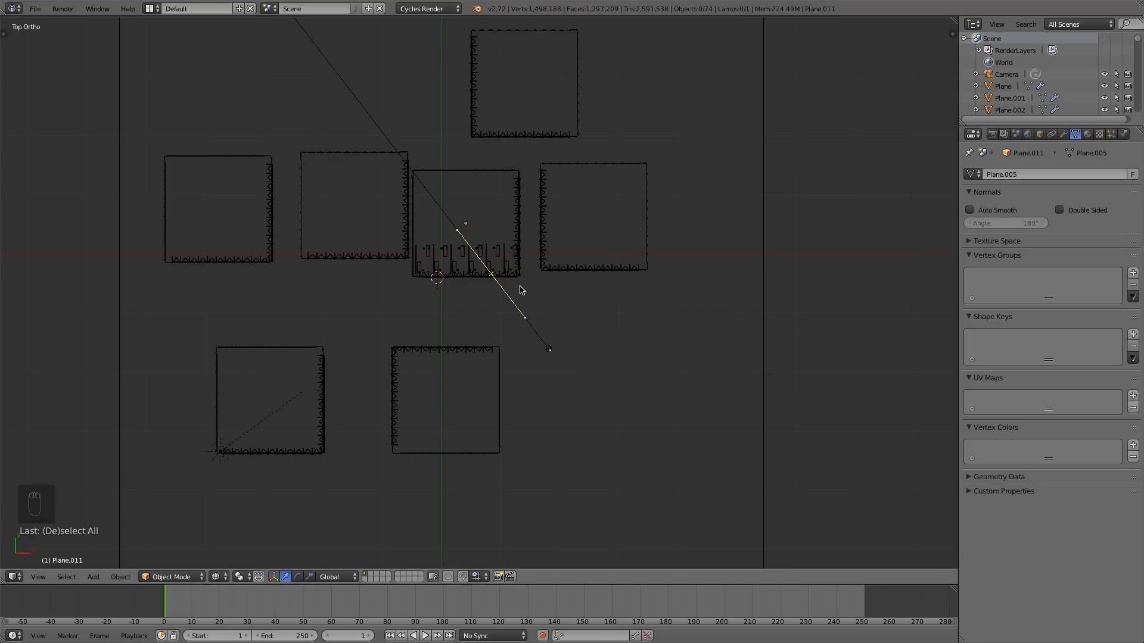
- Box-select the six buildings surrounding the central one, leaving the central building unselected
{"action": "key", "text": "b"}
{"action": "left_click_drag", "start_coordinate": [700, 295], "coordinate": [530, 142]}
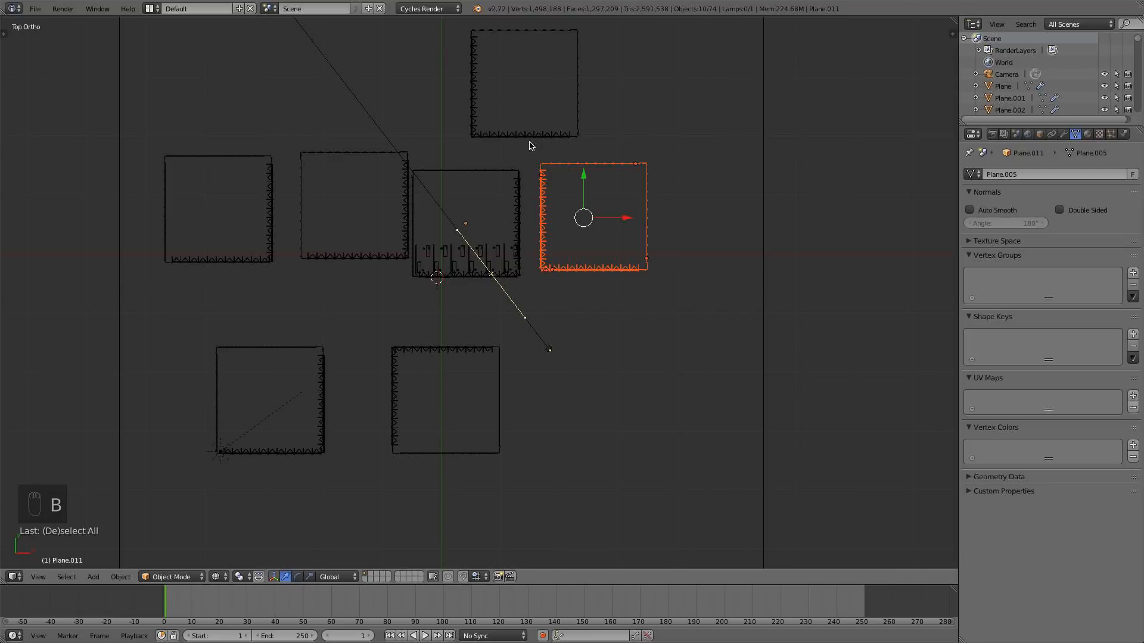
{"action": "key", "text": "b"}
{"action": "left_click_drag", "start_coordinate": [611, 143], "coordinate": [381, 36]}
{"action": "key", "text": "b"}
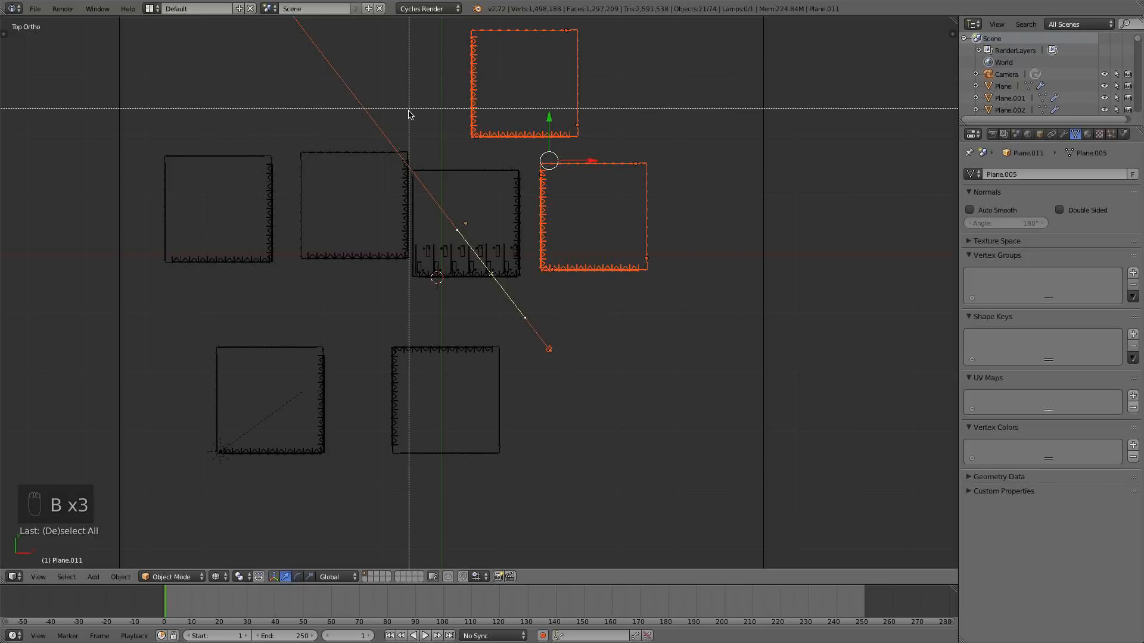
{"action": "left_click_drag", "start_coordinate": [409, 113], "coordinate": [288, 327]}
{"action": "key", "text": "b"}
{"action": "left_click_drag", "start_coordinate": [289, 288], "coordinate": [128, 120]}
{"action": "key", "text": "b"}
{"action": "left_click_drag", "start_coordinate": [159, 317], "coordinate": [563, 500]}
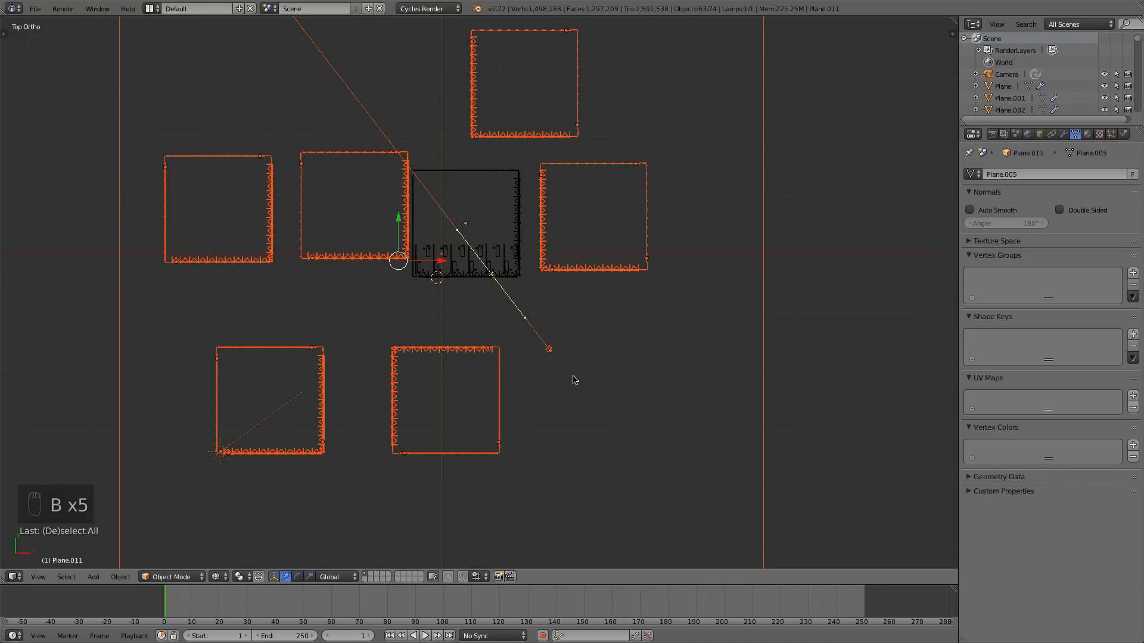
- Deselect the camera and lamp, and move the selected surrounding buildings to another layer
{"action": "key", "text": "b"}
{"action": "left_click_drag", "start_coordinate": [570, 368], "coordinate": [528, 340]}
{"action": "middle_click_drag", "start_coordinate": [529, 340], "coordinate": [529, 341]}
{"action": "key", "text": "b"}
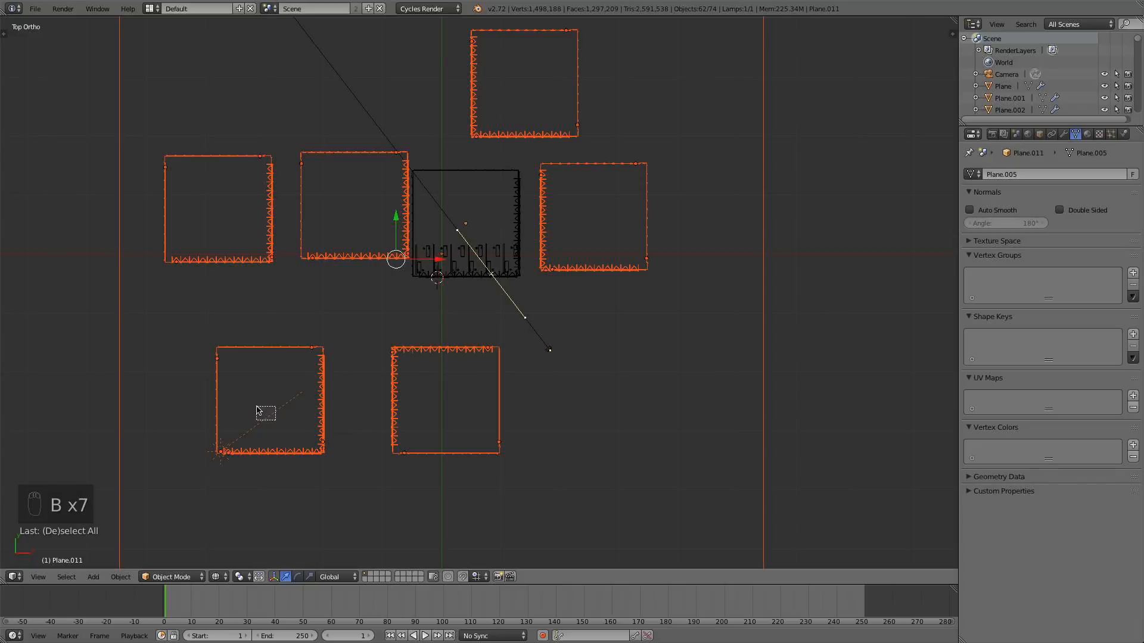
{"action": "middle_click_drag", "start_coordinate": [258, 408], "coordinate": [272, 425]}
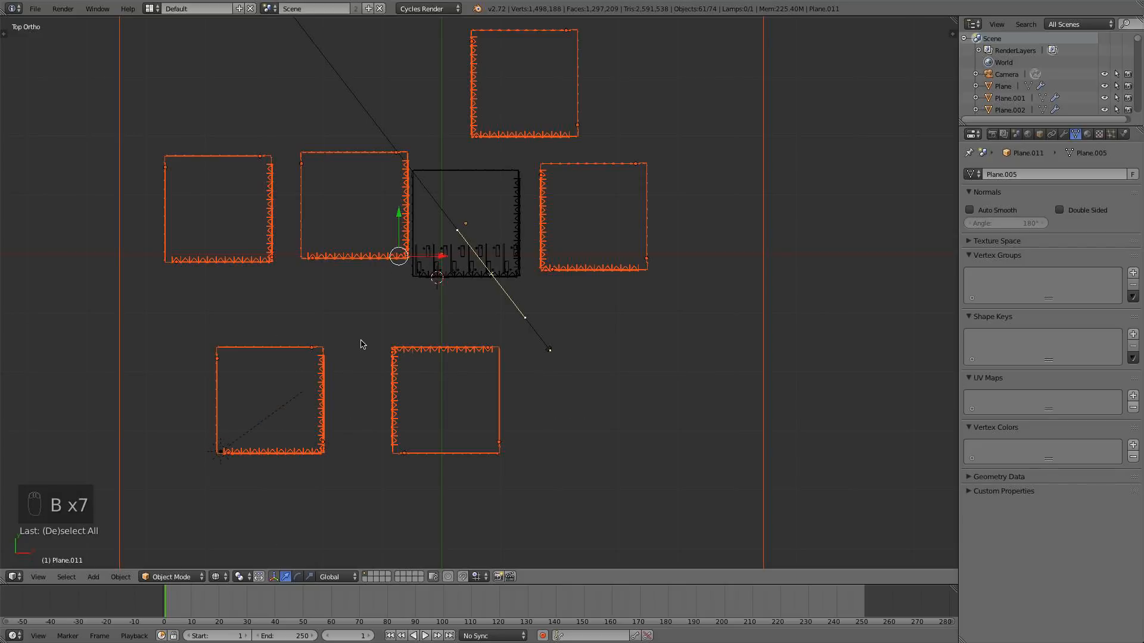
{"action": "key", "text": "m"}
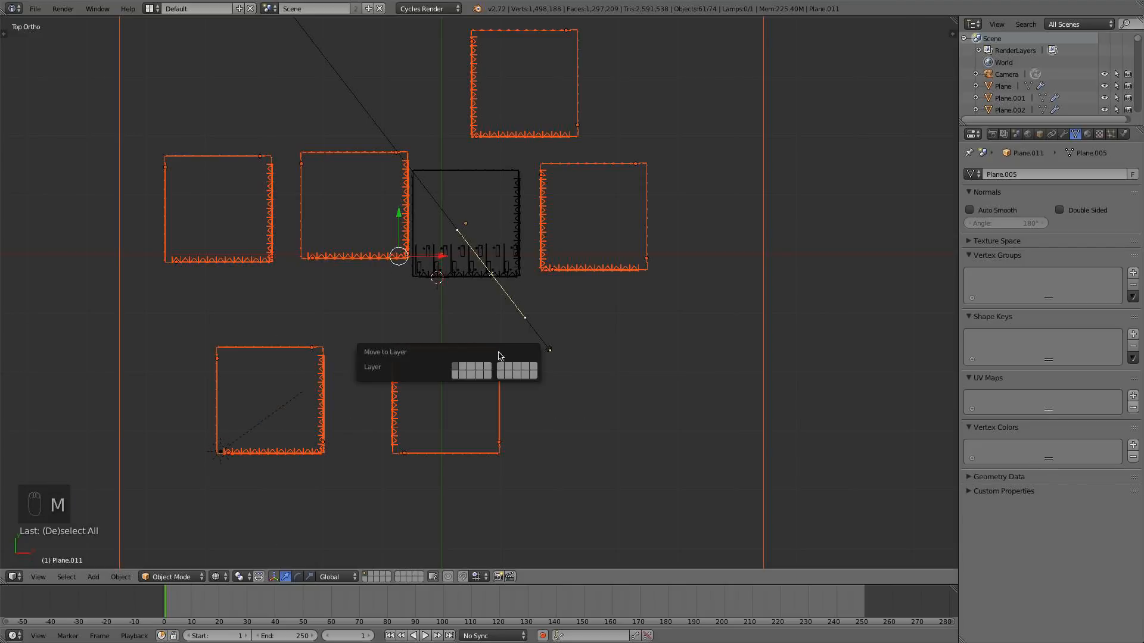
{"action": "left_click", "coordinate": [467, 367]}
- Open the remaining building's office-floor mesh, Plane.011, for editing and view it from above
{"action": "key", "text": "KP_1"}
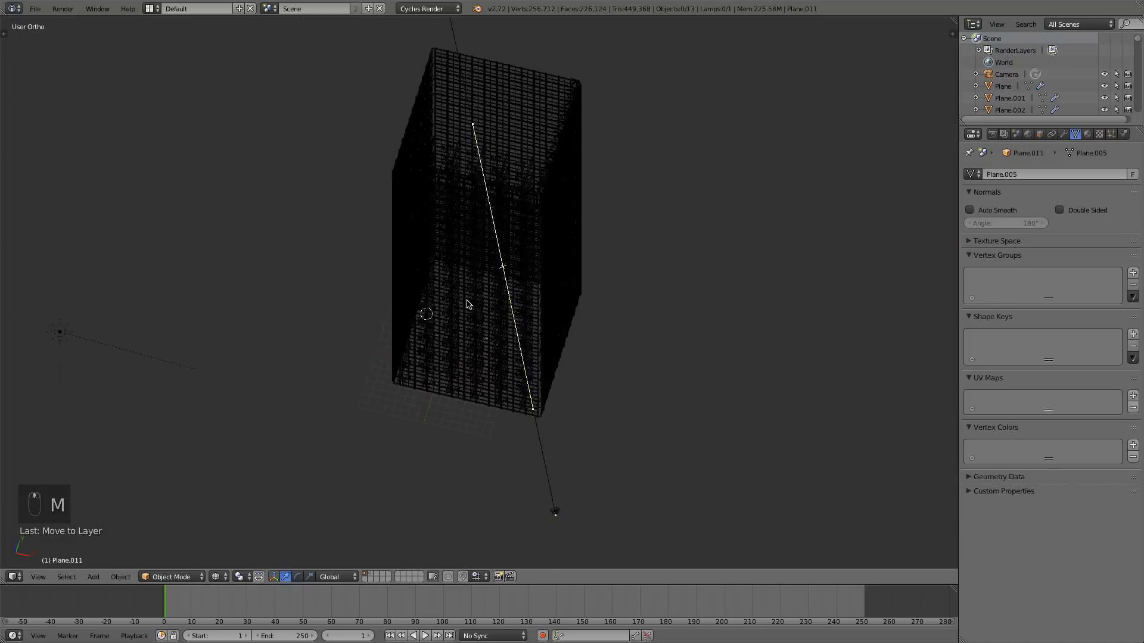
{"action": "scroll", "coordinate": [463, 296], "scroll_direction": "up", "scroll_amount": 3}
{"action": "right_click", "coordinate": [464, 313]}
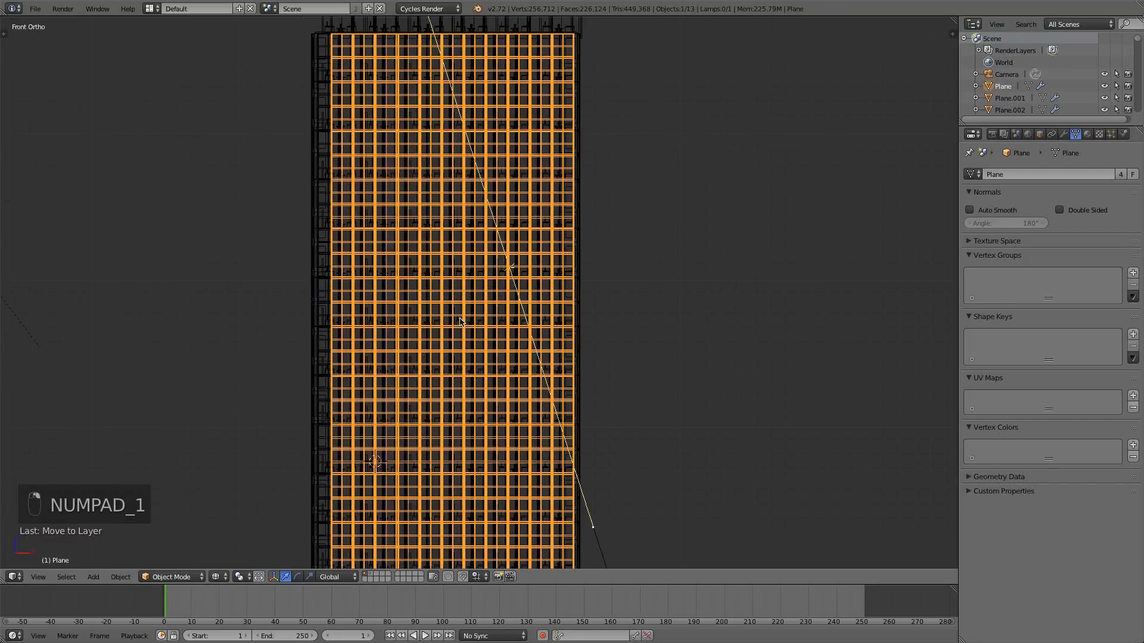
{"action": "key", "text": "Tab"}
{"action": "middle_click_drag", "start_coordinate": [465, 327], "coordinate": [461, 200], "text": "shift"}
{"action": "middle_click_drag", "start_coordinate": [457, 386], "coordinate": [402, 222], "text": "shift"}
{"action": "key", "text": "KP_7"}
{"action": "scroll", "coordinate": [454, 252], "scroll_direction": "up", "scroll_amount": 2}
{"action": "scroll", "coordinate": [477, 194], "scroll_direction": "up", "scroll_amount": 2}
{"action": "scroll", "coordinate": [388, 176], "scroll_direction": "down", "scroll_amount": 3}
- Select only the linked floor slab within the office-floor mesh and subdivide it once
{"action": "key", "text": "a"}
{"action": "key", "text": "a"}
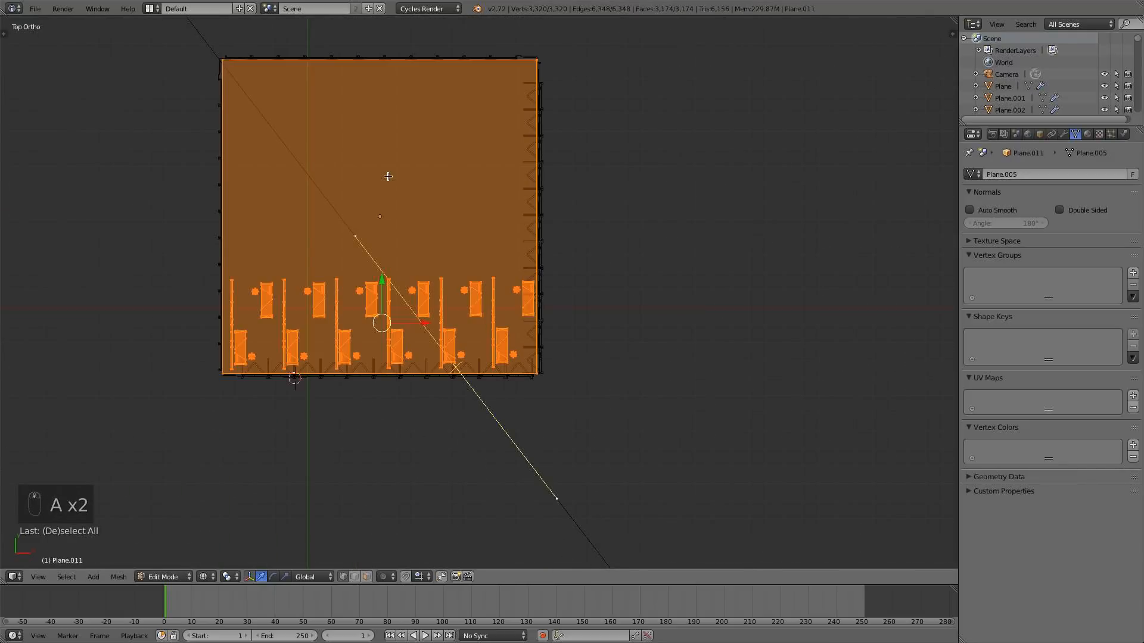
{"action": "key", "text": "a"}
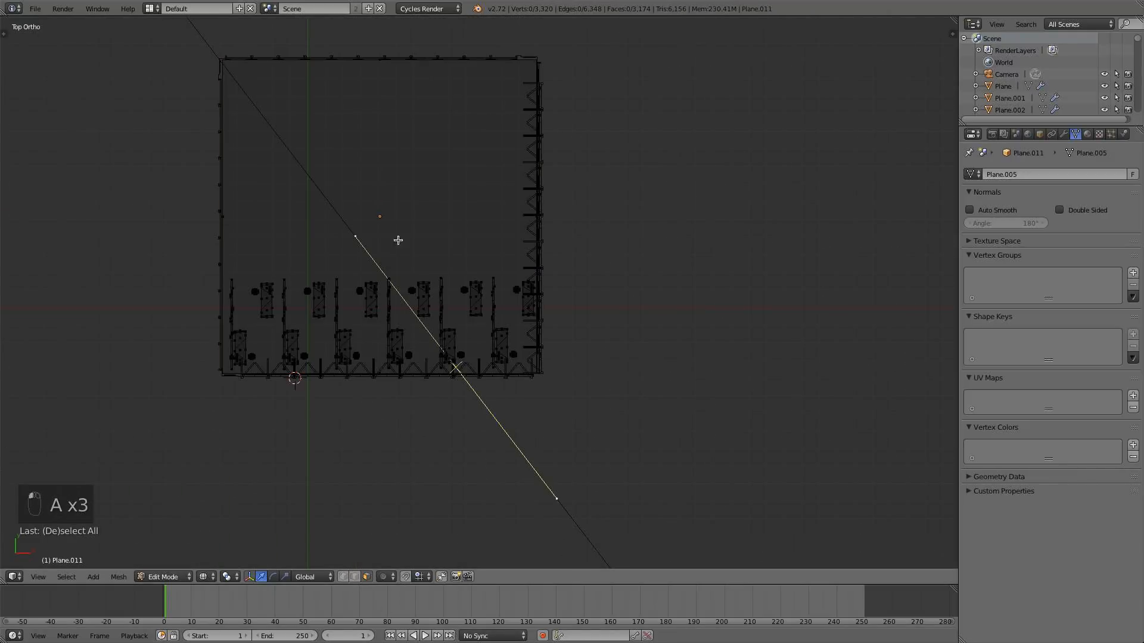
{"action": "key", "text": "l"}
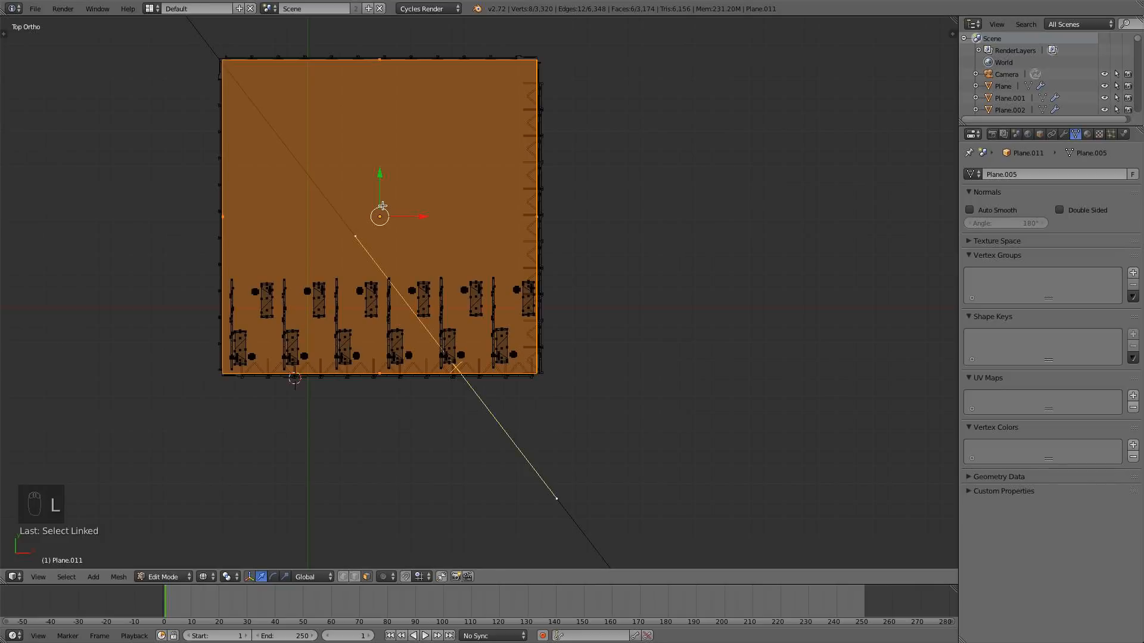
{"action": "key", "text": "w"}
{"action": "left_click", "coordinate": [382, 205]}
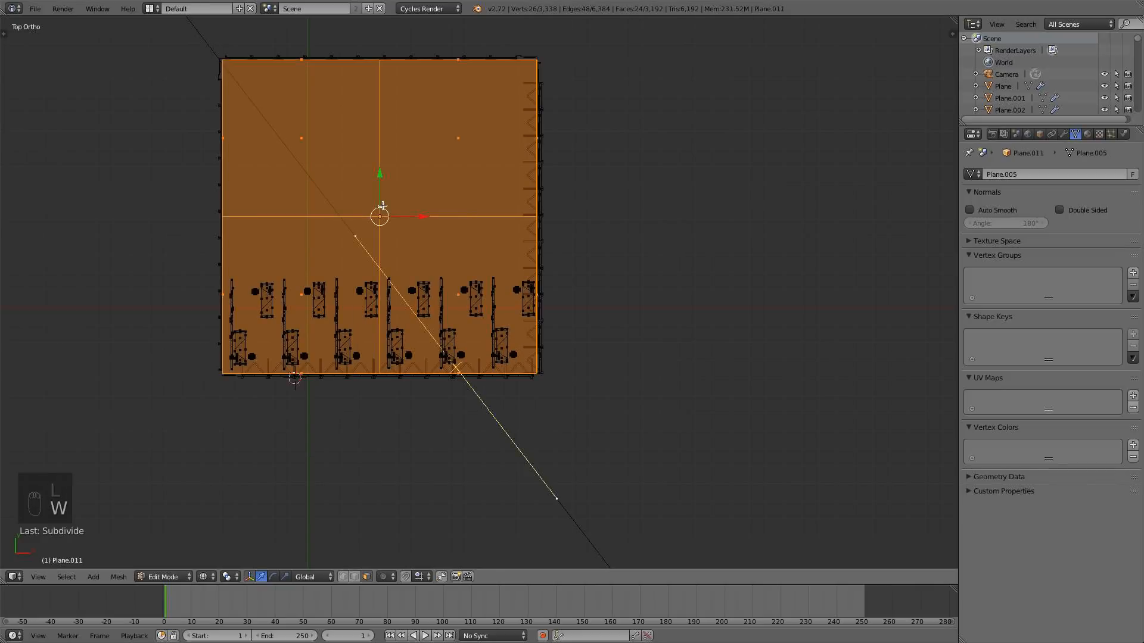
{"action": "key", "text": "a"}
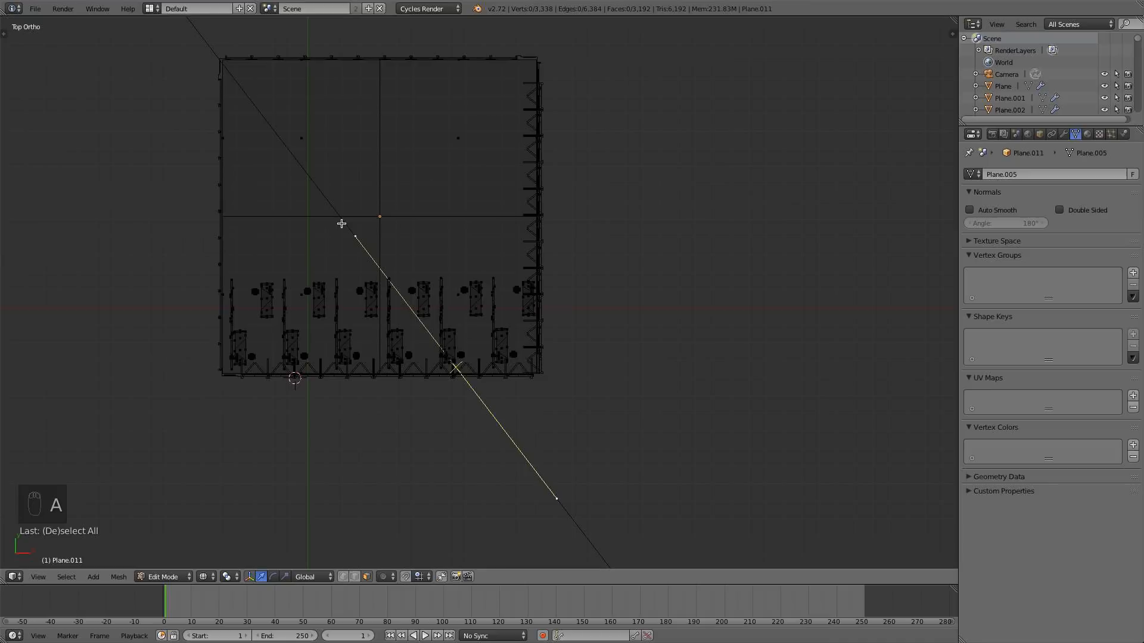
- Add two centred loop cuts along the floor slab's Y direction, one in each half
{"action": "key", "text": "ctrl+r"}
{"action": "left_click", "coordinate": [333, 209]}
{"action": "right_click", "coordinate": [332, 209]}
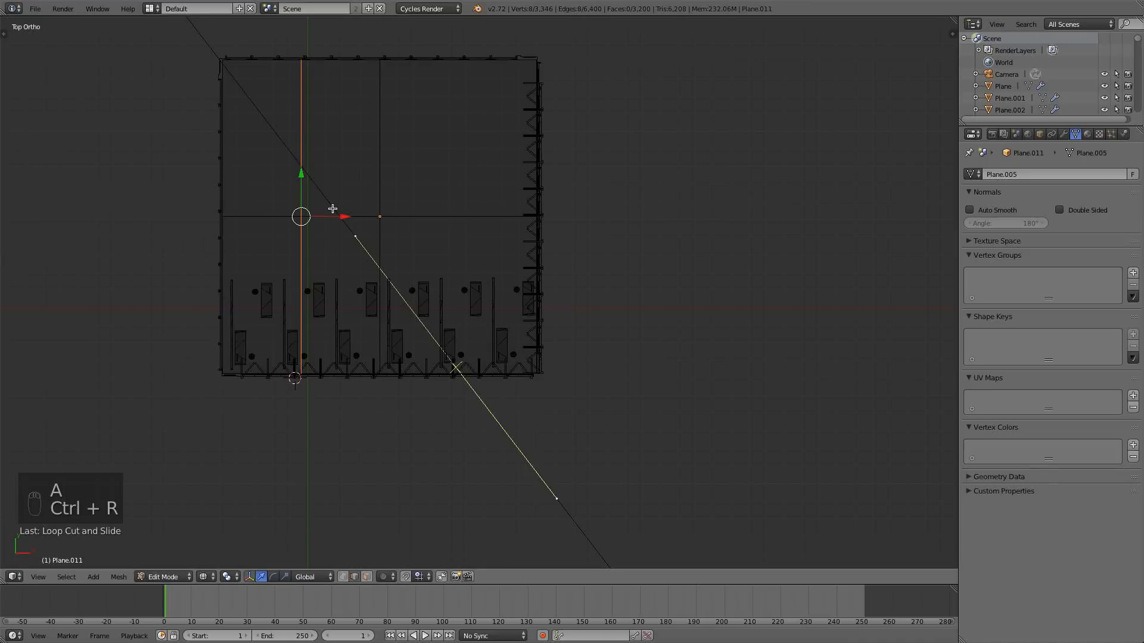
{"action": "key", "text": "ctrl+r"}
{"action": "left_click", "coordinate": [444, 183]}
{"action": "right_click", "coordinate": [441, 186]}
- Add two centred loop cuts across the floor slab's X direction, one in the front half and one in the back half
{"action": "key", "text": "ctrl+r"}
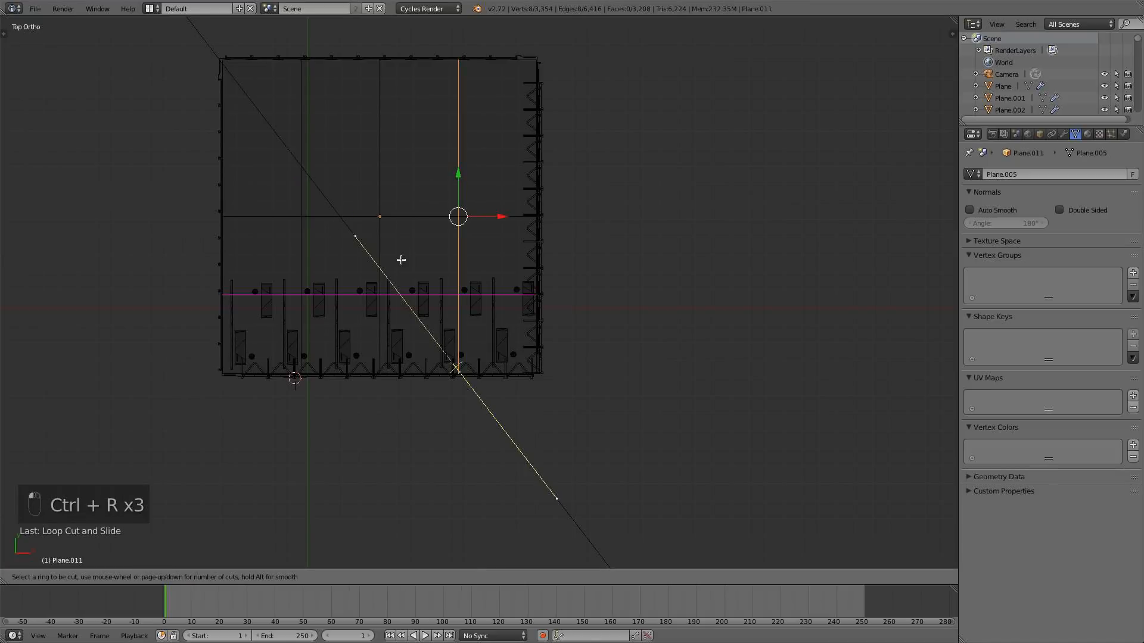
{"action": "left_click", "coordinate": [401, 256]}
{"action": "right_click", "coordinate": [400, 203]}
{"action": "key", "text": "ctrl+r"}
{"action": "left_click", "coordinate": [398, 173]}
{"action": "right_click", "coordinate": [399, 174]}
- Switch to vertex selection and shift the overlapping slab vertices in the front-left quadrant apart to irregular positions
{"action": "scroll", "coordinate": [369, 155], "scroll_direction": "up", "scroll_amount": 2}
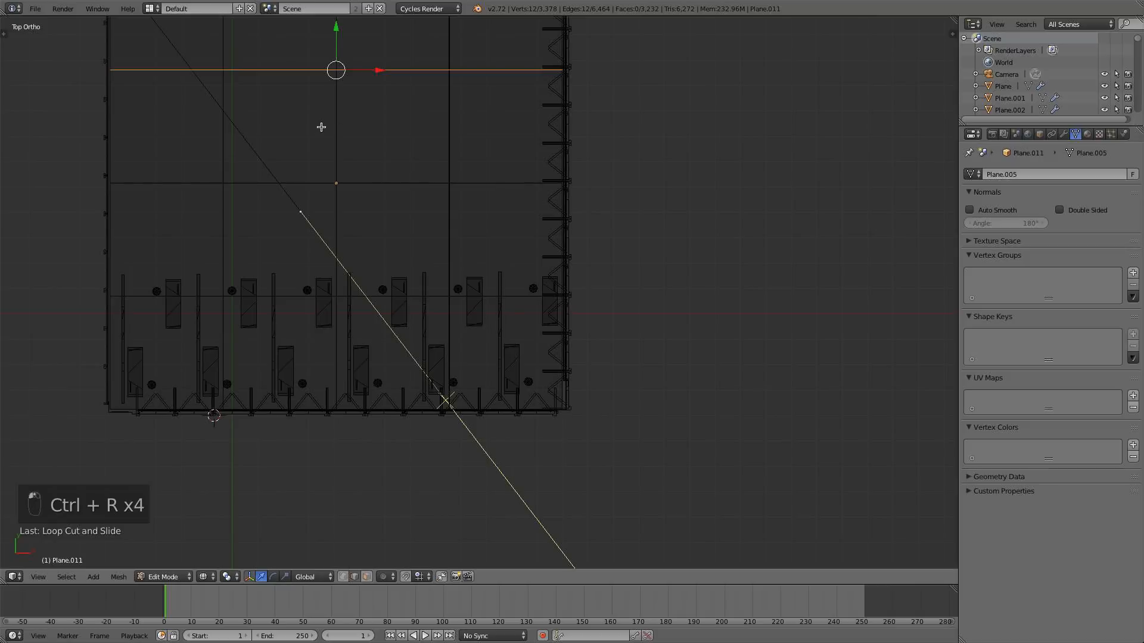
{"action": "left_click", "coordinate": [343, 577]}
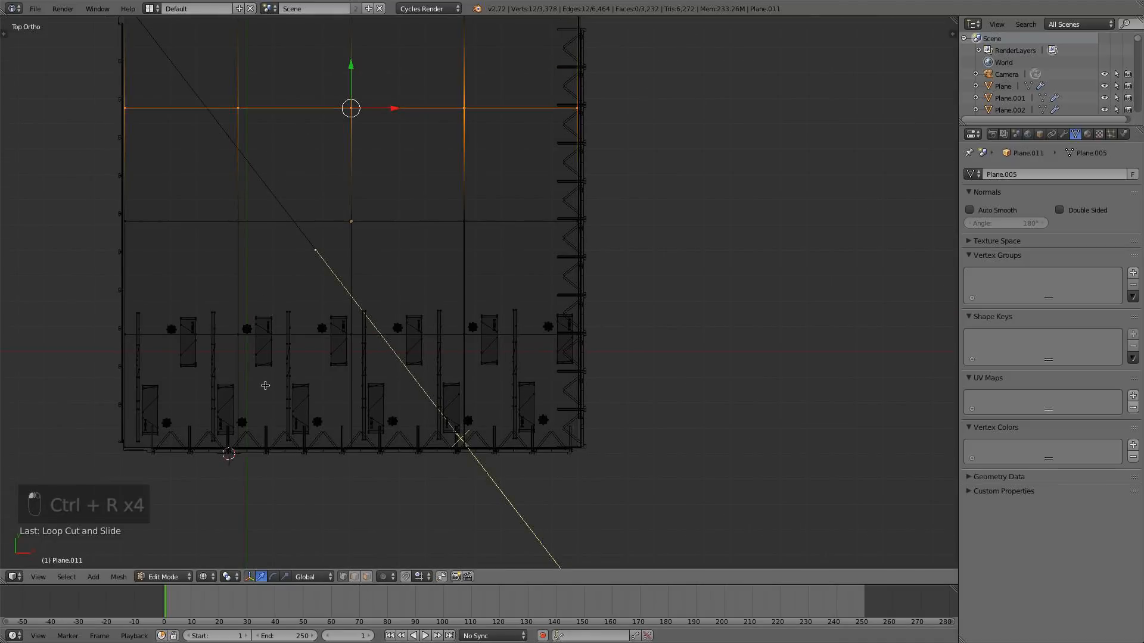
{"action": "right_click", "coordinate": [239, 336]}
{"action": "left_click_drag", "start_coordinate": [283, 337], "coordinate": [343, 333]}
{"action": "right_click", "coordinate": [240, 337]}
{"action": "left_click_drag", "start_coordinate": [269, 334], "coordinate": [230, 334]}
{"action": "left_click_drag", "start_coordinate": [190, 300], "coordinate": [189, 248]}
- Move slab vertices on the right-hand grid line, at the middle and front intersections, to irregular positions
{"action": "right_click", "coordinate": [472, 224]}
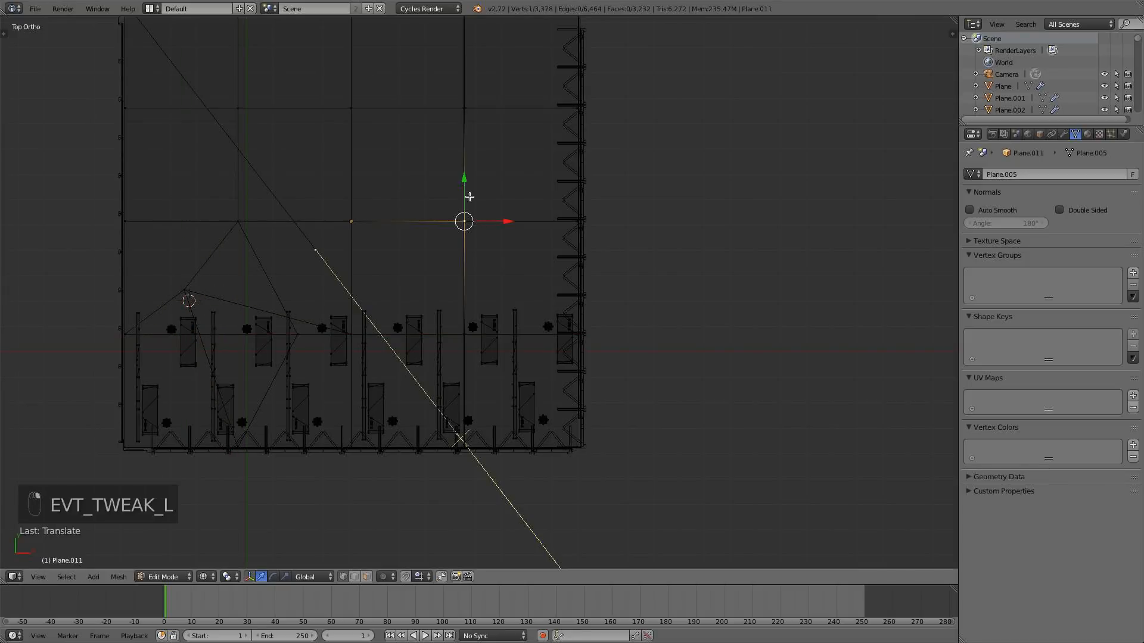
{"action": "mouse_move", "coordinate": [470, 197]}
{"action": "left_mouse_down"}
{"action": "mouse_move", "coordinate": [468, 171]}
{"action": "mouse_move", "coordinate": [498, 197]}
{"action": "mouse_move", "coordinate": [456, 197]}
{"action": "left_mouse_up"}
{"action": "right_click", "coordinate": [474, 335]}
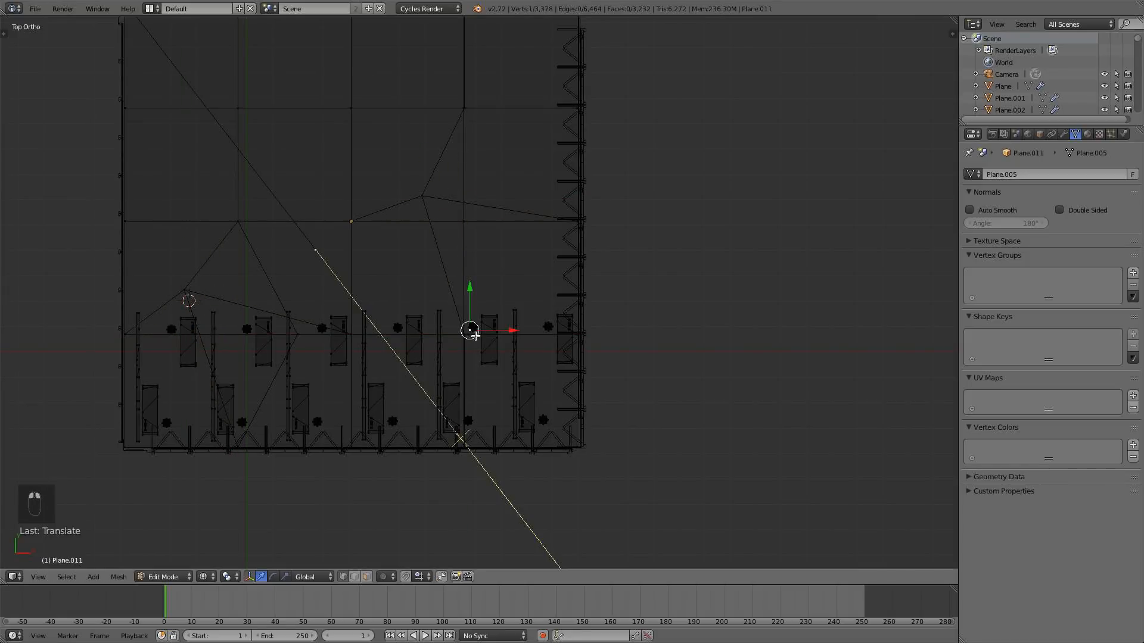
{"action": "right_click", "coordinate": [462, 336]}
{"action": "left_click_drag", "start_coordinate": [510, 336], "coordinate": [548, 336]}
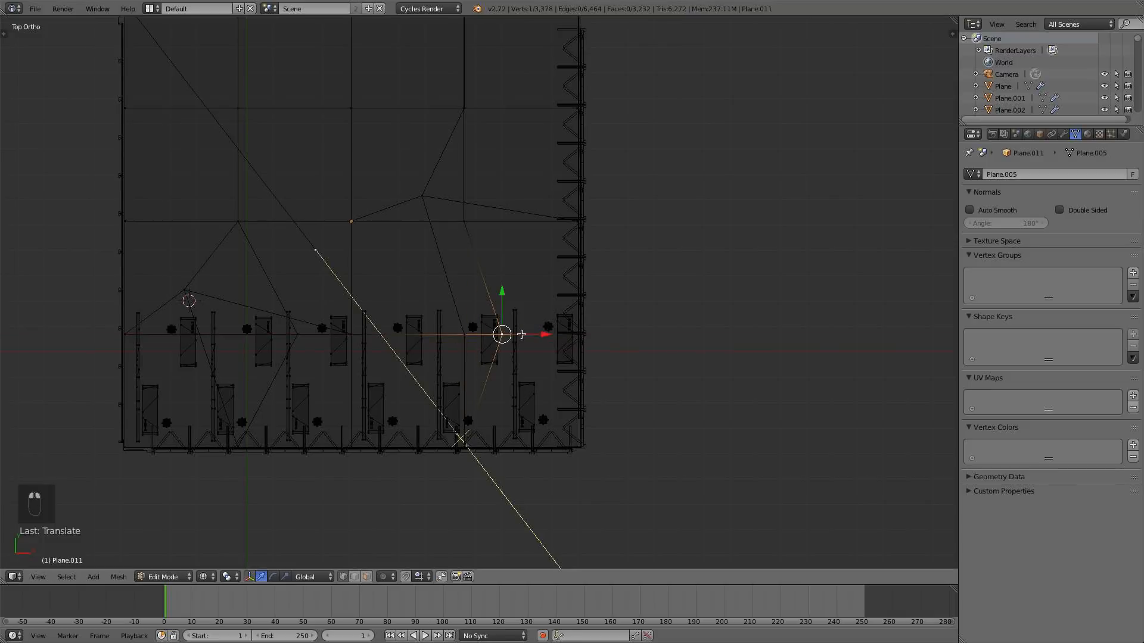
{"action": "right_click", "coordinate": [462, 337]}
{"action": "left_click_drag", "start_coordinate": [465, 297], "coordinate": [465, 340]}
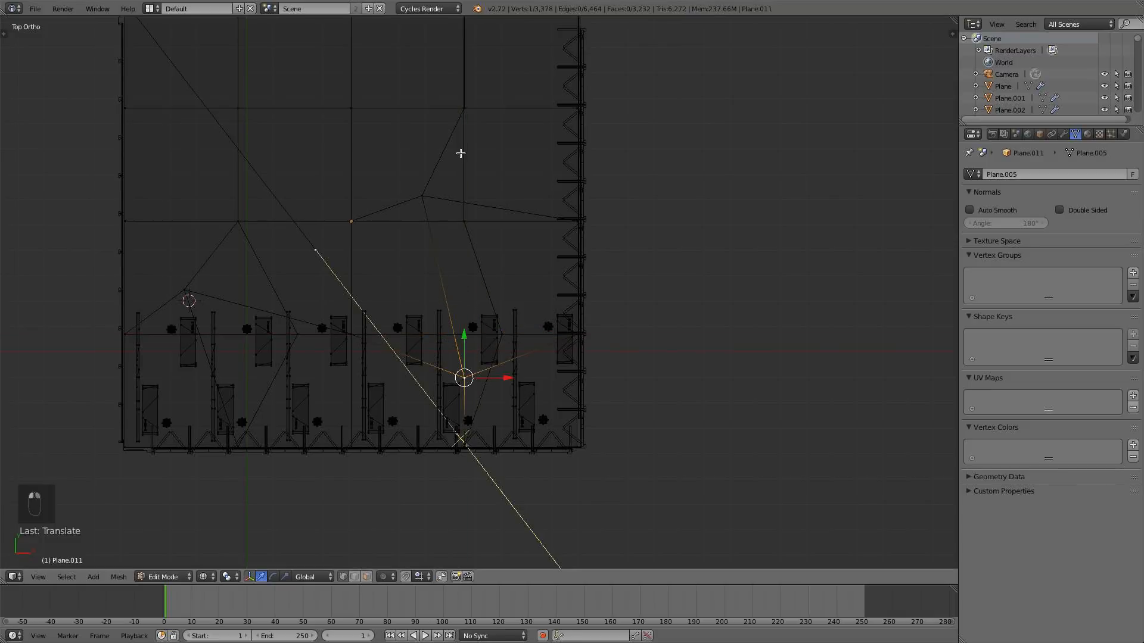
- Scatter the slab vertices along the rear grid line by moving them freely in the horizontal plane
{"action": "right_click", "coordinate": [233, 107]}
{"action": "key", "text": "g"}
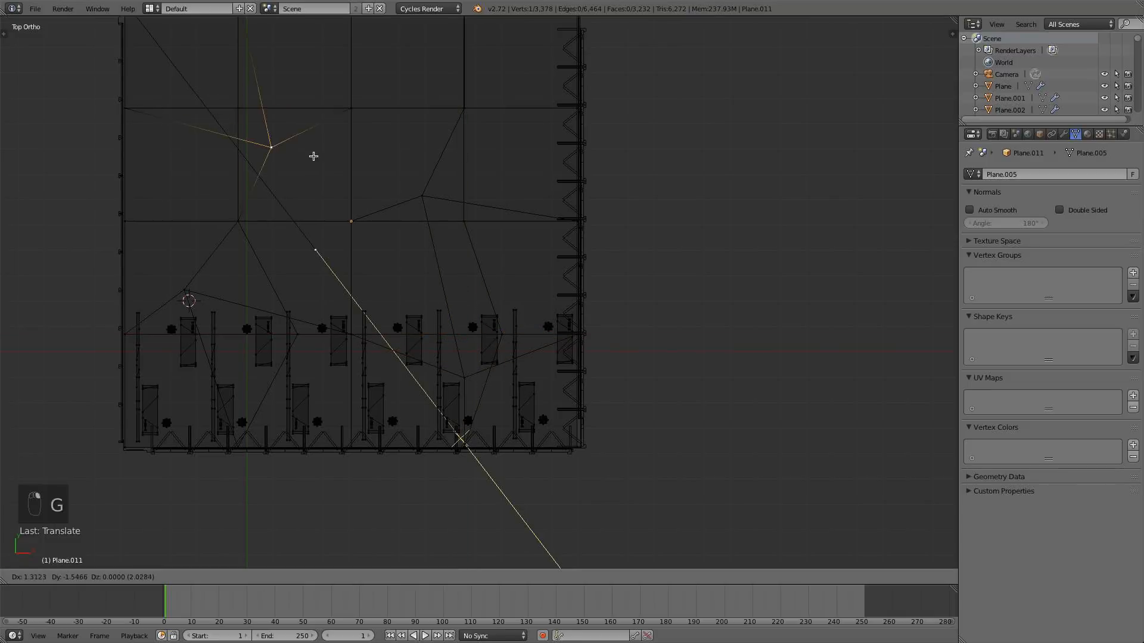
{"action": "left_click", "coordinate": [328, 169]}
{"action": "key", "text": "g"}
{"action": "key", "text": "g"}
{"action": "left_click", "coordinate": [208, 70]}
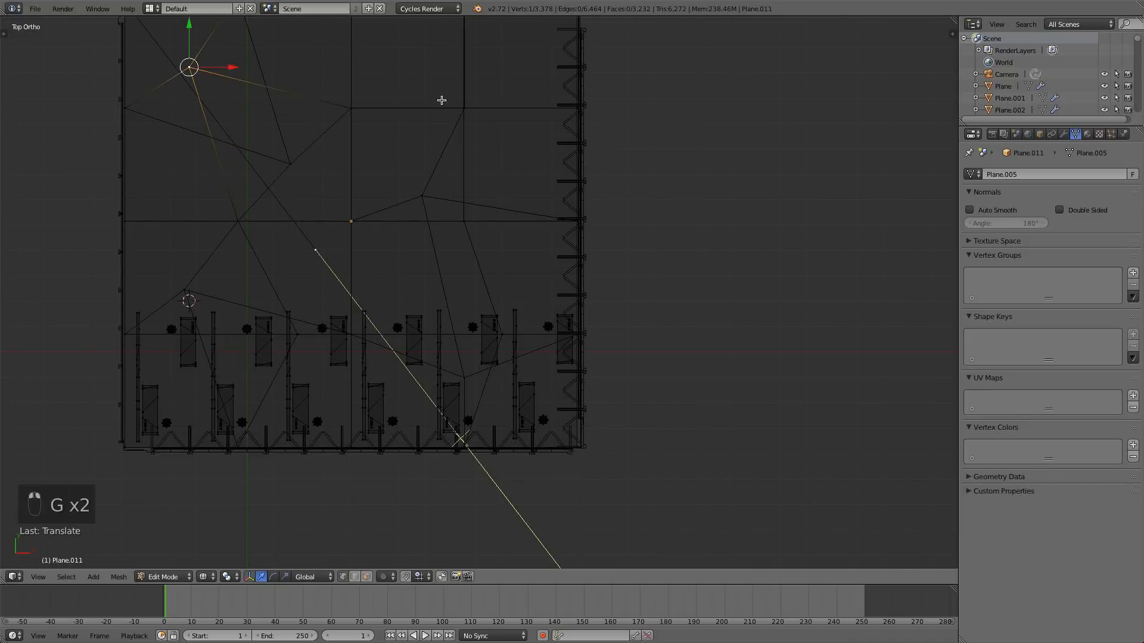
{"action": "right_click", "coordinate": [462, 90]}
{"action": "key", "text": "g"}
{"action": "left_click", "coordinate": [500, 50]}
{"action": "right_click", "coordinate": [374, 100]}
{"action": "key", "text": "g"}
{"action": "left_click", "coordinate": [415, 170]}
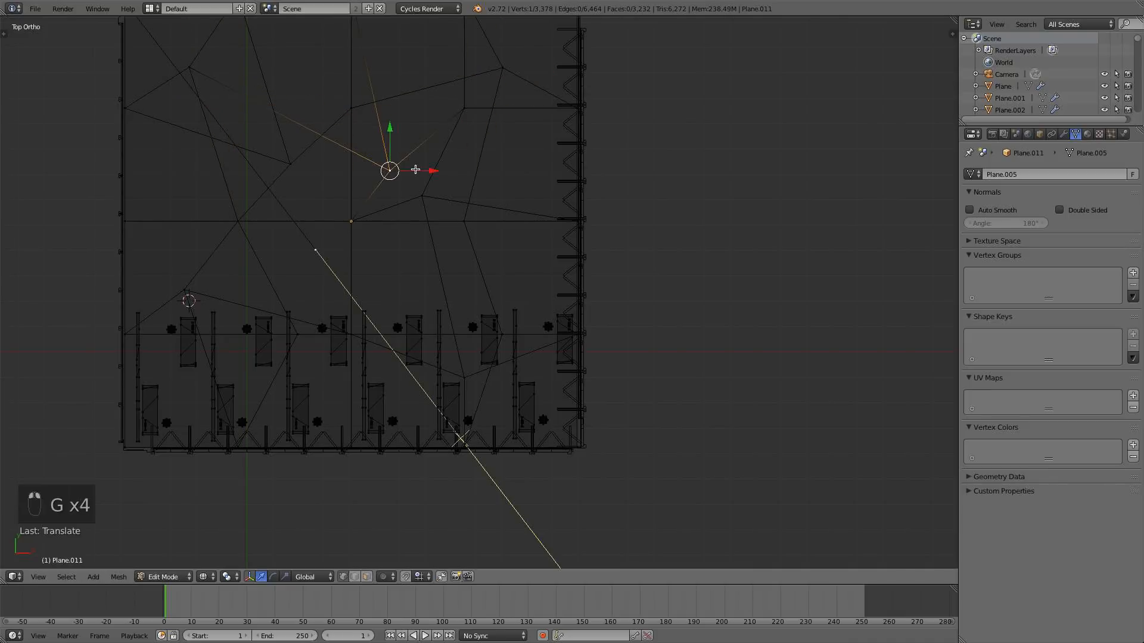
- Shift the overlapping slab vertices at the centre of the front grid line apart and return to Object Mode
{"action": "right_click", "coordinate": [358, 326]}
{"action": "right_click", "coordinate": [352, 335]}
{"action": "key", "text": "g"}
{"action": "left_click", "coordinate": [460, 342]}
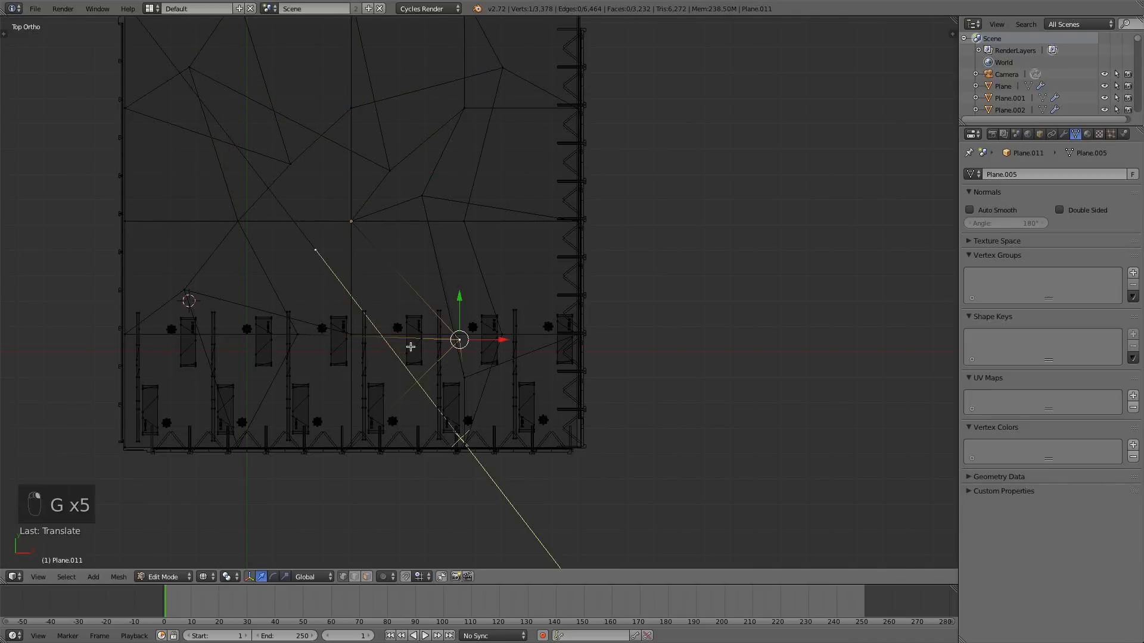
{"action": "right_click", "coordinate": [352, 334]}
{"action": "key", "text": "g"}
{"action": "left_click", "coordinate": [349, 368]}
{"action": "scroll", "coordinate": [391, 363], "scroll_direction": "down", "scroll_amount": 1}
{"action": "middle_click_drag", "start_coordinate": [390, 362], "coordinate": [340, 320]}
{"action": "key", "text": "a"}
{"action": "key", "text": "Tab"}
- Switch the viewport to solid shading and save the file
{"action": "scroll", "coordinate": [341, 272], "scroll_direction": "up", "scroll_amount": 5}
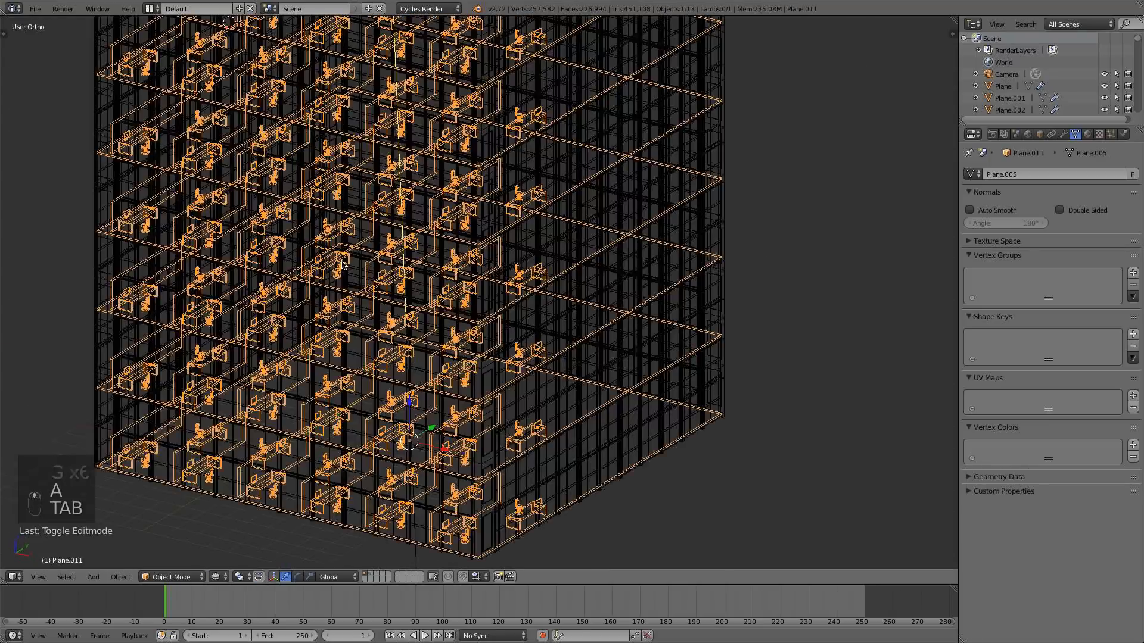
{"action": "key", "text": "z"}
{"action": "scroll", "coordinate": [342, 271], "scroll_direction": "down", "scroll_amount": 5}
{"action": "middle_click_drag", "start_coordinate": [341, 272], "coordinate": [391, 250]}
{"action": "scroll", "coordinate": [390, 250], "scroll_direction": "up", "scroll_amount": 3}
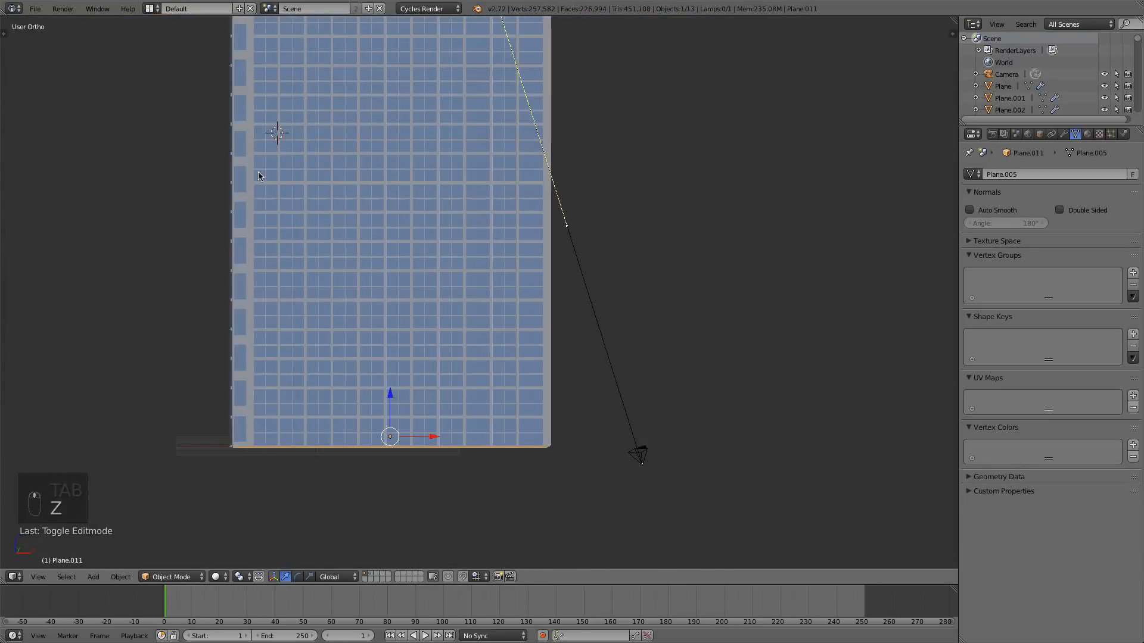
{"action": "left_click", "coordinate": [36, 8]}
{"action": "left_click", "coordinate": [61, 100]}
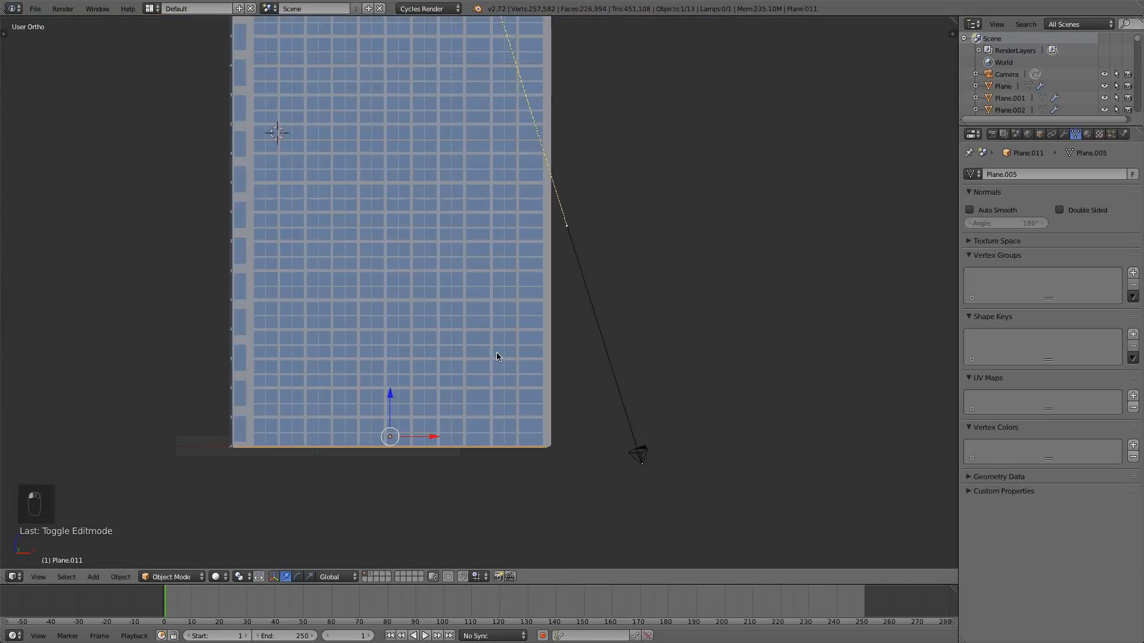
- Examine the whole tower from the front and from an oblique angle
{"action": "scroll", "coordinate": [498, 355], "scroll_direction": "down", "scroll_amount": 3}
{"action": "middle_click_drag", "start_coordinate": [498, 355], "coordinate": [451, 265]}
{"action": "key", "text": "KP_1"}
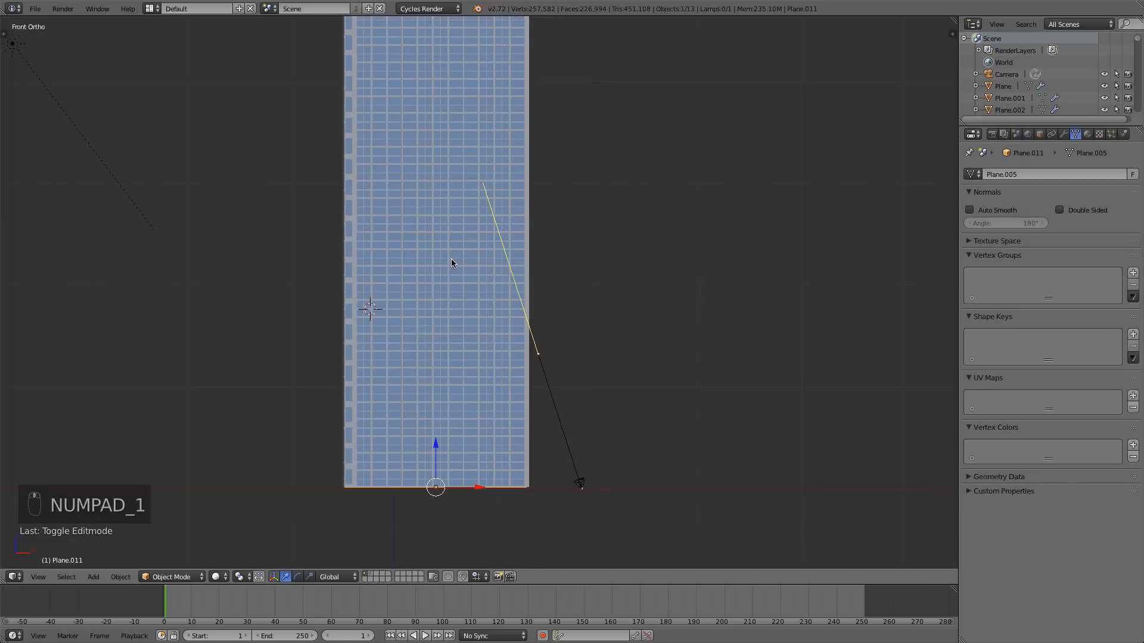
{"action": "scroll", "coordinate": [452, 263], "scroll_direction": "down", "scroll_amount": 1}
{"action": "key", "text": "Tab"}
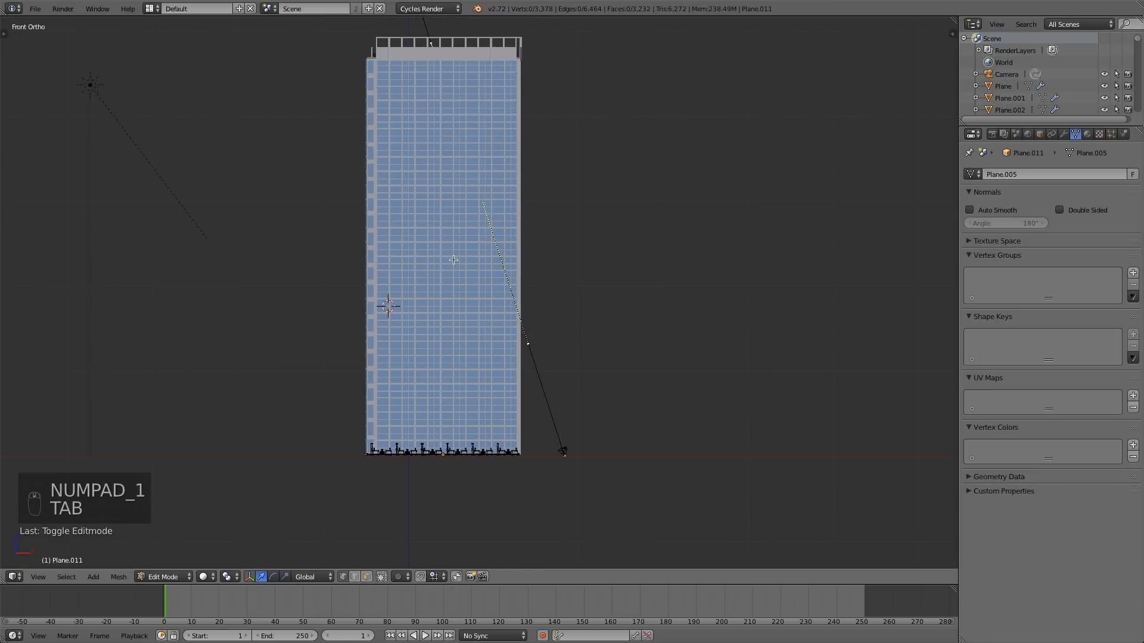
{"action": "scroll", "coordinate": [453, 262], "scroll_direction": "down", "scroll_amount": 1}
{"action": "middle_click_drag", "start_coordinate": [452, 261], "coordinate": [477, 288]}
{"action": "key", "text": "Tab"}
{"action": "scroll", "coordinate": [491, 350], "scroll_direction": "up", "scroll_amount": 2}
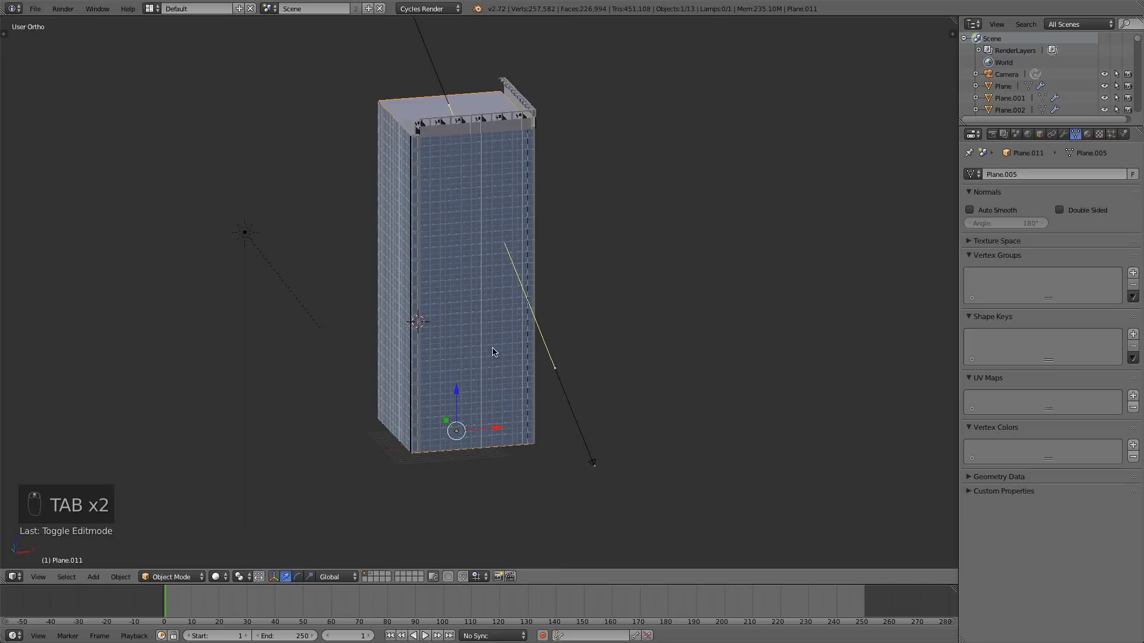
- Box-select all parts of the tower, including the roof pieces, while leaving the camera and lamp unselected
{"action": "key", "text": "a"}
{"action": "key", "text": "a"}
{"action": "key", "text": "a"}
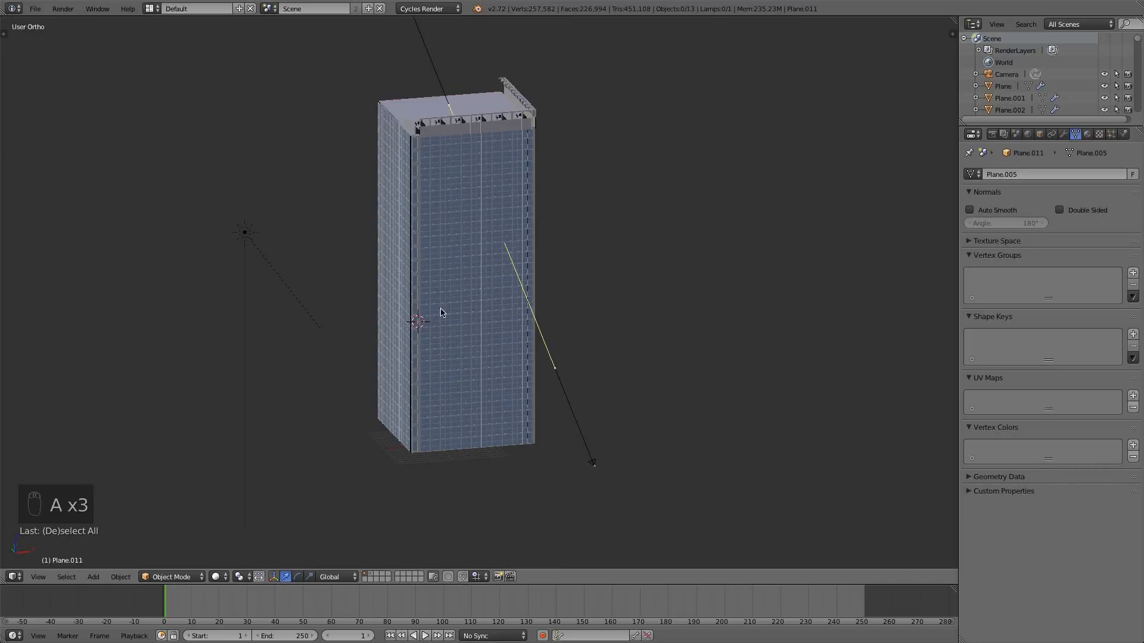
{"action": "key", "text": "KP_1"}
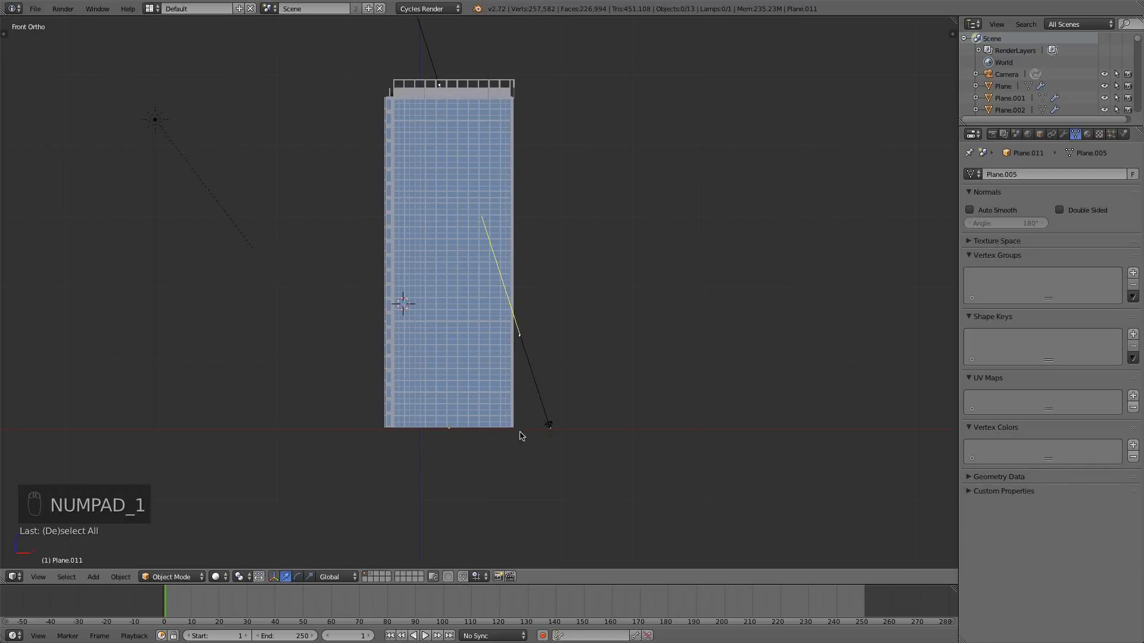
{"action": "key", "text": "b"}
{"action": "left_click_drag", "start_coordinate": [522, 441], "coordinate": [362, 380]}
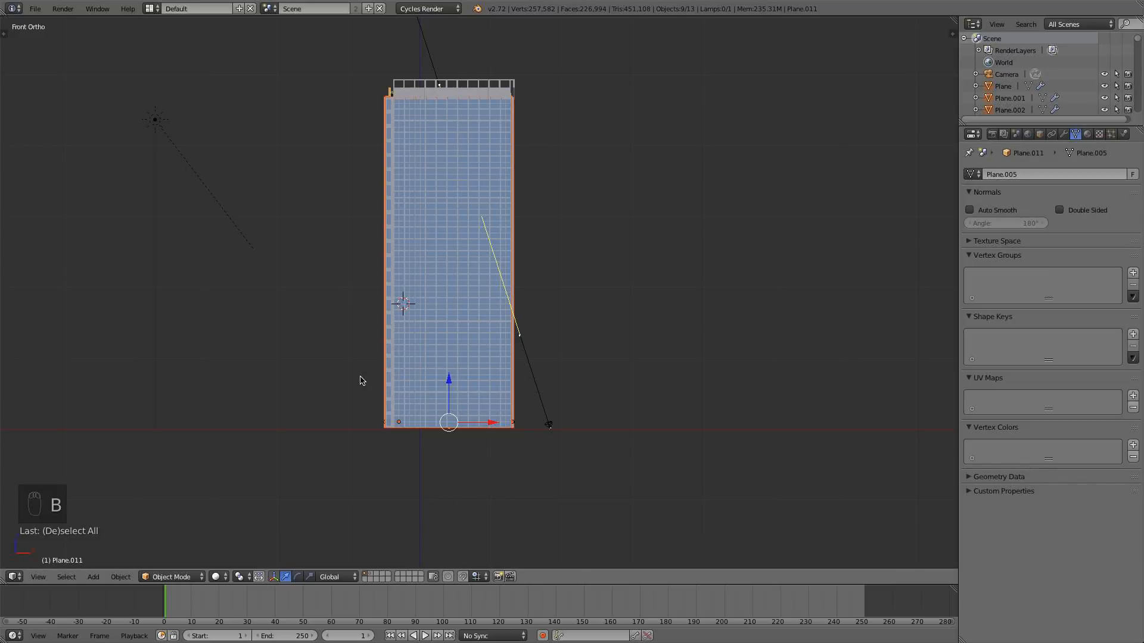
{"action": "key", "text": "b"}
{"action": "left_click_drag", "start_coordinate": [530, 55], "coordinate": [481, 136]}
{"action": "key", "text": "g"}
{"action": "right_click", "coordinate": [734, 192]}
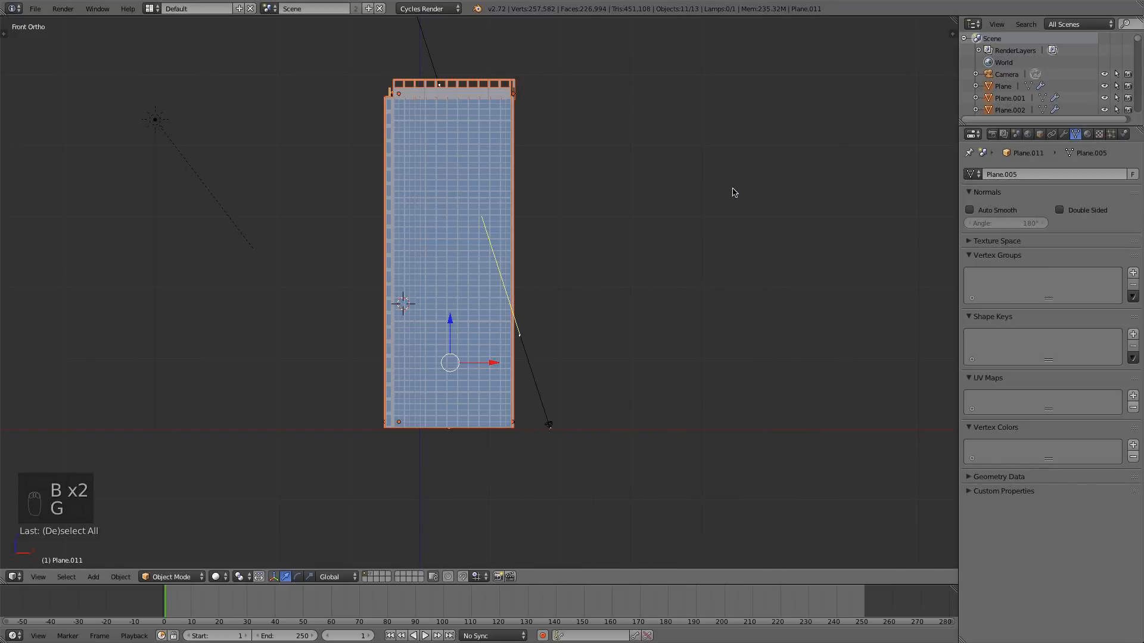
- Duplicate all the selected tower parts in place and move the copy to another layer
{"action": "key", "text": "shift+d"}
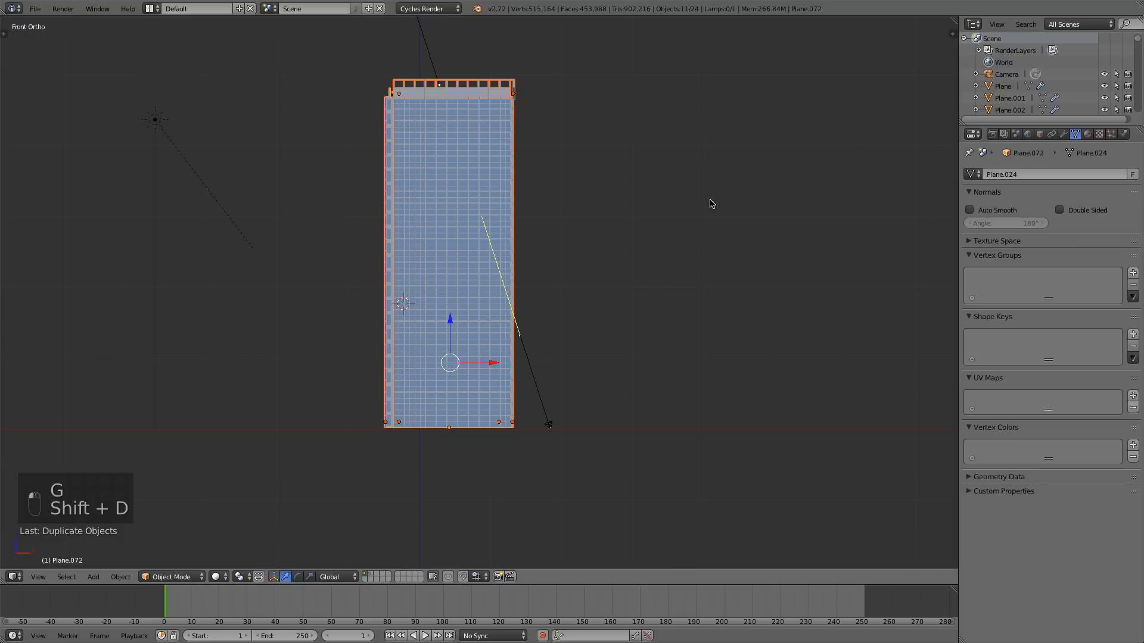
{"action": "key", "text": "m"}
{"action": "left_click", "coordinate": [807, 229]}
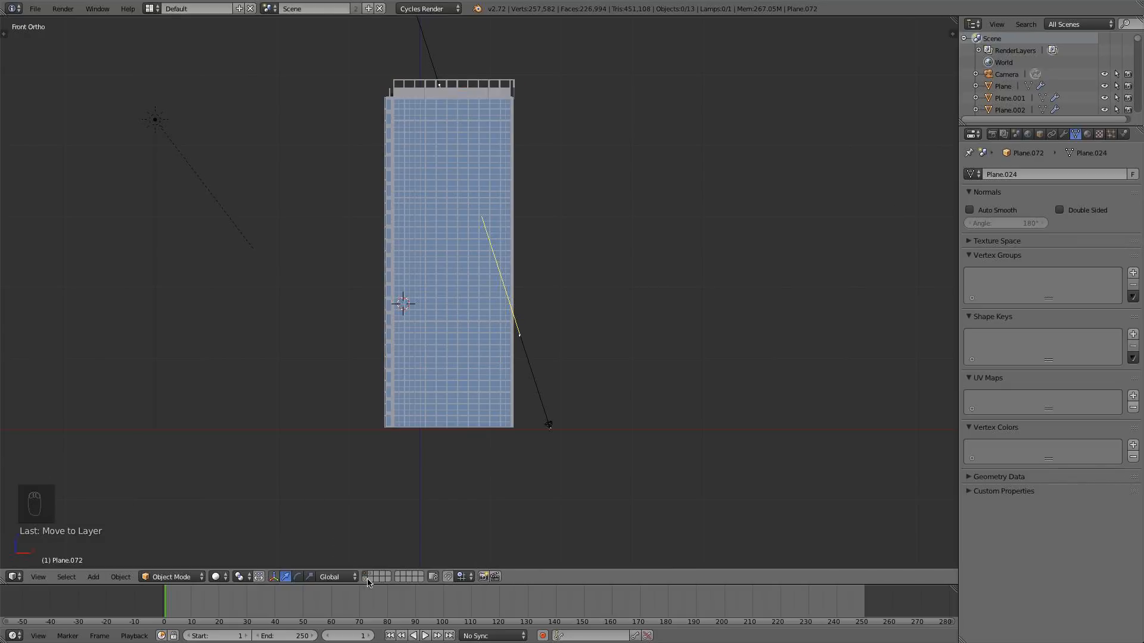
- Box-select the facade and floor parts by their origins at the tower's base and convert them to meshes
{"action": "right_click", "coordinate": [471, 338]}
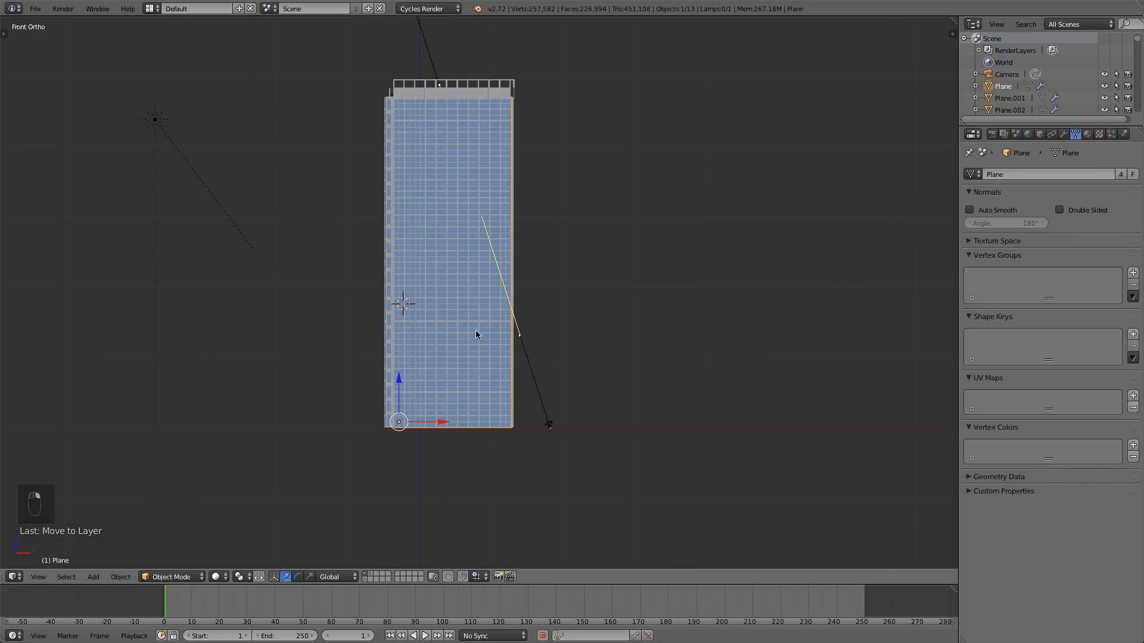
{"action": "key", "text": "a"}
{"action": "key", "text": "b"}
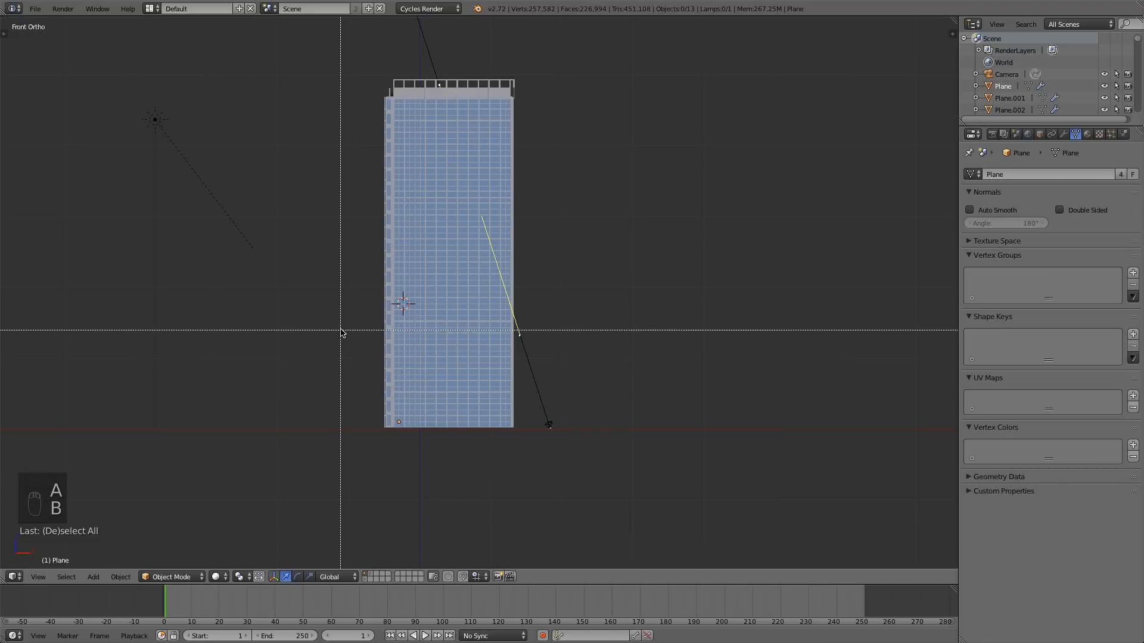
{"action": "left_click_drag", "start_coordinate": [340, 330], "coordinate": [491, 501]}
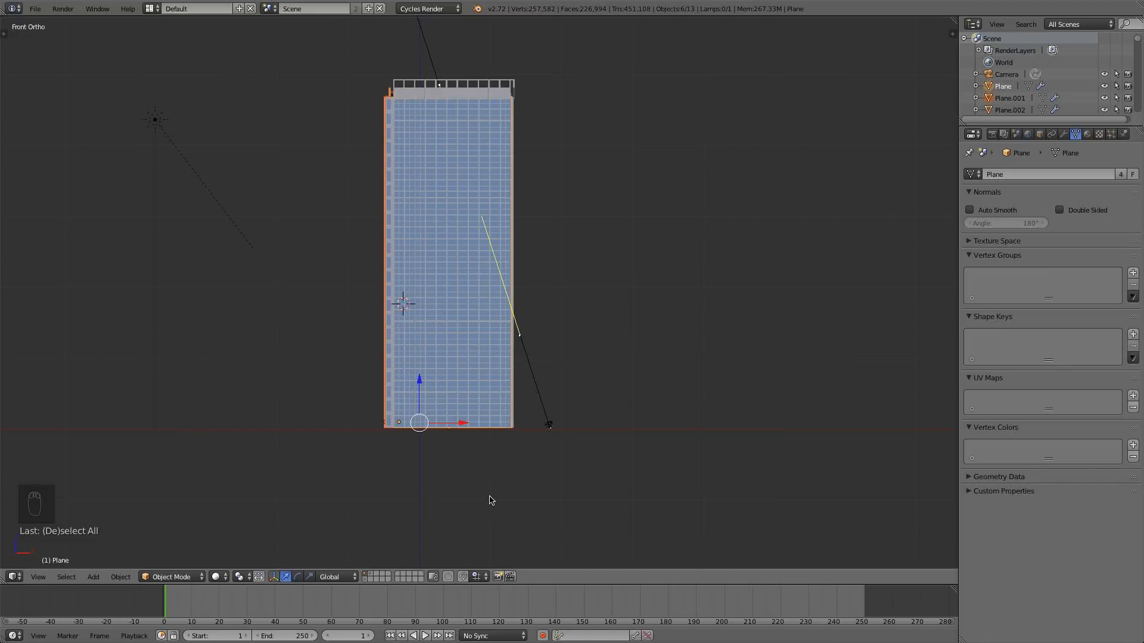
{"action": "key", "text": "ctrl+c"}
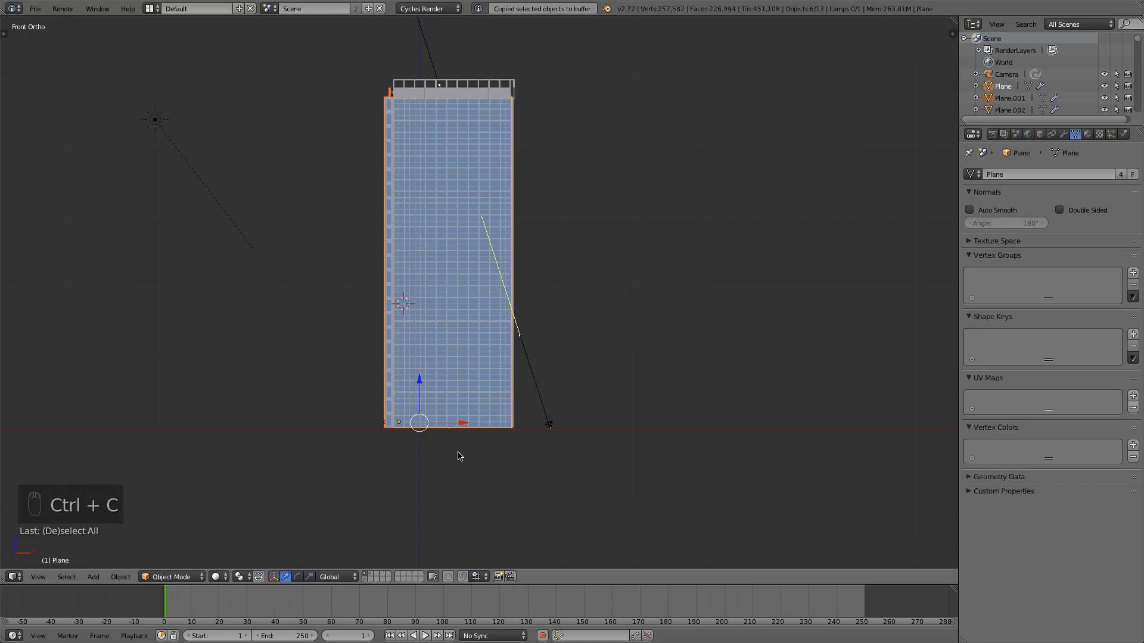
{"action": "key", "text": "alt+c"}
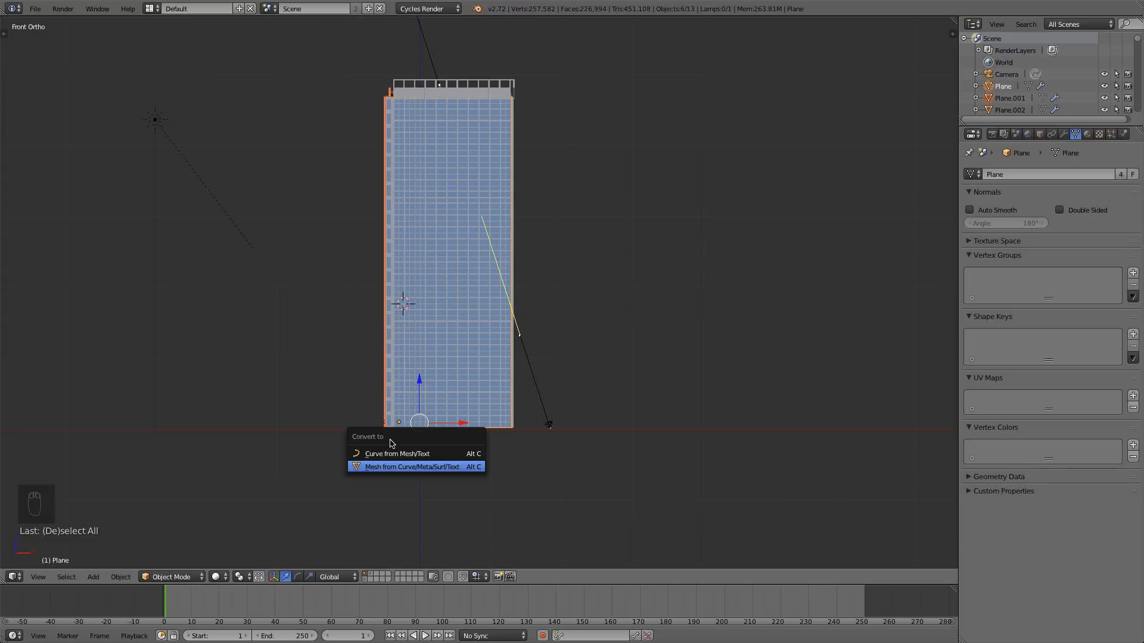
{"action": "key", "text": "Return"}
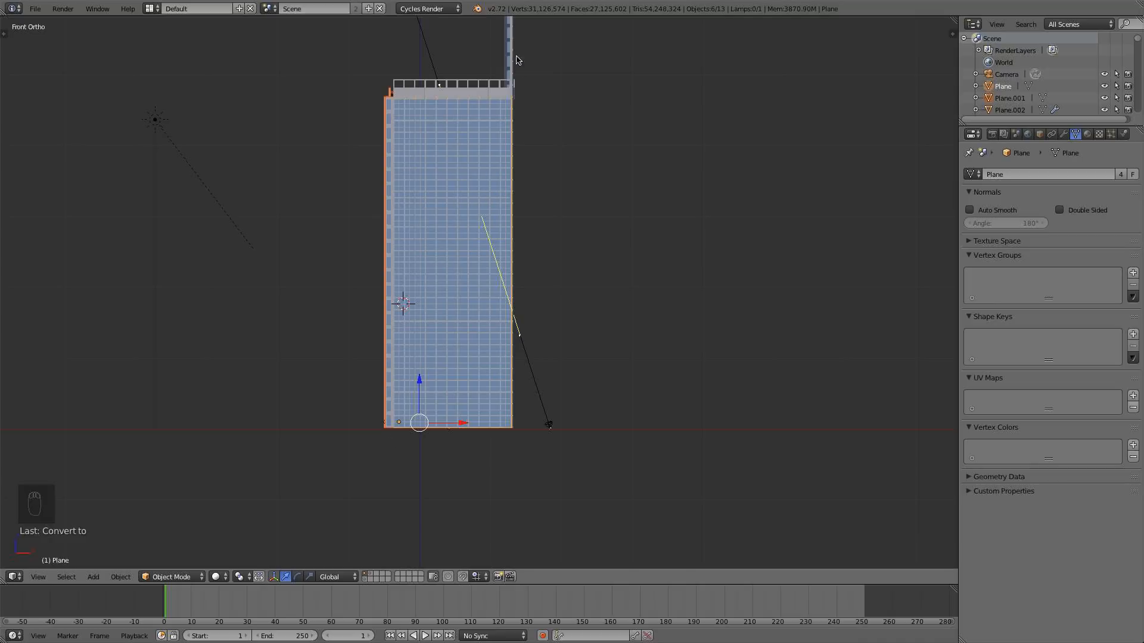
- Delete the surplus converted facade objects, including the one extending above the roof, and check the tower from an oblique angle
{"action": "key", "text": "Delete"}
{"action": "scroll", "coordinate": [569, 284], "scroll_direction": "up", "scroll_amount": 1}
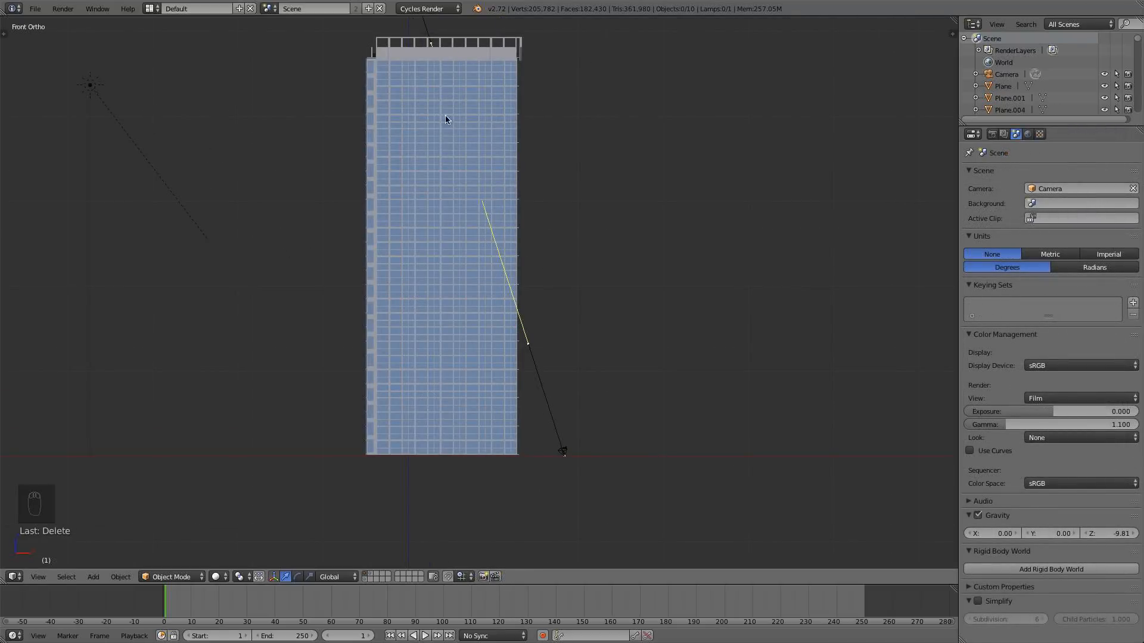
{"action": "middle_click_drag", "start_coordinate": [526, 204], "coordinate": [543, 174]}
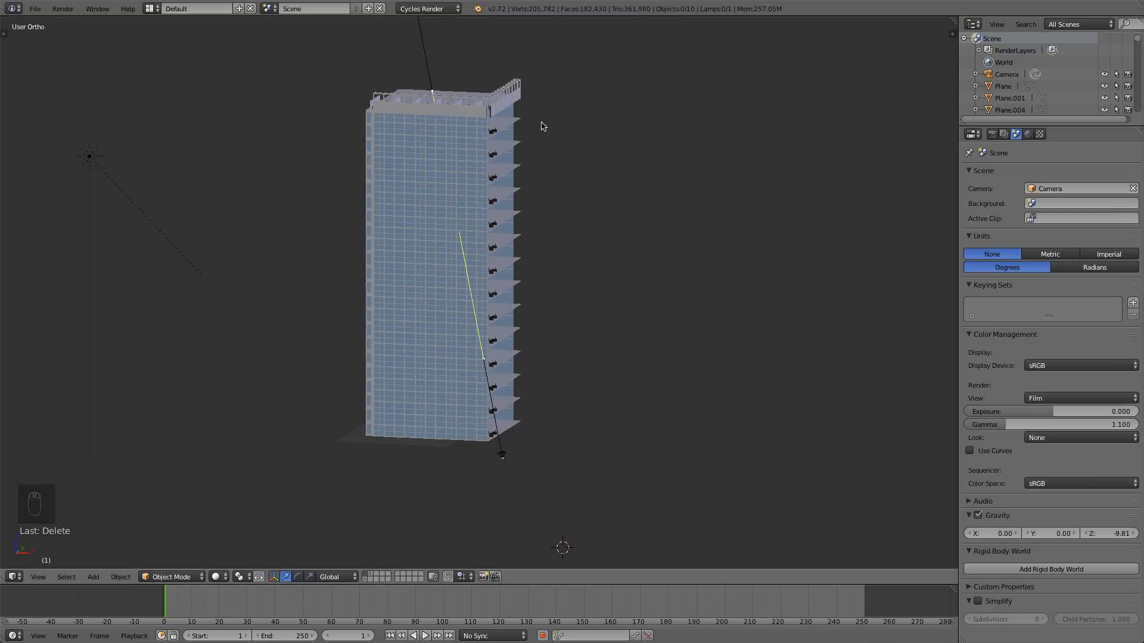
{"action": "middle_click_drag", "start_coordinate": [542, 126], "coordinate": [633, 177]}
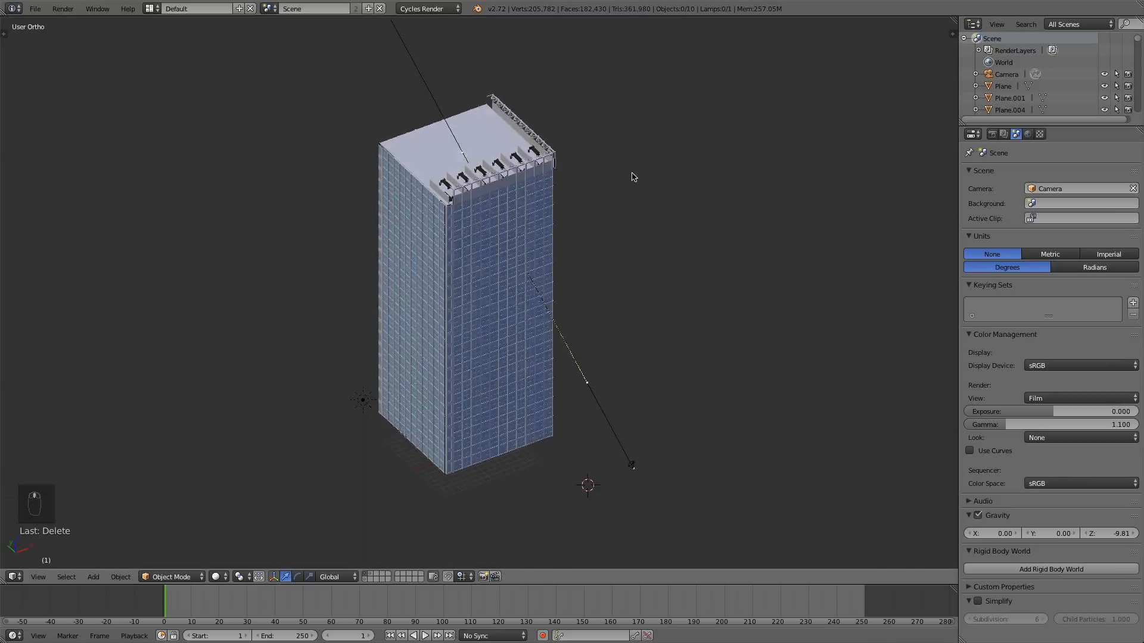
- Examine the truss row along the roof's front edge from above and obliquely in wireframe shading
{"action": "key", "text": "KP_7"}
{"action": "scroll", "coordinate": [581, 316], "scroll_direction": "up", "scroll_amount": 3}
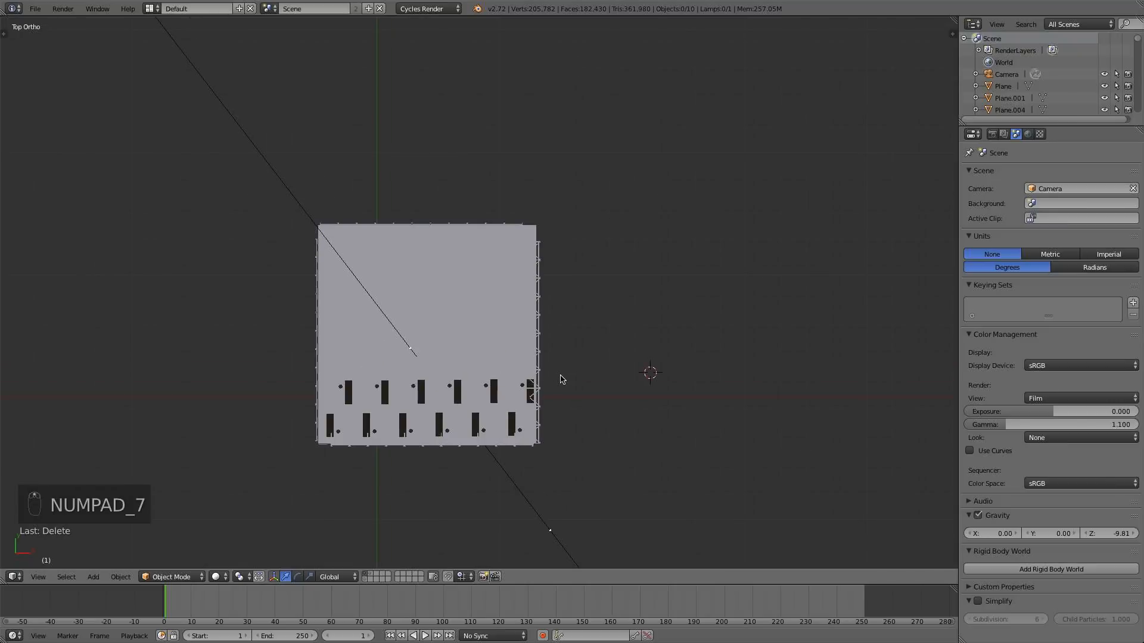
{"action": "middle_click_drag", "start_coordinate": [559, 380], "coordinate": [587, 212], "text": "shift"}
{"action": "key", "text": "z"}
{"action": "scroll", "coordinate": [572, 296], "scroll_direction": "up", "scroll_amount": 1}
{"action": "right_click", "coordinate": [552, 302]}
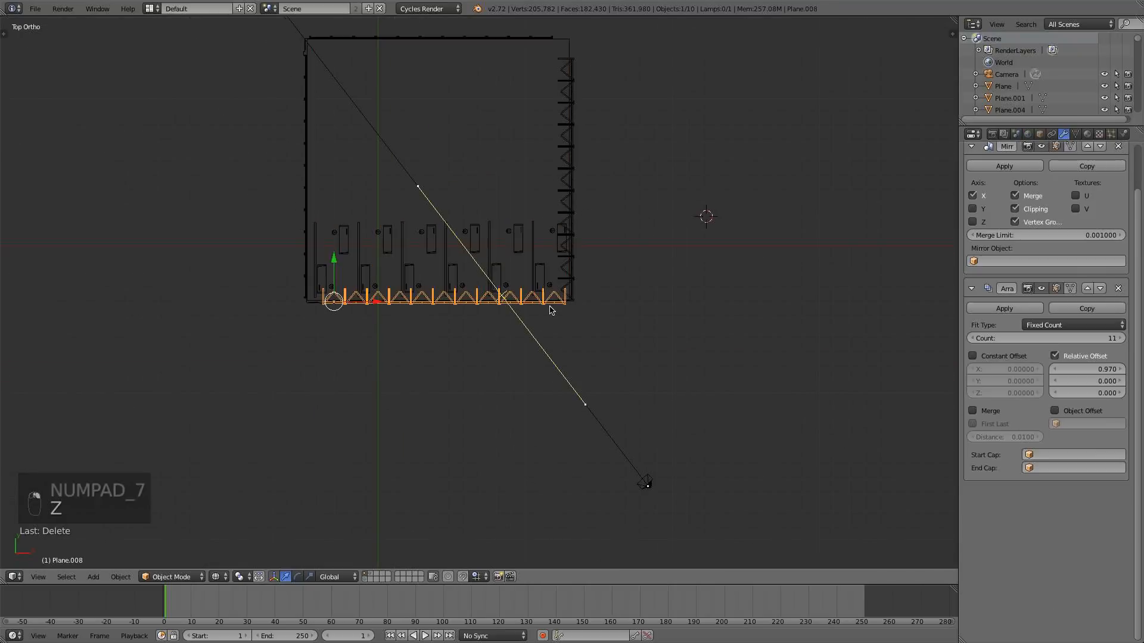
{"action": "middle_click_drag", "start_coordinate": [671, 314], "coordinate": [682, 263]}
{"action": "key", "text": "Tab"}
{"action": "key", "text": "Tab"}
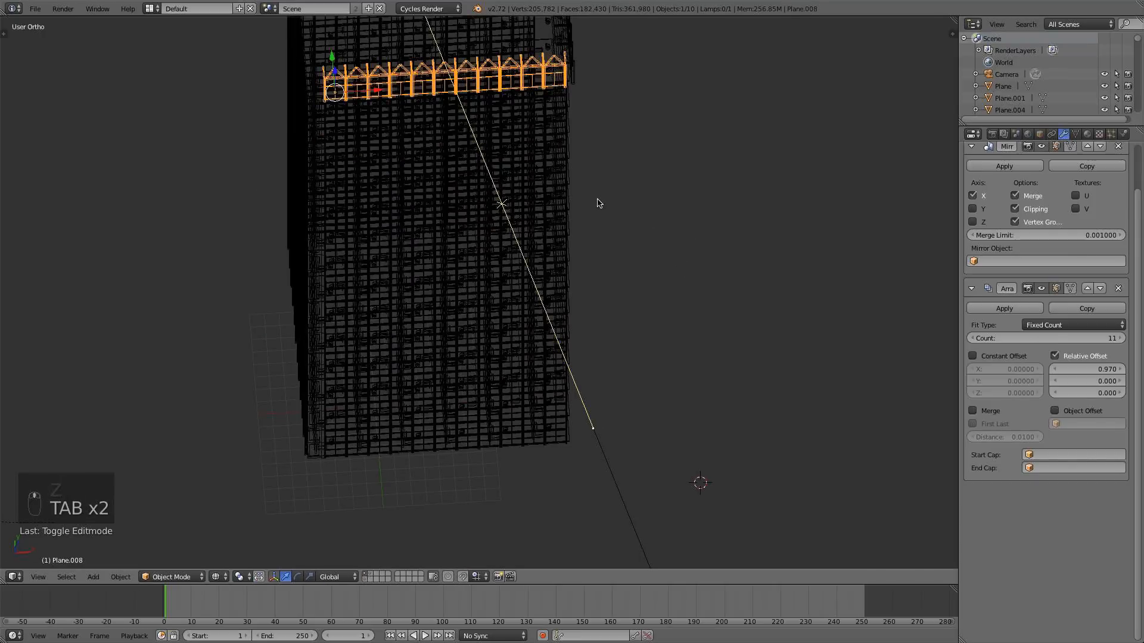
{"action": "scroll", "coordinate": [598, 203], "scroll_direction": "down", "scroll_amount": 3}
{"action": "key", "text": "KP_7"}
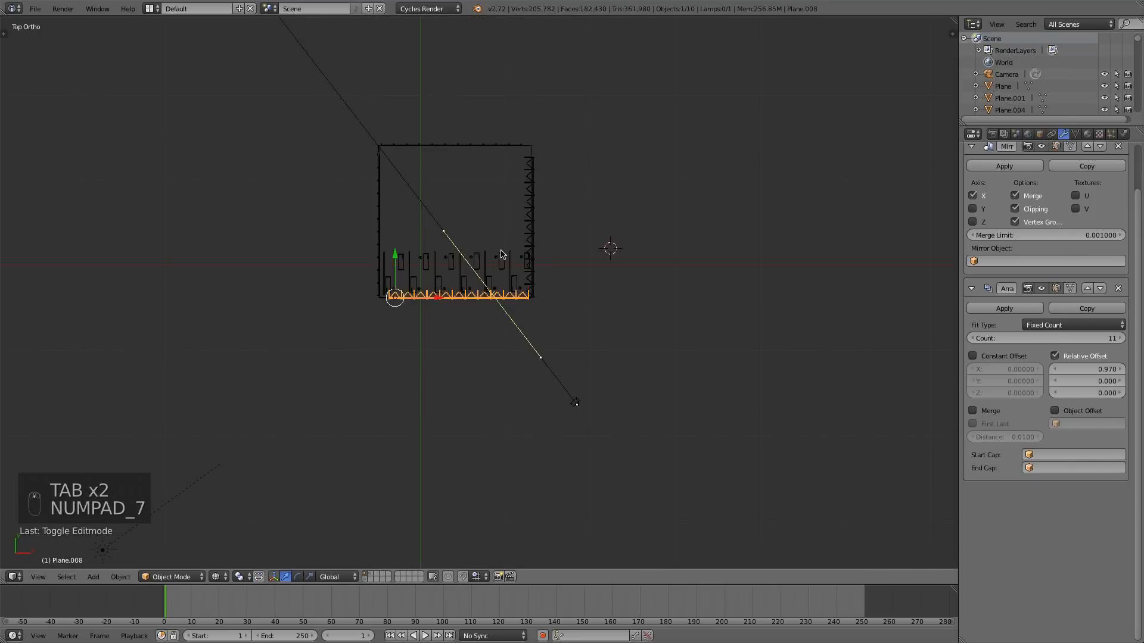
{"action": "middle_click_drag", "start_coordinate": [501, 255], "coordinate": [500, 242]}
{"action": "middle_click_drag", "start_coordinate": [506, 156], "coordinate": [492, 186]}
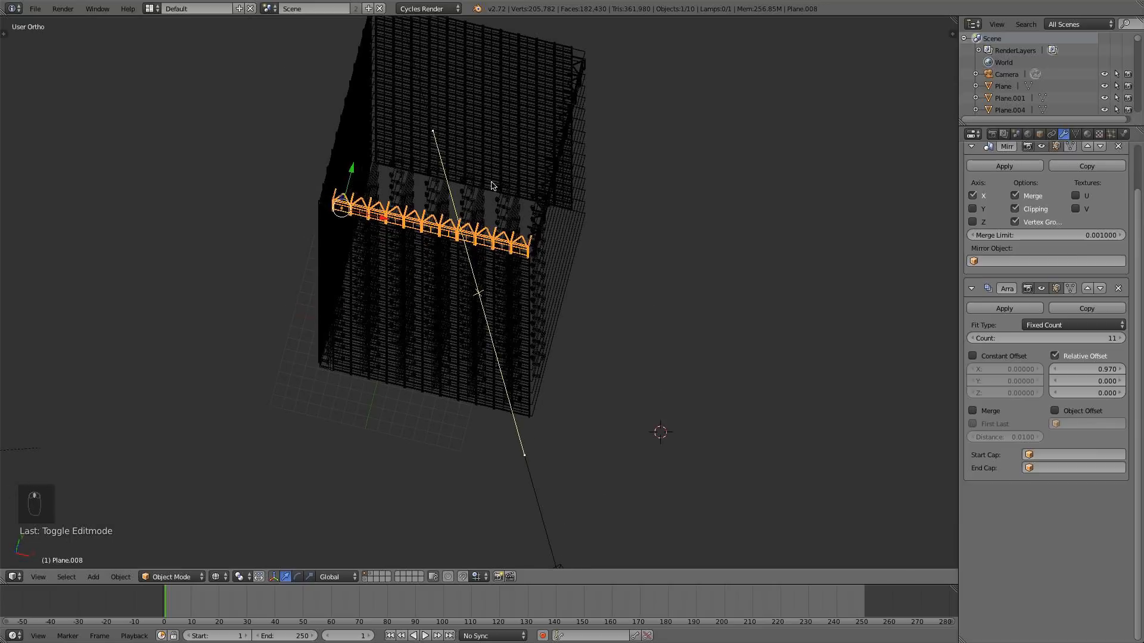
- Select the side facade and the floor slabs in turn, then try moving the slabs in solid shading
{"action": "mouse_move", "coordinate": [365, 266]}
{"action": "middle_mouse_down"}
{"action": "mouse_move", "coordinate": [431, 248]}
{"action": "mouse_move", "coordinate": [383, 268]}
{"action": "middle_mouse_up"}
{"action": "right_click", "coordinate": [383, 268], "text": "shift"}
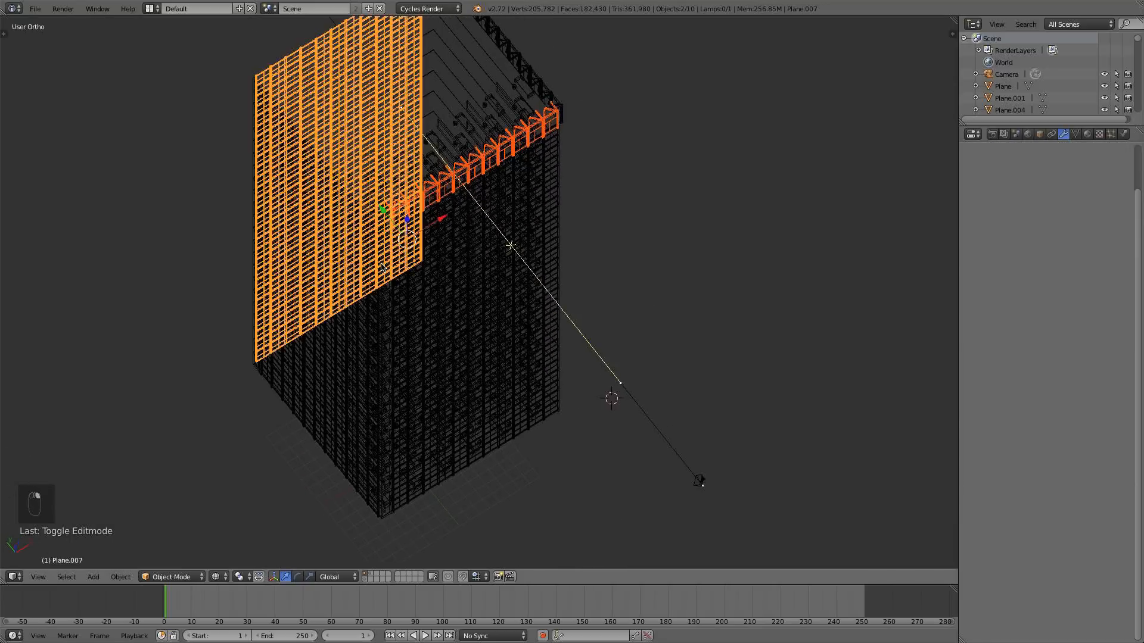
{"action": "right_click", "coordinate": [384, 274]}
{"action": "right_click", "coordinate": [385, 280]}
{"action": "right_click", "coordinate": [384, 284]}
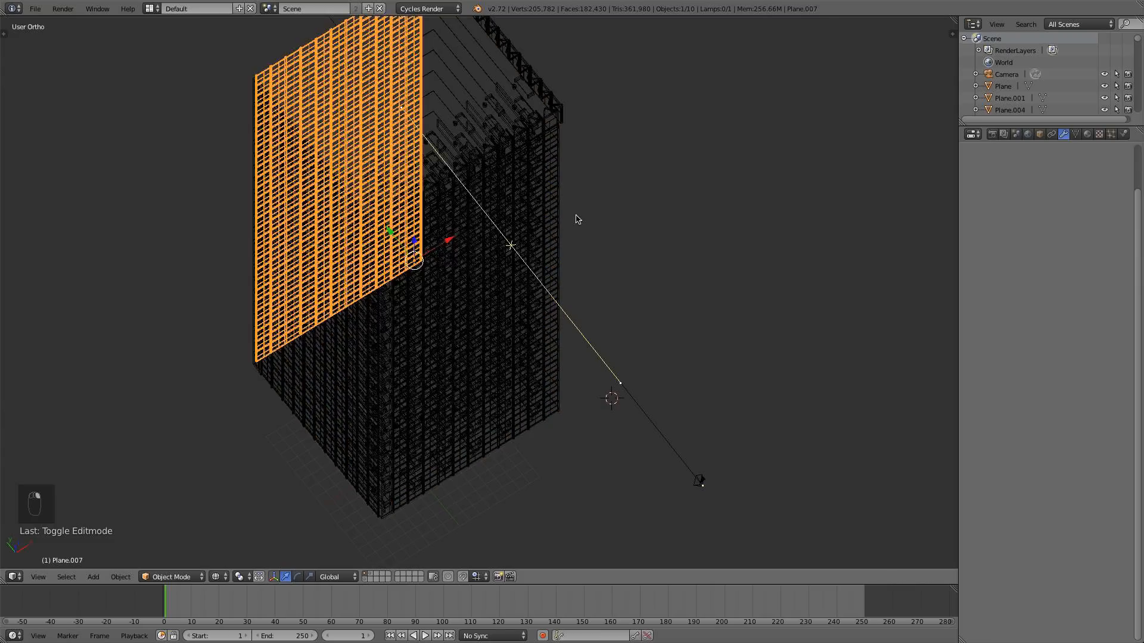
{"action": "right_click", "coordinate": [554, 187]}
{"action": "middle_click_drag", "start_coordinate": [553, 191], "coordinate": [596, 180]}
{"action": "right_click", "coordinate": [516, 195]}
{"action": "key", "text": "z"}
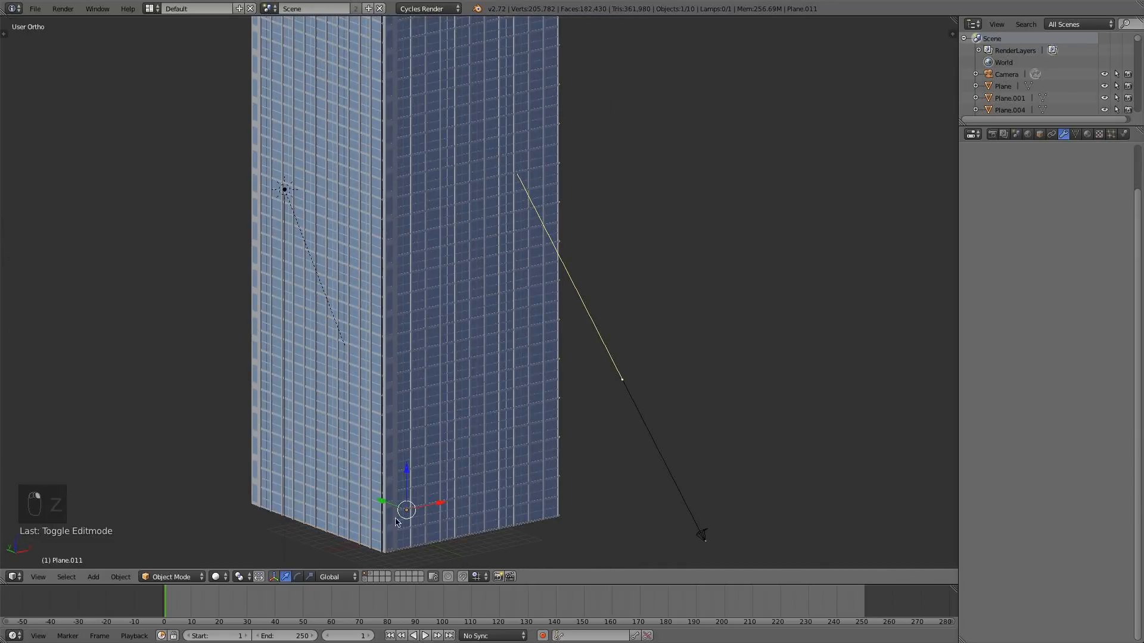
{"action": "key", "text": "g"}
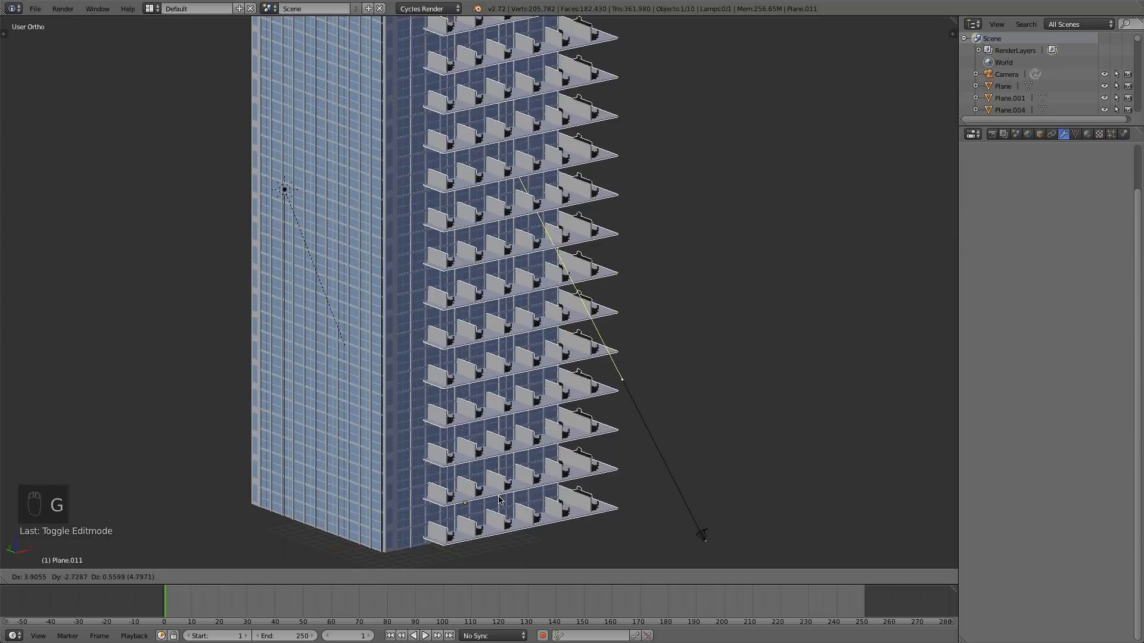
{"action": "right_click", "coordinate": [444, 533]}
- Select the narrow facade strip at the tower's front corner together with the front facade grid
{"action": "right_click", "coordinate": [383, 549]}
{"action": "key", "text": "g"}
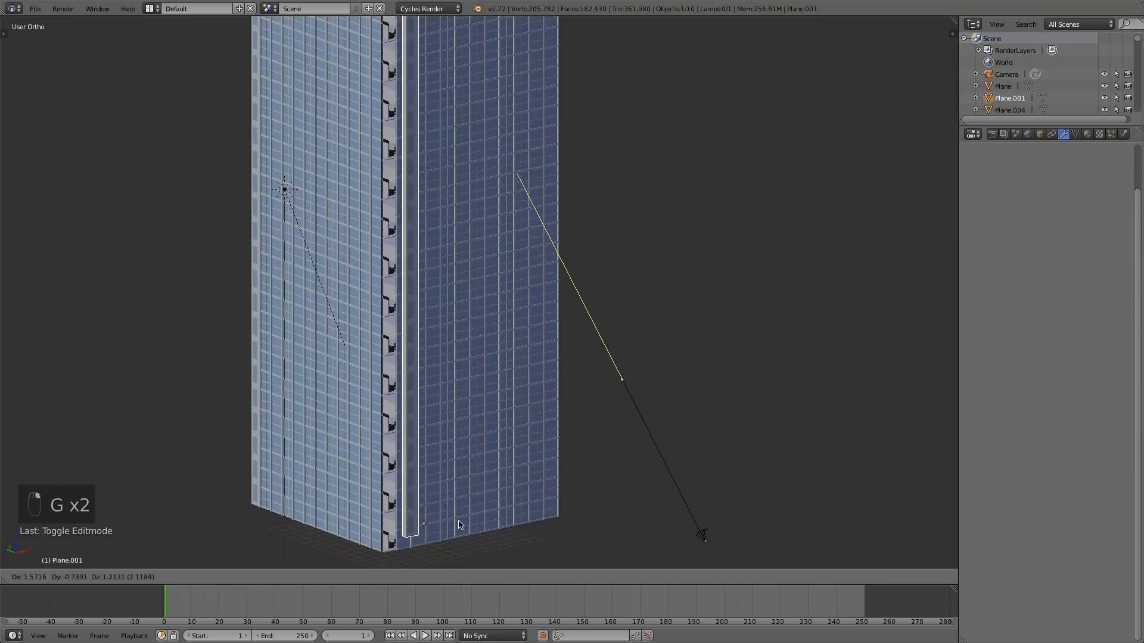
{"action": "right_click", "coordinate": [448, 546]}
{"action": "middle_click_drag", "start_coordinate": [520, 250], "coordinate": [516, 398], "text": "shift"}
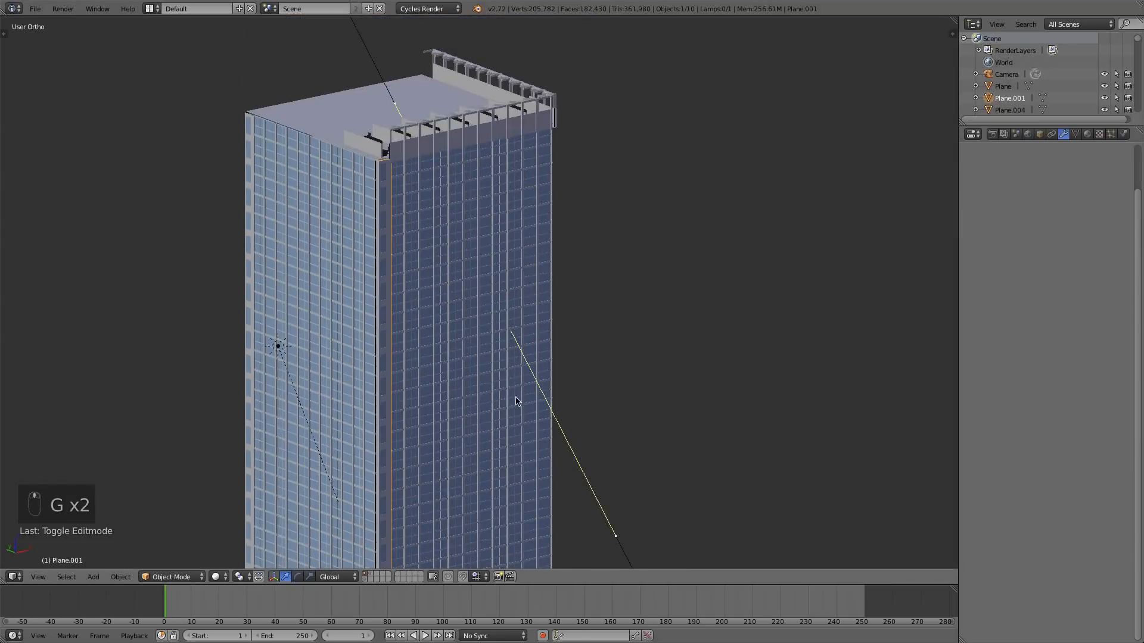
{"action": "middle_click_drag", "start_coordinate": [553, 187], "coordinate": [571, 200]}
{"action": "right_click", "coordinate": [557, 164], "text": "shift"}
{"action": "scroll", "coordinate": [556, 171], "scroll_direction": "down", "scroll_amount": 6}
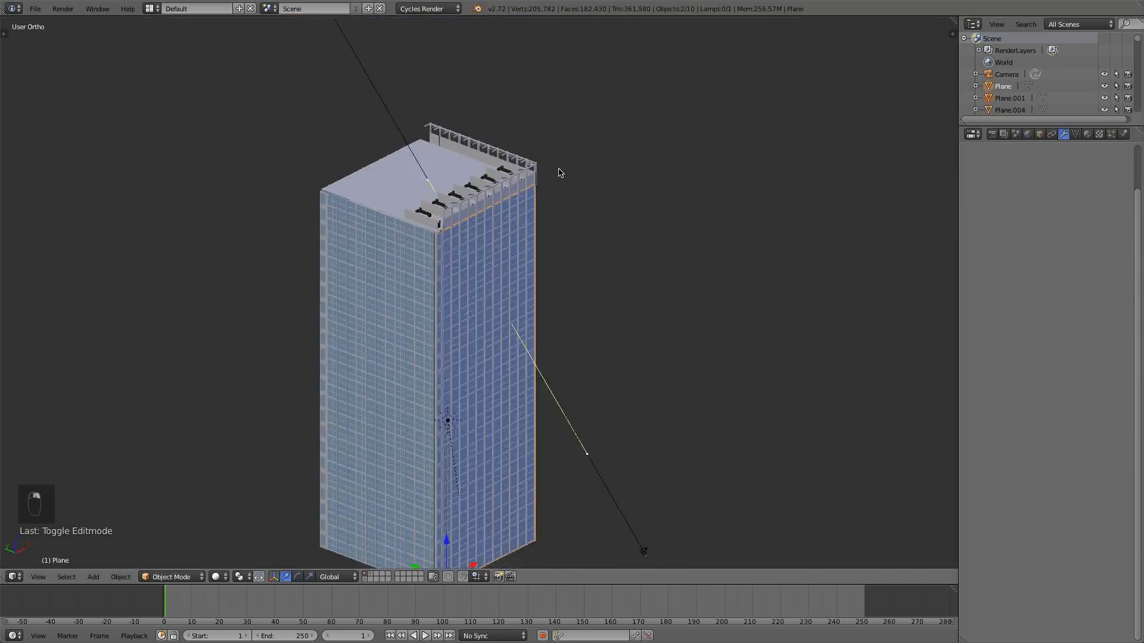
- Duplicate the corner strip and front facade grid, turn the copy half a turn and place it along the tower's back edge
{"action": "key", "text": "KP_7"}
{"action": "scroll", "coordinate": [510, 243], "scroll_direction": "up", "scroll_amount": 2}
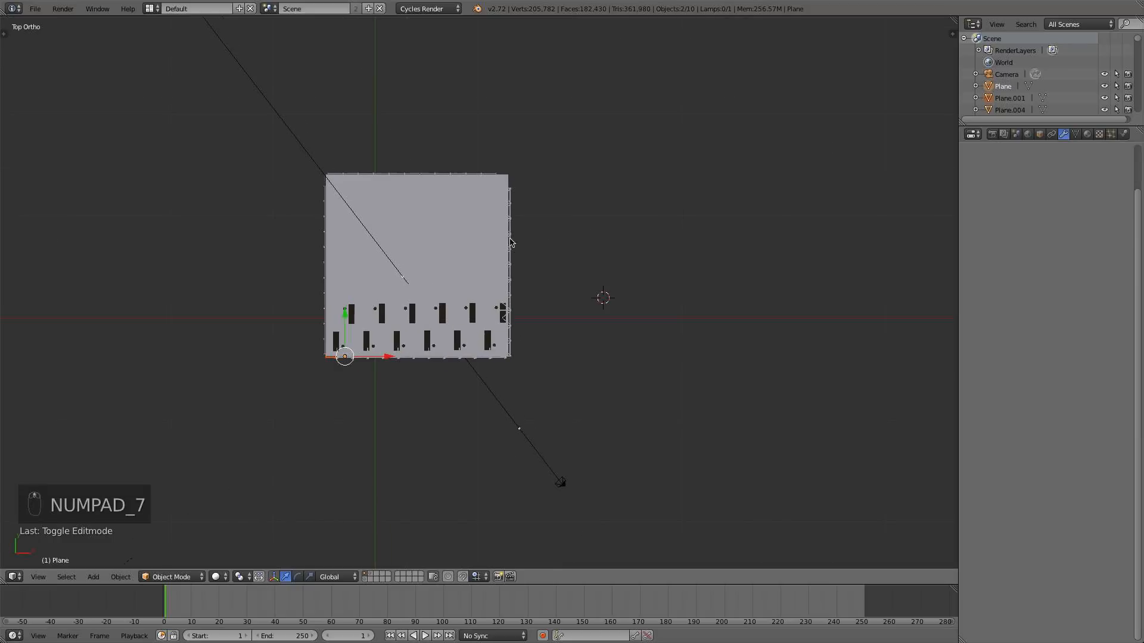
{"action": "key", "text": "shift+d"}
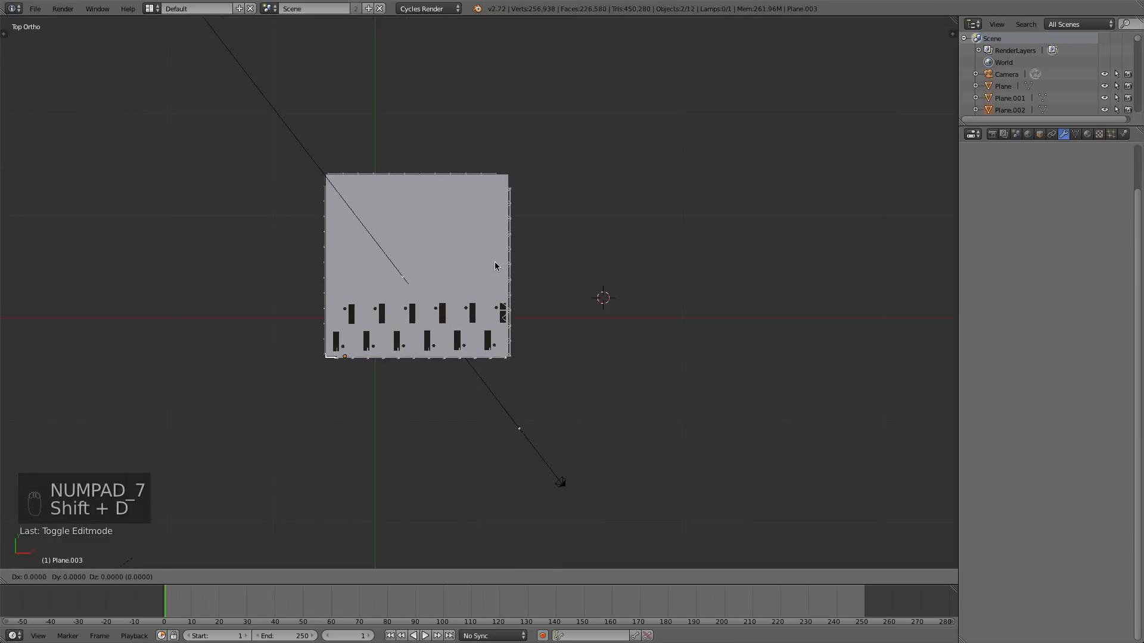
{"action": "right_click", "coordinate": [477, 60]}
{"action": "key", "text": "r"}
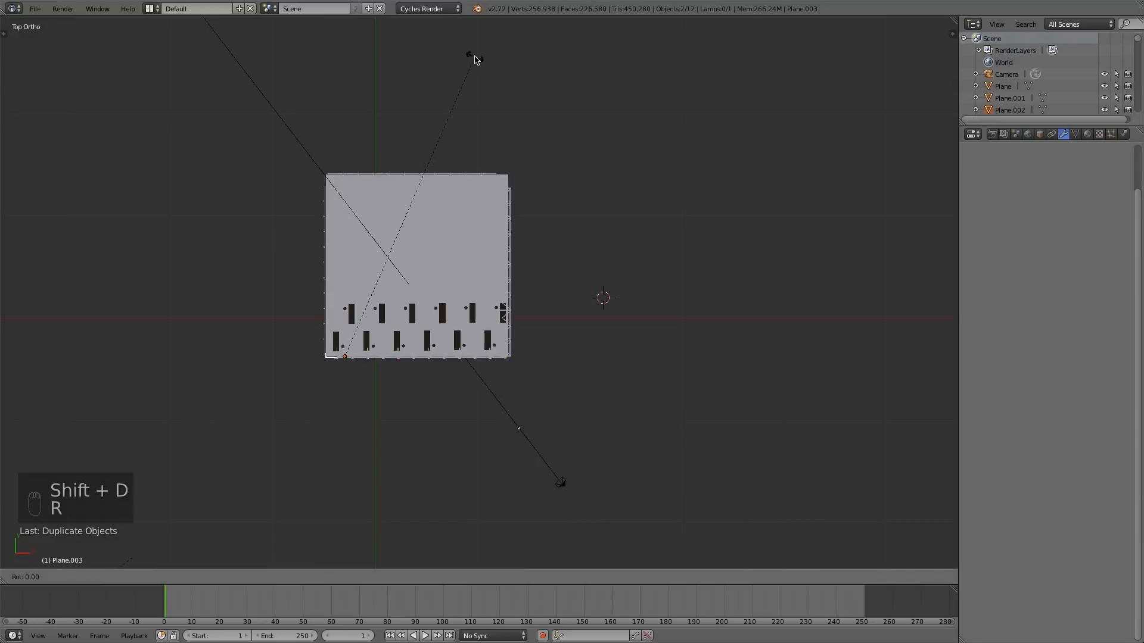
{"action": "left_click", "coordinate": [396, 345]}
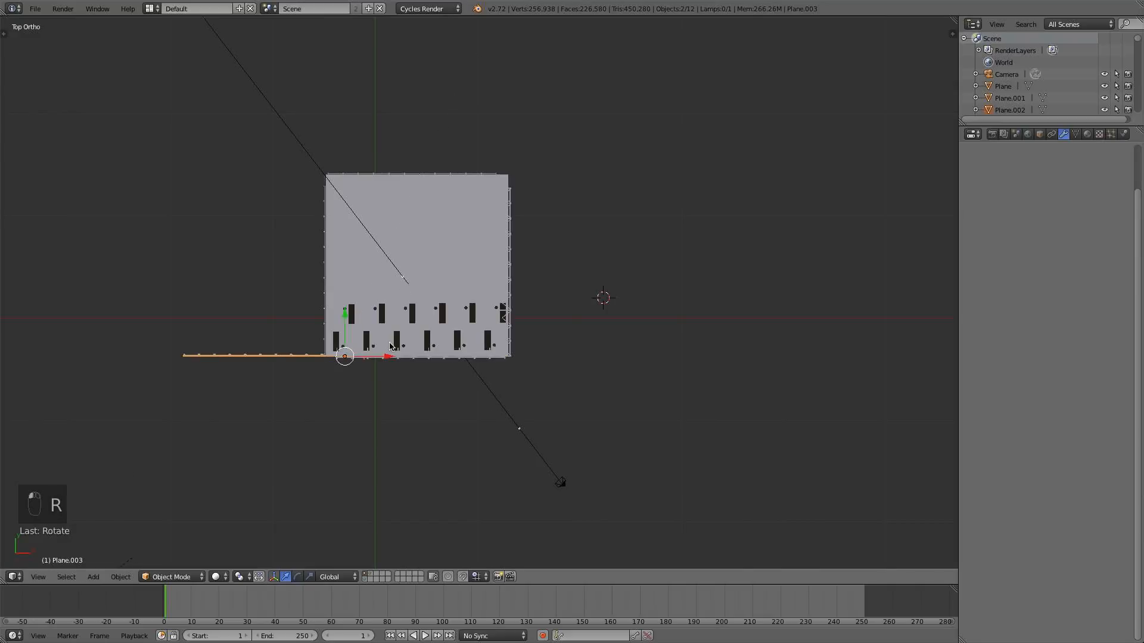
{"action": "key", "text": "g"}
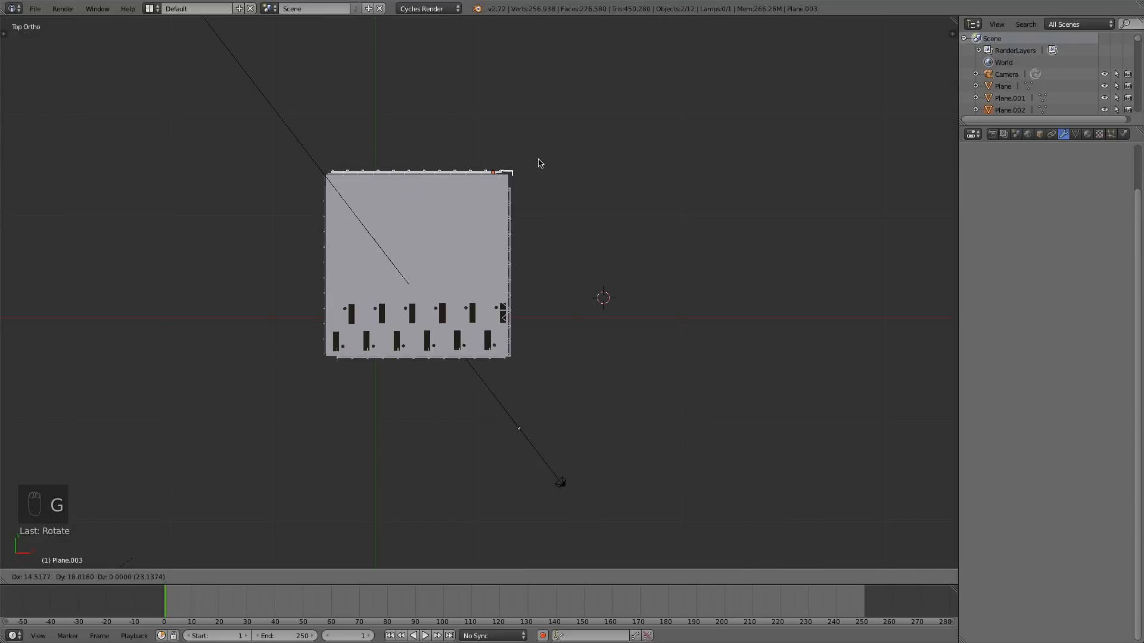
{"action": "left_click", "coordinate": [538, 165]}
{"action": "middle_click_drag", "start_coordinate": [562, 186], "coordinate": [521, 179]}
{"action": "key", "text": "KP_7"}
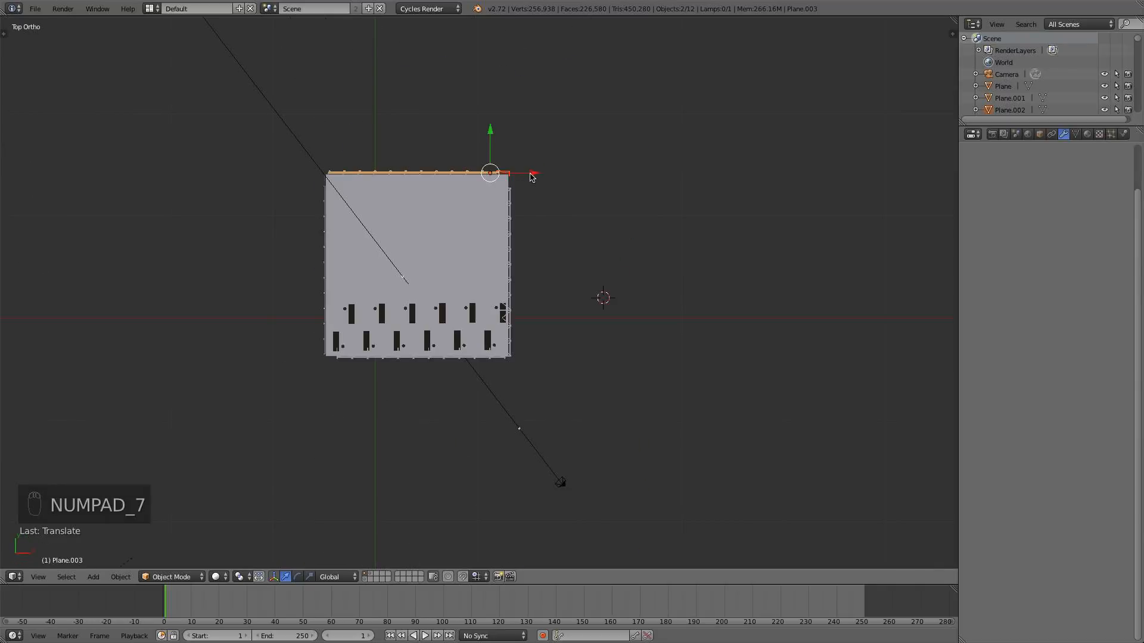
- Move the facade copy clear of the tower on its right side and rotate it 90 degrees in top view
{"action": "key", "text": "g"}
{"action": "left_click", "coordinate": [634, 208]}
{"action": "key", "text": "r"}
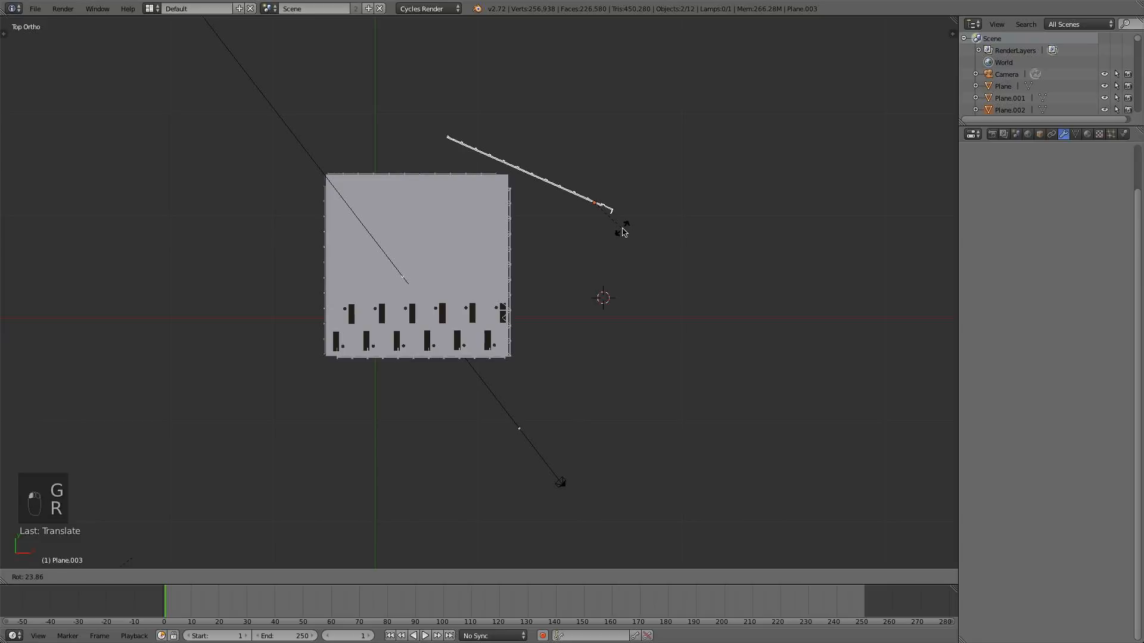
{"action": "right_click", "coordinate": [624, 232]}
{"action": "type", "text": "r"}
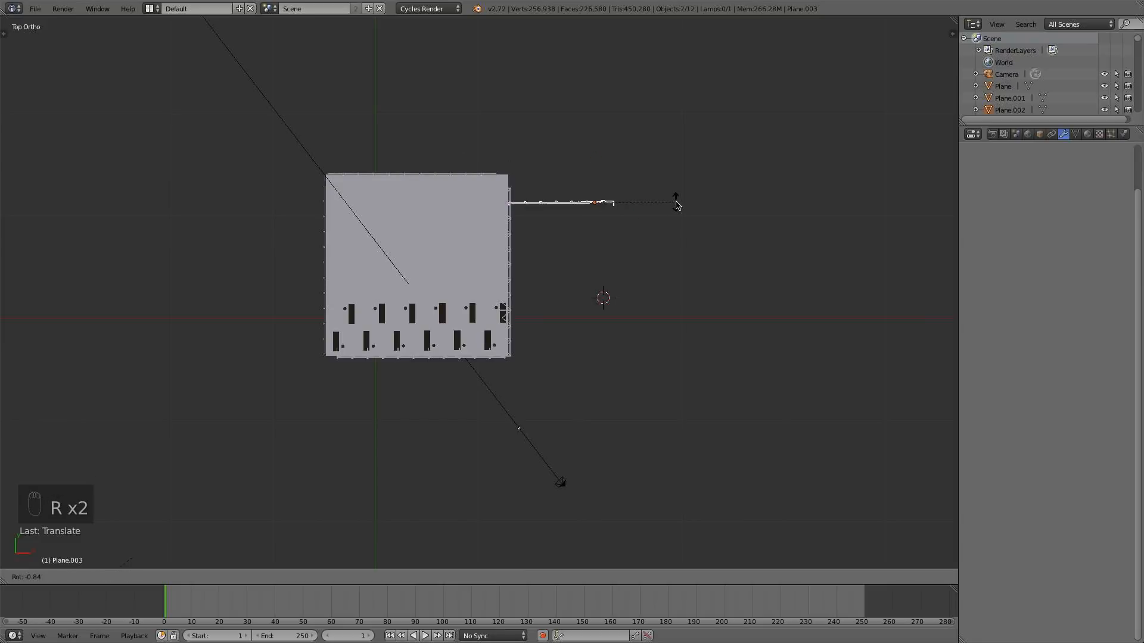
{"action": "type", "text": "90"}
{"action": "left_click", "coordinate": [677, 206]}
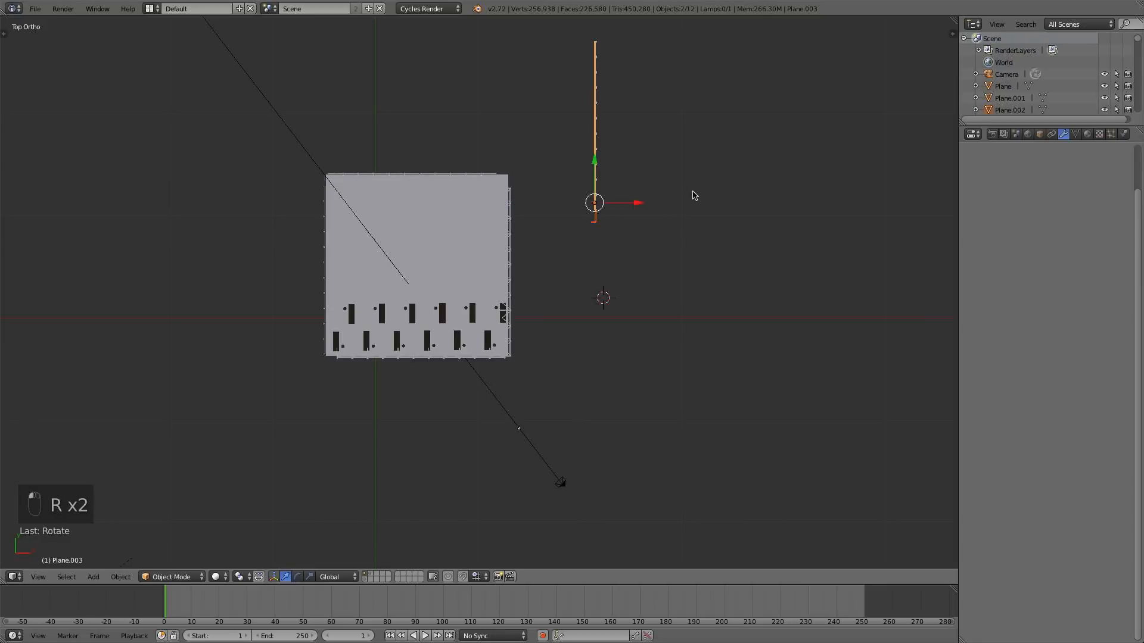
- Rotate the facade copy 180 degrees about the X axis and move it against the tower's open right side
{"action": "type", "text": "r180"}
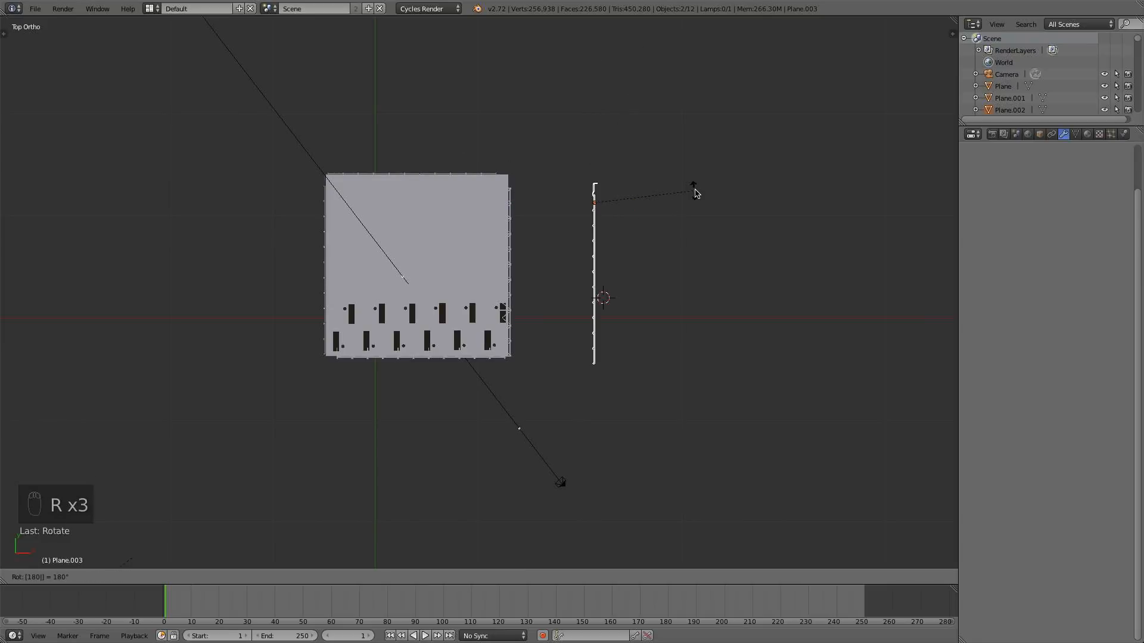
{"action": "type", "text": "x"}
{"action": "left_click", "coordinate": [583, 206]}
{"action": "left_click_drag", "start_coordinate": [622, 206], "coordinate": [545, 194]}
{"action": "left_click", "coordinate": [584, 198]}
{"action": "left_click_drag", "start_coordinate": [514, 159], "coordinate": [511, 148]}
- Raise the facade copy about 45 units vertically in front view to align it with the tower's base and top
{"action": "middle_click_drag", "start_coordinate": [613, 240], "coordinate": [577, 345]}
{"action": "scroll", "coordinate": [605, 414], "scroll_direction": "down", "scroll_amount": 3}
{"action": "key", "text": "KP_1"}
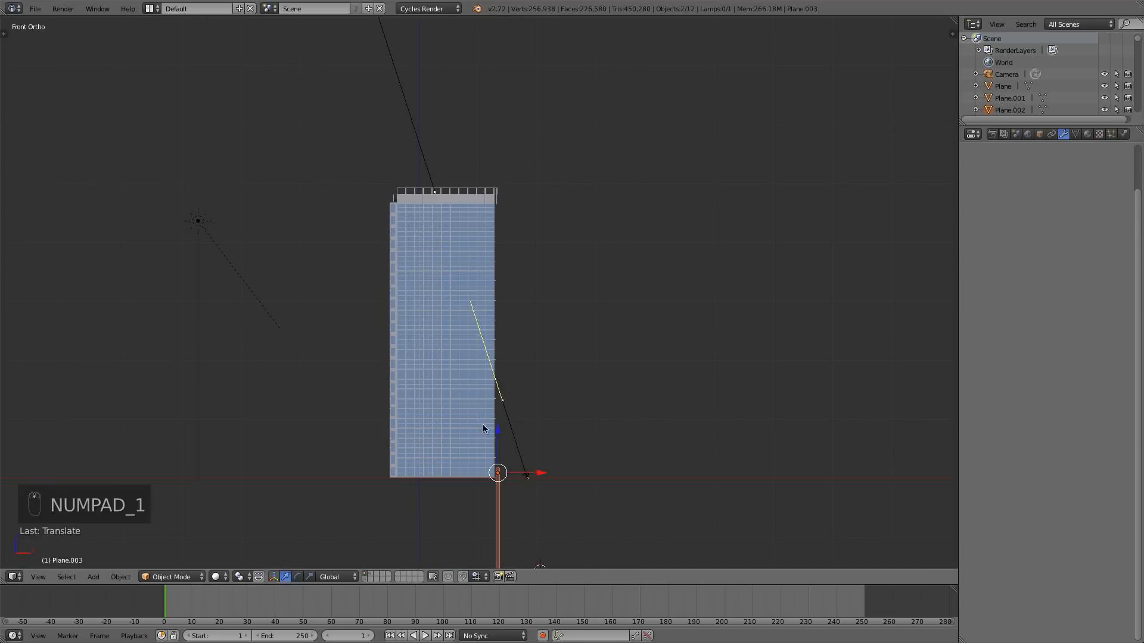
{"action": "left_click_drag", "start_coordinate": [499, 436], "coordinate": [505, 268]}
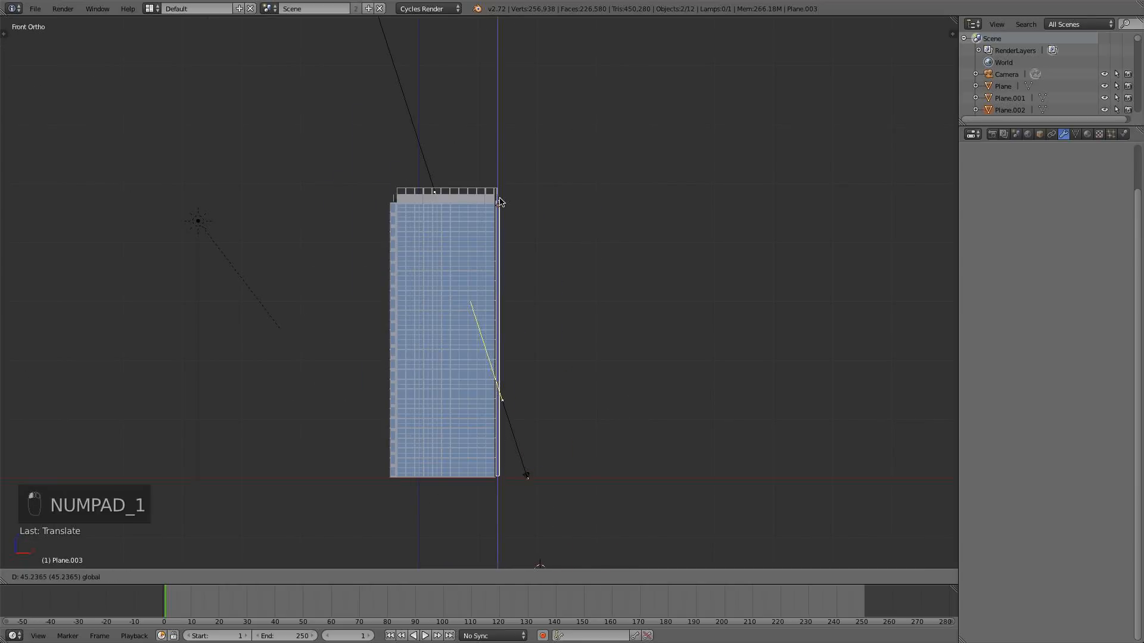
- Finish the facade copy's vertical placement at about 45.24 units and shift it slightly along X towards the tower in front view
{"action": "left_click_drag", "start_coordinate": [498, 204], "coordinate": [497, 202]}
{"action": "scroll", "coordinate": [524, 212], "scroll_direction": "up", "scroll_amount": 10}
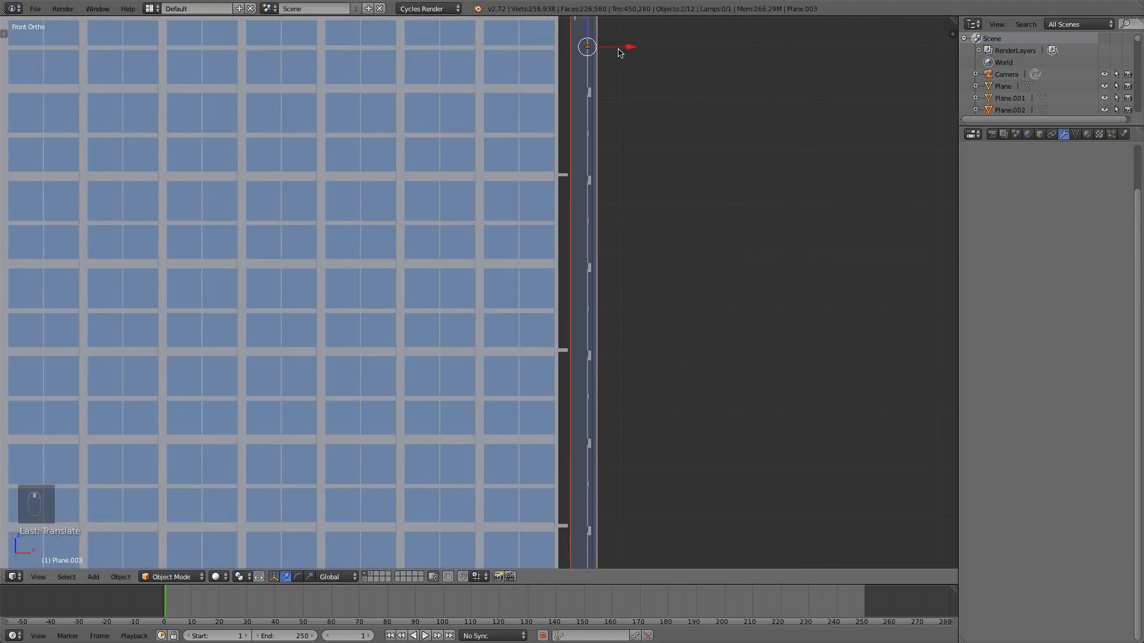
{"action": "left_click_drag", "start_coordinate": [619, 51], "coordinate": [606, 52]}
{"action": "middle_click_drag", "start_coordinate": [631, 107], "coordinate": [541, 229]}
- Align the facade copy with the tower's right edge in top view, nudging it along Y and about 0.14 units inward along X
{"action": "key", "text": "KP_7"}
{"action": "scroll", "coordinate": [543, 230], "scroll_direction": "down", "scroll_amount": 4}
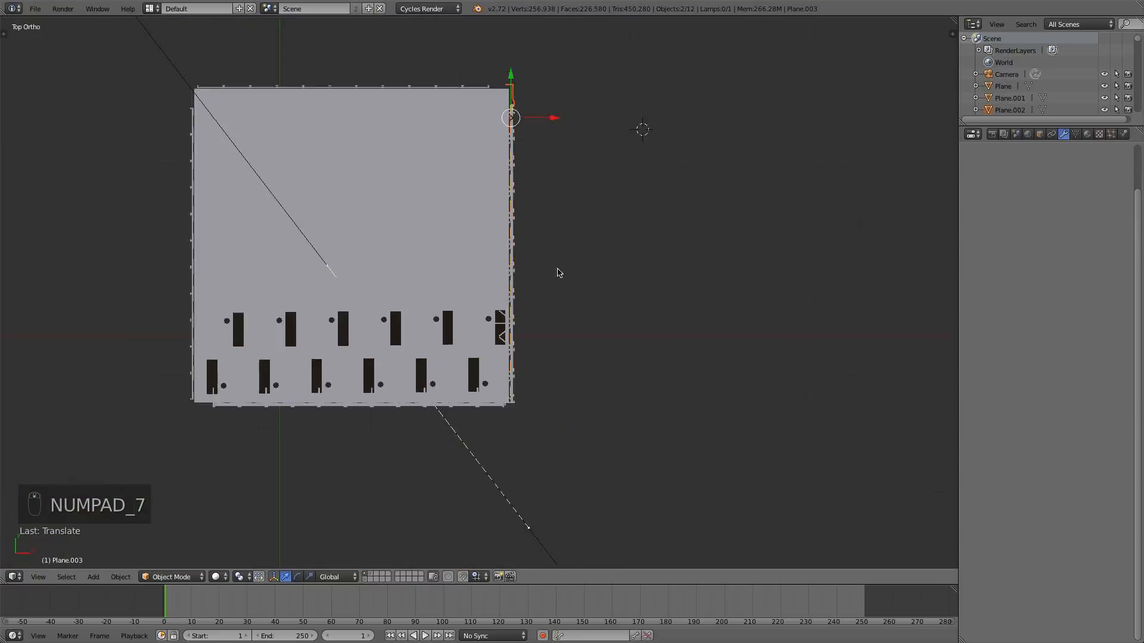
{"action": "scroll", "coordinate": [559, 271], "scroll_direction": "up", "scroll_amount": 1}
{"action": "middle_click_drag", "start_coordinate": [573, 301], "coordinate": [549, 318], "text": "shift"}
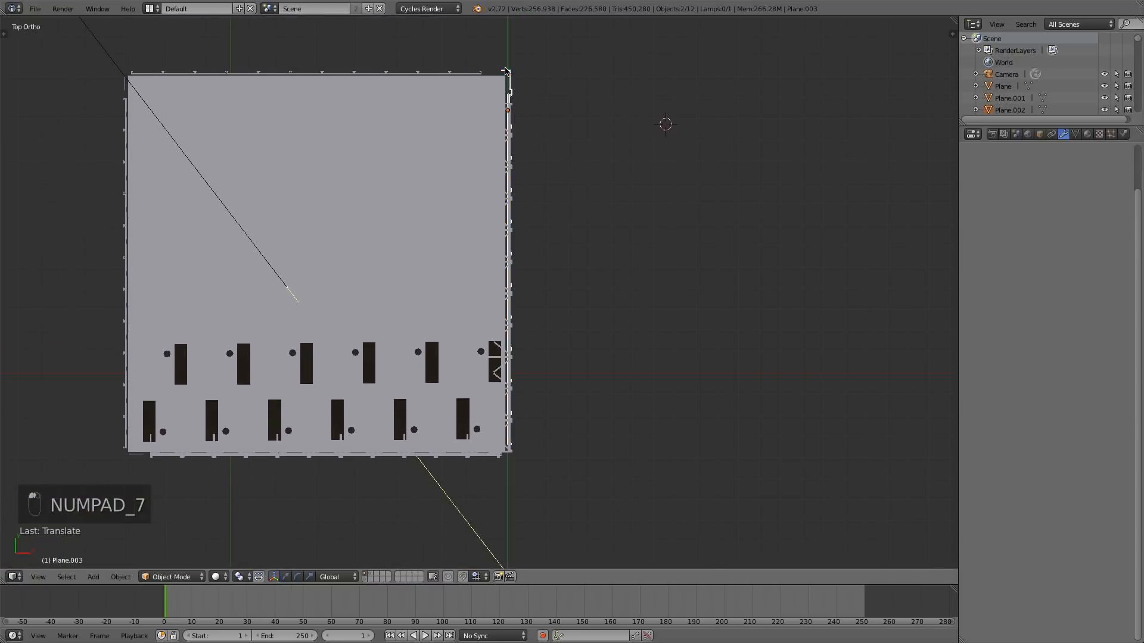
{"action": "left_click_drag", "start_coordinate": [505, 70], "coordinate": [498, 77]}
{"action": "left_click_drag", "start_coordinate": [551, 117], "coordinate": [550, 117]}
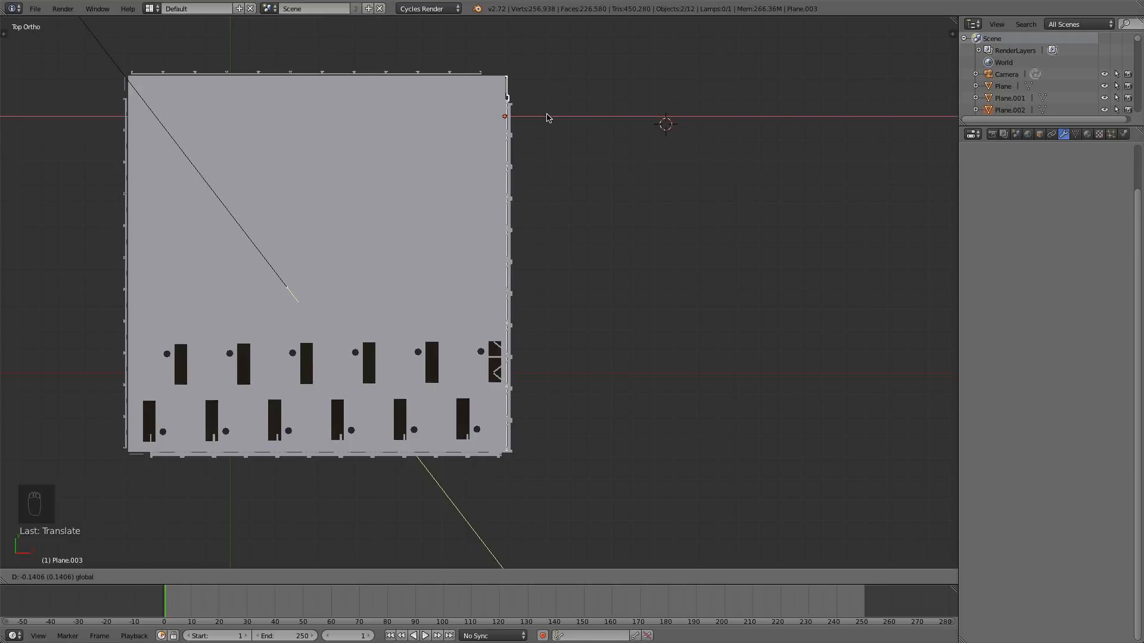
{"action": "left_click_drag", "start_coordinate": [548, 116], "coordinate": [548, 116]}
{"action": "mouse_move", "coordinate": [610, 288]}
{"action": "middle_mouse_down"}
{"action": "mouse_move", "coordinate": [562, 268]}
{"action": "mouse_move", "coordinate": [553, 276]}
{"action": "mouse_move", "coordinate": [462, 199]}
{"action": "mouse_move", "coordinate": [486, 163]}
{"action": "middle_mouse_up"}
{"action": "key", "text": "a"}
{"action": "key", "text": "z"}
{"action": "key", "text": "z"}
{"action": "key", "text": "z"}
{"action": "scroll", "coordinate": [390, 265], "scroll_direction": "up", "scroll_amount": 1}
{"action": "middle_click_drag", "start_coordinate": [389, 266], "coordinate": [350, 317]}
- Duplicate the back-right corner strip and move the copy about 17.3 units along negative Y to the tower's front corner
{"action": "right_click", "coordinate": [648, 200]}
{"action": "middle_click_drag", "start_coordinate": [646, 198], "coordinate": [622, 170]}
{"action": "left_click_drag", "start_coordinate": [627, 174], "coordinate": [626, 174]}
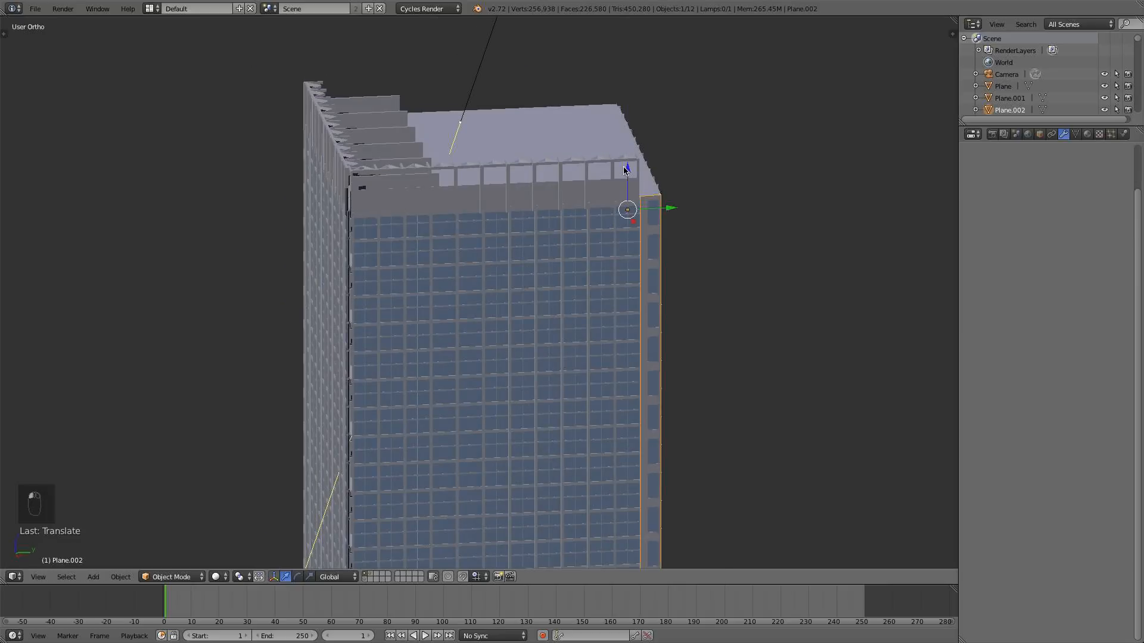
{"action": "key", "text": "KP_7"}
{"action": "key", "text": "shift+d"}
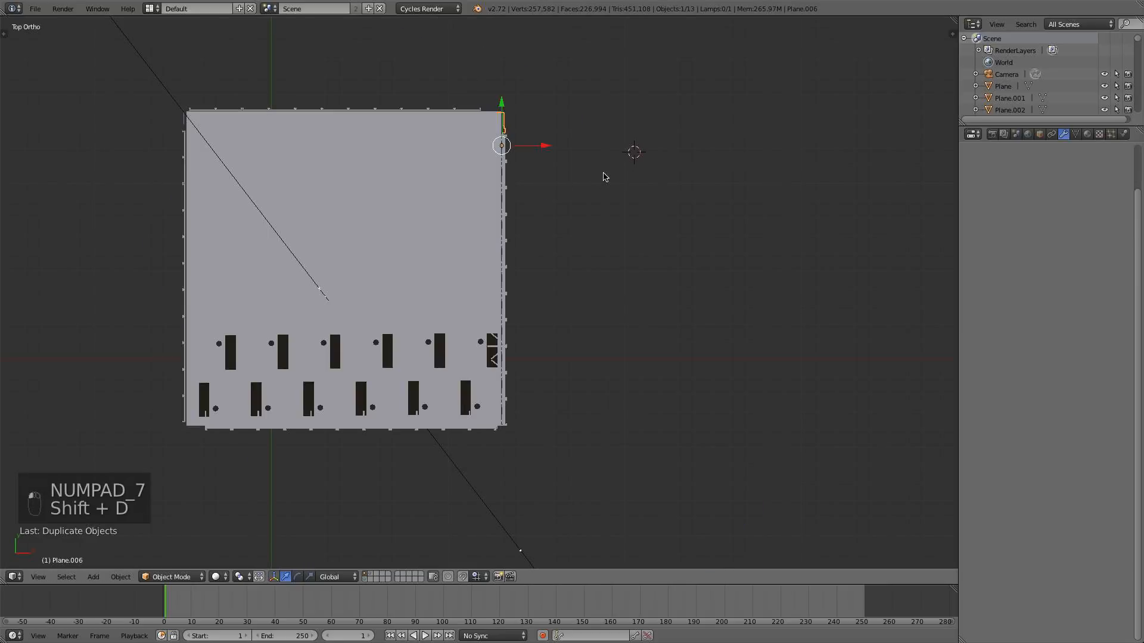
{"action": "key", "text": "g"}
{"action": "key", "text": "x"}
{"action": "key", "text": "z"}
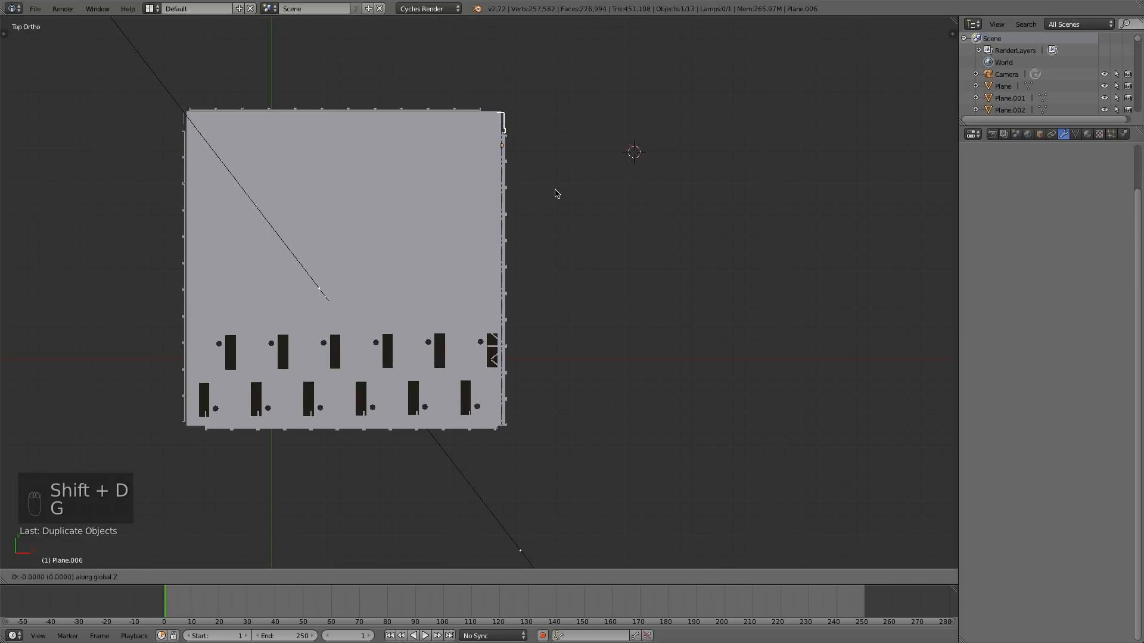
{"action": "key", "text": "y"}
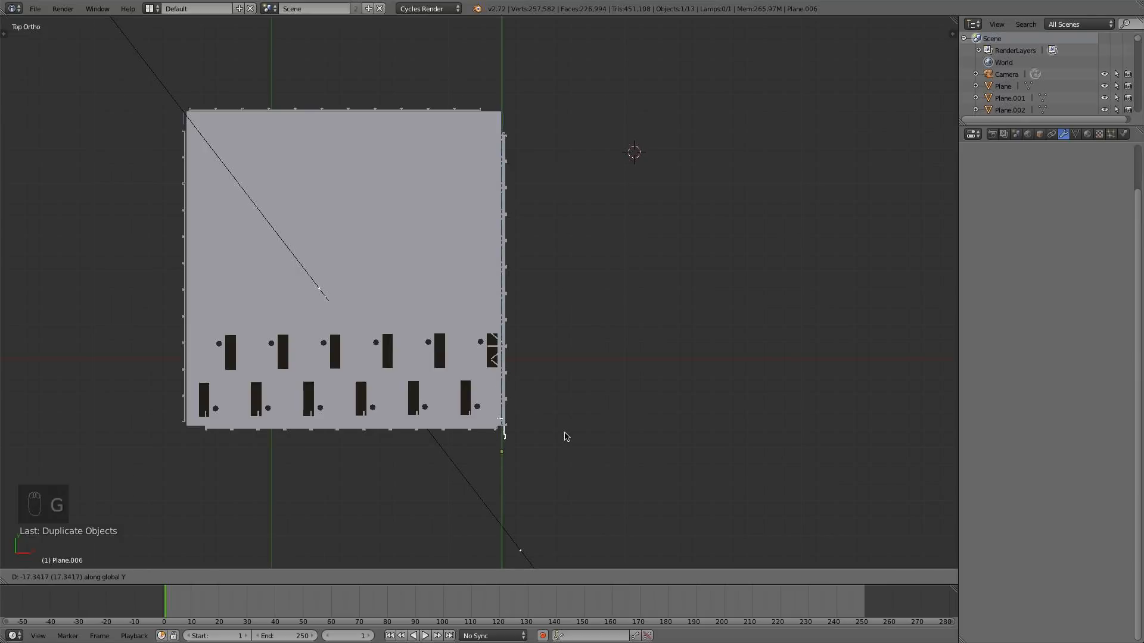
{"action": "left_click", "coordinate": [565, 437]}
- Rotate the corner strip copy 90 degrees in top view and place it on the front edge at the tower's right corner
{"action": "key", "text": "r"}
{"action": "left_click", "coordinate": [565, 436]}
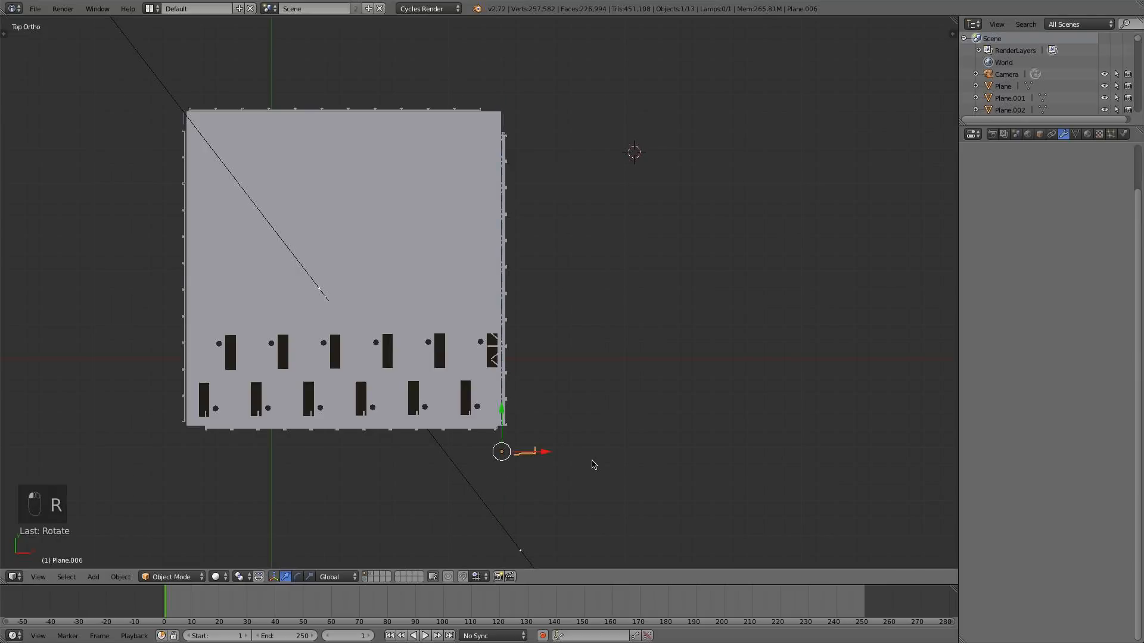
{"action": "key", "text": "g"}
{"action": "left_click", "coordinate": [562, 435]}
{"action": "scroll", "coordinate": [562, 435], "scroll_direction": "up", "scroll_amount": 1}
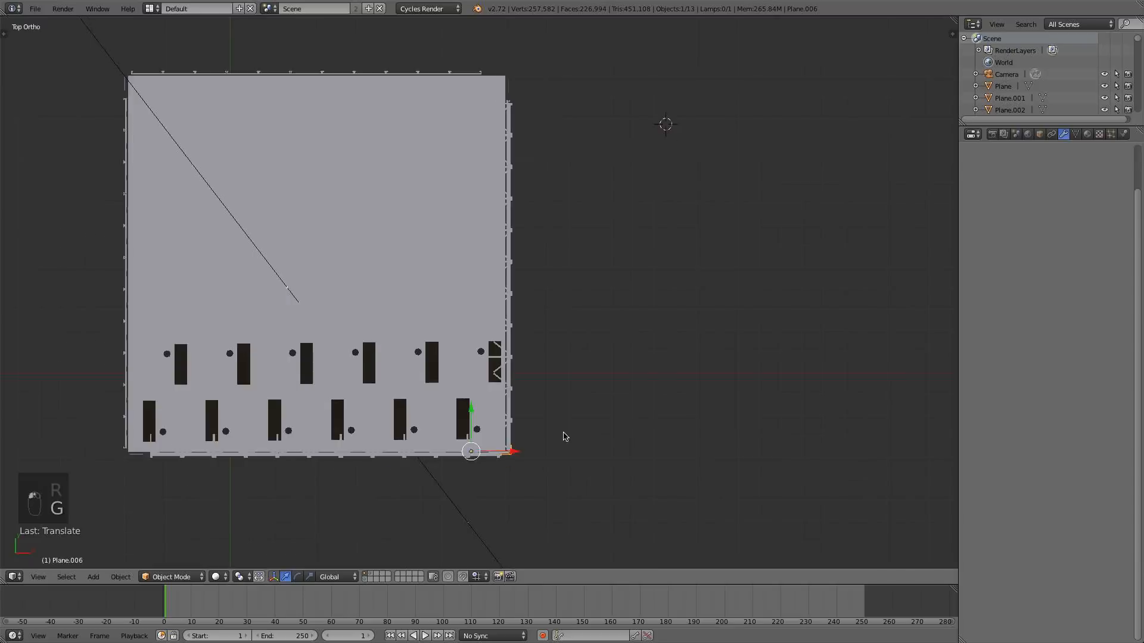
- Fit the strip copy into the front corner, shifting it about -0.24 units along X and about -0.14 units along Y
{"action": "middle_click_drag", "start_coordinate": [562, 434], "coordinate": [433, 308]}
{"action": "scroll", "coordinate": [502, 341], "scroll_direction": "up", "scroll_amount": 2}
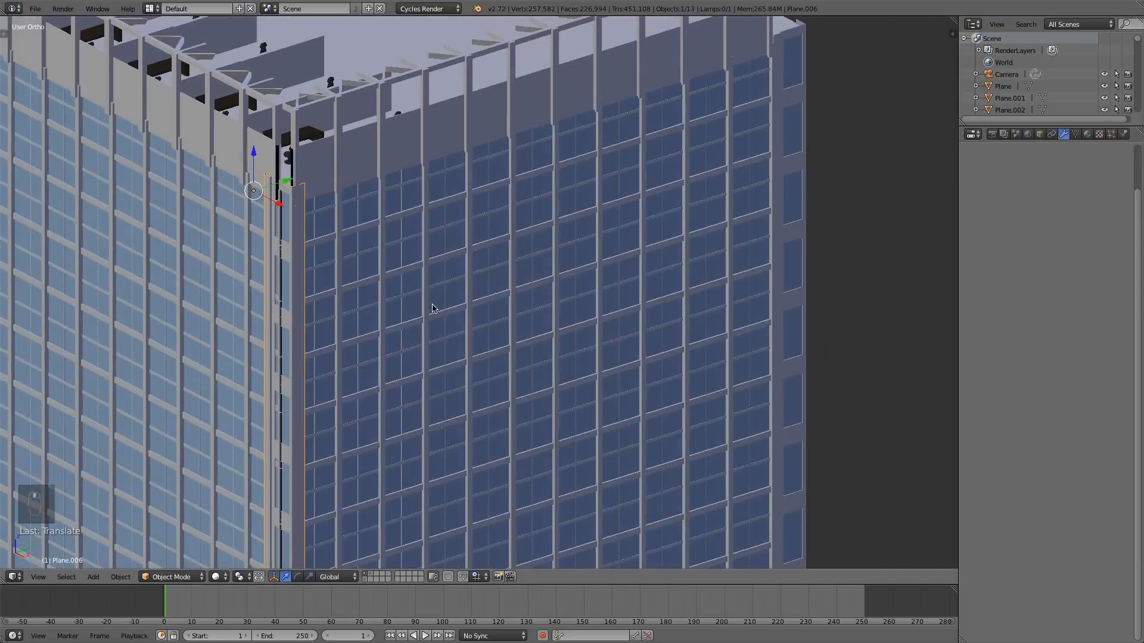
{"action": "key", "text": "g"}
{"action": "key", "text": "x"}
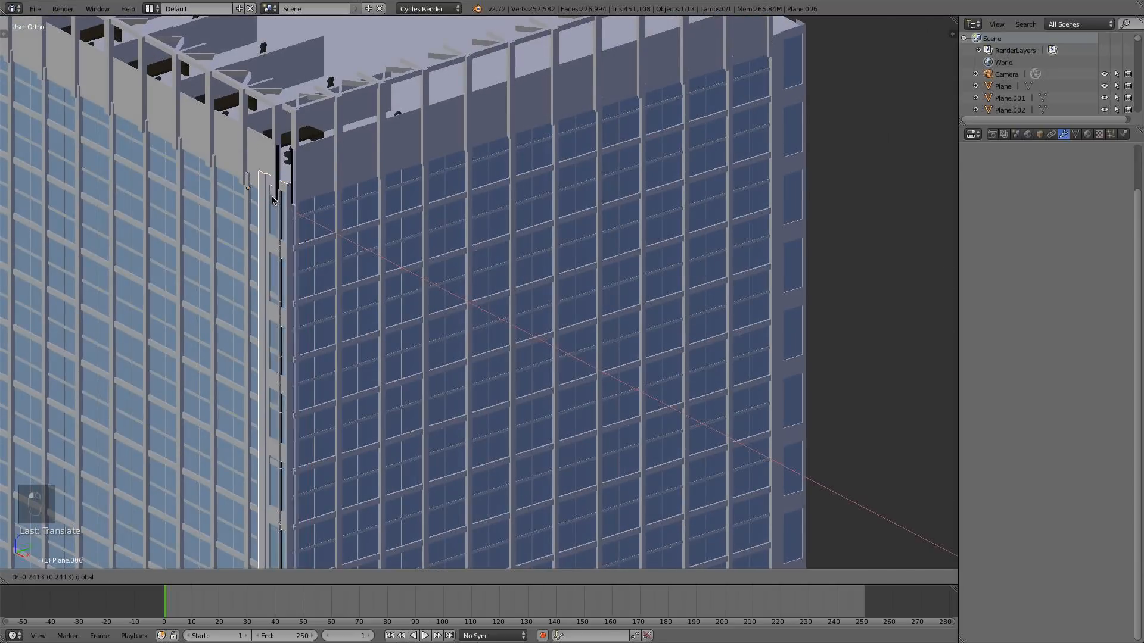
{"action": "left_click", "coordinate": [276, 198]}
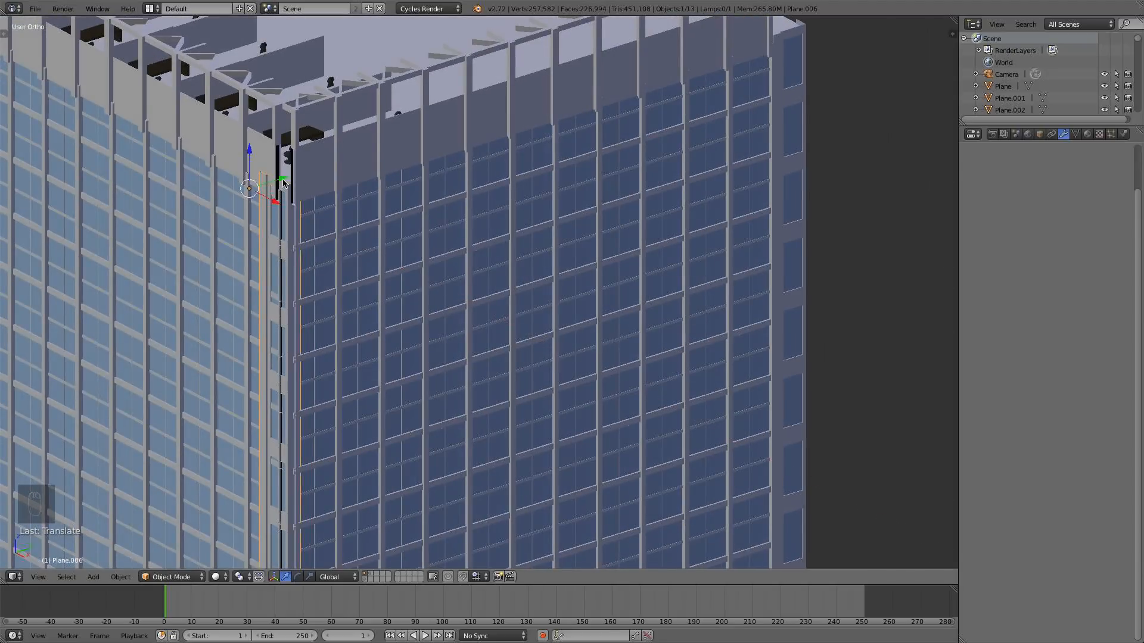
{"action": "key", "text": "g"}
{"action": "key", "text": "y"}
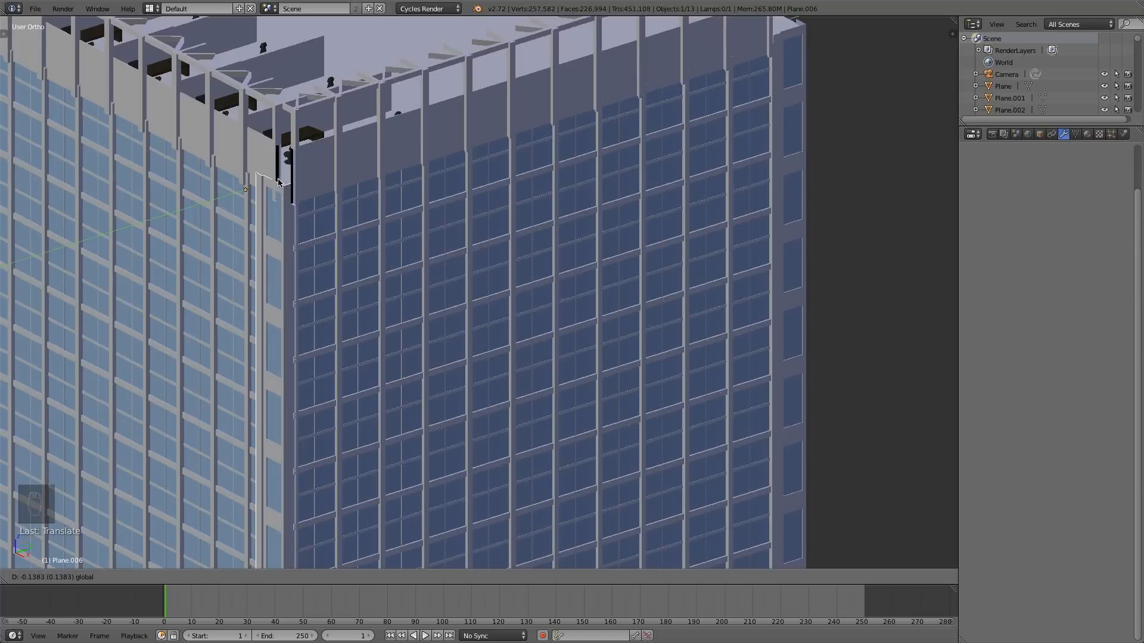
{"action": "left_click", "coordinate": [278, 182]}
{"action": "middle_click_drag", "start_coordinate": [278, 182], "coordinate": [298, 178]}
- Examine the rebuilt front corner and its neighbouring facades up close and through the camera view
{"action": "key", "text": "a"}
{"action": "key", "text": "Tab"}
{"action": "key", "text": "Tab"}
{"action": "key", "text": "Tab"}
{"action": "middle_click_drag", "start_coordinate": [329, 237], "coordinate": [297, 227]}
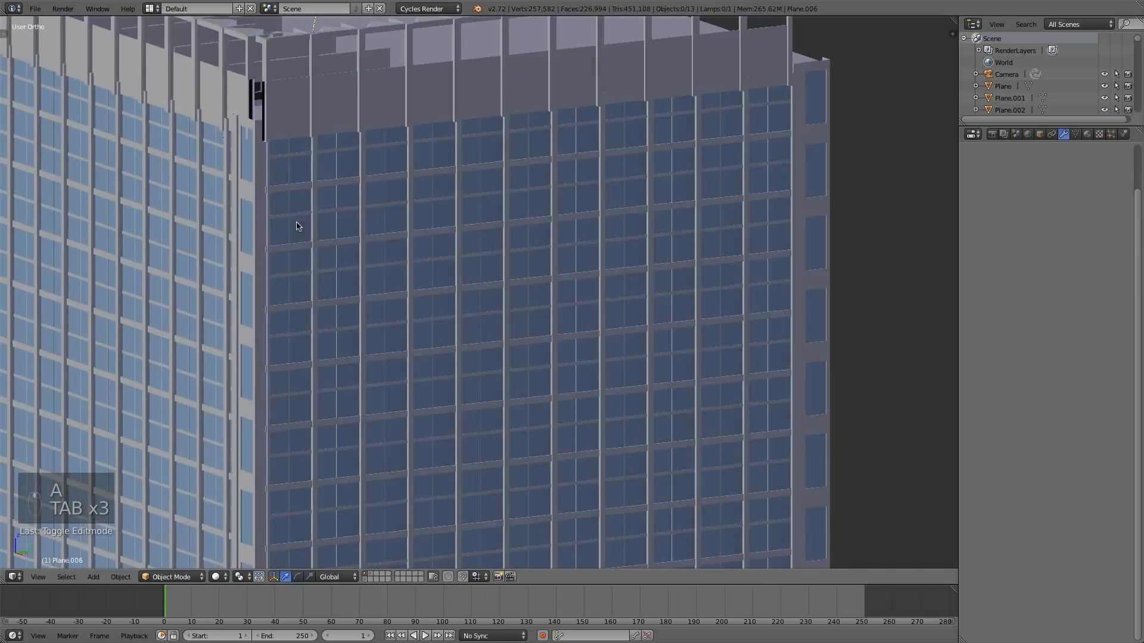
{"action": "scroll", "coordinate": [298, 226], "scroll_direction": "down", "scroll_amount": 7}
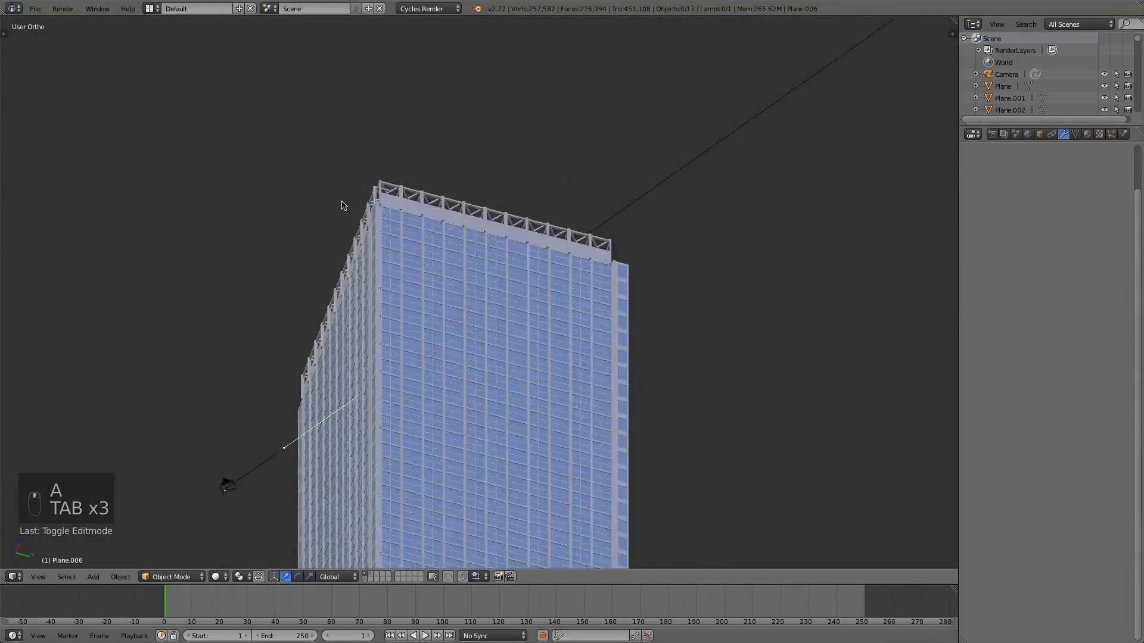
{"action": "key", "text": "KP_0"}
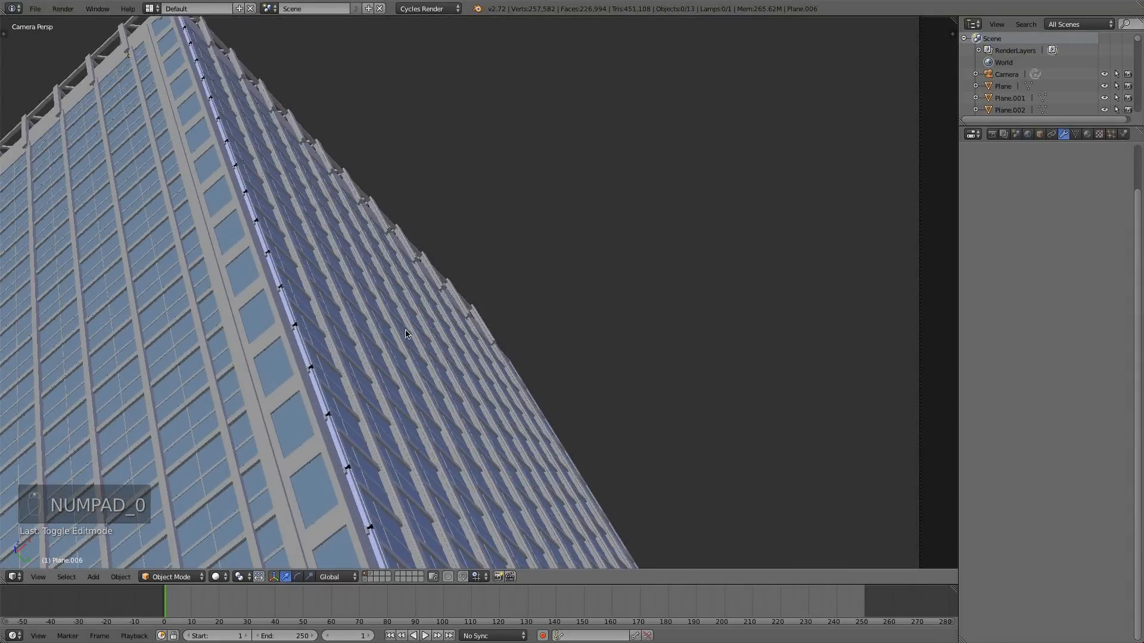
{"action": "scroll", "coordinate": [331, 391], "scroll_direction": "up", "scroll_amount": 3}
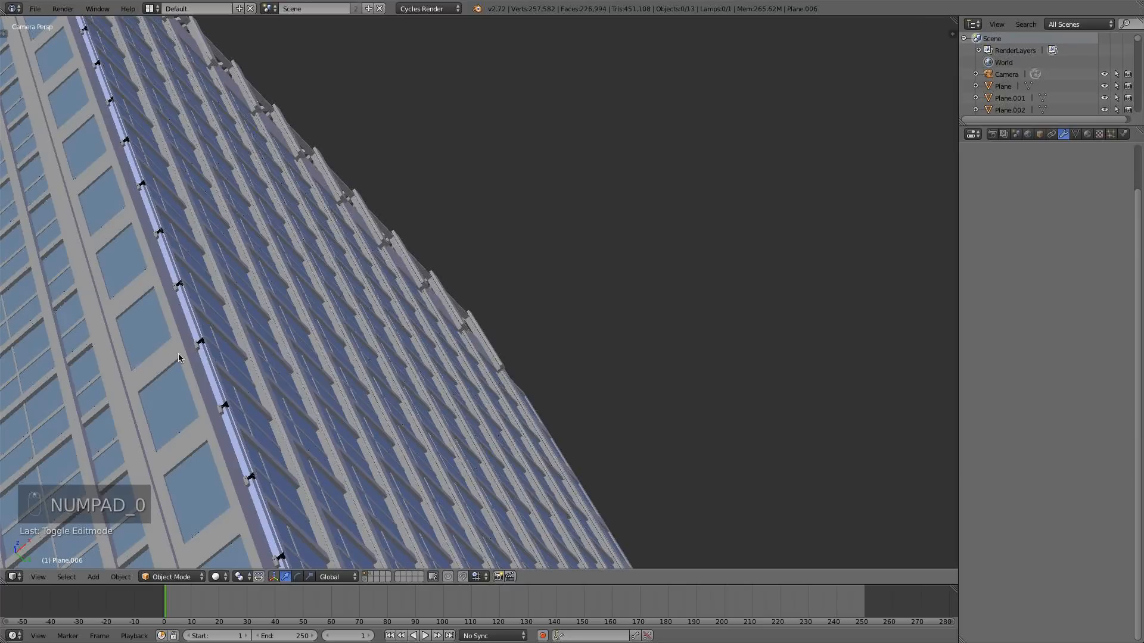
- Try to shift the right-side facade about 0.08 units inward along X to close the gap at the corner
{"action": "right_click", "coordinate": [181, 352]}
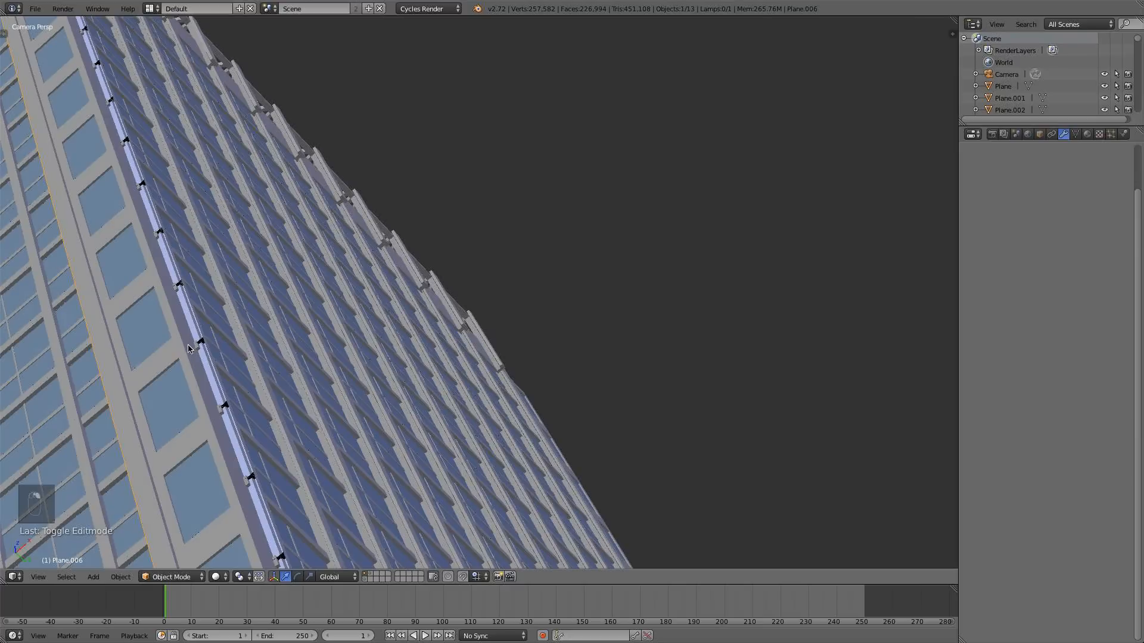
{"action": "key", "text": "g"}
{"action": "key", "text": "x"}
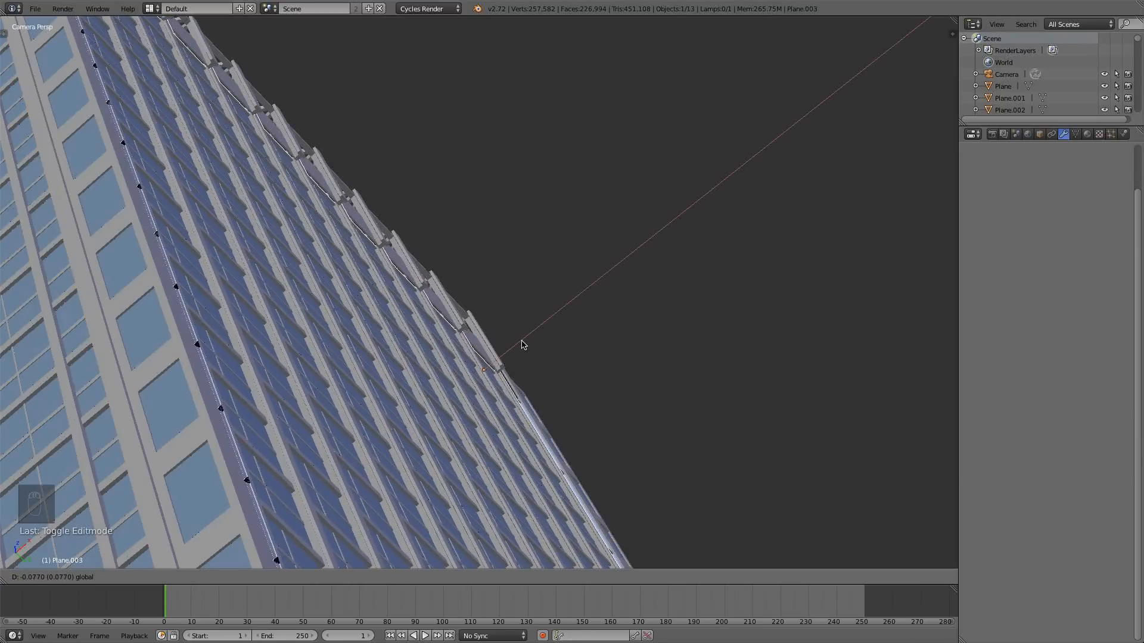
{"action": "left_click", "coordinate": [518, 345]}
{"action": "key", "text": "a"}
{"action": "scroll", "coordinate": [348, 332], "scroll_direction": "down", "scroll_amount": 1}
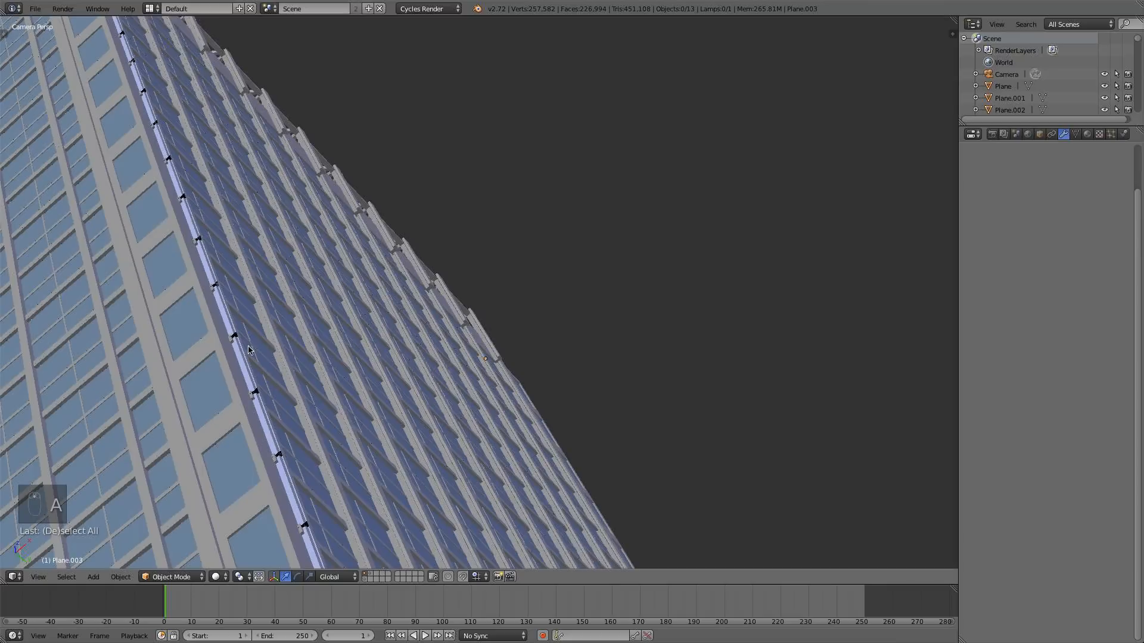
- Move the front corner strip about 0.11 units along X to close the gap to the right-side facade
{"action": "key", "text": "g"}
{"action": "key", "text": "x"}
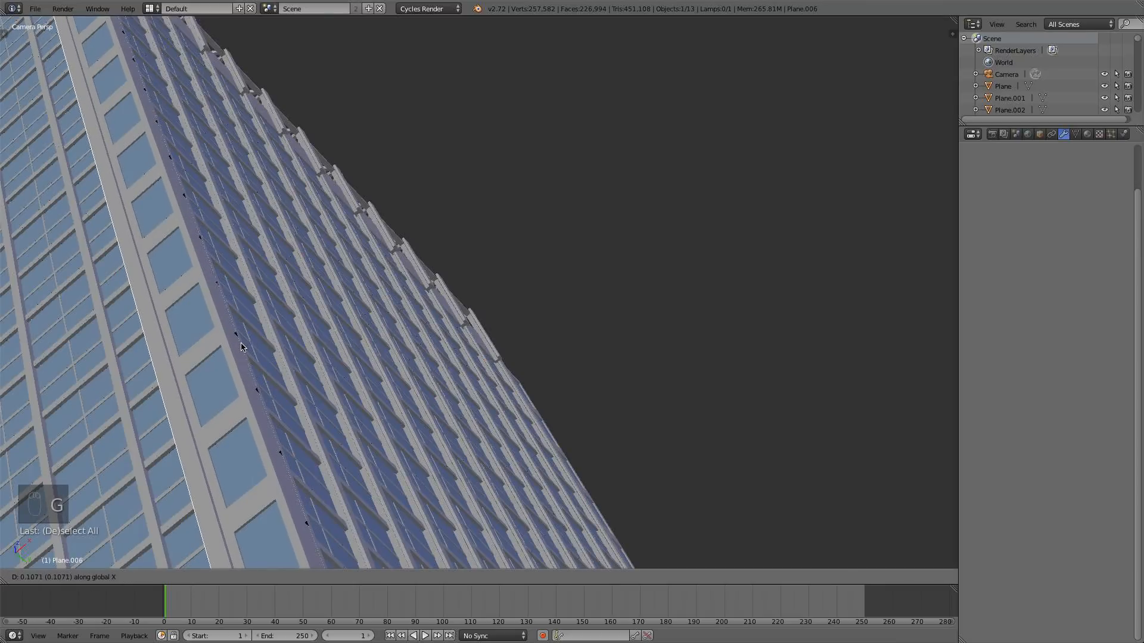
{"action": "left_click", "coordinate": [242, 342]}
{"action": "scroll", "coordinate": [245, 342], "scroll_direction": "down", "scroll_amount": 2}
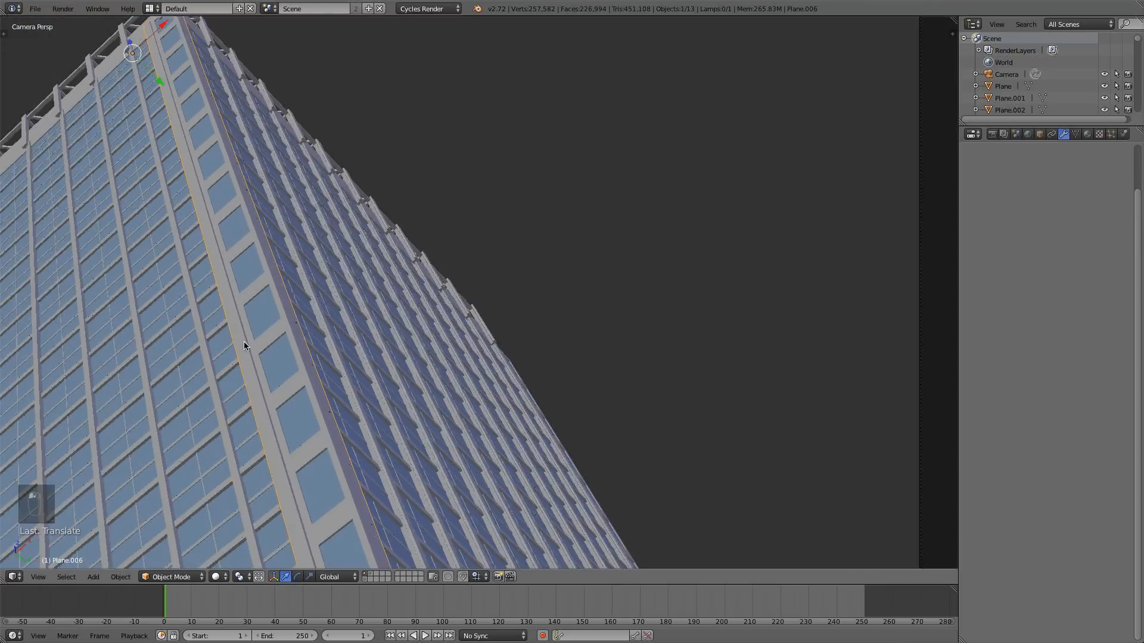
- Box-select all parts of the tower in top view and exclude the camera from the selection
{"action": "middle_click_drag", "start_coordinate": [244, 341], "coordinate": [288, 309]}
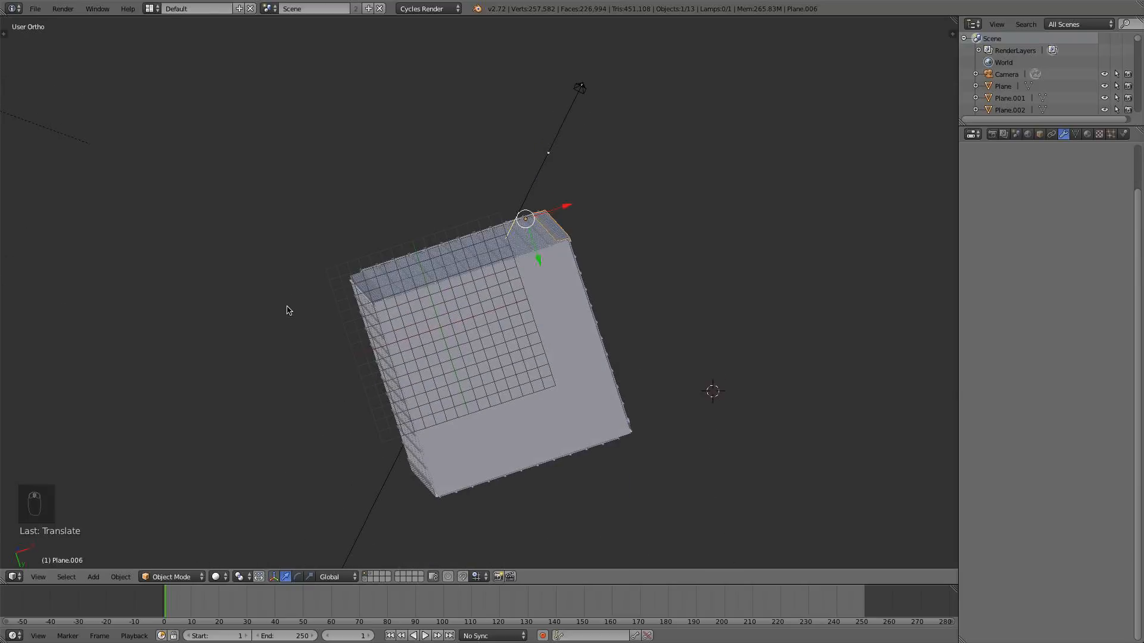
{"action": "key", "text": "KP_7"}
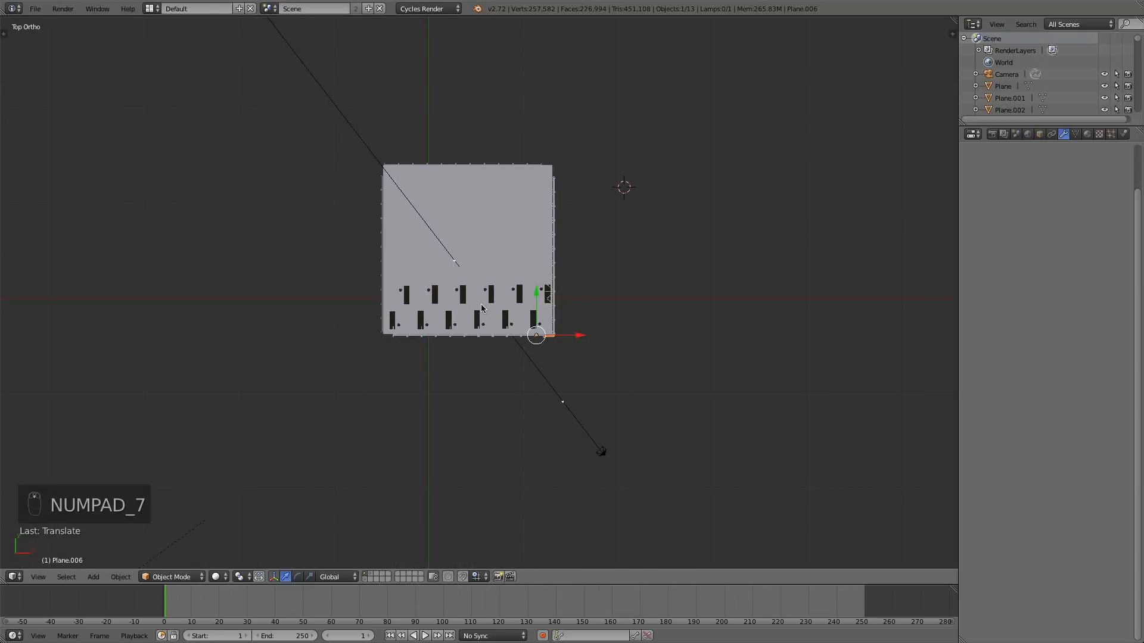
{"action": "scroll", "coordinate": [481, 307], "scroll_direction": "up", "scroll_amount": 3}
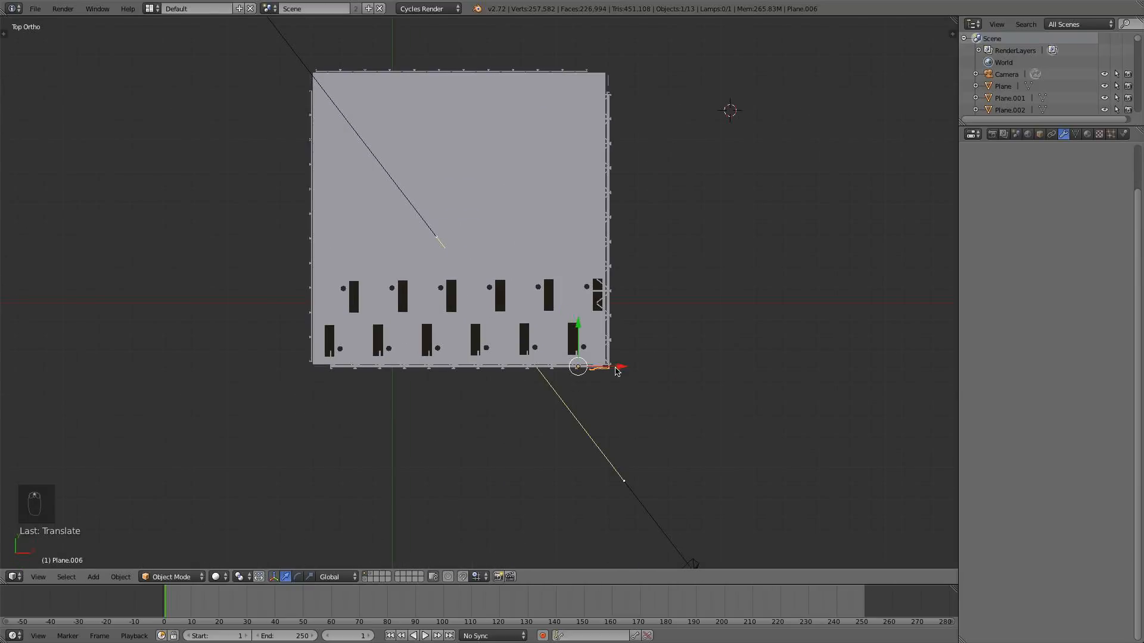
{"action": "scroll", "coordinate": [612, 363], "scroll_direction": "down", "scroll_amount": 2}
{"action": "key", "text": "b"}
{"action": "left_click_drag", "start_coordinate": [606, 362], "coordinate": [338, 116]}
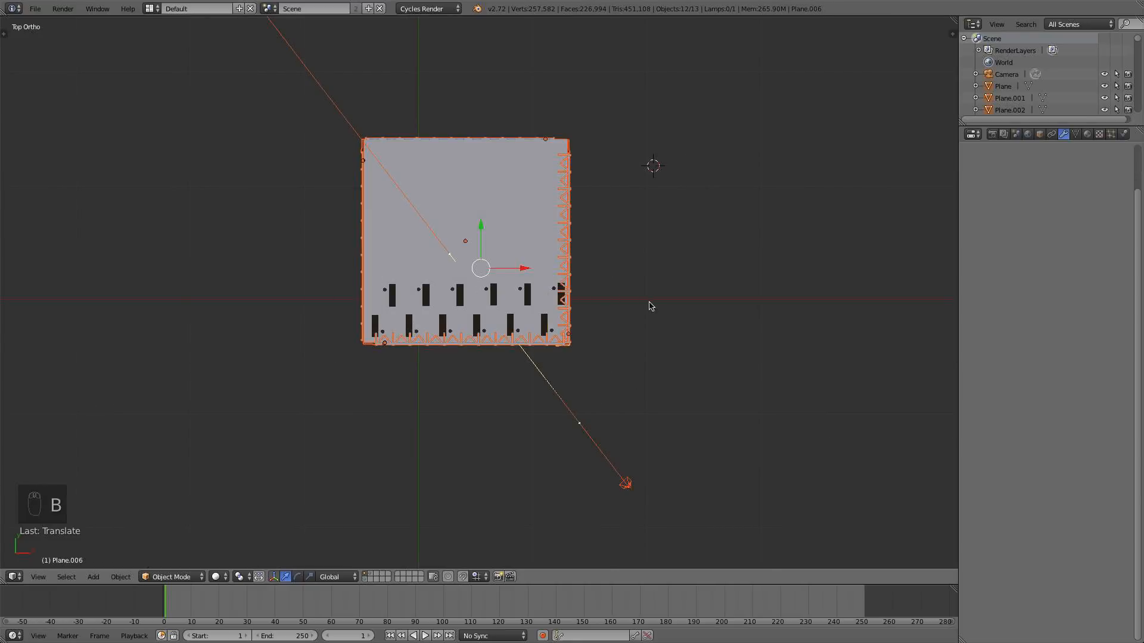
{"action": "key", "text": "b"}
{"action": "left_click_drag", "start_coordinate": [633, 409], "coordinate": [573, 455]}
{"action": "scroll", "coordinate": [661, 396], "scroll_direction": "down", "scroll_amount": 5}
{"action": "scroll", "coordinate": [661, 396], "scroll_direction": "down", "scroll_amount": 1}
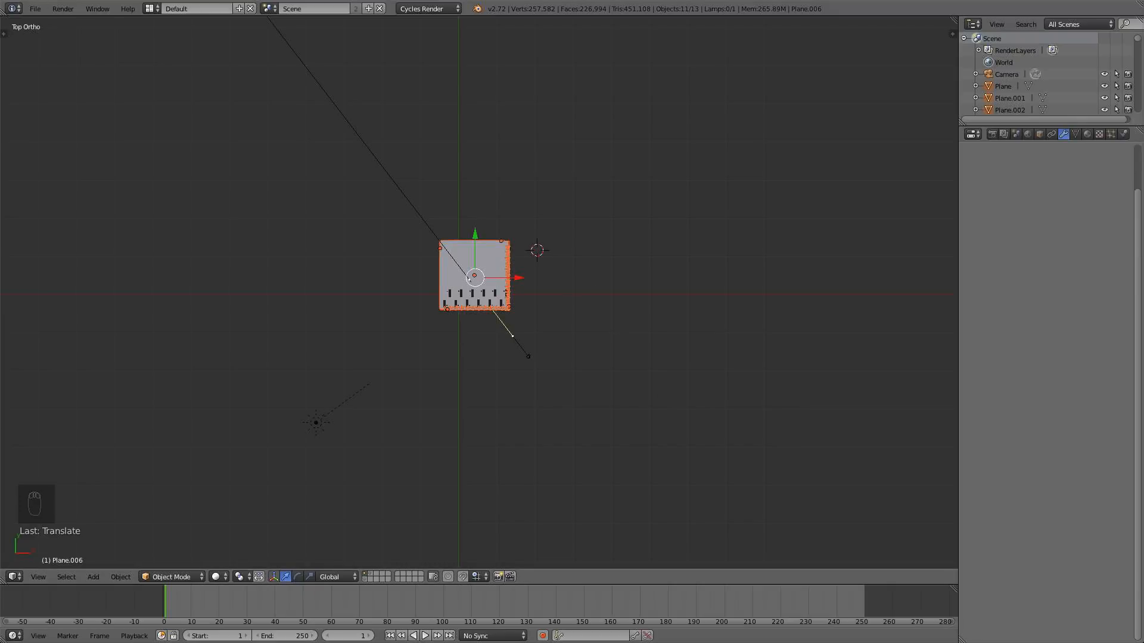
- Save the scene as a new file named Tutorial Pt2.blend in the Part 1 folder
{"action": "left_click", "coordinate": [35, 8]}
{"action": "left_click", "coordinate": [66, 112]}
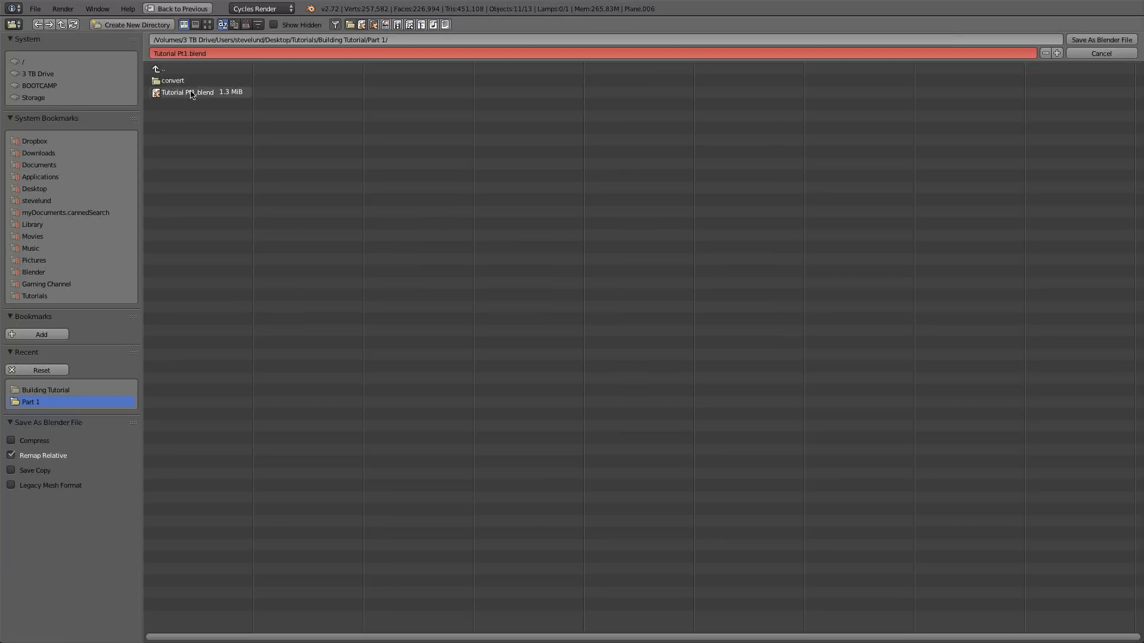
{"action": "left_click", "coordinate": [187, 93]}
{"action": "left_click", "coordinate": [185, 53]}
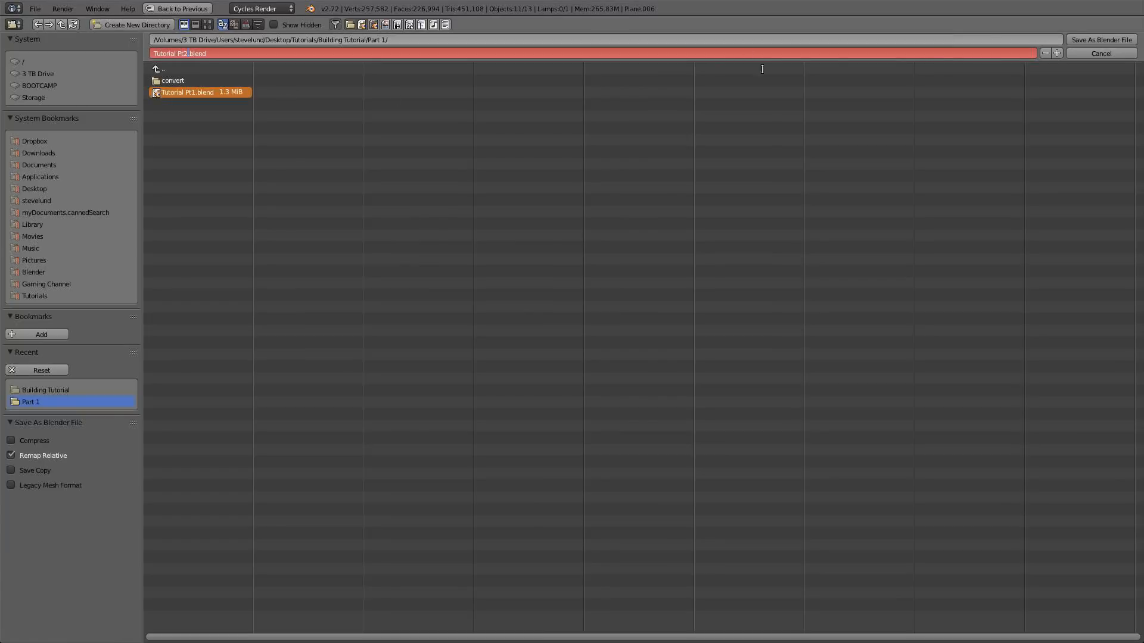
{"action": "key", "text": "Return"}
{"action": "left_click", "coordinate": [1101, 39]}
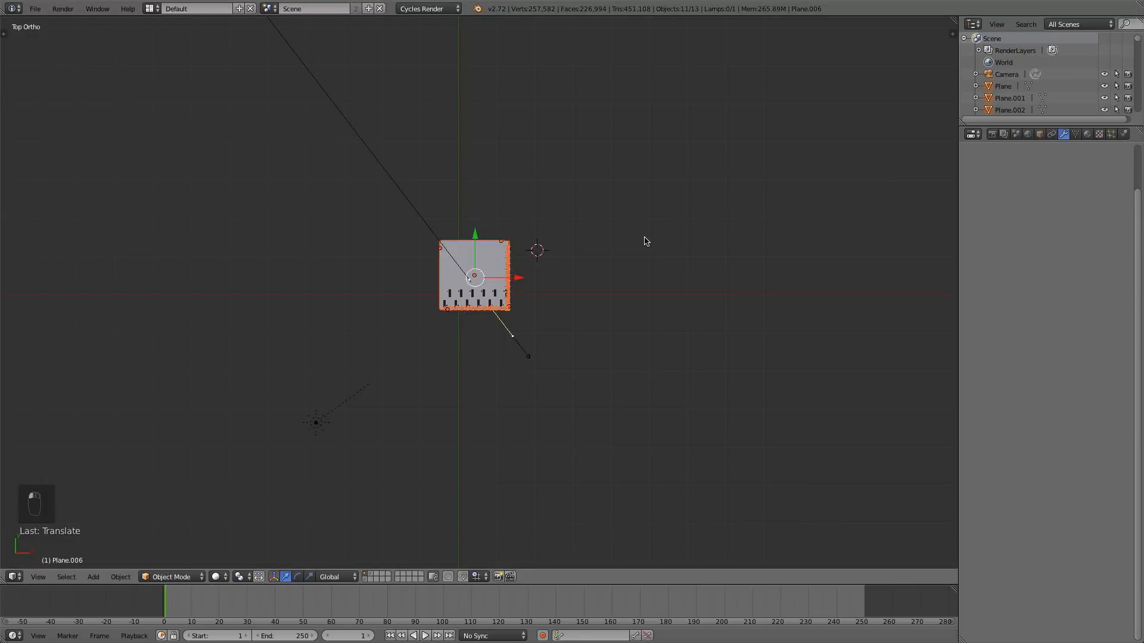
- Try to join the selected tower parts into one object, inspect the roofline and corners, and undo
{"action": "key", "text": "ctrl+j"}
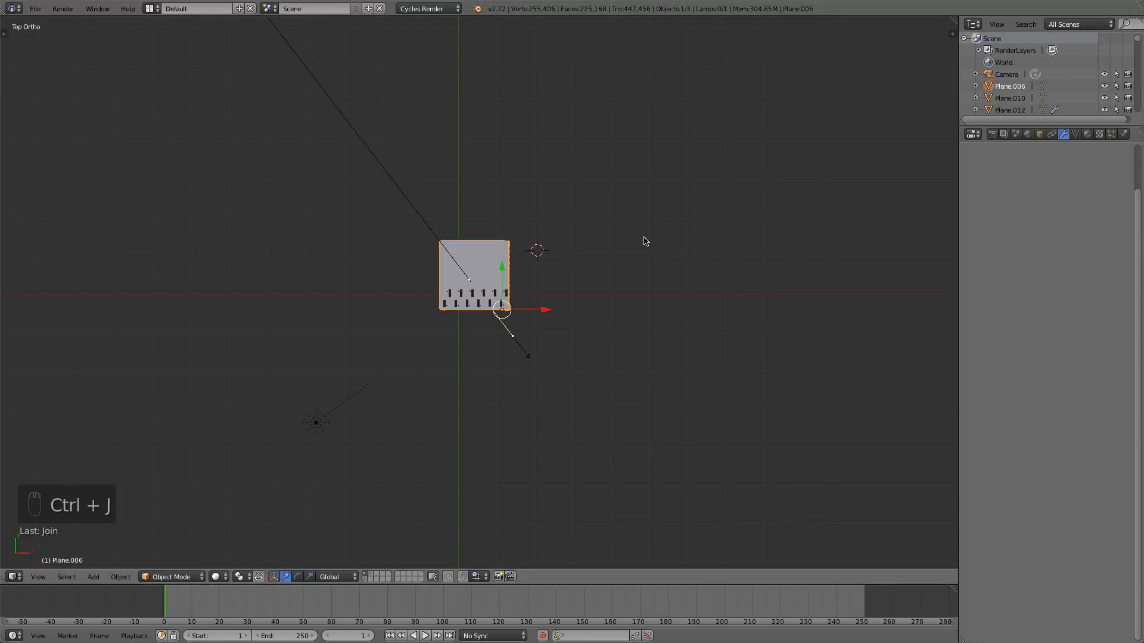
{"action": "middle_click_drag", "start_coordinate": [645, 241], "coordinate": [613, 181]}
{"action": "scroll", "coordinate": [499, 174], "scroll_direction": "up", "scroll_amount": 5}
{"action": "scroll", "coordinate": [584, 237], "scroll_direction": "up", "scroll_amount": 6}
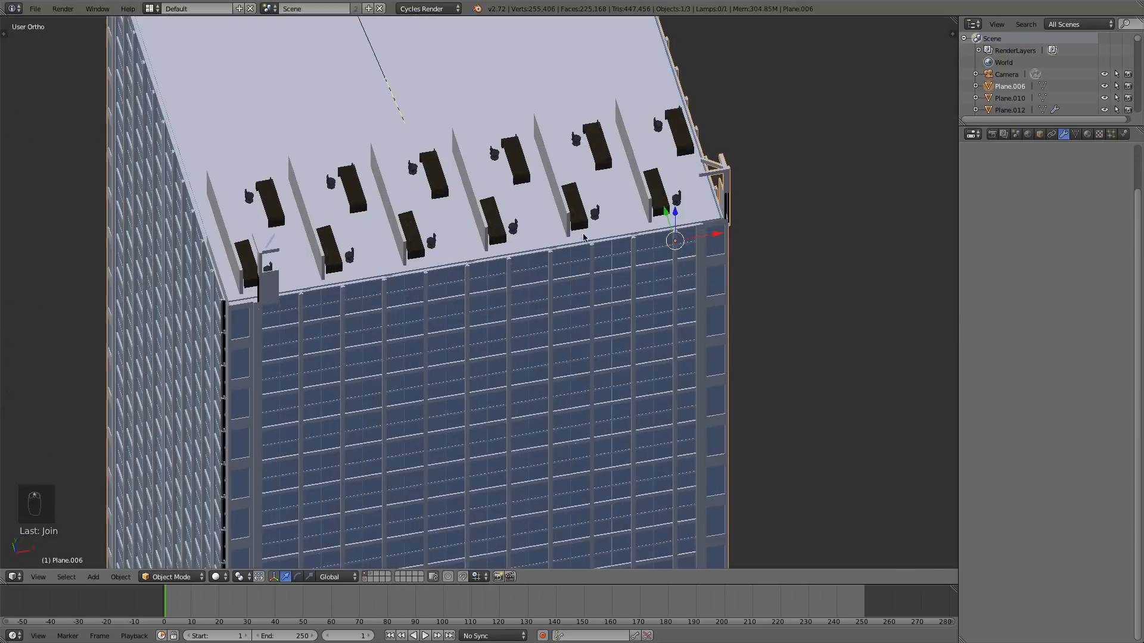
{"action": "middle_click_drag", "start_coordinate": [298, 234], "coordinate": [196, 212]}
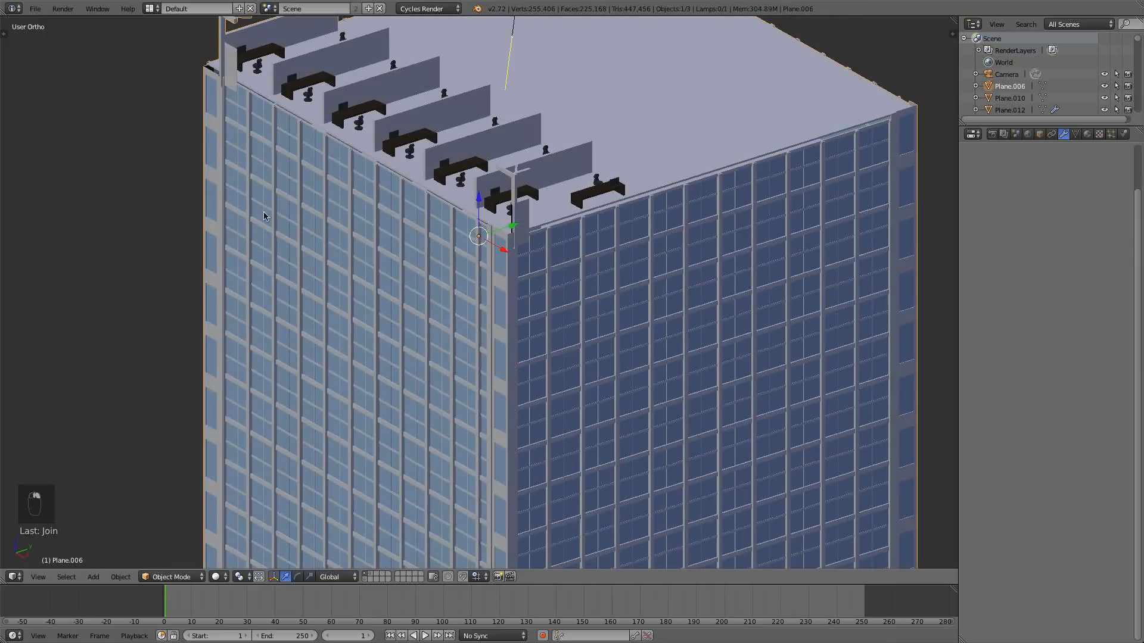
{"action": "scroll", "coordinate": [373, 220], "scroll_direction": "down", "scroll_amount": 3}
{"action": "middle_click_drag", "start_coordinate": [365, 220], "coordinate": [325, 199]}
{"action": "key", "text": "super+z"}
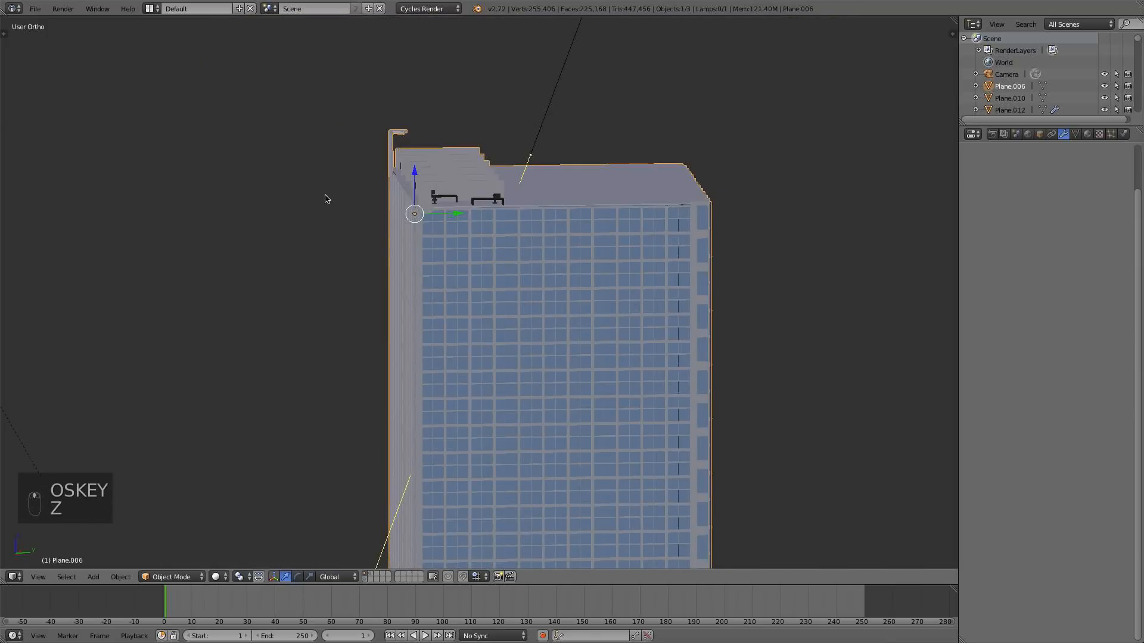
- Undo the join so the tower is split into its separate parts again
{"action": "scroll", "coordinate": [326, 201], "scroll_direction": "down", "scroll_amount": 2}
{"action": "middle_click_drag", "start_coordinate": [327, 197], "coordinate": [445, 196]}
{"action": "key", "text": "super+z"}
{"action": "key", "text": "super+z"}
{"action": "key", "text": "super+z"}
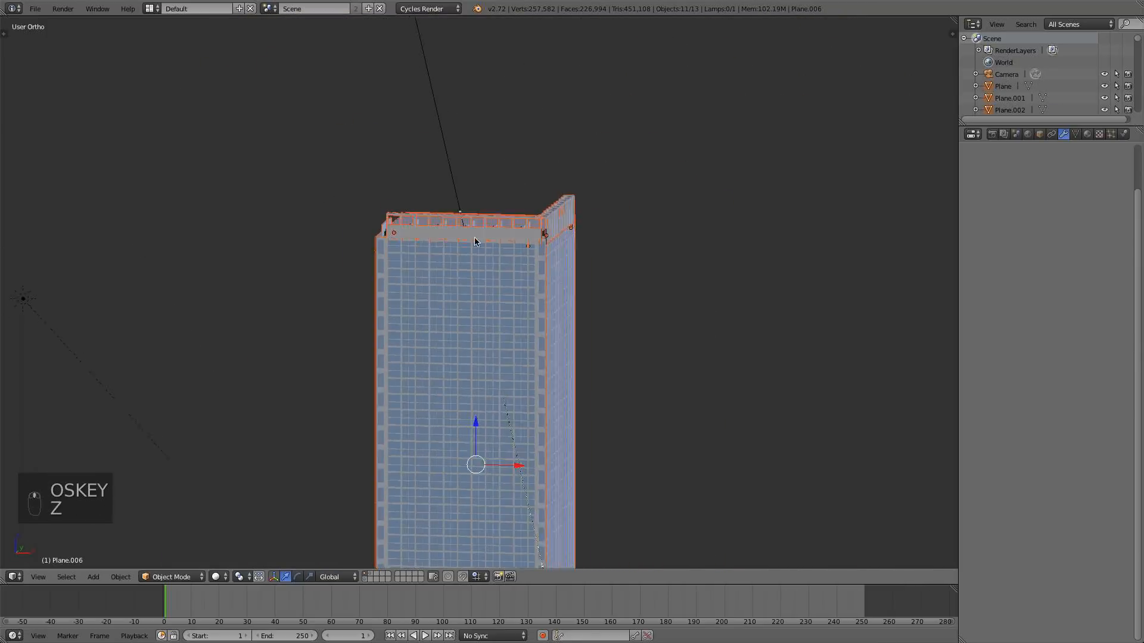
- Try to apply the Array modifier on the front roof parapet
{"action": "scroll", "coordinate": [1034, 199], "scroll_direction": "up", "scroll_amount": 2}
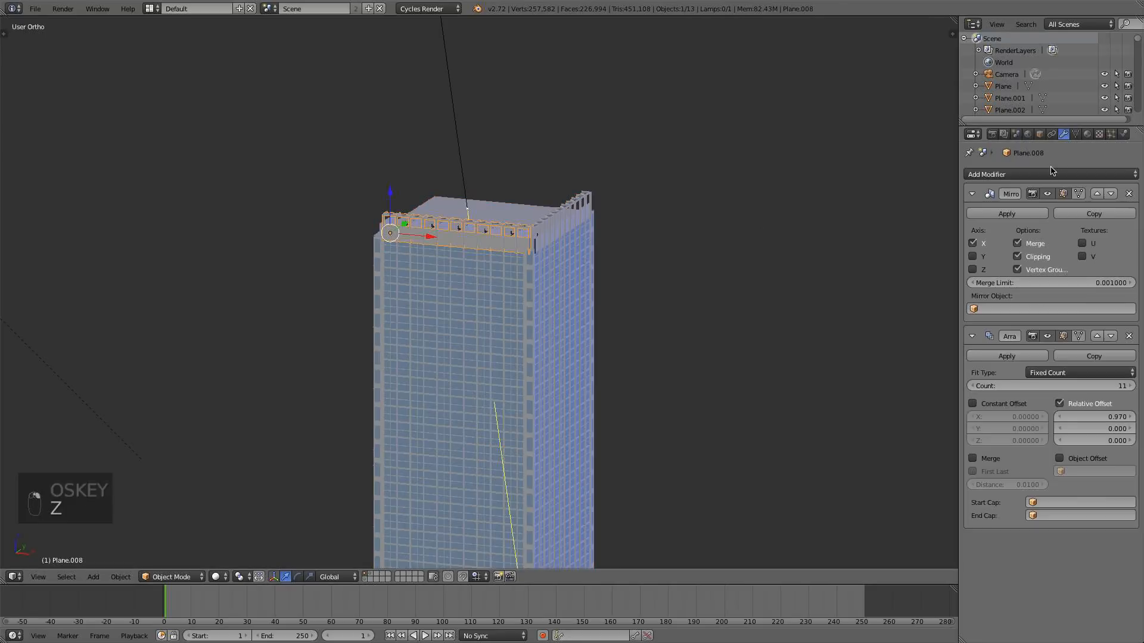
{"action": "left_click", "coordinate": [1010, 354]}
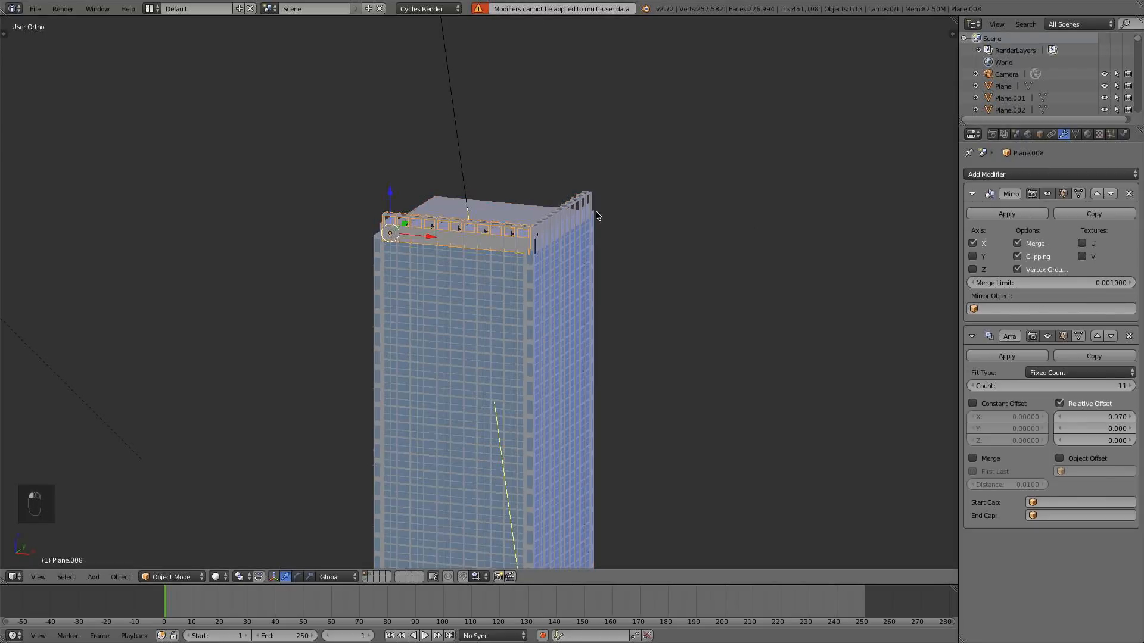
- Select the front and side roof parapets together and convert them to plain meshes without modifiers
{"action": "right_click", "coordinate": [574, 198]}
{"action": "right_click", "coordinate": [499, 227], "text": "shift"}
{"action": "middle_click_drag", "start_coordinate": [499, 227], "coordinate": [489, 223]}
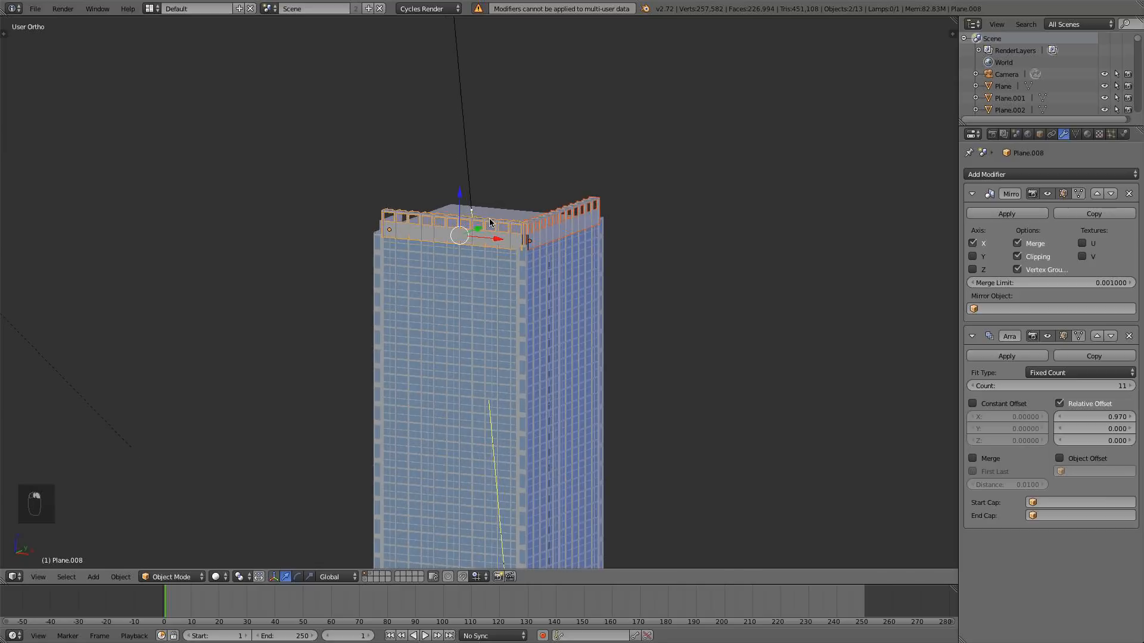
{"action": "scroll", "coordinate": [498, 223], "scroll_direction": "up", "scroll_amount": 4}
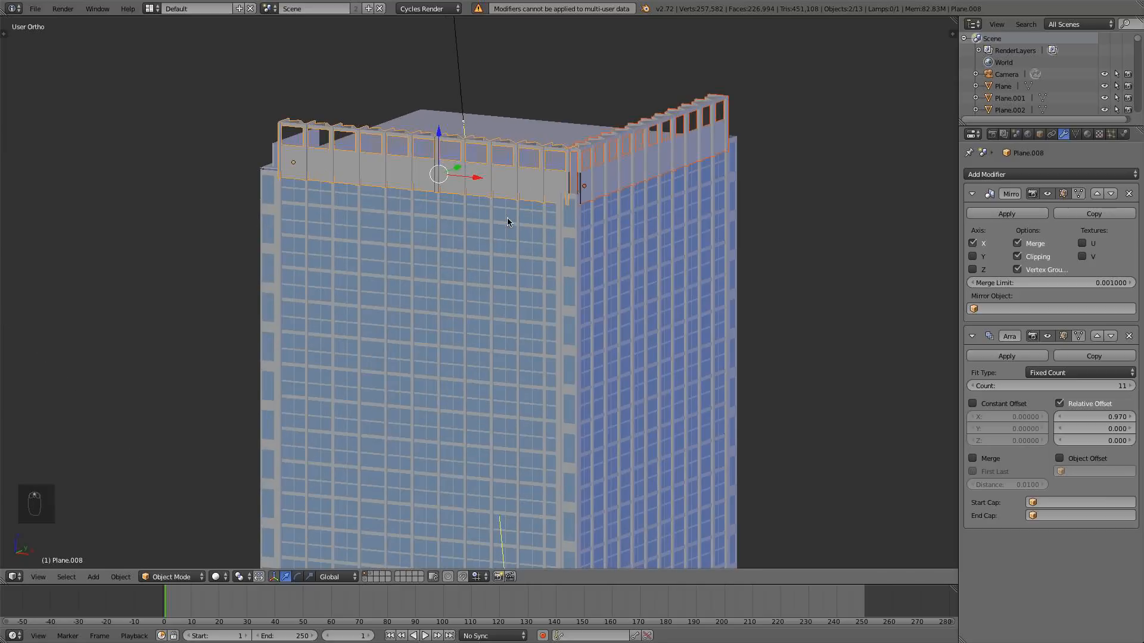
{"action": "key", "text": "alt+c"}
{"action": "left_click", "coordinate": [506, 218]}
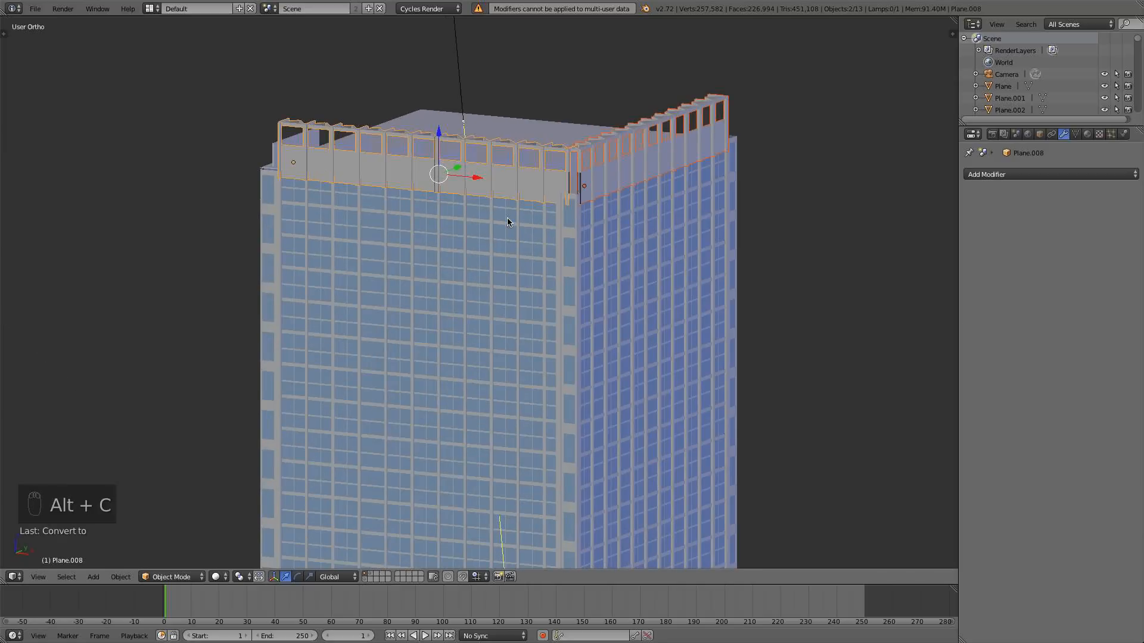
- Box-select all parts of the tower and join them into one object
{"action": "scroll", "coordinate": [698, 223], "scroll_direction": "down", "scroll_amount": 2}
{"action": "key", "text": "a"}
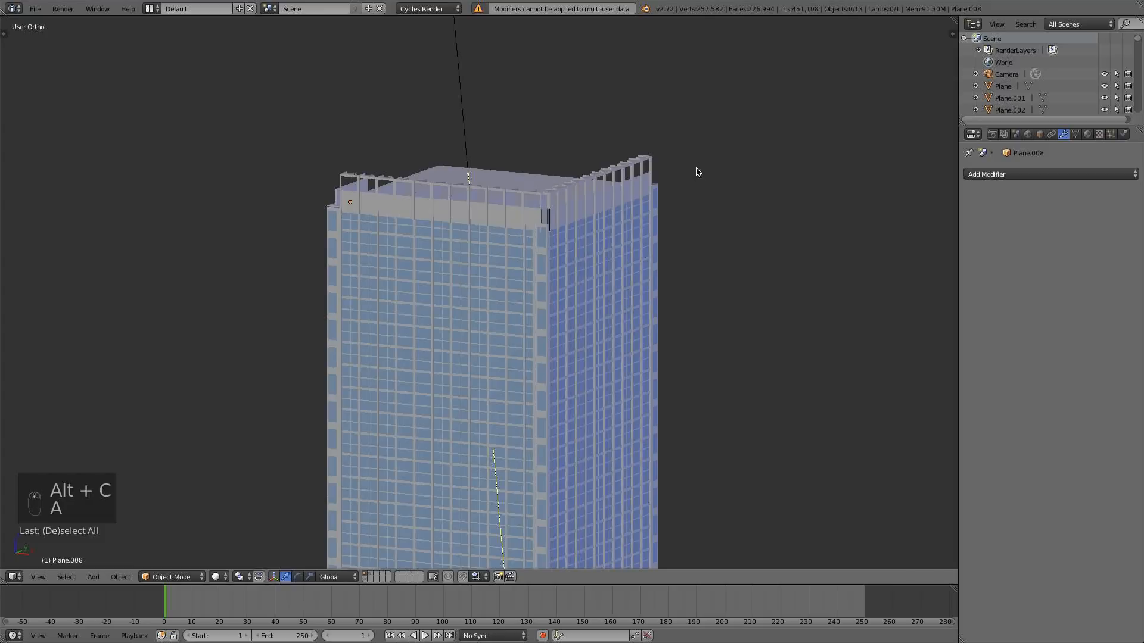
{"action": "key", "text": "b"}
{"action": "left_click_drag", "start_coordinate": [685, 142], "coordinate": [492, 277]}
{"action": "scroll", "coordinate": [492, 277], "scroll_direction": "down", "scroll_amount": 5}
{"action": "key", "text": "b"}
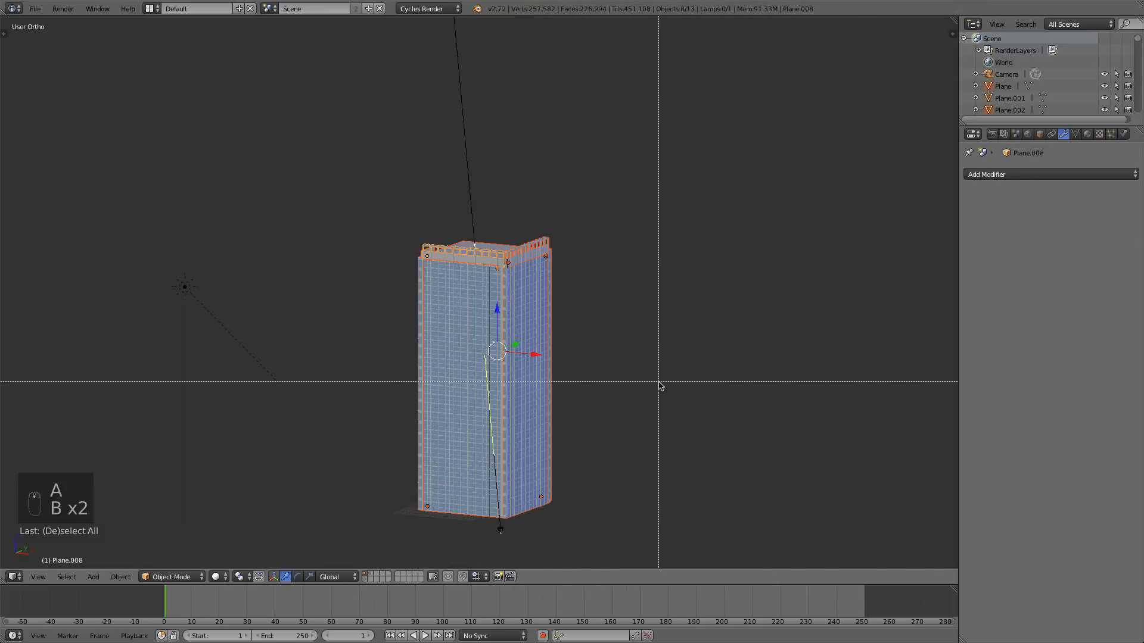
{"action": "left_click_drag", "start_coordinate": [623, 396], "coordinate": [393, 381]}
{"action": "key", "text": "b"}
{"action": "middle_click_drag", "start_coordinate": [527, 528], "coordinate": [481, 539]}
{"action": "key", "text": "ctrl+j"}
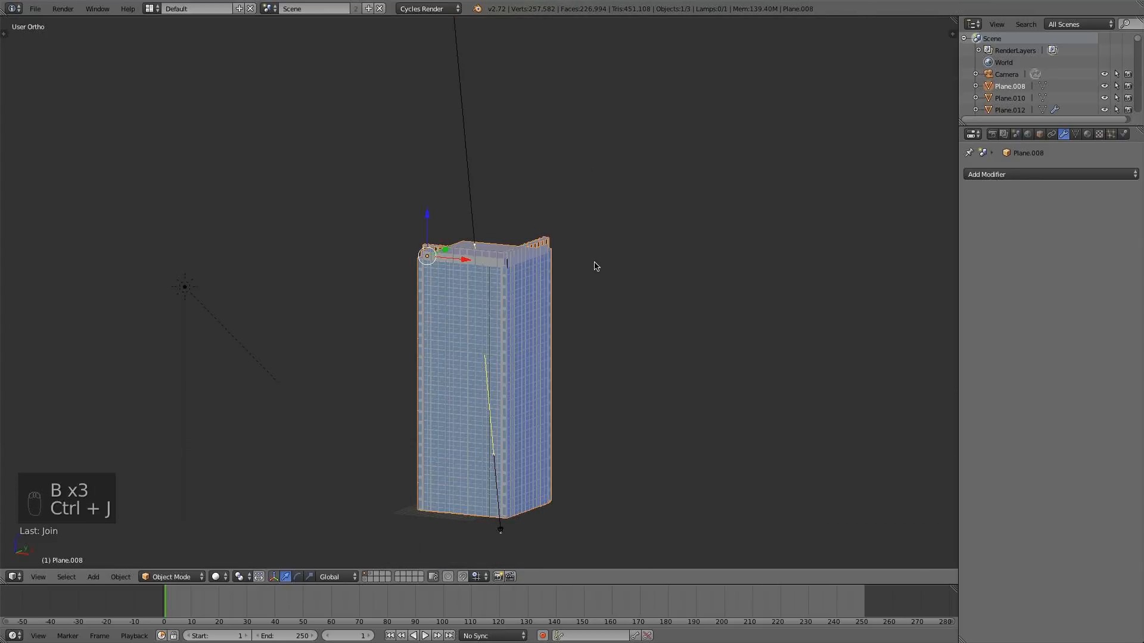
- Test-move the joined tower as one piece, cancel the move and examine the building in front, camera and top views
{"action": "middle_click_drag", "start_coordinate": [573, 289], "coordinate": [605, 321]}
{"action": "key", "text": "g"}
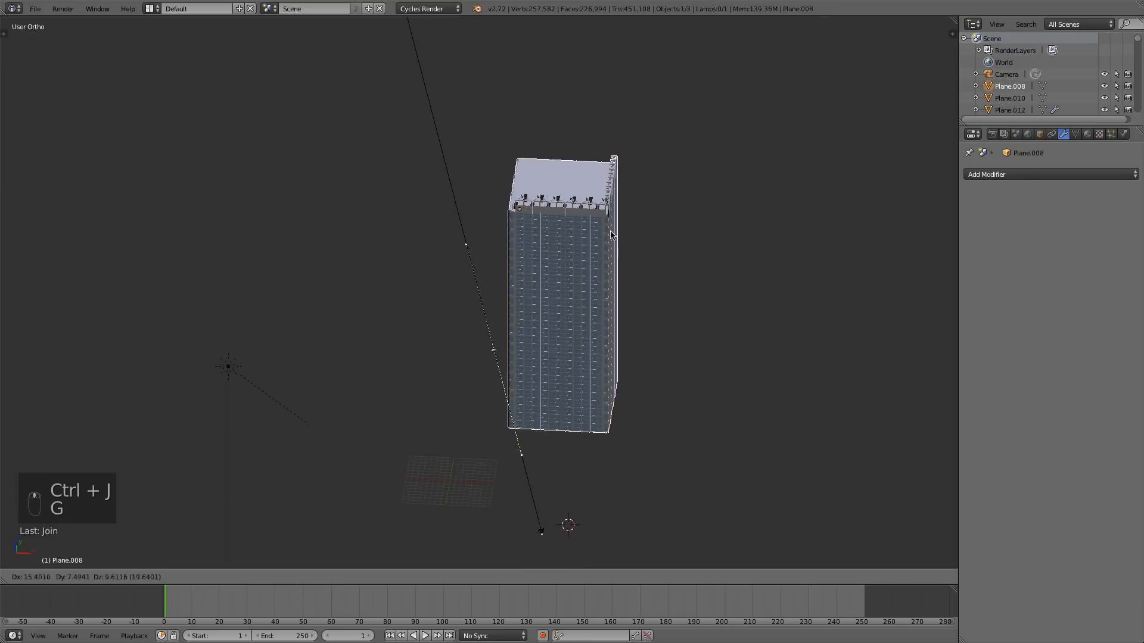
{"action": "right_click", "coordinate": [595, 263]}
{"action": "key", "text": "KP_1"}
{"action": "scroll", "coordinate": [598, 266], "scroll_direction": "up", "scroll_amount": 2}
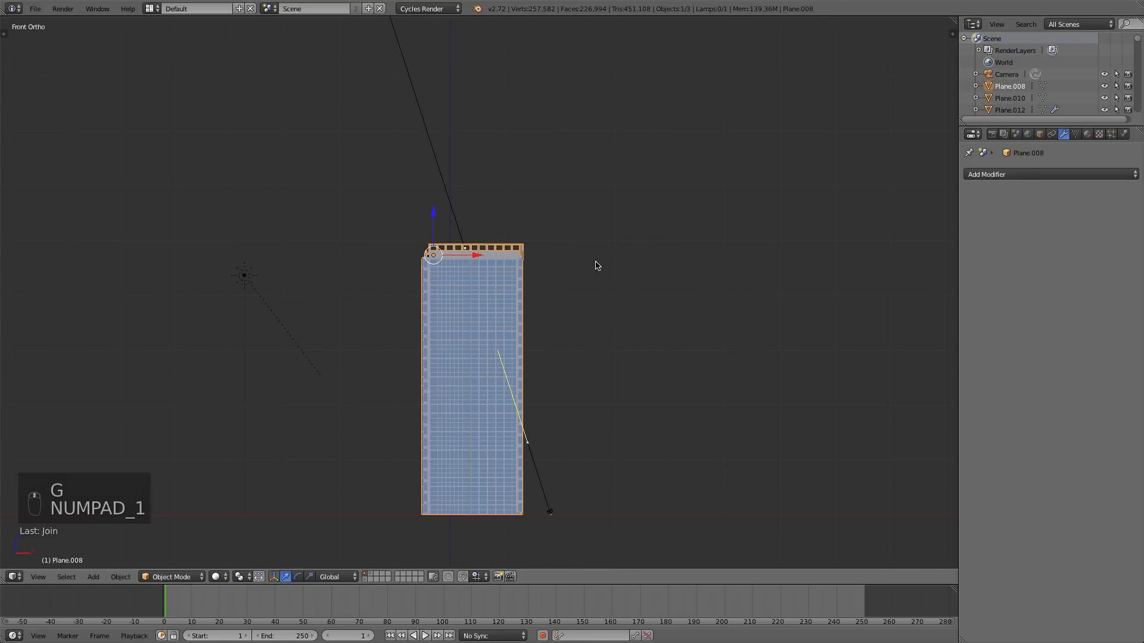
{"action": "scroll", "coordinate": [544, 223], "scroll_direction": "up", "scroll_amount": 2}
{"action": "key", "text": "KP_0"}
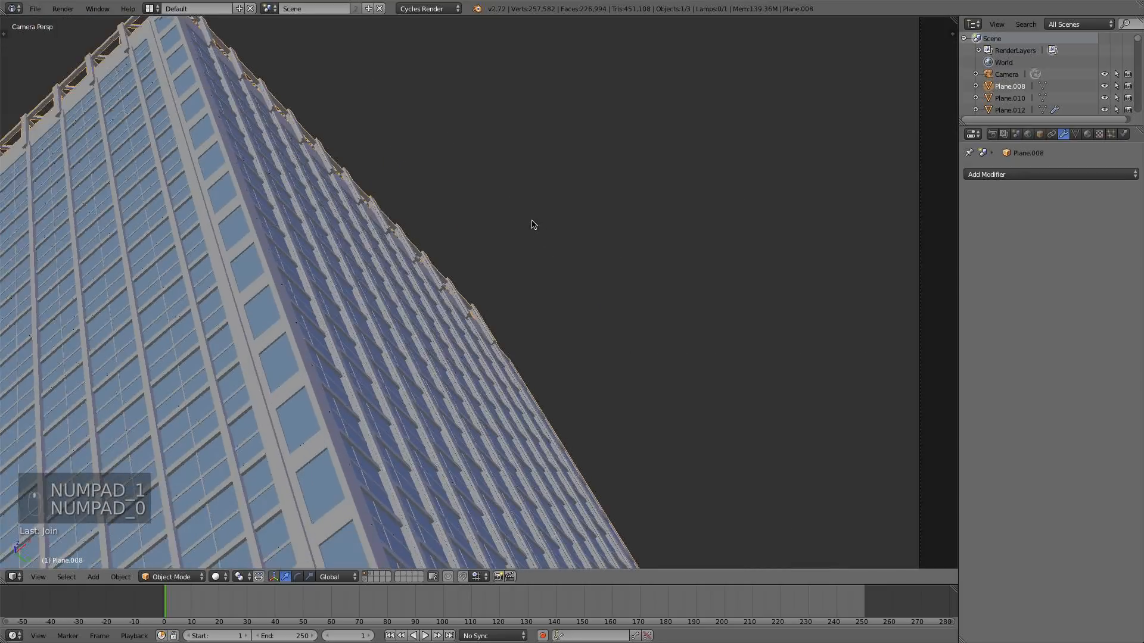
{"action": "key", "text": "KP_0"}
{"action": "key", "text": "KP_7"}
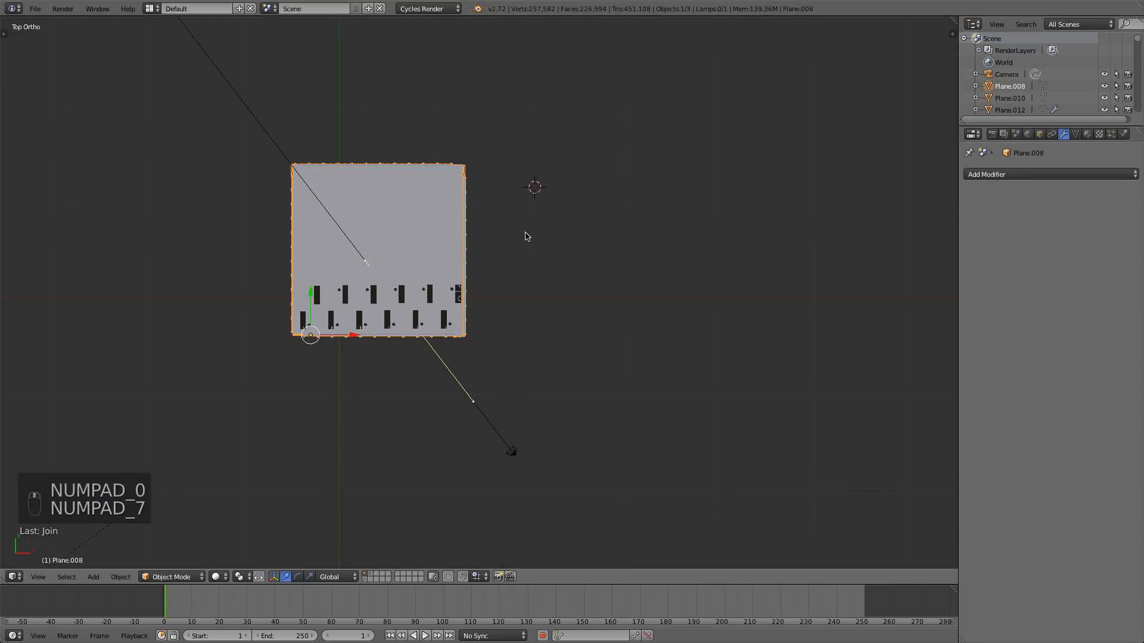
{"action": "middle_click_drag", "start_coordinate": [526, 236], "coordinate": [469, 327]}
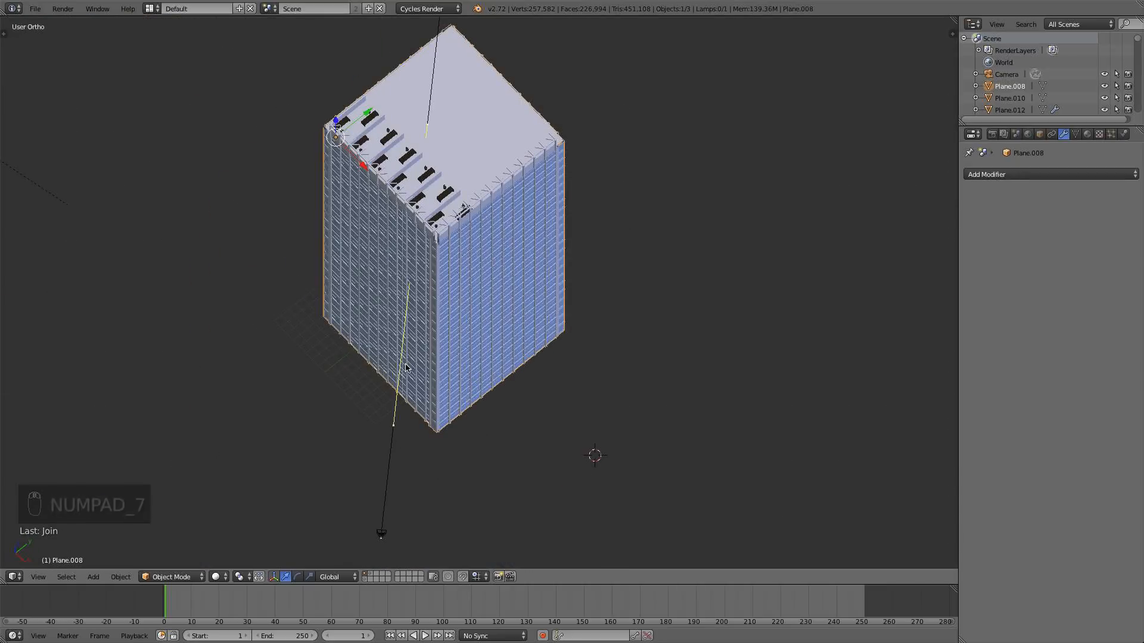
{"action": "key", "text": "KP_1"}
{"action": "scroll", "coordinate": [404, 364], "scroll_direction": "down", "scroll_amount": 1}
{"action": "middle_click_drag", "start_coordinate": [404, 364], "coordinate": [413, 308], "text": "shift"}
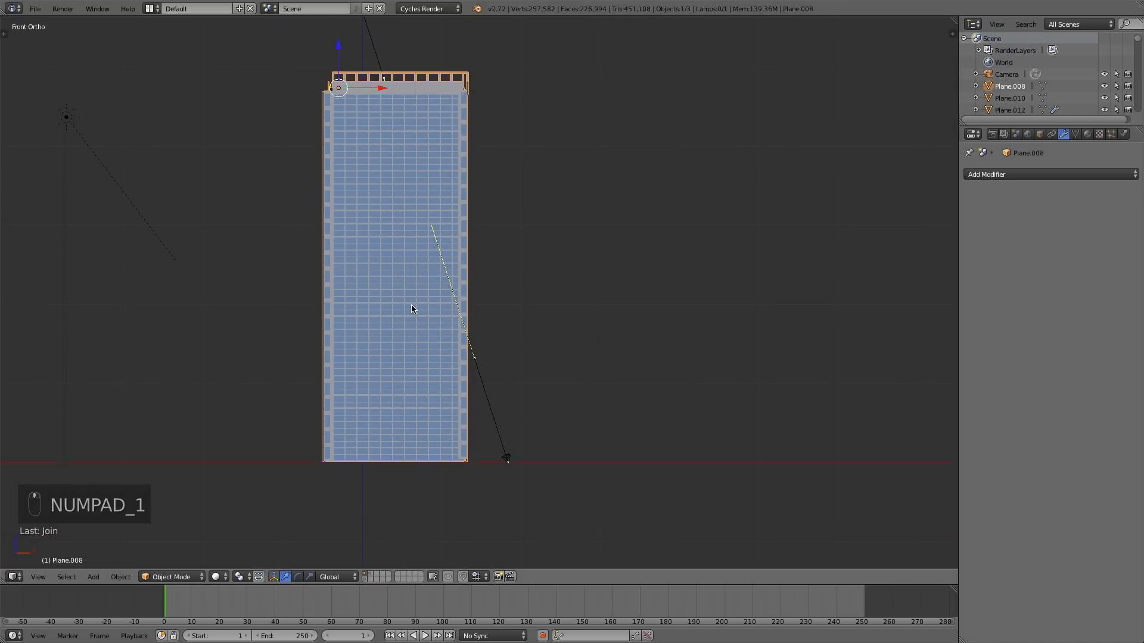
- Enter Edit Mode on the joined tower, deselect its whole mesh and bring the corner nearest the camera into view
{"action": "key", "text": "Tab"}
{"action": "key", "text": "a"}
{"action": "key", "text": "a"}
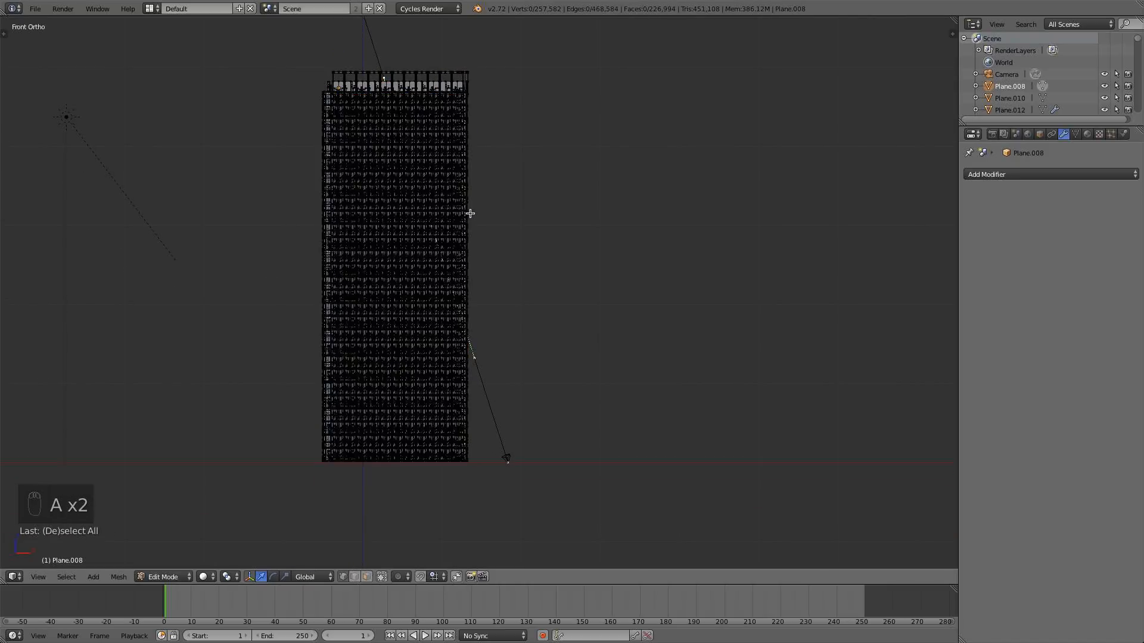
{"action": "middle_click_drag", "start_coordinate": [467, 212], "coordinate": [373, 237]}
{"action": "key", "text": "KP_1"}
{"action": "scroll", "coordinate": [375, 242], "scroll_direction": "up", "scroll_amount": 4}
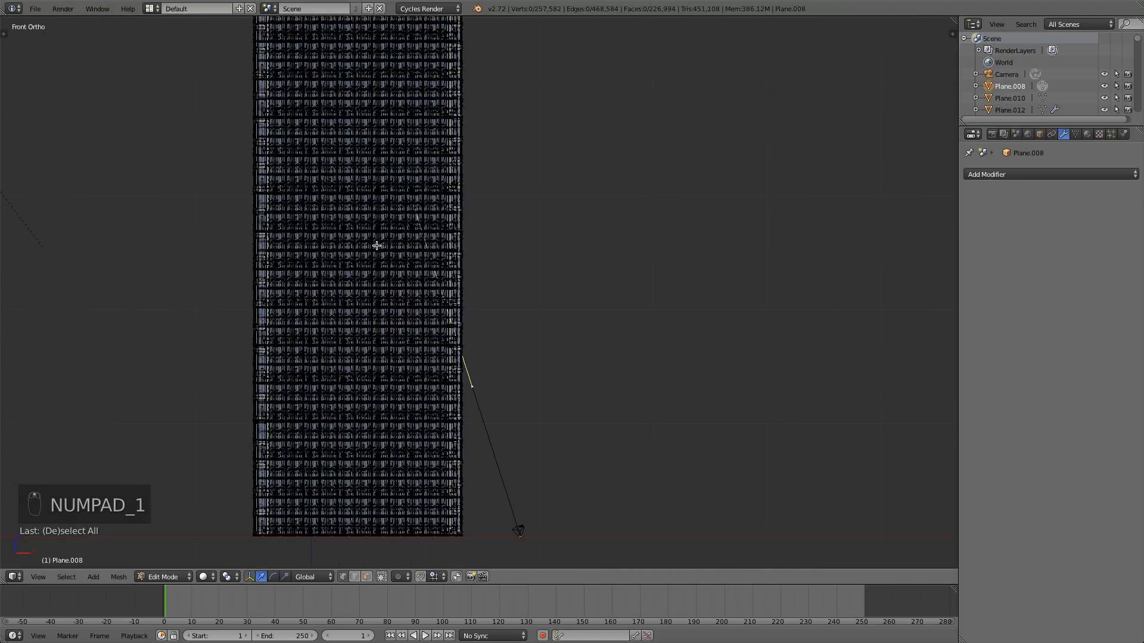
{"action": "middle_click_drag", "start_coordinate": [376, 246], "coordinate": [344, 239]}
{"action": "middle_click_drag", "start_coordinate": [448, 259], "coordinate": [377, 219], "text": "shift"}
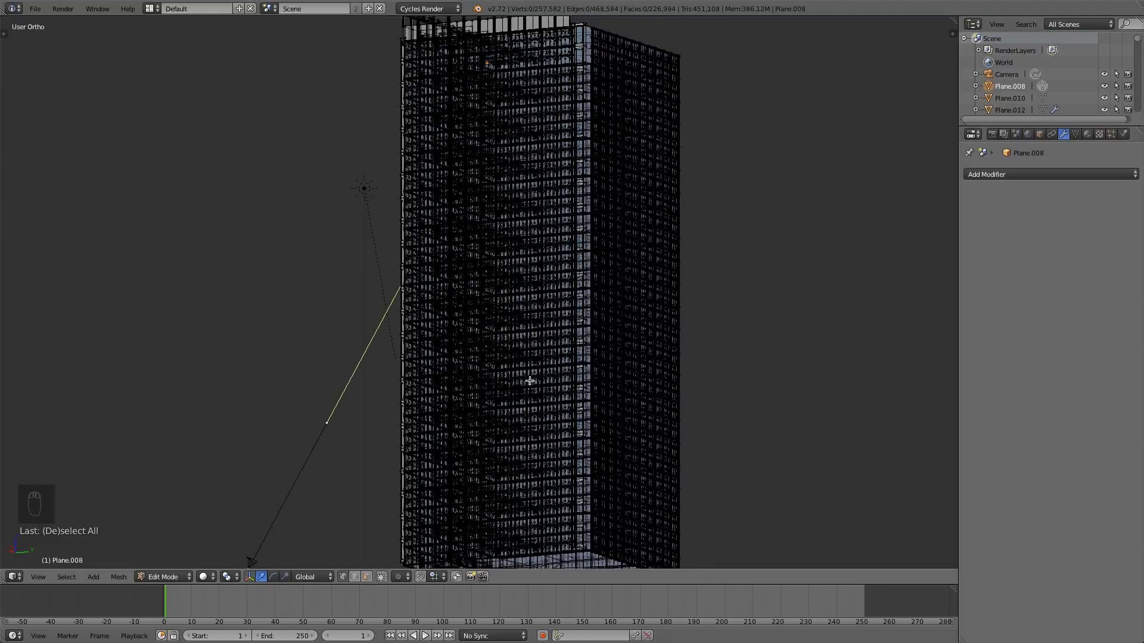
{"action": "middle_click_drag", "start_coordinate": [529, 380], "coordinate": [487, 345], "text": "shift"}
{"action": "scroll", "coordinate": [487, 344], "scroll_direction": "down", "scroll_amount": 1}
{"action": "middle_click_drag", "start_coordinate": [480, 301], "coordinate": [483, 321], "text": "shift"}
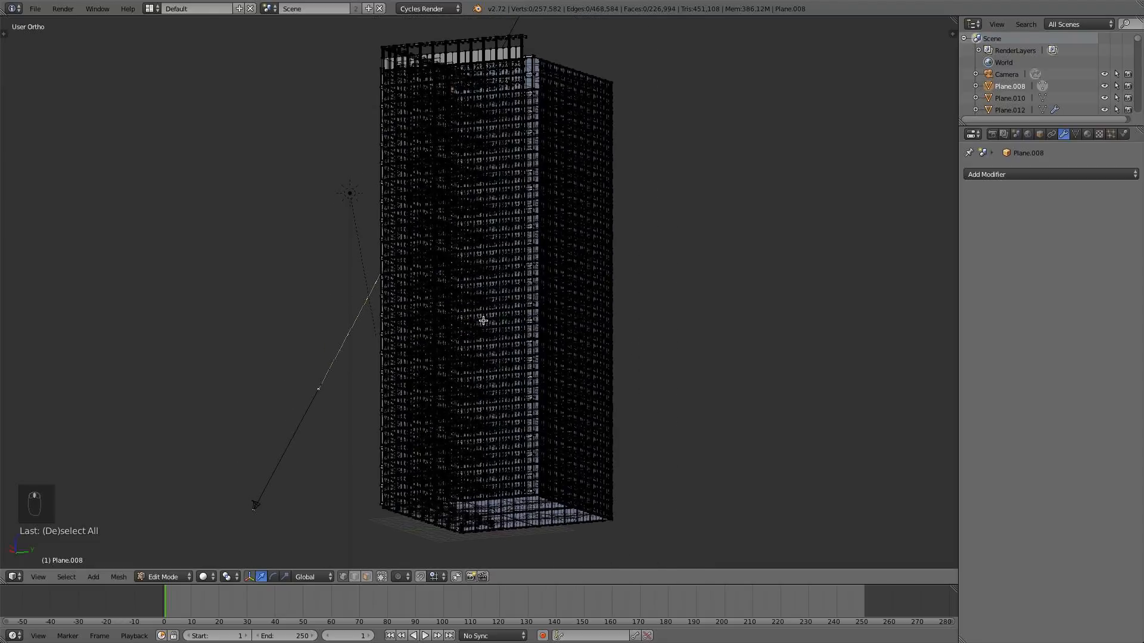
{"action": "scroll", "coordinate": [483, 319], "scroll_direction": "up", "scroll_amount": 1}
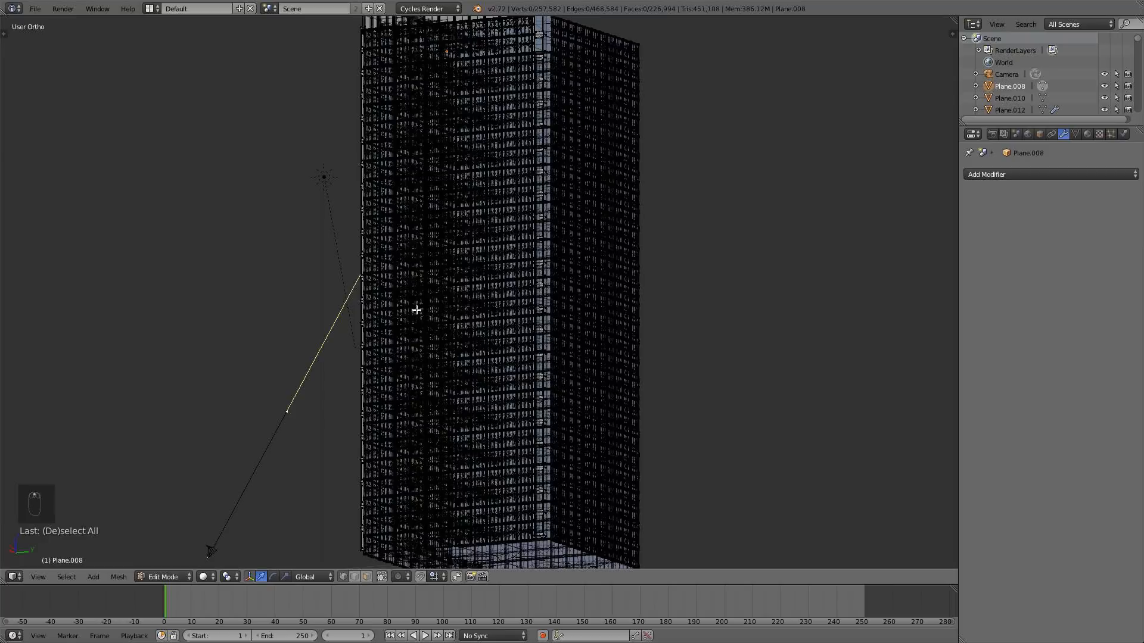
- Circle-select an irregular patch of vertices in the tower's upper half along the corner nearest the camera, using an enlarged brush
{"action": "key", "text": "c"}
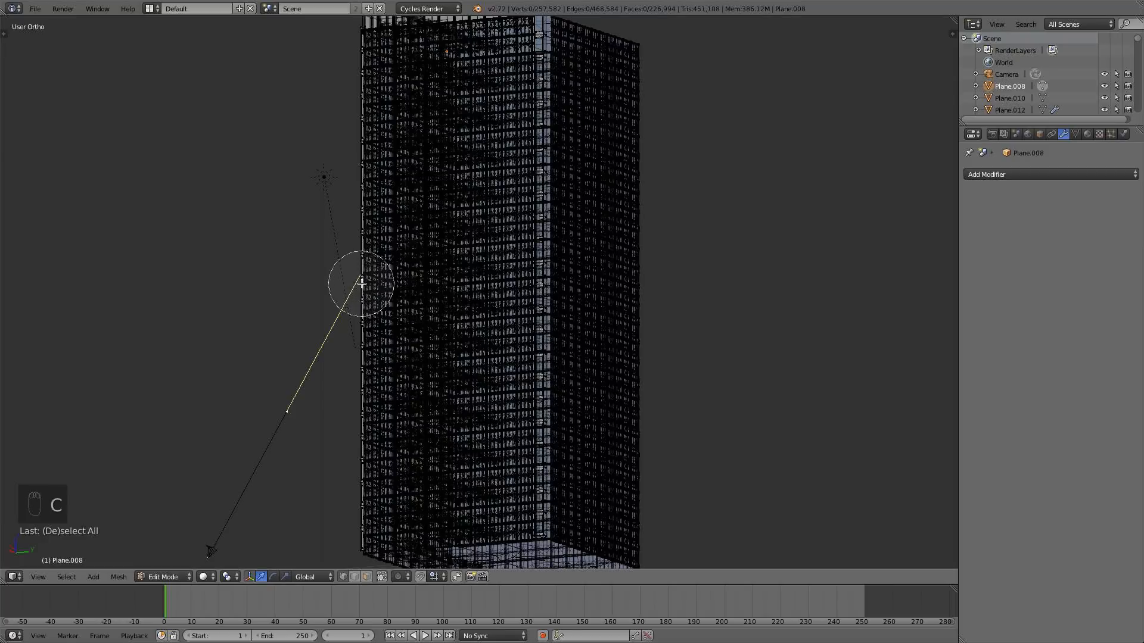
{"action": "scroll", "coordinate": [361, 284], "scroll_direction": "down", "scroll_amount": 4}
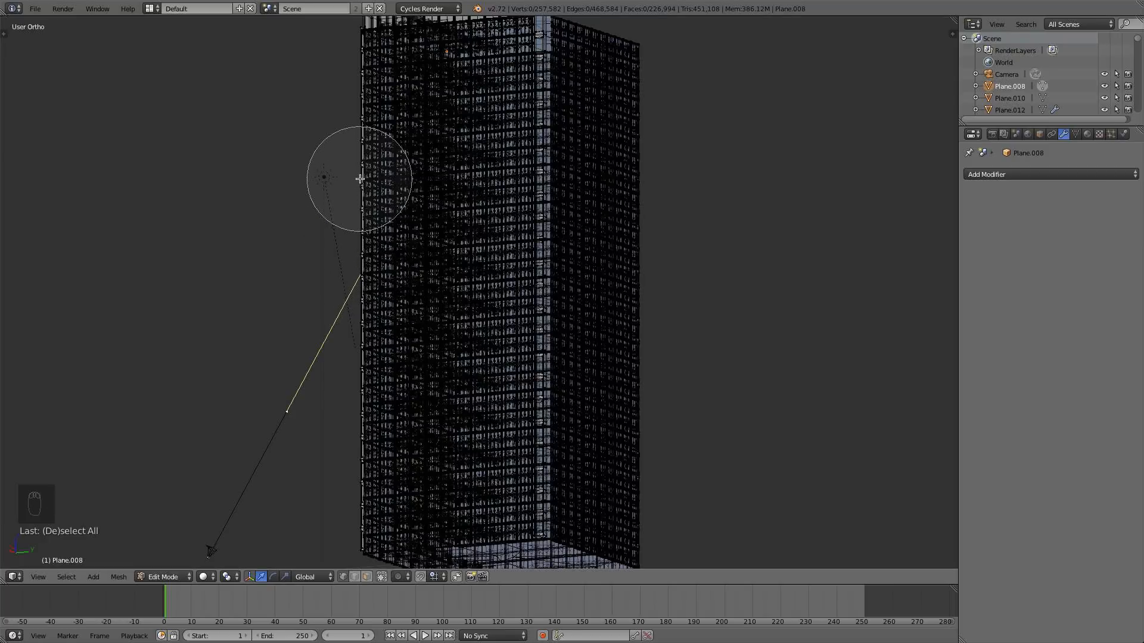
{"action": "mouse_move", "coordinate": [365, 204]}
{"action": "left_mouse_down"}
{"action": "mouse_move", "coordinate": [345, 256]}
{"action": "mouse_move", "coordinate": [351, 281]}
{"action": "mouse_move", "coordinate": [369, 264]}
{"action": "mouse_move", "coordinate": [366, 178]}
{"action": "mouse_move", "coordinate": [387, 193]}
{"action": "mouse_move", "coordinate": [390, 214]}
{"action": "mouse_move", "coordinate": [358, 254]}
{"action": "mouse_move", "coordinate": [360, 287]}
{"action": "mouse_move", "coordinate": [382, 300]}
{"action": "left_mouse_up"}
{"action": "mouse_move", "coordinate": [382, 329]}
{"action": "middle_mouse_down"}
{"action": "mouse_move", "coordinate": [379, 349]}
{"action": "mouse_move", "coordinate": [436, 300]}
{"action": "middle_mouse_up"}
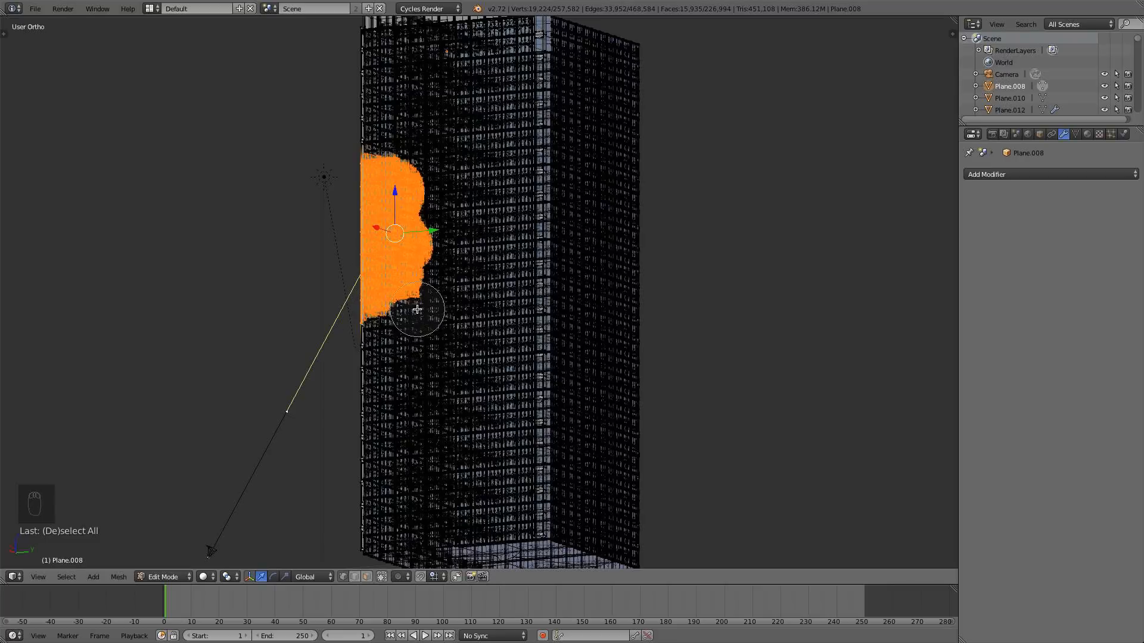
{"action": "left_click", "coordinate": [399, 272]}
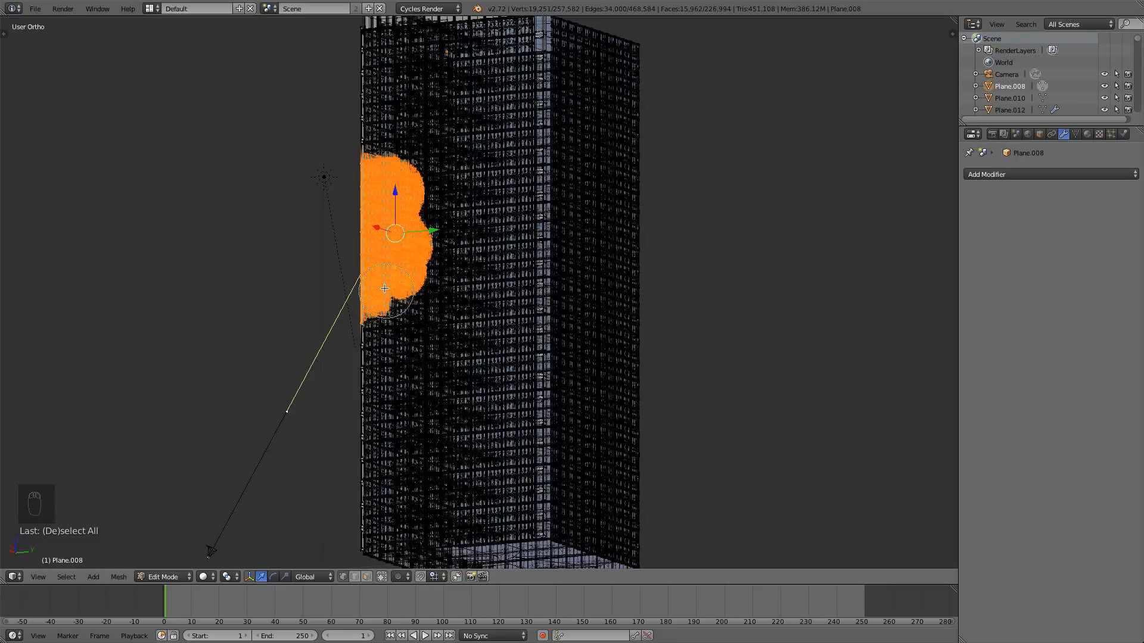
{"action": "mouse_move", "coordinate": [384, 288]}
{"action": "middle_mouse_down"}
{"action": "mouse_move", "coordinate": [435, 314]}
{"action": "mouse_move", "coordinate": [447, 238]}
{"action": "mouse_move", "coordinate": [430, 236]}
{"action": "mouse_move", "coordinate": [378, 272]}
{"action": "middle_mouse_up"}
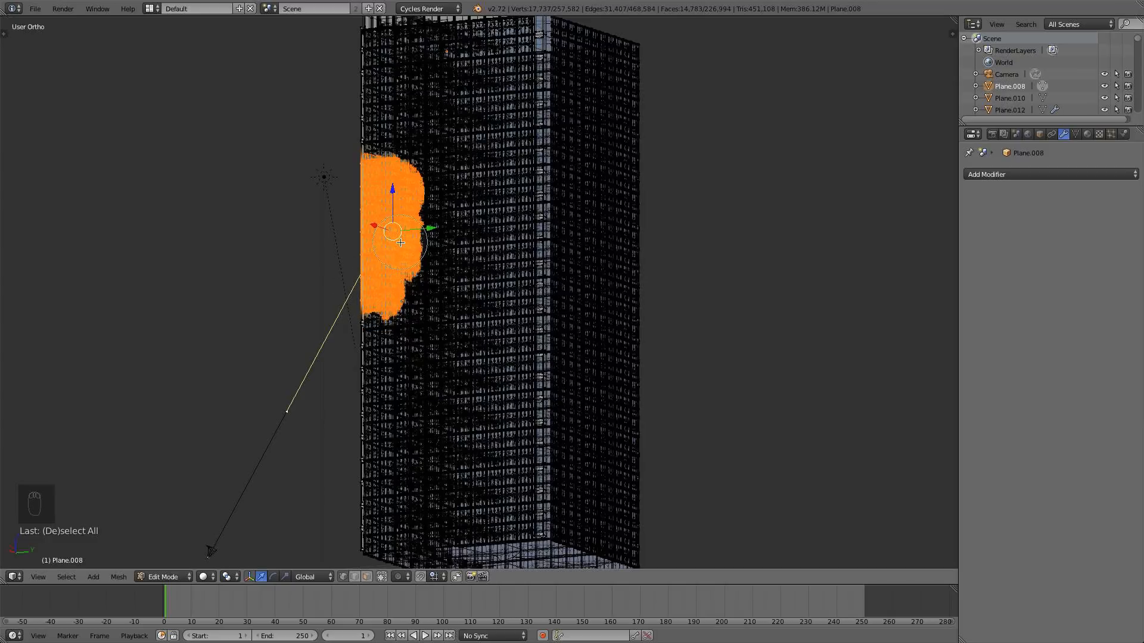
{"action": "right_click", "coordinate": [635, 278]}
- Reshape the selected patch with circle select so it wraps around the corner across both adjoining facades
{"action": "mouse_move", "coordinate": [522, 287]}
{"action": "middle_mouse_down"}
{"action": "mouse_move", "coordinate": [725, 322]}
{"action": "mouse_move", "coordinate": [521, 316]}
{"action": "mouse_move", "coordinate": [486, 276]}
{"action": "middle_mouse_up"}
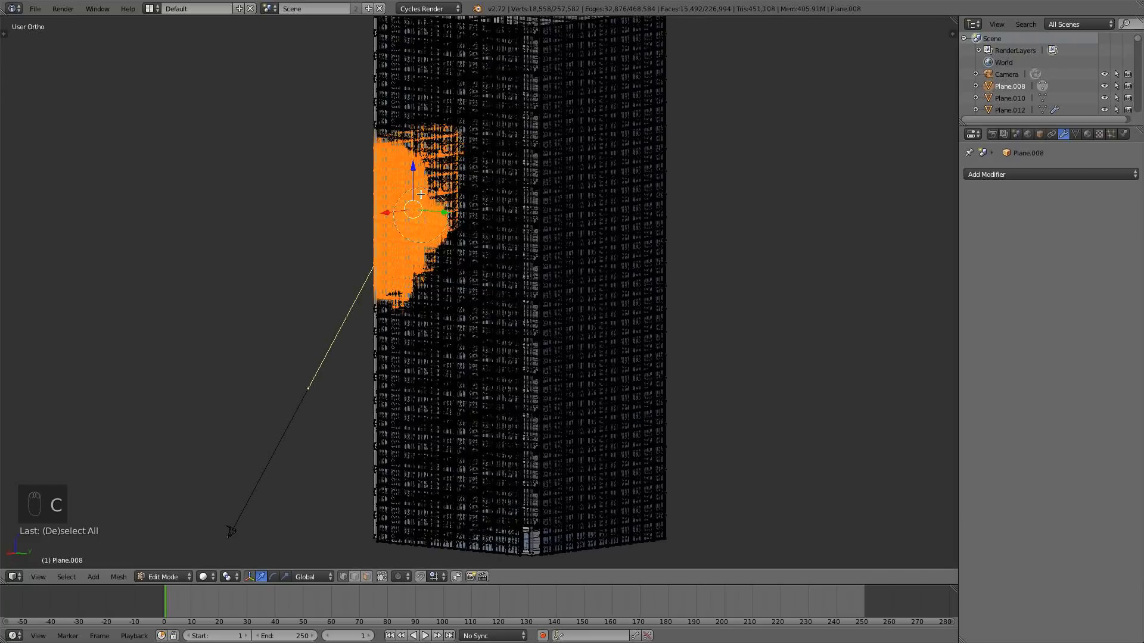
{"action": "middle_click_drag", "start_coordinate": [567, 271], "coordinate": [612, 197]}
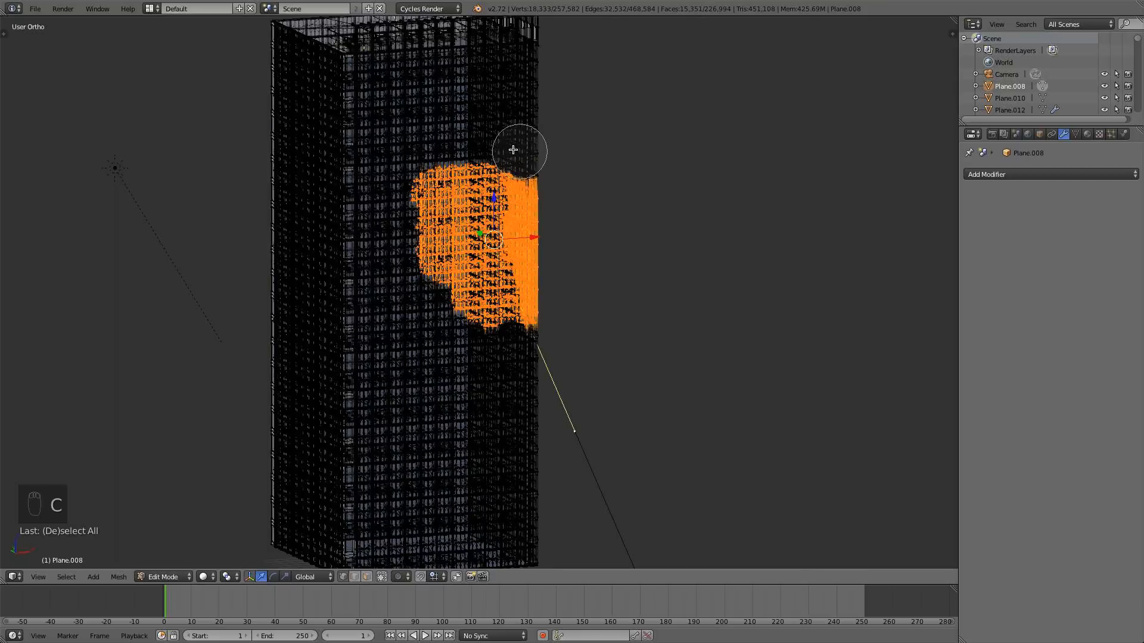
{"action": "mouse_move", "coordinate": [504, 146]}
{"action": "middle_mouse_down"}
{"action": "mouse_move", "coordinate": [543, 152]}
{"action": "mouse_move", "coordinate": [521, 161]}
{"action": "mouse_move", "coordinate": [634, 166]}
{"action": "mouse_move", "coordinate": [368, 132]}
{"action": "middle_mouse_up"}
{"action": "right_click", "coordinate": [633, 166]}
- Trim the patch's upper edge near the corner by circle-deselecting the vertices there
{"action": "scroll", "coordinate": [648, 186], "scroll_direction": "down", "scroll_amount": 2}
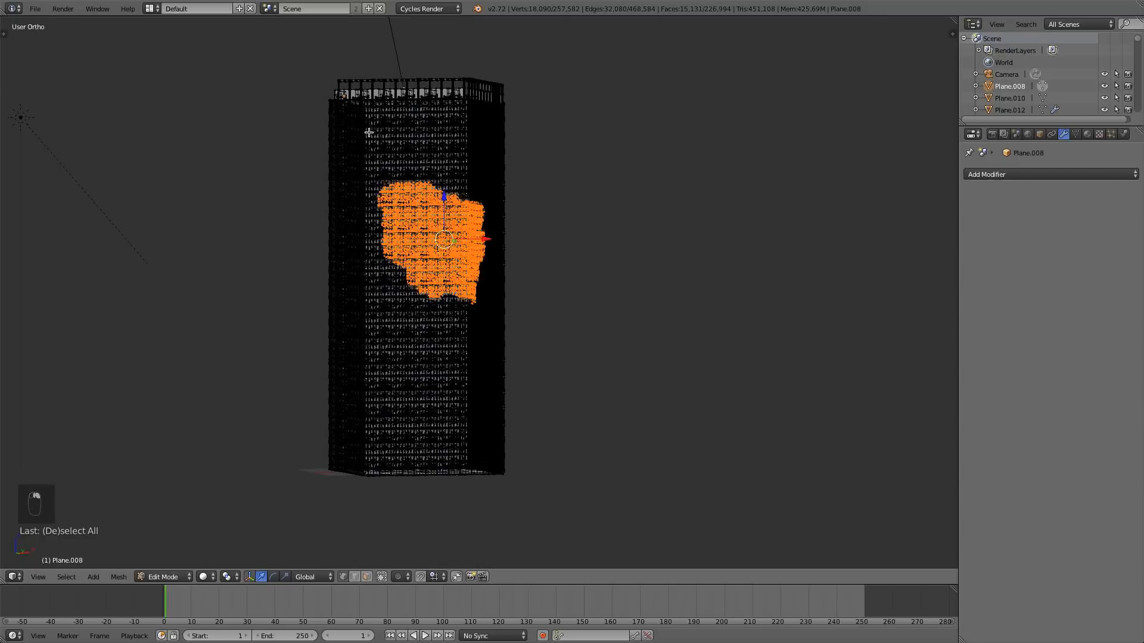
{"action": "scroll", "coordinate": [518, 267], "scroll_direction": "up", "scroll_amount": 2}
{"action": "key", "text": "c"}
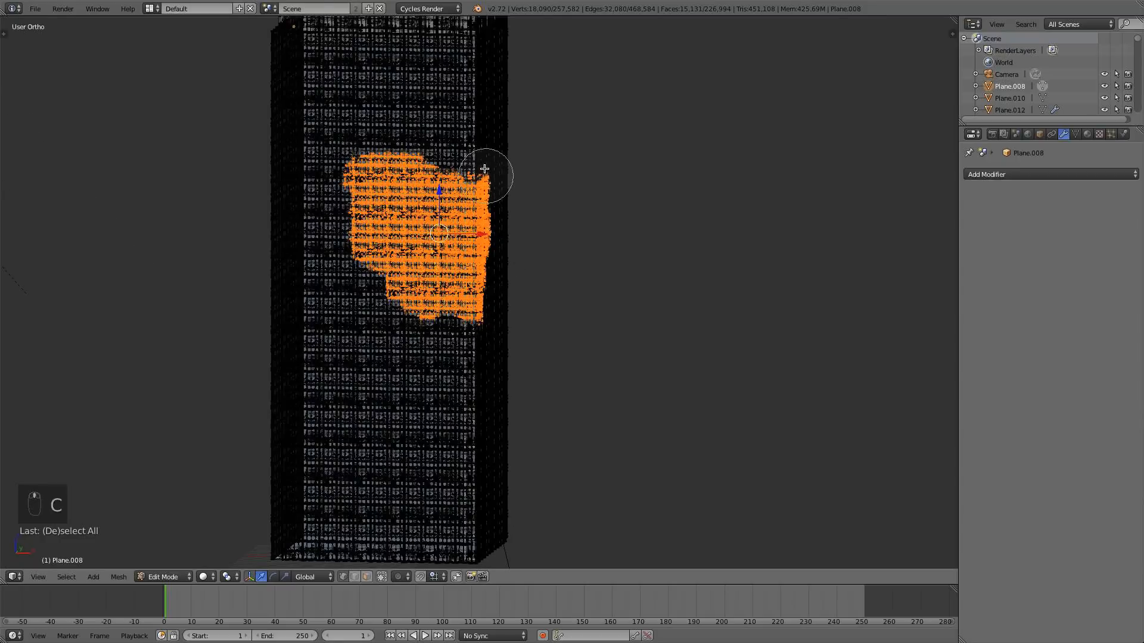
{"action": "right_click", "coordinate": [550, 172]}
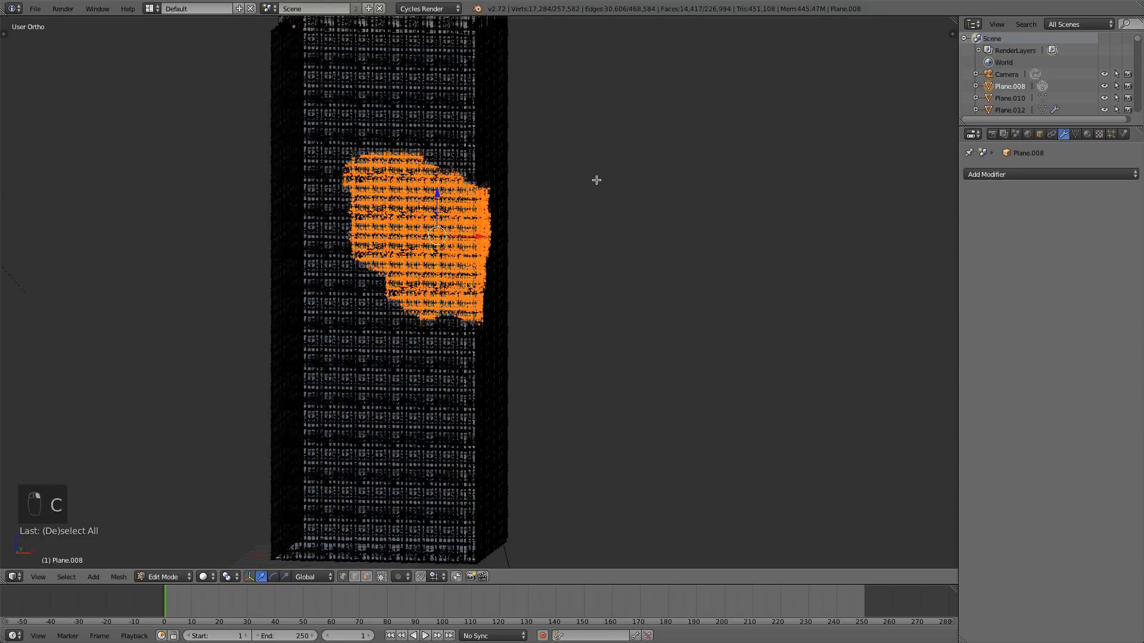
- Examine the selected patch's shape and coverage from the camera, from above and from the front
{"action": "mouse_move", "coordinate": [597, 179]}
{"action": "middle_mouse_down"}
{"action": "mouse_move", "coordinate": [613, 173]}
{"action": "mouse_move", "coordinate": [542, 202]}
{"action": "mouse_move", "coordinate": [493, 202]}
{"action": "middle_mouse_up"}
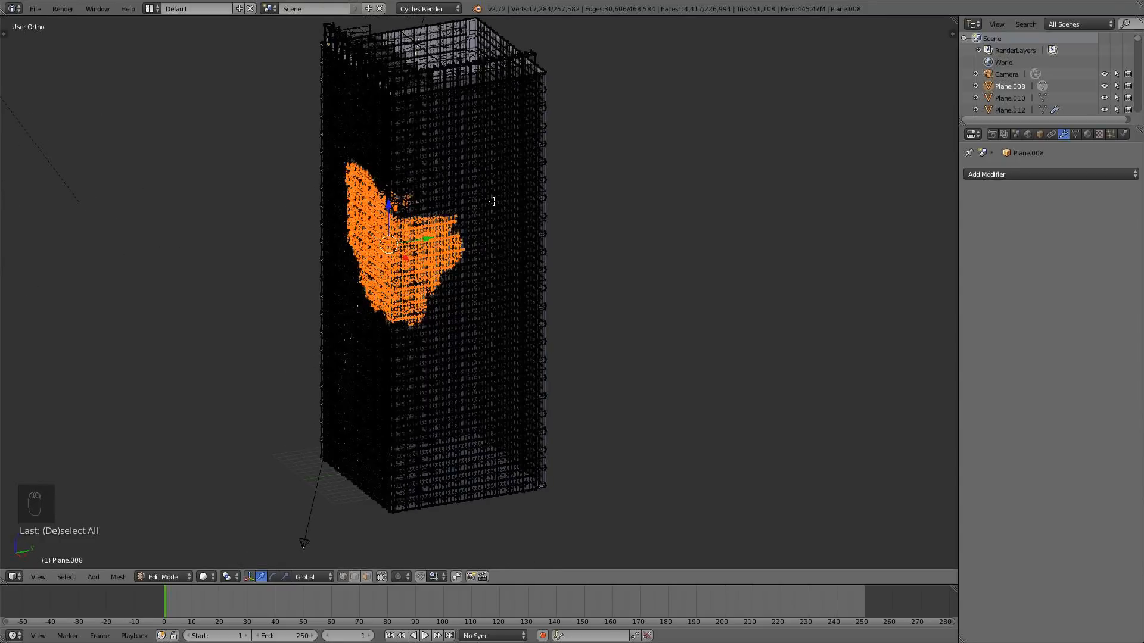
{"action": "key", "text": "KP_1"}
{"action": "key", "text": "KP_0"}
{"action": "scroll", "coordinate": [493, 202], "scroll_direction": "down", "scroll_amount": 2}
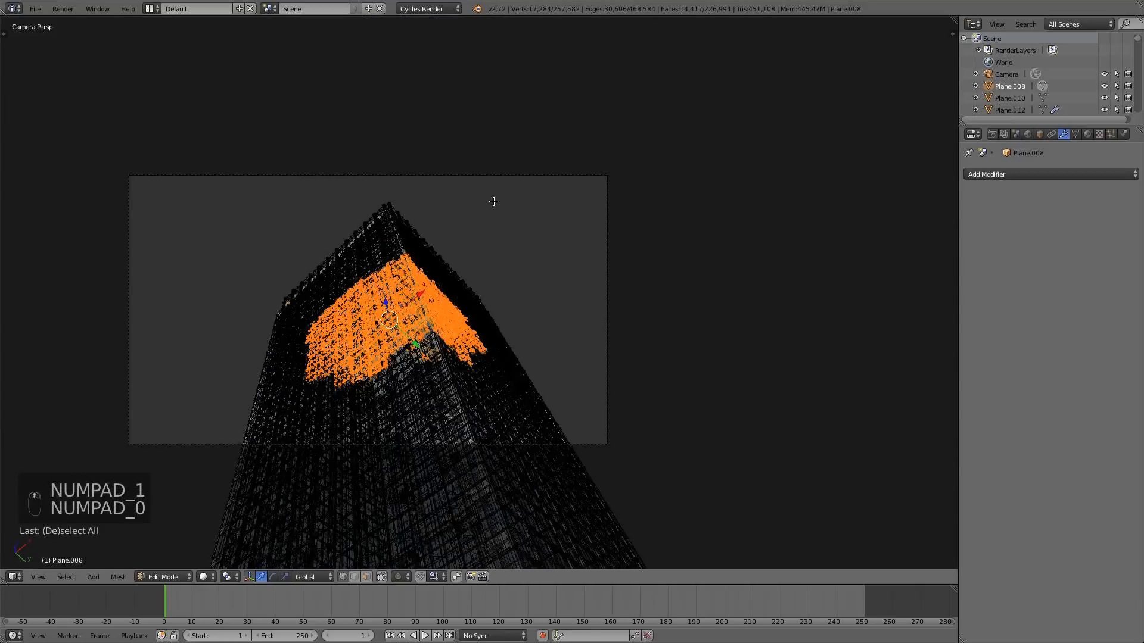
{"action": "scroll", "coordinate": [494, 228], "scroll_direction": "up", "scroll_amount": 2}
{"action": "key", "text": "KP_7"}
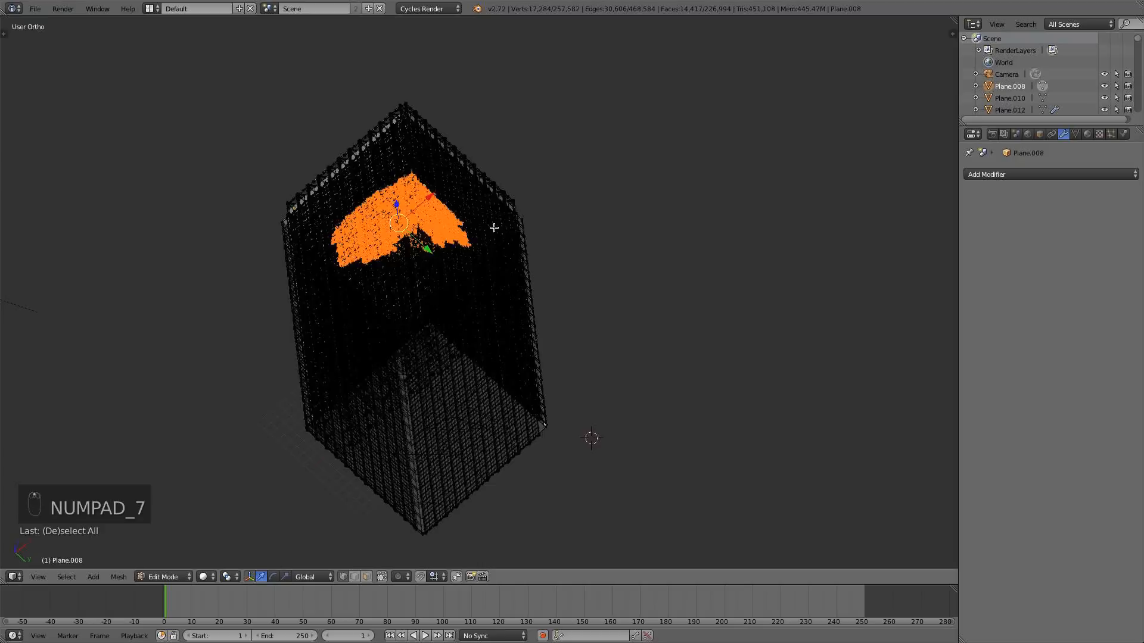
{"action": "key", "text": "KP_1"}
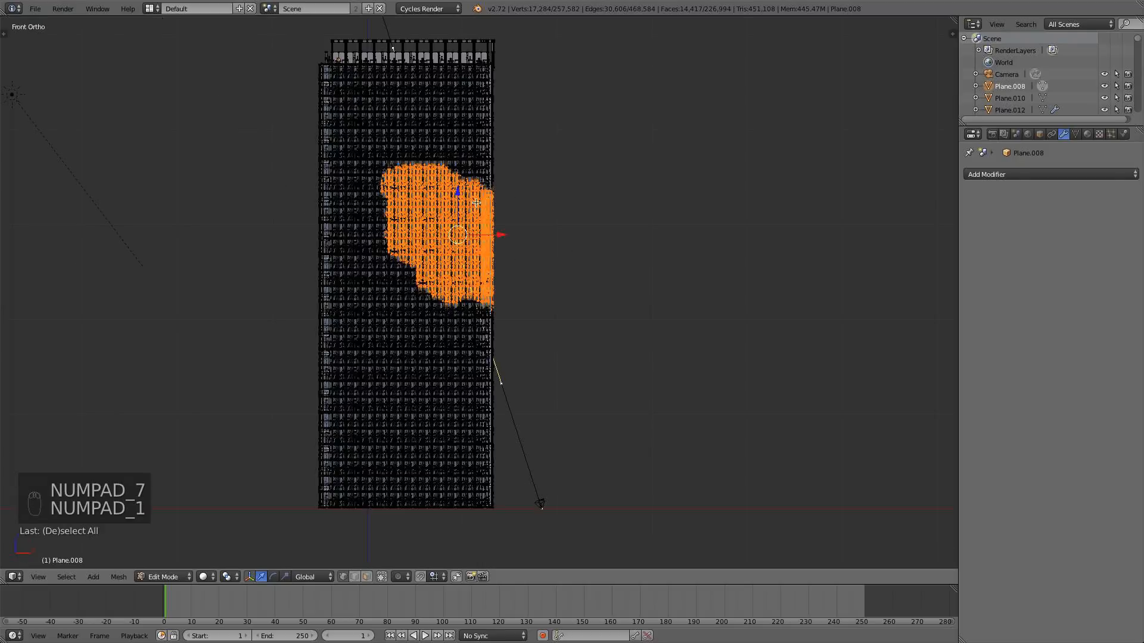
{"action": "scroll", "coordinate": [475, 203], "scroll_direction": "up", "scroll_amount": 1}
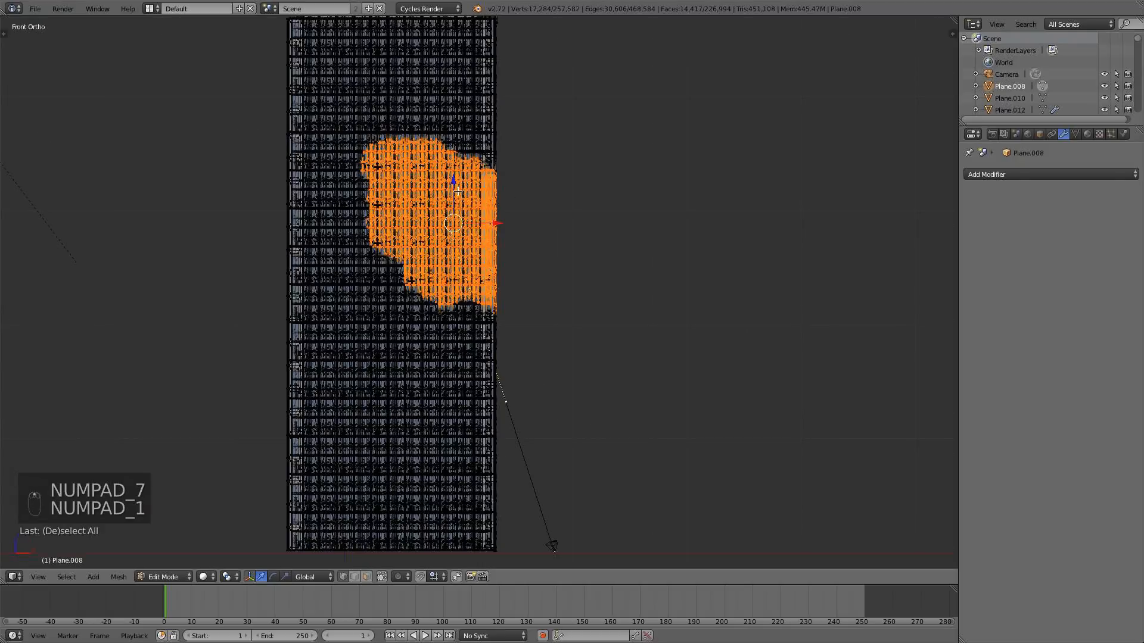
- Try to rip the selected patch loose, and extend its outer edge at mid-height across the front facade with circle select
{"action": "key", "text": "v"}
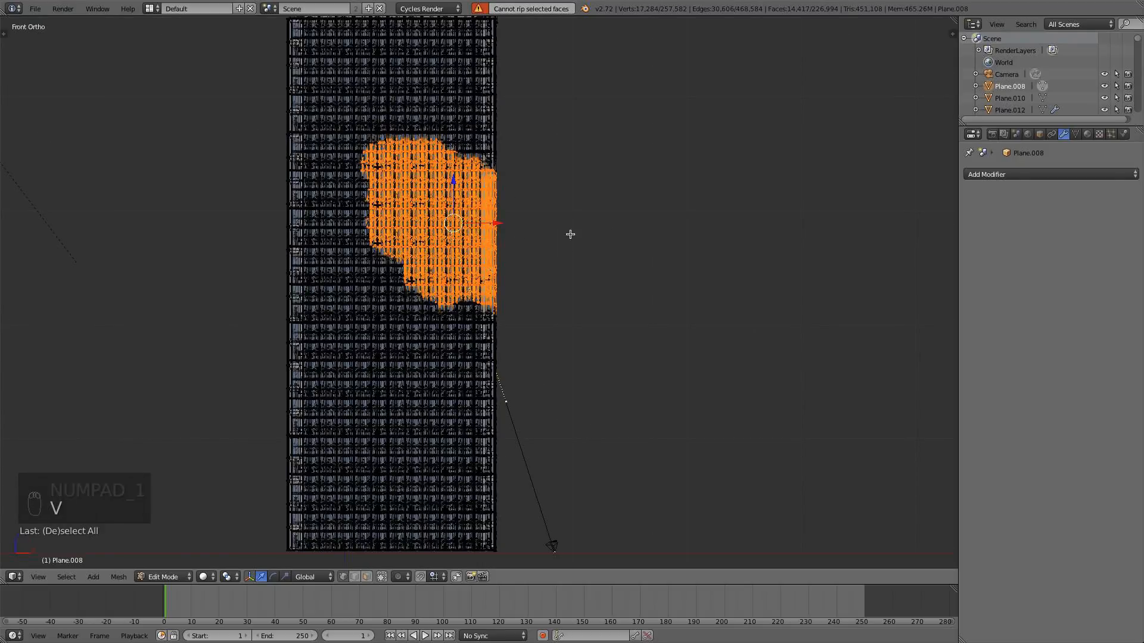
{"action": "middle_click_drag", "start_coordinate": [661, 234], "coordinate": [717, 245]}
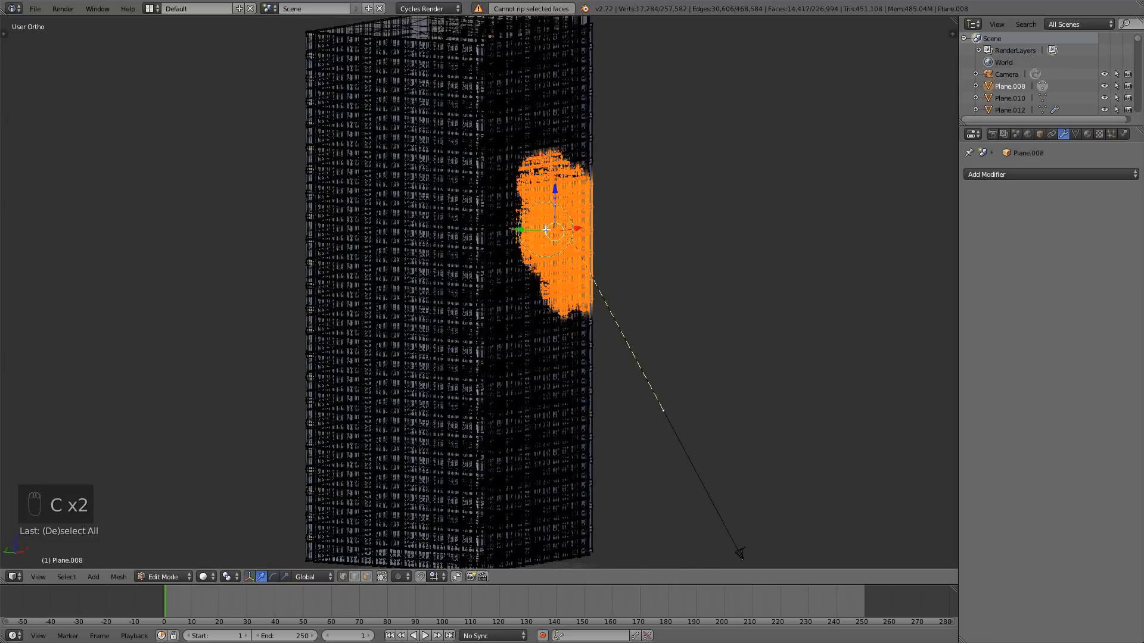
{"action": "middle_click_drag", "start_coordinate": [533, 228], "coordinate": [528, 230]}
{"action": "left_click_drag", "start_coordinate": [528, 230], "coordinate": [539, 229]}
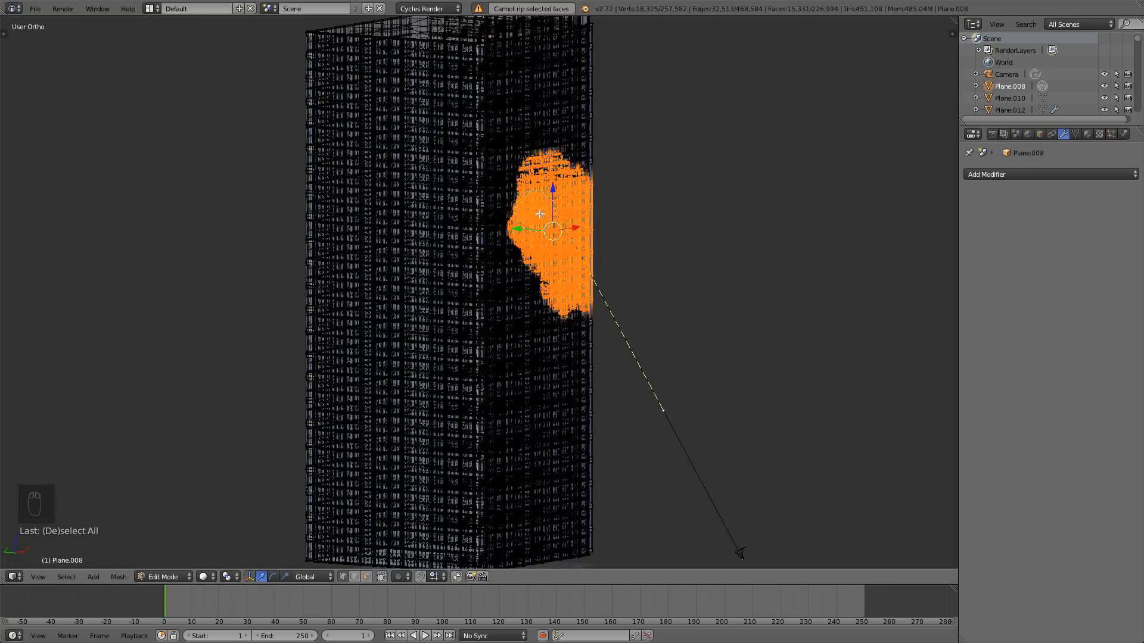
- Separate the selected patch into its own object and return to Object Mode
{"action": "middle_click_drag", "start_coordinate": [640, 252], "coordinate": [513, 254]}
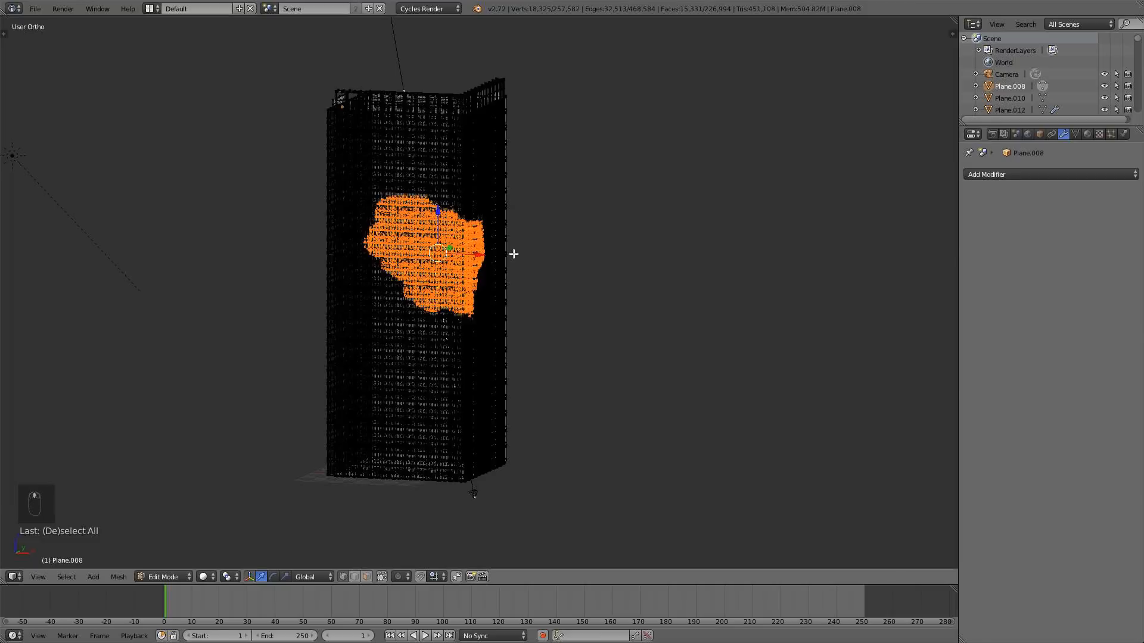
{"action": "key", "text": "p"}
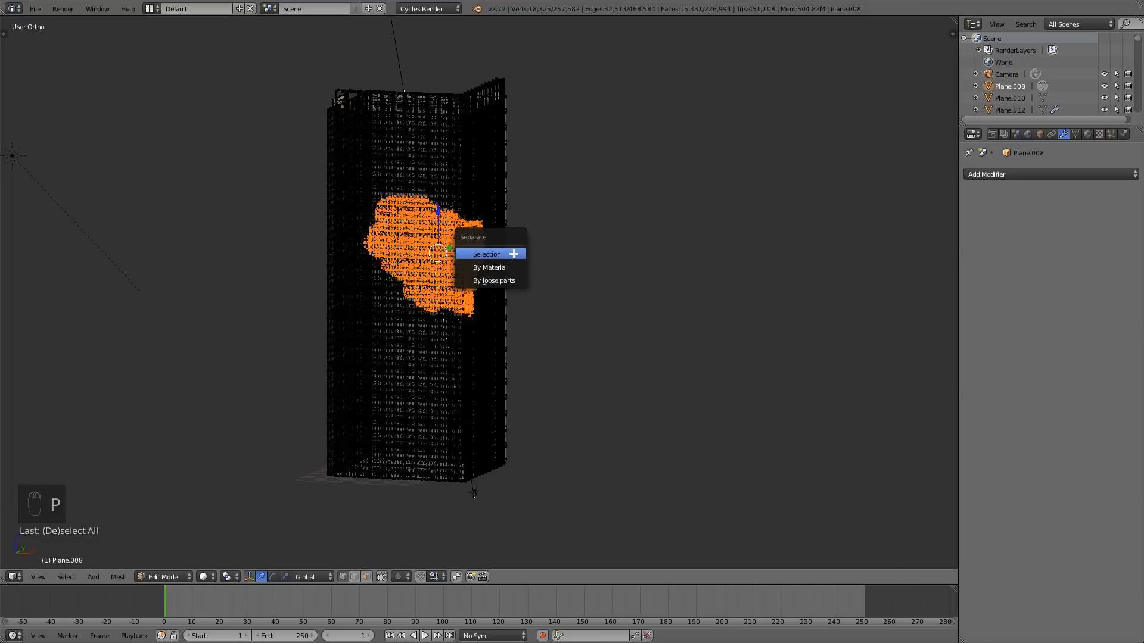
{"action": "left_click", "coordinate": [513, 254]}
{"action": "key", "text": "Tab"}
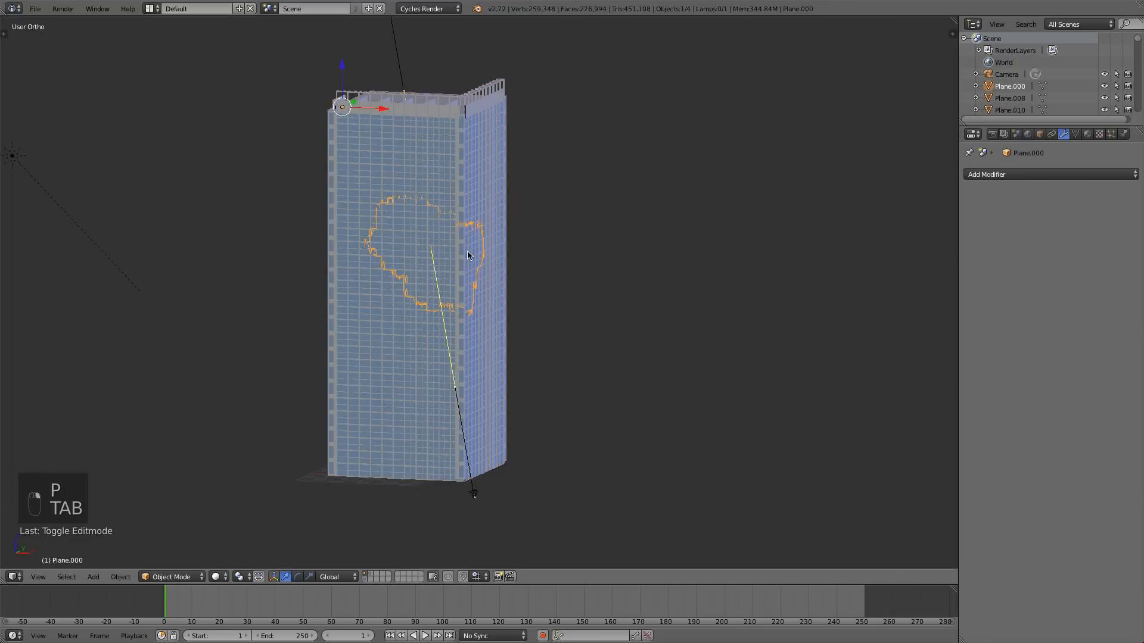
- Deselect all objects and examine the tower with its separated patch up close and through the camera
{"action": "key", "text": "a"}
{"action": "key", "text": "a"}
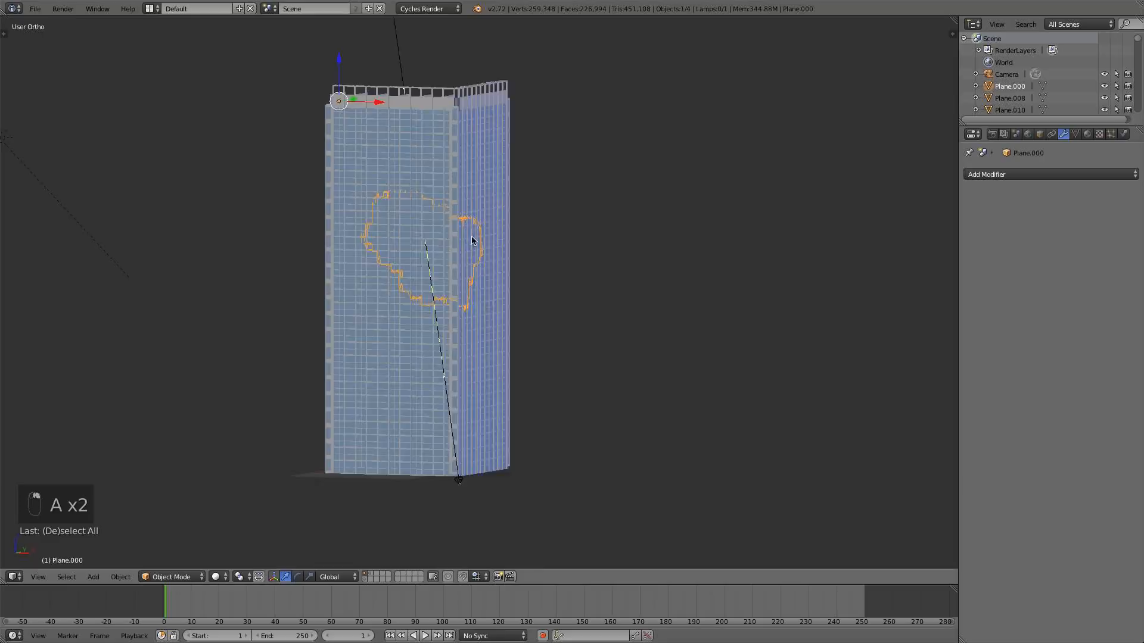
{"action": "scroll", "coordinate": [470, 236], "scroll_direction": "up", "scroll_amount": 5}
{"action": "key", "text": "z"}
{"action": "key", "text": "z"}
{"action": "key", "text": "a"}
{"action": "middle_click_drag", "start_coordinate": [468, 237], "coordinate": [395, 188]}
{"action": "key", "text": "KP_0"}
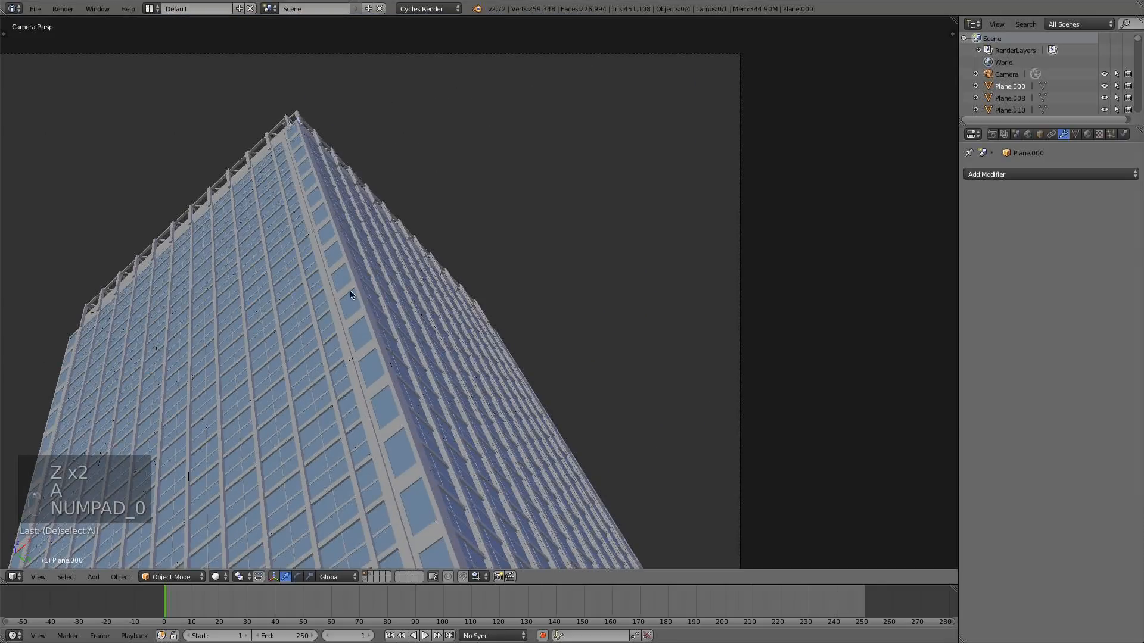
{"action": "scroll", "coordinate": [312, 340], "scroll_direction": "down", "scroll_amount": 2}
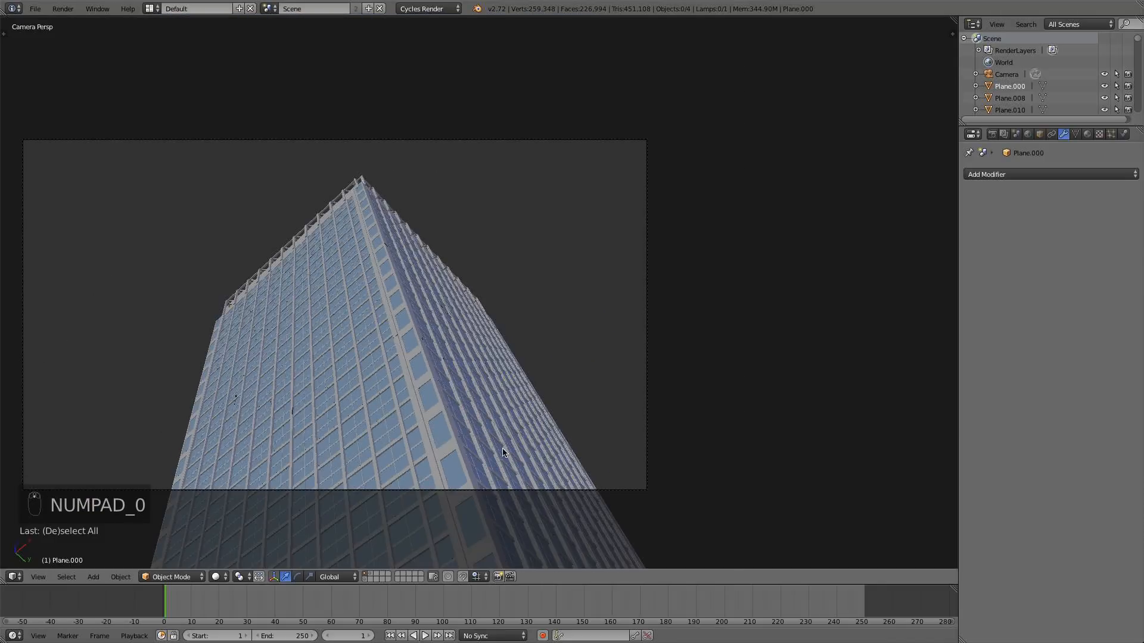
{"action": "scroll", "coordinate": [482, 384], "scroll_direction": "down", "scroll_amount": 3}
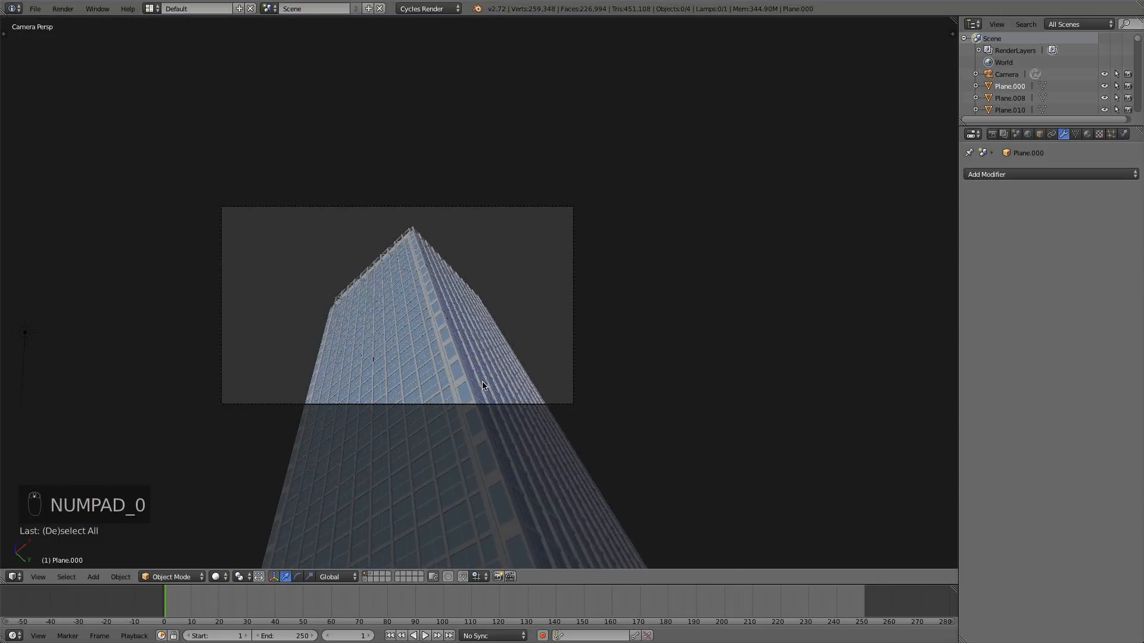
- Examine the tower from the right side and from above, inspecting its interior layout near the corner in wireframe
{"action": "key", "text": "KP_1"}
{"action": "key", "text": "KP_3"}
{"action": "scroll", "coordinate": [482, 386], "scroll_direction": "down", "scroll_amount": 2}
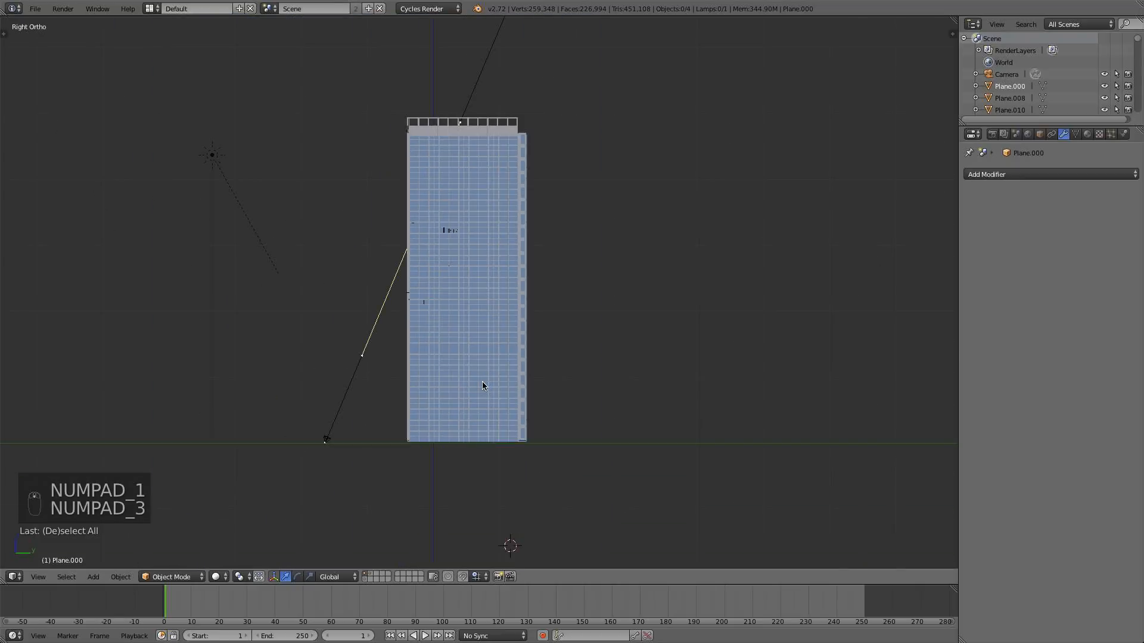
{"action": "key", "text": "KP_7"}
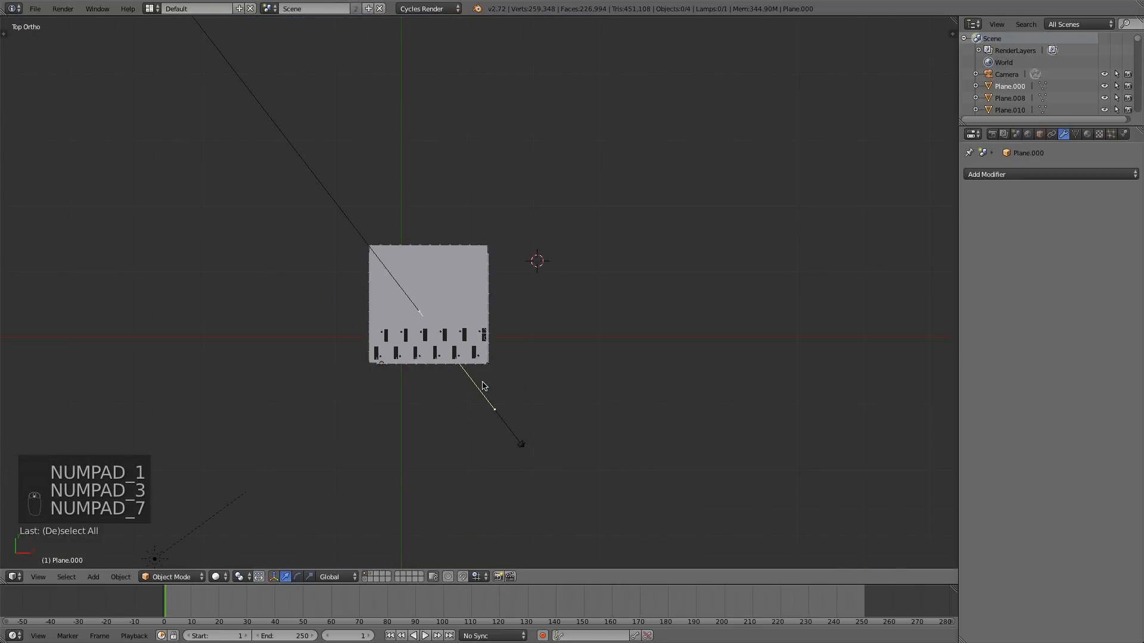
{"action": "scroll", "coordinate": [481, 381], "scroll_direction": "up", "scroll_amount": 2}
{"action": "key", "text": "z"}
{"action": "middle_click_drag", "start_coordinate": [481, 382], "coordinate": [513, 330], "text": "shift"}
{"action": "scroll", "coordinate": [514, 329], "scroll_direction": "up", "scroll_amount": 5}
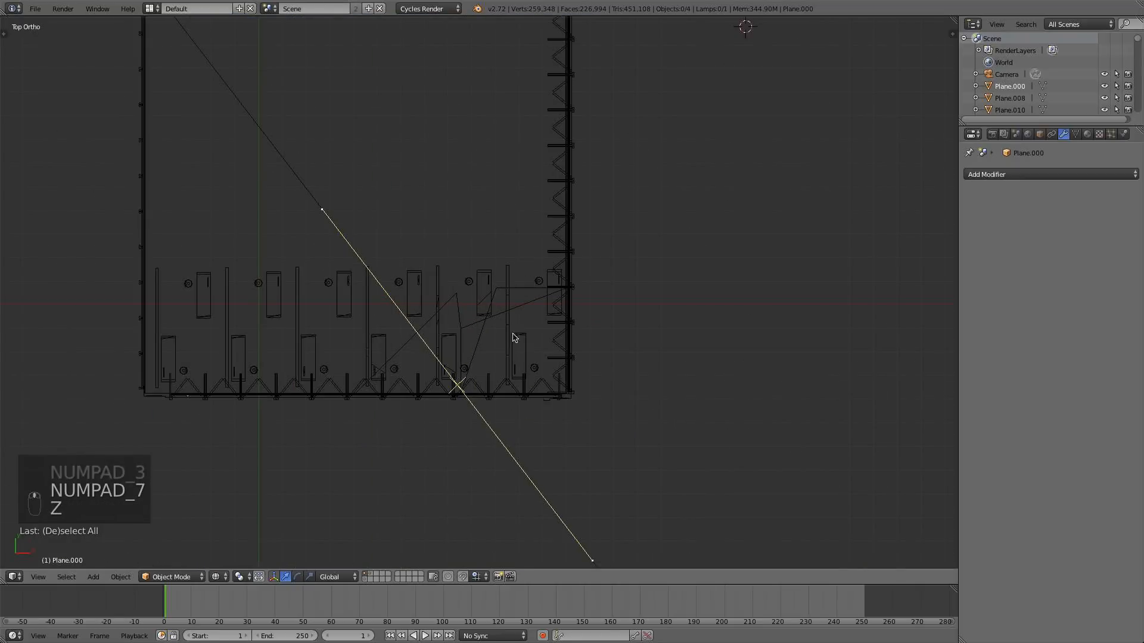
{"action": "scroll", "coordinate": [387, 424], "scroll_direction": "down", "scroll_amount": 5}
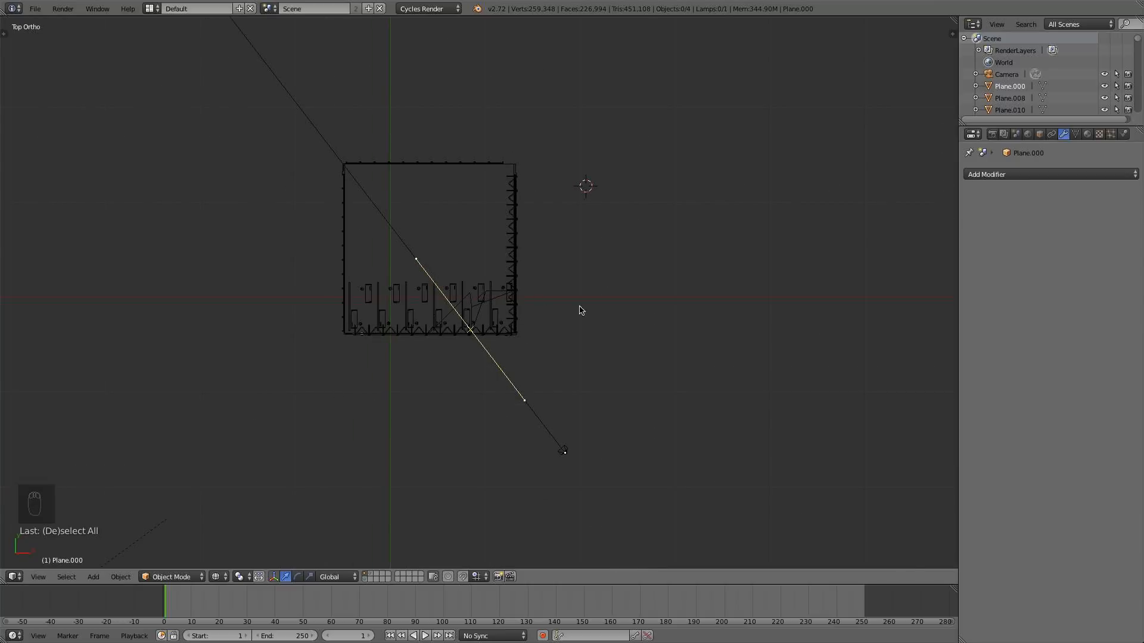
{"action": "middle_click_drag", "start_coordinate": [581, 309], "coordinate": [518, 243]}
- Select the main tower object and examine the area of the separated patch in wireframe and solid shading
{"action": "right_click", "coordinate": [524, 244]}
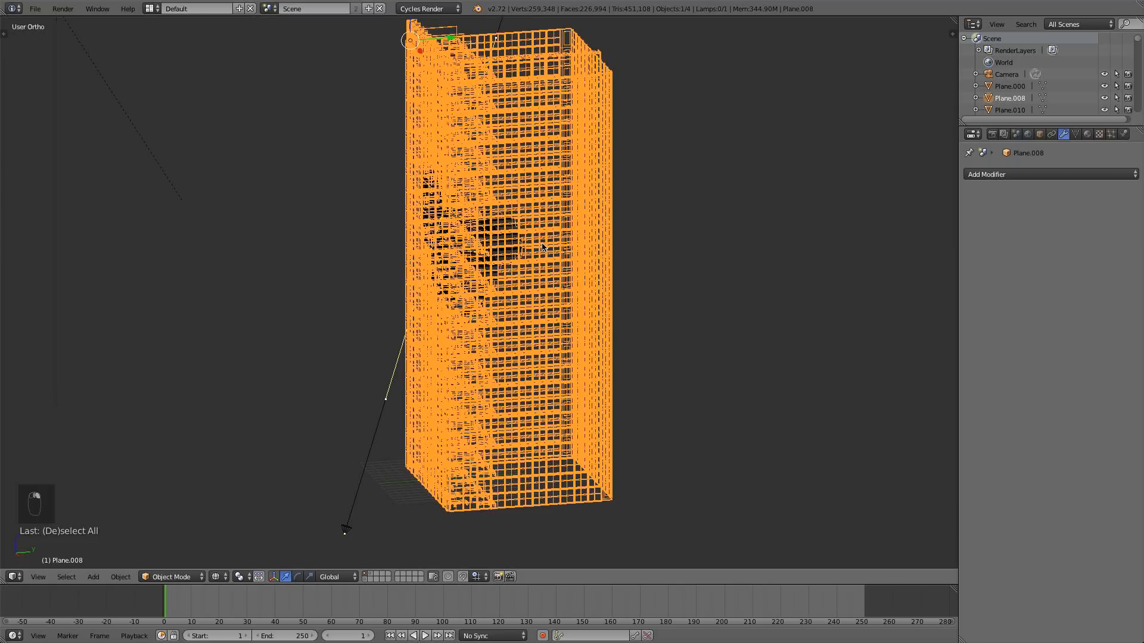
{"action": "scroll", "coordinate": [584, 235], "scroll_direction": "up", "scroll_amount": 4}
{"action": "scroll", "coordinate": [585, 238], "scroll_direction": "down", "scroll_amount": 1}
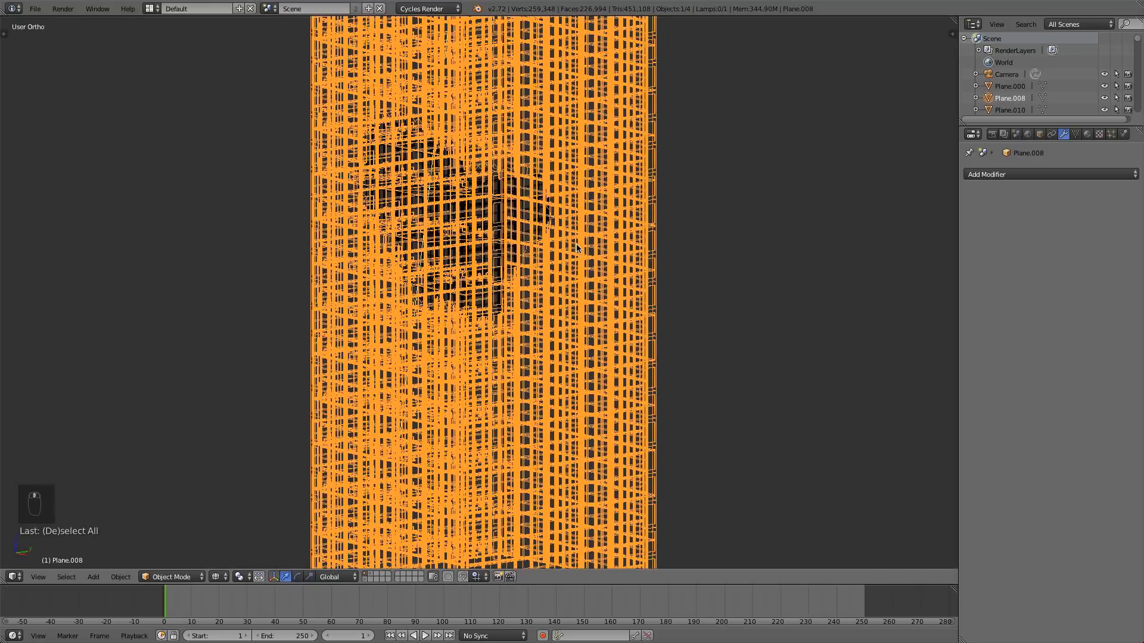
{"action": "key", "text": "x"}
{"action": "mouse_move", "coordinate": [473, 271]}
{"action": "middle_mouse_down"}
{"action": "mouse_move", "coordinate": [546, 259]}
{"action": "mouse_move", "coordinate": [469, 245]}
{"action": "mouse_move", "coordinate": [395, 256]}
{"action": "mouse_move", "coordinate": [434, 286]}
{"action": "mouse_move", "coordinate": [535, 286]}
{"action": "middle_mouse_up"}
{"action": "key", "text": "z"}
{"action": "scroll", "coordinate": [316, 209], "scroll_direction": "down", "scroll_amount": 5}
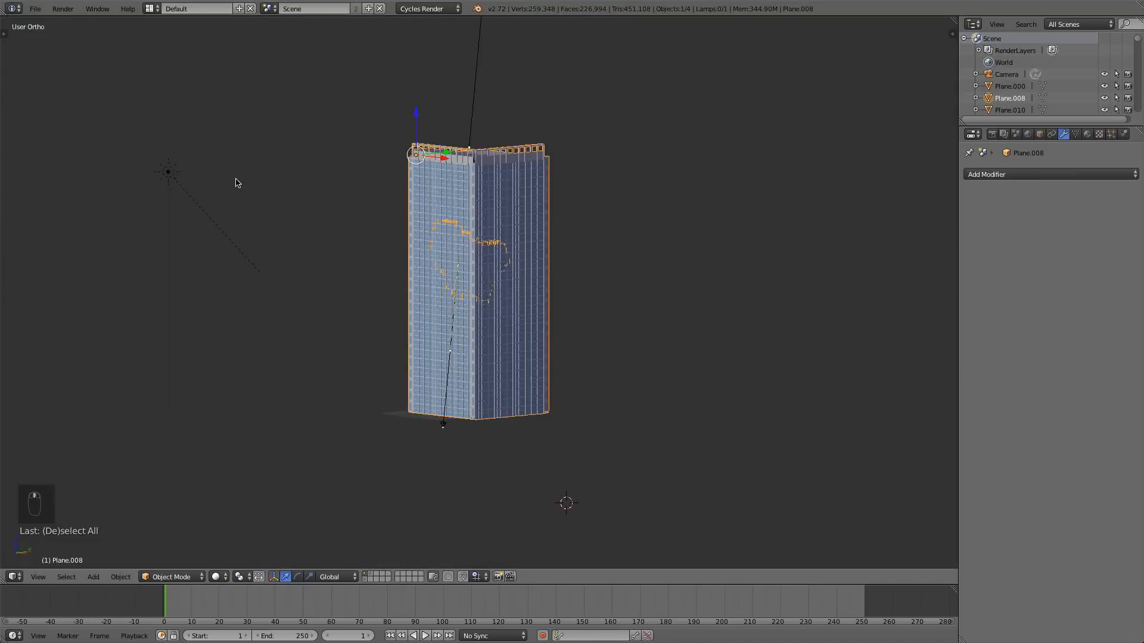
- Examine the patch's outline across both adjoining facades from several angles and distances
{"action": "middle_click_drag", "start_coordinate": [563, 309], "coordinate": [457, 254]}
{"action": "scroll", "coordinate": [527, 274], "scroll_direction": "up", "scroll_amount": 4}
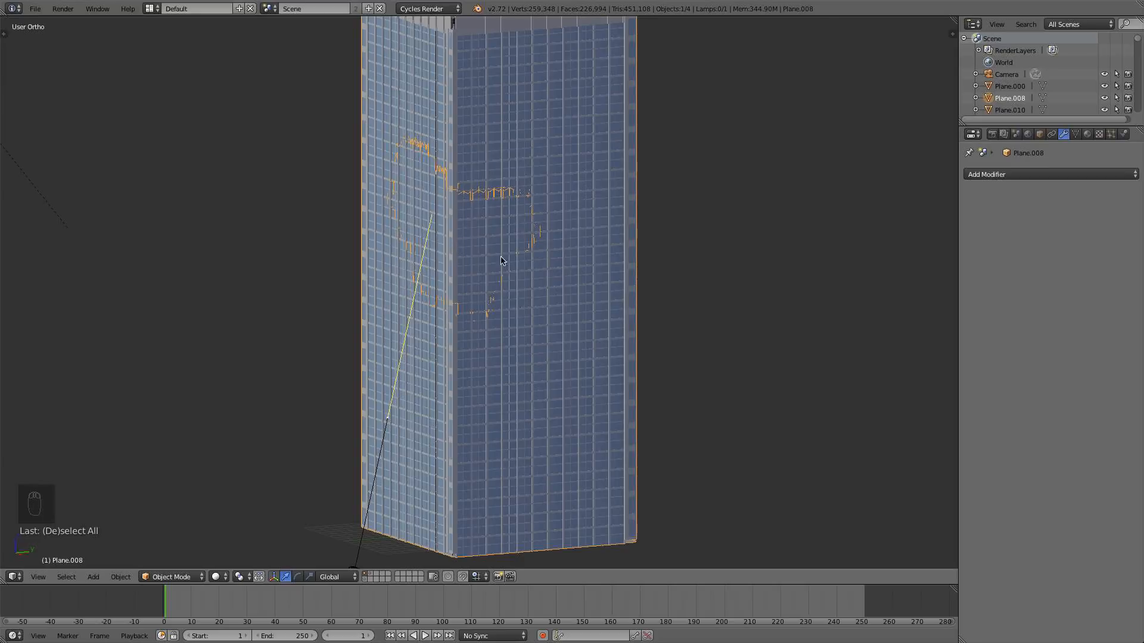
{"action": "scroll", "coordinate": [497, 217], "scroll_direction": "up", "scroll_amount": 2}
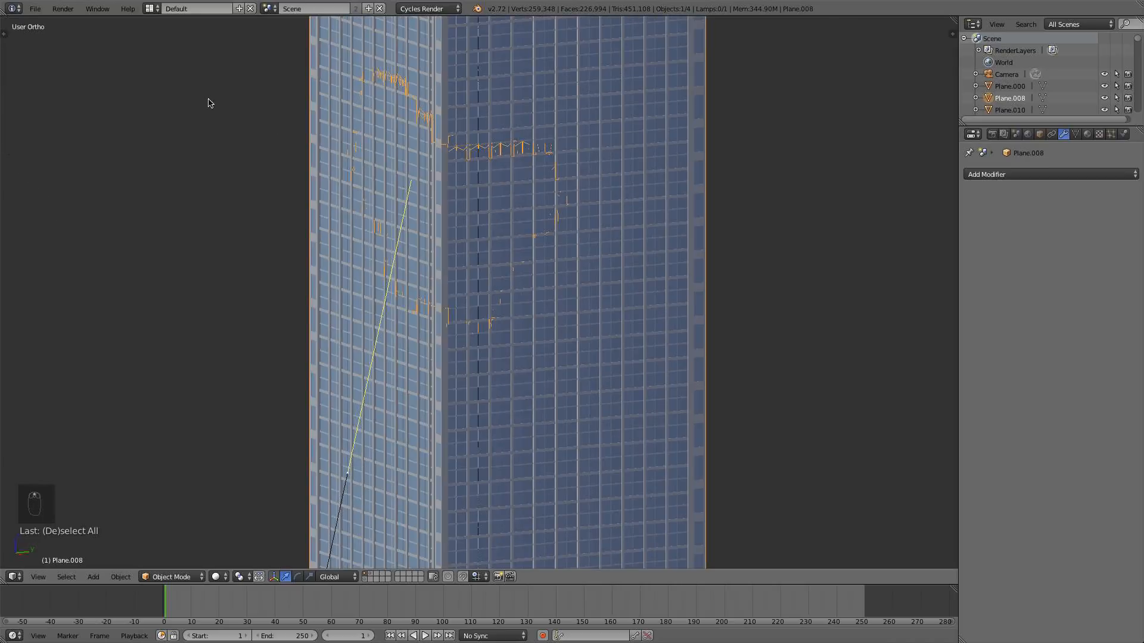
{"action": "scroll", "coordinate": [368, 170], "scroll_direction": "down", "scroll_amount": 2}
{"action": "middle_click_drag", "start_coordinate": [368, 170], "coordinate": [327, 137]}
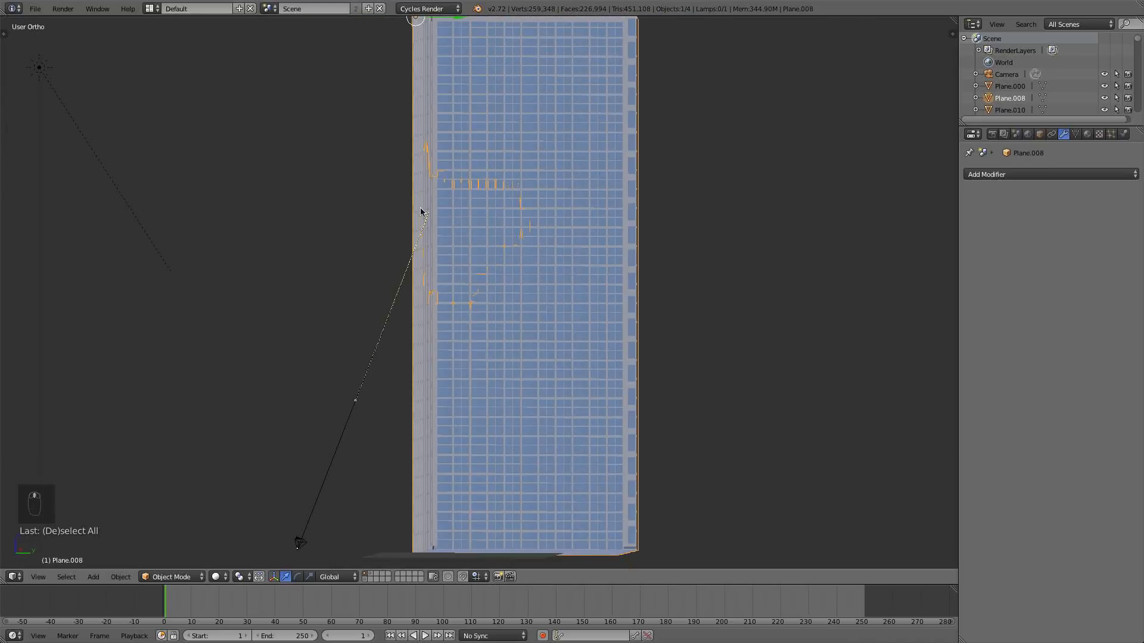
{"action": "middle_click_drag", "start_coordinate": [421, 212], "coordinate": [410, 233]}
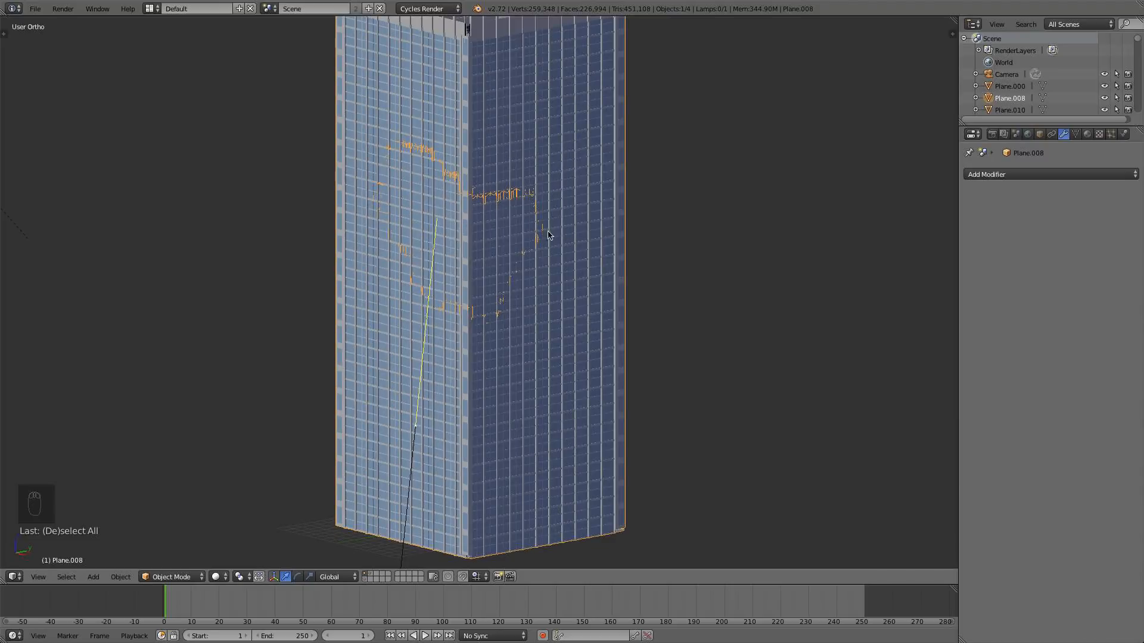
{"action": "middle_click_drag", "start_coordinate": [535, 246], "coordinate": [557, 255]}
{"action": "middle_click_drag", "start_coordinate": [447, 232], "coordinate": [413, 227]}
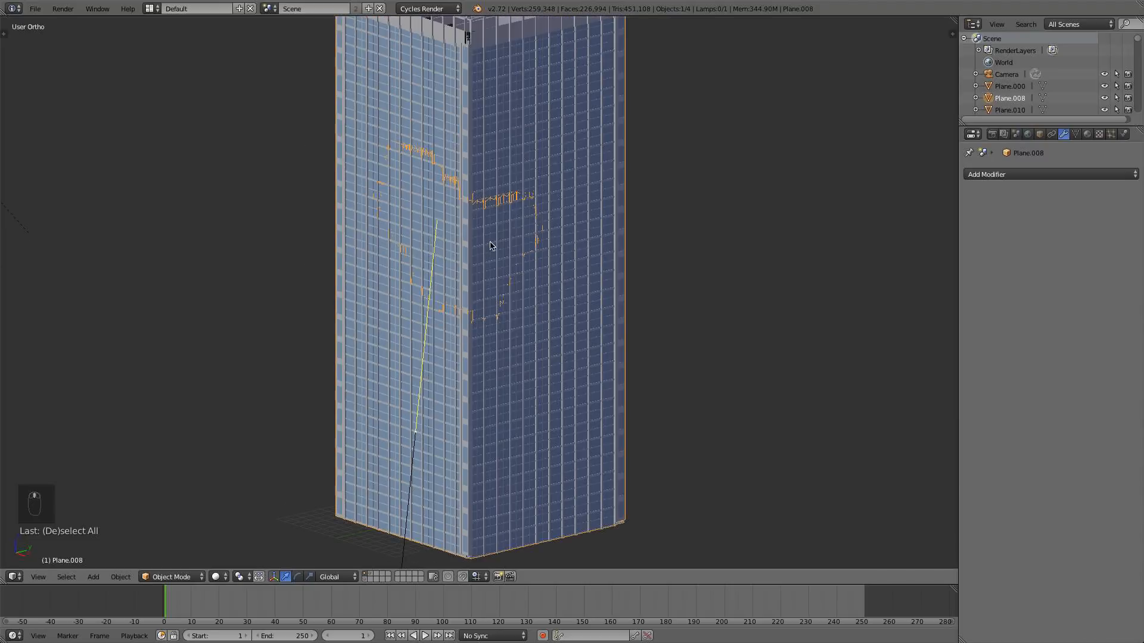
{"action": "middle_click_drag", "start_coordinate": [491, 245], "coordinate": [641, 539]}
- Add a UV sphere at the 3D cursor beside the tower in top view and scale it up to about 5.91
{"action": "key", "text": "KP_7"}
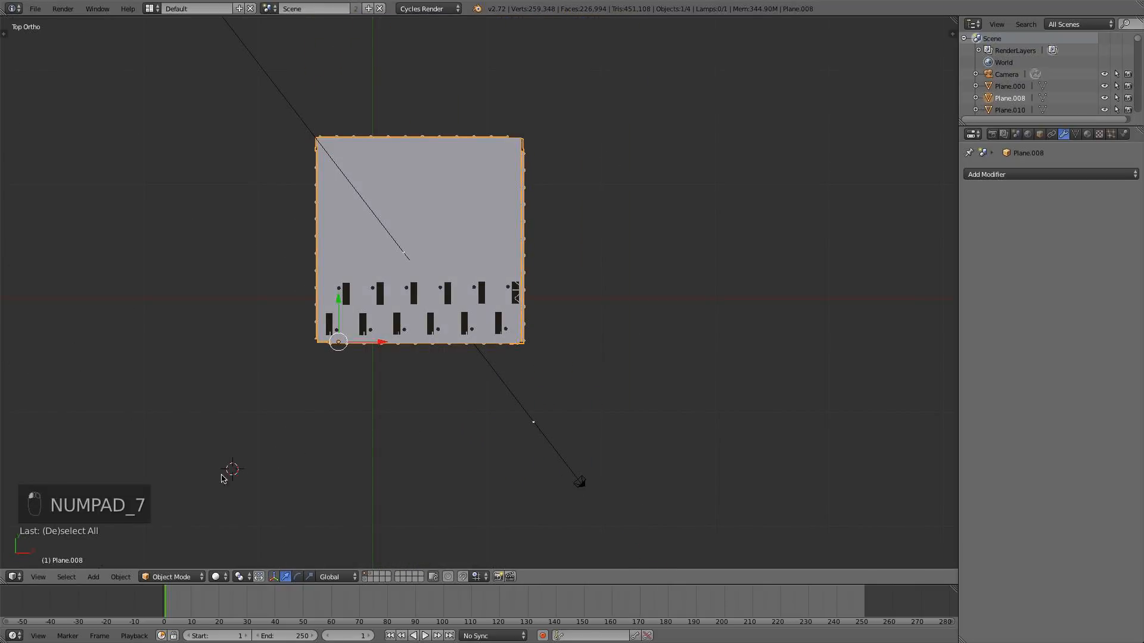
{"action": "scroll", "coordinate": [223, 477], "scroll_direction": "down", "scroll_amount": 1}
{"action": "key", "text": "shift+a"}
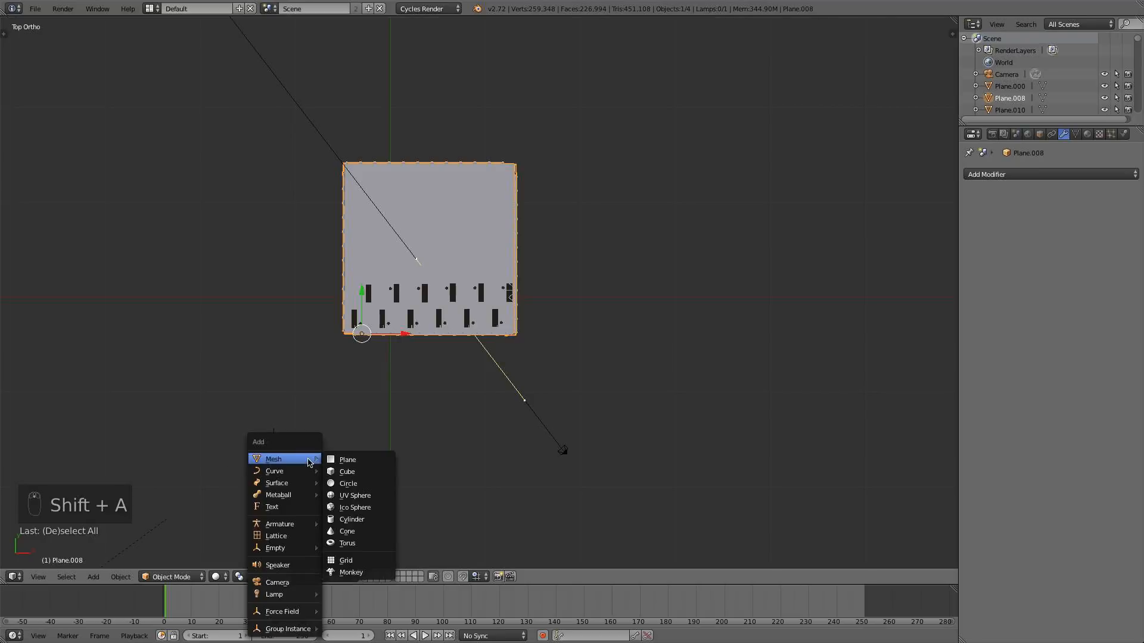
{"action": "left_click", "coordinate": [354, 496]}
{"action": "key", "text": "s"}
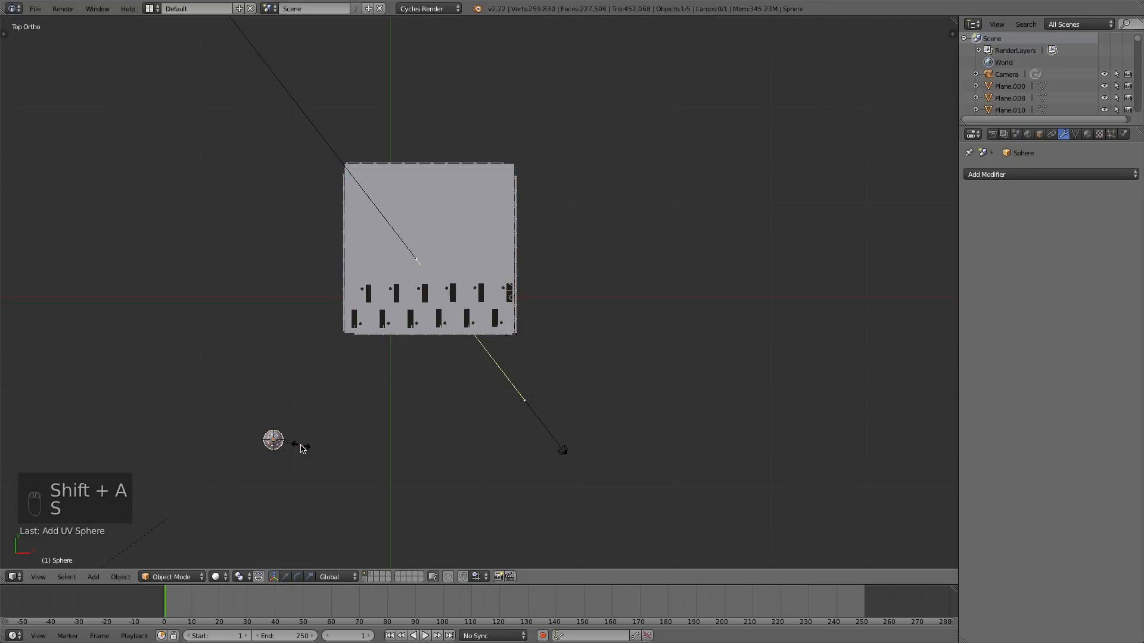
{"action": "left_click", "coordinate": [431, 469]}
- Shade the sphere smooth and raise it about 43.7 units along Z in front view
{"action": "key", "text": "t"}
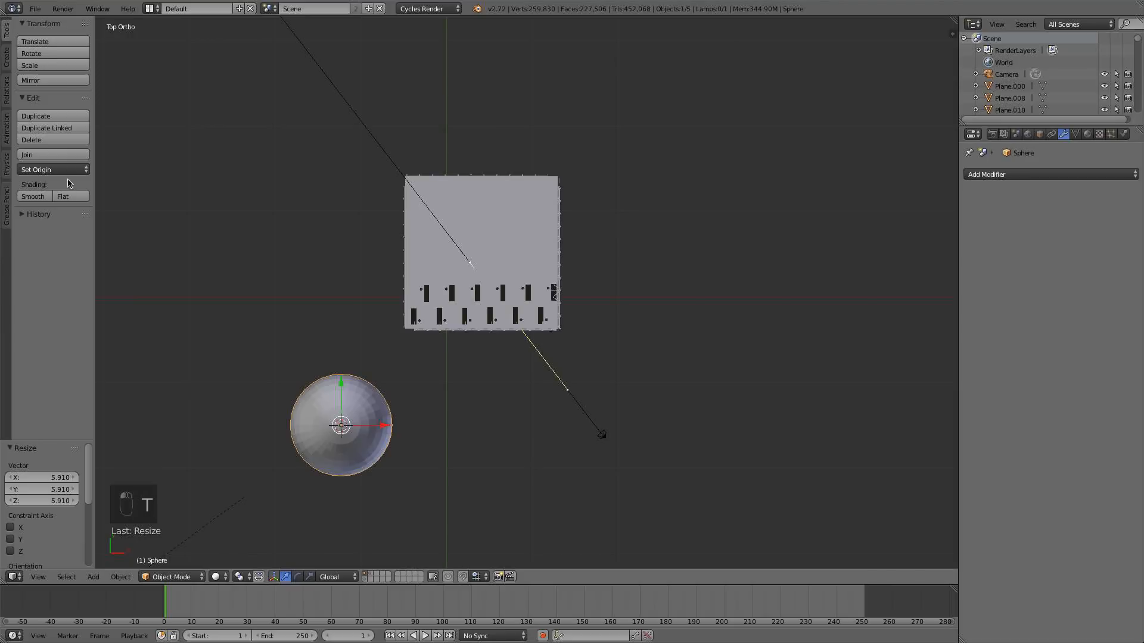
{"action": "left_click", "coordinate": [33, 196]}
{"action": "key", "text": "a"}
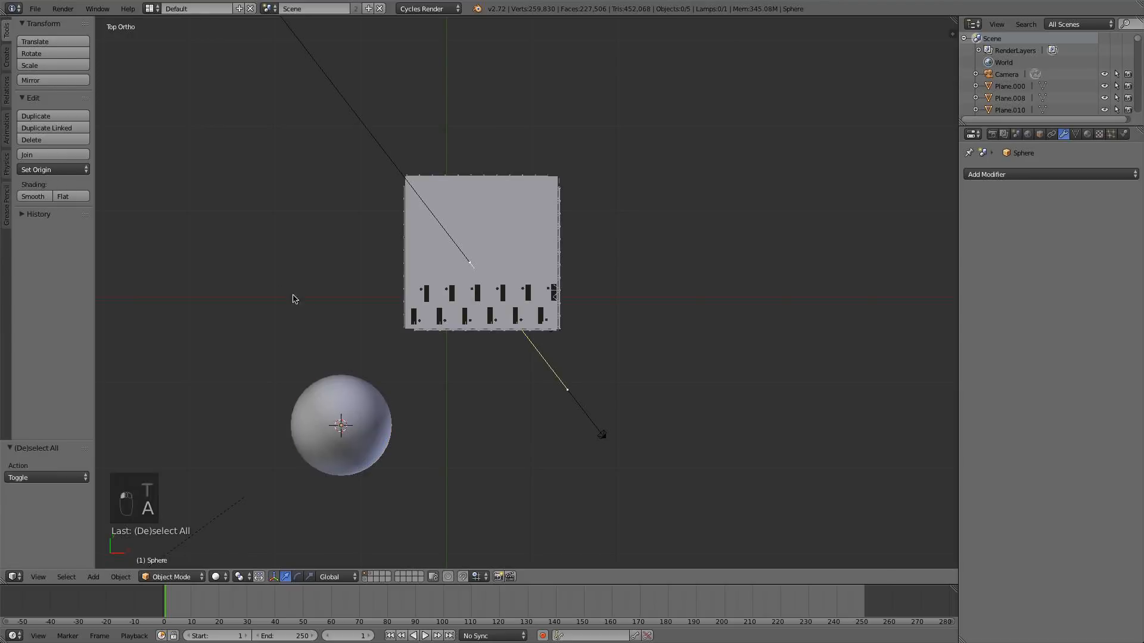
{"action": "key", "text": "KP_1"}
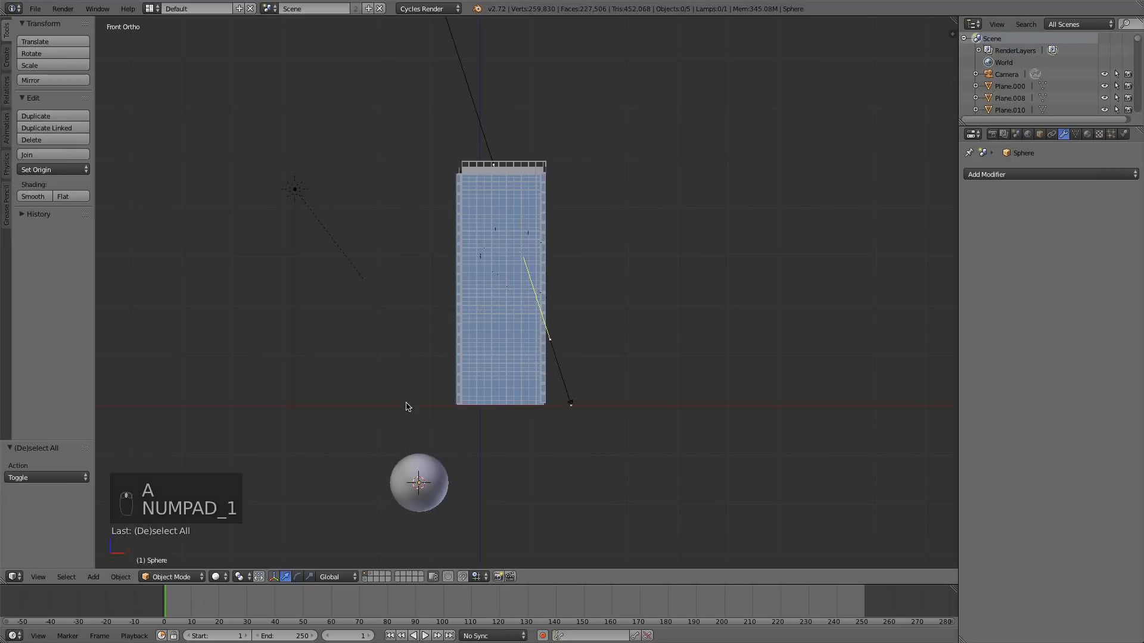
{"action": "left_click_drag", "start_coordinate": [419, 444], "coordinate": [371, 222]}
- Hide the main tower object in wireframe view, leaving the separated patch and the sphere displayed
{"action": "key", "text": "z"}
{"action": "scroll", "coordinate": [527, 241], "scroll_direction": "up", "scroll_amount": 5}
{"action": "right_click", "coordinate": [431, 357]}
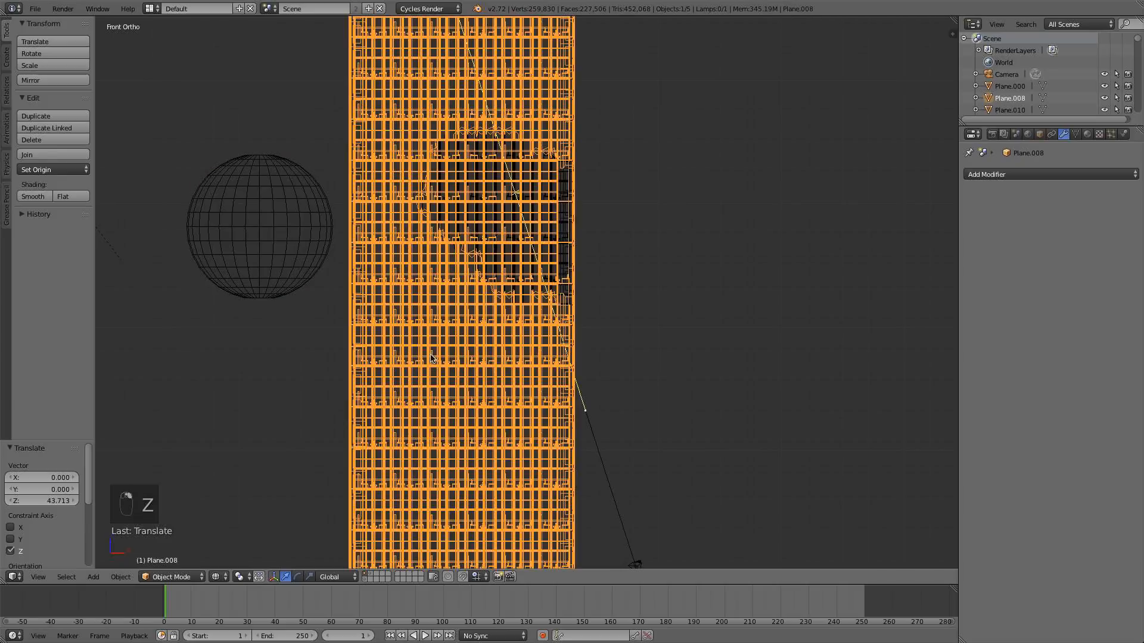
{"action": "key", "text": "h"}
- Raise the sphere about 5.4 units along Z and scale it down by a factor of about 0.84
{"action": "right_click", "coordinate": [239, 263]}
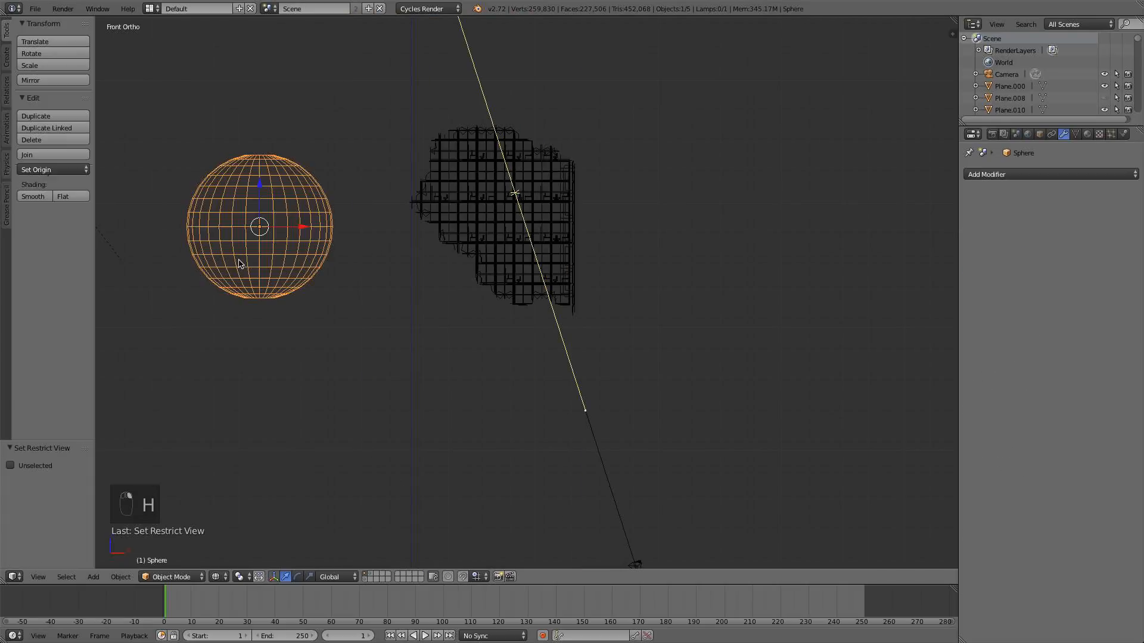
{"action": "left_click_drag", "start_coordinate": [253, 171], "coordinate": [262, 119]}
{"action": "key", "text": "KP_7"}
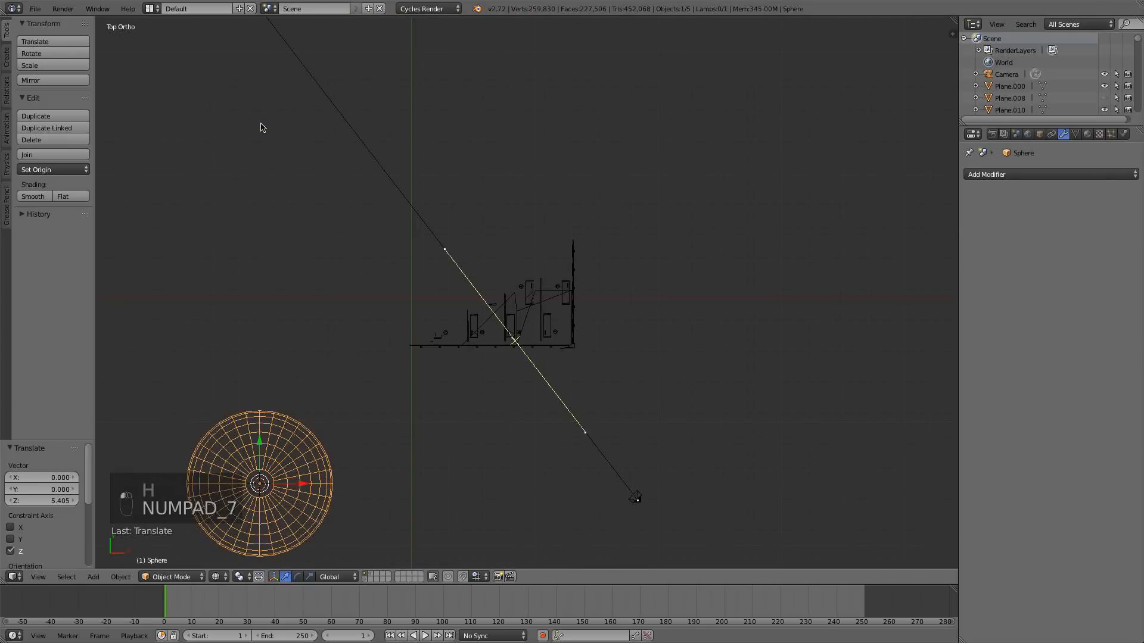
{"action": "key", "text": "KP_1"}
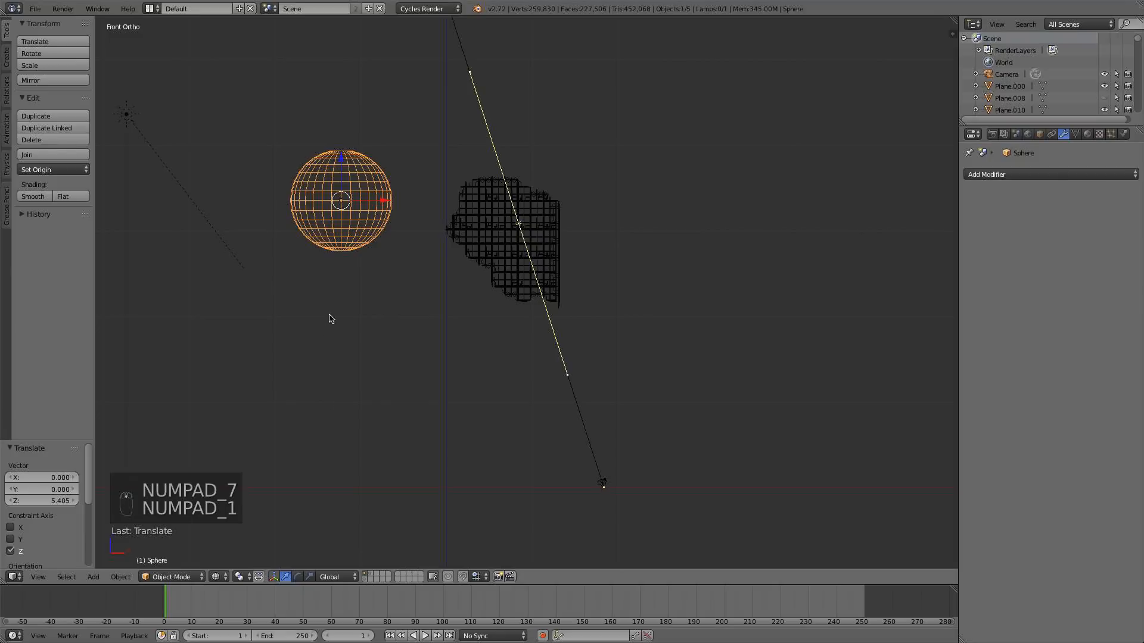
{"action": "key", "text": "s"}
{"action": "left_click", "coordinate": [361, 291]}
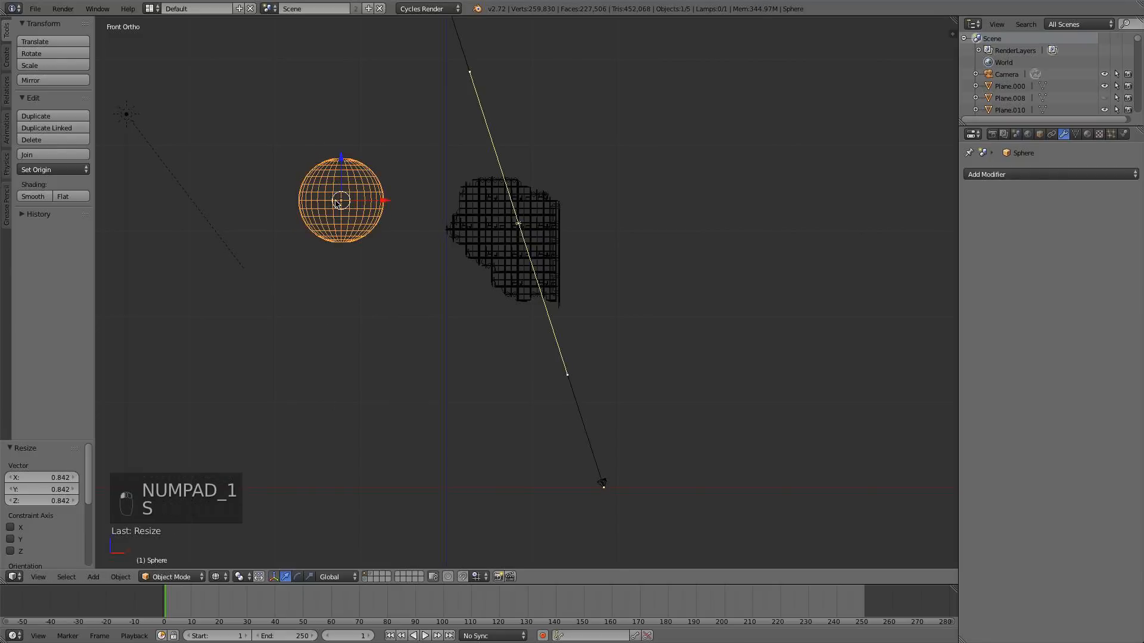
- Move the sphere about -3.9 units on X and 6.5 on Z in front view, and scale it down by about 0.88
{"action": "key", "text": "g"}
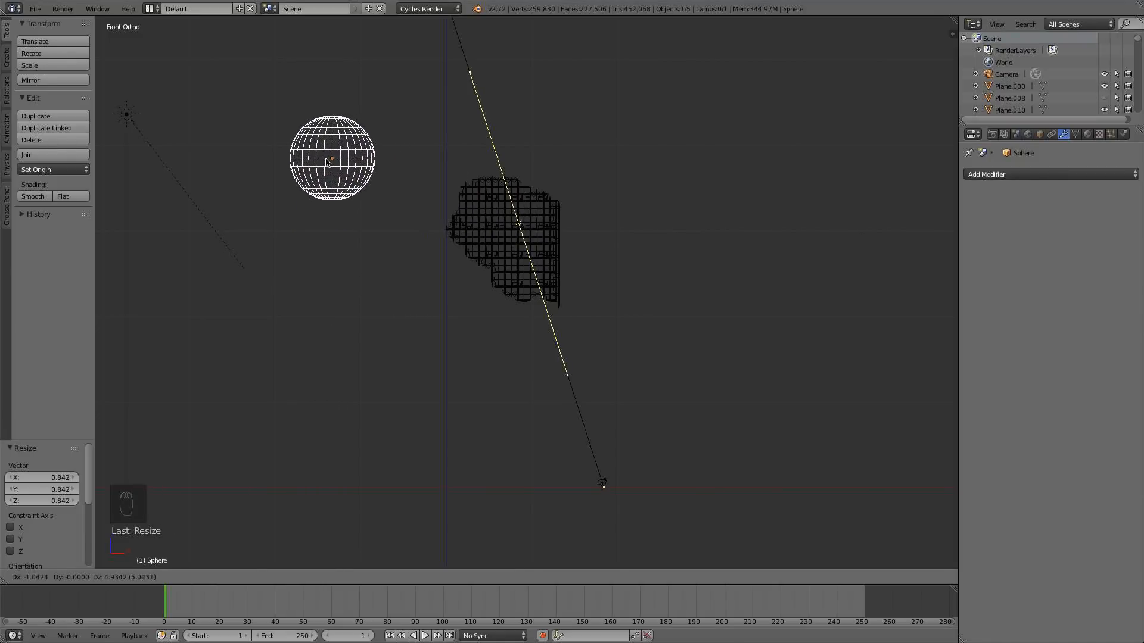
{"action": "left_click", "coordinate": [304, 149]}
{"action": "key", "text": "s"}
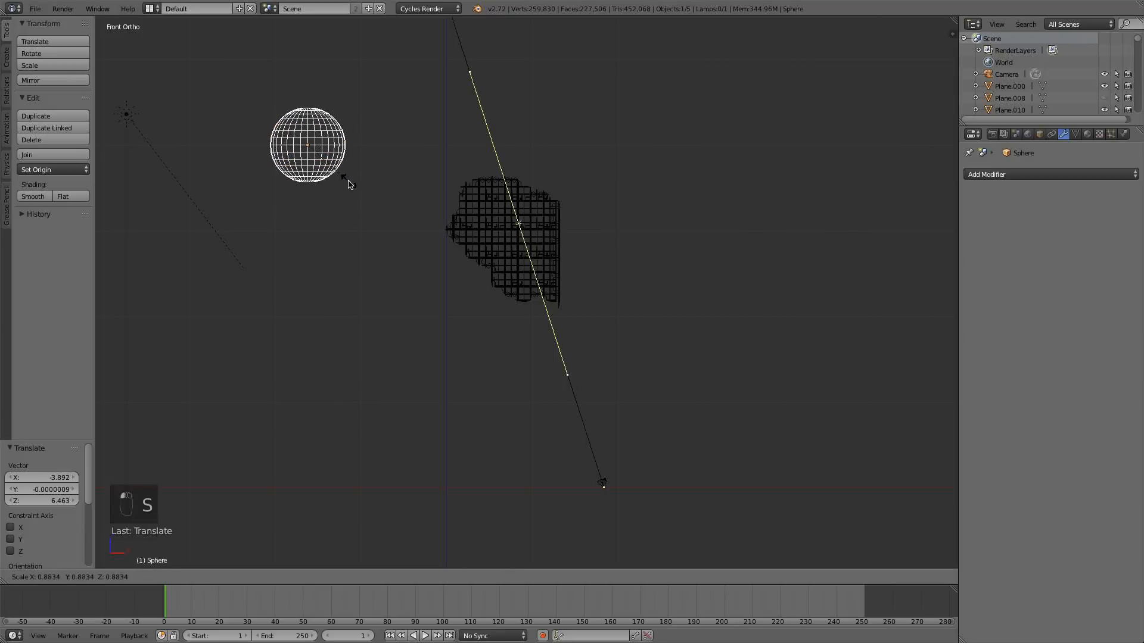
{"action": "left_click", "coordinate": [349, 184]}
{"action": "key", "text": "g"}
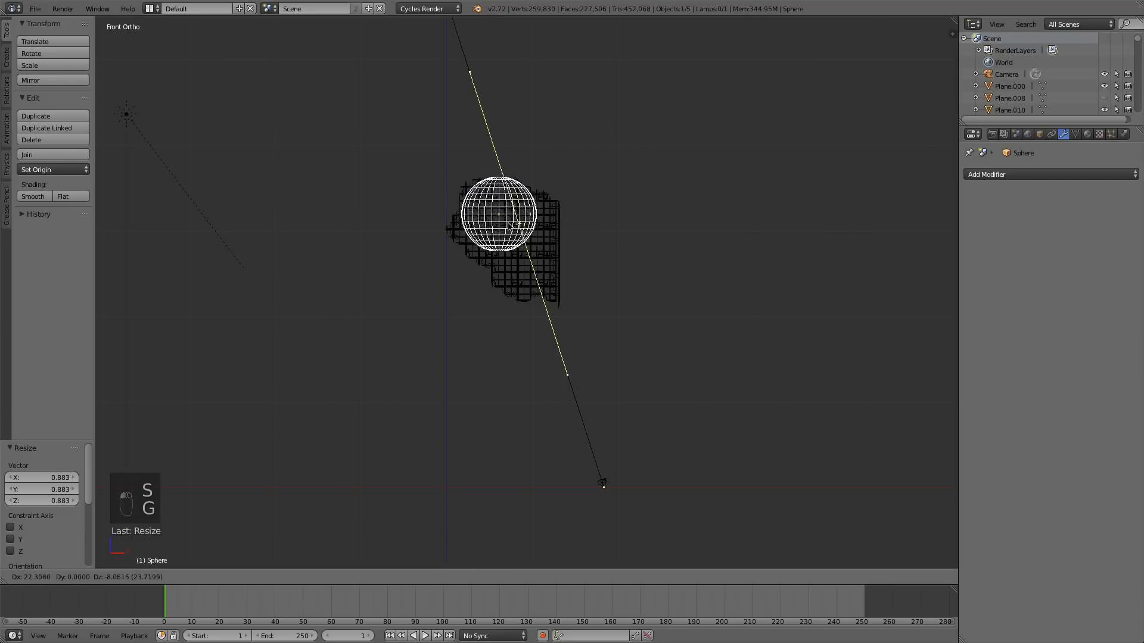
{"action": "right_click", "coordinate": [528, 239]}
- Scale the sphere up by a factor of about 1.08, and by about 1.06 more in top view
{"action": "key", "text": "s"}
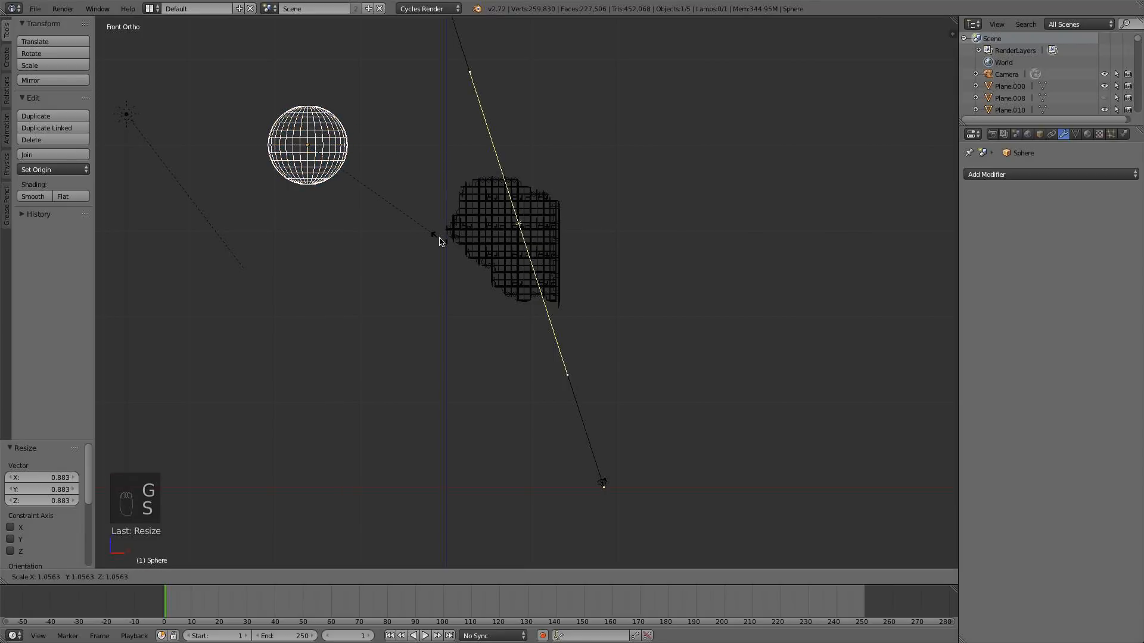
{"action": "left_click", "coordinate": [444, 239]}
{"action": "scroll", "coordinate": [449, 247], "scroll_direction": "down", "scroll_amount": 2}
{"action": "key", "text": "KP_0"}
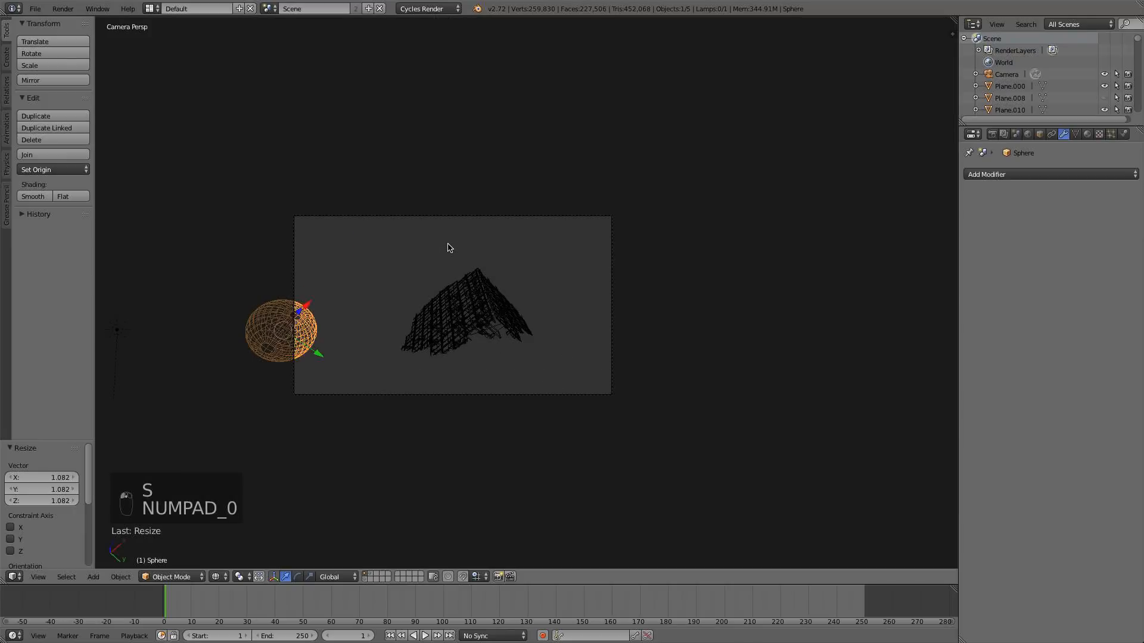
{"action": "key", "text": "KP_7"}
{"action": "key", "text": "s"}
{"action": "left_click", "coordinate": [482, 393]}
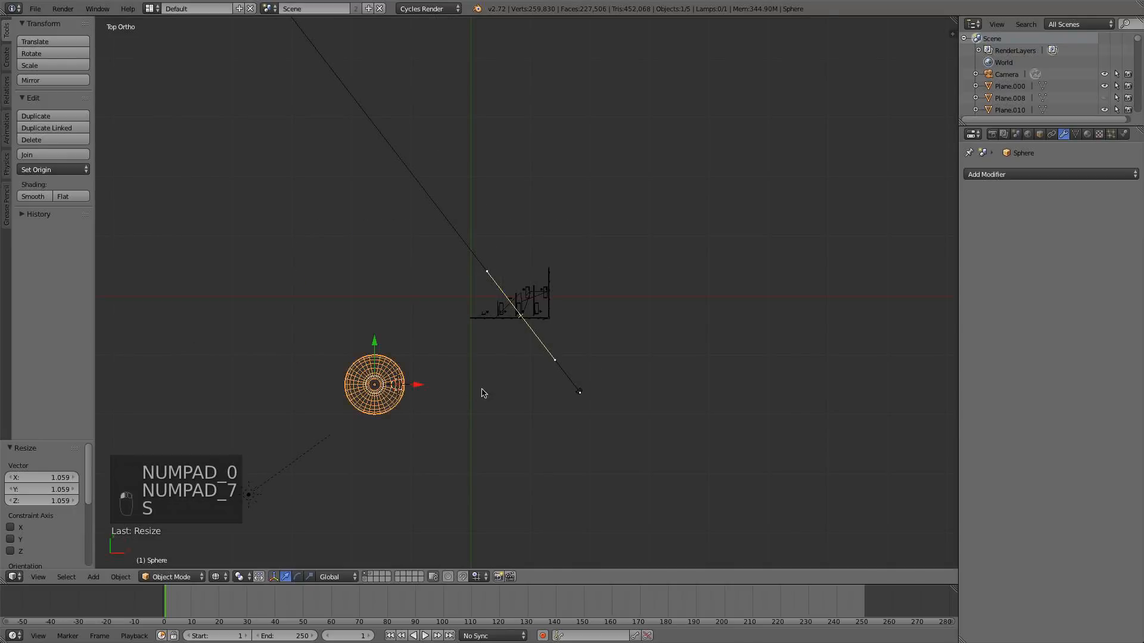
- Enlarge the sphere by about 1.03 in front view and by a further 1.05 in top view
{"action": "key", "text": "KP_1"}
{"action": "scroll", "coordinate": [420, 315], "scroll_direction": "up", "scroll_amount": 3}
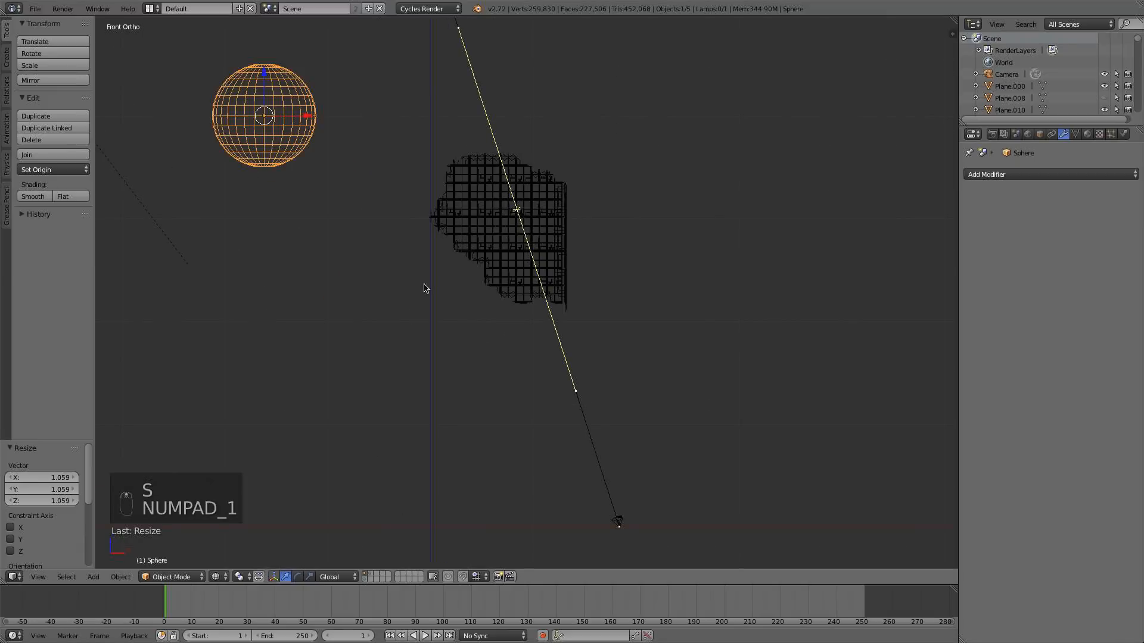
{"action": "key", "text": "s"}
{"action": "left_click", "coordinate": [442, 253]}
{"action": "scroll", "coordinate": [432, 194], "scroll_direction": "down", "scroll_amount": 1}
{"action": "scroll", "coordinate": [432, 194], "scroll_direction": "down", "scroll_amount": 2}
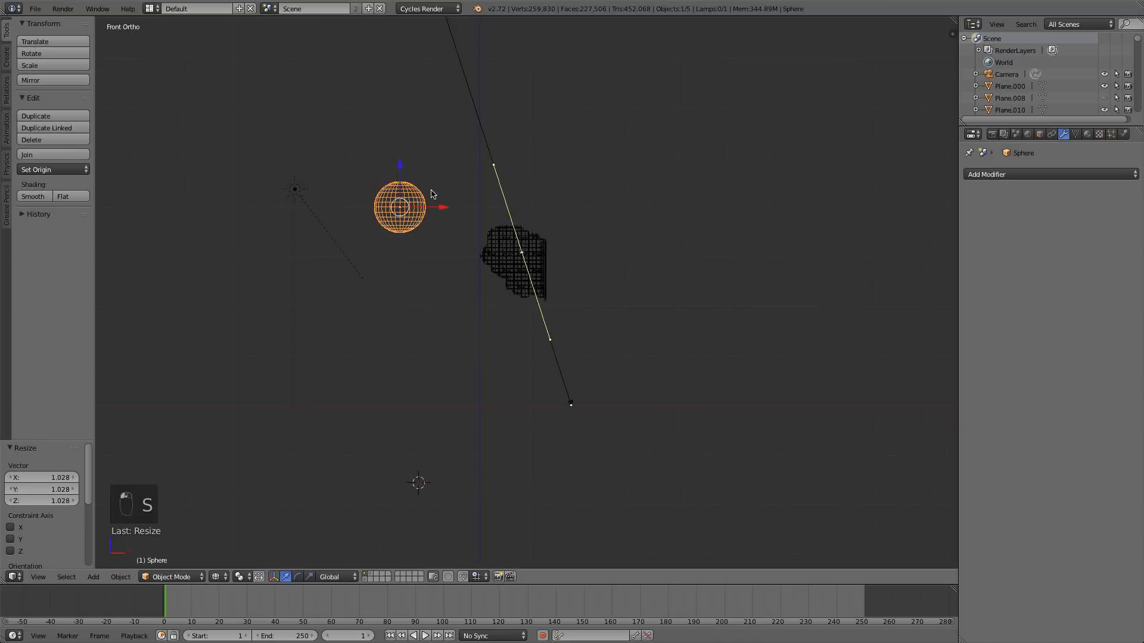
{"action": "key", "text": "KP_0"}
{"action": "key", "text": "KP_7"}
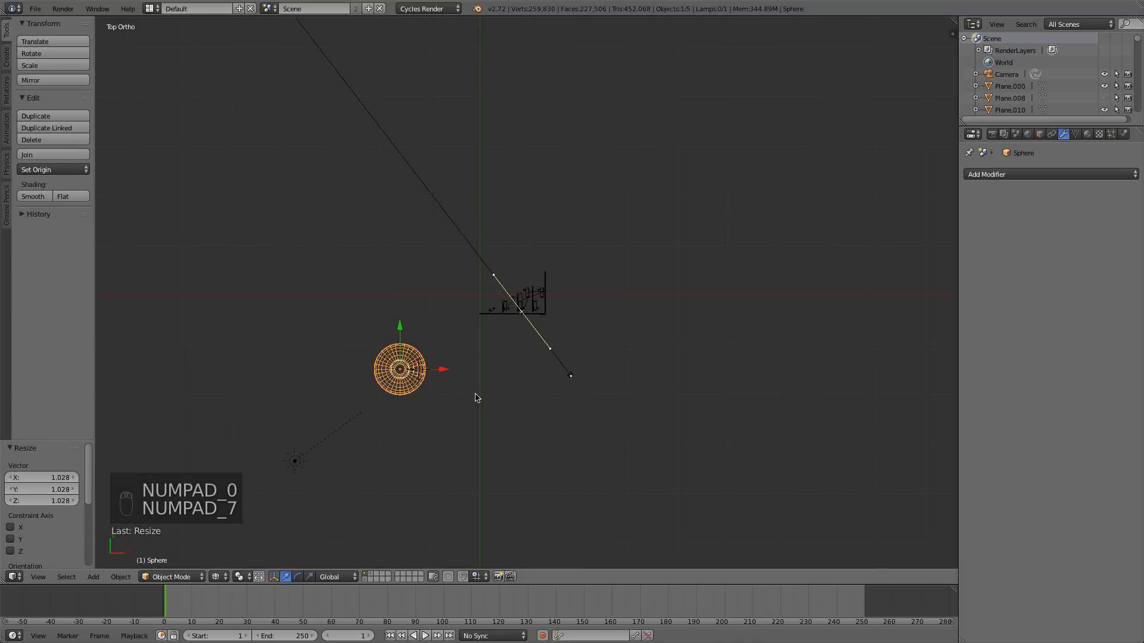
{"action": "key", "text": "s"}
{"action": "left_click", "coordinate": [487, 354]}
- Set the end frame of the animation to 90
{"action": "middle_click_drag", "start_coordinate": [487, 354], "coordinate": [468, 294]}
{"action": "scroll", "coordinate": [467, 294], "scroll_direction": "up", "scroll_amount": 5}
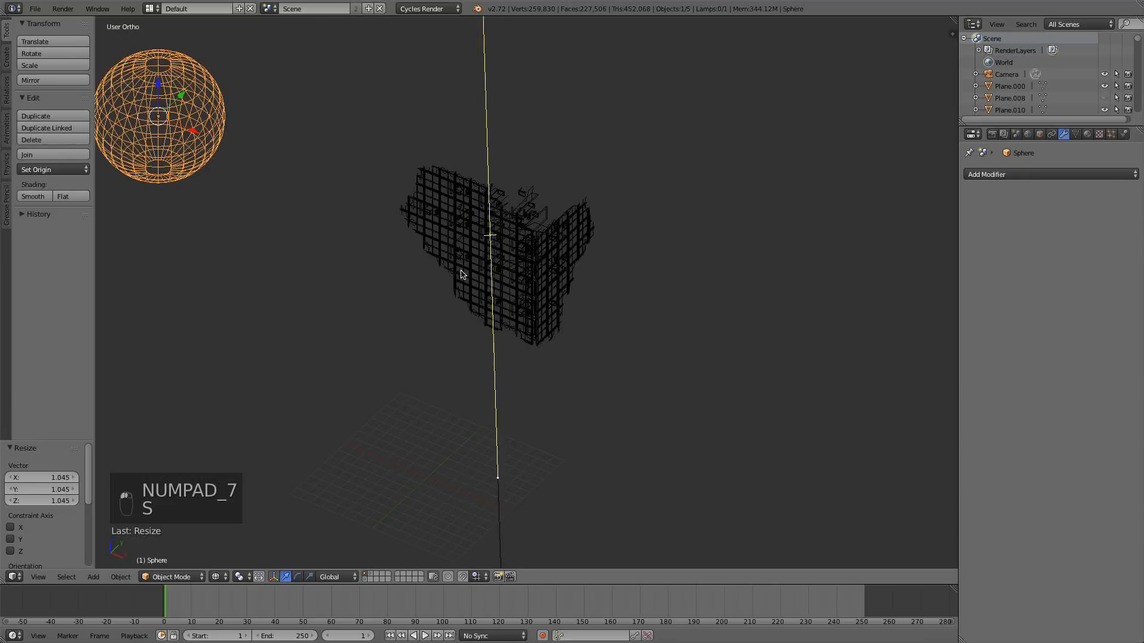
{"action": "key", "text": "KP_1"}
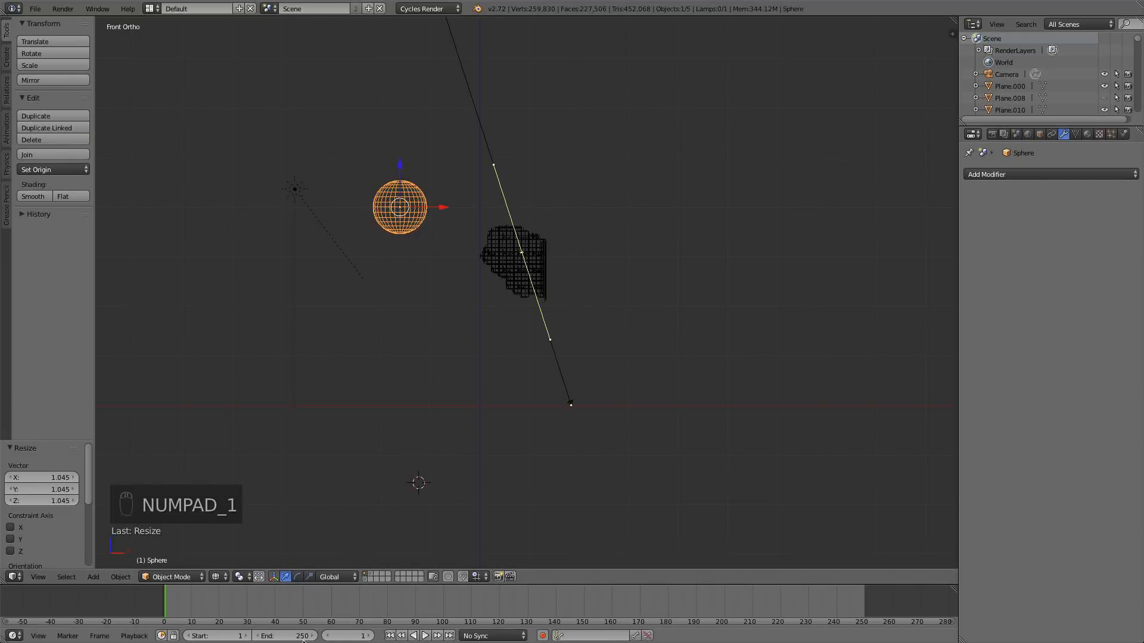
{"action": "type", "text": "90"}
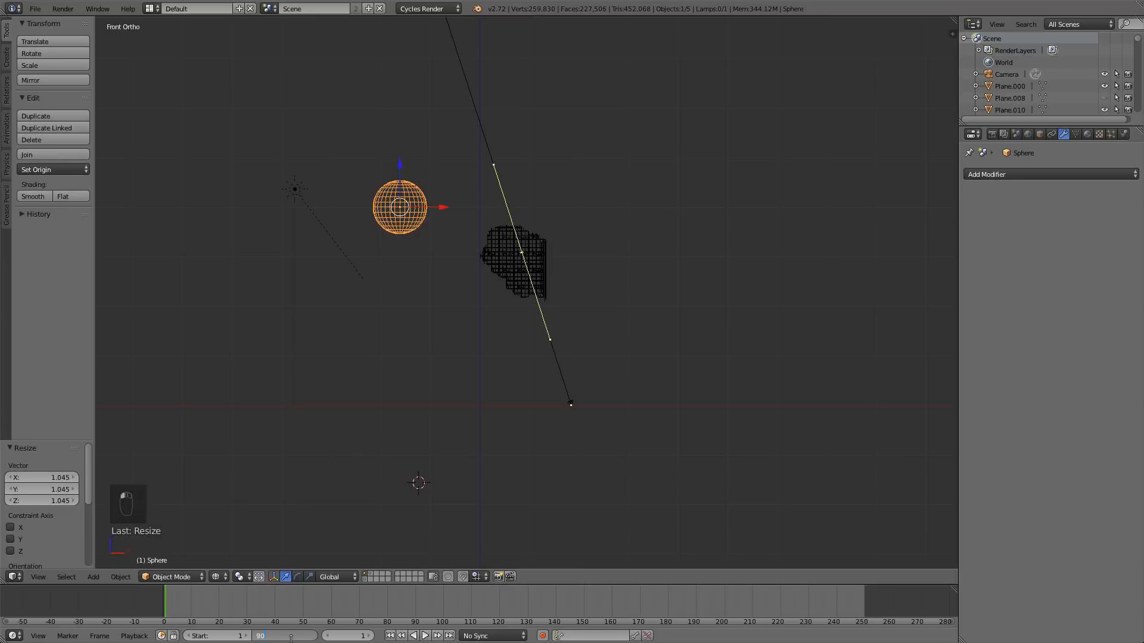
{"action": "key", "text": "Return"}
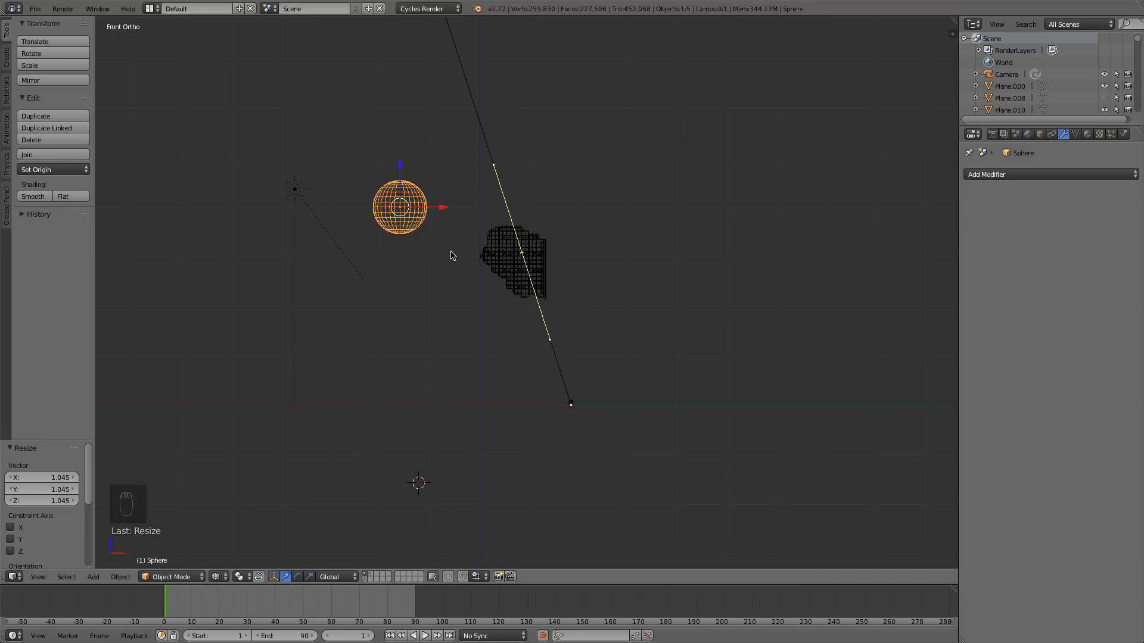
- Move the sphere about -8 units on X, -1.3 on Y and 3.7 on Z, and insert a LocRot keyframe at frame 1
{"action": "key", "text": "KP_0"}
{"action": "key", "text": "KP_7"}
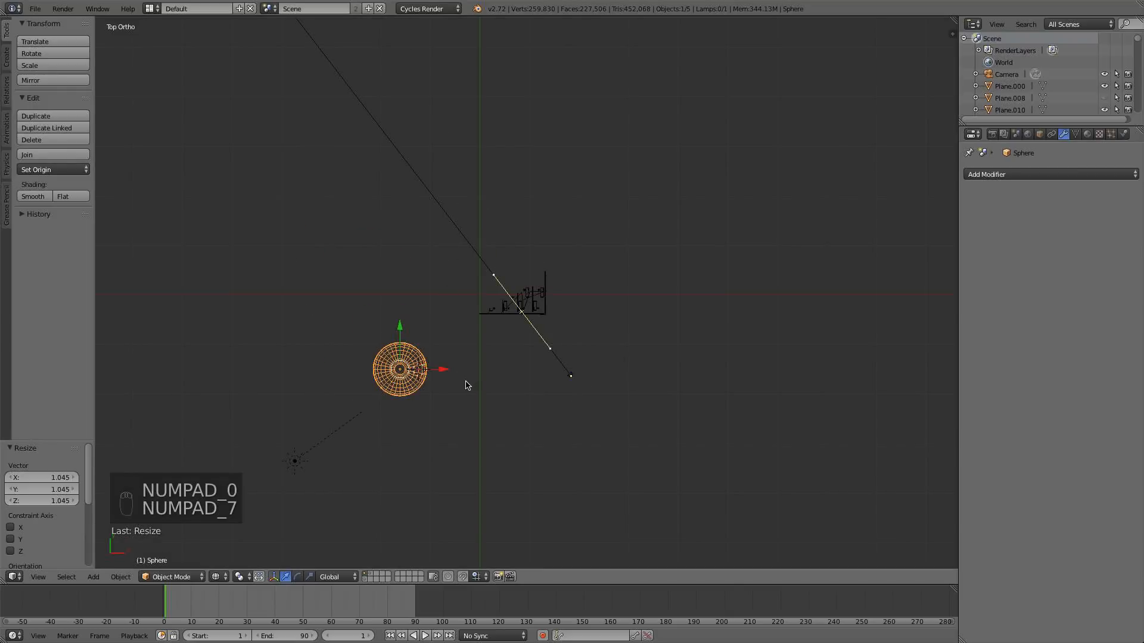
{"action": "key", "text": "g"}
{"action": "left_click", "coordinate": [435, 390]}
{"action": "key", "text": "KP_1"}
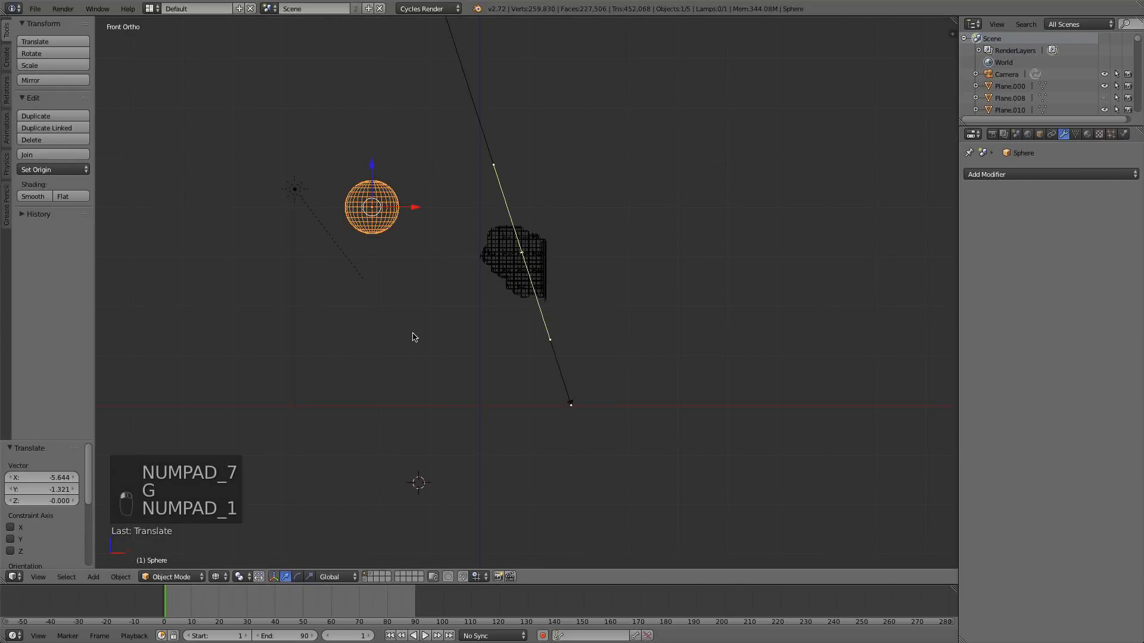
{"action": "key", "text": "g"}
{"action": "left_click", "coordinate": [401, 317]}
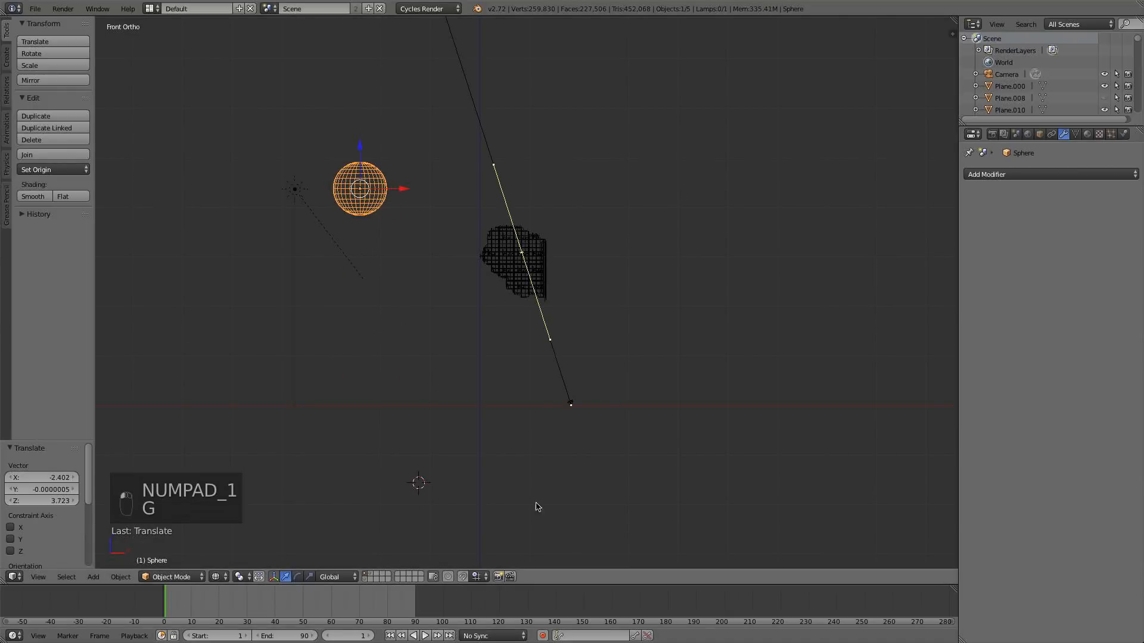
{"action": "key", "text": "i"}
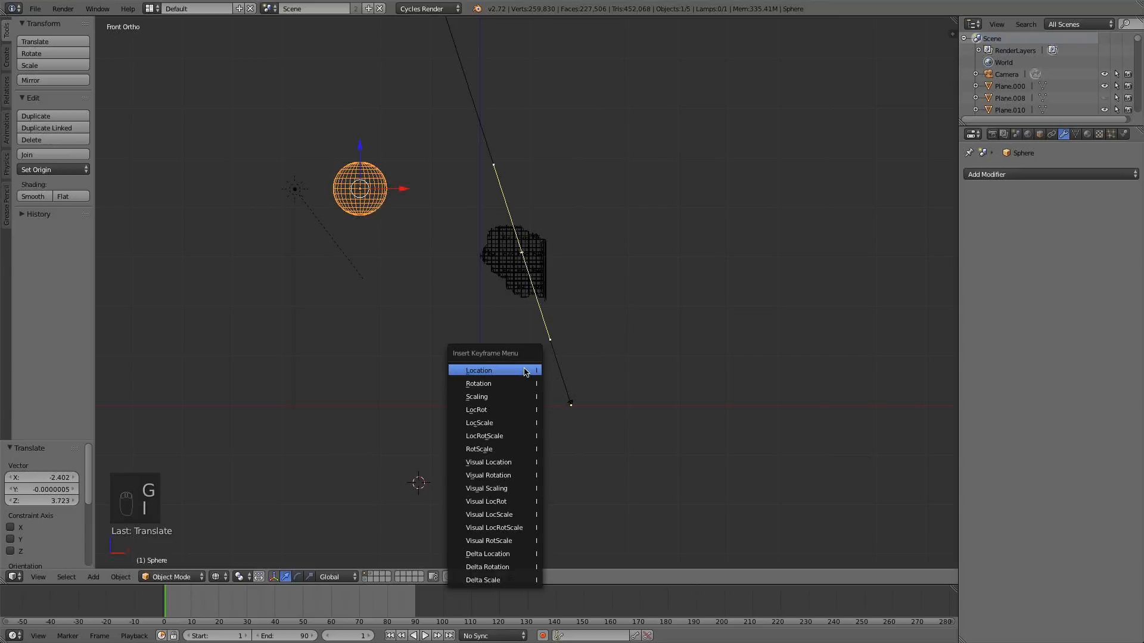
{"action": "left_click", "coordinate": [521, 408]}
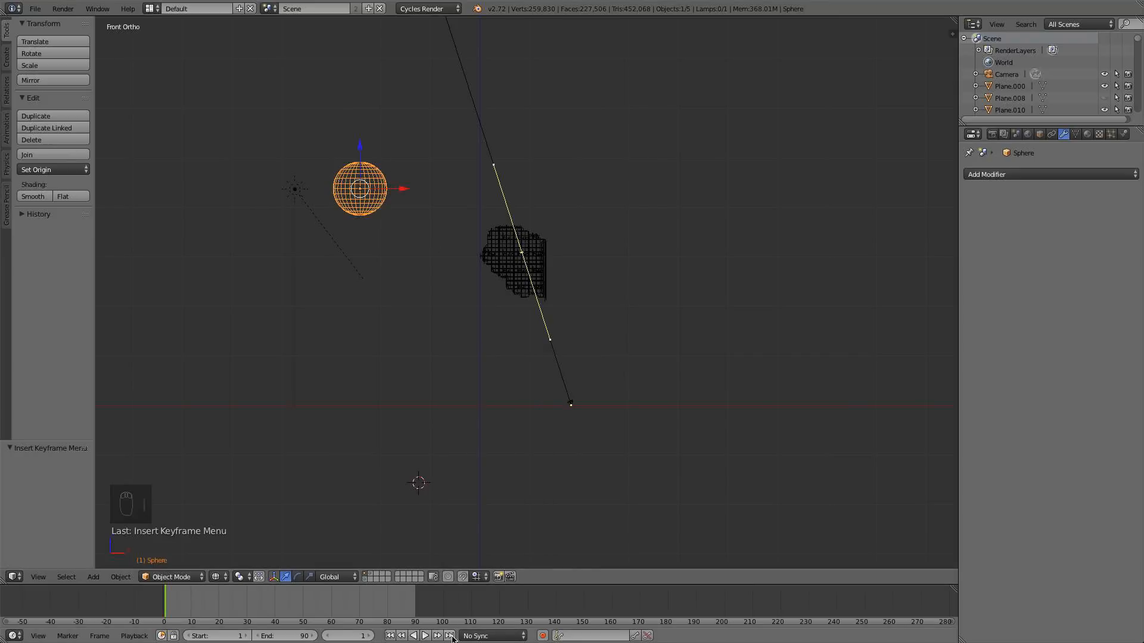
- At frame 90, move the sphere about 62.4 units on X, -25.6 on Z and past the tower along positive Y, and insert a LocRot keyframe
{"action": "key", "text": "g"}
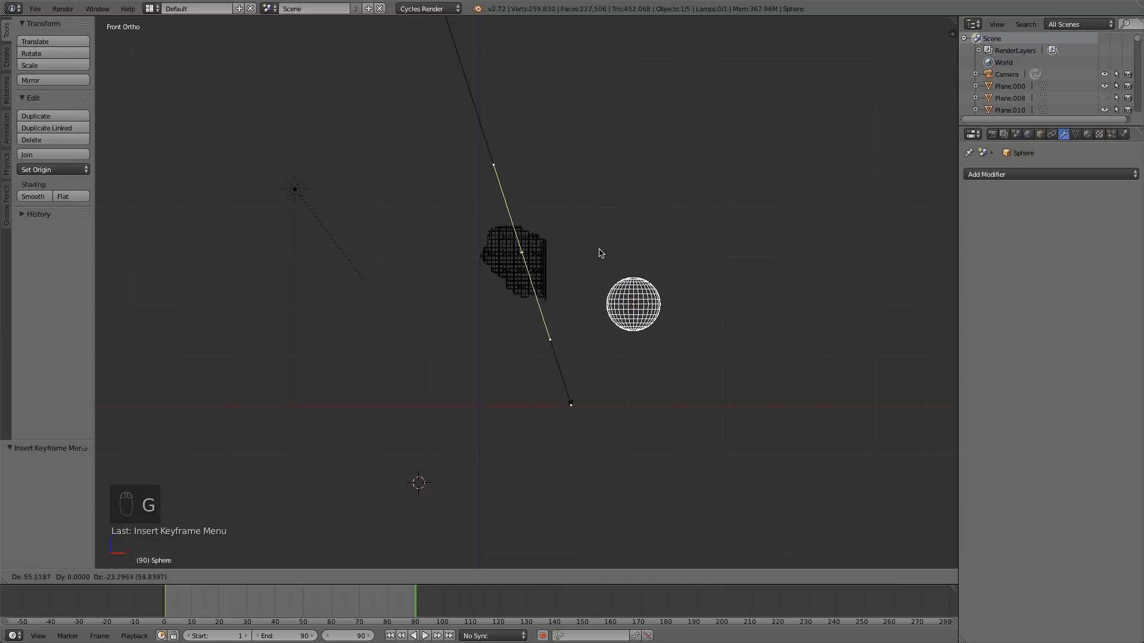
{"action": "left_click", "coordinate": [635, 264]}
{"action": "key", "text": "KP_7"}
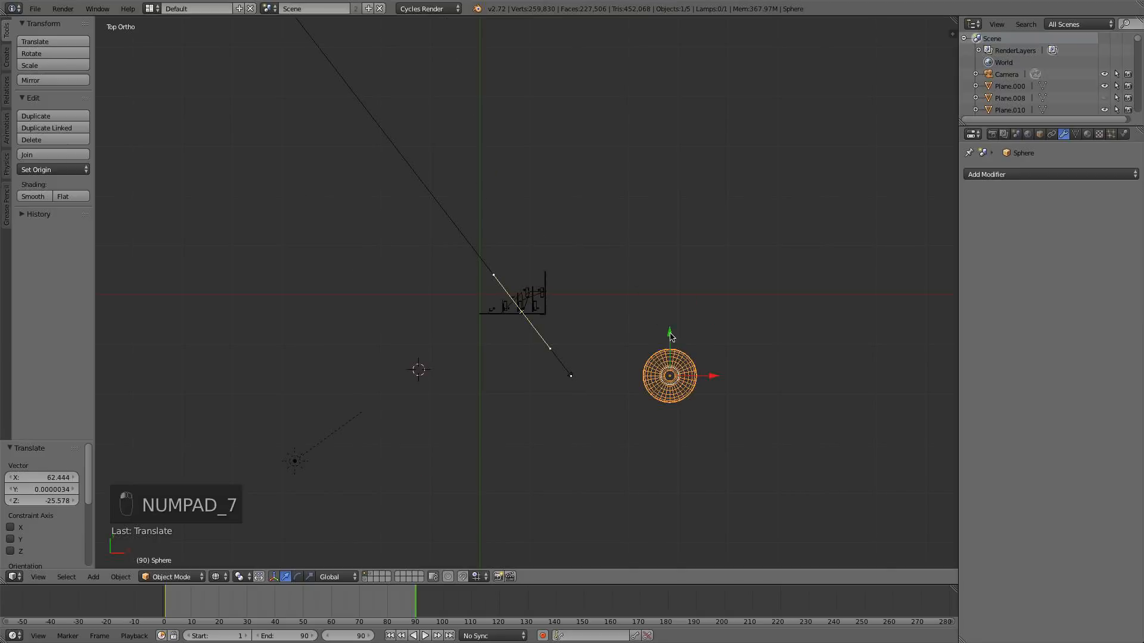
{"action": "left_click_drag", "start_coordinate": [670, 337], "coordinate": [660, 212]}
{"action": "key", "text": "i"}
{"action": "left_click", "coordinate": [660, 211]}
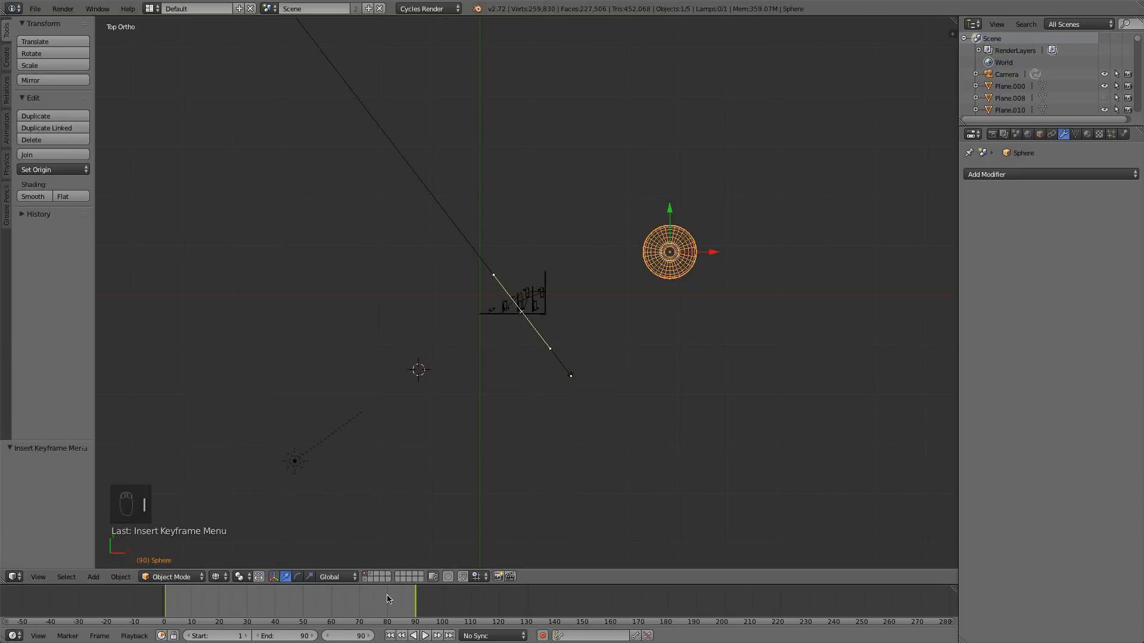
- At frame 1, shift the sphere about -2.3 units along Y and insert a LocRot keyframe
{"action": "left_click_drag", "start_coordinate": [367, 603], "coordinate": [166, 620]}
{"action": "left_click_drag", "start_coordinate": [364, 334], "coordinate": [358, 350]}
{"action": "key", "text": "i"}
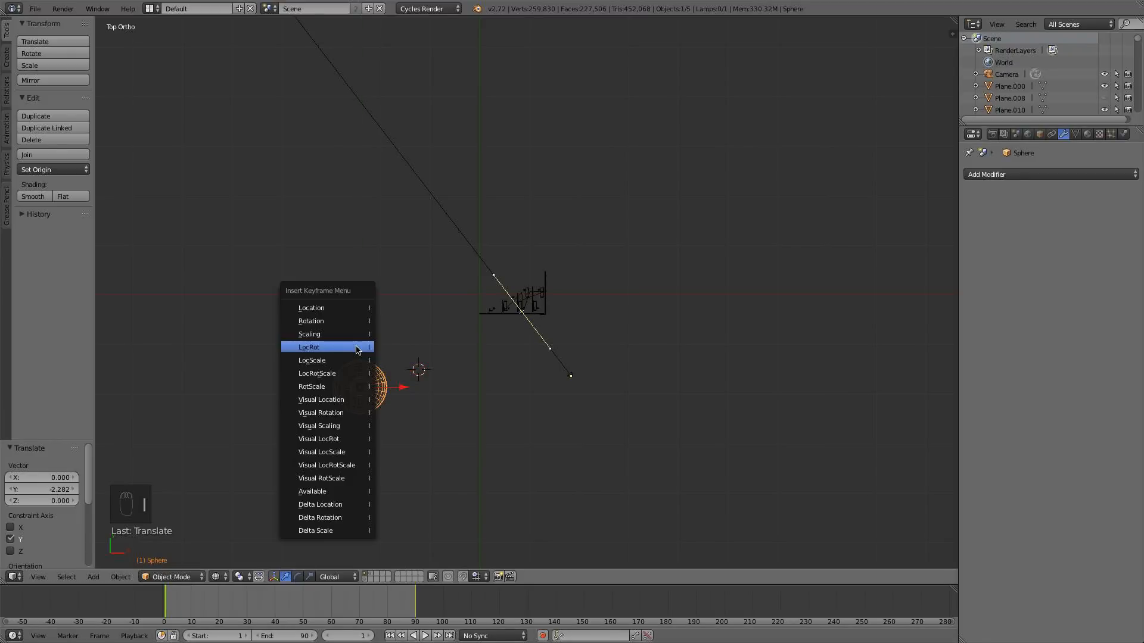
{"action": "left_click", "coordinate": [351, 350]}
- Check the sphere's path near frame 37, shift its frame 1 position about -1.3 units along Y and insert a LocRot keyframe
{"action": "left_click", "coordinate": [253, 595]}
{"action": "left_click_drag", "start_coordinate": [261, 596], "coordinate": [266, 620]}
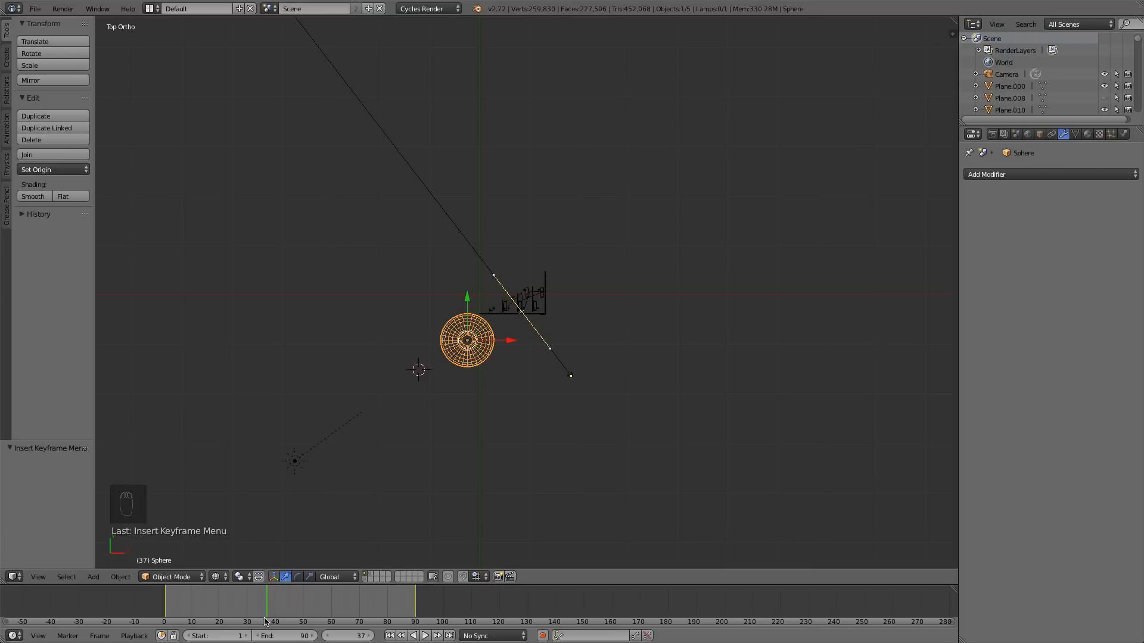
{"action": "left_click", "coordinate": [390, 635]}
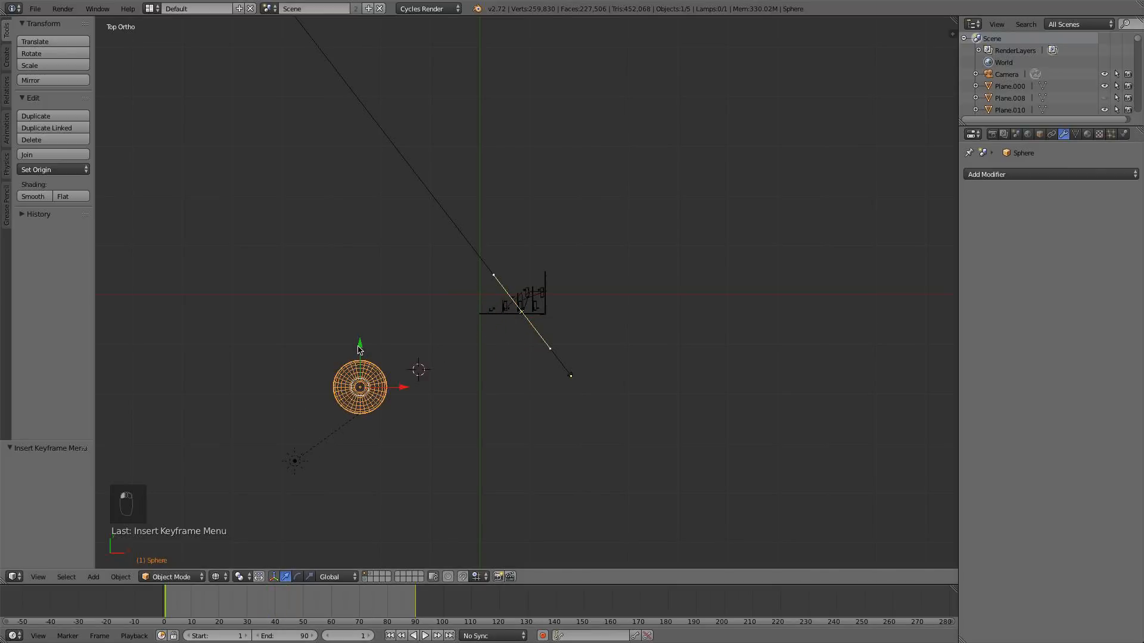
{"action": "left_click_drag", "start_coordinate": [359, 348], "coordinate": [360, 356]}
{"action": "key", "text": "i"}
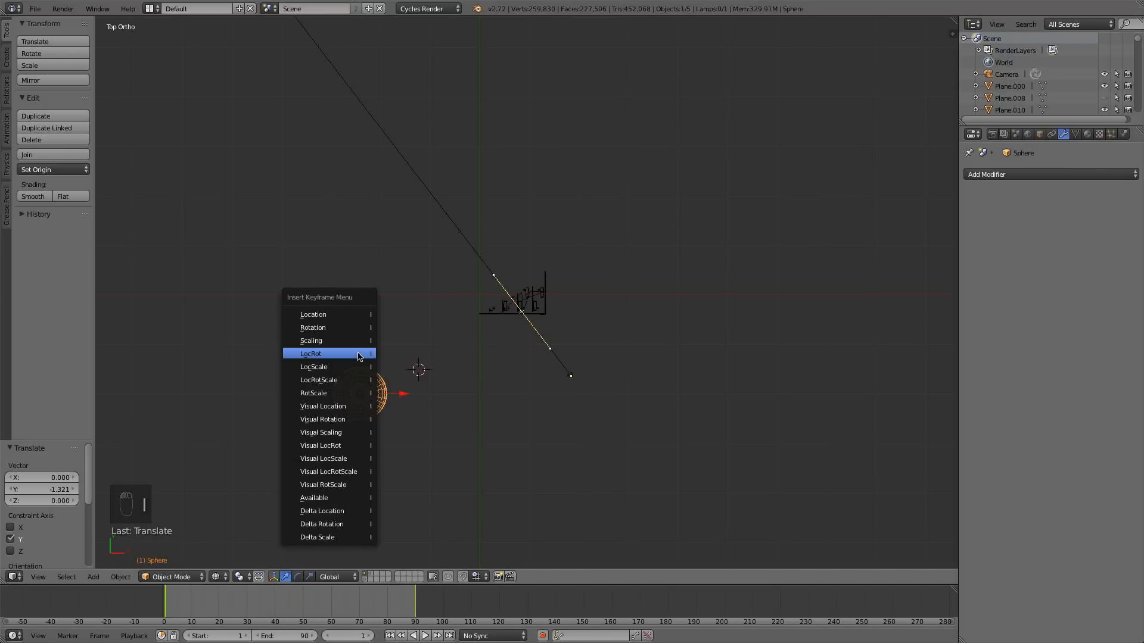
{"action": "left_click", "coordinate": [360, 354]}
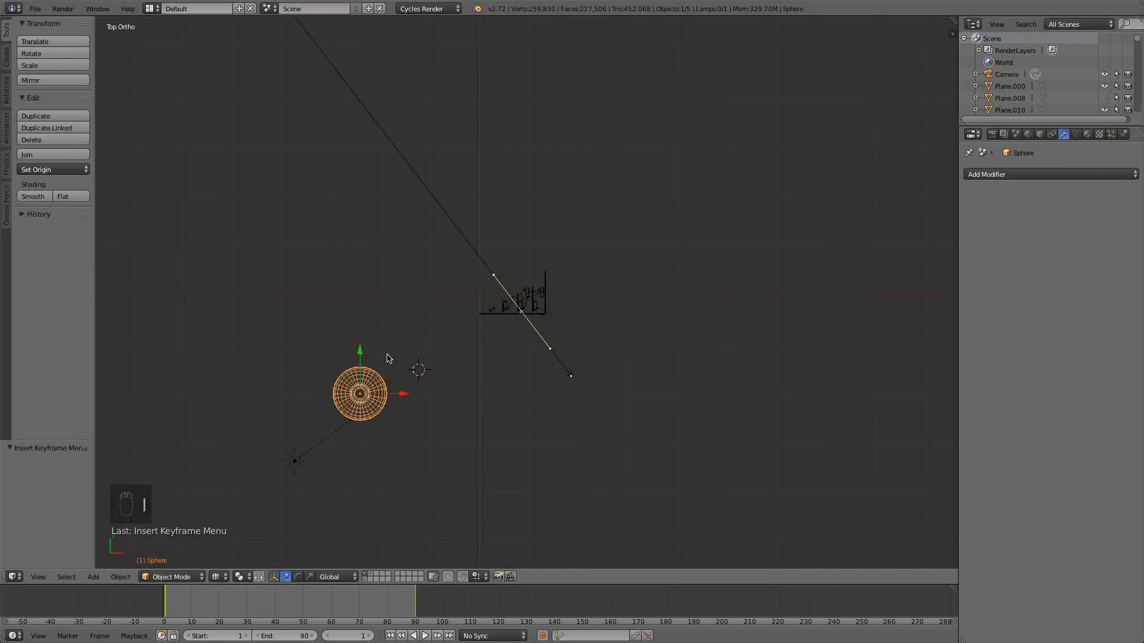
- Trackball-rotate the sphere by about 118.6° and -91.1° at frame 1 and insert a LocRot keyframe
{"action": "key", "text": "r"}
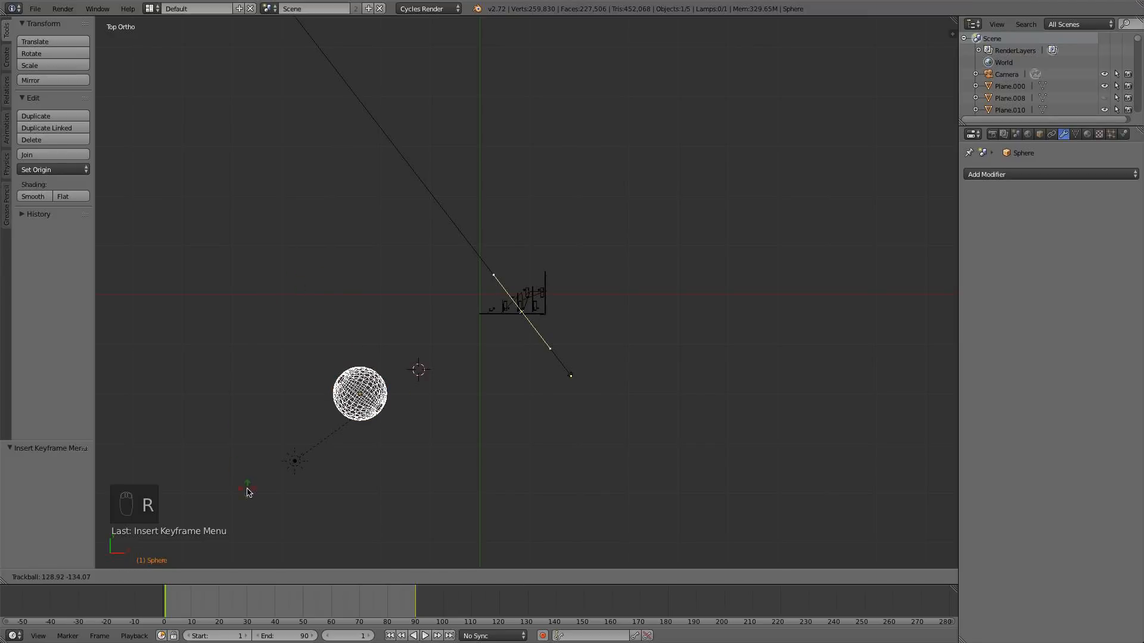
{"action": "left_click", "coordinate": [292, 481]}
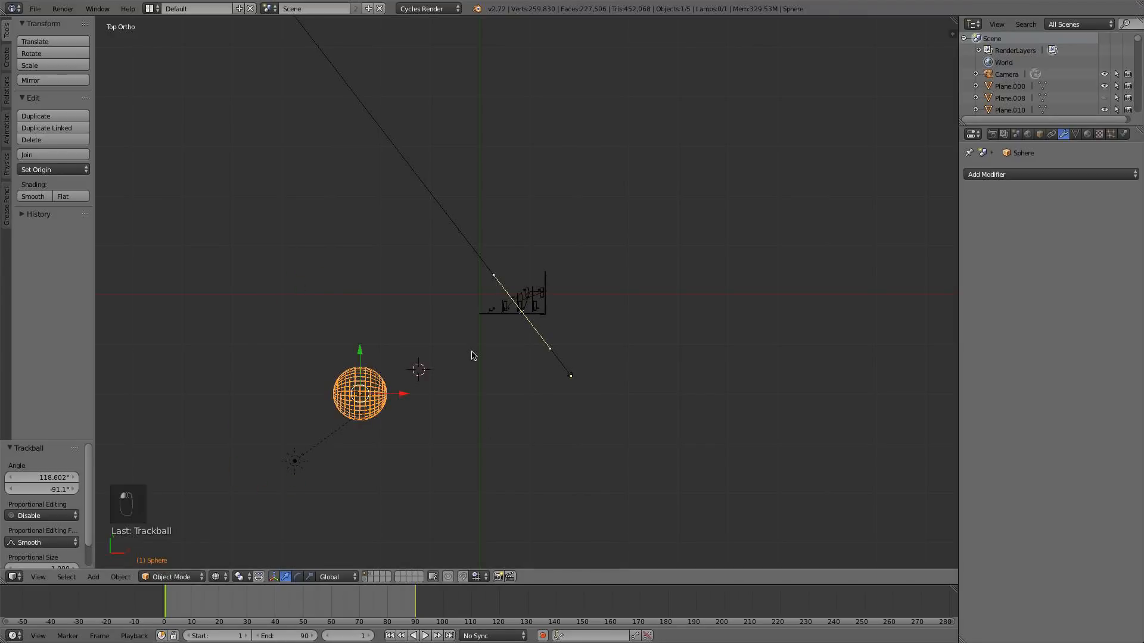
{"action": "key", "text": "i"}
{"action": "left_click", "coordinate": [441, 327]}
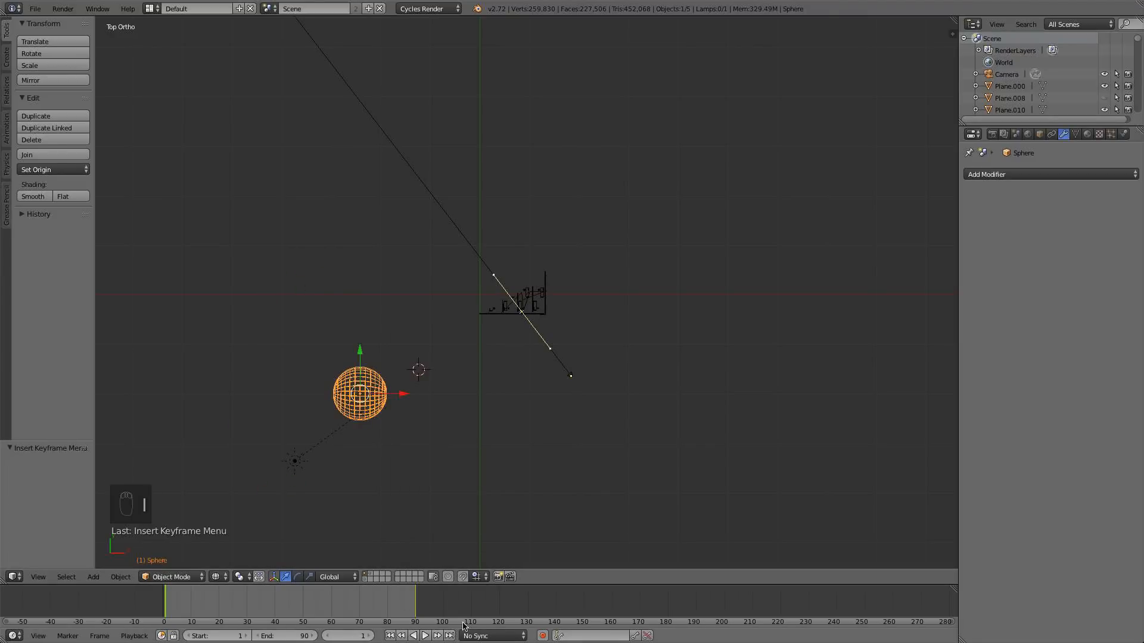
- Trackball-rotate the sphere freely at frame 90, insert a LocRot keyframe and scrub through the animation to check the motion
{"action": "left_click", "coordinate": [450, 636]}
{"action": "key", "text": "r"}
{"action": "key", "text": "r"}
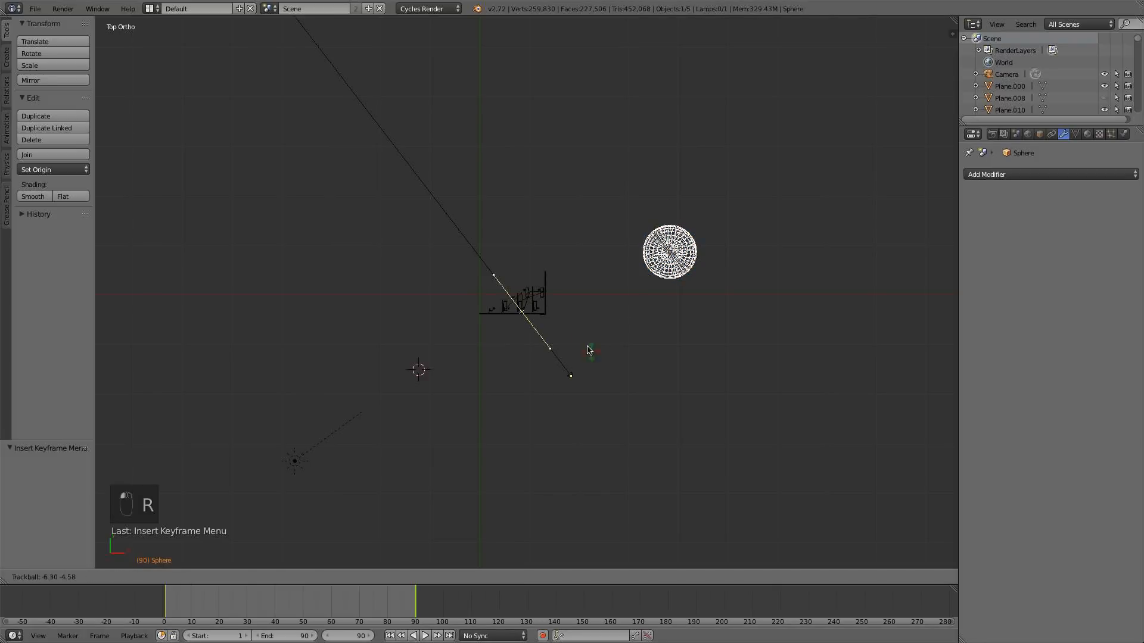
{"action": "left_click", "coordinate": [554, 156]}
{"action": "key", "text": "i"}
{"action": "left_click", "coordinate": [554, 155]}
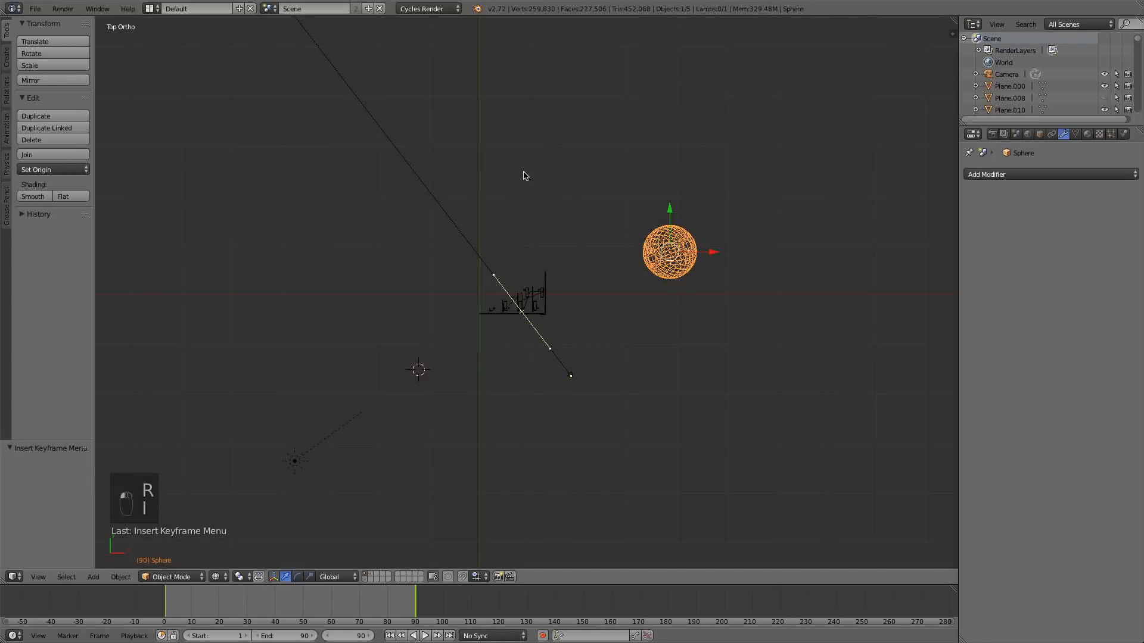
{"action": "left_click_drag", "start_coordinate": [239, 607], "coordinate": [415, 609]}
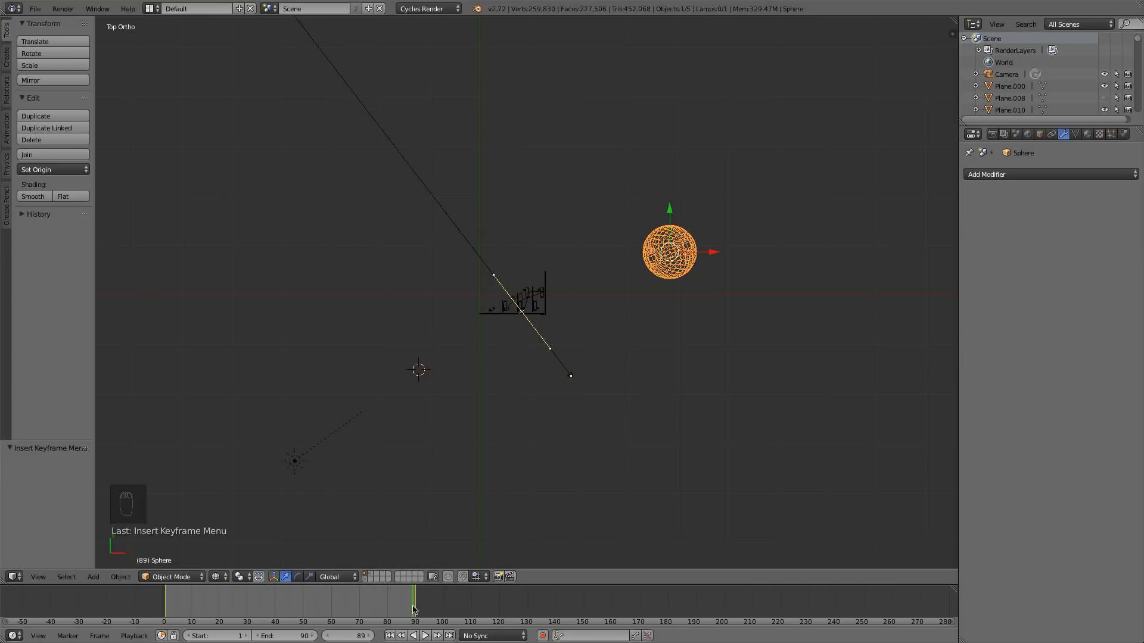
- Split the 3D view vertically and show the sphere's animation curves in a Graph Editor in the new narrow area
{"action": "left_click_drag", "start_coordinate": [3, 578], "coordinate": [329, 578]}
{"action": "left_click", "coordinate": [14, 577]}
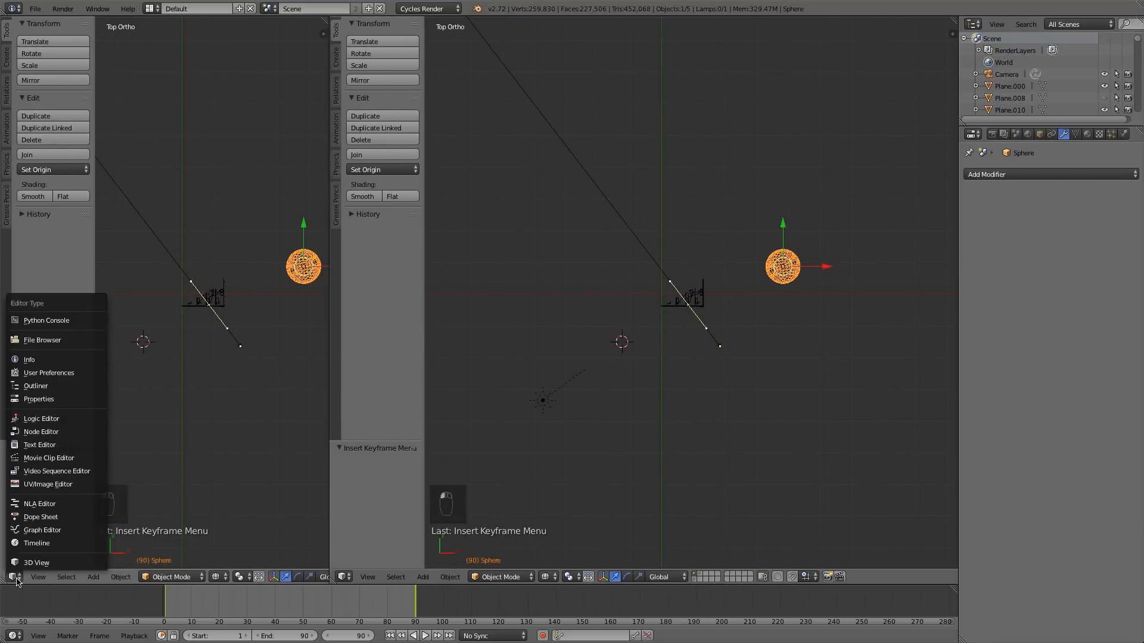
{"action": "left_click", "coordinate": [46, 530]}
{"action": "scroll", "coordinate": [255, 300], "scroll_direction": "down", "scroll_amount": 15}
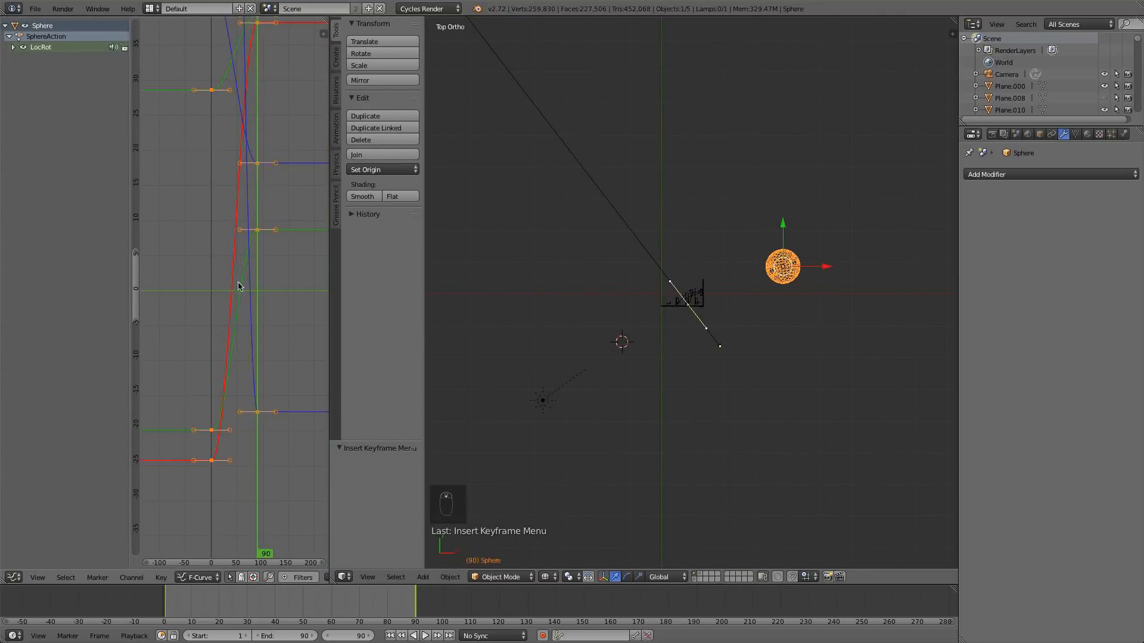
{"action": "scroll", "coordinate": [239, 286], "scroll_direction": "down", "scroll_amount": 2}
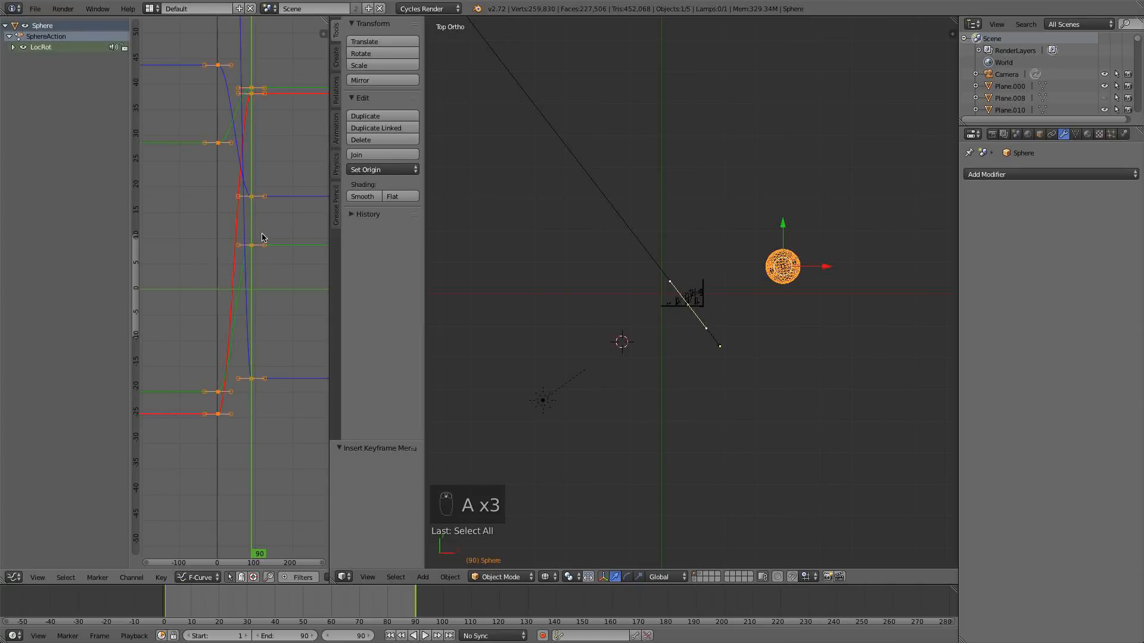
- Set the handles of all the sphere's keyframes to Vector for straight animation curves, and close the Graph Editor area
{"action": "key", "text": "v"}
{"action": "left_click", "coordinate": [255, 245]}
{"action": "key", "text": "a"}
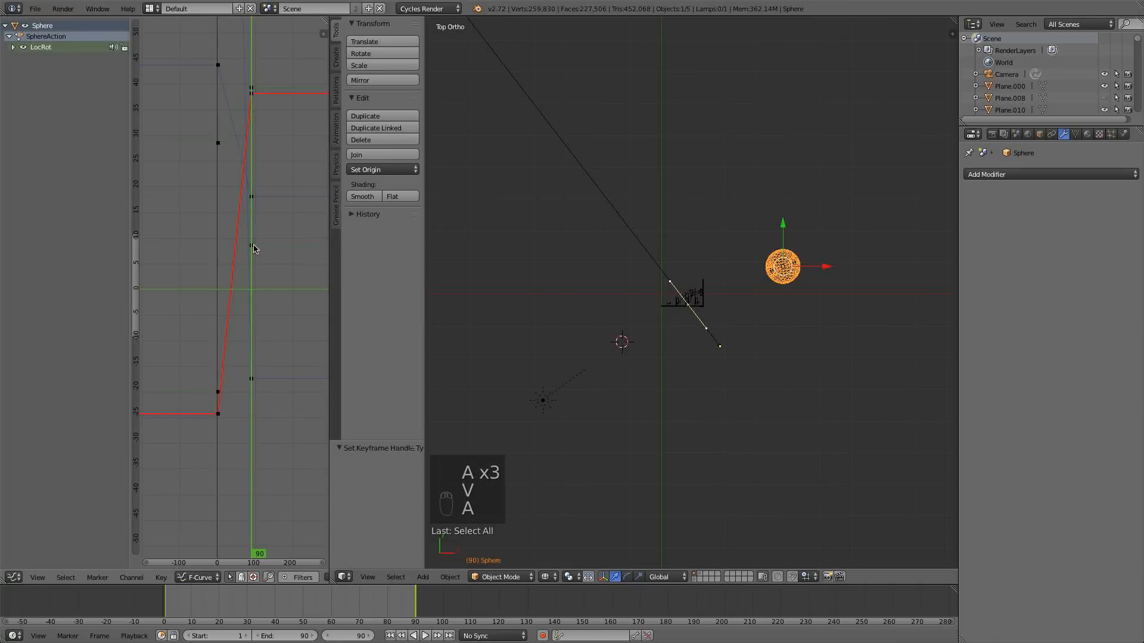
{"action": "scroll", "coordinate": [254, 249], "scroll_direction": "down", "scroll_amount": 2}
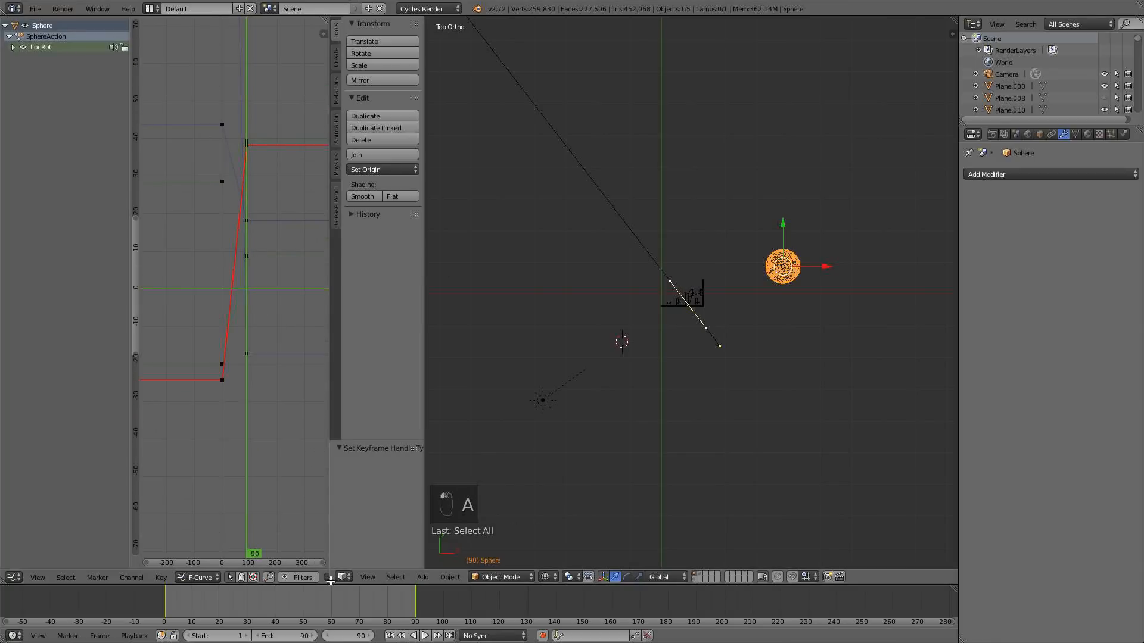
{"action": "left_click_drag", "start_coordinate": [330, 581], "coordinate": [275, 609]}
- Step backward through the animation from frame 40 in camera view to examine the sphere's approach to the tower patch
{"action": "key", "text": "KP_0"}
{"action": "key", "text": "KP_0"}
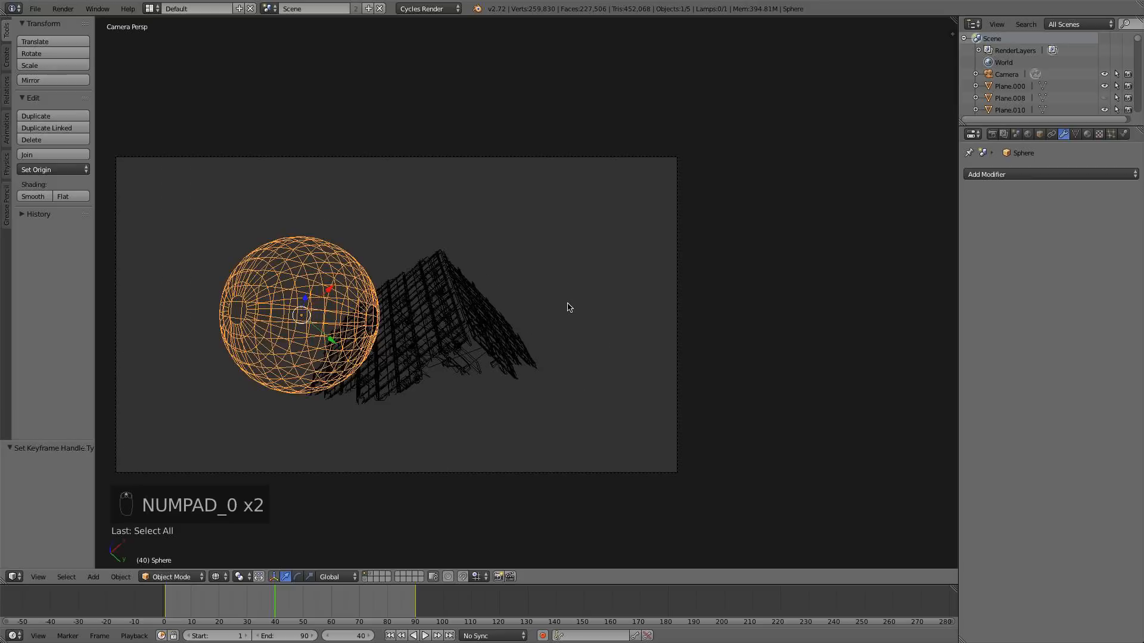
{"action": "key", "text": "Left"}
{"action": "key", "text": "Left"}
{"action": "key", "text": "Left"}
{"action": "key", "text": "Left"}
{"action": "key", "text": "Left"}
{"action": "key", "text": "Left"}
{"action": "key", "text": "Left"}
{"action": "key", "text": "Left"}
{"action": "key", "text": "Left"}
{"action": "key", "text": "Left"}
{"action": "key", "text": "Left"}
{"action": "key", "text": "Left"}
{"action": "key", "text": "Left"}
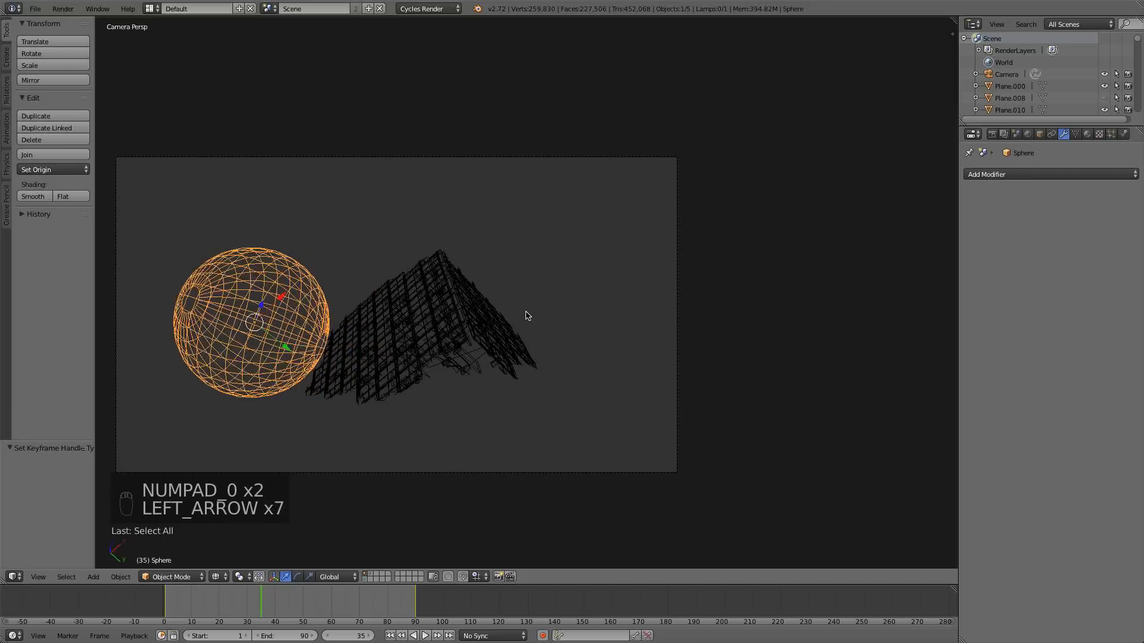
{"action": "key", "text": "Left"}
{"action": "key", "text": "Left"}
{"action": "key", "text": "Left"}
{"action": "key", "text": "Left"}
{"action": "key", "text": "Left"}
{"action": "key", "text": "Left"}
- Examine from above and at an angle how the sphere meets the tower patch between about frames 23 and 37
{"action": "key", "text": "KP_7"}
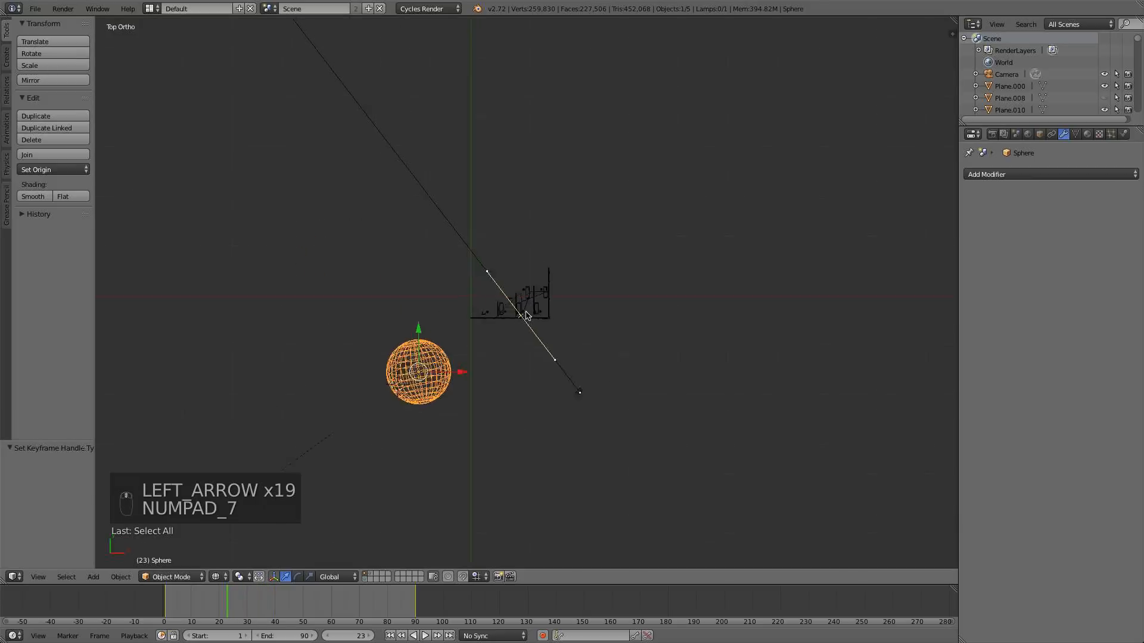
{"action": "key", "text": "Right"}
{"action": "key", "text": "Right"}
{"action": "key", "text": "Right"}
{"action": "mouse_move", "coordinate": [254, 596]}
{"action": "left_mouse_down"}
{"action": "mouse_move", "coordinate": [324, 605]}
{"action": "mouse_move", "coordinate": [258, 611]}
{"action": "left_mouse_up"}
{"action": "middle_click_drag", "start_coordinate": [387, 471], "coordinate": [399, 379]}
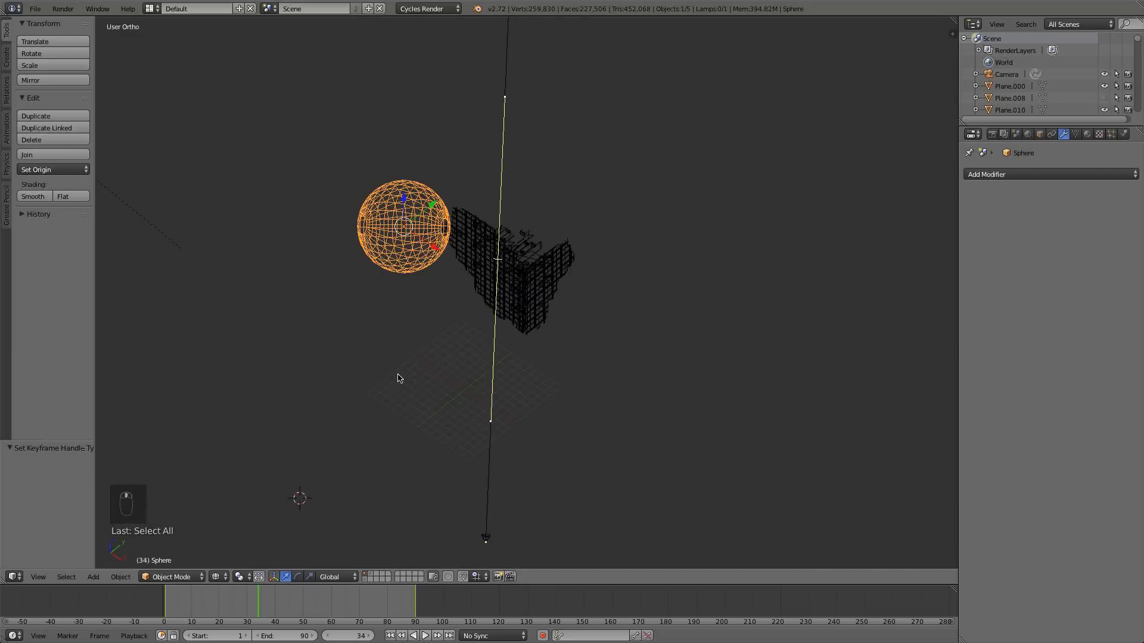
{"action": "right_click", "coordinate": [560, 283]}
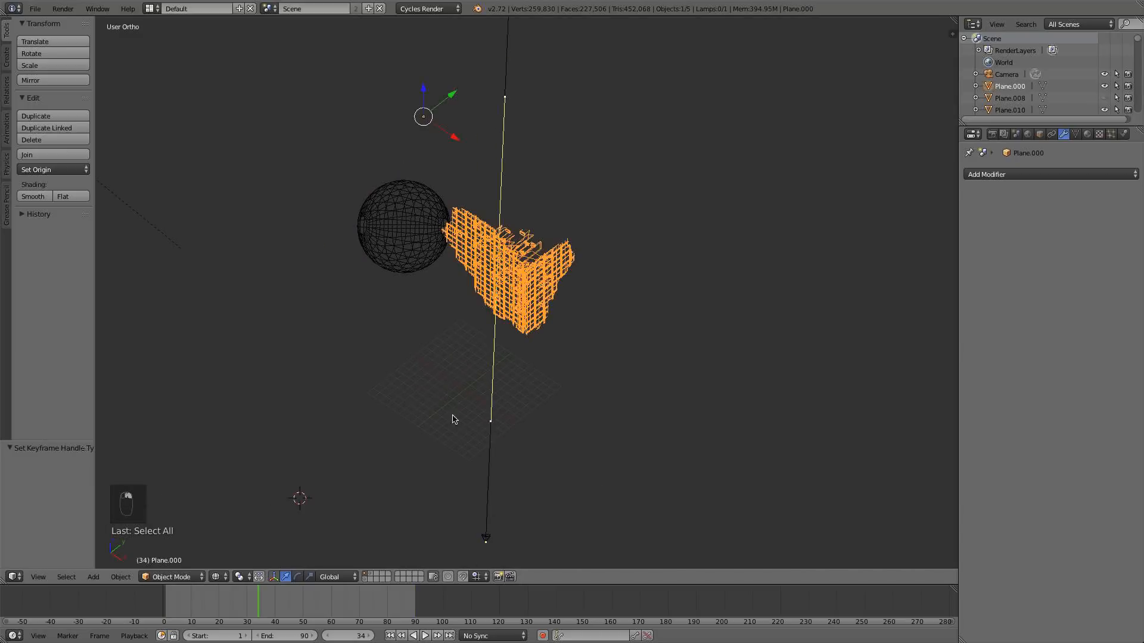
{"action": "right_click", "coordinate": [388, 234]}
{"action": "middle_click_drag", "start_coordinate": [388, 234], "coordinate": [394, 346]}
{"action": "left_click_drag", "start_coordinate": [357, 595], "coordinate": [266, 614]}
{"action": "middle_click_drag", "start_coordinate": [418, 404], "coordinate": [419, 434]}
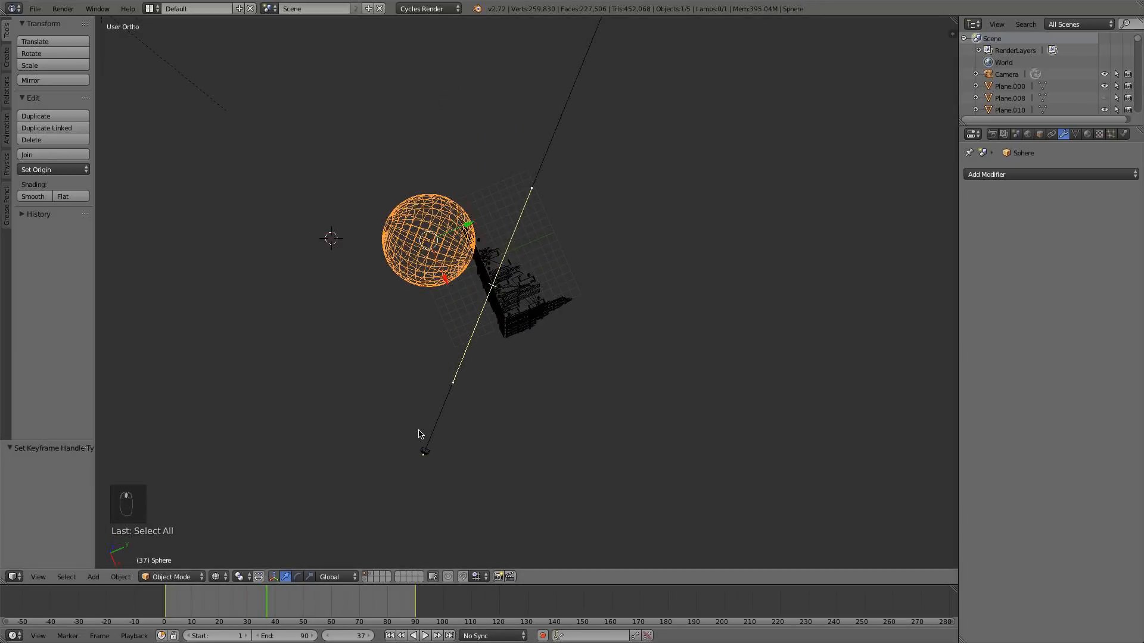
{"action": "key", "text": "KP_7"}
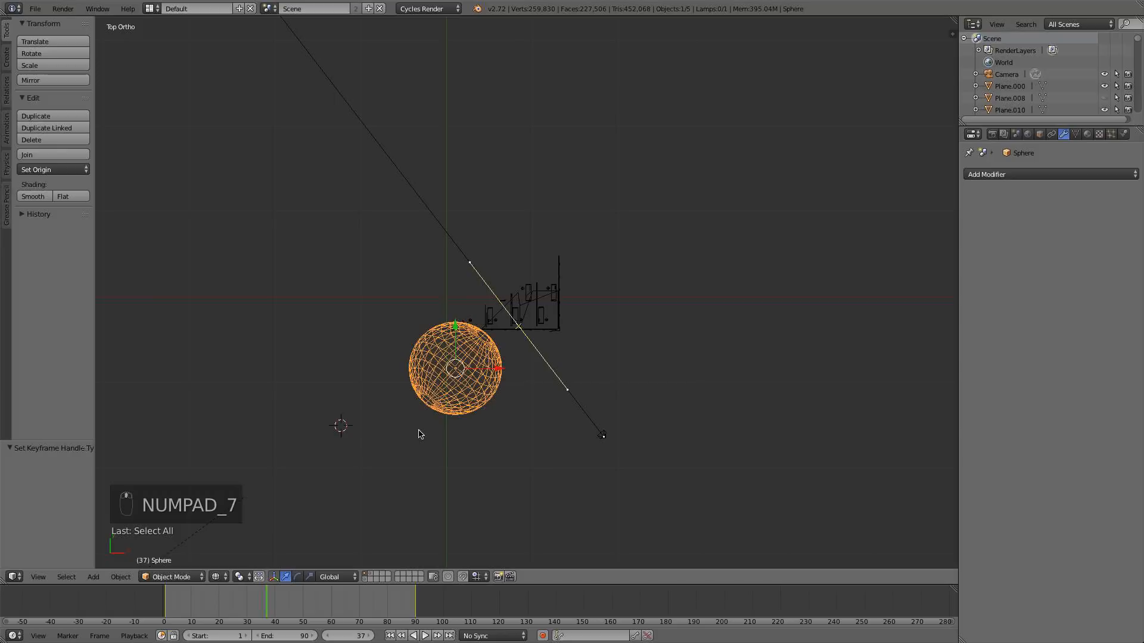
- Move the sphere about -4.6 units along Y at frame 1 and insert a LocRot keyframe
{"action": "left_click", "coordinate": [390, 636]}
{"action": "left_click_drag", "start_coordinate": [232, 430], "coordinate": [237, 460]}
{"action": "key", "text": "i"}
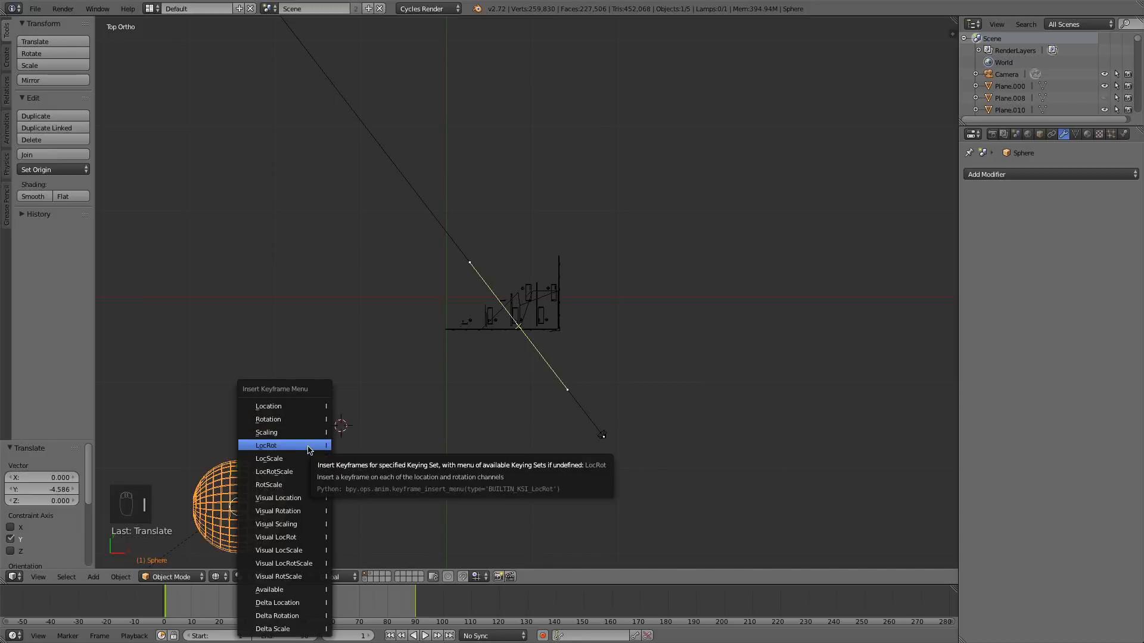
{"action": "left_click", "coordinate": [309, 448]}
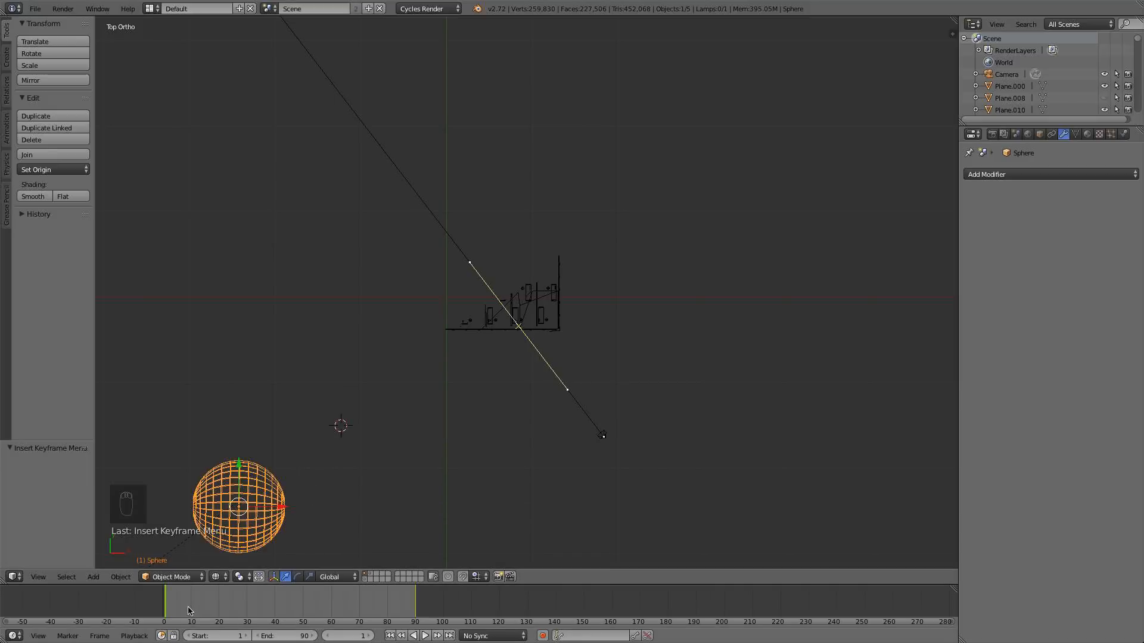
- Move the sphere about 2 units along Y at frame 90 and insert a LocRot keyframe
{"action": "left_click_drag", "start_coordinate": [194, 597], "coordinate": [415, 616]}
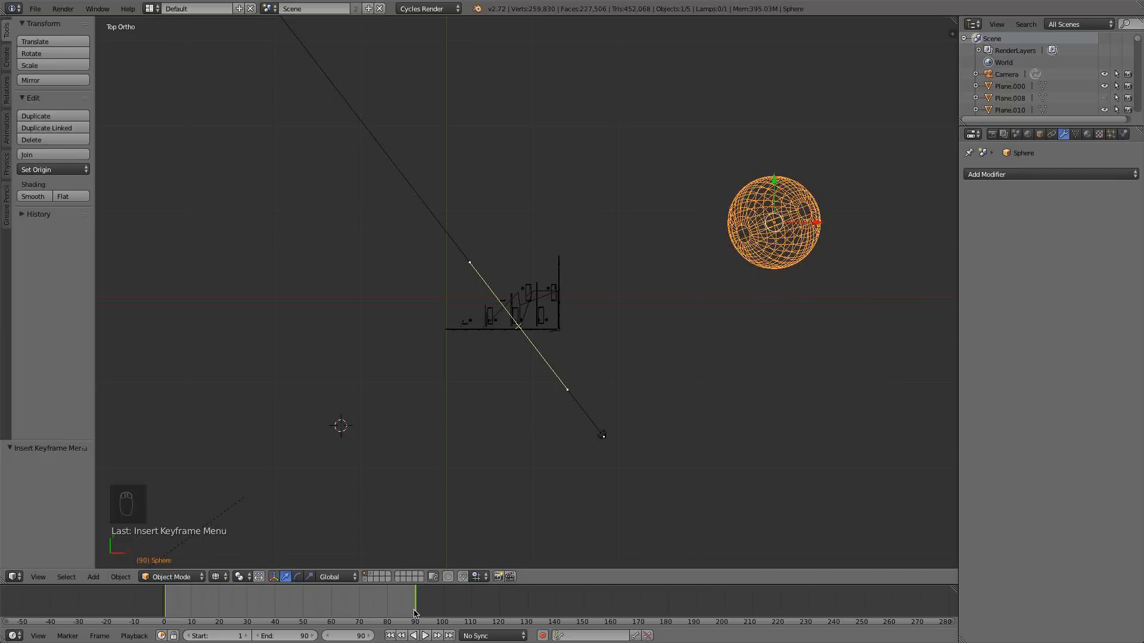
{"action": "left_click_drag", "start_coordinate": [774, 181], "coordinate": [768, 165]}
{"action": "key", "text": "i"}
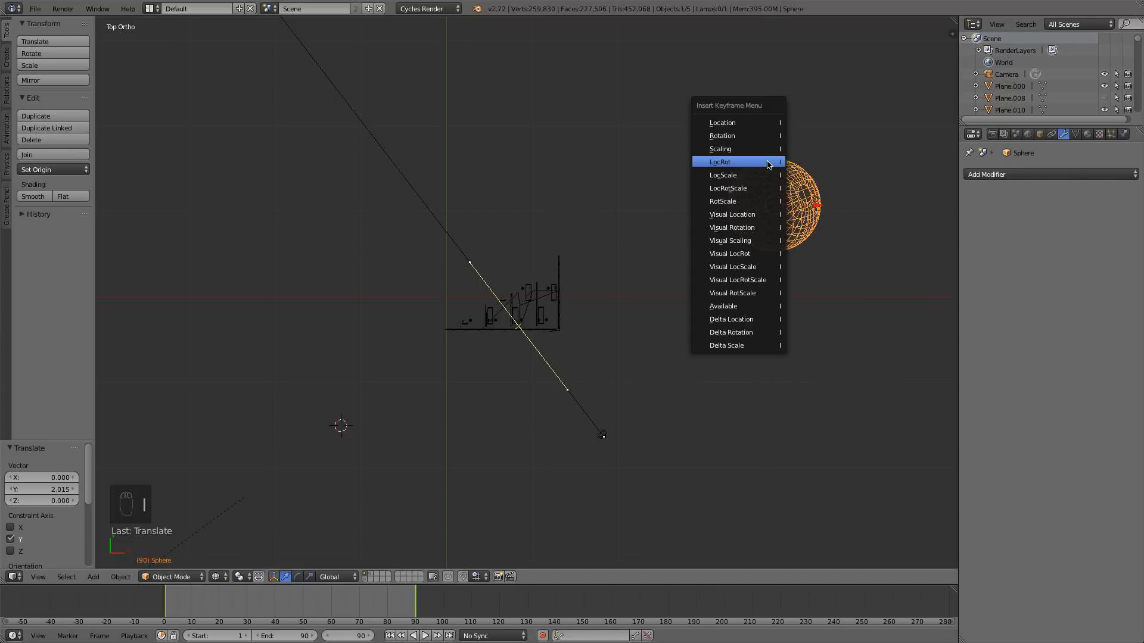
{"action": "left_click", "coordinate": [768, 165]}
- Examine the sphere's path past the tower patch from several angles and through the camera while scrubbing the animation
{"action": "middle_click_drag", "start_coordinate": [515, 361], "coordinate": [403, 255]}
{"action": "scroll", "coordinate": [519, 242], "scroll_direction": "up", "scroll_amount": 3}
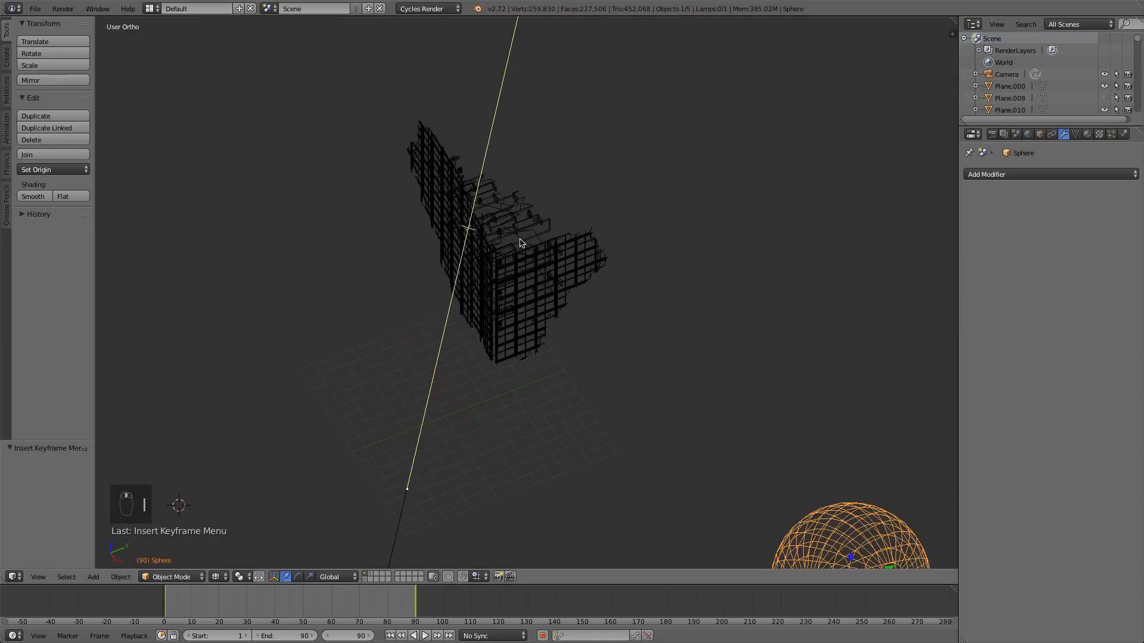
{"action": "middle_click_drag", "start_coordinate": [525, 291], "coordinate": [476, 261]}
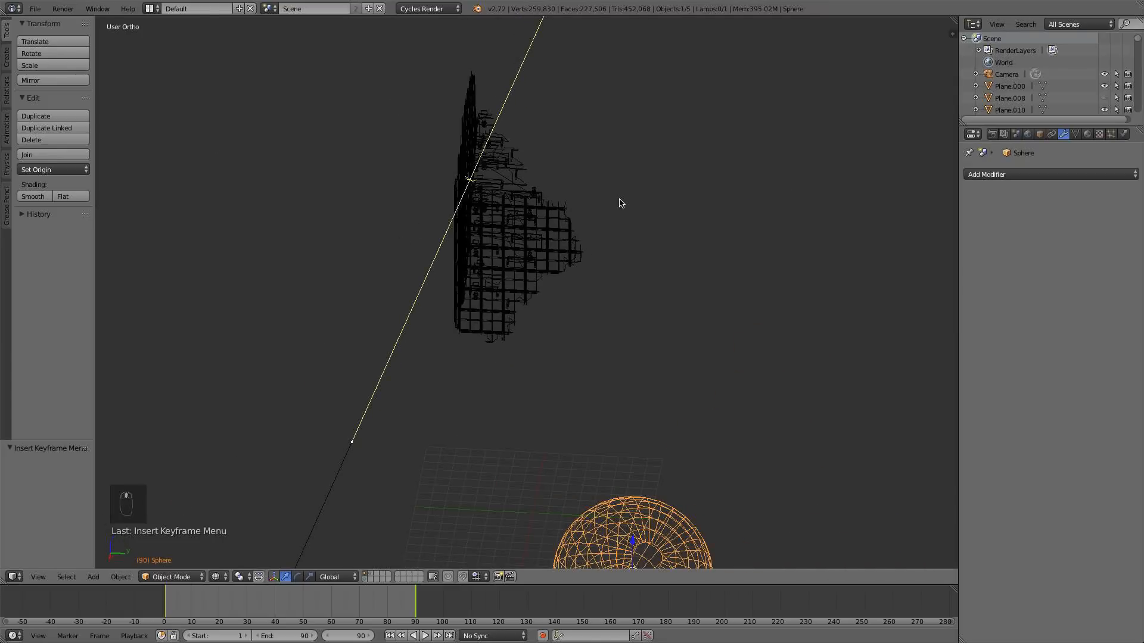
{"action": "middle_click_drag", "start_coordinate": [304, 275], "coordinate": [447, 258]}
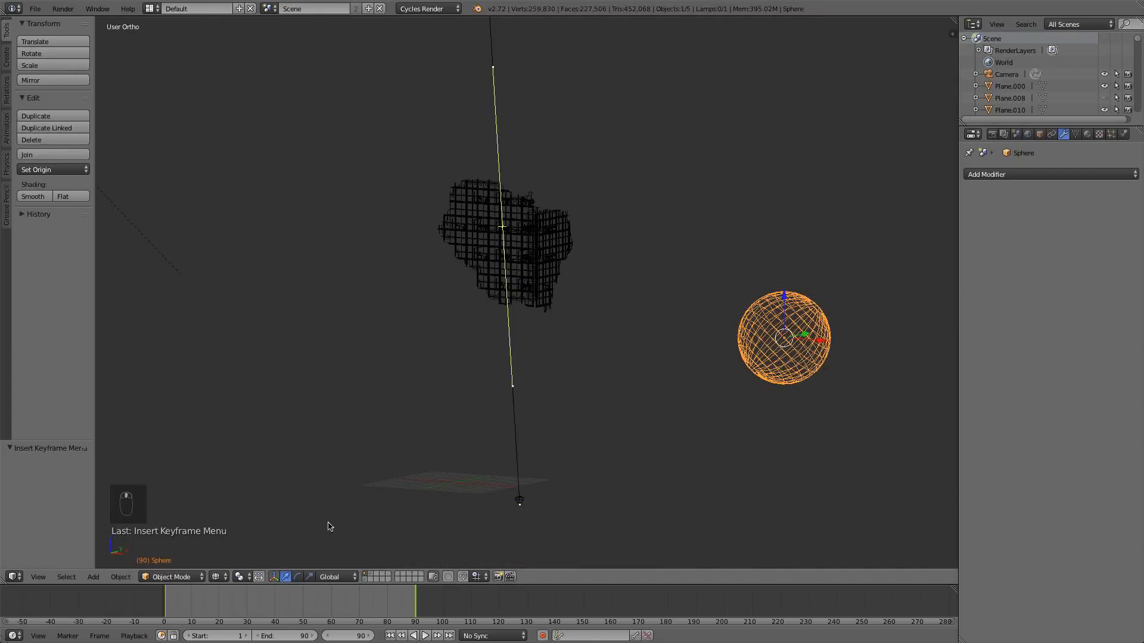
{"action": "left_click", "coordinate": [368, 610]}
{"action": "left_click_drag", "start_coordinate": [367, 610], "coordinate": [255, 597]}
{"action": "middle_click_drag", "start_coordinate": [357, 500], "coordinate": [390, 480]}
{"action": "left_click_drag", "start_coordinate": [275, 622], "coordinate": [326, 592]}
{"action": "key", "text": "KP_0"}
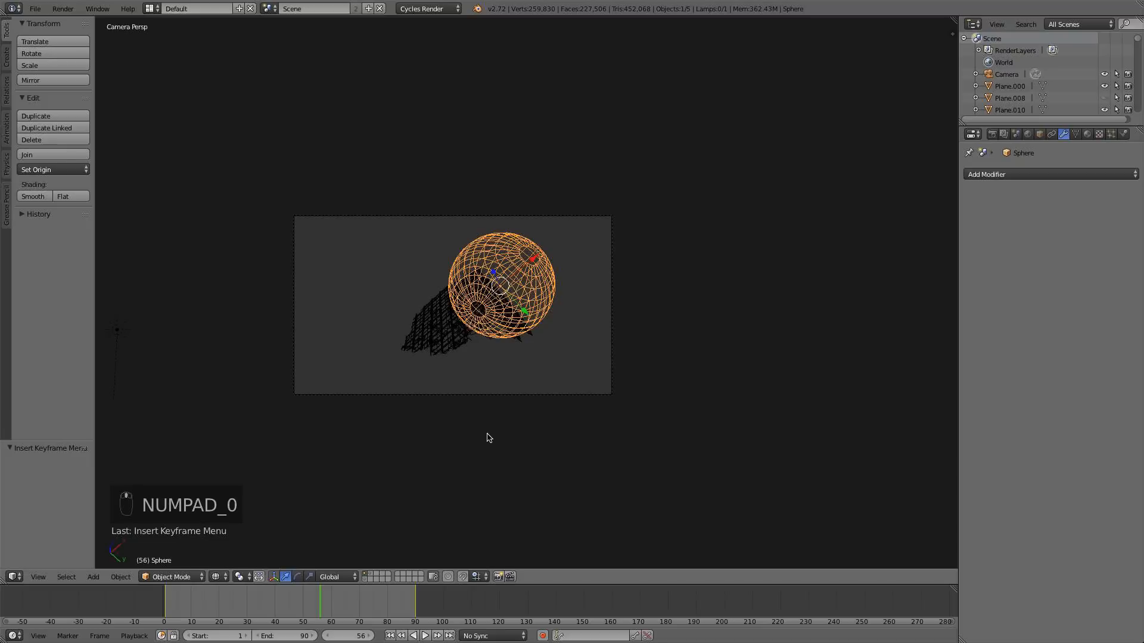
- Move the sphere about -1.6 units along Z at frame 90 and check its position relative to the tower patch
{"action": "left_click", "coordinate": [449, 636]}
{"action": "key", "text": "KP_1"}
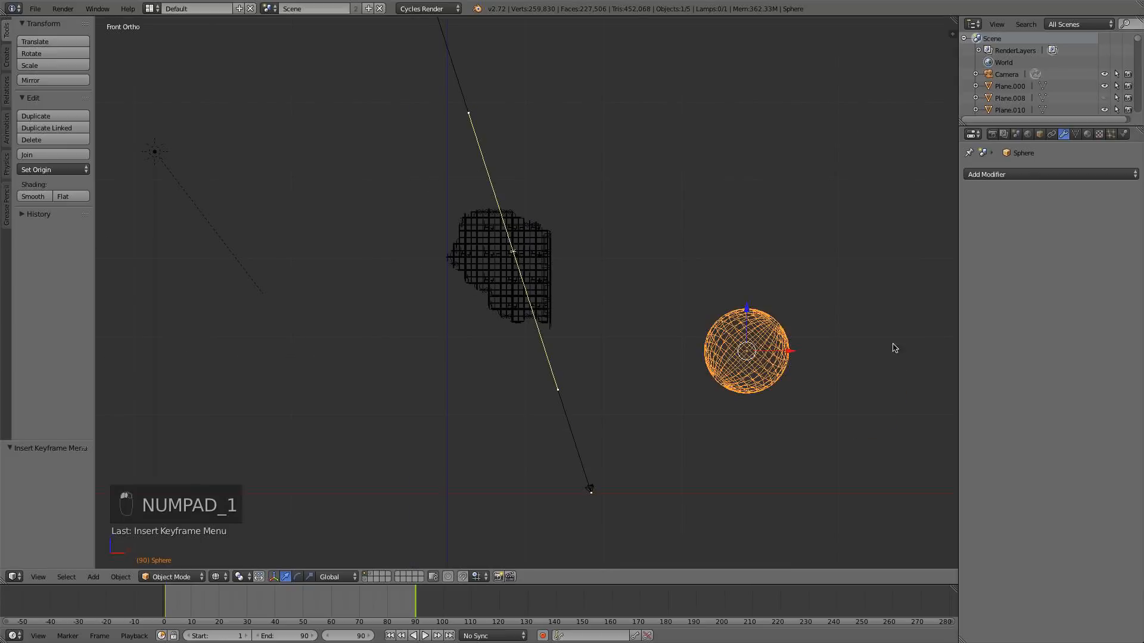
{"action": "left_click_drag", "start_coordinate": [747, 312], "coordinate": [739, 324]}
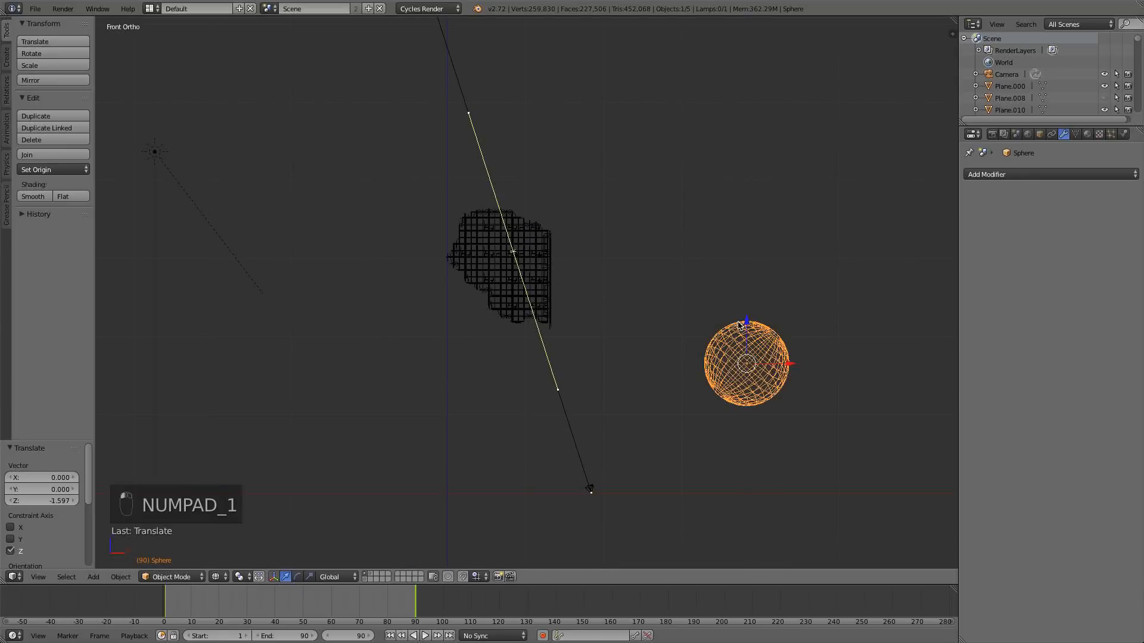
{"action": "right_click", "coordinate": [548, 263]}
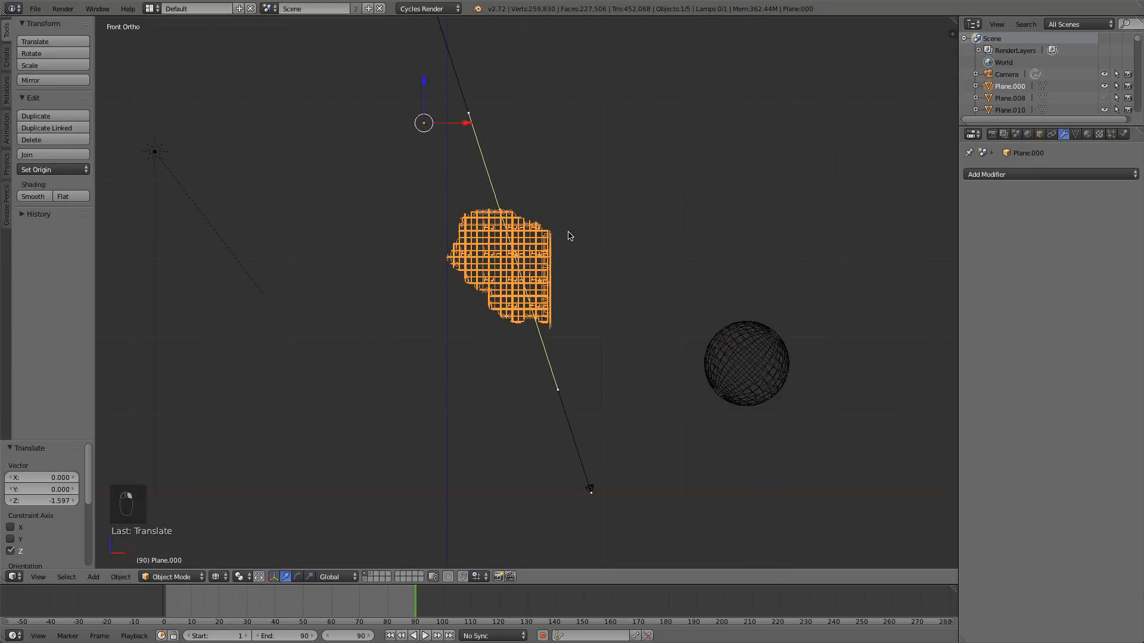
{"action": "middle_click_drag", "start_coordinate": [569, 236], "coordinate": [469, 283]}
{"action": "right_click", "coordinate": [776, 441]}
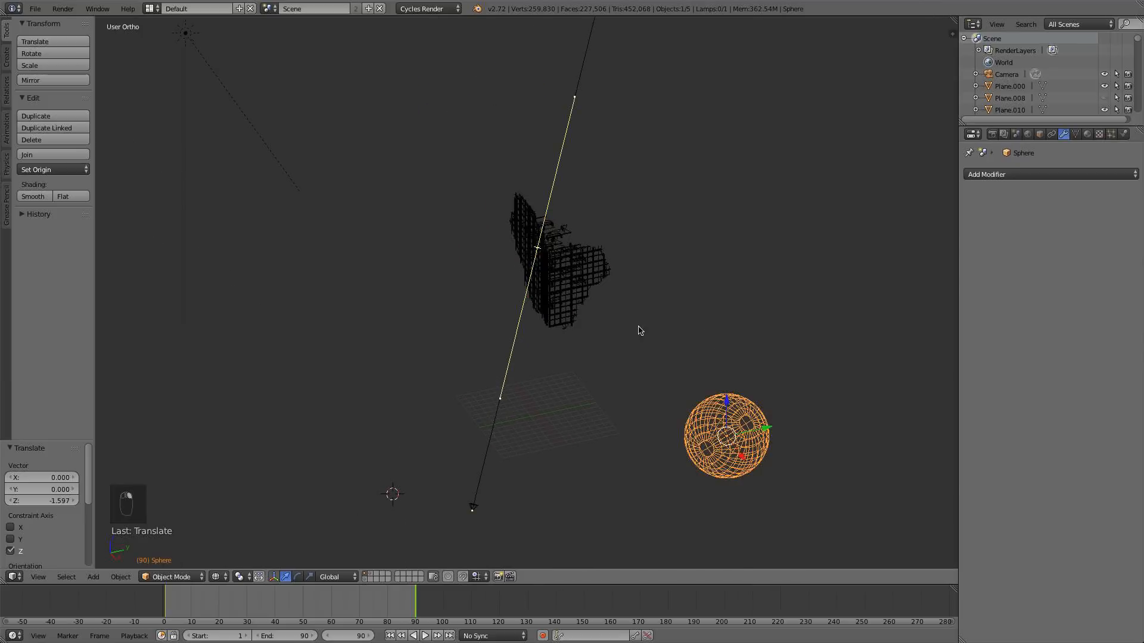
- Select the separated tower patch and save the file
{"action": "right_click", "coordinate": [584, 268]}
{"action": "left_click", "coordinate": [34, 9]}
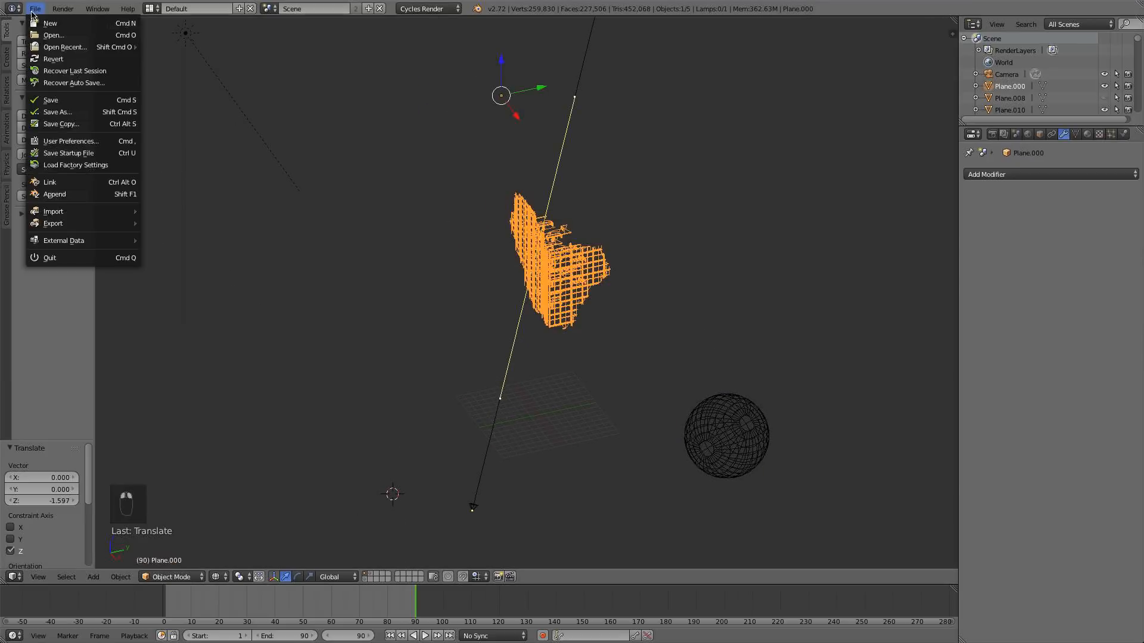
{"action": "left_click", "coordinate": [51, 100]}
- Add a new particle system to the separated tower patch and view its particles around the mesh
{"action": "middle_click_drag", "start_coordinate": [509, 232], "coordinate": [601, 232]}
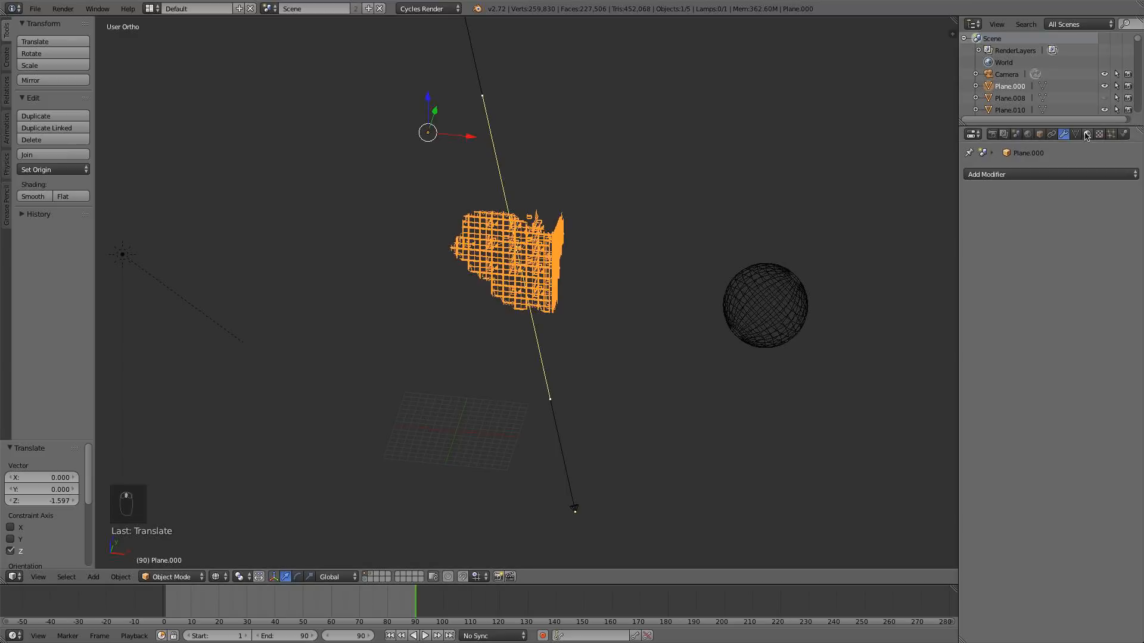
{"action": "left_click", "coordinate": [1111, 134]}
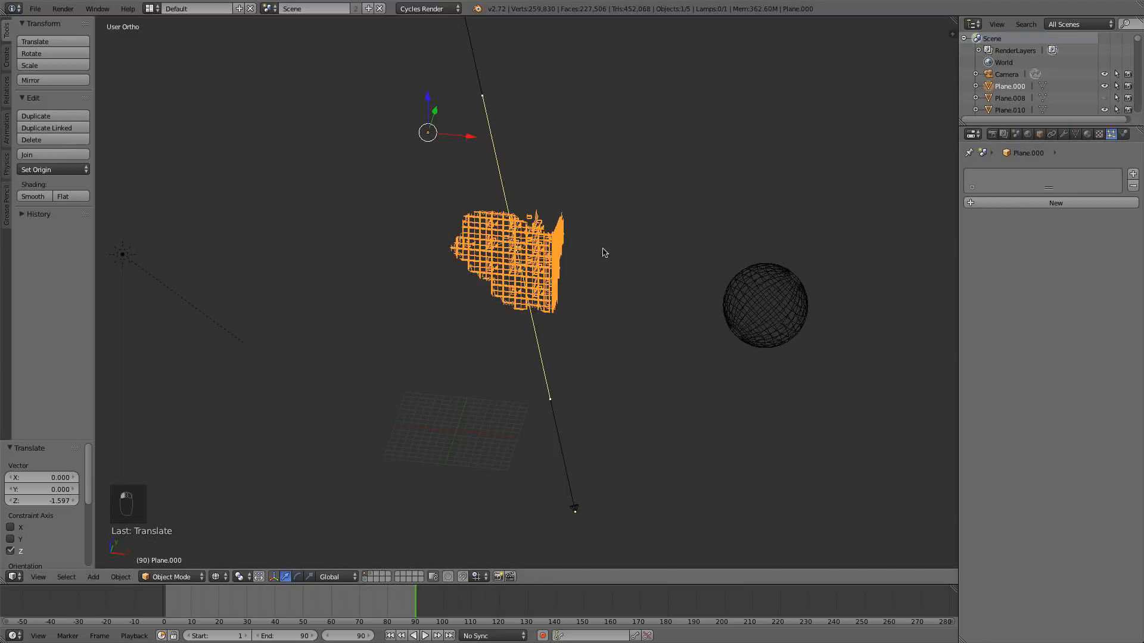
{"action": "middle_click_drag", "start_coordinate": [604, 252], "coordinate": [525, 250]}
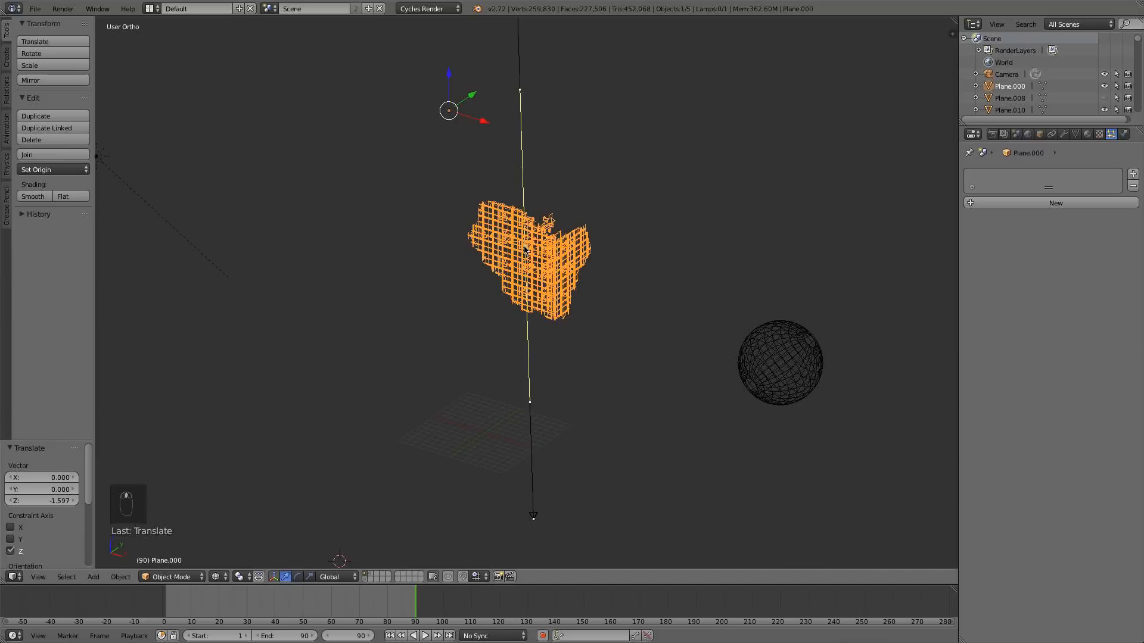
{"action": "left_click", "coordinate": [1087, 206]}
{"action": "middle_click_drag", "start_coordinate": [832, 248], "coordinate": [737, 229]}
{"action": "scroll", "coordinate": [799, 191], "scroll_direction": "up", "scroll_amount": 6}
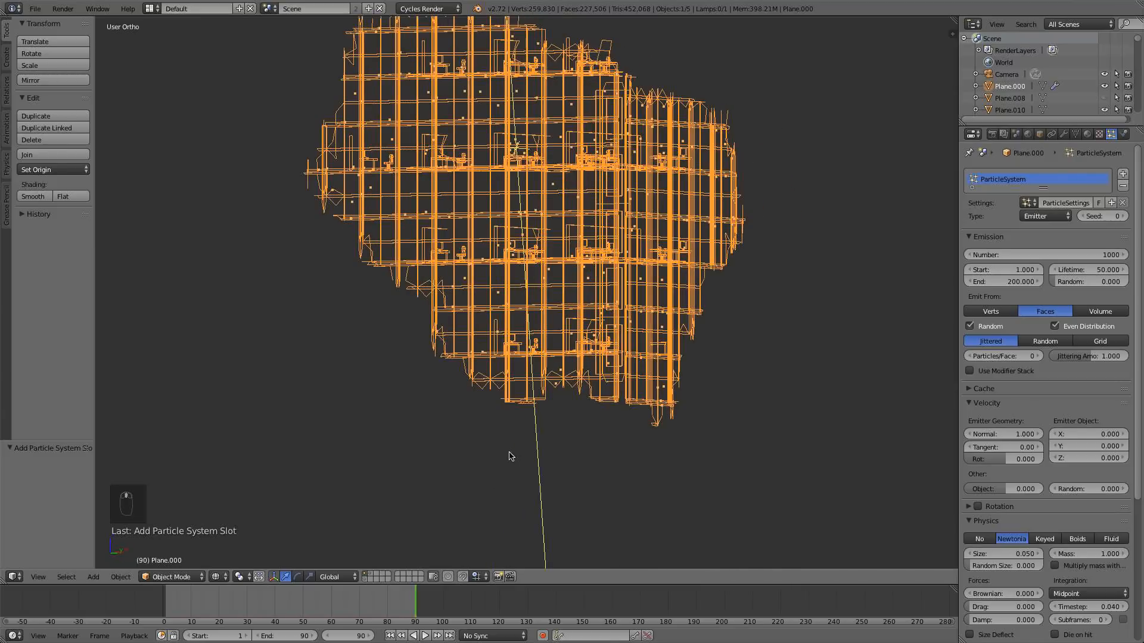
{"action": "scroll", "coordinate": [510, 457], "scroll_direction": "down", "scroll_amount": 2}
{"action": "scroll", "coordinate": [785, 355], "scroll_direction": "down", "scroll_amount": 3}
{"action": "middle_click_drag", "start_coordinate": [785, 355], "coordinate": [692, 346]}
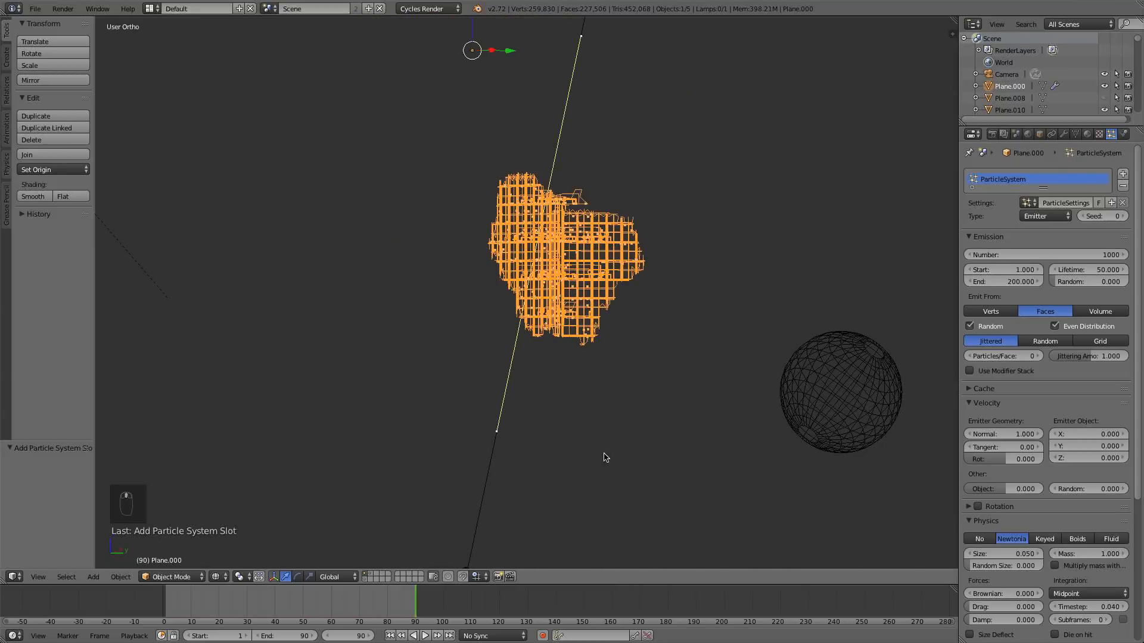
- Find the frame where the sphere touches the patch in top view and set the particle emission start to 40
{"action": "left_click_drag", "start_coordinate": [275, 607], "coordinate": [267, 607]}
{"action": "middle_click_drag", "start_coordinate": [434, 352], "coordinate": [429, 416]}
{"action": "key", "text": "KP_7"}
{"action": "scroll", "coordinate": [431, 417], "scroll_direction": "up", "scroll_amount": 4}
{"action": "key", "text": "Right"}
{"action": "key", "text": "Right"}
{"action": "key", "text": "Right"}
{"action": "key", "text": "Right"}
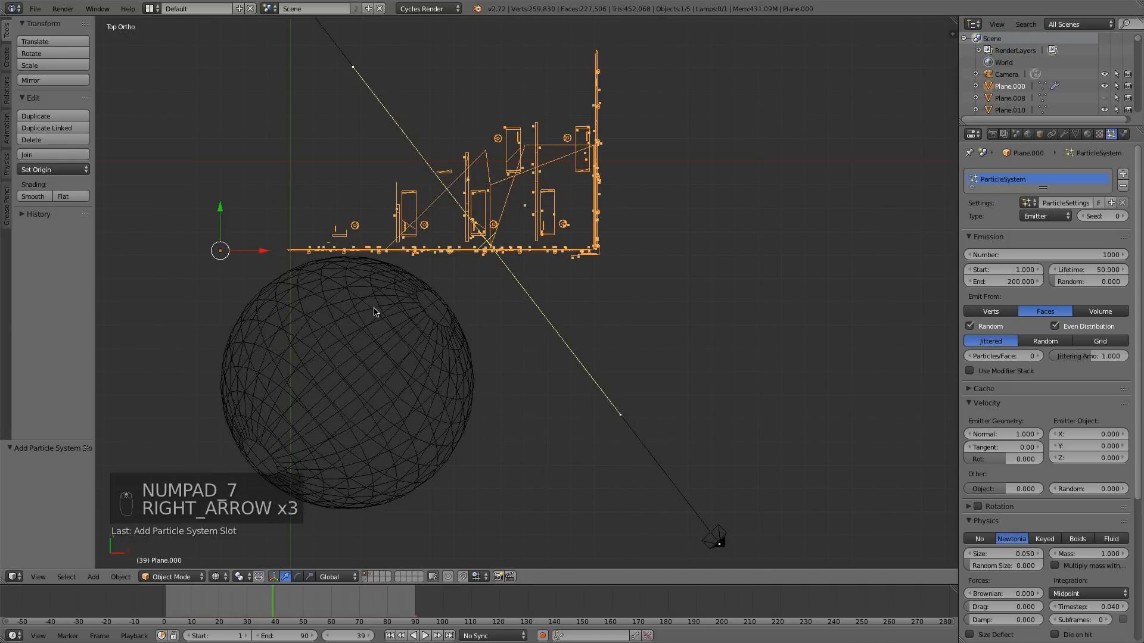
{"action": "key", "text": "Right"}
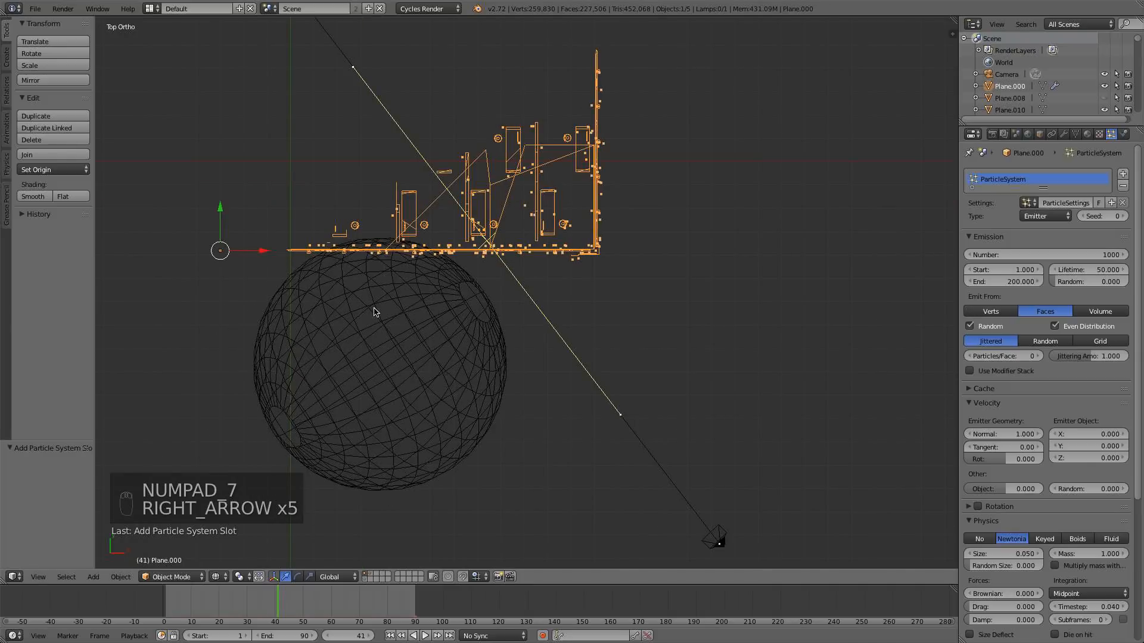
{"action": "key", "text": "Left"}
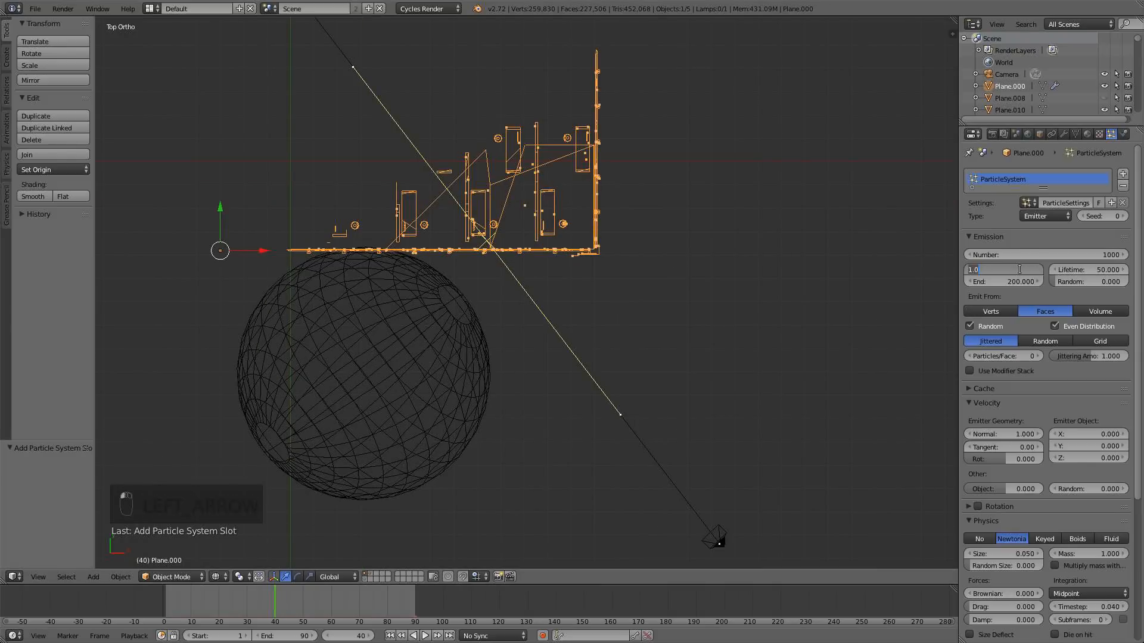
{"action": "type", "text": "40"}
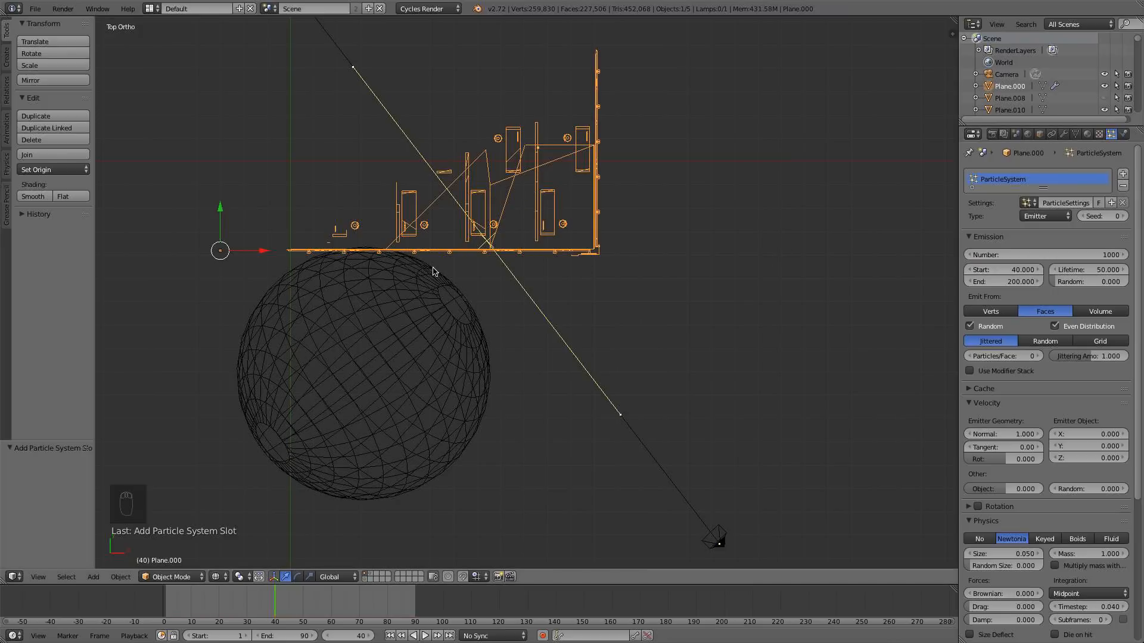
- Step frame by frame from 40 to about 50 to examine the emitted particles as the sphere passes through the patch
{"action": "key", "text": "Right"}
{"action": "key", "text": "Right"}
{"action": "key", "text": "Right"}
{"action": "key", "text": "Right"}
{"action": "key", "text": "Right"}
{"action": "key", "text": "Right"}
{"action": "key", "text": "Right"}
{"action": "key", "text": "Right"}
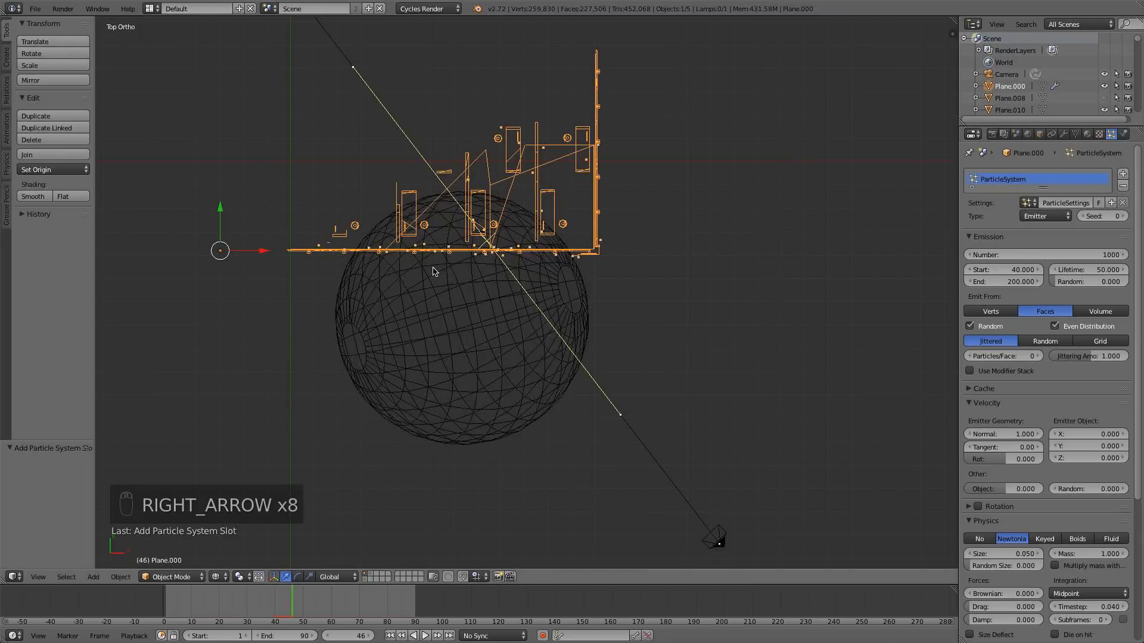
{"action": "key", "text": "Right"}
{"action": "key", "text": "Right"}
{"action": "key", "text": "Right"}
{"action": "key", "text": "Right"}
{"action": "key", "text": "Right"}
{"action": "key", "text": "Right"}
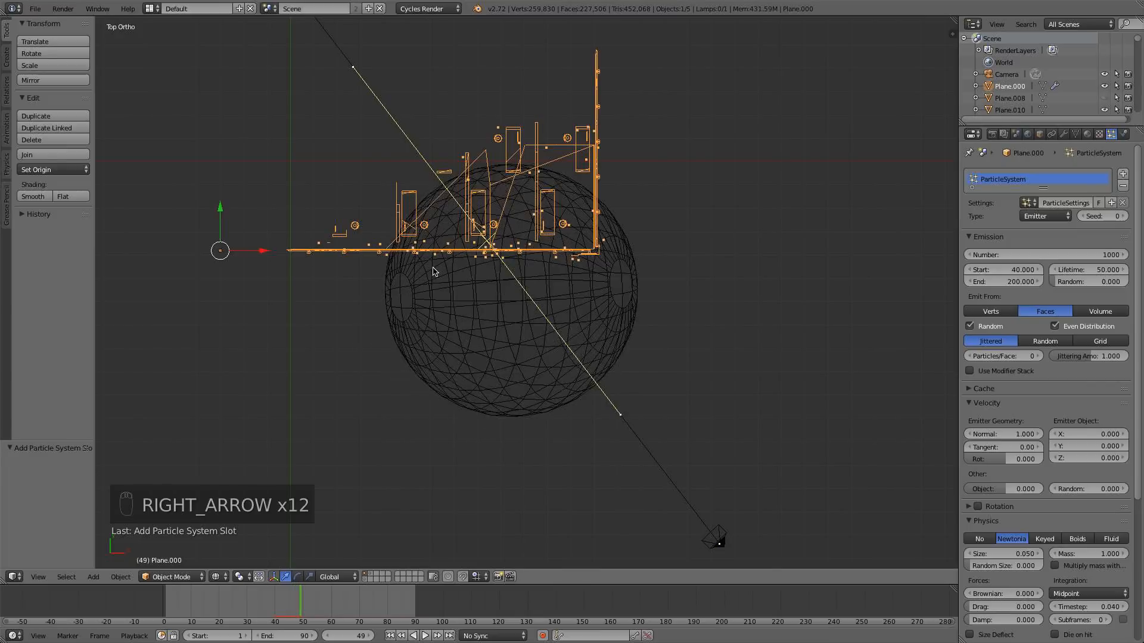
{"action": "key", "text": "Left"}
{"action": "key", "text": "Left"}
{"action": "key", "text": "Left"}
{"action": "key", "text": "Right"}
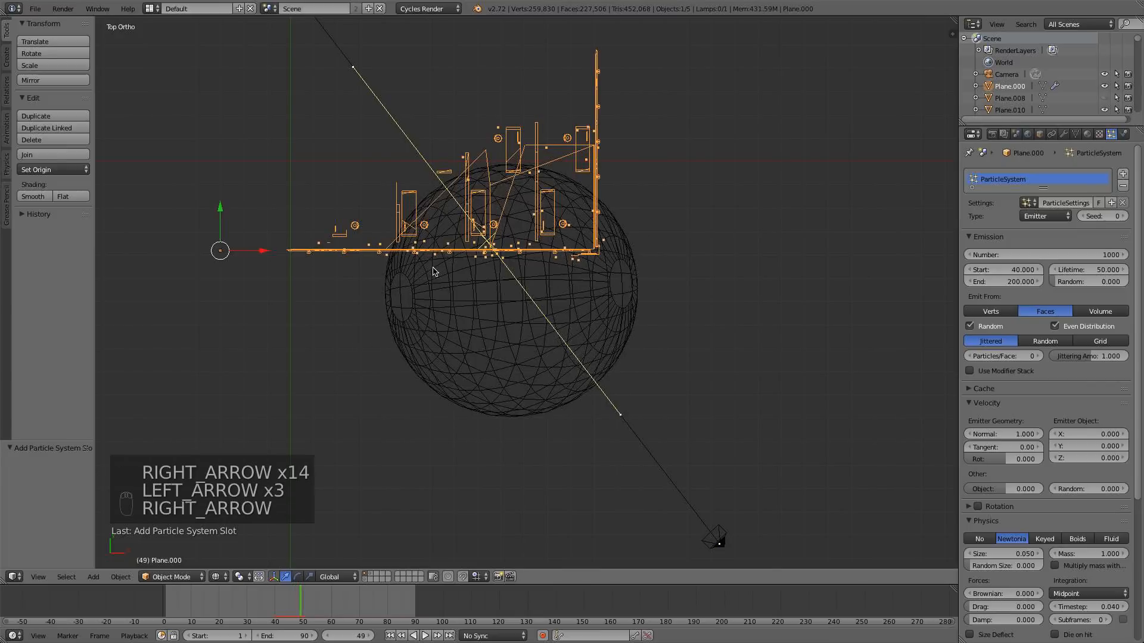
{"action": "key", "text": "Right"}
{"action": "key", "text": "Right"}
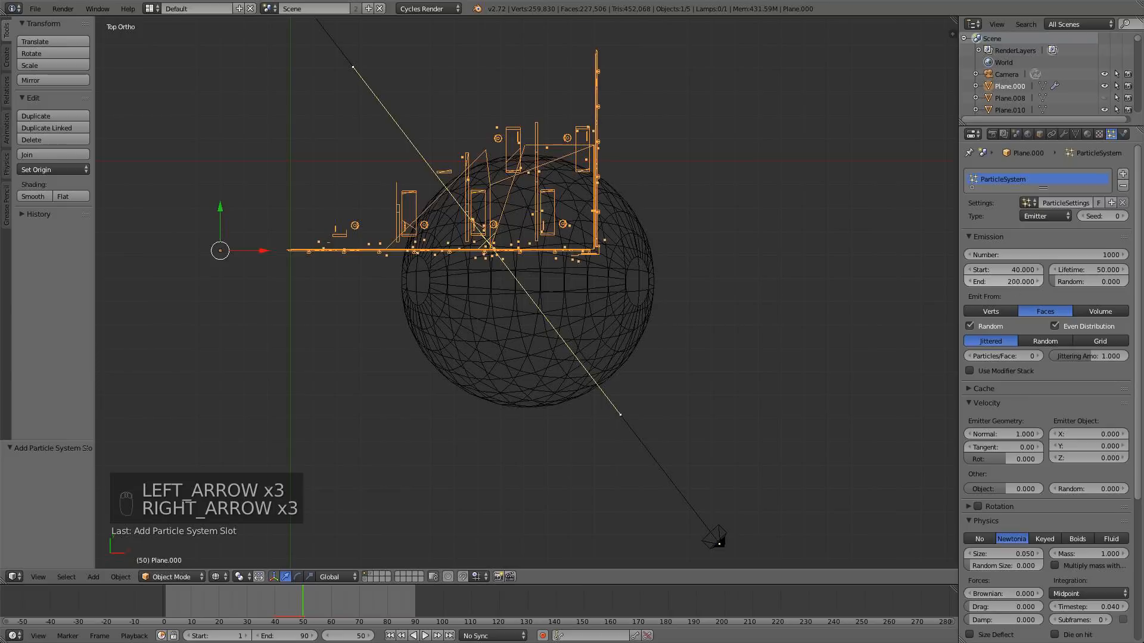
- Set the particle emission end to 50 and play the animation while viewing the patch and sphere from several angles
{"action": "type", "text": "50"}
{"action": "key", "text": "Return"}
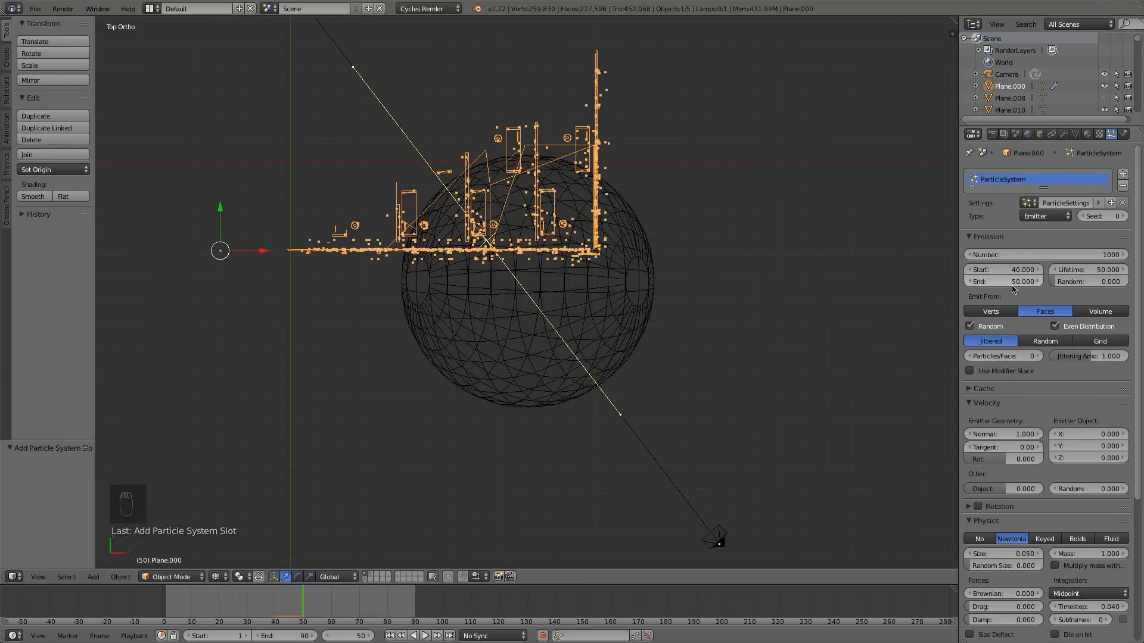
{"action": "left_click_drag", "start_coordinate": [316, 604], "coordinate": [235, 603]}
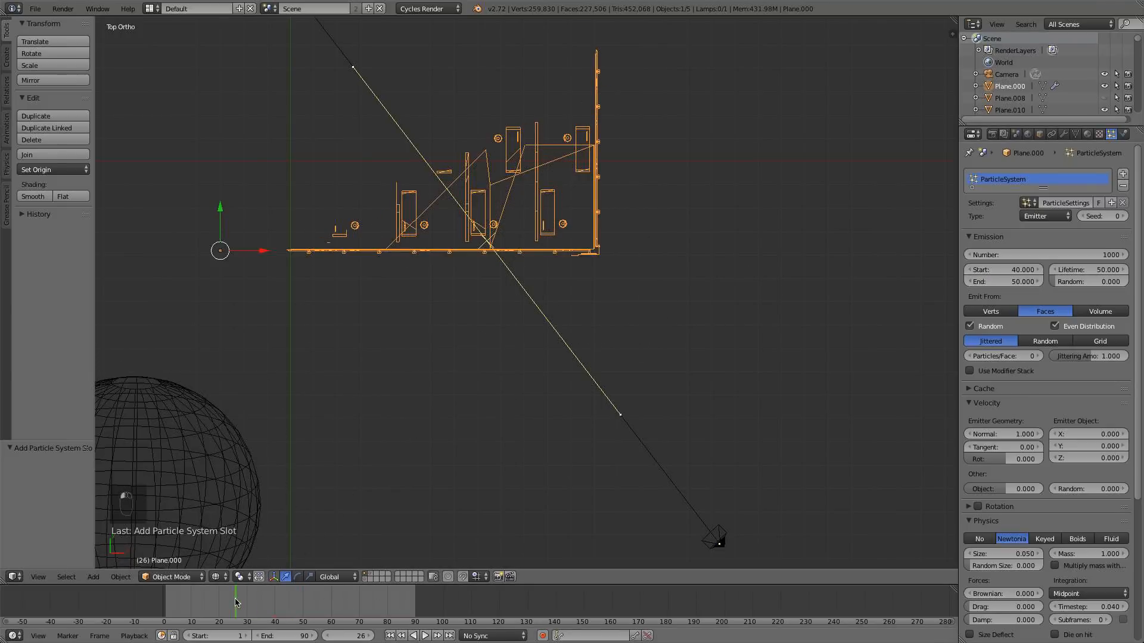
{"action": "left_click", "coordinate": [403, 635]}
{"action": "key", "text": "KP_1"}
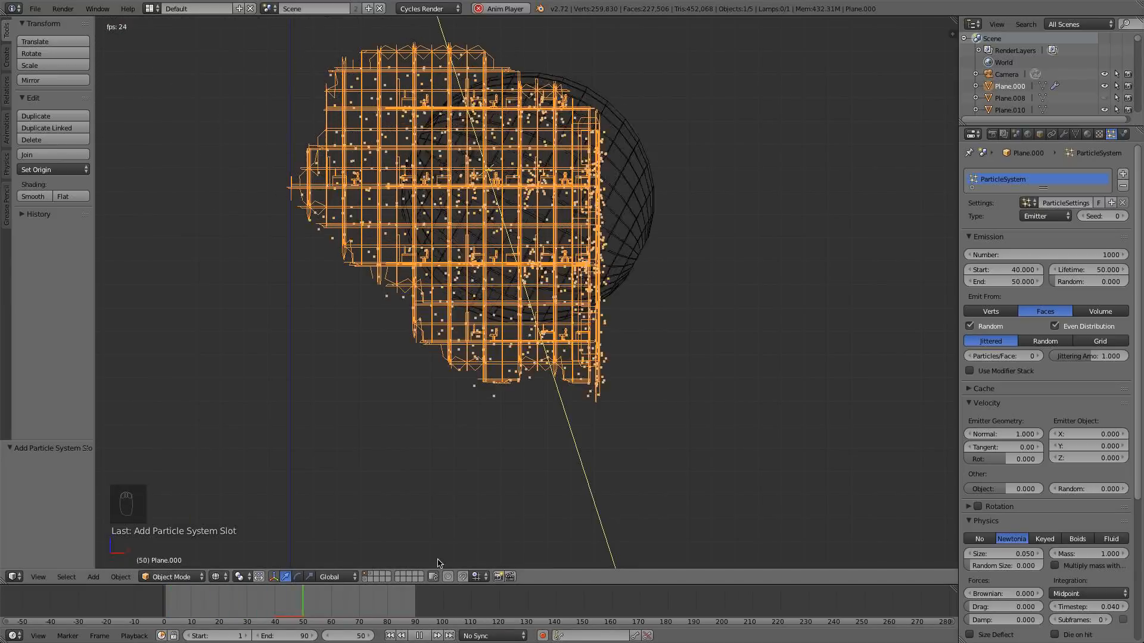
{"action": "middle_click_drag", "start_coordinate": [494, 452], "coordinate": [314, 391]}
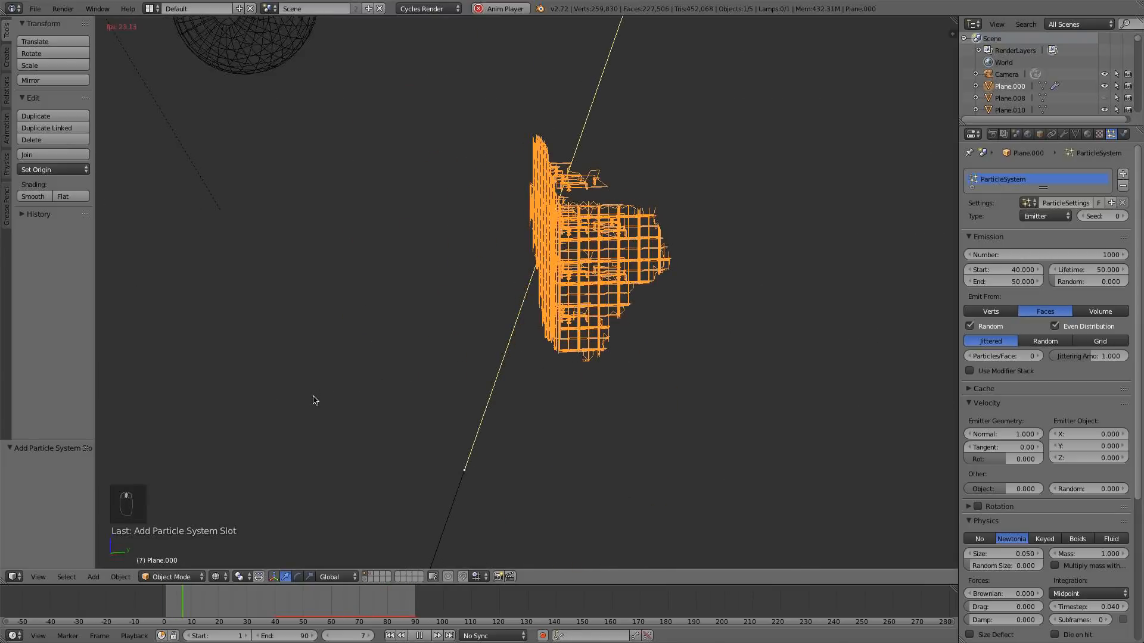
{"action": "middle_click_drag", "start_coordinate": [530, 375], "coordinate": [599, 396]}
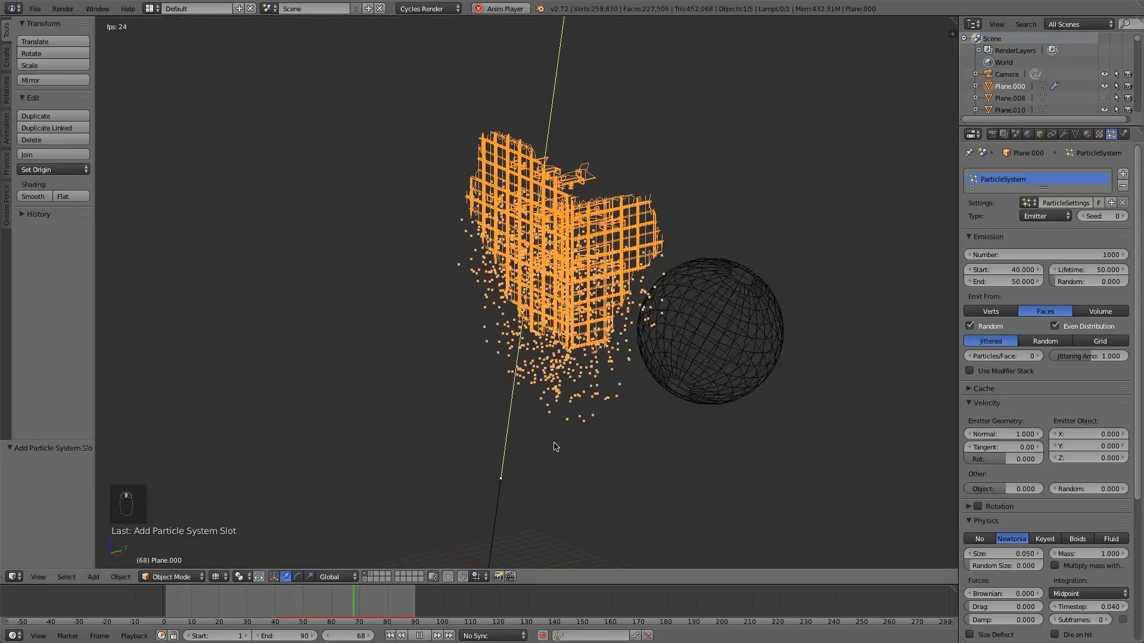
{"action": "left_click", "coordinate": [418, 636]}
{"action": "left_click", "coordinate": [391, 635]}
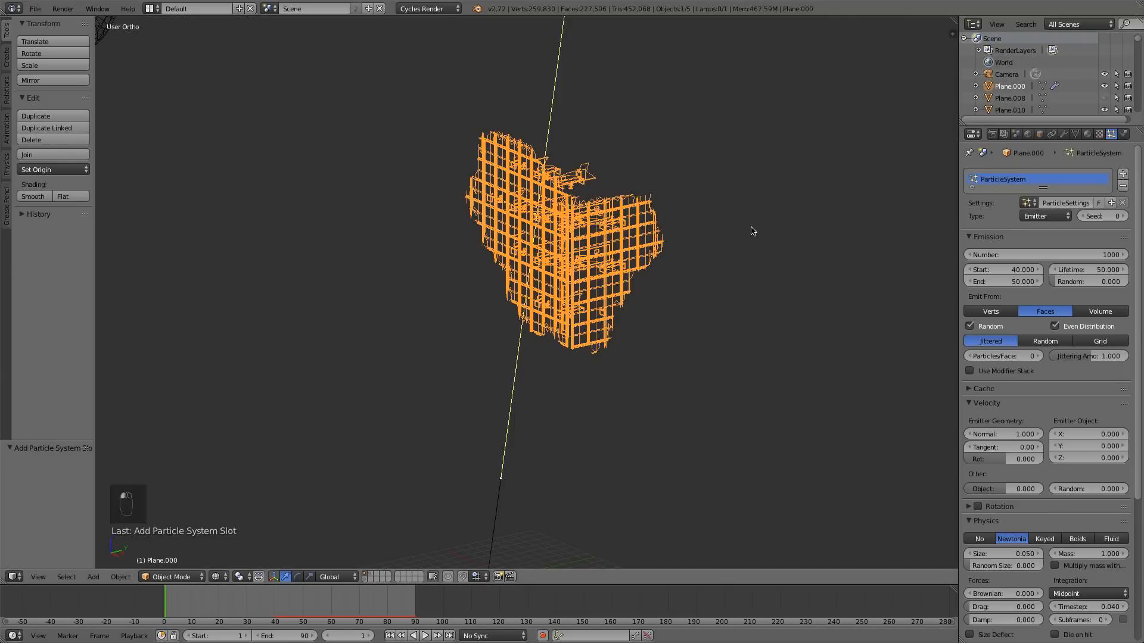
- Enable Collision physics on the sphere with particle damping factor 0.466 and particle friction factor 0.526, and play the animation to check the particle collisions
{"action": "scroll", "coordinate": [526, 365], "scroll_direction": "down", "scroll_amount": 4}
{"action": "right_click", "coordinate": [309, 148]}
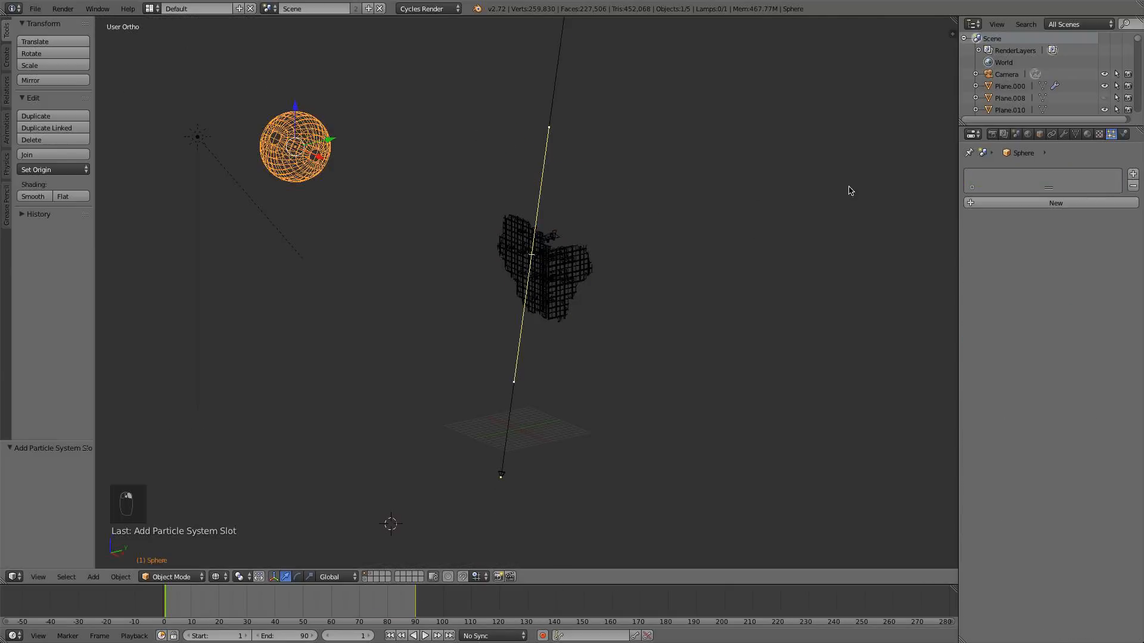
{"action": "left_click", "coordinate": [1122, 134]}
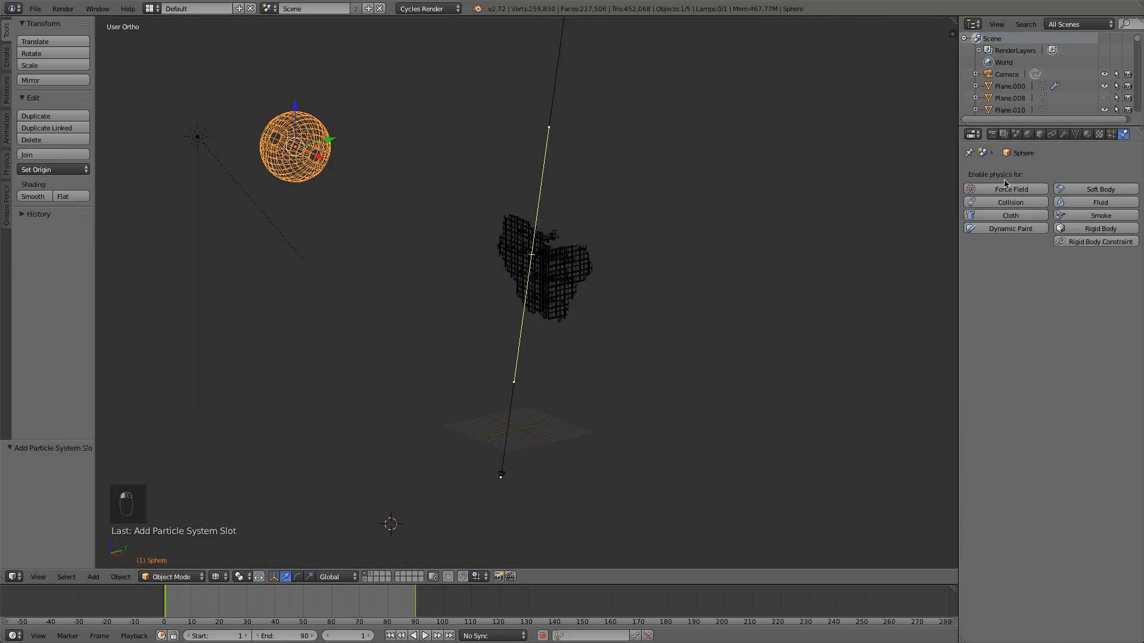
{"action": "left_click", "coordinate": [1015, 206]}
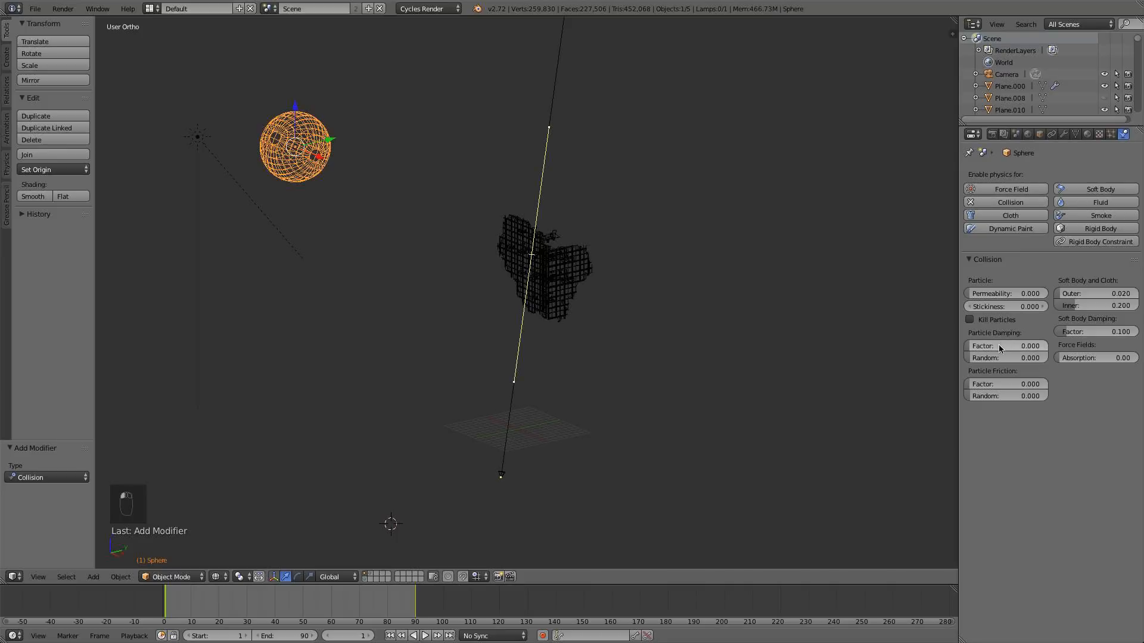
{"action": "left_click_drag", "start_coordinate": [998, 342], "coordinate": [1025, 342]}
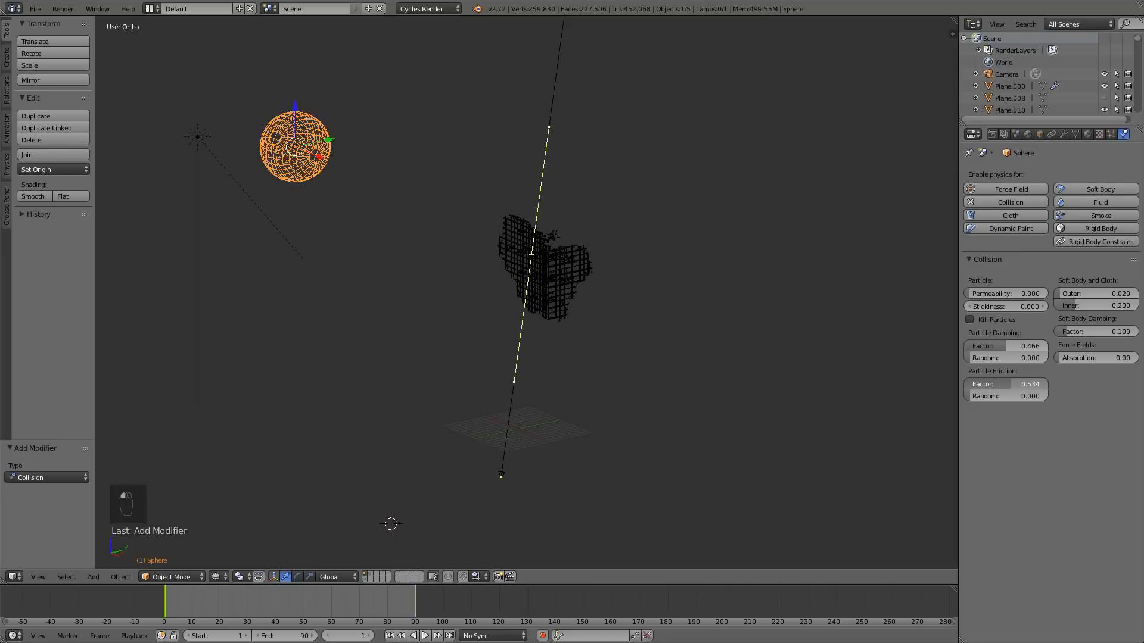
{"action": "left_click_drag", "start_coordinate": [1008, 384], "coordinate": [1006, 384]}
{"action": "scroll", "coordinate": [650, 372], "scroll_direction": "up", "scroll_amount": 2}
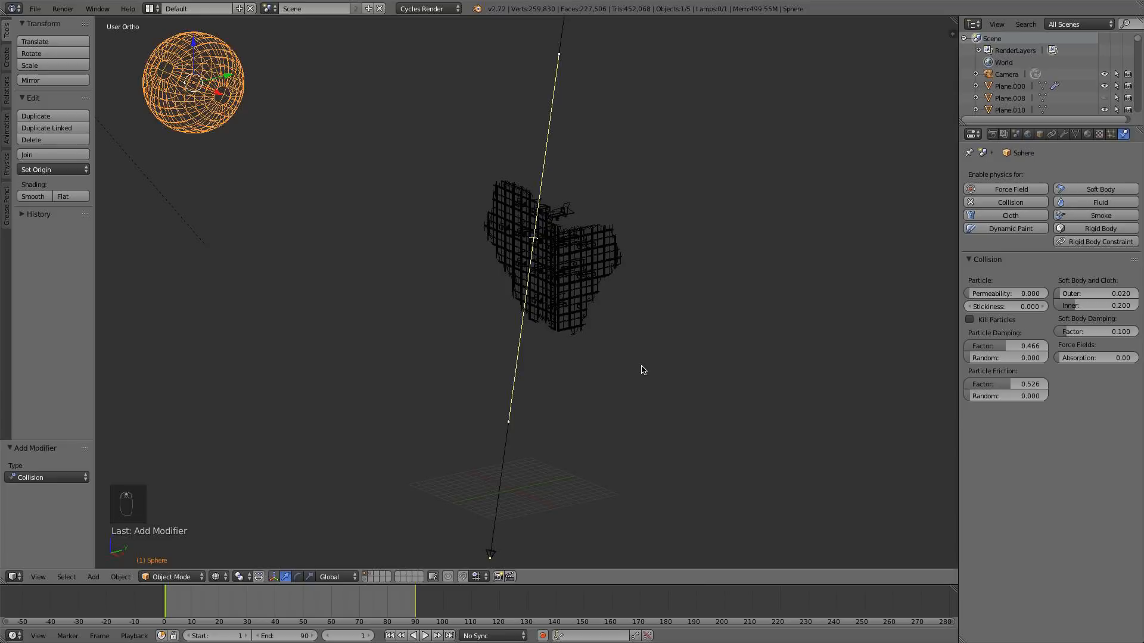
{"action": "left_click", "coordinate": [426, 636]}
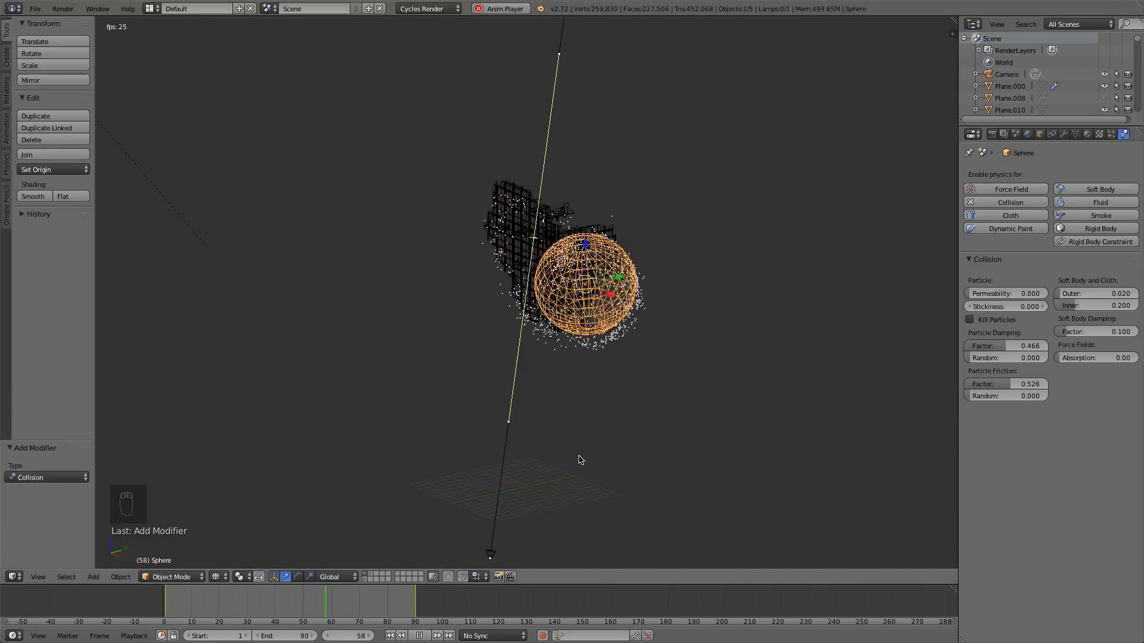
{"action": "middle_click_drag", "start_coordinate": [578, 455], "coordinate": [611, 438]}
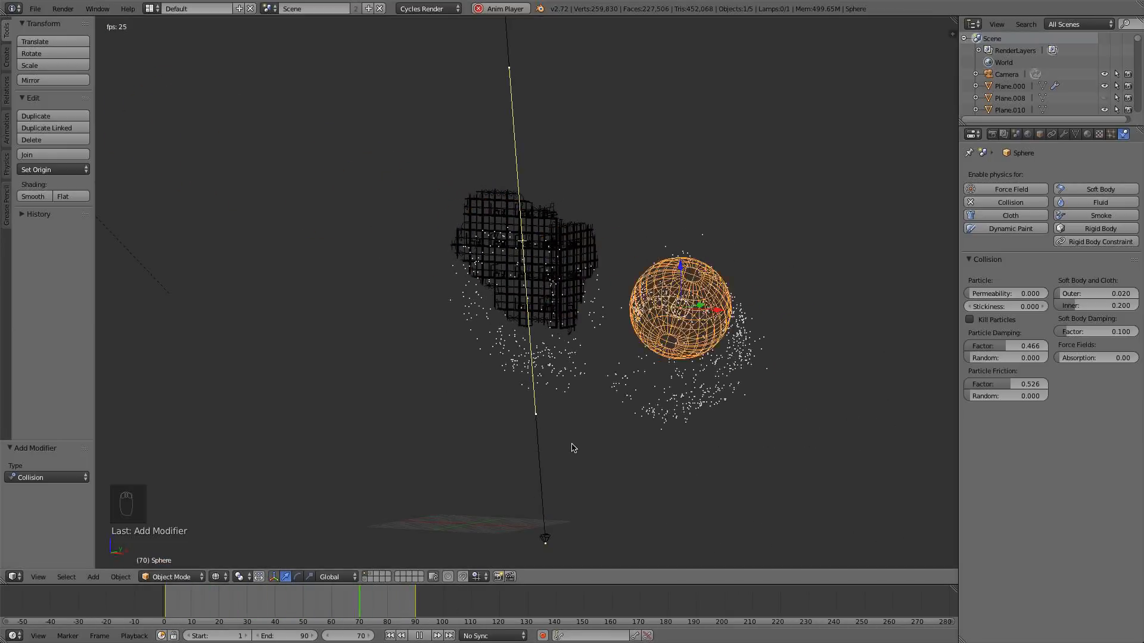
{"action": "scroll", "coordinate": [564, 369], "scroll_direction": "up", "scroll_amount": 1}
- Select the separated patch, set its particles' normal velocity to 2, and play the animation from the first frame to check the spread
{"action": "right_click", "coordinate": [555, 325]}
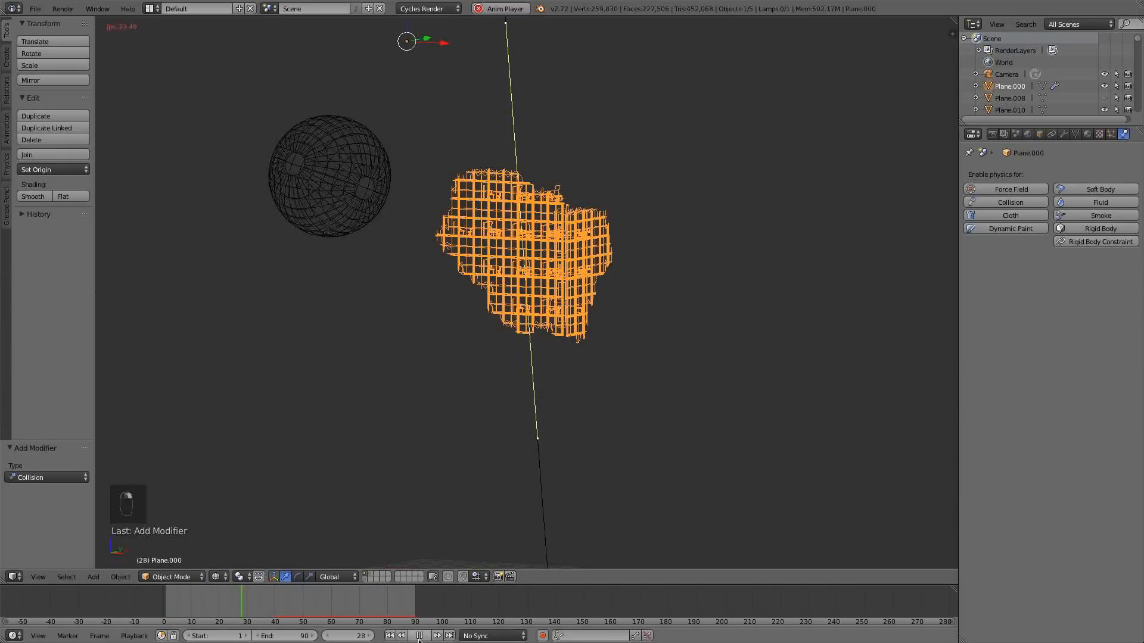
{"action": "key", "text": "alt+a"}
{"action": "left_click", "coordinate": [1113, 134]}
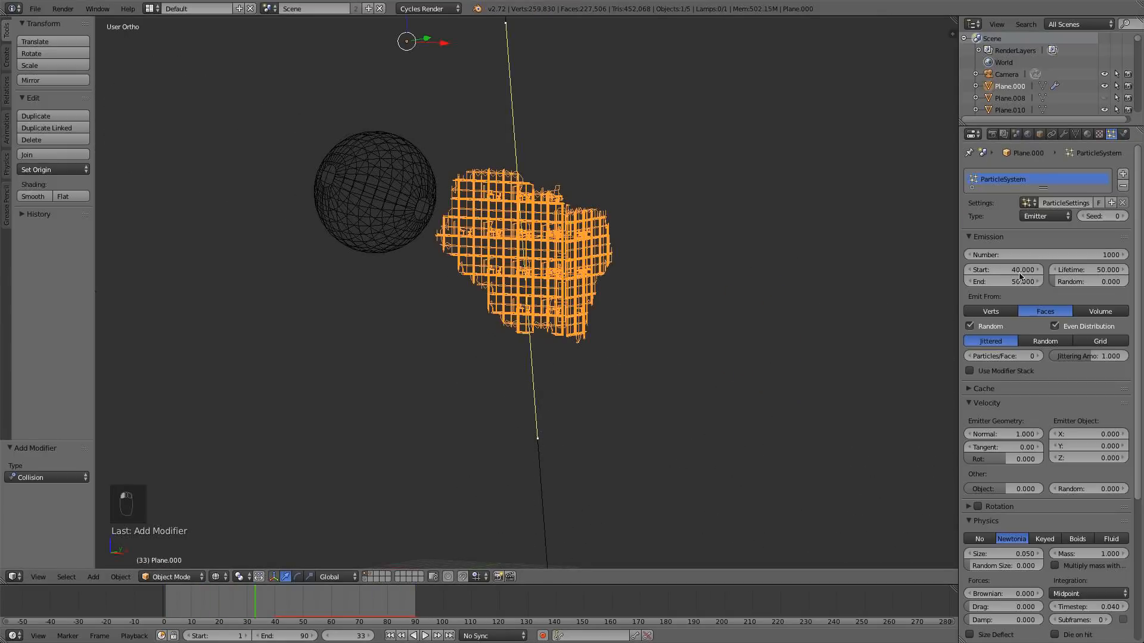
{"action": "scroll", "coordinate": [996, 313], "scroll_direction": "down", "scroll_amount": 6}
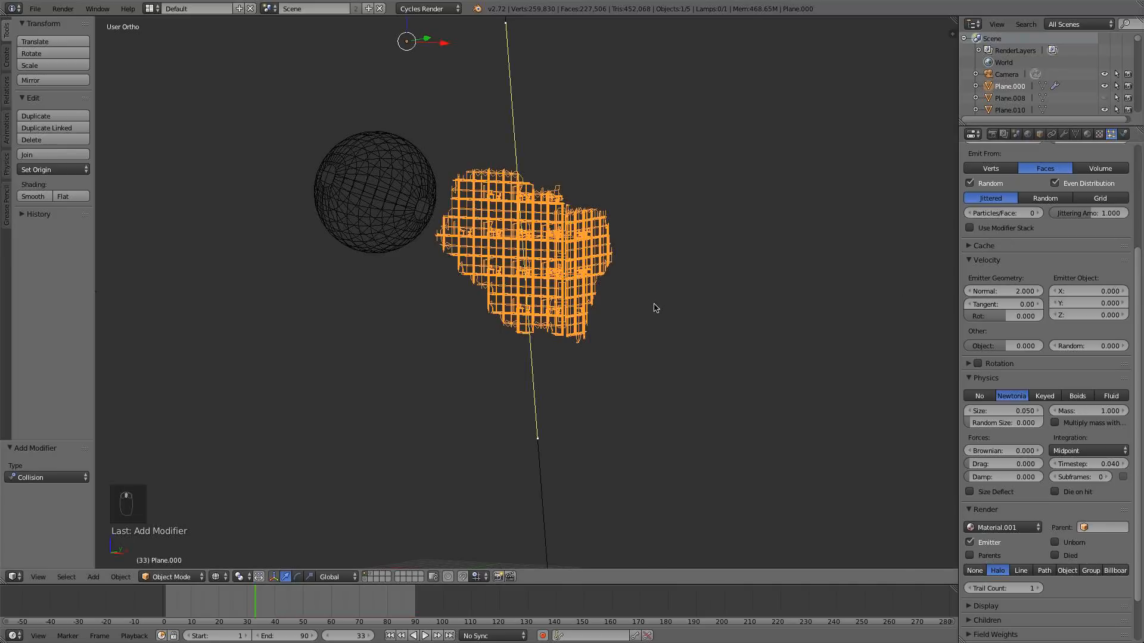
{"action": "left_click", "coordinate": [390, 636]}
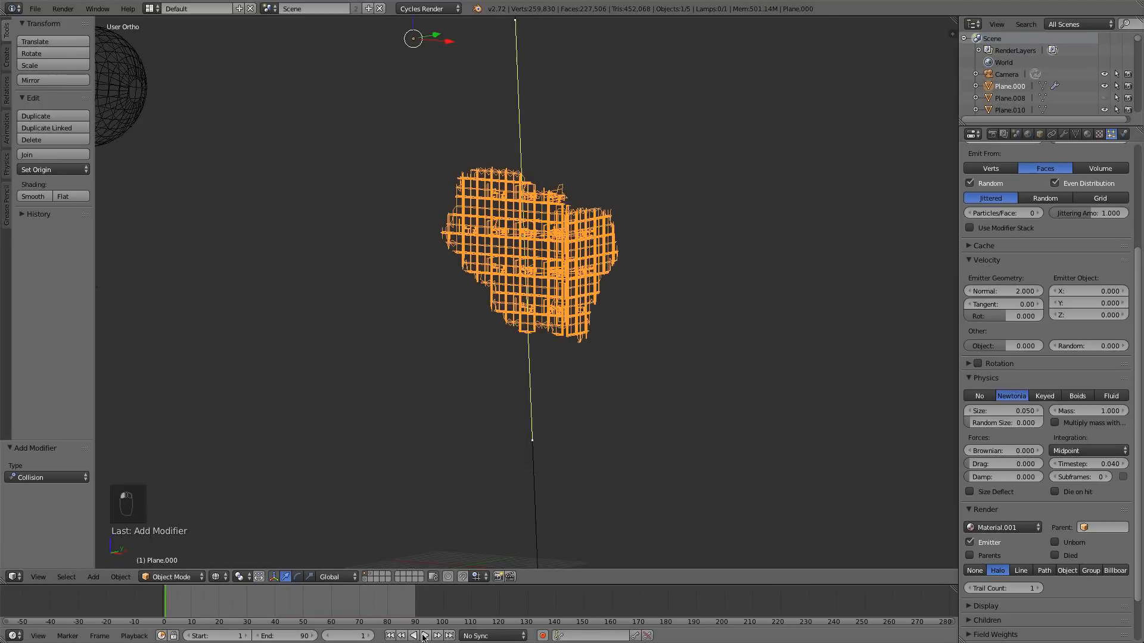
{"action": "left_click", "coordinate": [423, 636]}
{"action": "middle_click_drag", "start_coordinate": [675, 294], "coordinate": [613, 293]}
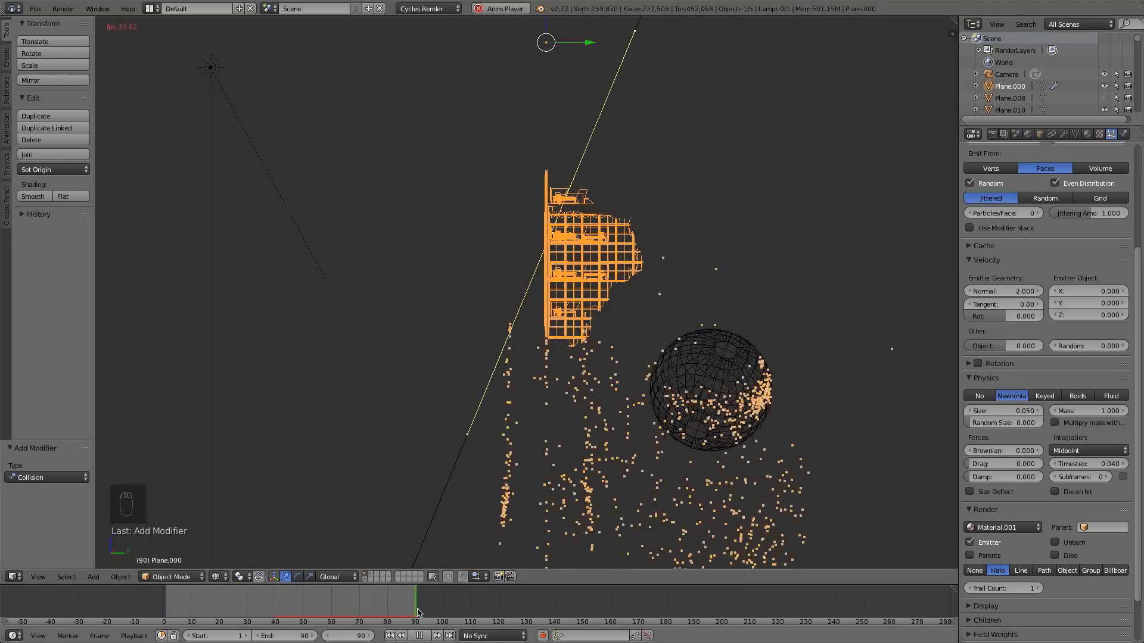
{"action": "left_click", "coordinate": [419, 635]}
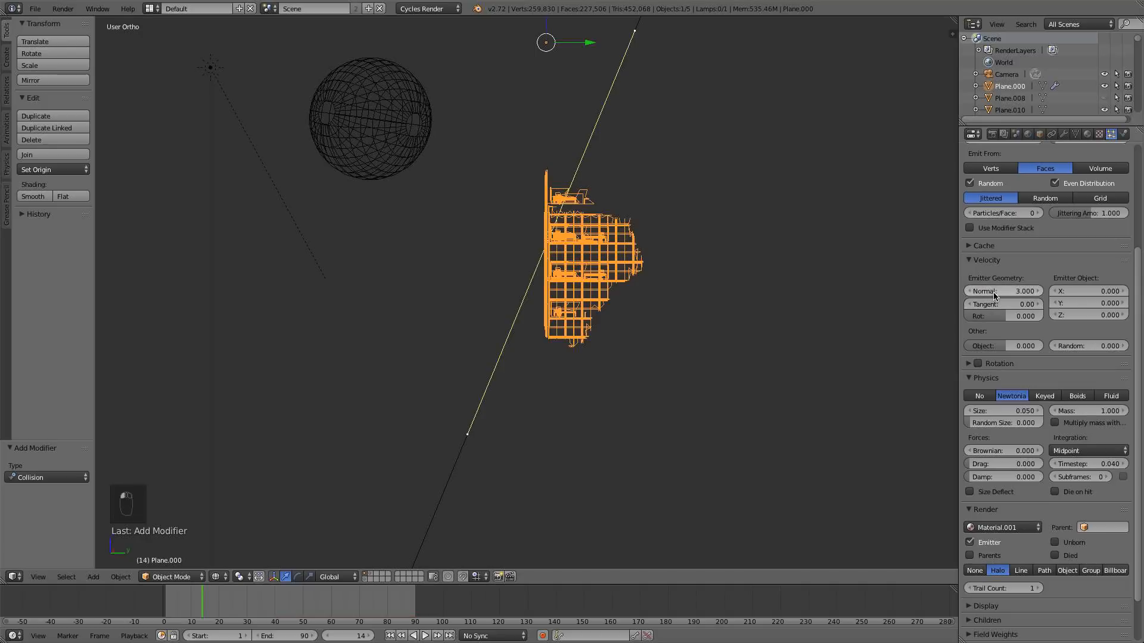
- Set the patch particles' normal velocity to 3, random velocity to 0.3 and Brownian to 1, and enable dynamic rotation with random values of 1
{"action": "scroll", "coordinate": [993, 295], "scroll_direction": "down", "scroll_amount": 3}
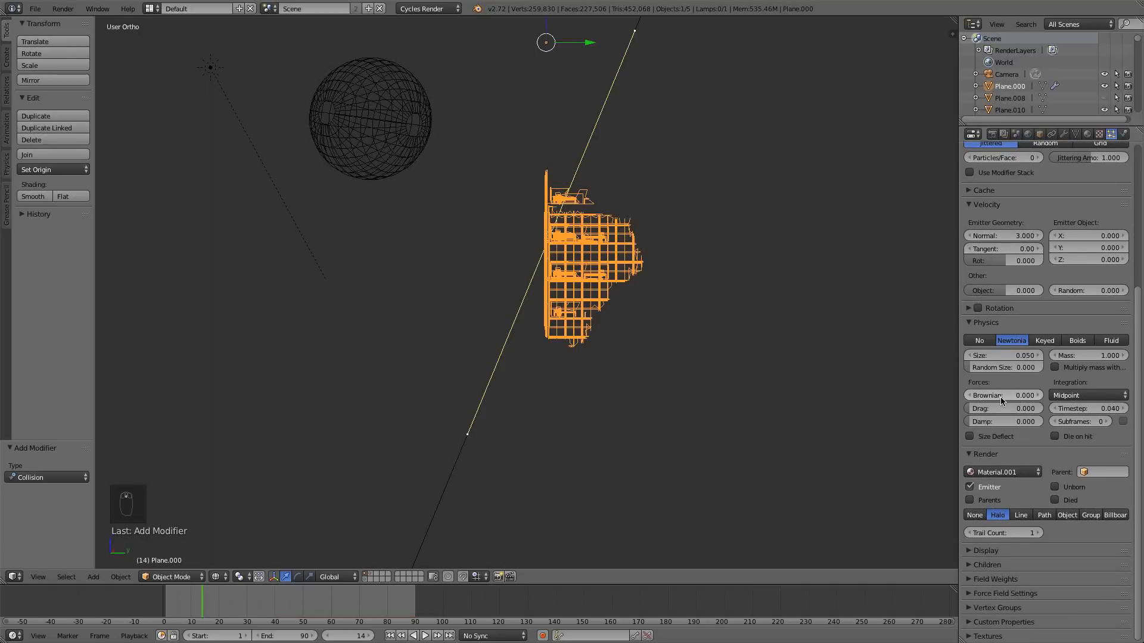
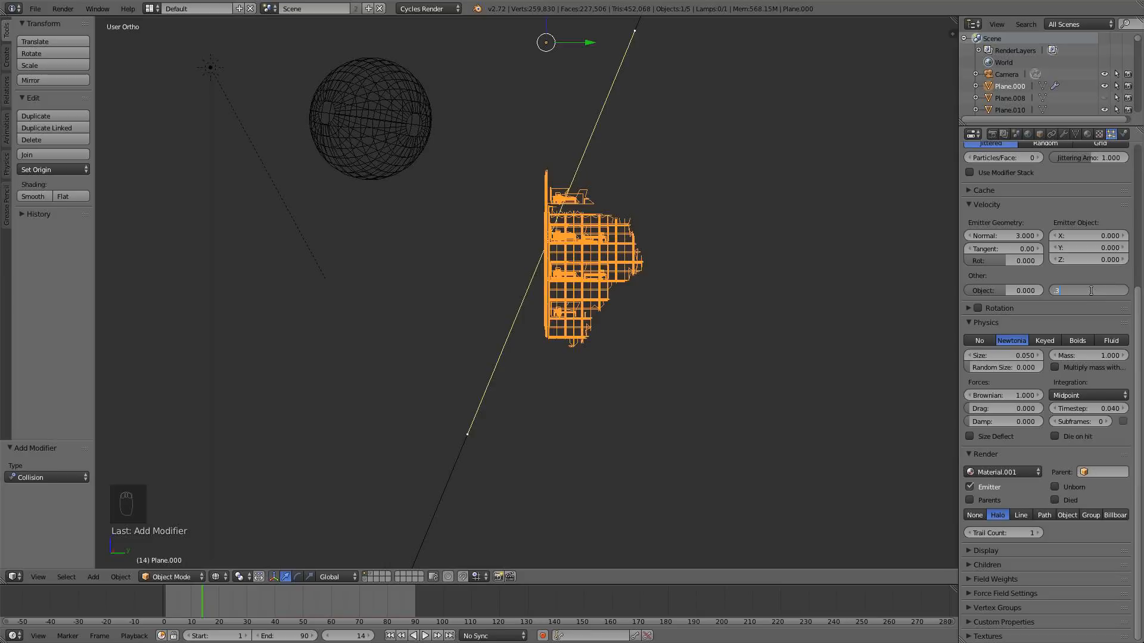
{"action": "left_click", "coordinate": [968, 308]}
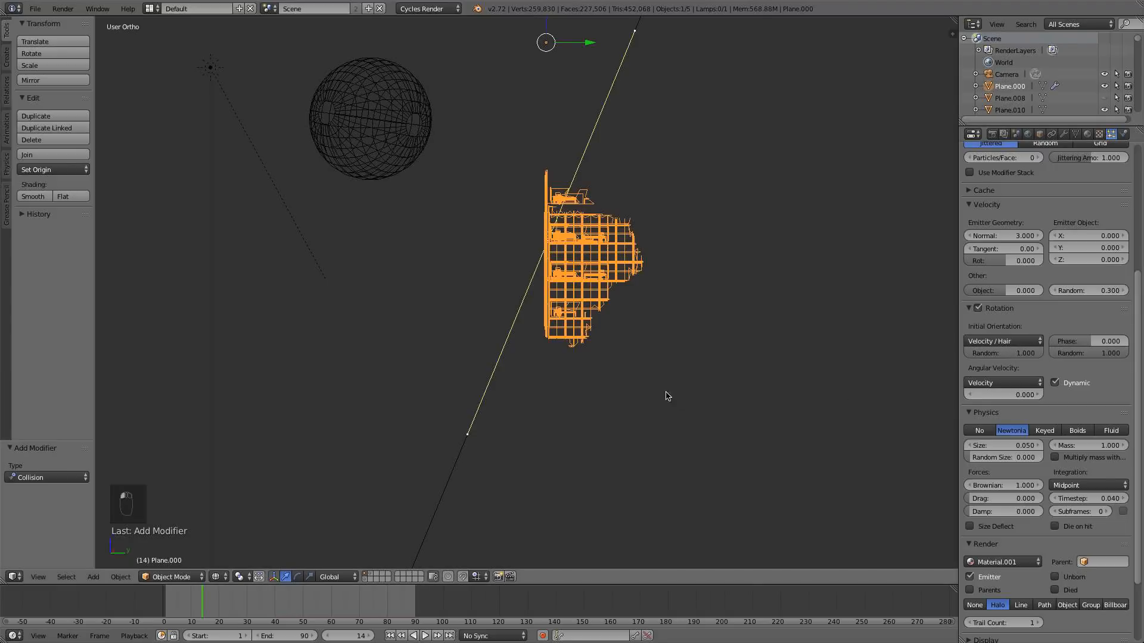
{"action": "middle_click_drag", "start_coordinate": [666, 396], "coordinate": [709, 355]}
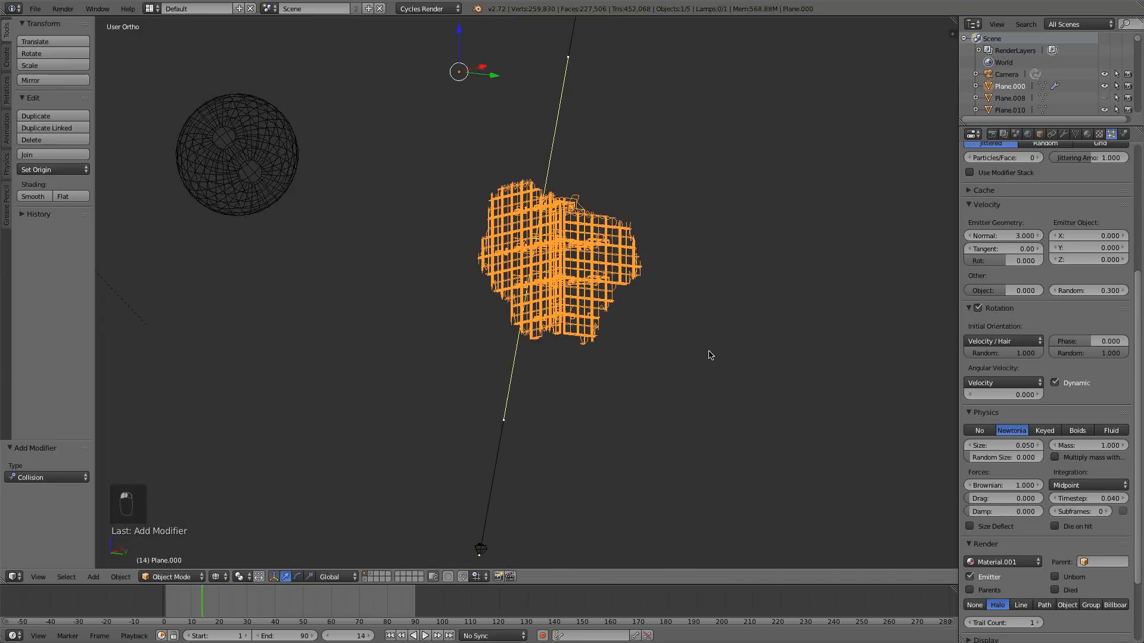
{"action": "left_click", "coordinate": [425, 635]}
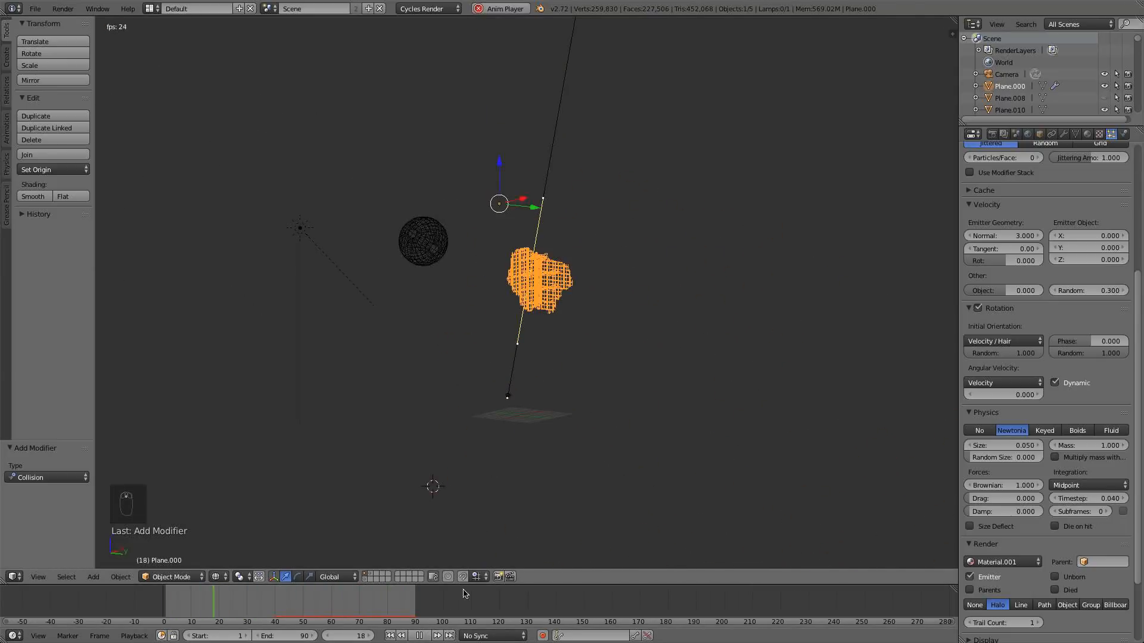
{"action": "left_click", "coordinate": [419, 636]}
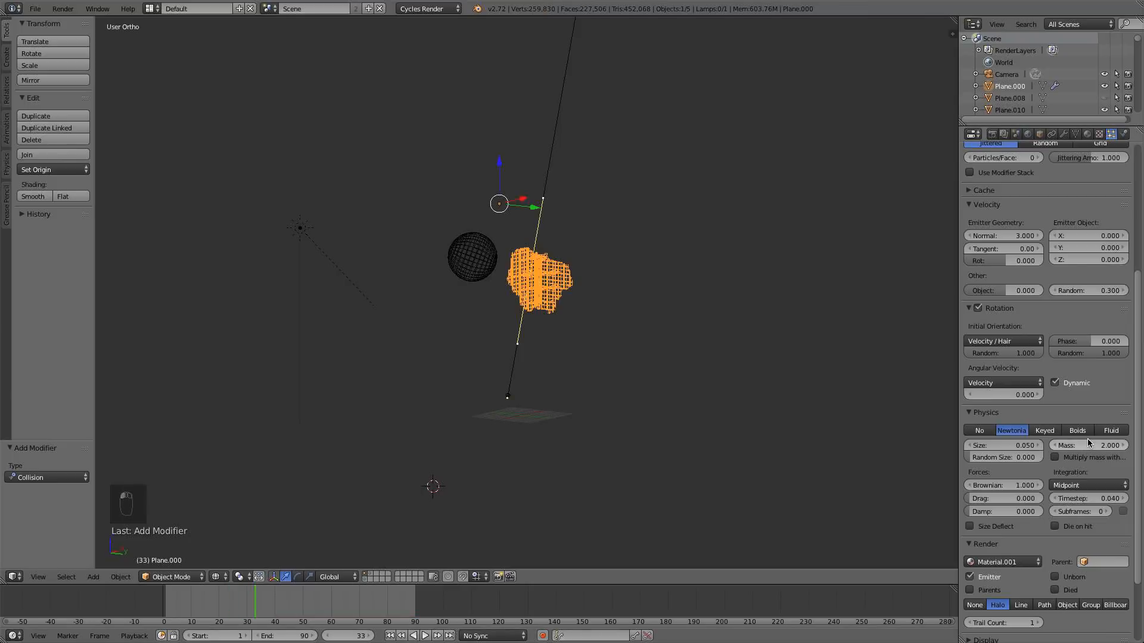
- Set the particles' mass to 2, with Multiply mass with size and Size Deflect enabled
{"action": "left_click", "coordinate": [1082, 458]}
{"action": "scroll", "coordinate": [1103, 454], "scroll_direction": "down", "scroll_amount": 2}
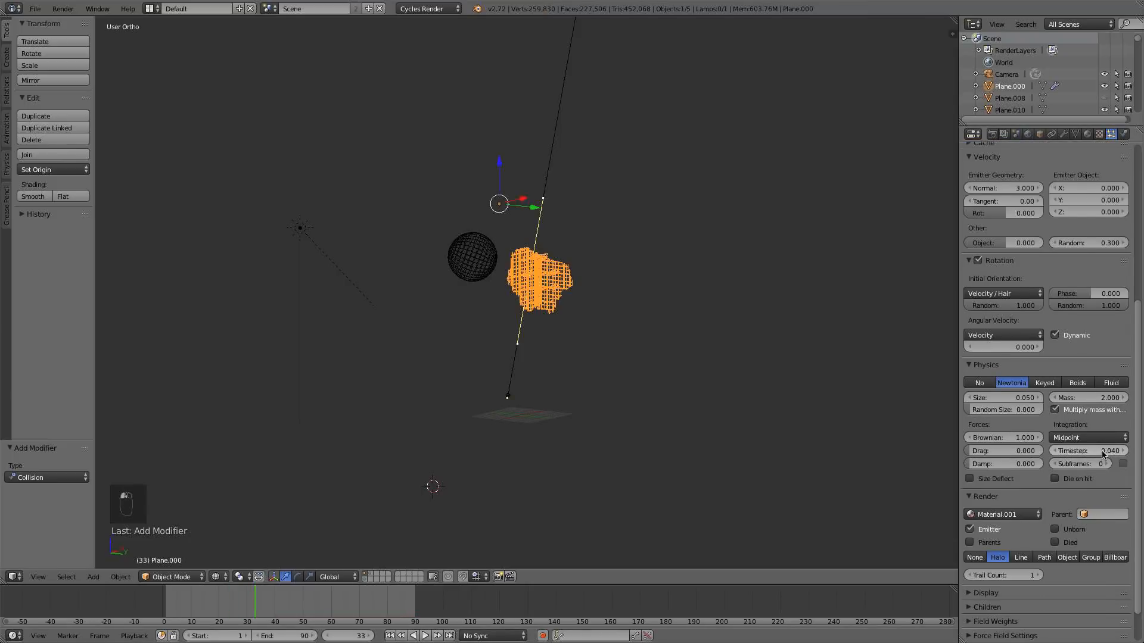
{"action": "left_click", "coordinate": [985, 478]}
{"action": "scroll", "coordinate": [993, 484], "scroll_direction": "down", "scroll_amount": 2}
{"action": "left_click", "coordinate": [36, 9]}
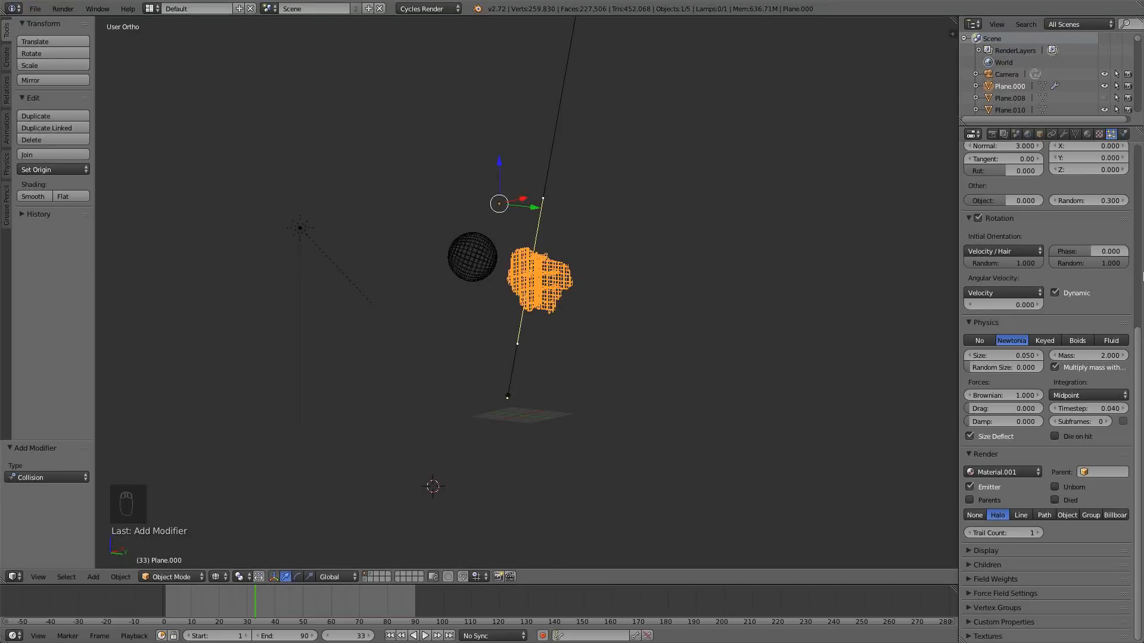
- Set the number of emitted particles to 5000 and save the file
{"action": "scroll", "coordinate": [1080, 215], "scroll_direction": "up", "scroll_amount": 10}
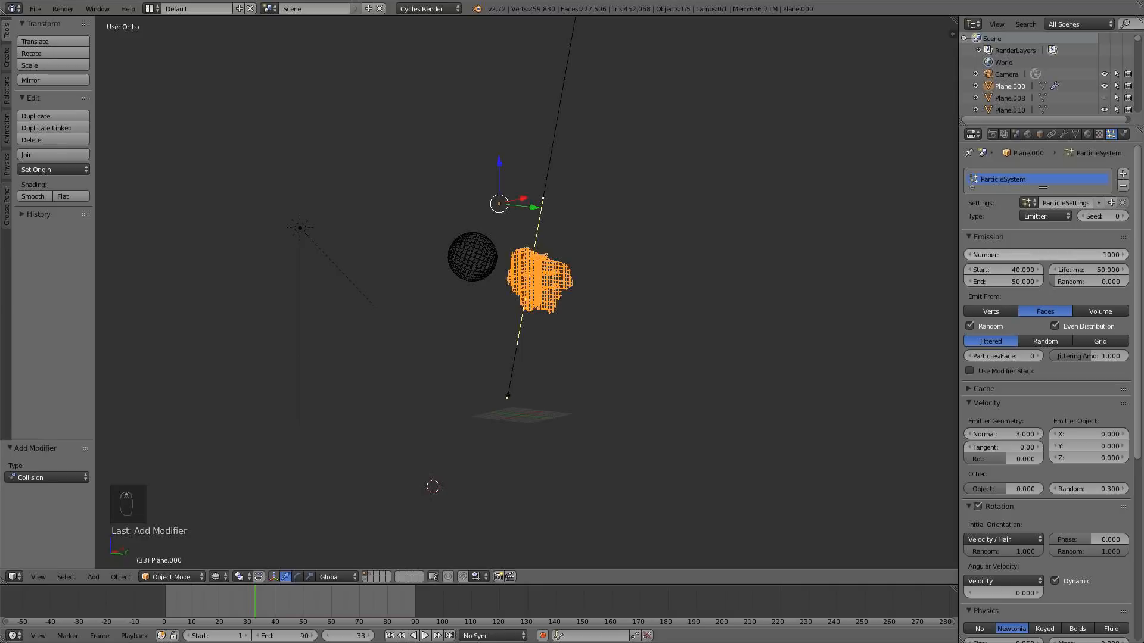
{"action": "left_click", "coordinate": [1073, 255]}
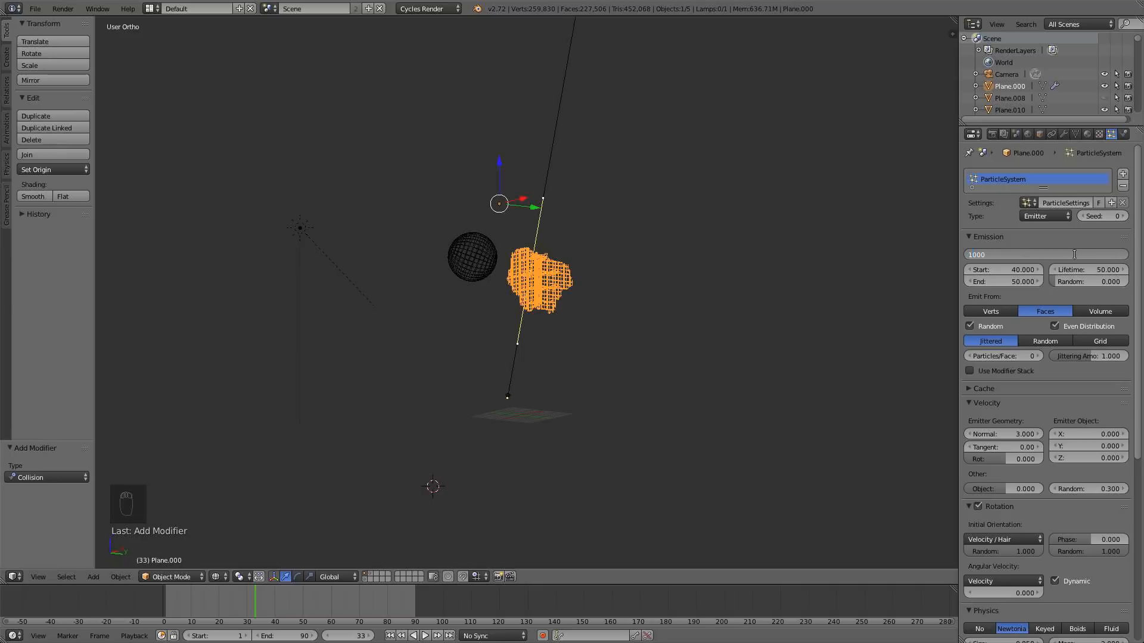
{"action": "type", "text": "5000"}
{"action": "key", "text": "Return"}
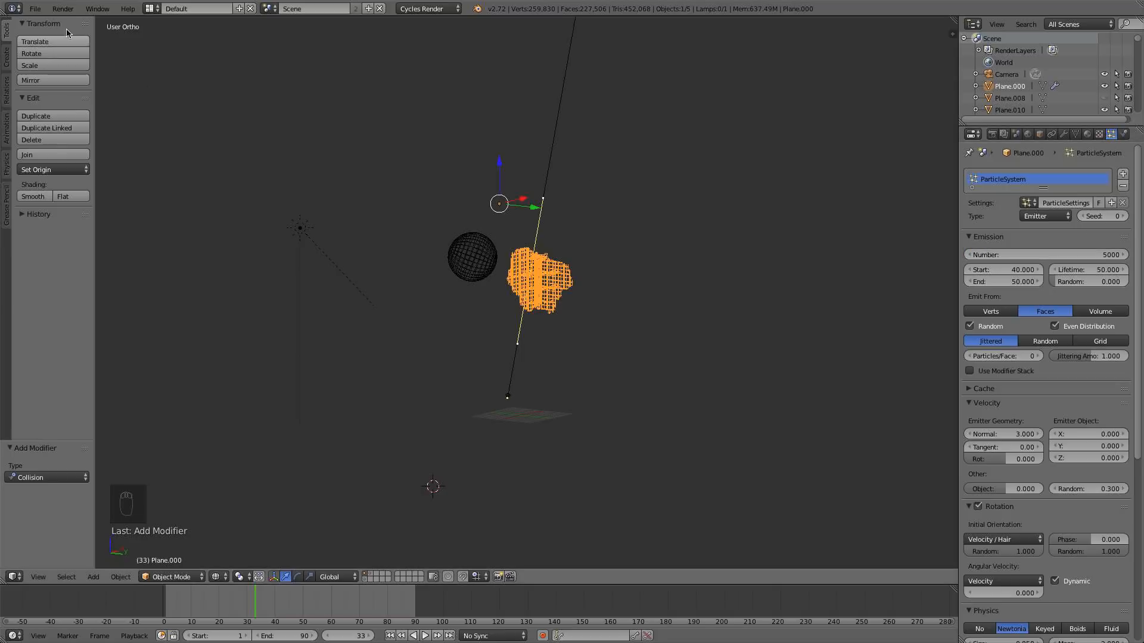
{"action": "left_click", "coordinate": [26, 9]}
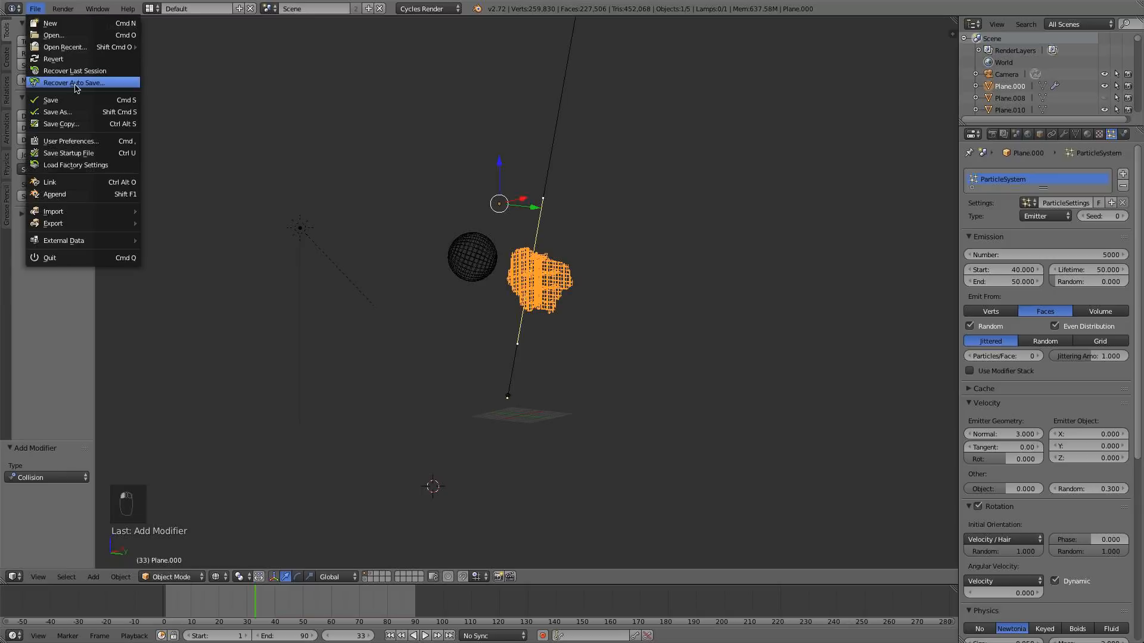
- Add an Explode modifier to the separated tower patch below its particle system modifier
{"action": "scroll", "coordinate": [495, 263], "scroll_direction": "up", "scroll_amount": 5}
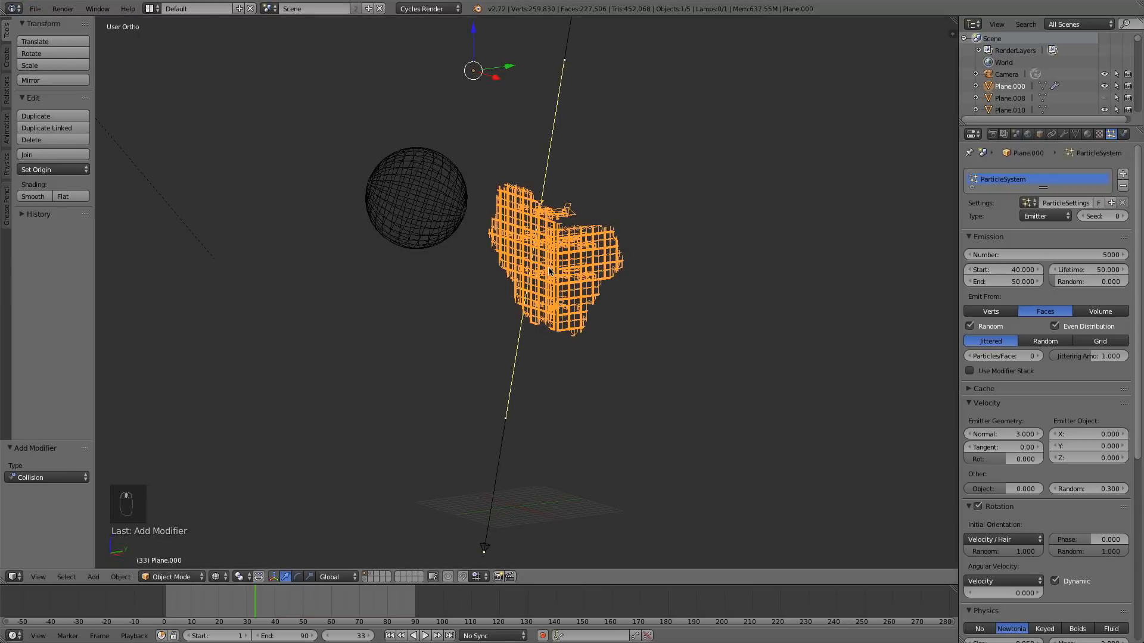
{"action": "left_click", "coordinate": [1062, 135]}
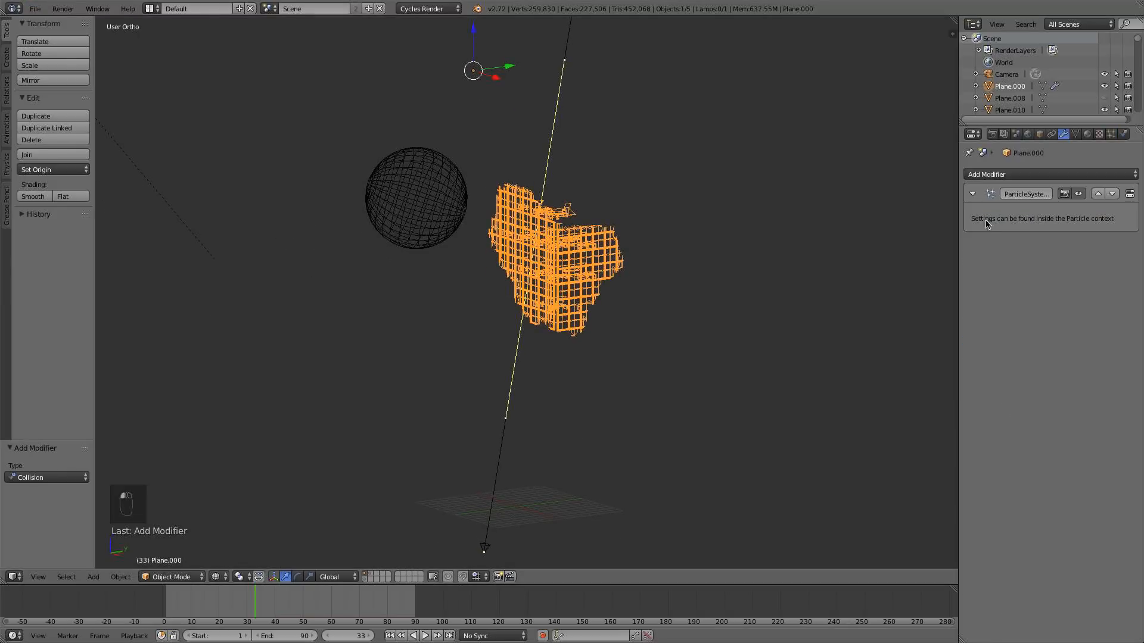
{"action": "left_click", "coordinate": [1042, 174]}
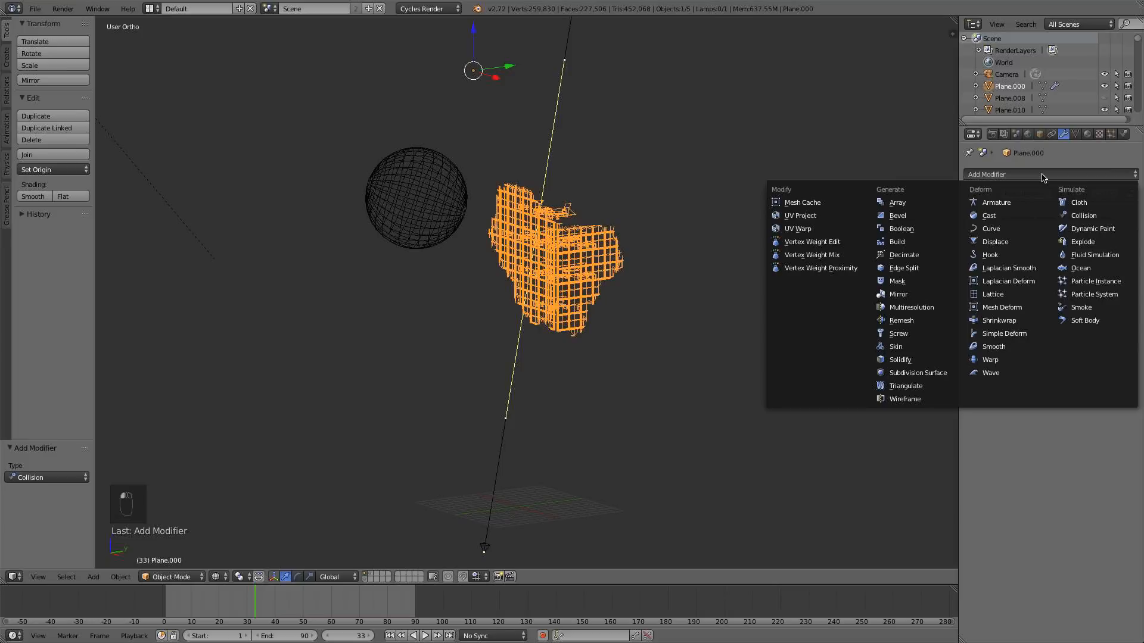
{"action": "left_click", "coordinate": [1094, 244]}
{"action": "scroll", "coordinate": [773, 329], "scroll_direction": "up", "scroll_amount": 8}
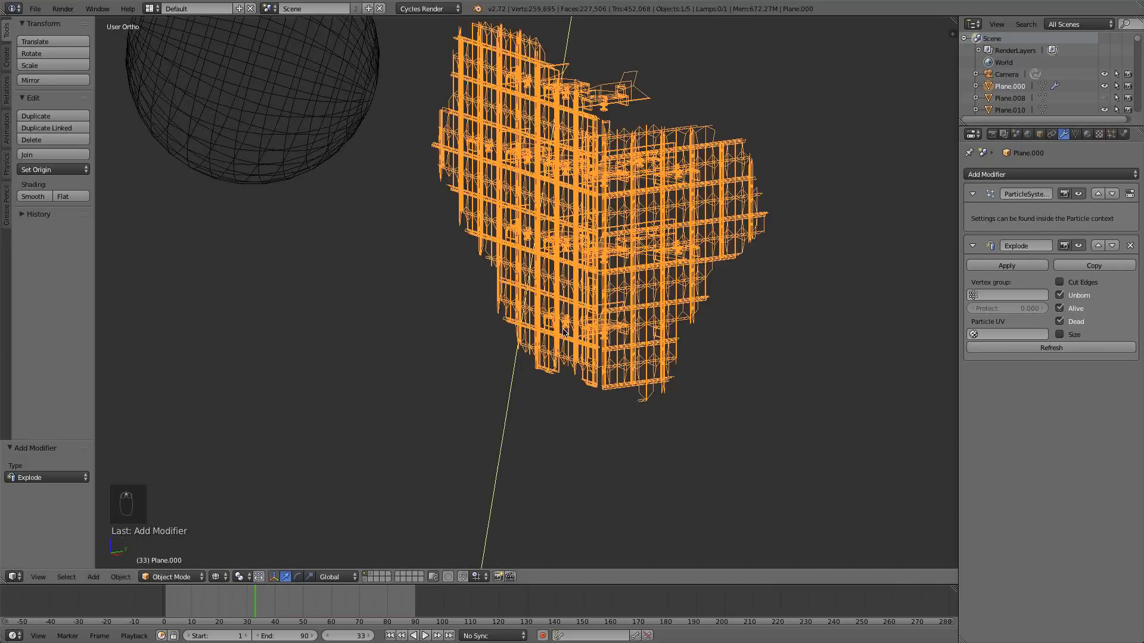
- Enable Cut Edges and Size in the tower patch's Explode modifier
{"action": "middle_click_drag", "start_coordinate": [773, 330], "coordinate": [763, 289]}
{"action": "left_click", "coordinate": [1060, 283]}
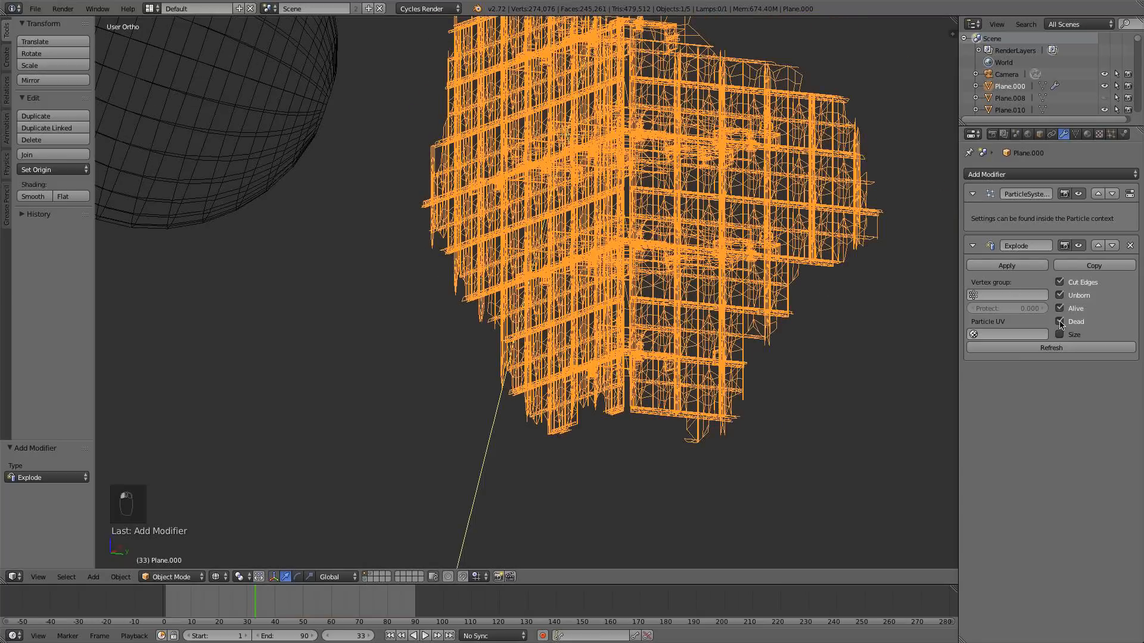
{"action": "left_click", "coordinate": [1059, 335]}
- Set the patch particles' size to 0.95 and their random size to 0.4
{"action": "left_click", "coordinate": [1110, 134]}
{"action": "scroll", "coordinate": [735, 256], "scroll_direction": "down", "scroll_amount": 5}
{"action": "middle_click_drag", "start_coordinate": [735, 255], "coordinate": [778, 301]}
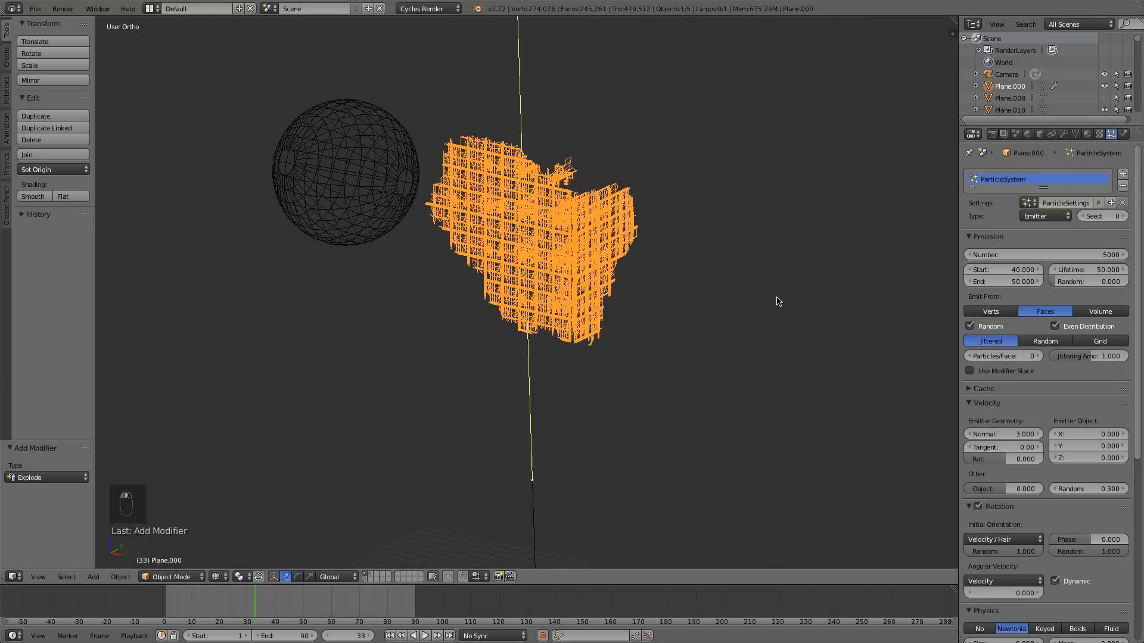
{"action": "scroll", "coordinate": [630, 240], "scroll_direction": "up", "scroll_amount": 5}
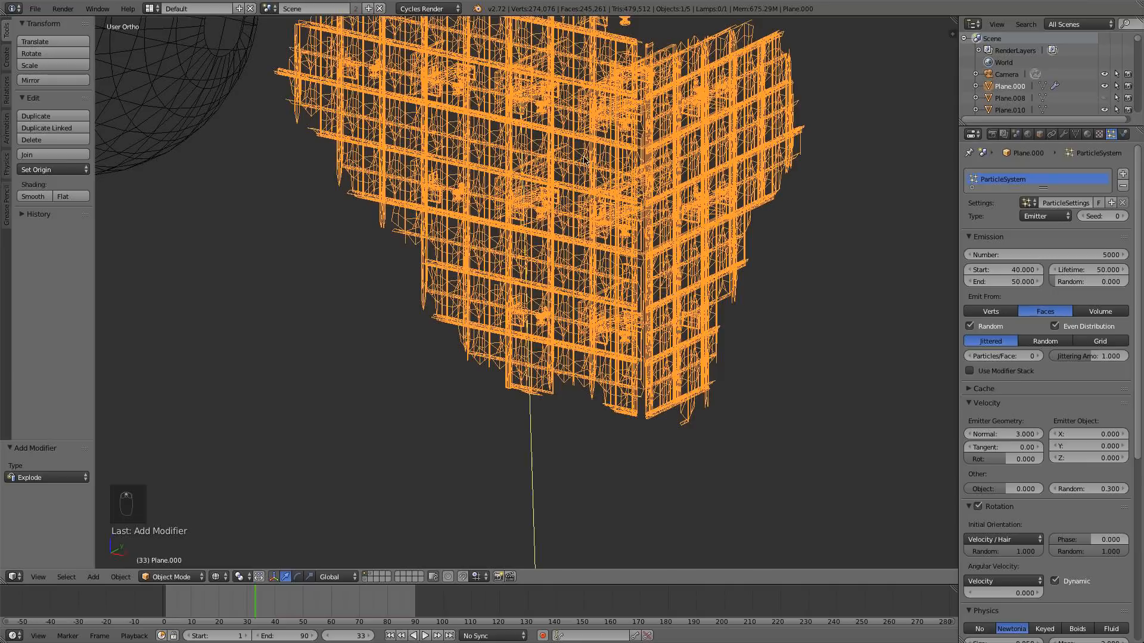
{"action": "scroll", "coordinate": [1038, 442], "scroll_direction": "down", "scroll_amount": 6}
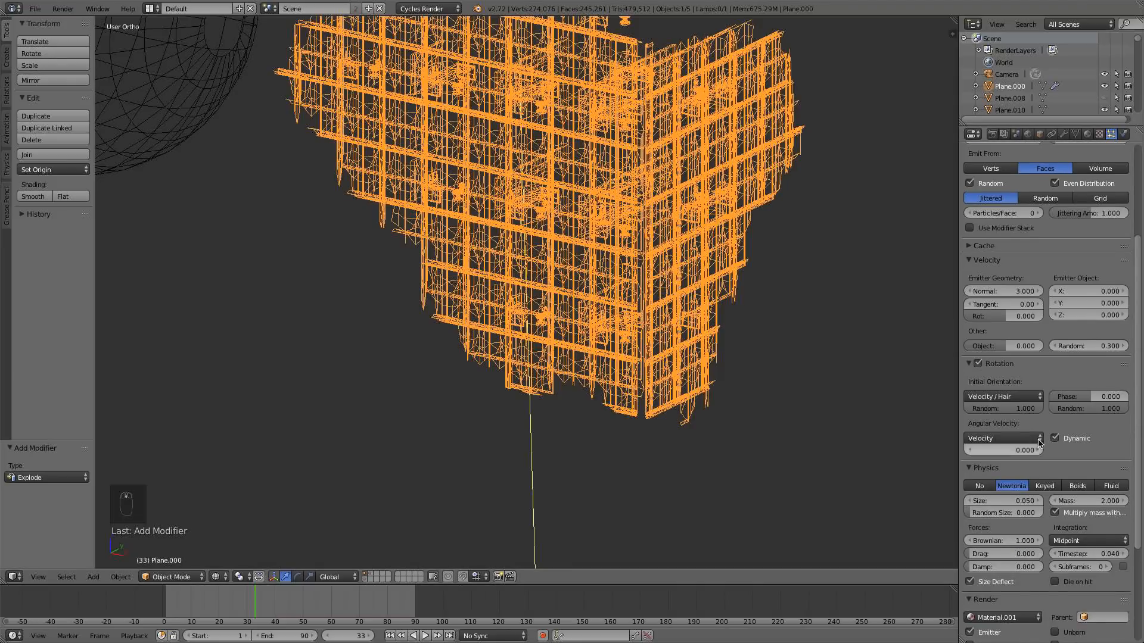
{"action": "scroll", "coordinate": [1050, 345], "scroll_direction": "up", "scroll_amount": 5}
{"action": "middle_click_drag", "start_coordinate": [729, 271], "coordinate": [635, 190]}
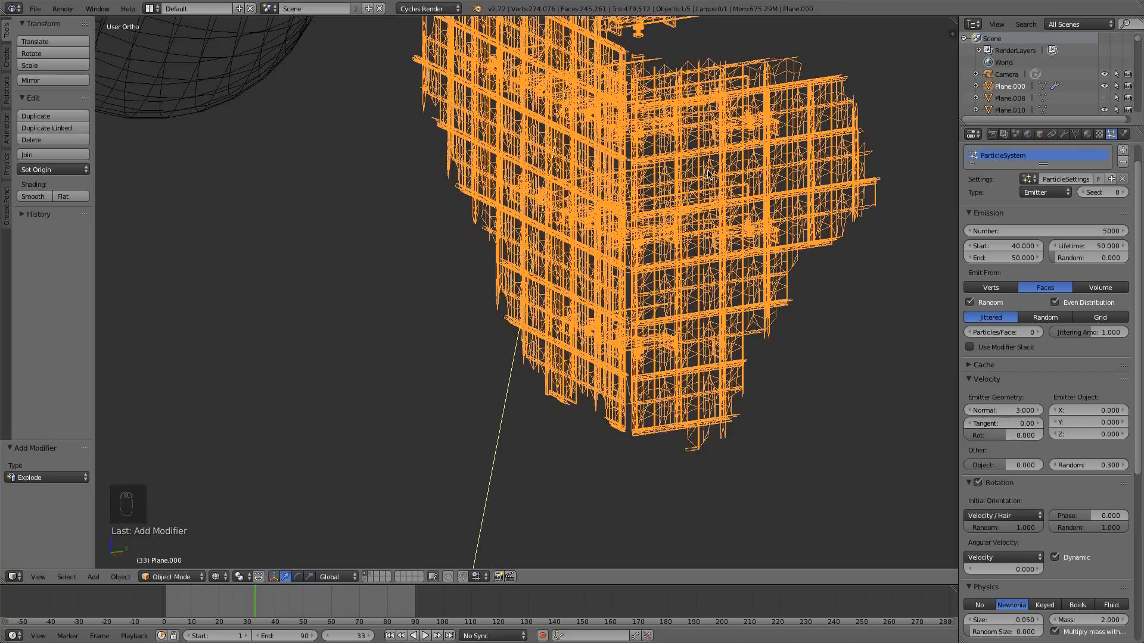
{"action": "scroll", "coordinate": [1054, 294], "scroll_direction": "up", "scroll_amount": 2}
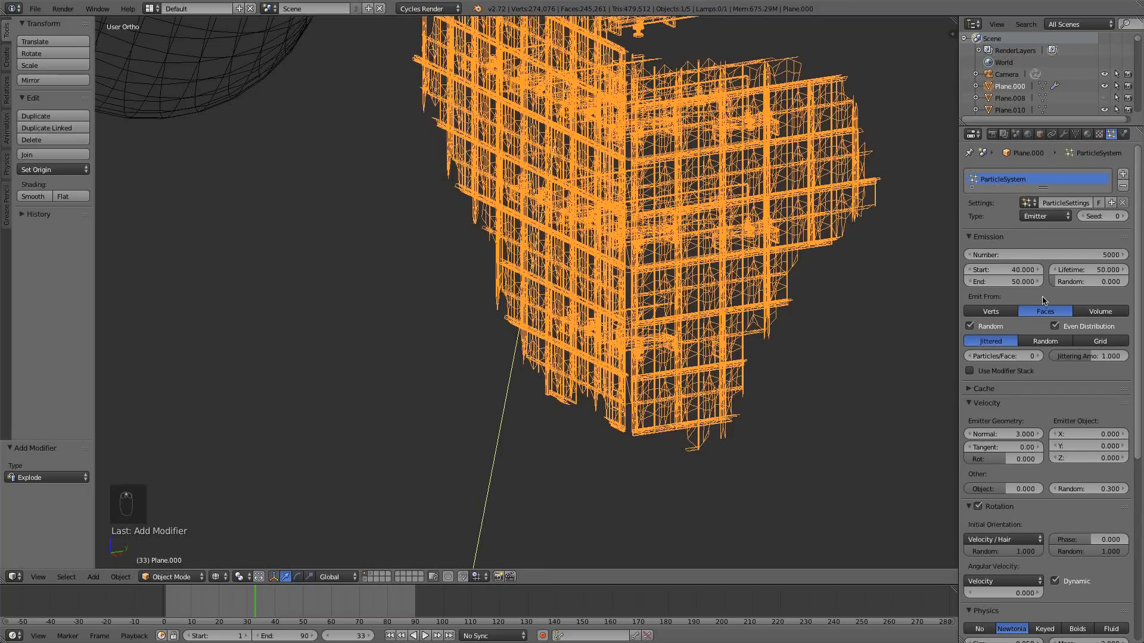
{"action": "scroll", "coordinate": [1044, 300], "scroll_direction": "down", "scroll_amount": 5}
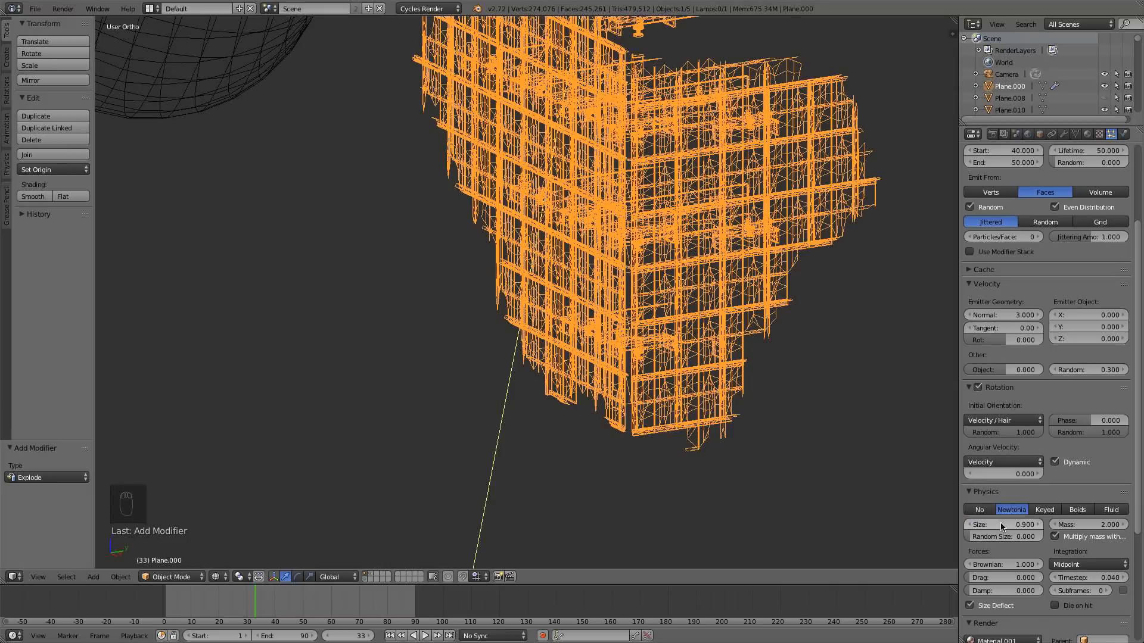
{"action": "left_click", "coordinate": [994, 535]}
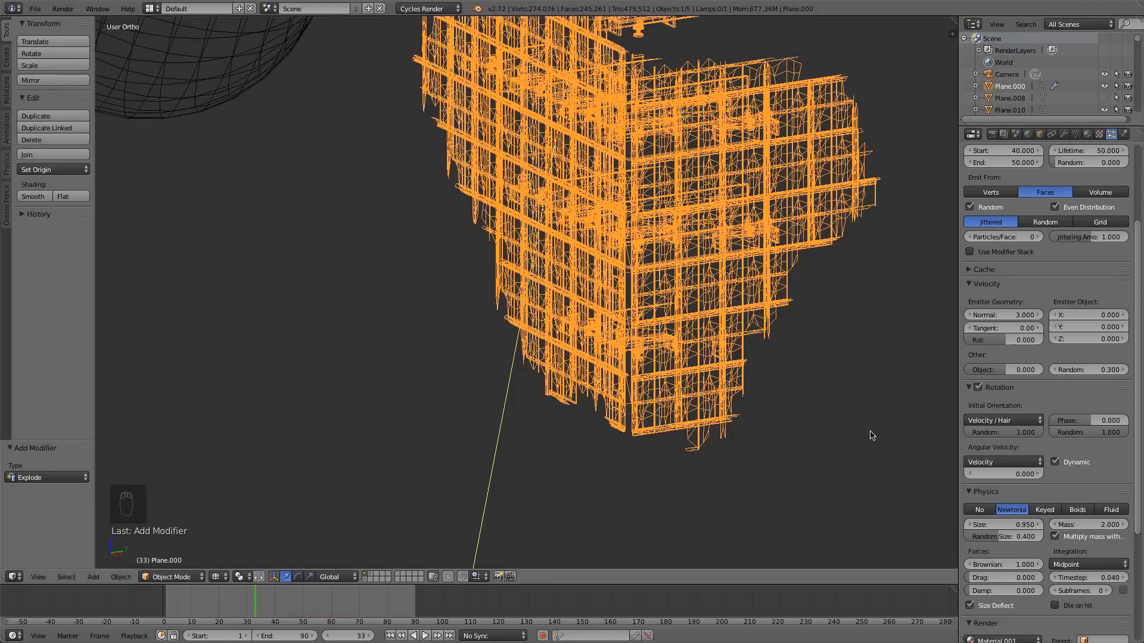
- Return the animation to frame 1 and save the file
{"action": "scroll", "coordinate": [870, 434], "scroll_direction": "down", "scroll_amount": 2}
{"action": "middle_click_drag", "start_coordinate": [870, 434], "coordinate": [855, 427]}
{"action": "left_click", "coordinate": [392, 635]}
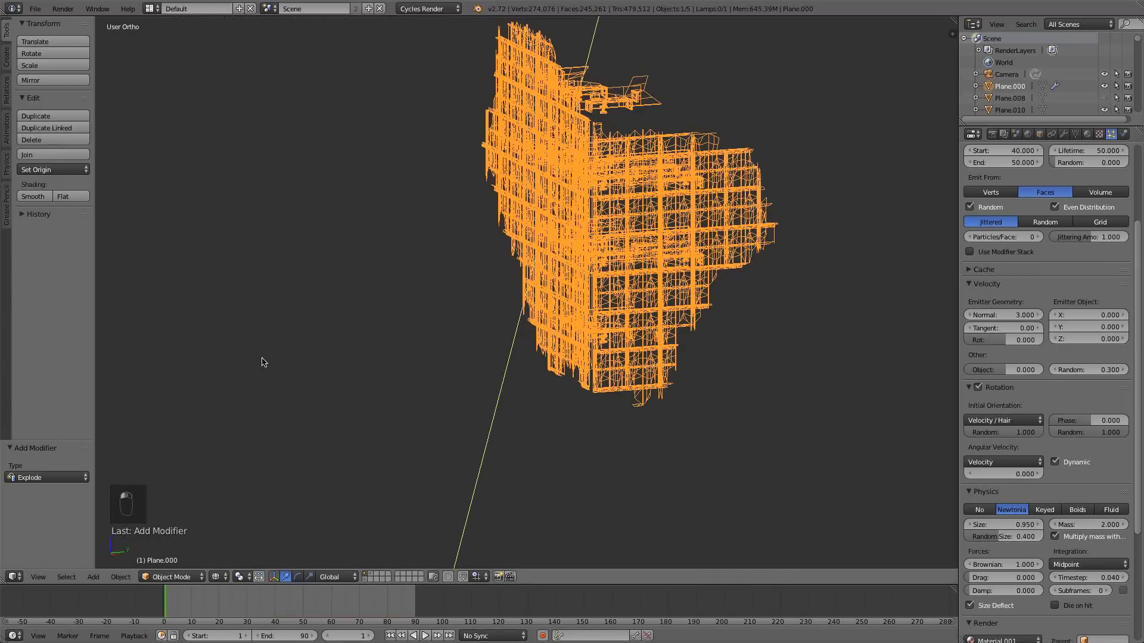
{"action": "left_click", "coordinate": [34, 8]}
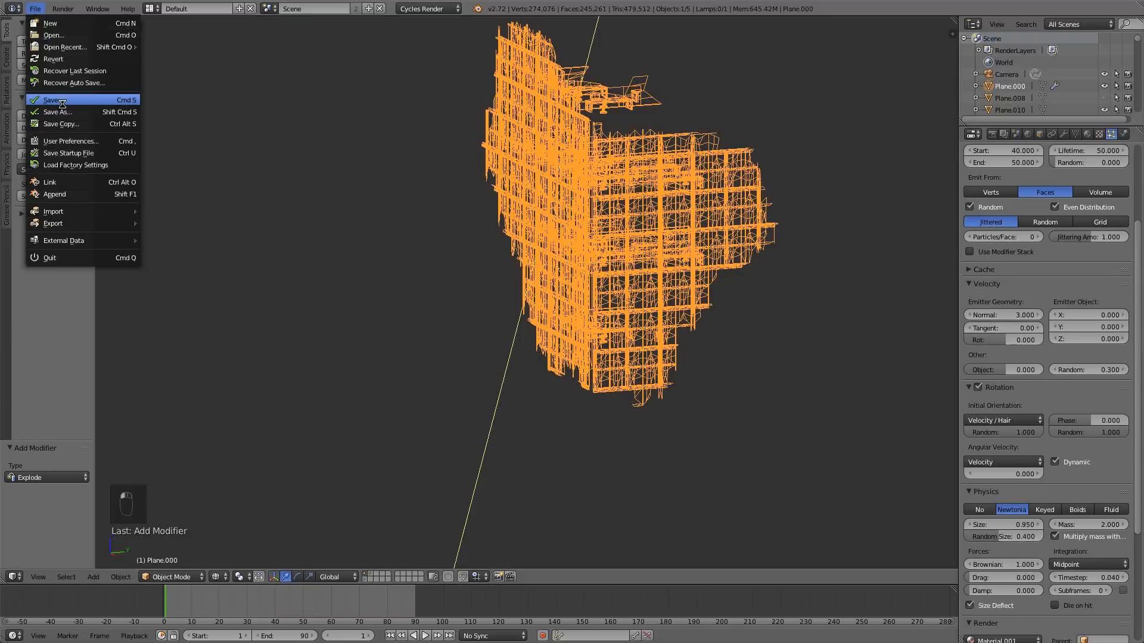
- Play the explosion and examine it from several angles and through the camera, stopping playback at the end
{"action": "left_click", "coordinate": [427, 636]}
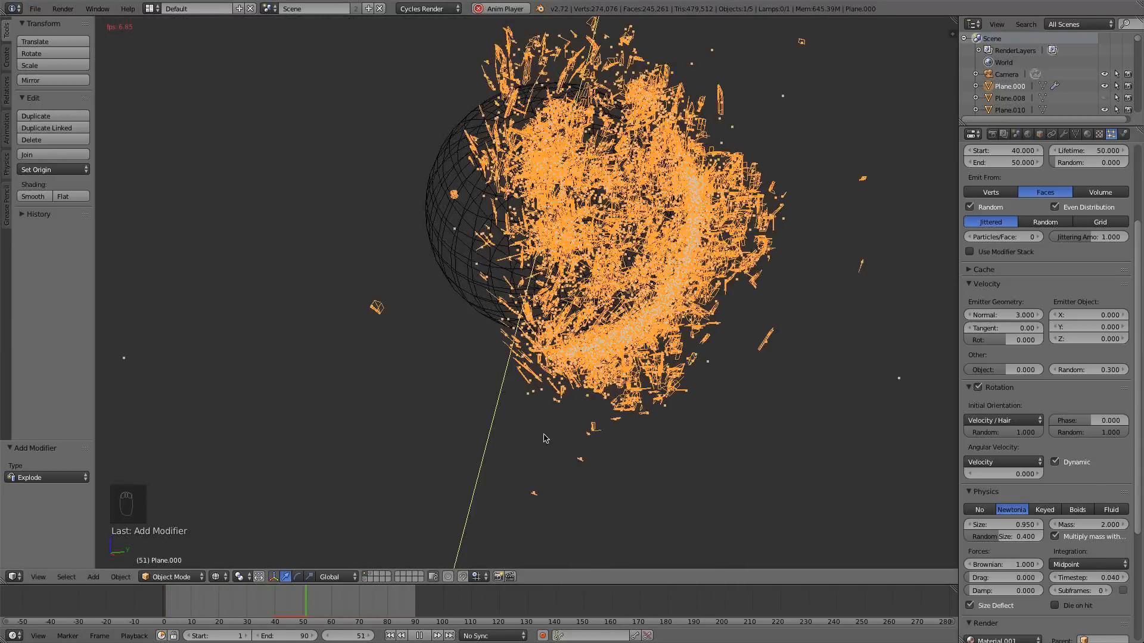
{"action": "middle_click_drag", "start_coordinate": [547, 436], "coordinate": [602, 424]}
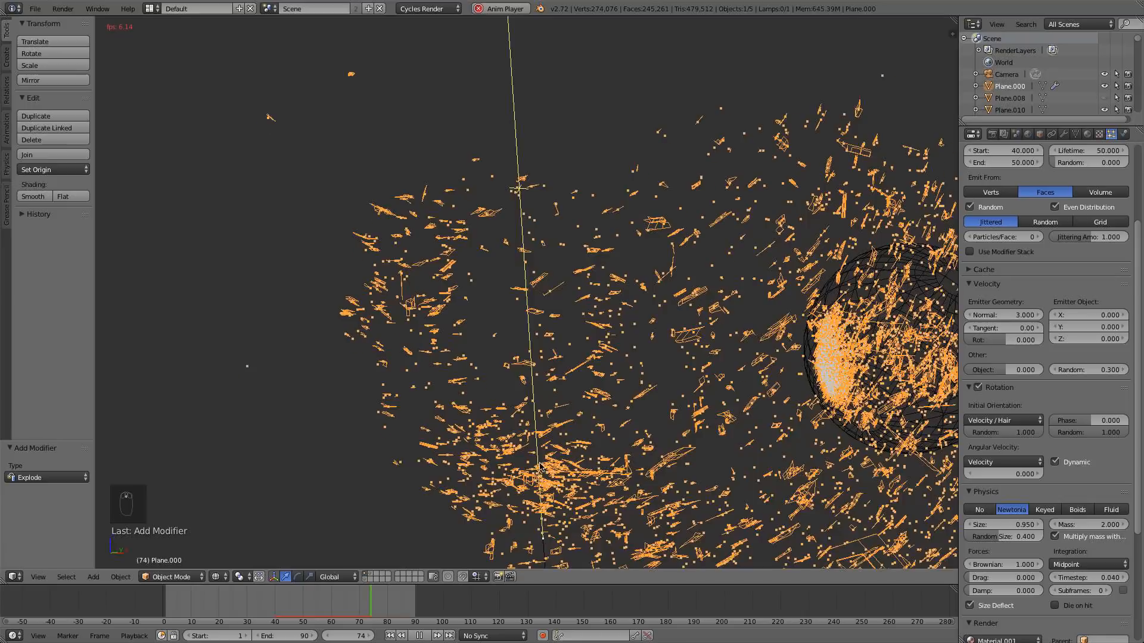
{"action": "scroll", "coordinate": [477, 506], "scroll_direction": "down", "scroll_amount": 3}
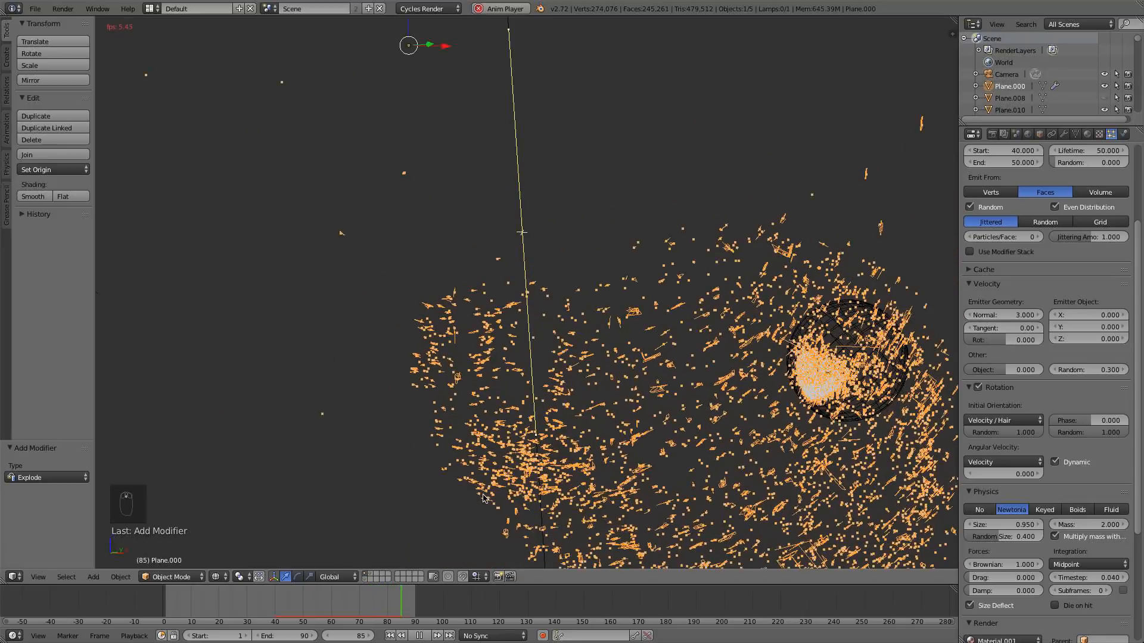
{"action": "middle_click_drag", "start_coordinate": [472, 519], "coordinate": [426, 454]}
{"action": "key", "text": "KP_0"}
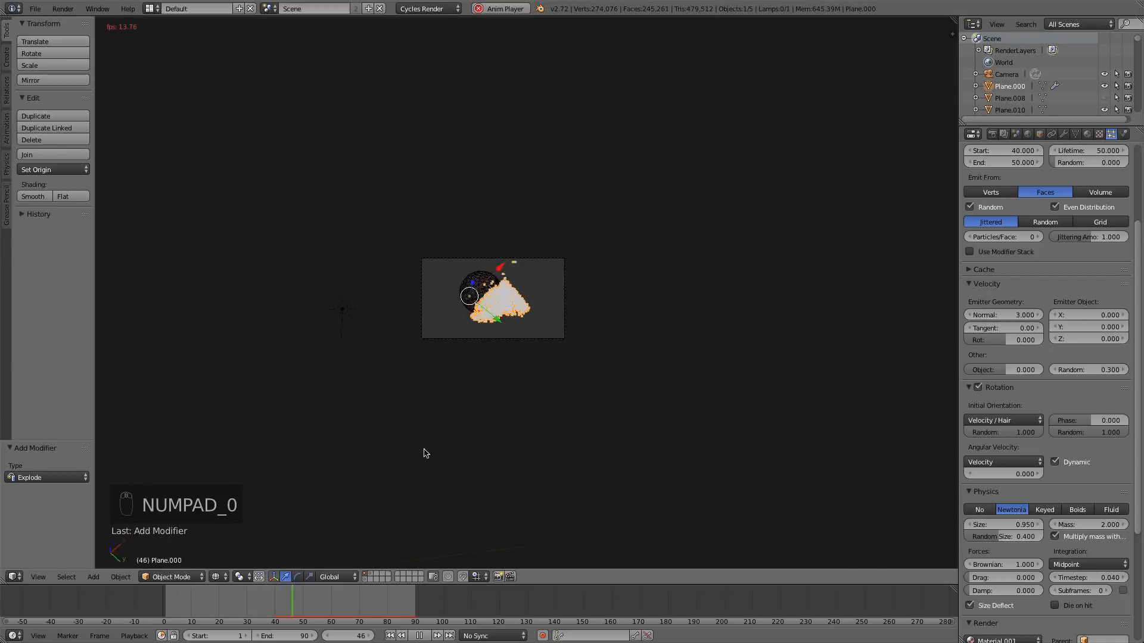
{"action": "scroll", "coordinate": [452, 416], "scroll_direction": "up", "scroll_amount": 4}
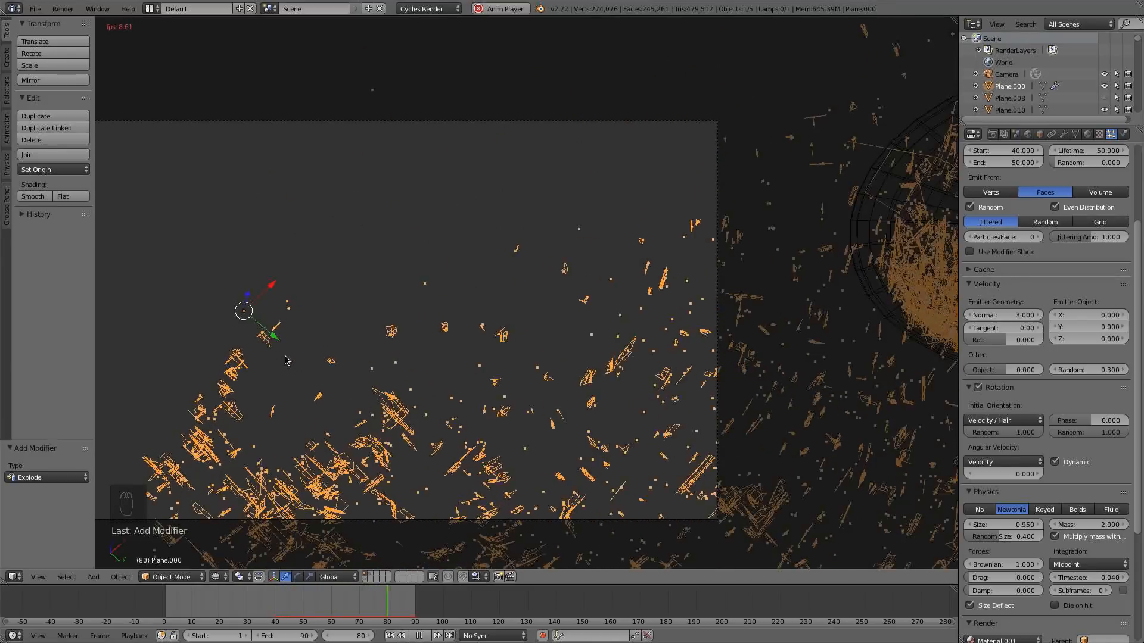
{"action": "left_click", "coordinate": [419, 636]}
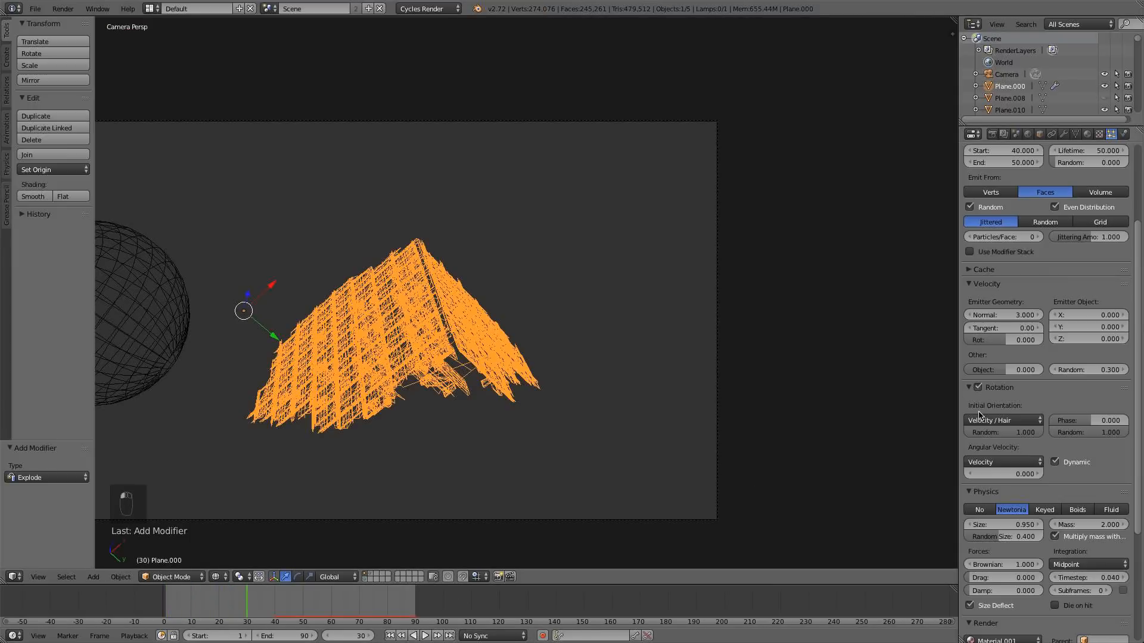
- Lower the particles' normal velocity to 1 and set their angular velocity to 5
{"action": "left_click", "coordinate": [1000, 316]}
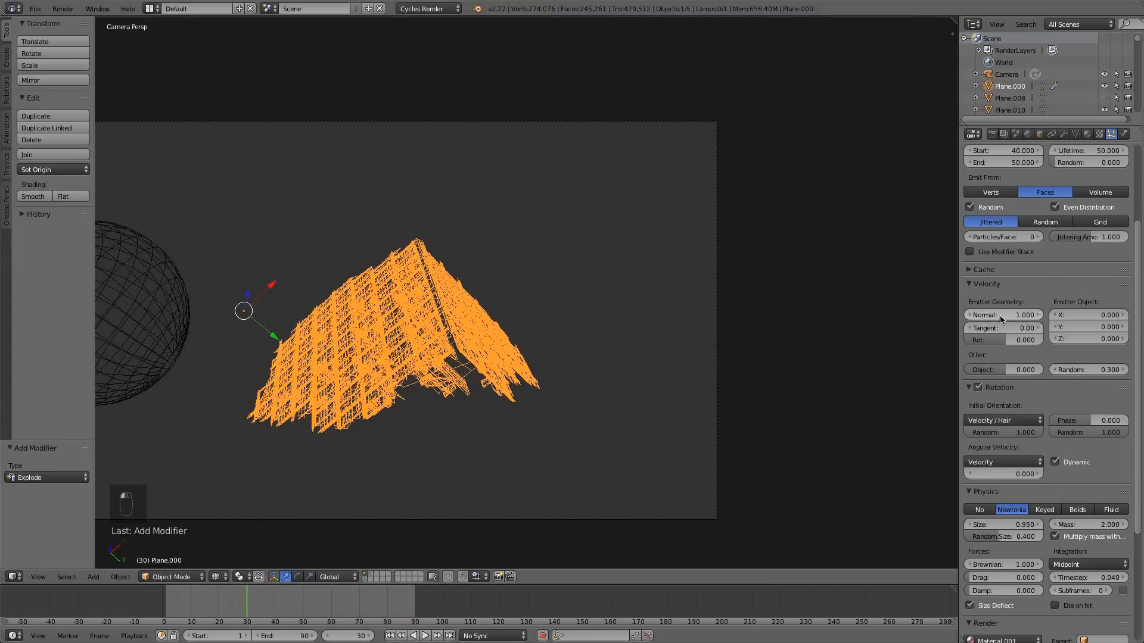
{"action": "scroll", "coordinate": [1006, 345], "scroll_direction": "down", "scroll_amount": 2}
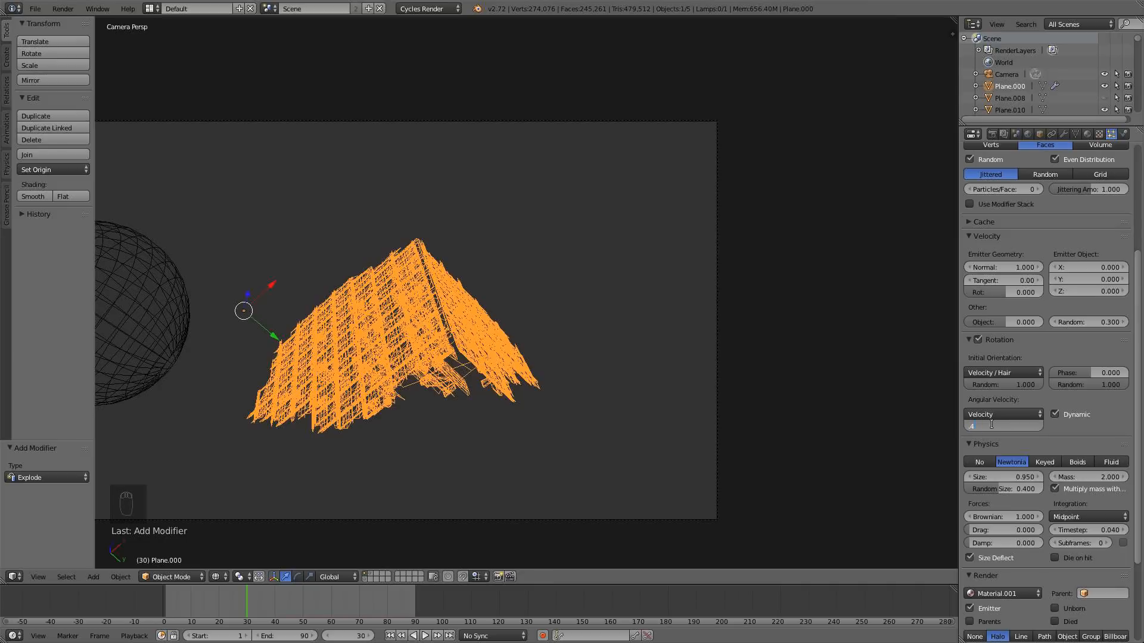
{"action": "key", "text": "BackSpace"}
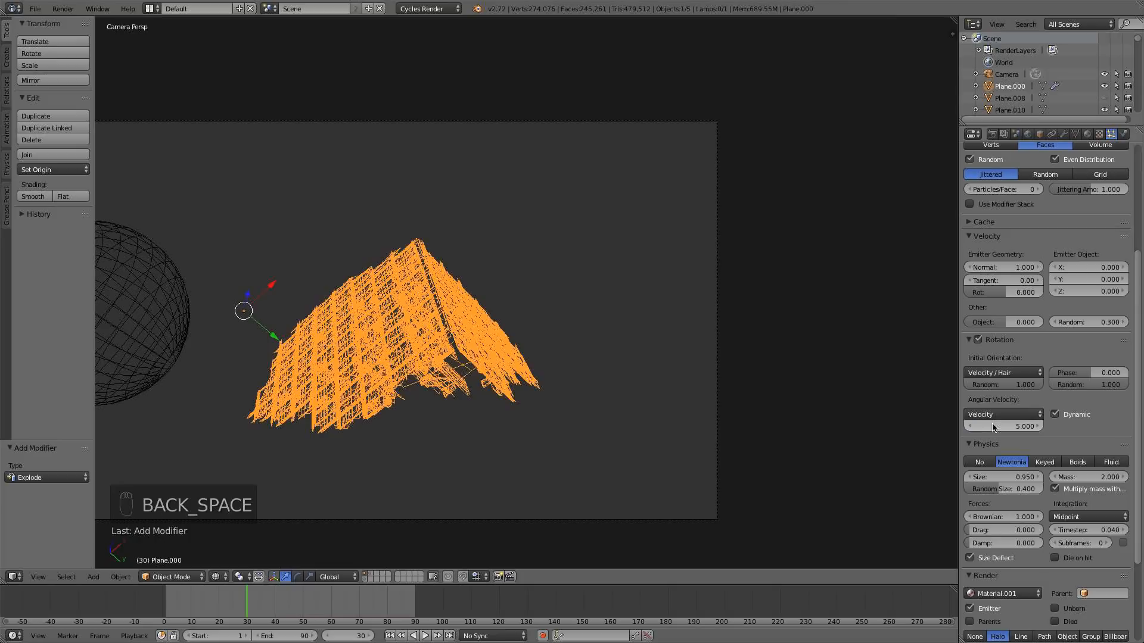
- Play the revised explosion through the camera to check the debris motion and stop playback
{"action": "left_click", "coordinate": [422, 636]}
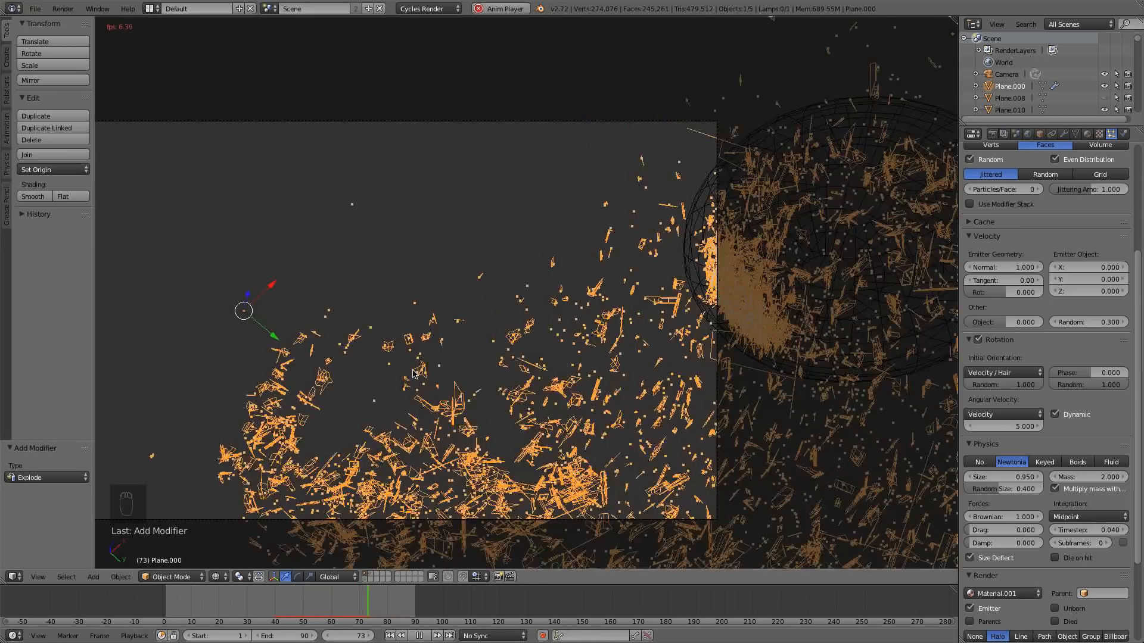
{"action": "scroll", "coordinate": [493, 546], "scroll_direction": "down", "scroll_amount": 2}
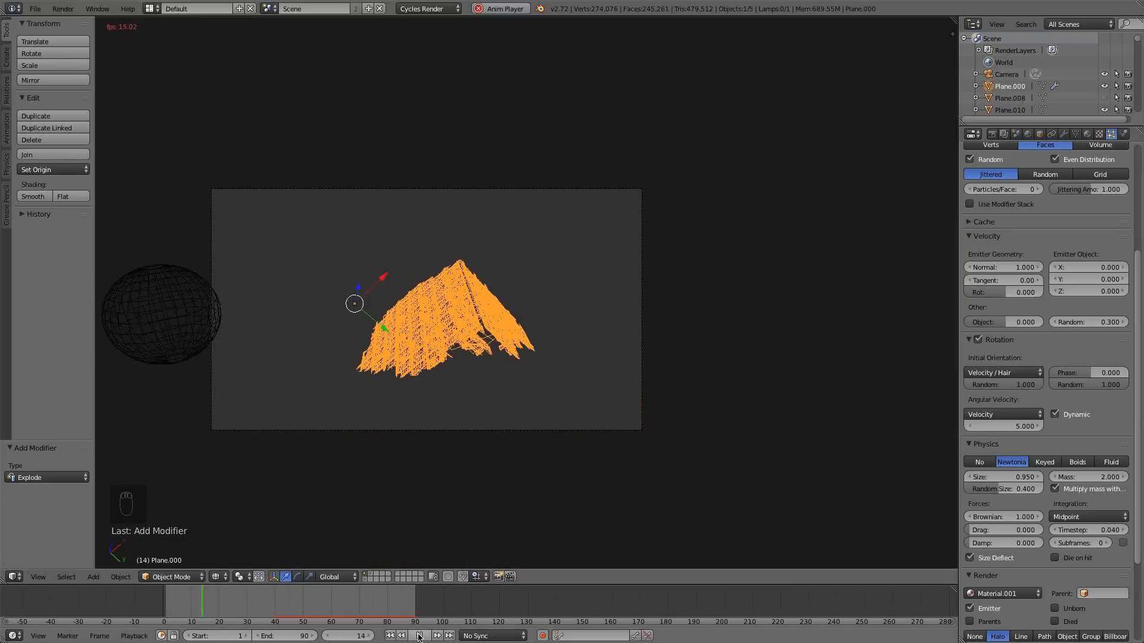
{"action": "scroll", "coordinate": [480, 493], "scroll_direction": "up", "scroll_amount": 3}
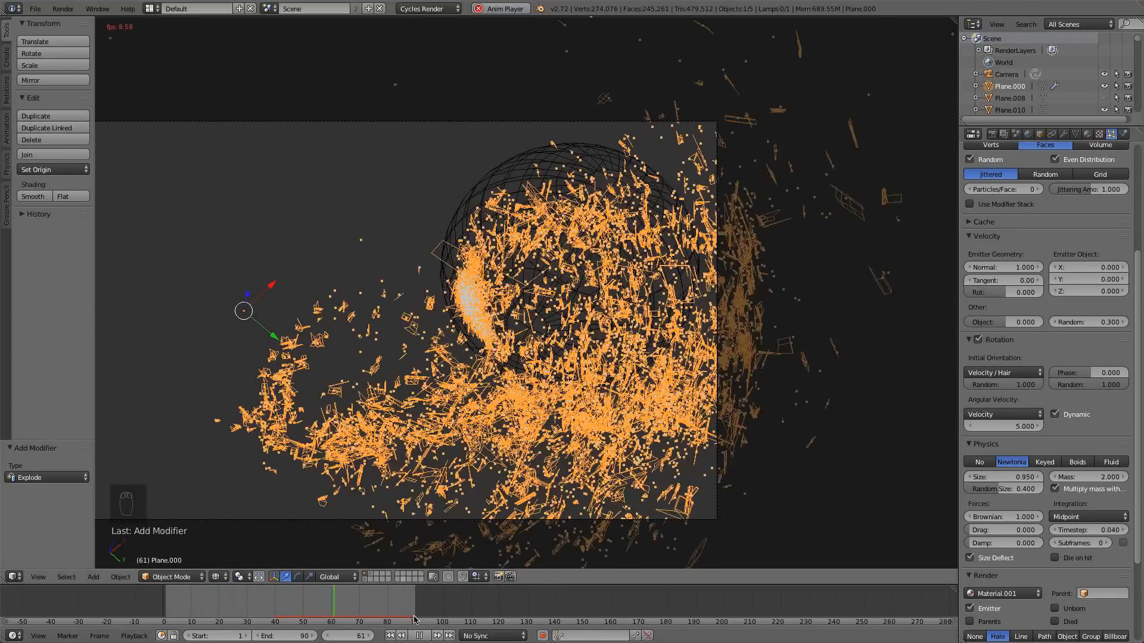
{"action": "key", "text": "alt+a"}
- Step the animation backward frame by frame in front view to before the sphere's impact, examining the debris
{"action": "scroll", "coordinate": [494, 321], "scroll_direction": "down", "scroll_amount": 6}
{"action": "key", "text": "KP_1"}
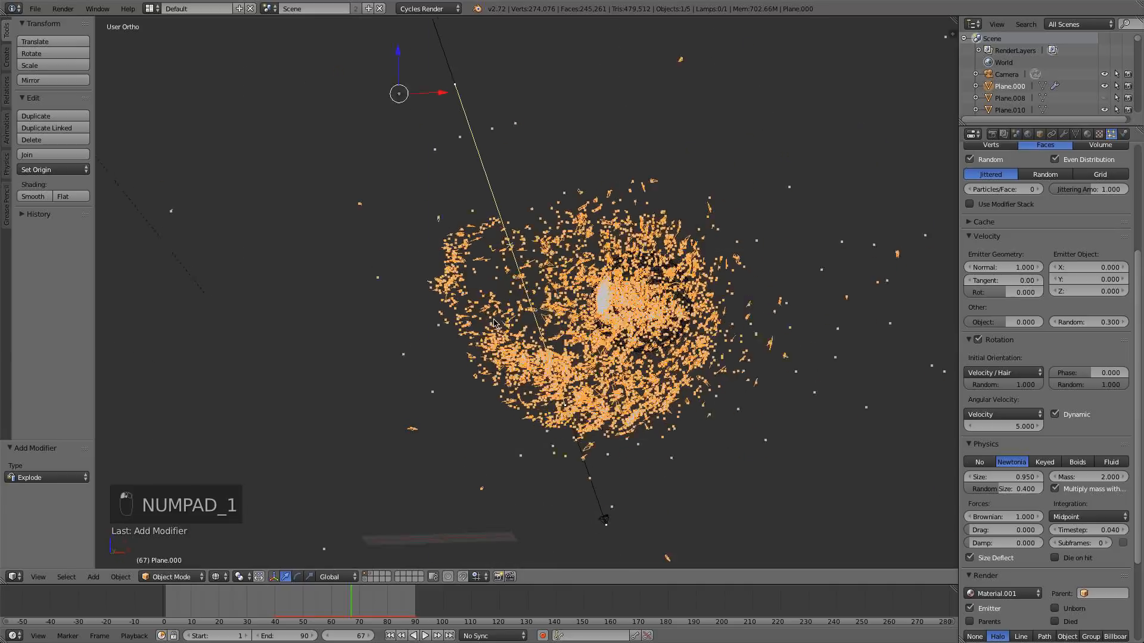
{"action": "key", "text": "KP_3"}
{"action": "key", "text": "KP_1"}
{"action": "key", "text": "Left"}
{"action": "key", "text": "Left"}
{"action": "key", "text": "Left"}
{"action": "key", "text": "Left"}
{"action": "key", "text": "Left"}
{"action": "key", "text": "Left"}
{"action": "key", "text": "Left"}
{"action": "key", "text": "Left"}
{"action": "key", "text": "Left"}
{"action": "key", "text": "Left"}
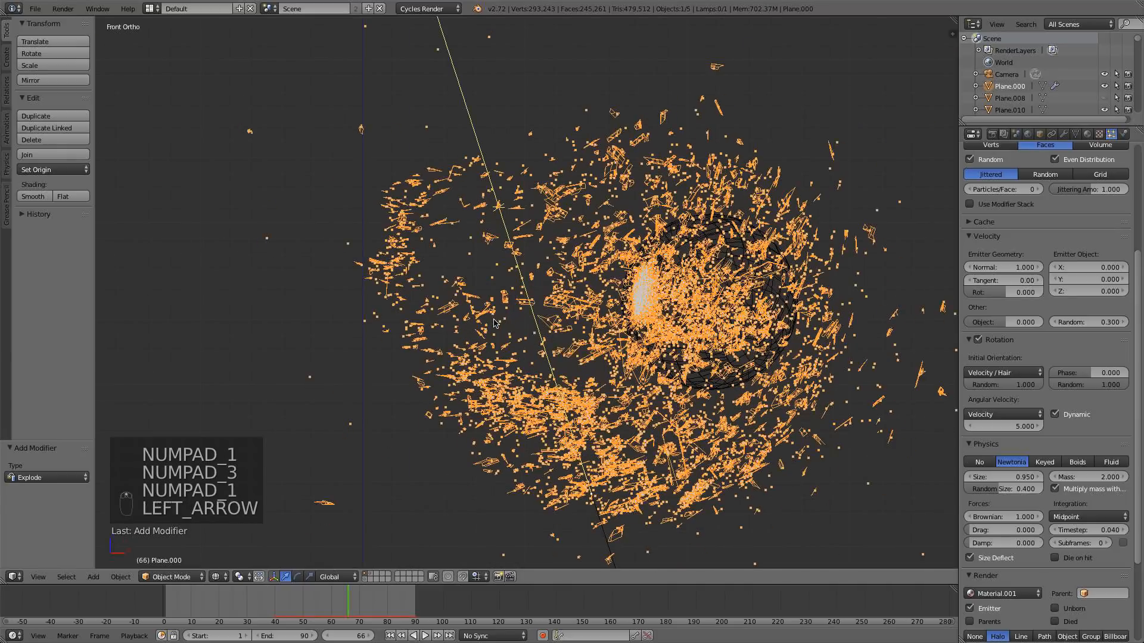
{"action": "key", "text": "Left"}
{"action": "key", "text": "Left"}
{"action": "key", "text": "Left"}
{"action": "key", "text": "Left"}
{"action": "key", "text": "Left"}
{"action": "key", "text": "Left"}
{"action": "key", "text": "Left"}
{"action": "key", "text": "Left"}
{"action": "key", "text": "Left"}
{"action": "key", "text": "Left"}
{"action": "key", "text": "Left"}
{"action": "key", "text": "Left"}
{"action": "key", "text": "Left"}
{"action": "key", "text": "Left"}
{"action": "key", "text": "Left"}
{"action": "key", "text": "Left"}
{"action": "key", "text": "Left"}
{"action": "key", "text": "Left"}
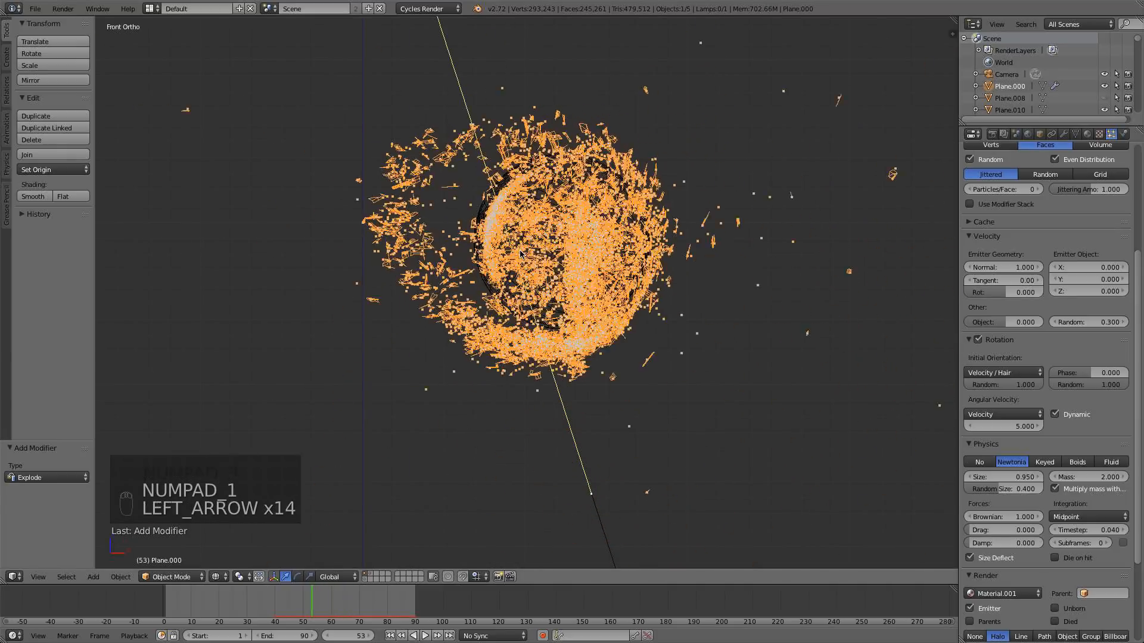
{"action": "key", "text": "Left"}
{"action": "key", "text": "Left"}
{"action": "key", "text": "Left"}
{"action": "key", "text": "Left"}
{"action": "key", "text": "Left"}
{"action": "key", "text": "Left"}
{"action": "key", "text": "Left"}
{"action": "key", "text": "Left"}
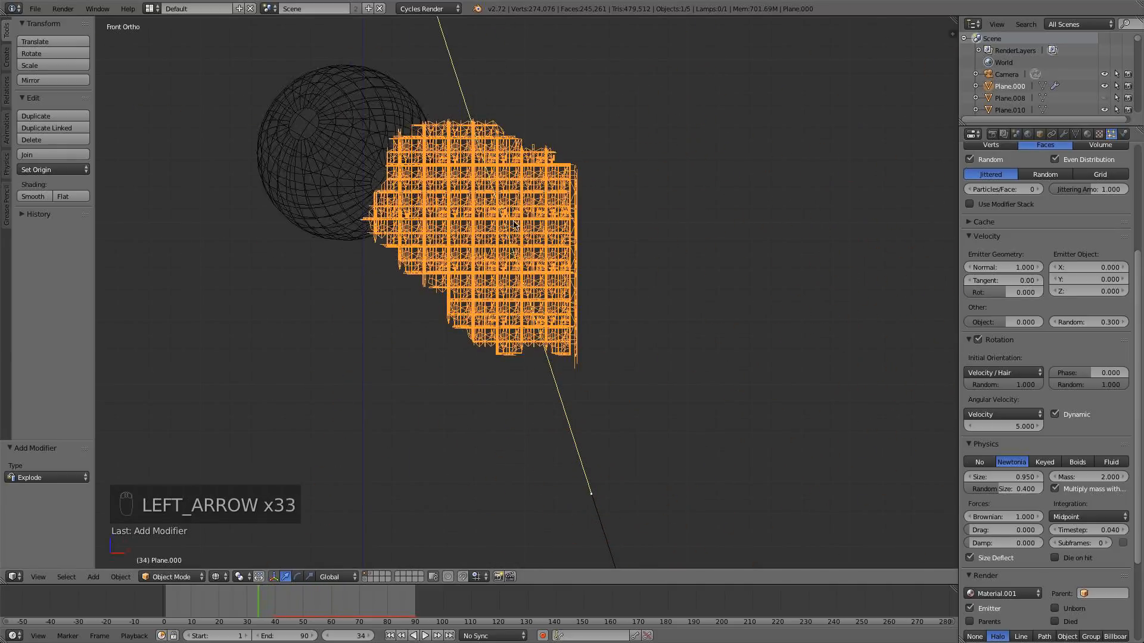
- Step forward frame by frame through the impact to frame 61 from a side angle, examining how the debris spreads
{"action": "middle_click_drag", "start_coordinate": [520, 254], "coordinate": [447, 245]}
{"action": "key", "text": "Right"}
{"action": "key", "text": "Right"}
{"action": "key", "text": "Right"}
{"action": "key", "text": "Right"}
{"action": "middle_click_drag", "start_coordinate": [596, 243], "coordinate": [526, 228]}
{"action": "key", "text": "Right"}
{"action": "key", "text": "Right"}
{"action": "key", "text": "Right"}
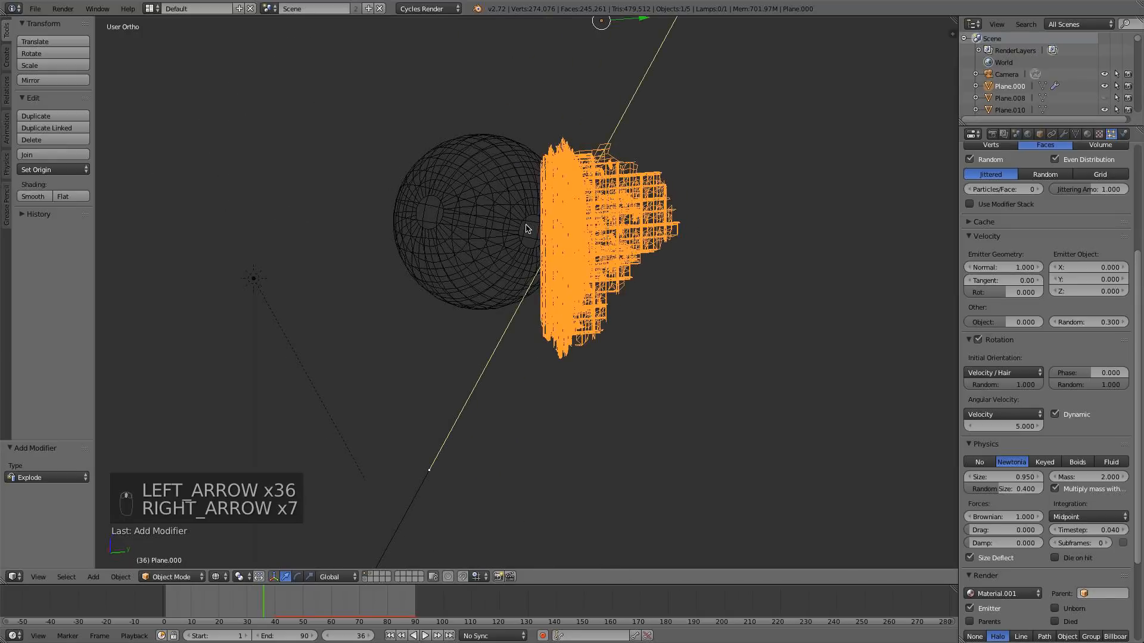
{"action": "key", "text": "Right"}
{"action": "key", "text": "Right"}
{"action": "key", "text": "Right"}
{"action": "key", "text": "Right"}
{"action": "key", "text": "Right"}
{"action": "key", "text": "Right"}
{"action": "key", "text": "Right"}
{"action": "key", "text": "Right"}
{"action": "key", "text": "Right"}
{"action": "key", "text": "Right"}
{"action": "key", "text": "Right"}
{"action": "key", "text": "Right"}
{"action": "key", "text": "Right"}
{"action": "key", "text": "Right"}
{"action": "key", "text": "Right"}
{"action": "key", "text": "Right"}
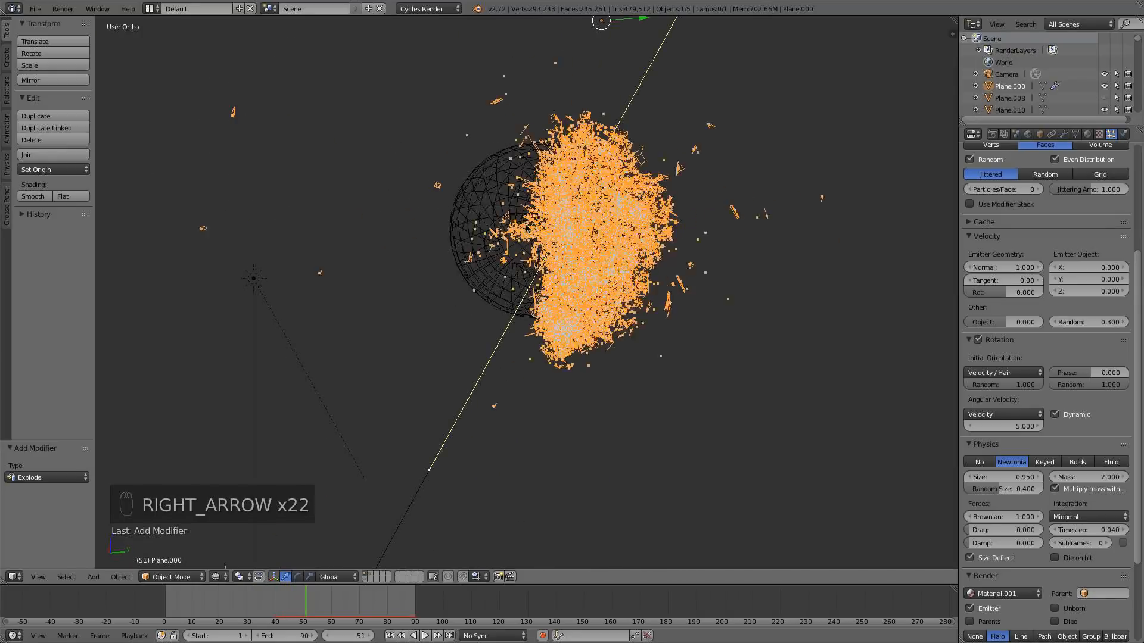
{"action": "key", "text": "Right"}
{"action": "scroll", "coordinate": [526, 228], "scroll_direction": "down", "scroll_amount": 6}
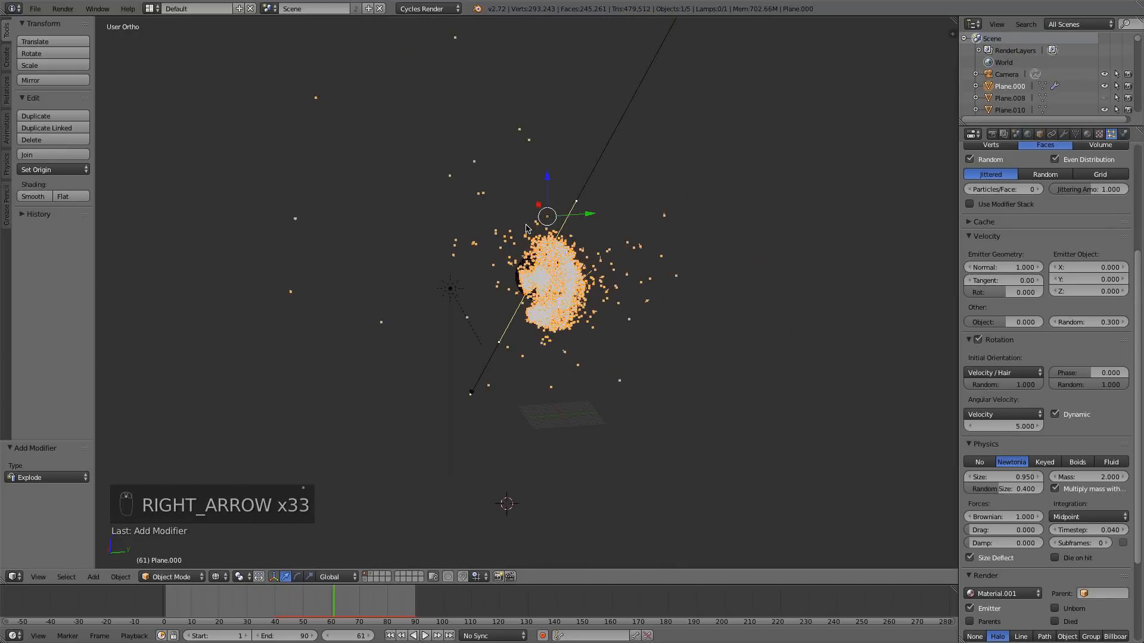
- Step the animation back to frame 58 and examine the exploding building fragments up close
{"action": "key", "text": "Left"}
{"action": "scroll", "coordinate": [608, 229], "scroll_direction": "up", "scroll_amount": 8}
{"action": "key", "text": "Left"}
{"action": "key", "text": "Left"}
{"action": "key", "text": "Left"}
{"action": "key", "text": "Left"}
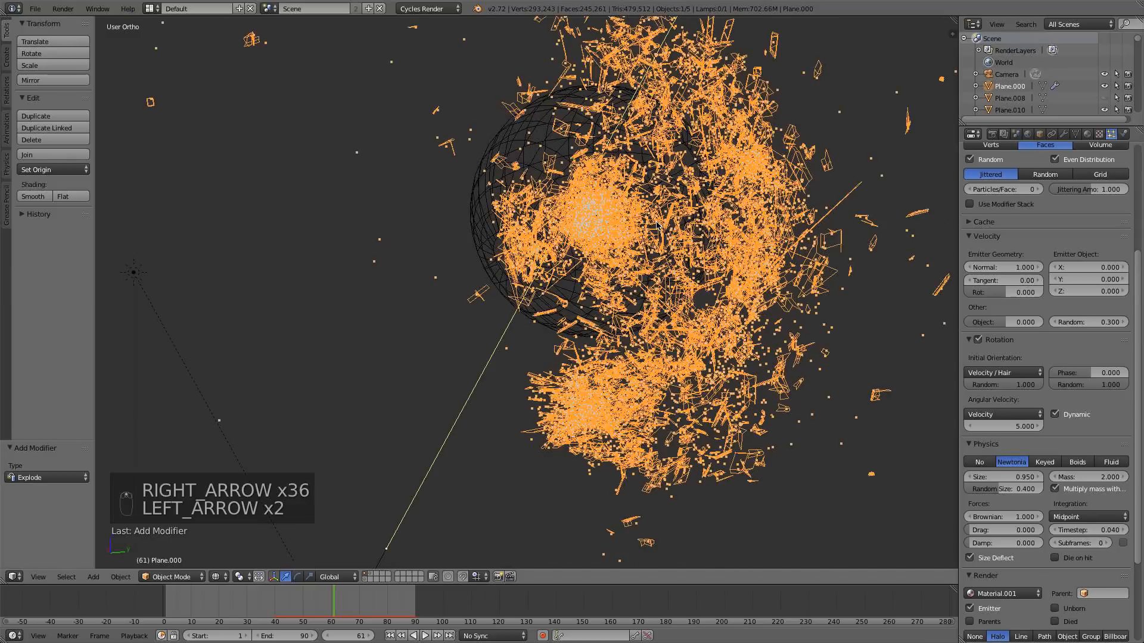
{"action": "key", "text": "Left"}
{"action": "key", "text": "Left"}
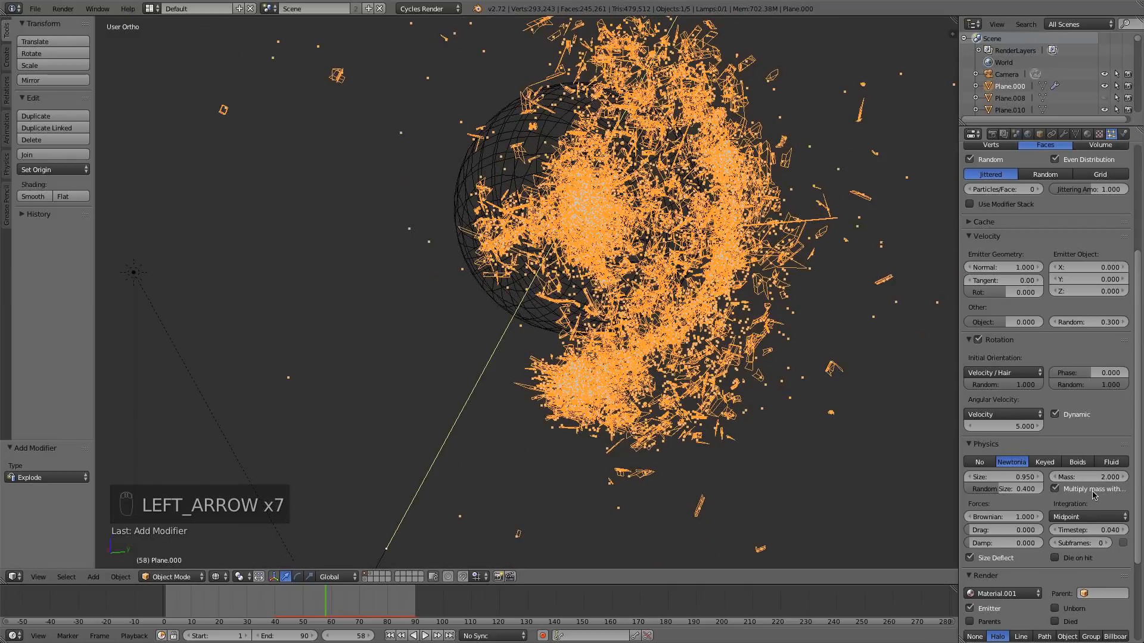
- Disable multiplying mass with particle size and replay the explosion from frame 1 in solid shading
{"action": "left_click", "coordinate": [390, 636]}
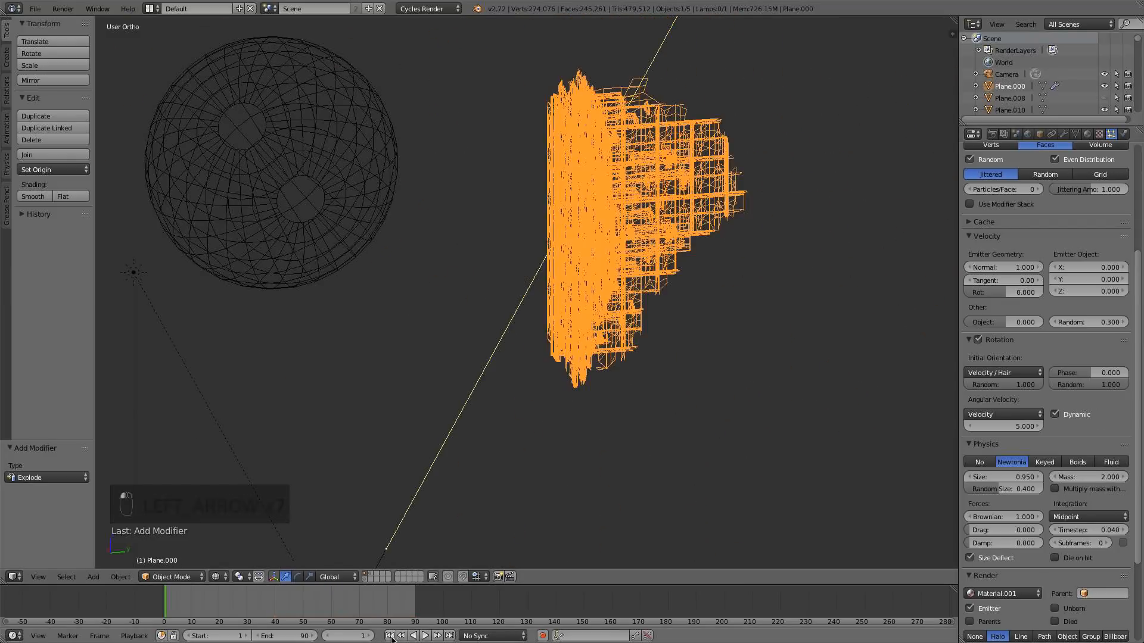
{"action": "left_click", "coordinate": [425, 635]}
{"action": "key", "text": "z"}
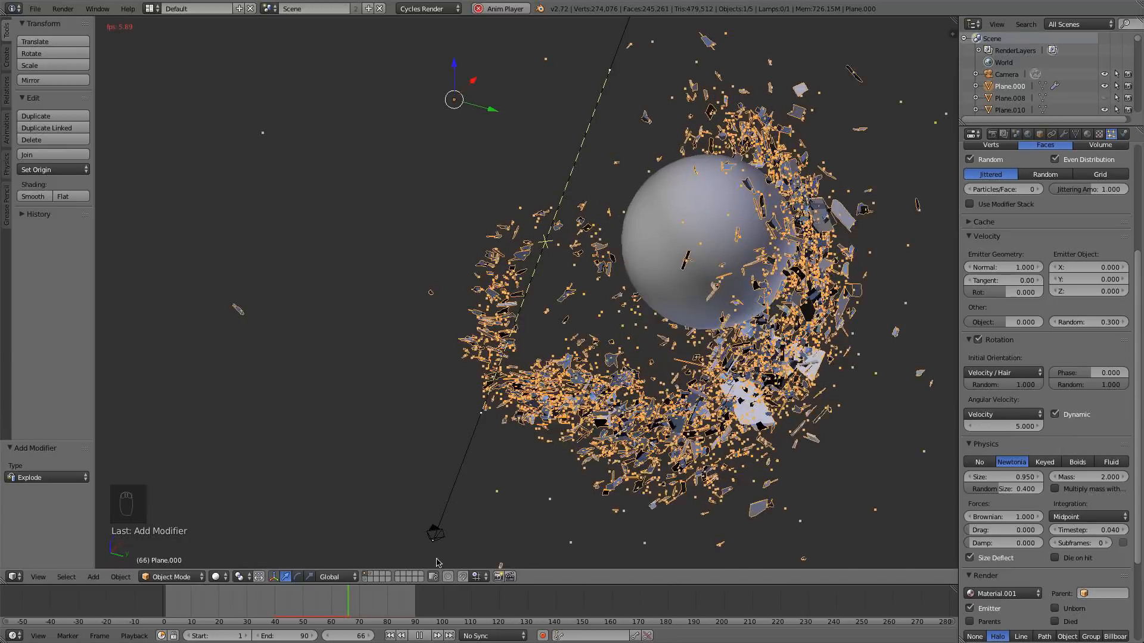
{"action": "left_click", "coordinate": [425, 636]}
- Set the particle mass to 6 and replay the explosion from frame 1 to about frame 87
{"action": "scroll", "coordinate": [1055, 438], "scroll_direction": "down", "scroll_amount": 3}
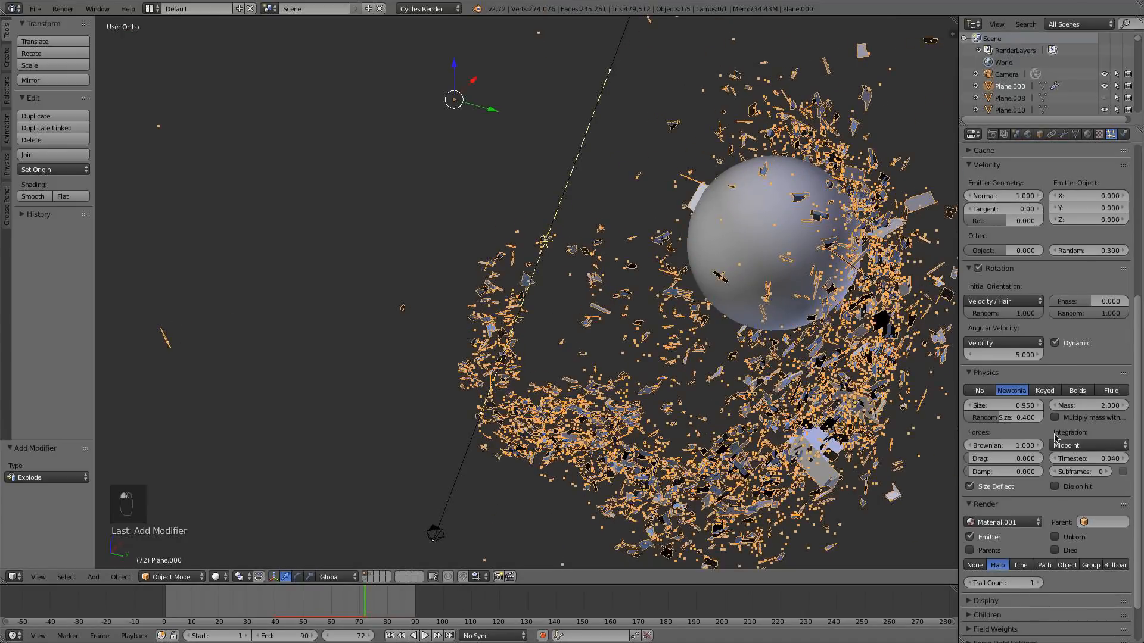
{"action": "type", "text": "6"}
{"action": "key", "text": "Return"}
{"action": "left_click", "coordinate": [391, 636]}
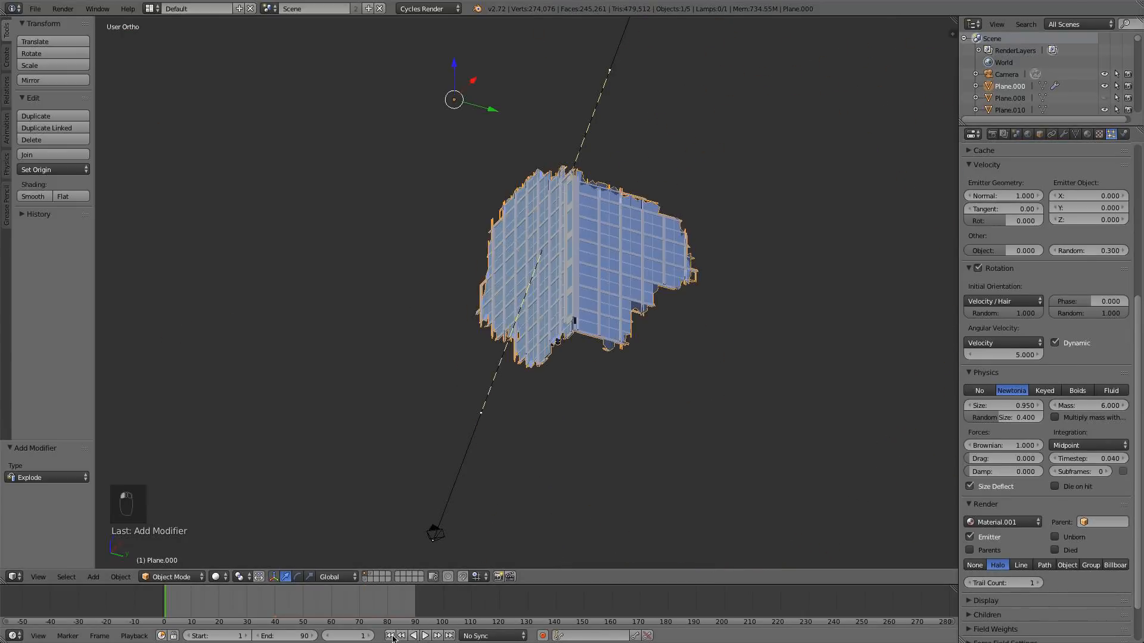
{"action": "left_click", "coordinate": [425, 636]}
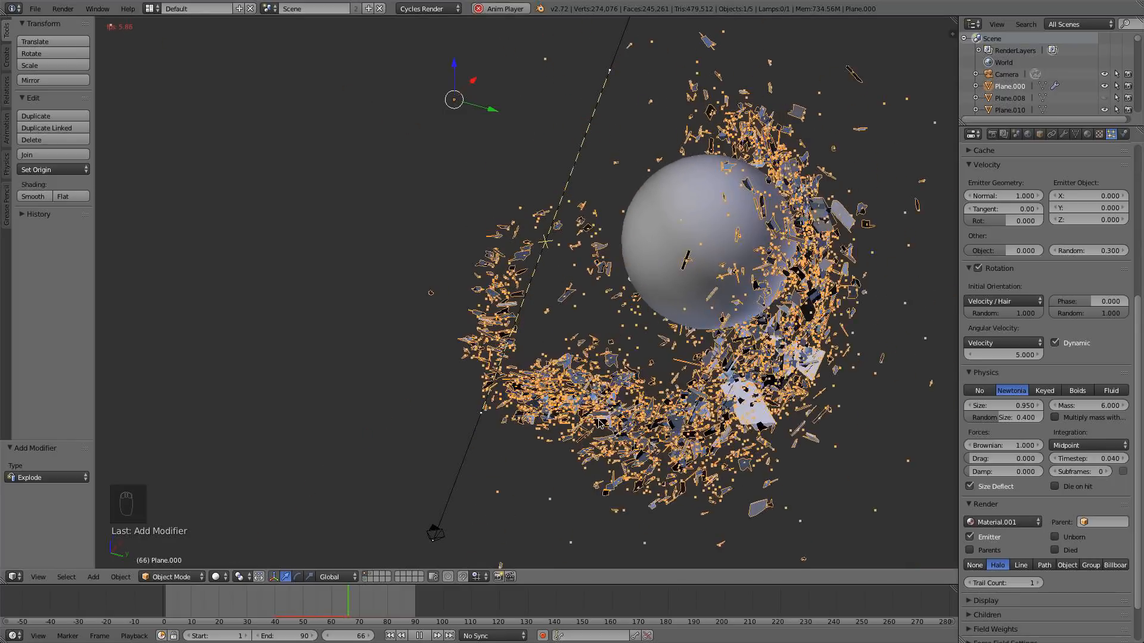
{"action": "scroll", "coordinate": [599, 424], "scroll_direction": "down", "scroll_amount": 2}
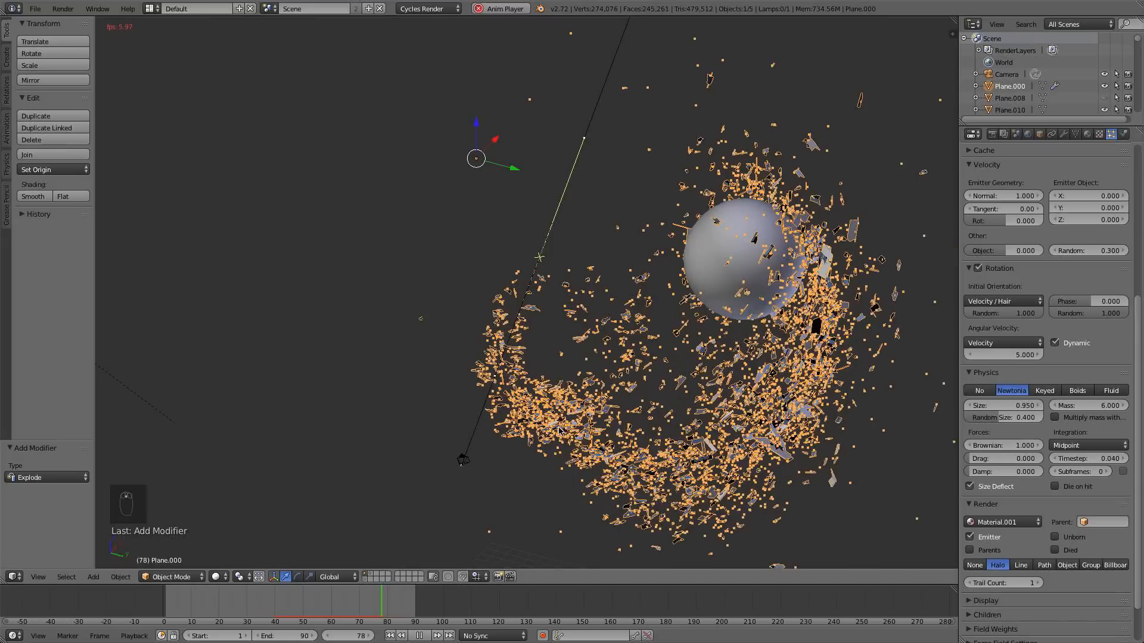
{"action": "left_click", "coordinate": [419, 635]}
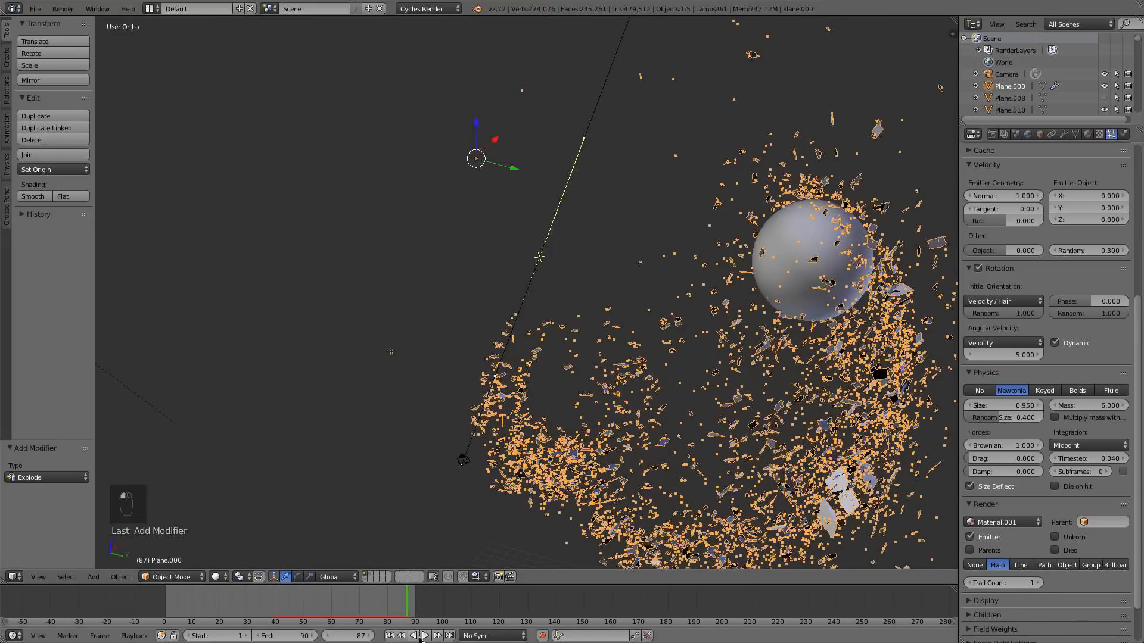
- Set the particle mass to 0.2 and play the explosion again from another angle
{"action": "scroll", "coordinate": [767, 382], "scroll_direction": "down", "scroll_amount": 2}
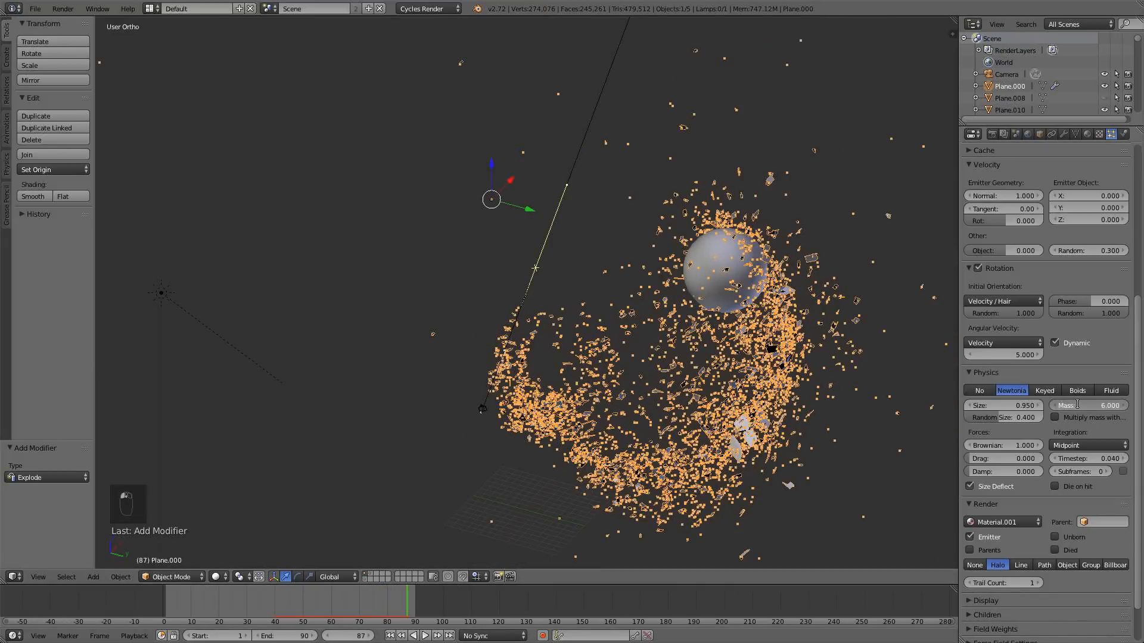
{"action": "key", "text": "Escape"}
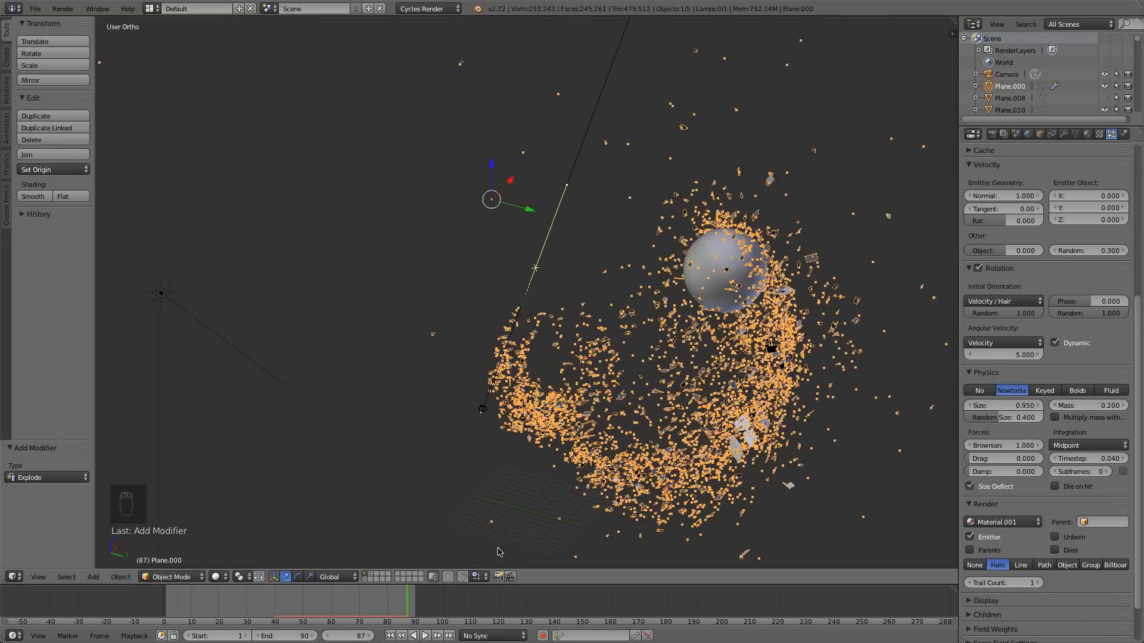
{"action": "left_click", "coordinate": [268, 599]}
{"action": "left_click", "coordinate": [432, 635]}
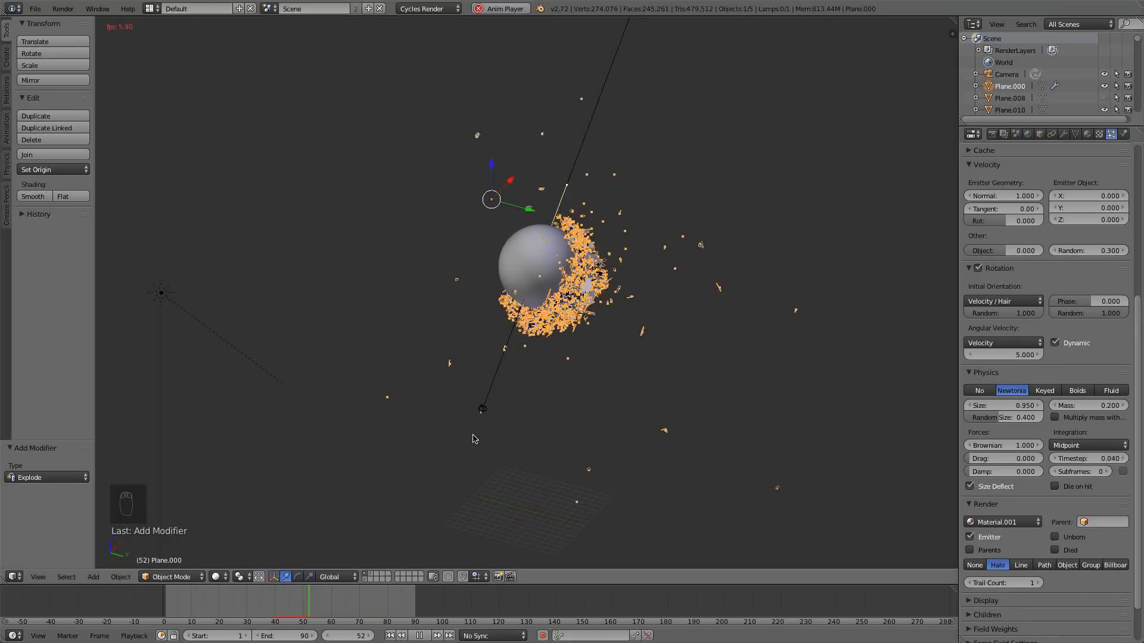
{"action": "middle_click_drag", "start_coordinate": [491, 430], "coordinate": [498, 440]}
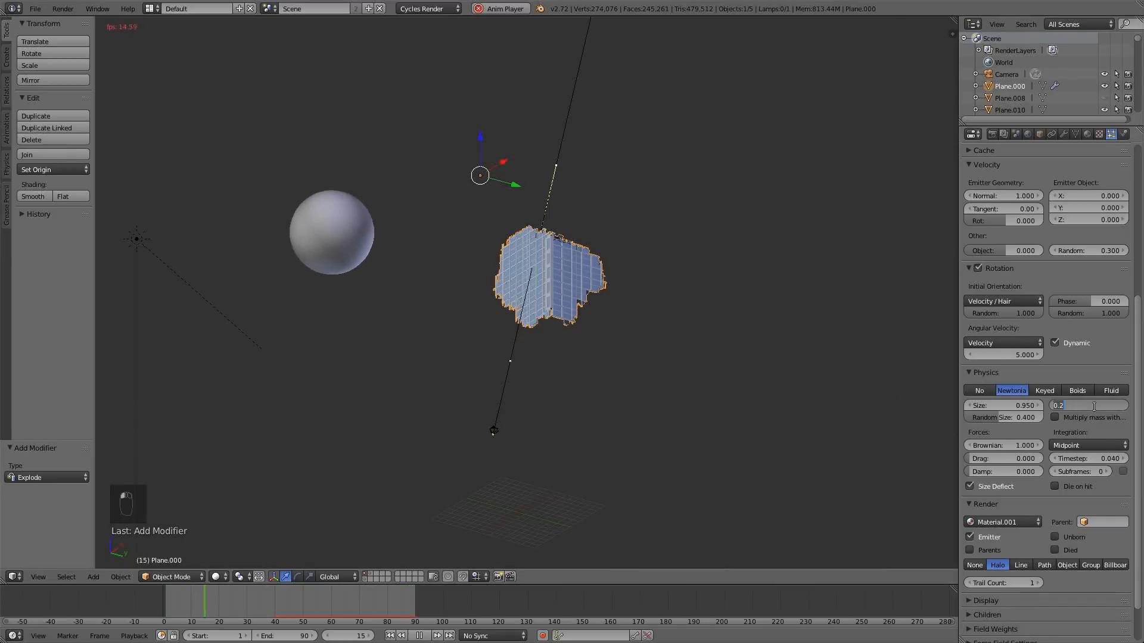
- Set the particle mass to 0.3, enable multiplying mass with particle size, and replay the explosion from the start
{"action": "left_click_drag", "start_coordinate": [1093, 406], "coordinate": [1097, 410]}
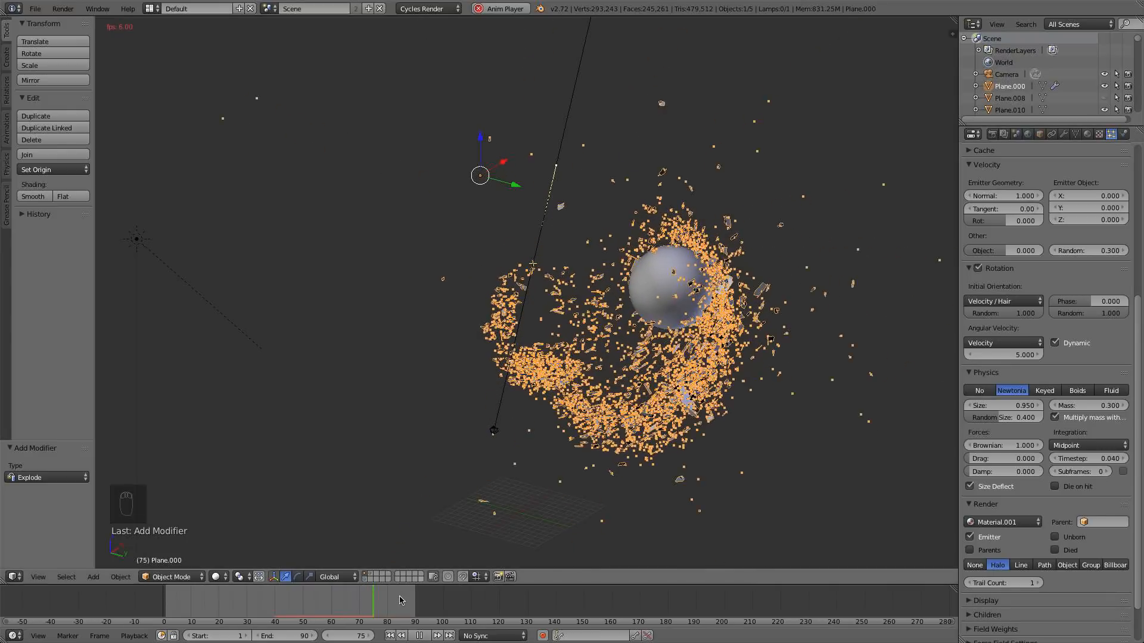
{"action": "left_click", "coordinate": [390, 636]}
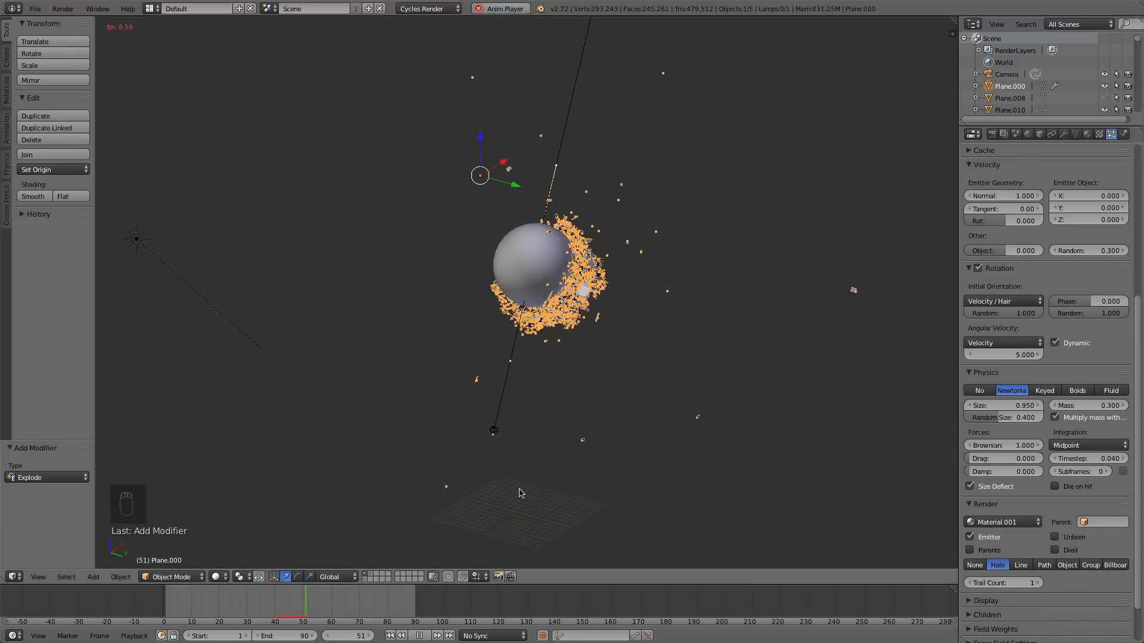
{"action": "middle_click_drag", "start_coordinate": [544, 370], "coordinate": [584, 371]}
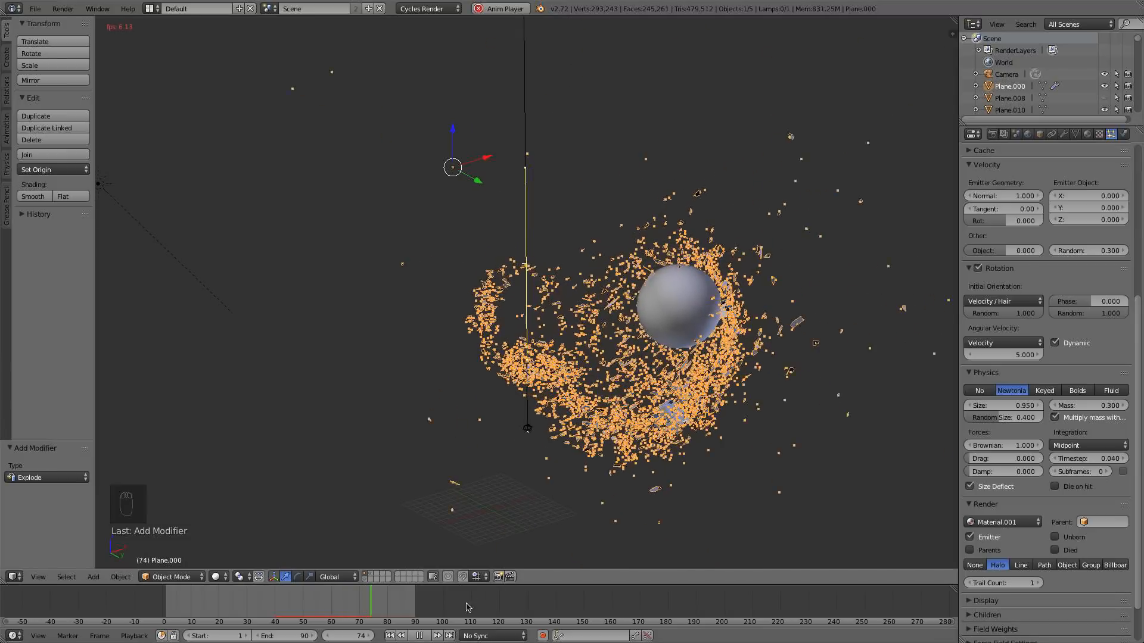
{"action": "left_click", "coordinate": [419, 636]}
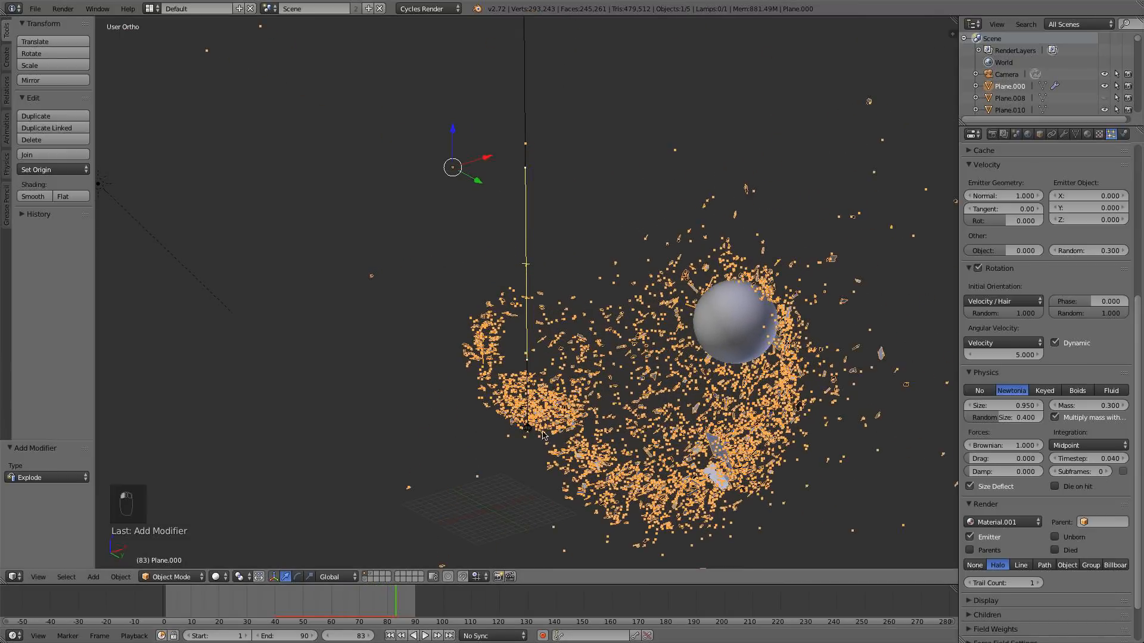
- Switch to the camera view and inspect the debris around the sphere at about frame 55
{"action": "scroll", "coordinate": [421, 342], "scroll_direction": "up", "scroll_amount": 4}
{"action": "middle_click_drag", "start_coordinate": [421, 342], "coordinate": [527, 414]}
{"action": "key", "text": "KP_1"}
{"action": "key", "text": "KP_0"}
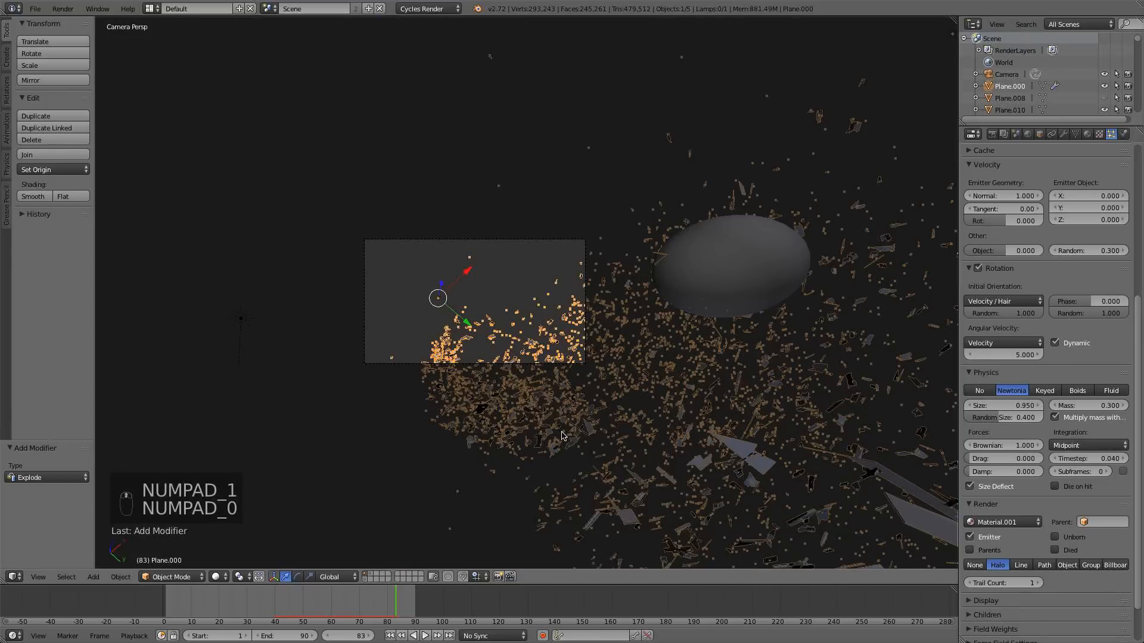
{"action": "key", "text": "Left"}
{"action": "left_click", "coordinate": [316, 606]}
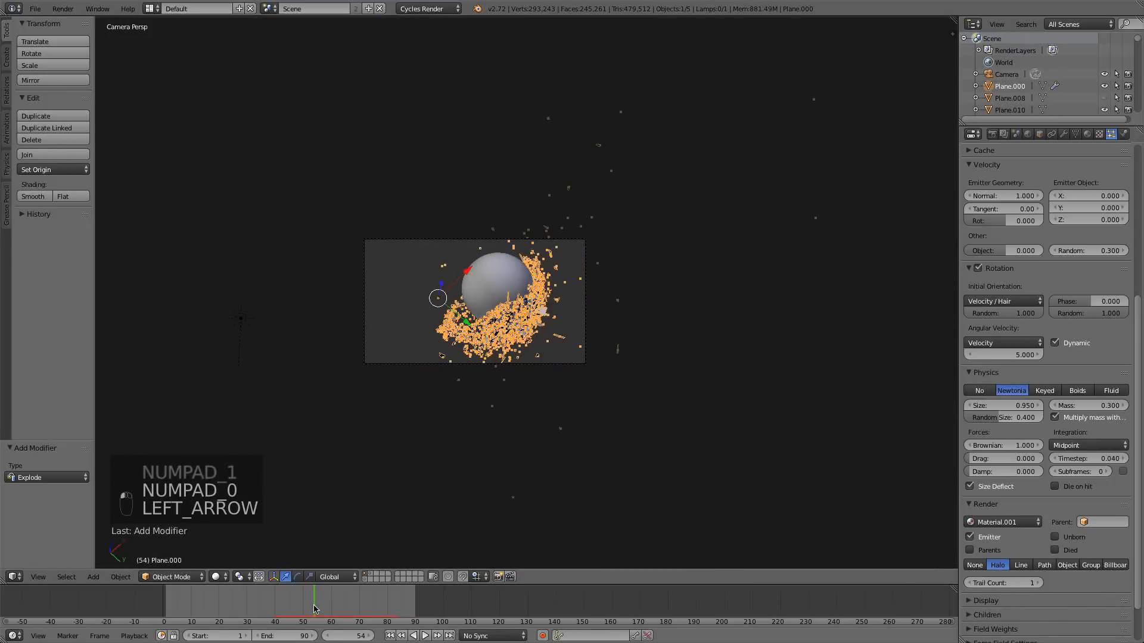
{"action": "scroll", "coordinate": [372, 530], "scroll_direction": "up", "scroll_amount": 5}
{"action": "middle_click_drag", "start_coordinate": [399, 431], "coordinate": [413, 357], "text": "shift"}
{"action": "scroll", "coordinate": [414, 358], "scroll_direction": "up", "scroll_amount": 1}
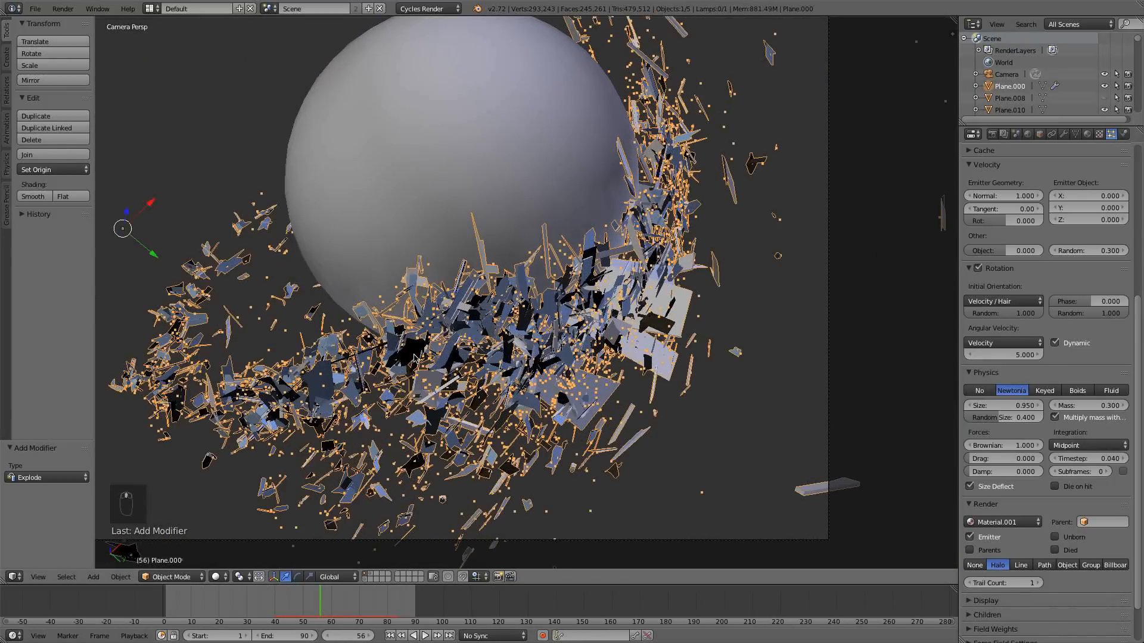
{"action": "mouse_move", "coordinate": [312, 604]}
{"action": "left_mouse_down"}
{"action": "mouse_move", "coordinate": [279, 602]}
{"action": "mouse_move", "coordinate": [317, 594]}
{"action": "left_mouse_up"}
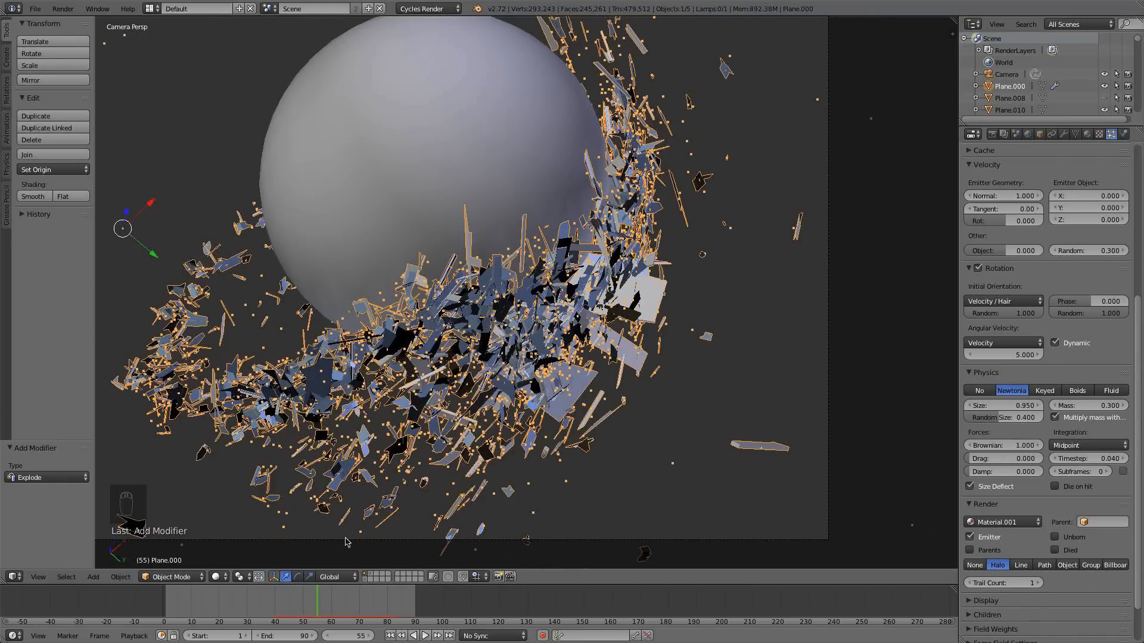
- Select the sphere and set the particle damping factor of its collision physics to 0.579
{"action": "scroll", "coordinate": [460, 190], "scroll_direction": "down", "scroll_amount": 4}
{"action": "right_click", "coordinate": [485, 170]}
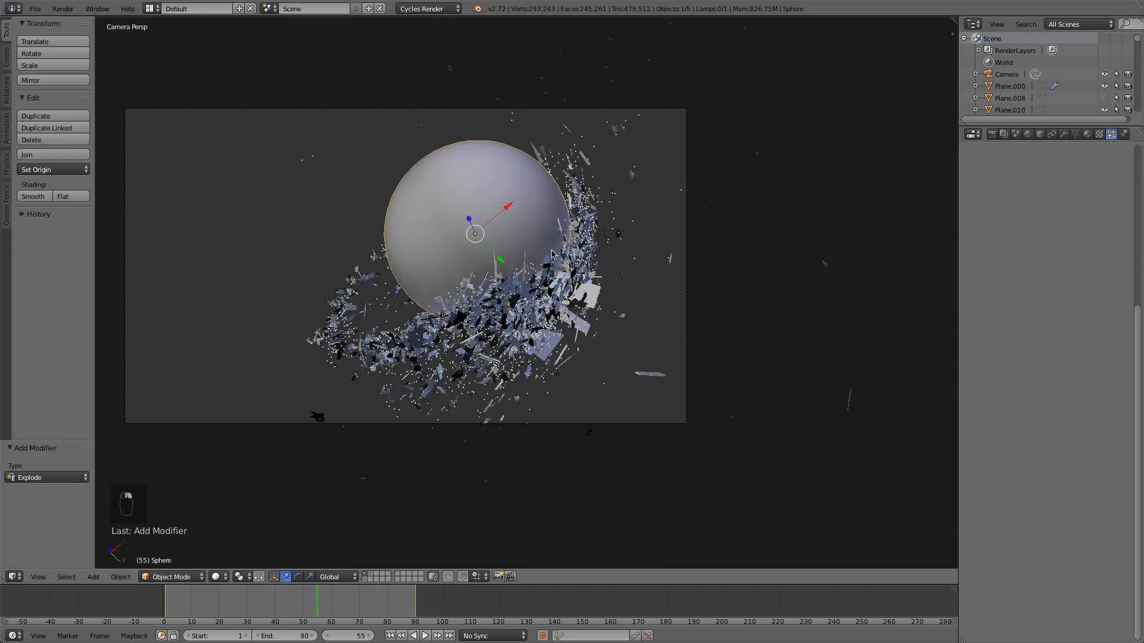
{"action": "left_click", "coordinate": [1123, 134]}
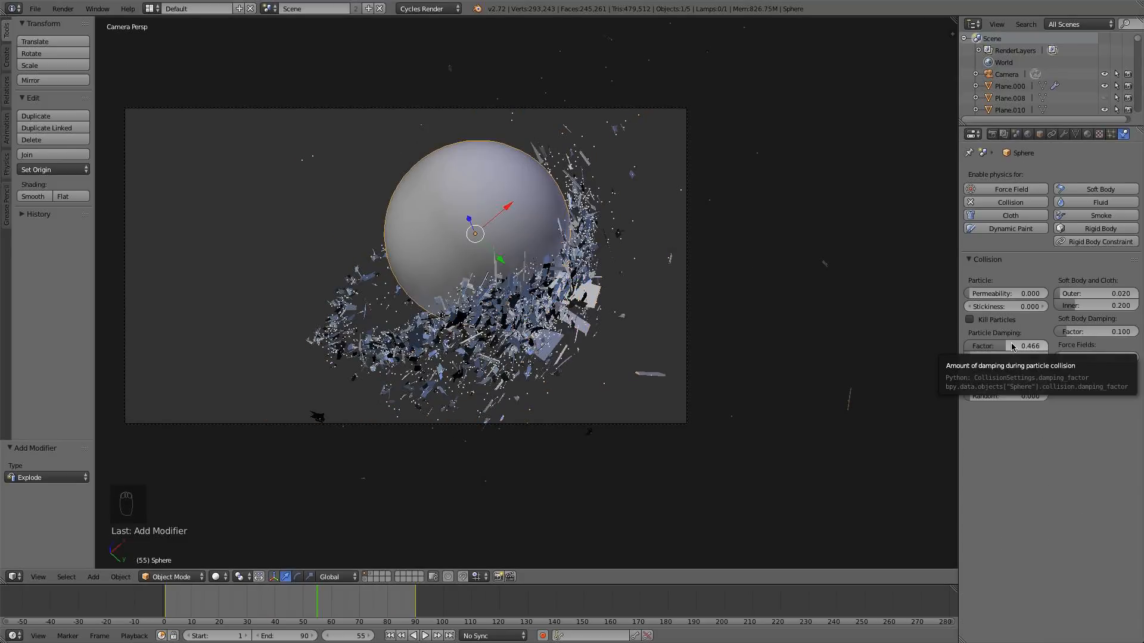
{"action": "left_click_drag", "start_coordinate": [1011, 347], "coordinate": [1007, 347]}
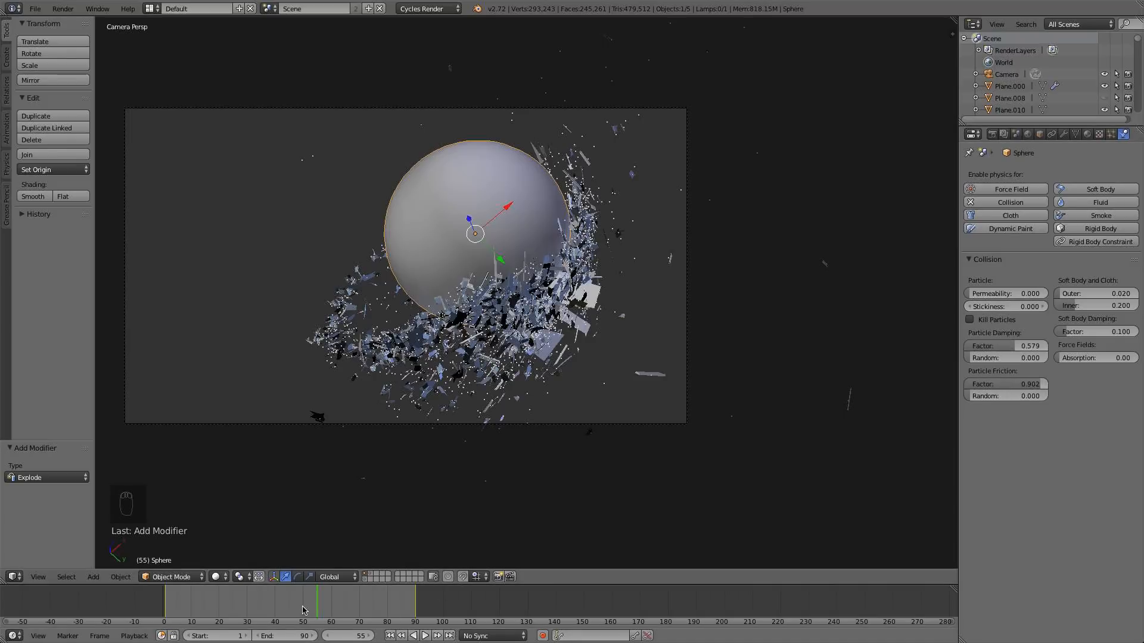
- Go to frame 37 and view the sphere and the selected building mesh from outside the camera
{"action": "left_click_drag", "start_coordinate": [302, 609], "coordinate": [266, 601]}
{"action": "scroll", "coordinate": [442, 295], "scroll_direction": "down", "scroll_amount": 7}
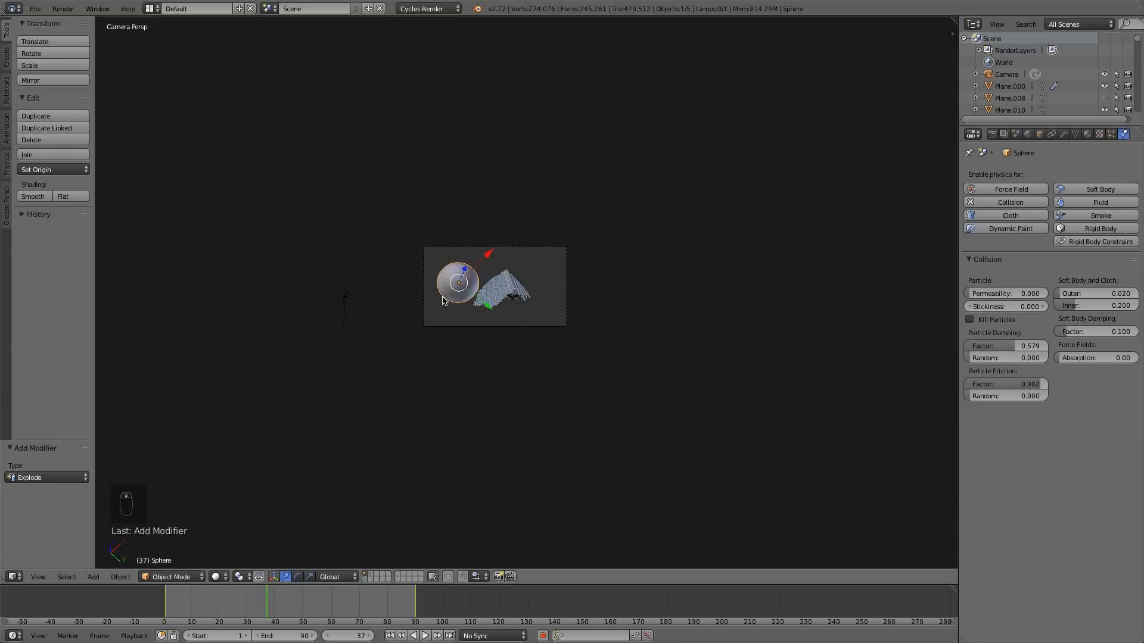
{"action": "key", "text": "KP_1"}
{"action": "middle_click_drag", "start_coordinate": [442, 300], "coordinate": [337, 179], "text": "shift"}
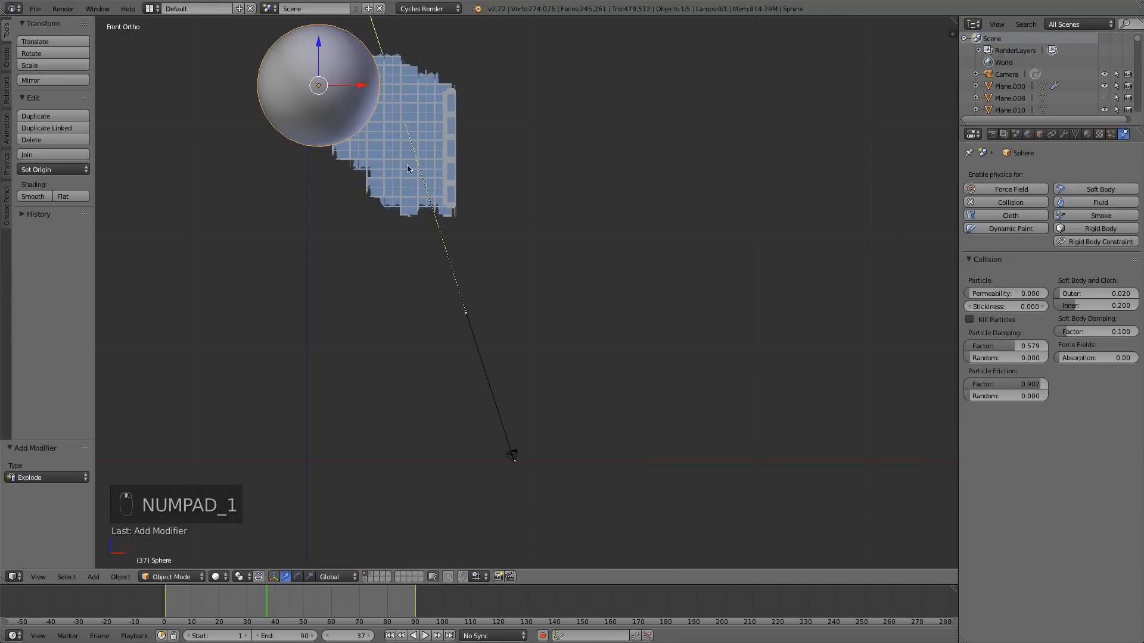
{"action": "right_click", "coordinate": [439, 157]}
{"action": "middle_click_drag", "start_coordinate": [439, 158], "coordinate": [383, 168]}
{"action": "scroll", "coordinate": [383, 167], "scroll_direction": "up", "scroll_amount": 3}
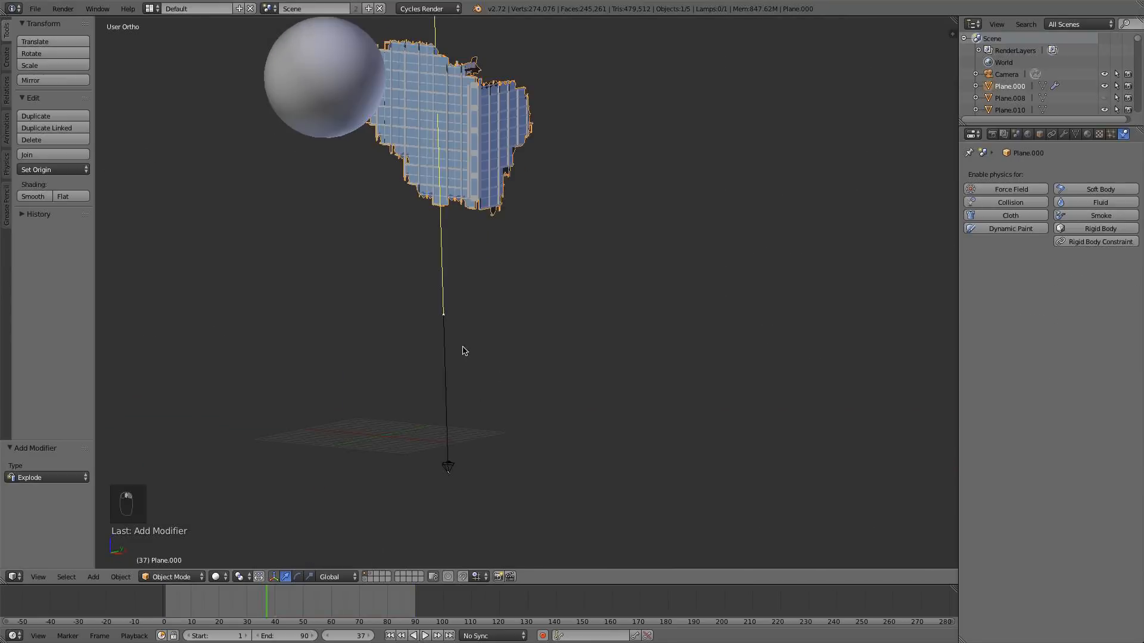
{"action": "middle_click_drag", "start_coordinate": [463, 372], "coordinate": [466, 282], "text": "shift"}
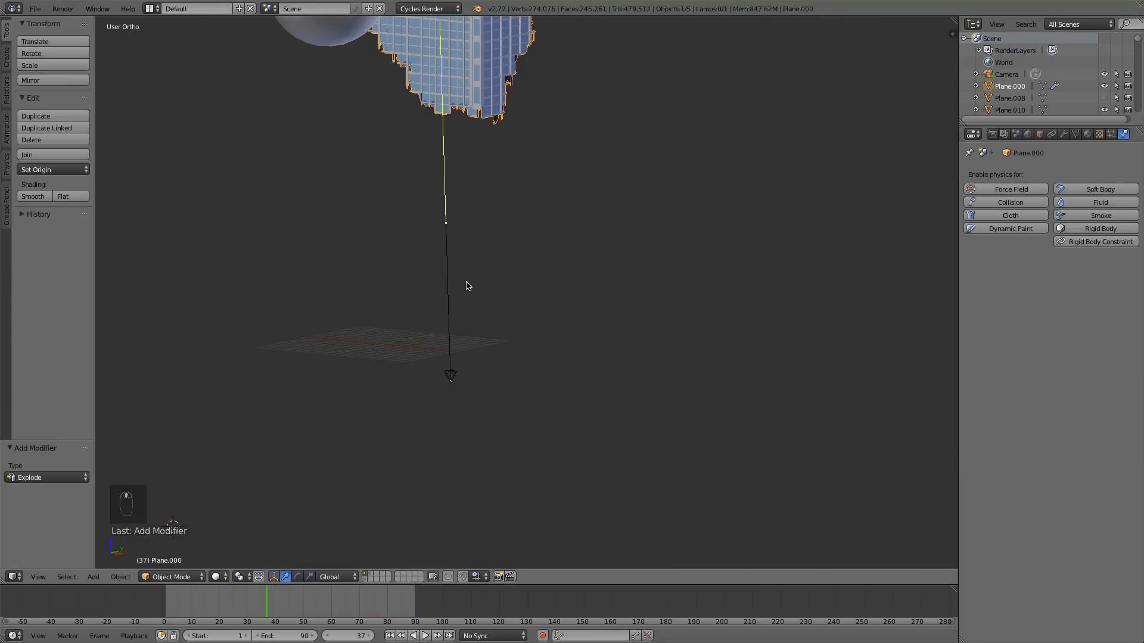
- Switch to an empty layer and add a cube mesh in the top view
{"action": "left_click", "coordinate": [397, 578]}
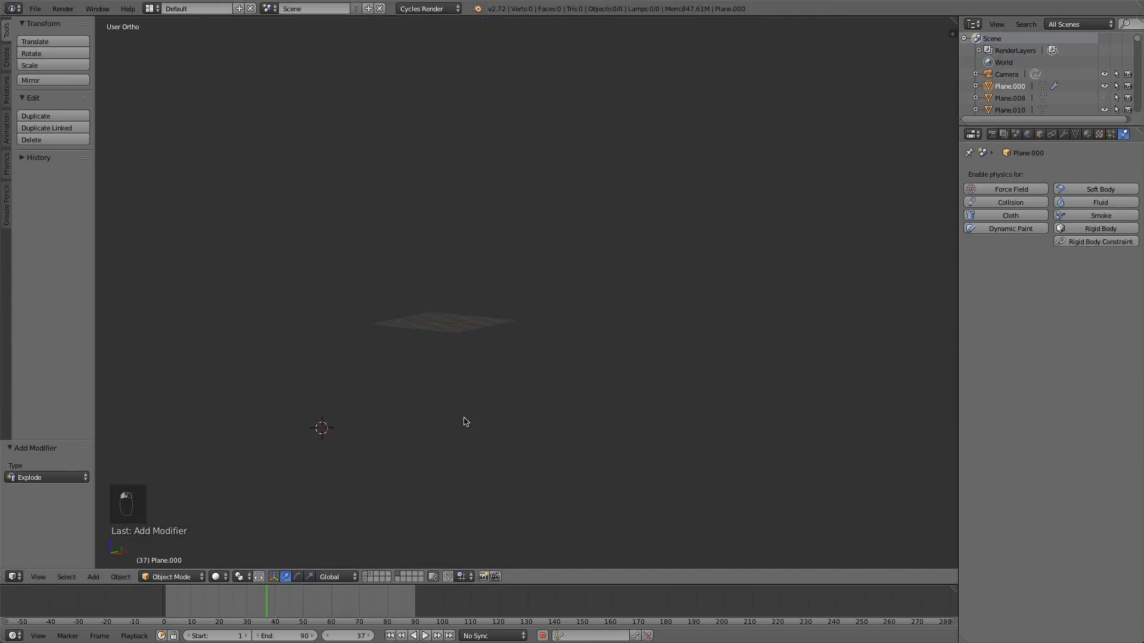
{"action": "key", "text": "KP_7"}
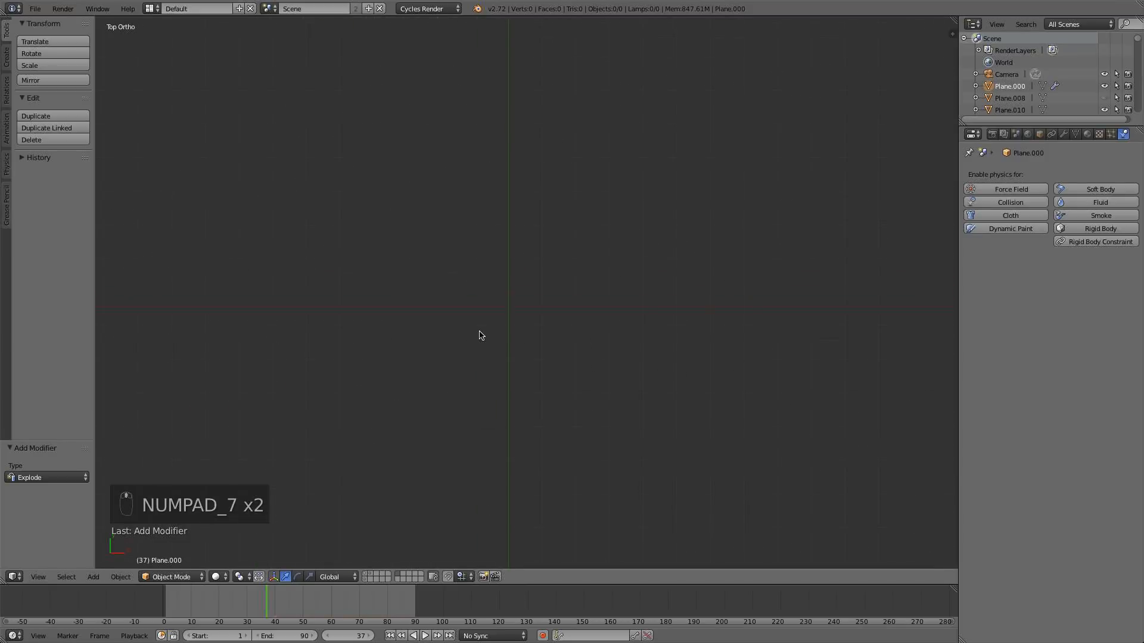
{"action": "key", "text": "shift+a"}
{"action": "mouse_move", "coordinate": [482, 335]}
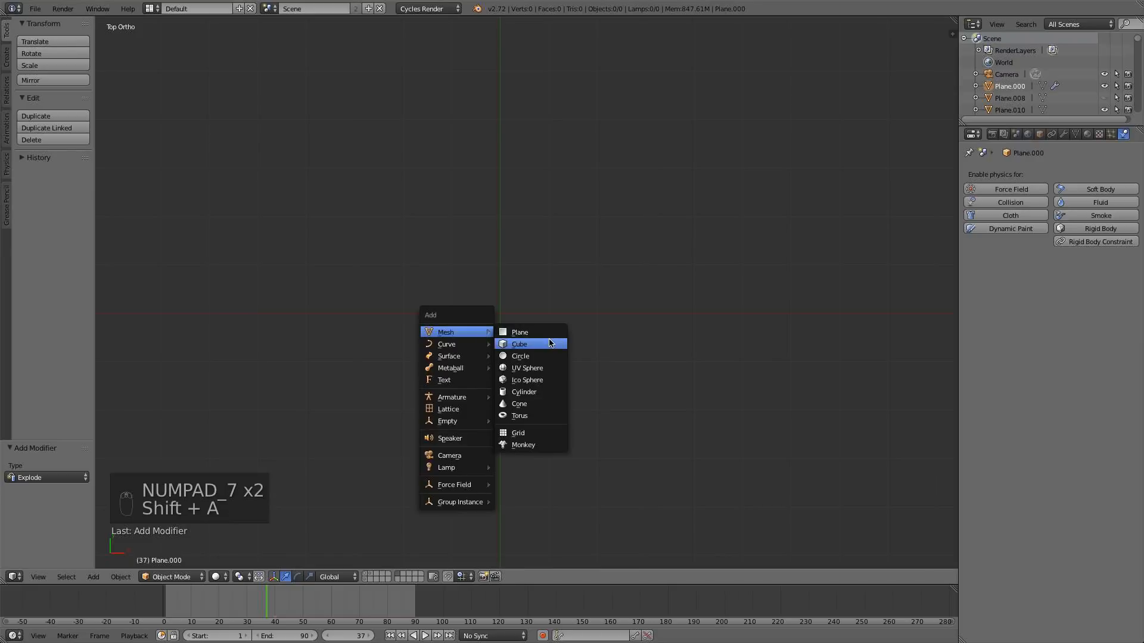
{"action": "left_click", "coordinate": [557, 344]}
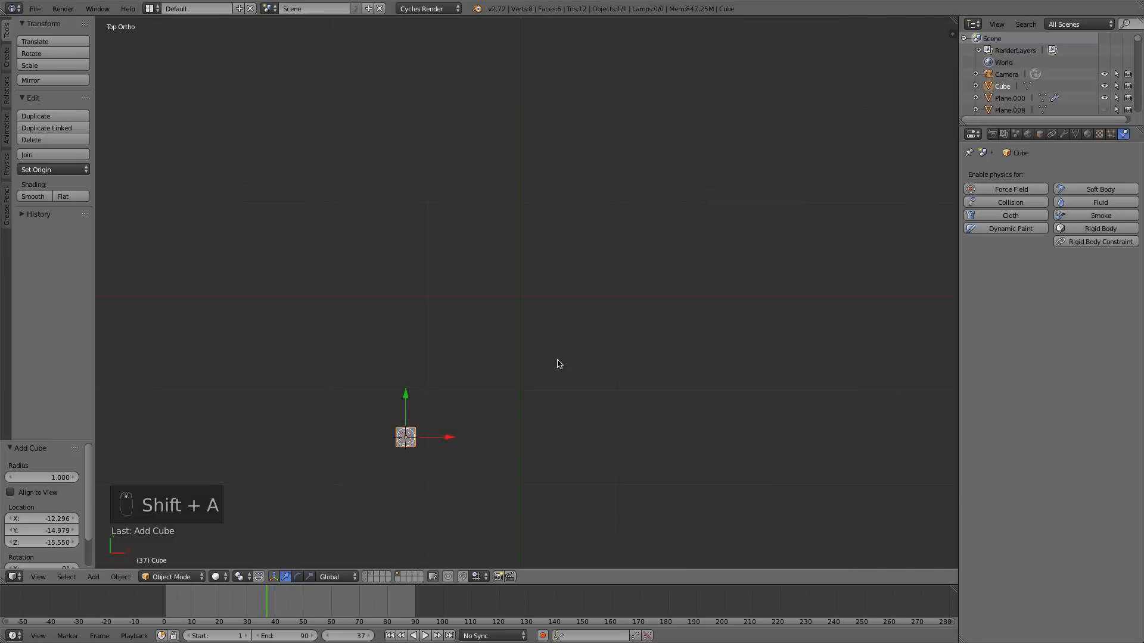
- Snap the 3D cursor to the scene center and move the cube onto the cursor
{"action": "scroll", "coordinate": [559, 363], "scroll_direction": "up", "scroll_amount": 5}
{"action": "key", "text": "shift+s"}
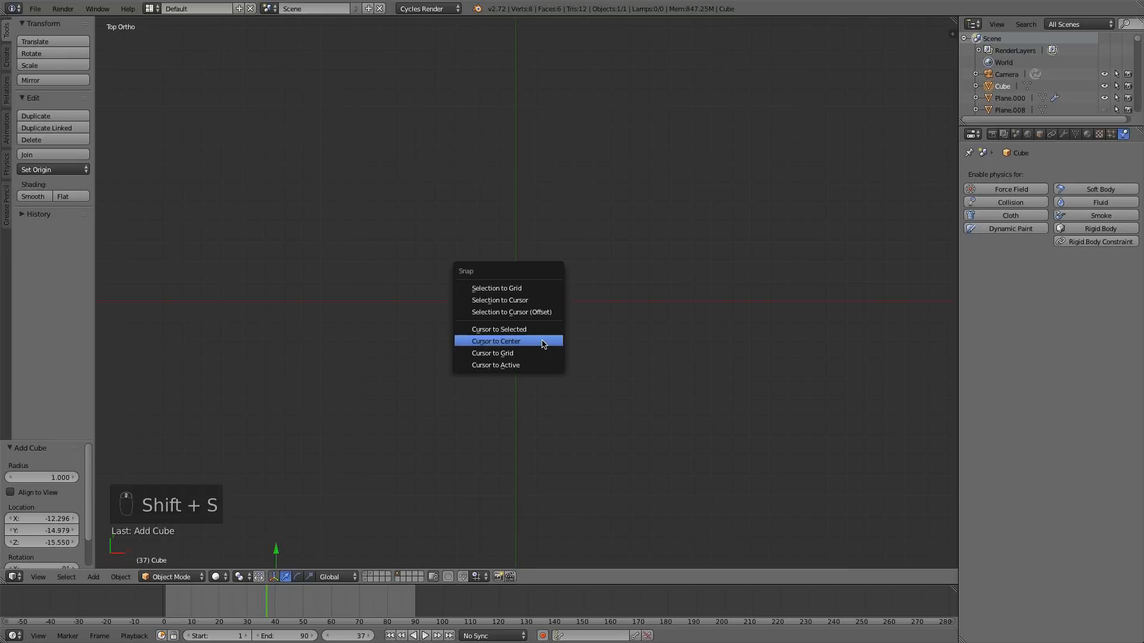
{"action": "left_click", "coordinate": [544, 344]}
{"action": "key", "text": "shift+s"}
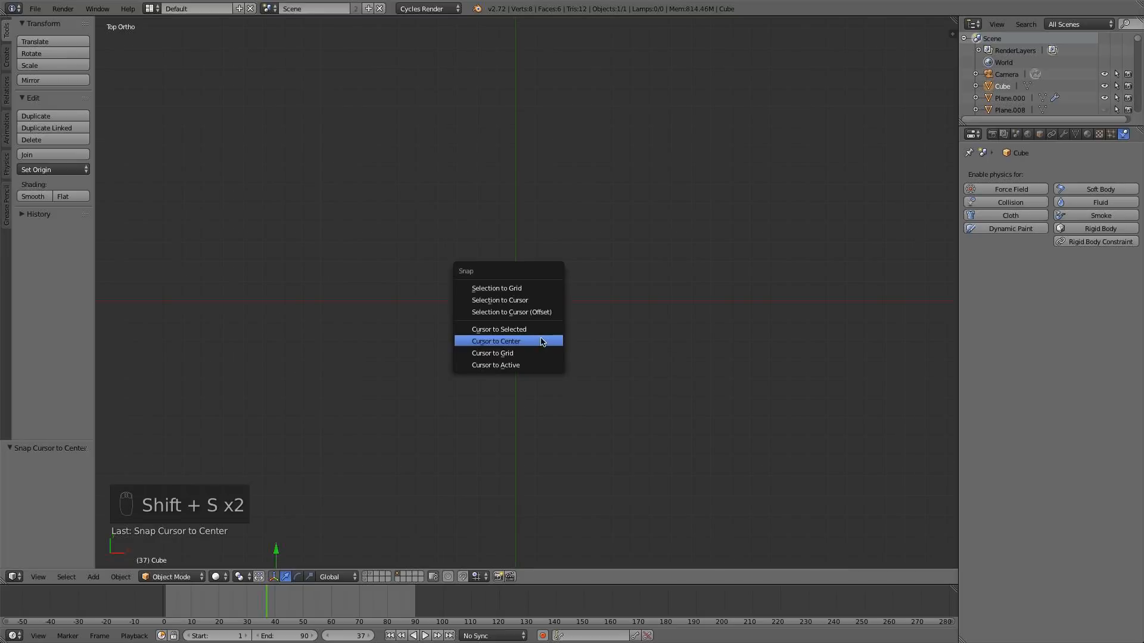
{"action": "left_click", "coordinate": [517, 301]}
{"action": "scroll", "coordinate": [540, 333], "scroll_direction": "up", "scroll_amount": 4}
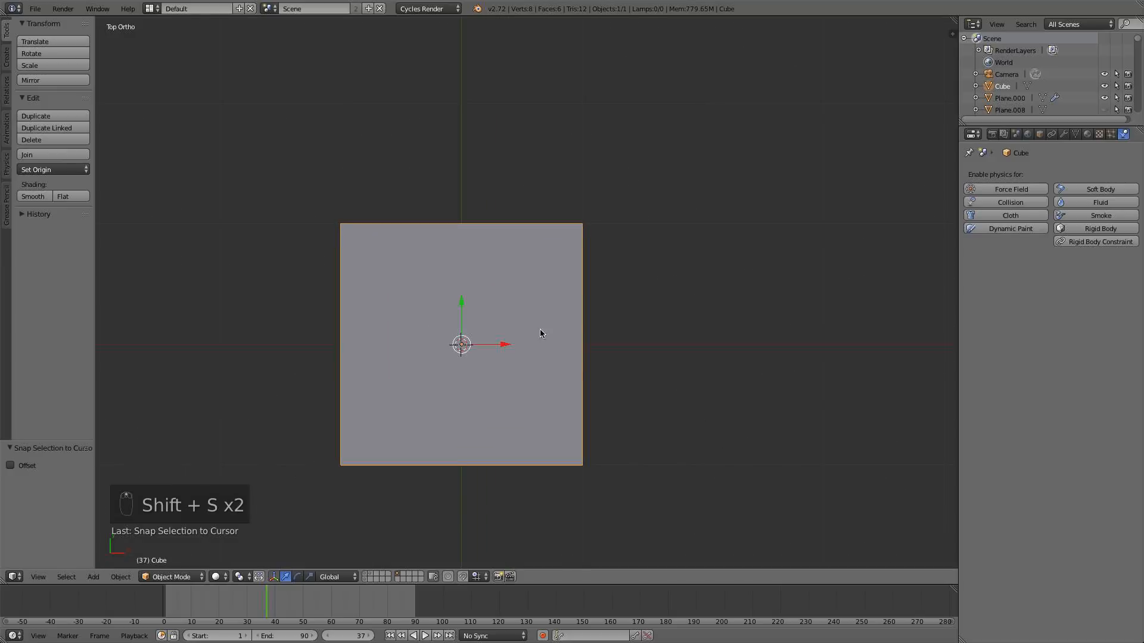
- Flatten the cube along Z to about 0.091 of its height in the front view
{"action": "scroll", "coordinate": [626, 339], "scroll_direction": "down", "scroll_amount": 4}
{"action": "key", "text": "KP_1"}
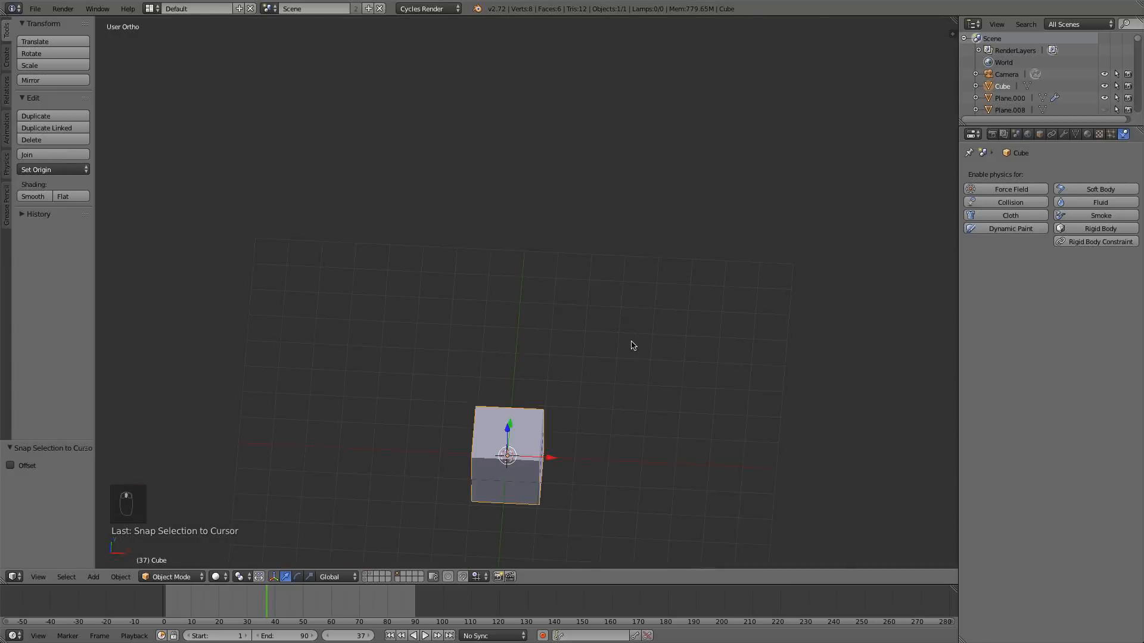
{"action": "scroll", "coordinate": [632, 349], "scroll_direction": "down", "scroll_amount": 1}
{"action": "middle_click_drag", "start_coordinate": [560, 376], "coordinate": [576, 308], "text": "shift"}
{"action": "scroll", "coordinate": [612, 343], "scroll_direction": "up", "scroll_amount": 8}
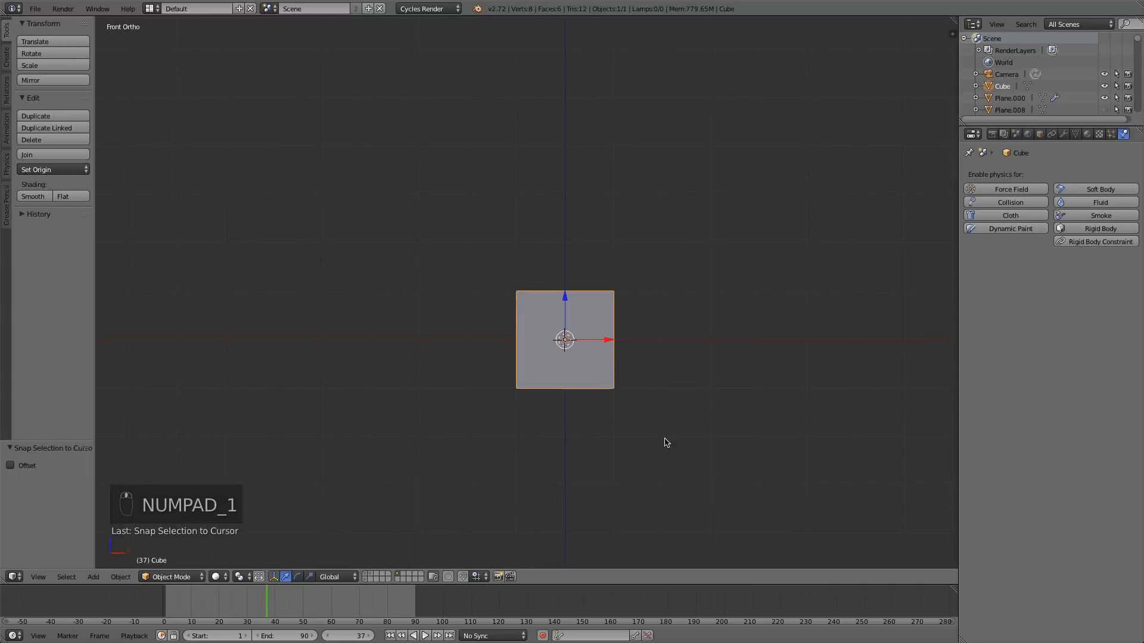
{"action": "key", "text": "s"}
{"action": "key", "text": "z"}
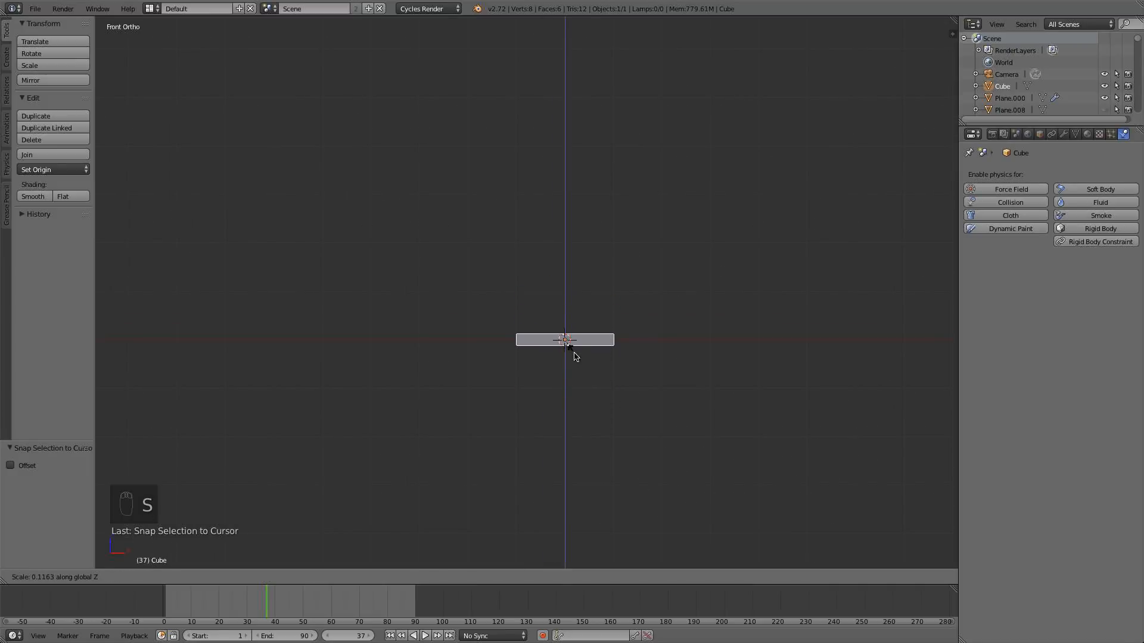
{"action": "left_click", "coordinate": [570, 350]}
- In Edit Mode from the top view, move the flattened cube's upper-left corner vertices up and inward
{"action": "key", "text": "KP_7"}
{"action": "scroll", "coordinate": [570, 349], "scroll_direction": "up", "scroll_amount": 3}
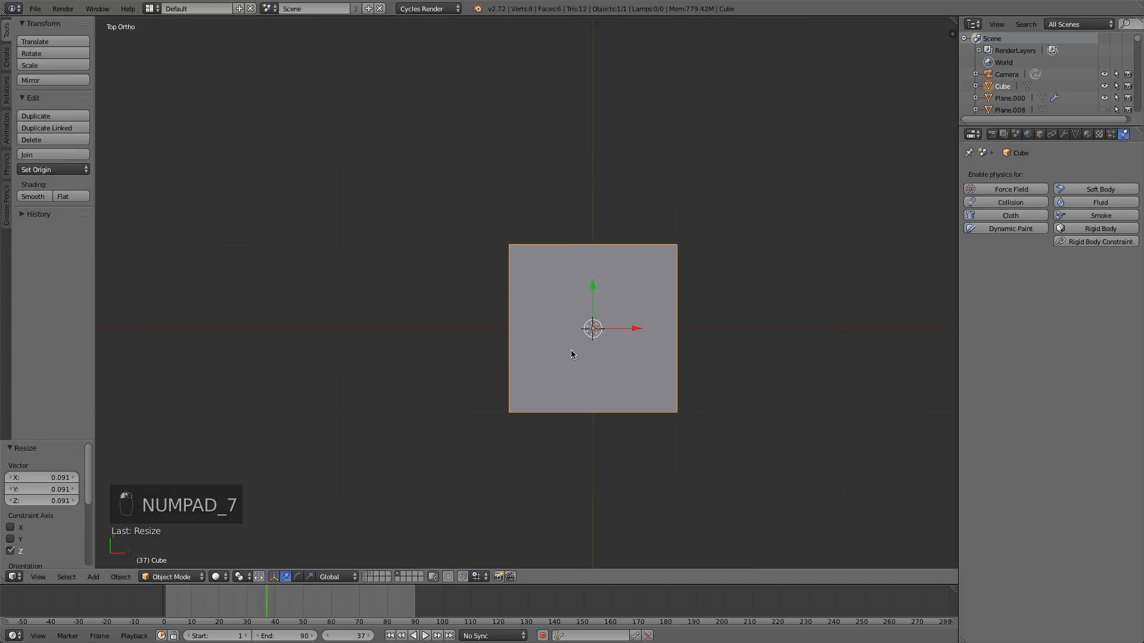
{"action": "key", "text": "Tab"}
{"action": "key", "text": "a"}
{"action": "key", "text": "a"}
{"action": "key", "text": "b"}
{"action": "left_click_drag", "start_coordinate": [485, 217], "coordinate": [544, 288]}
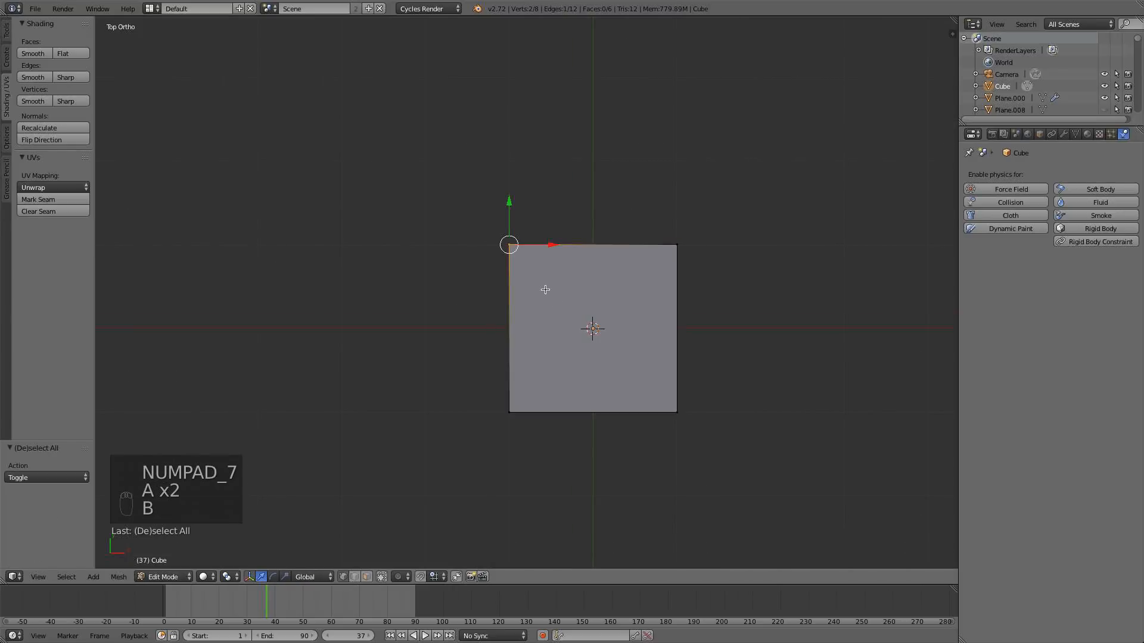
{"action": "key", "text": "g"}
{"action": "left_click", "coordinate": [576, 215]}
- Move the lower-right corner vertices by about -0.135 in X and 0.519 in Y
{"action": "key", "text": "a"}
{"action": "key", "text": "b"}
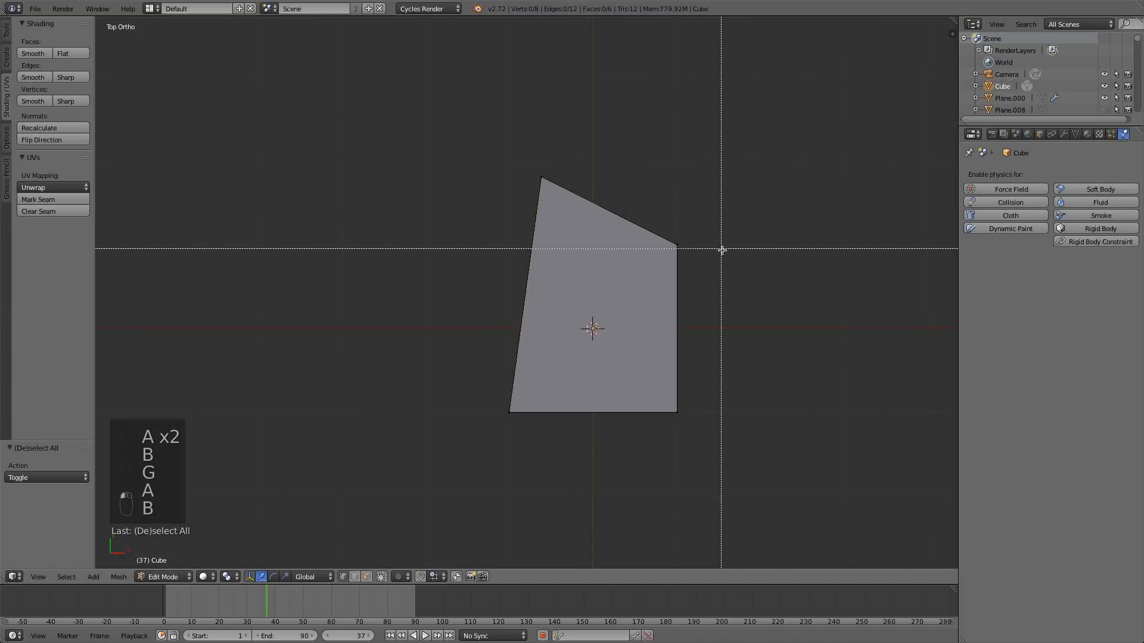
{"action": "left_click_drag", "start_coordinate": [712, 535], "coordinate": [646, 402]}
{"action": "key", "text": "g"}
{"action": "left_click", "coordinate": [732, 379]}
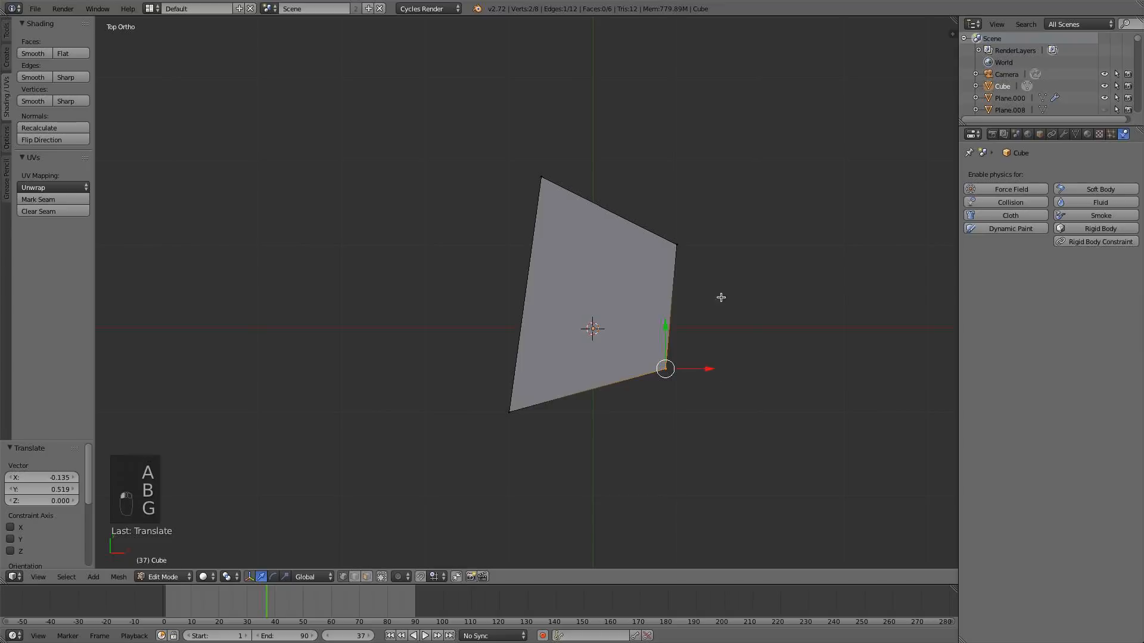
- Move the upper-right corner vertices by about -0.789 in X and 0.632 in Y
{"action": "key", "text": "a"}
{"action": "key", "text": "b"}
{"action": "left_click_drag", "start_coordinate": [704, 271], "coordinate": [621, 206]}
{"action": "key", "text": "g"}
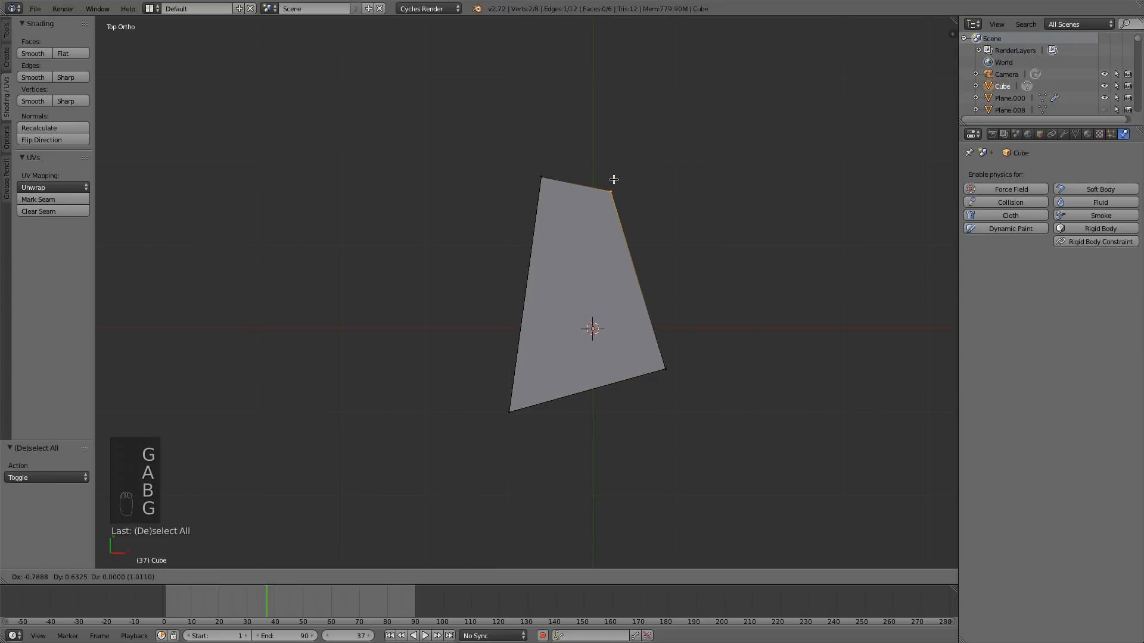
{"action": "left_click", "coordinate": [620, 181]}
- Scale down the shape's upper edge to form a pointed shard and return to Object Mode
{"action": "key", "text": "b"}
{"action": "left_click_drag", "start_coordinate": [492, 145], "coordinate": [637, 205]}
{"action": "key", "text": "s"}
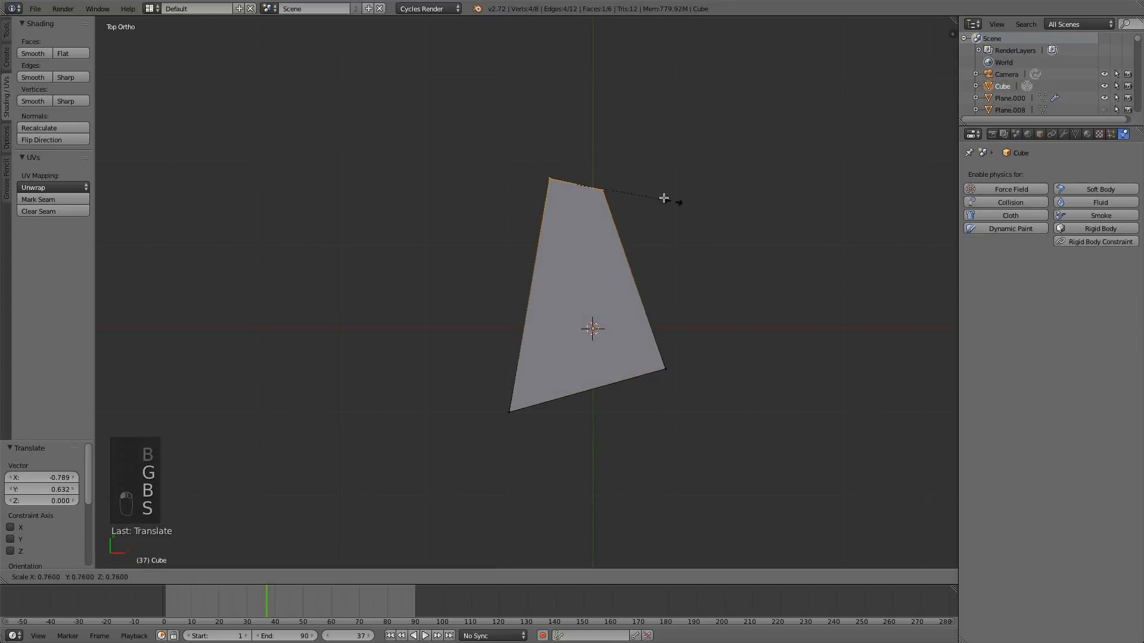
{"action": "left_click", "coordinate": [637, 183]}
{"action": "key", "text": "a"}
{"action": "key", "text": "Tab"}
{"action": "scroll", "coordinate": [554, 337], "scroll_direction": "down", "scroll_amount": 6}
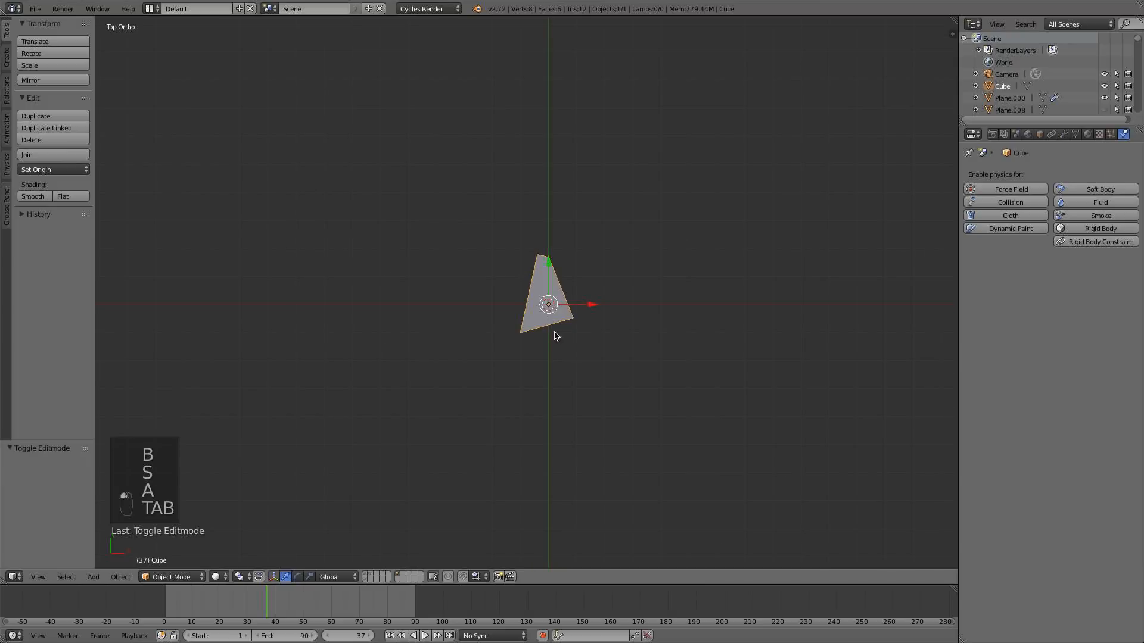
- Duplicate the shard so one piece lies near the scene center and the other to its left along X
{"action": "mouse_move", "coordinate": [588, 306]}
{"action": "left_mouse_down"}
{"action": "mouse_move", "coordinate": [421, 304]}
{"action": "mouse_move", "coordinate": [589, 291]}
{"action": "left_mouse_up"}
{"action": "key", "text": "shift+d"}
{"action": "right_click", "coordinate": [424, 304]}
- In Edit Mode, shrink the left edge of the central shard copy
{"action": "key", "text": "Tab"}
{"action": "scroll", "coordinate": [554, 368], "scroll_direction": "up", "scroll_amount": 4}
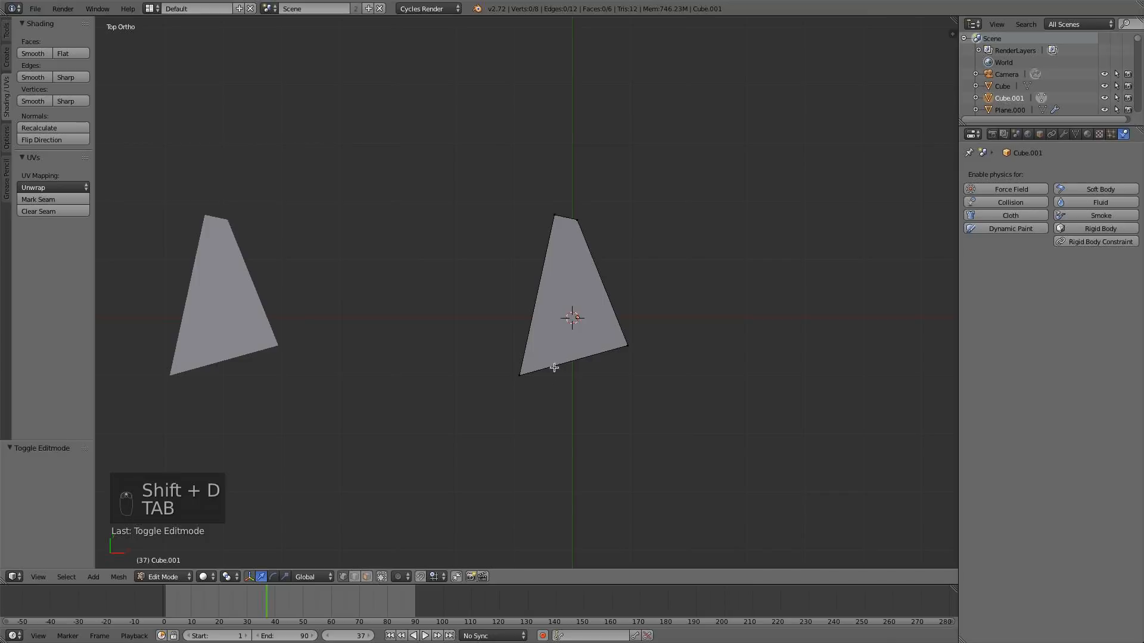
{"action": "left_click_drag", "start_coordinate": [555, 383], "coordinate": [472, 161]}
{"action": "left_click_drag", "start_coordinate": [581, 296], "coordinate": [537, 298]}
{"action": "key", "text": "s"}
{"action": "left_click", "coordinate": [516, 373]}
{"action": "key", "text": "a"}
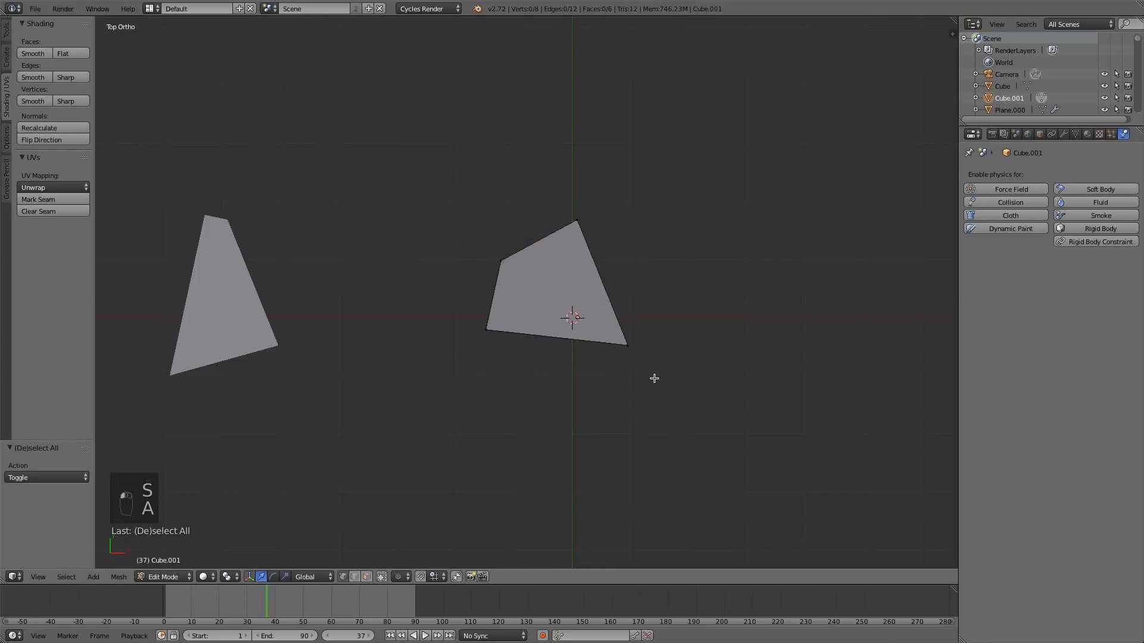
- Move the central shard's lower-right corner vertices down and inward
{"action": "key", "text": "b"}
{"action": "left_click_drag", "start_coordinate": [682, 384], "coordinate": [588, 312]}
{"action": "key", "text": "g"}
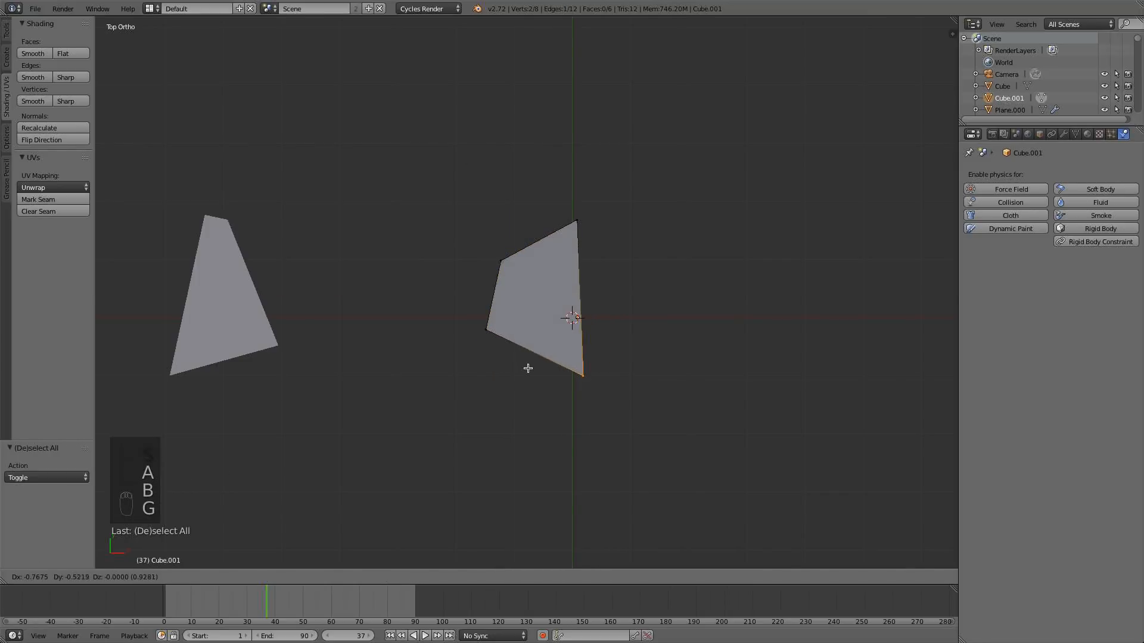
{"action": "left_click", "coordinate": [543, 391]}
- Move the central shard's upper-right corner by about 0.21 in X and 0.88 in Y, and leave Edit Mode
{"action": "key", "text": "a"}
{"action": "key", "text": "b"}
{"action": "left_click_drag", "start_coordinate": [520, 253], "coordinate": [593, 203]}
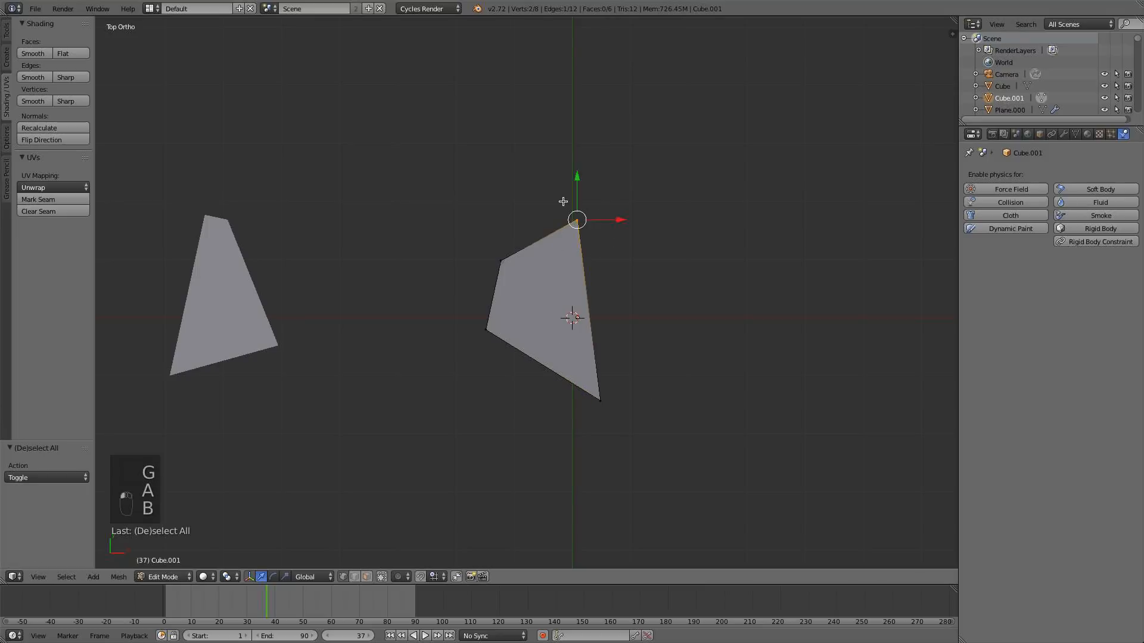
{"action": "key", "text": "g"}
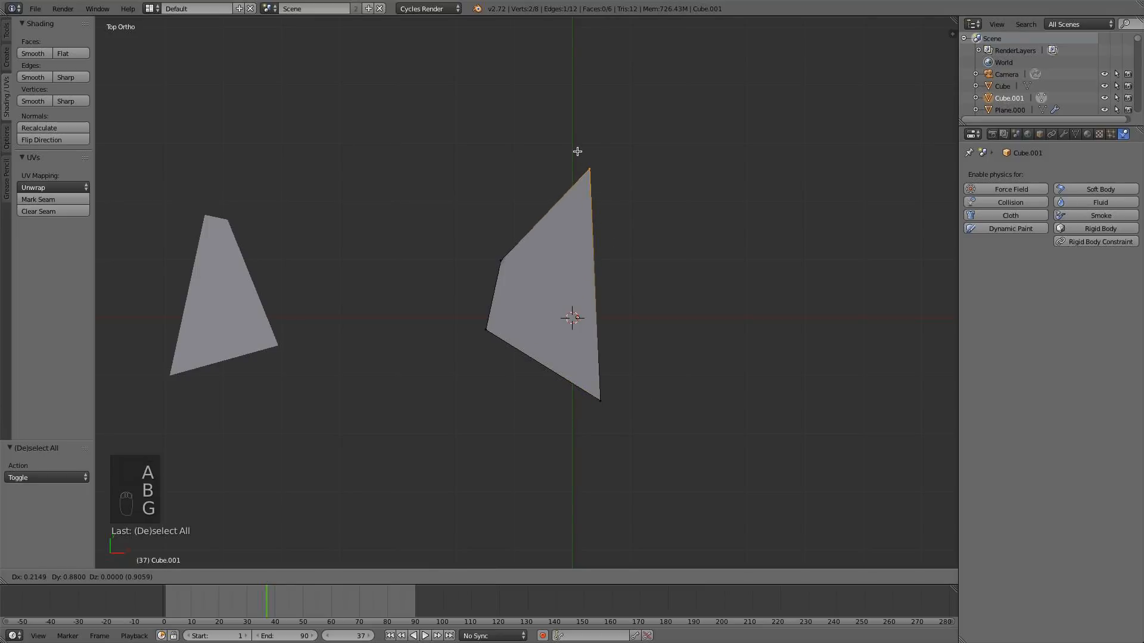
{"action": "left_click", "coordinate": [577, 151]}
{"action": "key", "text": "a"}
{"action": "key", "text": "Tab"}
{"action": "scroll", "coordinate": [602, 263], "scroll_direction": "down", "scroll_amount": 3}
{"action": "scroll", "coordinate": [545, 292], "scroll_direction": "up", "scroll_amount": 2}
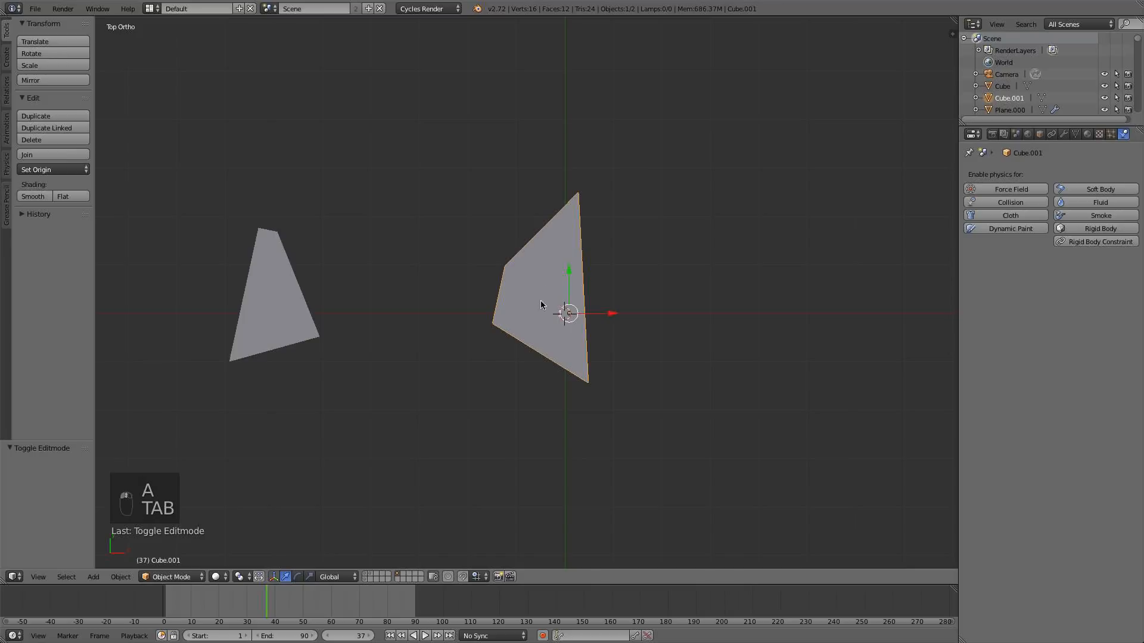
- Scale the central shard's lower-left corner vertices by 2.073 in Edit Mode and return to Object Mode in the top view
{"action": "key", "text": "a"}
{"action": "key", "text": "Tab"}
{"action": "key", "text": "b"}
{"action": "key", "text": "b"}
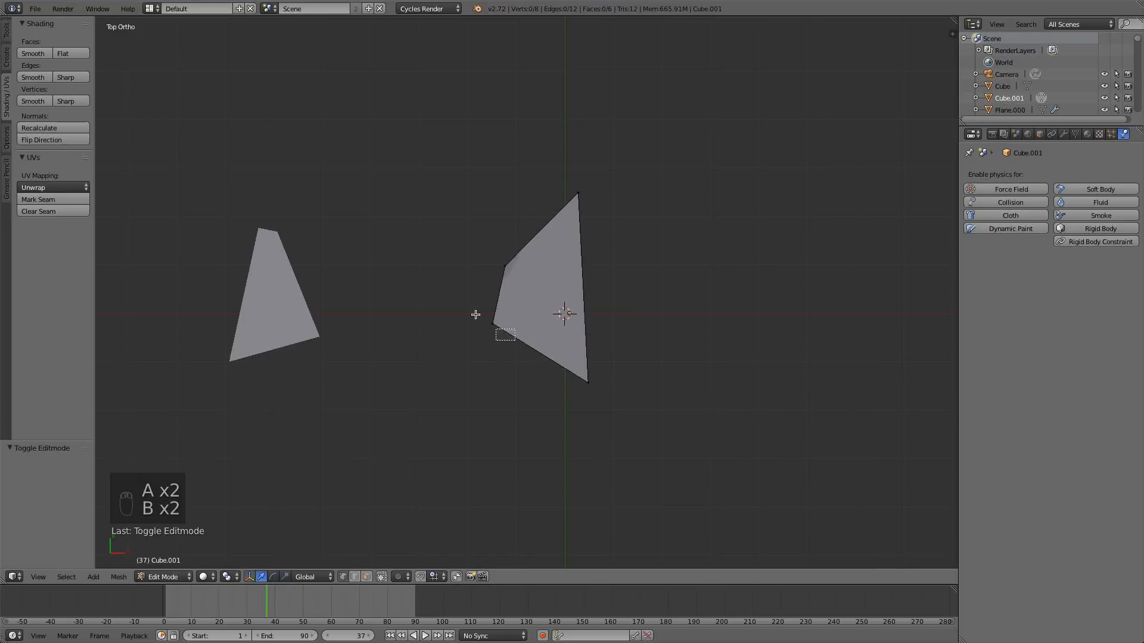
{"action": "key", "text": "s"}
{"action": "left_click", "coordinate": [567, 309]}
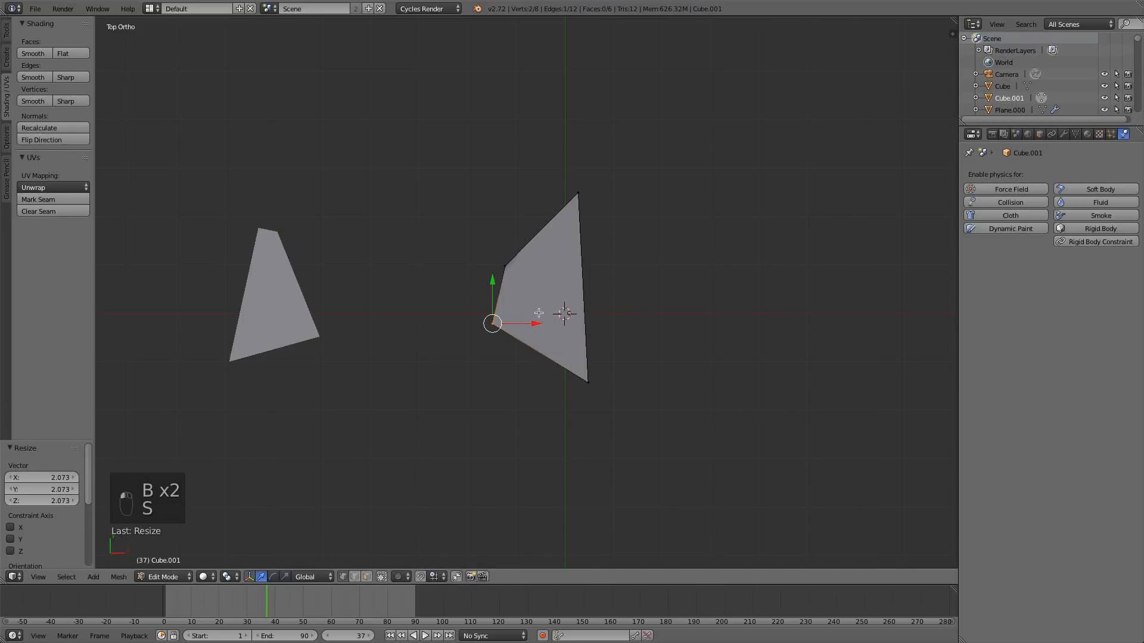
{"action": "middle_click_drag", "start_coordinate": [523, 327], "coordinate": [449, 309]}
{"action": "key", "text": "a"}
{"action": "key", "text": "Tab"}
{"action": "key", "text": "KP_7"}
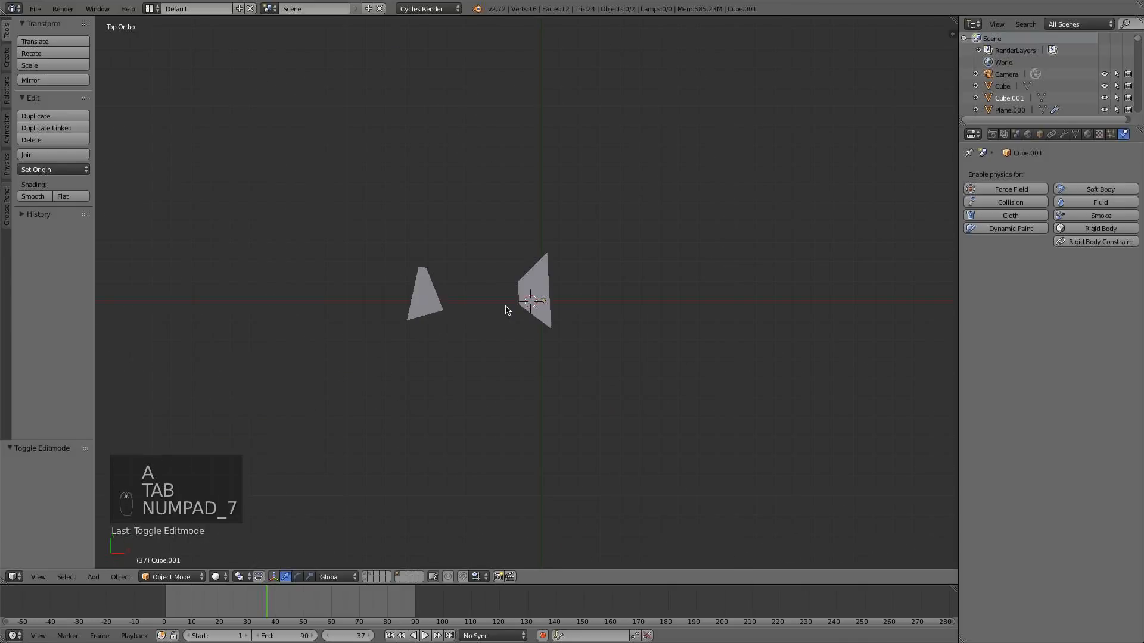
- Move the second shard about -2.75 in X and 2.81 in Y, and duplicate it offset by 2.842 in X and -2.780 in Y
{"action": "key", "text": "f"}
{"action": "key", "text": "g"}
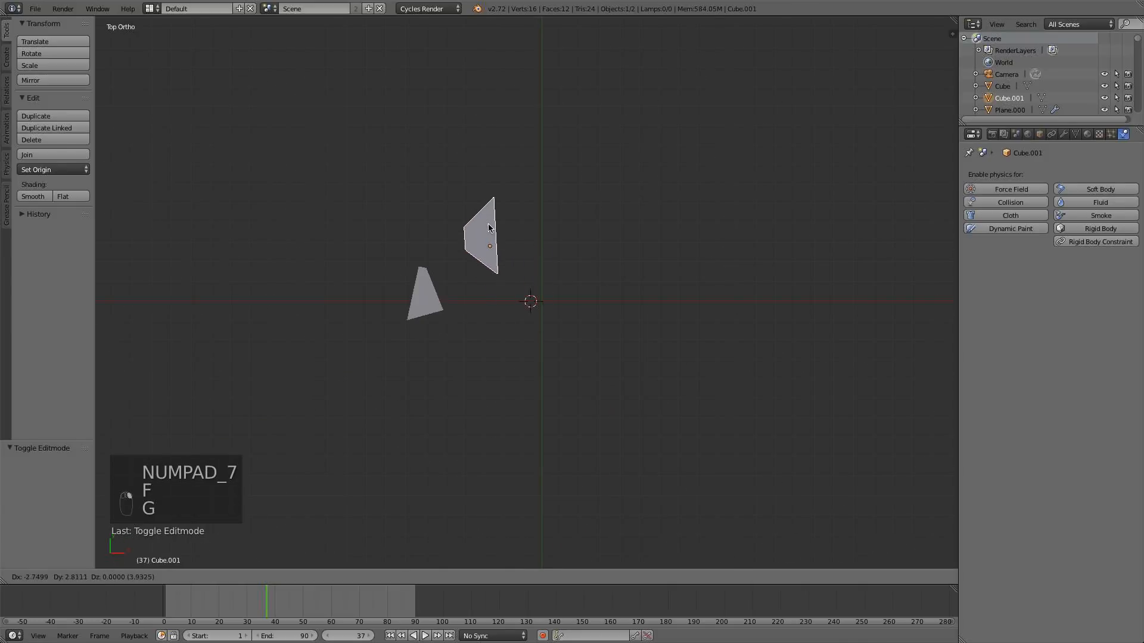
{"action": "left_click", "coordinate": [488, 227]}
{"action": "key", "text": "shift+d"}
{"action": "left_click", "coordinate": [548, 279]}
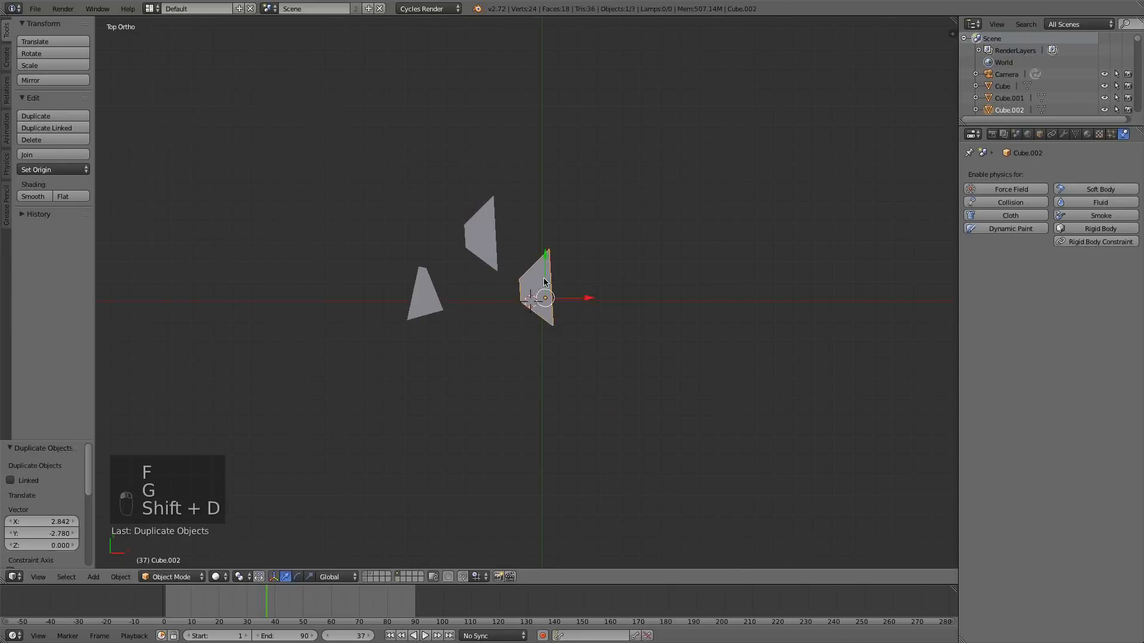
- In Edit Mode, lengthen the left edge of the new third shard by scaling its left vertices up
{"action": "scroll", "coordinate": [542, 298], "scroll_direction": "up", "scroll_amount": 4}
{"action": "key", "text": "Tab"}
{"action": "key", "text": "b"}
{"action": "key", "text": "b"}
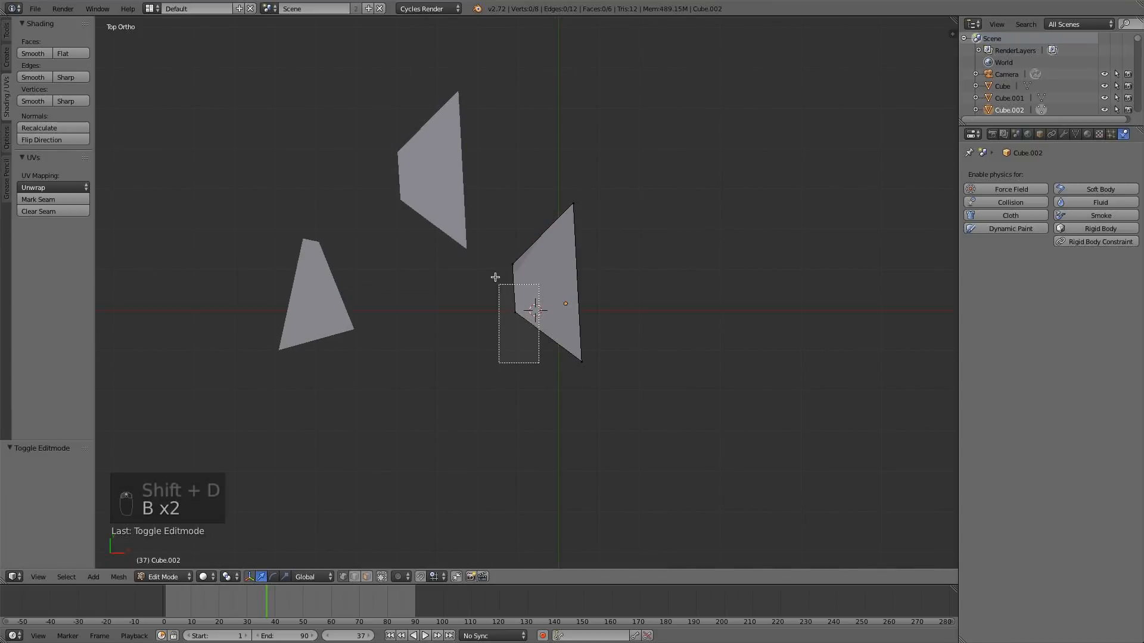
{"action": "left_click_drag", "start_coordinate": [495, 277], "coordinate": [501, 224]}
{"action": "key", "text": "s"}
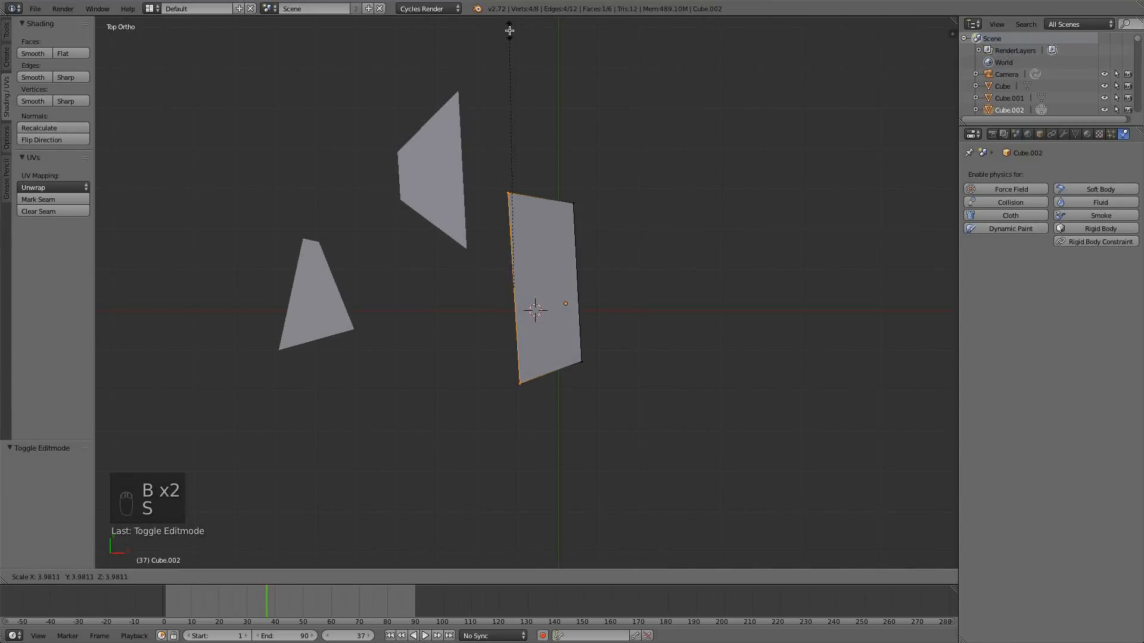
{"action": "left_click", "coordinate": [514, 563]}
- Move the third shard's lower edge up and to the right to slant the piece
{"action": "key", "text": "a"}
{"action": "key", "text": "b"}
{"action": "left_click_drag", "start_coordinate": [620, 434], "coordinate": [502, 347]}
{"action": "key", "text": "g"}
{"action": "left_click", "coordinate": [542, 309]}
{"action": "key", "text": "a"}
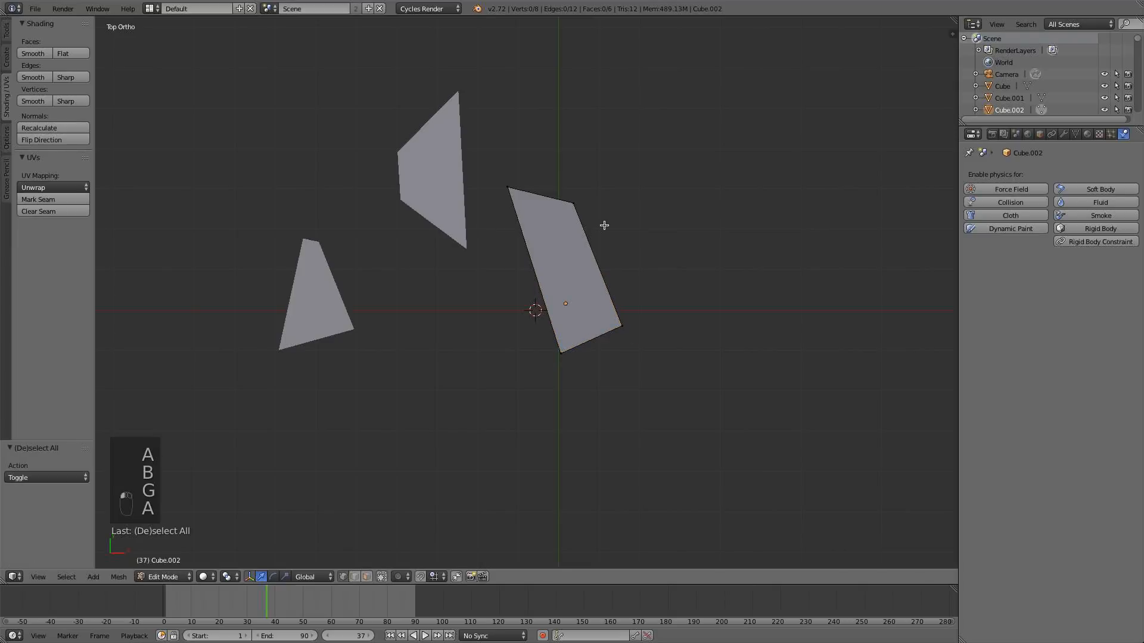
- Move the third shard's upper edge down and to the left and rotate it slightly
{"action": "key", "text": "b"}
{"action": "left_click_drag", "start_coordinate": [604, 233], "coordinate": [500, 154]}
{"action": "key", "text": "h"}
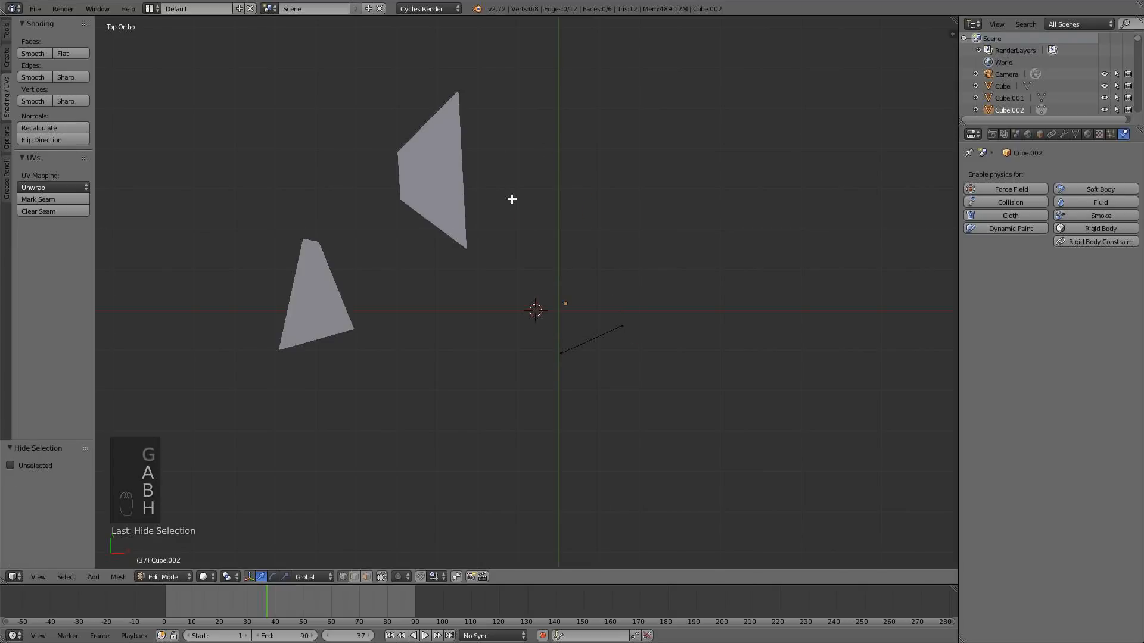
{"action": "key", "text": "super"}
{"action": "key", "text": "super+z"}
{"action": "key", "text": "g"}
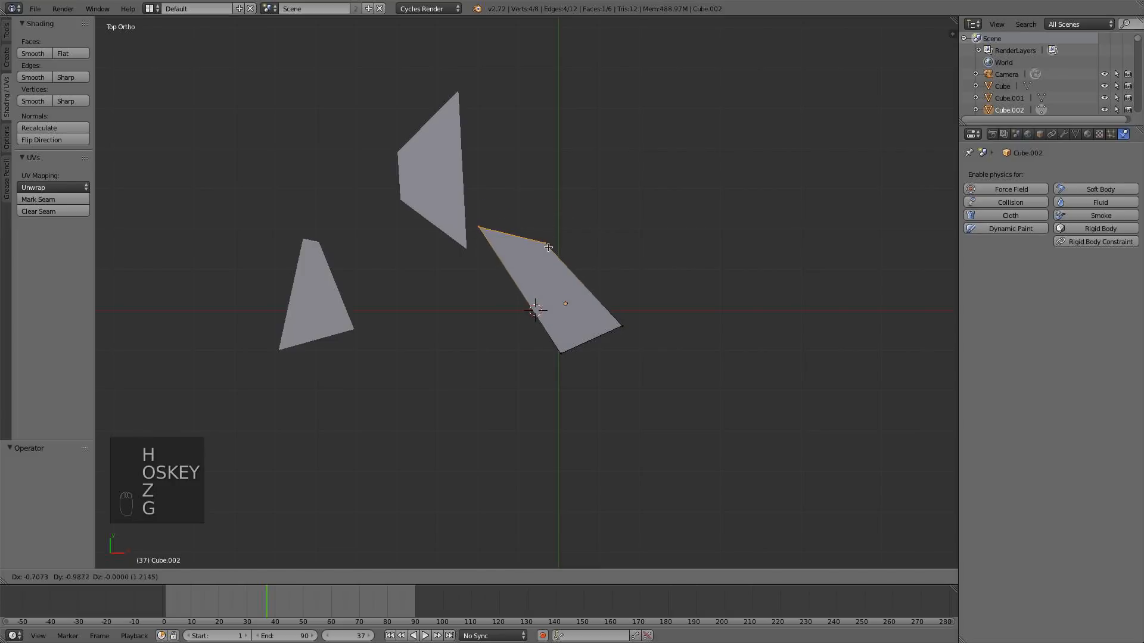
{"action": "left_click", "coordinate": [594, 259]}
{"action": "key", "text": "r"}
{"action": "left_click", "coordinate": [593, 266]}
{"action": "key", "text": "a"}
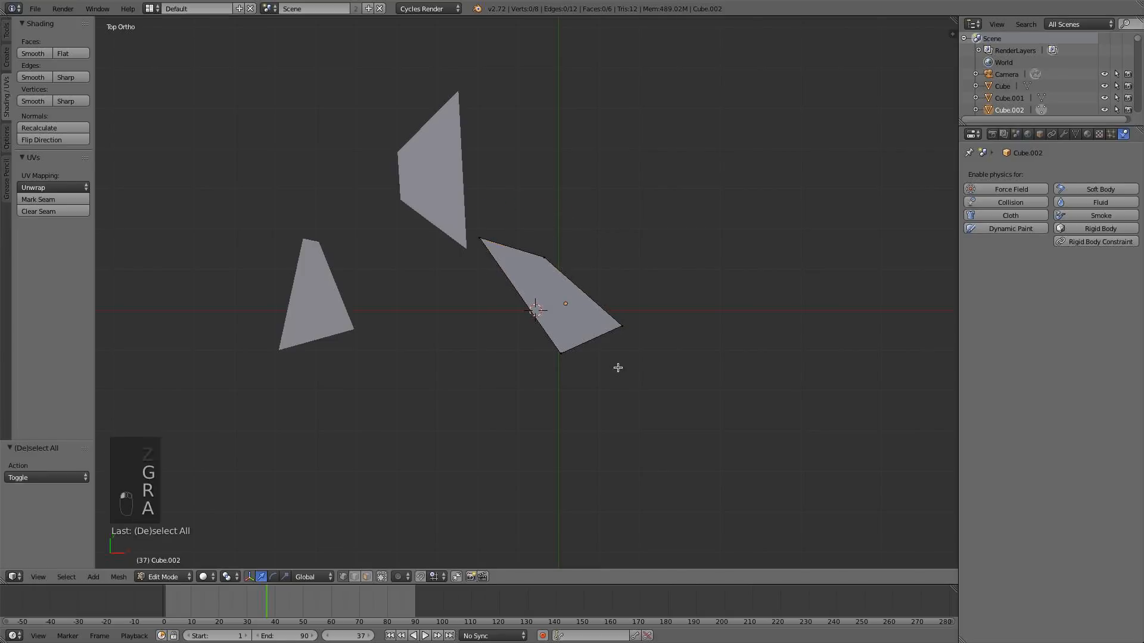
- Return to Object Mode and rotate the third shard clockwise so it leans the opposite way
{"action": "key", "text": "Tab"}
{"action": "scroll", "coordinate": [620, 370], "scroll_direction": "down", "scroll_amount": 3}
{"action": "scroll", "coordinate": [620, 371], "scroll_direction": "up", "scroll_amount": 2}
{"action": "key", "text": "r"}
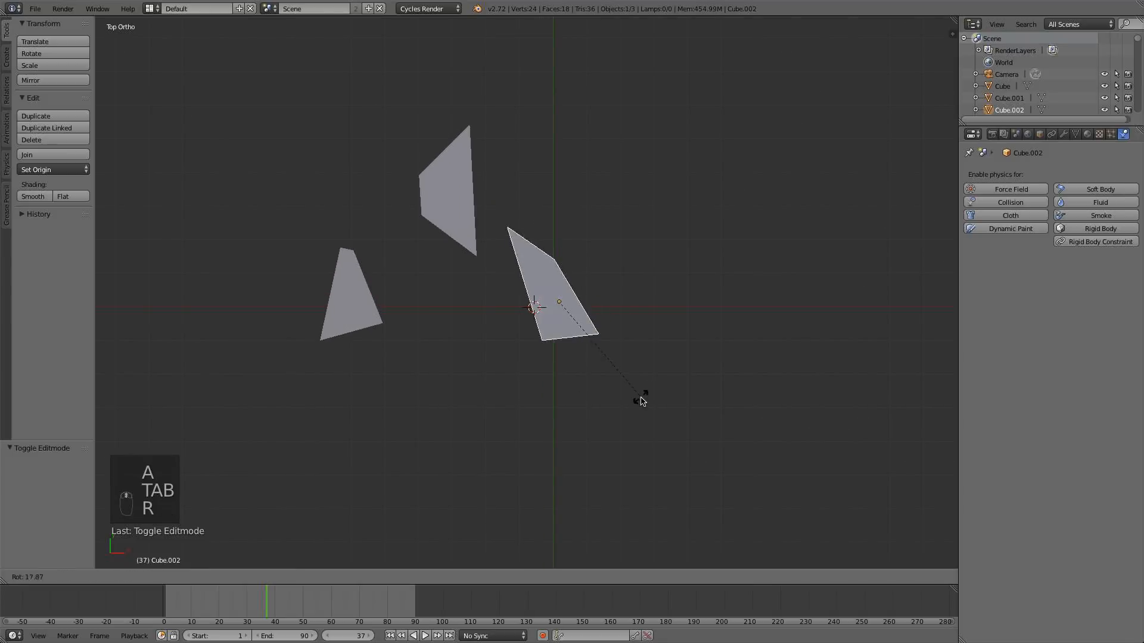
{"action": "left_click", "coordinate": [548, 441]}
- Duplicate all three shards offset by 4.845 in X and 2.988 in Y, and scale the copies to 0.377
{"action": "key", "text": "b"}
{"action": "left_click_drag", "start_coordinate": [633, 350], "coordinate": [267, 161]}
{"action": "key", "text": "shift+d"}
{"action": "left_click", "coordinate": [587, 117]}
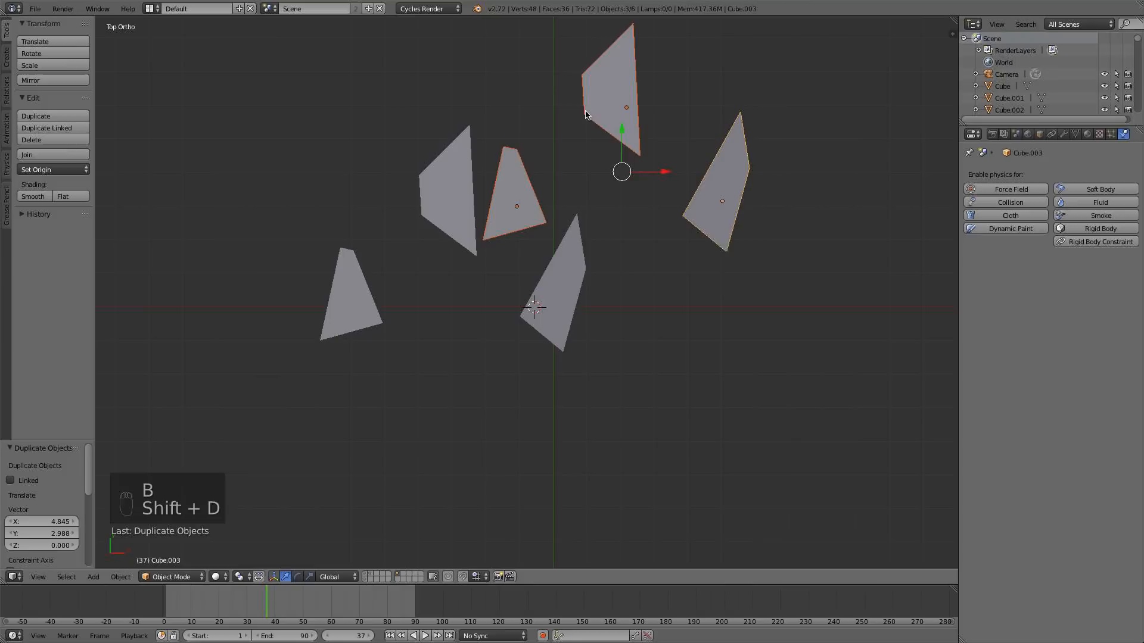
{"action": "key", "text": "s"}
{"action": "left_click", "coordinate": [620, 171]}
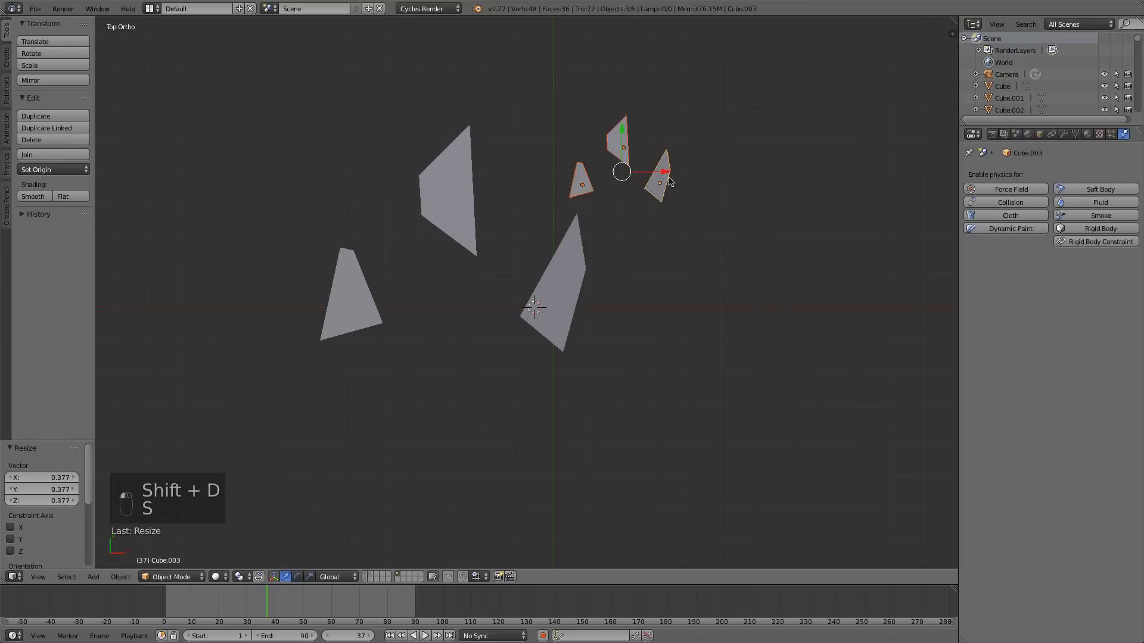
- Select all six shards and put them in a new group named Shards
{"action": "key", "text": "a"}
{"action": "scroll", "coordinate": [715, 344], "scroll_direction": "down", "scroll_amount": 1}
{"action": "key", "text": "b"}
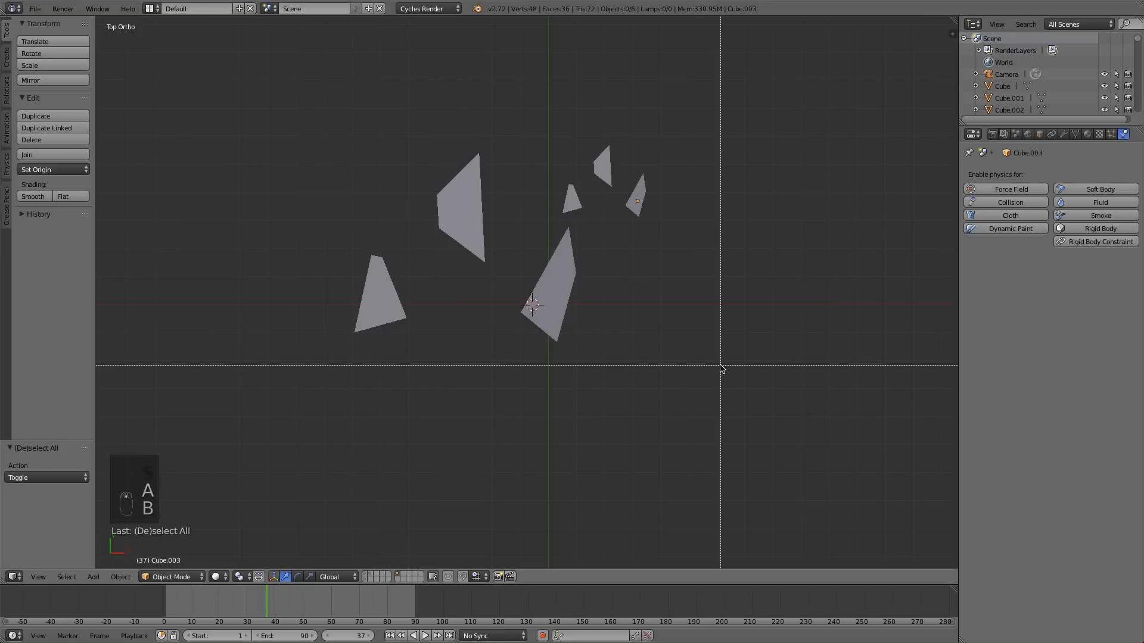
{"action": "left_click_drag", "start_coordinate": [717, 372], "coordinate": [313, 118]}
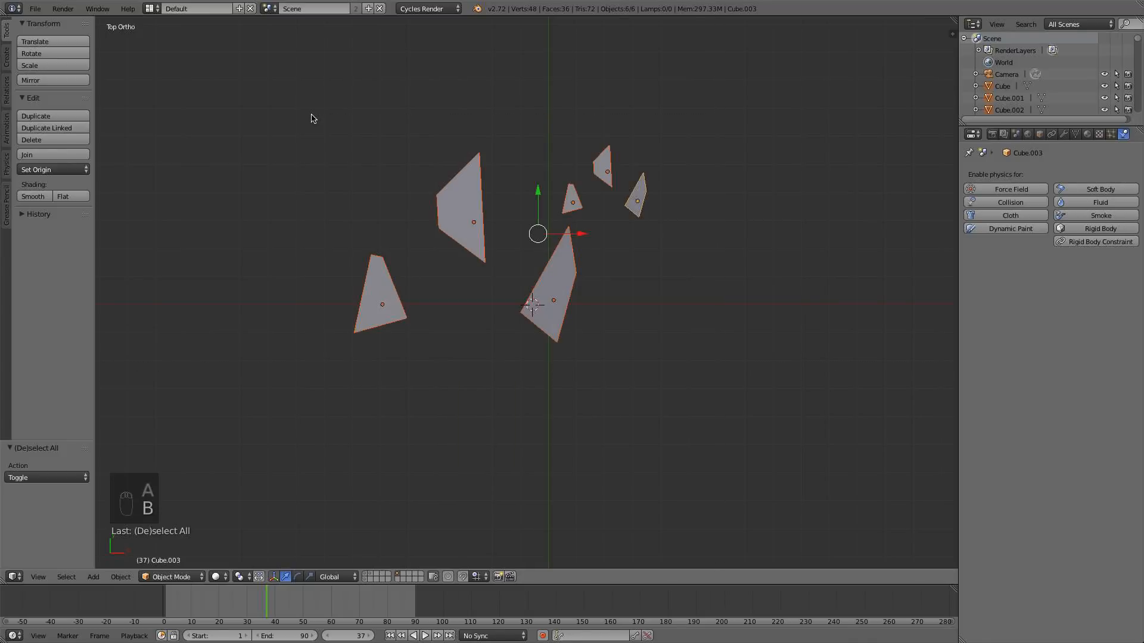
{"action": "key", "text": "ctrl+g"}
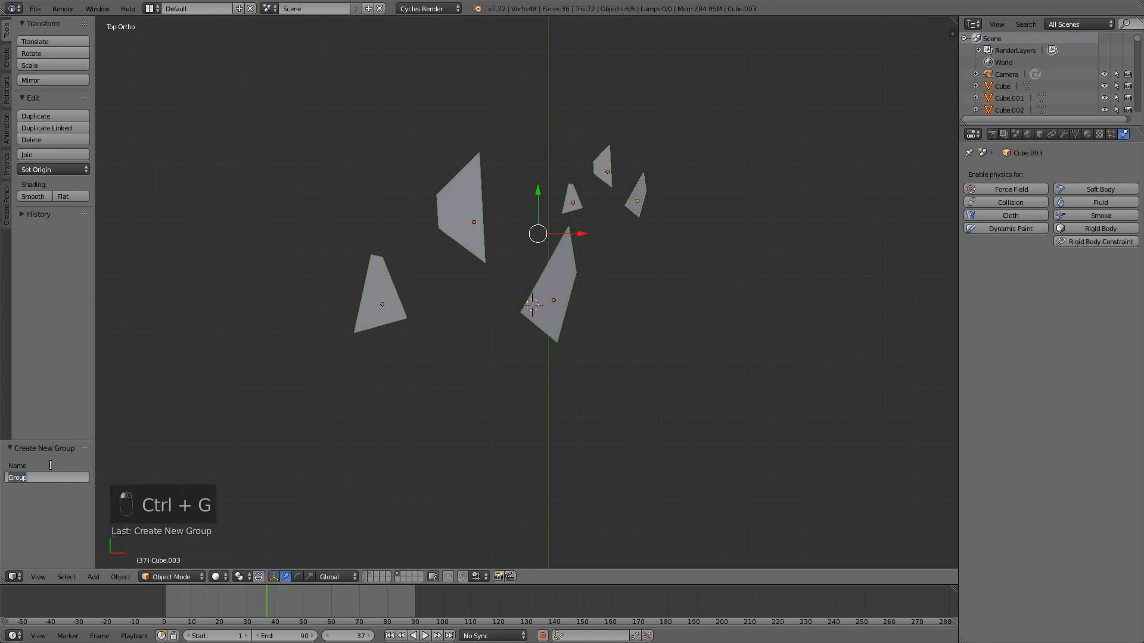
{"action": "type", "text": "Shards"}
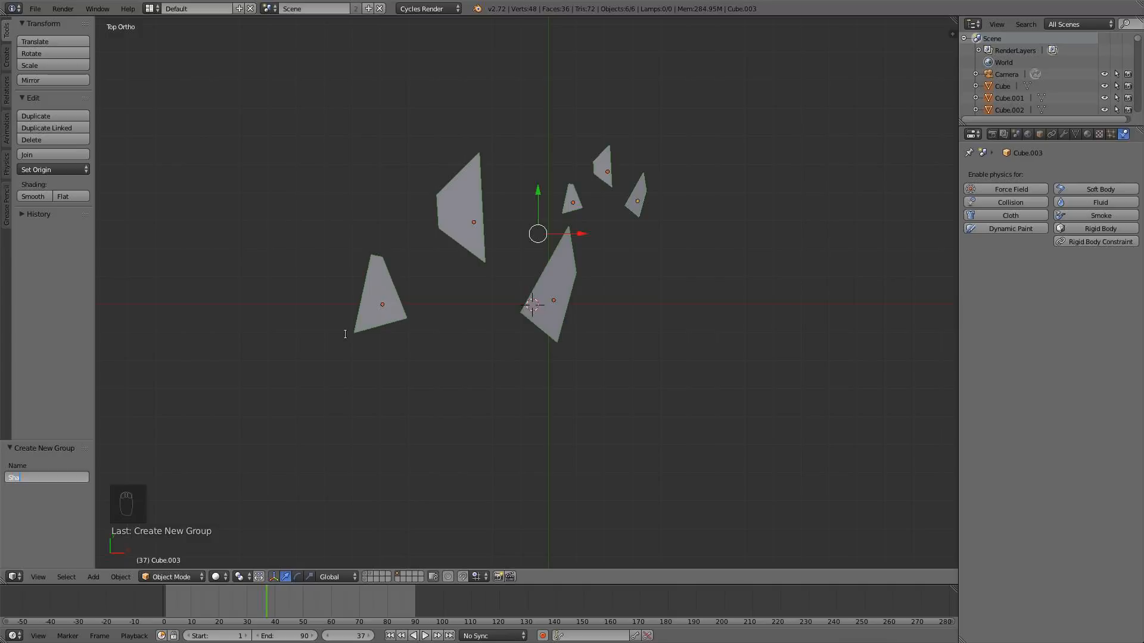
- Switch back to the layer with the sphere and building and view the scene at an angle
{"action": "left_click", "coordinate": [366, 573]}
{"action": "scroll", "coordinate": [580, 370], "scroll_direction": "down", "scroll_amount": 5}
{"action": "middle_click_drag", "start_coordinate": [580, 371], "coordinate": [537, 298]}
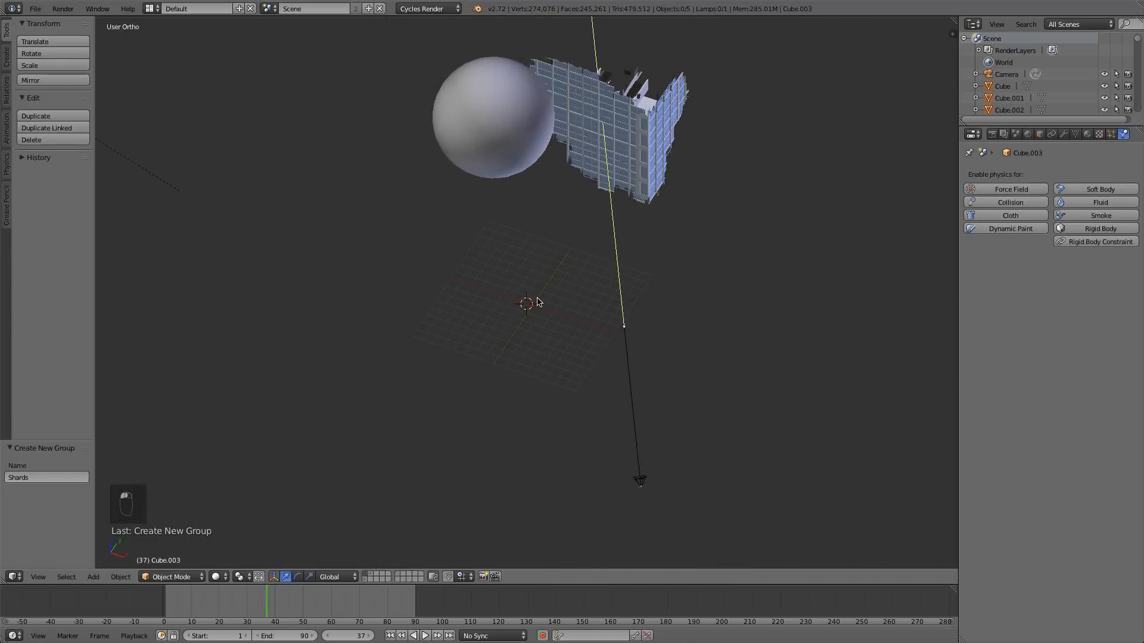
- Select the building and set its particle system to render as a group, using Shards as the dupli group
{"action": "right_click", "coordinate": [626, 121]}
{"action": "left_click", "coordinate": [1111, 134]}
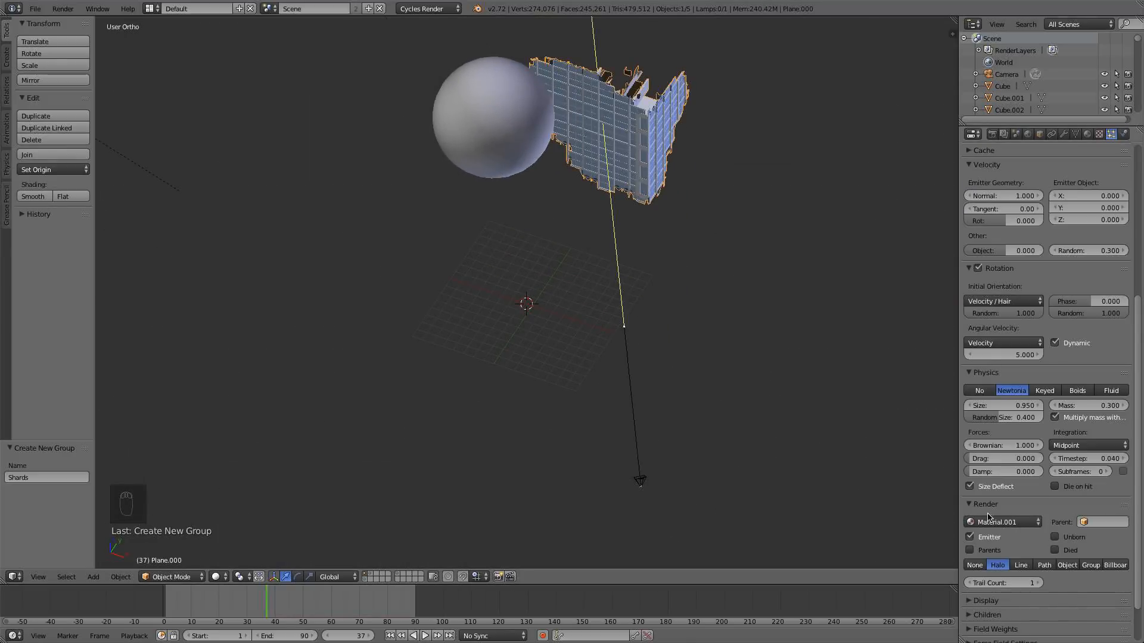
{"action": "left_click", "coordinate": [1090, 565]}
{"action": "scroll", "coordinate": [1081, 551], "scroll_direction": "down", "scroll_amount": 3}
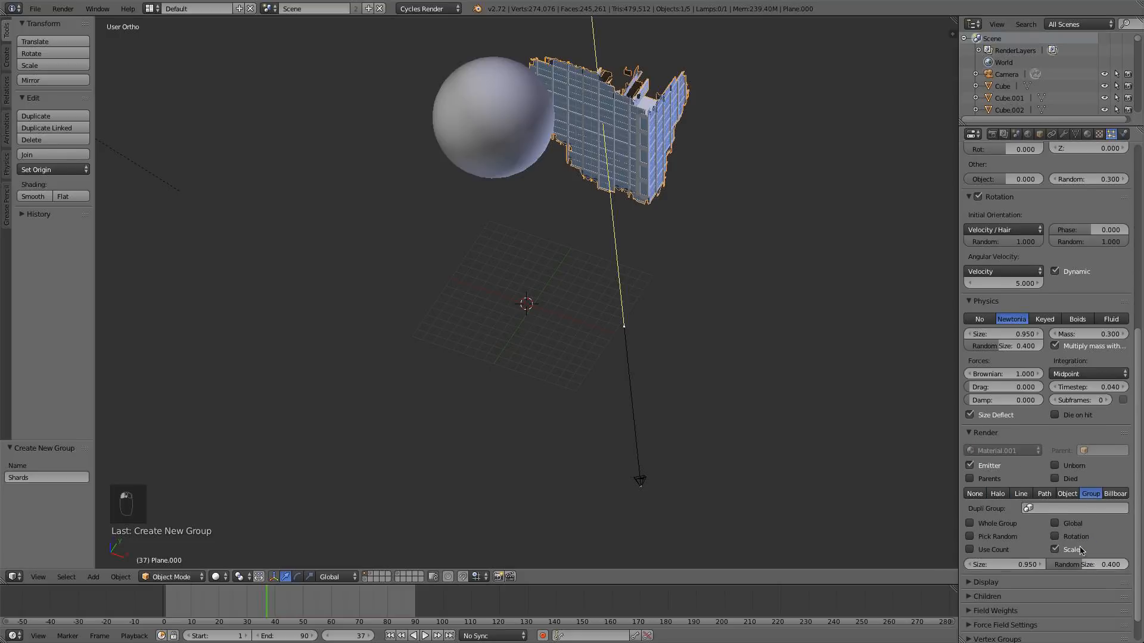
{"action": "left_click", "coordinate": [1052, 509]}
{"action": "left_click", "coordinate": [1036, 531]}
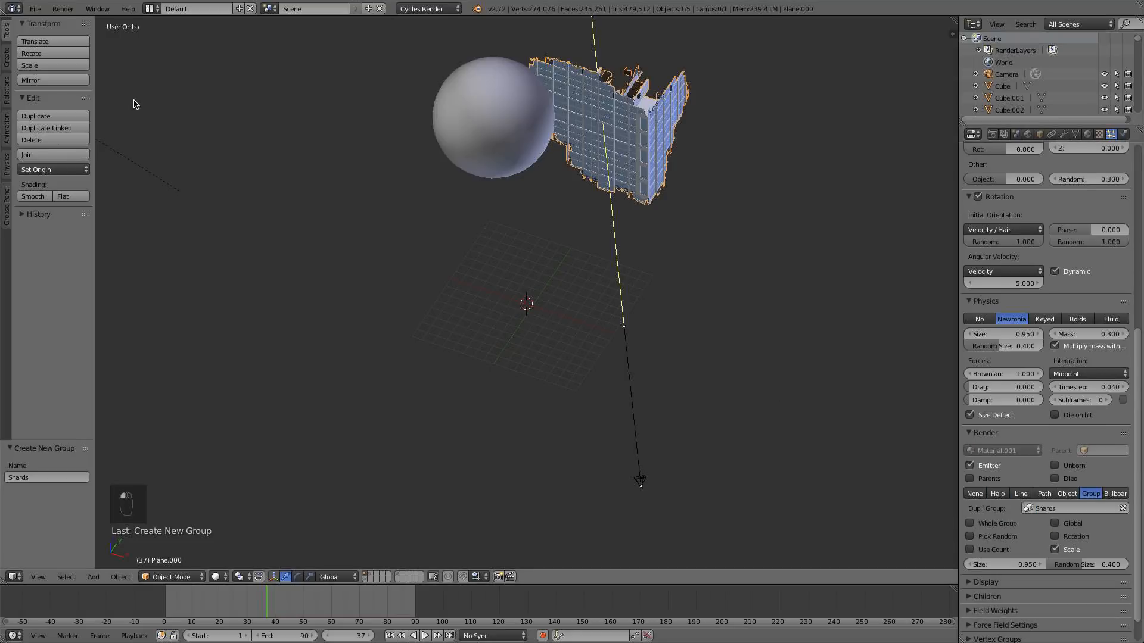
{"action": "left_click", "coordinate": [36, 8]}
- Advance the animation frame by frame to frame 49 and examine how the shard particles look in the explosion
{"action": "middle_click_drag", "start_coordinate": [773, 395], "coordinate": [618, 295]}
{"action": "scroll", "coordinate": [618, 294], "scroll_direction": "down", "scroll_amount": 2}
{"action": "key", "text": "Right"}
{"action": "key", "text": "Right"}
{"action": "key", "text": "Right"}
{"action": "key", "text": "Right"}
{"action": "key", "text": "Right"}
{"action": "key", "text": "Right"}
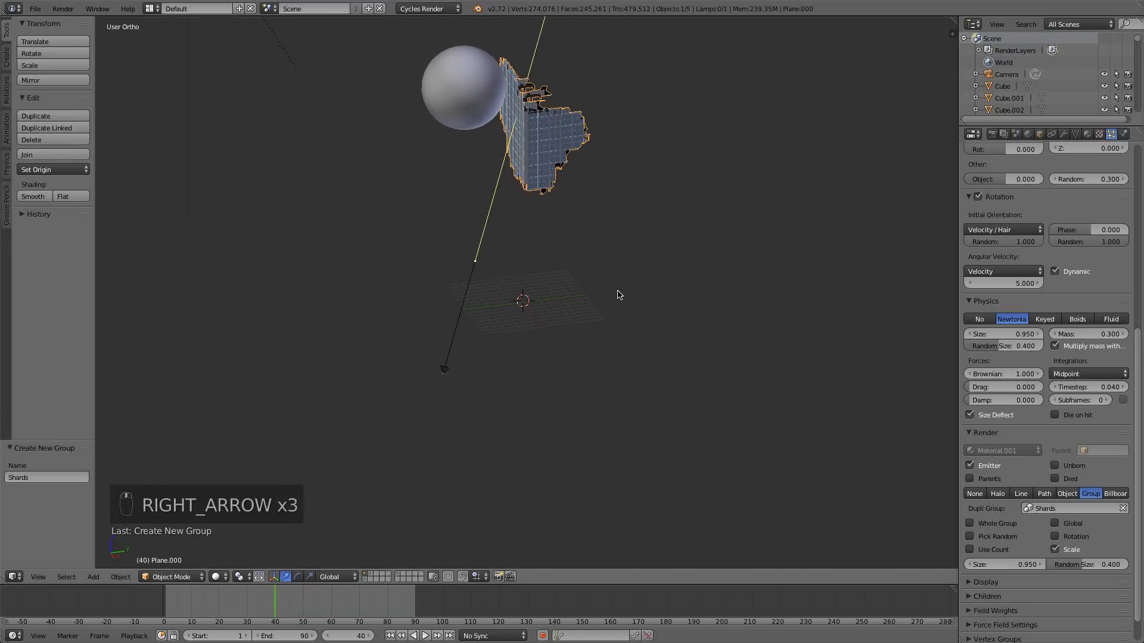
{"action": "key", "text": "Right"}
{"action": "key", "text": "Right"}
{"action": "key", "text": "Right"}
{"action": "key", "text": "Right"}
{"action": "key", "text": "Right"}
{"action": "key", "text": "Right"}
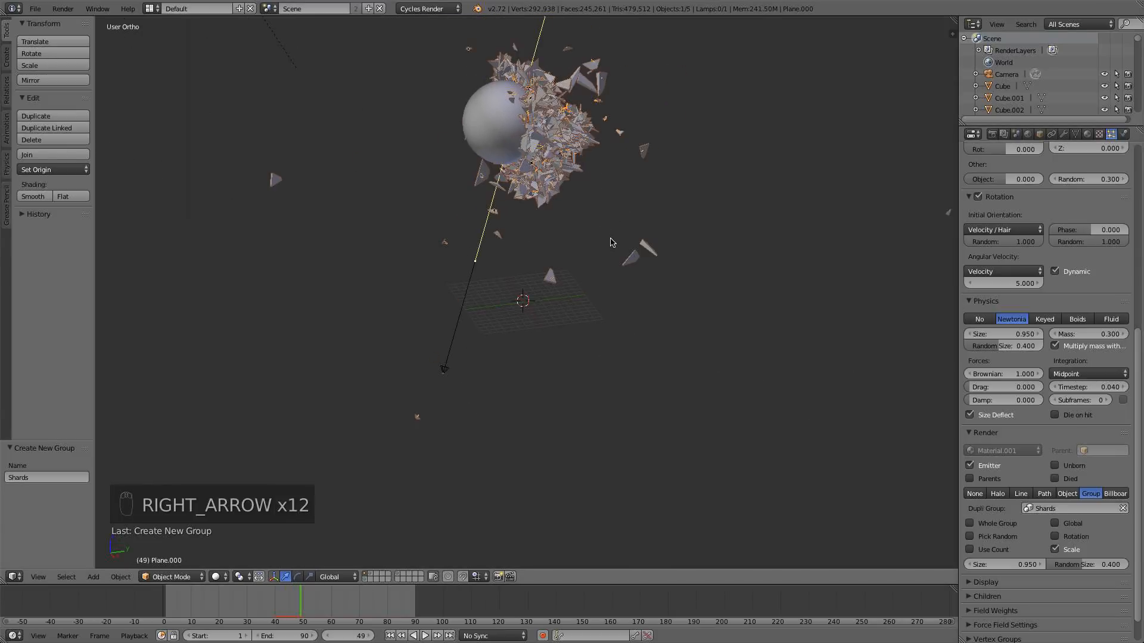
{"action": "middle_click_drag", "start_coordinate": [589, 219], "coordinate": [617, 285], "text": "shift"}
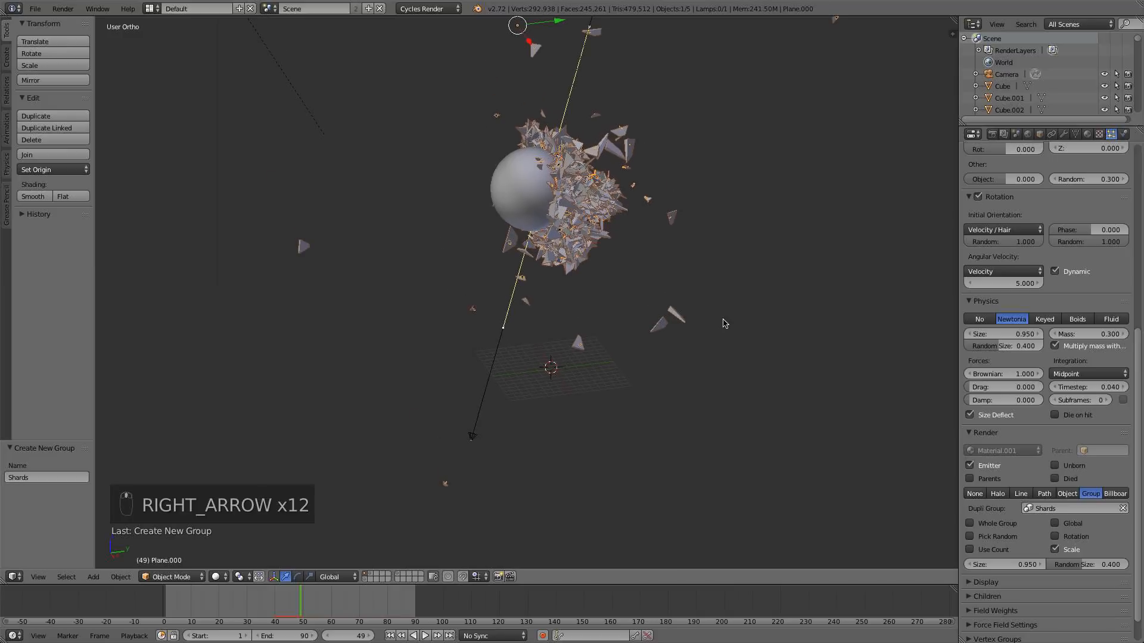
{"action": "scroll", "coordinate": [724, 320], "scroll_direction": "up", "scroll_amount": 1}
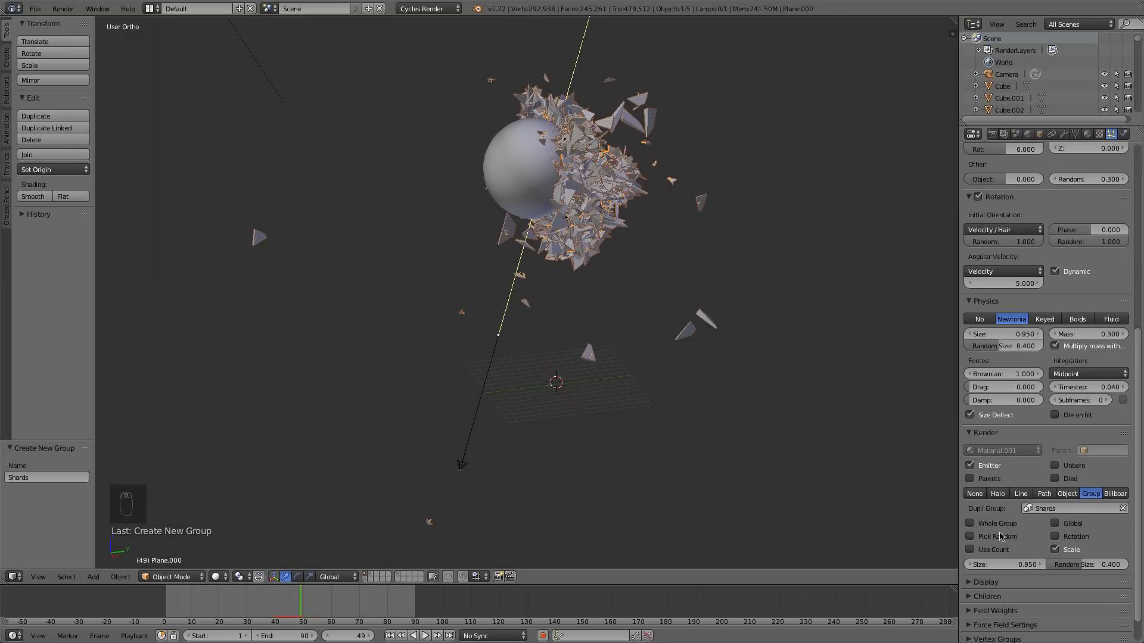
- Select all six shards on their own layer, scale them to 0.131, and check their size in the explosion on the building's layer
{"action": "left_click", "coordinate": [398, 575]}
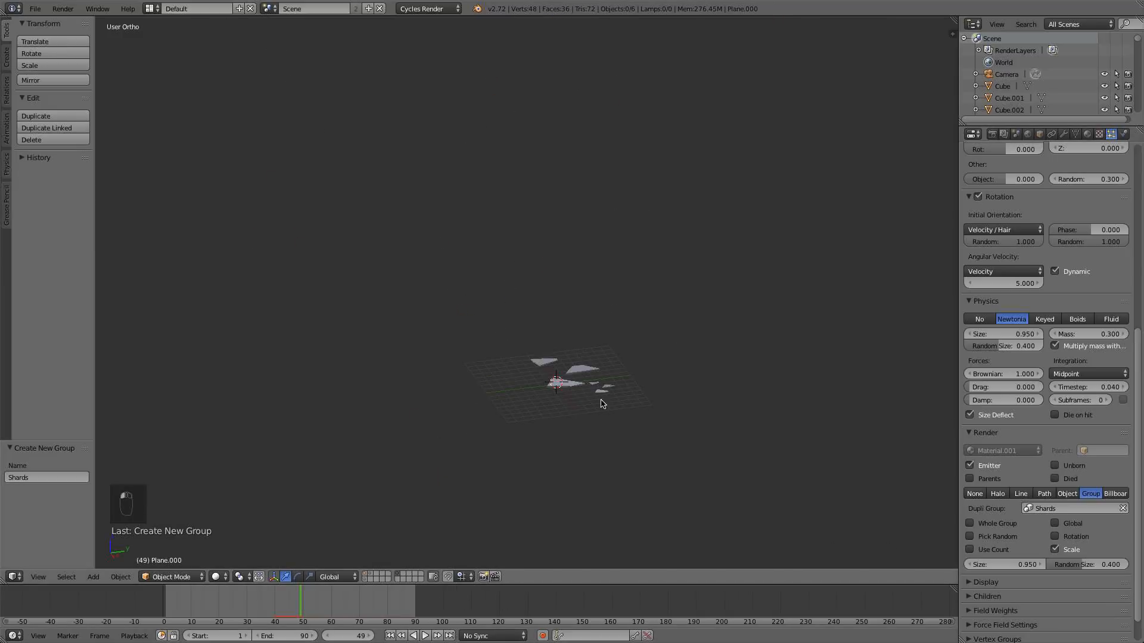
{"action": "key", "text": "b"}
{"action": "left_click_drag", "start_coordinate": [661, 435], "coordinate": [521, 327]}
{"action": "key", "text": "s"}
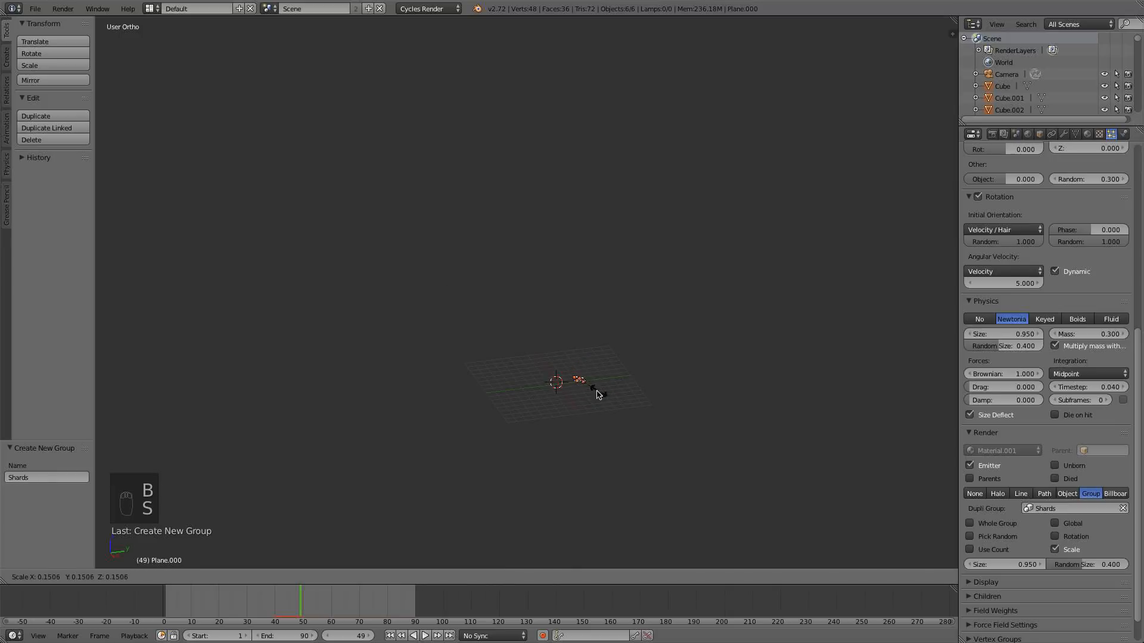
{"action": "left_click", "coordinate": [596, 395]}
{"action": "left_click", "coordinate": [366, 574]}
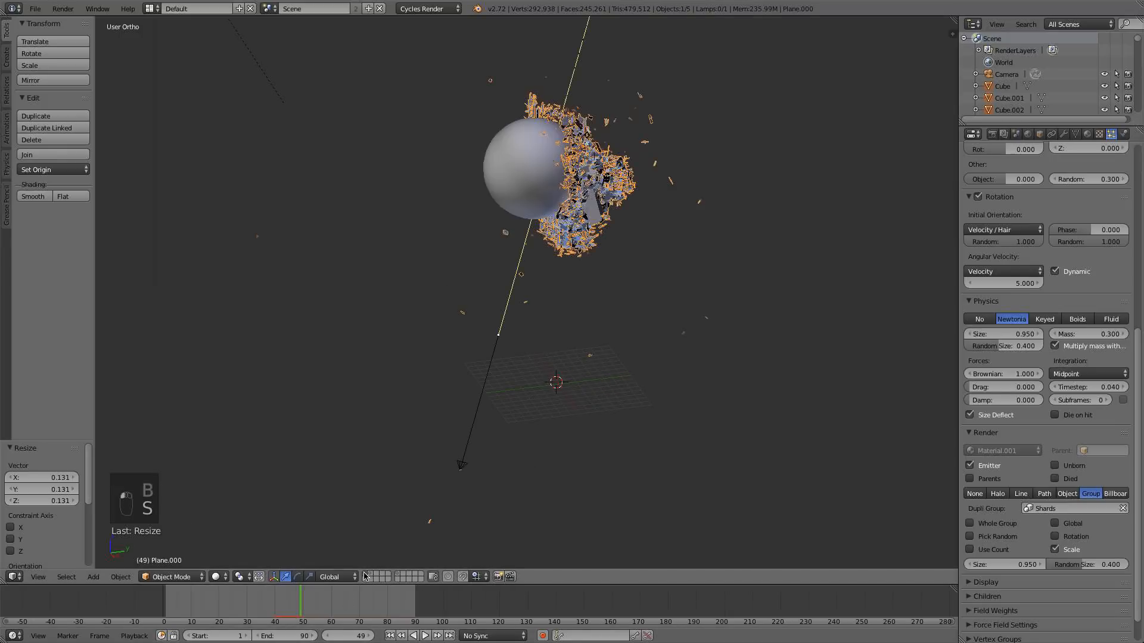
{"action": "scroll", "coordinate": [509, 307], "scroll_direction": "up", "scroll_amount": 2}
{"action": "middle_click_drag", "start_coordinate": [516, 276], "coordinate": [416, 514], "text": "shift"}
{"action": "scroll", "coordinate": [415, 514], "scroll_direction": "up", "scroll_amount": 1}
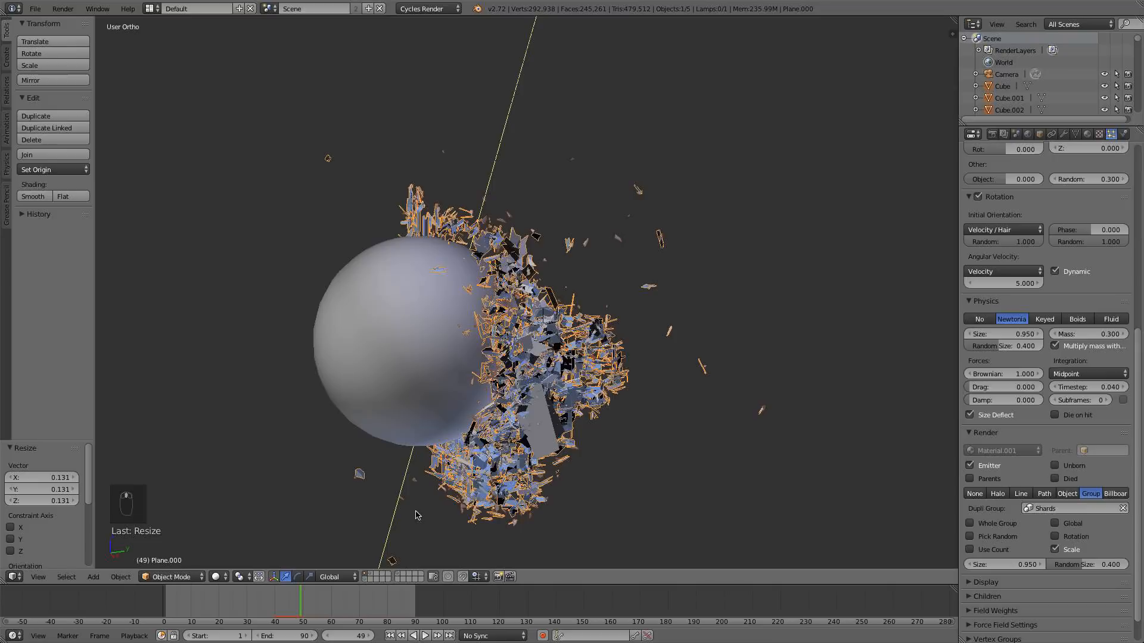
- Move the six shards closer to the origin in top view, scale them to 0.664, and recheck the explosion on the building's layer
{"action": "left_click", "coordinate": [400, 576]}
{"action": "key", "text": "KP_7"}
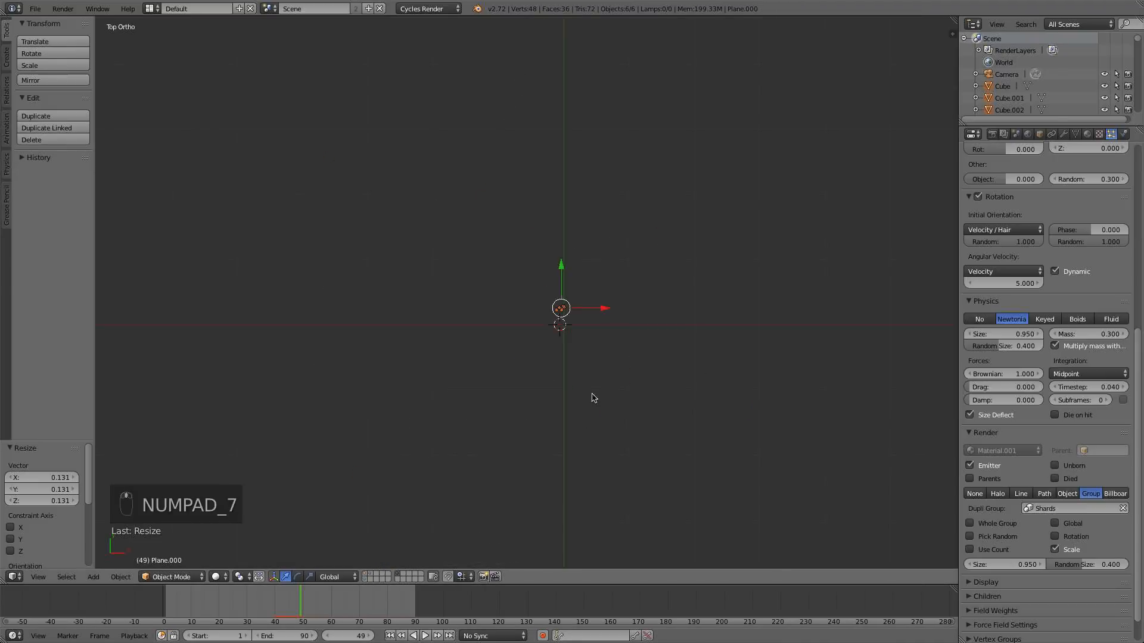
{"action": "key", "text": "g"}
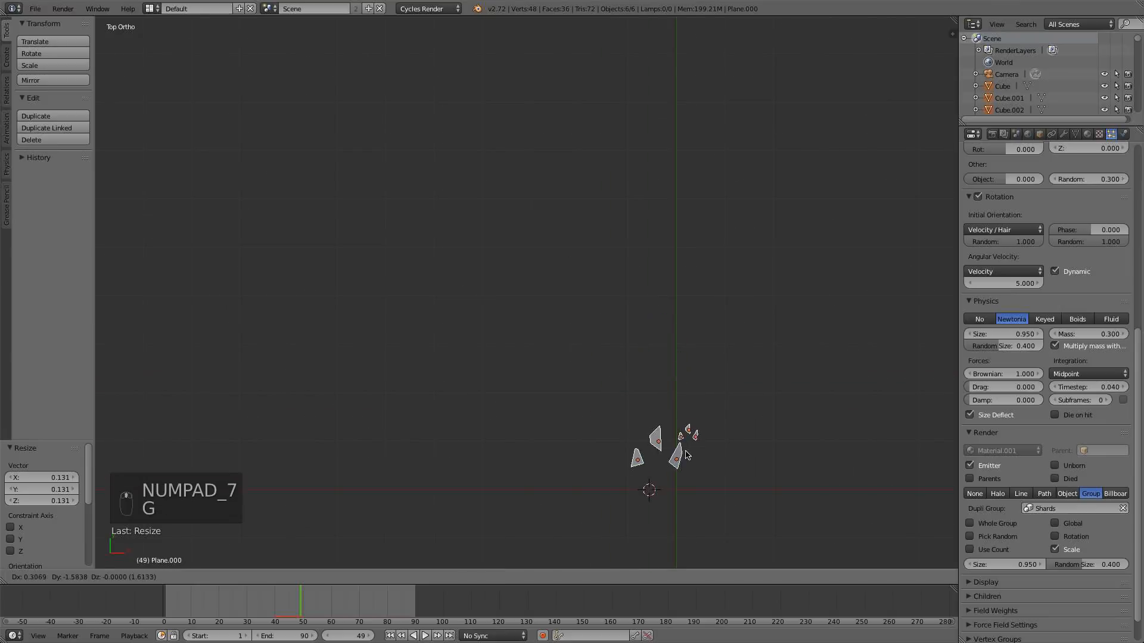
{"action": "left_click", "coordinate": [693, 509]}
{"action": "middle_click_drag", "start_coordinate": [694, 510], "coordinate": [639, 369], "text": "shift"}
{"action": "key", "text": "s"}
{"action": "left_click", "coordinate": [691, 397]}
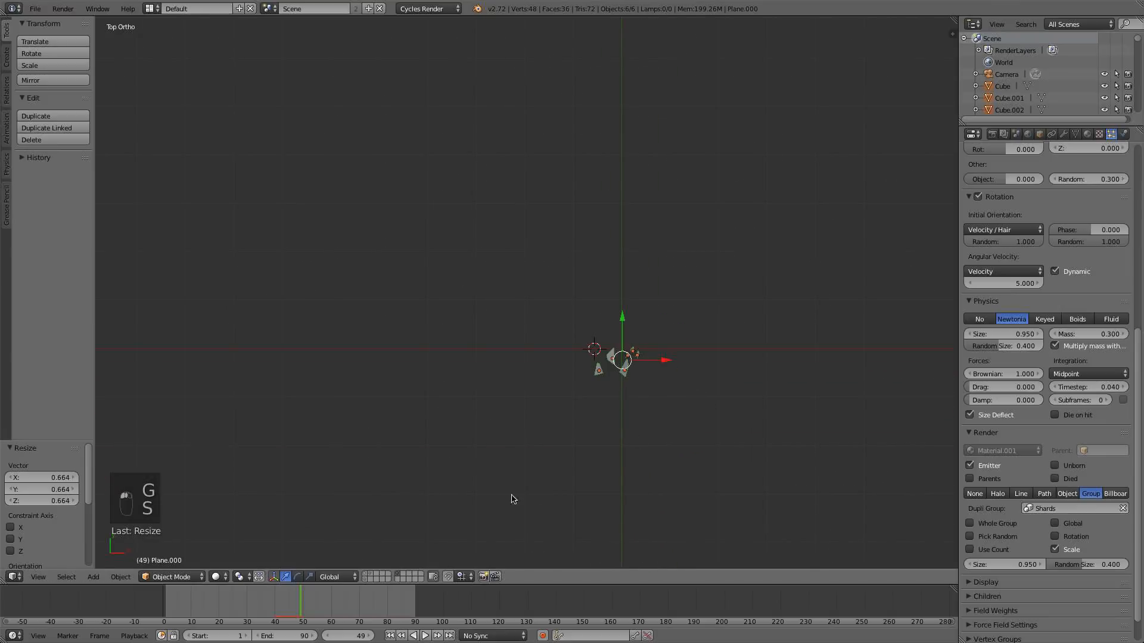
{"action": "left_click", "coordinate": [366, 574]}
{"action": "scroll", "coordinate": [452, 457], "scroll_direction": "down", "scroll_amount": 2}
{"action": "middle_click_drag", "start_coordinate": [451, 456], "coordinate": [451, 382]}
{"action": "scroll", "coordinate": [520, 358], "scroll_direction": "down", "scroll_amount": 3}
{"action": "middle_click_drag", "start_coordinate": [520, 358], "coordinate": [477, 328]}
{"action": "scroll", "coordinate": [477, 327], "scroll_direction": "up", "scroll_amount": 1}
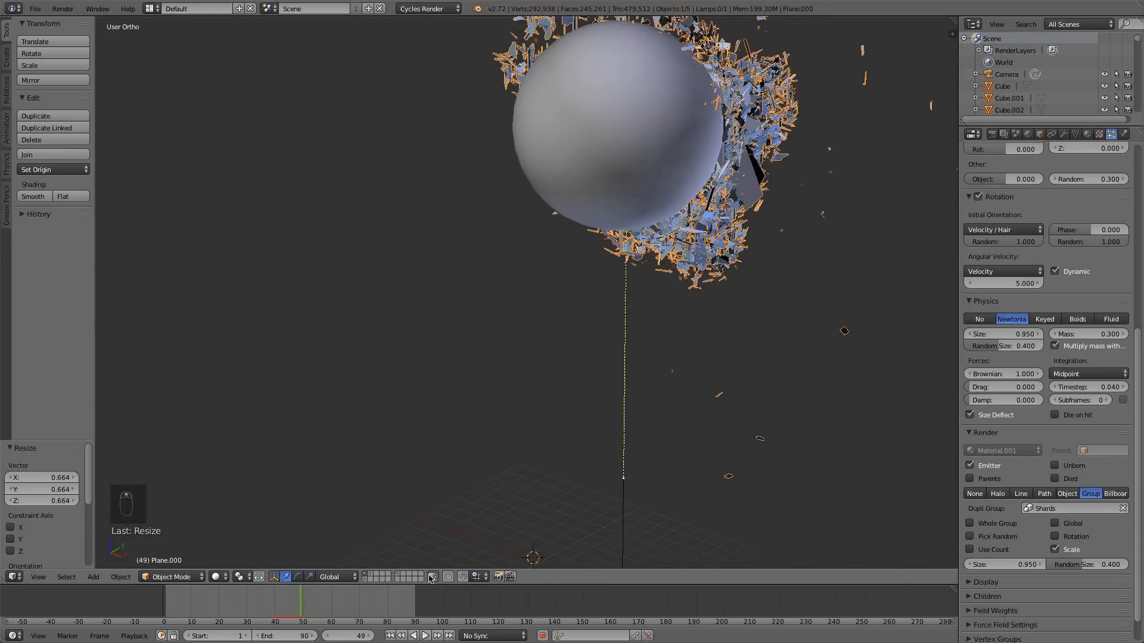
- On the shards' layer, duplicate the three smallest shards in top view and place the copies above the existing ones
{"action": "left_click", "coordinate": [396, 577]}
{"action": "scroll", "coordinate": [496, 496], "scroll_direction": "down", "scroll_amount": 4}
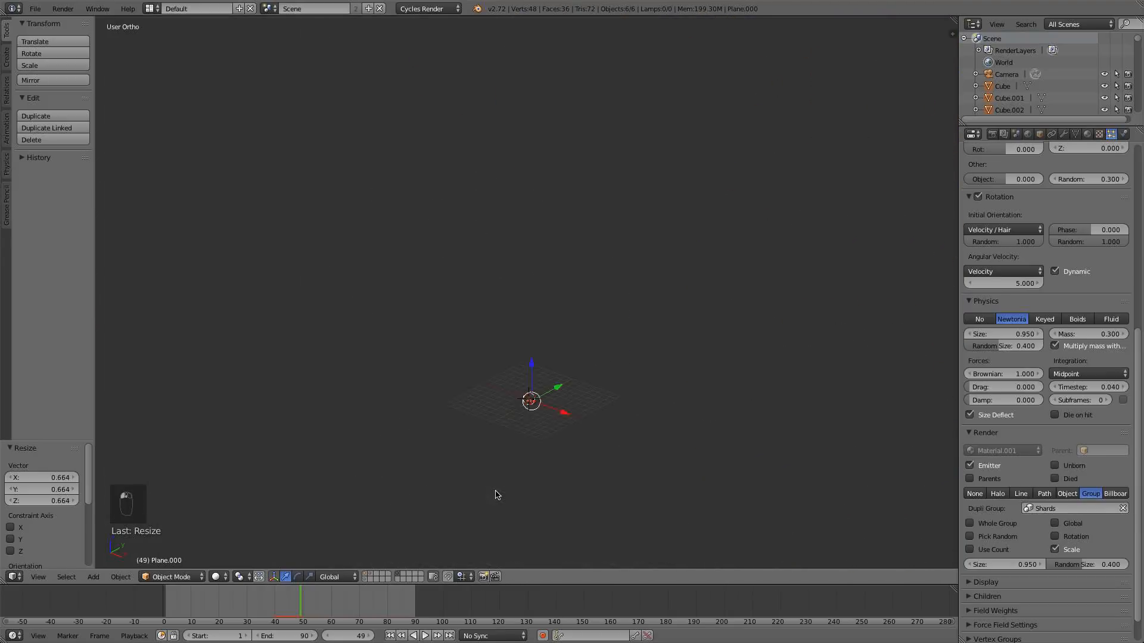
{"action": "key", "text": "KP_7"}
{"action": "scroll", "coordinate": [586, 449], "scroll_direction": "up", "scroll_amount": 4}
{"action": "key", "text": "a"}
{"action": "key", "text": "a"}
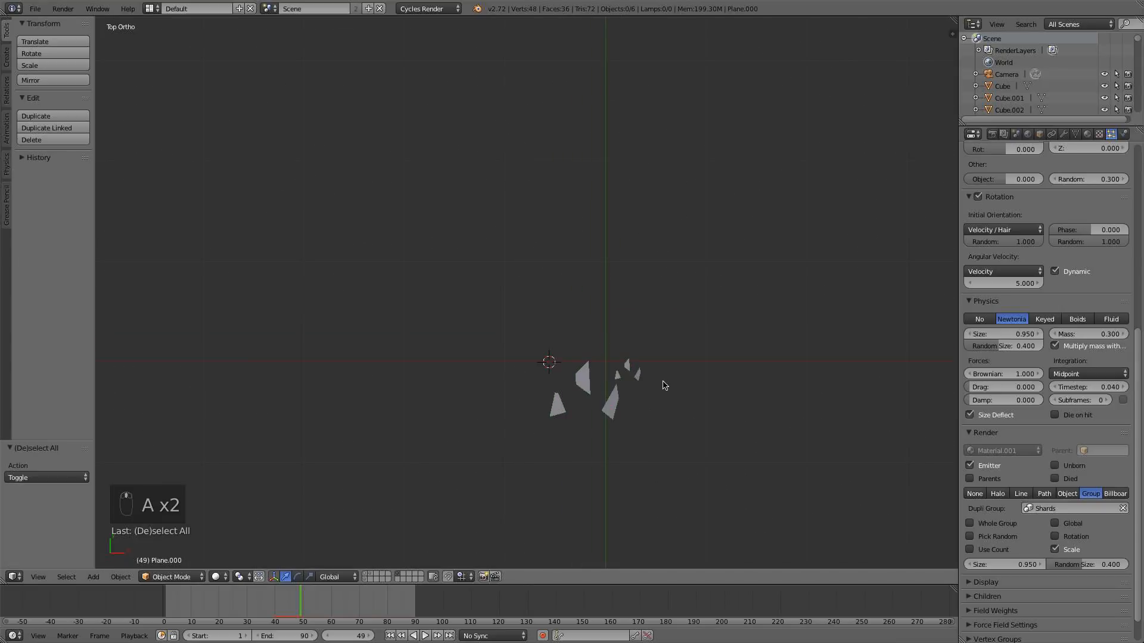
{"action": "key", "text": "b"}
{"action": "left_click_drag", "start_coordinate": [661, 386], "coordinate": [614, 361]}
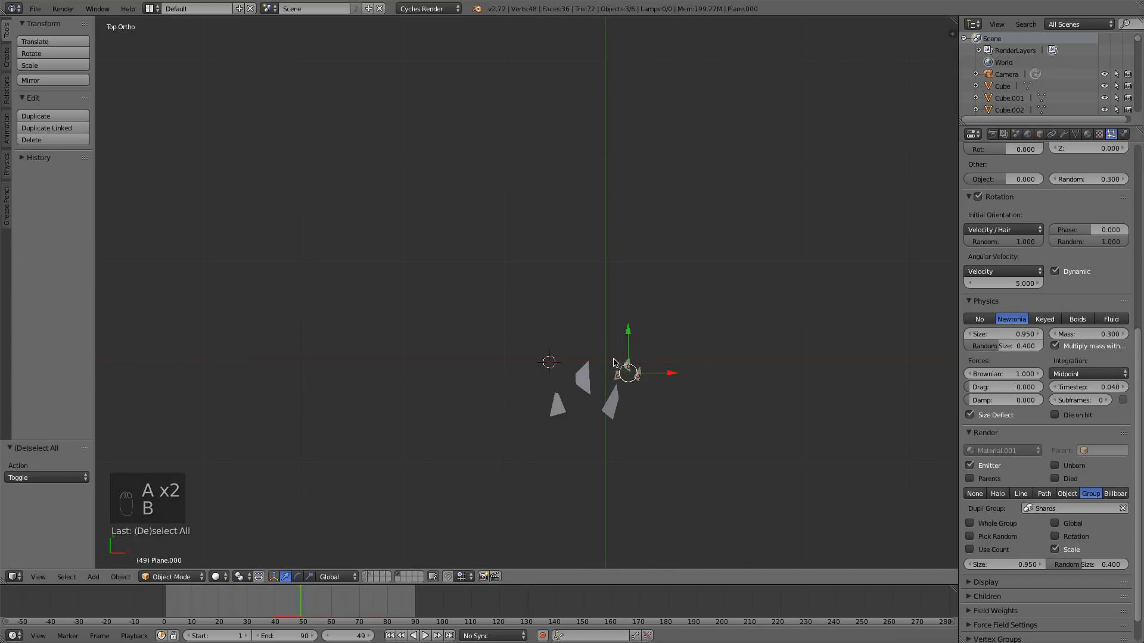
{"action": "key", "text": "shift+d"}
{"action": "left_click", "coordinate": [597, 328]}
{"action": "key", "text": "a"}
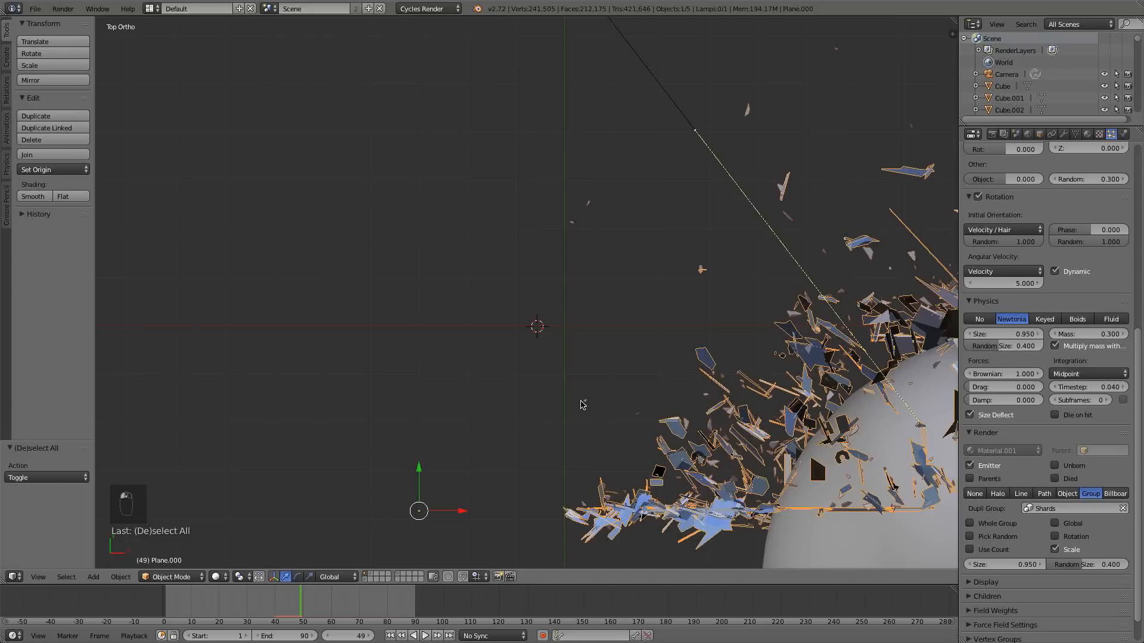
- Save the project file
{"action": "middle_click_drag", "start_coordinate": [560, 392], "coordinate": [558, 271]}
{"action": "scroll", "coordinate": [529, 324], "scroll_direction": "down", "scroll_amount": 4}
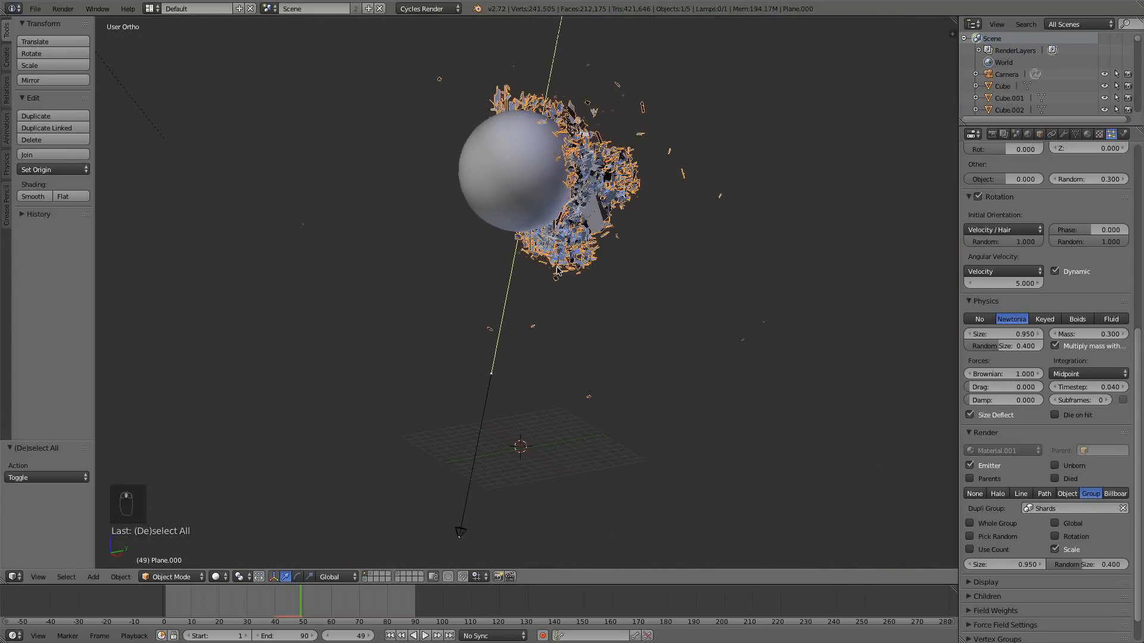
{"action": "left_click", "coordinate": [40, 9]}
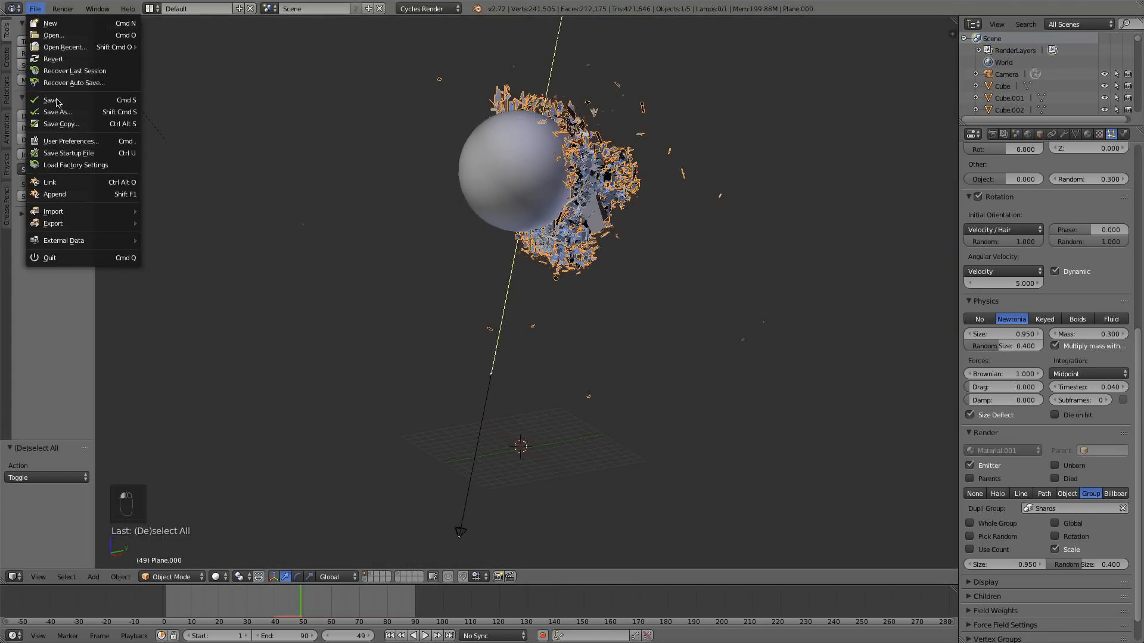
{"action": "left_click", "coordinate": [53, 98]}
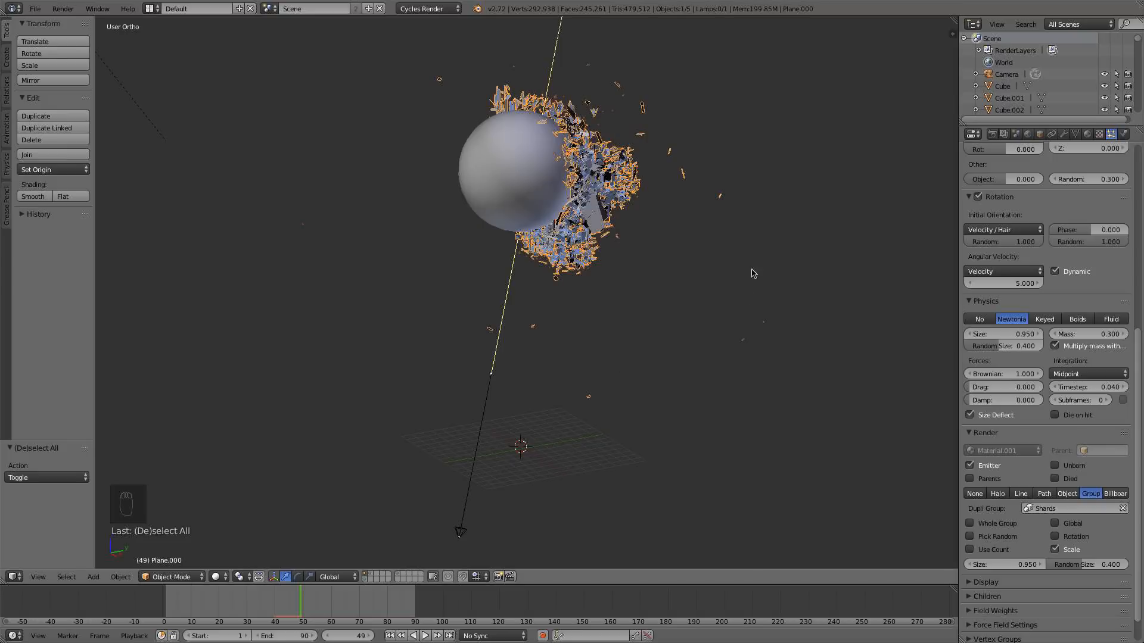
- Add a Solidify modifier to the building below its Explode modifier and inspect the fragments up close
{"action": "left_click", "coordinate": [1062, 135]}
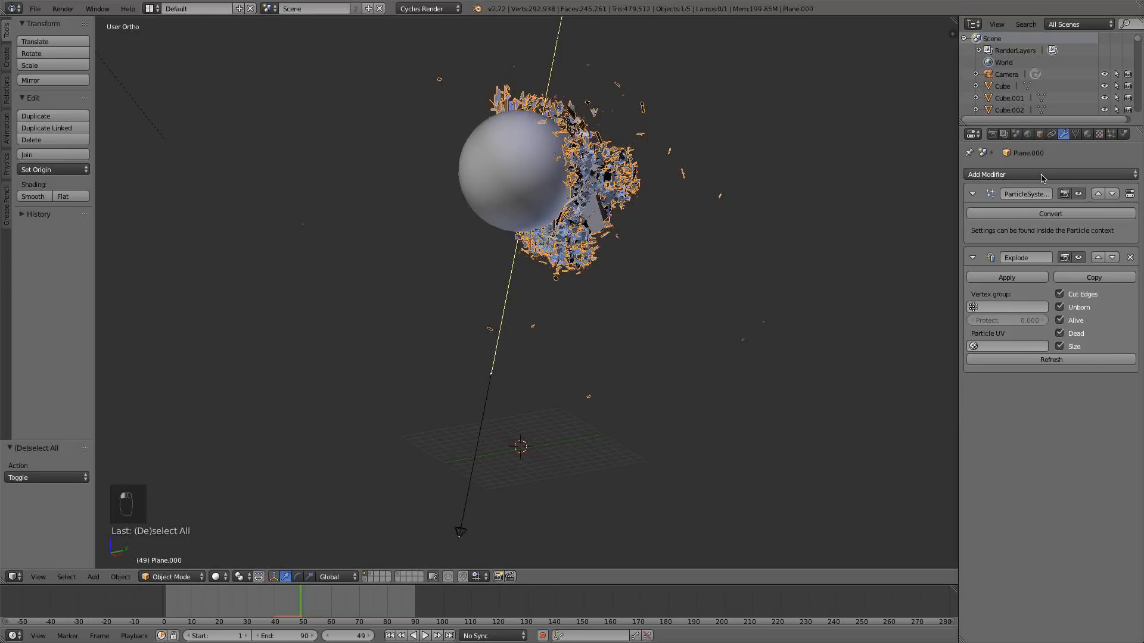
{"action": "left_click", "coordinate": [1042, 174]}
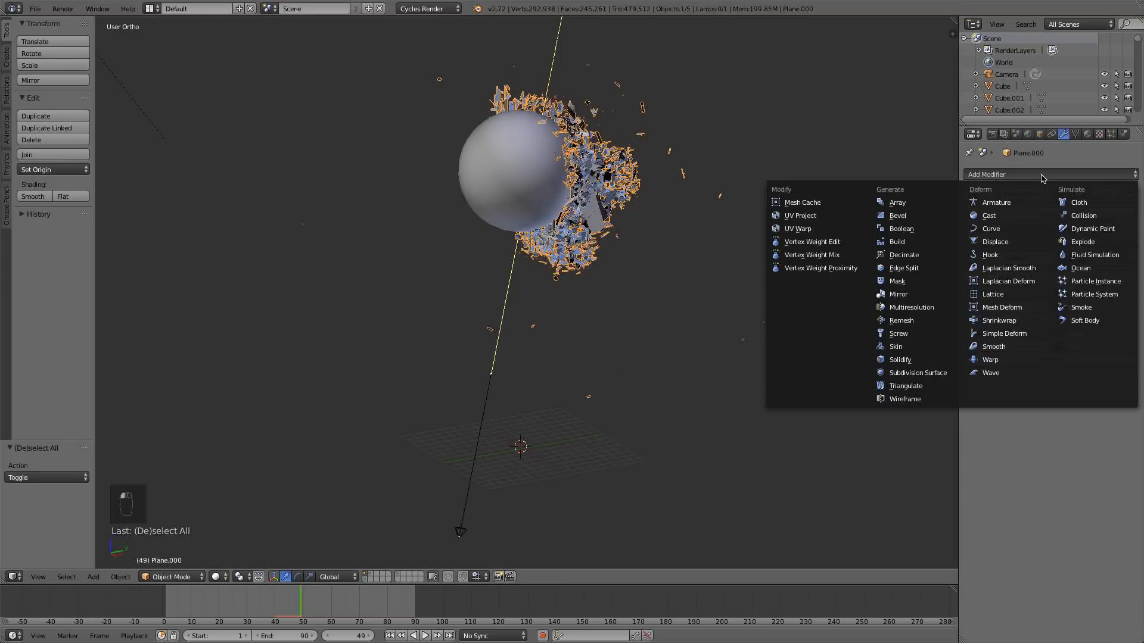
{"action": "left_click", "coordinate": [932, 359]}
{"action": "scroll", "coordinate": [718, 285], "scroll_direction": "up", "scroll_amount": 4}
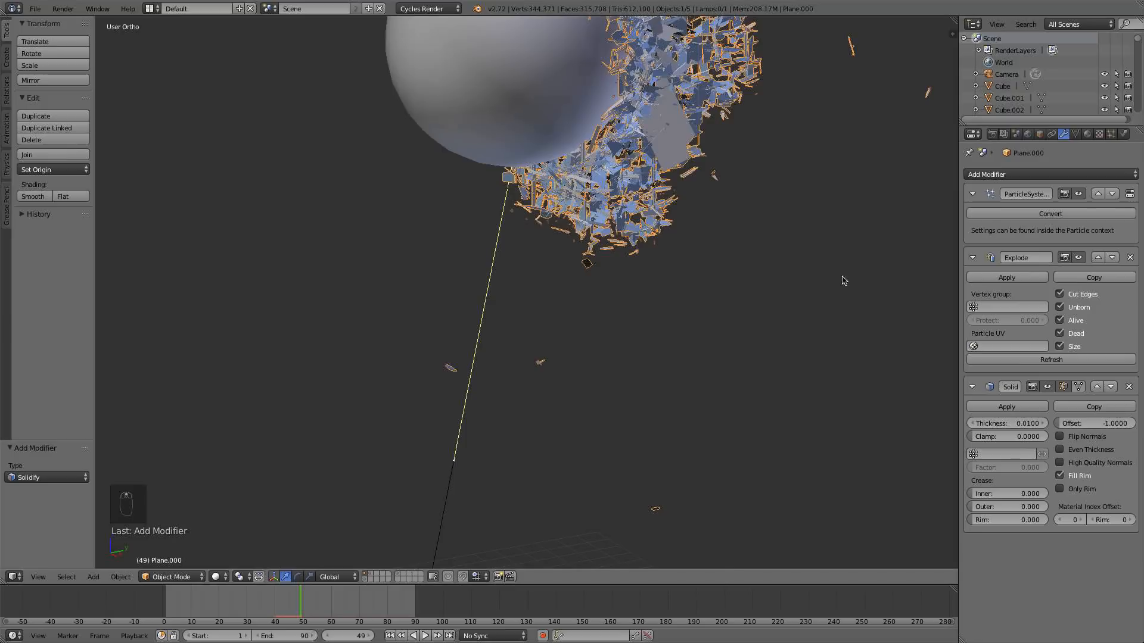
{"action": "middle_click_drag", "start_coordinate": [839, 190], "coordinate": [800, 222]}
{"action": "scroll", "coordinate": [800, 223], "scroll_direction": "up", "scroll_amount": 1}
{"action": "scroll", "coordinate": [800, 223], "scroll_direction": "up", "scroll_amount": 3}
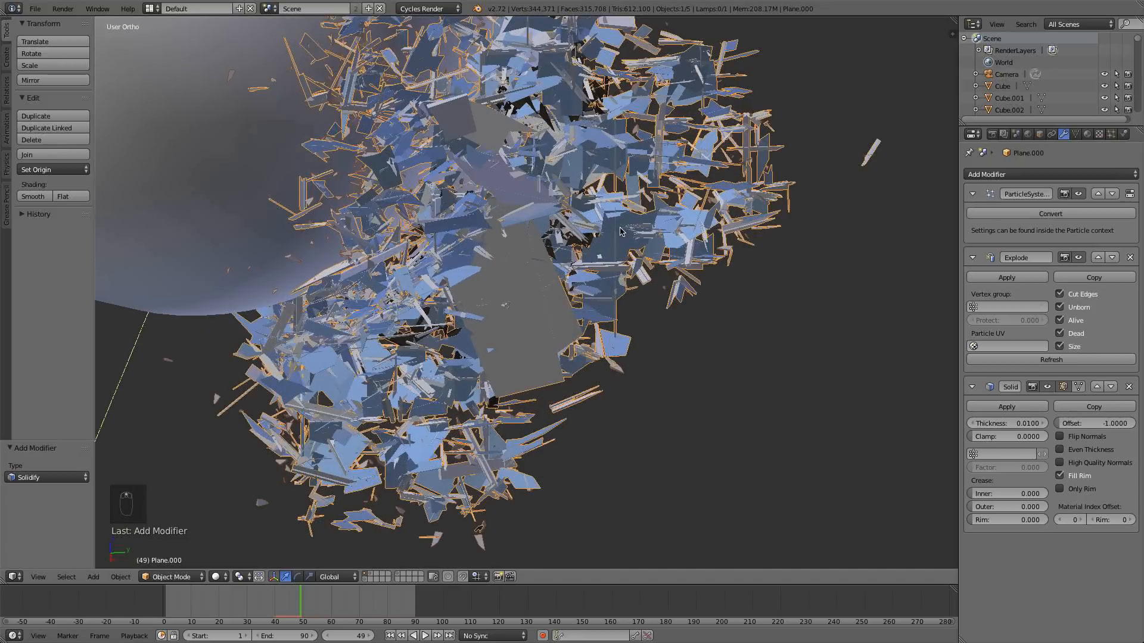
{"action": "scroll", "coordinate": [533, 291], "scroll_direction": "up", "scroll_amount": 2}
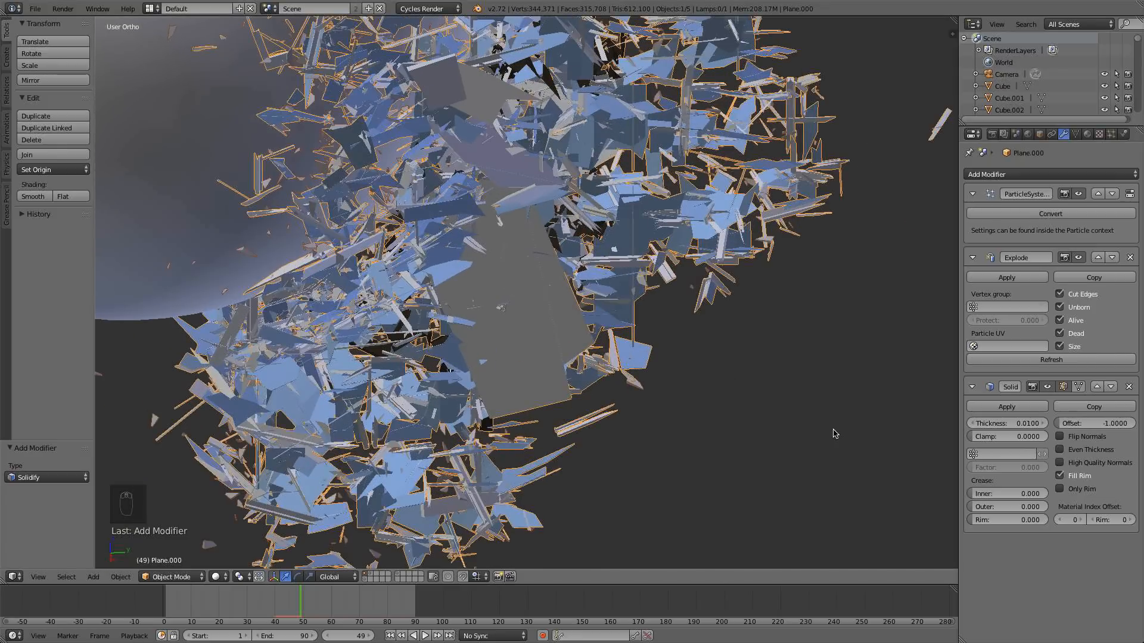
- Set the Solidify modifier's thickness to 0.0520
{"action": "left_click", "coordinate": [1015, 425]}
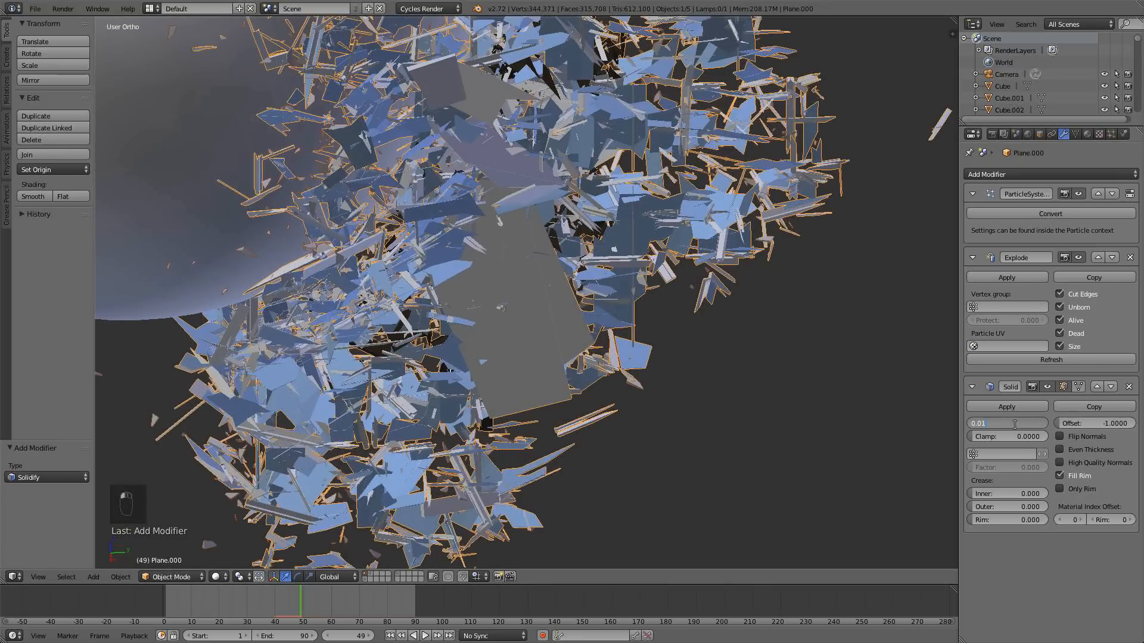
{"action": "key", "text": "Return"}
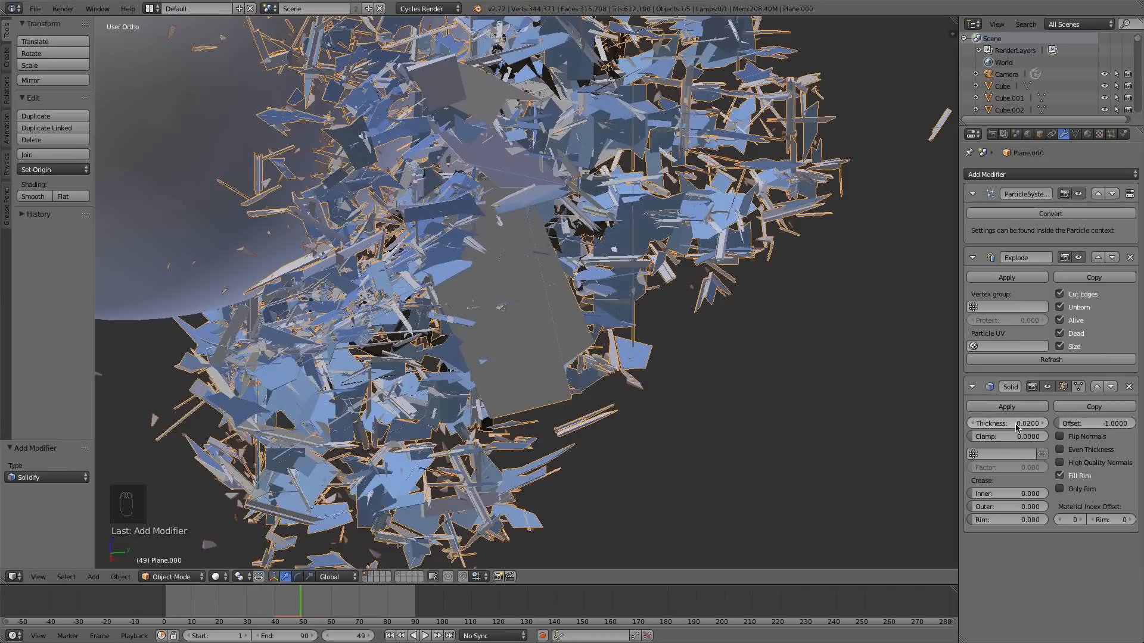
{"action": "left_click_drag", "start_coordinate": [1016, 425], "coordinate": [1049, 424]}
{"action": "key", "text": "Escape"}
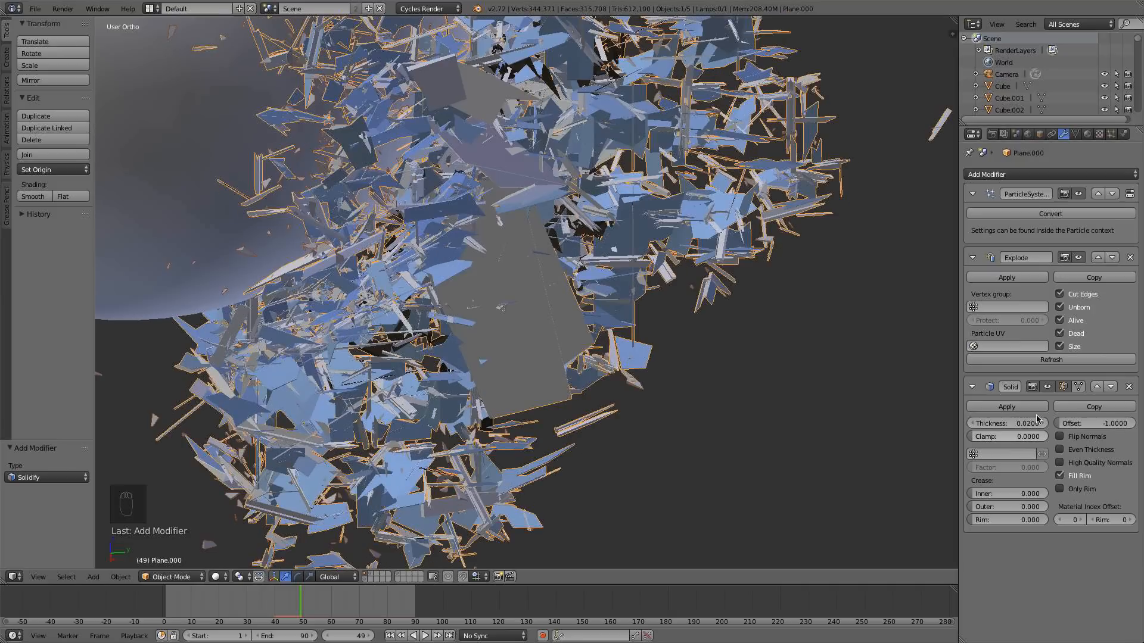
{"action": "left_click_drag", "start_coordinate": [1015, 423], "coordinate": [1039, 424]}
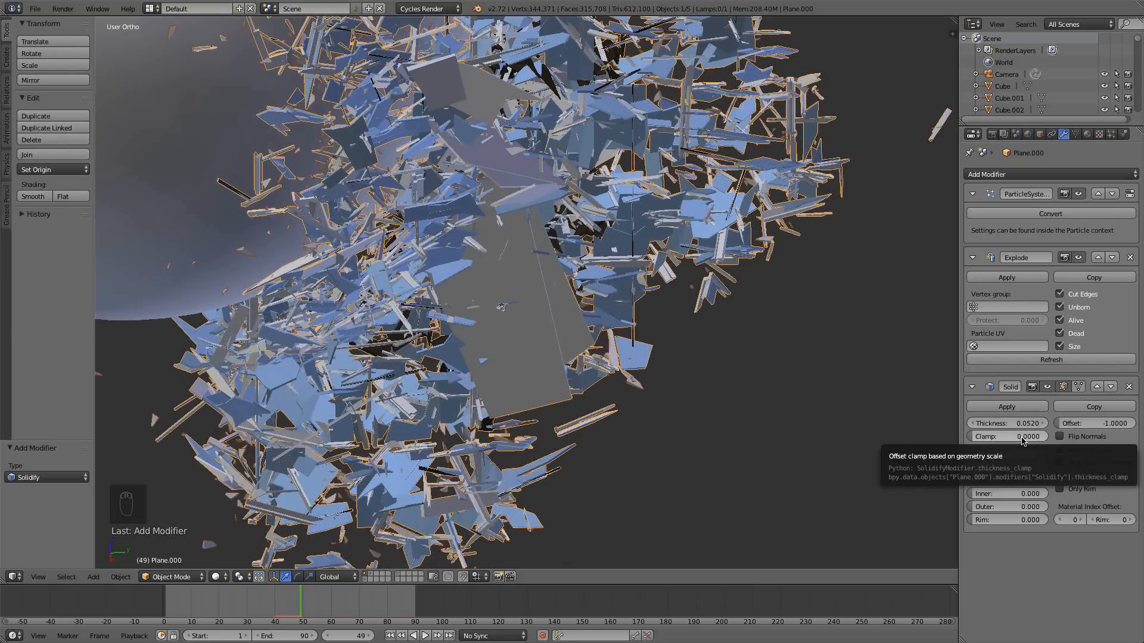
- Set the Solidify modifier's clamp to 1.5781 and return the animation to frame 1
{"action": "left_click_drag", "start_coordinate": [1022, 437], "coordinate": [1102, 437]}
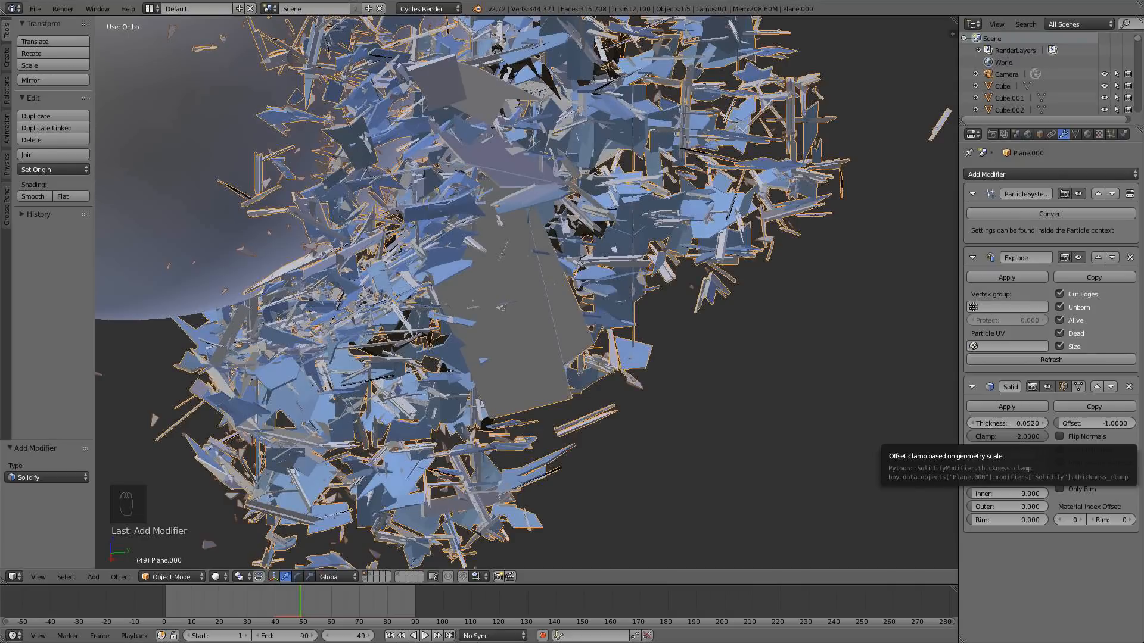
{"action": "mouse_move", "coordinate": [1013, 436]}
{"action": "left_mouse_down"}
{"action": "mouse_move", "coordinate": [974, 437]}
{"action": "mouse_move", "coordinate": [997, 437]}
{"action": "left_mouse_up"}
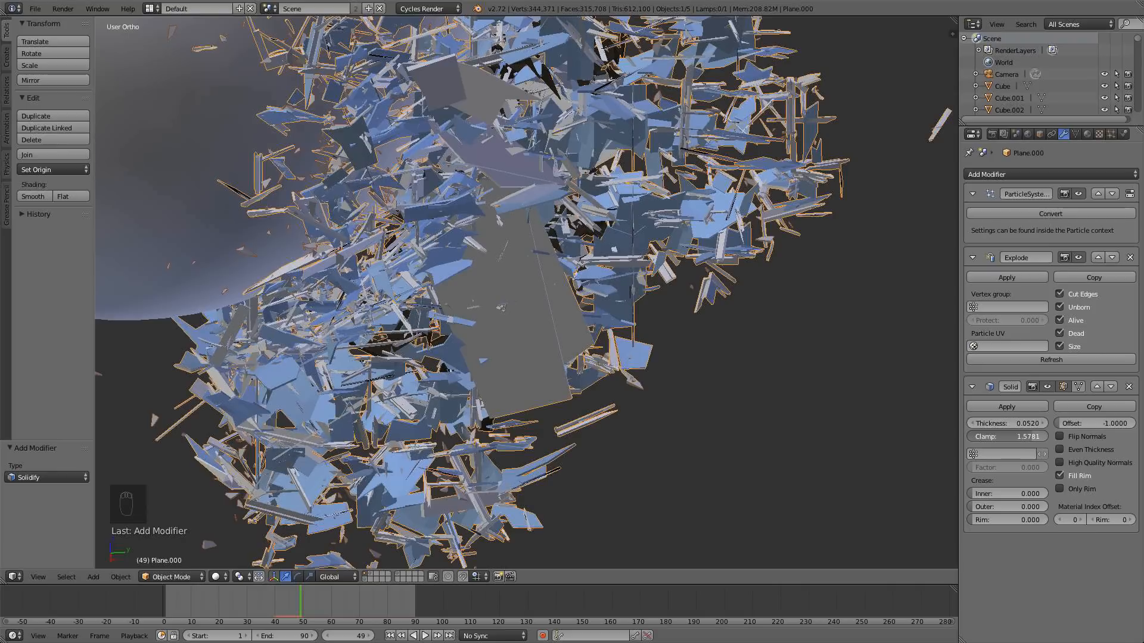
{"action": "scroll", "coordinate": [868, 393], "scroll_direction": "down", "scroll_amount": 4}
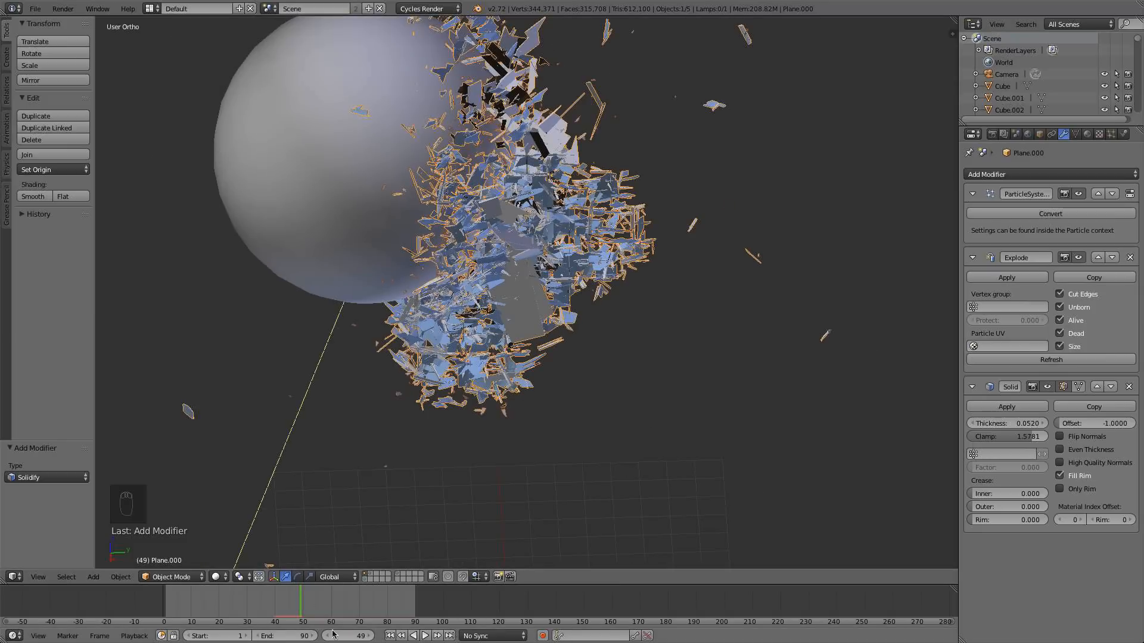
{"action": "left_click", "coordinate": [390, 635]}
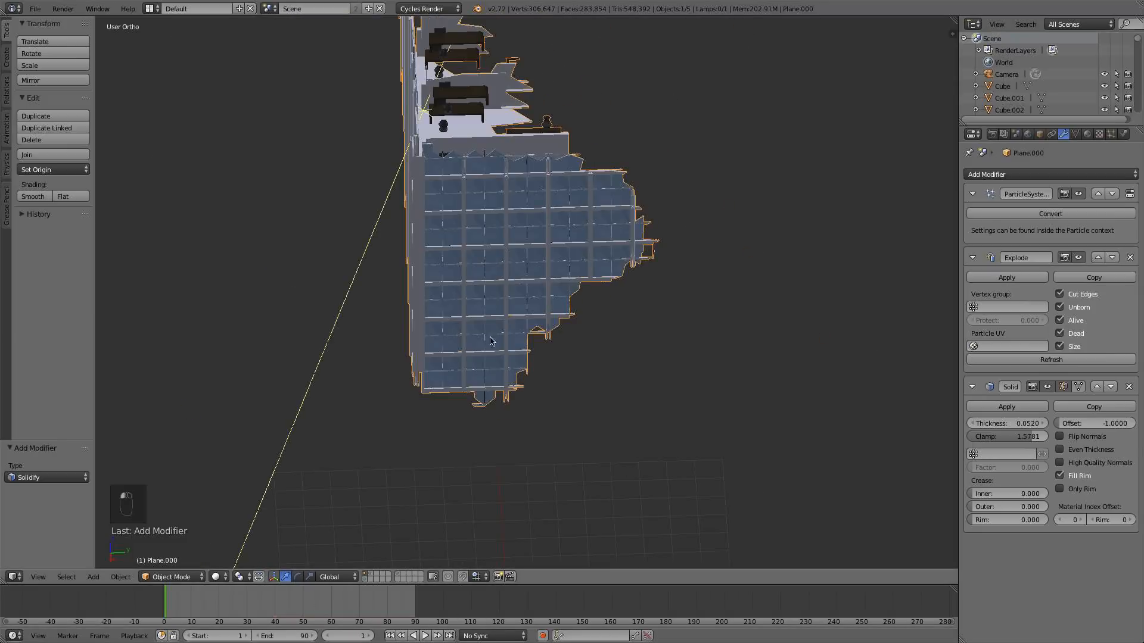
- Select the entire mesh of the fractured building section in Edit Mode and recalculate its normals
{"action": "middle_click_drag", "start_coordinate": [490, 339], "coordinate": [492, 311]}
{"action": "scroll", "coordinate": [493, 312], "scroll_direction": "up", "scroll_amount": 1}
{"action": "scroll", "coordinate": [487, 214], "scroll_direction": "up", "scroll_amount": 3}
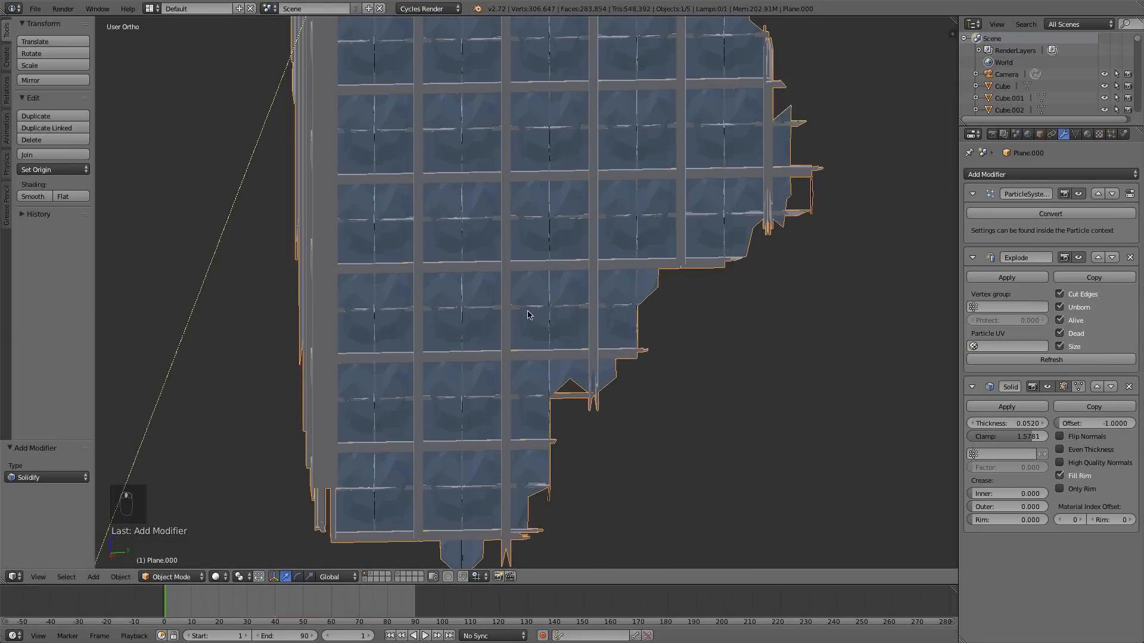
{"action": "scroll", "coordinate": [528, 315], "scroll_direction": "down", "scroll_amount": 2}
{"action": "scroll", "coordinate": [445, 316], "scroll_direction": "down", "scroll_amount": 2}
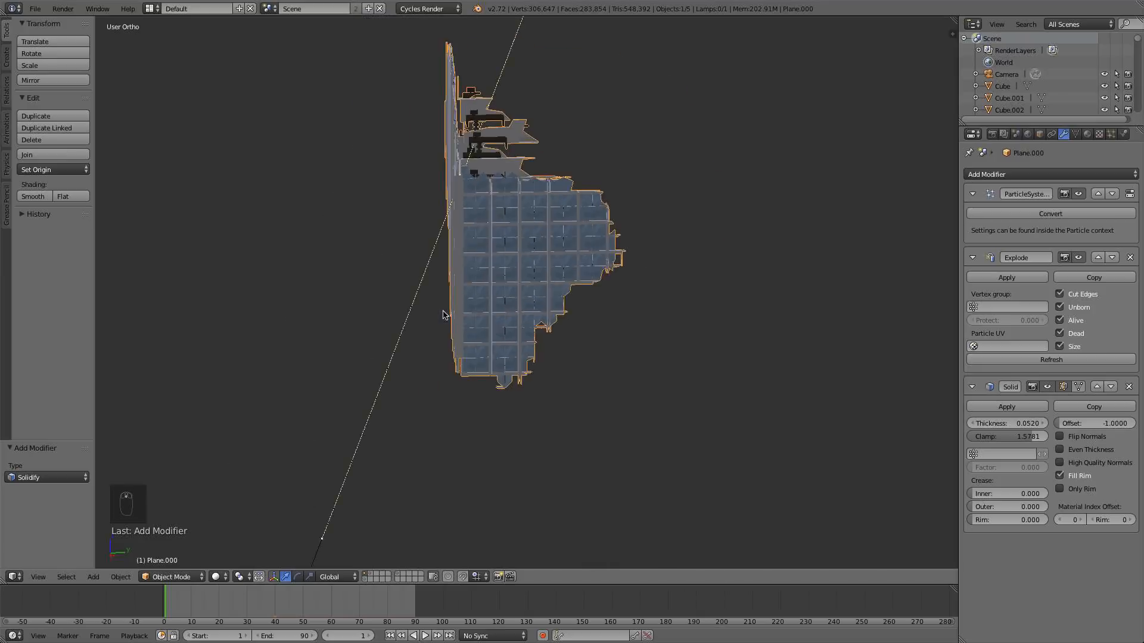
{"action": "middle_click_drag", "start_coordinate": [446, 316], "coordinate": [475, 312]}
{"action": "key", "text": "Tab"}
{"action": "scroll", "coordinate": [540, 319], "scroll_direction": "up", "scroll_amount": 2}
{"action": "key", "text": "a"}
{"action": "key", "text": "a"}
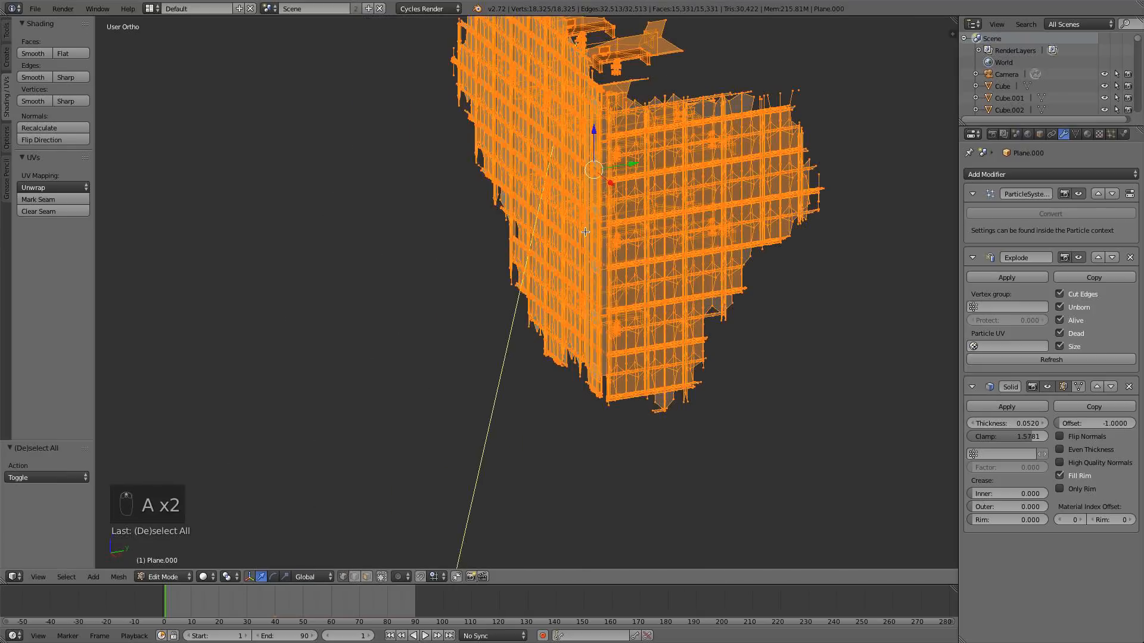
{"action": "middle_click_drag", "start_coordinate": [585, 232], "coordinate": [641, 273]}
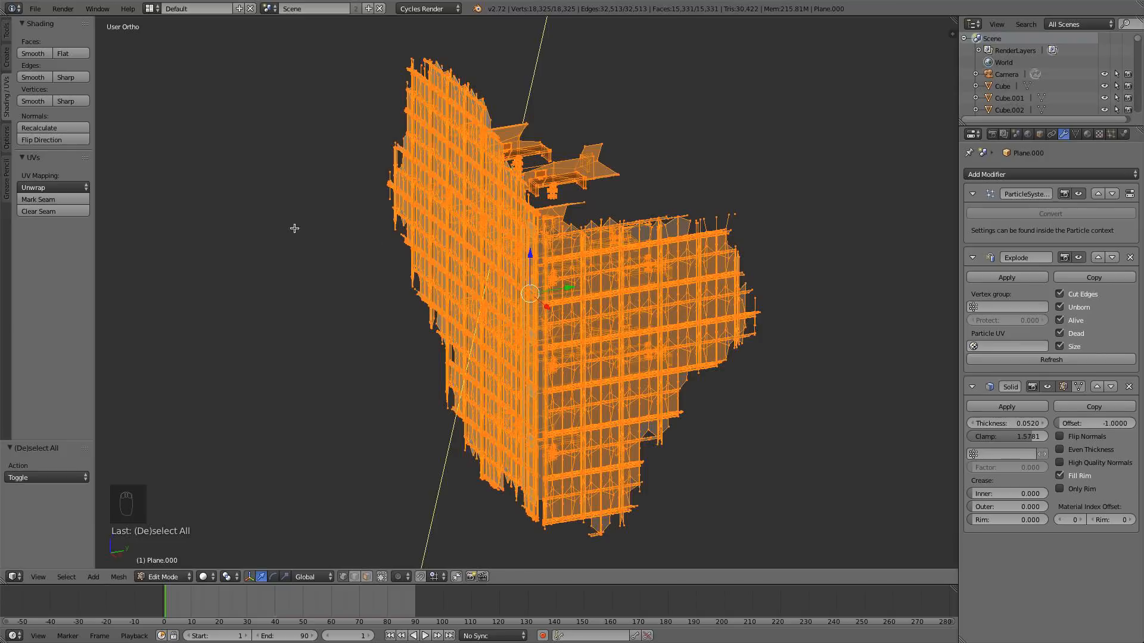
{"action": "left_click", "coordinate": [39, 128]}
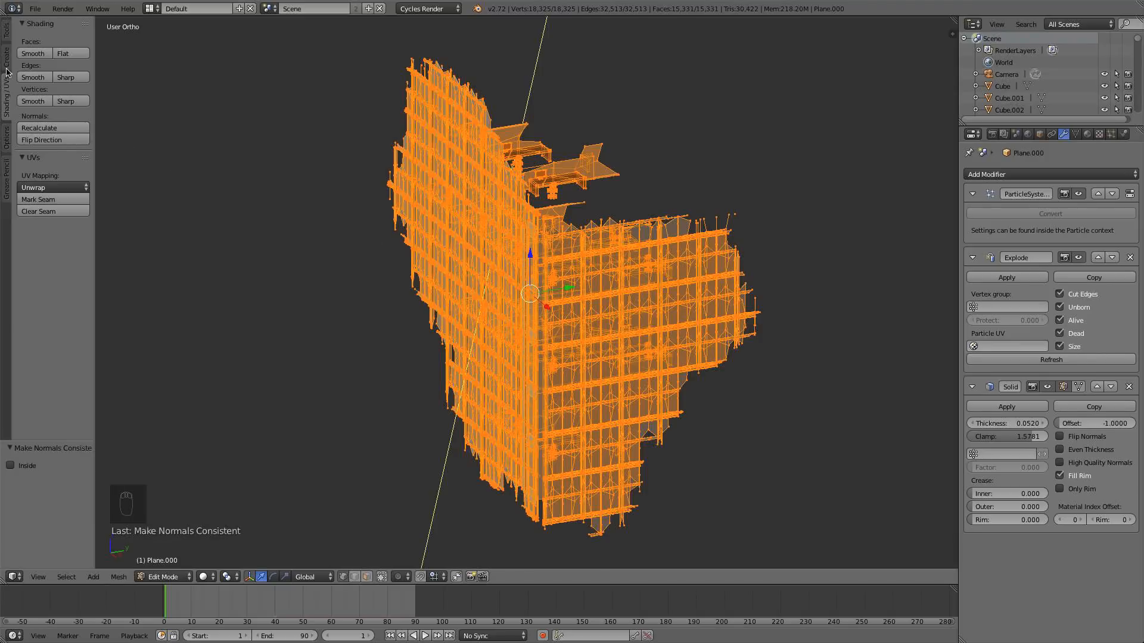
- Remove doubles from the fractured section's mesh, deselect everything and return to Object Mode
{"action": "left_click", "coordinate": [7, 32]}
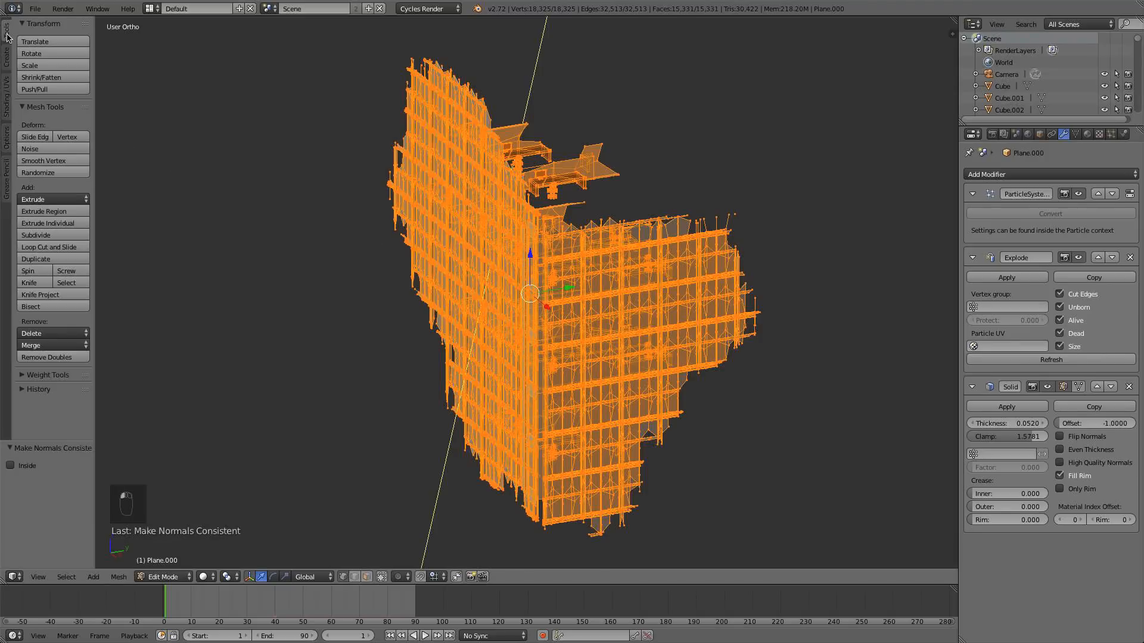
{"action": "left_click", "coordinate": [47, 357]}
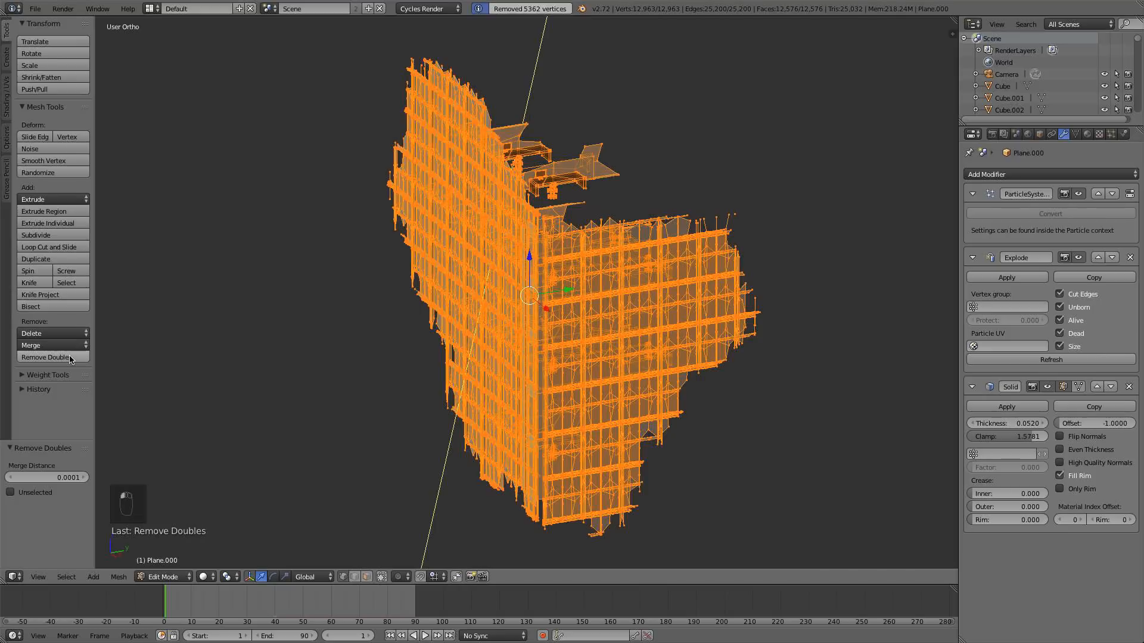
{"action": "scroll", "coordinate": [544, 140], "scroll_direction": "down", "scroll_amount": 1}
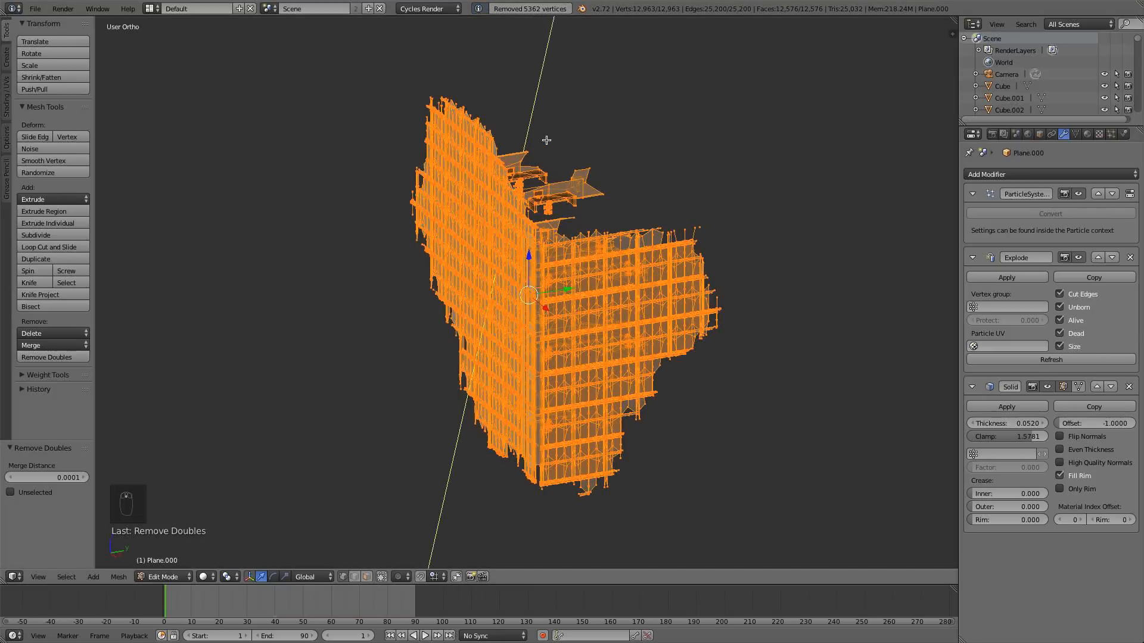
{"action": "key", "text": "a"}
{"action": "key", "text": "Tab"}
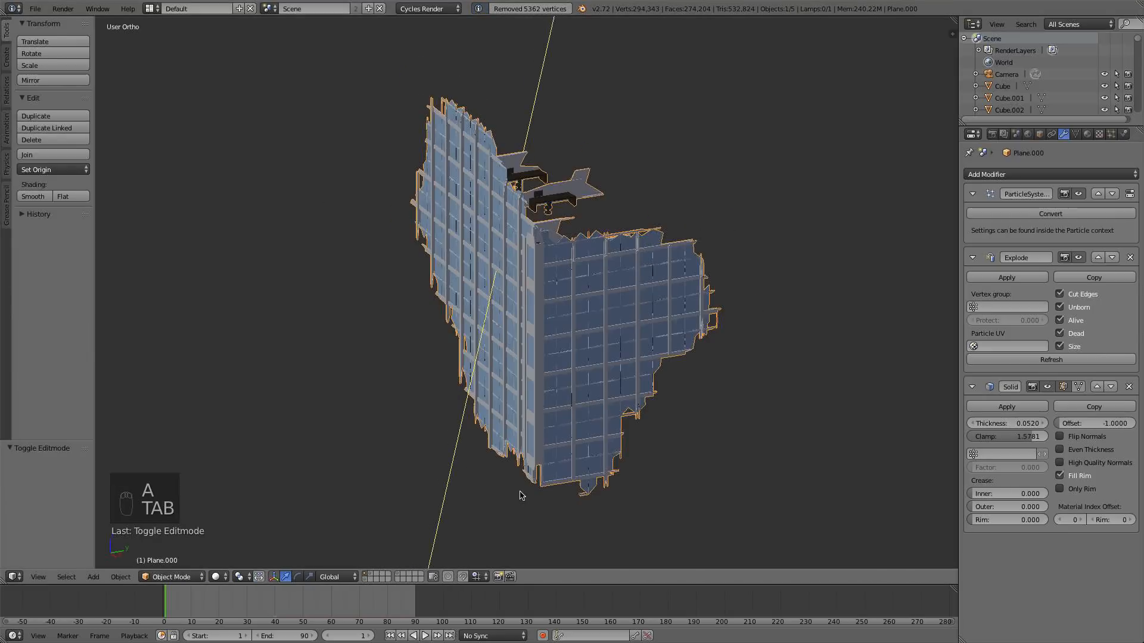
- Unhide the rest of the building and remove doubles from the main building's entire mesh
{"action": "scroll", "coordinate": [498, 517], "scroll_direction": "up", "scroll_amount": 1}
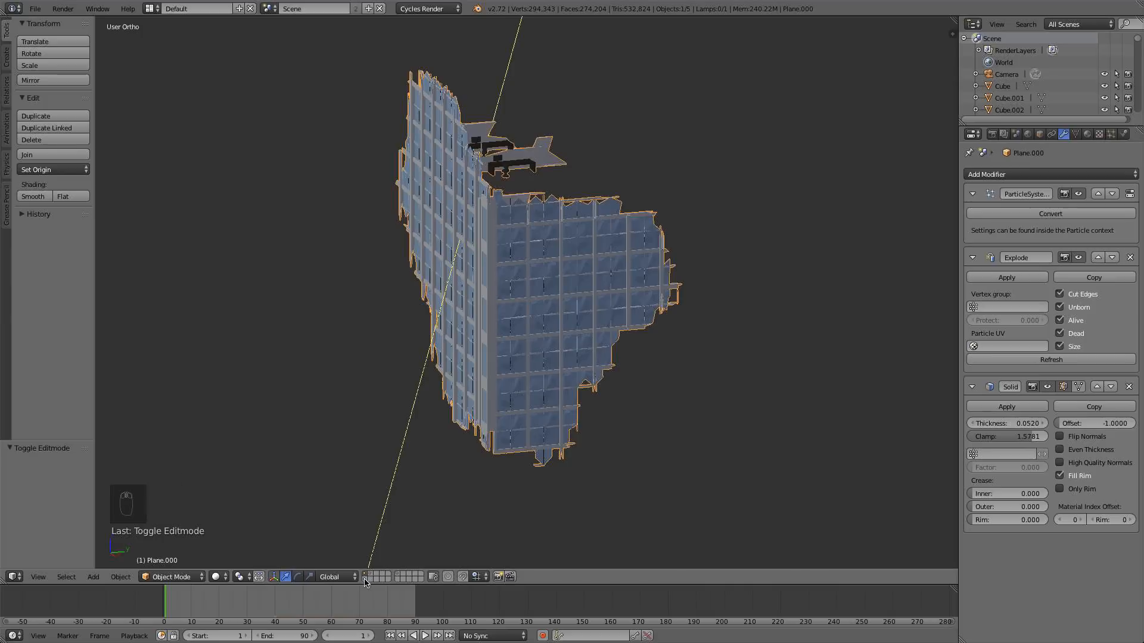
{"action": "scroll", "coordinate": [537, 384], "scroll_direction": "down", "scroll_amount": 2}
{"action": "key", "text": "alt+h"}
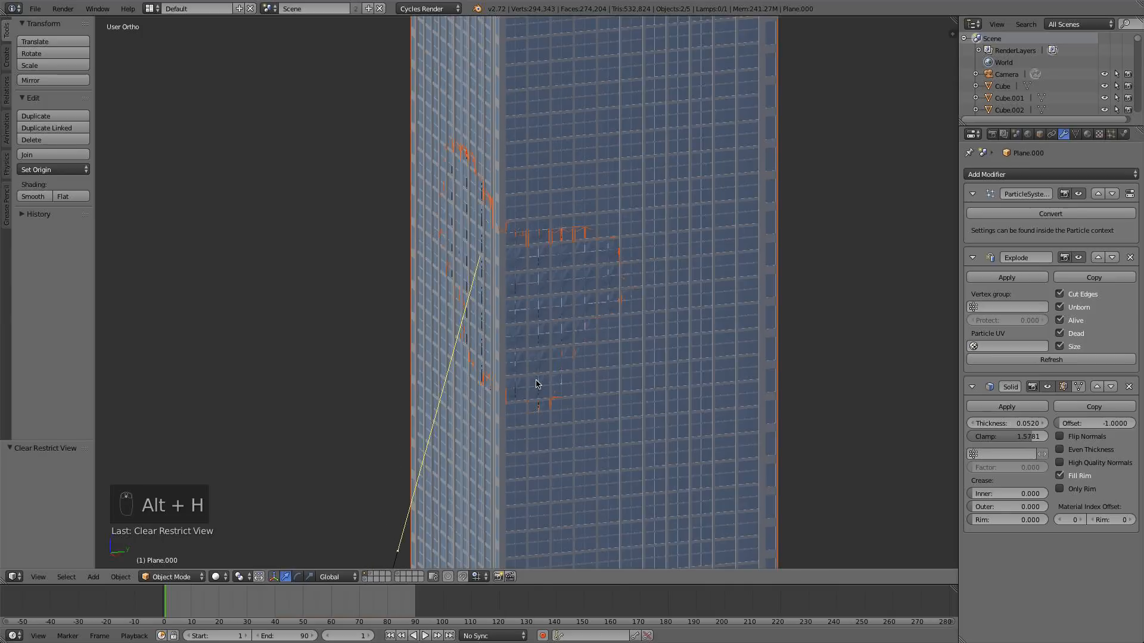
{"action": "key", "text": "a"}
{"action": "right_click", "coordinate": [695, 233]}
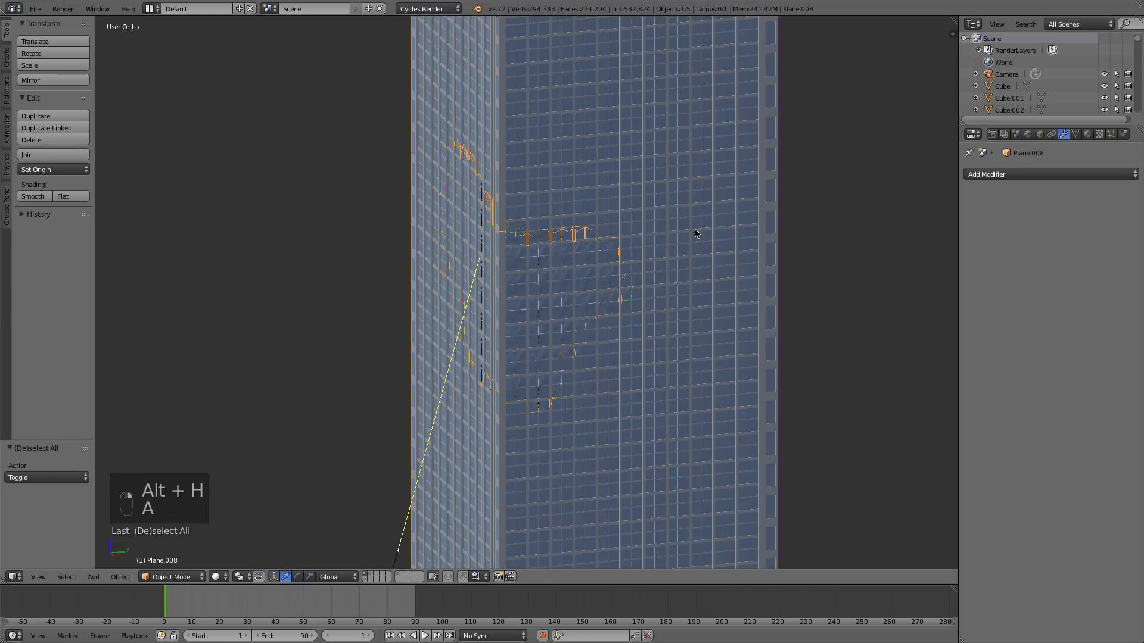
{"action": "key", "text": "Tab"}
{"action": "key", "text": "a"}
{"action": "key", "text": "a"}
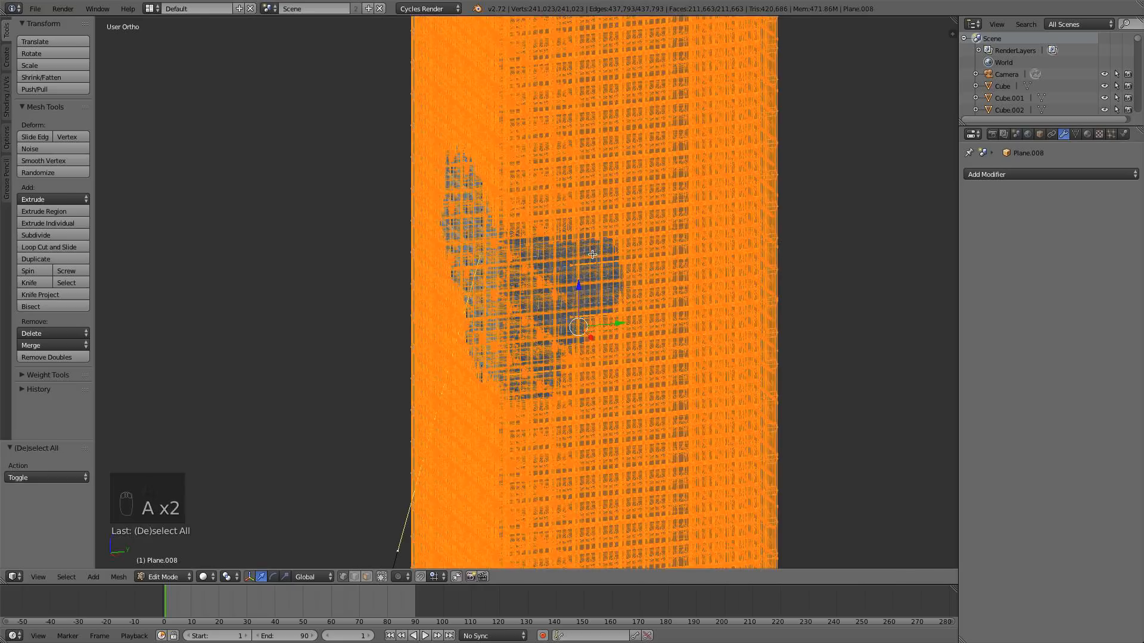
{"action": "left_click", "coordinate": [38, 358]}
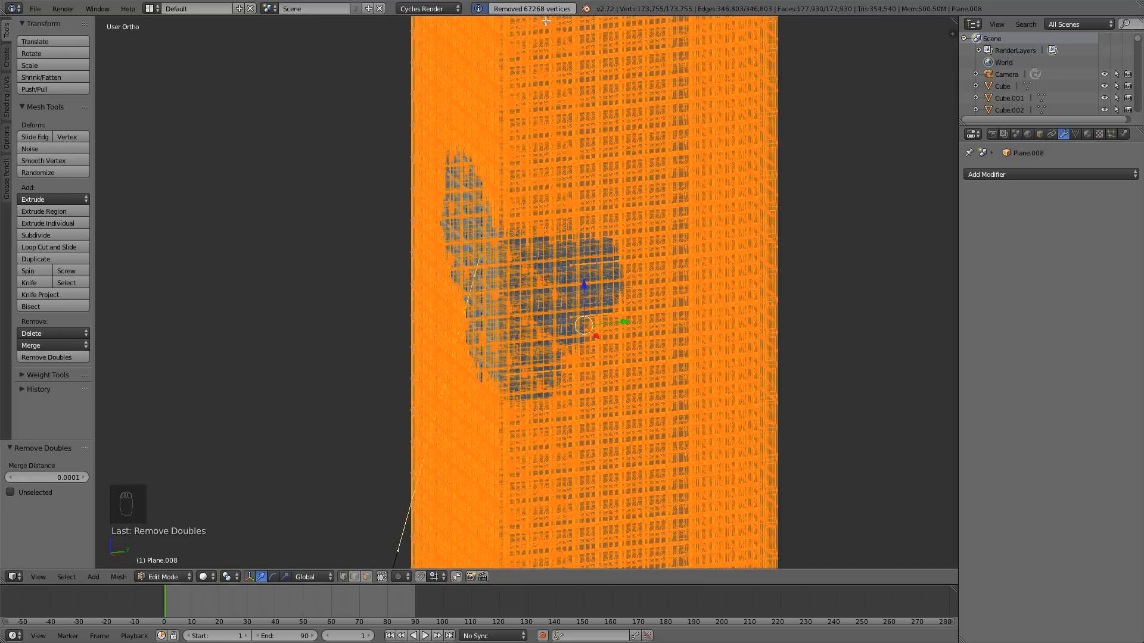
- Recalculate the normals of the main building's mesh
{"action": "left_click", "coordinate": [8, 107]}
{"action": "left_click", "coordinate": [55, 128]}
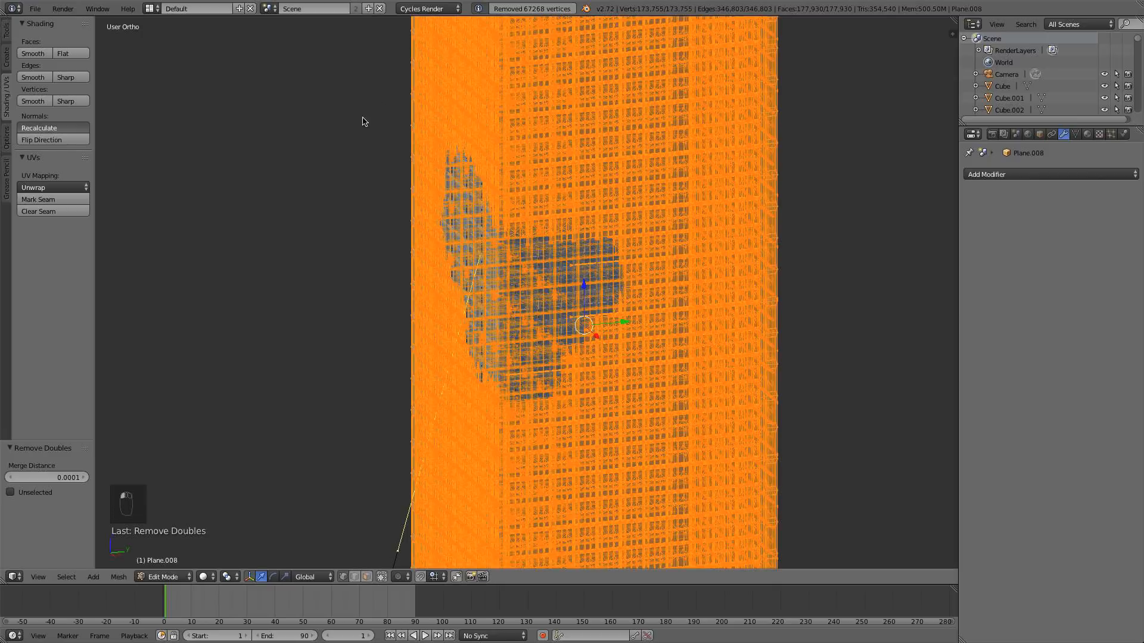
{"action": "key", "text": "ctrl+n"}
{"action": "left_click", "coordinate": [186, 116]}
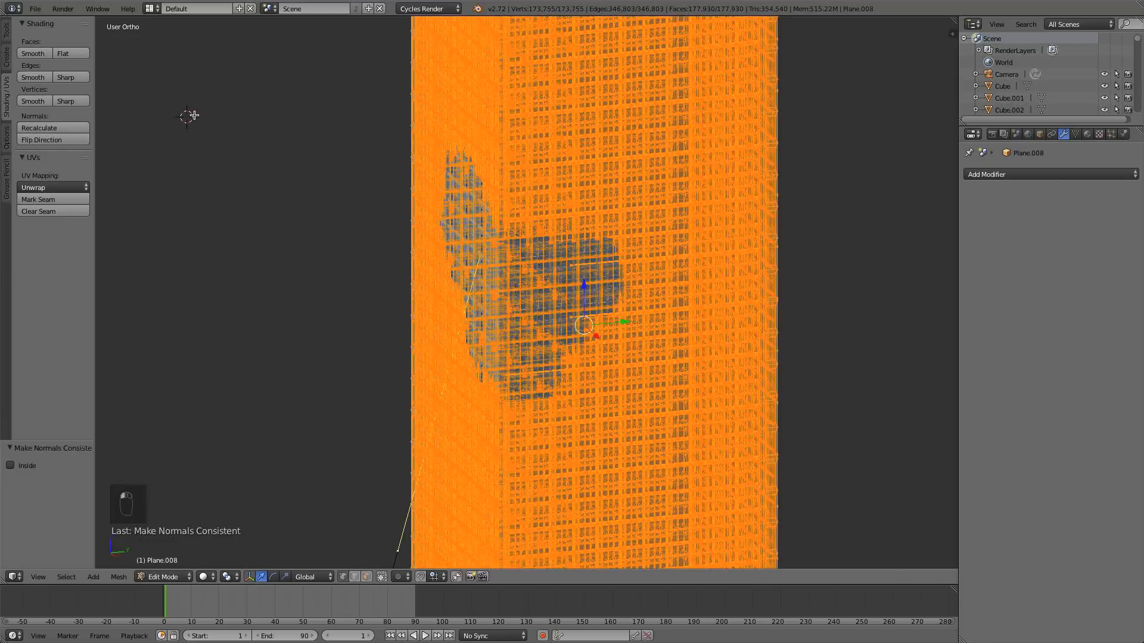
- Save the project file and return the main building to Object Mode
{"action": "left_click", "coordinate": [35, 9]}
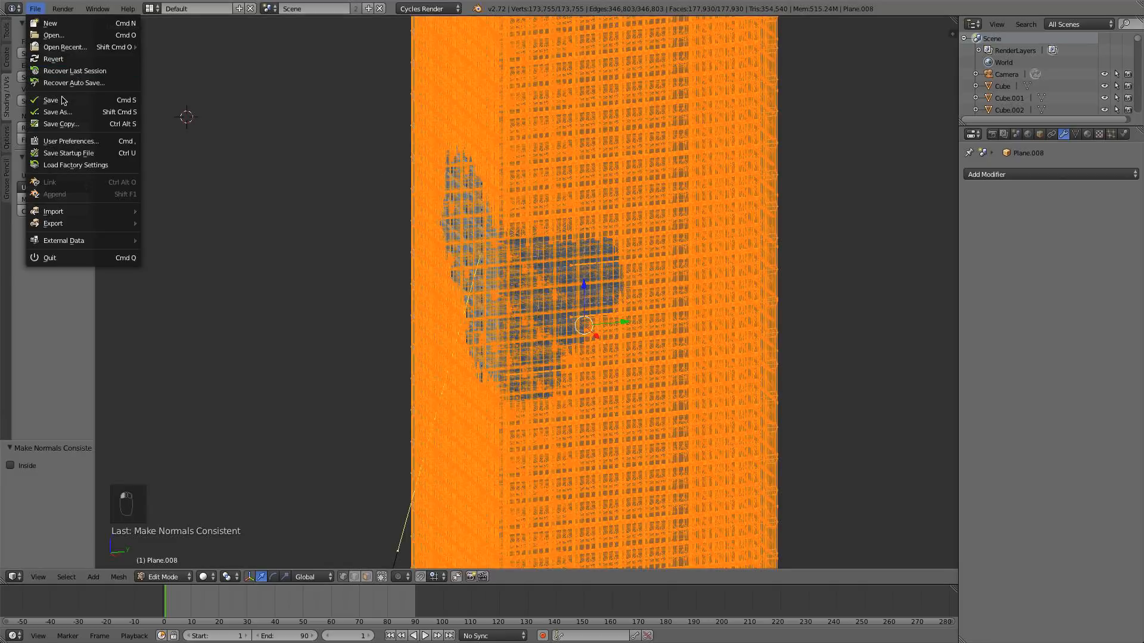
{"action": "left_click", "coordinate": [62, 100]}
{"action": "key", "text": "Tab"}
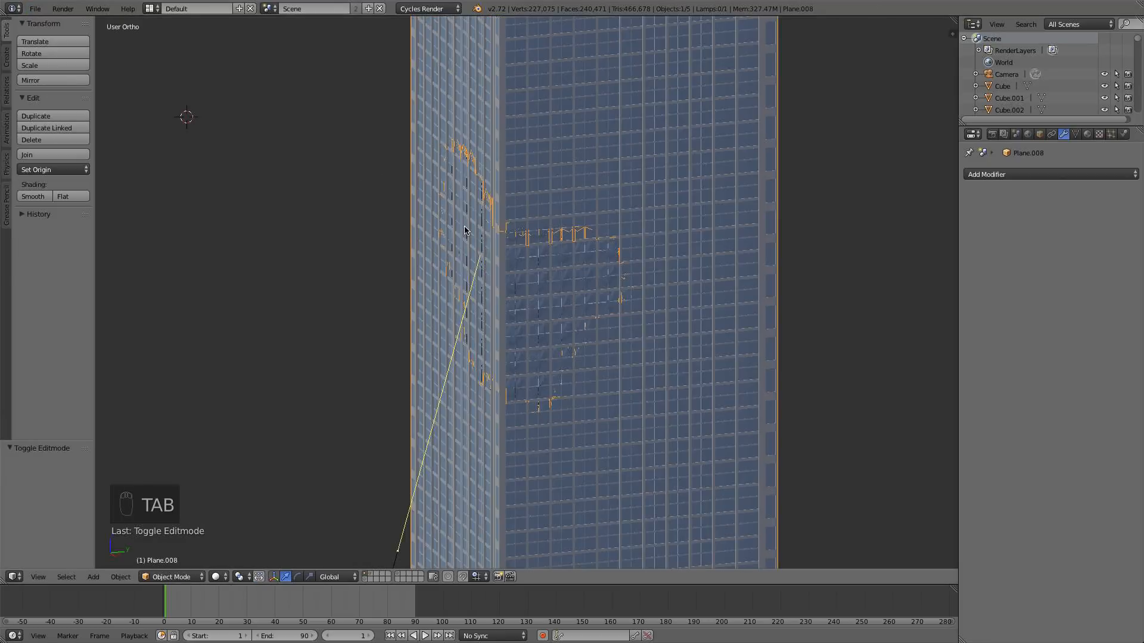
- Select the fractured section and examine how its fragments break away around frames 41 to 43
{"action": "key", "text": "a"}
{"action": "key", "text": "a"}
{"action": "scroll", "coordinate": [690, 365], "scroll_direction": "up", "scroll_amount": 4}
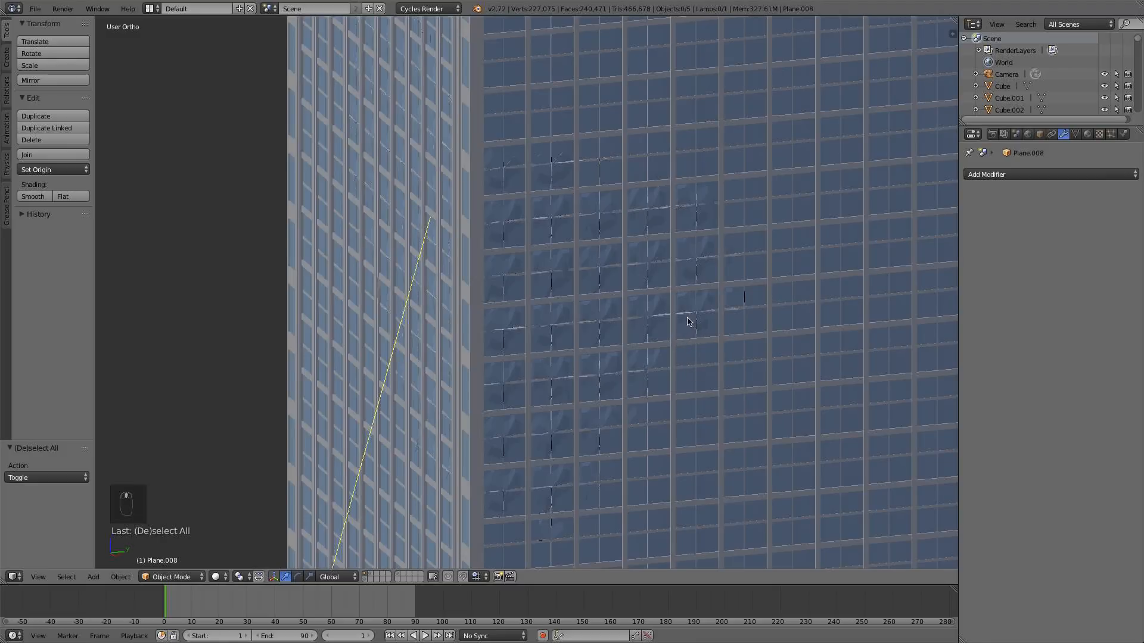
{"action": "middle_click_drag", "start_coordinate": [686, 321], "coordinate": [523, 221]}
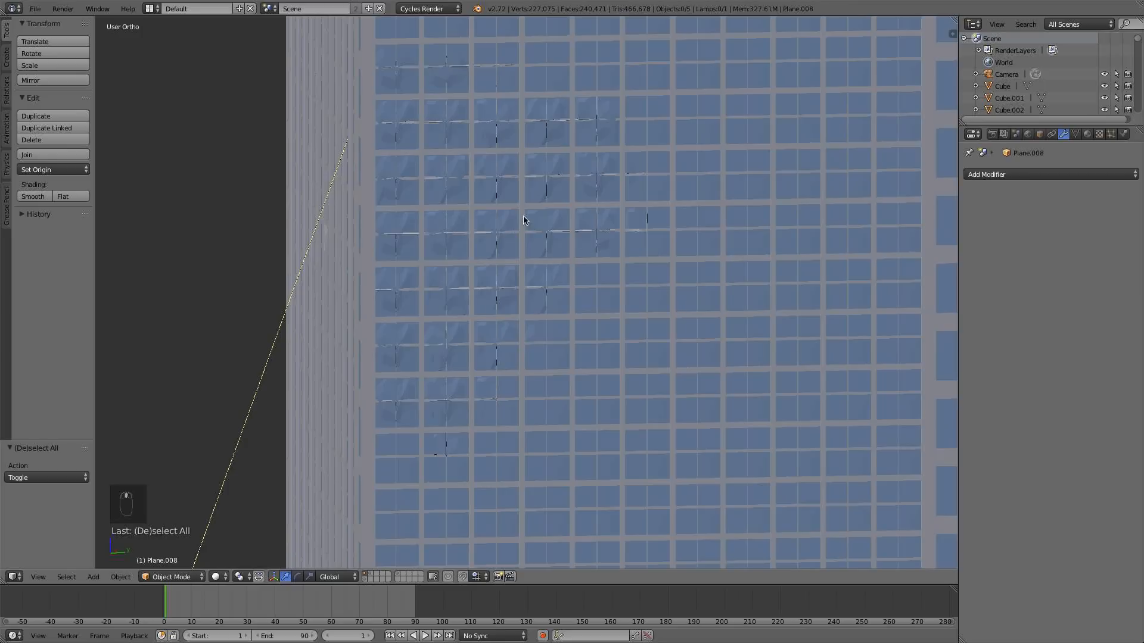
{"action": "right_click", "coordinate": [414, 249]}
{"action": "middle_click_drag", "start_coordinate": [458, 269], "coordinate": [549, 352]}
{"action": "left_click", "coordinate": [276, 606]}
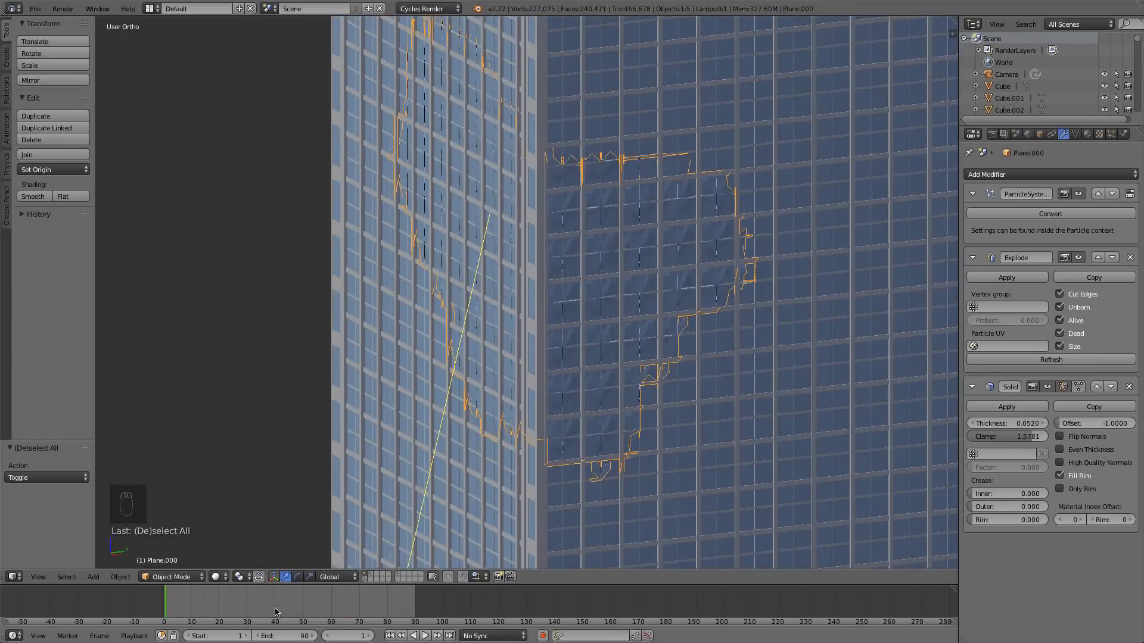
{"action": "left_click_drag", "start_coordinate": [274, 606], "coordinate": [282, 603]}
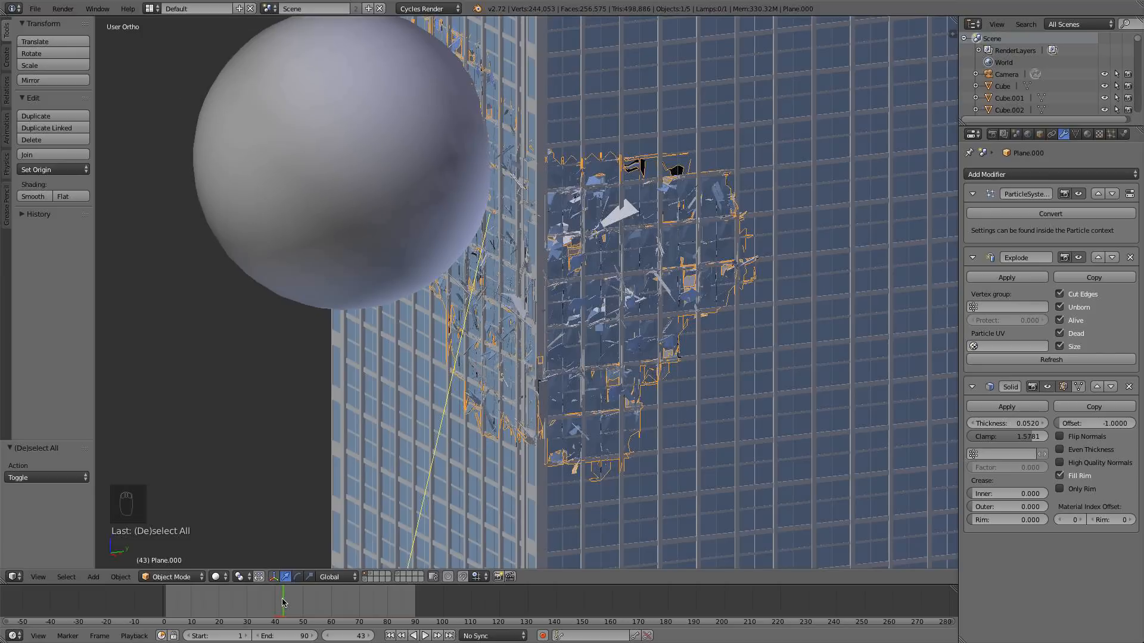
{"action": "left_click_drag", "start_coordinate": [283, 602], "coordinate": [280, 603]}
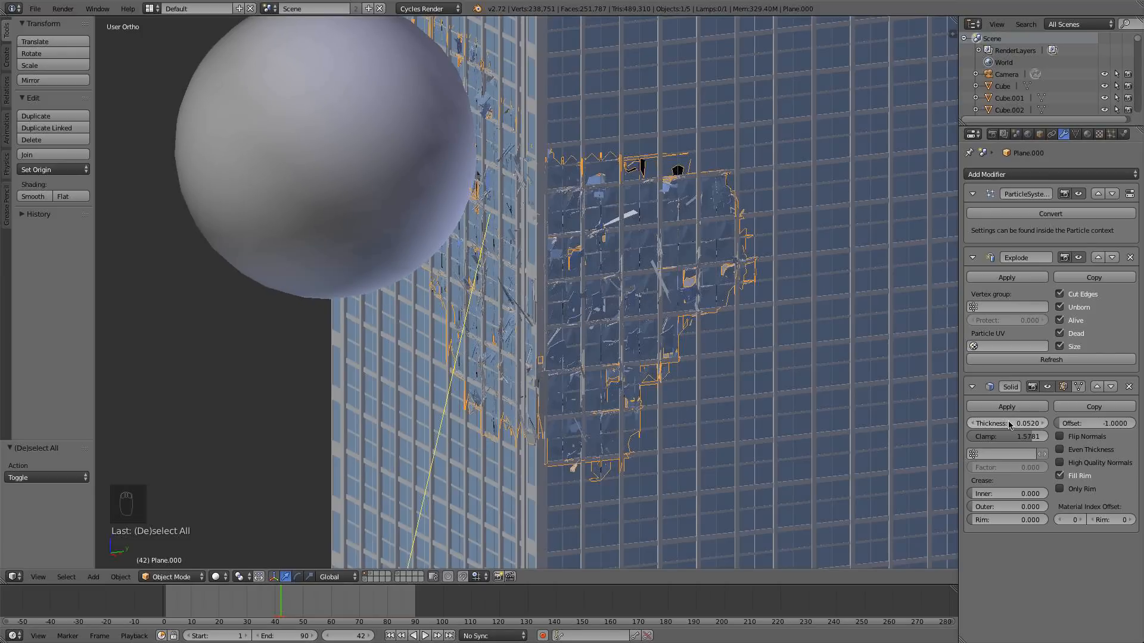
{"action": "key", "text": "Left"}
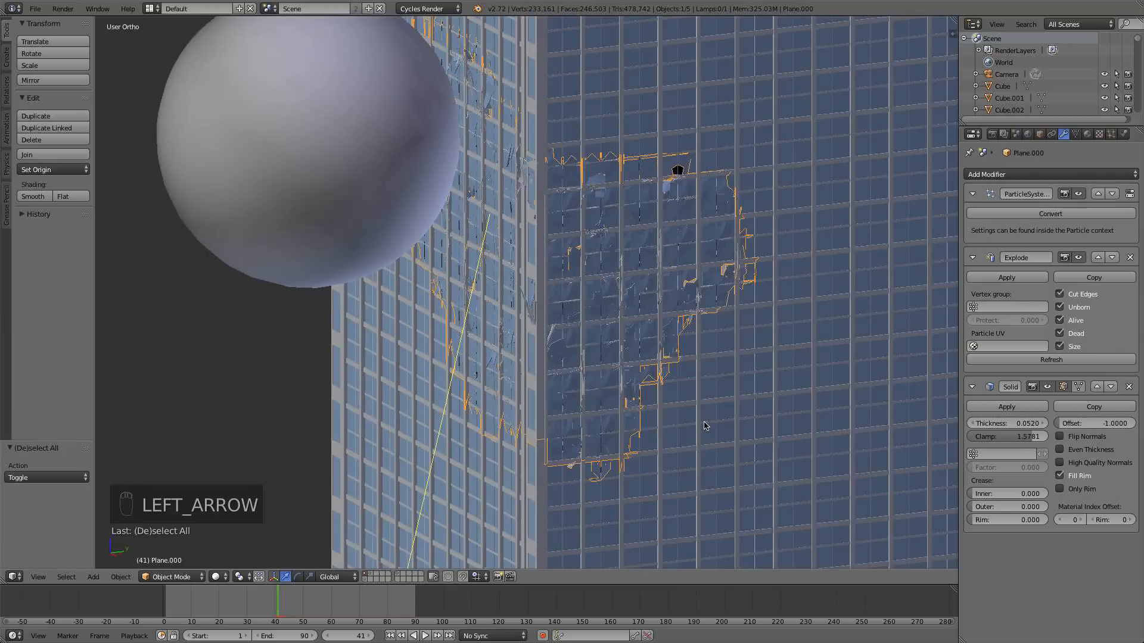
{"action": "key", "text": "Right"}
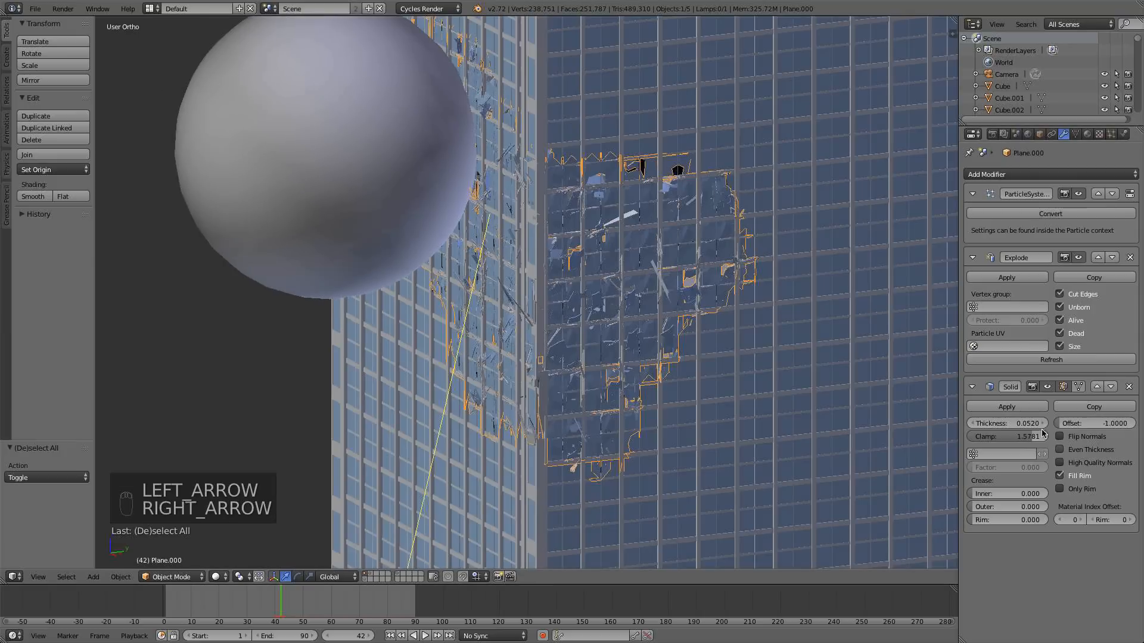
- Keyframe the Solidify modifier's thickness at 0.0520 and clamp at 1.5781 on frame 48
{"action": "key", "text": "Right"}
{"action": "key", "text": "Right"}
{"action": "key", "text": "Right"}
{"action": "key", "text": "Right"}
{"action": "key", "text": "Right"}
{"action": "key", "text": "Right"}
{"action": "key", "text": "Right"}
{"action": "key", "text": "Right"}
{"action": "key", "text": "Right"}
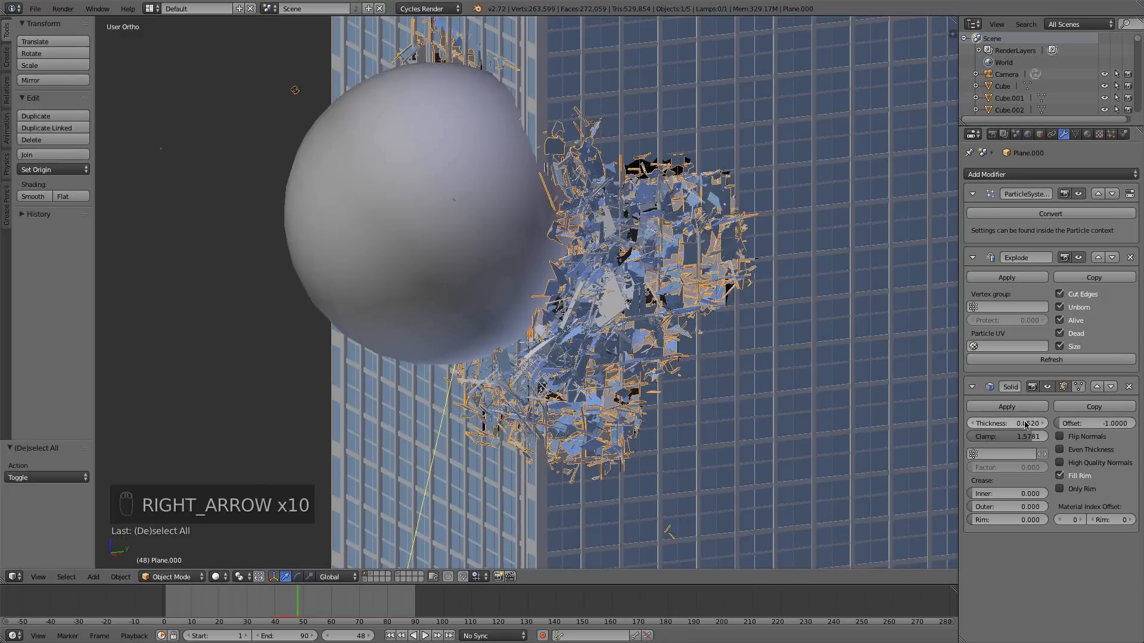
{"action": "key", "text": "i"}
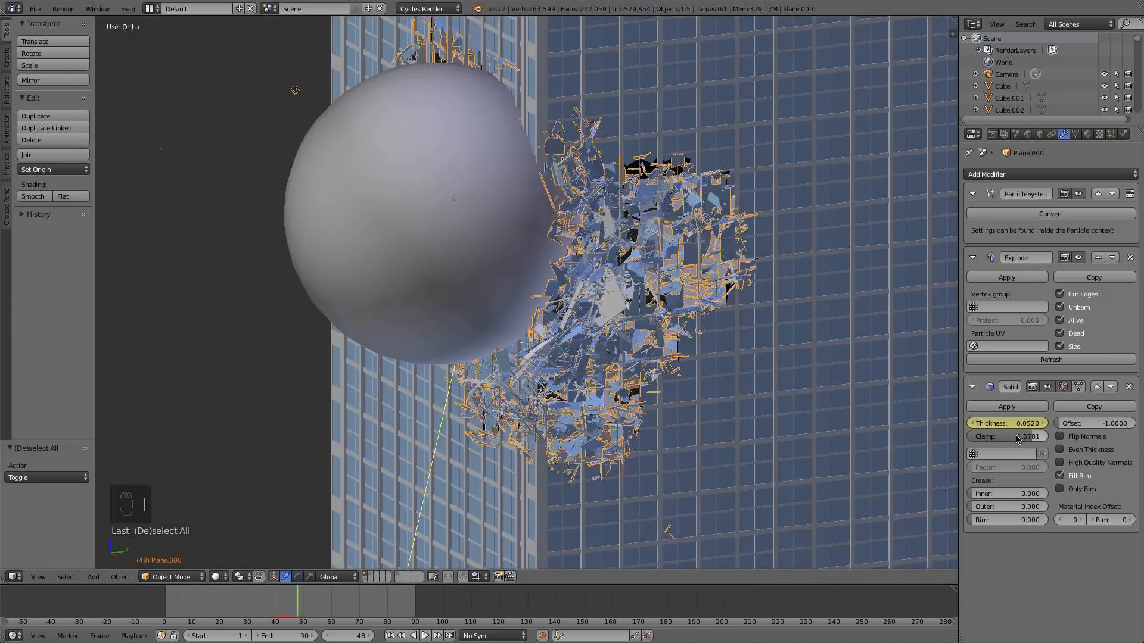
{"action": "key", "text": "i"}
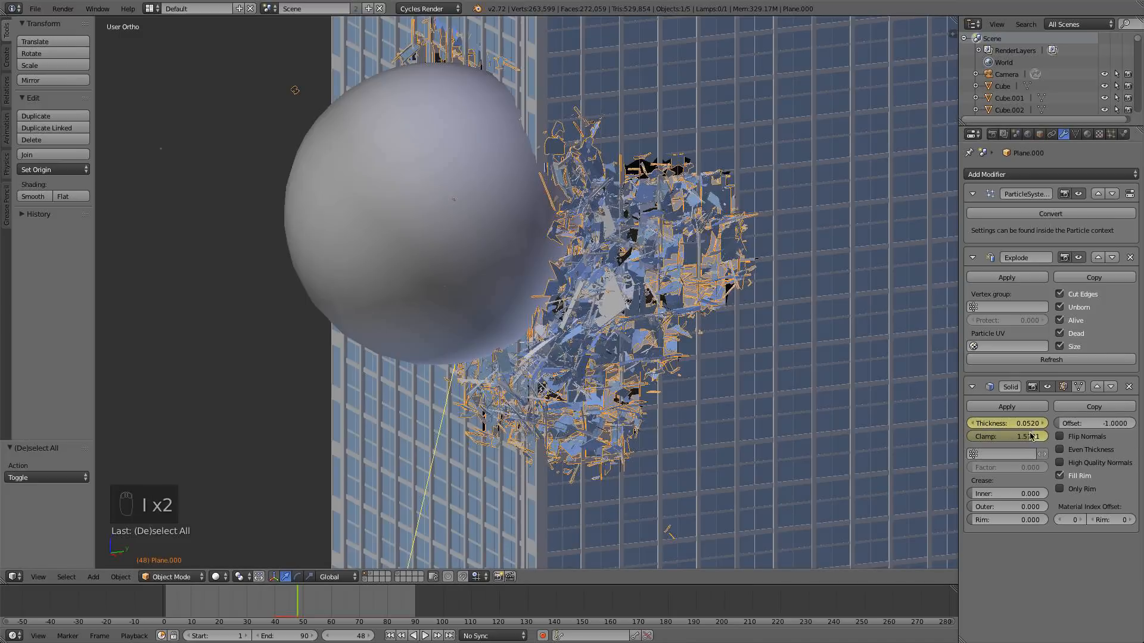
- Keyframe the Solidify modifier's thickness at 0.0040 and clamp at 0 on frame 42, and check frame 41
{"action": "left_click", "coordinate": [280, 607]}
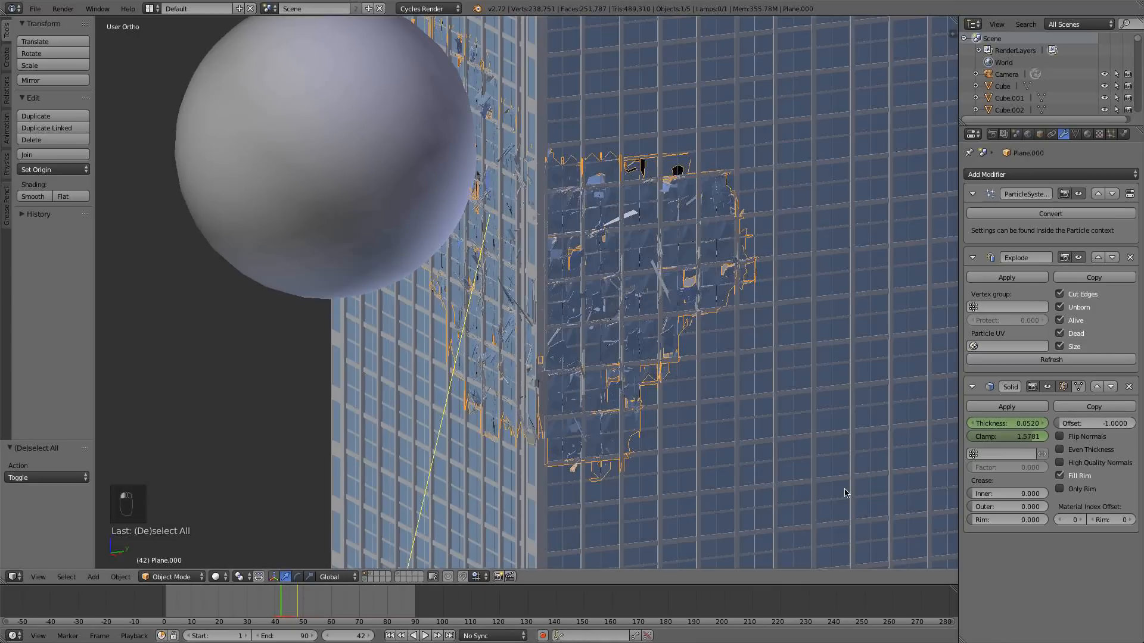
{"action": "left_click", "coordinate": [1013, 422]}
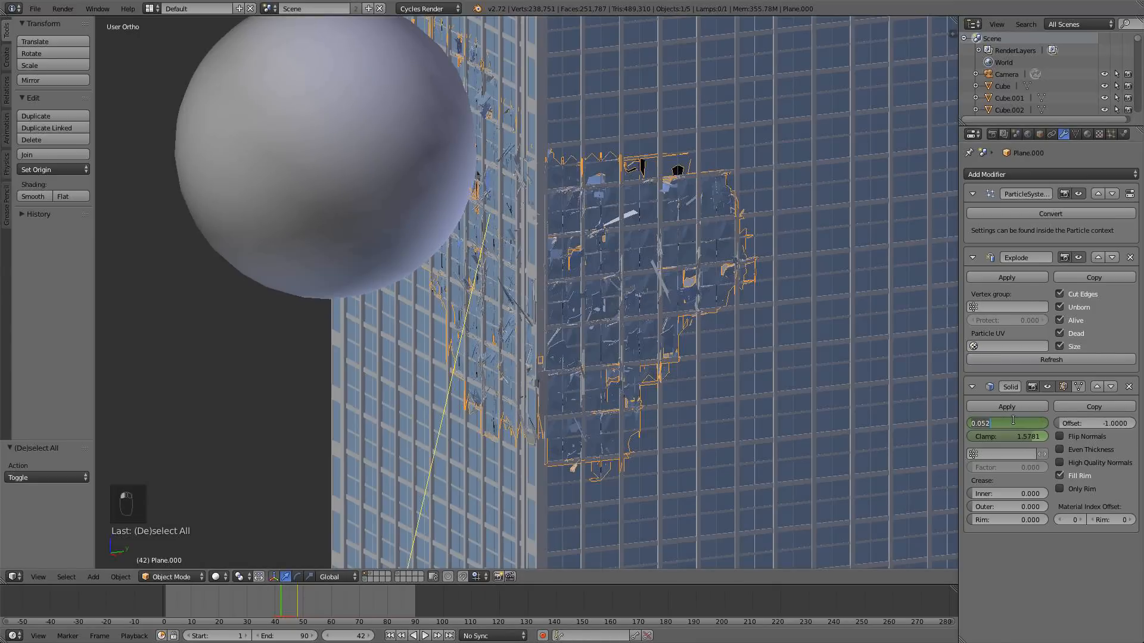
{"action": "type", "text": "0"}
{"action": "key", "text": "Return"}
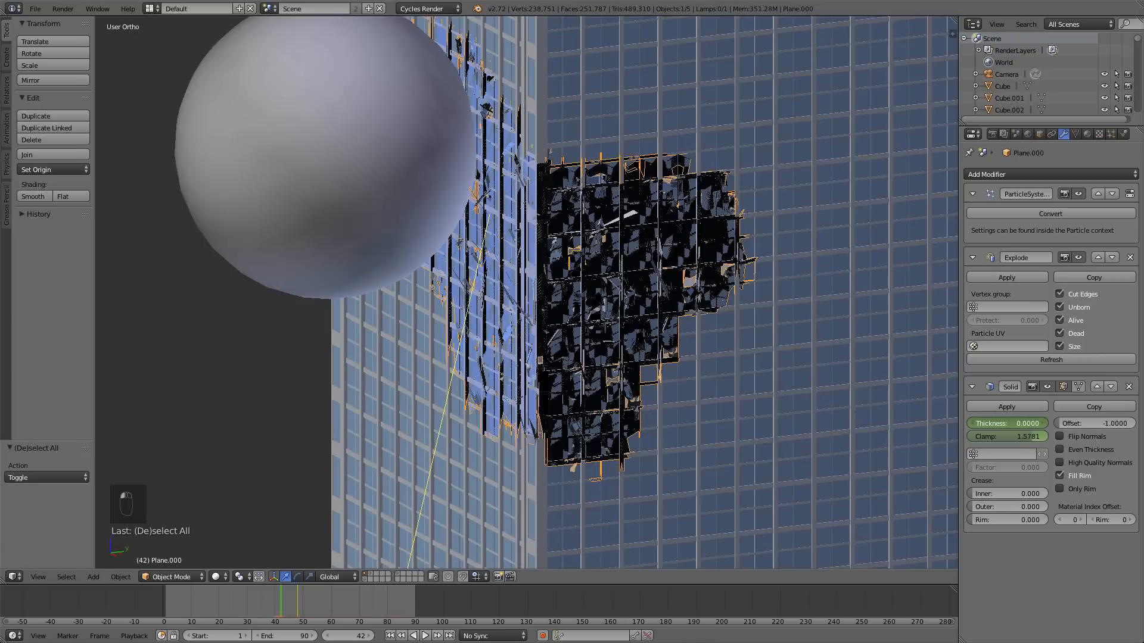
{"action": "key", "text": "ctrl+z"}
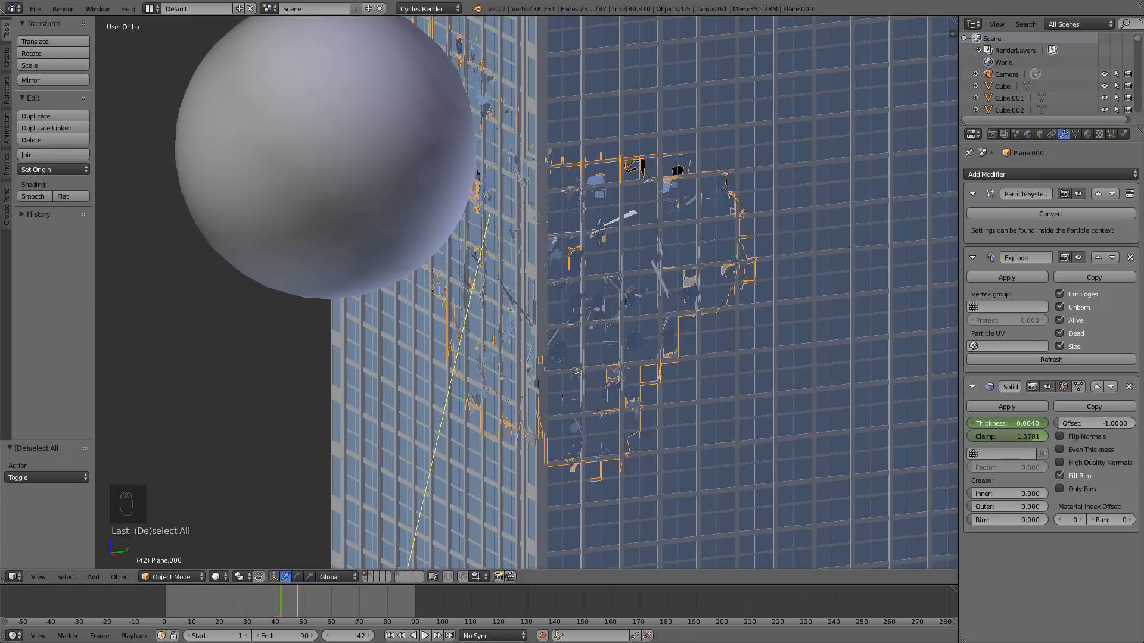
{"action": "key", "text": "i"}
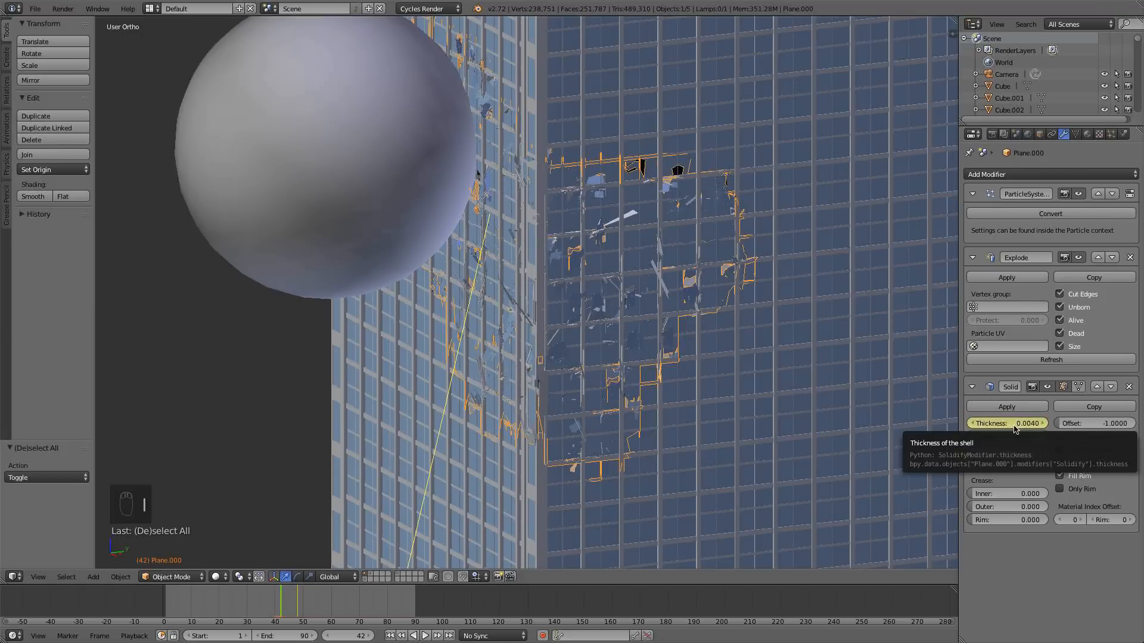
{"action": "mouse_move", "coordinate": [1015, 439]}
{"action": "left_mouse_down"}
{"action": "mouse_move", "coordinate": [992, 438]}
{"action": "mouse_move", "coordinate": [1033, 436]}
{"action": "left_mouse_up"}
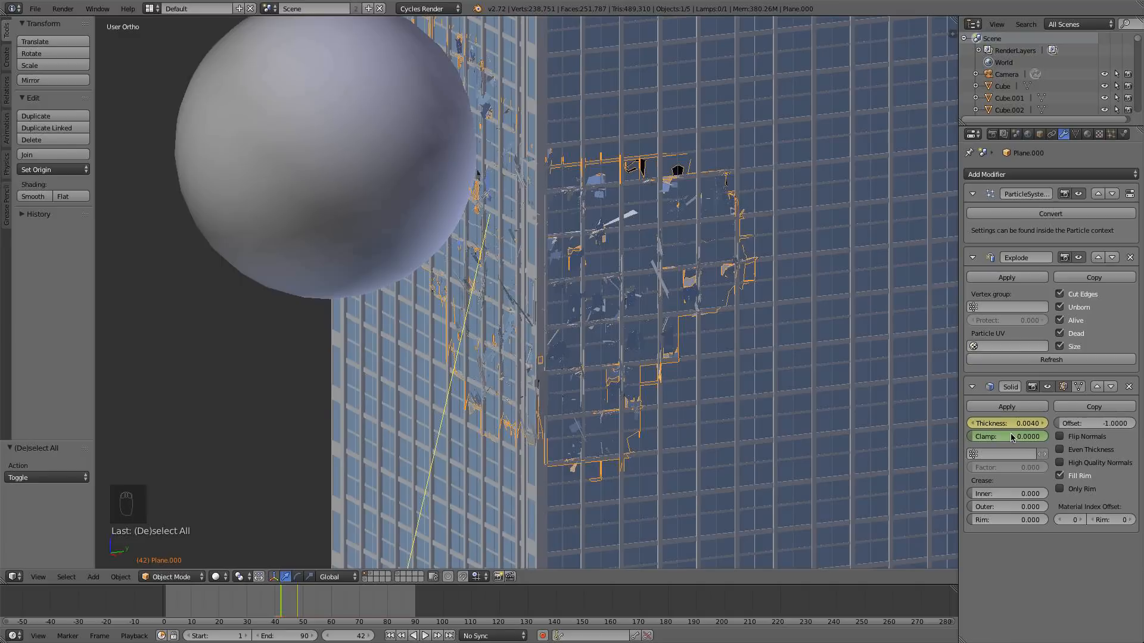
{"action": "key", "text": "Left"}
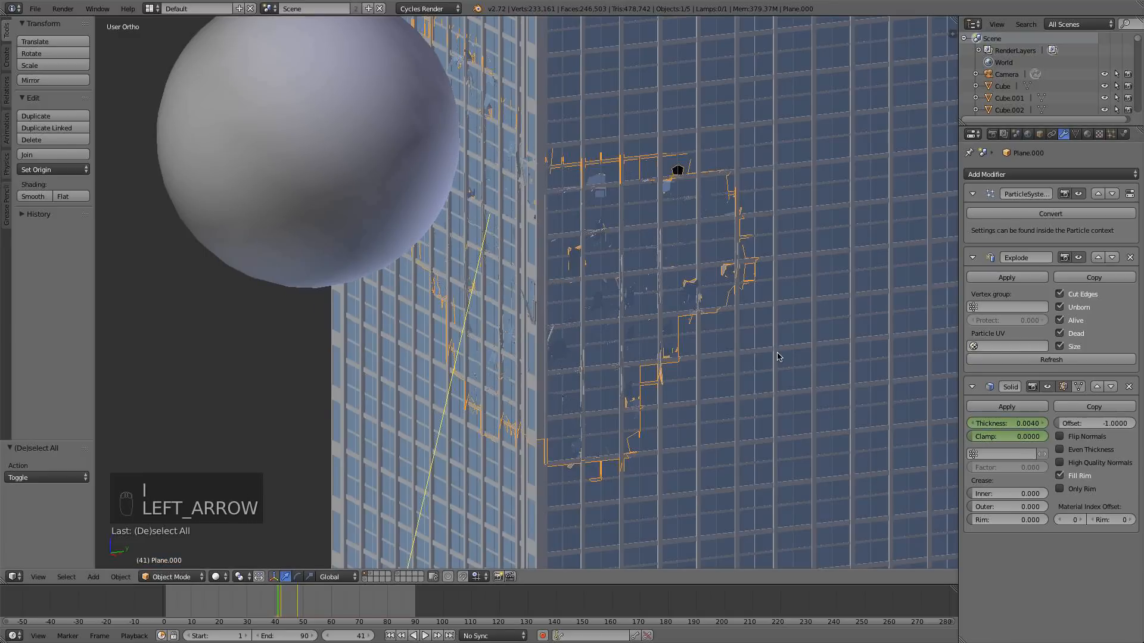
- Examine the facade up close while stepping through the impact from frame 39 to frame 49
{"action": "key", "text": "Left"}
{"action": "key", "text": "Left"}
{"action": "scroll", "coordinate": [730, 340], "scroll_direction": "up", "scroll_amount": 3}
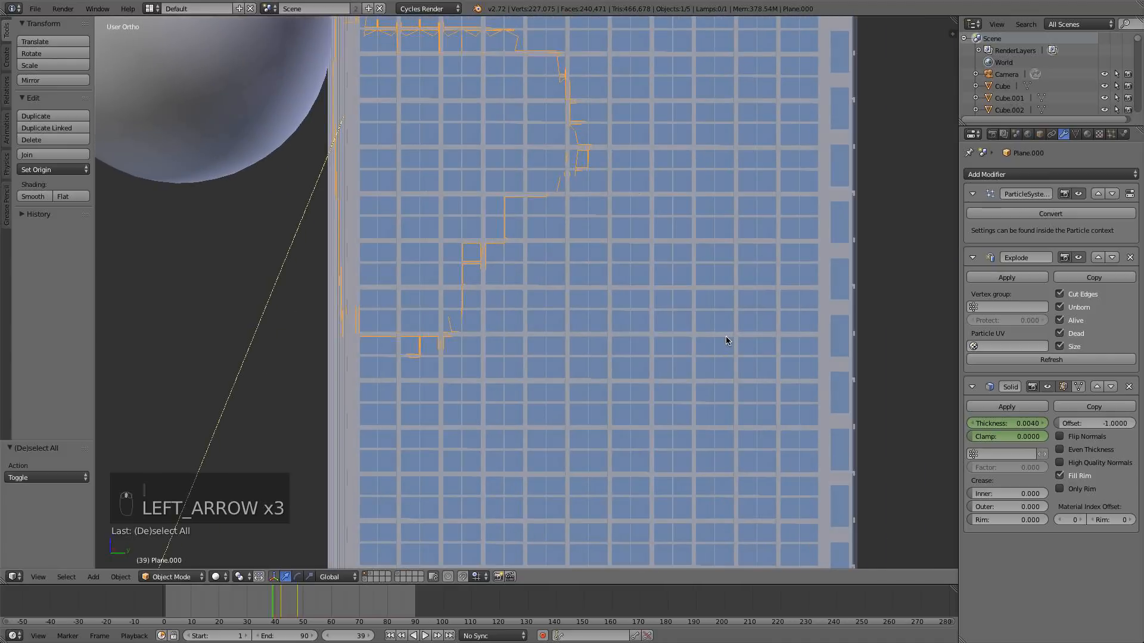
{"action": "key", "text": "Right"}
{"action": "key", "text": "Right"}
{"action": "key", "text": "Right"}
{"action": "key", "text": "Right"}
{"action": "key", "text": "Right"}
{"action": "key", "text": "Right"}
{"action": "key", "text": "Right"}
{"action": "key", "text": "Right"}
{"action": "key", "text": "Right"}
{"action": "key", "text": "Right"}
{"action": "key", "text": "Right"}
{"action": "key", "text": "Right"}
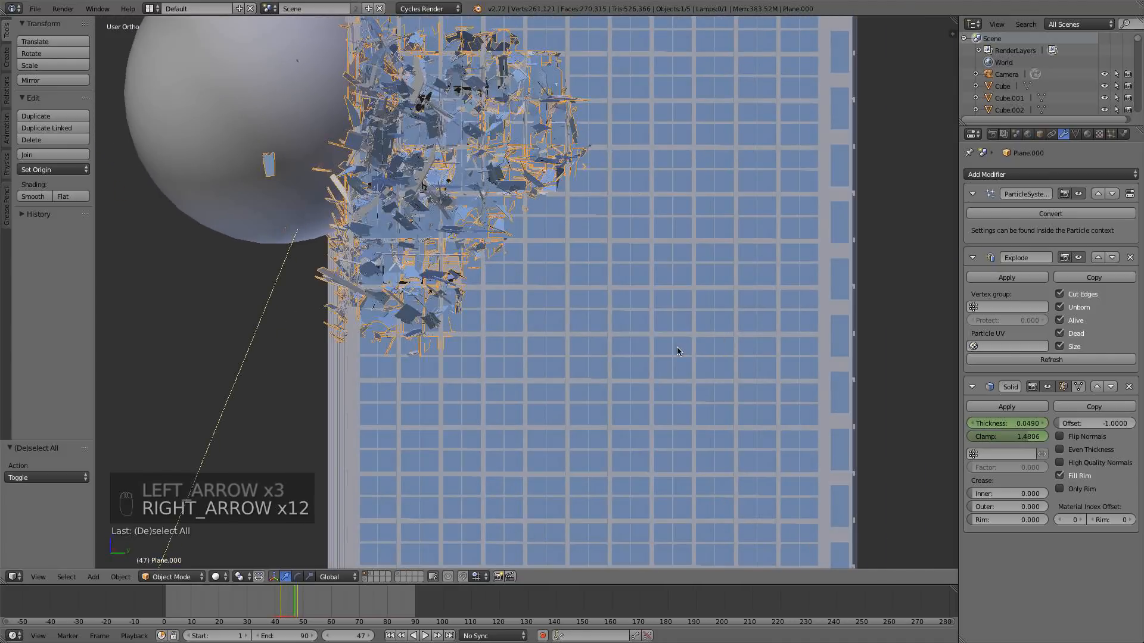
{"action": "key", "text": "Right"}
{"action": "key", "text": "Right"}
{"action": "key", "text": "Right"}
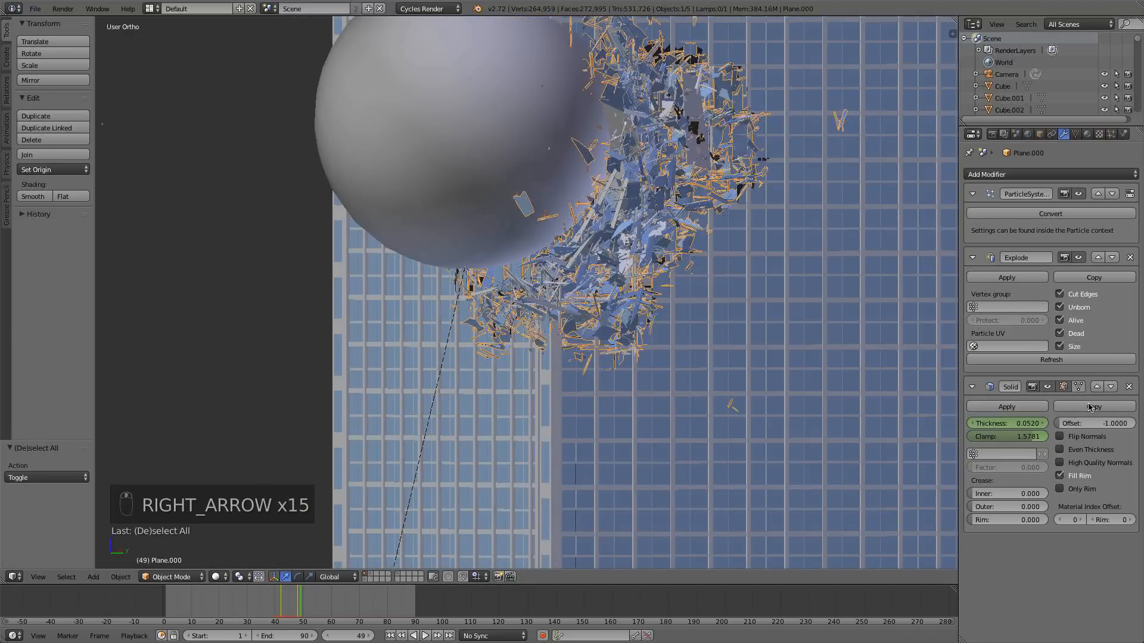
- Step back through the fragments' break-up to frame 40 and save the project file
{"action": "middle_click_drag", "start_coordinate": [726, 287], "coordinate": [738, 303]}
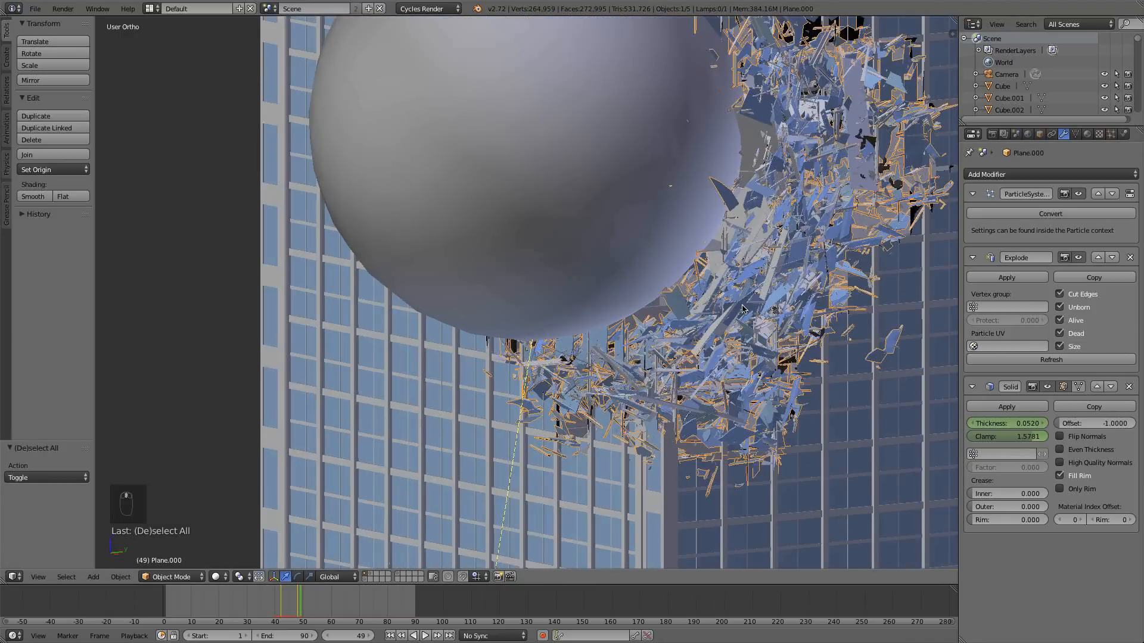
{"action": "key", "text": "Left"}
{"action": "key", "text": "Left"}
{"action": "key", "text": "Left"}
{"action": "key", "text": "Left"}
{"action": "key", "text": "Left"}
{"action": "key", "text": "Left"}
{"action": "key", "text": "Left"}
{"action": "key", "text": "Left"}
{"action": "key", "text": "Left"}
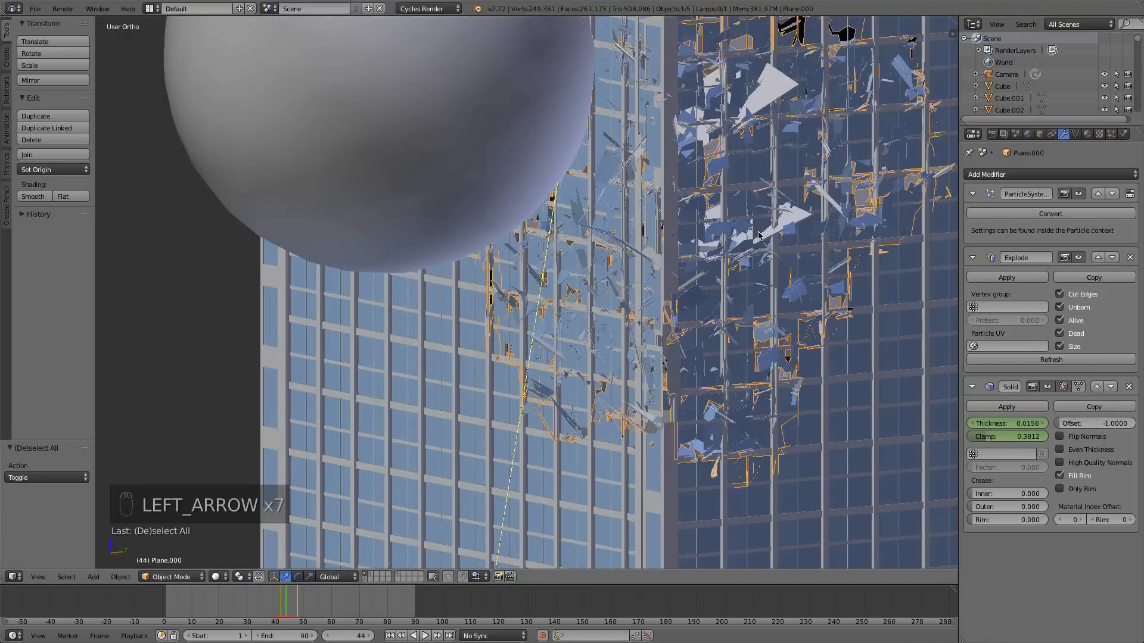
{"action": "key", "text": "Left"}
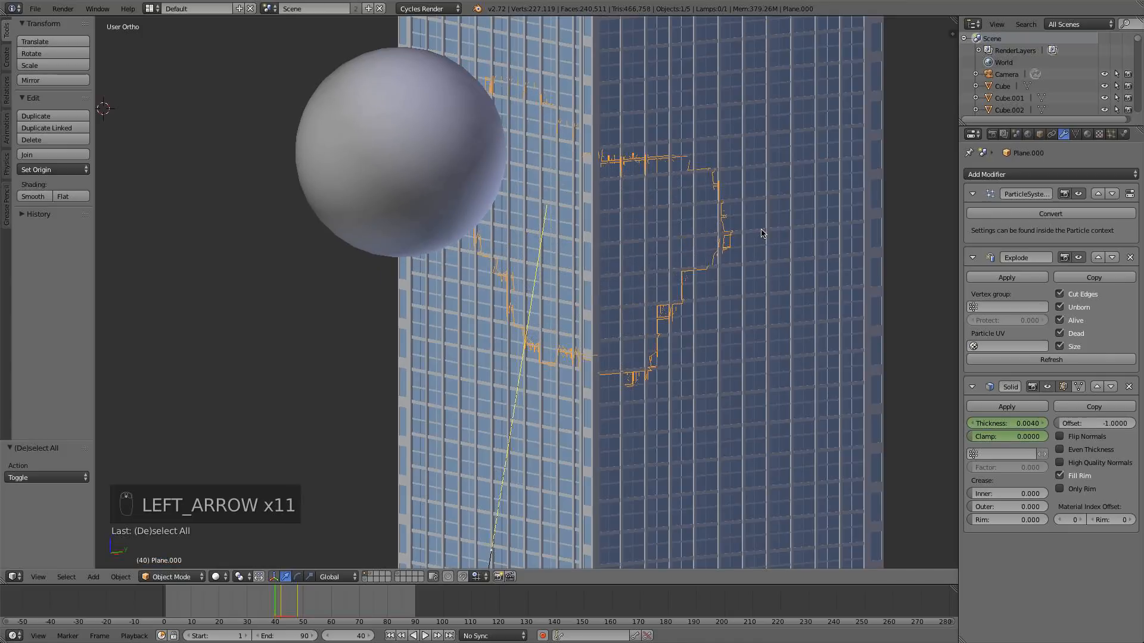
{"action": "middle_click_drag", "start_coordinate": [731, 289], "coordinate": [663, 286]}
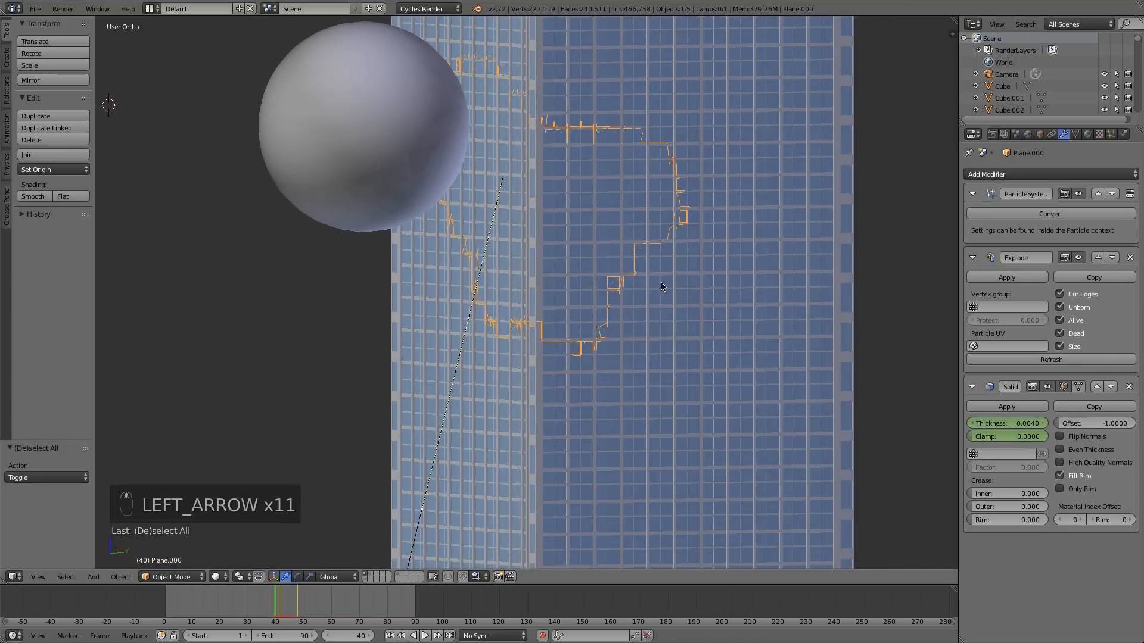
{"action": "left_click", "coordinate": [35, 9]}
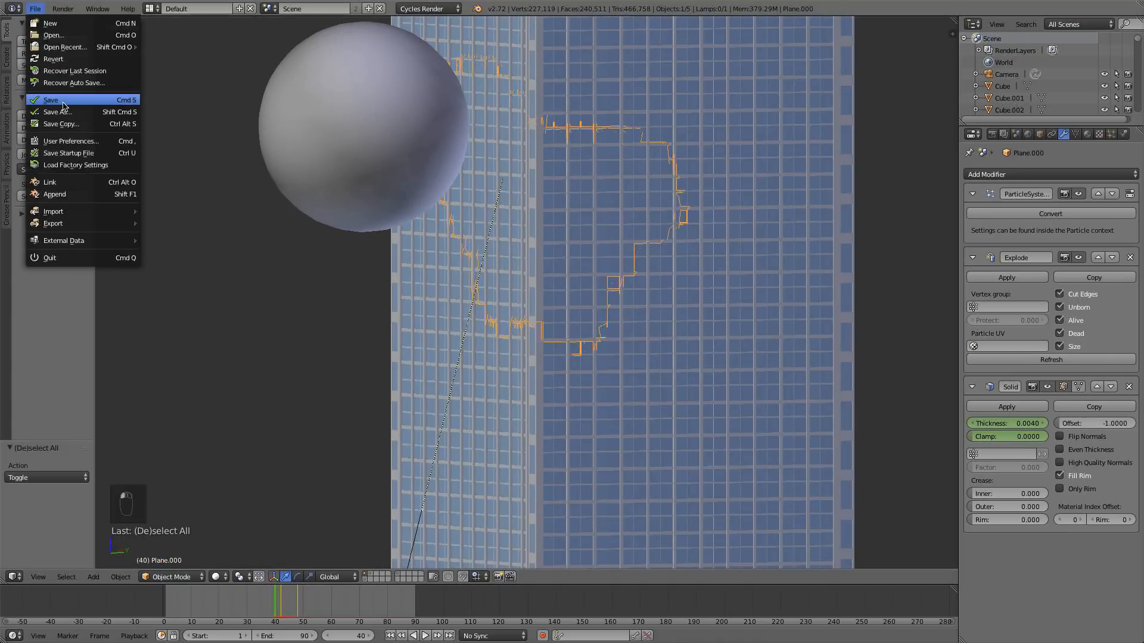
- Examine the explosion through the camera from frame 40 to 51 and inspect the debris from the front
{"action": "key", "text": "KP_0"}
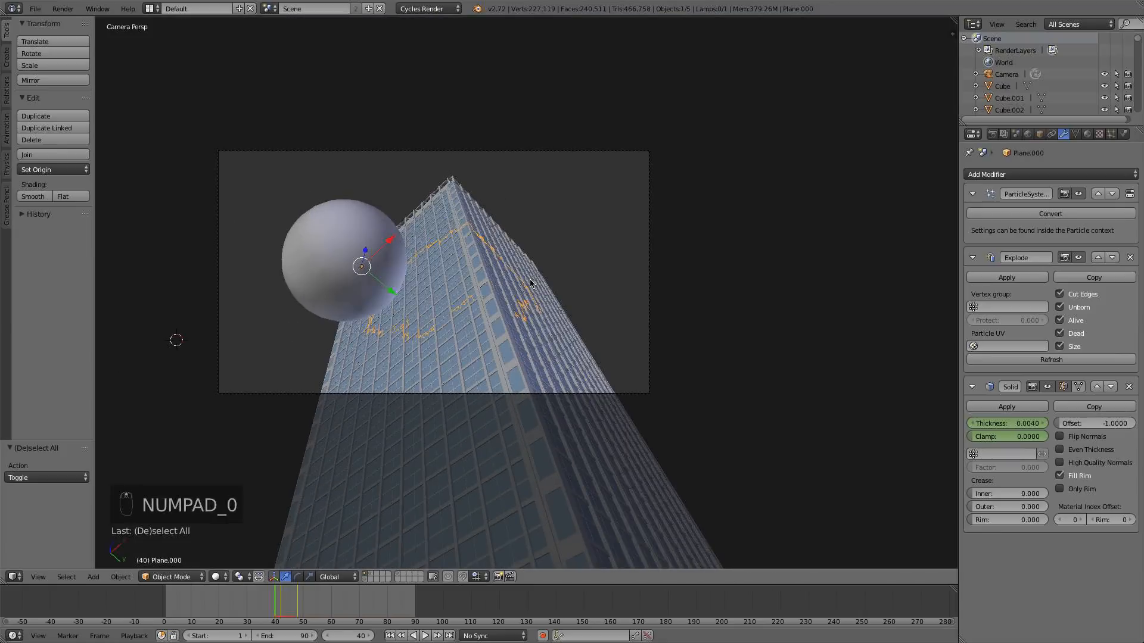
{"action": "key", "text": "Right"}
{"action": "key", "text": "Right"}
{"action": "key", "text": "Right"}
{"action": "key", "text": "Right"}
{"action": "key", "text": "Right"}
{"action": "key", "text": "Right"}
{"action": "key", "text": "Right"}
{"action": "key", "text": "Right"}
{"action": "key", "text": "Right"}
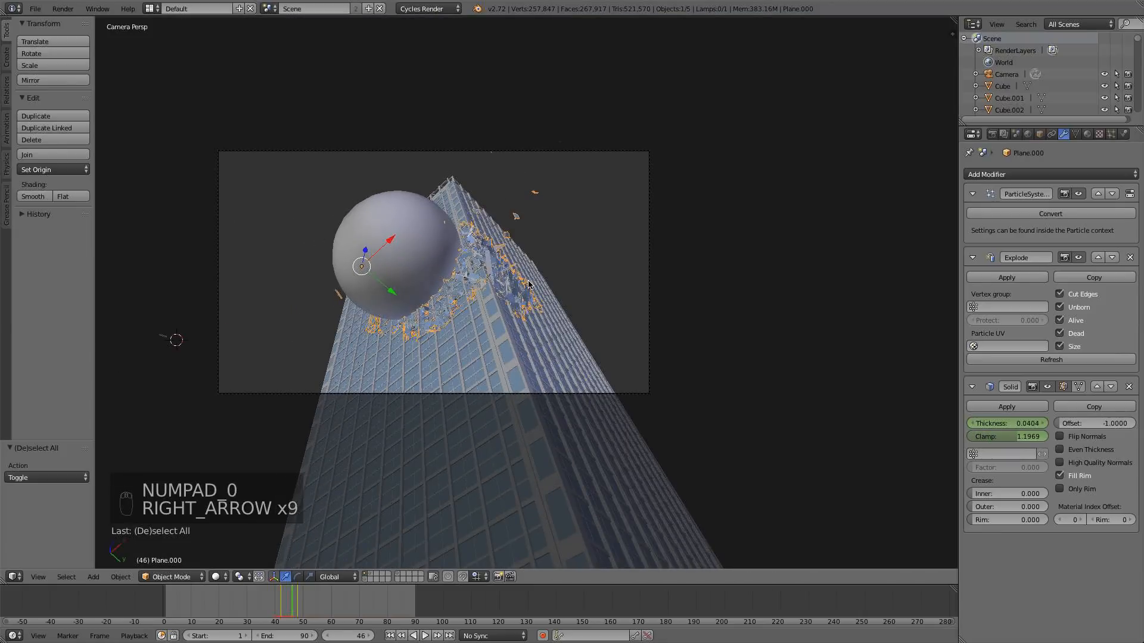
{"action": "key", "text": "Right"}
{"action": "key", "text": "Right"}
{"action": "key", "text": "Right"}
{"action": "key", "text": "Right"}
{"action": "key", "text": "Right"}
{"action": "key", "text": "Right"}
{"action": "key", "text": "Right"}
{"action": "key", "text": "KP_1"}
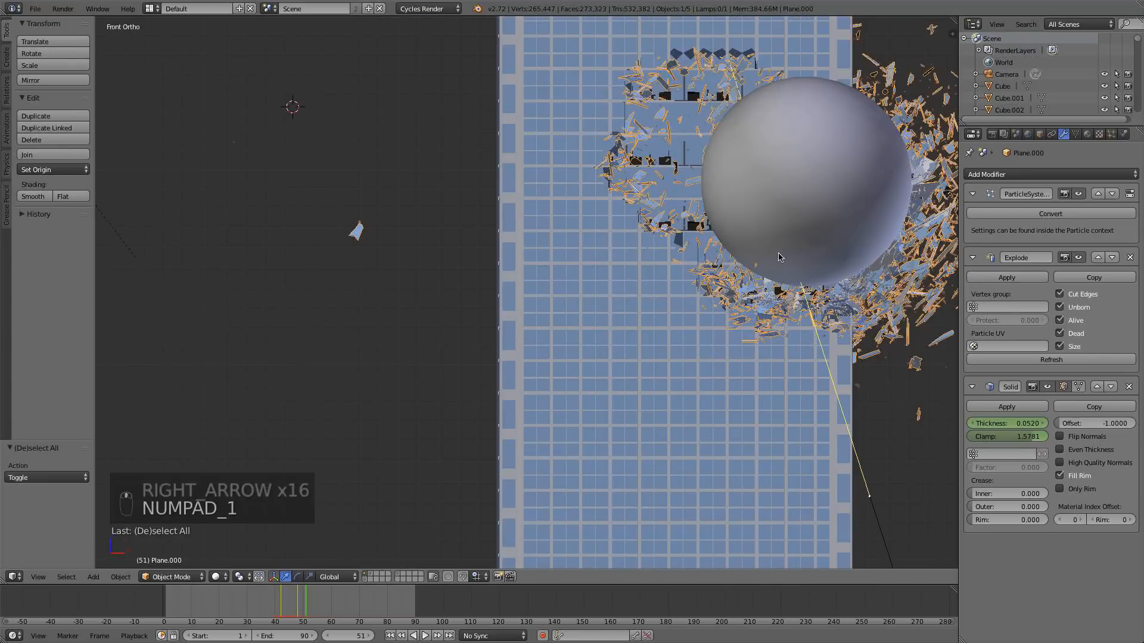
{"action": "scroll", "coordinate": [780, 255], "scroll_direction": "up", "scroll_amount": 2}
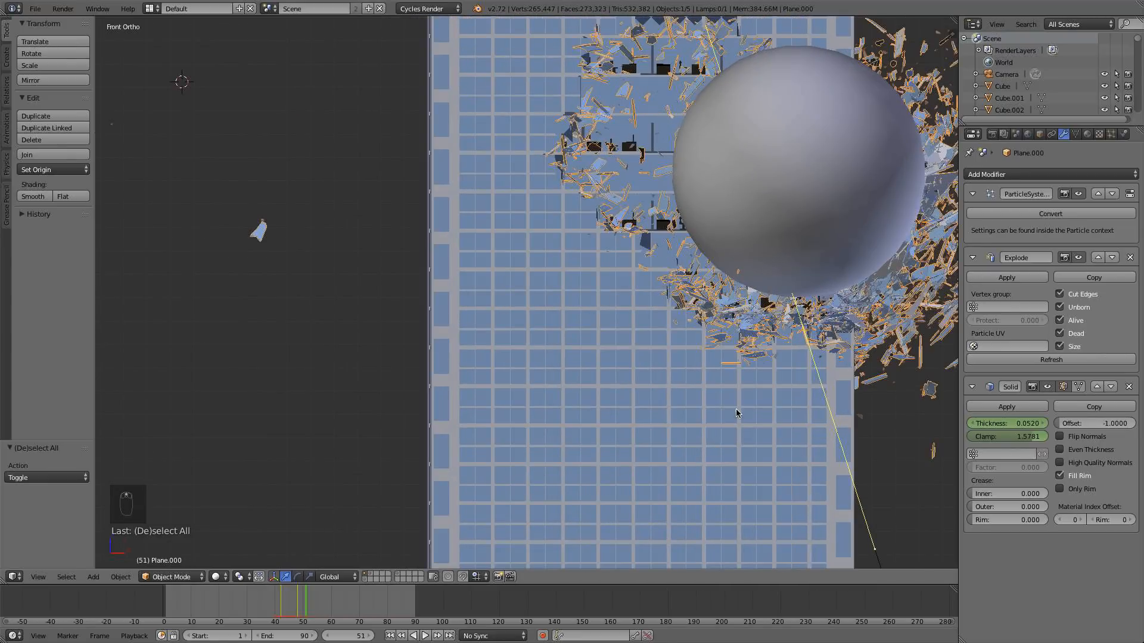
- Return to frame 1 and set the fractured section's particle emission number to 7000
{"action": "left_click", "coordinate": [390, 635]}
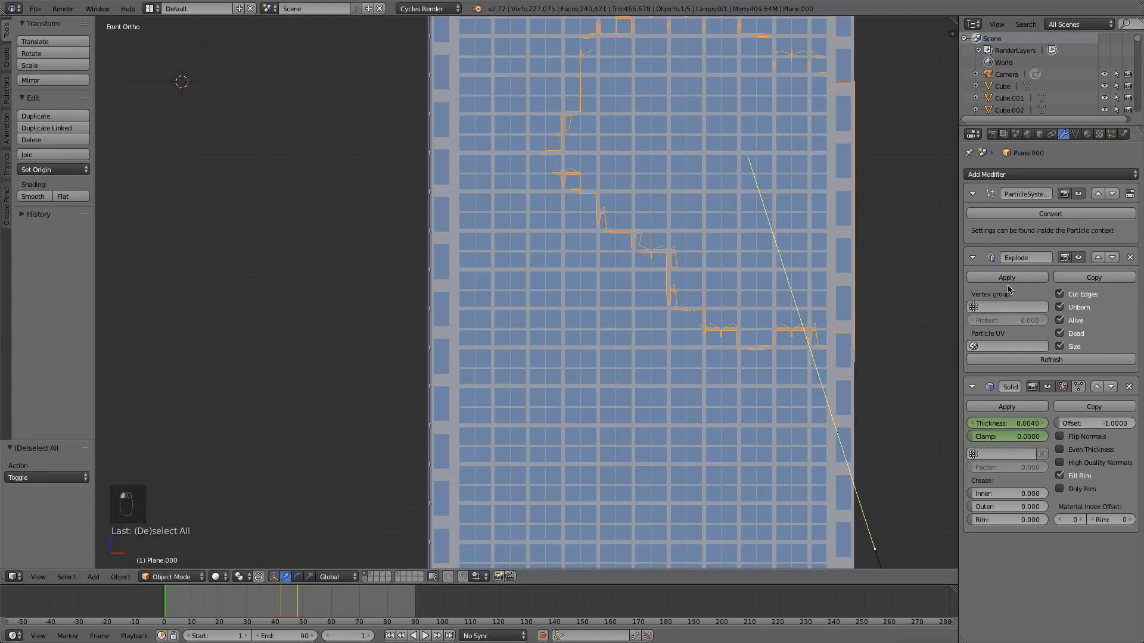
{"action": "left_click", "coordinate": [1111, 134]}
{"action": "scroll", "coordinate": [1078, 185], "scroll_direction": "down", "scroll_amount": 5}
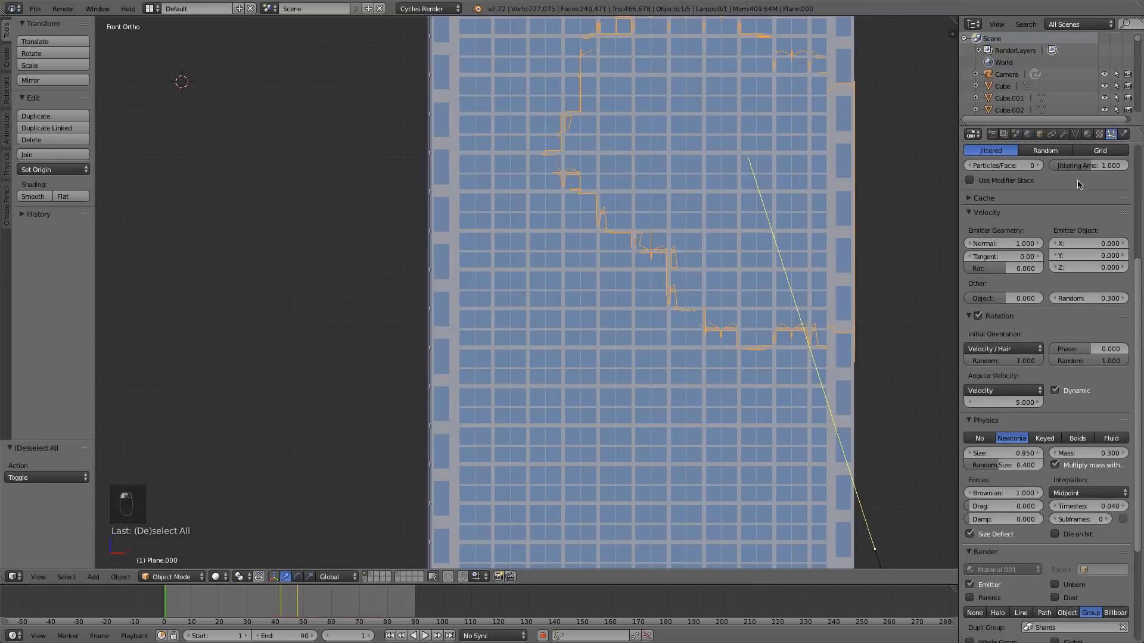
{"action": "scroll", "coordinate": [1078, 186], "scroll_direction": "up", "scroll_amount": 5}
{"action": "left_click", "coordinate": [1068, 255]}
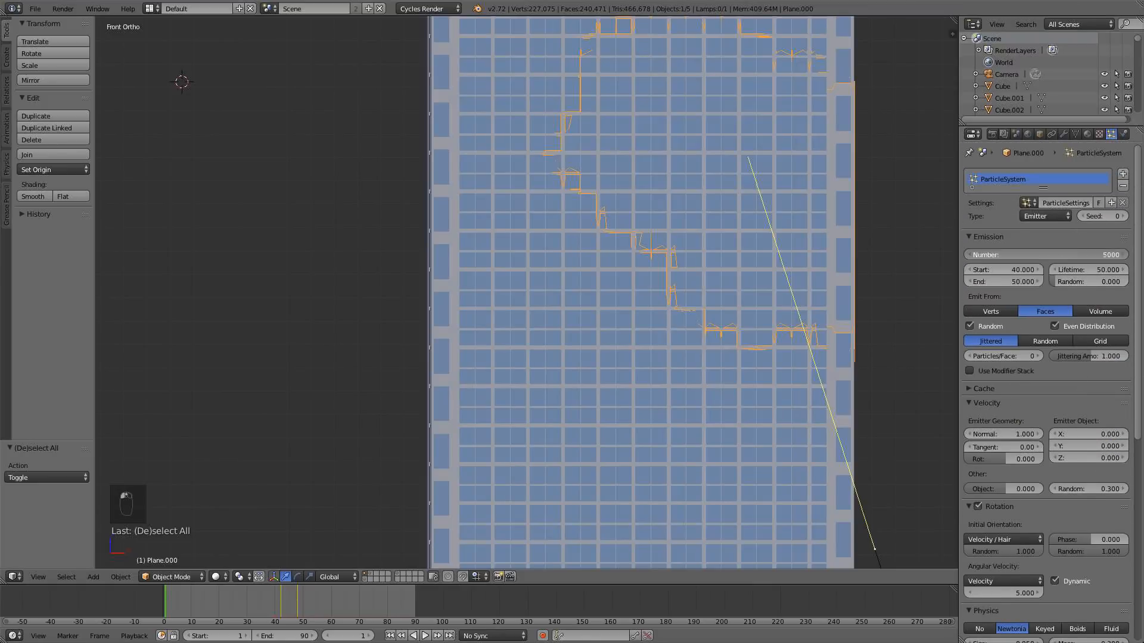
{"action": "key", "text": "Left"}
{"action": "key", "text": "Right"}
{"action": "type", "text": "7"}
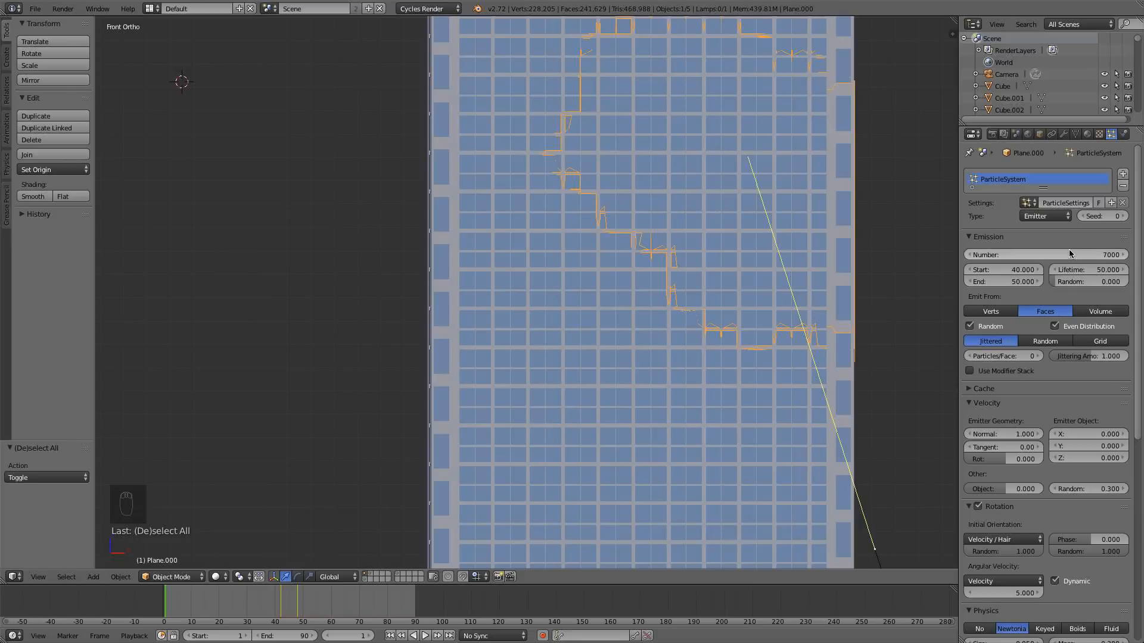
{"action": "key", "text": "Return"}
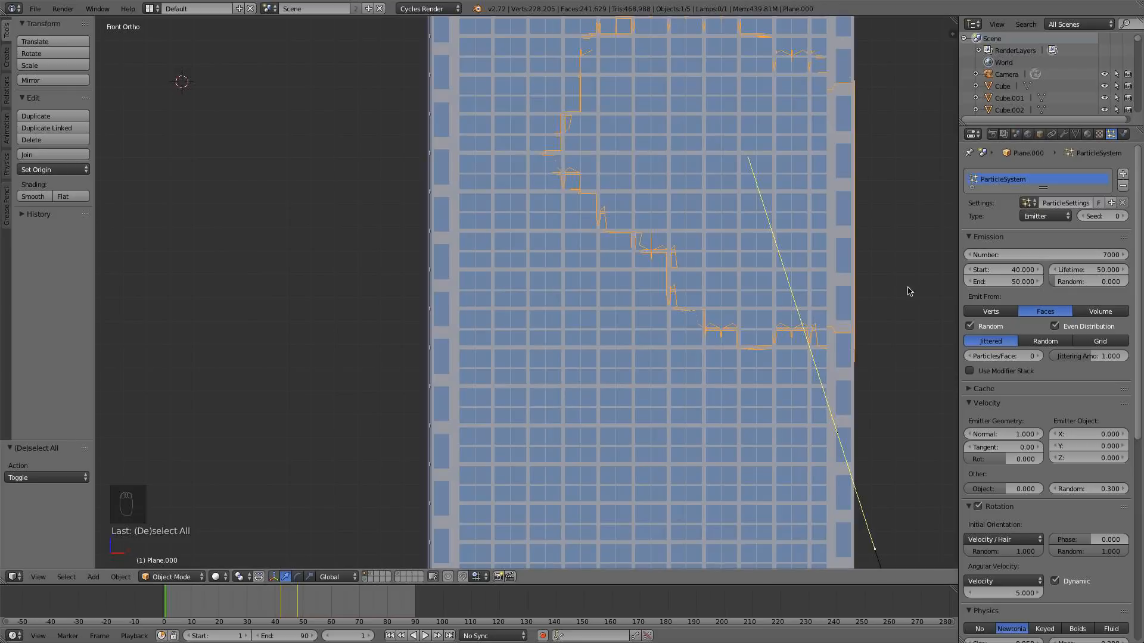
- Save the project file and refresh the fractured section's Explode modifier
{"action": "left_click", "coordinate": [35, 9]}
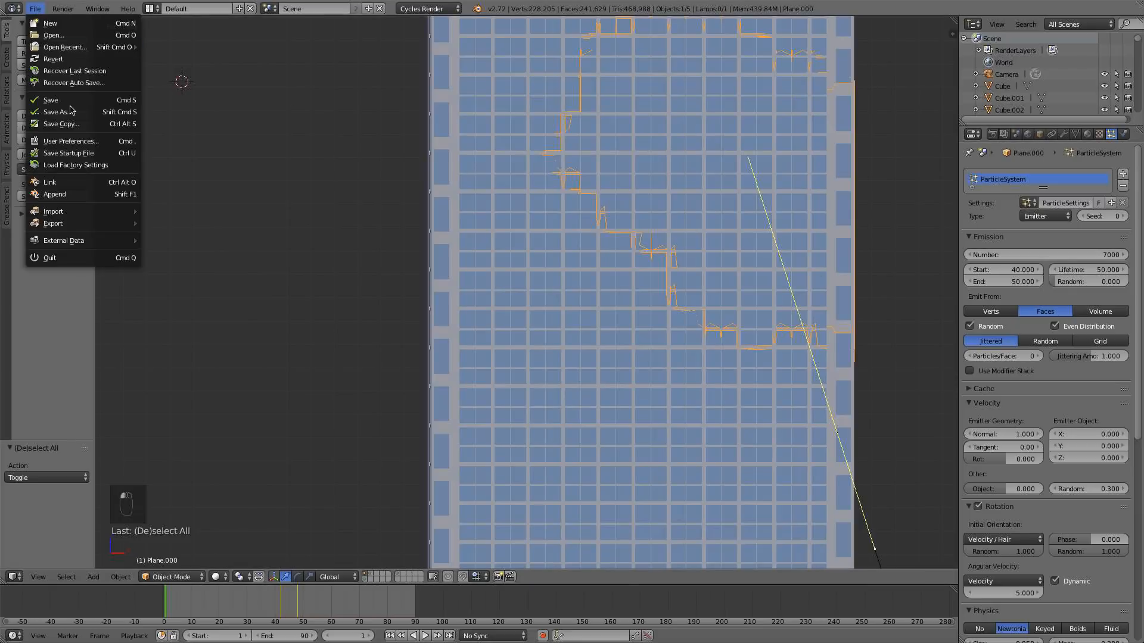
{"action": "left_click", "coordinate": [1063, 134]}
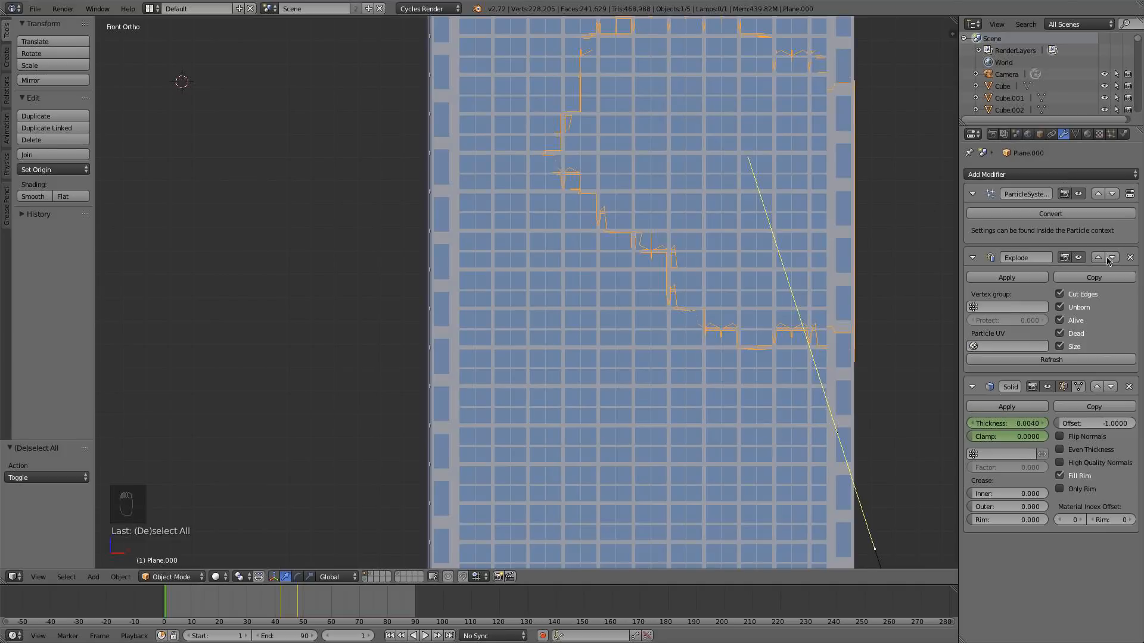
{"action": "left_click", "coordinate": [1051, 360]}
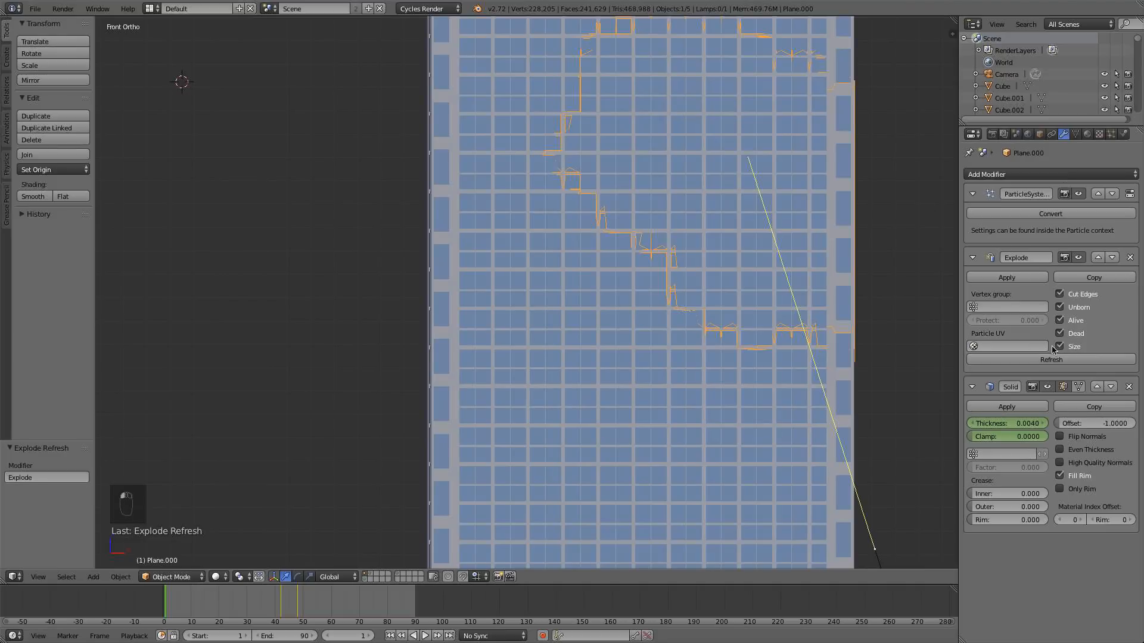
- Try baking the fractured section's particle physics from its cache, and free that bake
{"action": "middle_click_drag", "start_coordinate": [767, 336], "coordinate": [748, 331]}
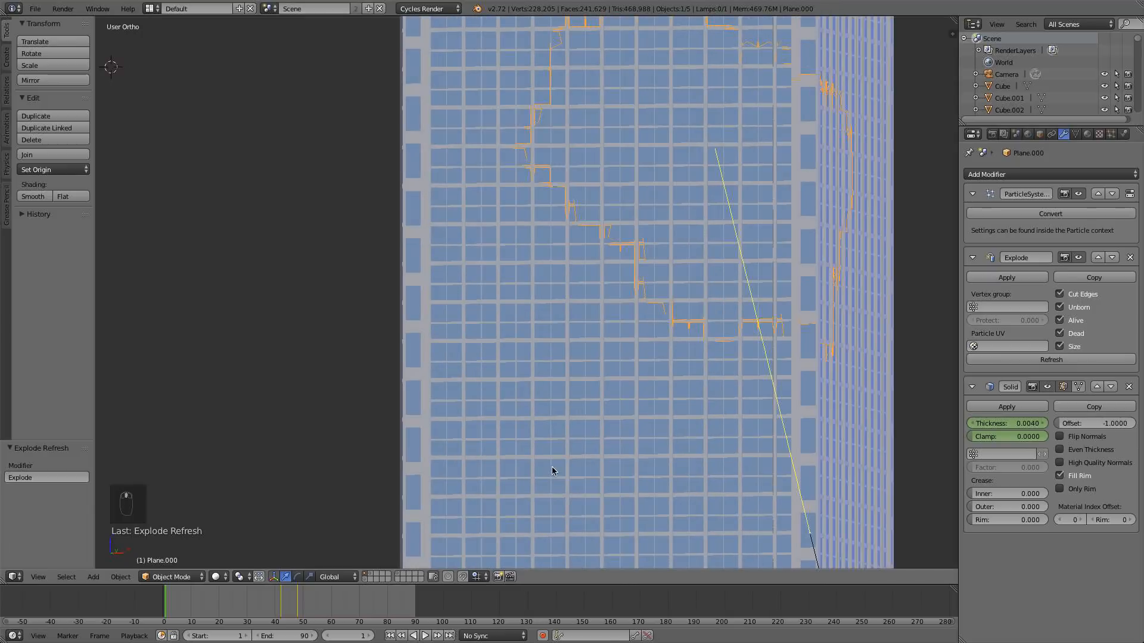
{"action": "left_click", "coordinate": [1111, 134]}
{"action": "scroll", "coordinate": [1066, 268], "scroll_direction": "down", "scroll_amount": 5}
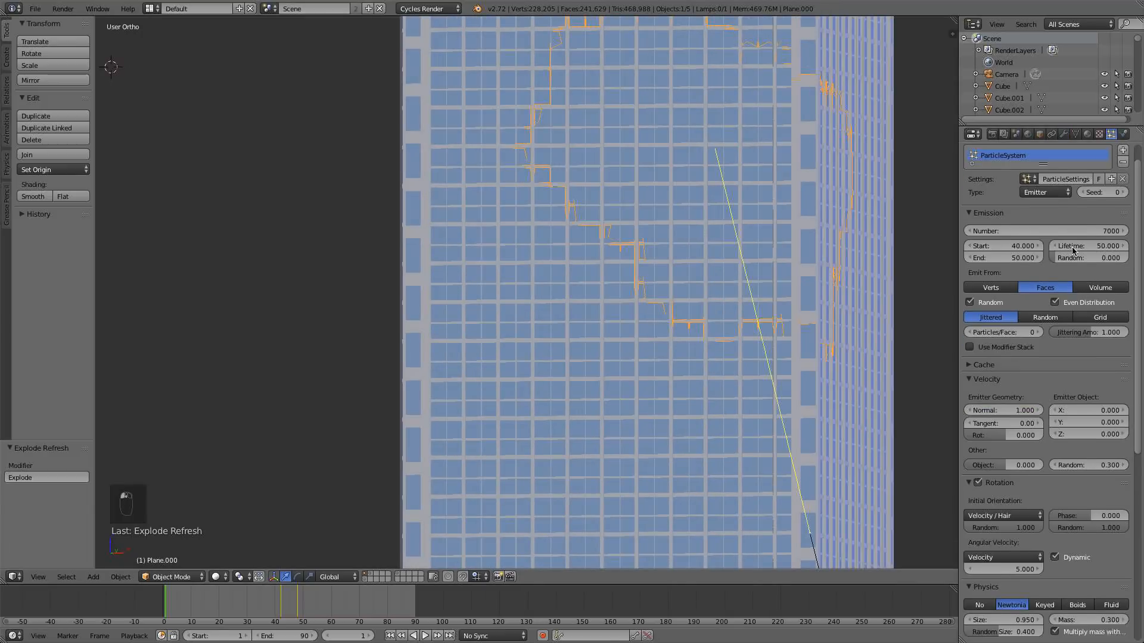
{"action": "scroll", "coordinate": [1039, 427], "scroll_direction": "down", "scroll_amount": 10}
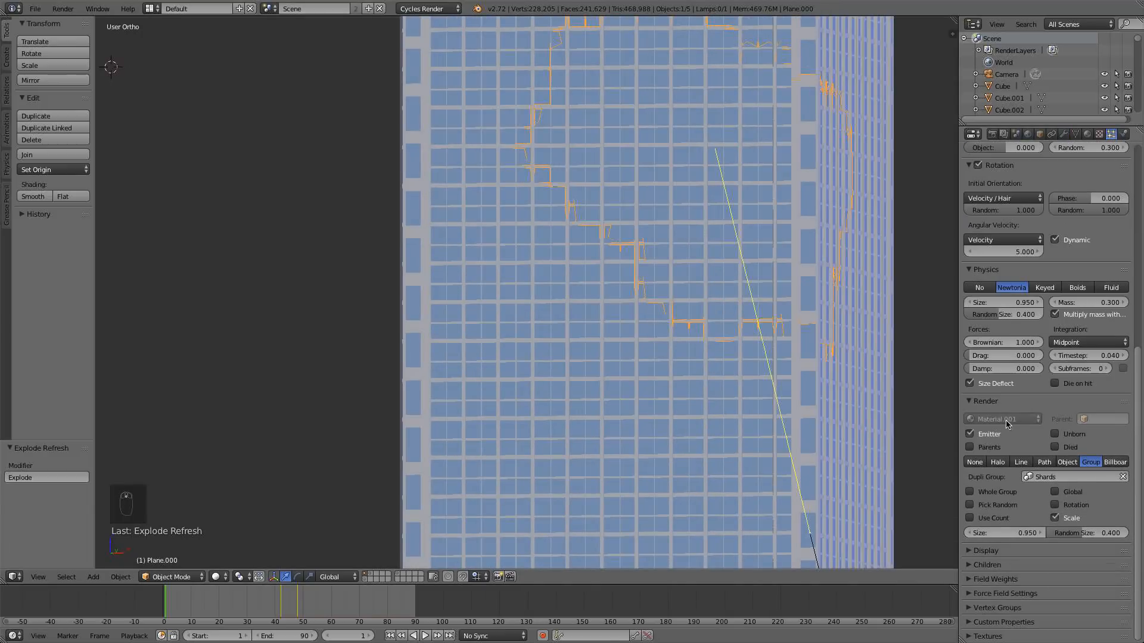
{"action": "scroll", "coordinate": [989, 416], "scroll_direction": "up", "scroll_amount": 11}
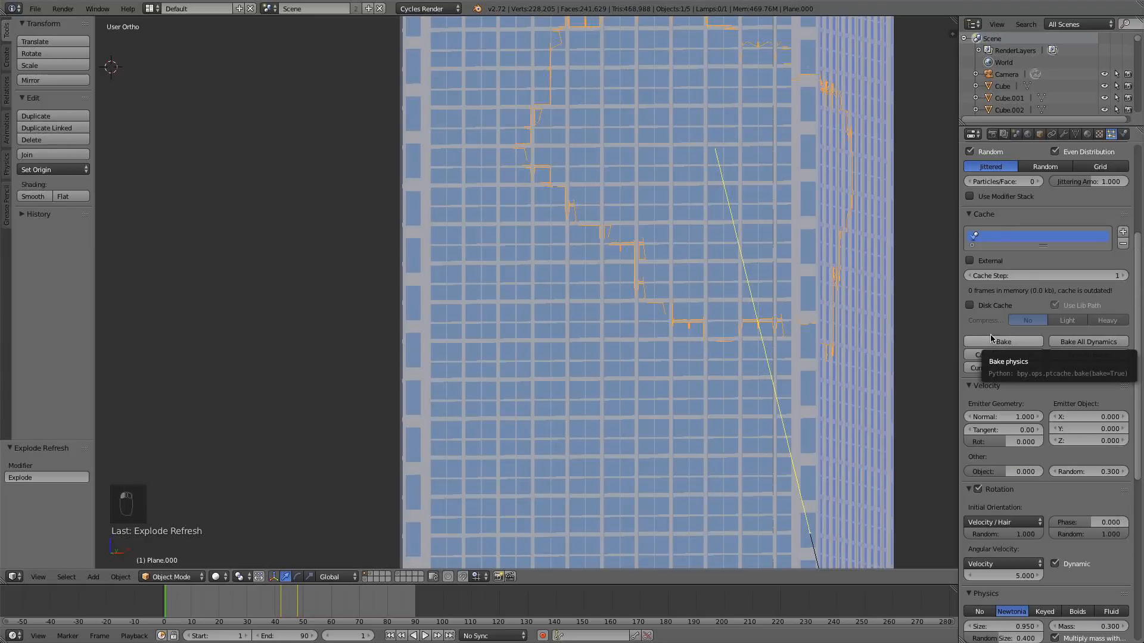
{"action": "left_click", "coordinate": [1036, 342]}
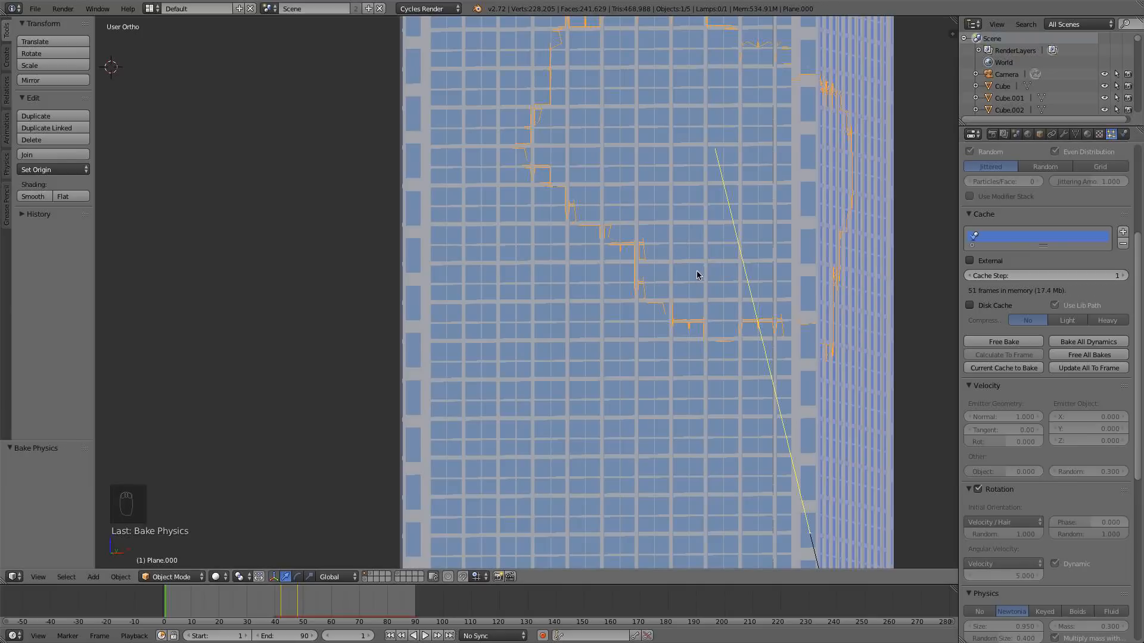
{"action": "scroll", "coordinate": [850, 283], "scroll_direction": "down", "scroll_amount": 2}
{"action": "middle_click_drag", "start_coordinate": [830, 292], "coordinate": [816, 305]}
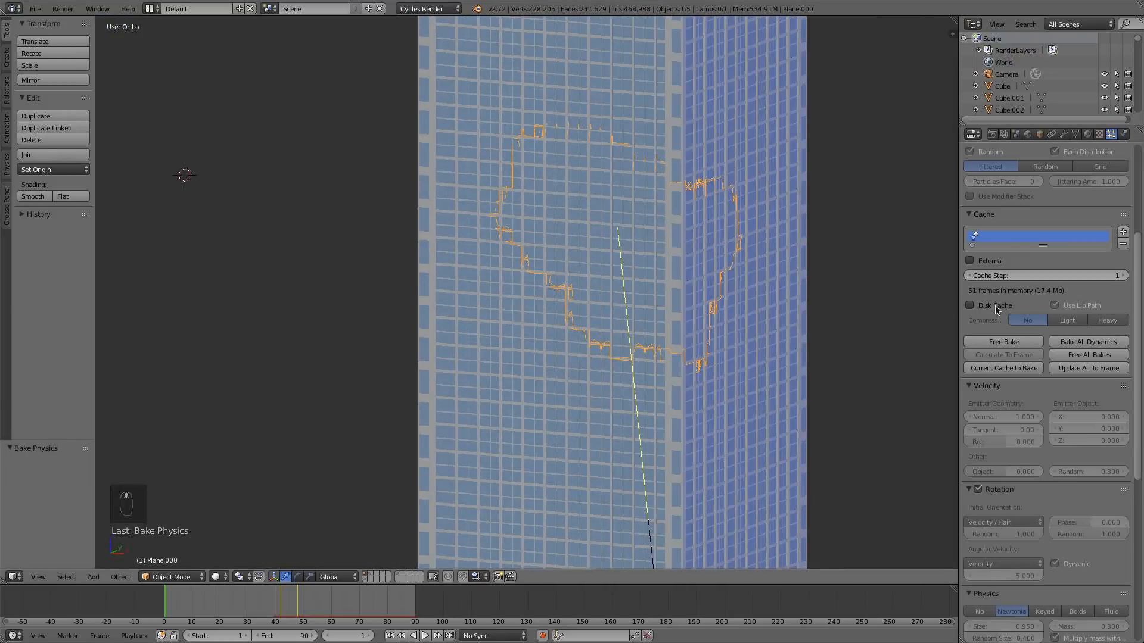
{"action": "left_click", "coordinate": [1003, 341]}
- Enable Collision physics on the main building with a particle damping factor of 0.211 and a friction factor of 0.338
{"action": "right_click", "coordinate": [730, 108]}
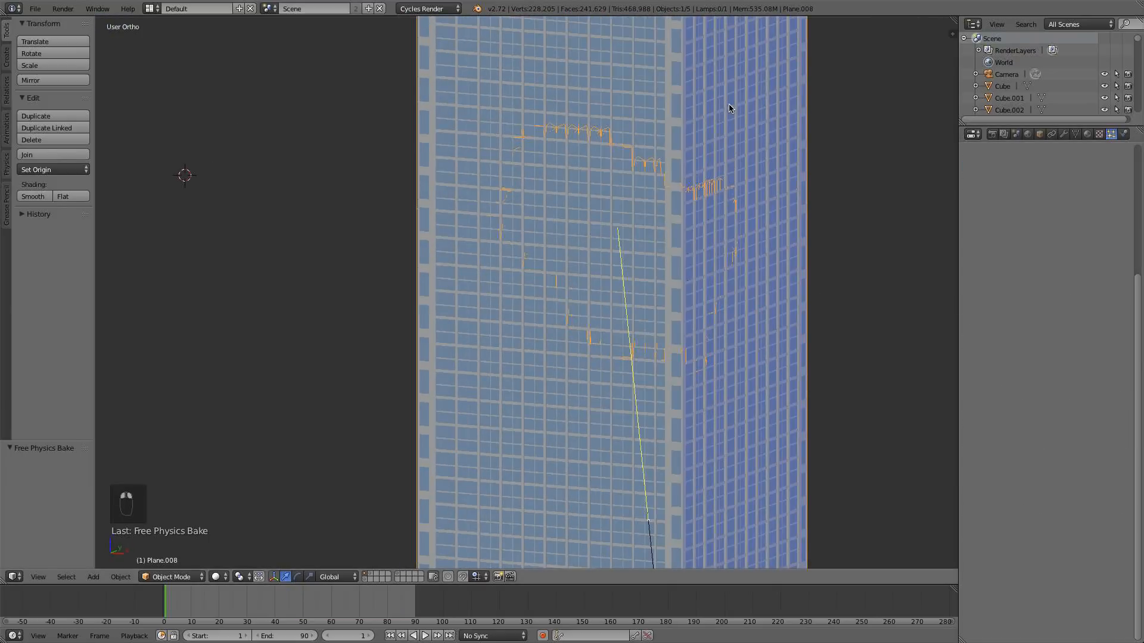
{"action": "left_click", "coordinate": [1124, 135]}
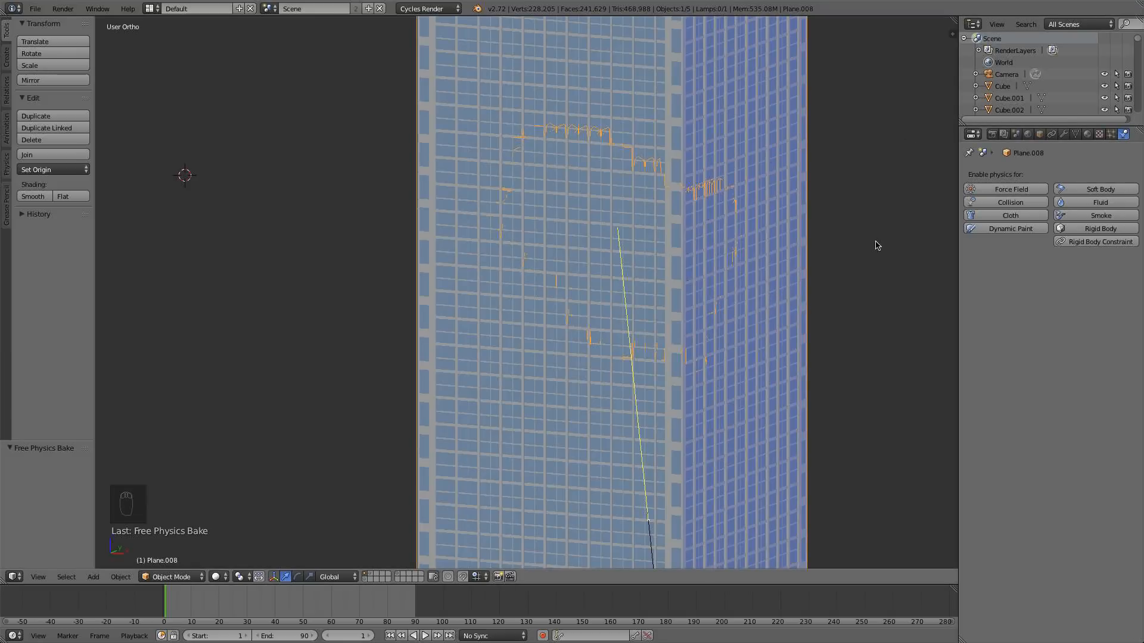
{"action": "left_click", "coordinate": [1012, 203]}
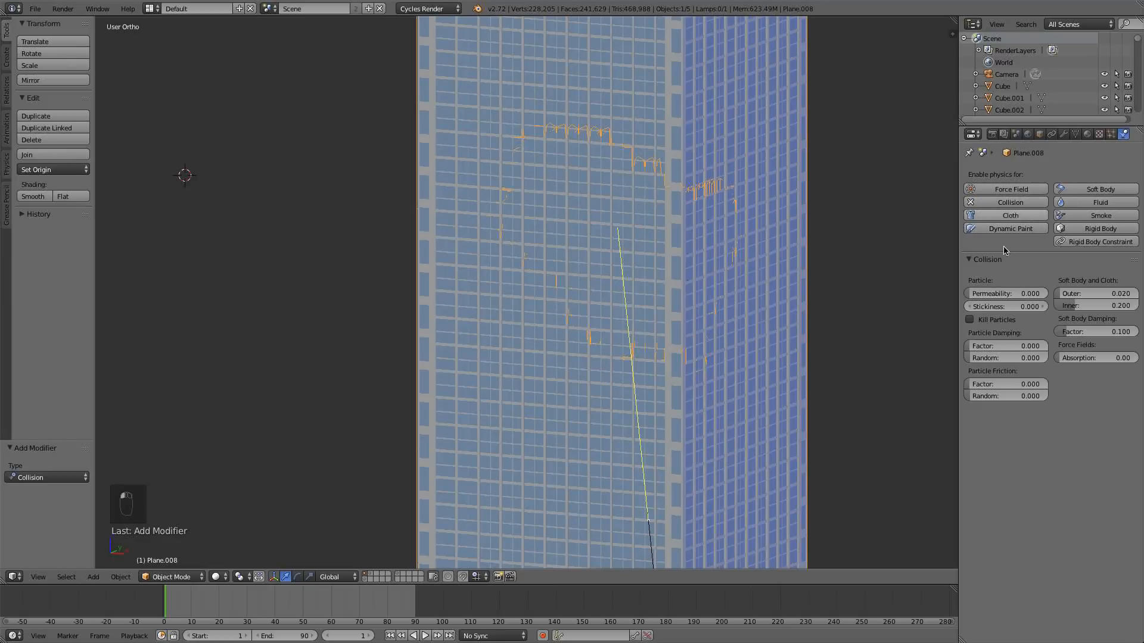
{"action": "left_click_drag", "start_coordinate": [1000, 345], "coordinate": [1013, 384]}
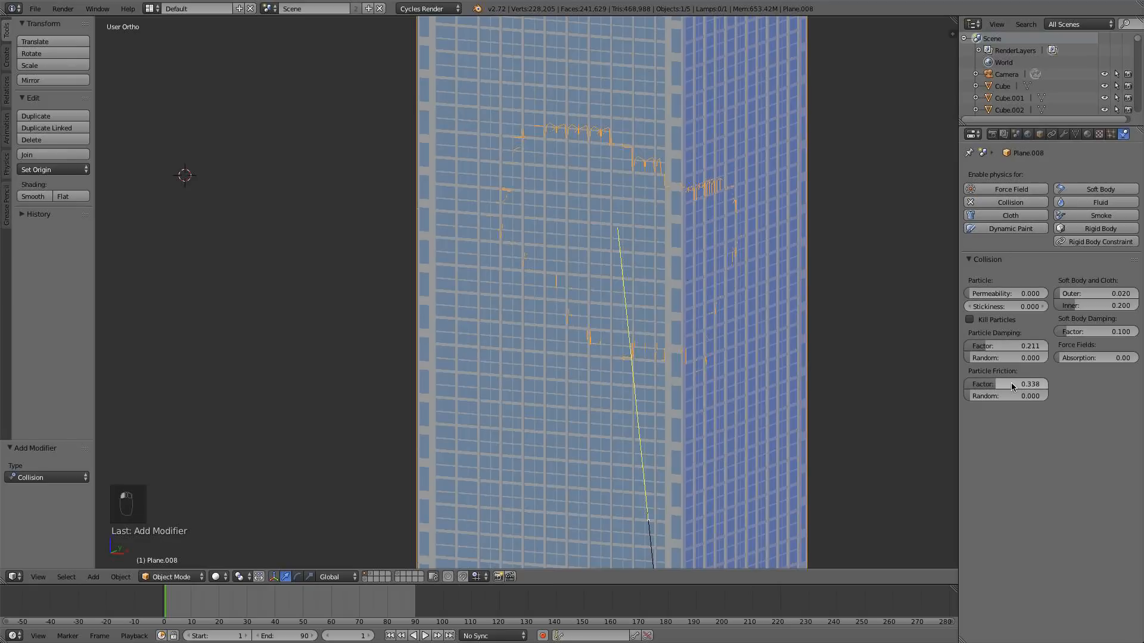
- Select the fractured section of the facade and bake its particle physics
{"action": "scroll", "coordinate": [745, 394], "scroll_direction": "down", "scroll_amount": 2}
{"action": "middle_click_drag", "start_coordinate": [745, 394], "coordinate": [700, 376]}
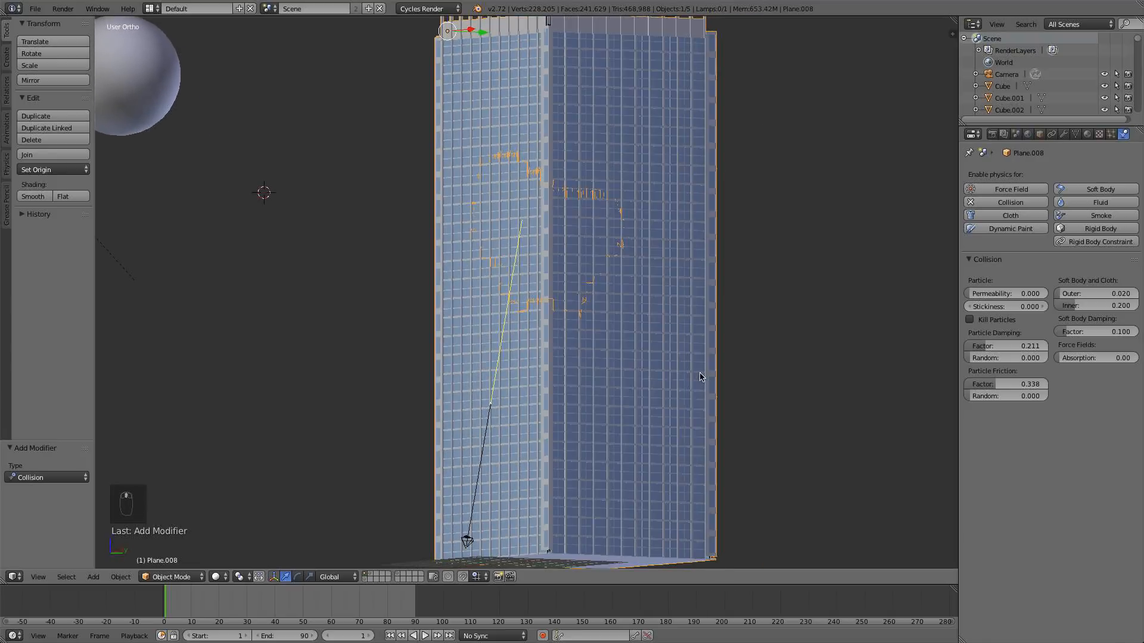
{"action": "right_click", "coordinate": [613, 248]}
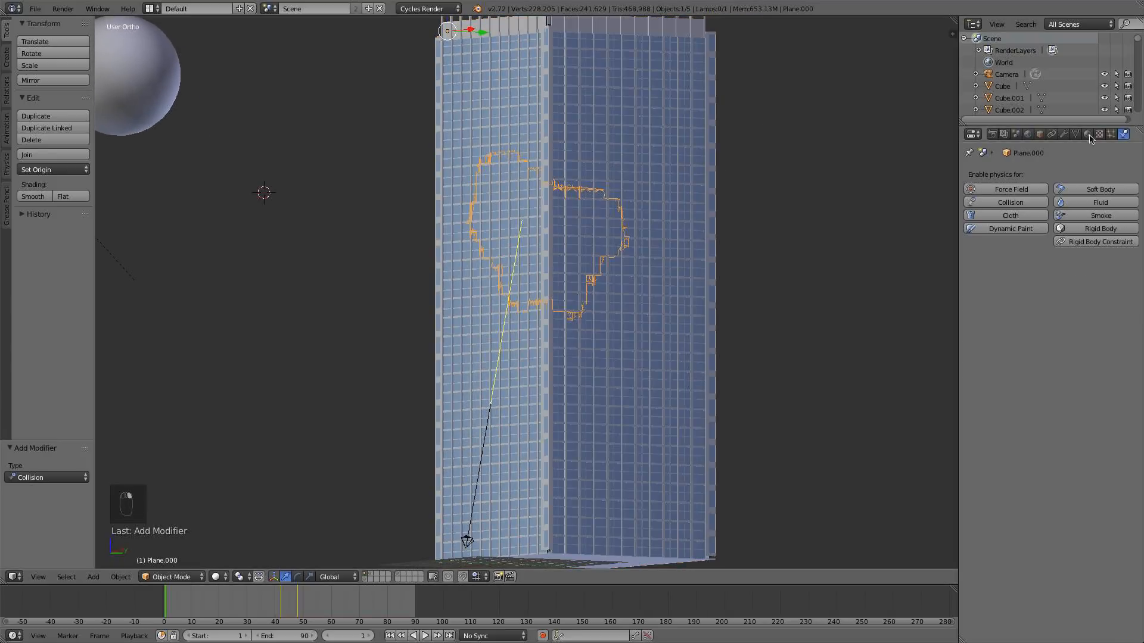
{"action": "left_click", "coordinate": [1112, 133]}
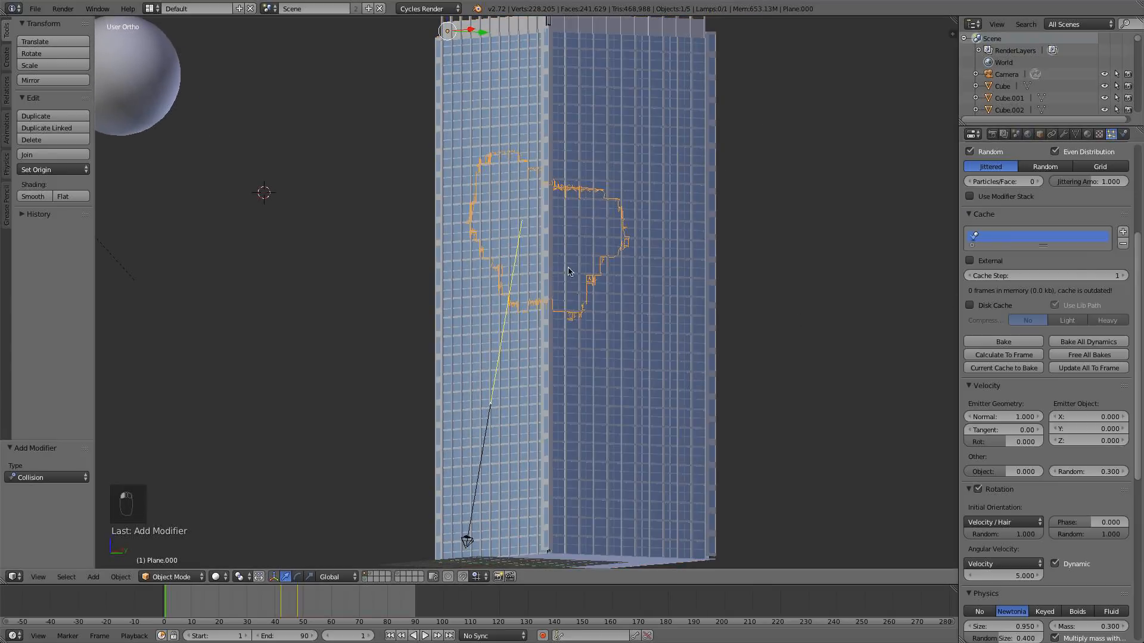
{"action": "left_click", "coordinate": [986, 341]}
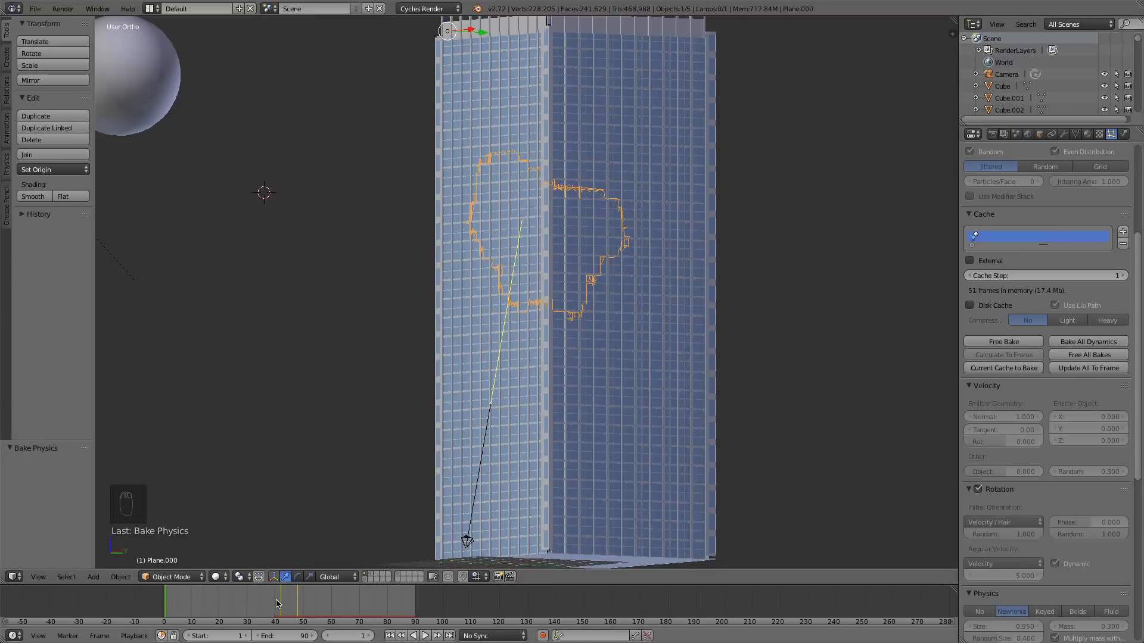
- Scrub the baked simulation to frame 84 and examine the debris around the building
{"action": "left_click_drag", "start_coordinate": [275, 604], "coordinate": [401, 599]}
{"action": "scroll", "coordinate": [399, 599], "scroll_direction": "up", "scroll_amount": 2}
{"action": "scroll", "coordinate": [564, 305], "scroll_direction": "up", "scroll_amount": 4}
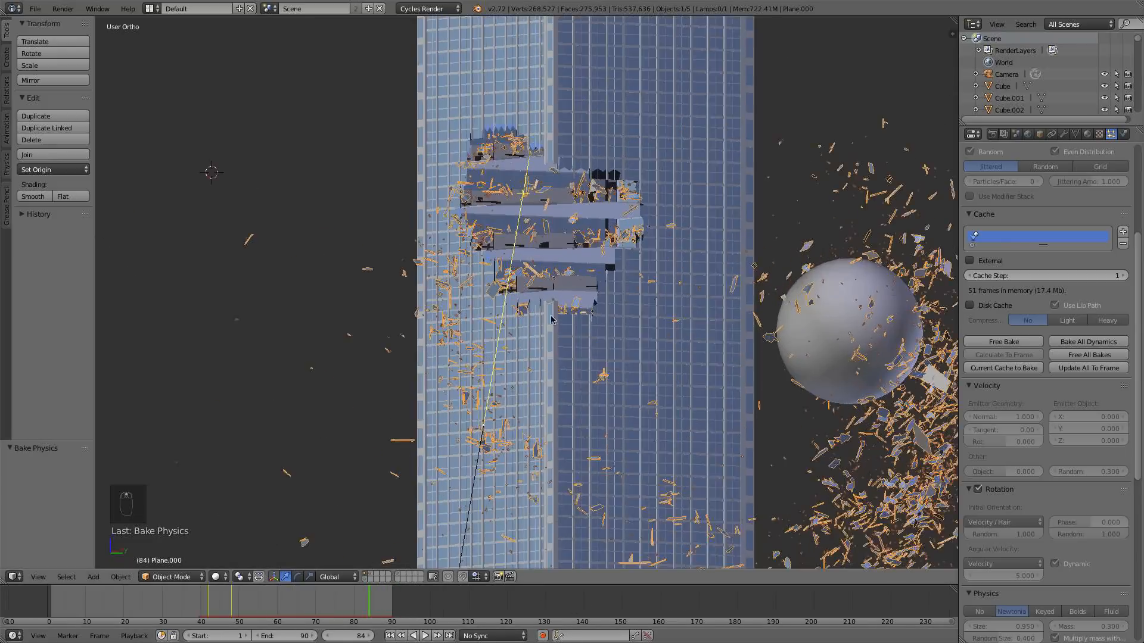
- Examine the debris around the damaged floors up close and through the camera, scrubbing the baked simulation between frames 53 and 87
{"action": "scroll", "coordinate": [564, 305], "scroll_direction": "up", "scroll_amount": 5}
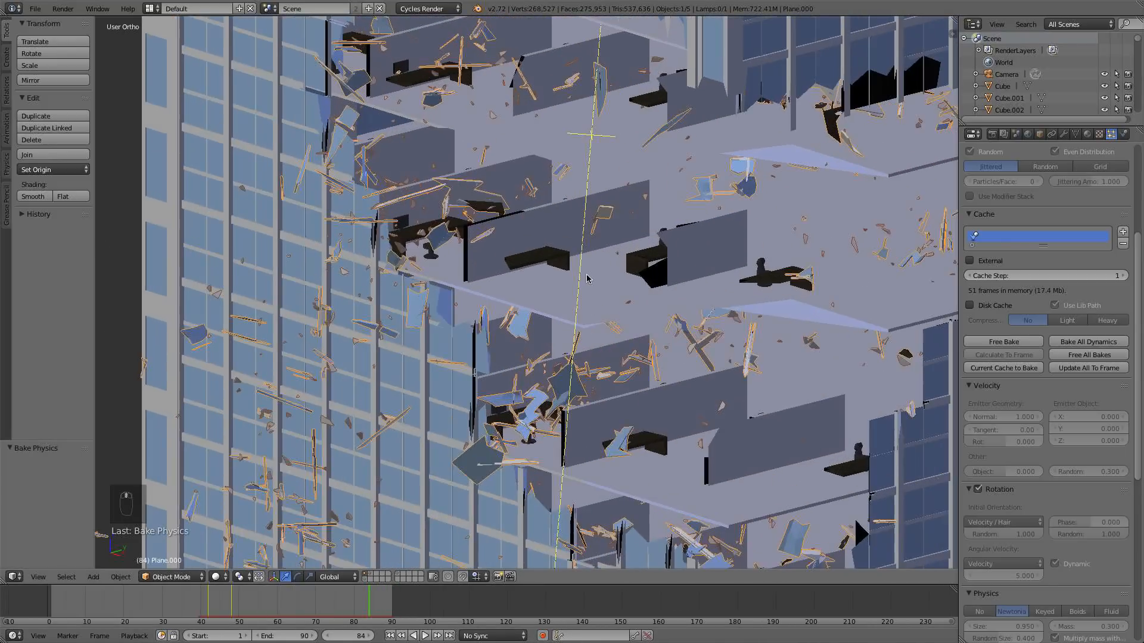
{"action": "middle_click_drag", "start_coordinate": [587, 278], "coordinate": [560, 194]}
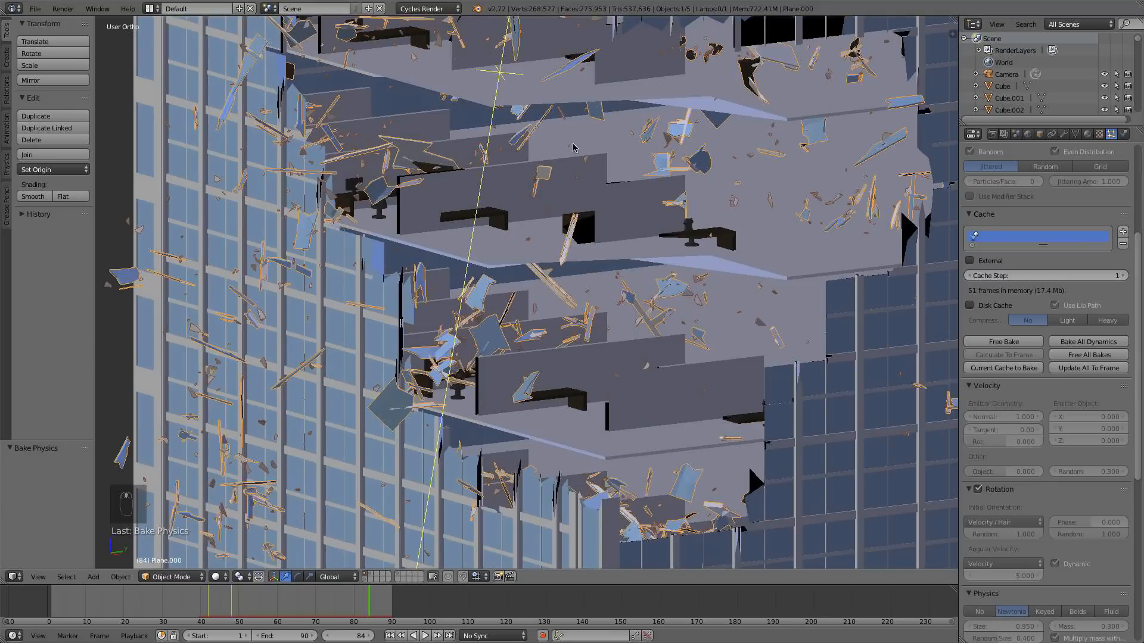
{"action": "scroll", "coordinate": [573, 147], "scroll_direction": "down", "scroll_amount": 6}
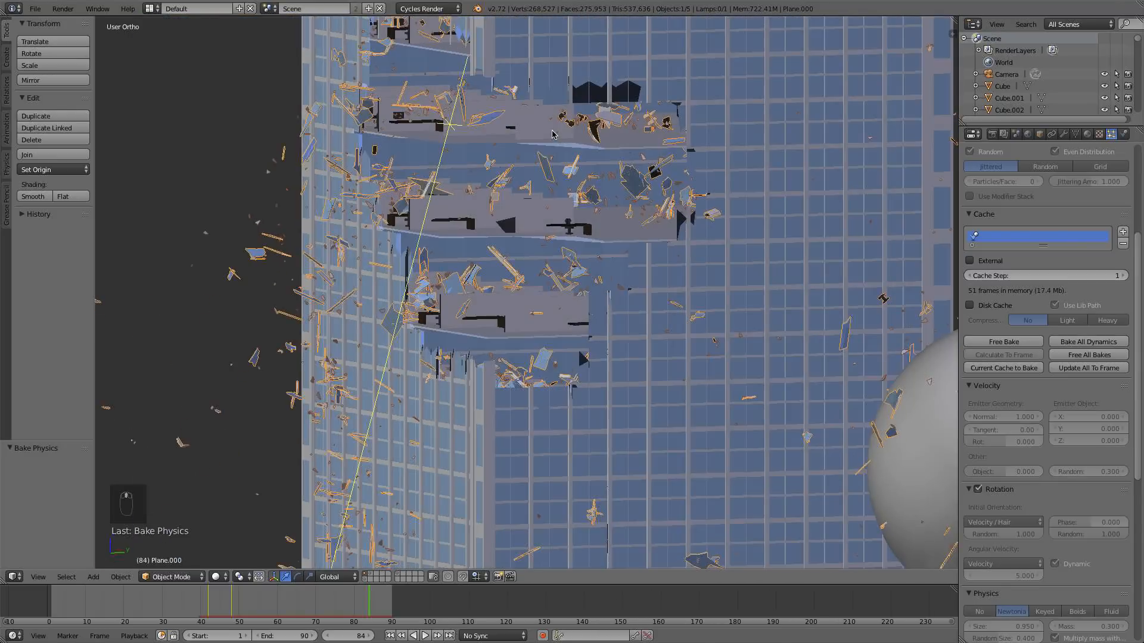
{"action": "scroll", "coordinate": [552, 134], "scroll_direction": "down", "scroll_amount": 3}
{"action": "key", "text": "KP_0"}
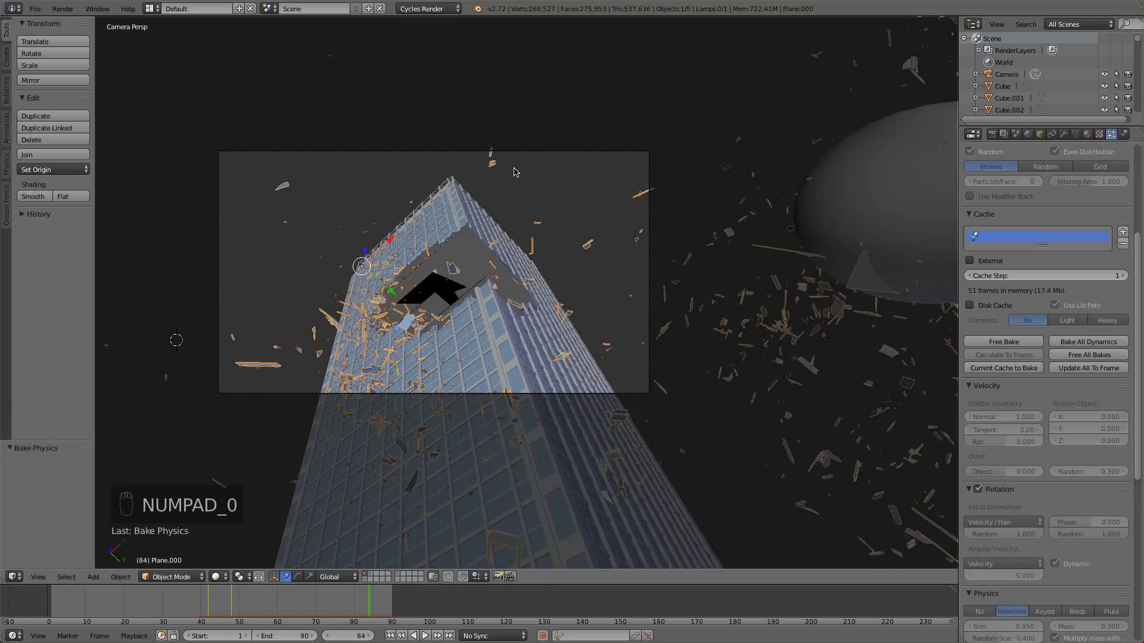
{"action": "scroll", "coordinate": [516, 173], "scroll_direction": "up", "scroll_amount": 4}
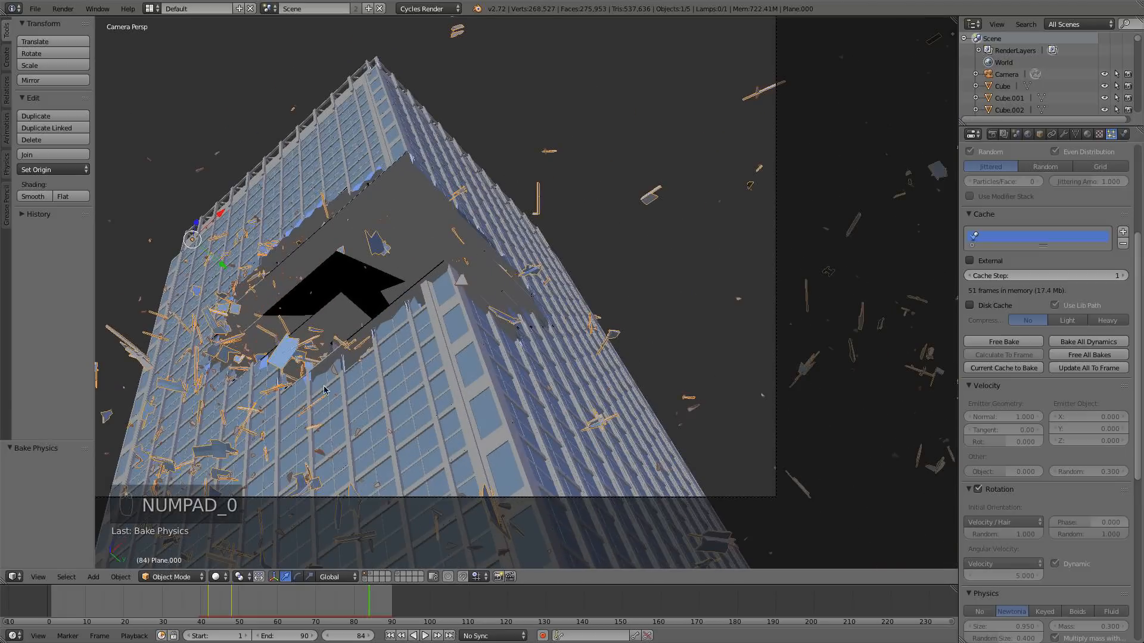
{"action": "left_click", "coordinate": [316, 605]}
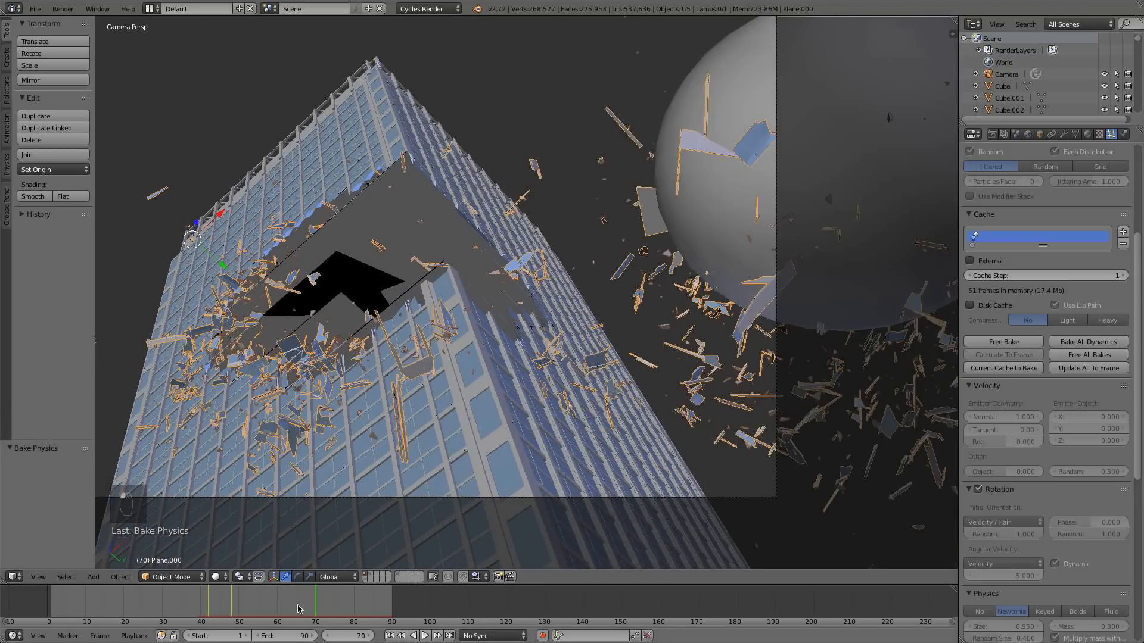
{"action": "left_click_drag", "start_coordinate": [299, 609], "coordinate": [338, 601]}
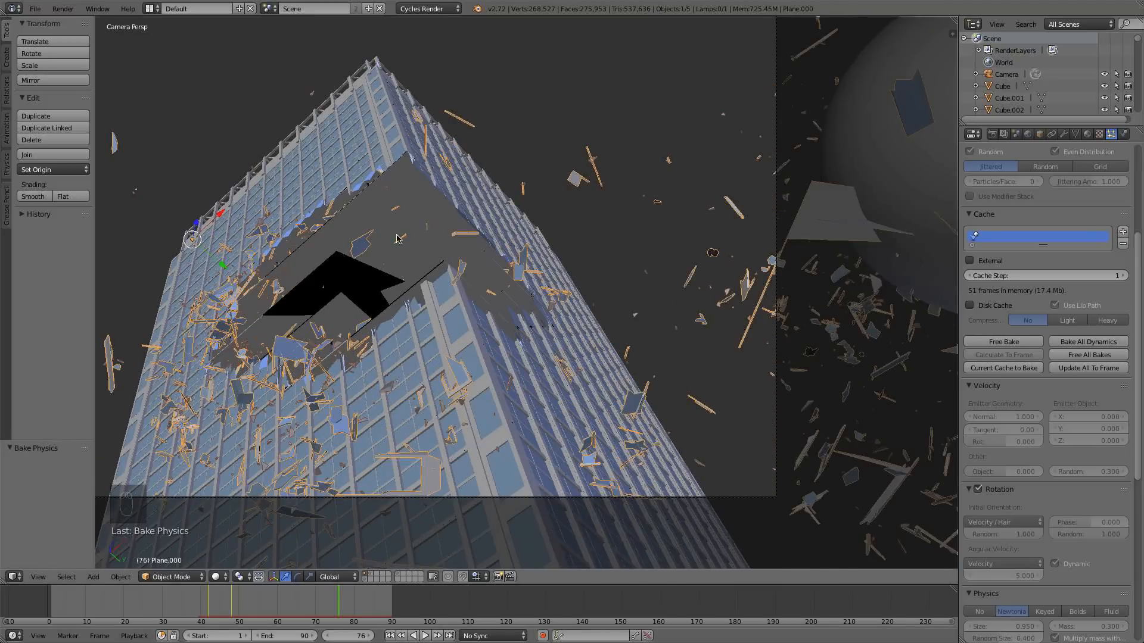
{"action": "left_click", "coordinate": [381, 600]}
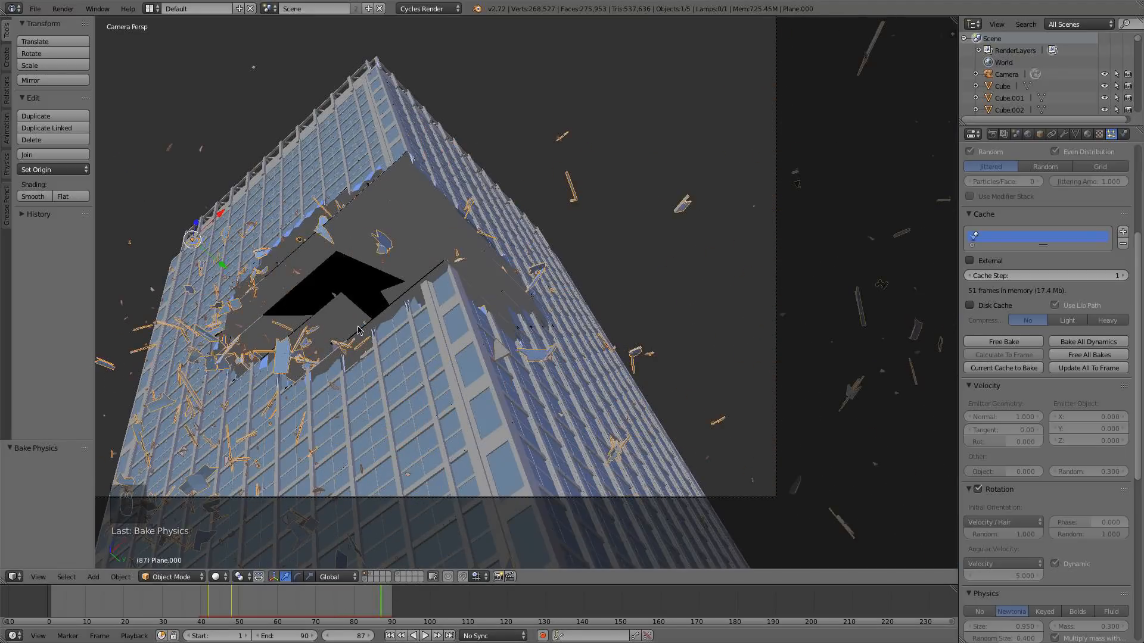
{"action": "scroll", "coordinate": [348, 190], "scroll_direction": "down", "scroll_amount": 1}
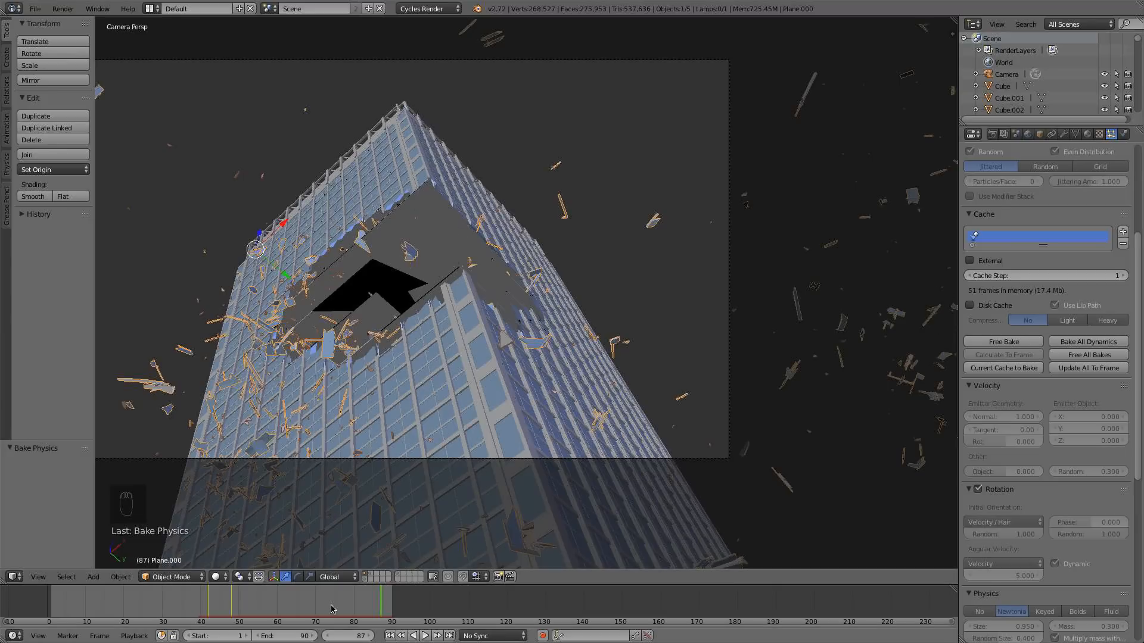
{"action": "left_click_drag", "start_coordinate": [332, 609], "coordinate": [248, 592]}
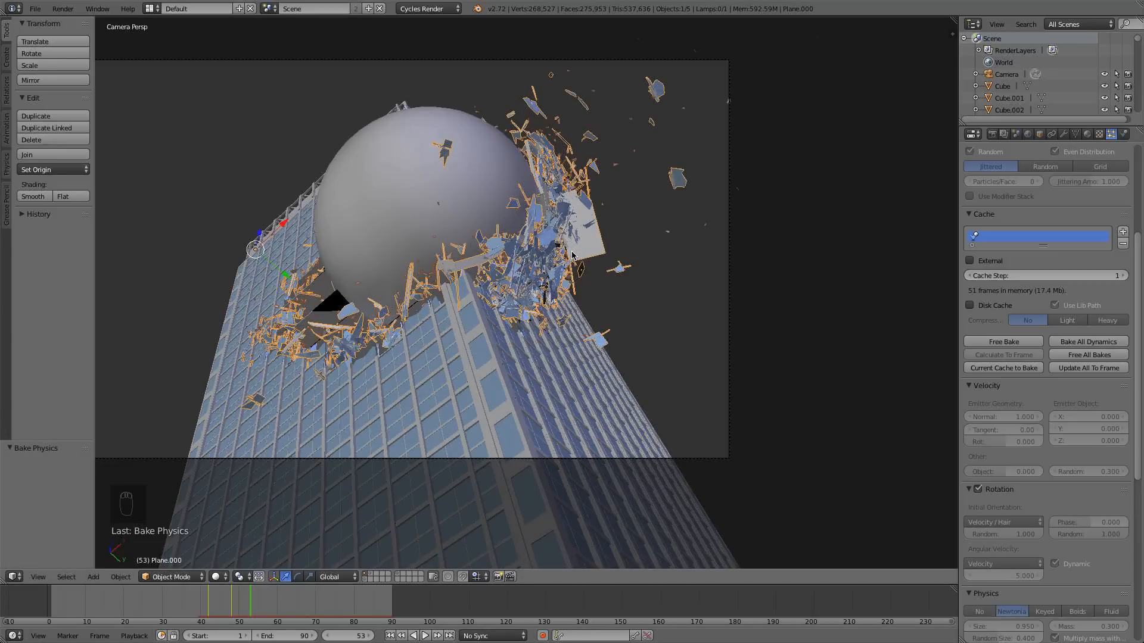
- Inspect the sphere's impact and the debris inside the broken floors from several angles at frames 53, 69 and 64
{"action": "middle_click_drag", "start_coordinate": [454, 306], "coordinate": [473, 352]}
{"action": "scroll", "coordinate": [506, 362], "scroll_direction": "up", "scroll_amount": 3}
{"action": "scroll", "coordinate": [540, 345], "scroll_direction": "up", "scroll_amount": 2}
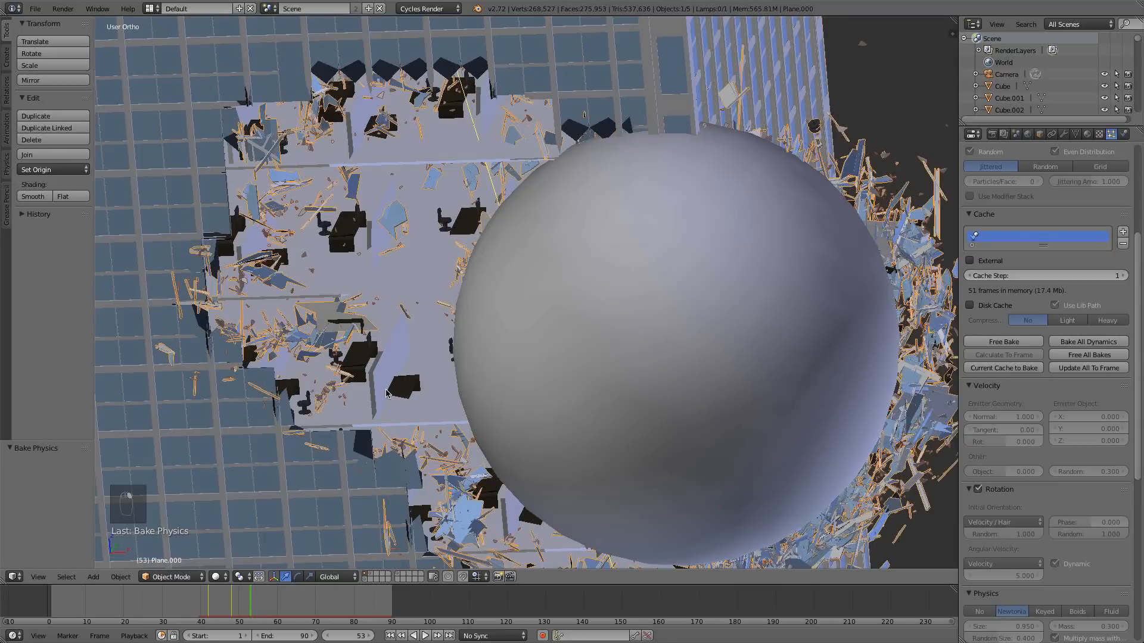
{"action": "scroll", "coordinate": [386, 394], "scroll_direction": "down", "scroll_amount": 1}
{"action": "middle_click_drag", "start_coordinate": [404, 341], "coordinate": [492, 328]}
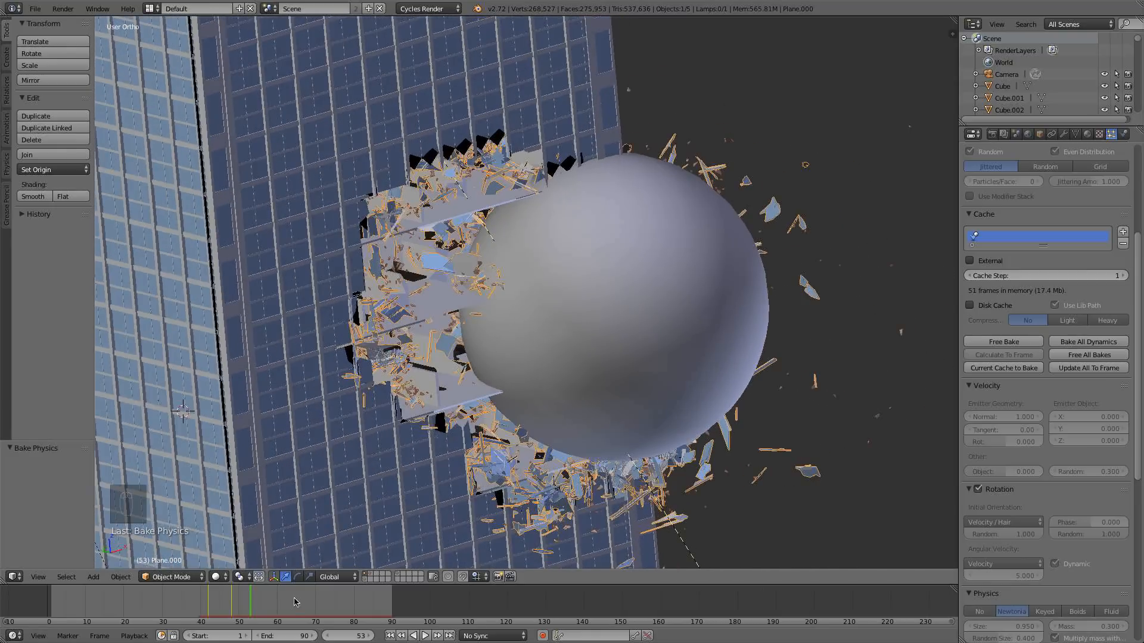
{"action": "left_click_drag", "start_coordinate": [292, 611], "coordinate": [312, 606]}
{"action": "middle_click_drag", "start_coordinate": [426, 322], "coordinate": [434, 64]}
{"action": "middle_click_drag", "start_coordinate": [441, 107], "coordinate": [403, 302]}
{"action": "scroll", "coordinate": [484, 265], "scroll_direction": "up", "scroll_amount": 3}
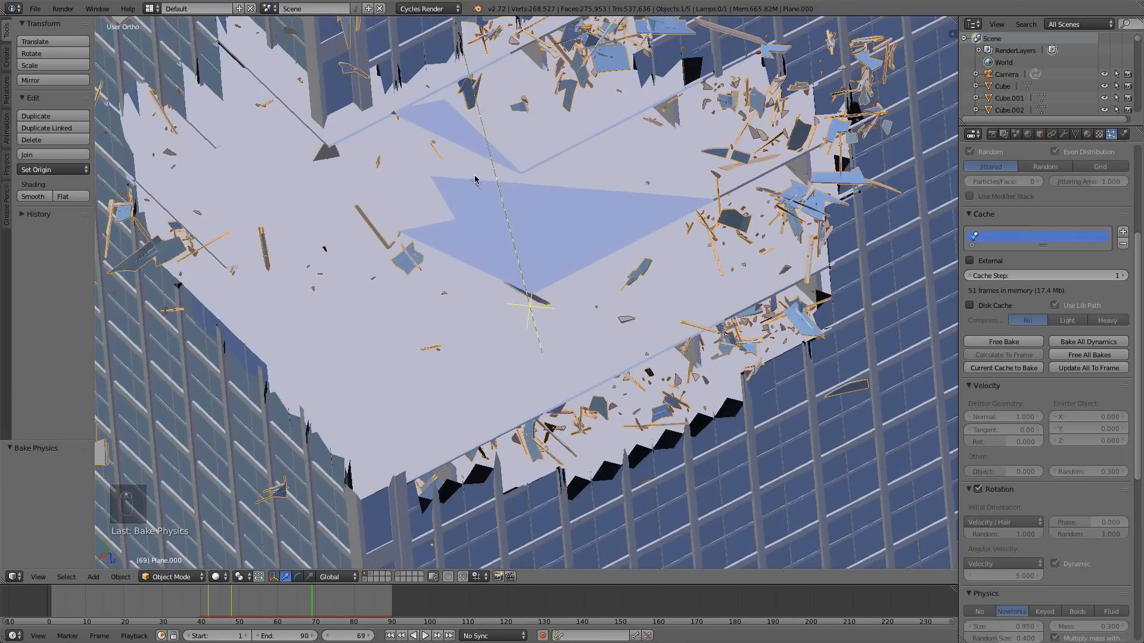
{"action": "middle_click_drag", "start_coordinate": [475, 178], "coordinate": [416, 78]}
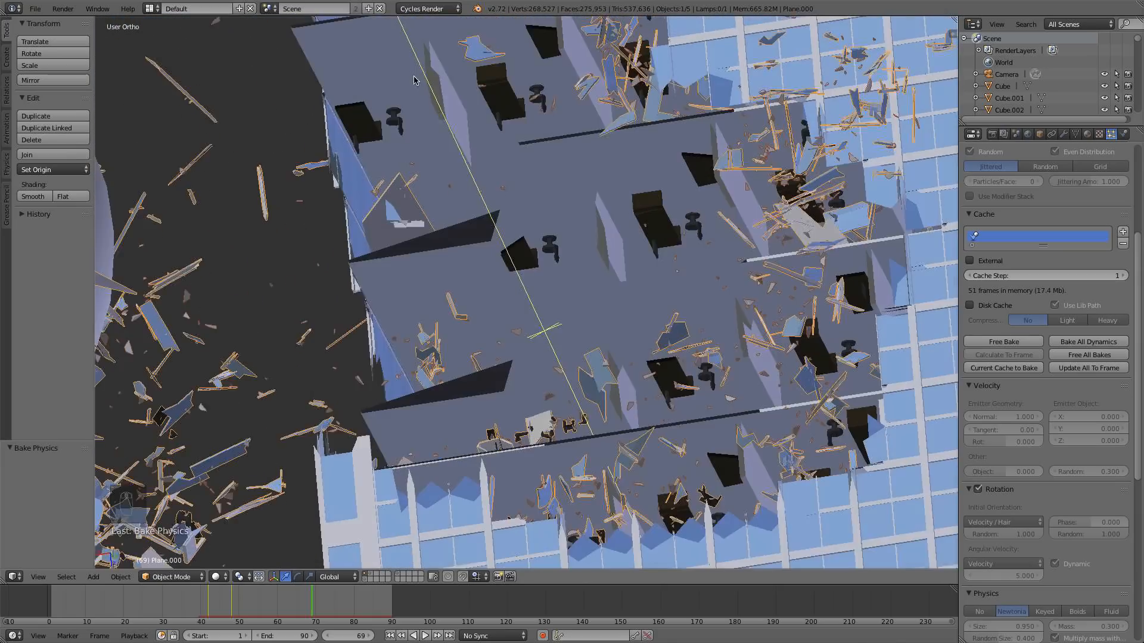
{"action": "middle_click_drag", "start_coordinate": [466, 130], "coordinate": [487, 143]}
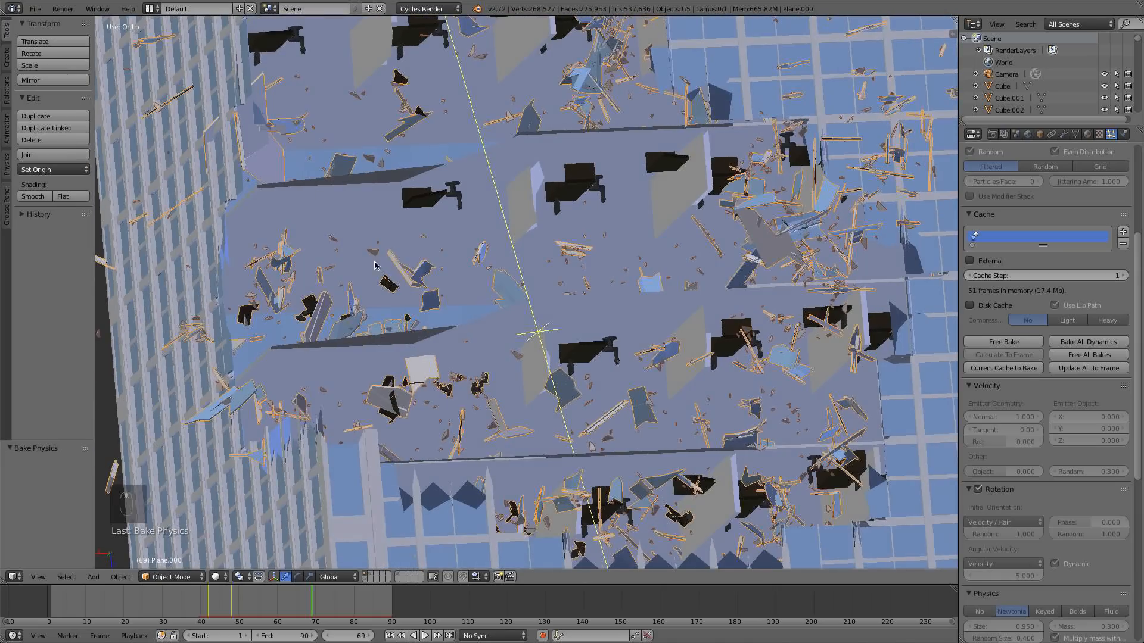
{"action": "middle_click_drag", "start_coordinate": [375, 265], "coordinate": [351, 262]}
{"action": "scroll", "coordinate": [371, 276], "scroll_direction": "down", "scroll_amount": 3}
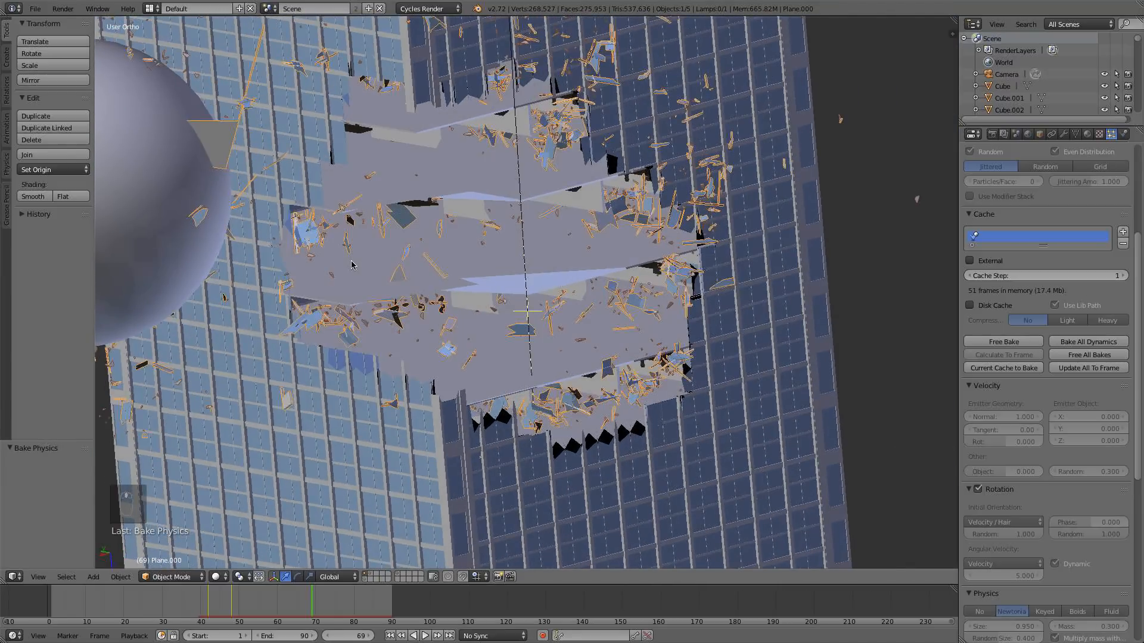
{"action": "left_click", "coordinate": [292, 613]}
{"action": "scroll", "coordinate": [407, 423], "scroll_direction": "down", "scroll_amount": 2}
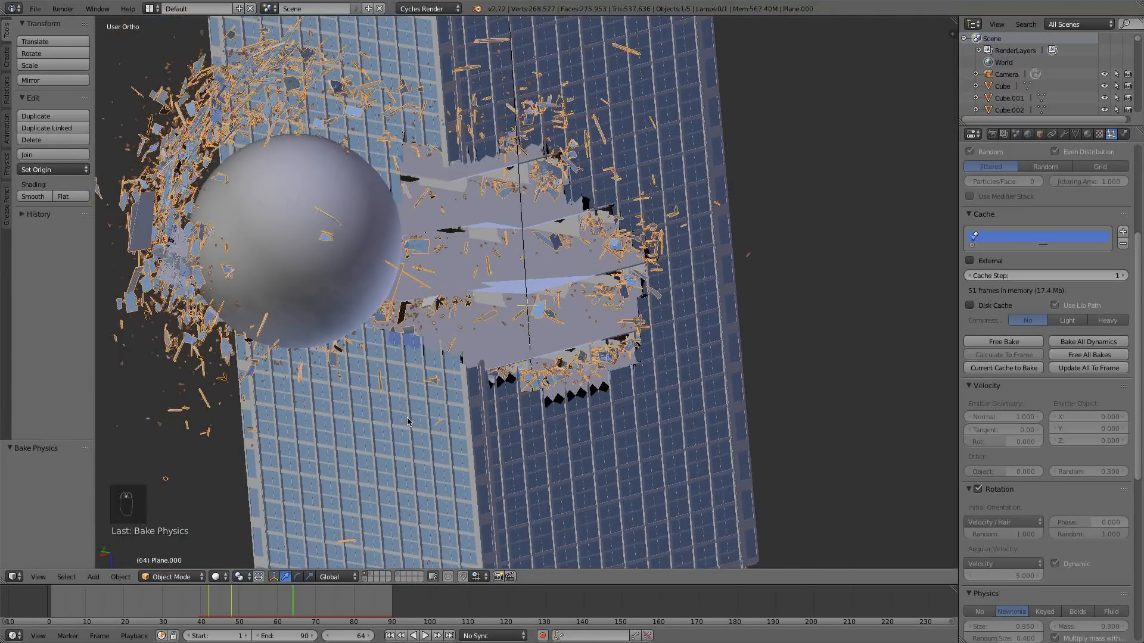
- Check the impact frame by frame in front view, going back from frame 65 to 48 and forward to 52
{"action": "key", "text": "KP_1"}
{"action": "key", "text": "Right"}
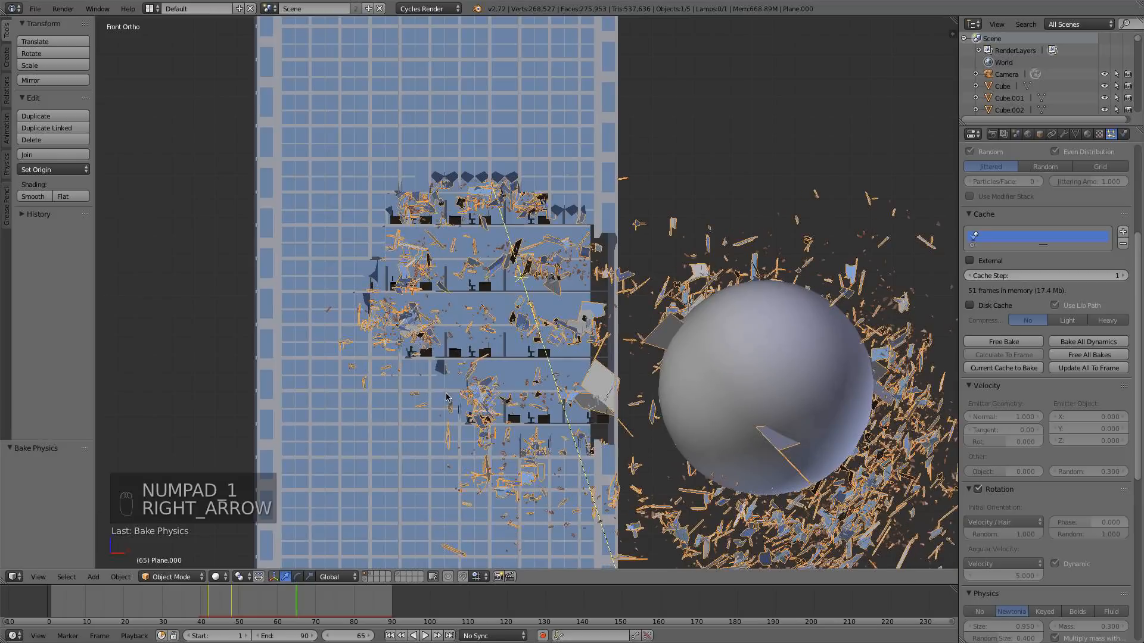
{"action": "key", "text": "Left"}
{"action": "key", "text": "Left"}
{"action": "key", "text": "Left"}
{"action": "key", "text": "Left"}
{"action": "key", "text": "Left"}
{"action": "key", "text": "Left"}
{"action": "key", "text": "Left"}
{"action": "key", "text": "Left"}
{"action": "key", "text": "Left"}
{"action": "key", "text": "Left"}
{"action": "key", "text": "Left"}
{"action": "key", "text": "Left"}
{"action": "key", "text": "Left"}
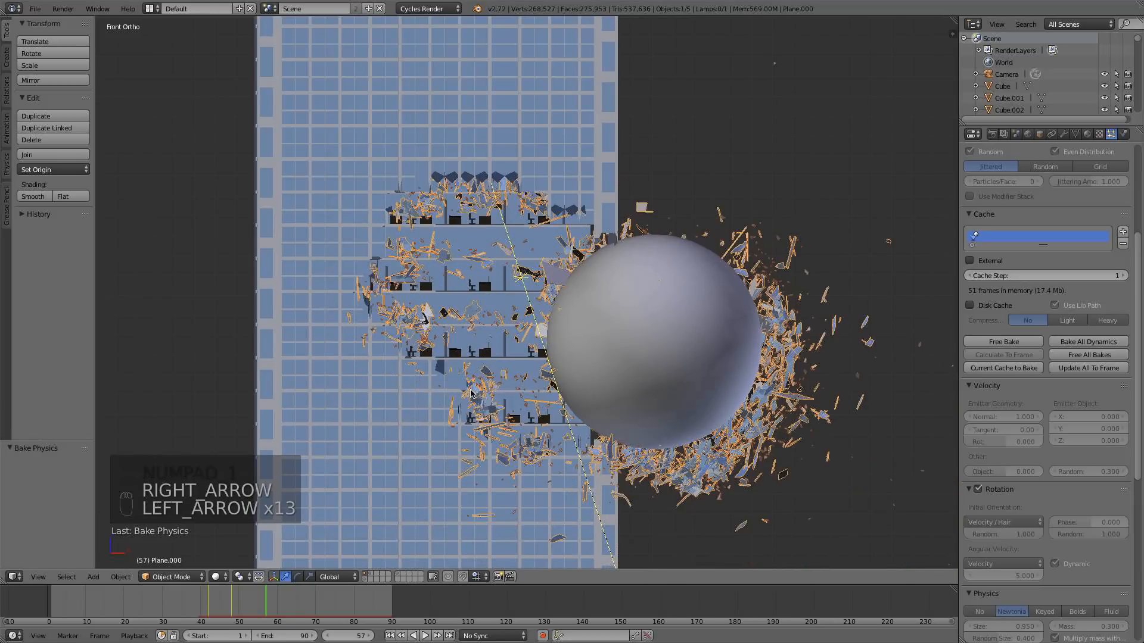
{"action": "key", "text": "Left"}
{"action": "key", "text": "Left"}
{"action": "key", "text": "Left"}
{"action": "key", "text": "Left"}
{"action": "key", "text": "Left"}
{"action": "key", "text": "Left"}
{"action": "key", "text": "Left"}
{"action": "key", "text": "Left"}
{"action": "key", "text": "Left"}
{"action": "key", "text": "Left"}
{"action": "key", "text": "Left"}
{"action": "key", "text": "Left"}
{"action": "key", "text": "Left"}
{"action": "key", "text": "Left"}
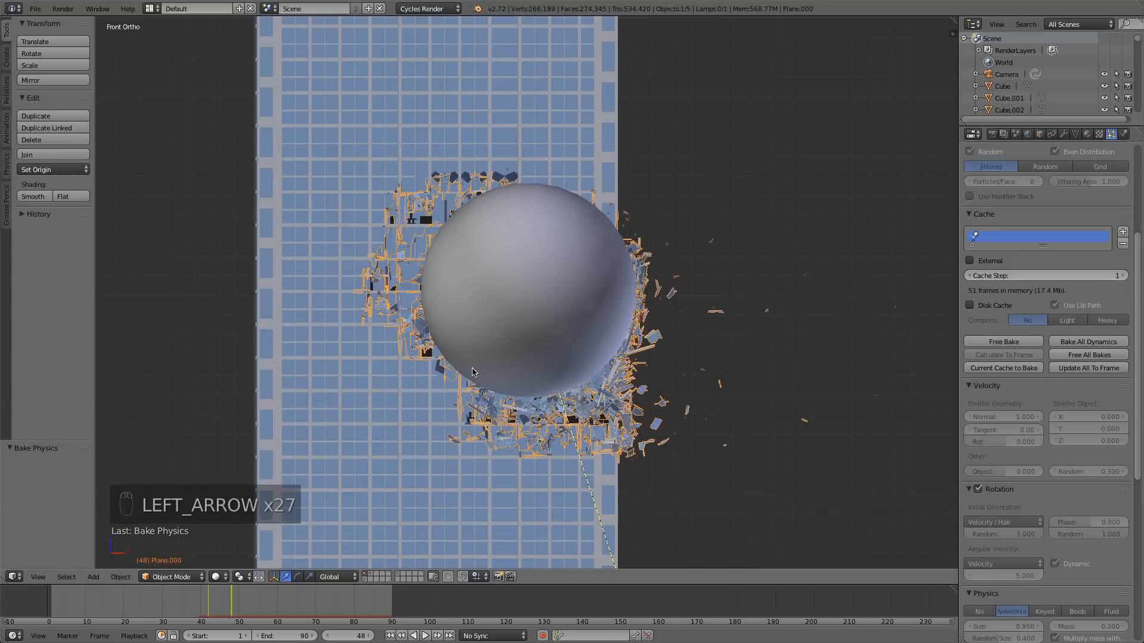
{"action": "key", "text": "Right"}
{"action": "key", "text": "Right"}
{"action": "key", "text": "Right"}
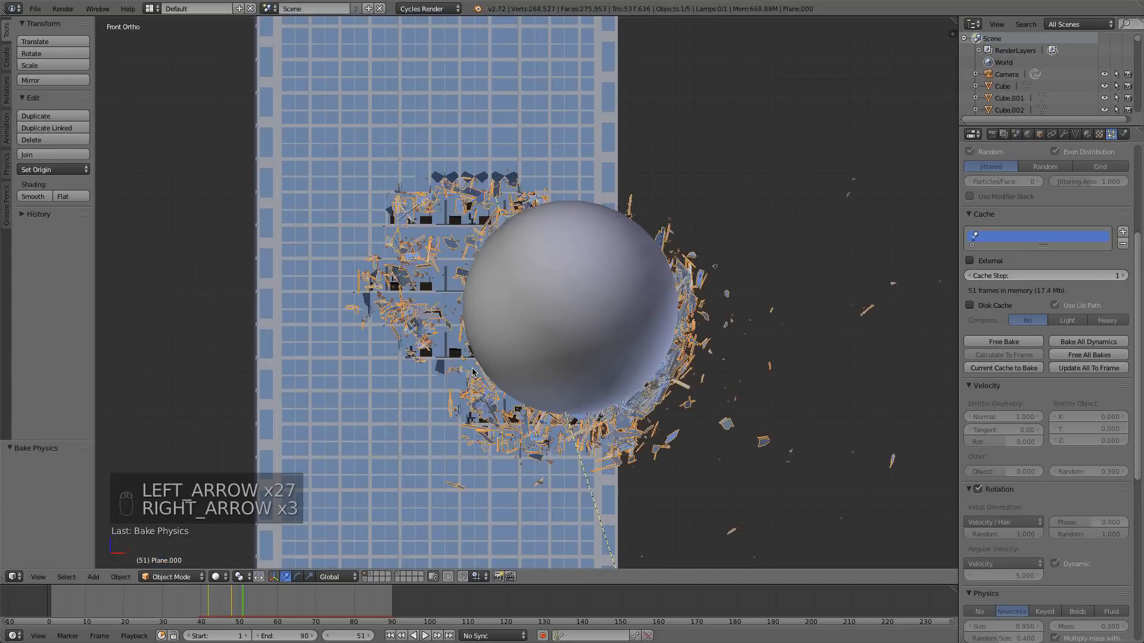
{"action": "key", "text": "Right"}
- Review the explosion through the camera frame by frame from frame 52 to 56 and return to frame 55
{"action": "key", "text": "KP_0"}
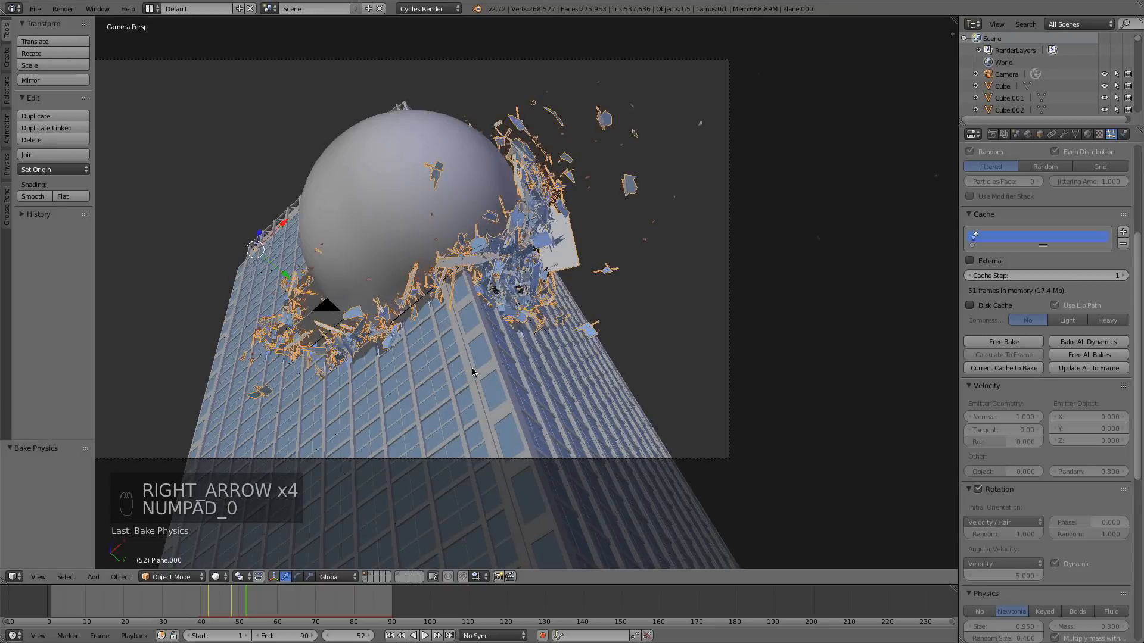
{"action": "key", "text": "Right"}
{"action": "key", "text": "Right"}
{"action": "key", "text": "Right"}
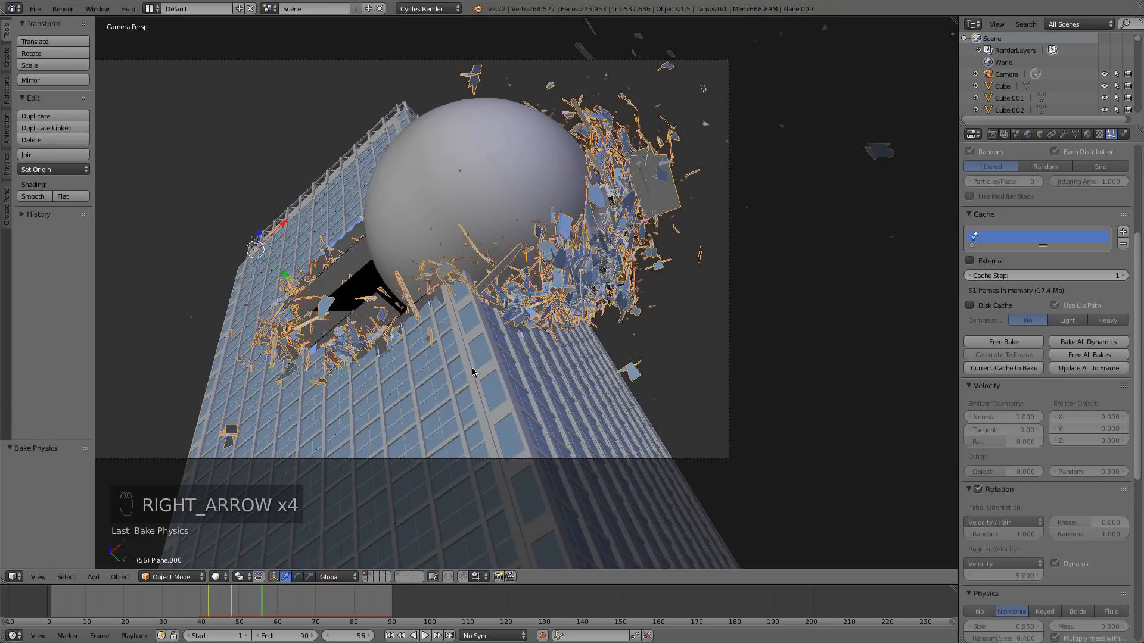
{"action": "key", "text": "Left"}
{"action": "scroll", "coordinate": [472, 373], "scroll_direction": "up", "scroll_amount": 2}
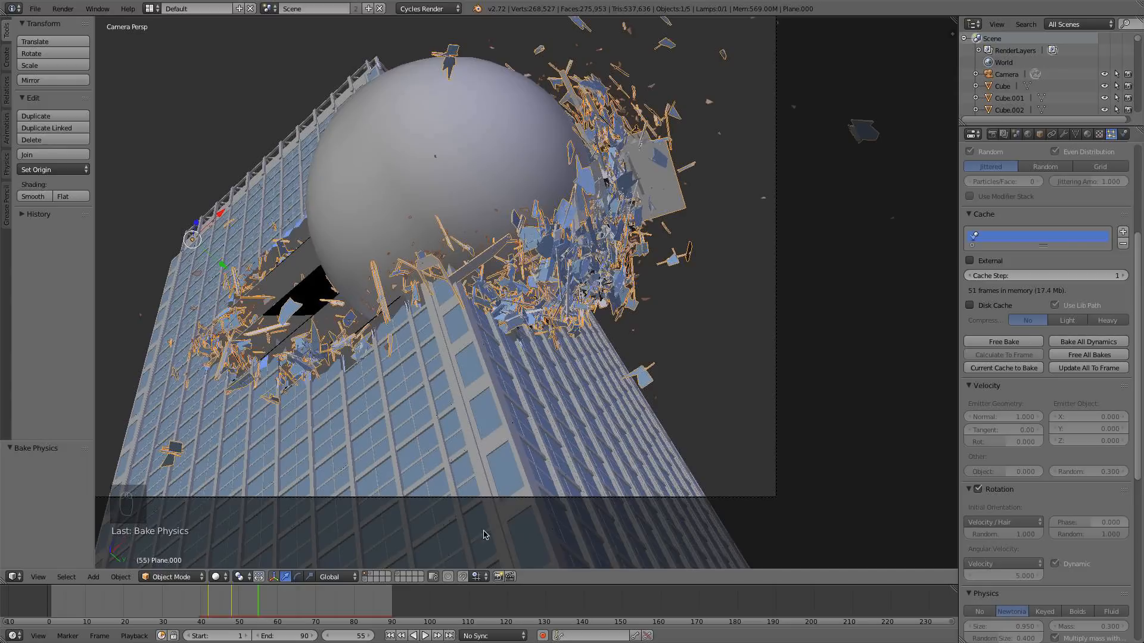
{"action": "scroll", "coordinate": [431, 370], "scroll_direction": "down", "scroll_amount": 1}
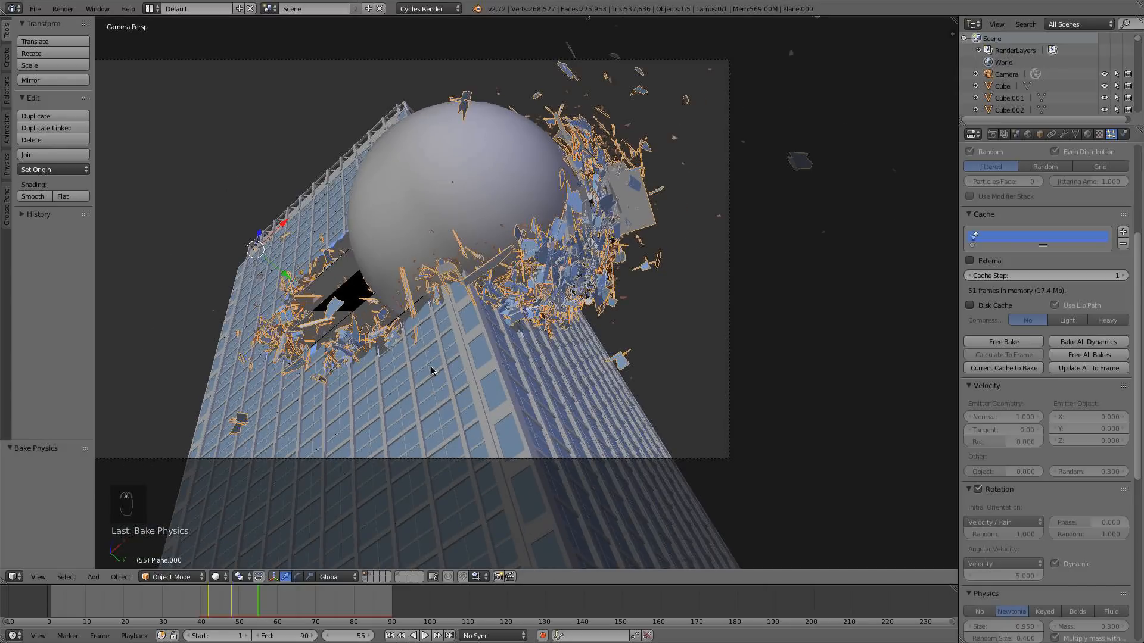
- Remove the Collision physics from the main building
{"action": "right_click", "coordinate": [431, 371]}
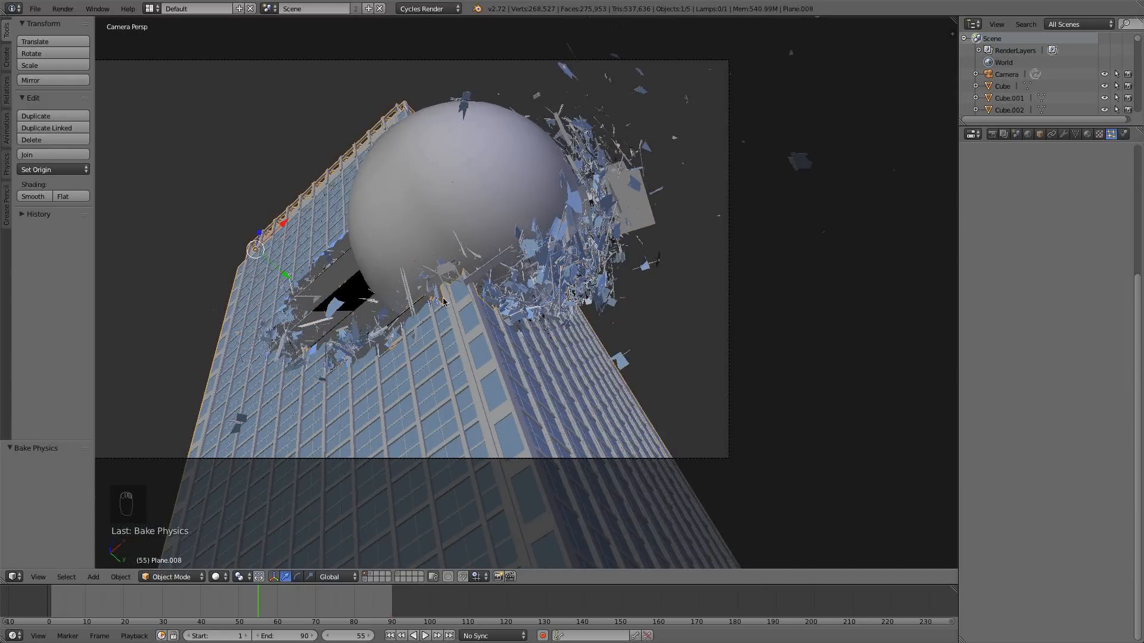
{"action": "left_click", "coordinate": [1123, 134]}
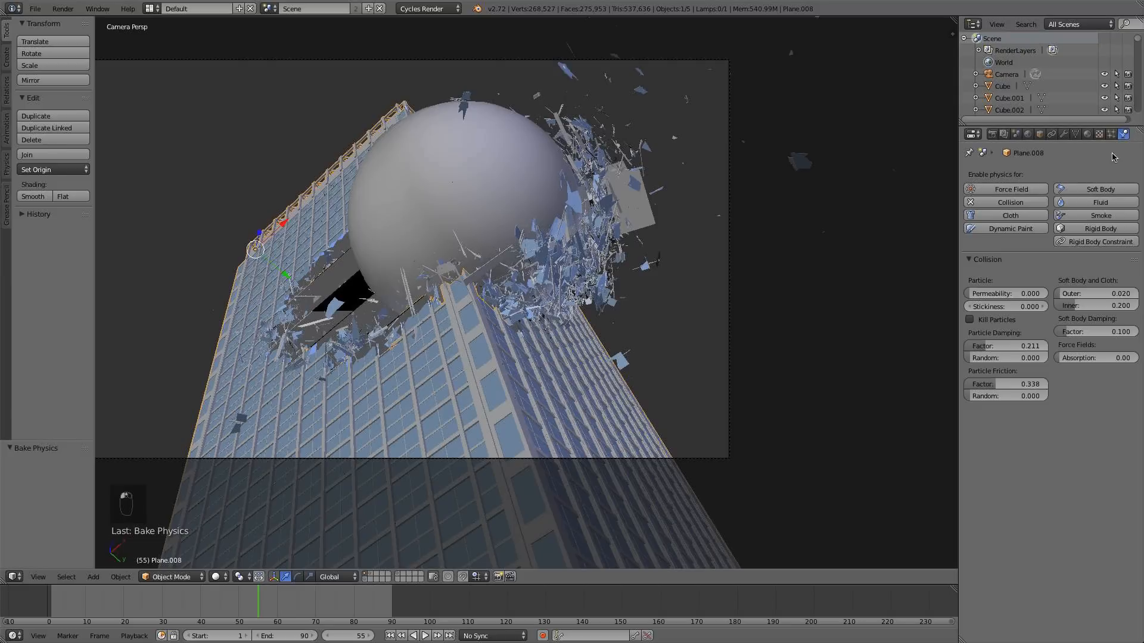
{"action": "left_click", "coordinate": [1004, 203]}
- Free the fractured facade section's particle bake and set its emission number to 8000
{"action": "right_click", "coordinate": [612, 260]}
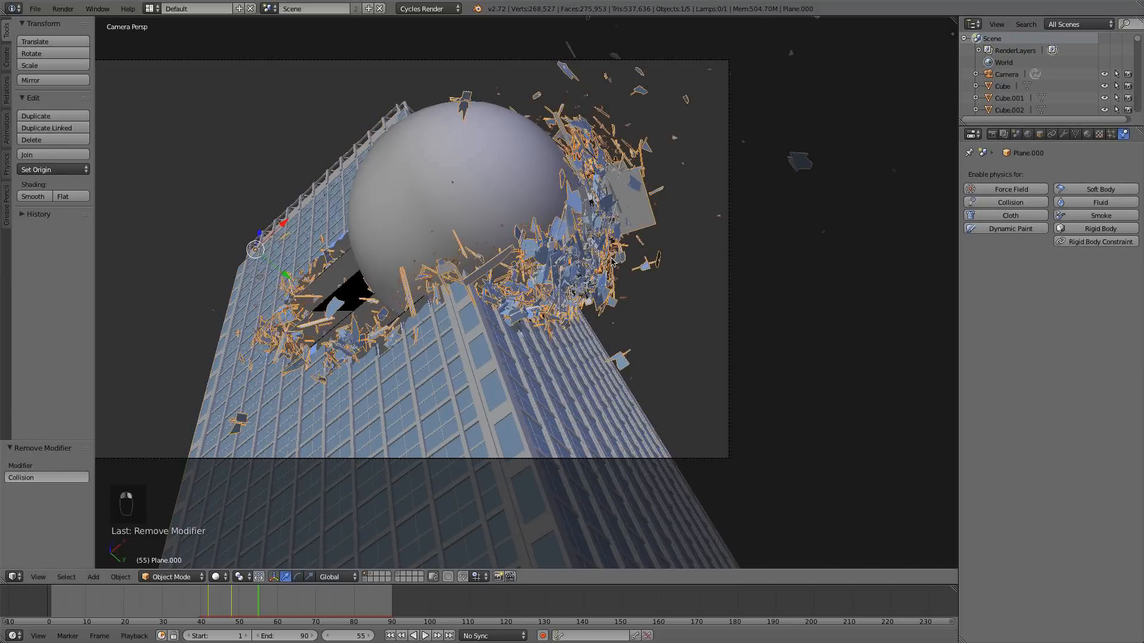
{"action": "left_click", "coordinate": [1111, 134]}
{"action": "scroll", "coordinate": [1037, 438], "scroll_direction": "down", "scroll_amount": 2}
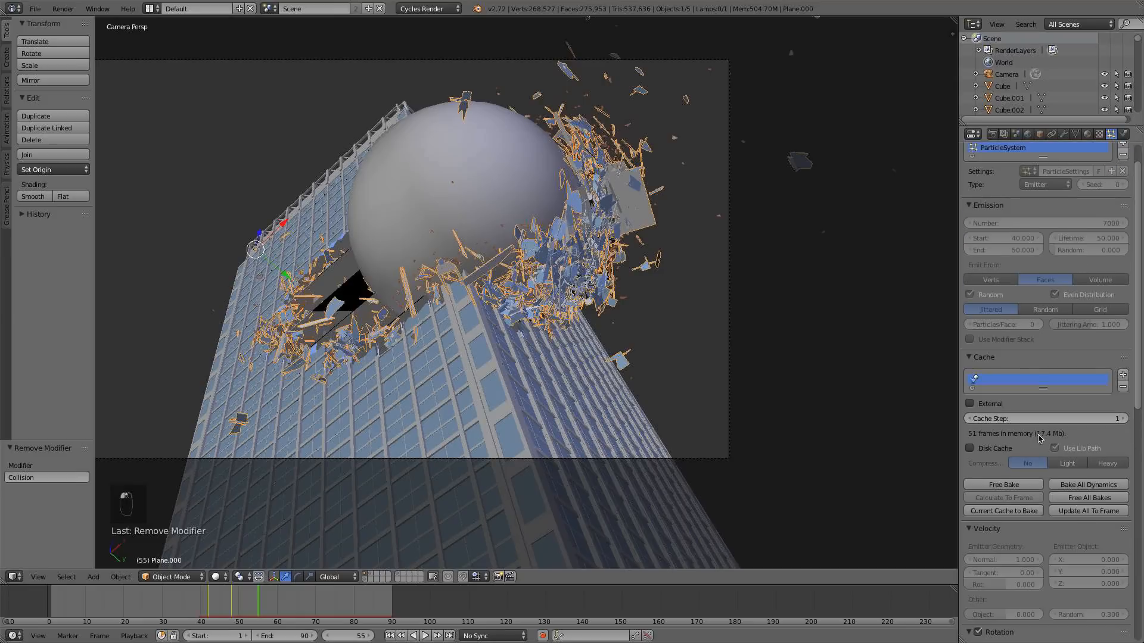
{"action": "left_click", "coordinate": [1025, 484]}
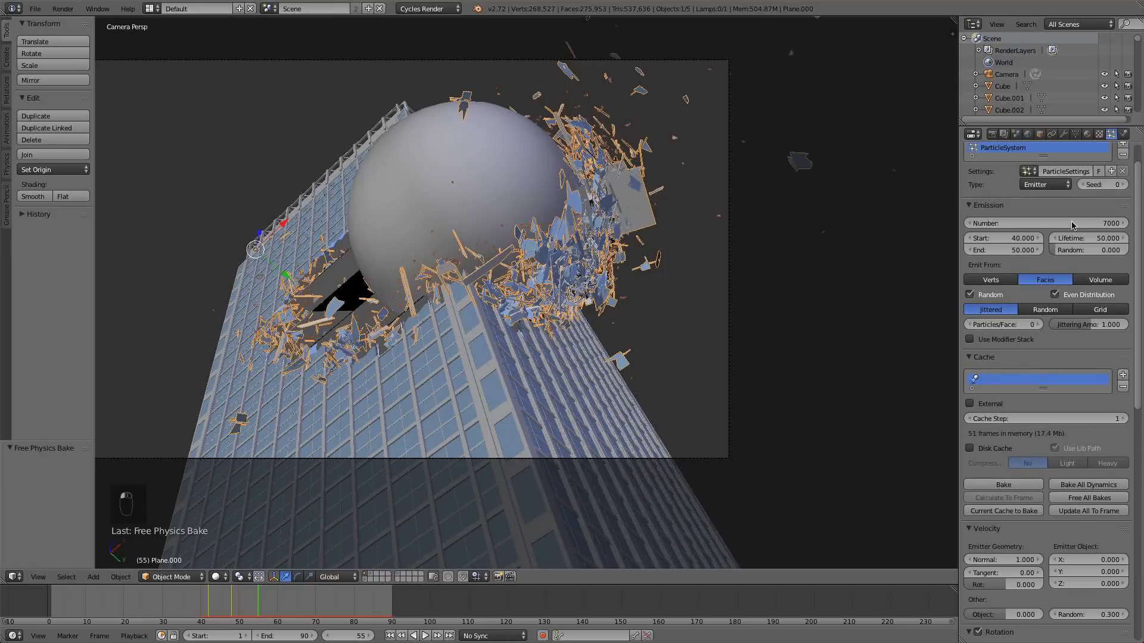
{"action": "left_click", "coordinate": [1070, 223]}
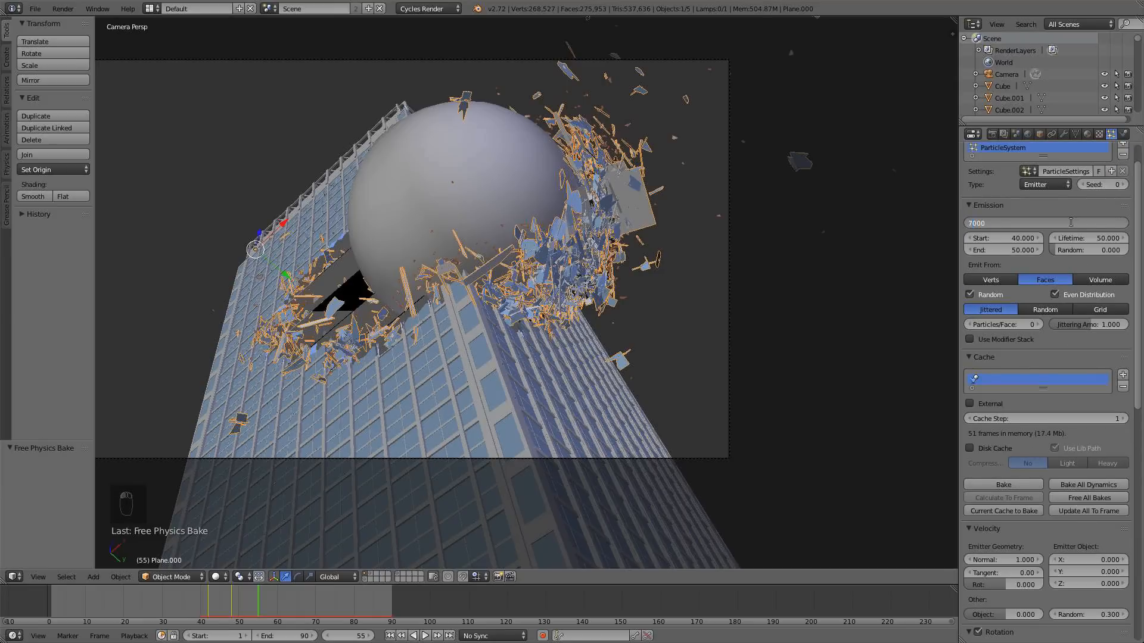
{"action": "type", "text": "8000"}
{"action": "key", "text": "Return"}
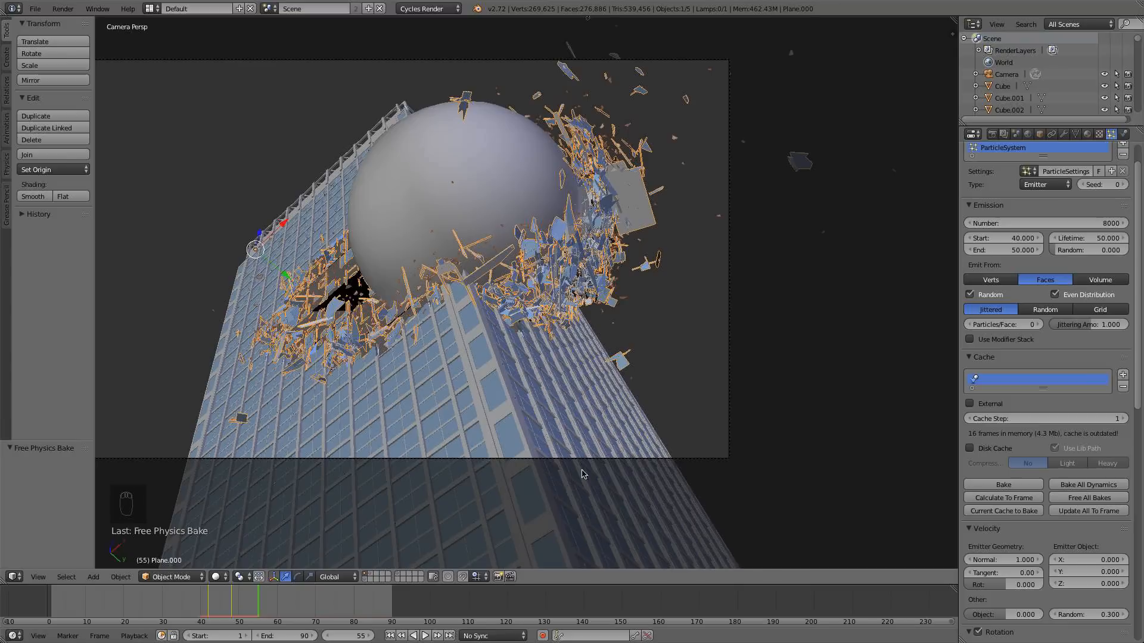
- Return to frame 1 and bake the fractured section's particle physics
{"action": "left_click", "coordinate": [391, 635]}
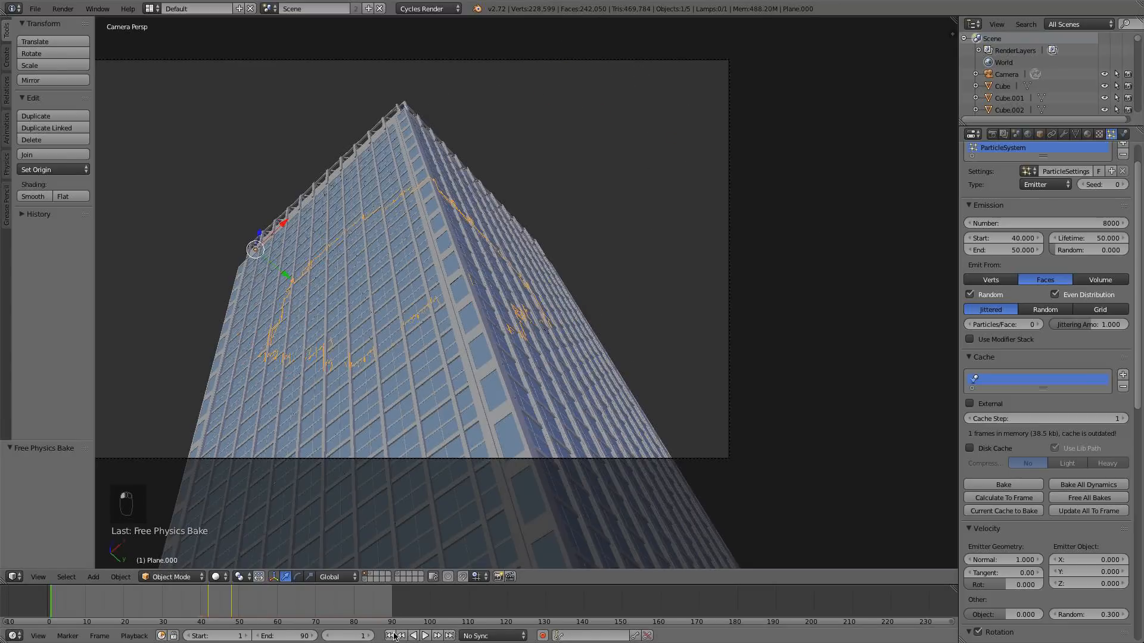
{"action": "scroll", "coordinate": [1009, 433], "scroll_direction": "down", "scroll_amount": 1}
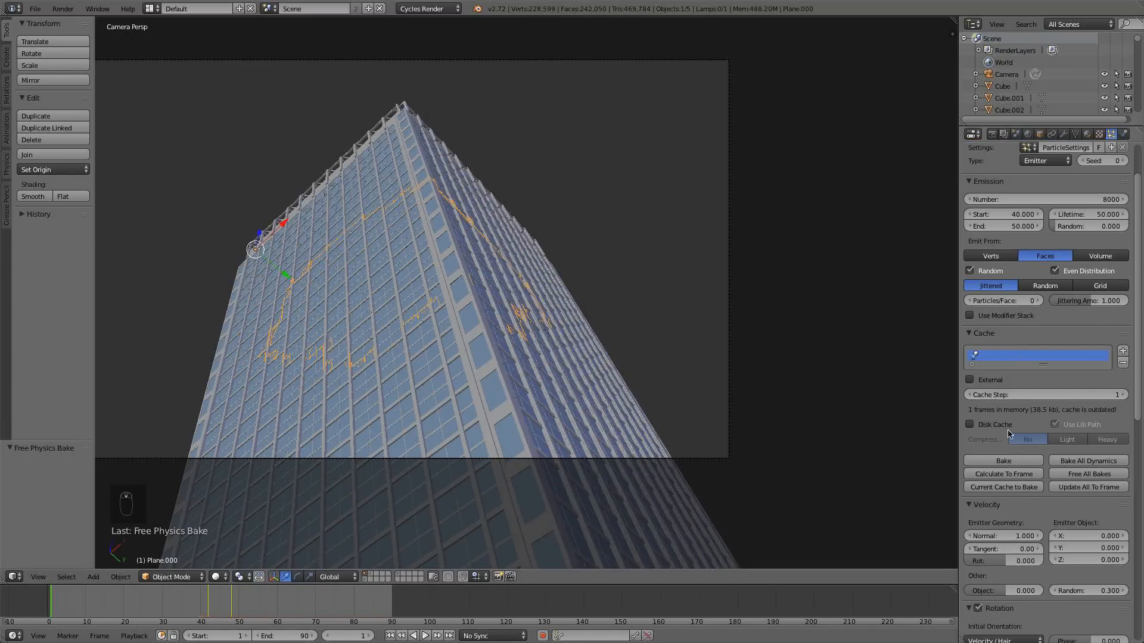
{"action": "left_click", "coordinate": [1004, 462]}
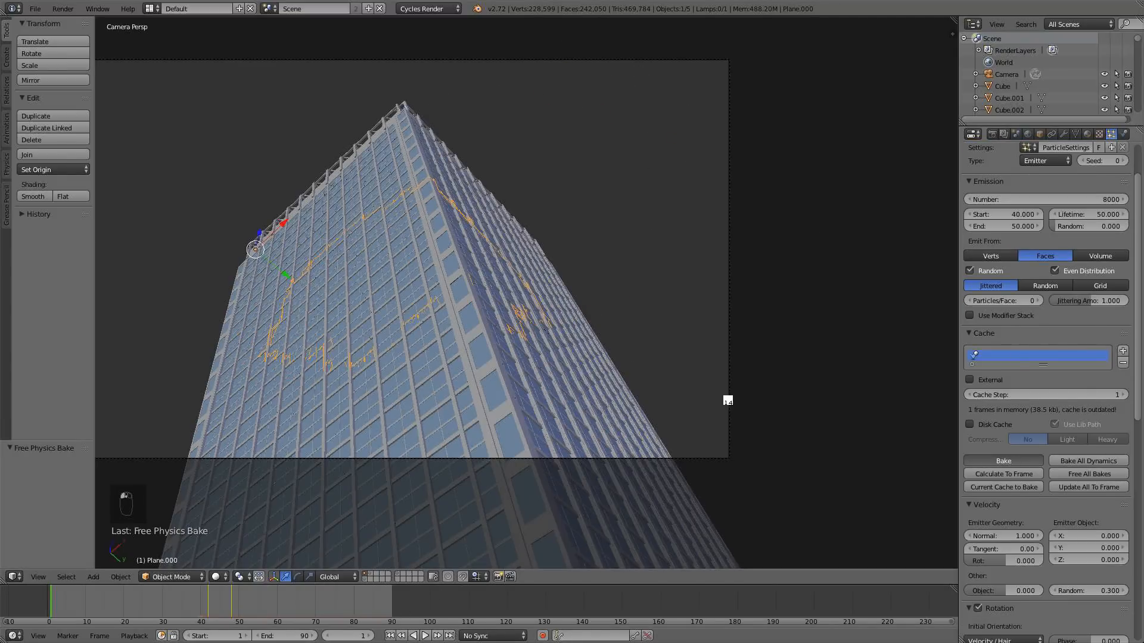
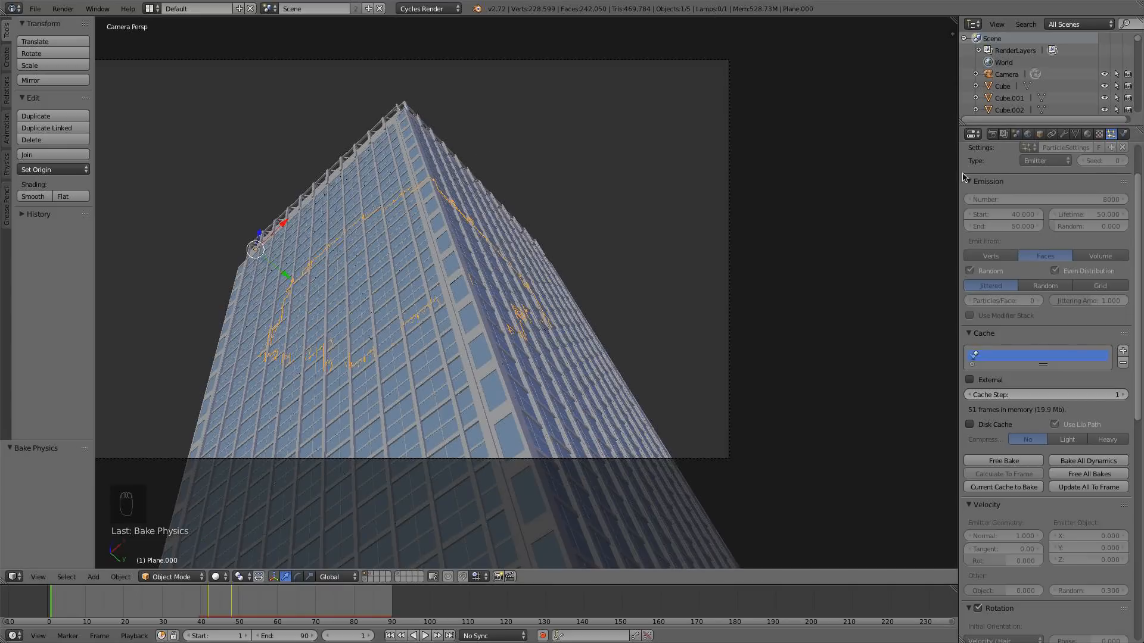
- Show the scene's render settings and save the project file
{"action": "left_click", "coordinate": [992, 134]}
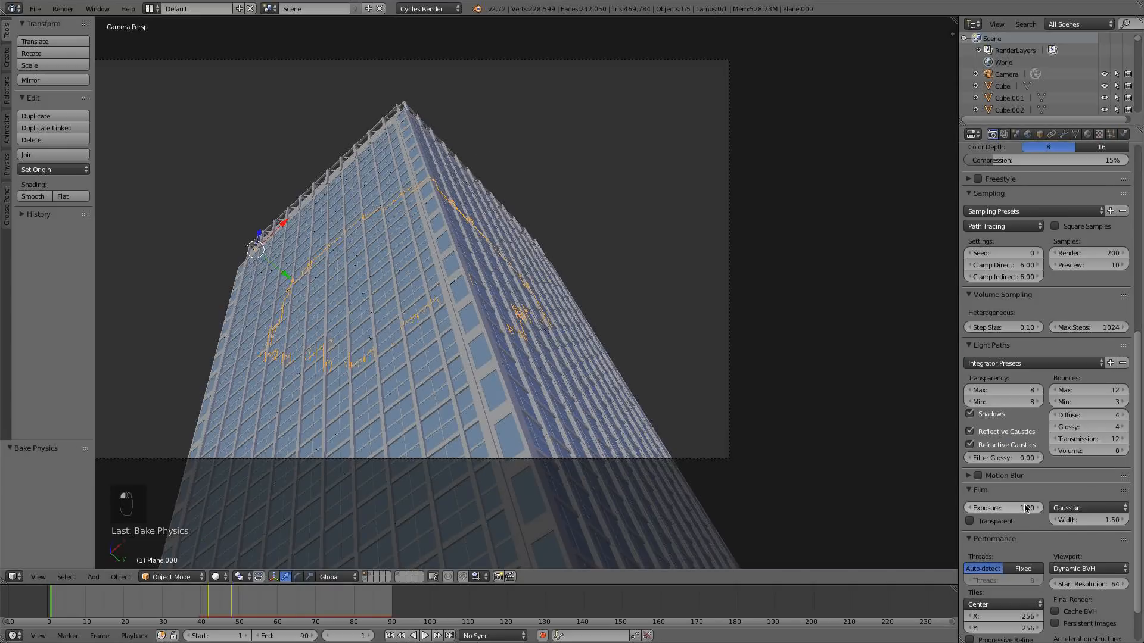
{"action": "scroll", "coordinate": [1025, 508], "scroll_direction": "up", "scroll_amount": 2}
{"action": "scroll", "coordinate": [1025, 508], "scroll_direction": "up", "scroll_amount": 3}
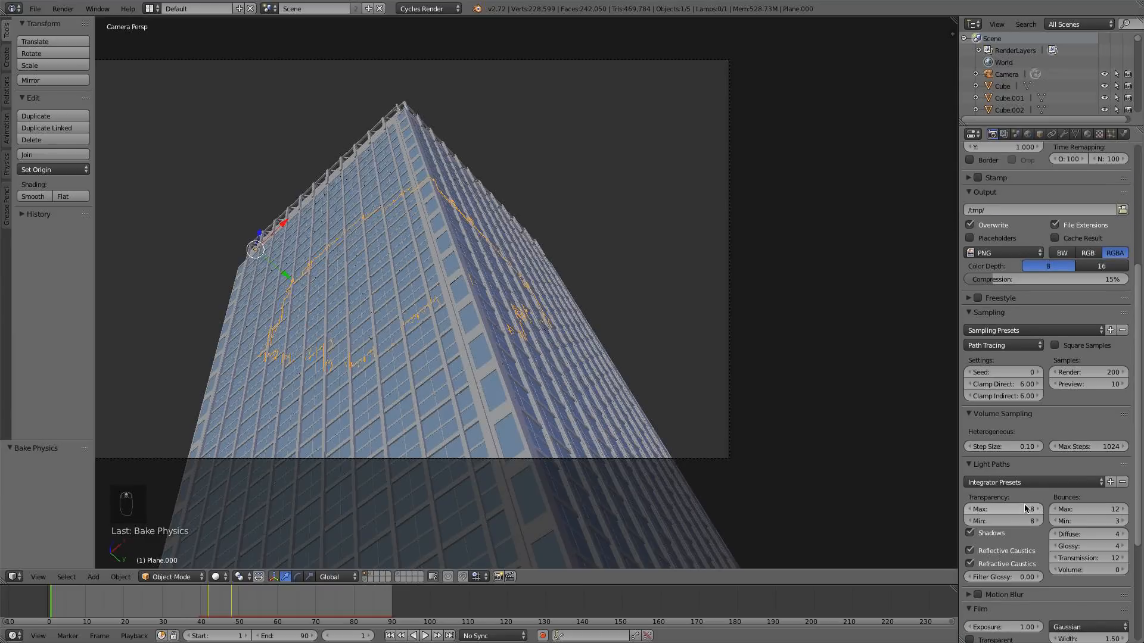
{"action": "left_click", "coordinate": [35, 9]}
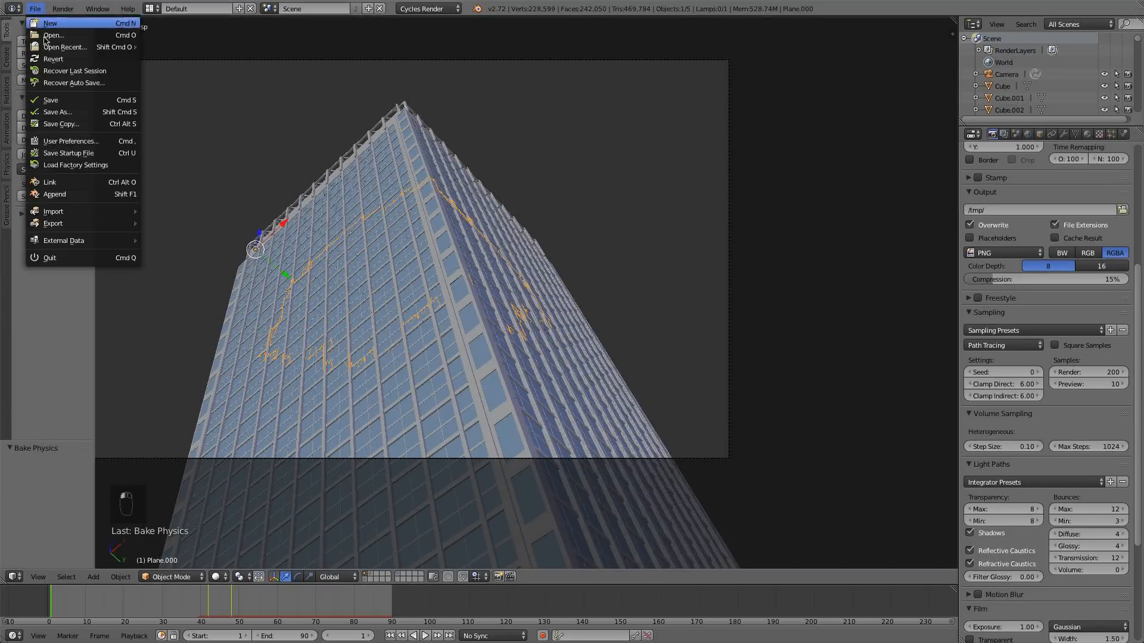
{"action": "left_click", "coordinate": [58, 101]}
- Enable Motion Blur in the Cycles render settings with the shutter at 0.50
{"action": "scroll", "coordinate": [1092, 415], "scroll_direction": "down", "scroll_amount": 6}
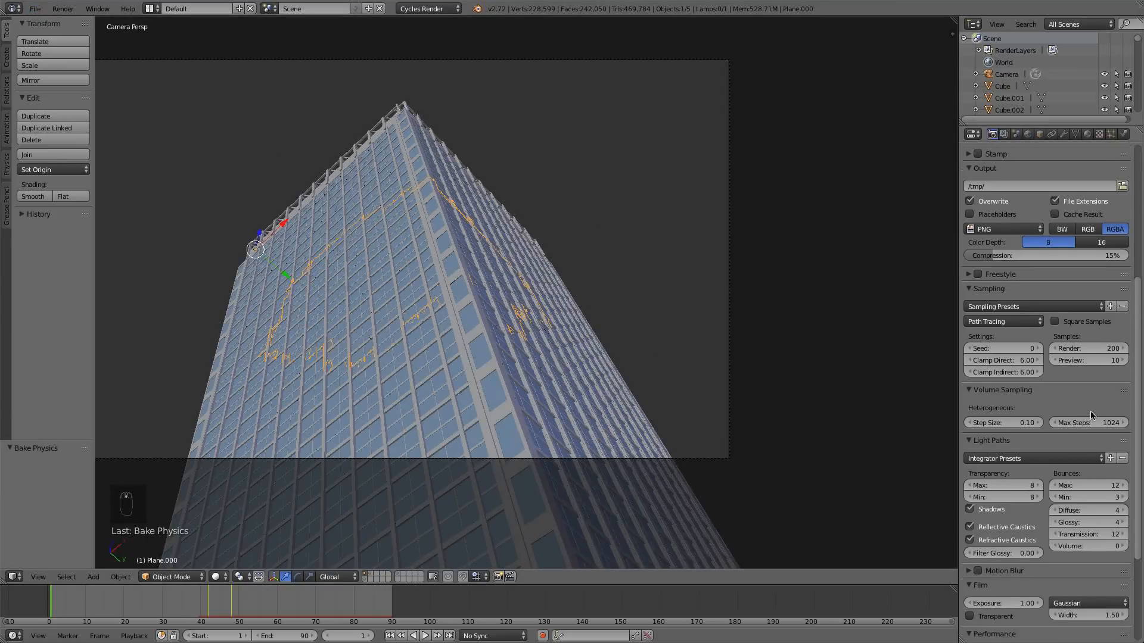
{"action": "scroll", "coordinate": [1092, 415], "scroll_direction": "down", "scroll_amount": 1}
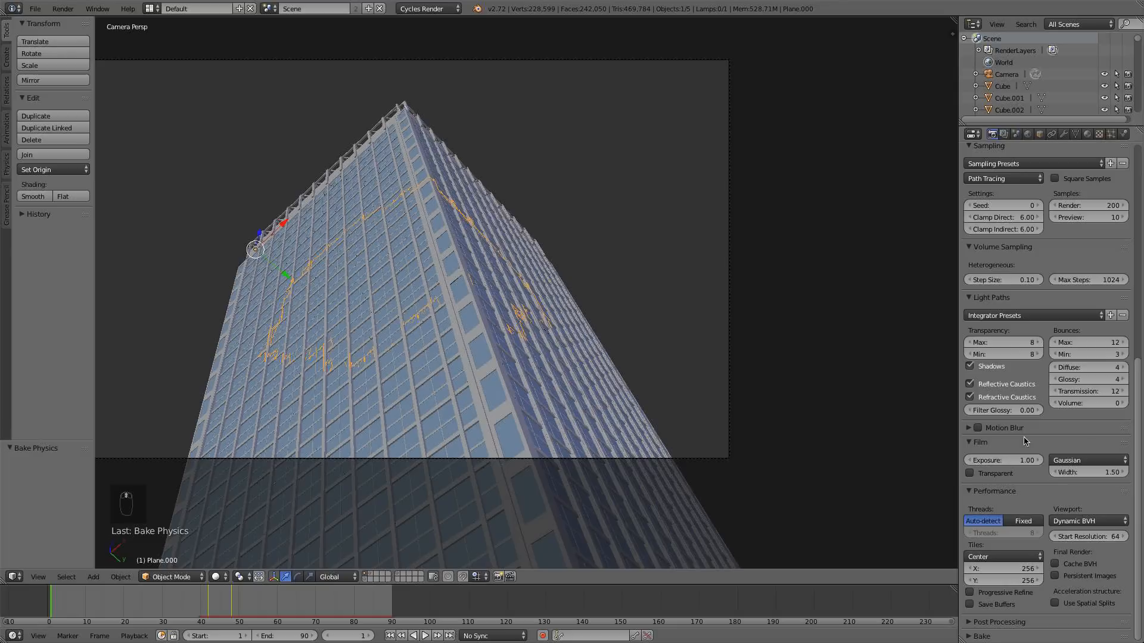
{"action": "left_click", "coordinate": [968, 429]}
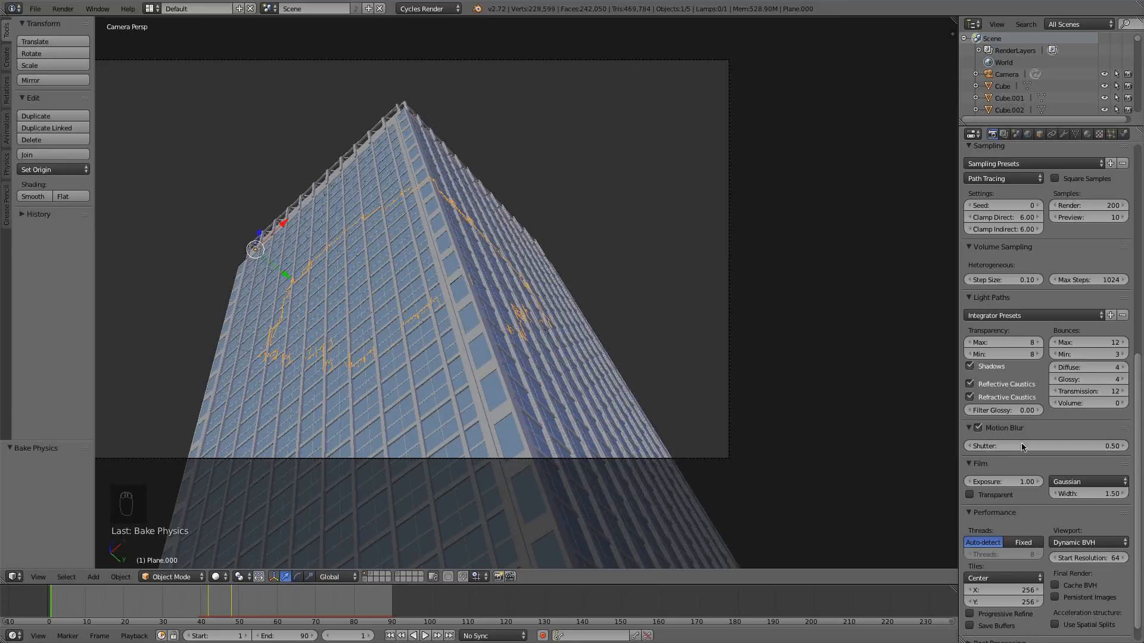
- Scrub through the explosion around frames 54 and 55, stop at frame 56 and save the project file
{"action": "left_click", "coordinate": [258, 607]}
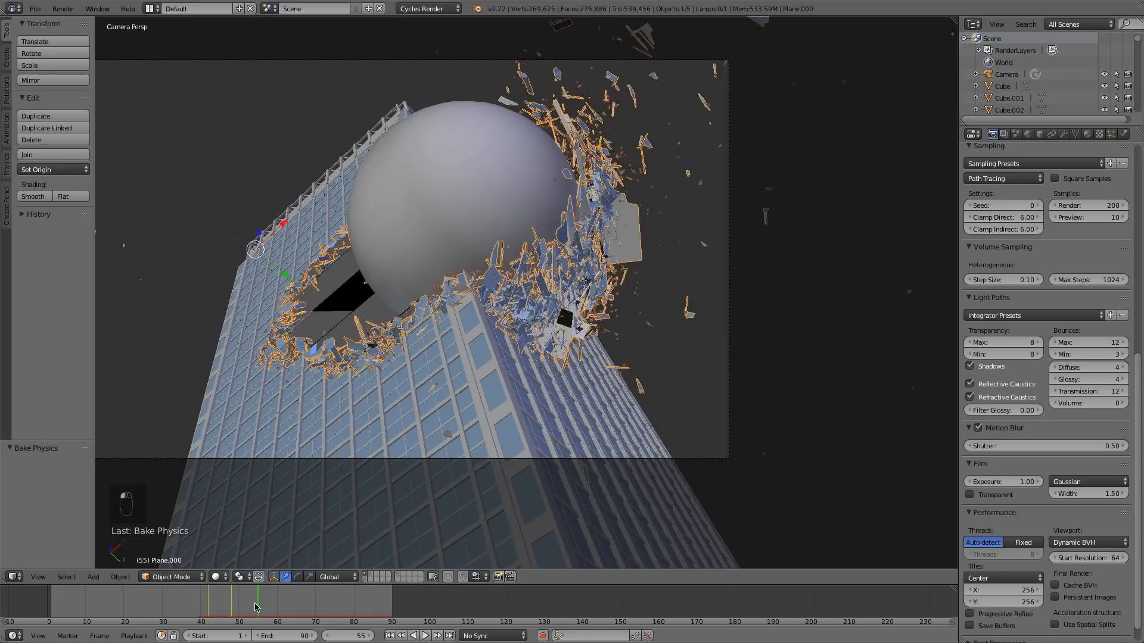
{"action": "left_click_drag", "start_coordinate": [256, 607], "coordinate": [255, 607]}
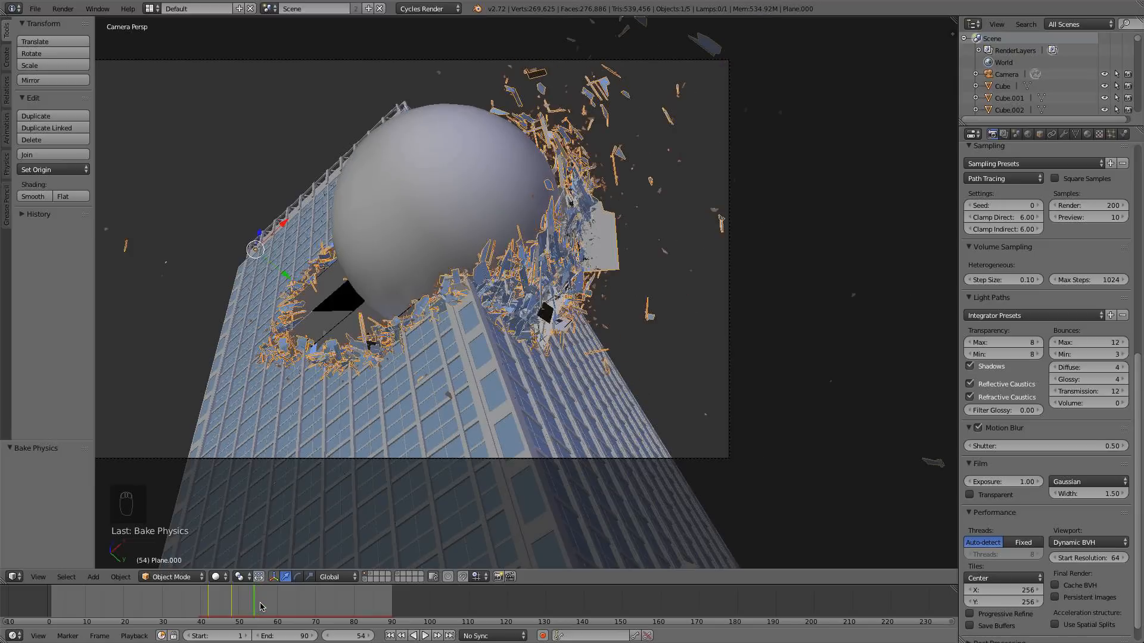
{"action": "left_click", "coordinate": [265, 606]}
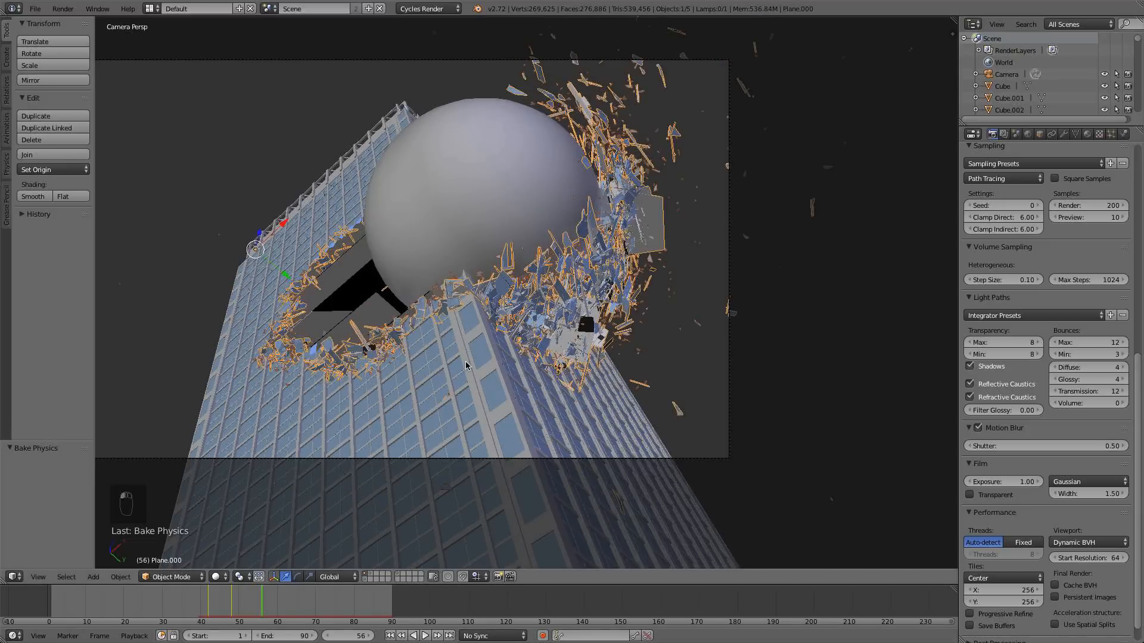
{"action": "scroll", "coordinate": [466, 360], "scroll_direction": "down", "scroll_amount": 1}
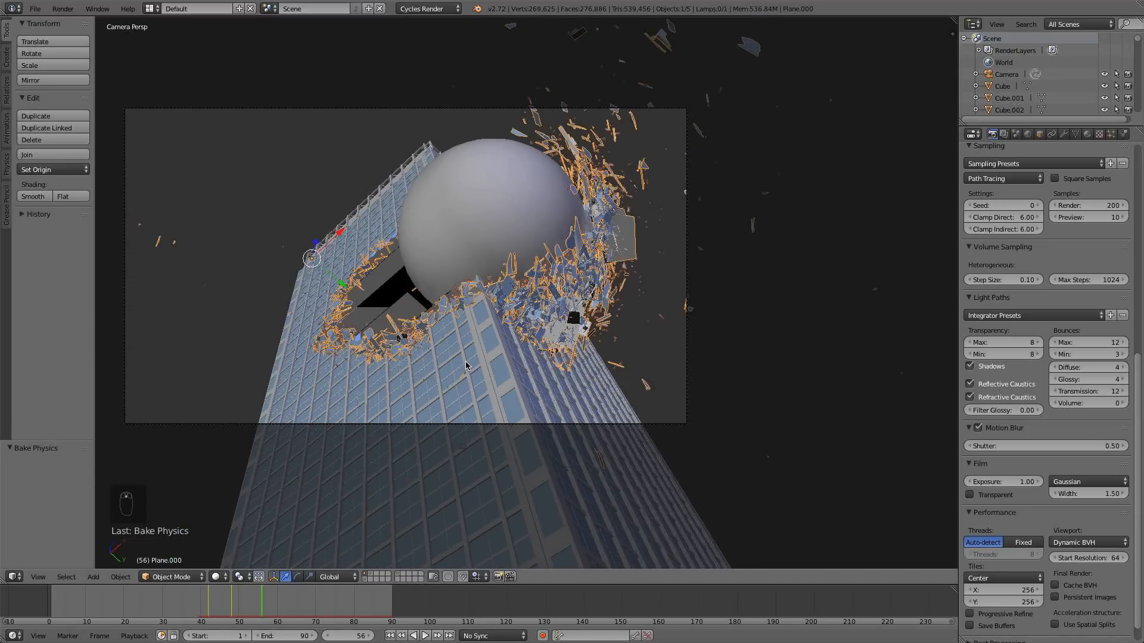
{"action": "left_click", "coordinate": [36, 9]}
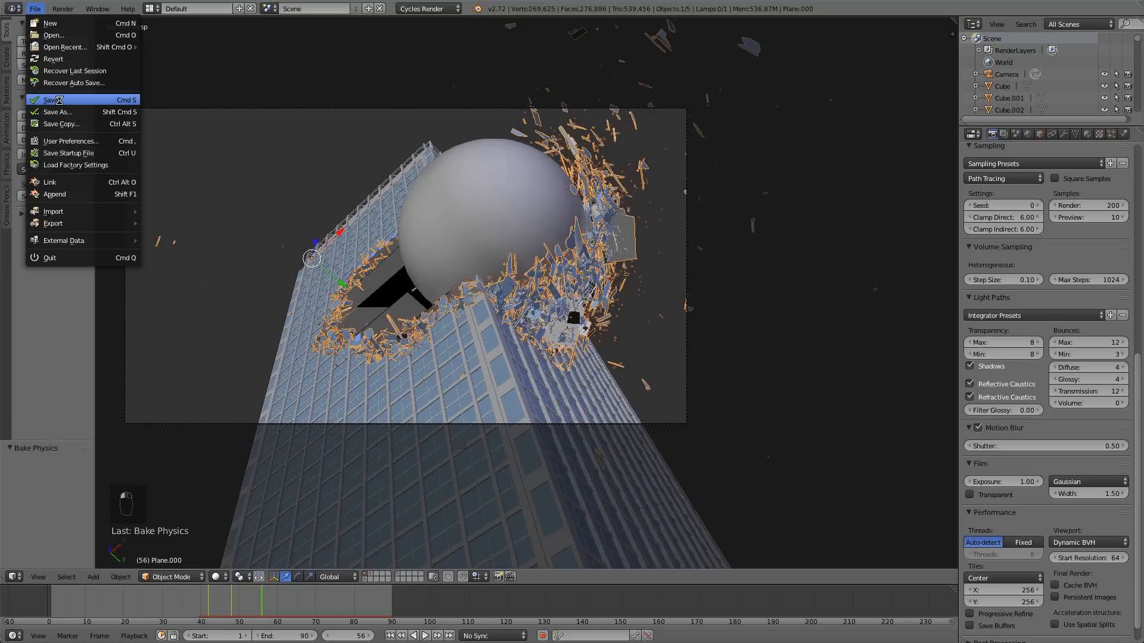
{"action": "left_click", "coordinate": [58, 101]}
- Move the camera and trackball-rotate it so the sphere and debris sit further left and lower in its frame
{"action": "right_click", "coordinate": [524, 424]}
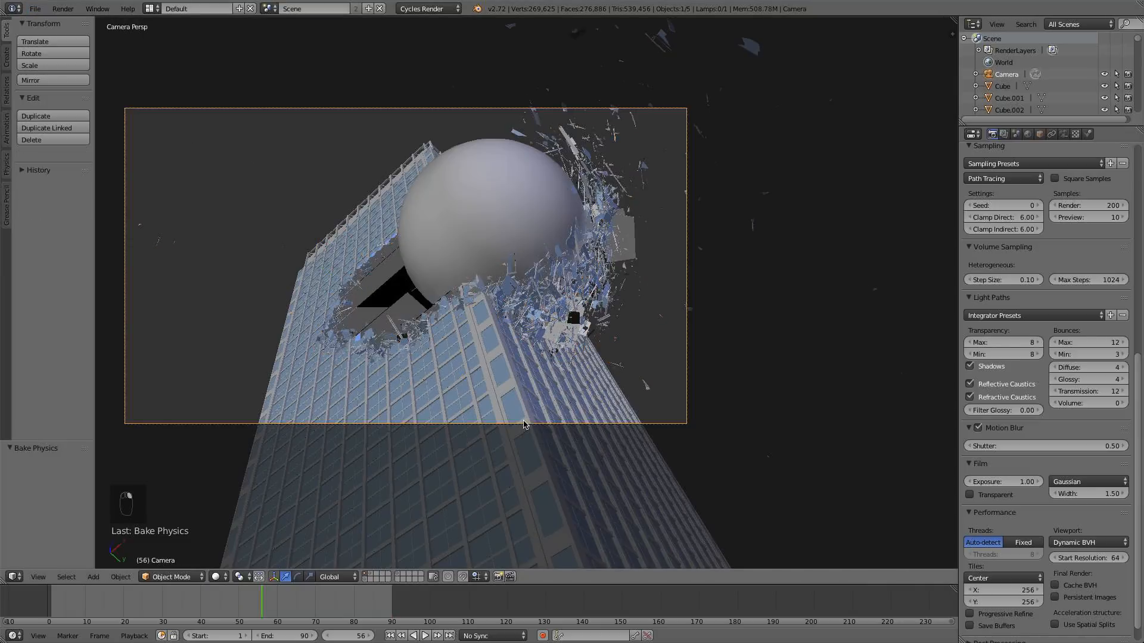
{"action": "key", "text": "g"}
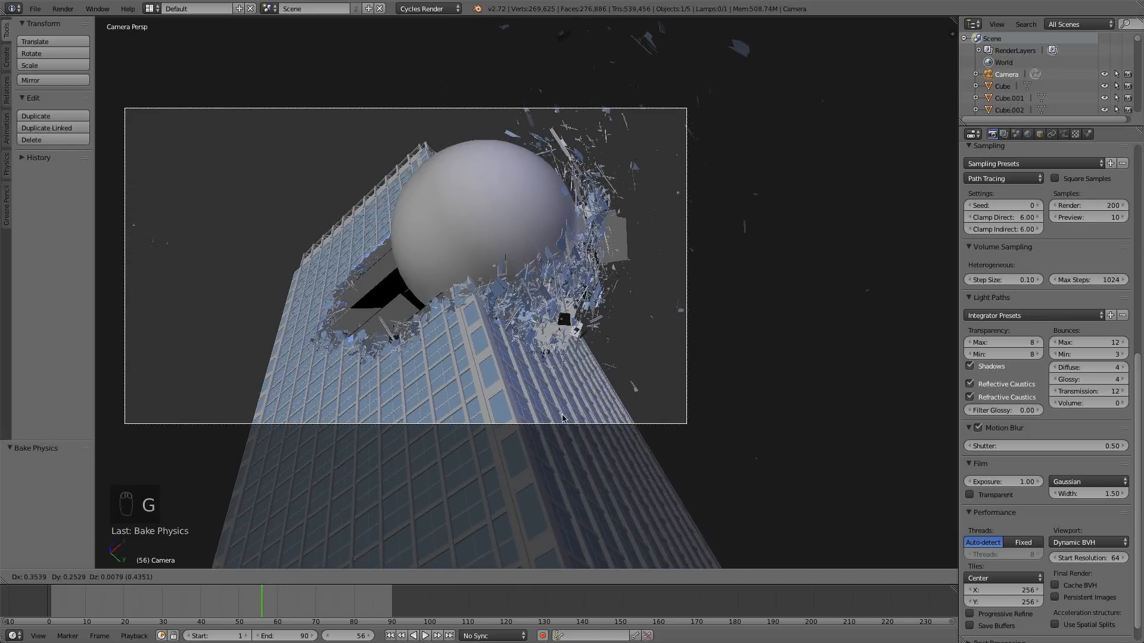
{"action": "left_click", "coordinate": [611, 411]}
{"action": "key", "text": "r"}
{"action": "key", "text": "r"}
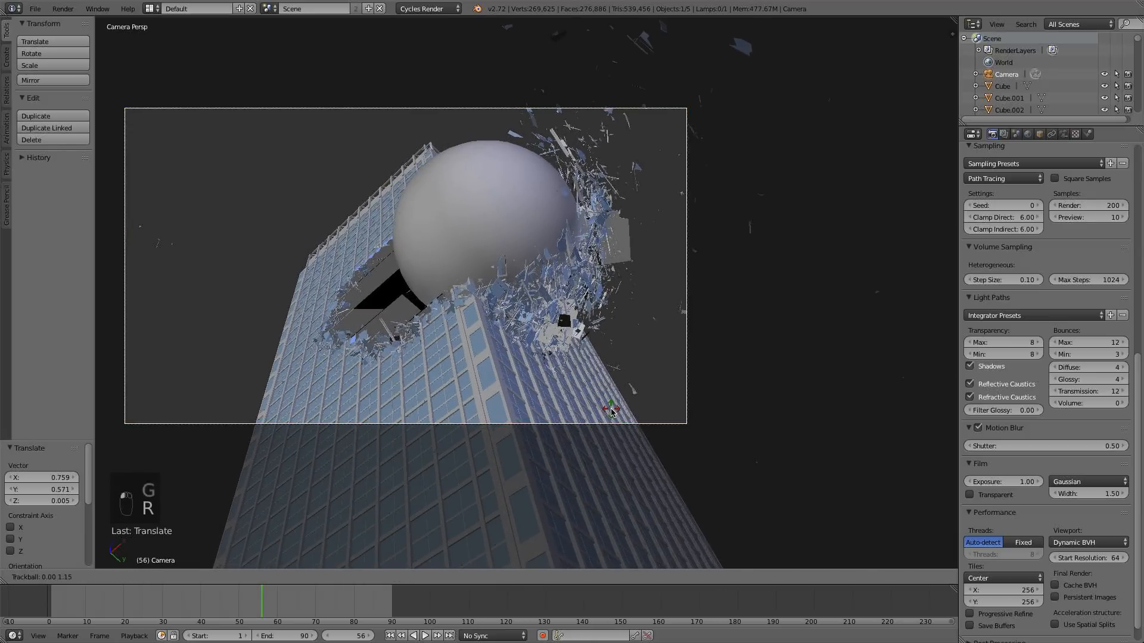
{"action": "left_click", "coordinate": [612, 411]}
{"action": "key", "text": "g"}
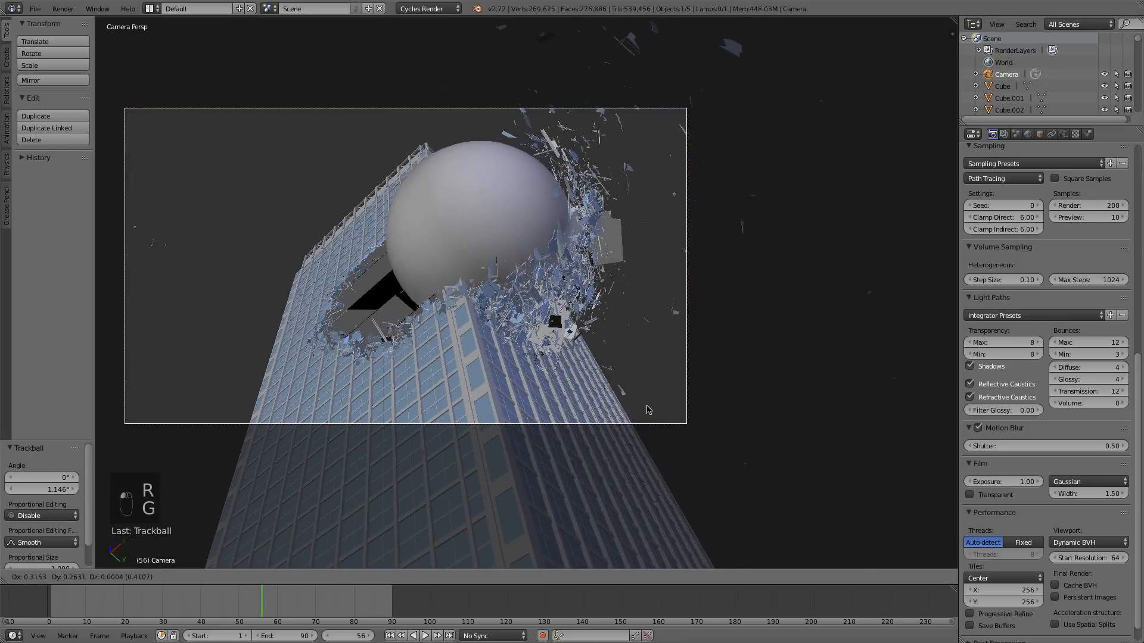
{"action": "left_click", "coordinate": [671, 409]}
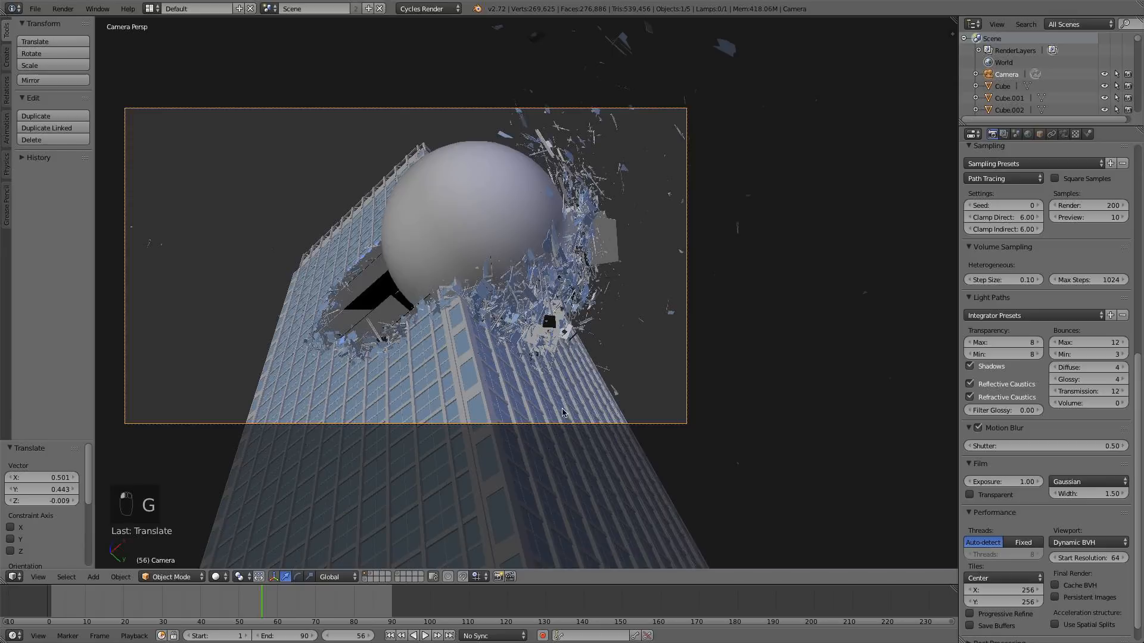
{"action": "key", "text": "g"}
{"action": "key", "text": "r"}
{"action": "key", "text": "r"}
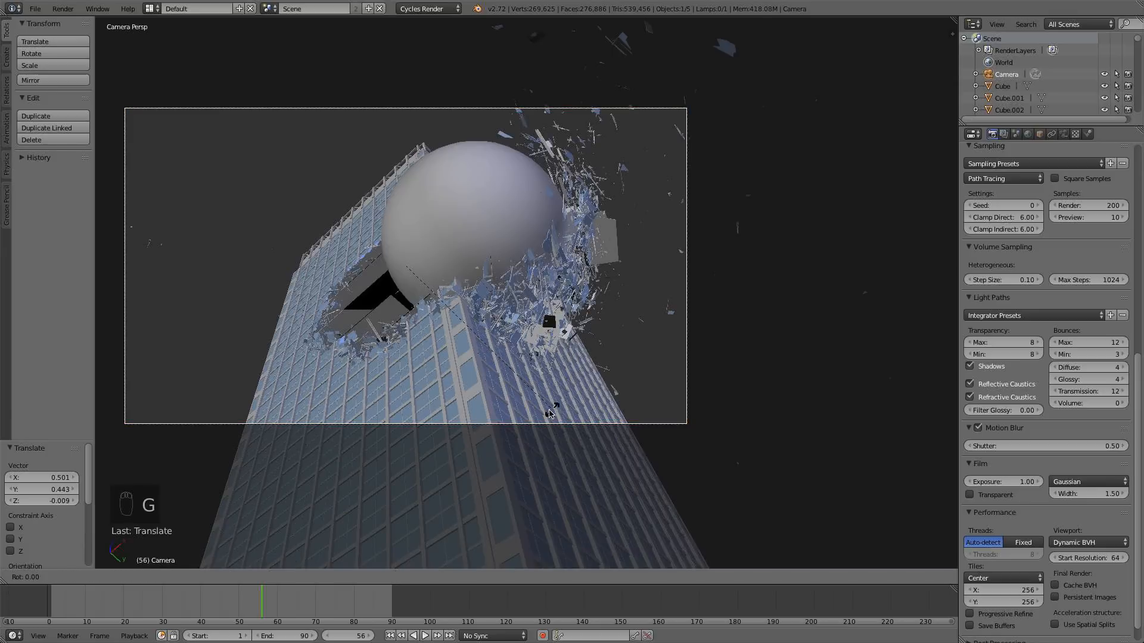
{"action": "left_click", "coordinate": [563, 413]}
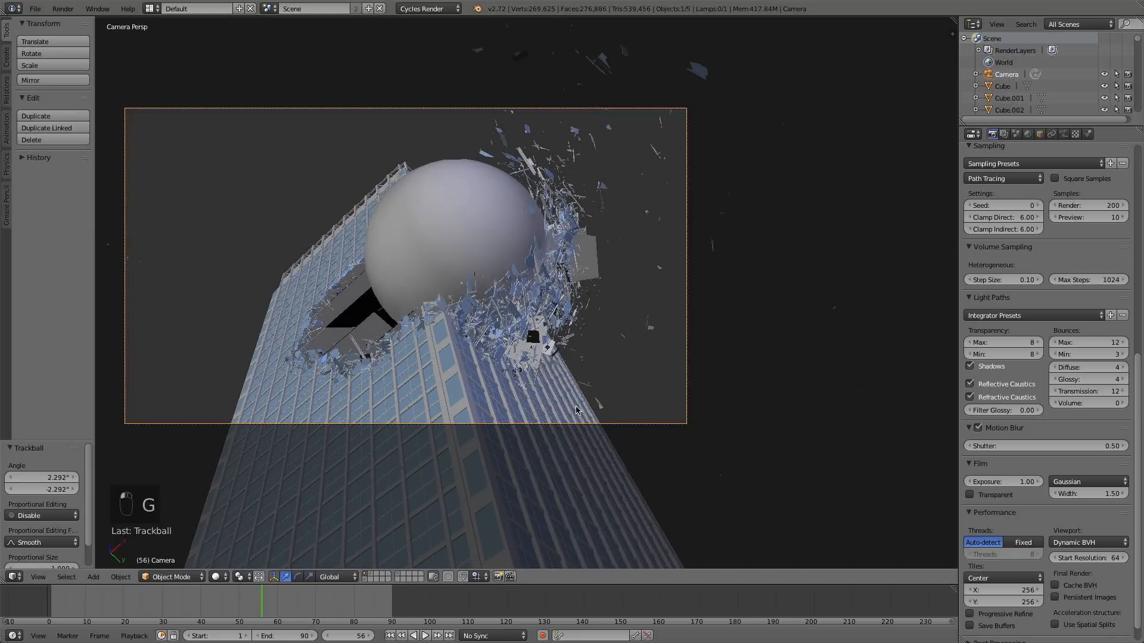
- Render frame 56 through the camera with 50 render samples
{"action": "left_click", "coordinate": [37, 9]}
{"action": "key", "text": "F12"}
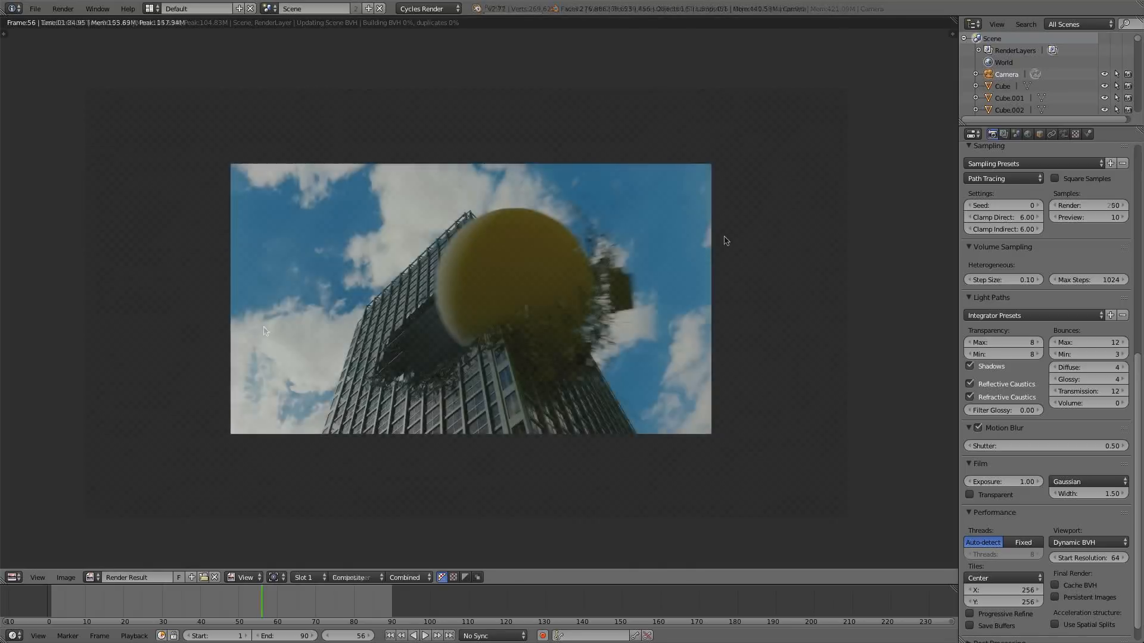
- Examine the rendered frame up close and as a whole, checking the motion blur, the flying debris and the hole in the facade
{"action": "scroll", "coordinate": [649, 241], "scroll_direction": "up", "scroll_amount": 2}
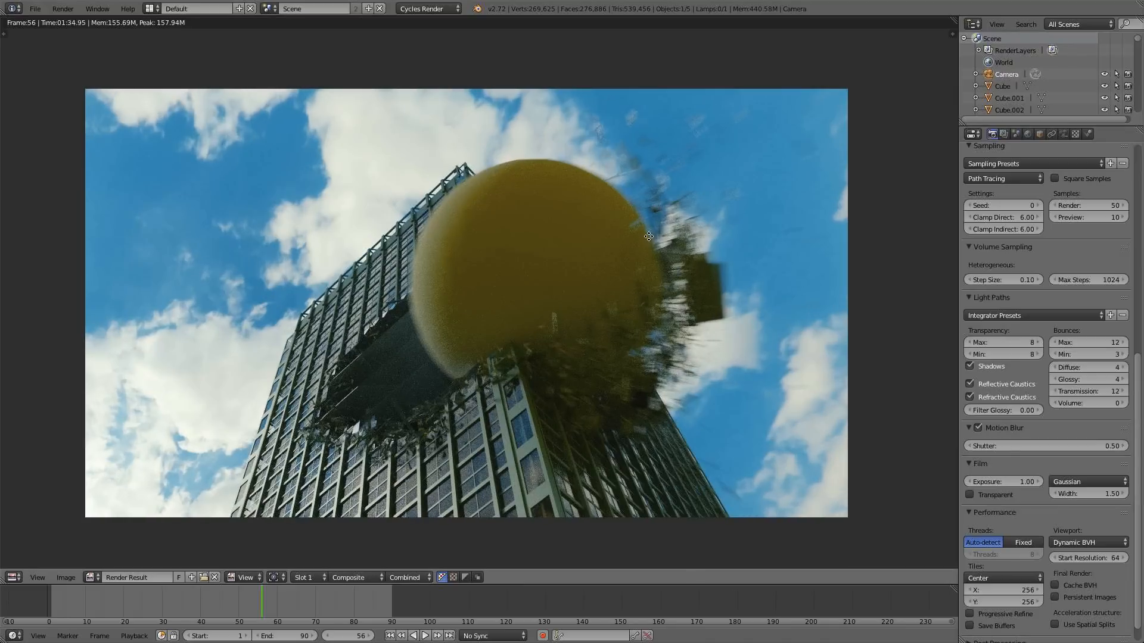
{"action": "middle_click_drag", "start_coordinate": [648, 236], "coordinate": [585, 206]}
{"action": "scroll", "coordinate": [633, 223], "scroll_direction": "down", "scroll_amount": 1}
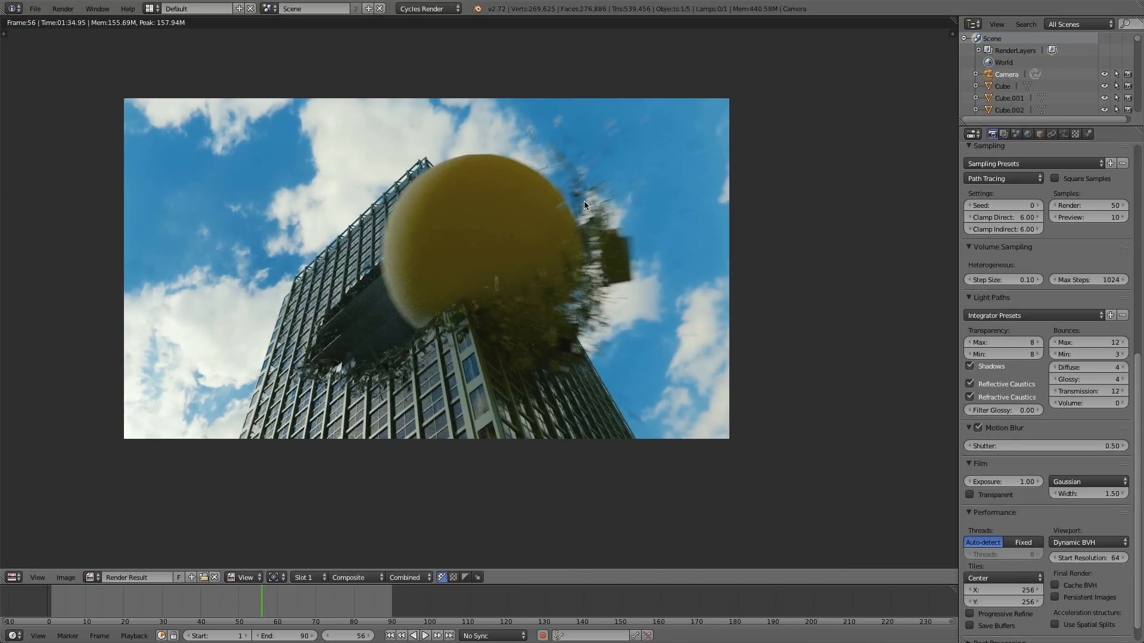
{"action": "scroll", "coordinate": [584, 206], "scroll_direction": "down", "scroll_amount": 2}
{"action": "scroll", "coordinate": [584, 205], "scroll_direction": "up", "scroll_amount": 4}
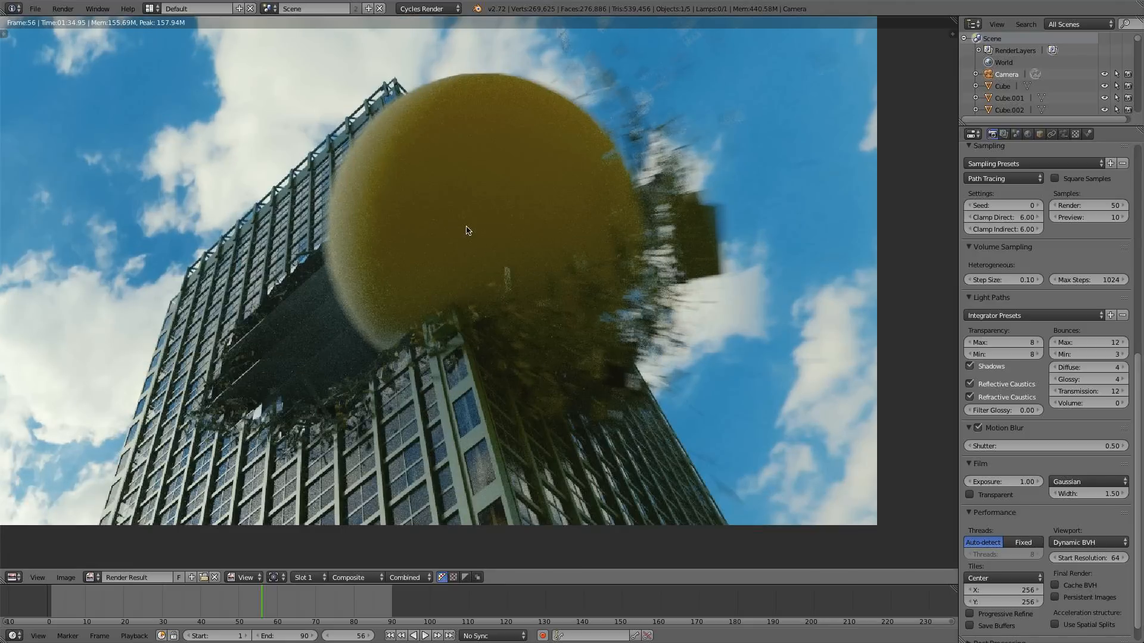
{"action": "scroll", "coordinate": [532, 238], "scroll_direction": "down", "scroll_amount": 2}
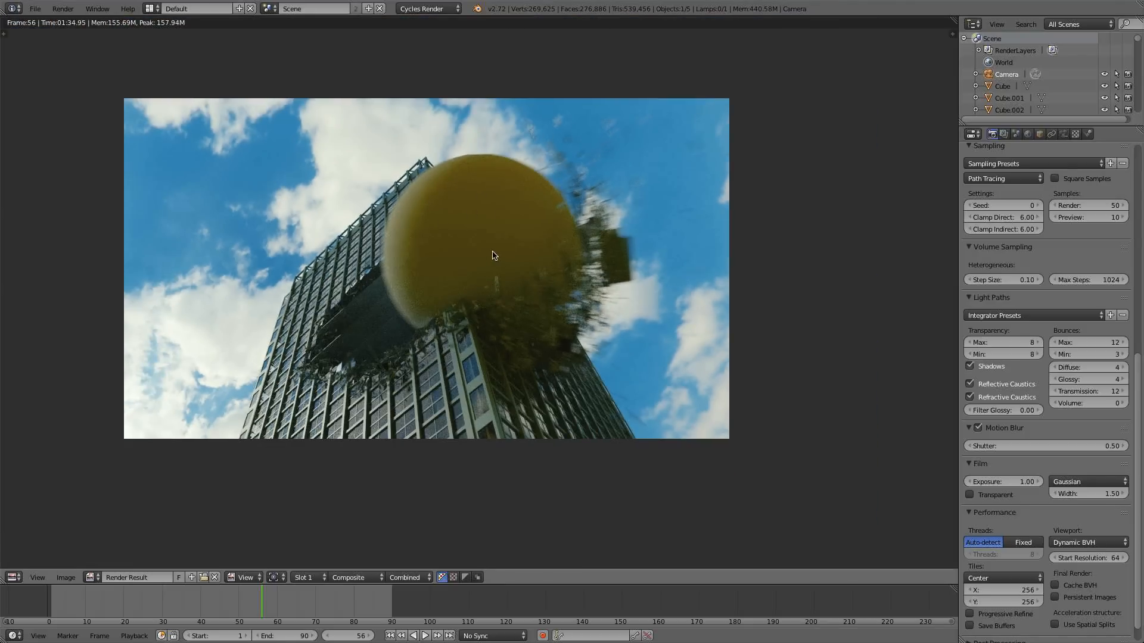
{"action": "scroll", "coordinate": [493, 255], "scroll_direction": "up", "scroll_amount": 2}
{"action": "scroll", "coordinate": [481, 308], "scroll_direction": "down", "scroll_amount": 2}
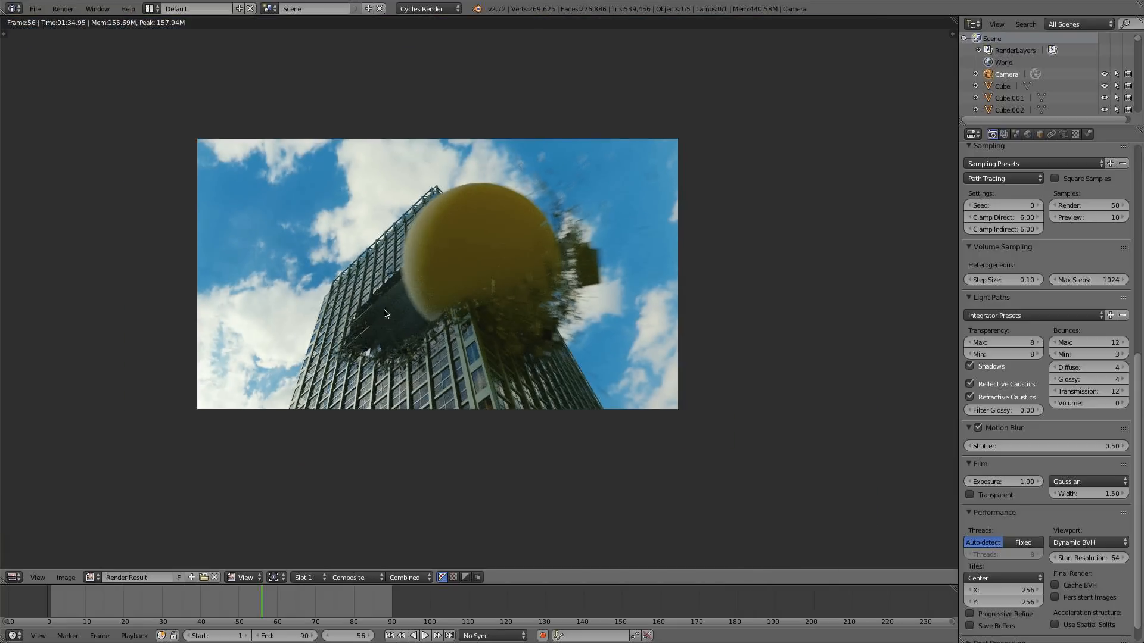
{"action": "scroll", "coordinate": [444, 311], "scroll_direction": "up", "scroll_amount": 2}
{"action": "scroll", "coordinate": [364, 313], "scroll_direction": "down", "scroll_amount": 2}
{"action": "scroll", "coordinate": [466, 308], "scroll_direction": "up", "scroll_amount": 2}
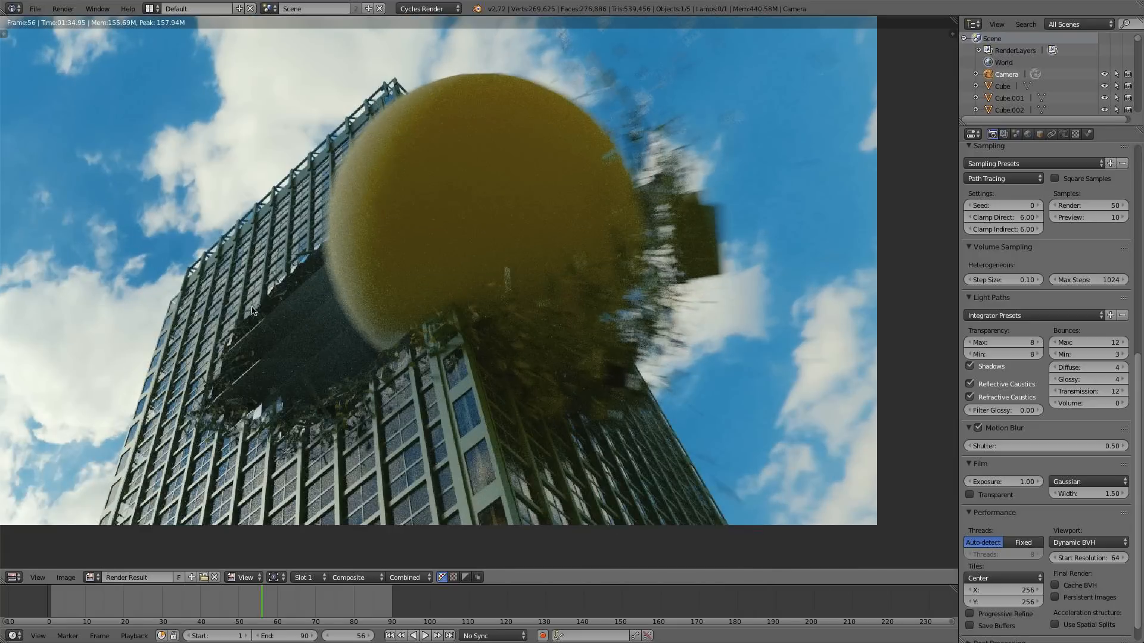
{"action": "scroll", "coordinate": [411, 307], "scroll_direction": "down", "scroll_amount": 2}
{"action": "scroll", "coordinate": [468, 268], "scroll_direction": "down", "scroll_amount": 1}
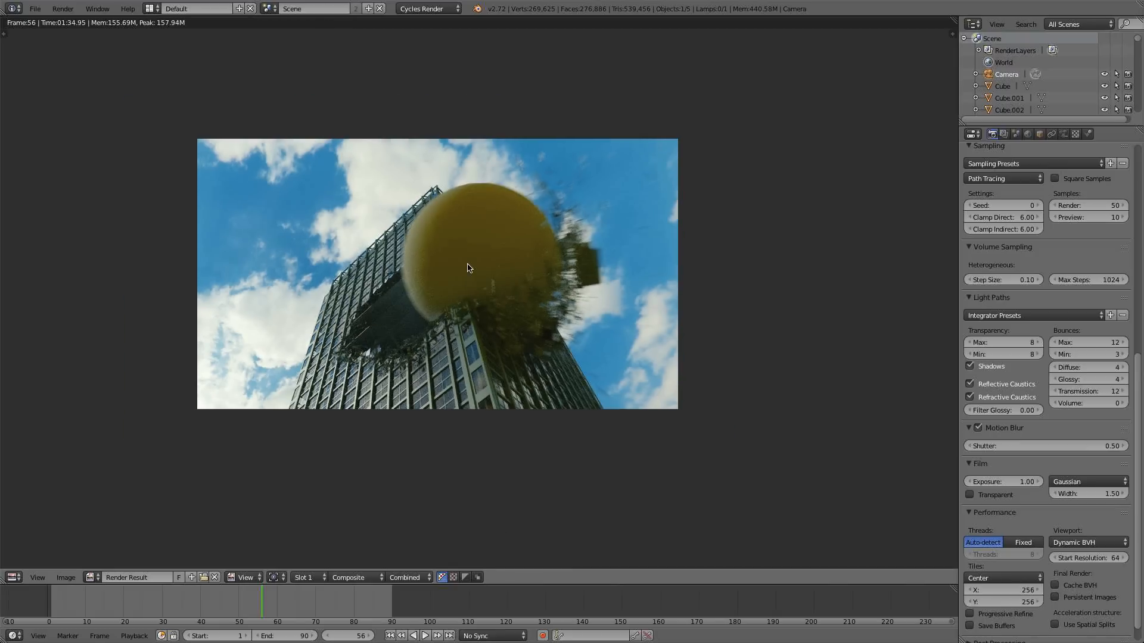
{"action": "scroll", "coordinate": [467, 265], "scroll_direction": "up", "scroll_amount": 1}
{"action": "scroll", "coordinate": [364, 316], "scroll_direction": "up", "scroll_amount": 4}
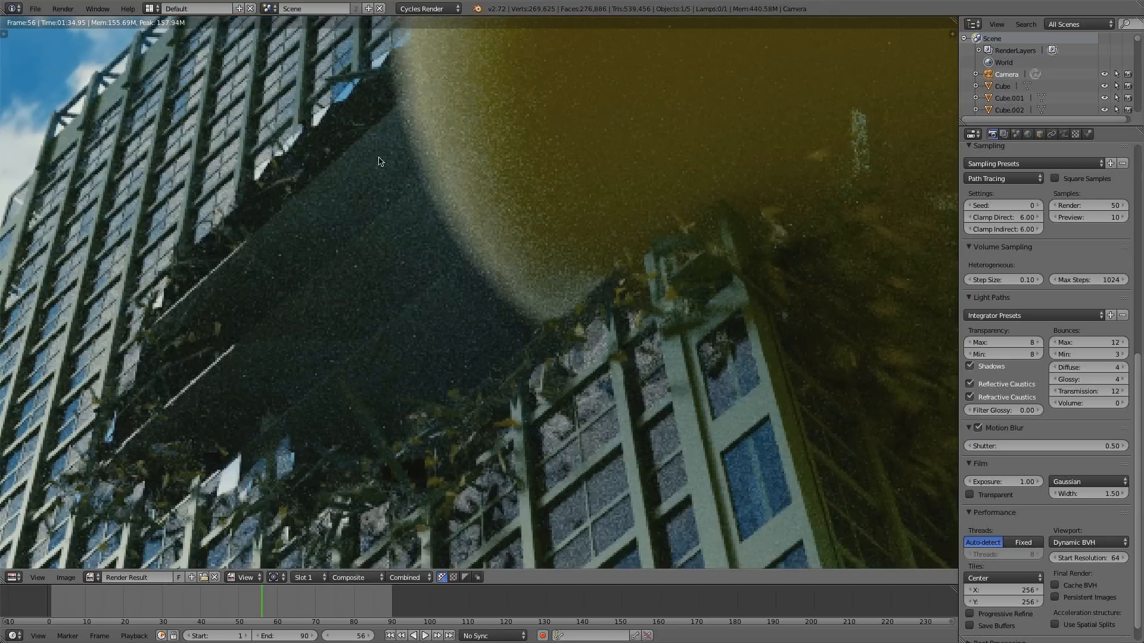
{"action": "scroll", "coordinate": [428, 307], "scroll_direction": "down", "scroll_amount": 3}
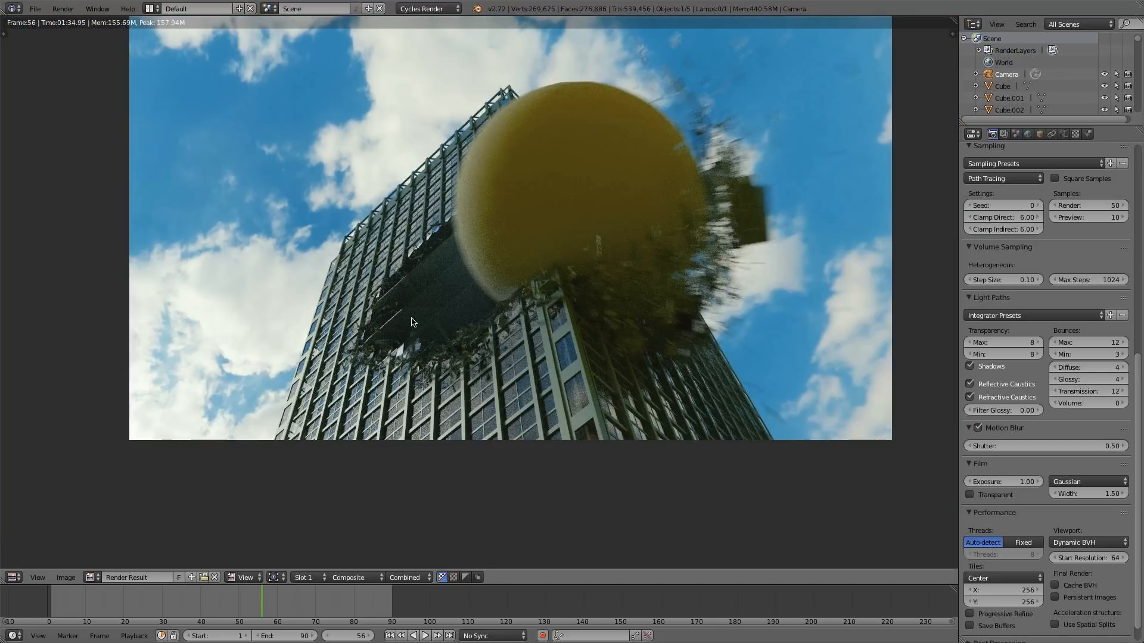
{"action": "scroll", "coordinate": [469, 308], "scroll_direction": "down", "scroll_amount": 3}
{"action": "scroll", "coordinate": [490, 302], "scroll_direction": "up", "scroll_amount": 4}
{"action": "scroll", "coordinate": [488, 304], "scroll_direction": "down", "scroll_amount": 4}
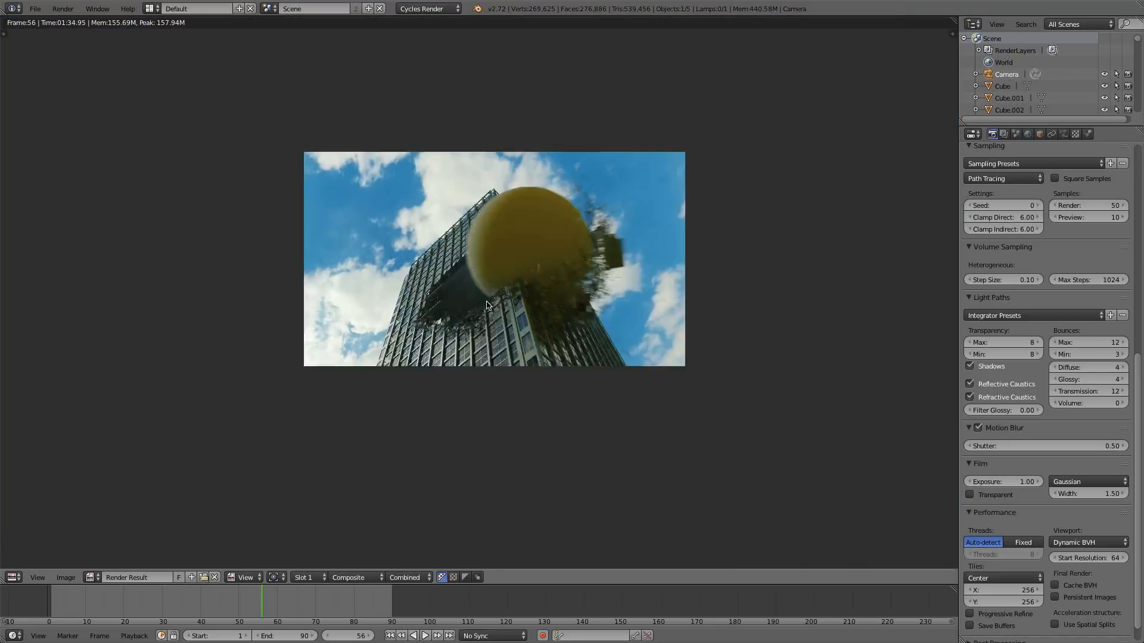
{"action": "scroll", "coordinate": [487, 305], "scroll_direction": "down", "scroll_amount": 1}
- Return from the render to the scene, select the fractured facade section and free its particle bake
{"action": "key", "text": "Escape"}
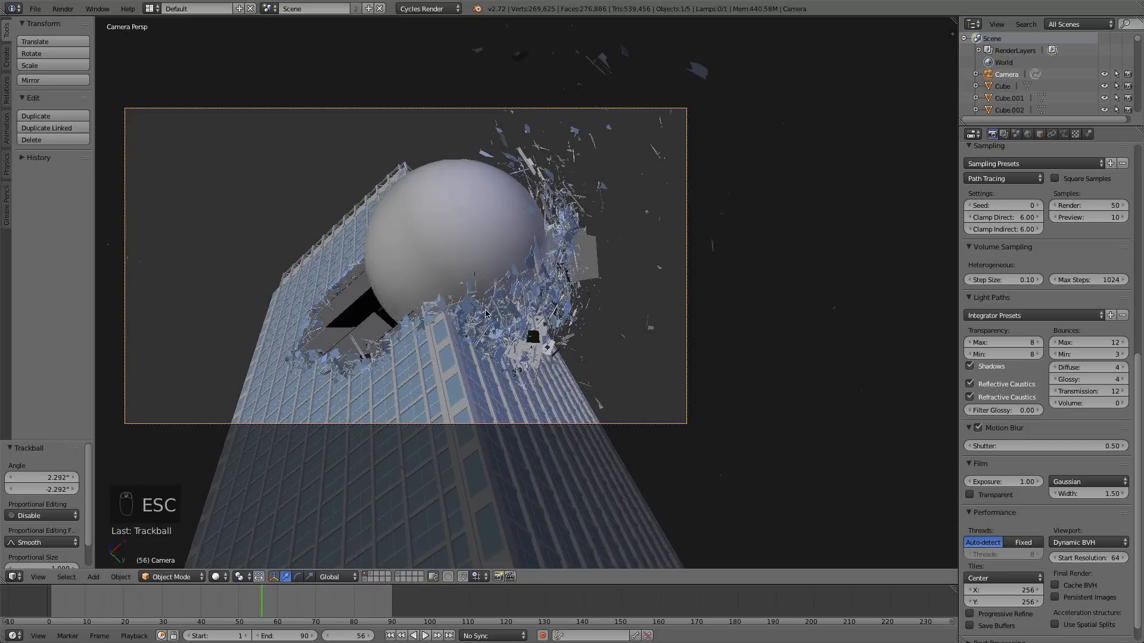
{"action": "right_click", "coordinate": [556, 308]}
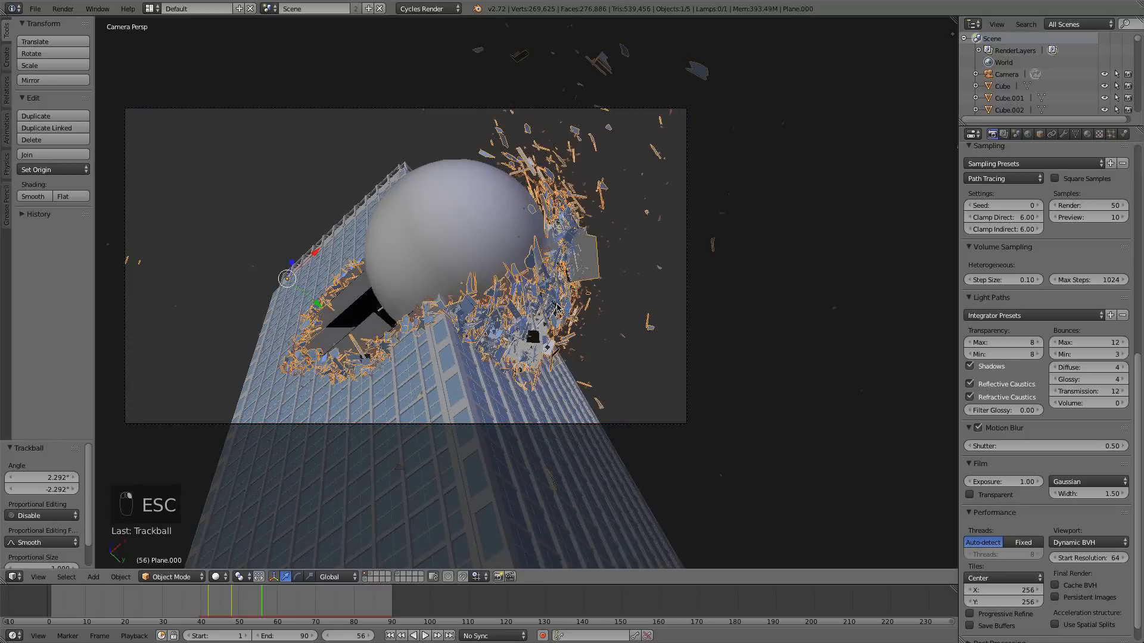
{"action": "right_click", "coordinate": [425, 211]}
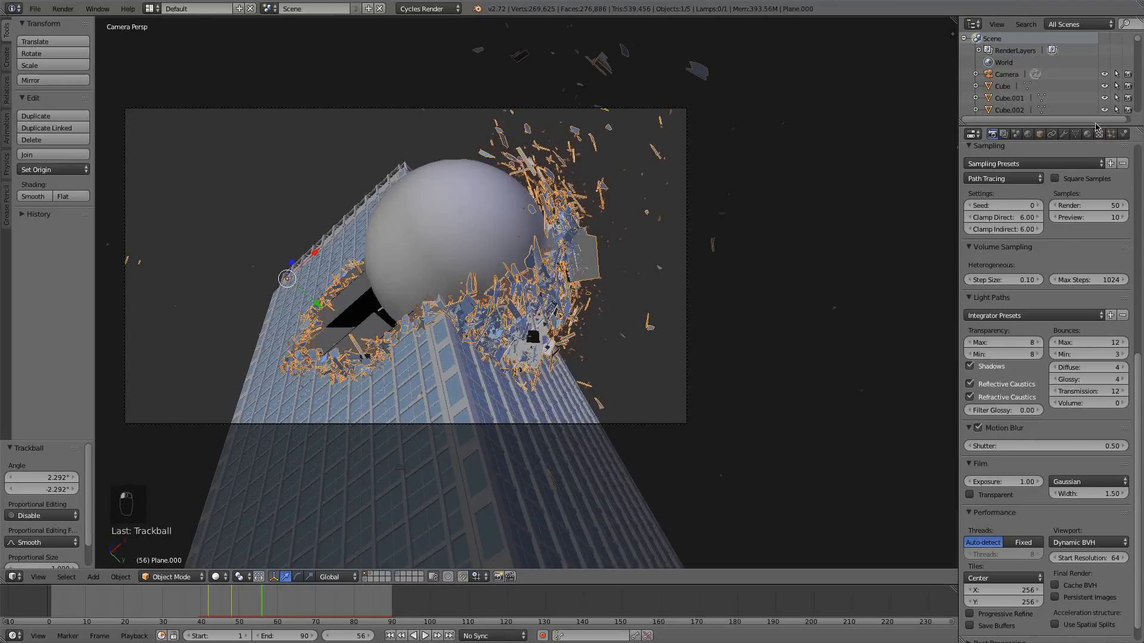
{"action": "left_click", "coordinate": [1111, 134]}
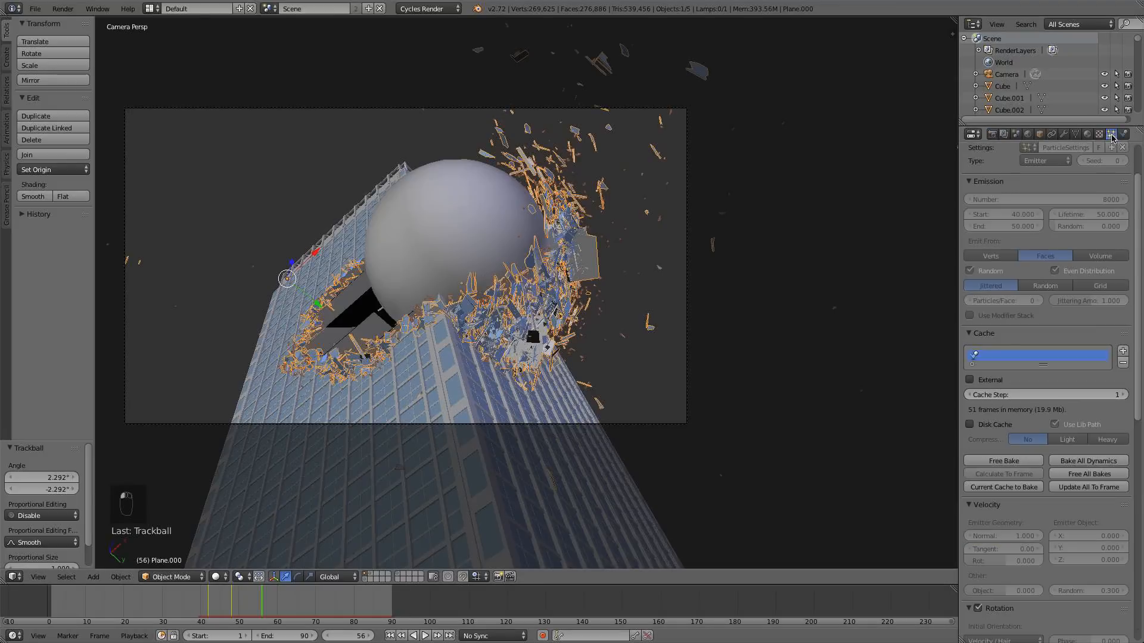
{"action": "left_click", "coordinate": [1004, 461]}
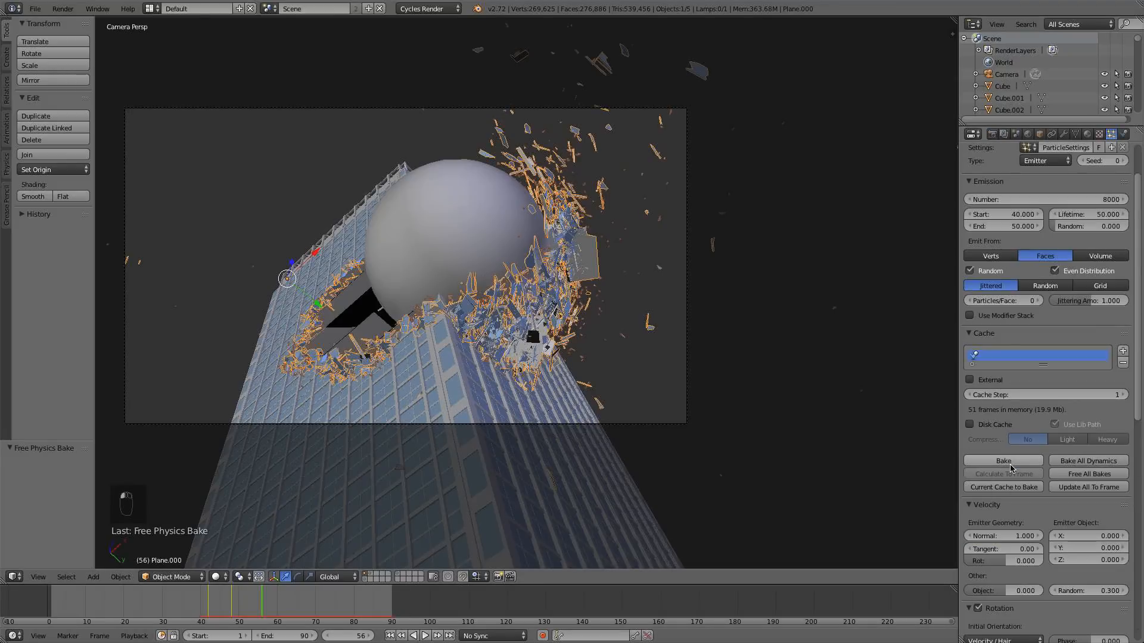
- Scale the sphere down uniformly to about 0.926 of its size
{"action": "right_click", "coordinate": [453, 235]}
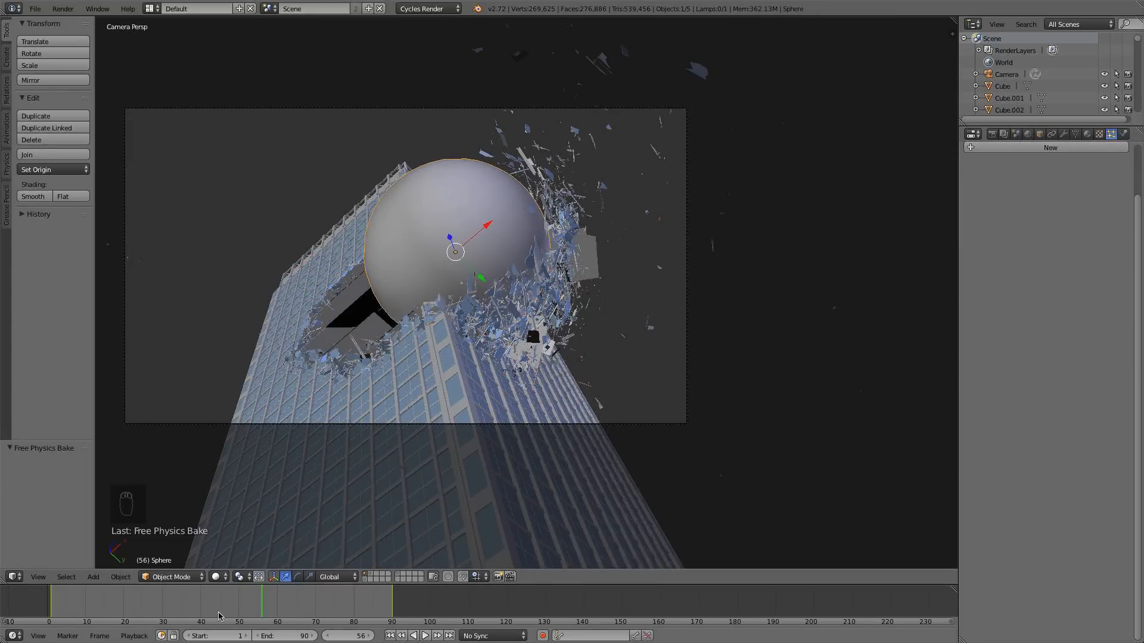
{"action": "key", "text": "s"}
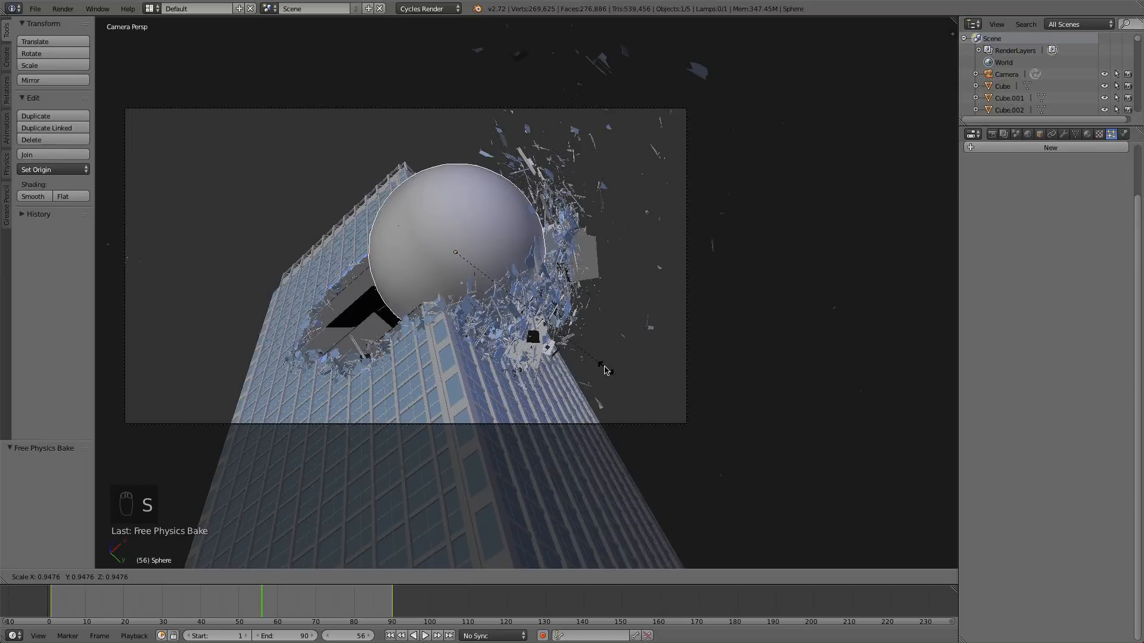
{"action": "left_click", "coordinate": [605, 370]}
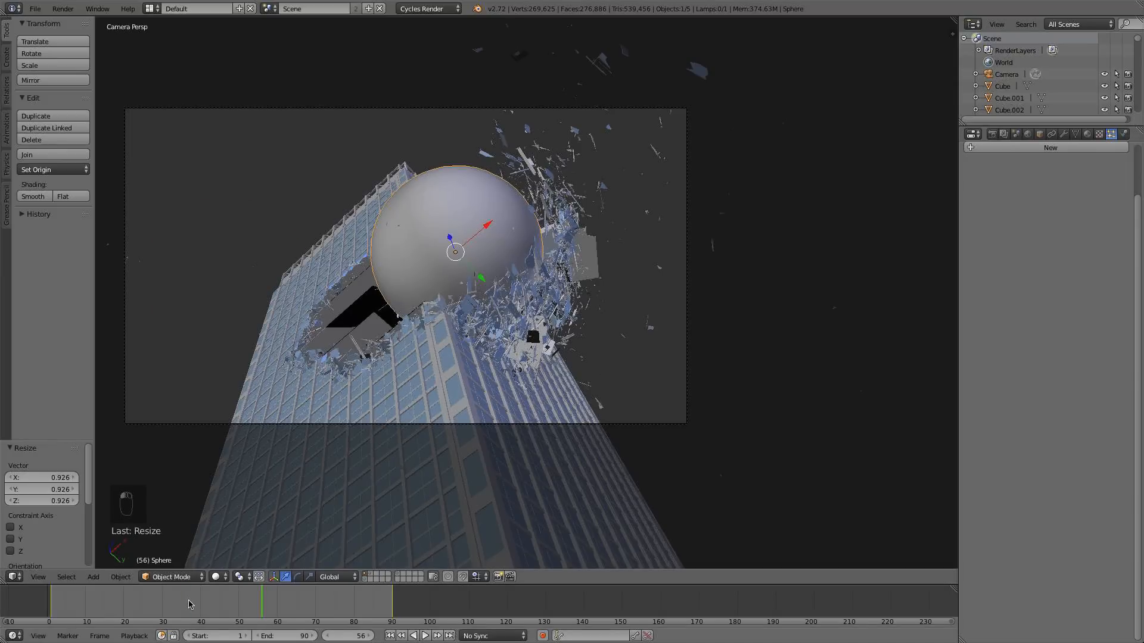
- Go back to frame 32 and set the fractured facade section's normal emission velocity to 2
{"action": "left_click_drag", "start_coordinate": [189, 604], "coordinate": [171, 604]}
{"action": "right_click", "coordinate": [425, 295]}
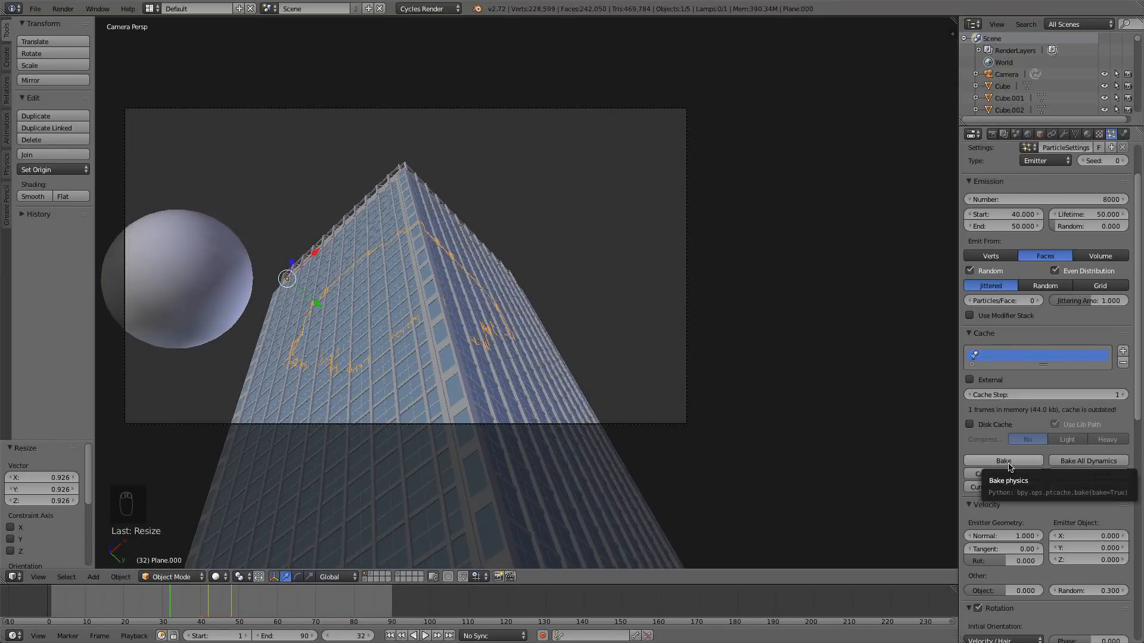
{"action": "left_click", "coordinate": [1016, 536]}
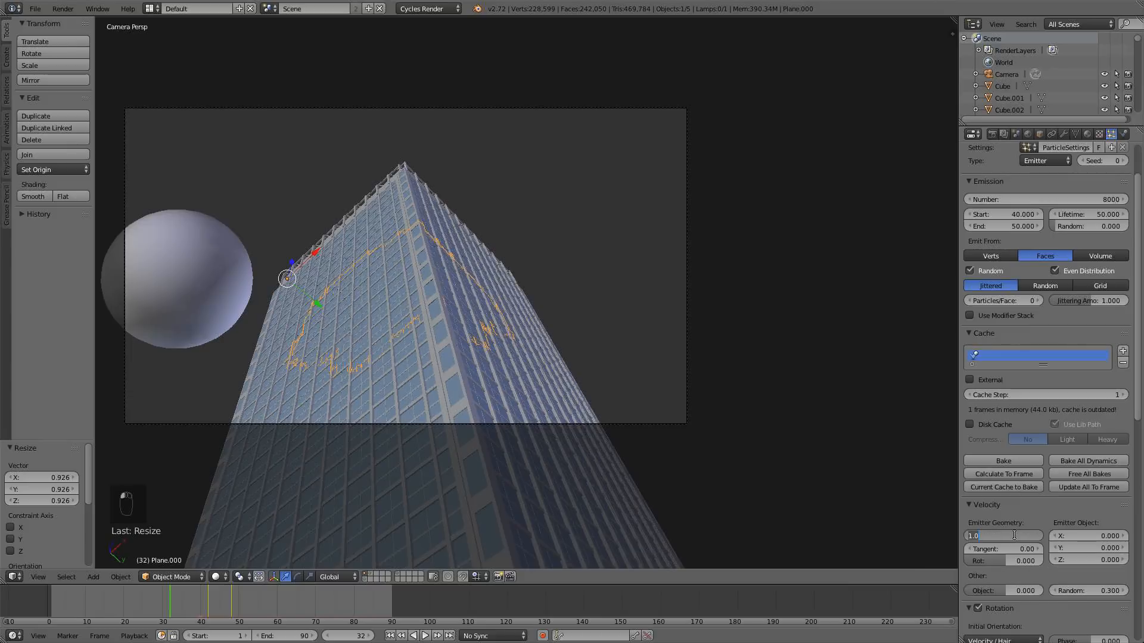
{"action": "type", "text": "2"}
{"action": "key", "text": "Return"}
- Bake the facade's particle simulation and check the debris around the impact at frame 57
{"action": "left_click", "coordinate": [991, 462]}
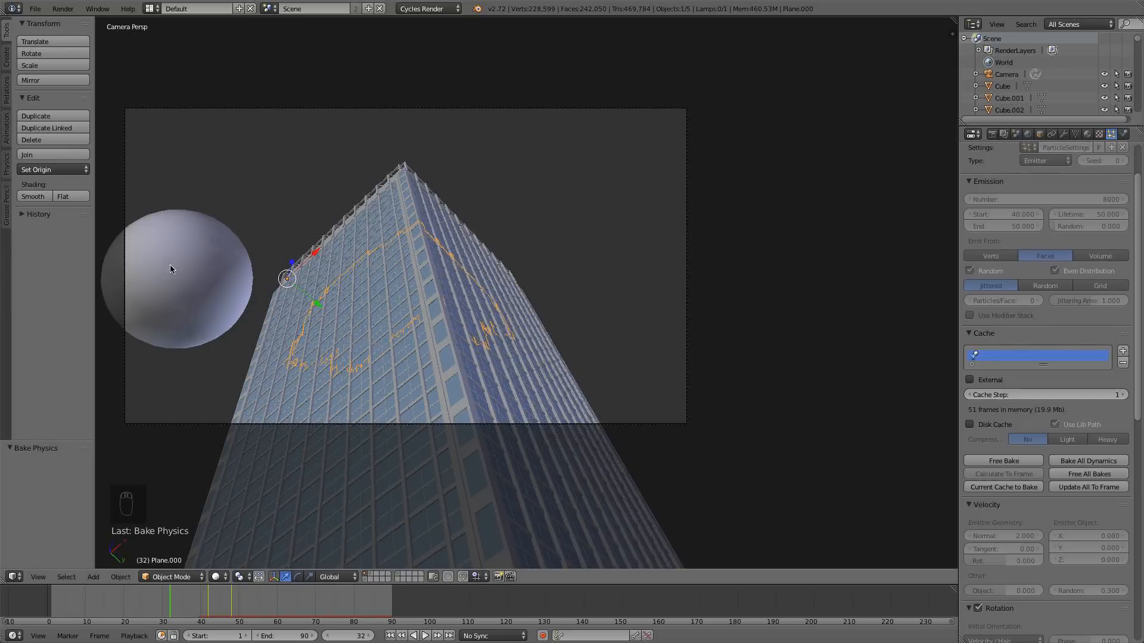
{"action": "left_click_drag", "start_coordinate": [222, 607], "coordinate": [262, 625]}
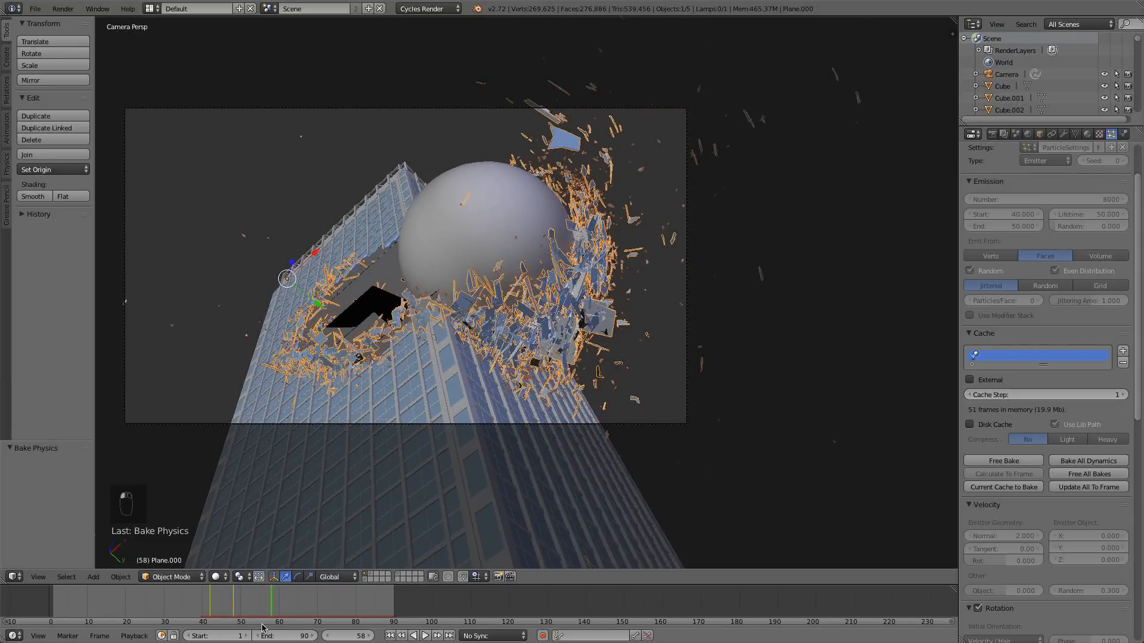
{"action": "left_click", "coordinate": [268, 604]}
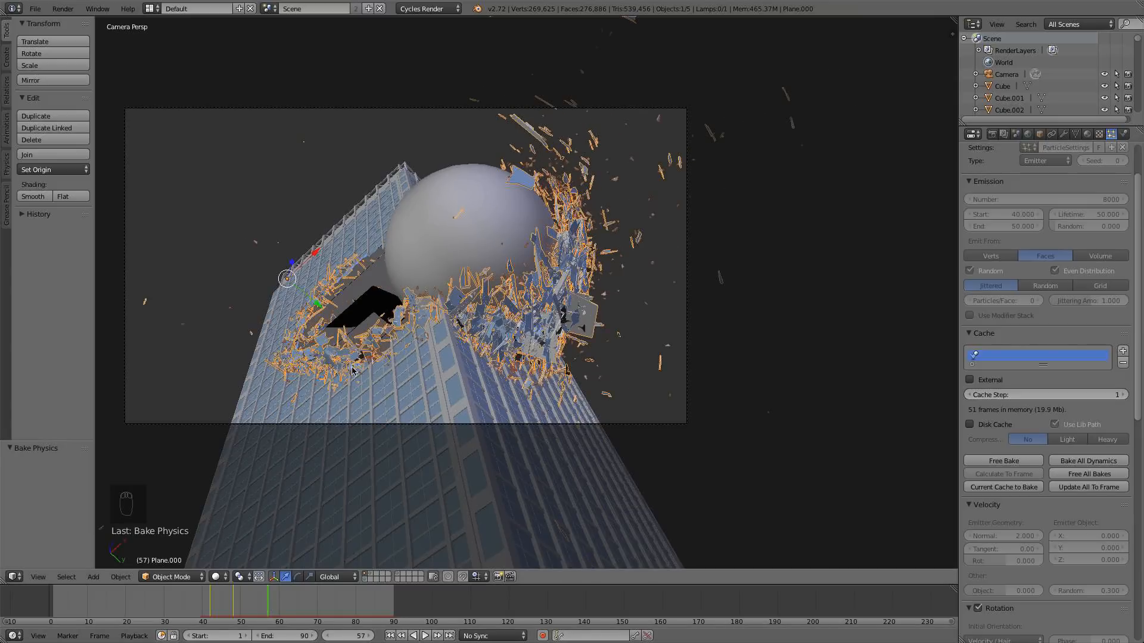
- Split the 3D view into two side-by-side areas of roughly equal width
{"action": "left_click", "coordinate": [13, 576]}
{"action": "left_click_drag", "start_coordinate": [15, 579], "coordinate": [20, 581]}
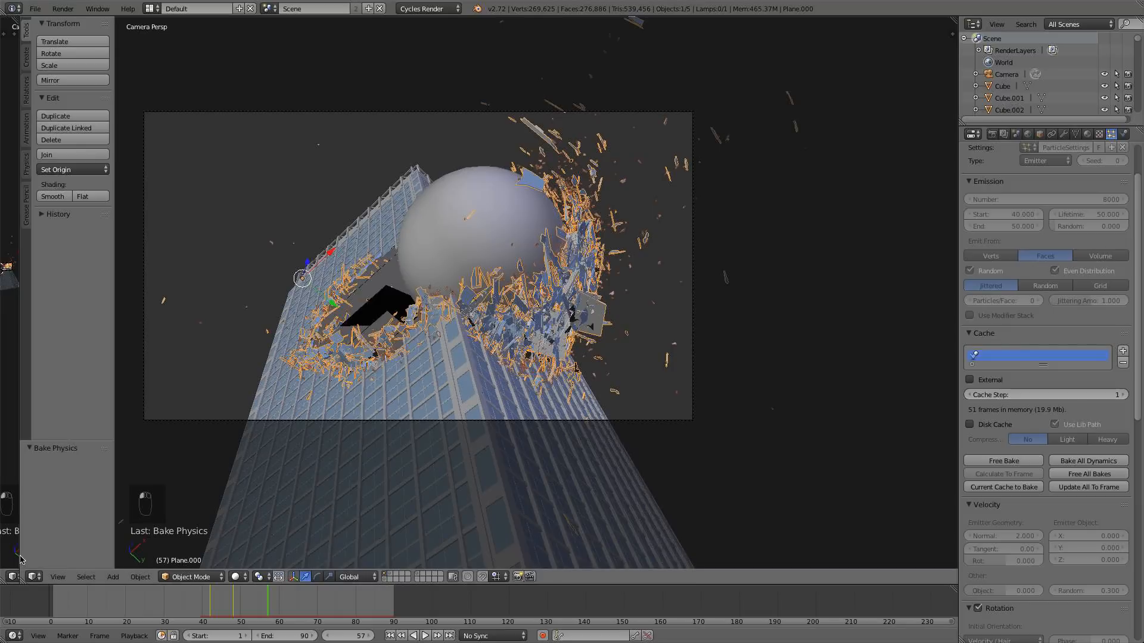
{"action": "left_click_drag", "start_coordinate": [20, 555], "coordinate": [449, 535]}
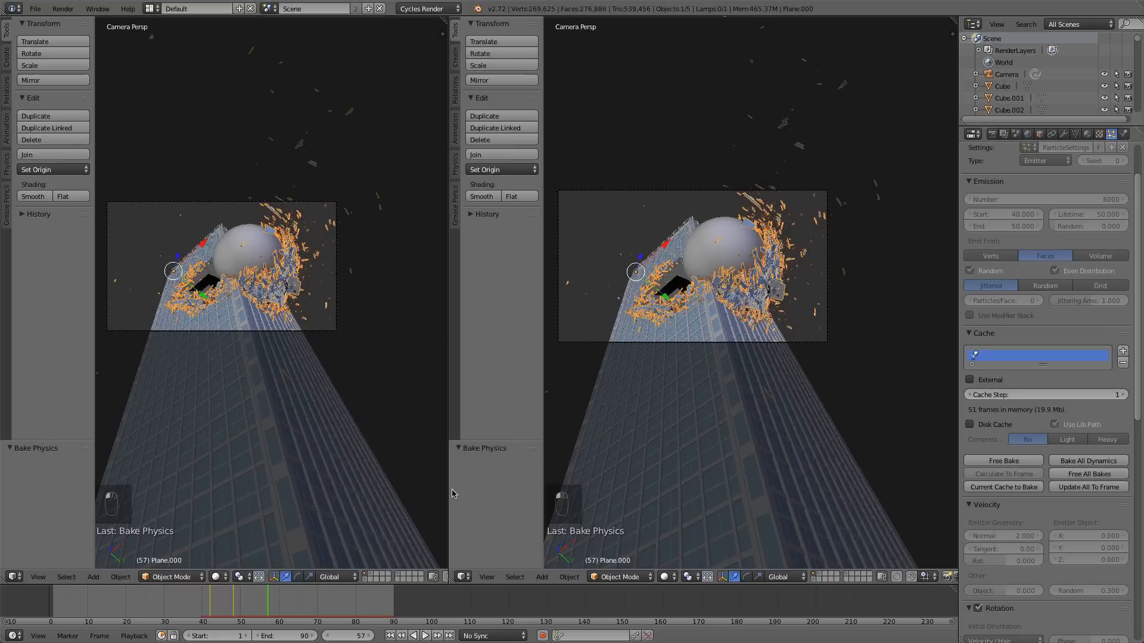
- UV-unwrap the sphere's whole mesh with Sphere Projection and return to Object Mode
{"action": "right_click", "coordinate": [725, 240]}
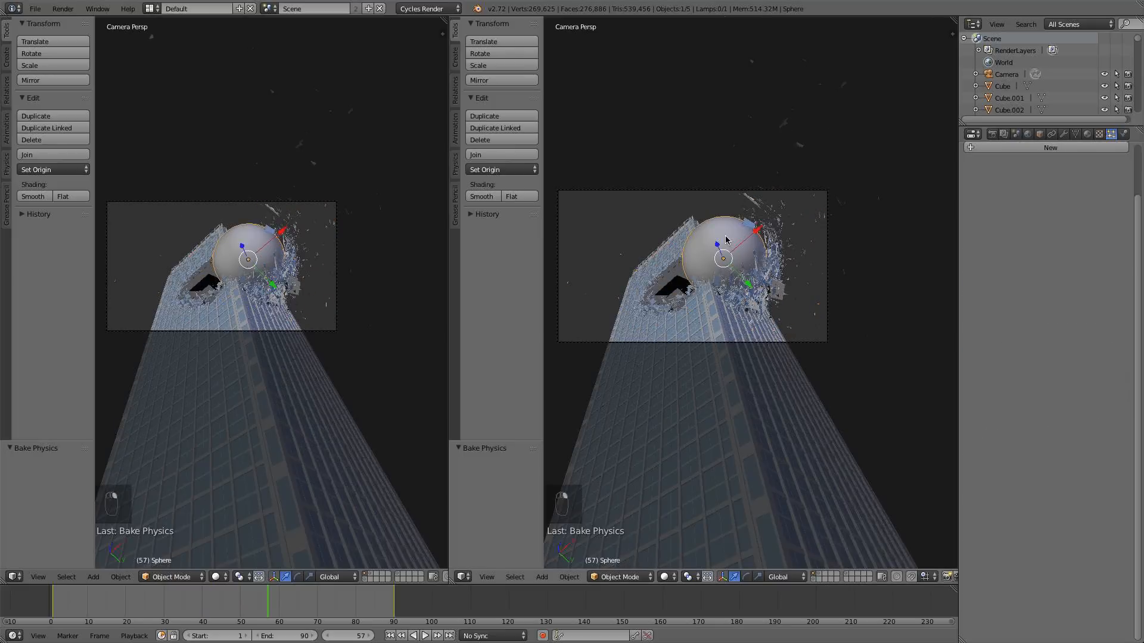
{"action": "key", "text": "Tab"}
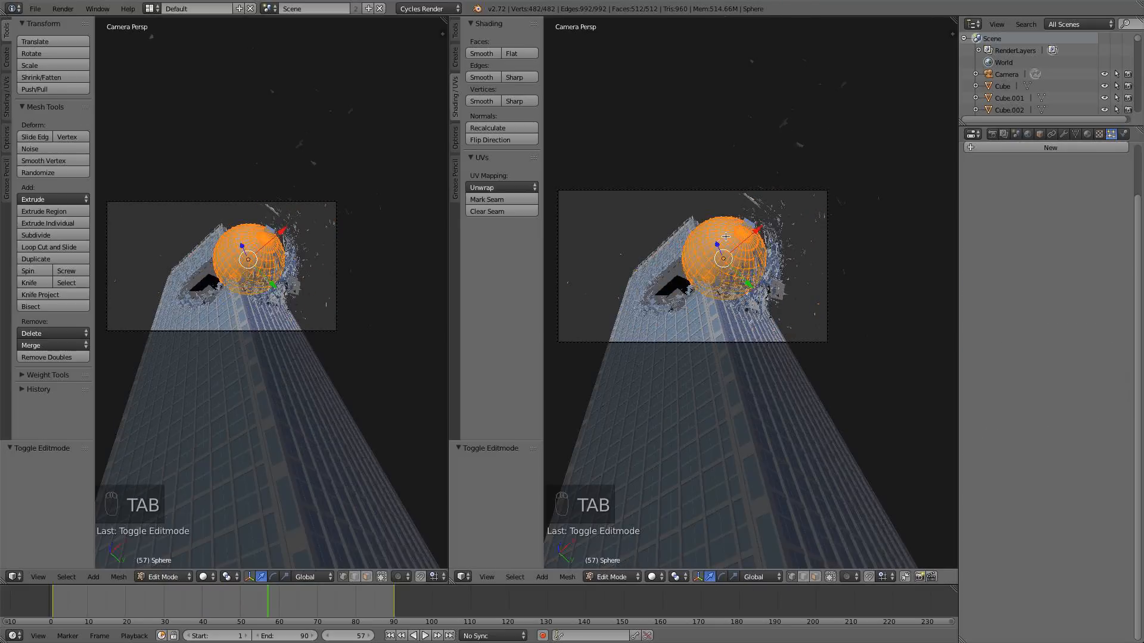
{"action": "key", "text": "u"}
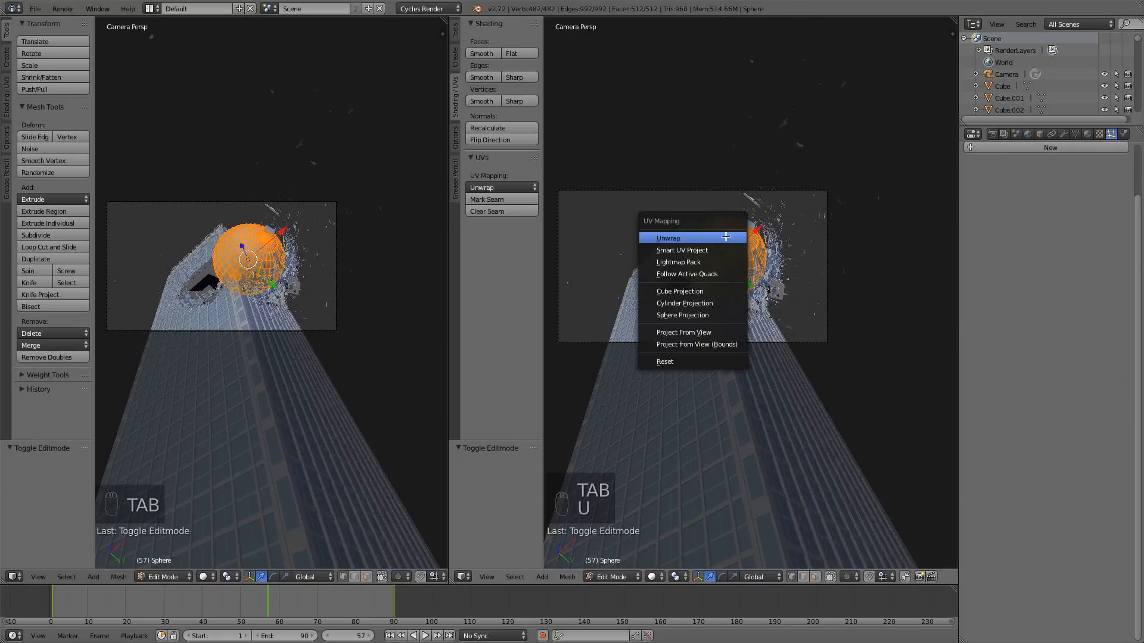
{"action": "left_click", "coordinate": [696, 316]}
{"action": "key", "text": "a"}
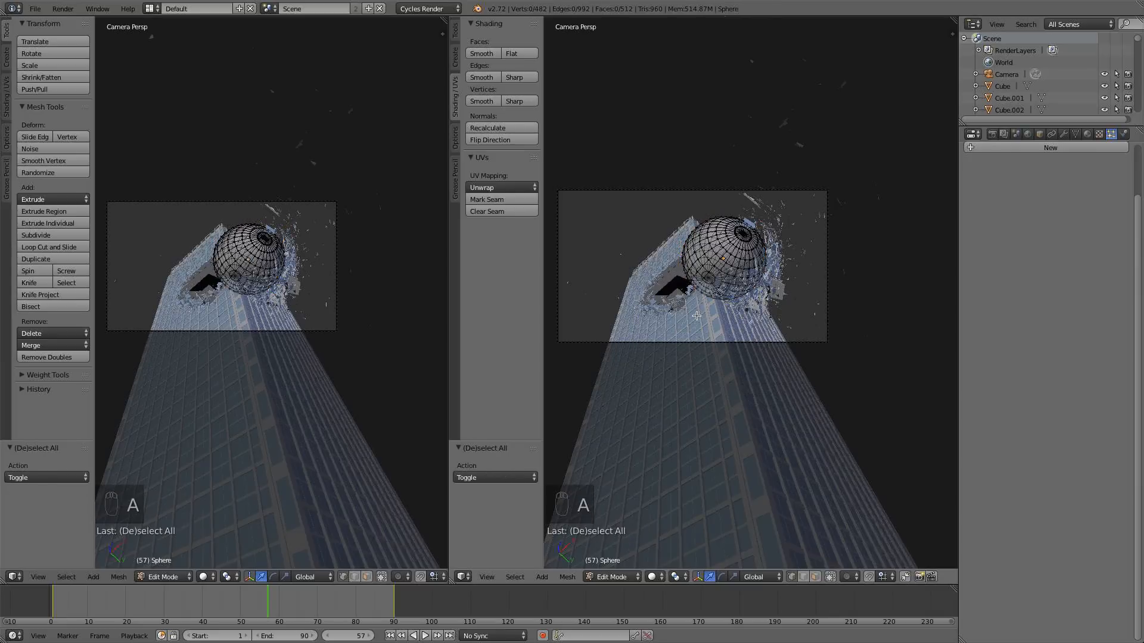
{"action": "key", "text": "Tab"}
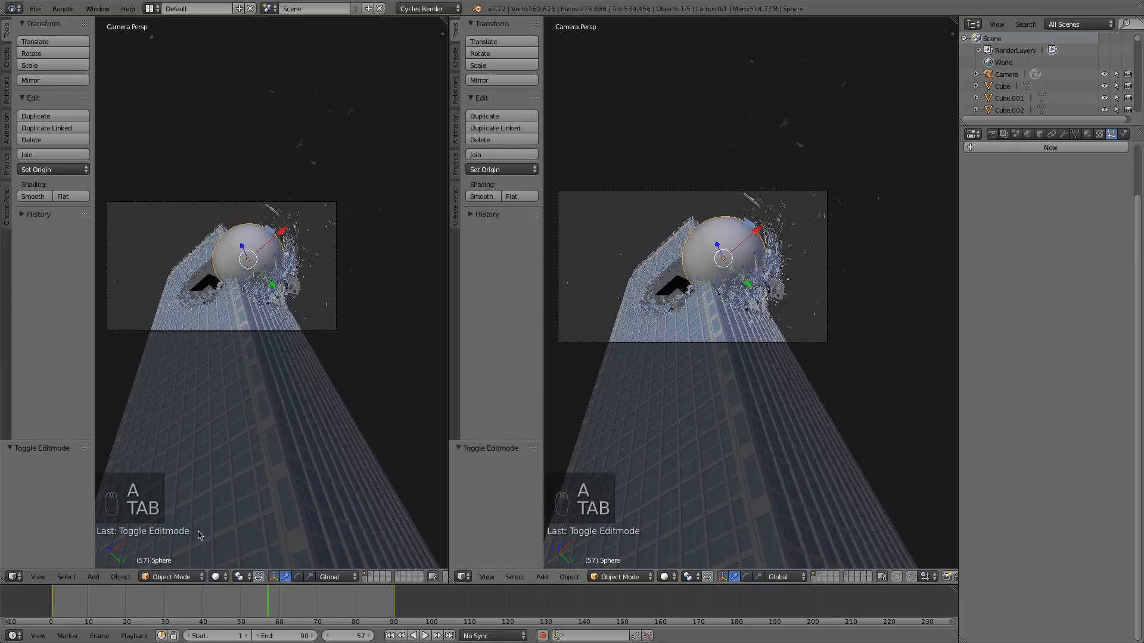
- Change one of the two 3D views into a Node Editor and hide its properties sidebar
{"action": "left_click", "coordinate": [13, 579]}
{"action": "left_click", "coordinate": [83, 455]}
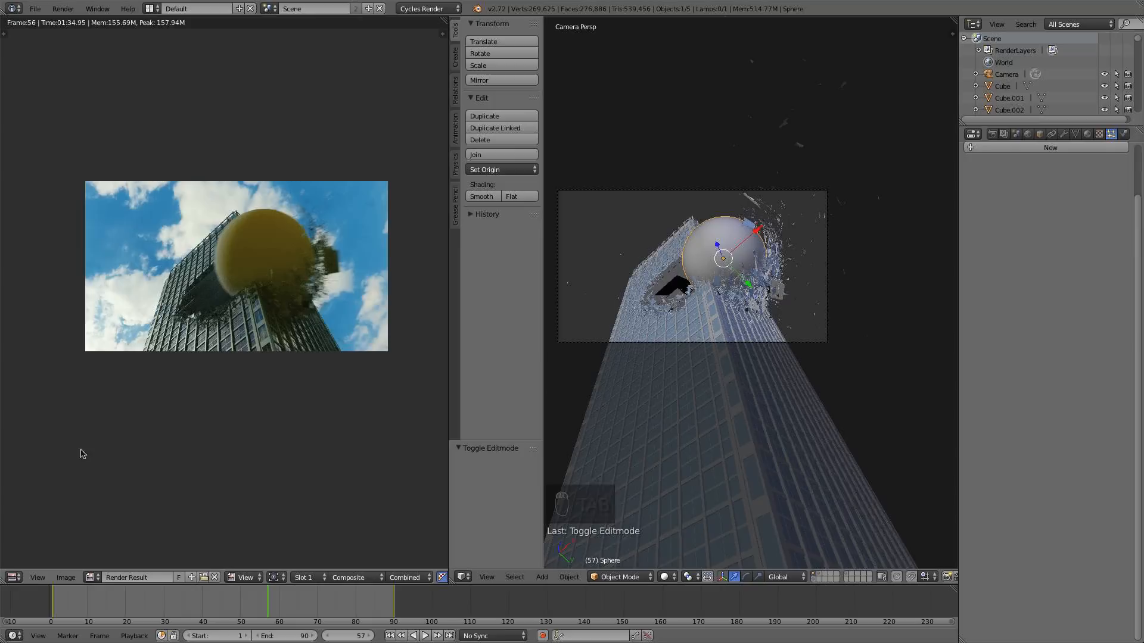
{"action": "left_click", "coordinate": [13, 578]}
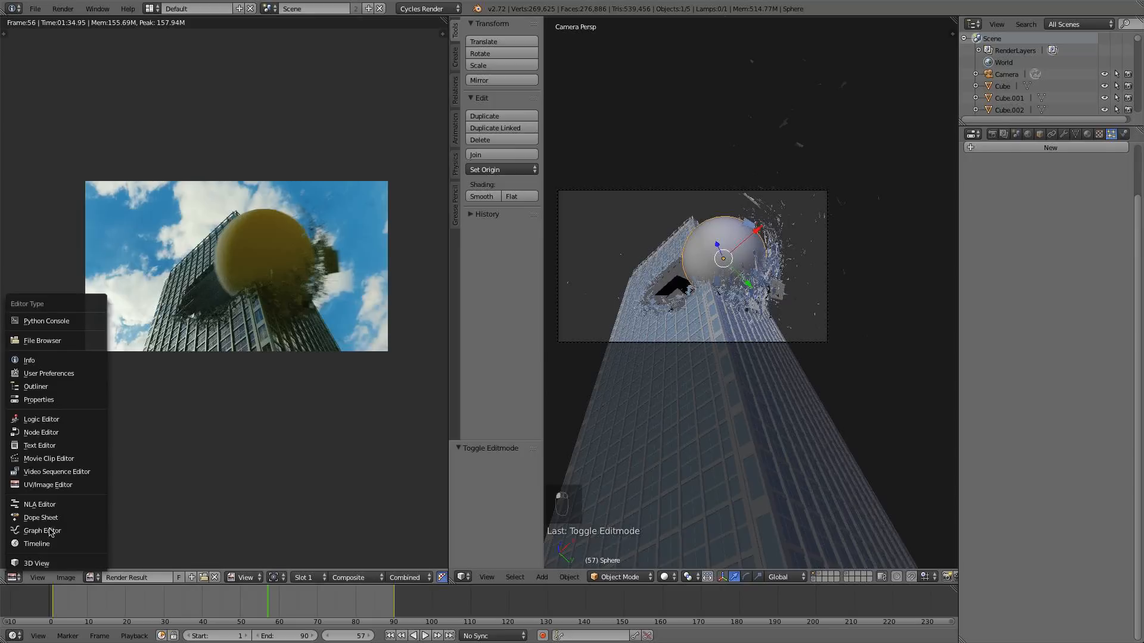
{"action": "left_click", "coordinate": [54, 434]}
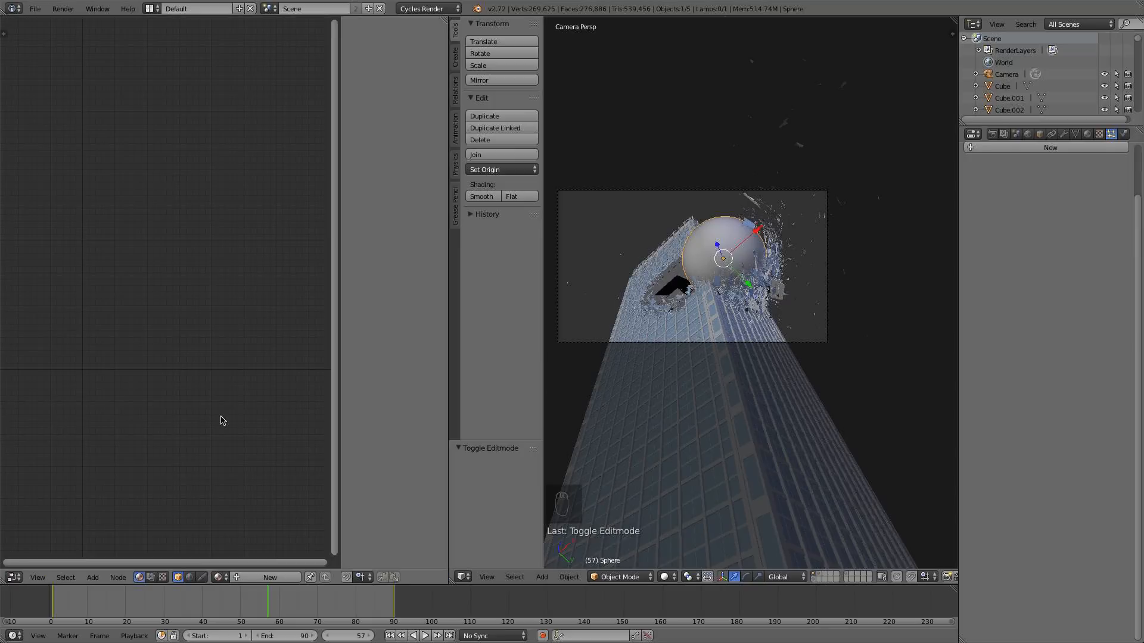
{"action": "key", "text": "n"}
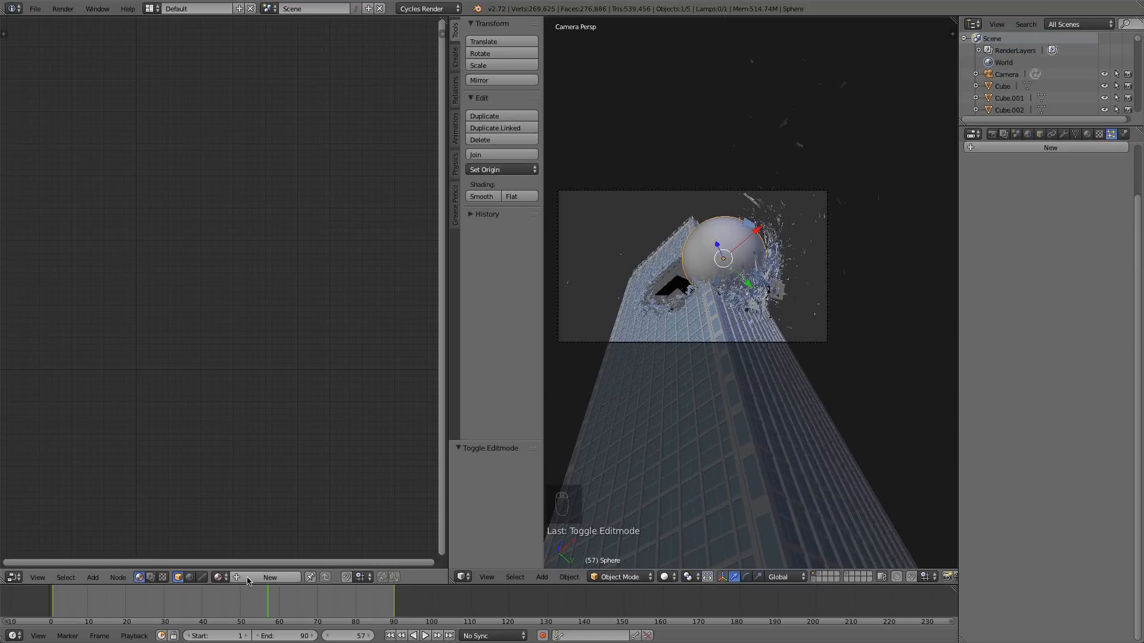
- Create a new material for the sphere and bring its nodes into view
{"action": "left_click", "coordinate": [1087, 134]}
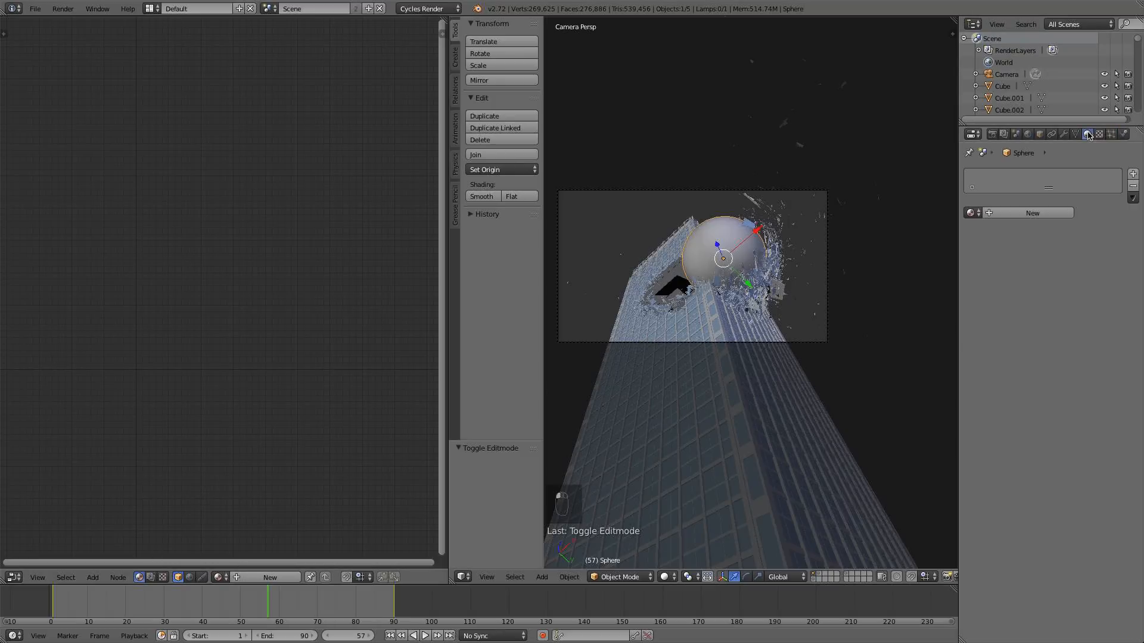
{"action": "left_click", "coordinate": [1033, 213]}
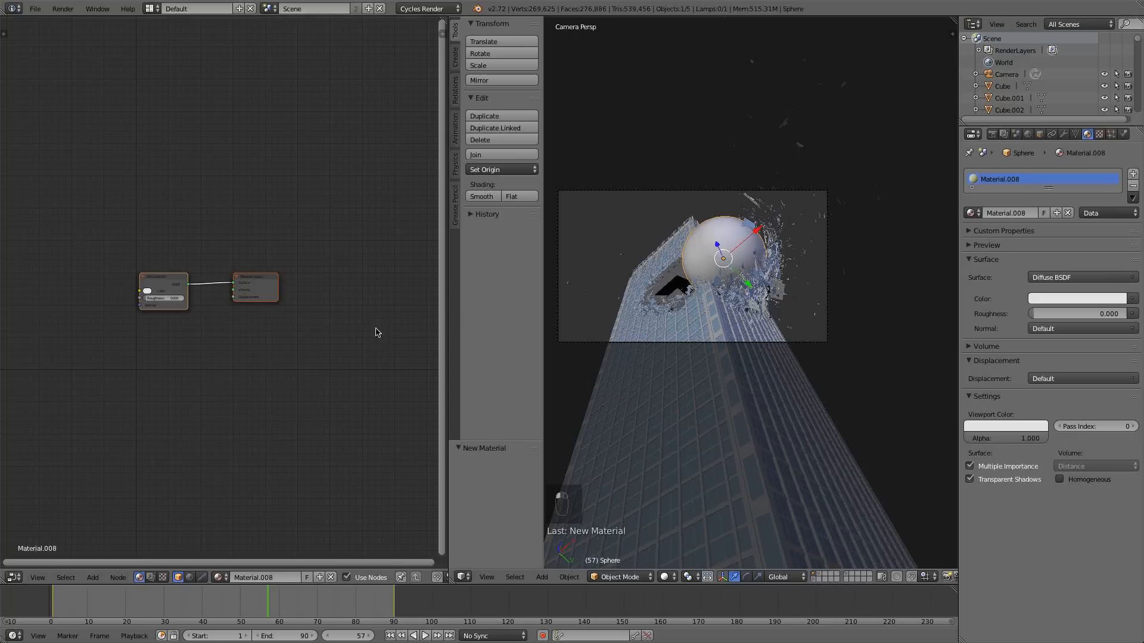
{"action": "key", "text": "Home"}
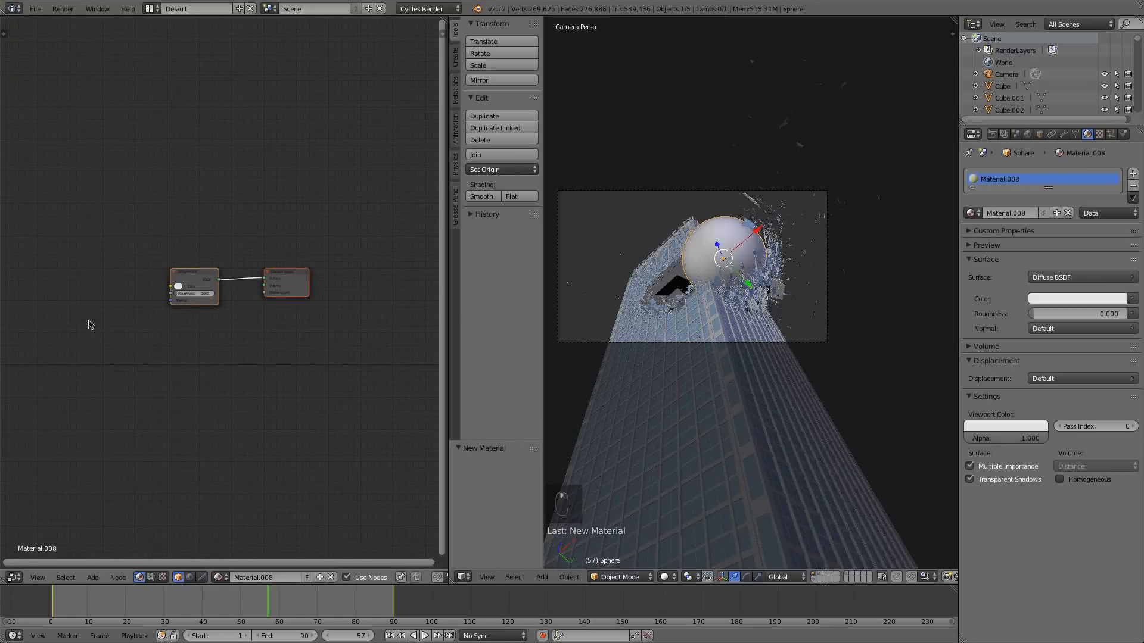
- Add an Image Texture node before the Diffuse BSDF and link its color output to the shader's color
{"action": "key", "text": "shift+a"}
{"action": "mouse_move", "coordinate": [75, 336]}
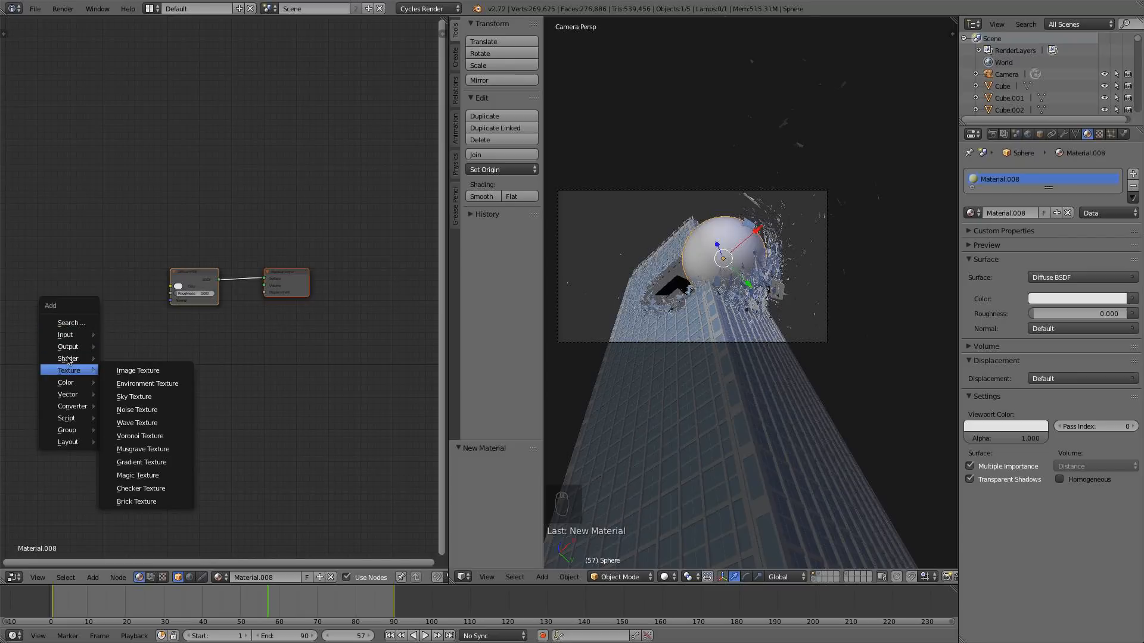
{"action": "mouse_move", "coordinate": [84, 370]}
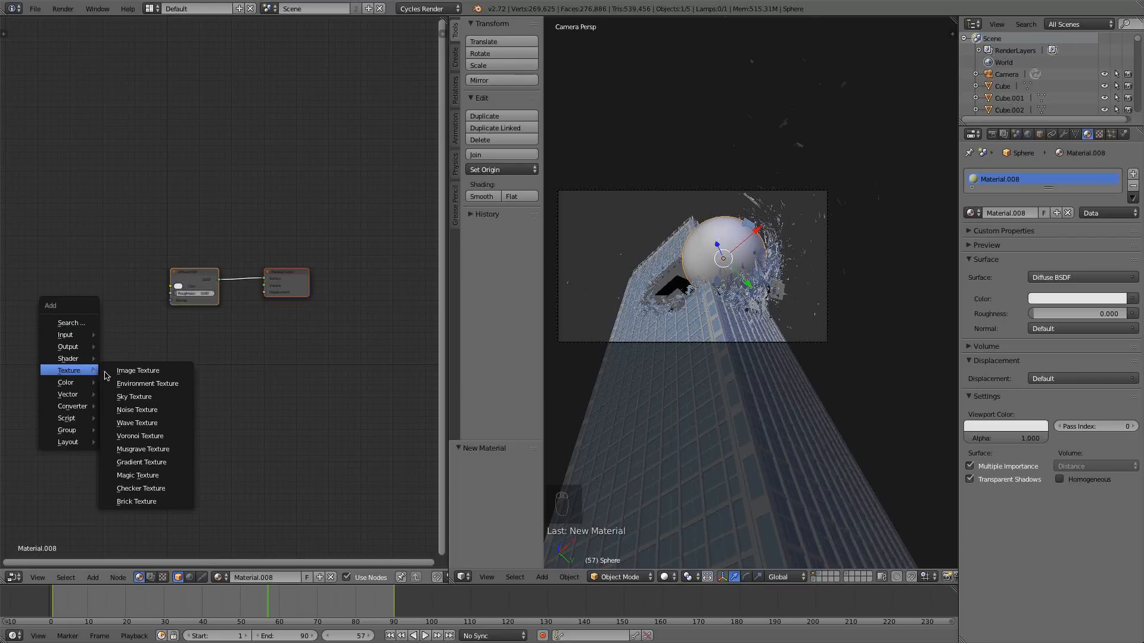
{"action": "left_click", "coordinate": [140, 370]}
{"action": "left_click", "coordinate": [107, 308]}
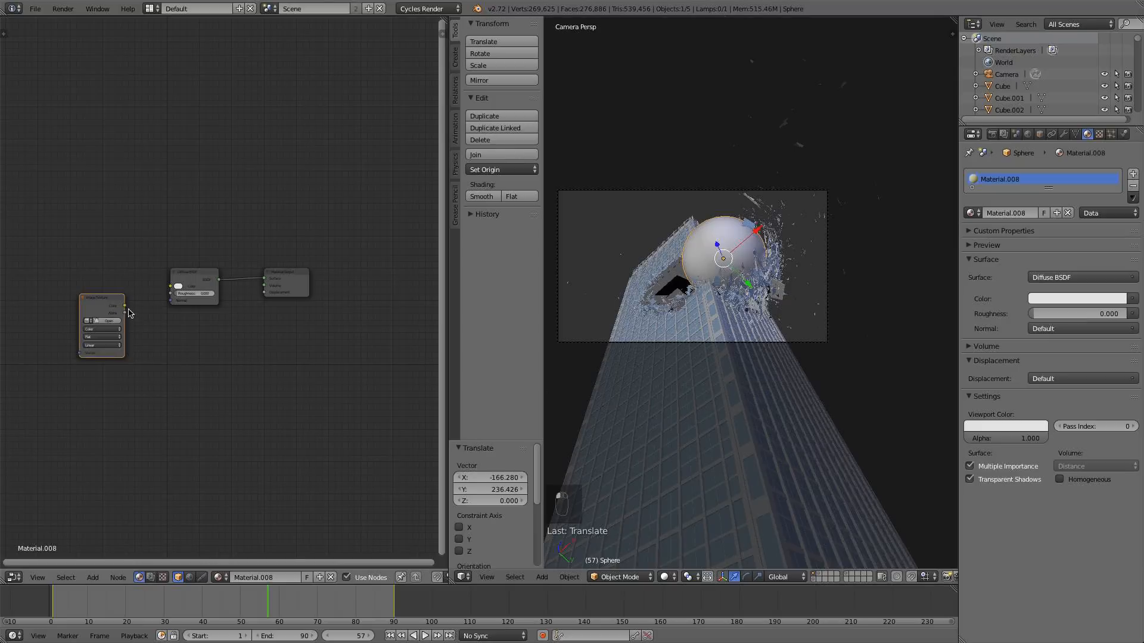
{"action": "key", "text": "g"}
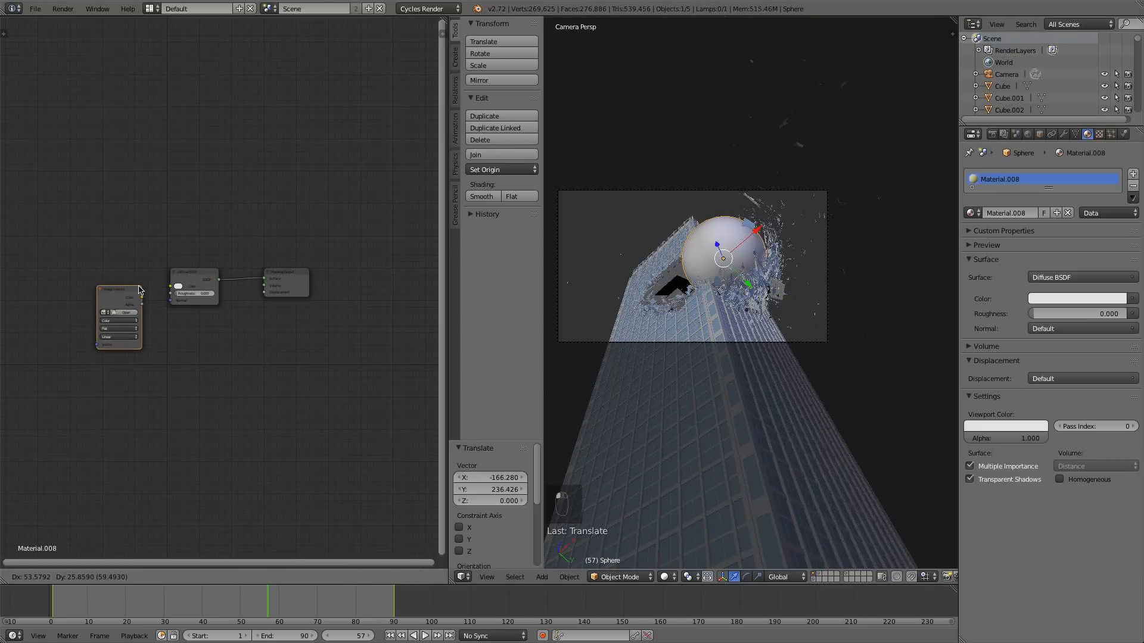
{"action": "left_click", "coordinate": [136, 286]}
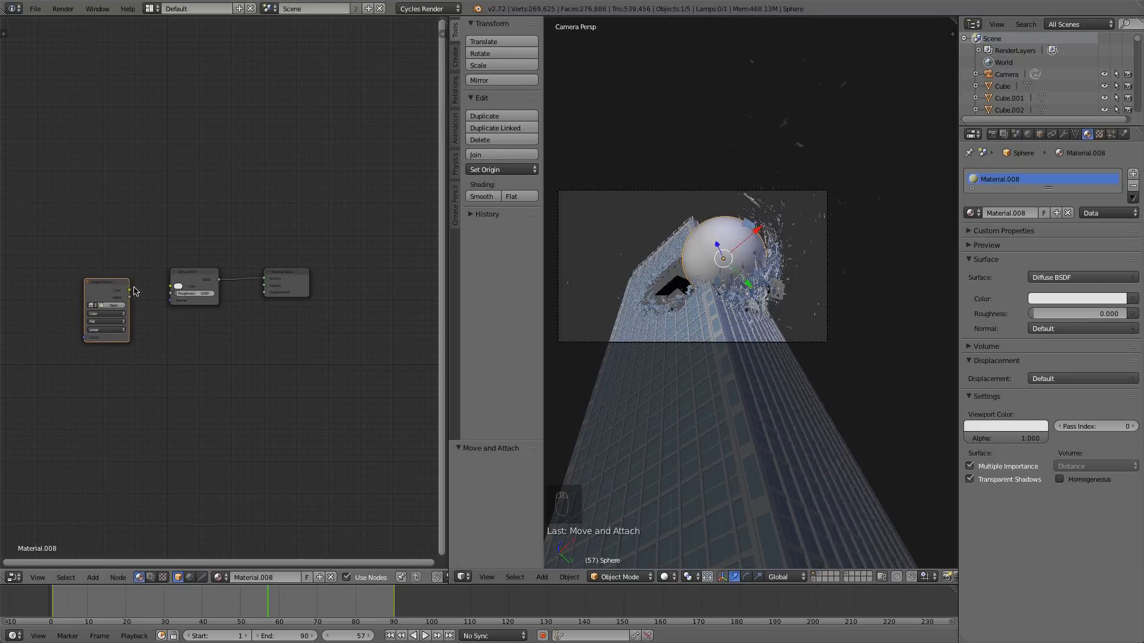
{"action": "left_click_drag", "start_coordinate": [130, 290], "coordinate": [177, 290]}
- Load the rusty MetalPainted0048_1_M.jpg from the Blender/CGtextures folder into the Image Texture node, browsing by thumbnails
{"action": "left_click", "coordinate": [113, 305]}
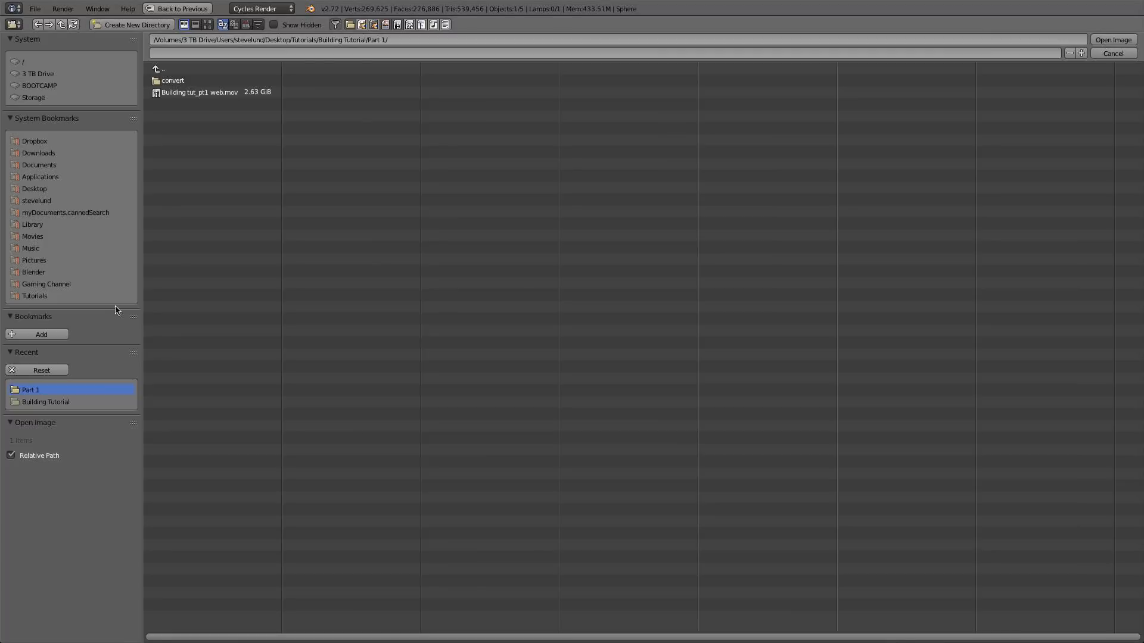
{"action": "left_click", "coordinate": [44, 271]}
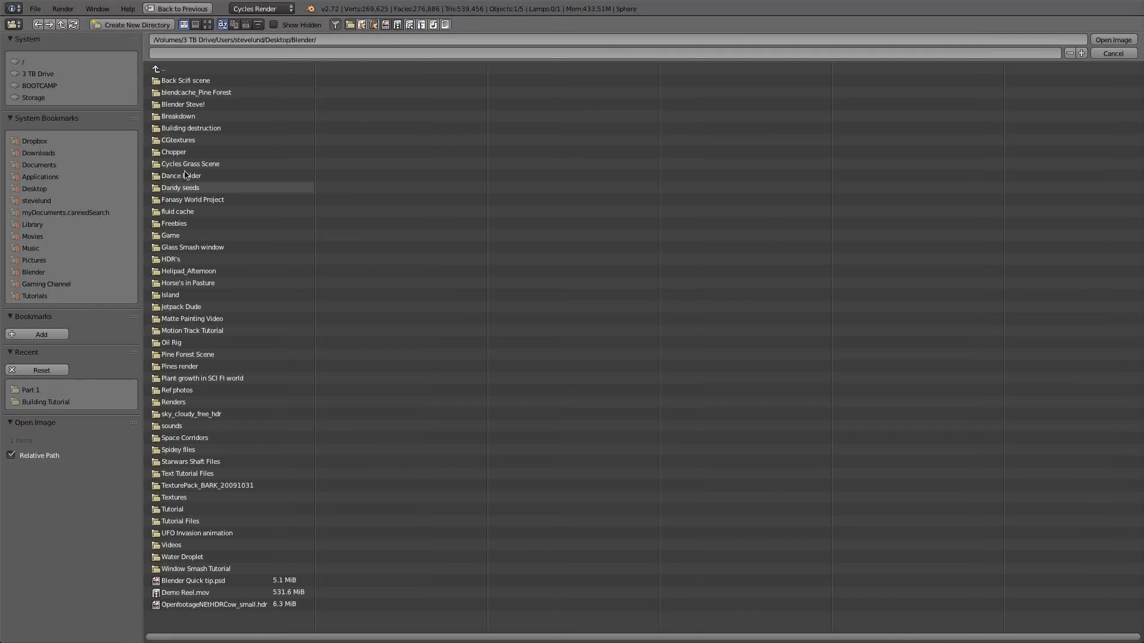
{"action": "left_click", "coordinate": [201, 144]}
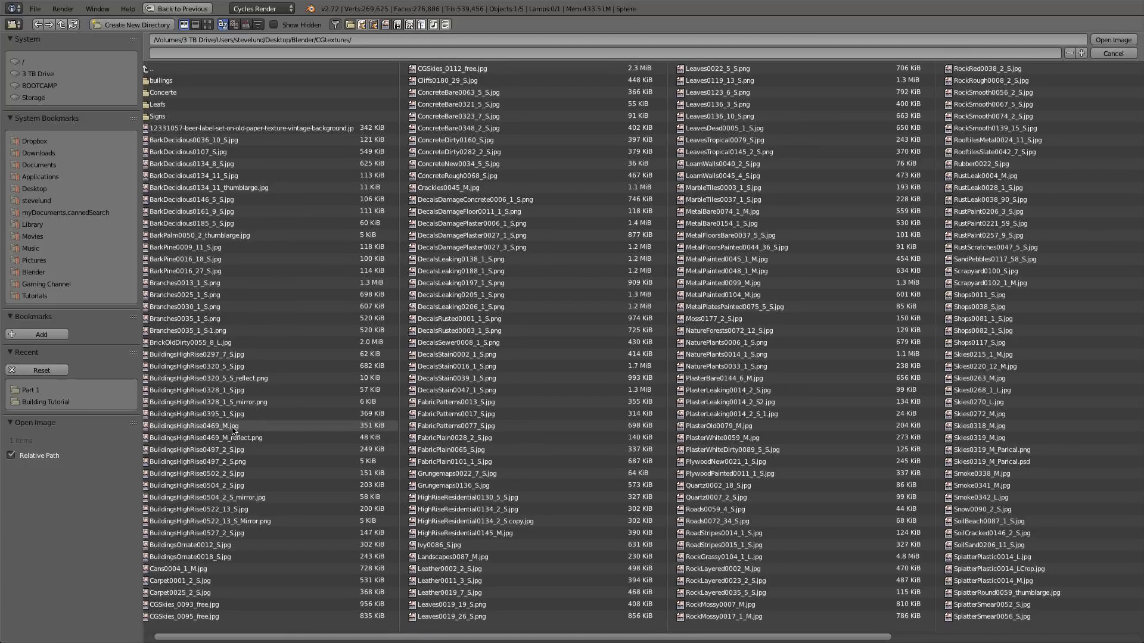
{"action": "left_click", "coordinate": [207, 25]}
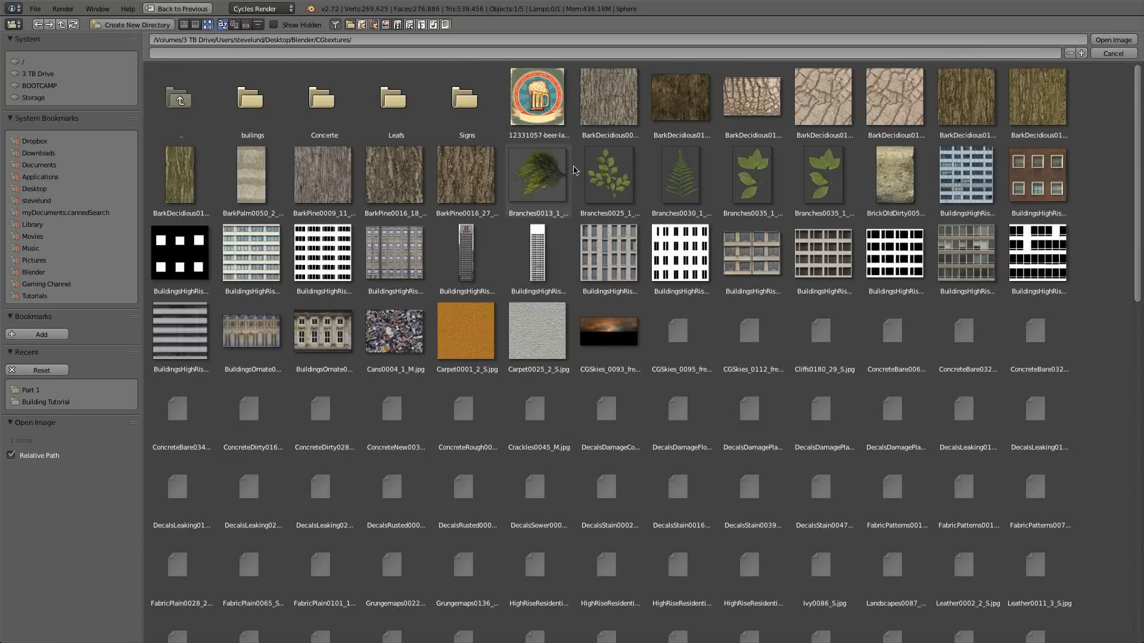
{"action": "scroll", "coordinate": [683, 193], "scroll_direction": "down", "scroll_amount": 3}
{"action": "scroll", "coordinate": [683, 194], "scroll_direction": "down", "scroll_amount": 3}
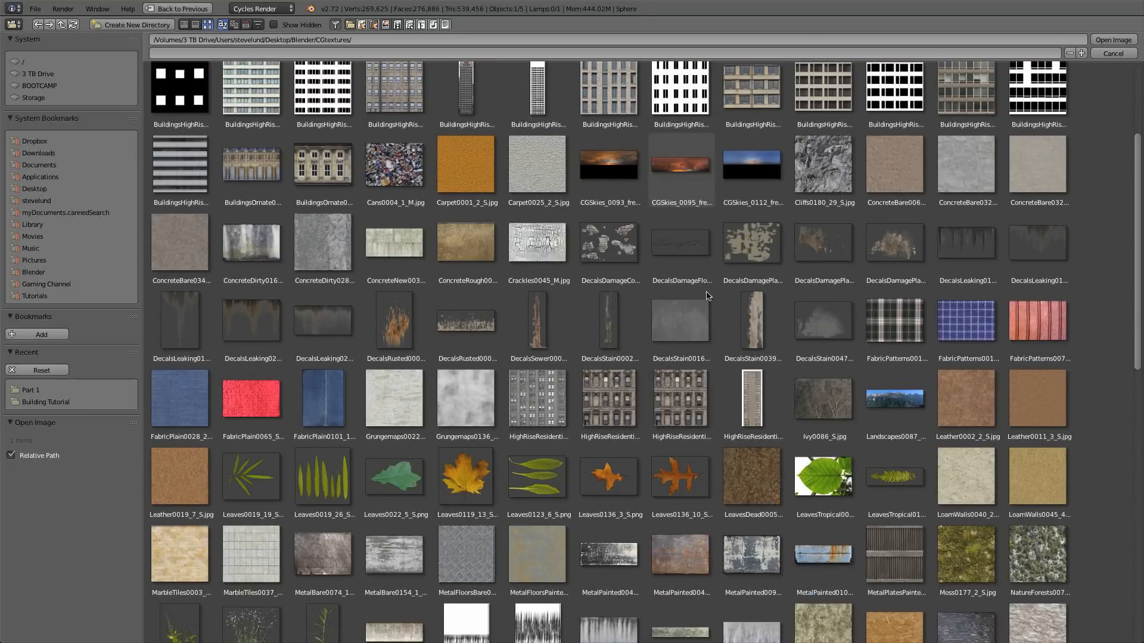
{"action": "scroll", "coordinate": [689, 546], "scroll_direction": "down", "scroll_amount": 1}
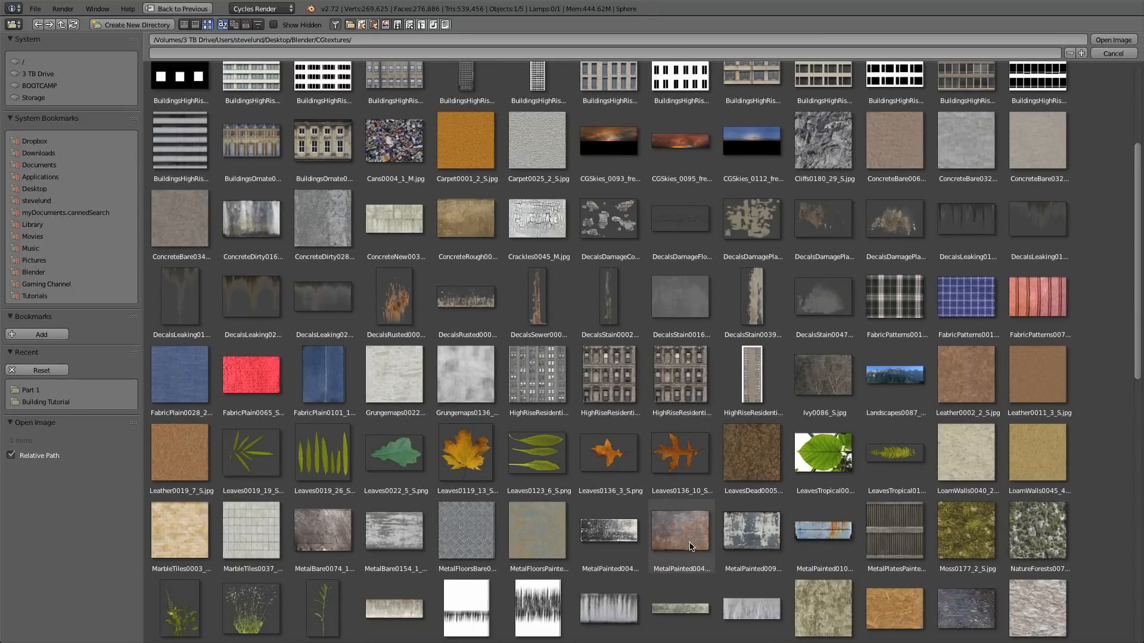
{"action": "double_click", "coordinate": [690, 545]}
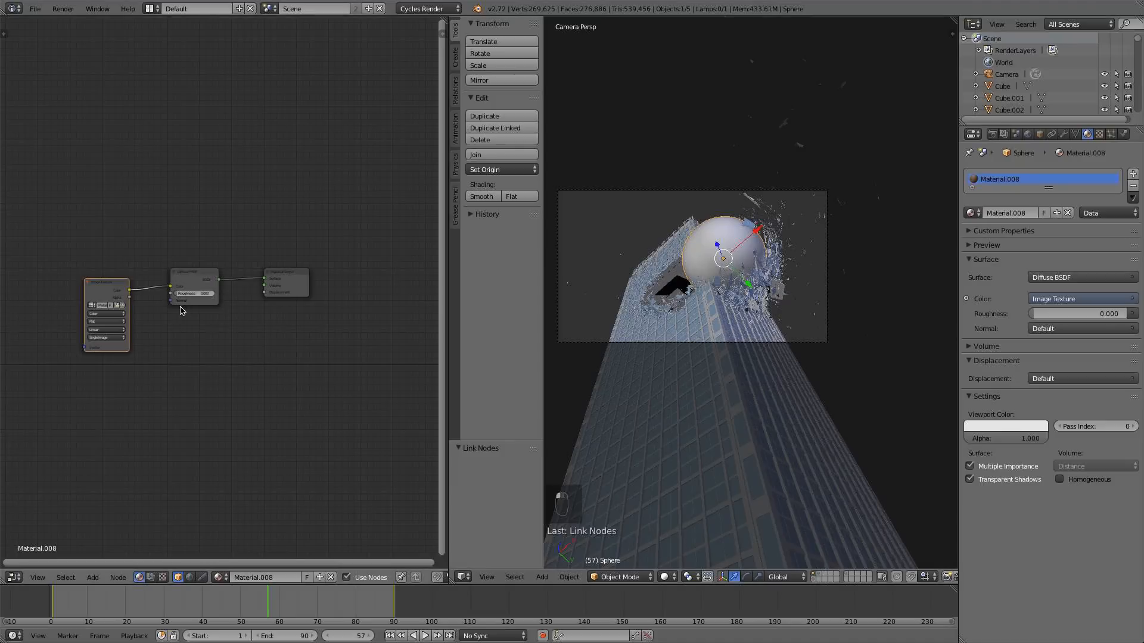
{"action": "middle_click_drag", "start_coordinate": [294, 305], "coordinate": [298, 306]}
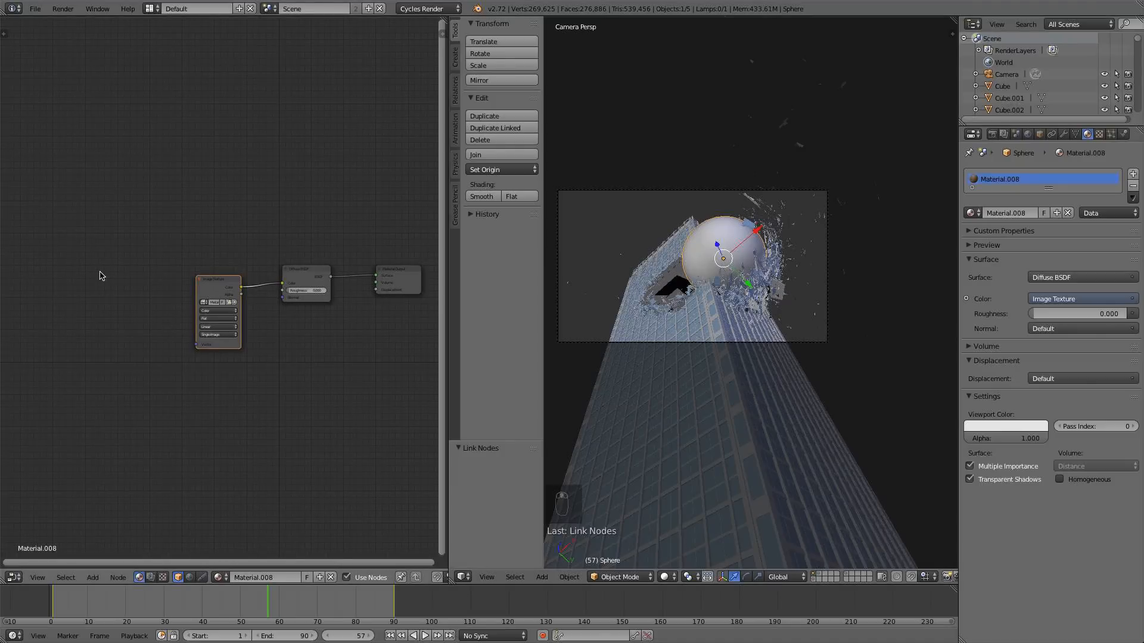
- Add a Texture Coordinate node and place it at the start of the sphere material's node chain
{"action": "key", "text": "shift+a"}
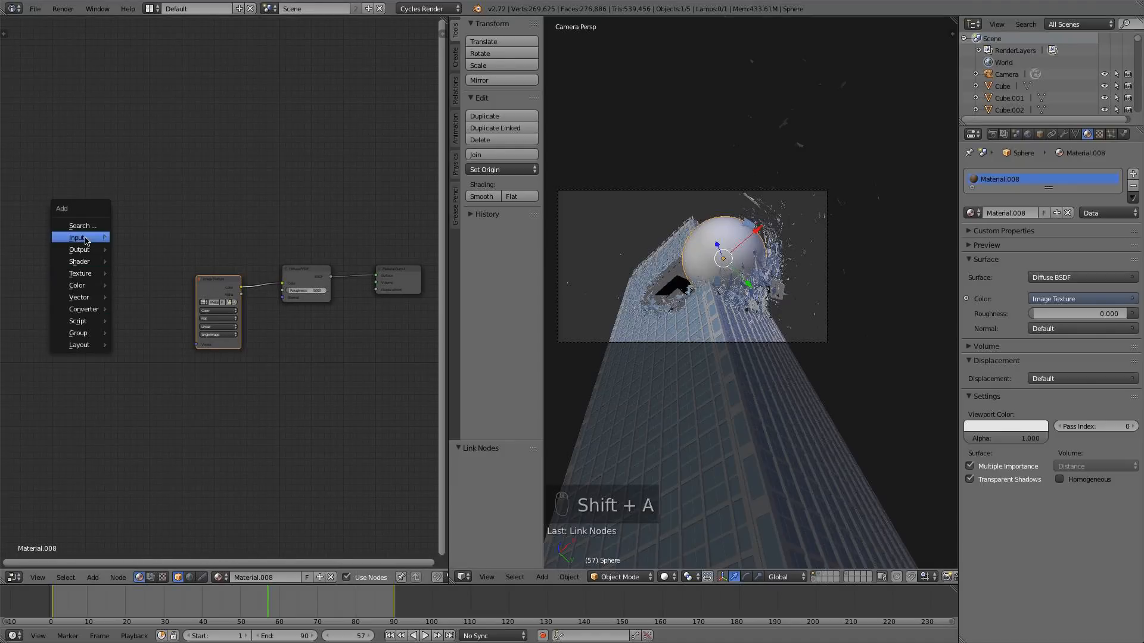
{"action": "mouse_move", "coordinate": [87, 239]}
{"action": "left_click", "coordinate": [122, 238]}
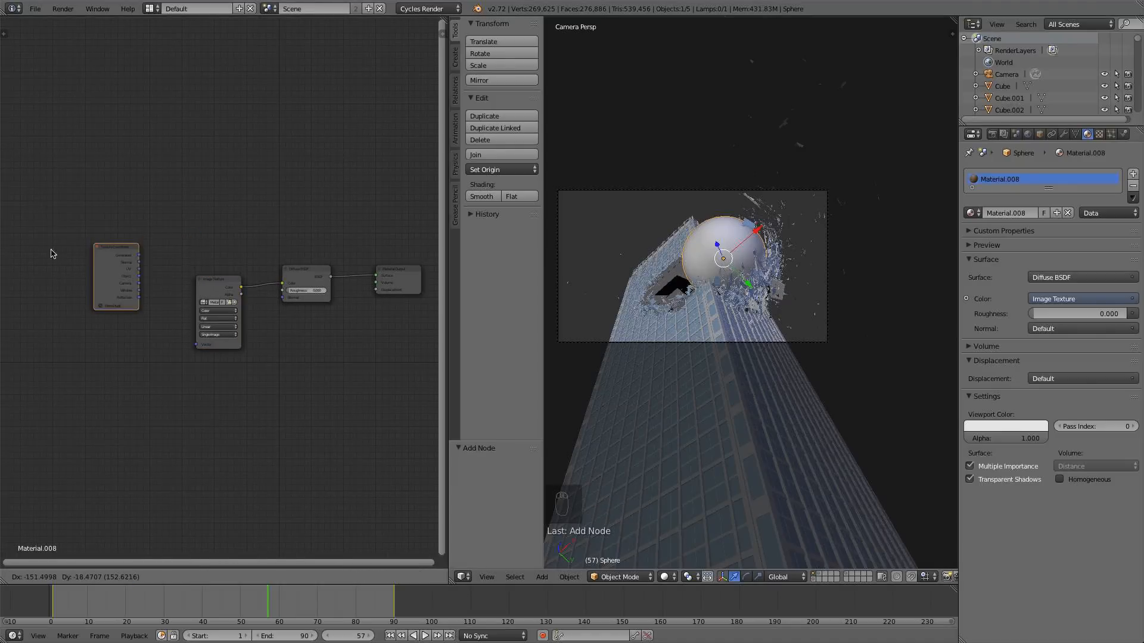
{"action": "left_click", "coordinate": [27, 259]}
- Add a Mapping node, feed it the UV texture coordinates, and link its output to the Image Texture's vector input
{"action": "key", "text": "shift+a"}
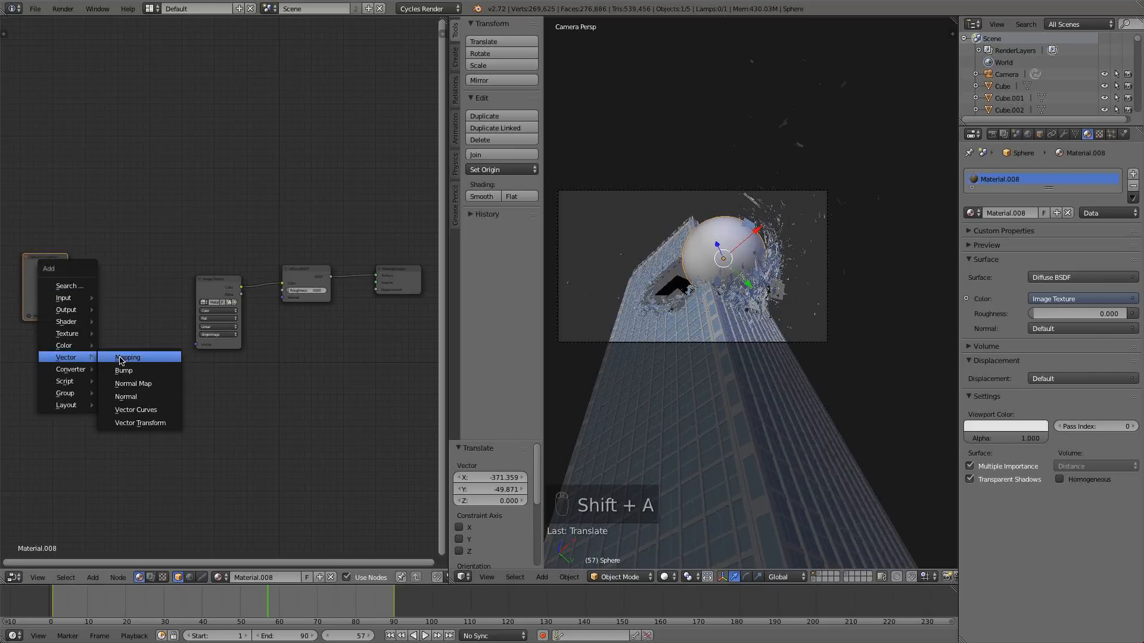
{"action": "left_click", "coordinate": [123, 357]}
{"action": "left_click", "coordinate": [82, 325]}
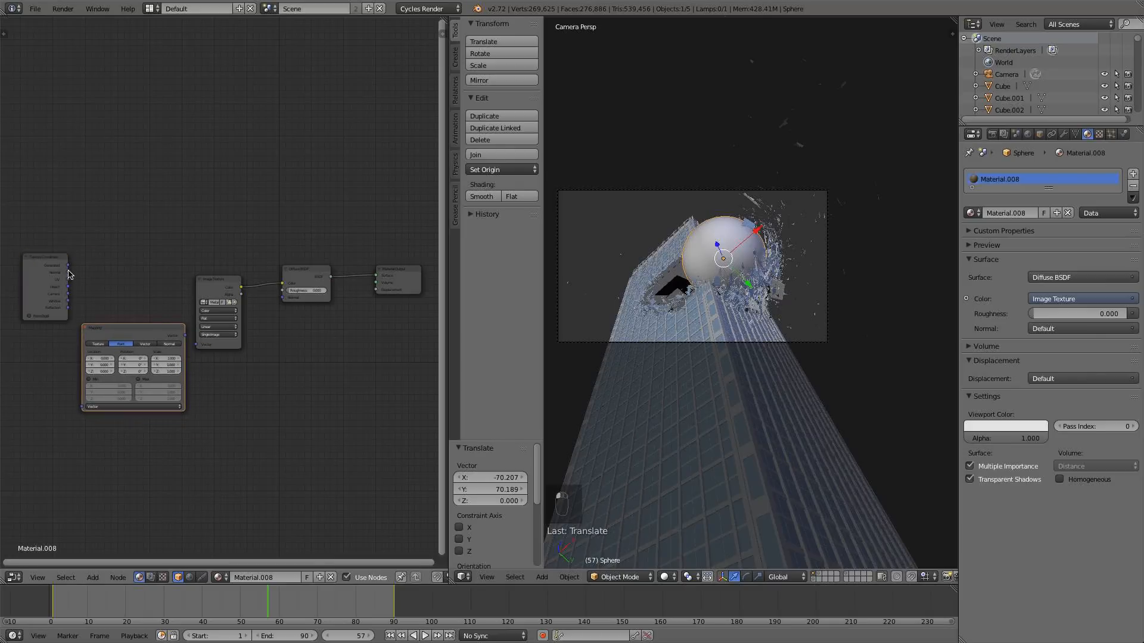
{"action": "left_click_drag", "start_coordinate": [68, 279], "coordinate": [82, 407]}
{"action": "left_click_drag", "start_coordinate": [183, 341], "coordinate": [185, 335]}
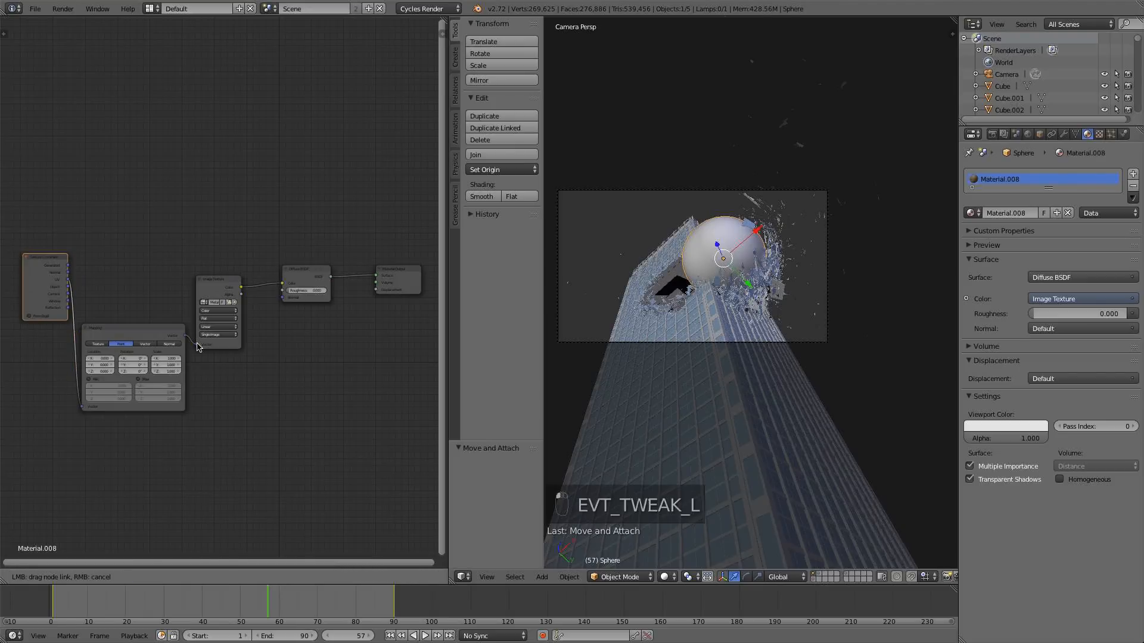
- Set the Mapping node's scale to 2 on the X, Y and Z axes
{"action": "left_click", "coordinate": [165, 357]}
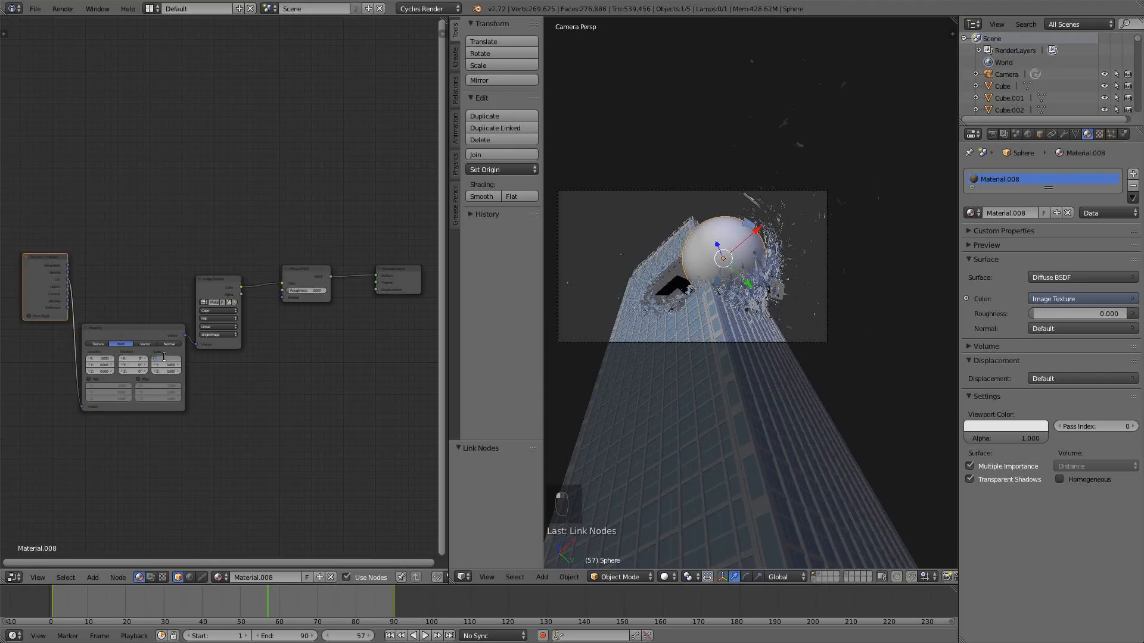
{"action": "type", "text": "2"}
{"action": "key", "text": "Return"}
{"action": "left_click", "coordinate": [166, 365]}
{"action": "type", "text": "2"}
{"action": "key", "text": "Return"}
{"action": "left_click", "coordinate": [166, 371]}
{"action": "type", "text": "2"}
{"action": "key", "text": "Return"}
- Make room before the Material Output and insert a Mix Shader into the link coming from the Diffuse BSDF
{"action": "left_click_drag", "start_coordinate": [409, 269], "coordinate": [443, 263]}
{"action": "key", "text": "shift+a"}
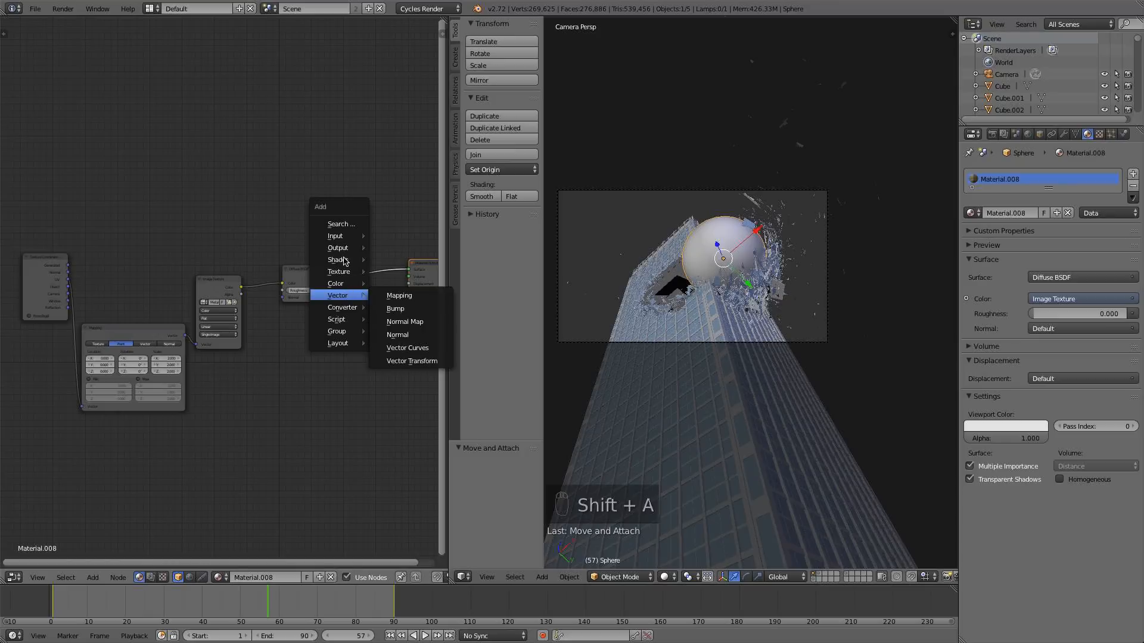
{"action": "mouse_move", "coordinate": [344, 261]}
{"action": "left_click", "coordinate": [394, 260]}
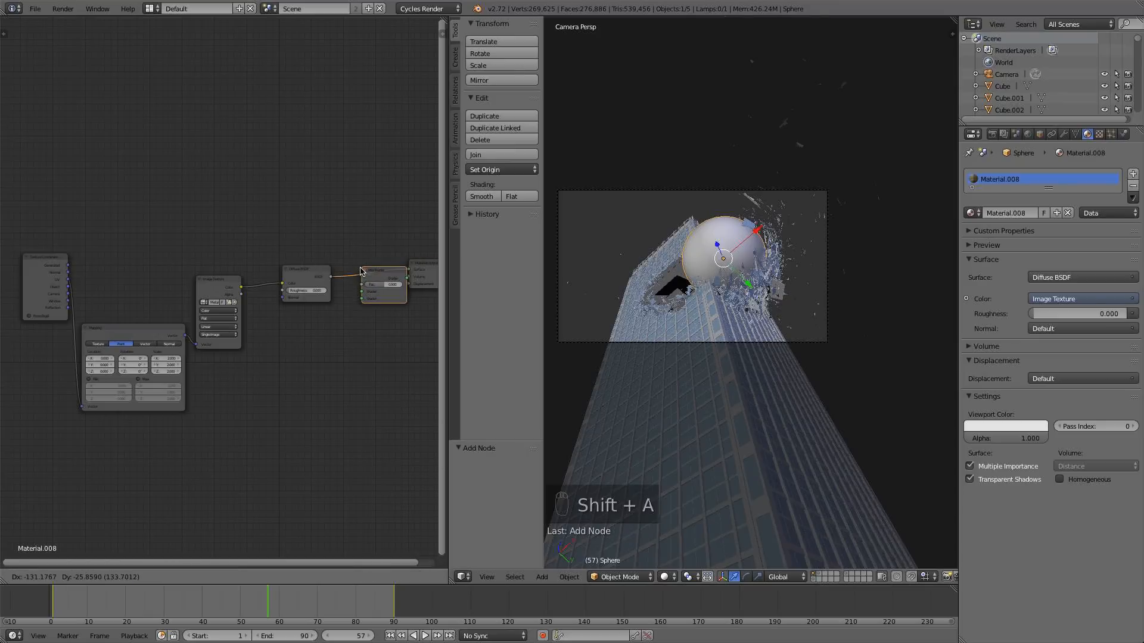
{"action": "left_click", "coordinate": [360, 274]}
- Add a Glossy BSDF, link it to the Mix Shader's second shader input, and set the mix factor to 0.1
{"action": "key", "text": "shift+a"}
{"action": "mouse_move", "coordinate": [327, 349]}
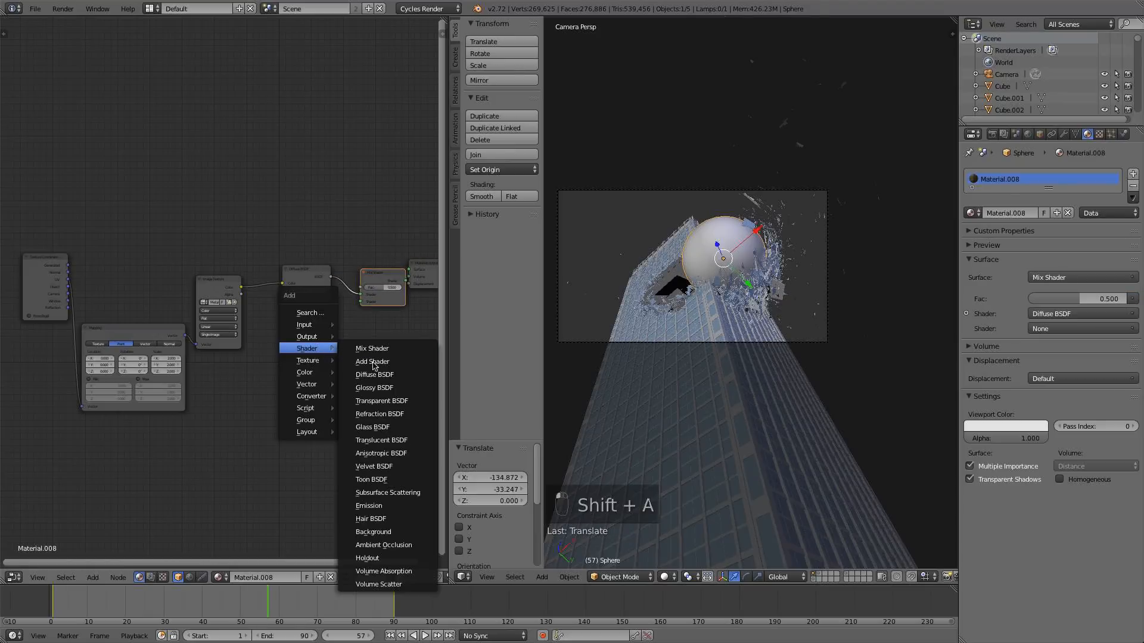
{"action": "left_click", "coordinate": [374, 387]}
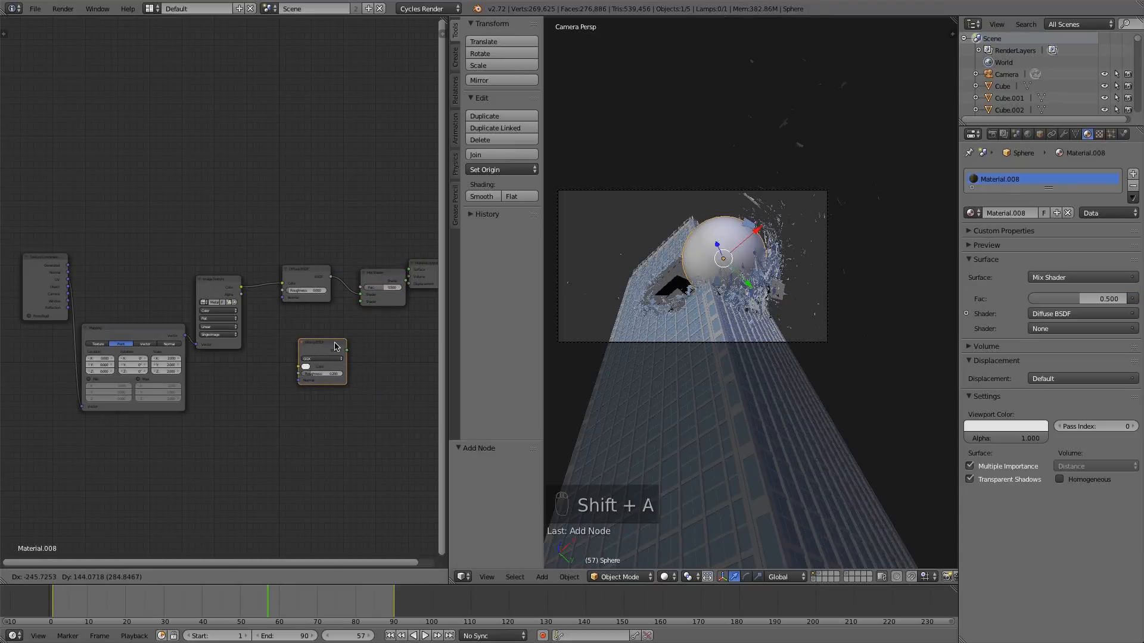
{"action": "left_click", "coordinate": [336, 347]}
{"action": "left_click_drag", "start_coordinate": [347, 351], "coordinate": [361, 302]}
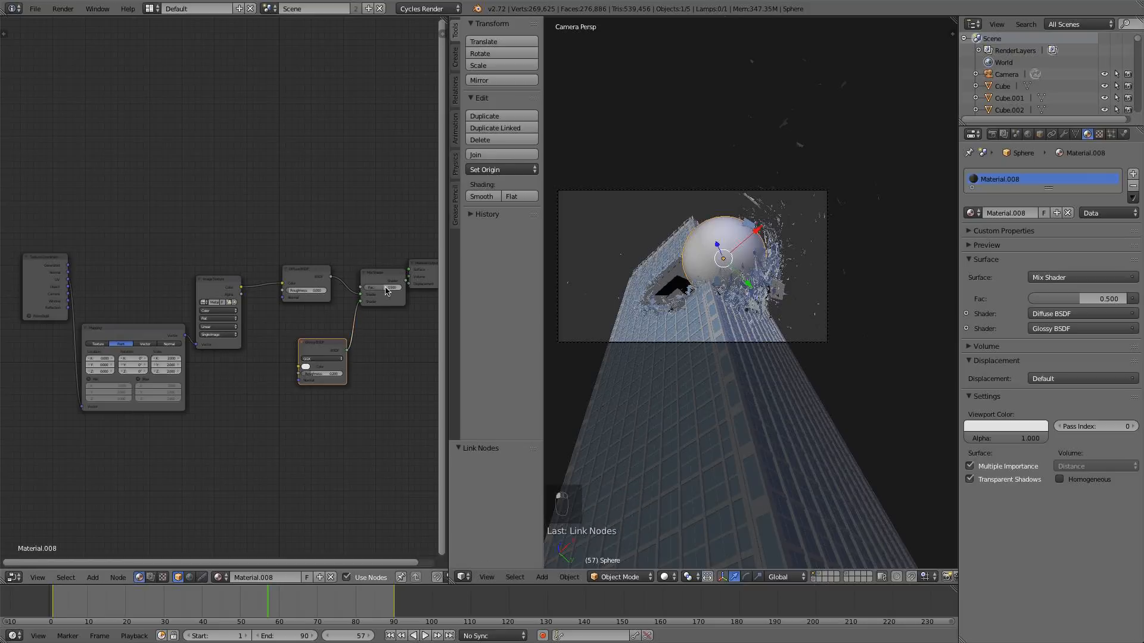
{"action": "type", "text": "0.1"}
{"action": "key", "text": "Return"}
- Add a Bump node, link the image color to its height, and connect its normal output to the Glossy BSDF's normal
{"action": "key", "text": "shift+a"}
{"action": "mouse_move", "coordinate": [250, 389]}
{"action": "mouse_move", "coordinate": [230, 435]}
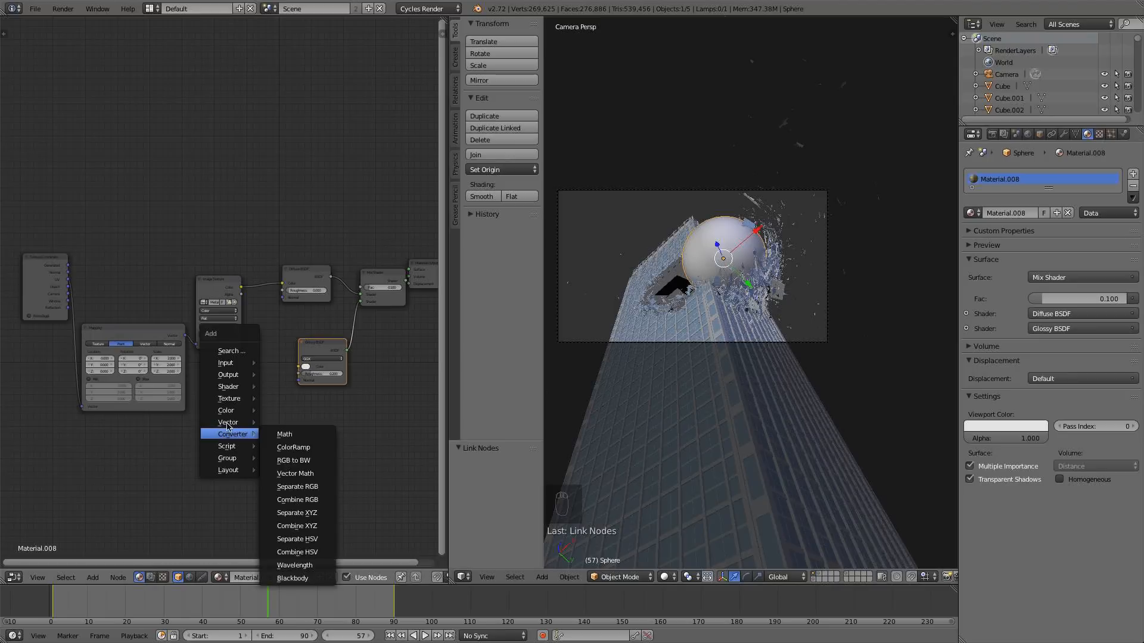
{"action": "left_click", "coordinate": [286, 435]}
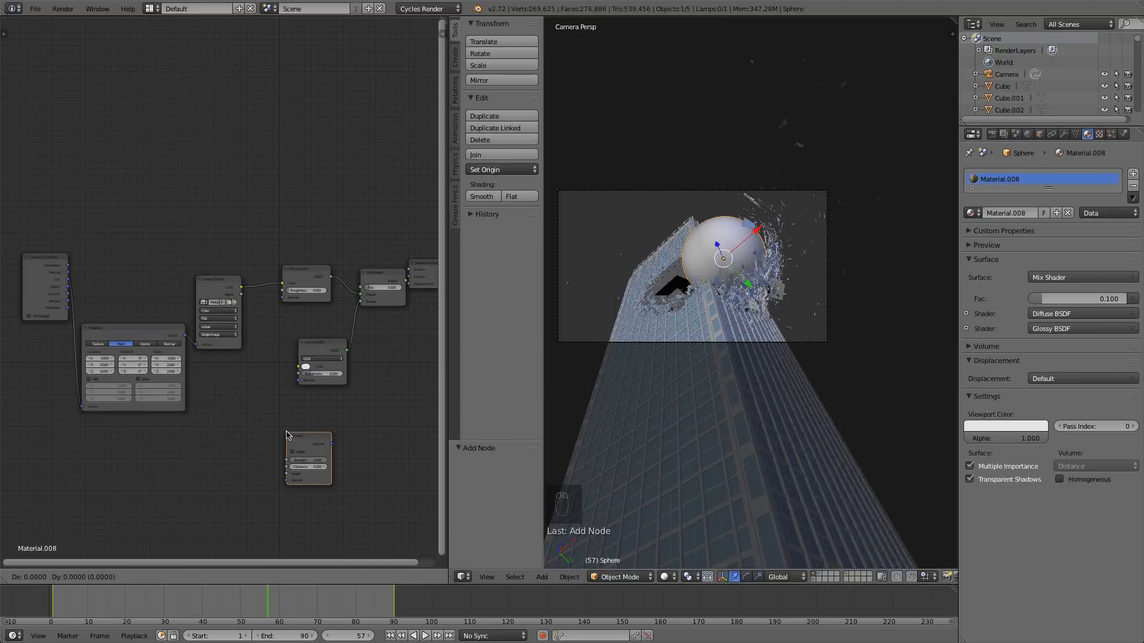
{"action": "left_click", "coordinate": [256, 410]}
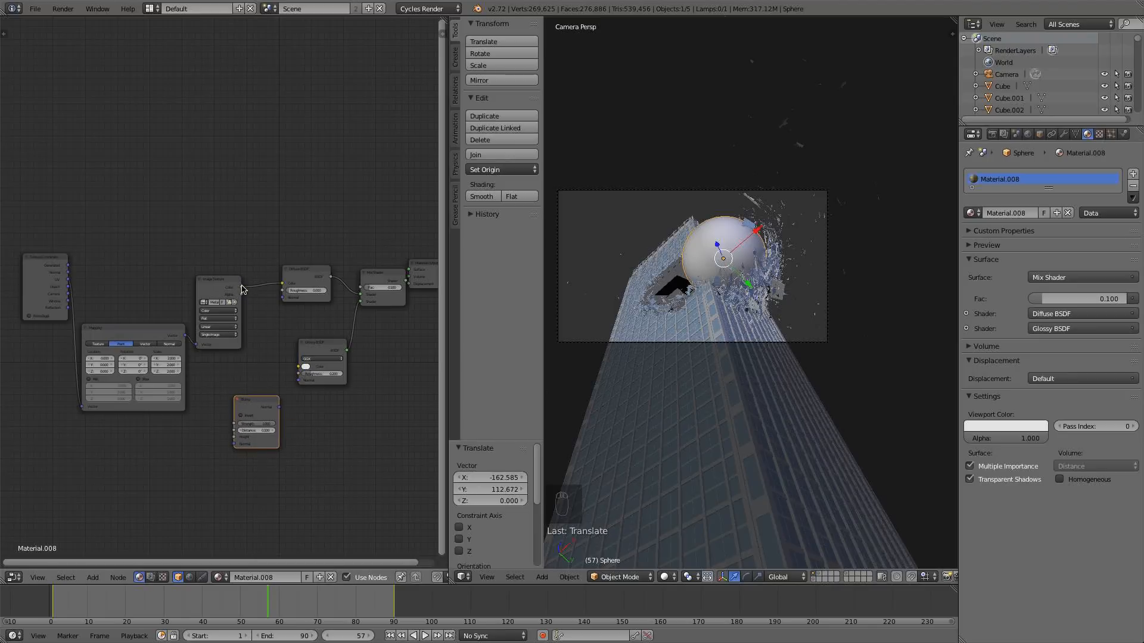
{"action": "left_click_drag", "start_coordinate": [241, 289], "coordinate": [234, 438]}
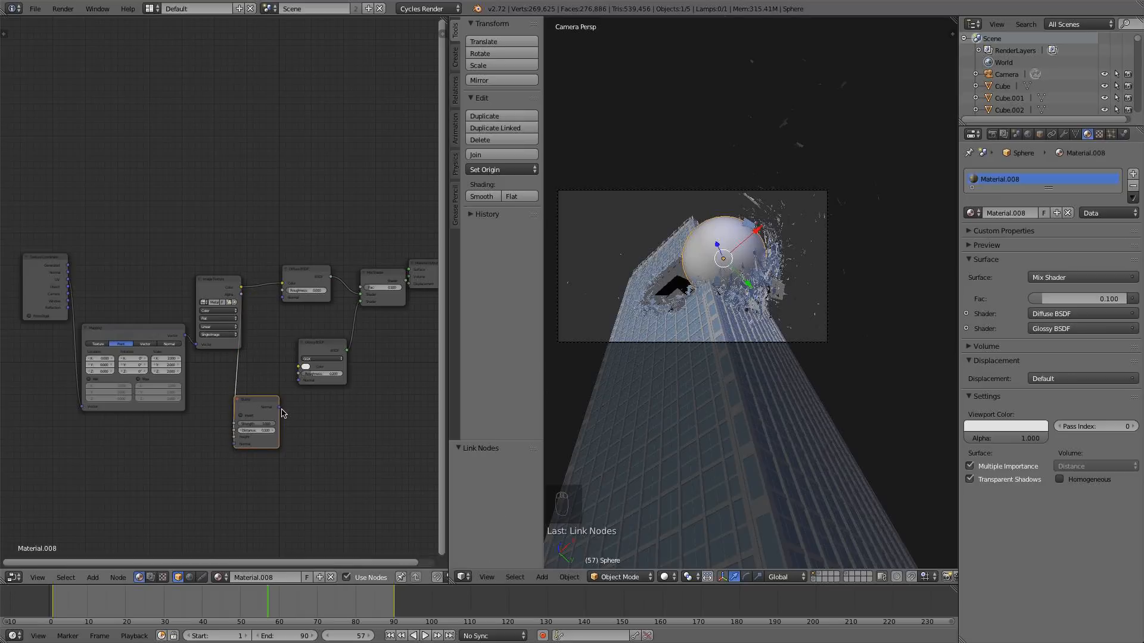
{"action": "left_click_drag", "start_coordinate": [278, 408], "coordinate": [298, 387]}
- Set the Bump strength to 0.2 and link its normal output to the Diffuse BSDF's normal input as well
{"action": "left_click", "coordinate": [255, 424]}
{"action": "type", "text": "0.3"}
{"action": "key", "text": "Return"}
{"action": "left_click", "coordinate": [256, 424]}
{"action": "type", "text": "0.2"}
{"action": "key", "text": "Return"}
{"action": "left_click_drag", "start_coordinate": [280, 408], "coordinate": [282, 297]}
- Save the file and join the Node Editor's area into the 3D view
{"action": "left_click", "coordinate": [35, 9]}
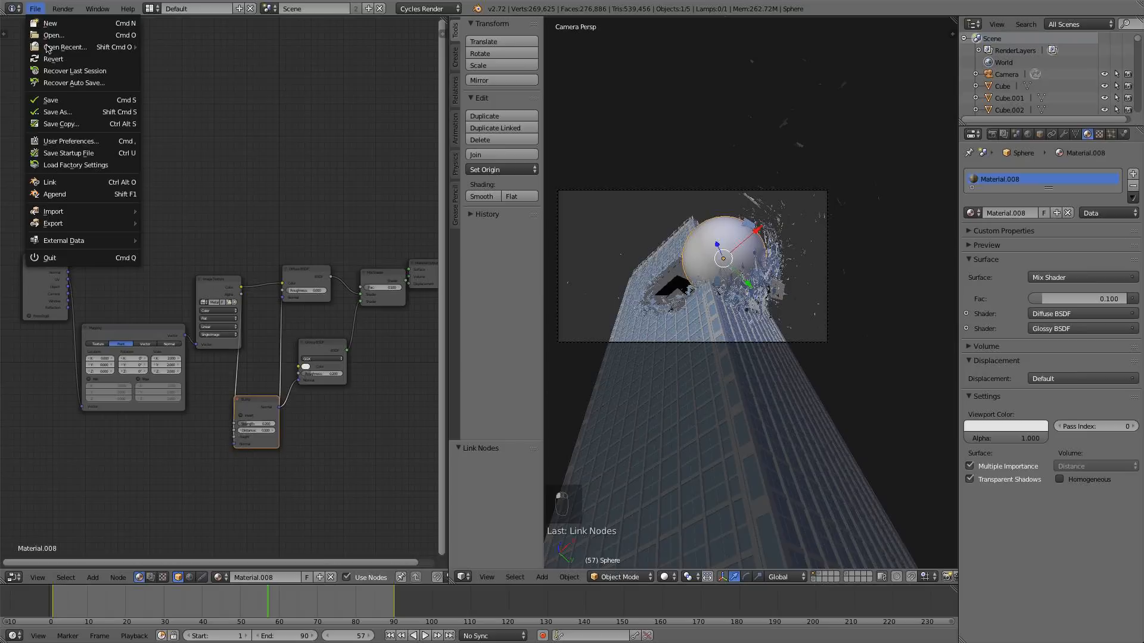
{"action": "left_click", "coordinate": [63, 100]}
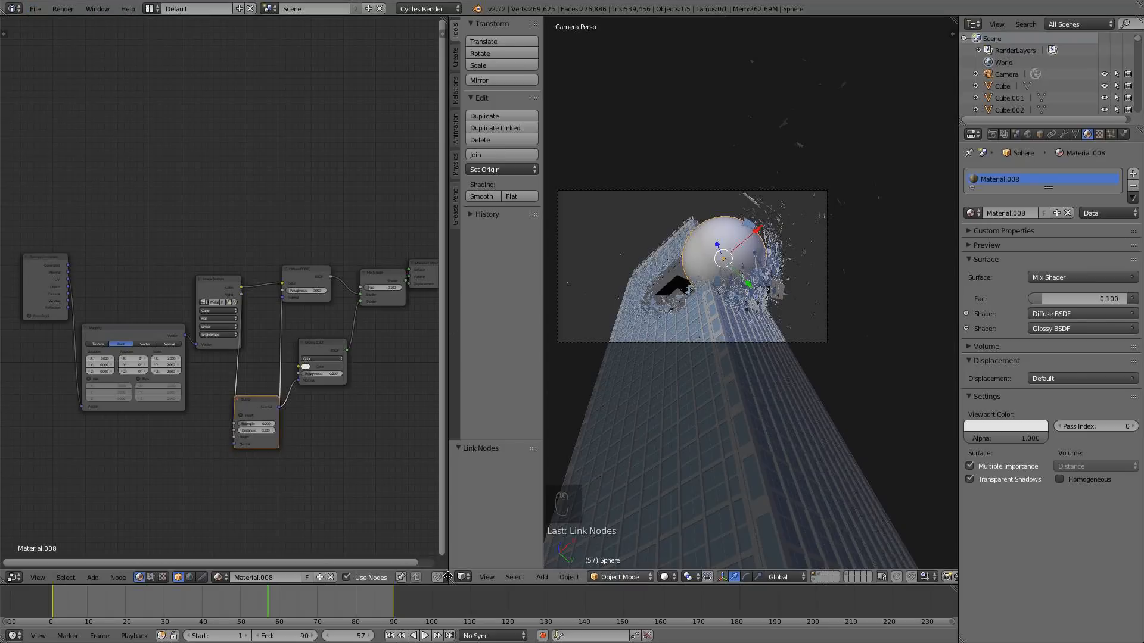
{"action": "left_click_drag", "start_coordinate": [452, 578], "coordinate": [377, 575]}
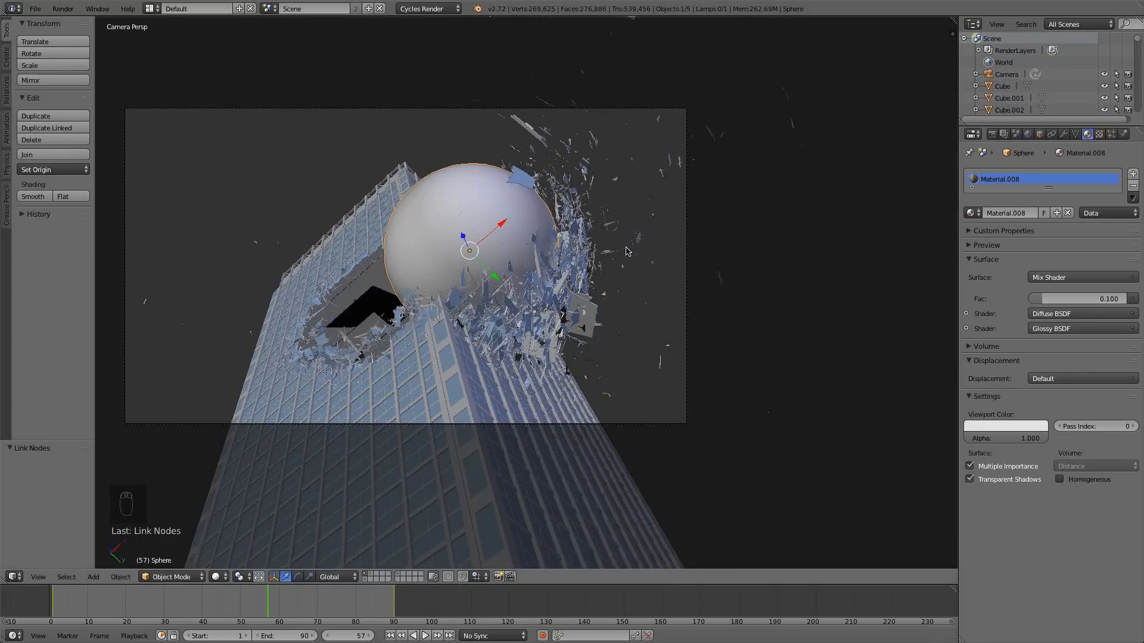
- Add a second particle system to the shattered Plane.000 and give it a single-user copy of ParticleSettings
{"action": "right_click", "coordinate": [570, 290]}
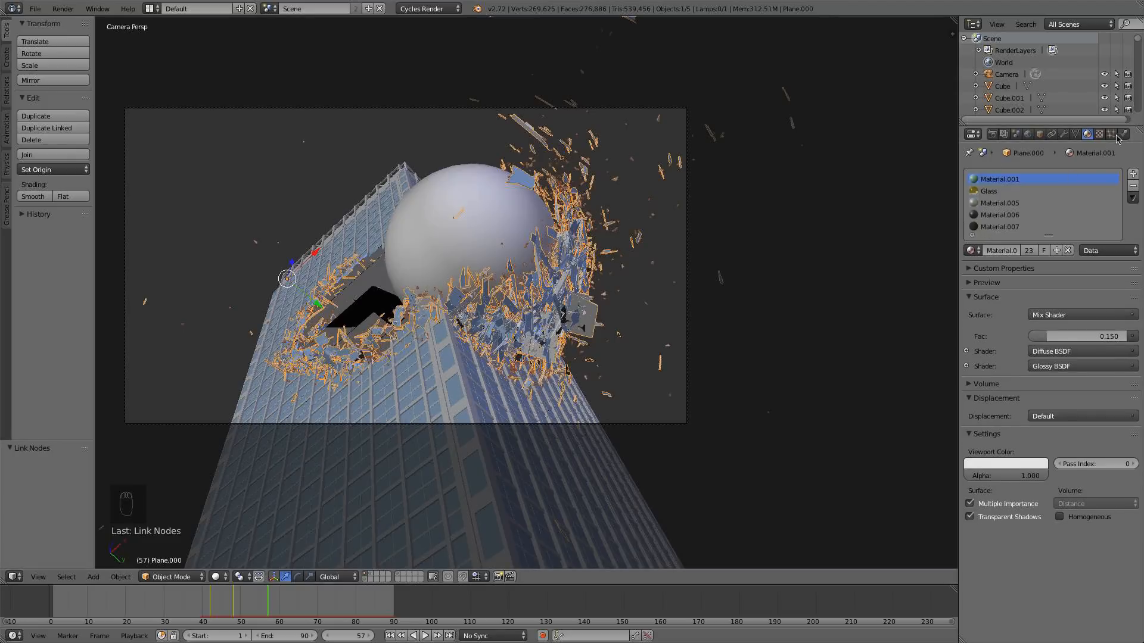
{"action": "left_click", "coordinate": [1110, 134]}
{"action": "scroll", "coordinate": [1105, 238], "scroll_direction": "up", "scroll_amount": 3}
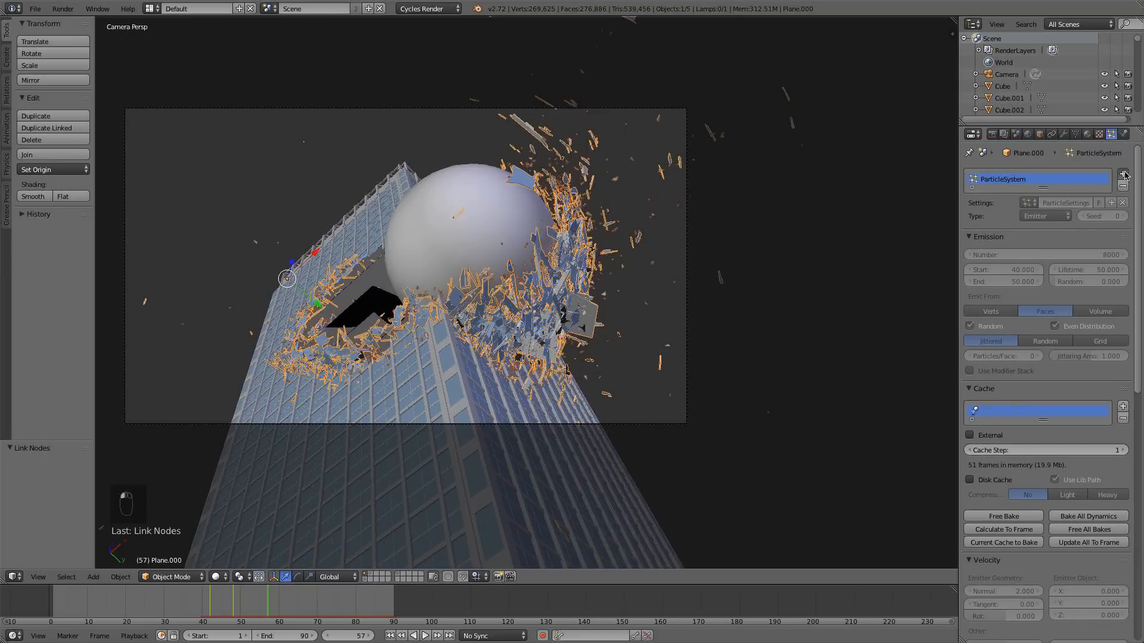
{"action": "left_click", "coordinate": [1124, 174]}
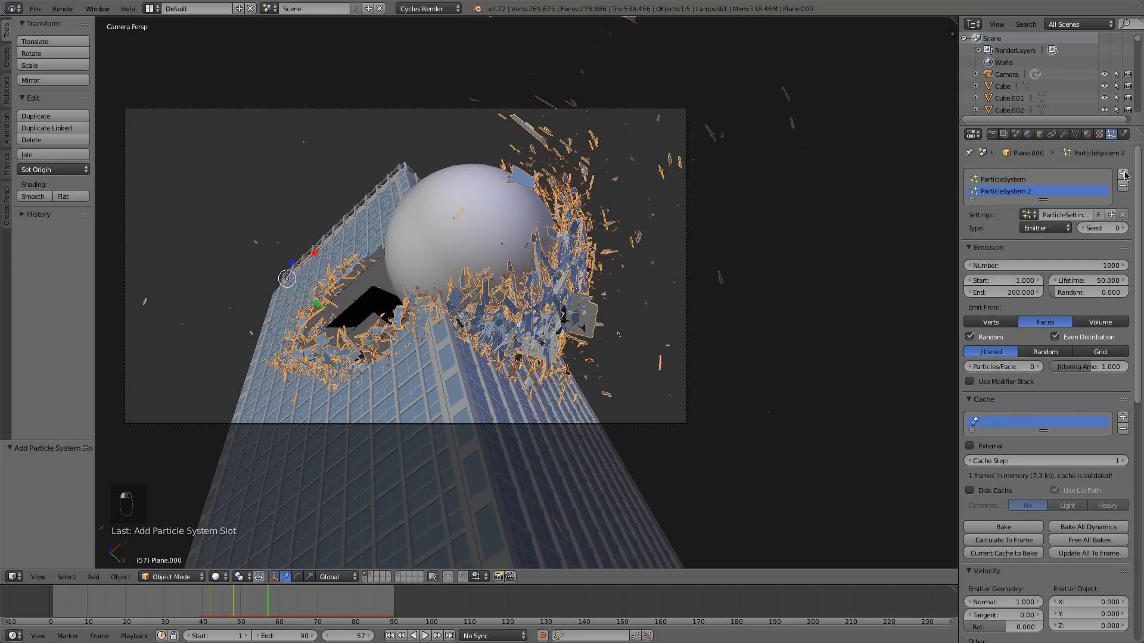
{"action": "left_click", "coordinate": [1033, 212]}
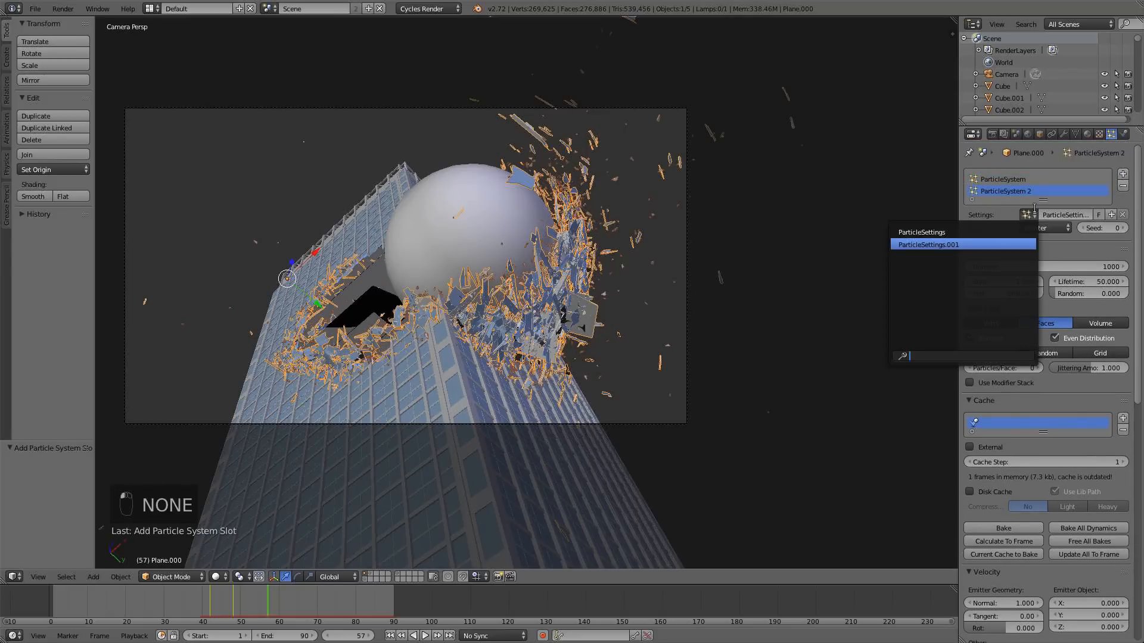
{"action": "left_click", "coordinate": [927, 233]}
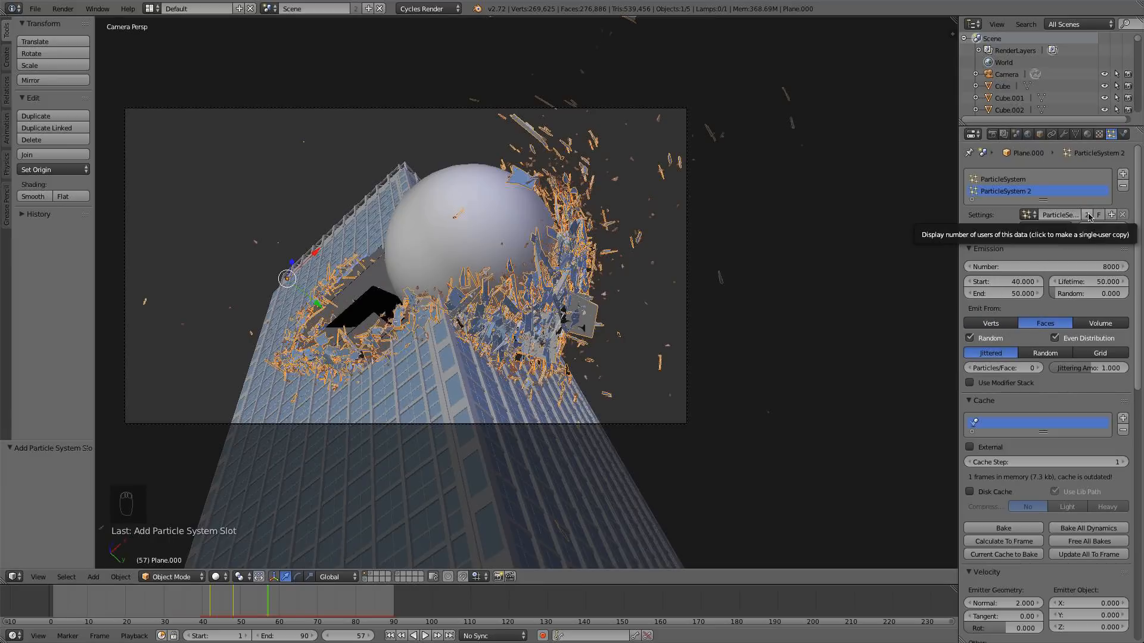
{"action": "left_click", "coordinate": [1089, 216]}
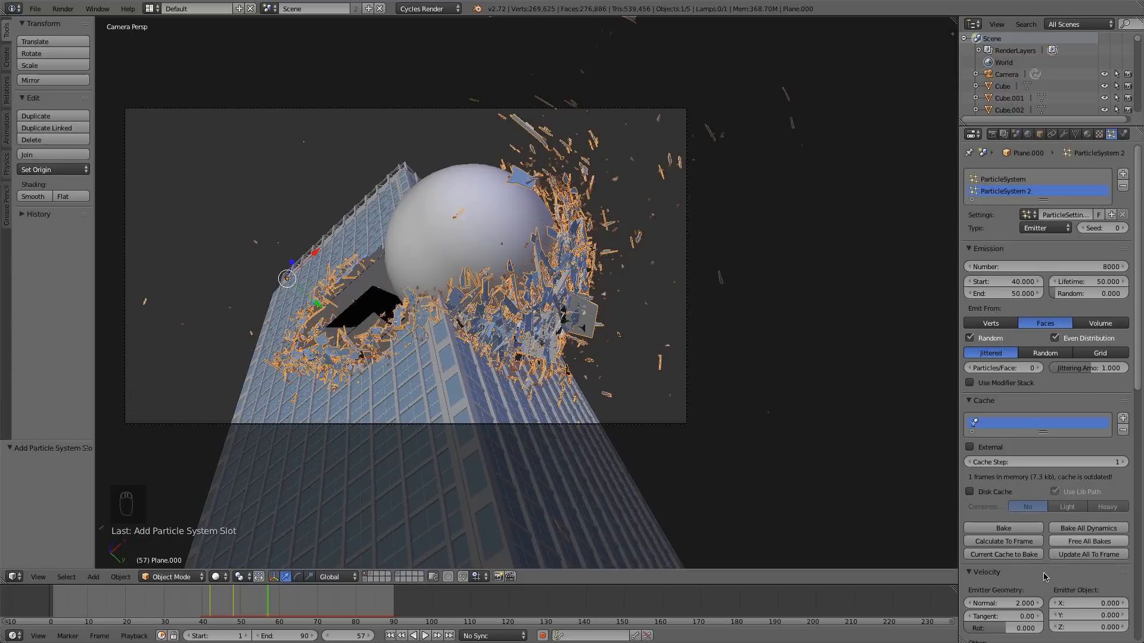
- Set the second particle system's emission number to 800
{"action": "left_click", "coordinate": [1055, 268]}
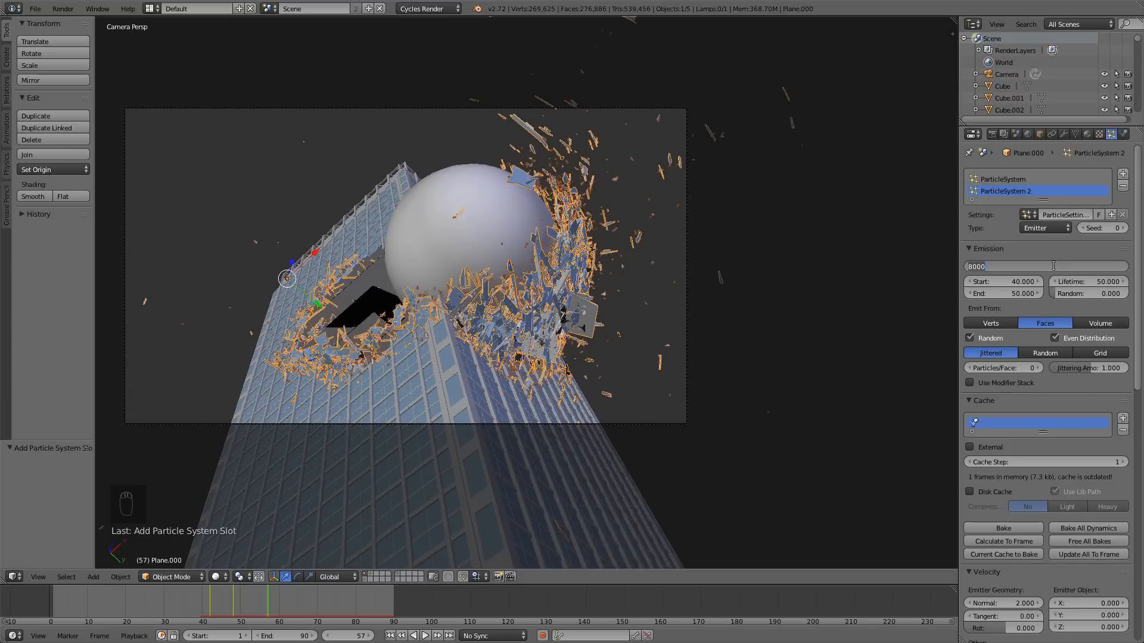
{"action": "type", "text": "800"}
{"action": "key", "text": "Return"}
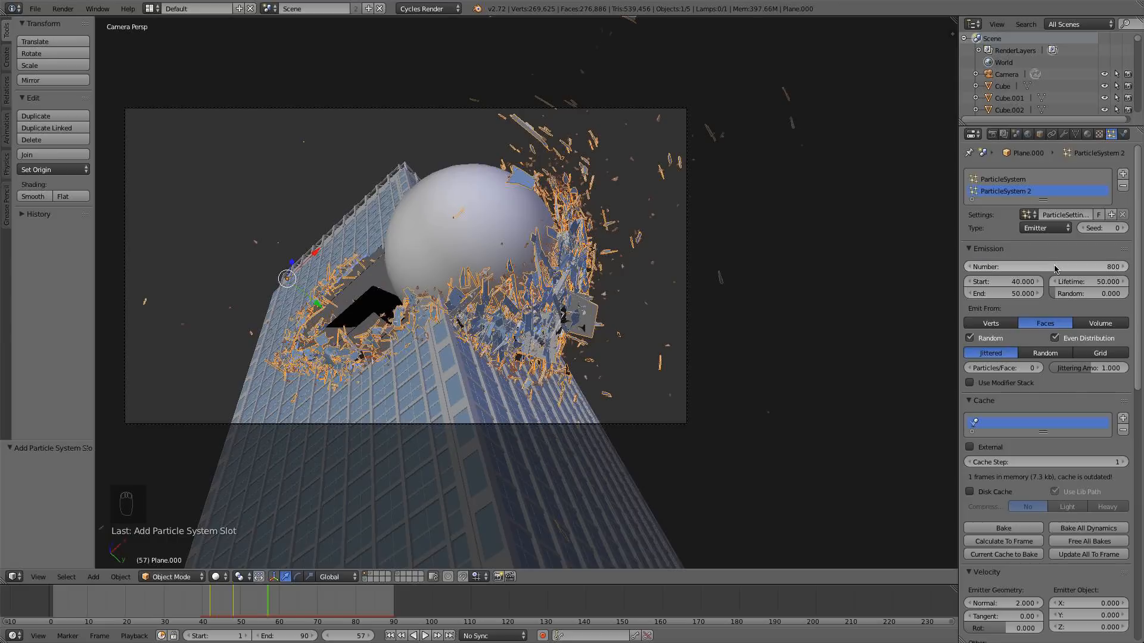
{"action": "scroll", "coordinate": [1035, 398], "scroll_direction": "down", "scroll_amount": 2}
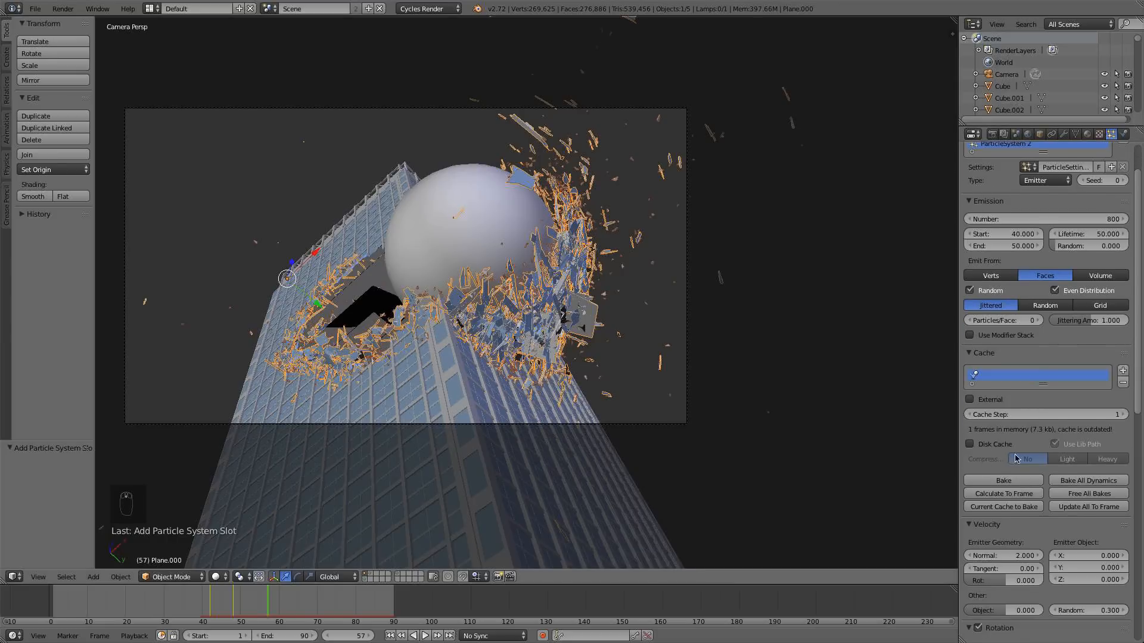
- Set the particle size of ParticleSystem 2 to 1
{"action": "scroll", "coordinate": [1024, 563], "scroll_direction": "down", "scroll_amount": 1}
{"action": "scroll", "coordinate": [1023, 565], "scroll_direction": "down", "scroll_amount": 2}
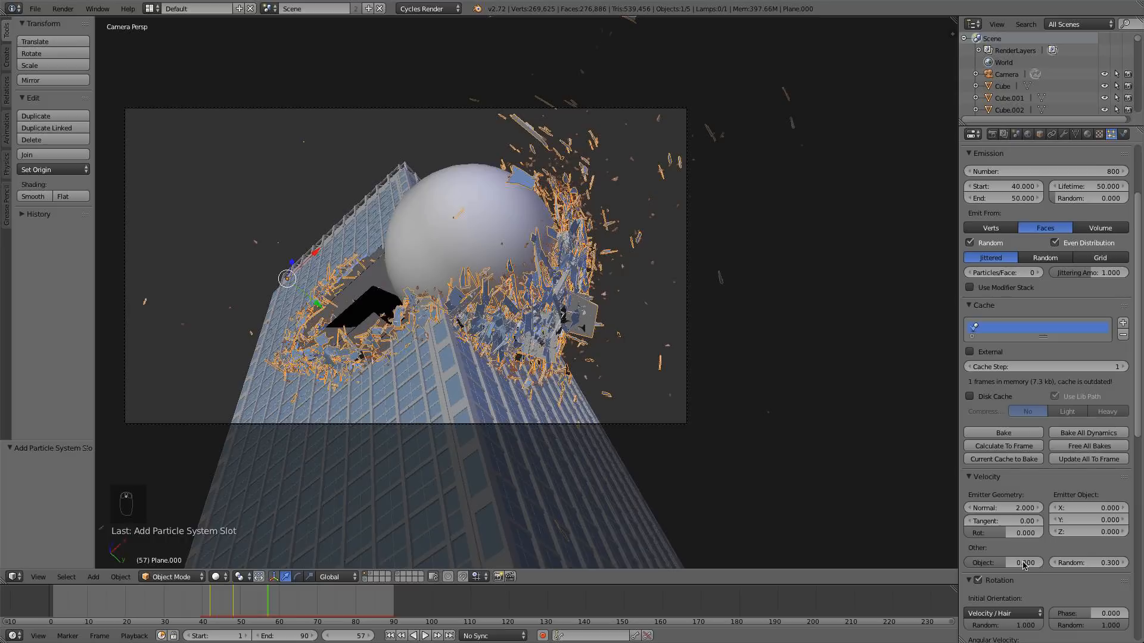
{"action": "scroll", "coordinate": [1033, 483], "scroll_direction": "down", "scroll_amount": 2}
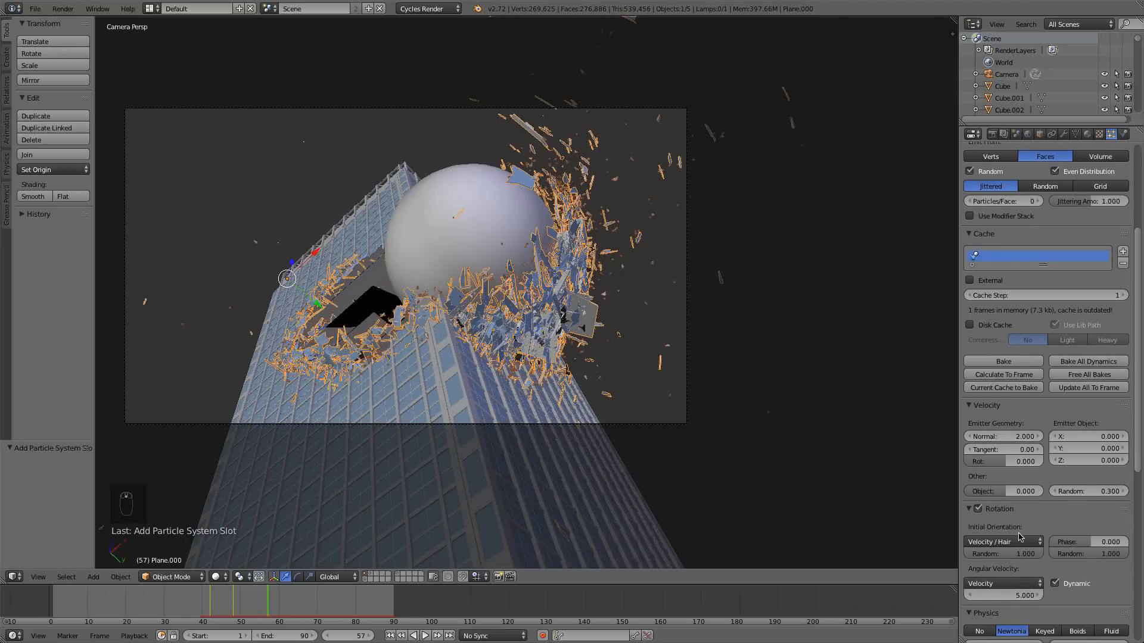
{"action": "scroll", "coordinate": [1020, 537], "scroll_direction": "down", "scroll_amount": 3}
{"action": "left_click", "coordinate": [1008, 575]}
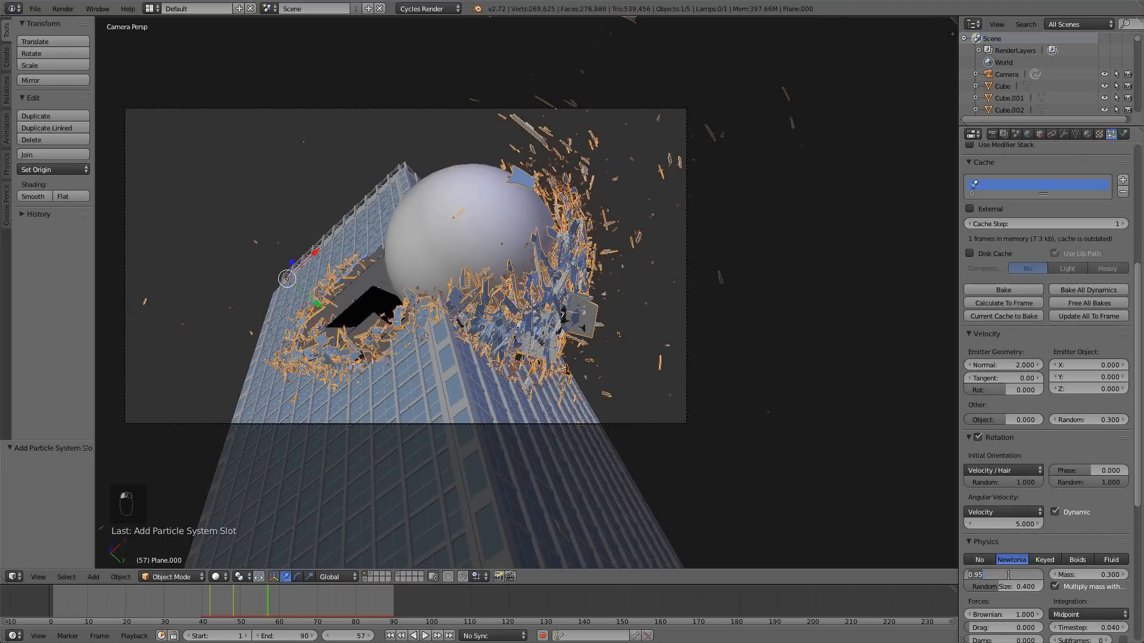
{"action": "type", "text": "1"}
{"action": "key", "text": "Return"}
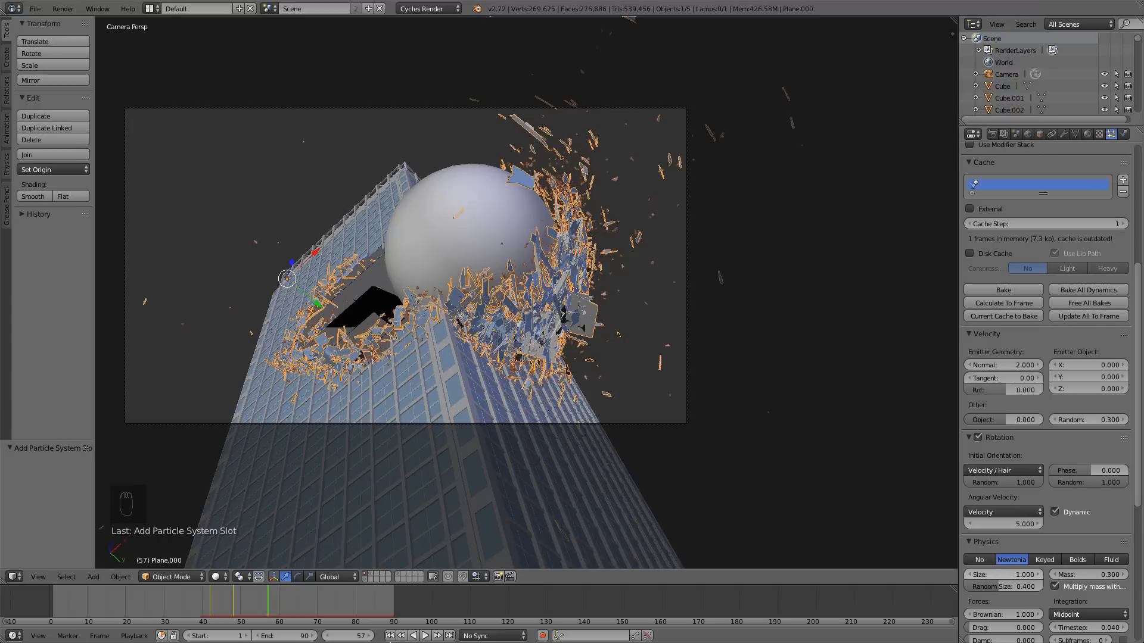
- Turn off the Explode modifier's viewport display and play the animation from frame 37
{"action": "left_click", "coordinate": [191, 604]}
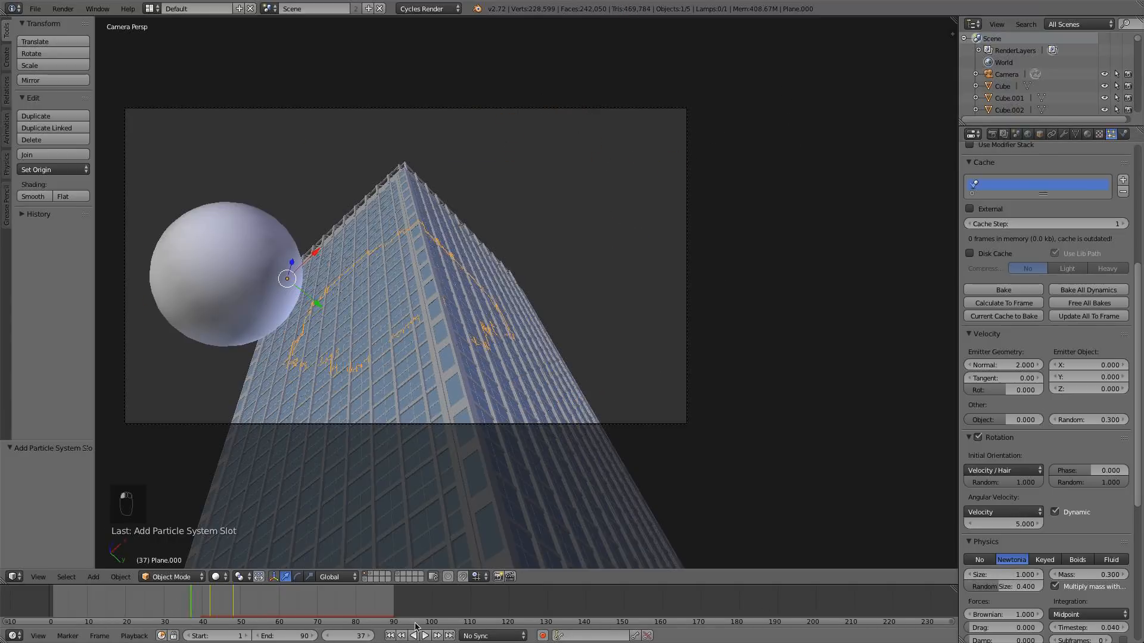
{"action": "left_click", "coordinate": [1063, 135]}
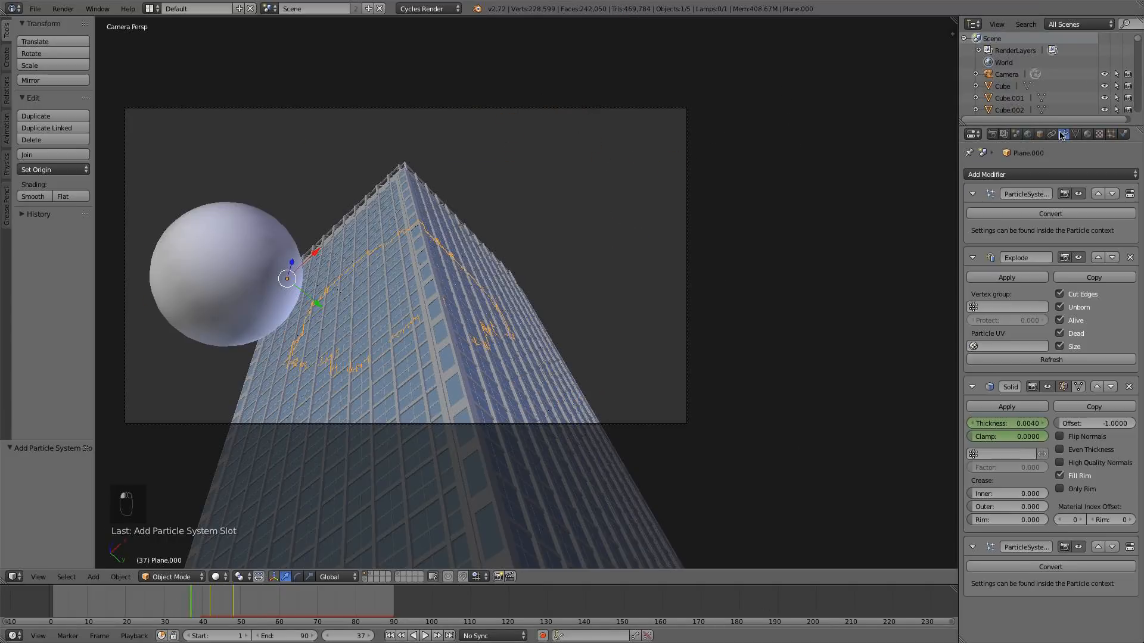
{"action": "left_click", "coordinate": [1078, 259]}
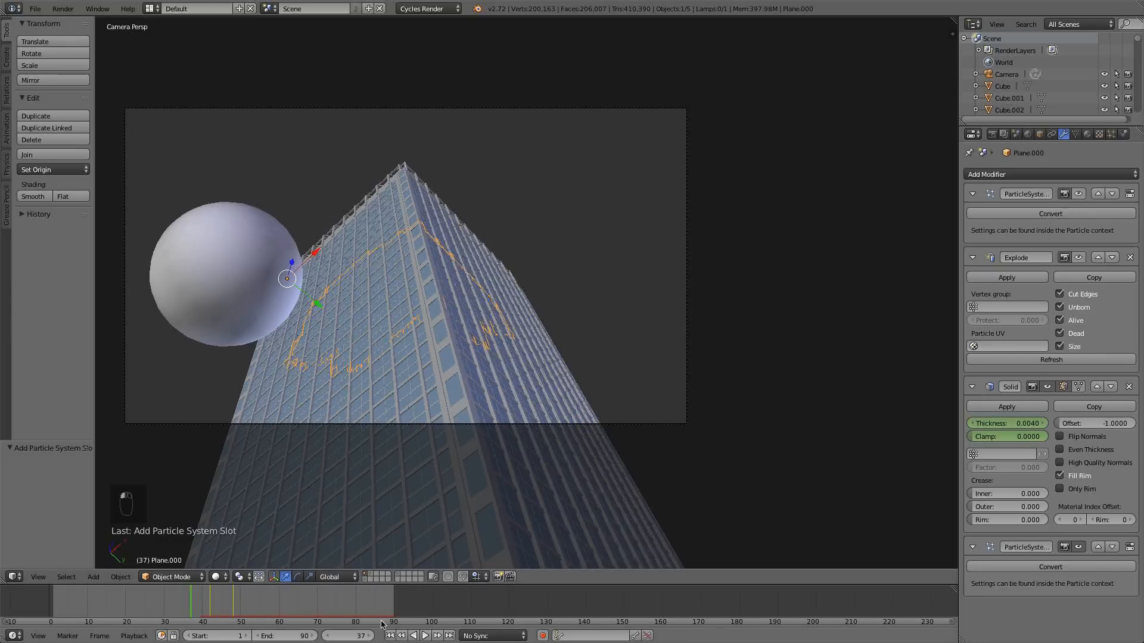
{"action": "left_click", "coordinate": [425, 636]}
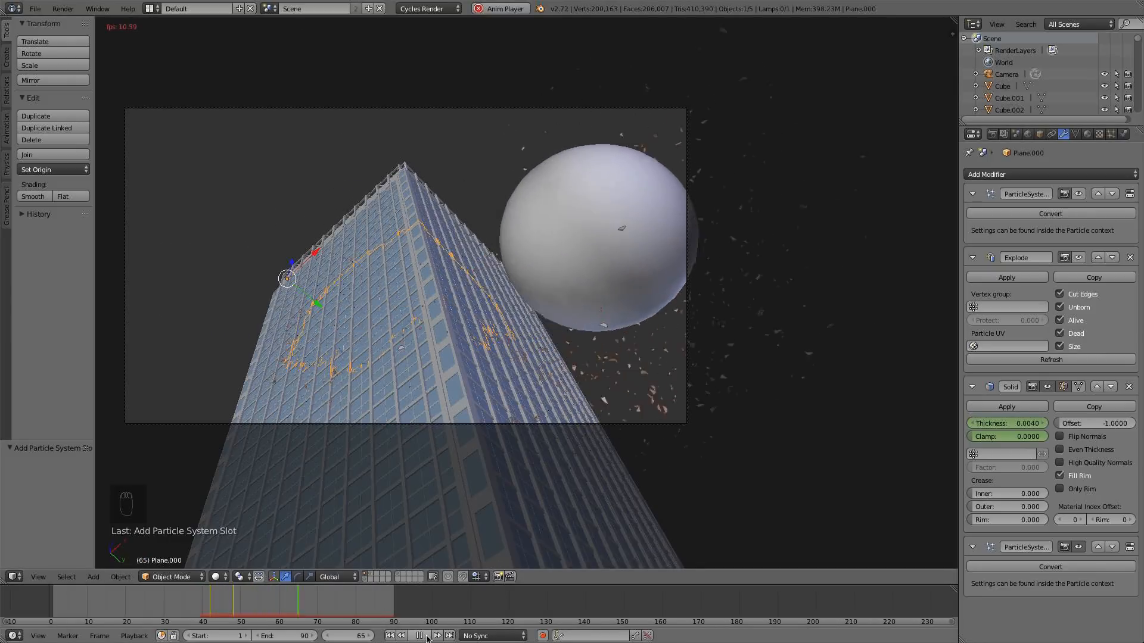
{"action": "left_click", "coordinate": [426, 636]}
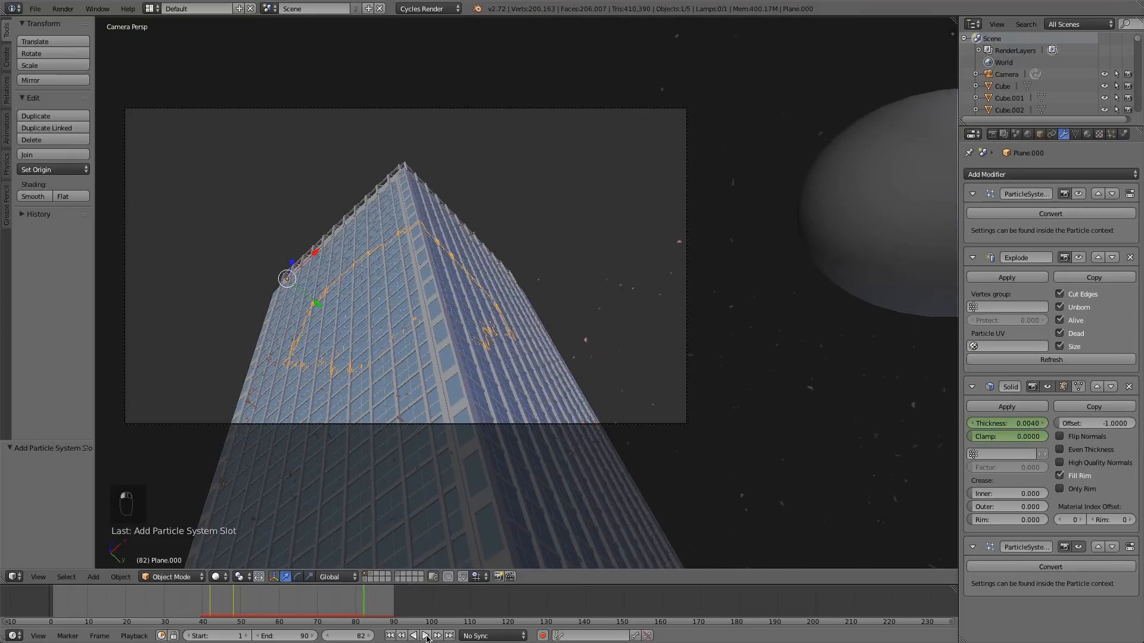
- Set the particle size of ParticleSystem 2 to 1.5 in its physics settings
{"action": "left_click", "coordinate": [1111, 134]}
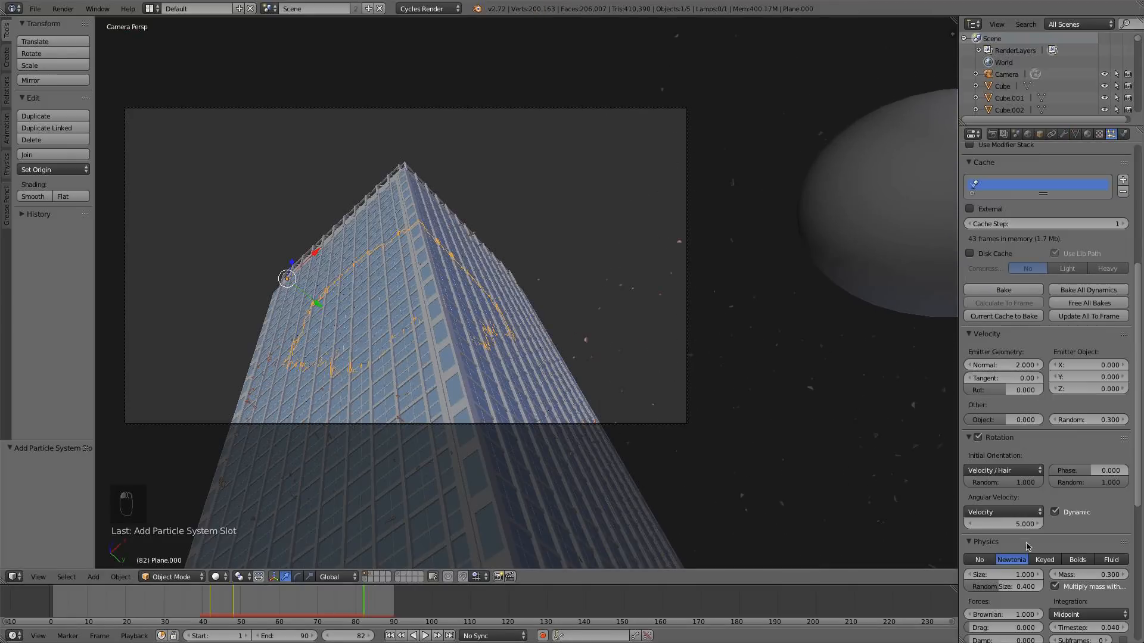
{"action": "left_click", "coordinate": [1019, 574]}
{"action": "type", "text": "1."}
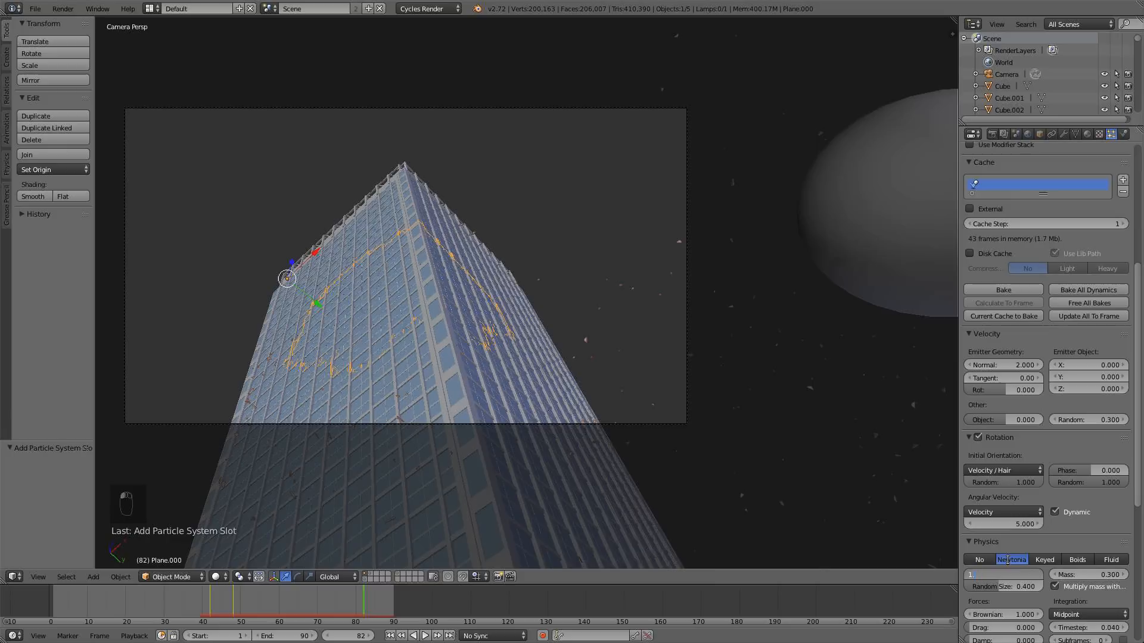
{"action": "type", "text": "05"}
{"action": "key", "text": "Return"}
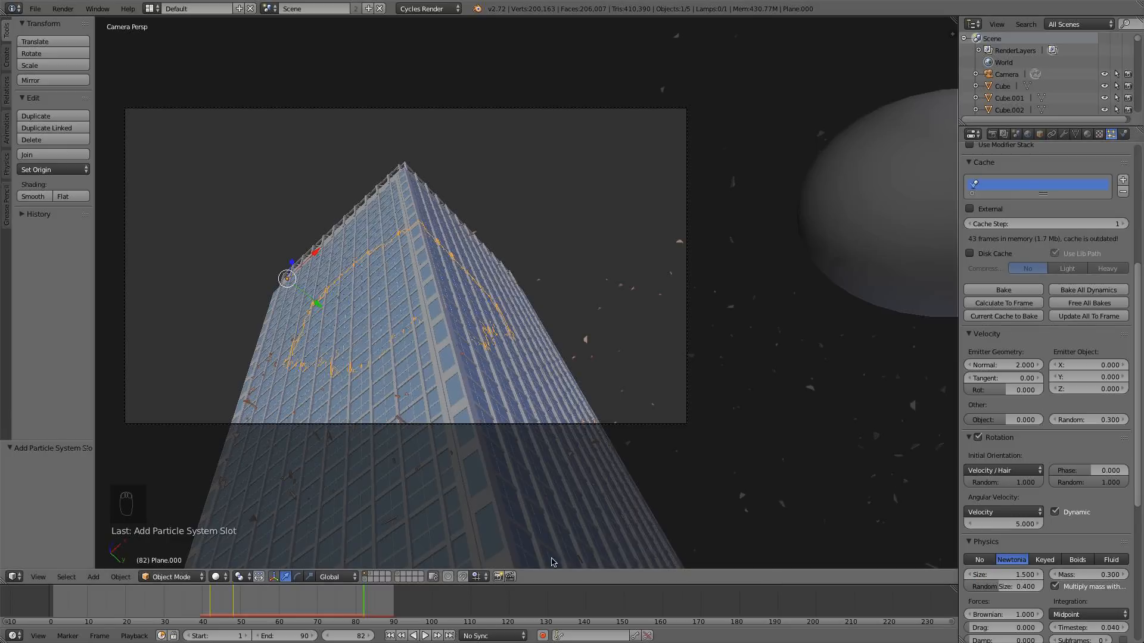
- Set the timeline to frame 36 and bake the physics of ParticleSystem 2
{"action": "left_click", "coordinate": [192, 605]}
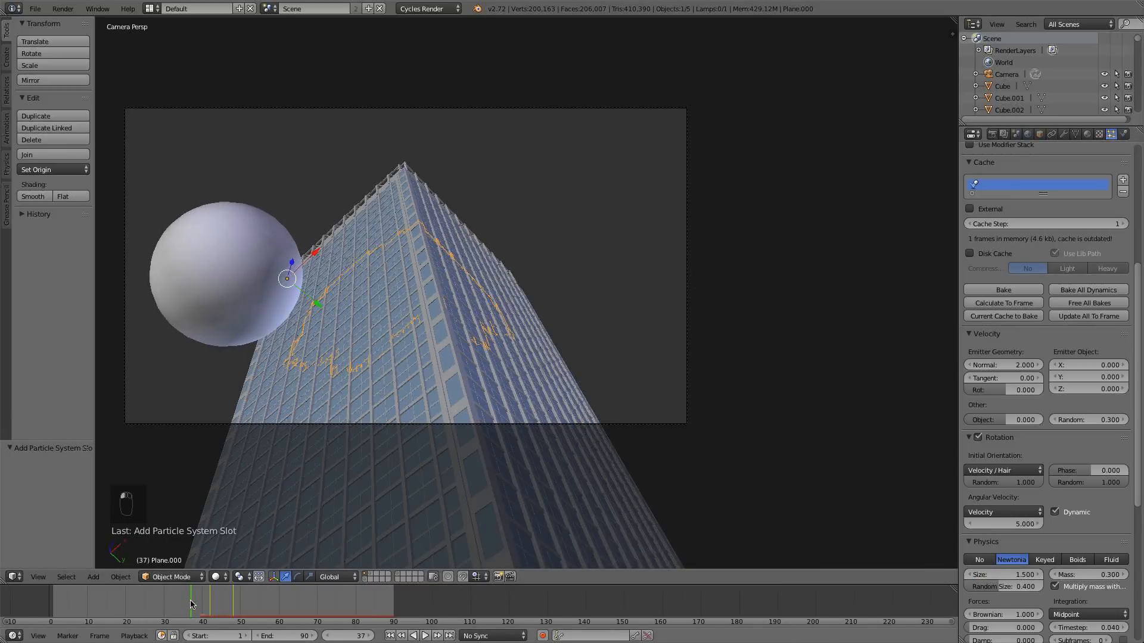
{"action": "mouse_move", "coordinate": [191, 601]}
{"action": "left_mouse_down"}
{"action": "mouse_move", "coordinate": [265, 601]}
{"action": "mouse_move", "coordinate": [198, 605]}
{"action": "left_mouse_up"}
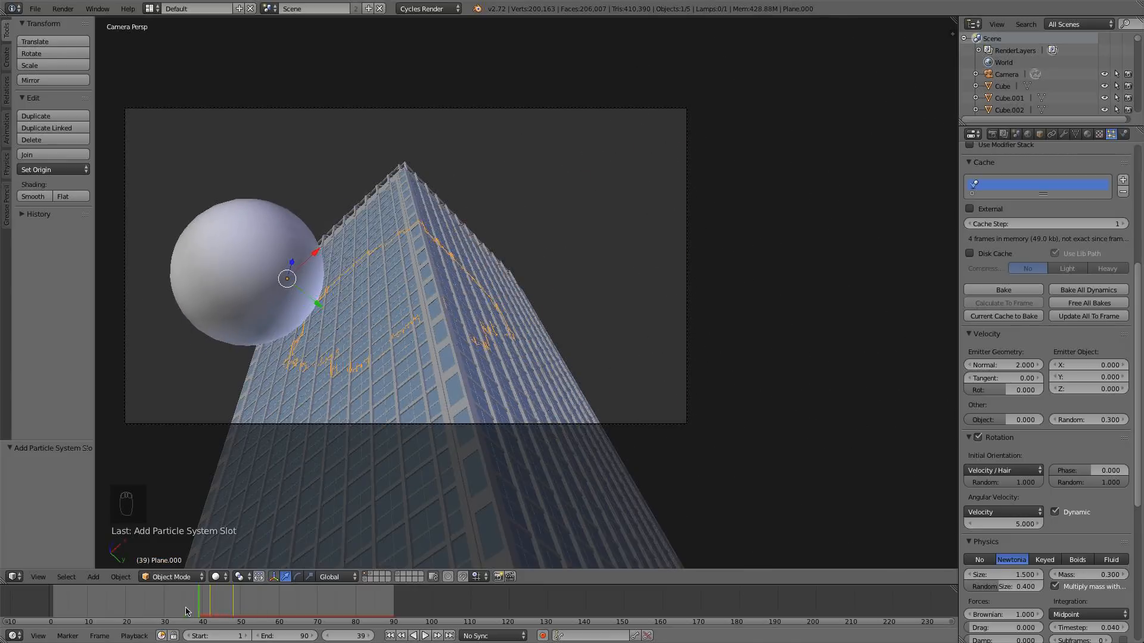
{"action": "left_click", "coordinate": [186, 612]}
{"action": "scroll", "coordinate": [1017, 435], "scroll_direction": "down", "scroll_amount": 2}
{"action": "scroll", "coordinate": [1028, 266], "scroll_direction": "up", "scroll_amount": 2}
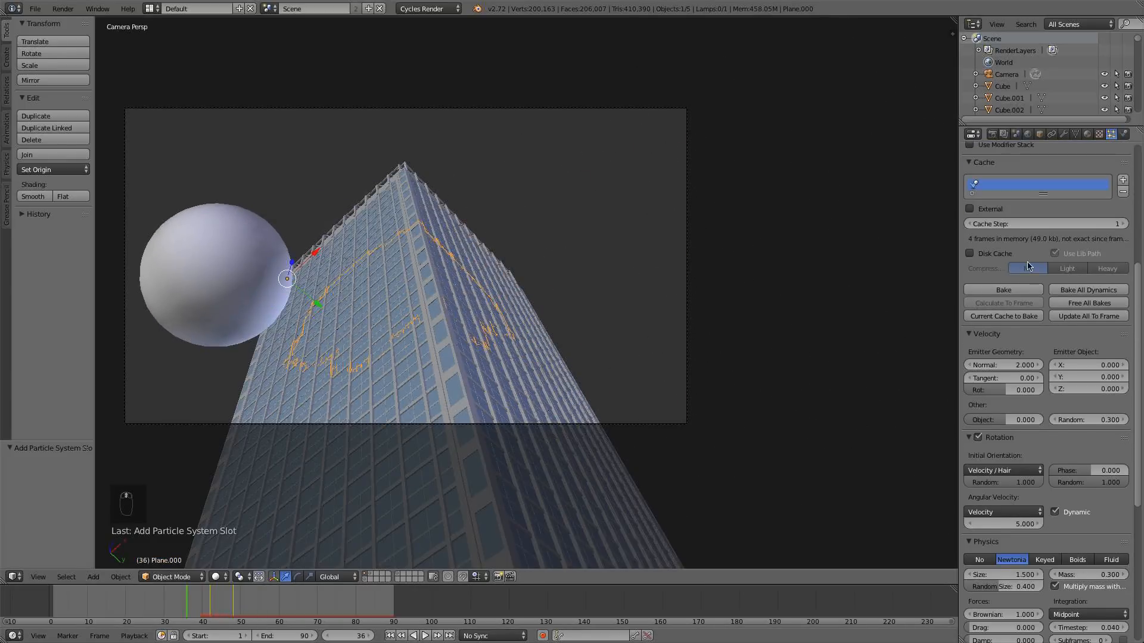
{"action": "left_click", "coordinate": [1011, 360]}
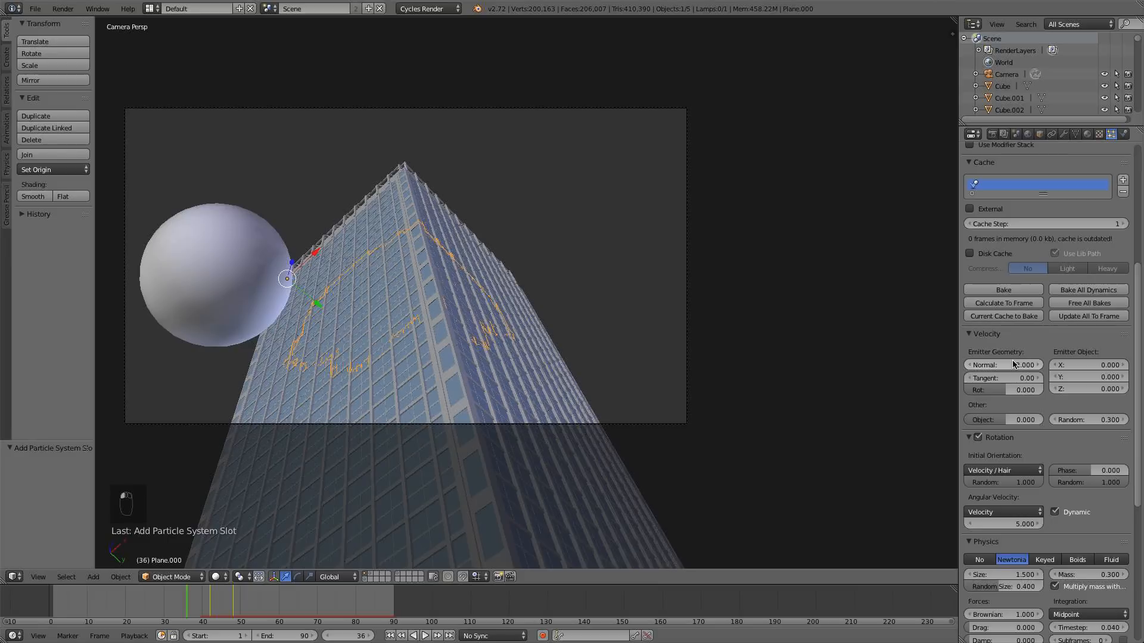
{"action": "left_click", "coordinate": [1007, 294]}
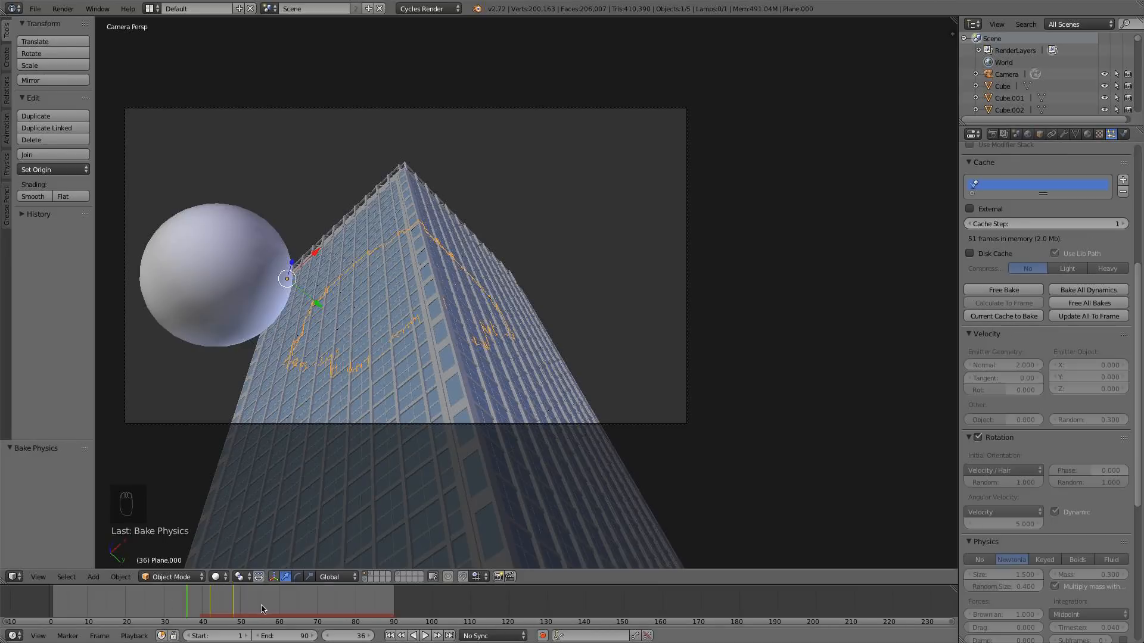
- Play the baked debris animation, return to the first frame and free the physics bake
{"action": "left_click", "coordinate": [425, 636]}
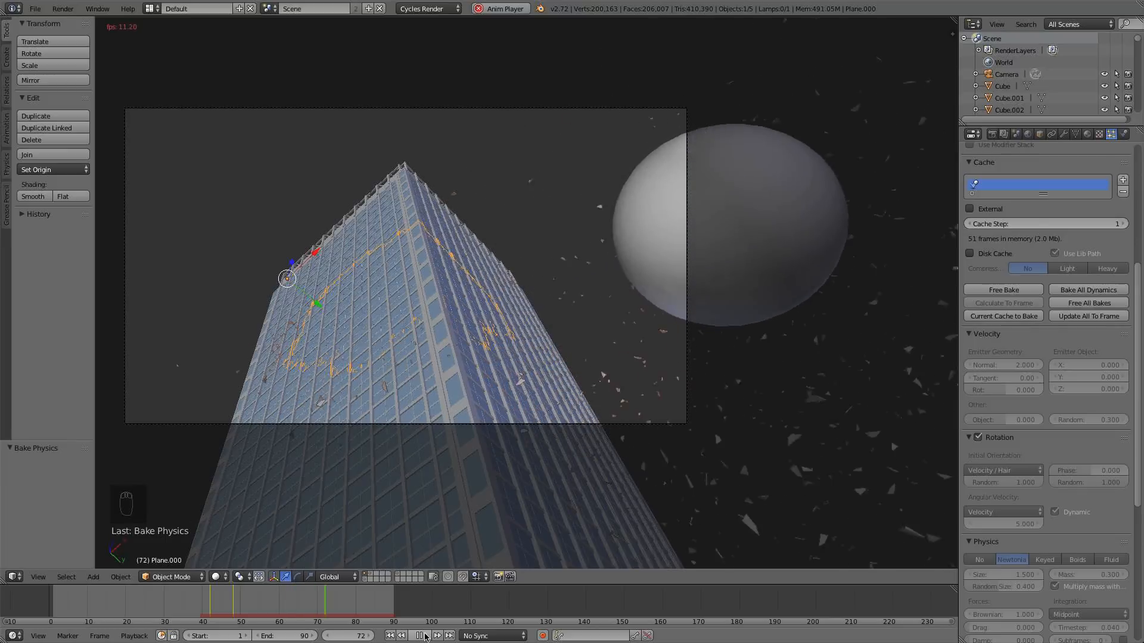
{"action": "left_click", "coordinate": [420, 636]}
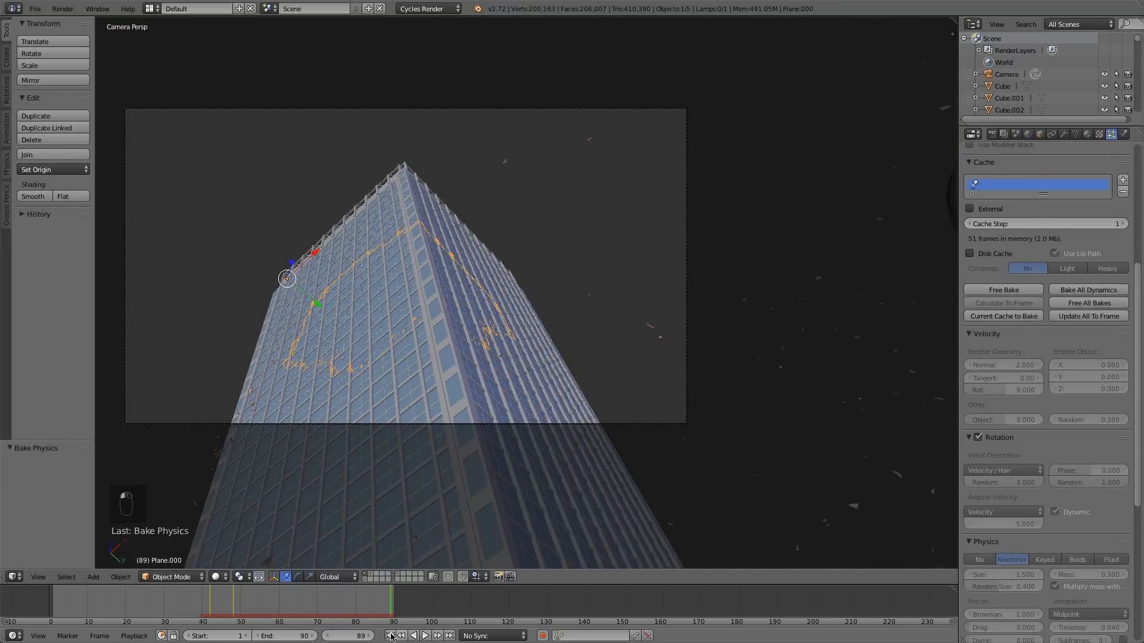
{"action": "left_click", "coordinate": [389, 636]}
{"action": "left_click", "coordinate": [1029, 290]}
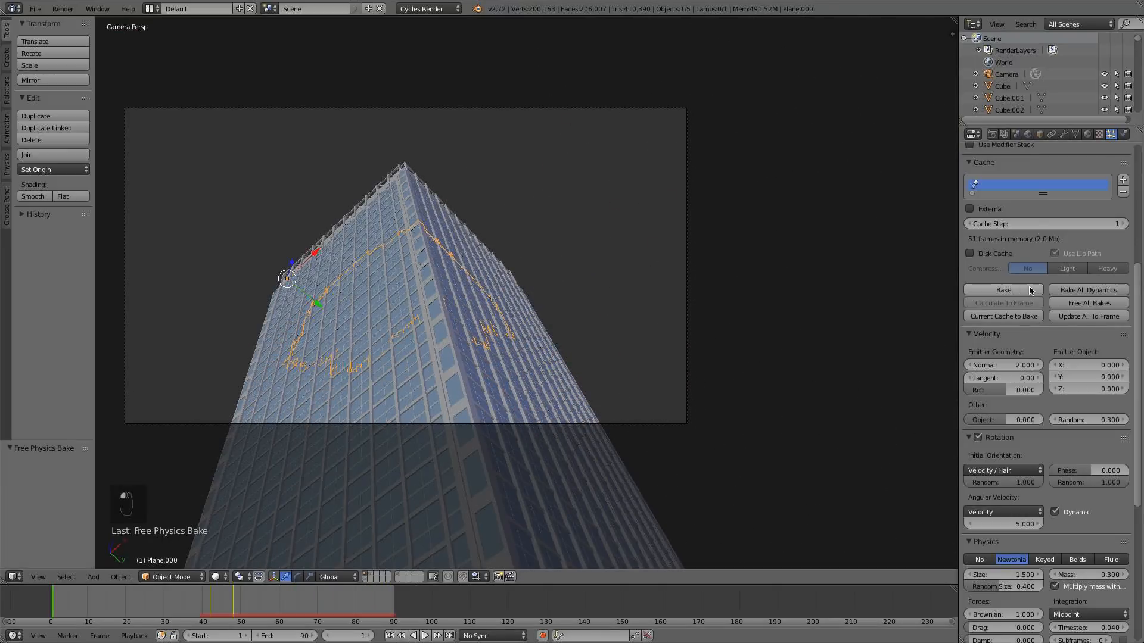
- Set the emission of ParticleSystem 2 to start at frame 43 and end at frame 54
{"action": "scroll", "coordinate": [1050, 358], "scroll_direction": "up", "scroll_amount": 2}
{"action": "scroll", "coordinate": [1050, 358], "scroll_direction": "up", "scroll_amount": 7}
{"action": "left_click", "coordinate": [1009, 258]}
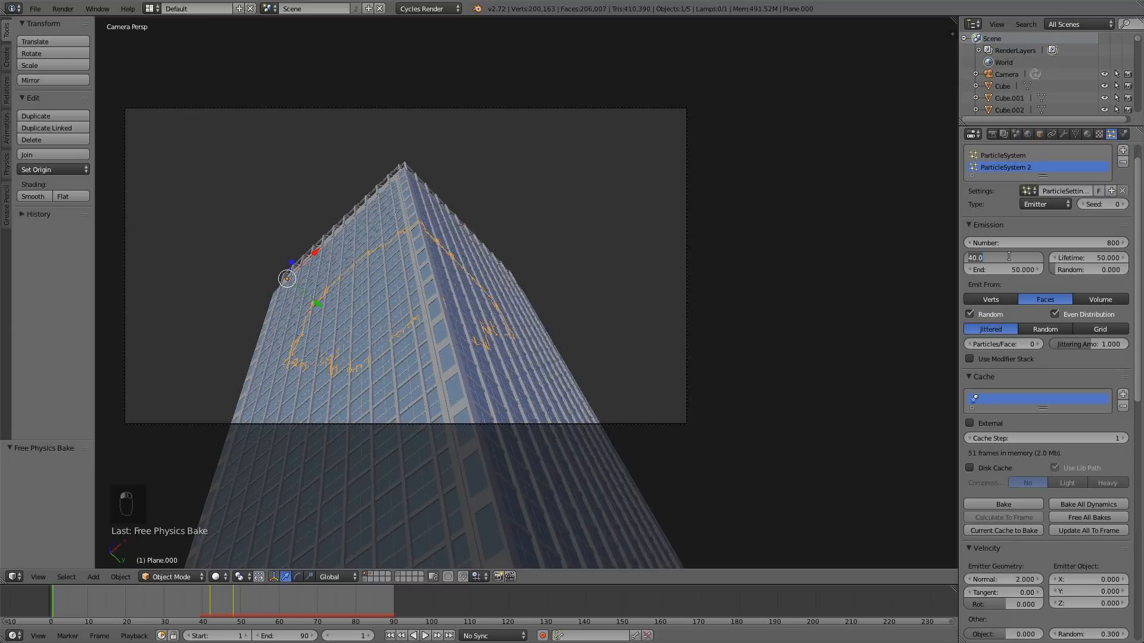
{"action": "type", "text": "4"}
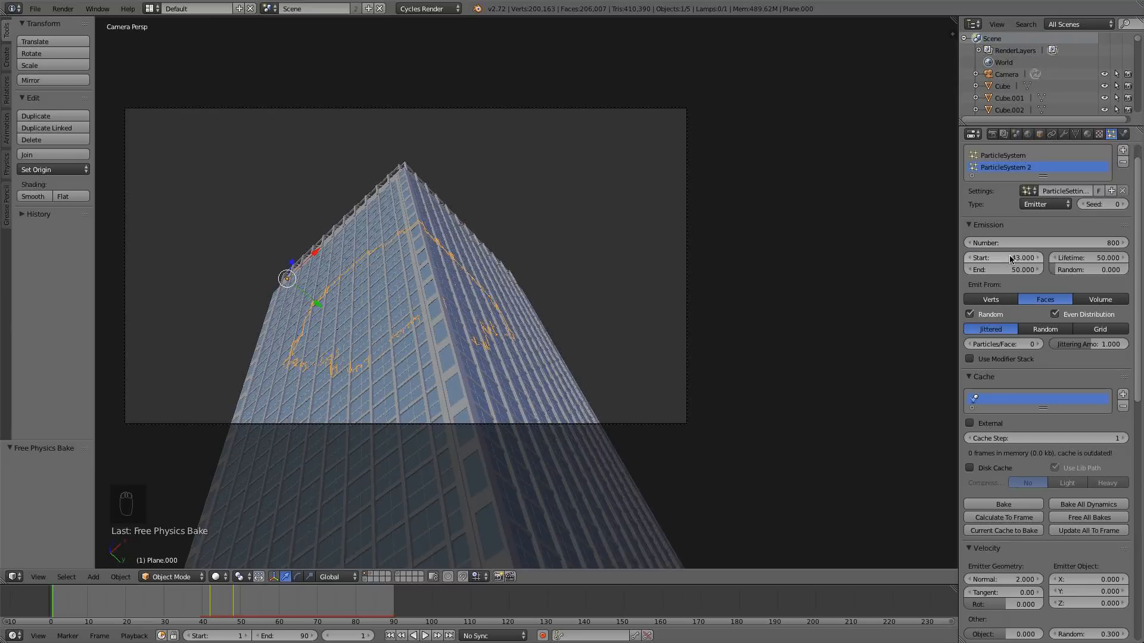
{"action": "key", "text": "Return"}
{"action": "left_click", "coordinate": [1011, 271]}
{"action": "type", "text": "5"}
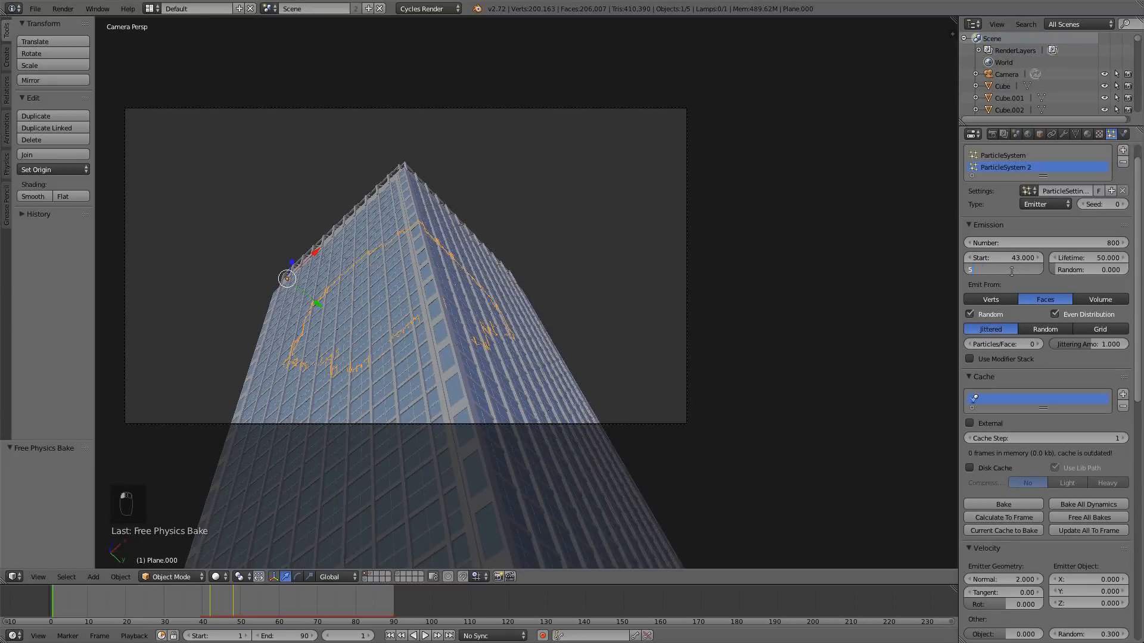
{"action": "type", "text": "3.0"}
{"action": "left_click", "coordinate": [1012, 271]}
{"action": "key", "text": "Return"}
{"action": "left_click", "coordinate": [1012, 271]}
{"action": "type", "text": "6"}
{"action": "key", "text": "Return"}
- Set the timeline to frame 38 and bake the physics of ParticleSystem 2
{"action": "scroll", "coordinate": [1000, 481], "scroll_direction": "down", "scroll_amount": 7}
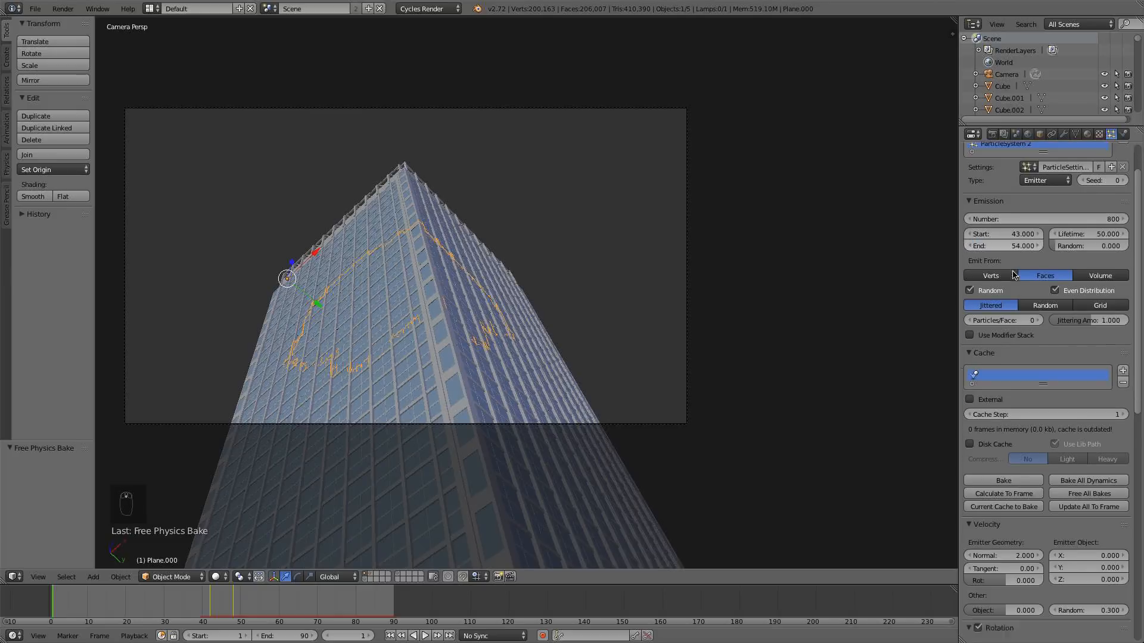
{"action": "scroll", "coordinate": [1001, 481], "scroll_direction": "down", "scroll_amount": 6}
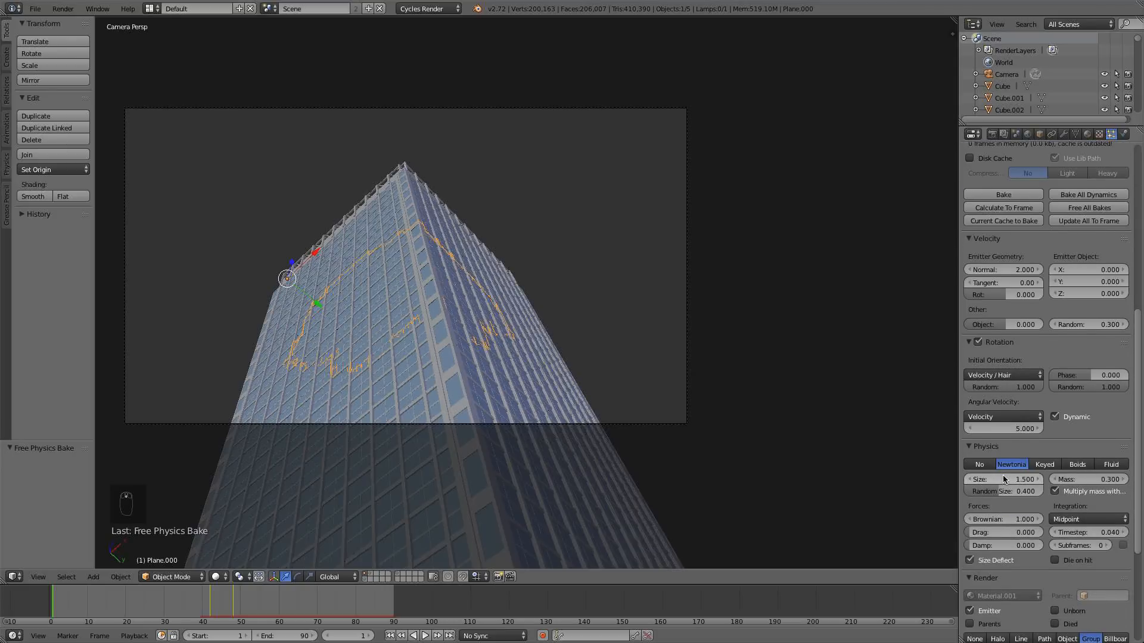
{"action": "left_click", "coordinate": [194, 608]}
{"action": "scroll", "coordinate": [1004, 251], "scroll_direction": "up", "scroll_amount": 2}
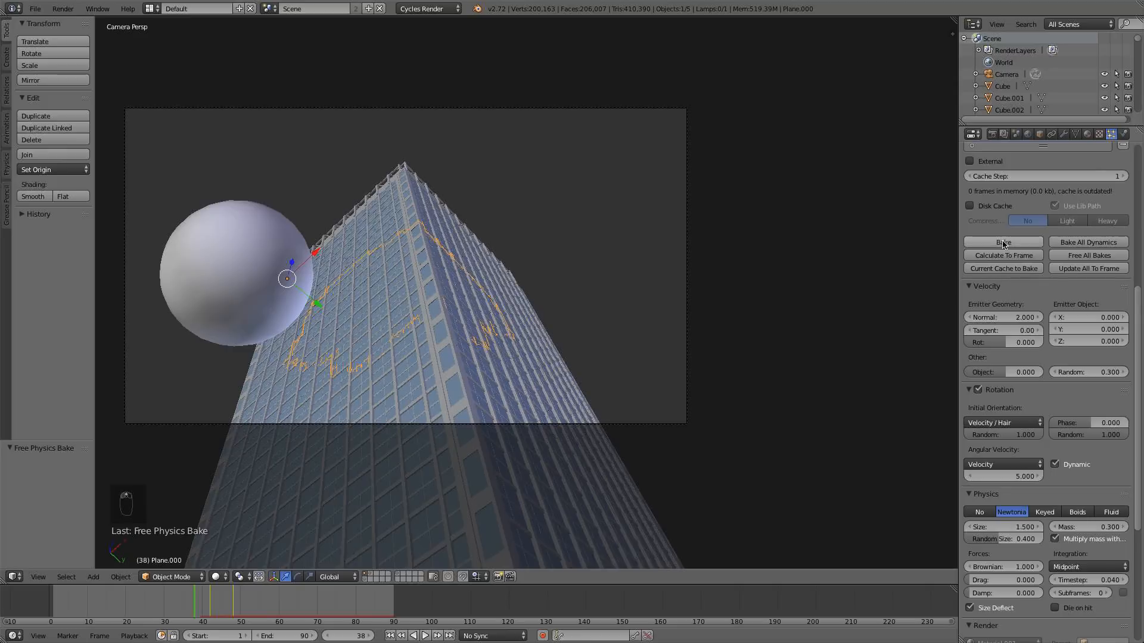
{"action": "left_click", "coordinate": [1003, 243]}
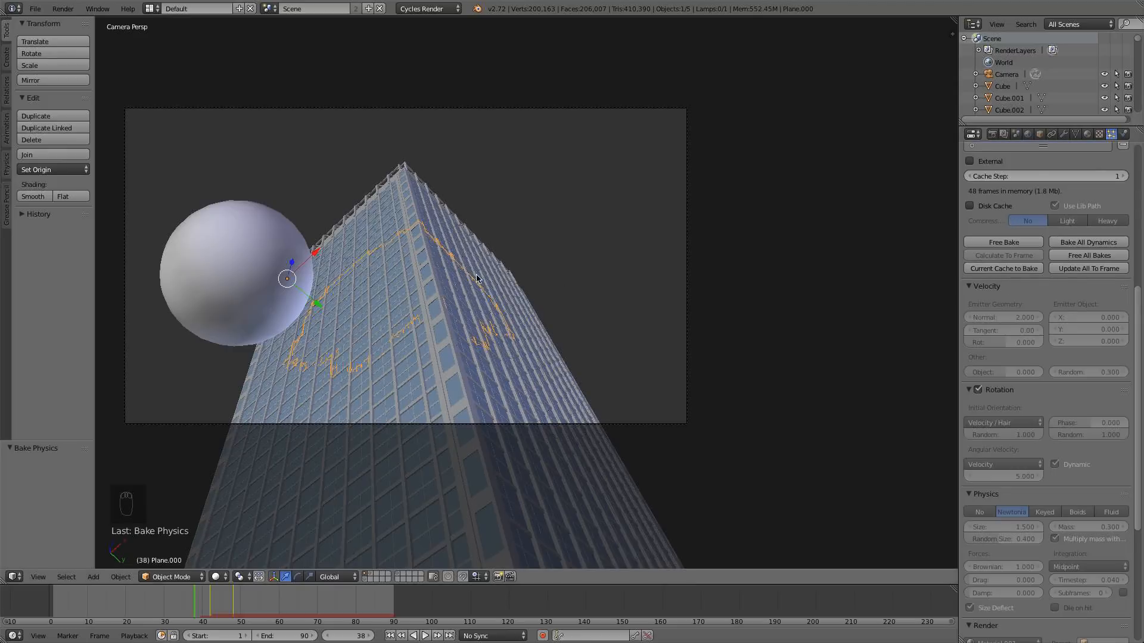
- Place the 3D cursor on the tower's breakaway section in front view and add a cube mesh there
{"action": "key", "text": "KP_1"}
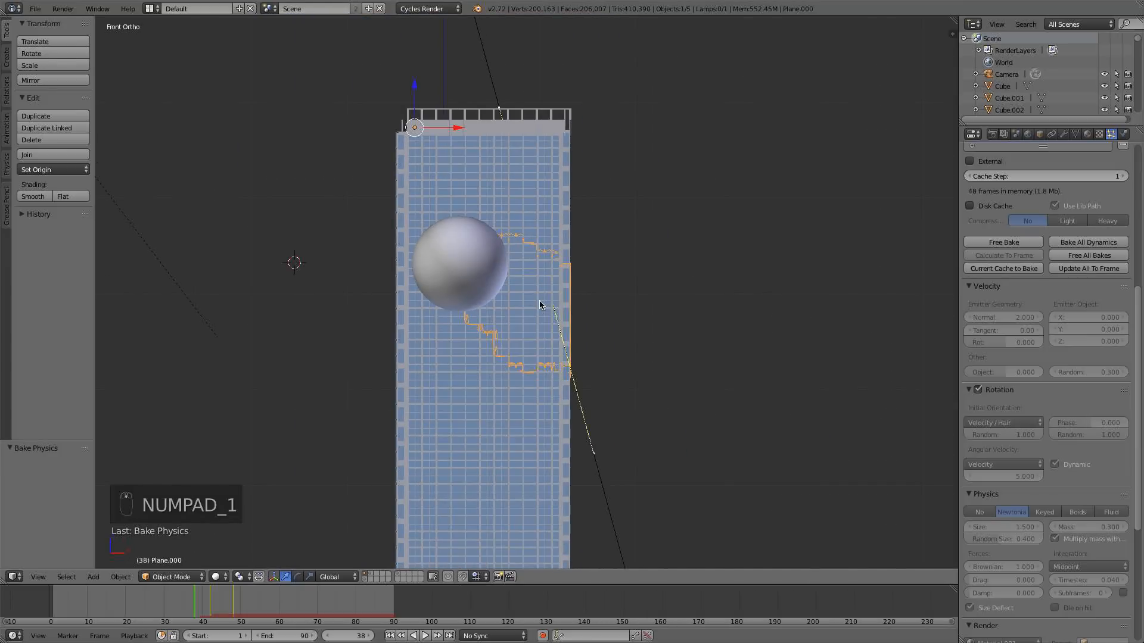
{"action": "left_click", "coordinate": [539, 303]}
{"action": "middle_click_drag", "start_coordinate": [615, 302], "coordinate": [489, 309]}
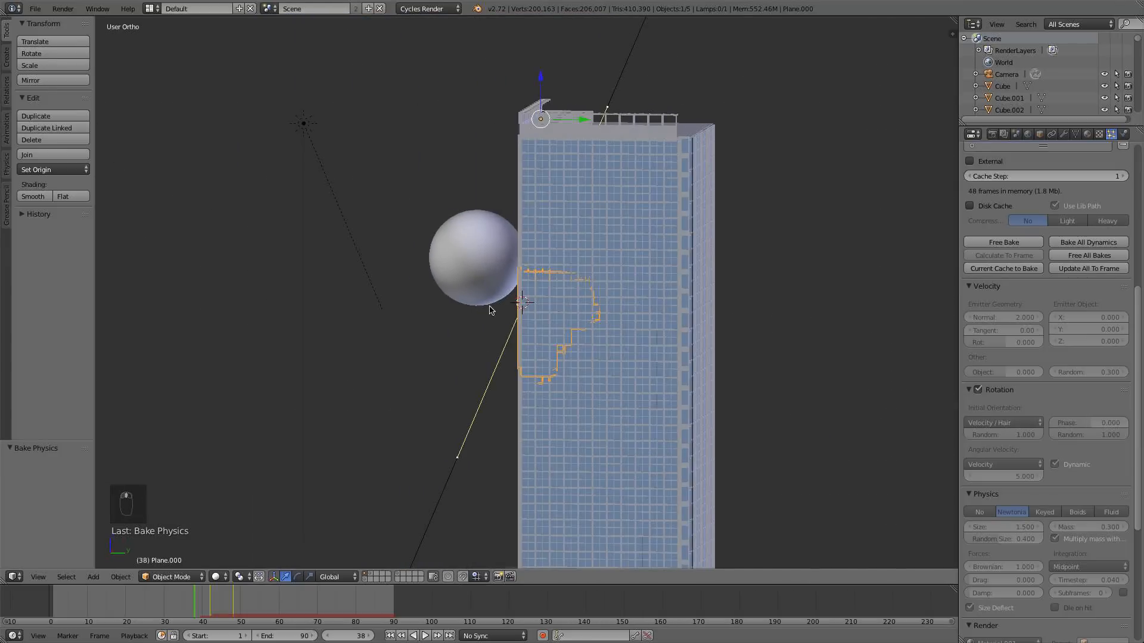
{"action": "key", "text": "shift+a"}
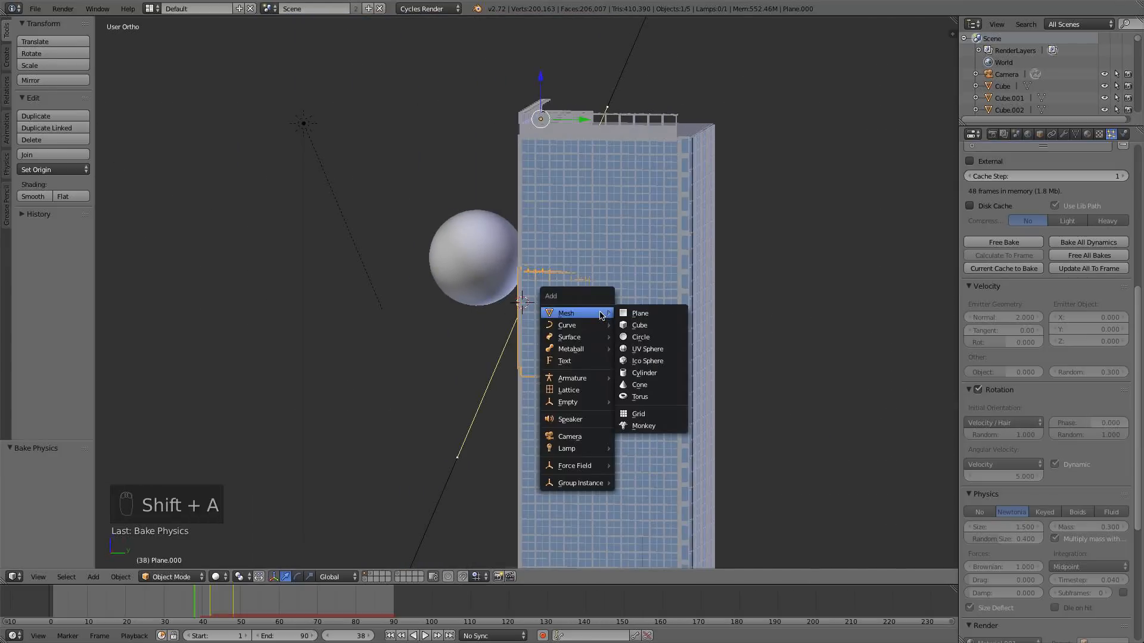
{"action": "left_click", "coordinate": [640, 324]}
- Scale the new cube uniformly by about 7.224
{"action": "middle_click_drag", "start_coordinate": [640, 324], "coordinate": [568, 318]}
{"action": "key", "text": "s"}
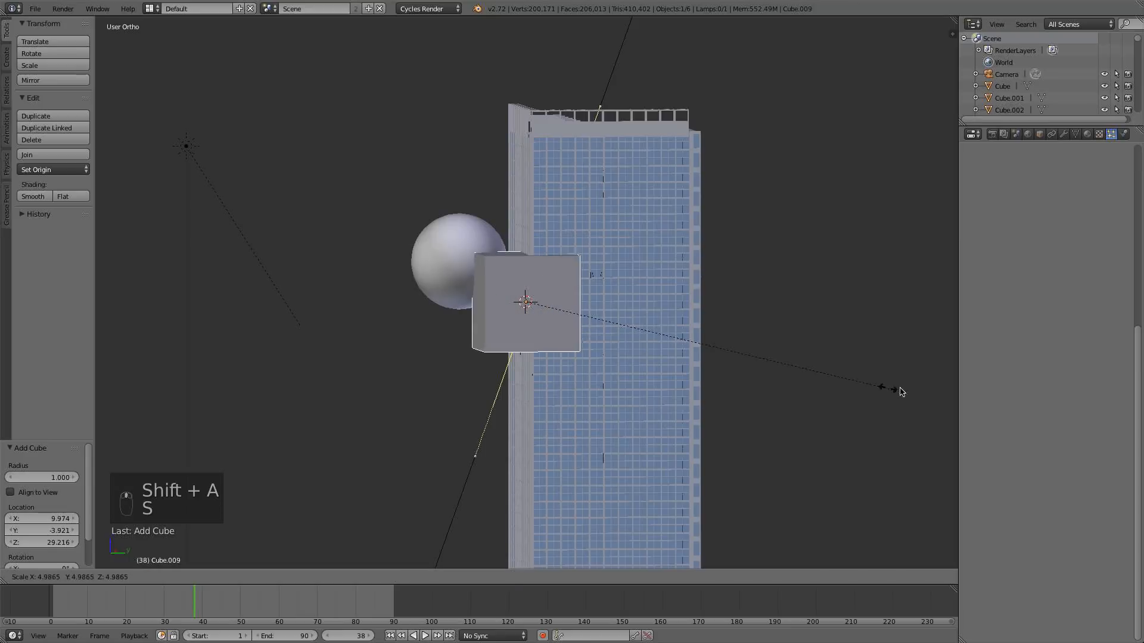
{"action": "left_click", "coordinate": [173, 391]}
- Switch the viewport to wireframe shading and hide the main tower mesh in front view
{"action": "key", "text": "z"}
{"action": "key", "text": "KP_1"}
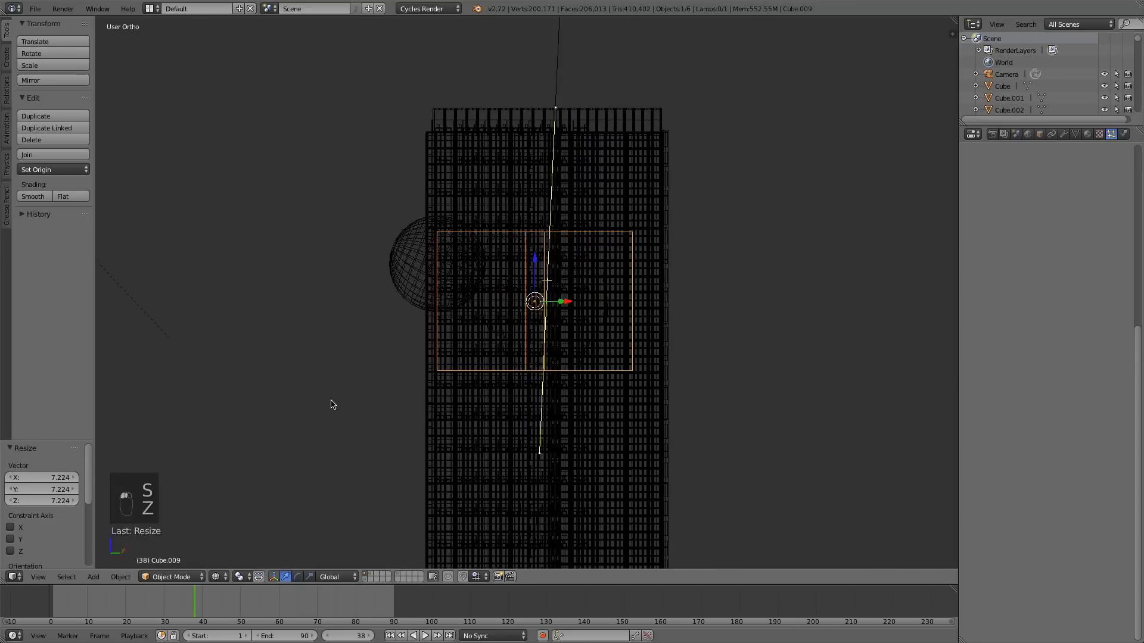
{"action": "right_click", "coordinate": [344, 111]}
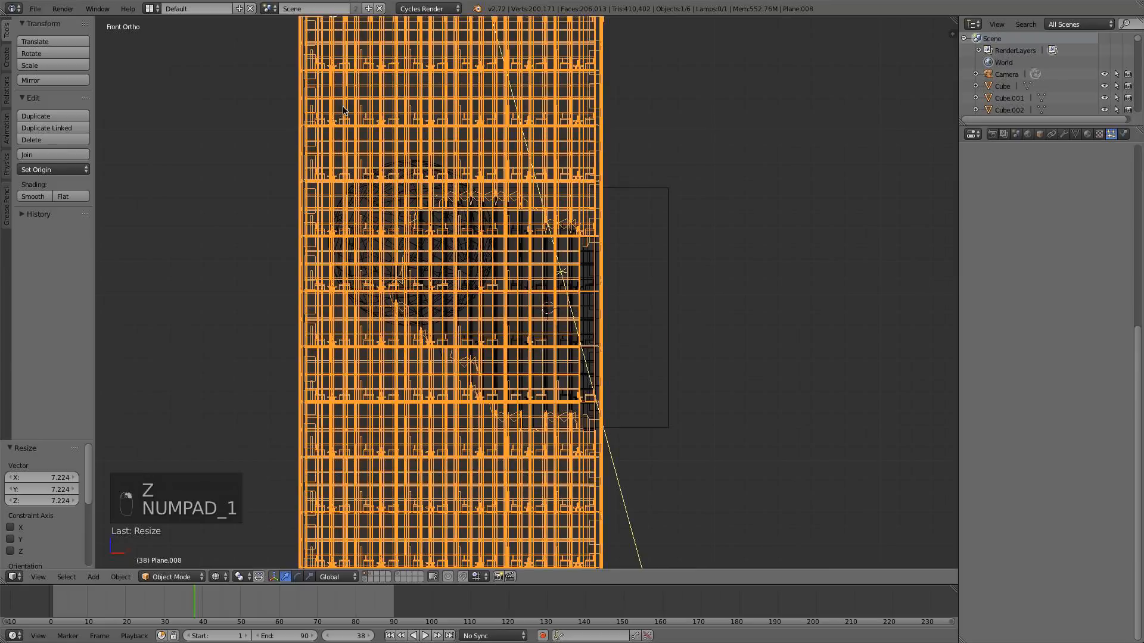
{"action": "key", "text": "h"}
- Select the cube and enlarge it uniformly by about 1.356 so it encloses the tower's breakaway section
{"action": "right_click", "coordinate": [664, 429]}
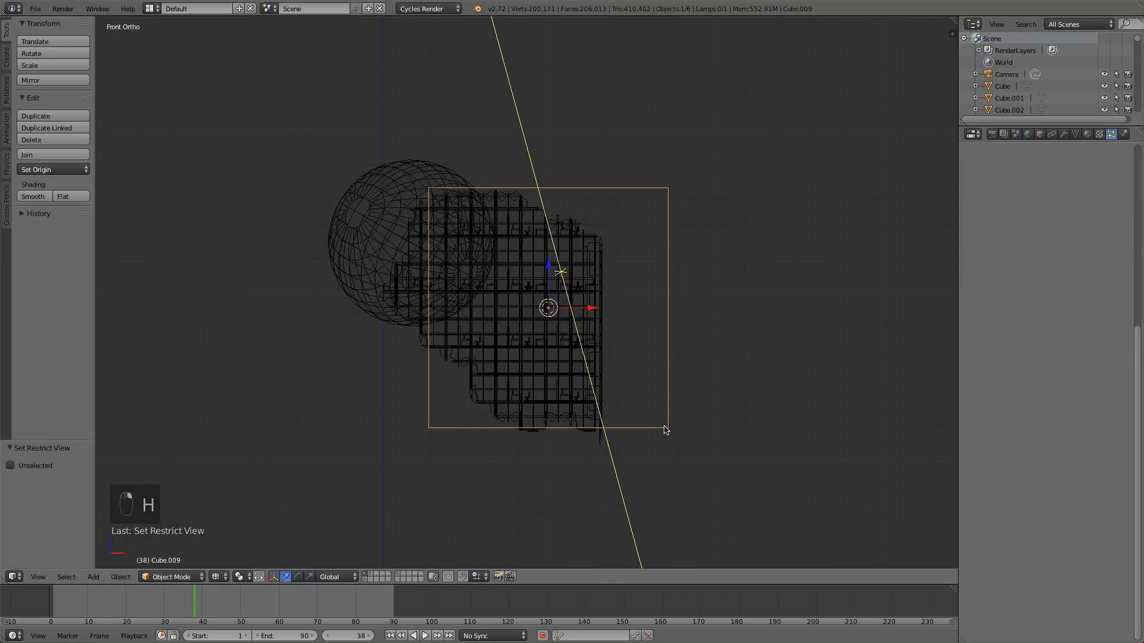
{"action": "key", "text": "s"}
{"action": "left_click", "coordinate": [702, 470]}
{"action": "middle_click_drag", "start_coordinate": [702, 470], "coordinate": [518, 370]}
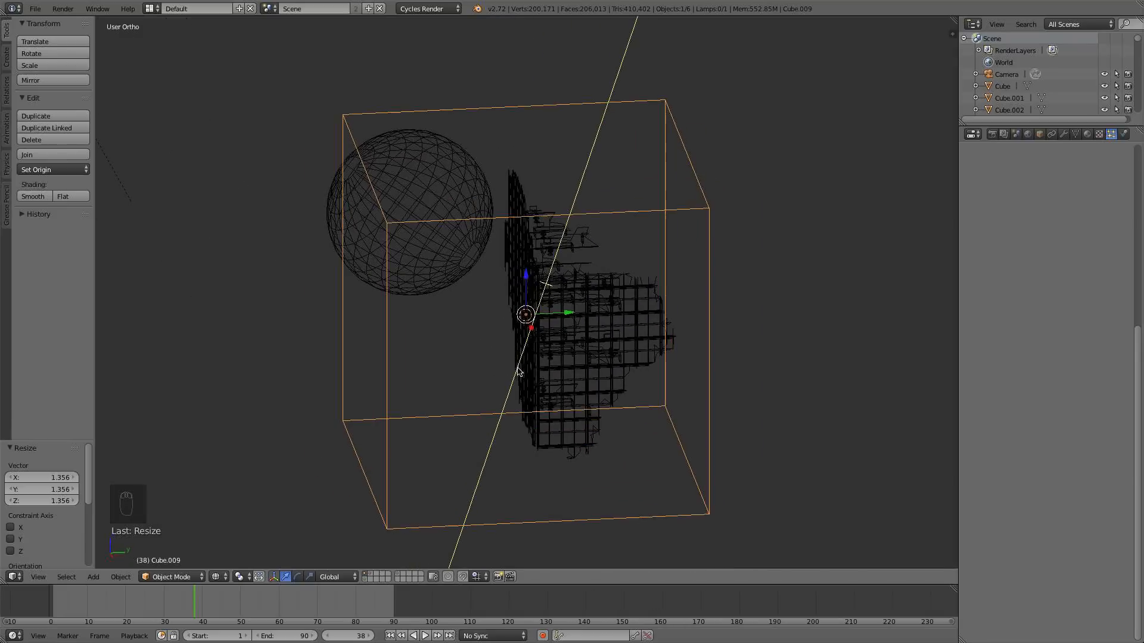
- Reposition the cube along Y and shift it about -0.215 along X so it surrounds the breakaway section
{"action": "left_click_drag", "start_coordinate": [563, 318], "coordinate": [602, 315]}
{"action": "middle_click_drag", "start_coordinate": [601, 315], "coordinate": [712, 290]}
{"action": "key", "text": "KP_1"}
{"action": "left_click_drag", "start_coordinate": [582, 308], "coordinate": [570, 310]}
{"action": "middle_click_drag", "start_coordinate": [571, 310], "coordinate": [584, 387]}
{"action": "key", "text": "KP_0"}
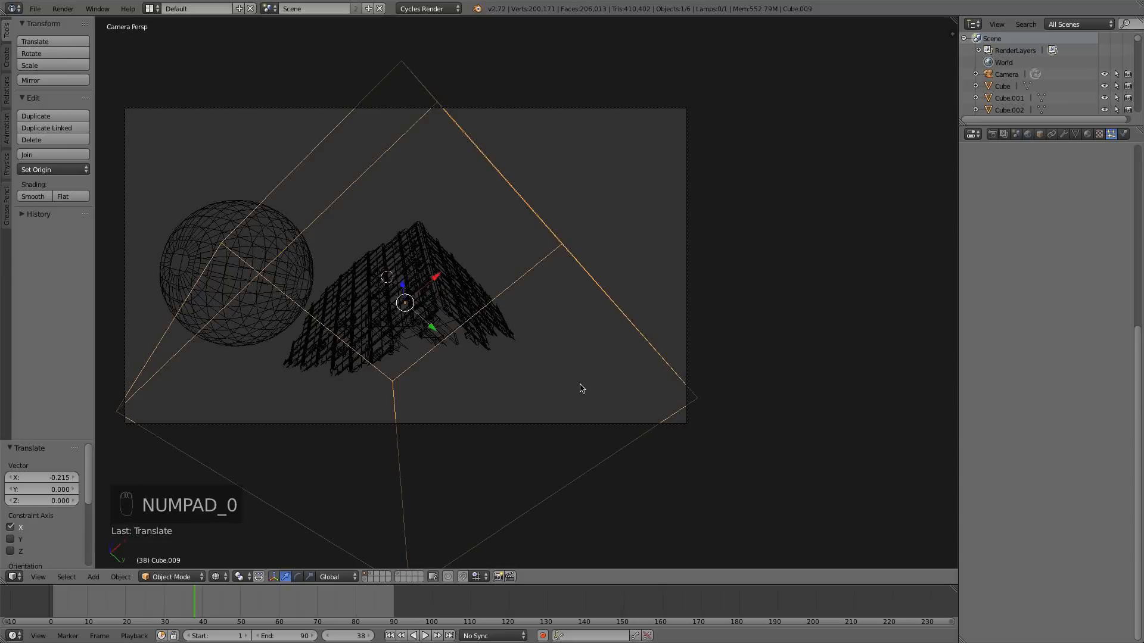
- Stretch the cube along X by about 1.132, working from the top view
{"action": "key", "text": "KP_7"}
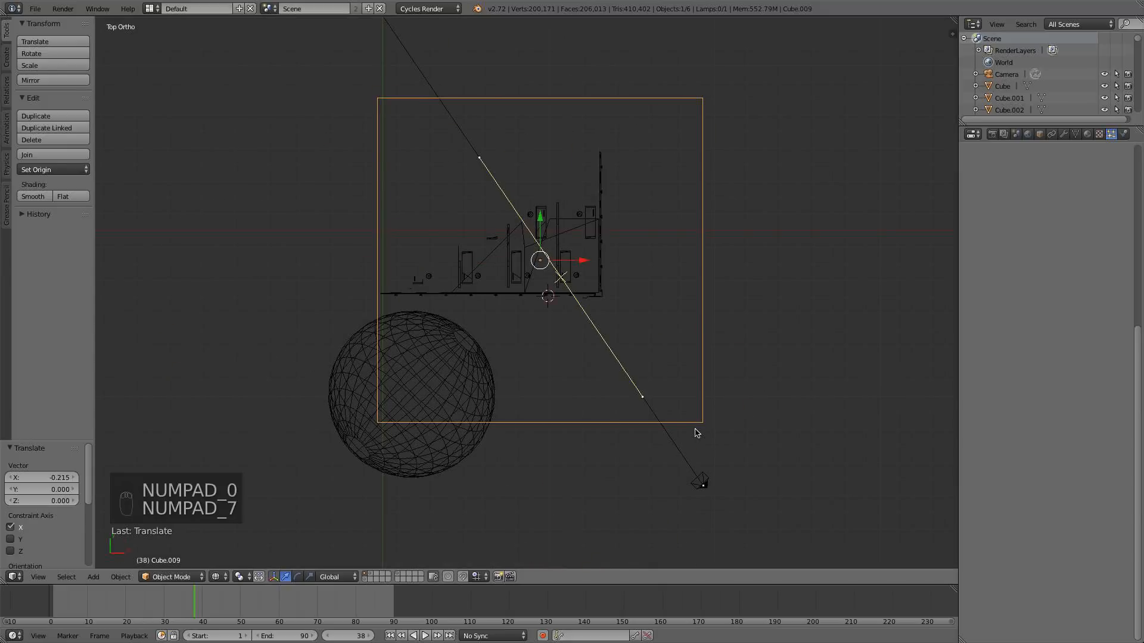
{"action": "key", "text": "s"}
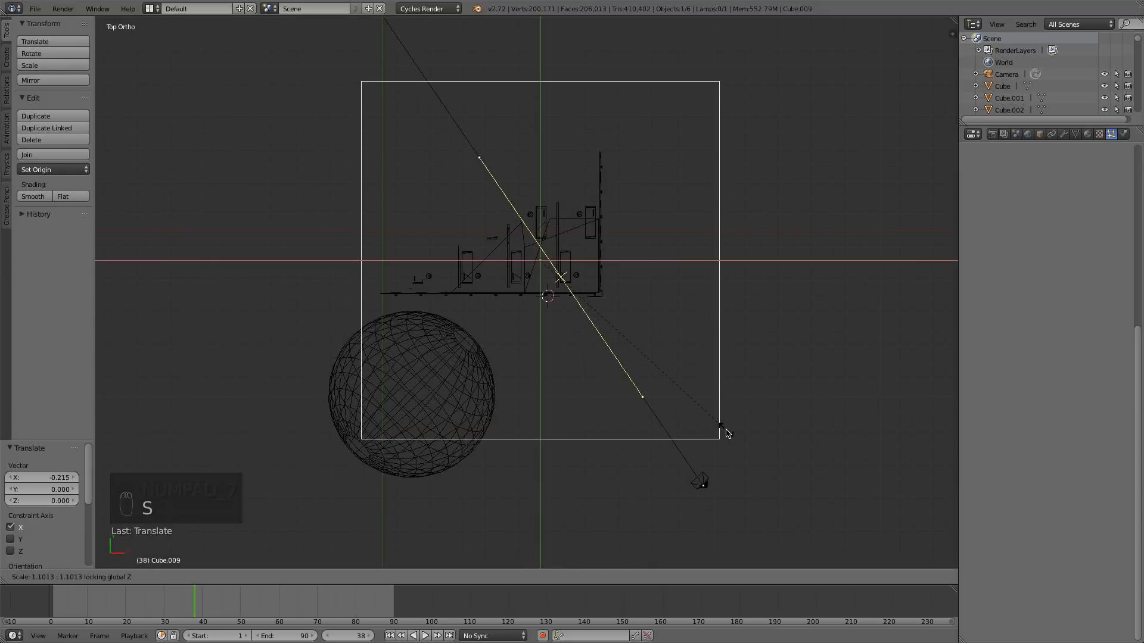
{"action": "left_click", "coordinate": [726, 433]}
{"action": "key", "text": "s"}
{"action": "left_click", "coordinate": [730, 419]}
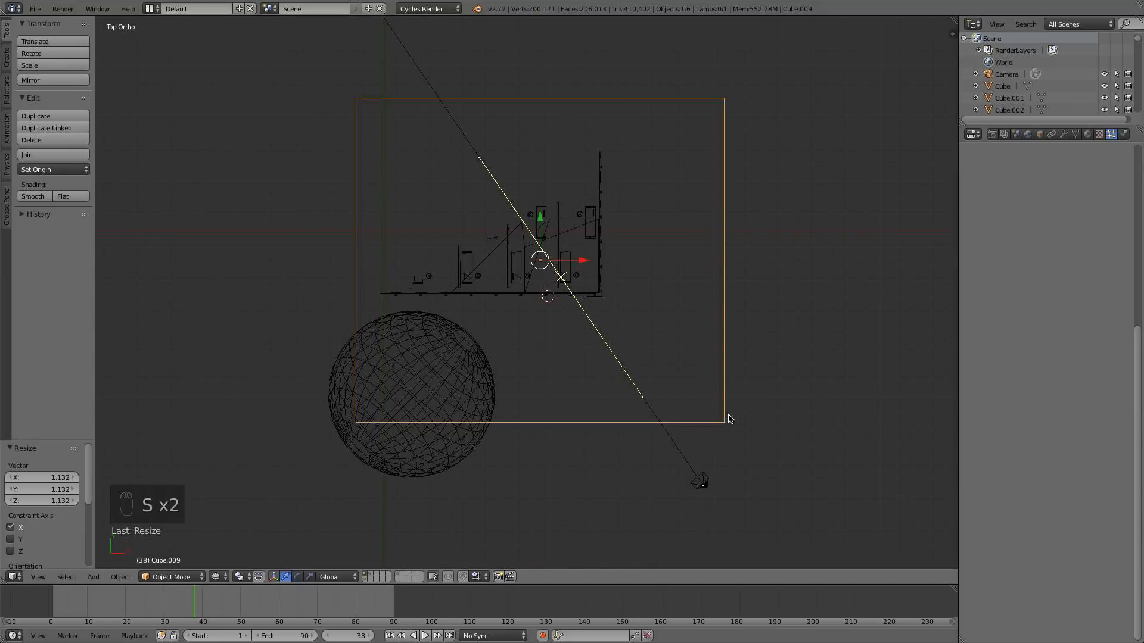
- Move the cube about 1.257 along X and check its placement through the camera
{"action": "key", "text": "g"}
{"action": "key", "text": "x"}
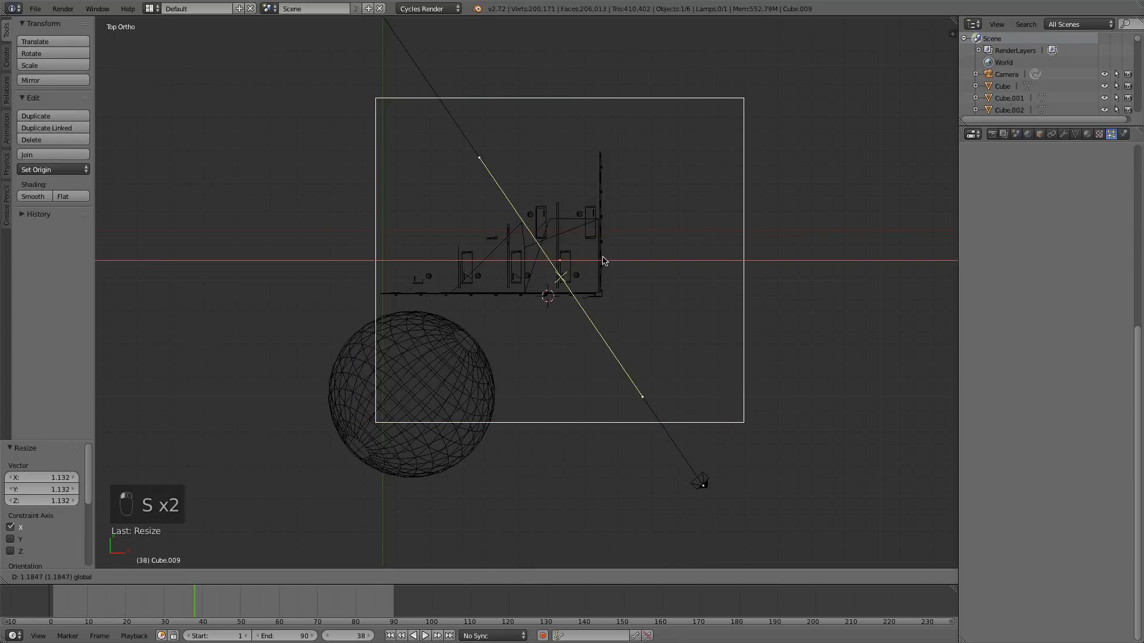
{"action": "left_click", "coordinate": [603, 260]}
{"action": "key", "text": "KP_0"}
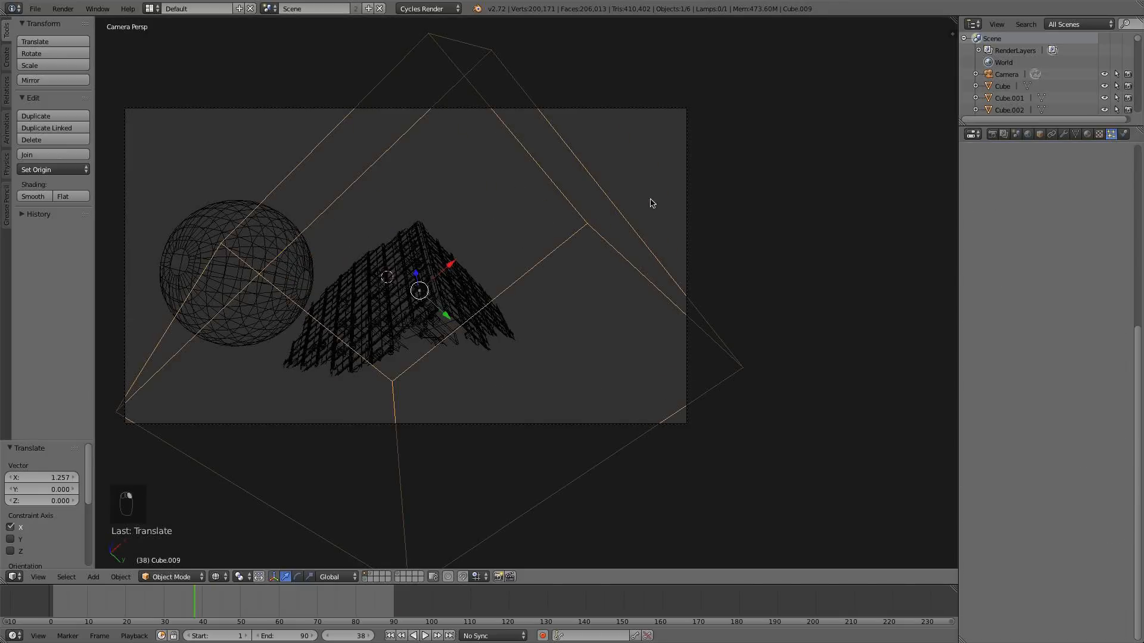
- Enable smoke physics on the enclosing cube and make it the smoke domain
{"action": "left_click", "coordinate": [1125, 135]}
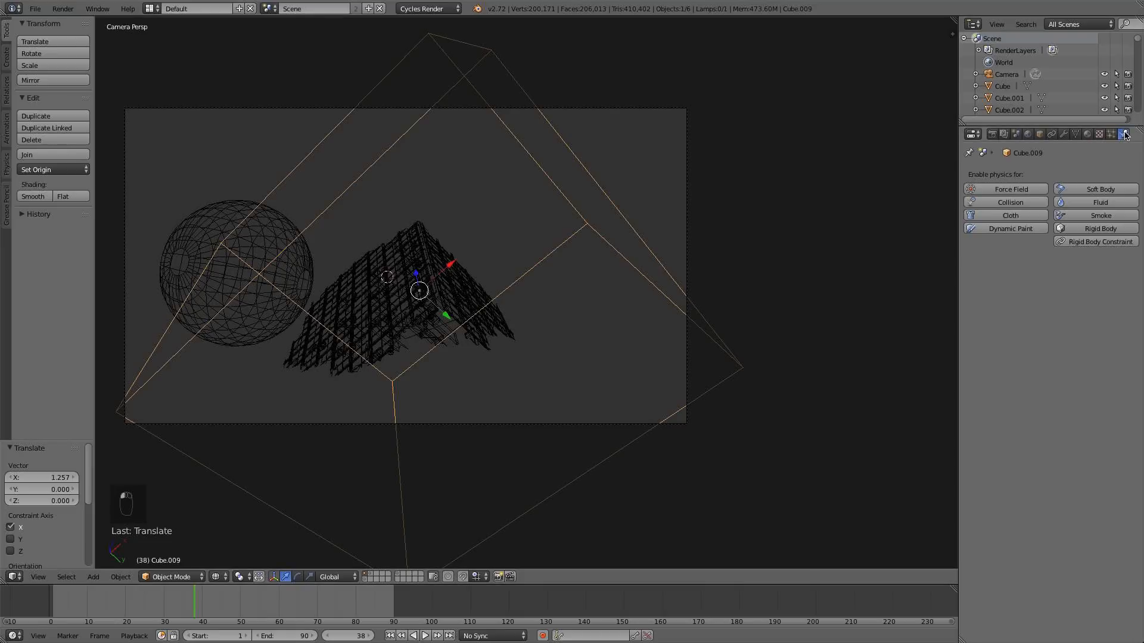
{"action": "left_click", "coordinate": [1089, 215]}
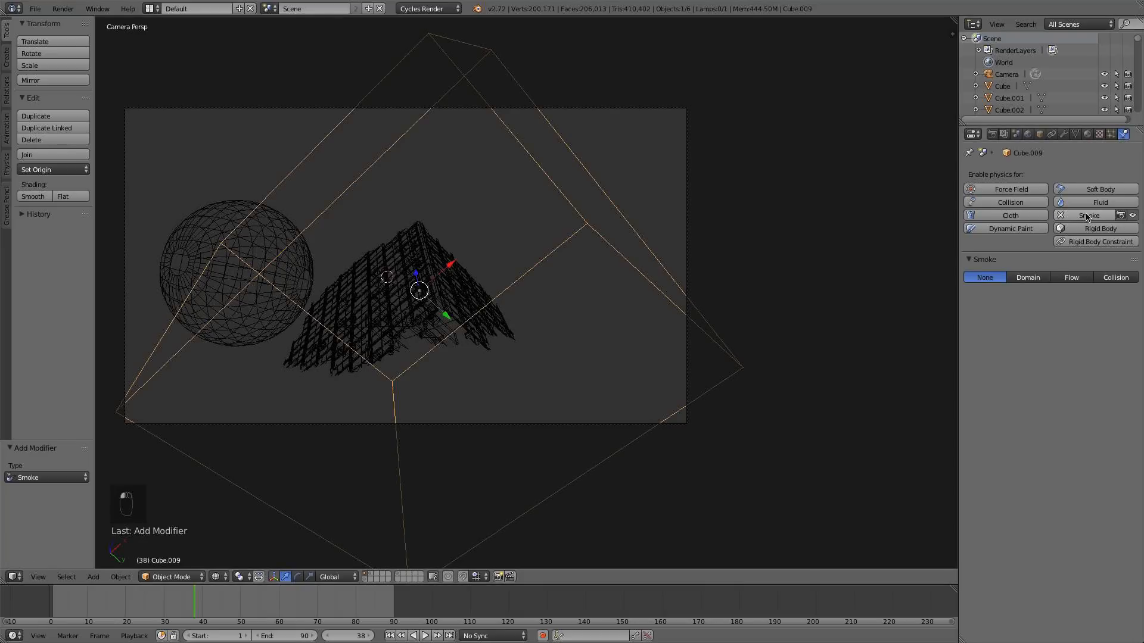
{"action": "left_click", "coordinate": [1033, 278]}
- Make the tower's breakaway section a smoke flow object that emits from ParticleSystem 2
{"action": "right_click", "coordinate": [440, 277]}
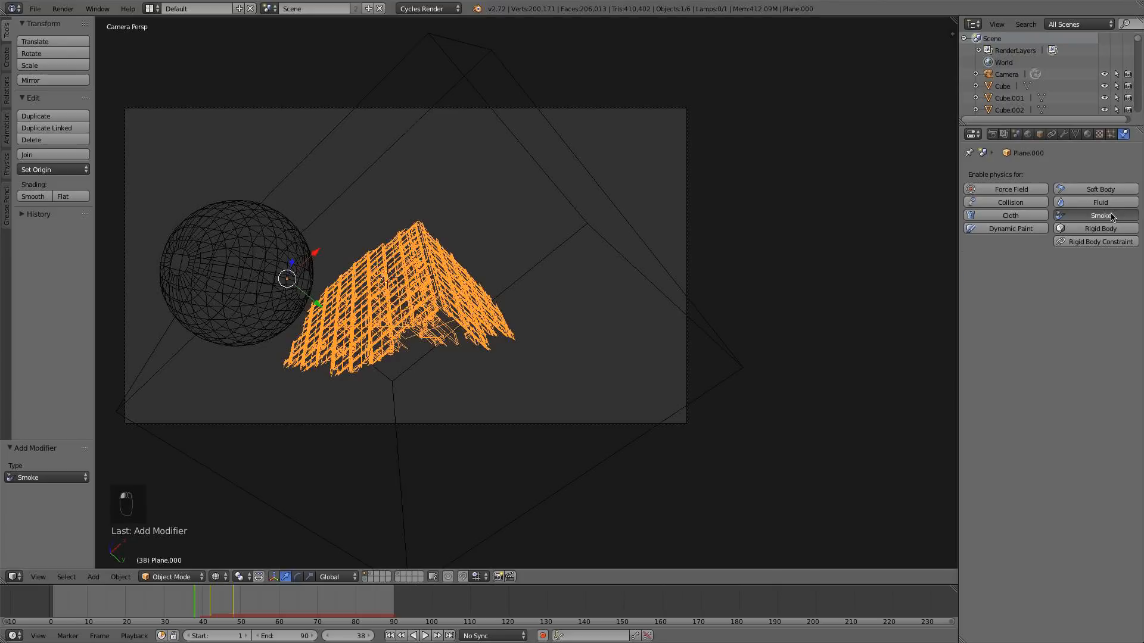
{"action": "left_click", "coordinate": [1089, 215]}
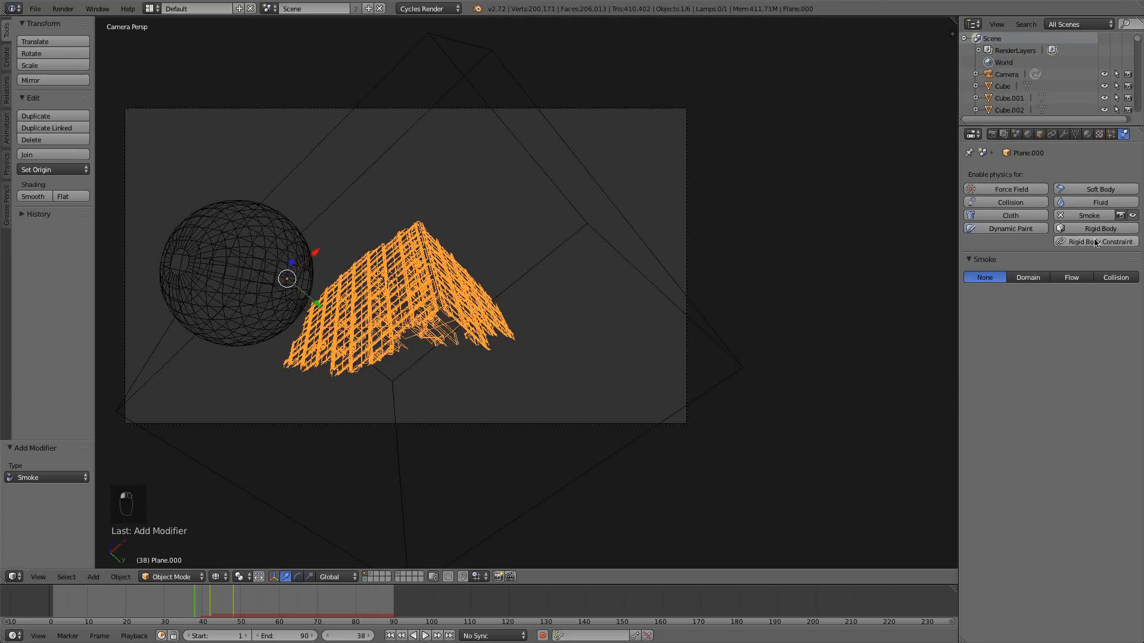
{"action": "left_click", "coordinate": [1070, 278]}
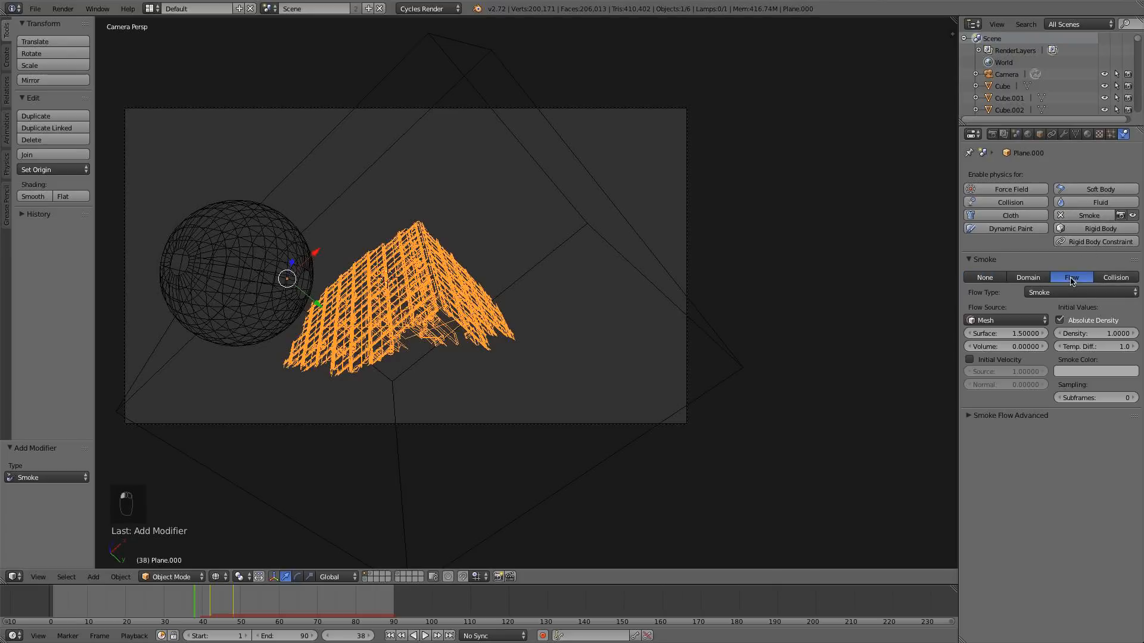
{"action": "left_click", "coordinate": [1006, 323]}
{"action": "left_click", "coordinate": [1006, 308]}
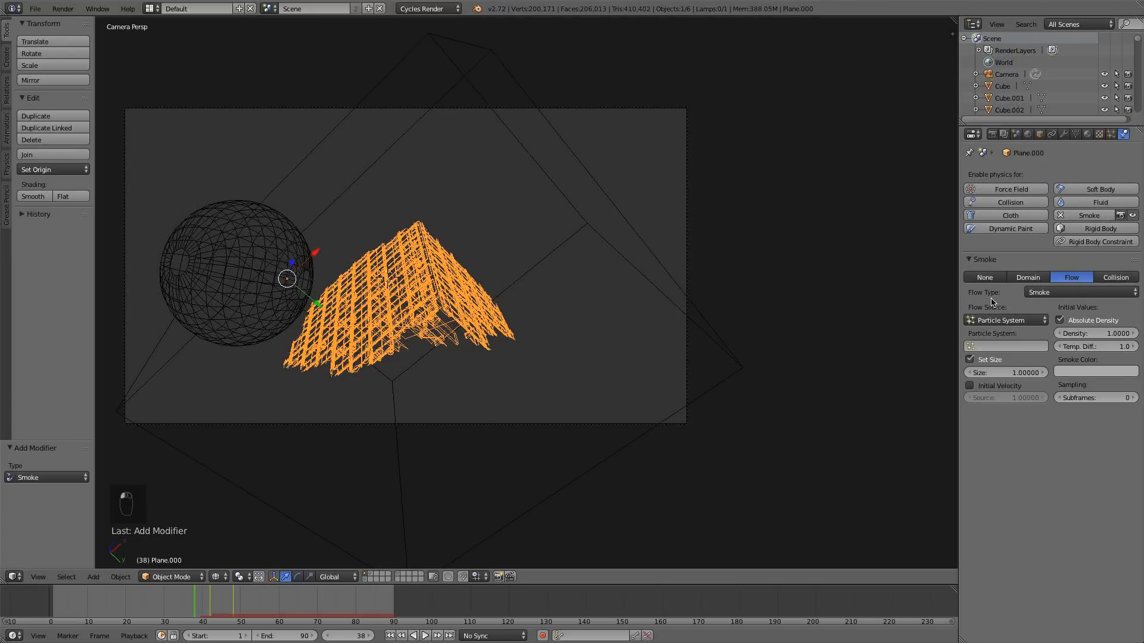
{"action": "left_click", "coordinate": [1005, 347]}
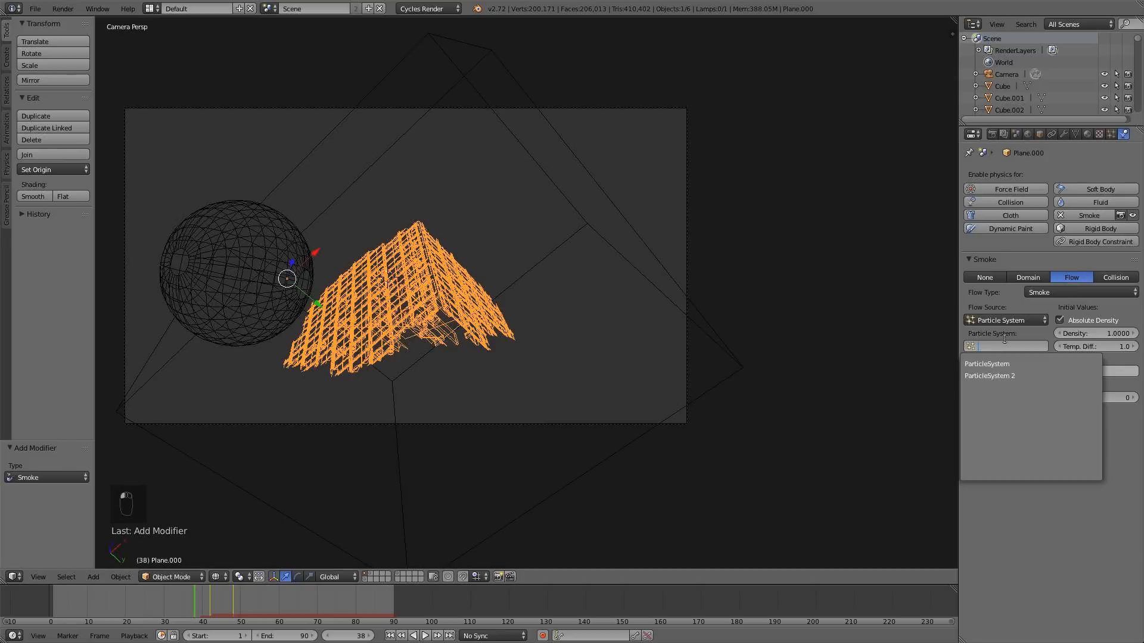
{"action": "left_click", "coordinate": [993, 375]}
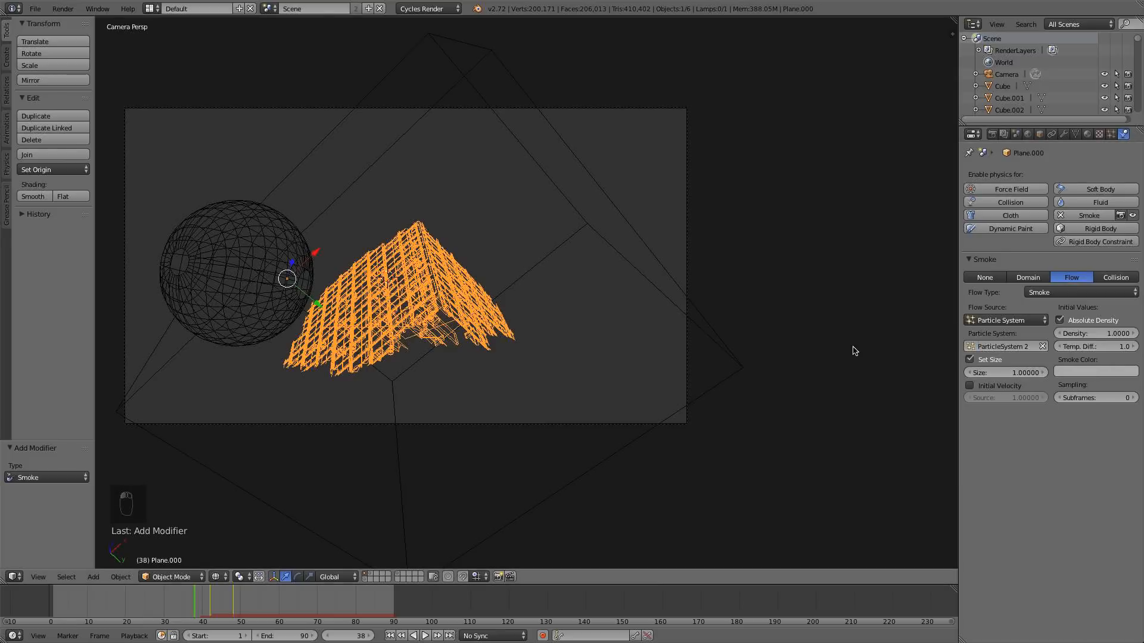
- Make the sphere a smoke collision object with the Animated collision type
{"action": "right_click", "coordinate": [249, 281]}
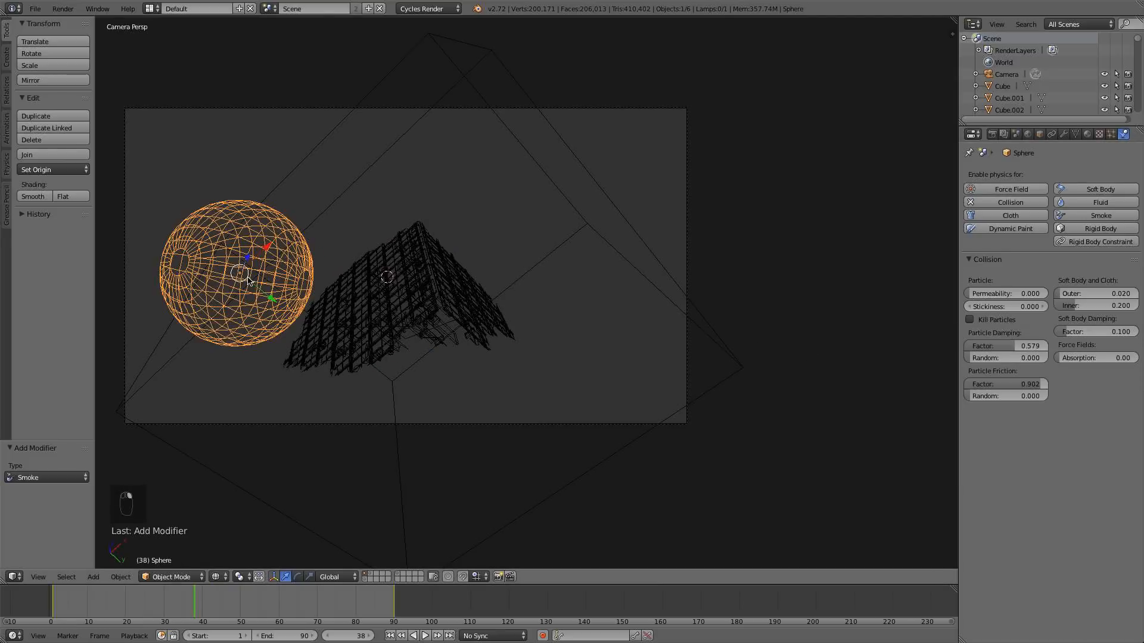
{"action": "left_click", "coordinate": [1099, 215]}
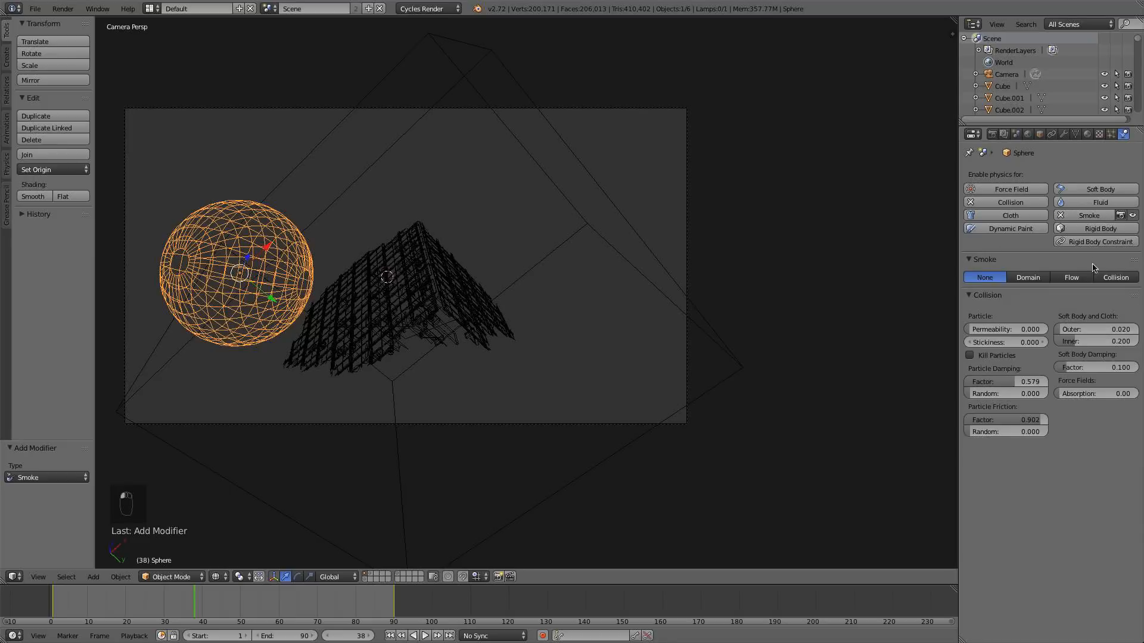
{"action": "left_click", "coordinate": [1107, 277]}
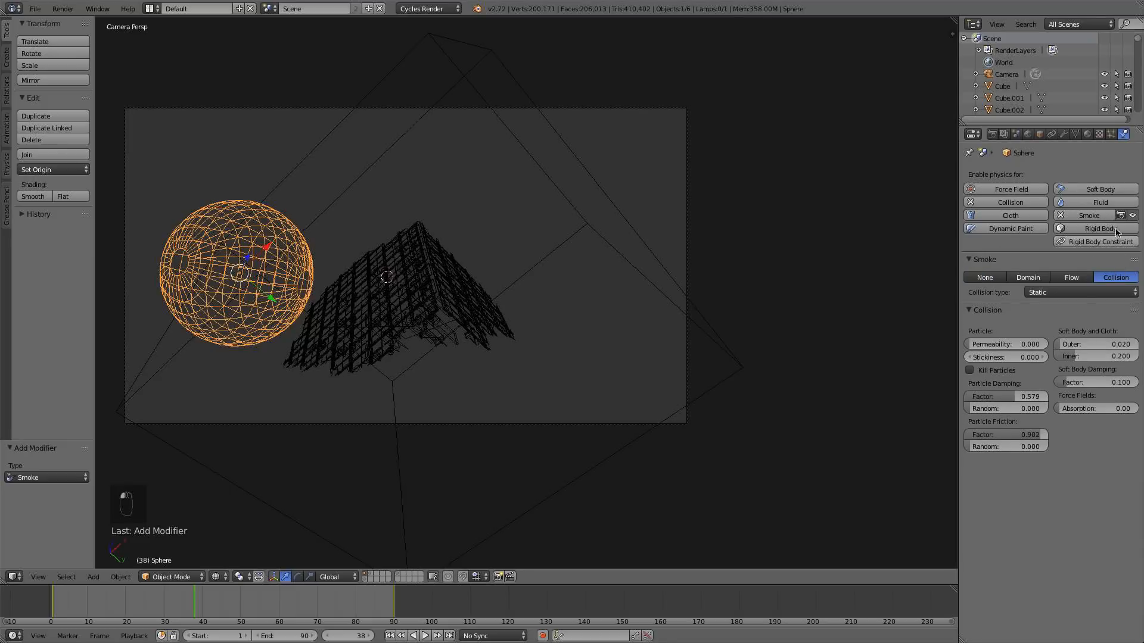
{"action": "left_click", "coordinate": [1053, 293]}
{"action": "left_click", "coordinate": [1053, 257]}
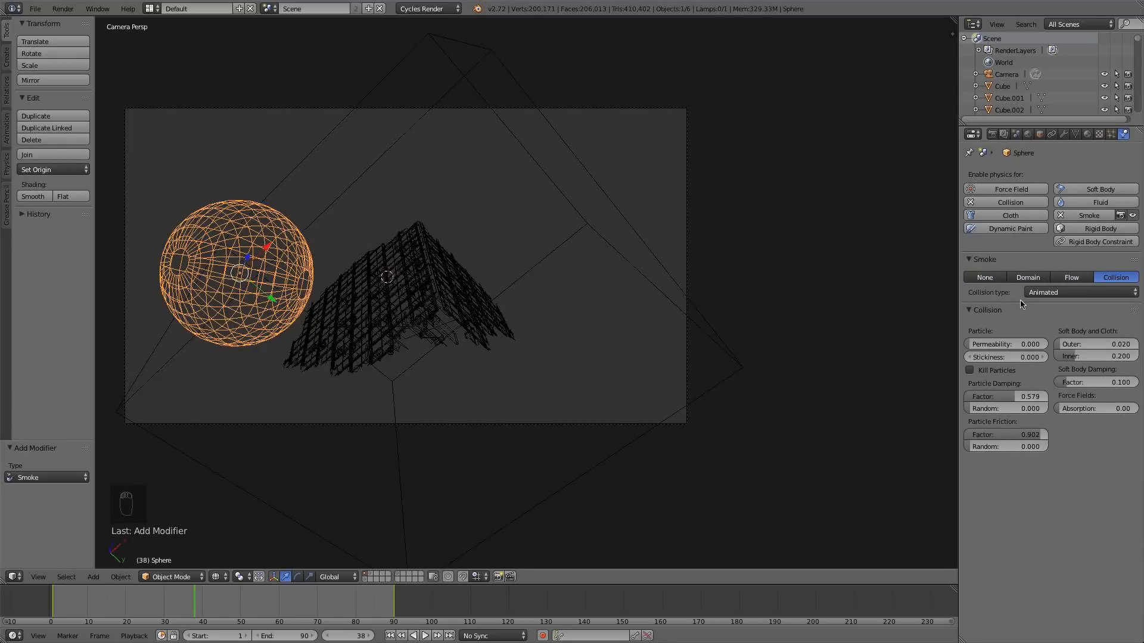
- Enable initial velocity on the breakaway section's smoke flow and set its flow type to Fire + Smoke
{"action": "right_click", "coordinate": [439, 290]}
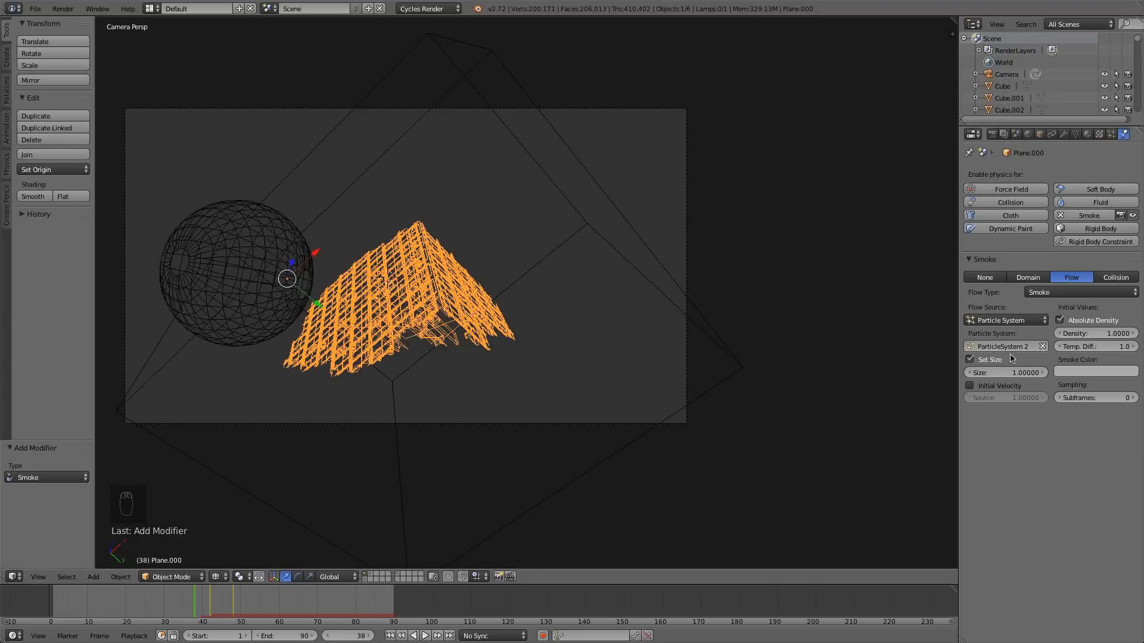
{"action": "left_click", "coordinate": [969, 386]}
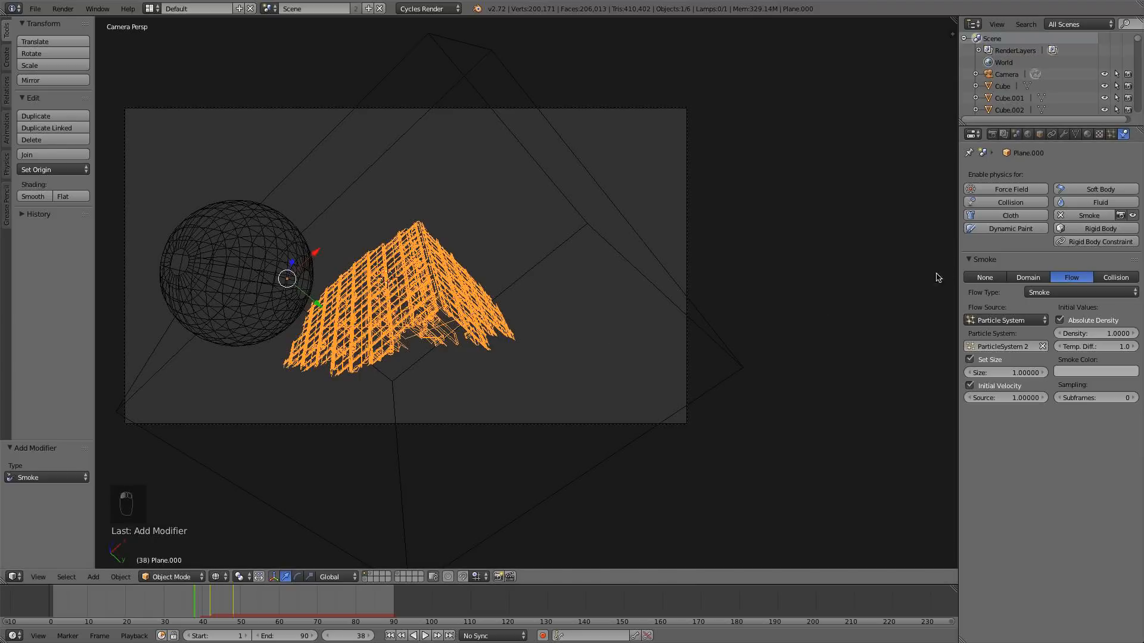
{"action": "left_click", "coordinate": [1084, 292]}
{"action": "left_click", "coordinate": [1053, 253]}
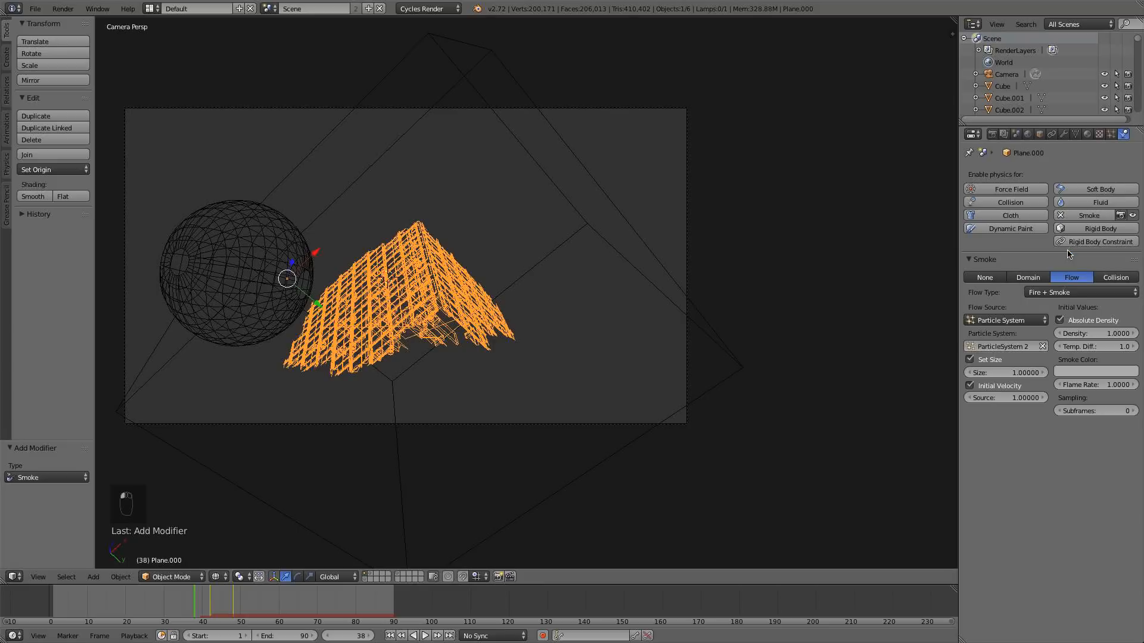
- Set the smoke flow's flame rate to 0.6 and its sampling subframes to 2
{"action": "left_click", "coordinate": [1097, 385]}
{"action": "type", "text": ".6"}
{"action": "key", "text": "Return"}
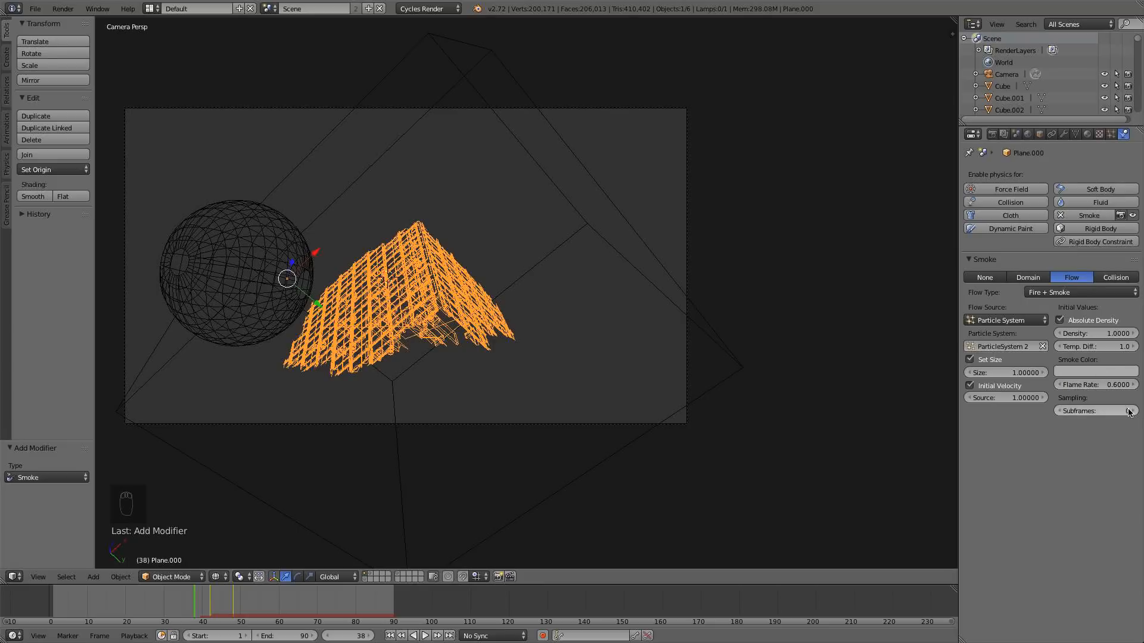
{"action": "left_click", "coordinate": [1129, 411]}
- Darken the flow's smoke color to a dark grey
{"action": "left_click", "coordinate": [1090, 371]}
{"action": "left_click", "coordinate": [1125, 249]}
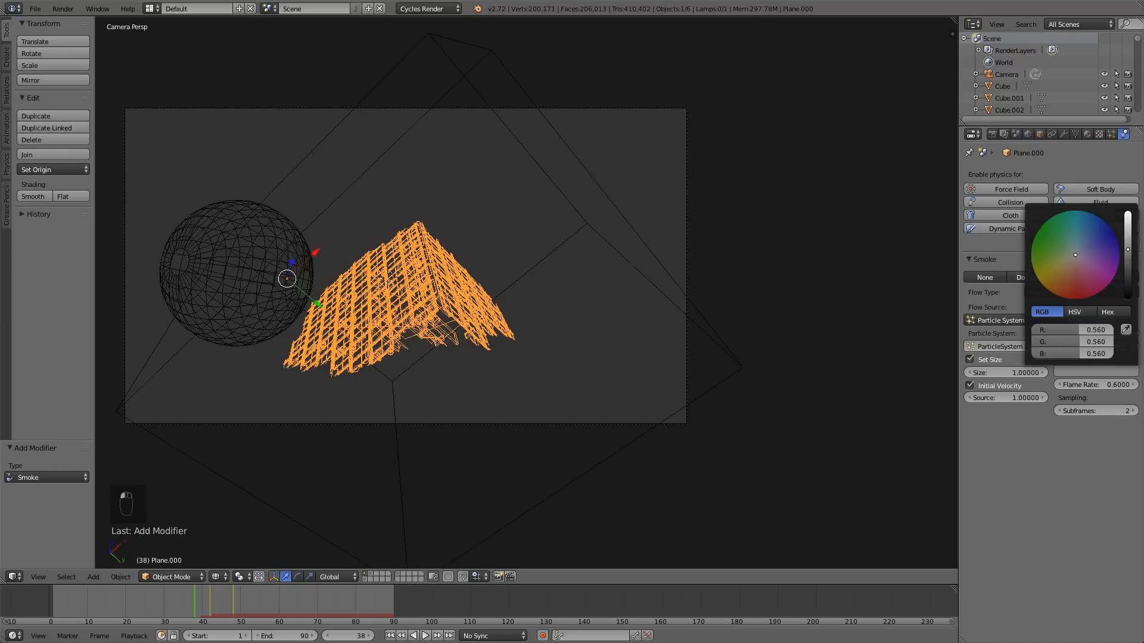
{"action": "left_click_drag", "start_coordinate": [1129, 251], "coordinate": [1128, 270]}
{"action": "left_click", "coordinate": [1085, 374]}
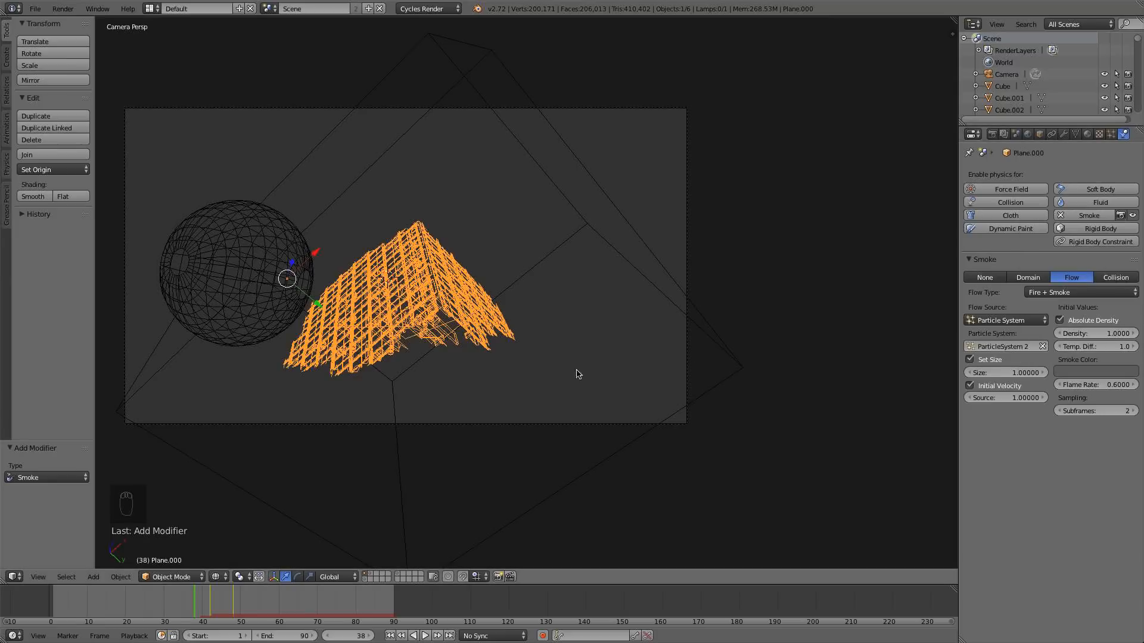
- Set the domain cube's smoke density to 0.1 and its temperature difference to 0.2
{"action": "right_click", "coordinate": [595, 219]}
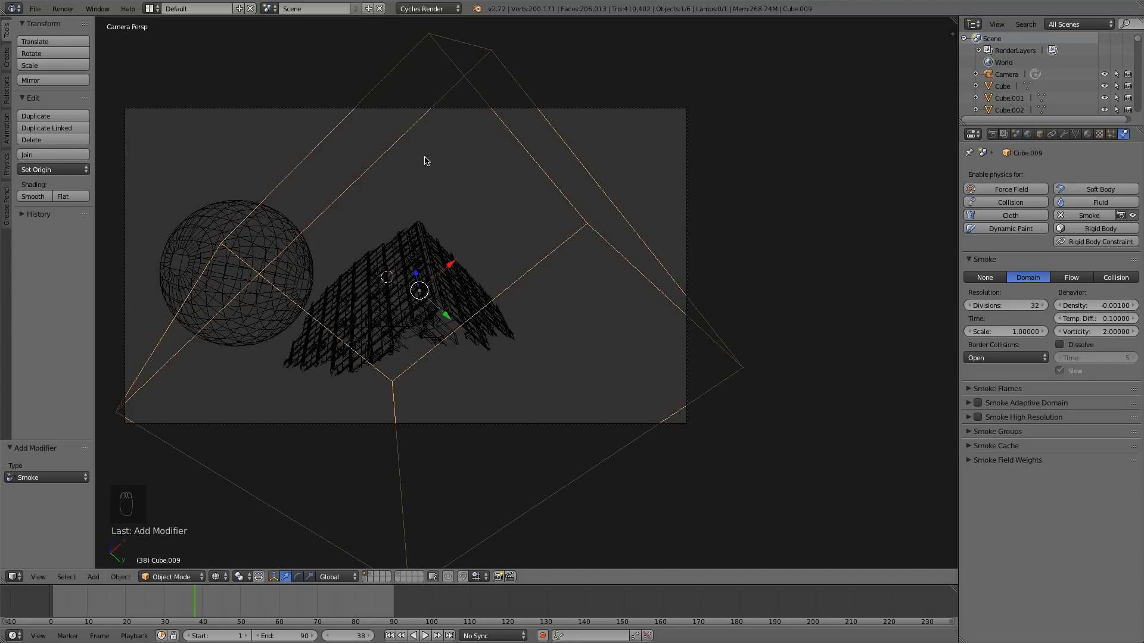
{"action": "left_click", "coordinate": [1100, 305]}
{"action": "key", "text": "Return"}
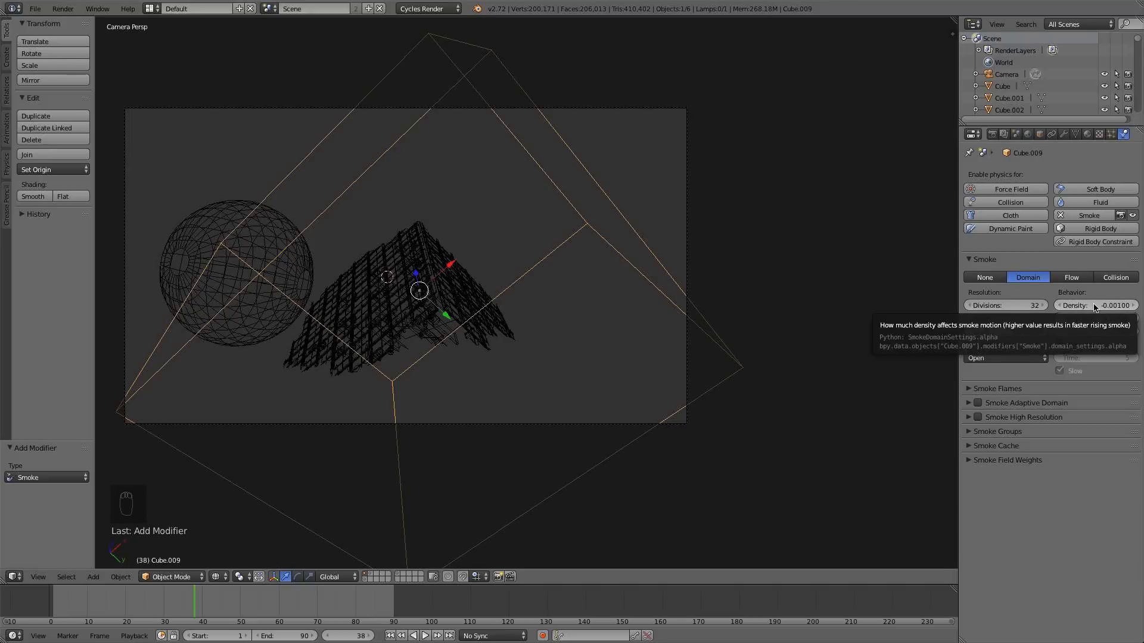
{"action": "left_click", "coordinate": [1097, 305]}
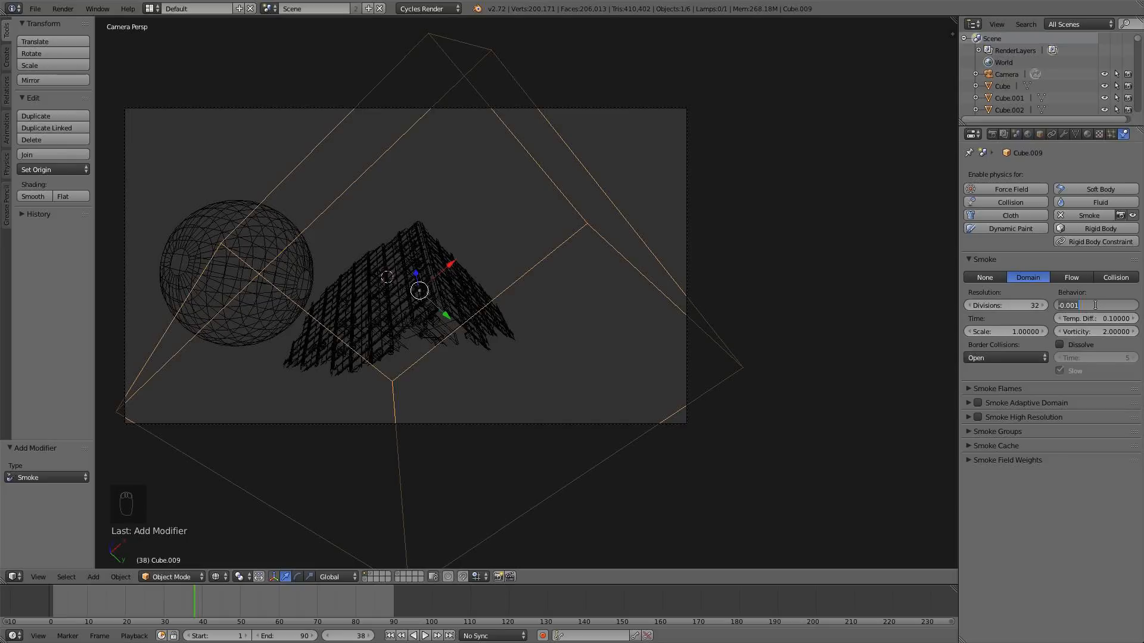
{"action": "type", "text": "0.1"}
{"action": "key", "text": "Return"}
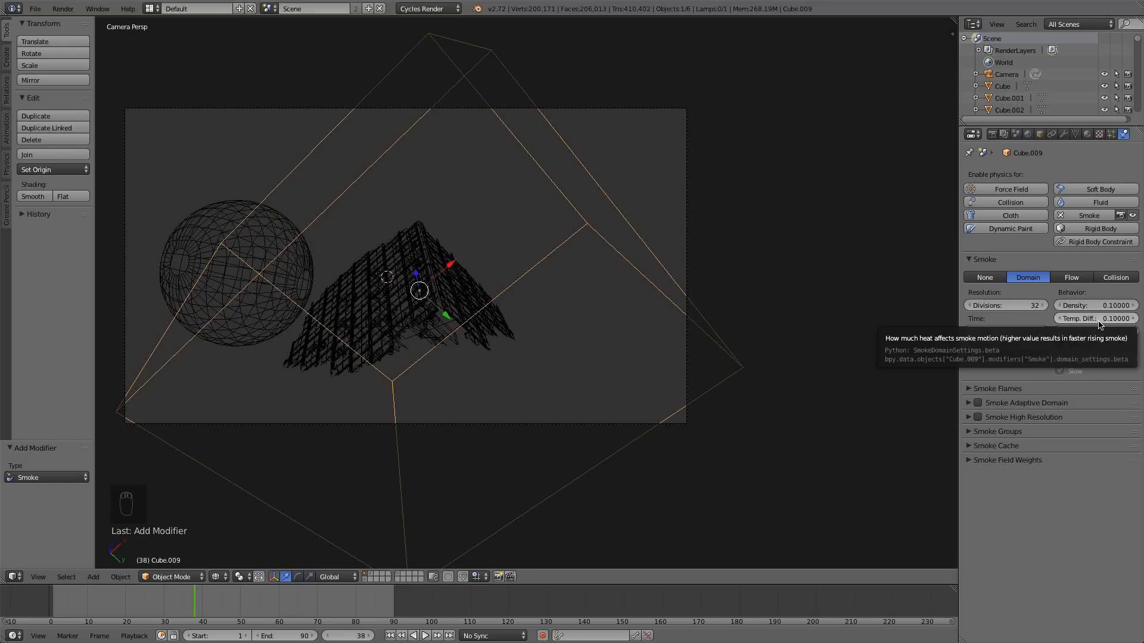
{"action": "left_click", "coordinate": [1097, 321]}
{"action": "type", "text": "0.2"}
{"action": "key", "text": "Return"}
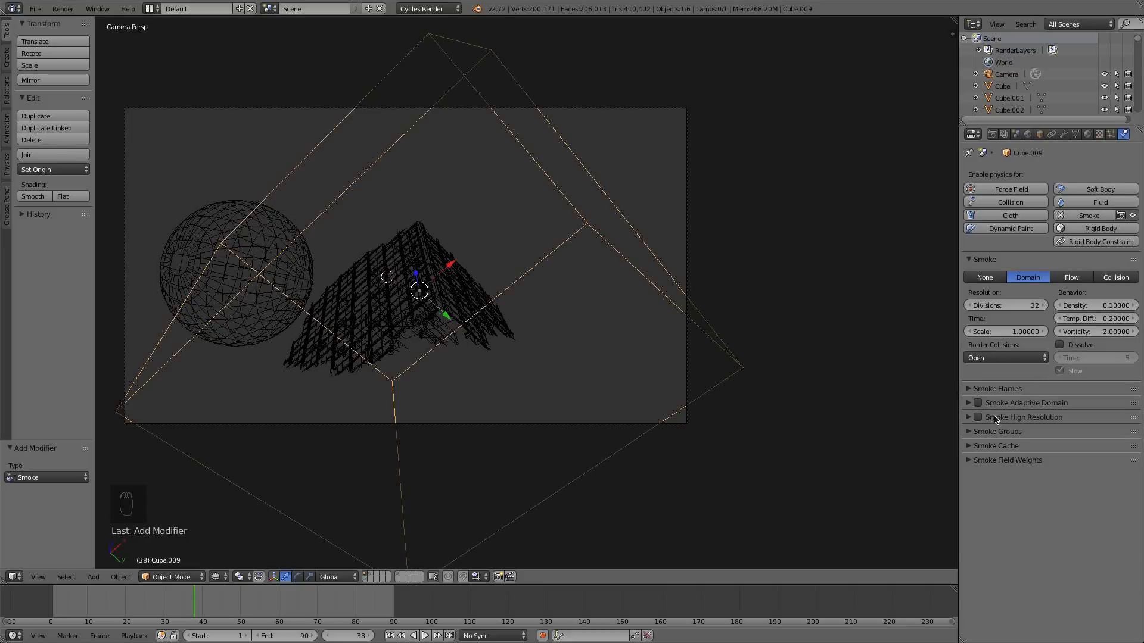
- Enable Smoke Adaptive Domain on the domain cube
{"action": "left_click", "coordinate": [969, 404]}
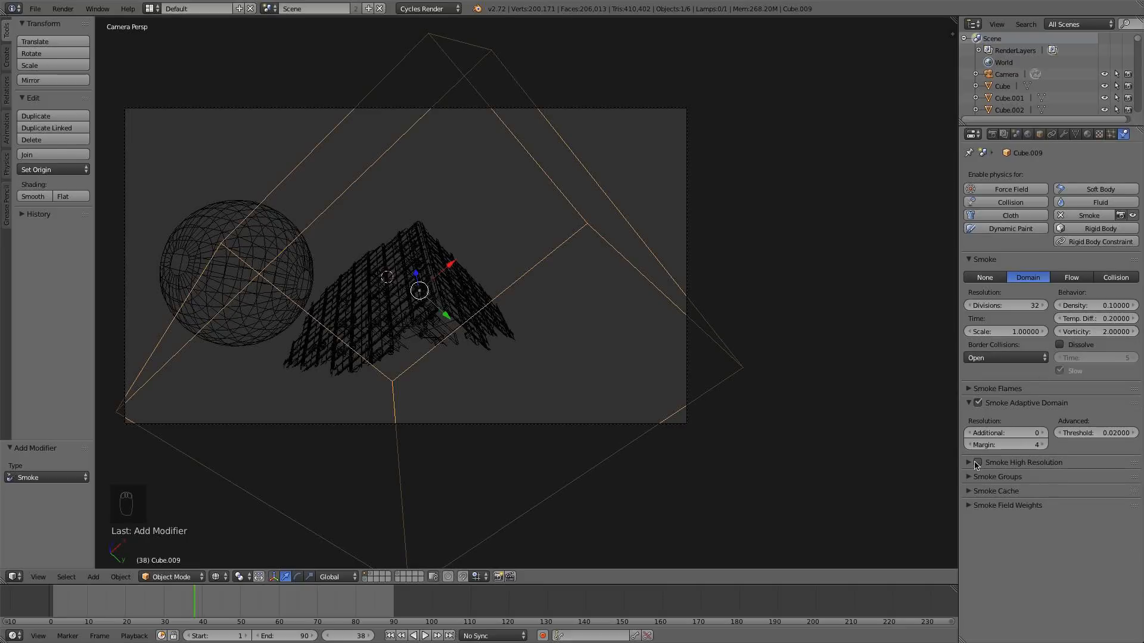
{"action": "left_click", "coordinate": [989, 388]}
{"action": "left_click", "coordinate": [992, 389]}
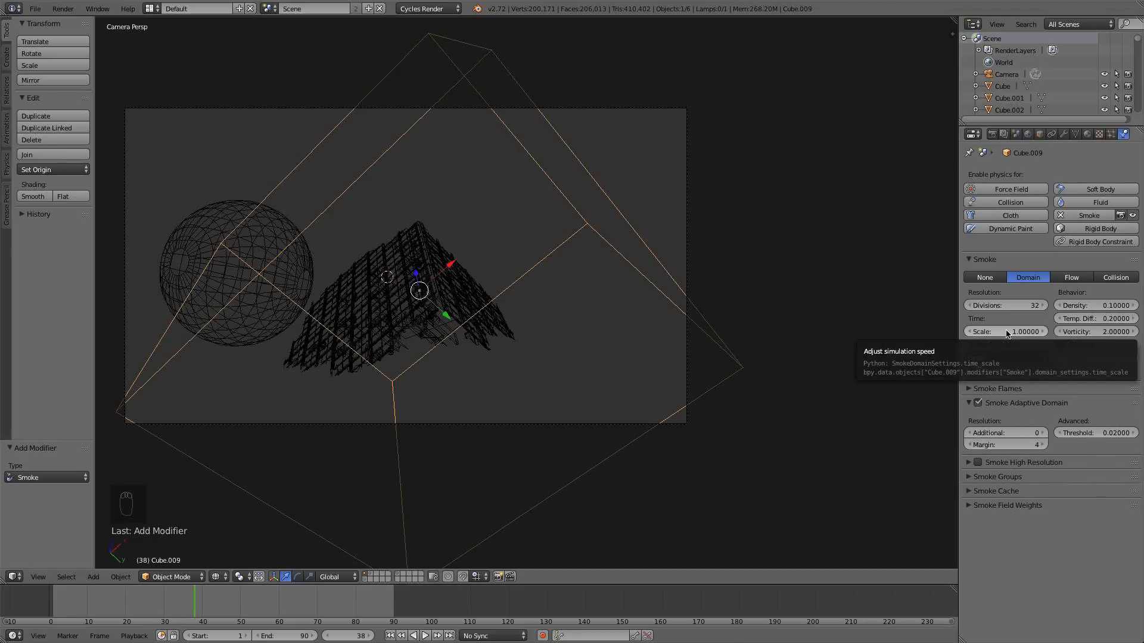
- Set the smoke cache's end frame to 90 and enable Smoke High Resolution for the domain
{"action": "left_click", "coordinate": [997, 491]}
{"action": "scroll", "coordinate": [1057, 524], "scroll_direction": "down", "scroll_amount": 1}
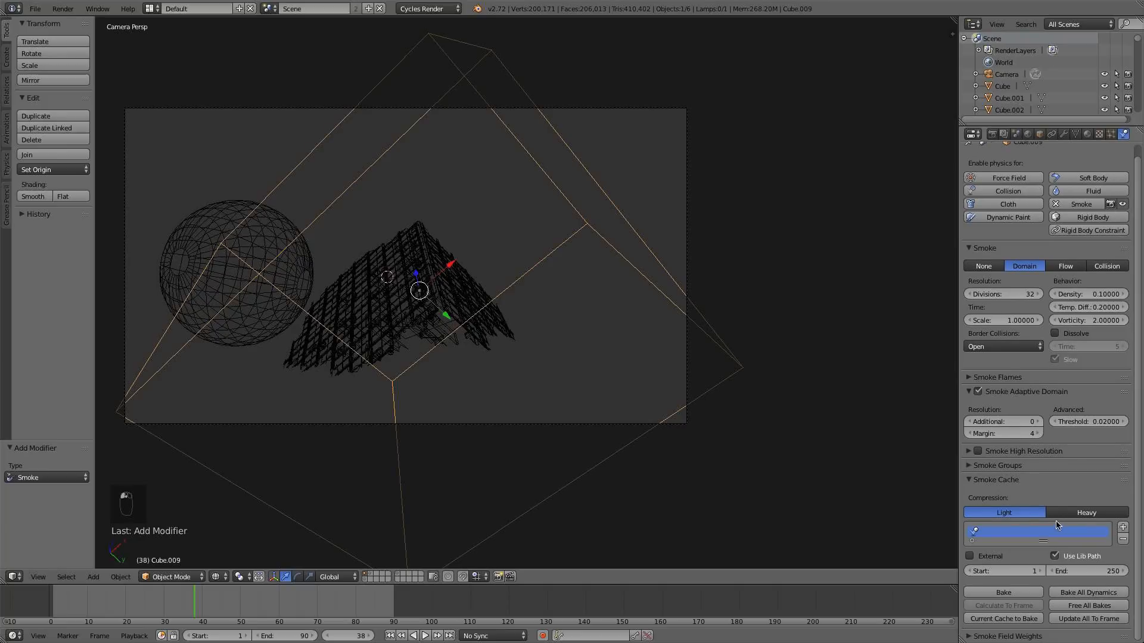
{"action": "left_click", "coordinate": [1084, 572]}
{"action": "type", "text": "90"}
{"action": "key", "text": "Return"}
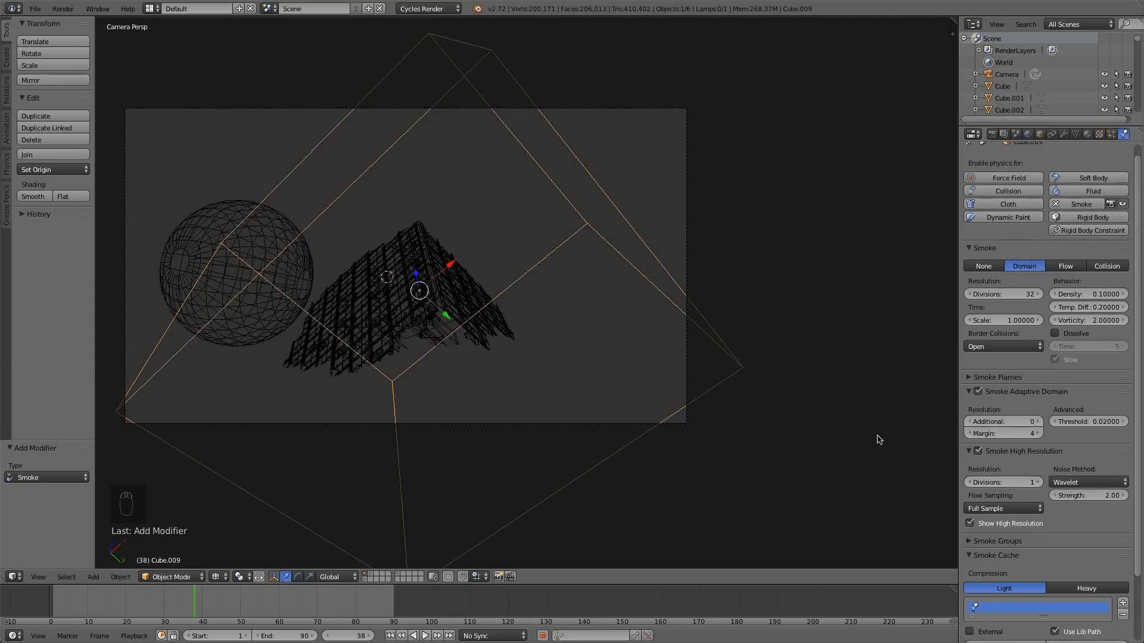
- Save the Blender file and return to the domain's smoke settings
{"action": "left_click", "coordinate": [36, 9]}
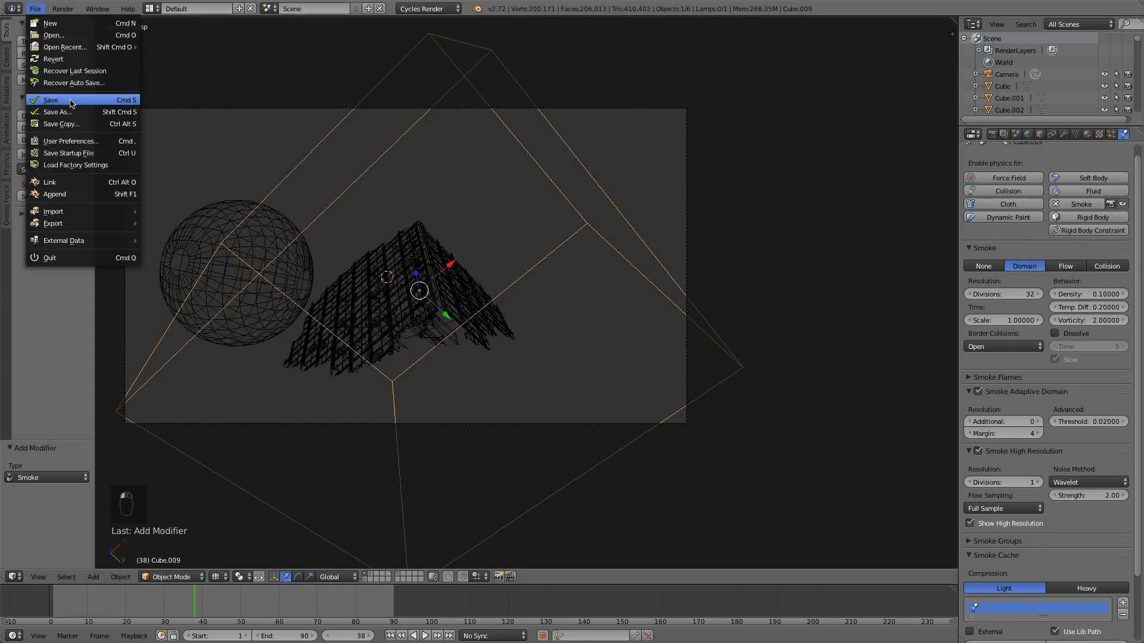
{"action": "scroll", "coordinate": [1043, 463], "scroll_direction": "up", "scroll_amount": 1}
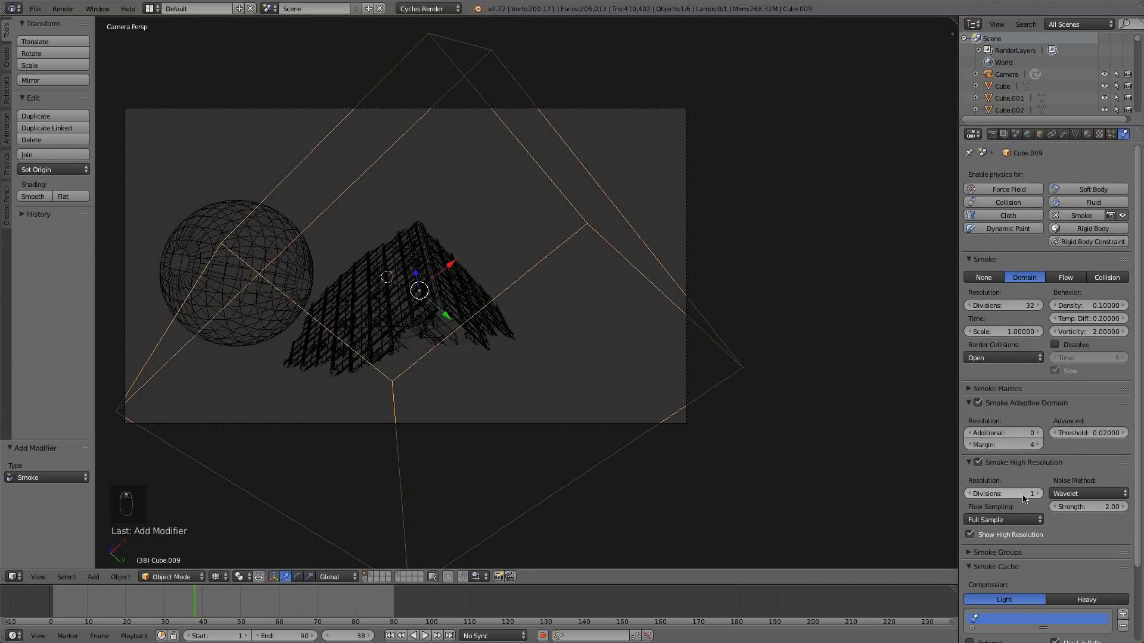
- Set the smoke domain's resolution divisions to 80
{"action": "left_click", "coordinate": [1012, 306]}
{"action": "type", "text": "8"}
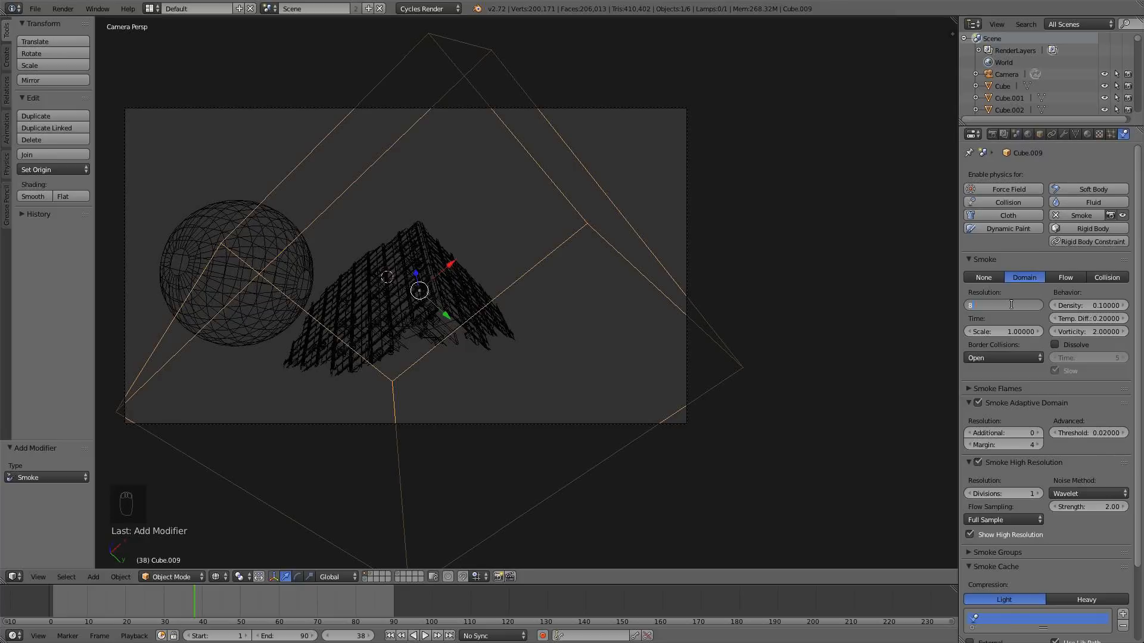
{"action": "type", "text": "0"}
{"action": "key", "text": "Return"}
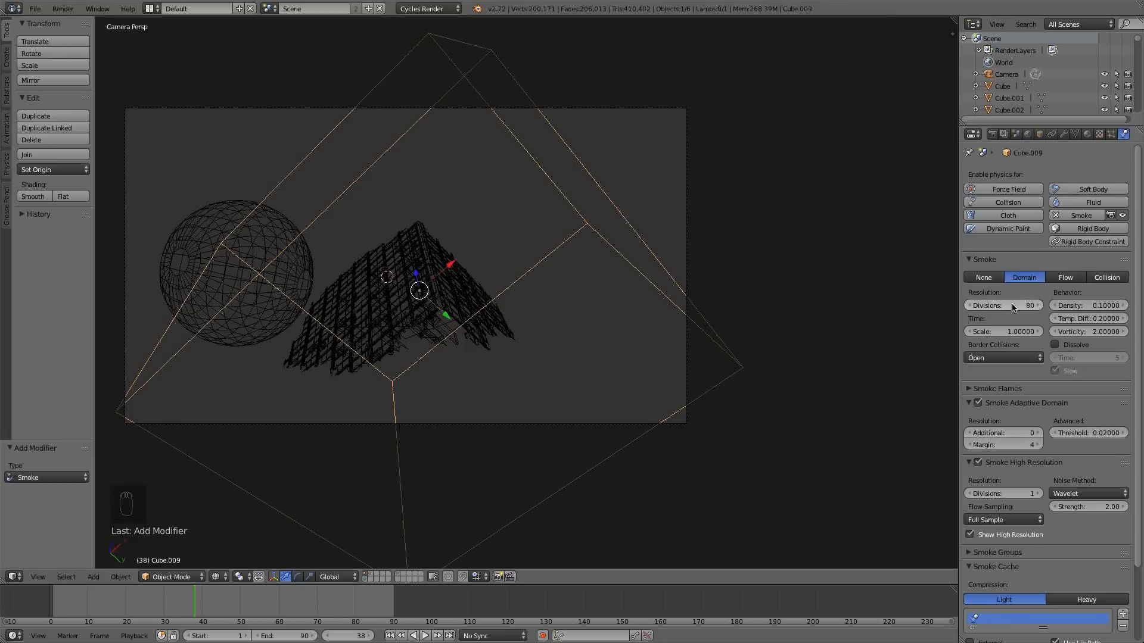
{"action": "left_click", "coordinate": [35, 8]}
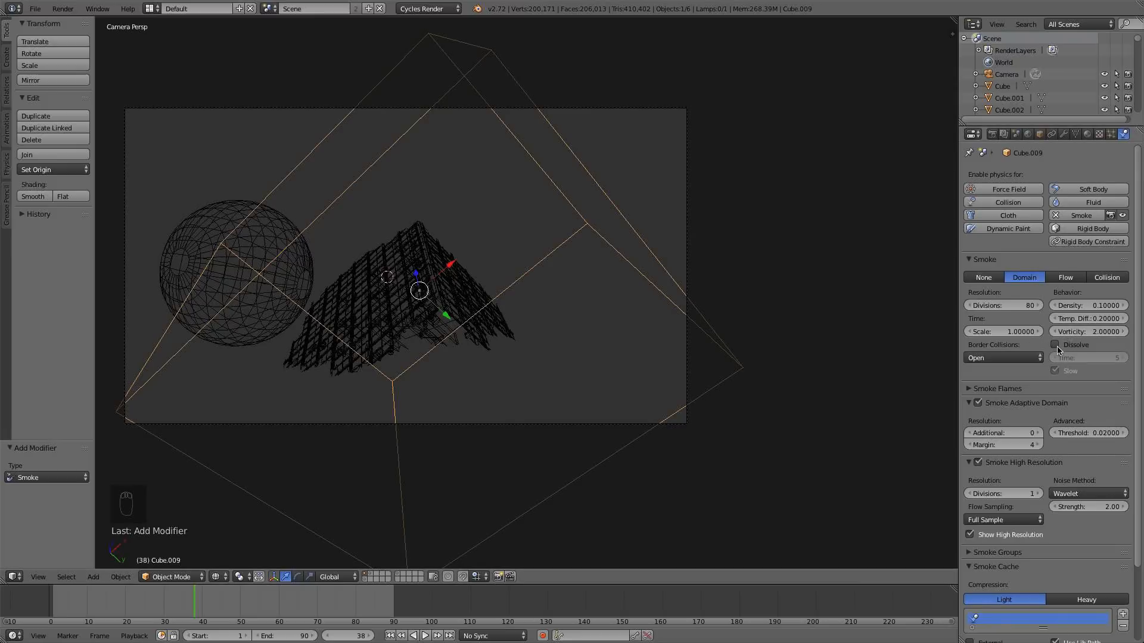
- Enable Dissolve for the domain's smoke with a time of 15 and save the file
{"action": "left_click", "coordinate": [1055, 346]}
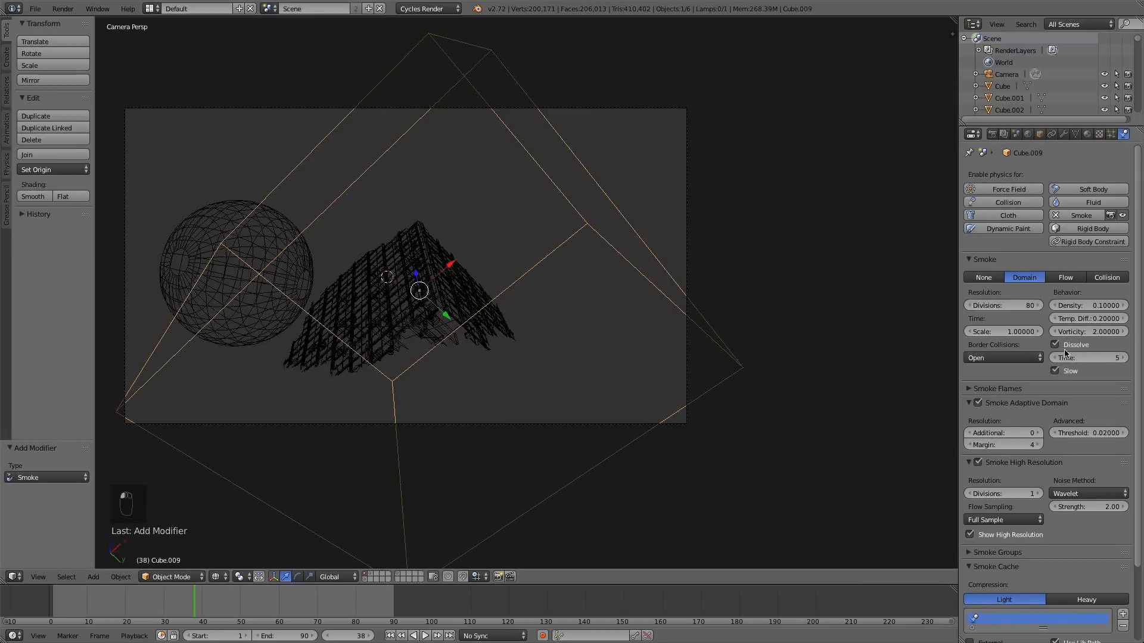
{"action": "left_click", "coordinate": [1088, 358]}
{"action": "type", "text": "15"}
{"action": "key", "text": "Return"}
{"action": "scroll", "coordinate": [1105, 363], "scroll_direction": "down", "scroll_amount": 2}
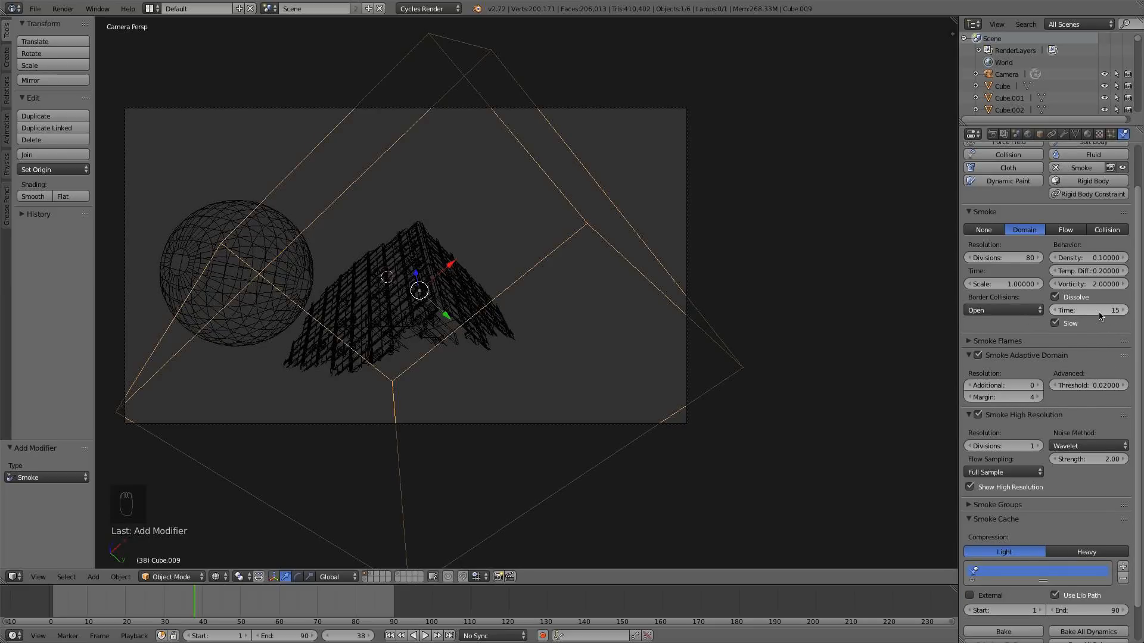
{"action": "left_click", "coordinate": [35, 8]}
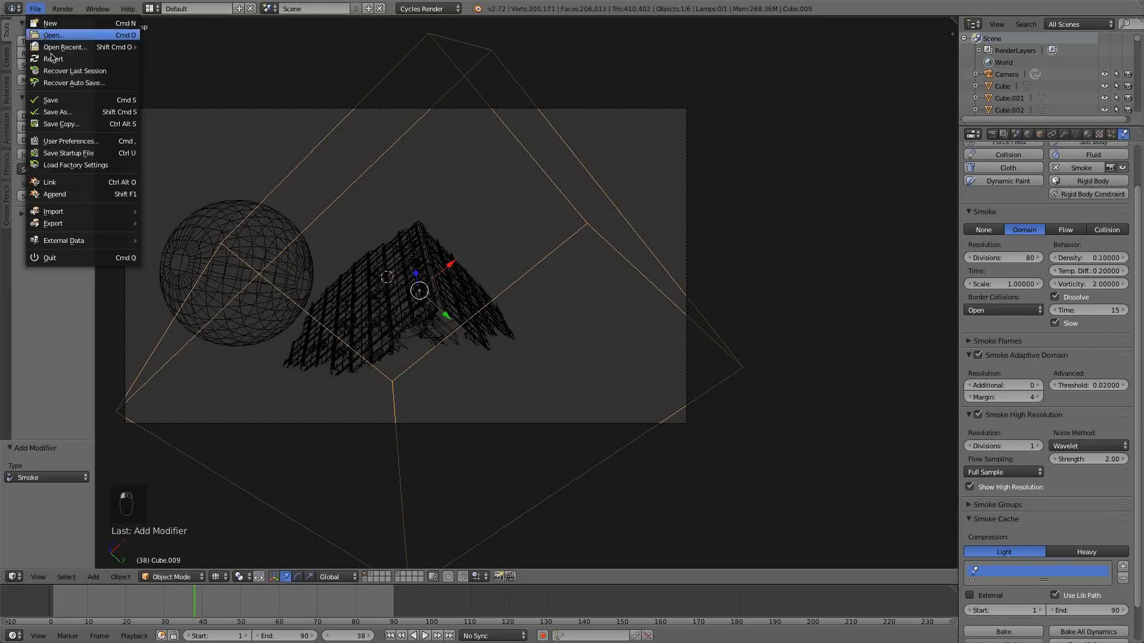
{"action": "left_click", "coordinate": [69, 101]}
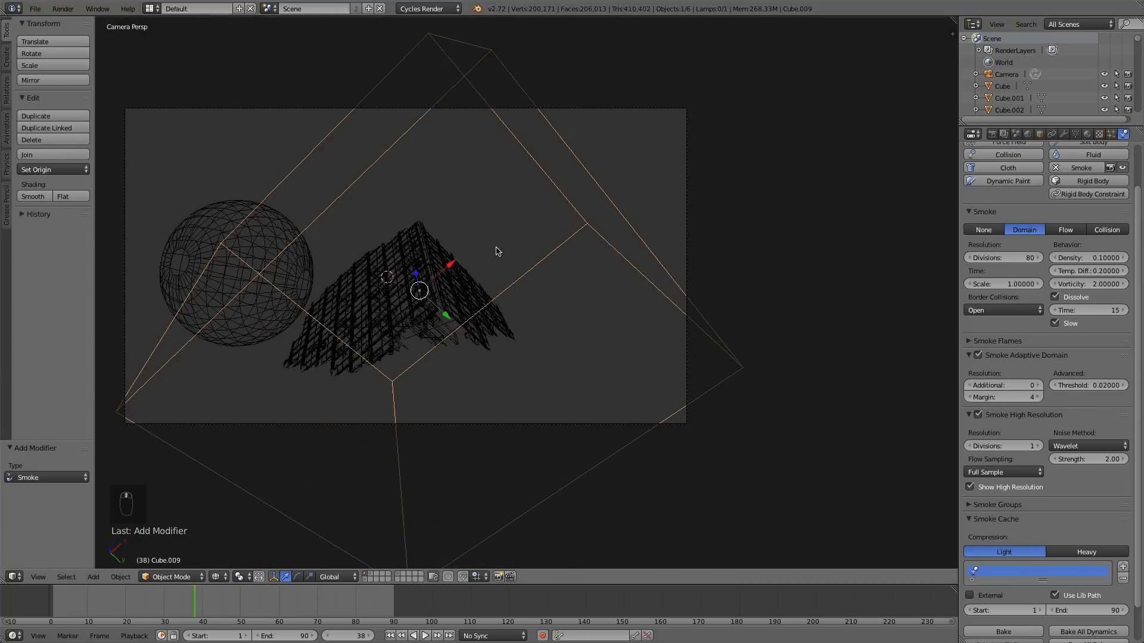
- Unhide all hidden objects in solid shading, leaving nothing selected, and save the file
{"action": "key", "text": "z"}
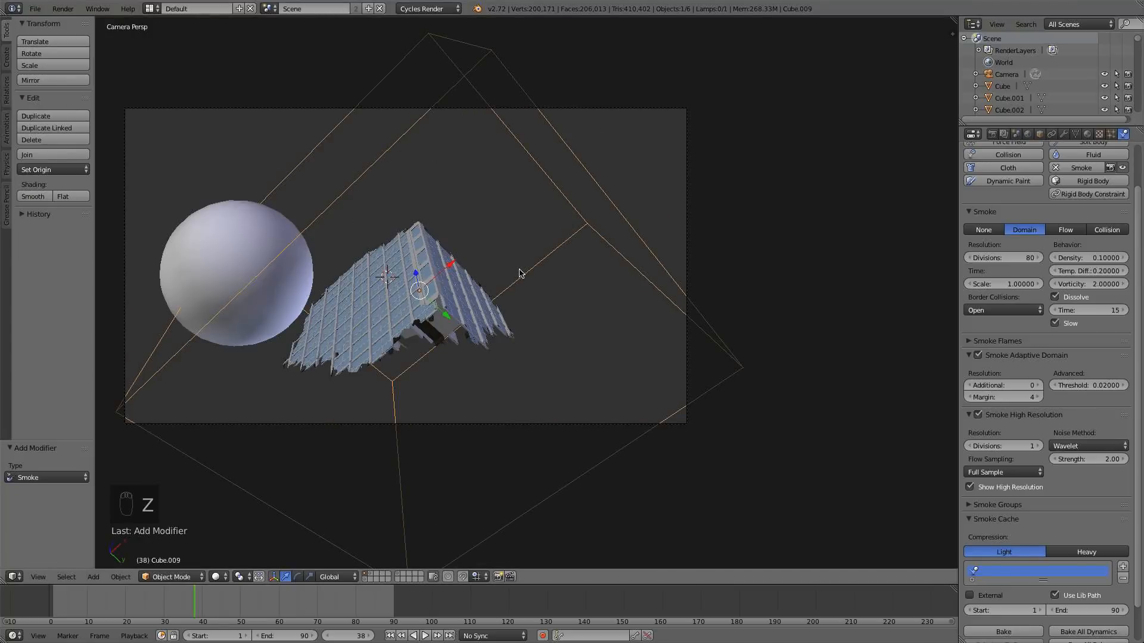
{"action": "key", "text": "alt+h"}
{"action": "key", "text": "a"}
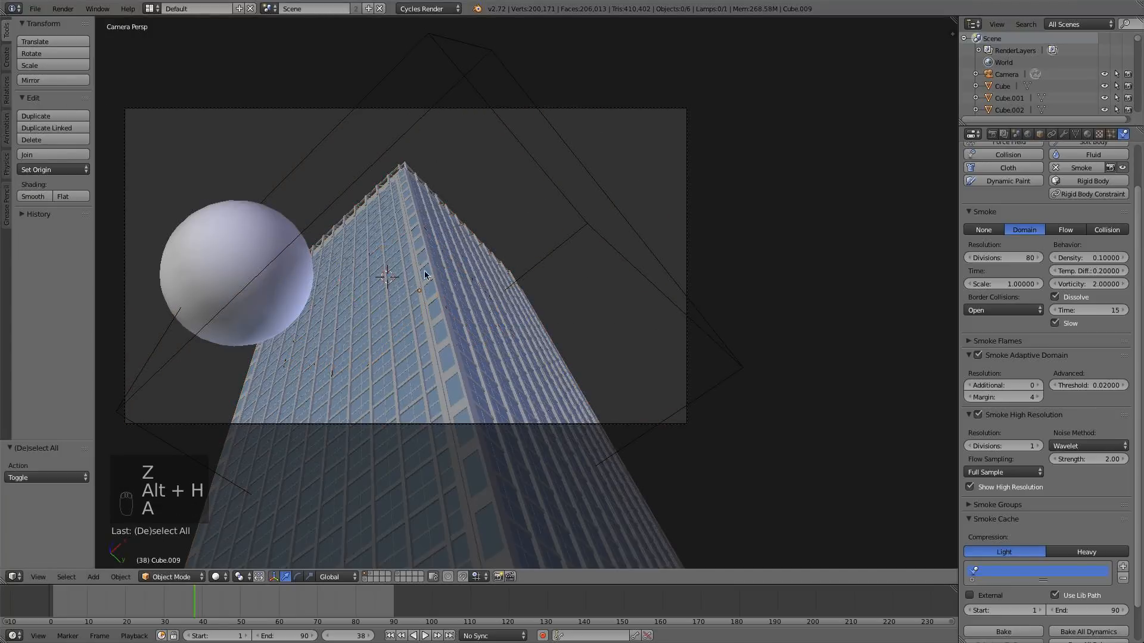
{"action": "left_click", "coordinate": [35, 8]}
{"action": "left_click", "coordinate": [62, 99]}
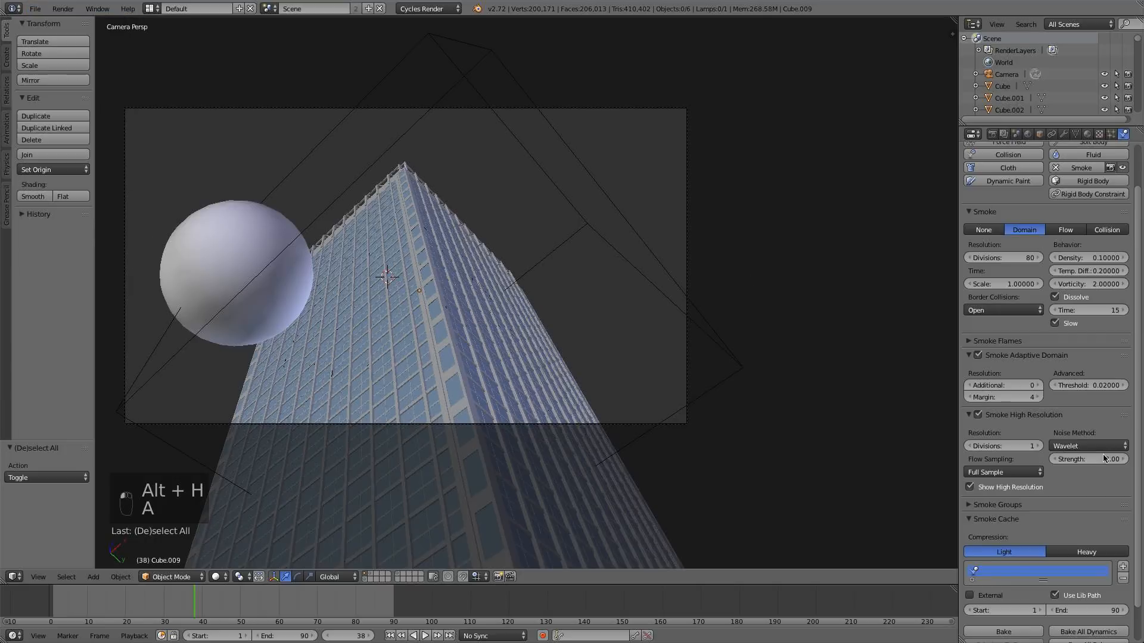
- Bake the domain's smoke simulation from the Smoke Cache settings
{"action": "scroll", "coordinate": [1021, 594], "scroll_direction": "down", "scroll_amount": 2}
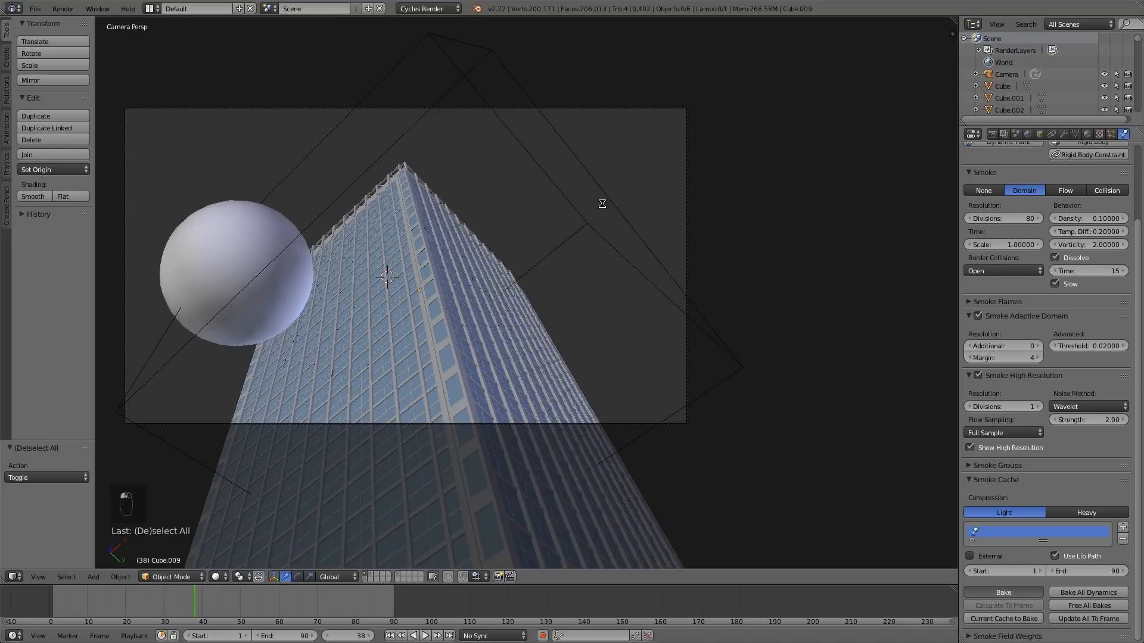
{"action": "key", "text": "Escape"}
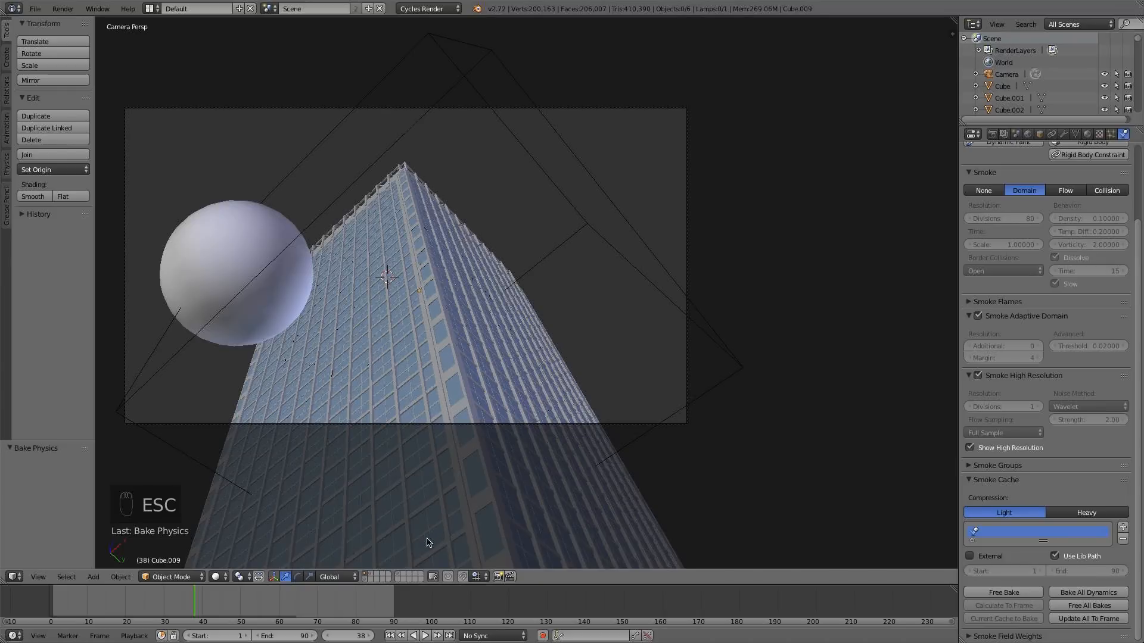
- Go to frame 58 and step back to frame 51, examining the baked fire and smoke from outside the camera view
{"action": "left_click", "coordinate": [272, 601]}
{"action": "key", "text": "KP_0"}
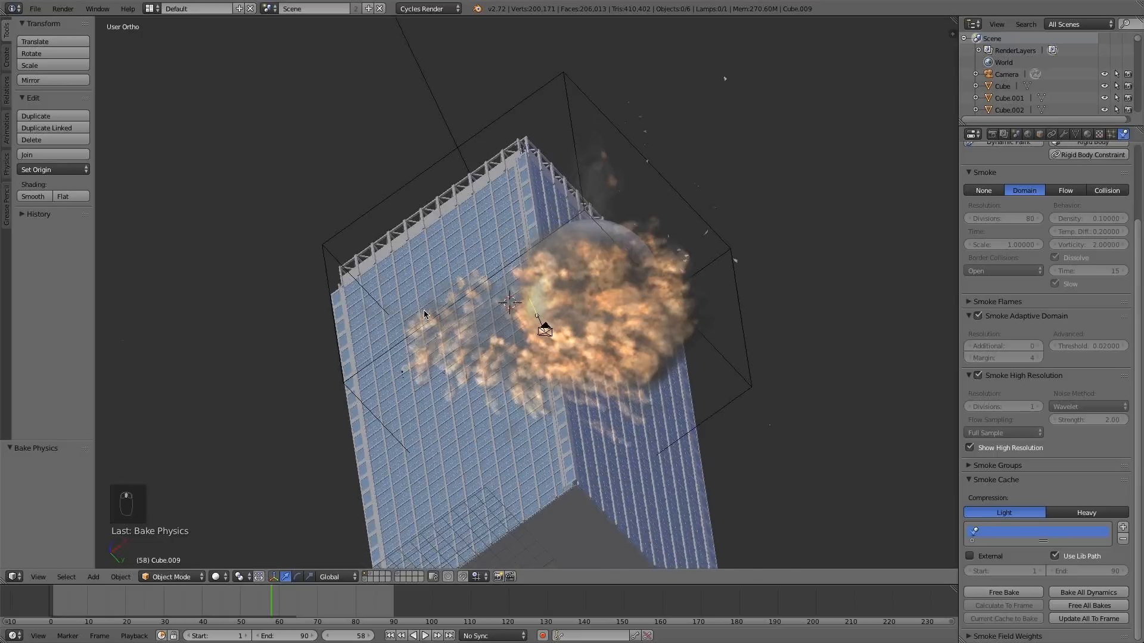
{"action": "middle_click_drag", "start_coordinate": [424, 313], "coordinate": [436, 387]}
{"action": "key", "text": "Left"}
{"action": "key", "text": "Left"}
{"action": "key", "text": "Left"}
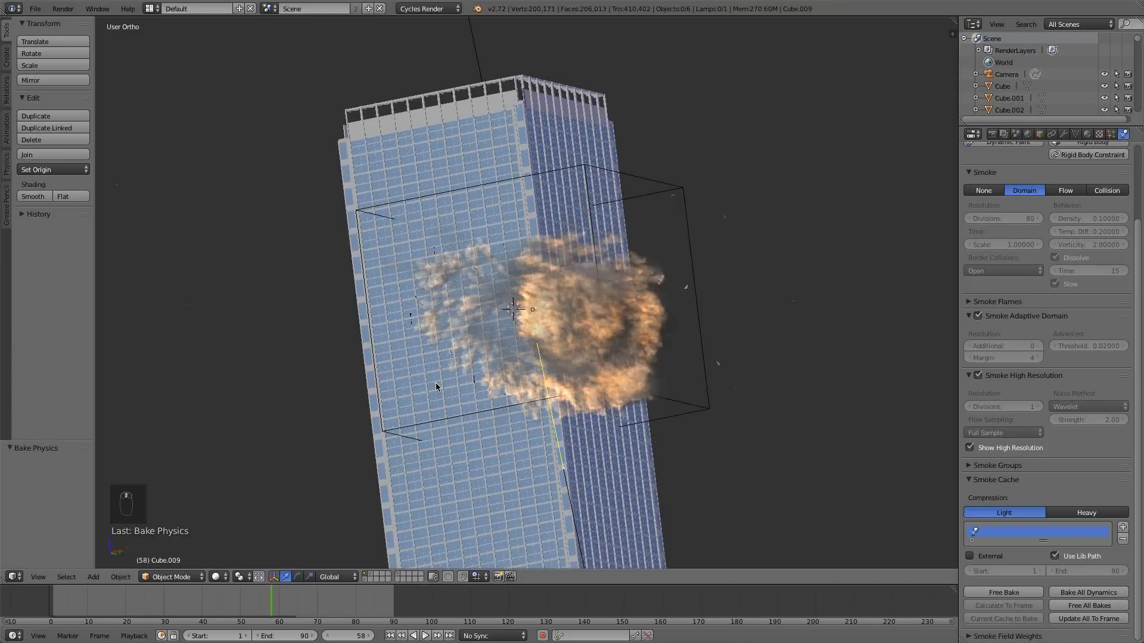
{"action": "key", "text": "Left"}
{"action": "key", "text": "Left"}
{"action": "key", "text": "Left"}
{"action": "key", "text": "Left"}
{"action": "key", "text": "Left"}
{"action": "key", "text": "Left"}
{"action": "key", "text": "Left"}
{"action": "key", "text": "Left"}
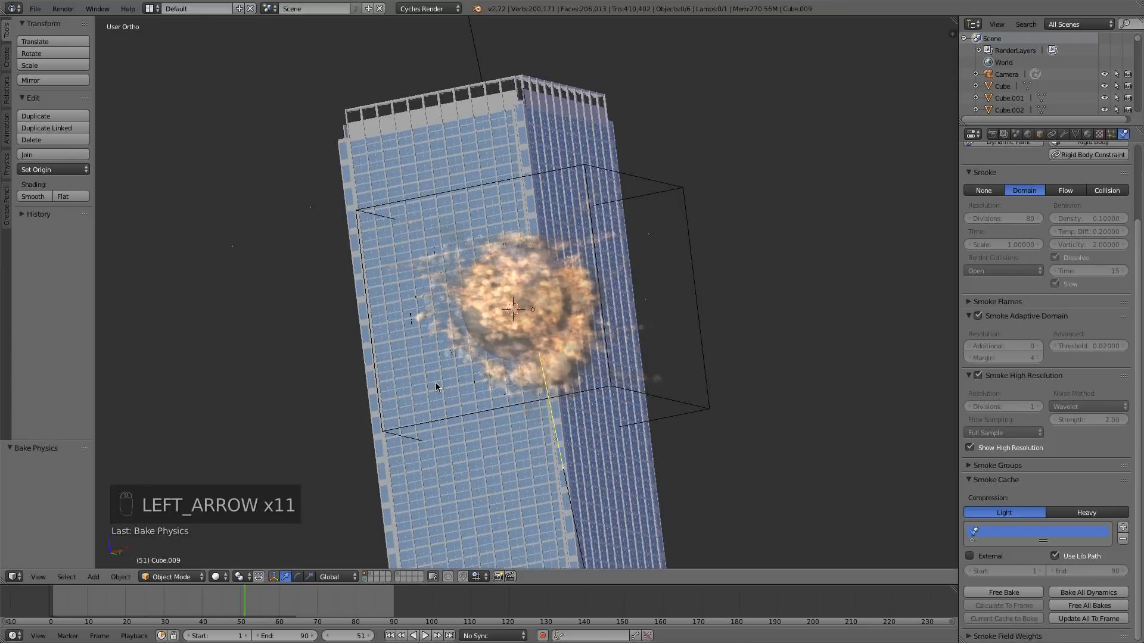
- Step through frames 51 to 58 in camera view to examine how the explosion develops around the sphere
{"action": "key", "text": "KP_0"}
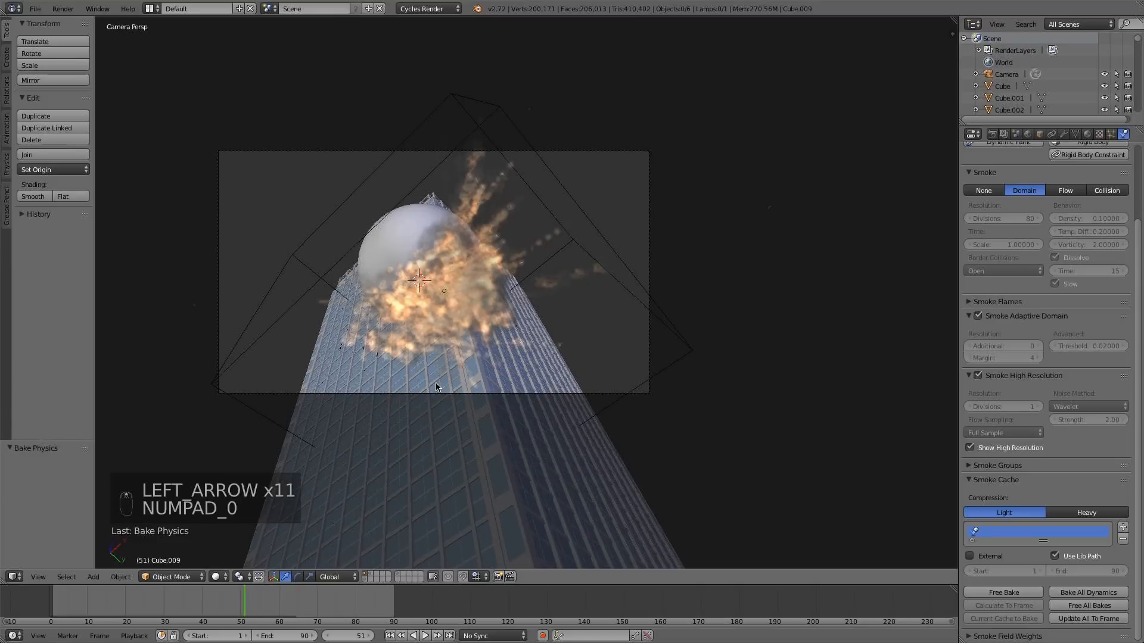
{"action": "key", "text": "Right"}
{"action": "key", "text": "Right"}
{"action": "key", "text": "Right"}
{"action": "key", "text": "Right"}
{"action": "key", "text": "Right"}
{"action": "key", "text": "Right"}
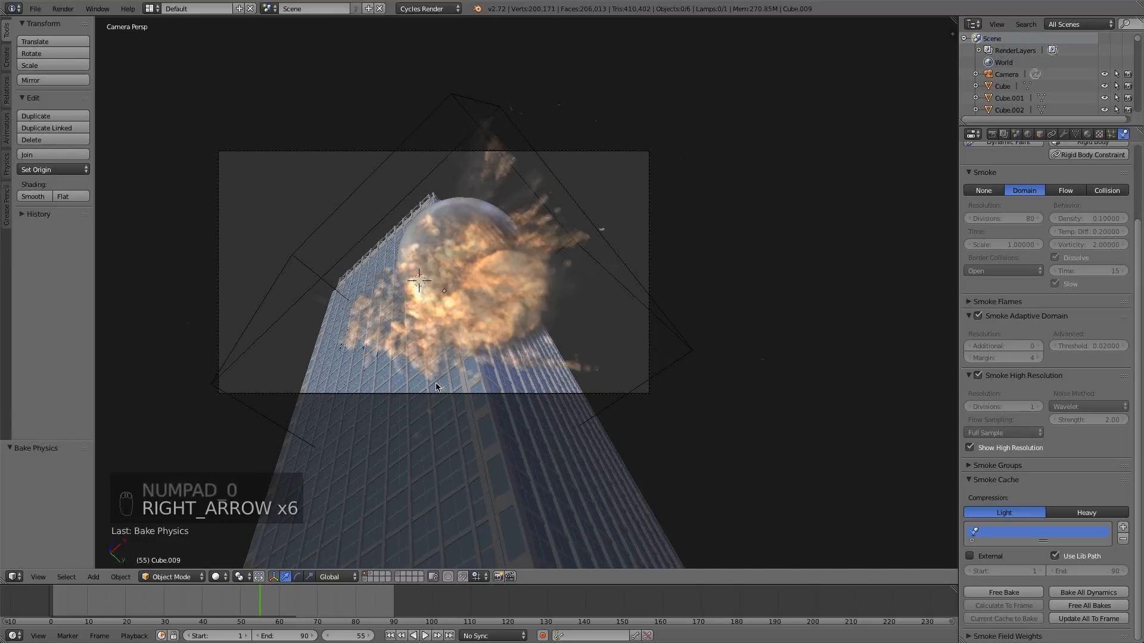
{"action": "key", "text": "Right"}
{"action": "key", "text": "Right"}
{"action": "key", "text": "Right"}
{"action": "key", "text": "Left"}
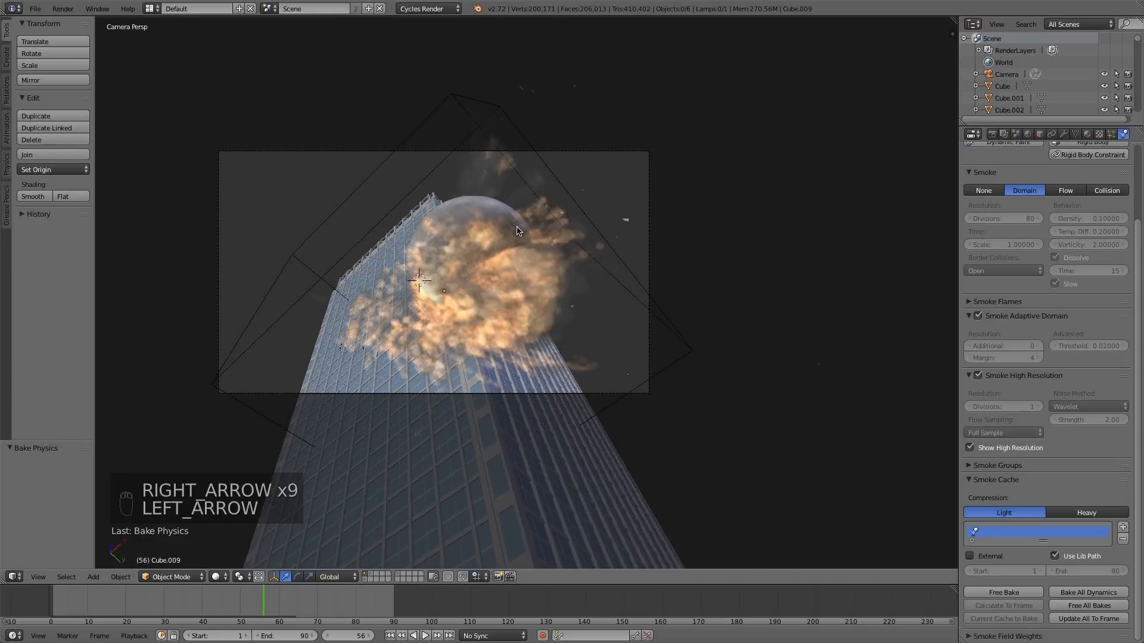
{"action": "key", "text": "Left"}
{"action": "key", "text": "Right"}
{"action": "key", "text": "Right"}
{"action": "key", "text": "Right"}
{"action": "key", "text": "Right"}
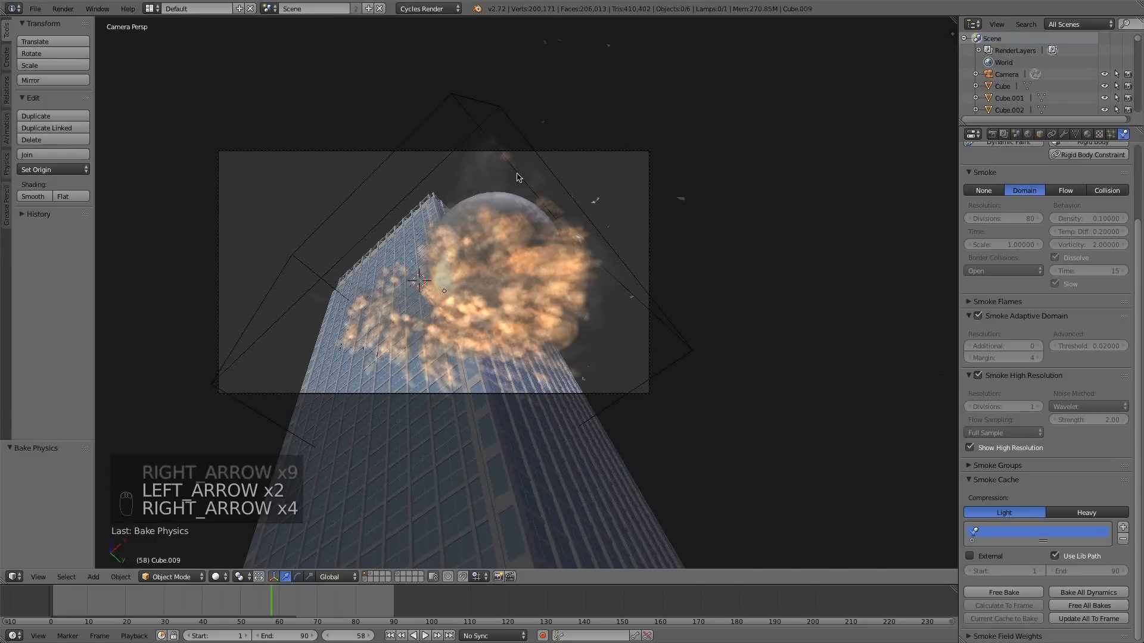
- Examine the explosion in front view, stepping back and forth through the frames around 51 to 59
{"action": "key", "text": "KP_1"}
{"action": "key", "text": "Right"}
{"action": "key", "text": "Right"}
{"action": "key", "text": "Right"}
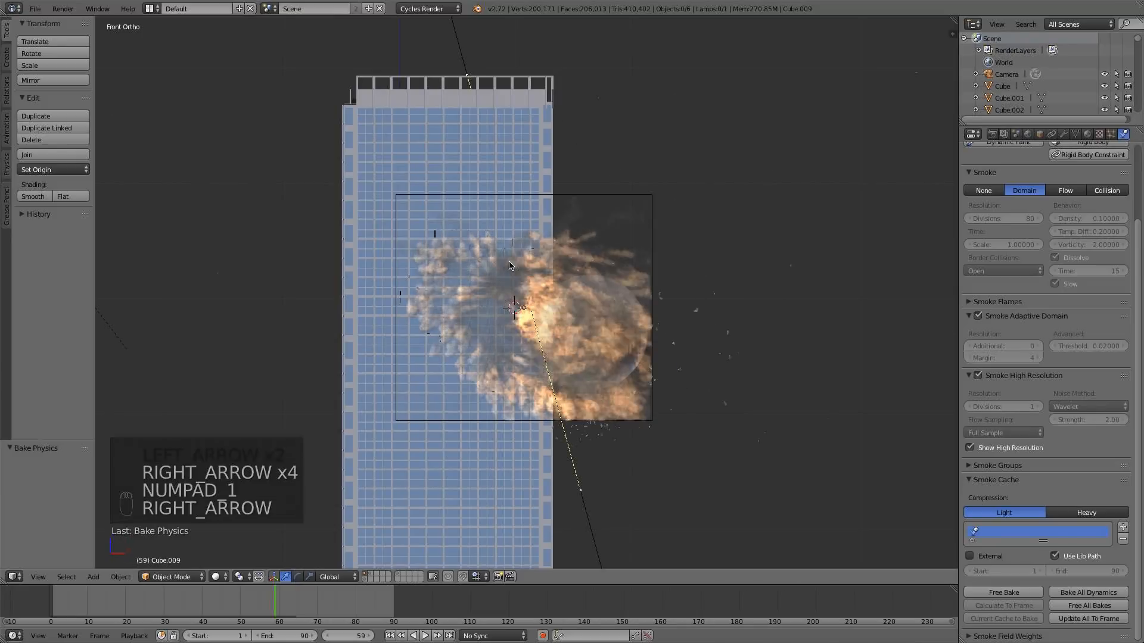
{"action": "key", "text": "Left"}
{"action": "key", "text": "Left"}
{"action": "key", "text": "Left"}
{"action": "key", "text": "Left"}
{"action": "key", "text": "Left"}
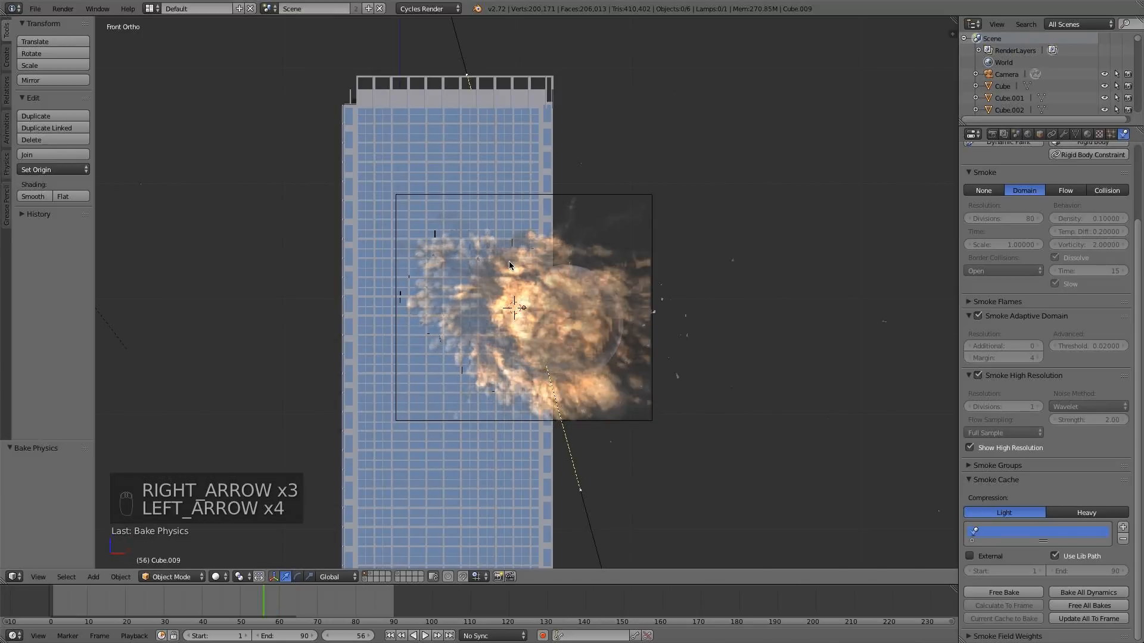
{"action": "key", "text": "Left"}
{"action": "key", "text": "Left"}
{"action": "key", "text": "Left"}
{"action": "key", "text": "Left"}
{"action": "key", "text": "Left"}
{"action": "key", "text": "Left"}
{"action": "key", "text": "Left"}
{"action": "key", "text": "Left"}
{"action": "key", "text": "Left"}
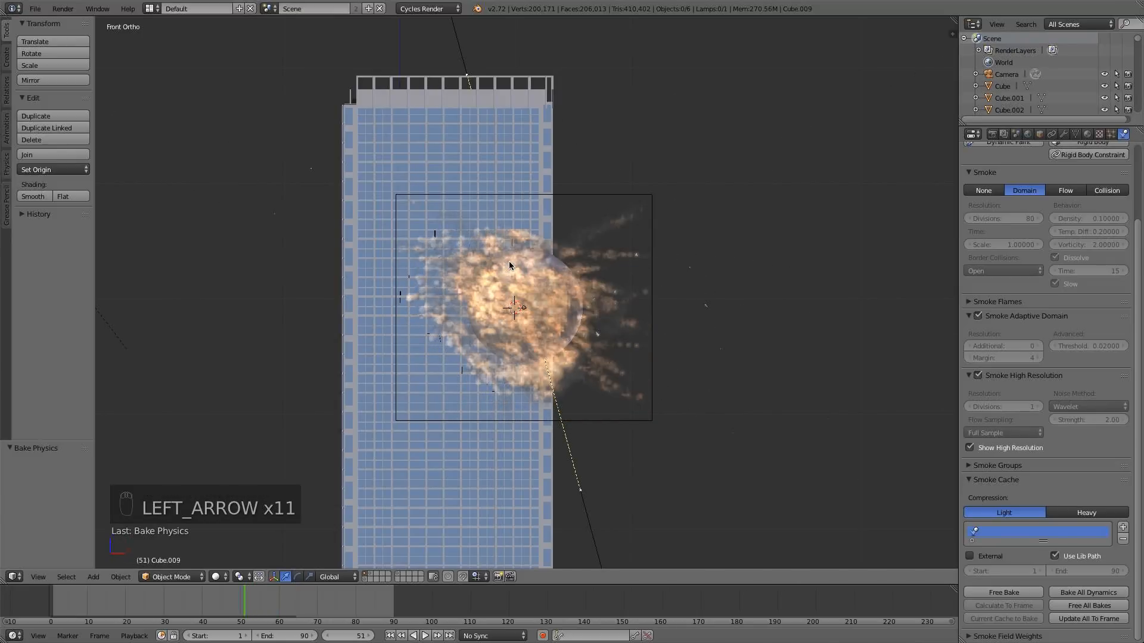
{"action": "key", "text": "Left"}
{"action": "key", "text": "Right"}
{"action": "key", "text": "Right"}
{"action": "key", "text": "Right"}
{"action": "key", "text": "Right"}
{"action": "key", "text": "Right"}
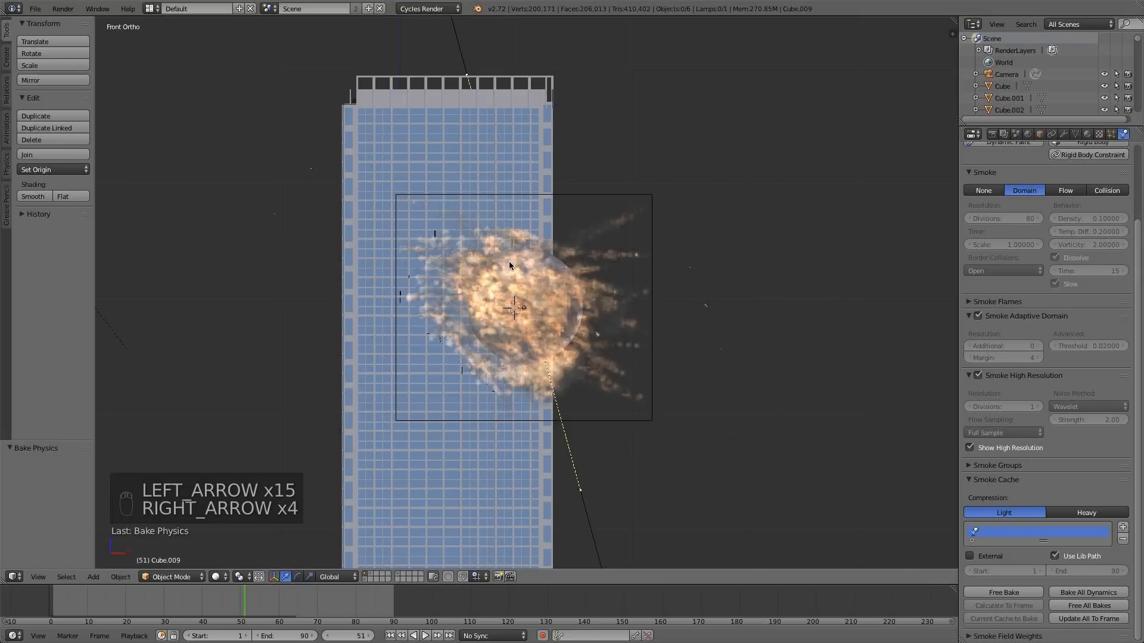
- Return to the camera view, split the 3D viewport vertically and turn one half into a Node Editor
{"action": "key", "text": "KP_0"}
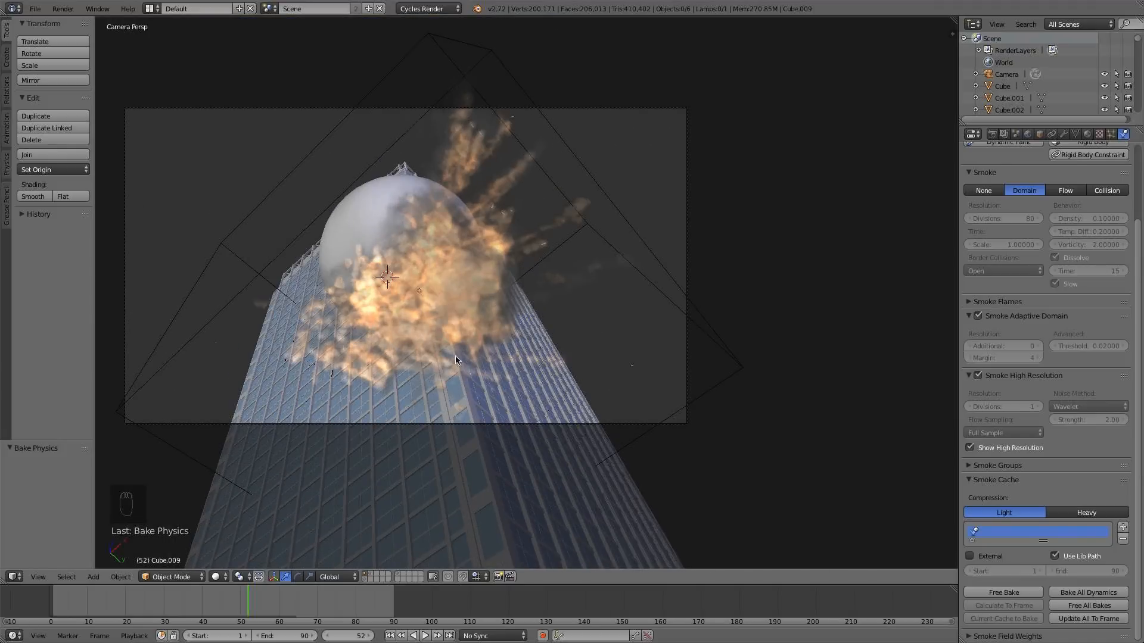
{"action": "middle_click_drag", "start_coordinate": [445, 352], "coordinate": [579, 312], "text": "shift"}
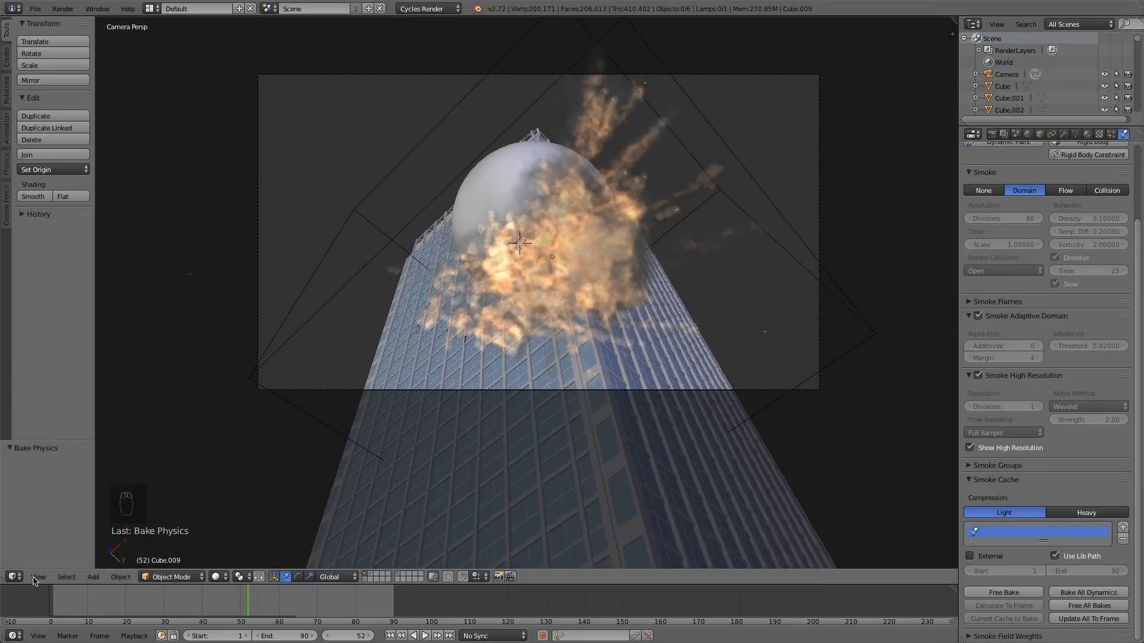
{"action": "left_click_drag", "start_coordinate": [28, 576], "coordinate": [491, 525]}
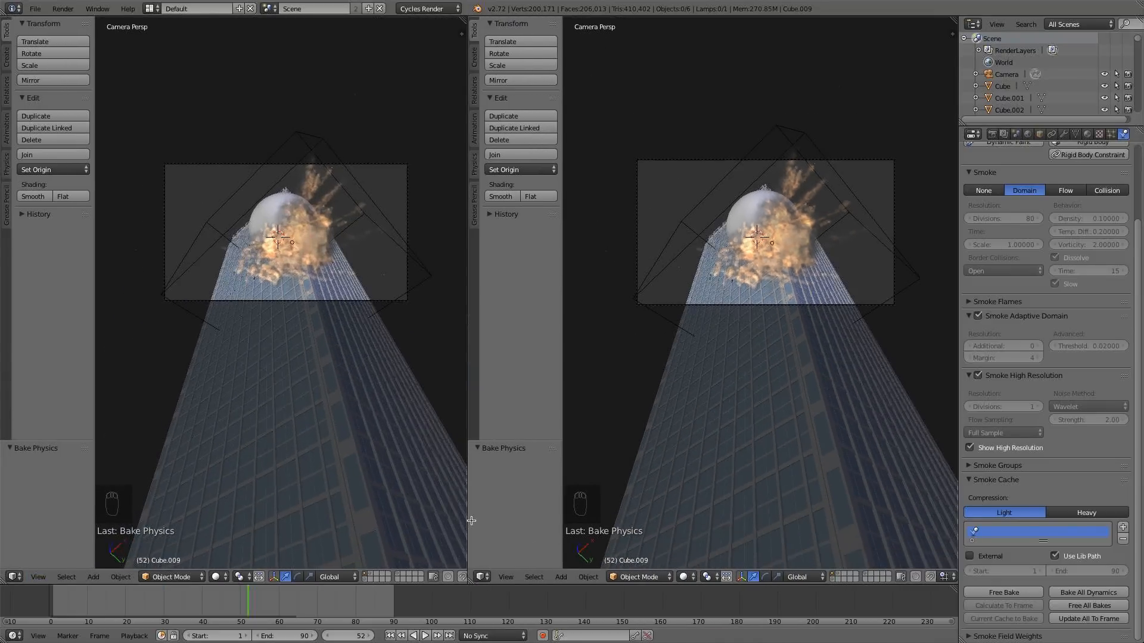
{"action": "left_click", "coordinate": [15, 576]}
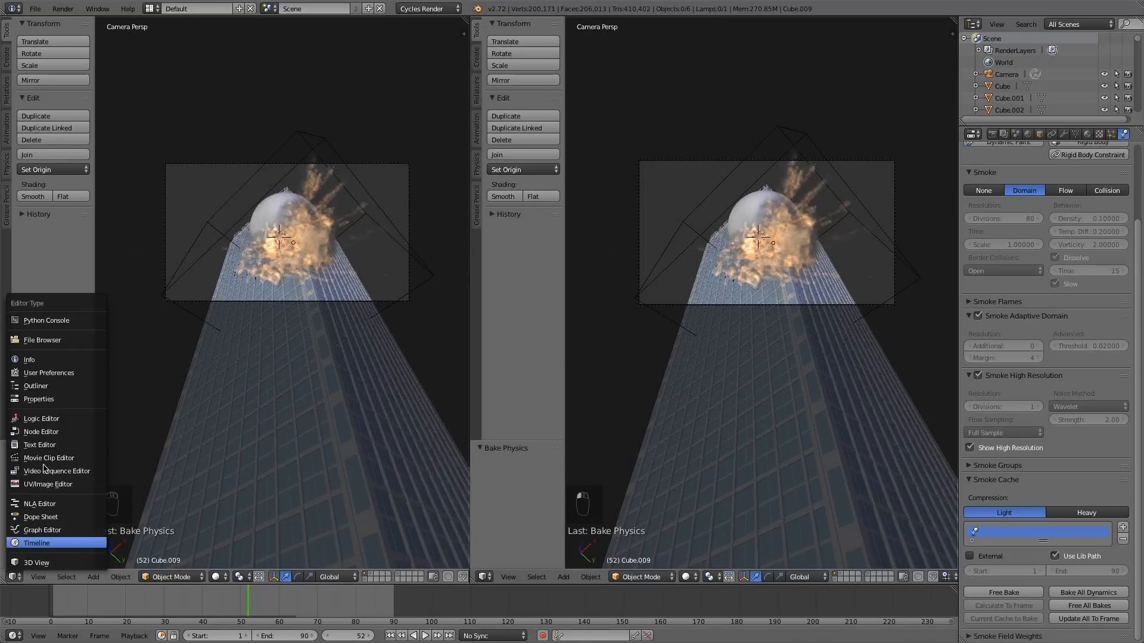
{"action": "left_click", "coordinate": [34, 434]}
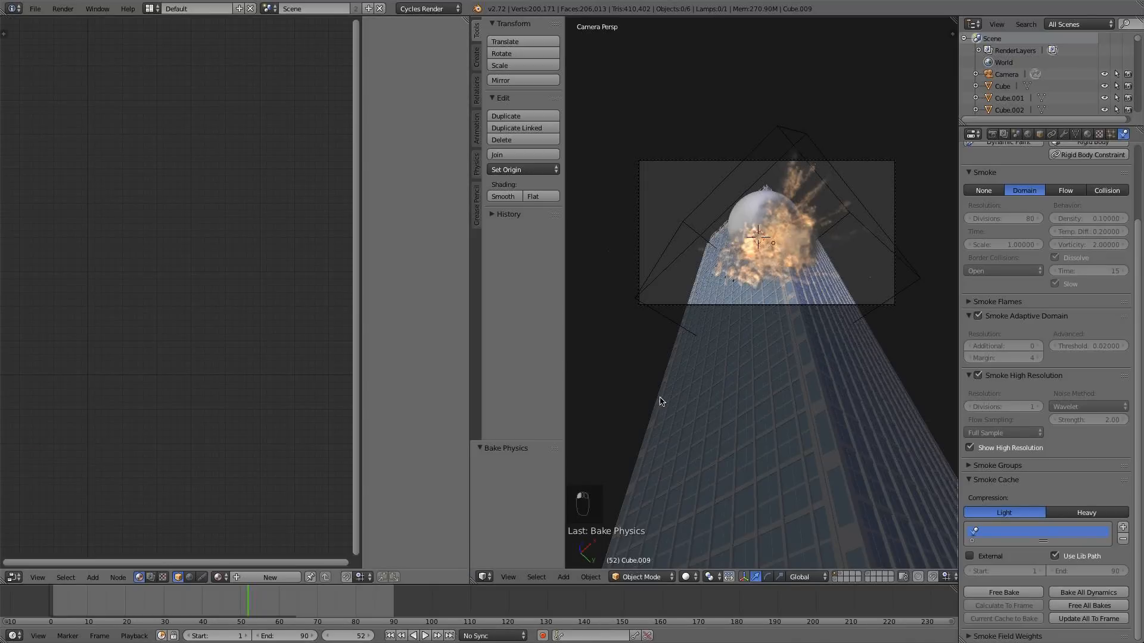
- Create a new material for the smoke domain cube and select the cube in the viewport
{"action": "left_click", "coordinate": [1086, 134]}
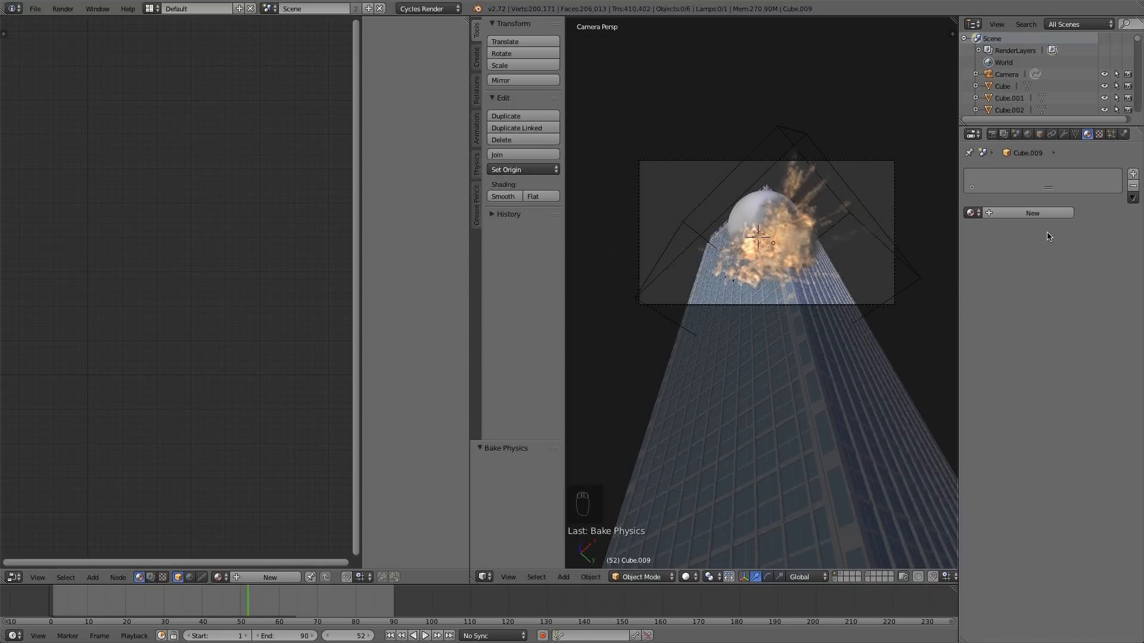
{"action": "left_click", "coordinate": [1040, 212]}
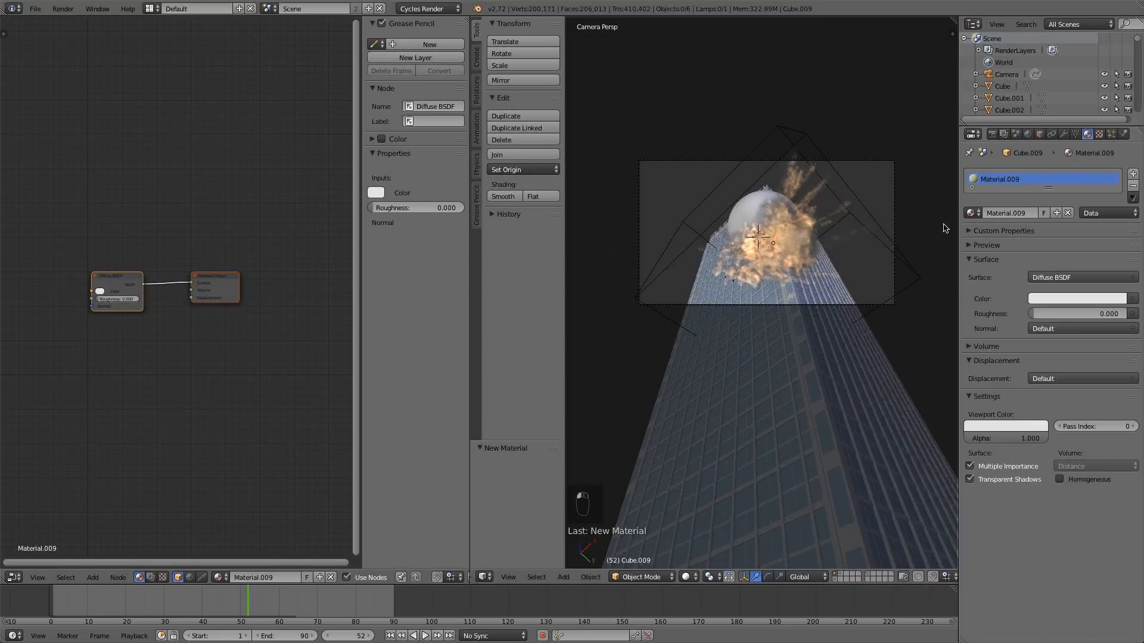
{"action": "right_click", "coordinate": [874, 234]}
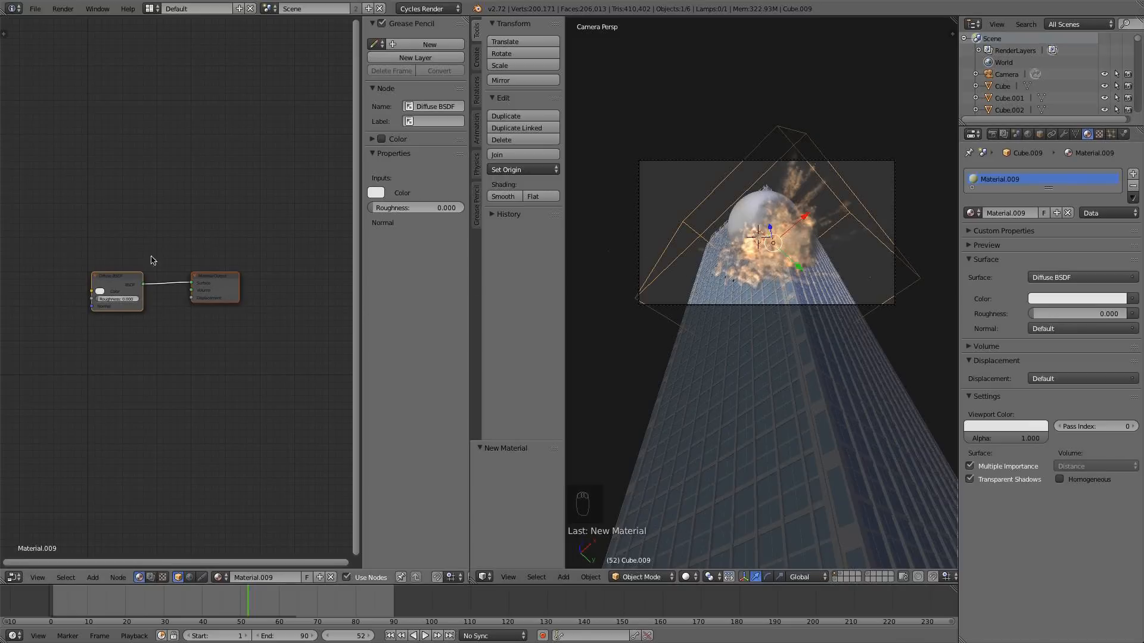
- Hide the node editor's sidebar, delete the Diffuse BSDF node and reposition the Material Output node
{"action": "key", "text": "n"}
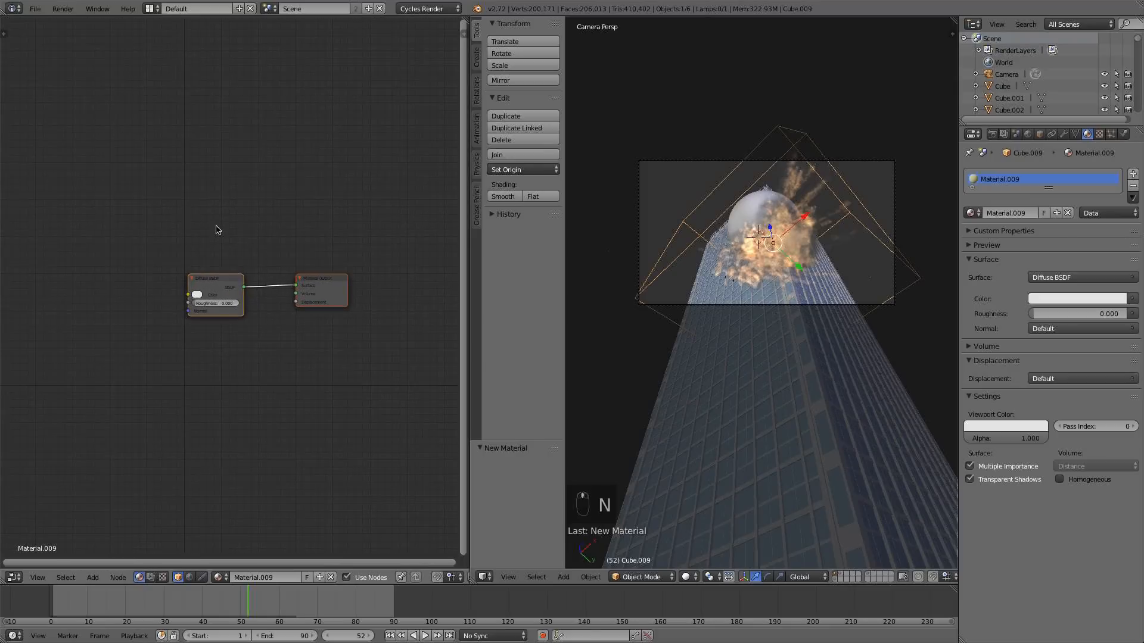
{"action": "scroll", "coordinate": [217, 230], "scroll_direction": "up", "scroll_amount": 1}
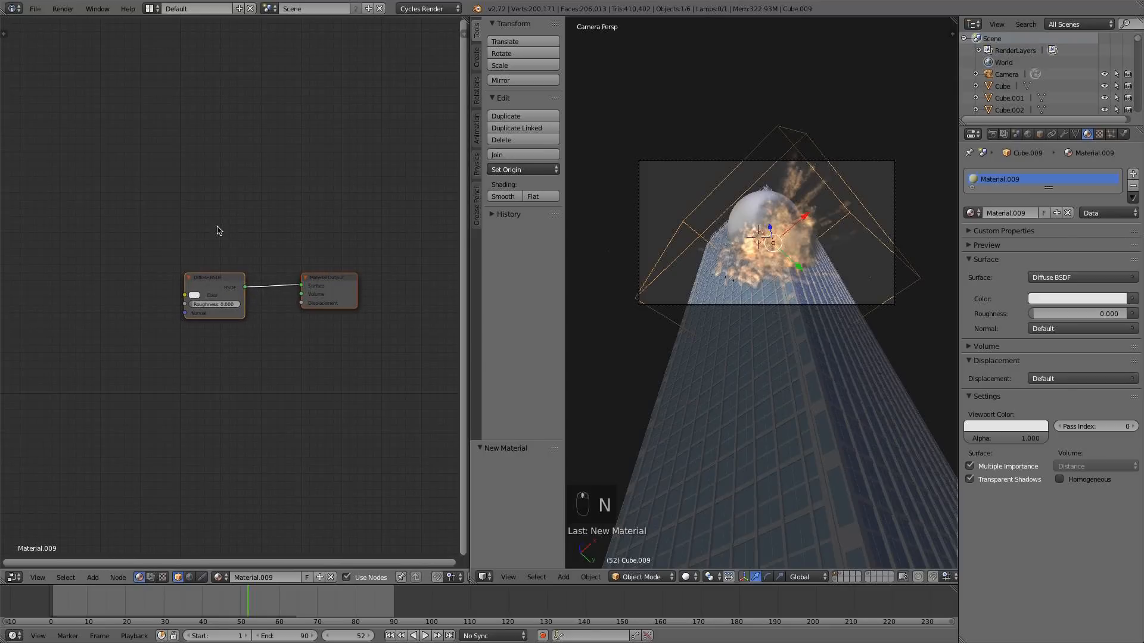
{"action": "left_click", "coordinate": [221, 275]}
{"action": "key", "text": "x"}
{"action": "left_click", "coordinate": [306, 285]}
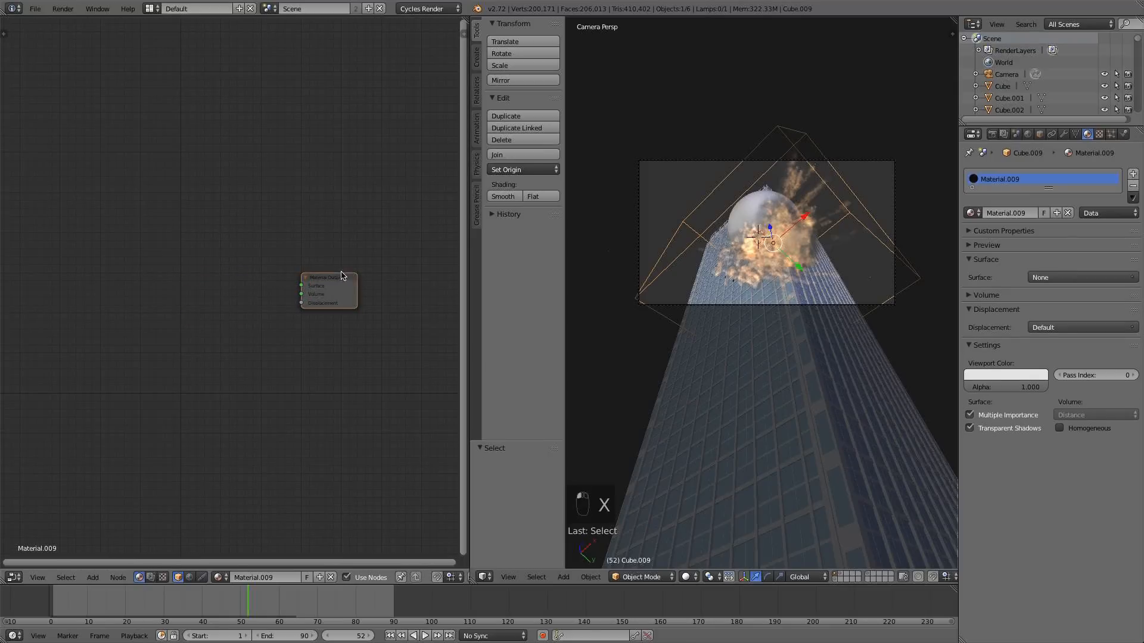
{"action": "left_click_drag", "start_coordinate": [326, 282], "coordinate": [338, 276]}
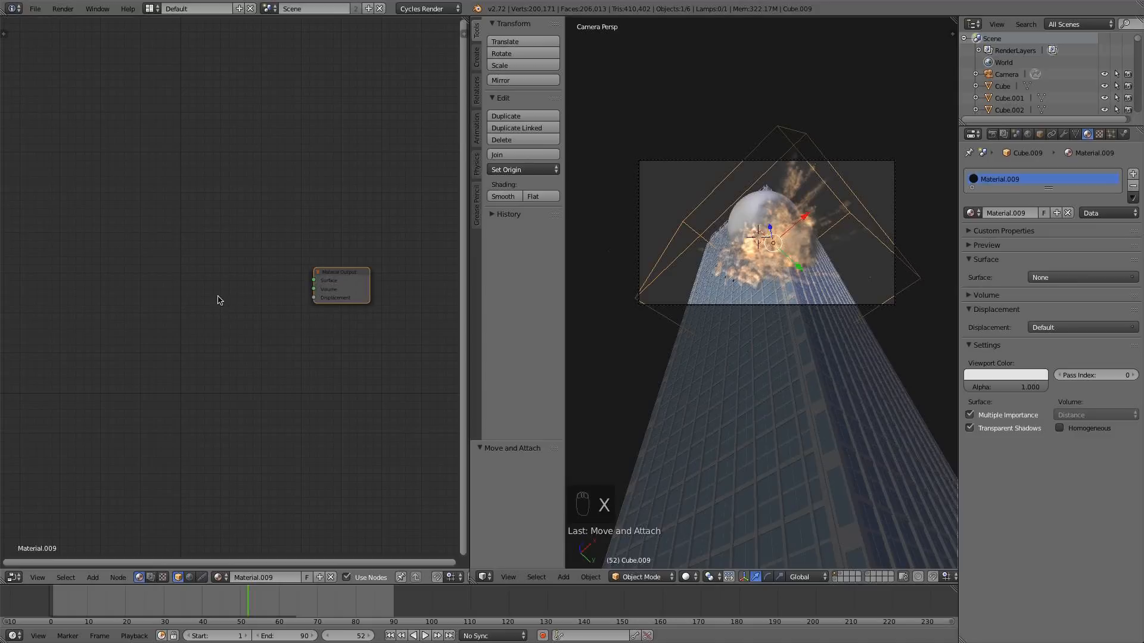
- Add a Volume Absorption node and a Volume Scatter node, placing the scatter node directly above the absorption node
{"action": "key", "text": "shift+a"}
{"action": "mouse_move", "coordinate": [200, 337]}
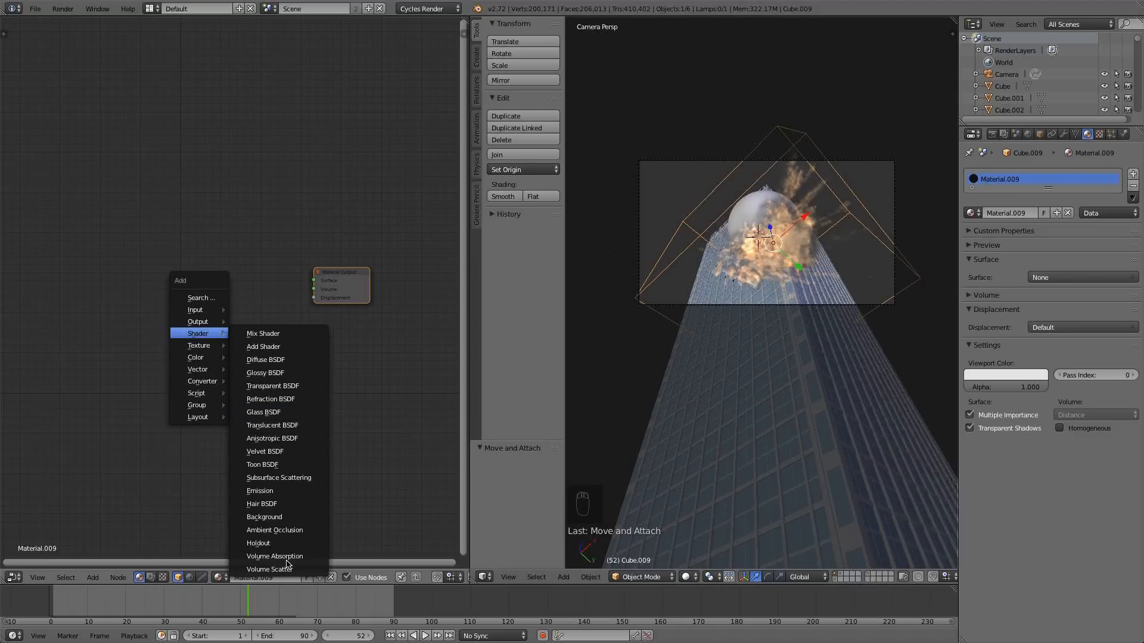
{"action": "left_click", "coordinate": [290, 558]}
{"action": "left_click", "coordinate": [192, 355]}
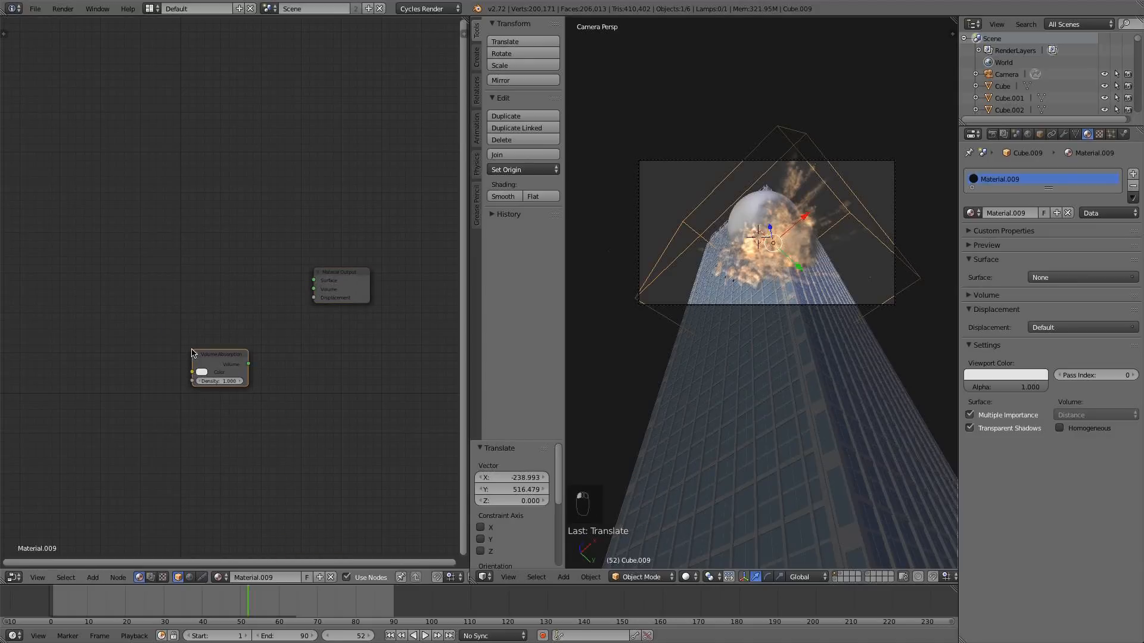
{"action": "key", "text": "shift+a"}
{"action": "mouse_move", "coordinate": [194, 353]}
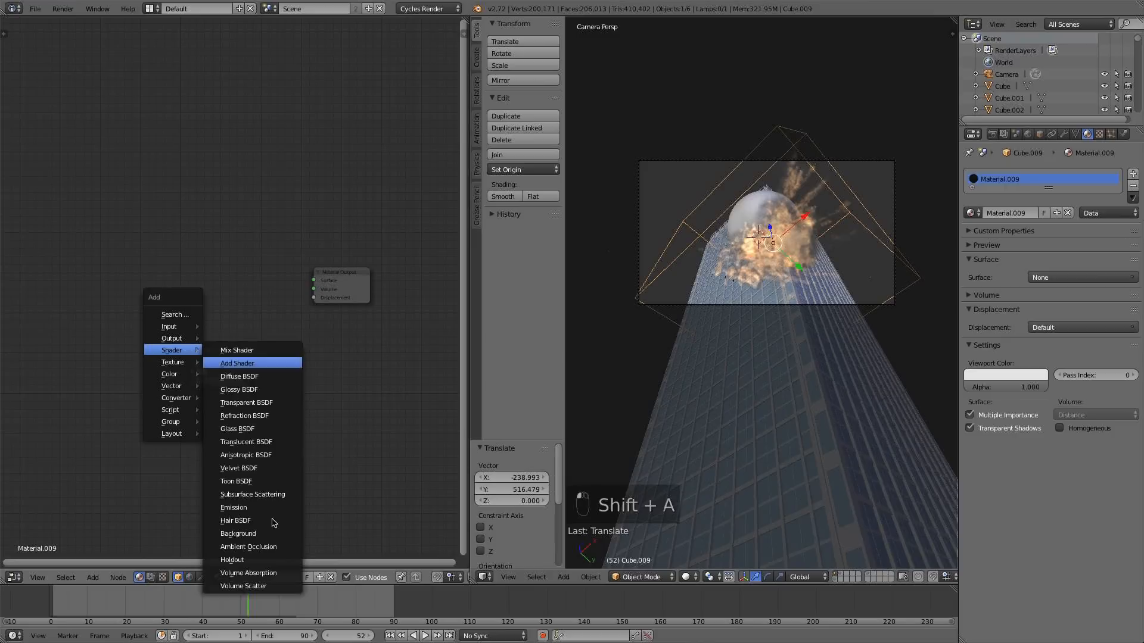
{"action": "left_click", "coordinate": [267, 583]}
{"action": "left_click", "coordinate": [197, 300]}
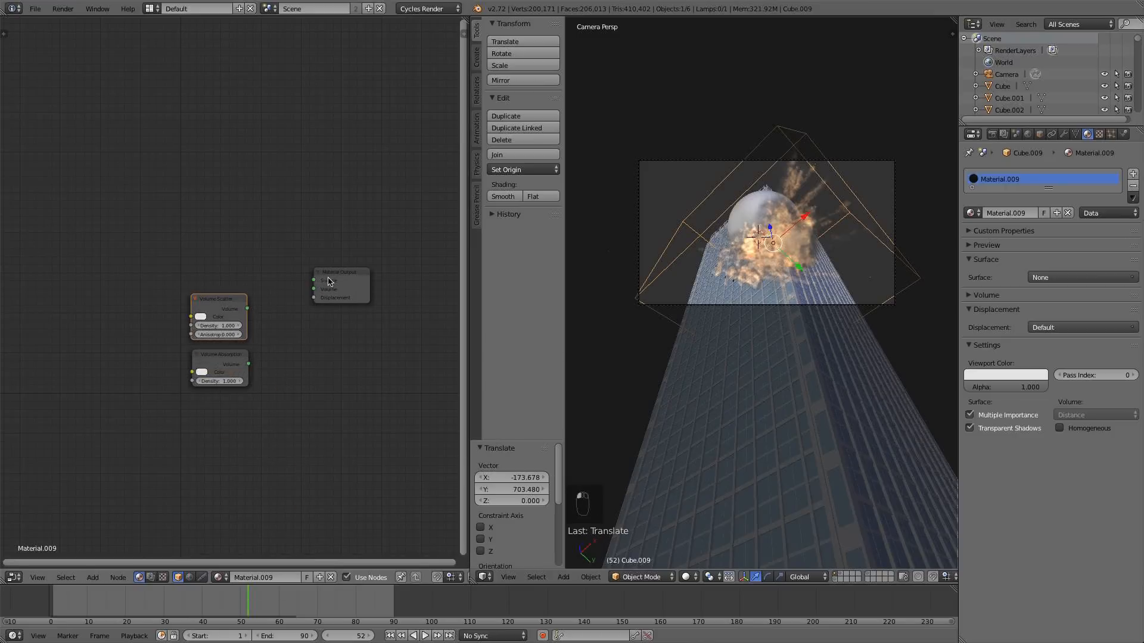
- Move the Material Output aside and combine both volume shaders through an Add Shader linked to the output's Volume input
{"action": "left_click", "coordinate": [356, 278]}
{"action": "left_click_drag", "start_coordinate": [373, 283], "coordinate": [417, 286]}
{"action": "key", "text": "shift+a"}
{"action": "mouse_move", "coordinate": [326, 311]}
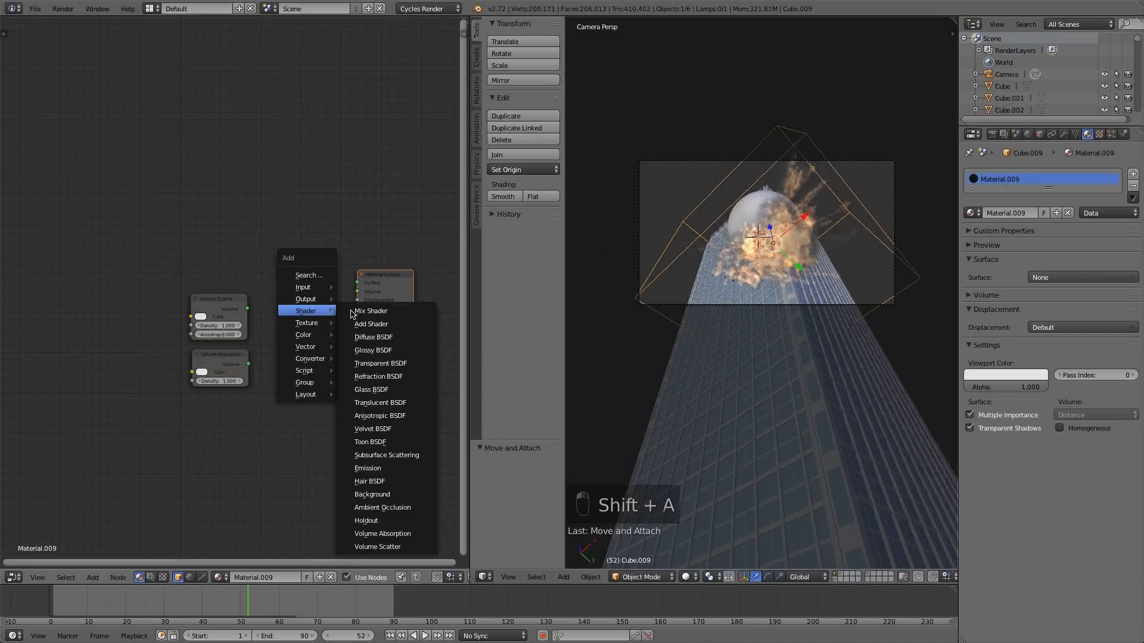
{"action": "left_click", "coordinate": [363, 323]}
{"action": "left_click", "coordinate": [255, 321]}
{"action": "left_click_drag", "start_coordinate": [248, 364], "coordinate": [360, 292]}
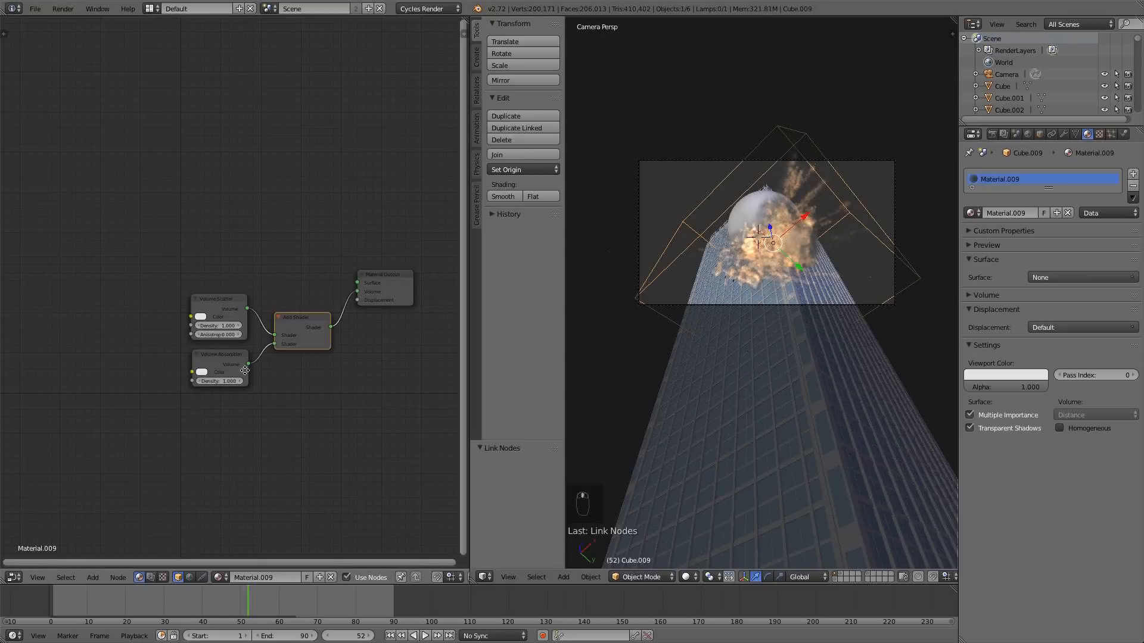
- Add an Attribute node ahead of the volume shaders and set its name to density
{"action": "scroll", "coordinate": [244, 370], "scroll_direction": "up", "scroll_amount": 2, "text": "ctrl"}
{"action": "scroll", "coordinate": [227, 373], "scroll_direction": "down", "scroll_amount": 2}
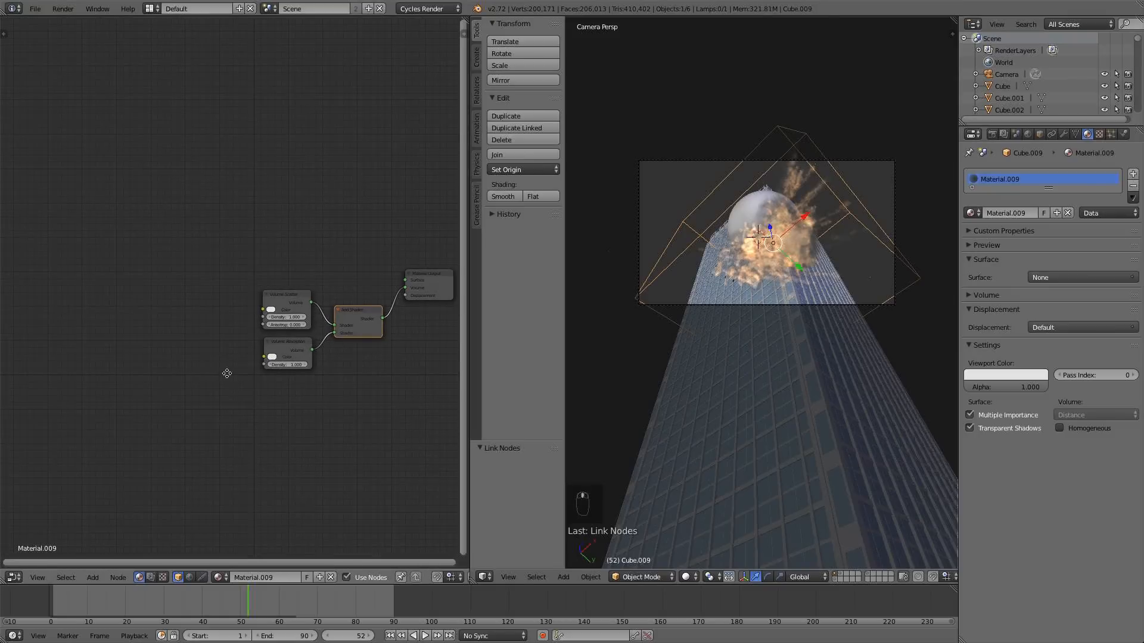
{"action": "scroll", "coordinate": [227, 373], "scroll_direction": "up", "scroll_amount": 2, "text": "ctrl"}
{"action": "key", "text": "shift+a"}
{"action": "mouse_move", "coordinate": [204, 357]}
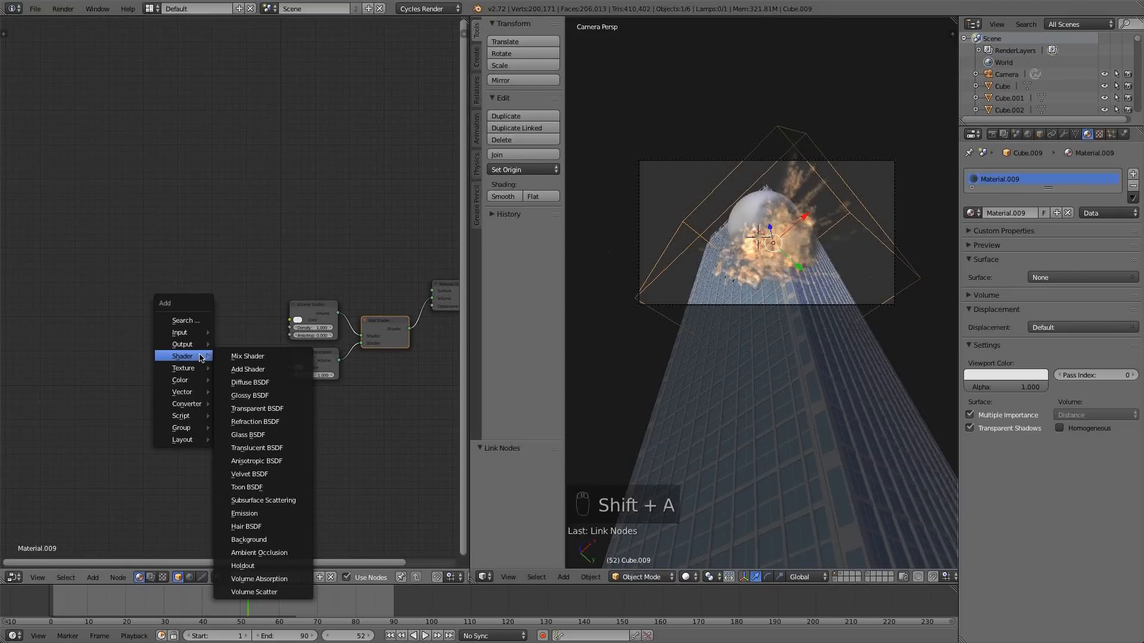
{"action": "mouse_move", "coordinate": [179, 332]}
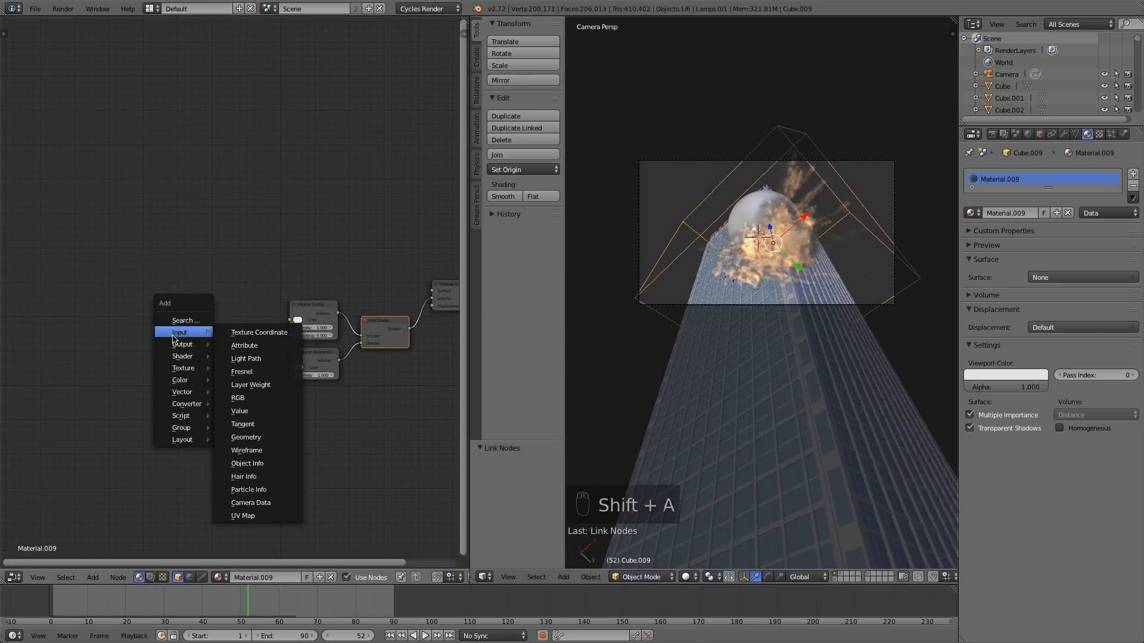
{"action": "left_click", "coordinate": [239, 345]}
{"action": "left_click", "coordinate": [165, 321]}
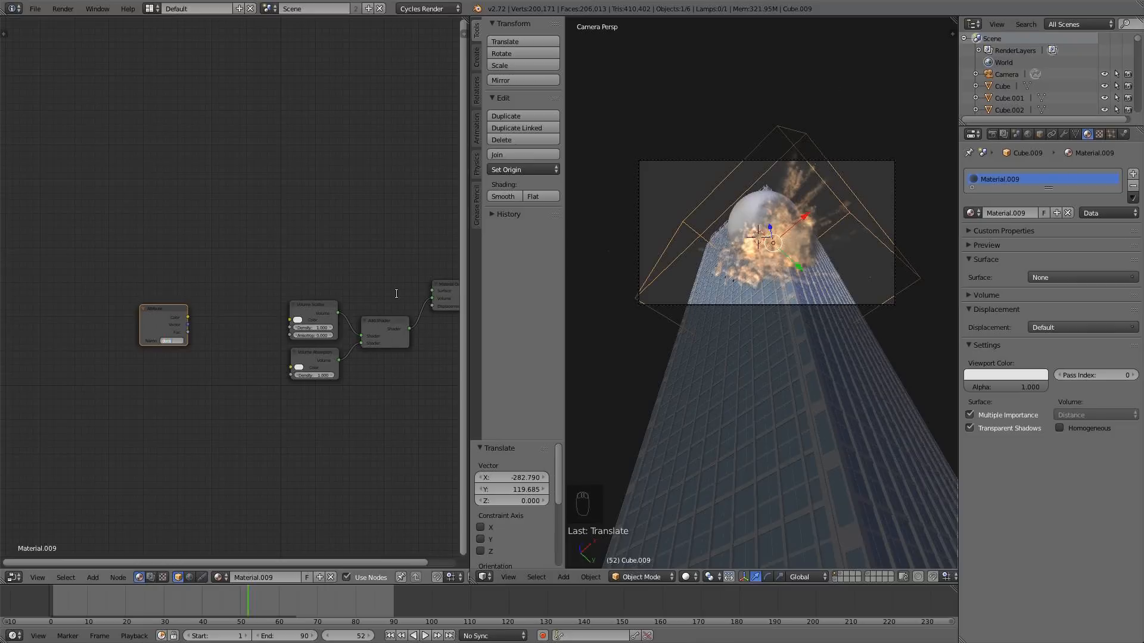
{"action": "scroll", "coordinate": [227, 347], "scroll_direction": "up", "scroll_amount": 3}
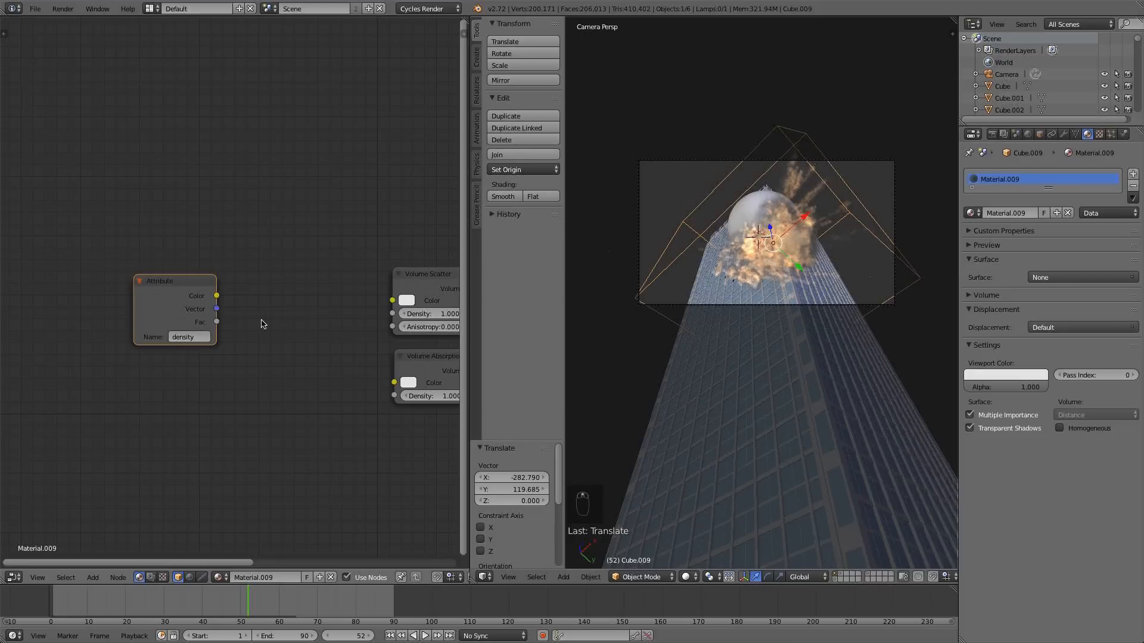
- Link the Attribute node's Fac output to the Density inputs of both Volume Scatter and Volume Absorption
{"action": "middle_click_drag", "start_coordinate": [261, 322], "coordinate": [199, 320]}
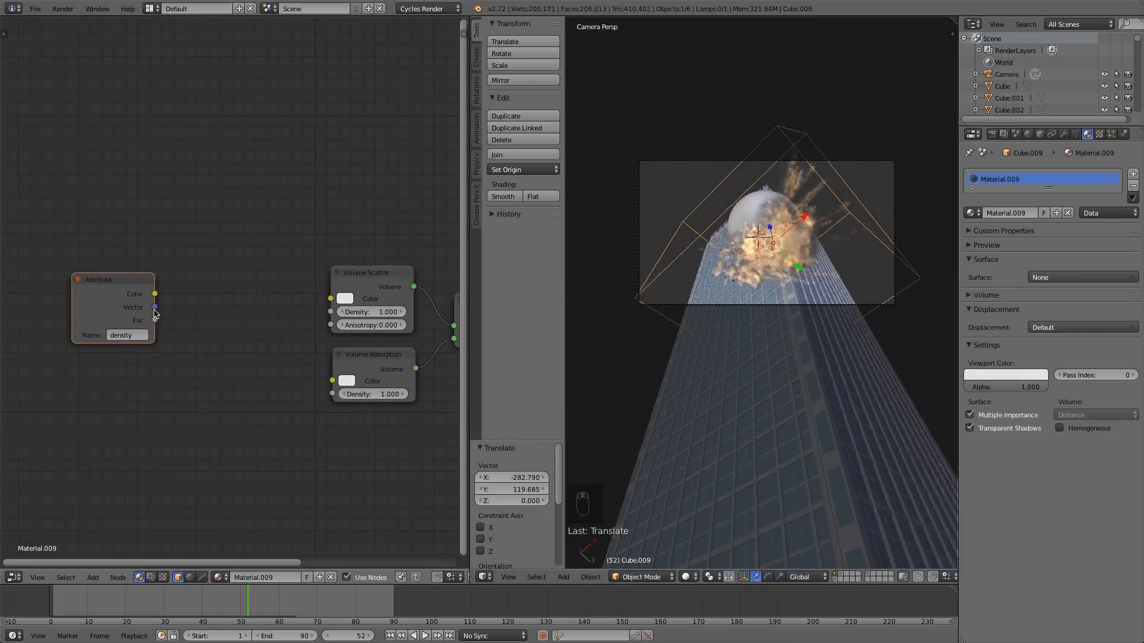
{"action": "left_click_drag", "start_coordinate": [155, 319], "coordinate": [325, 311]}
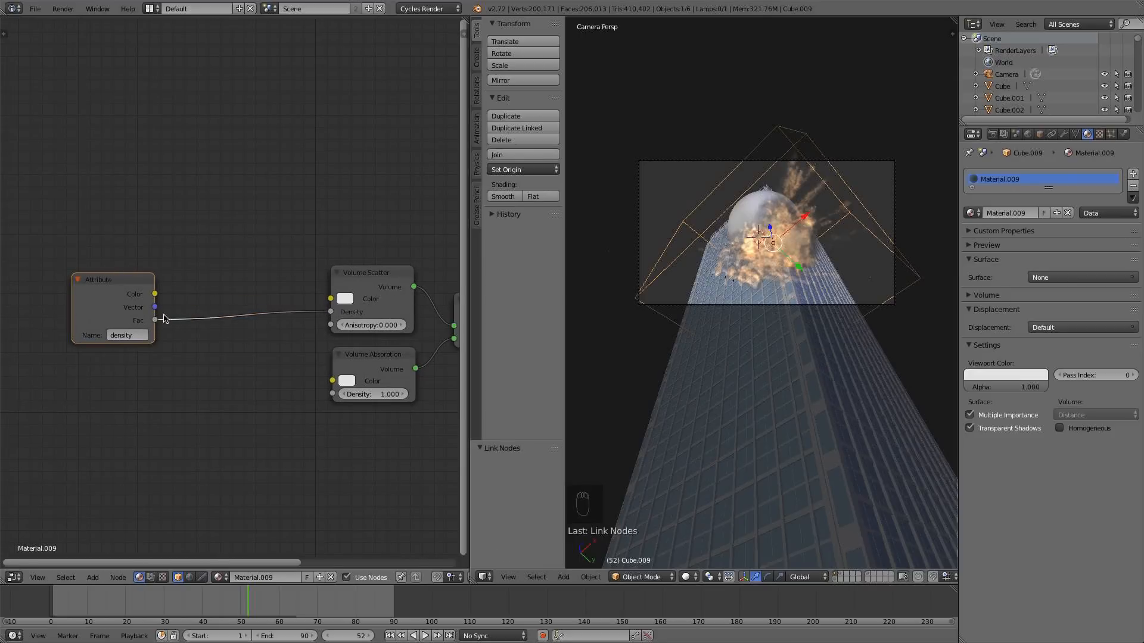
{"action": "left_click_drag", "start_coordinate": [155, 319], "coordinate": [327, 393]}
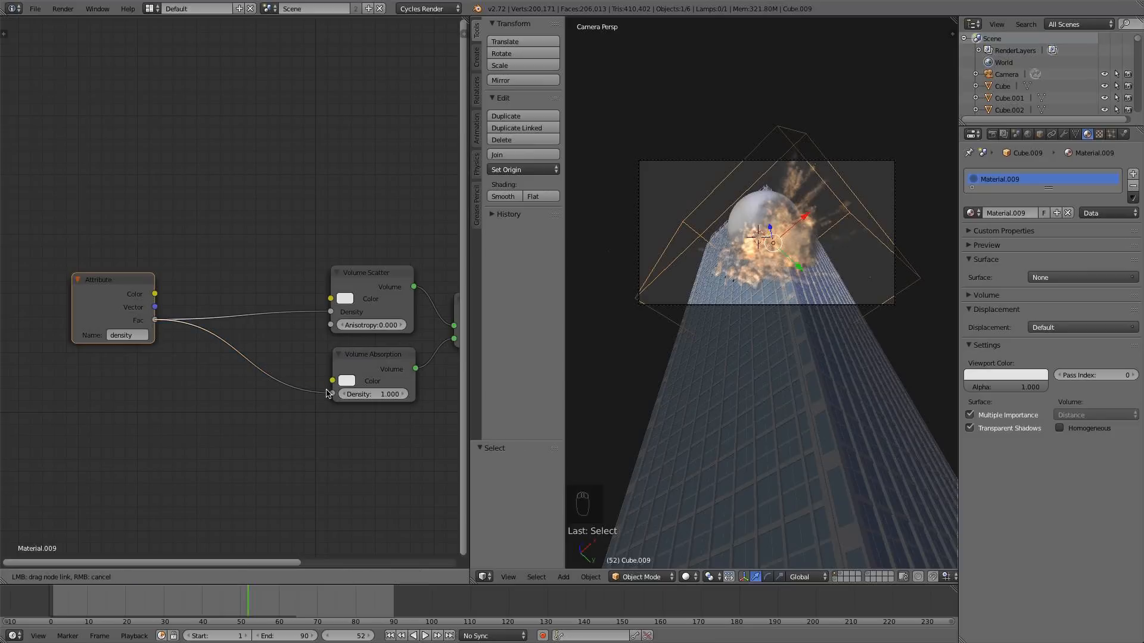
{"action": "left_click_drag", "start_coordinate": [325, 393], "coordinate": [329, 394]}
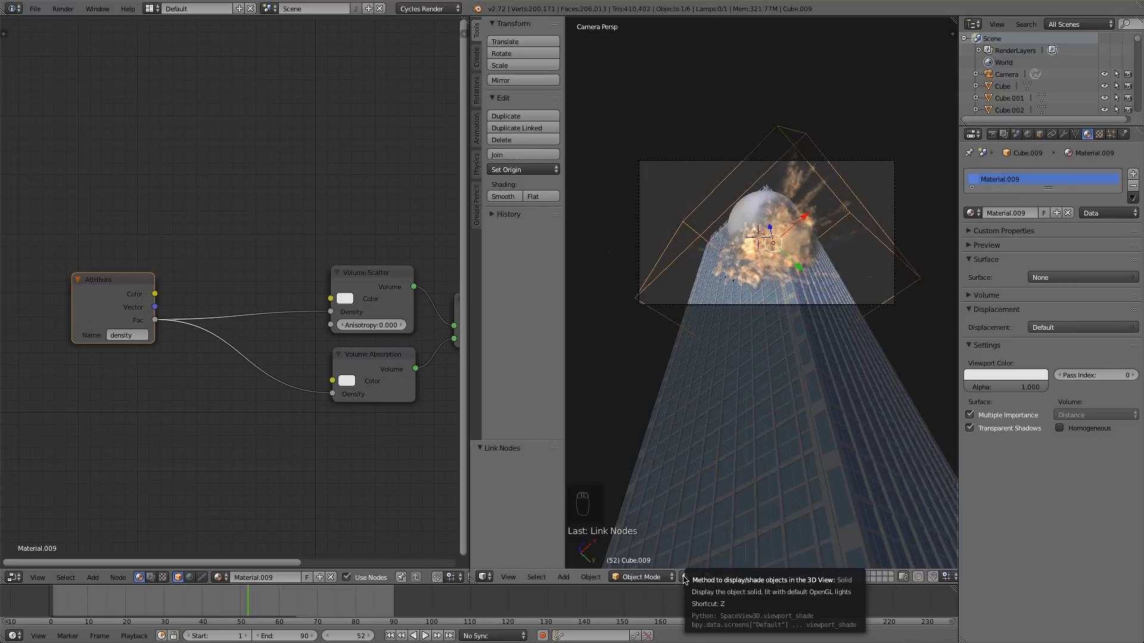
- Select the skyscraper in the viewport and hide it
{"action": "left_click", "coordinate": [685, 577]}
{"action": "right_click", "coordinate": [773, 496]}
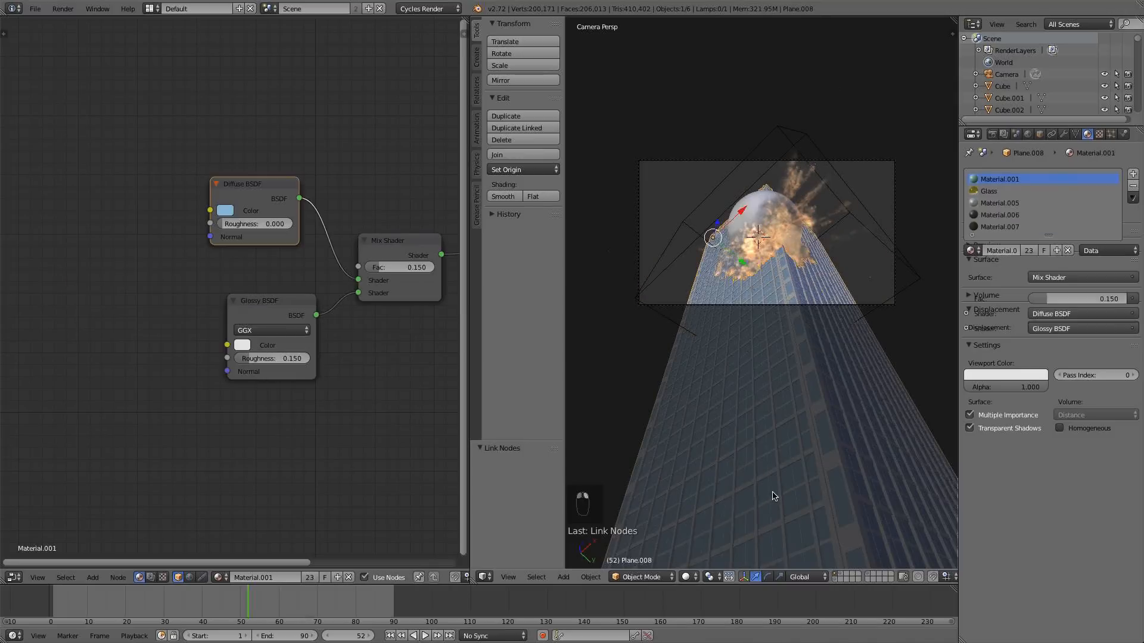
{"action": "key", "text": "h"}
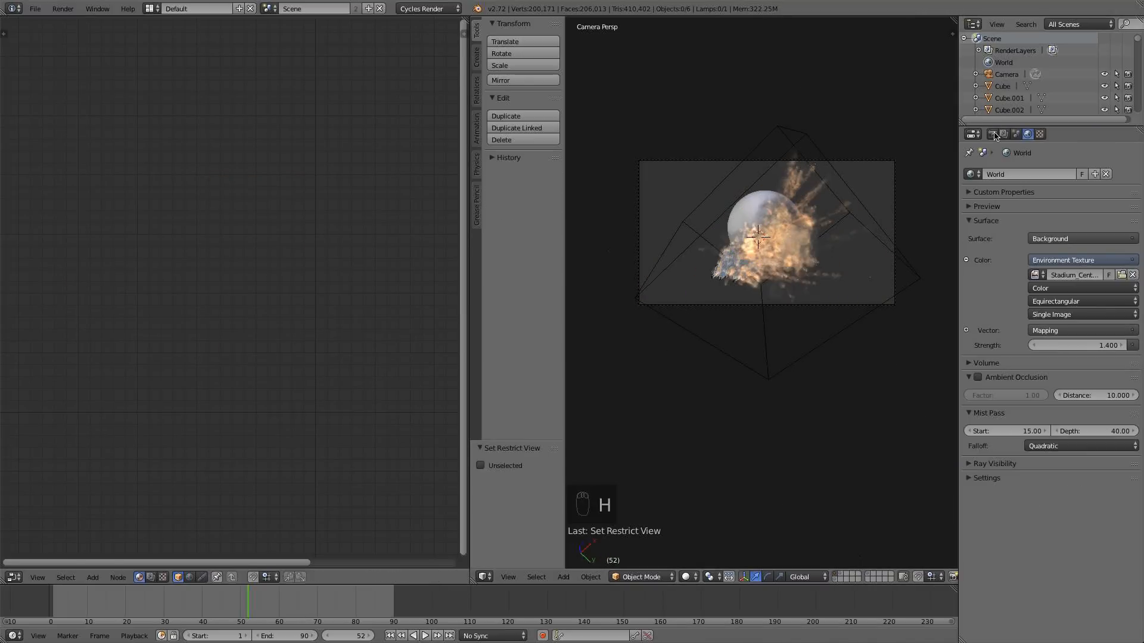
- Set the Cycles render device to CPU in the render settings
{"action": "scroll", "coordinate": [1026, 185], "scroll_direction": "down", "scroll_amount": 5}
{"action": "scroll", "coordinate": [1026, 185], "scroll_direction": "up", "scroll_amount": 7}
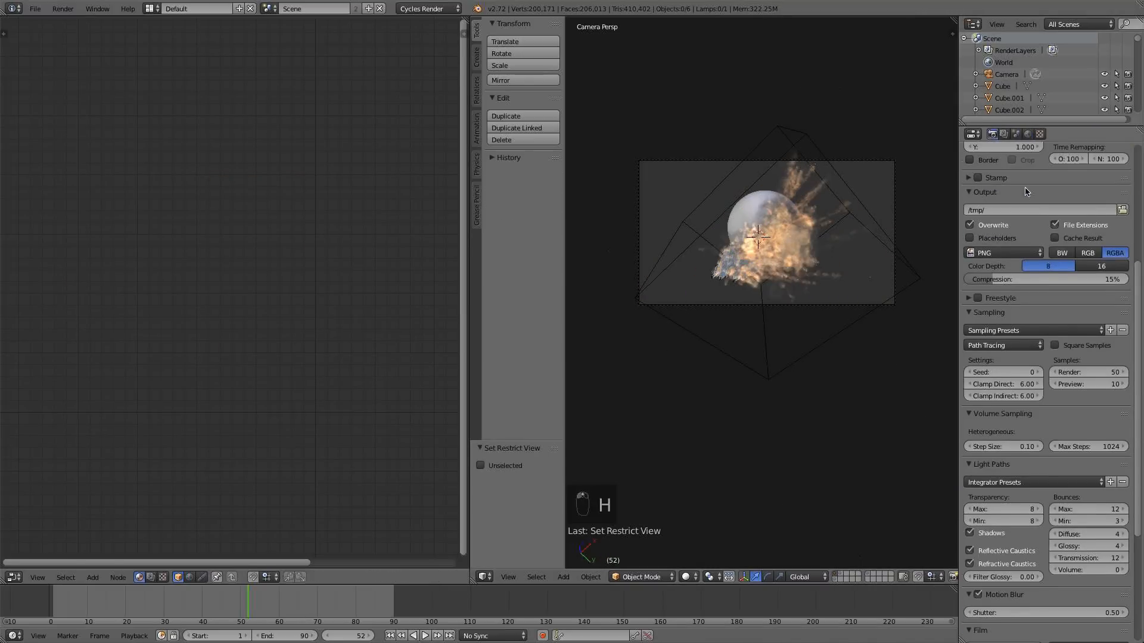
{"action": "scroll", "coordinate": [1026, 189], "scroll_direction": "up", "scroll_amount": 5}
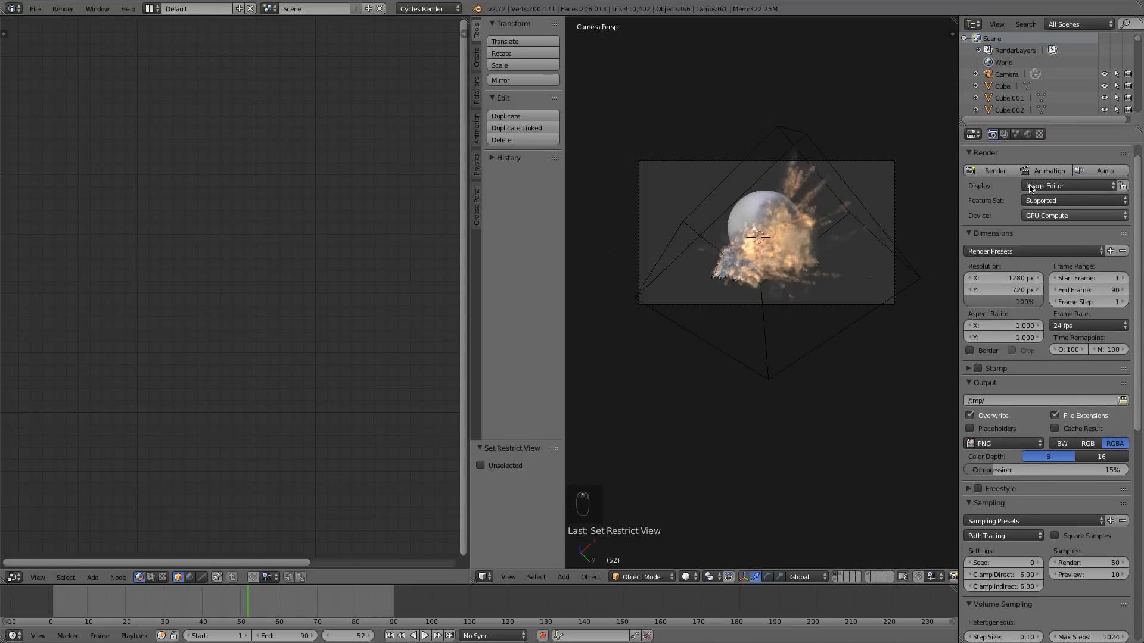
{"action": "left_click", "coordinate": [1036, 216]}
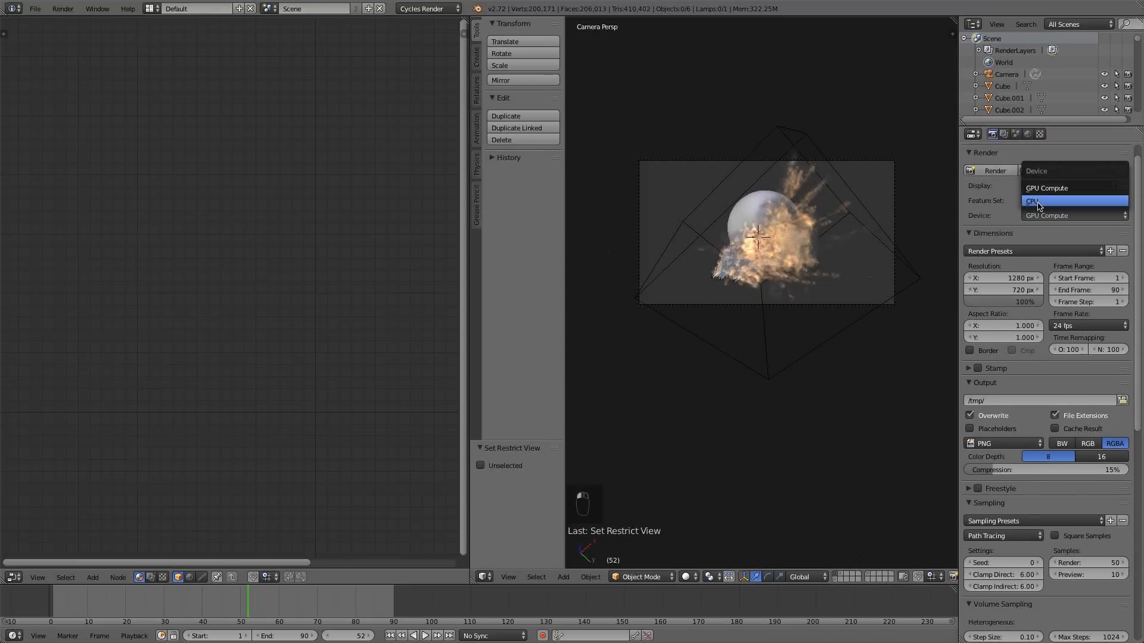
{"action": "left_click", "coordinate": [1039, 203]}
{"action": "left_click", "coordinate": [35, 8]}
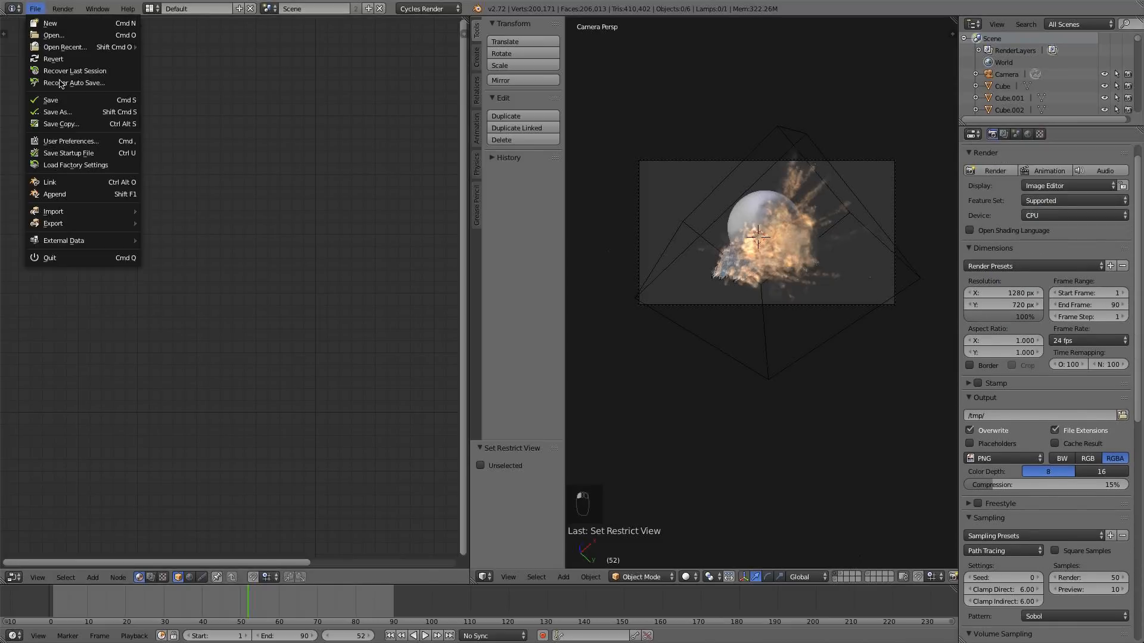
- Preview the smoke material in Rendered viewport shading, then return the viewport to Solid shading
{"action": "left_click", "coordinate": [686, 576]}
{"action": "left_click", "coordinate": [709, 493]}
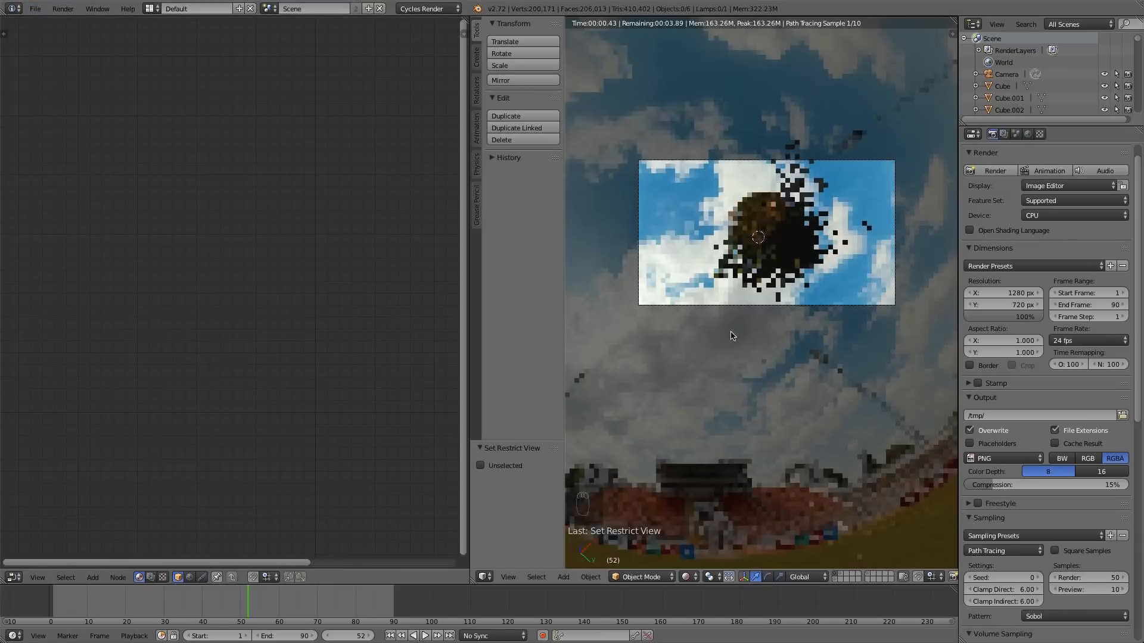
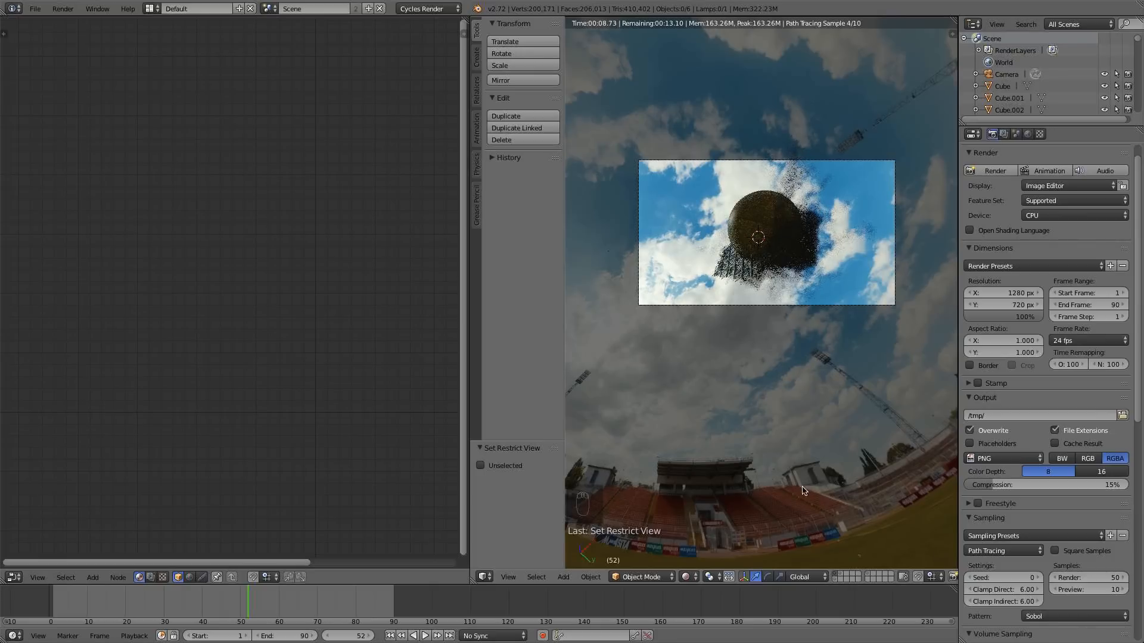
{"action": "left_click", "coordinate": [690, 578]}
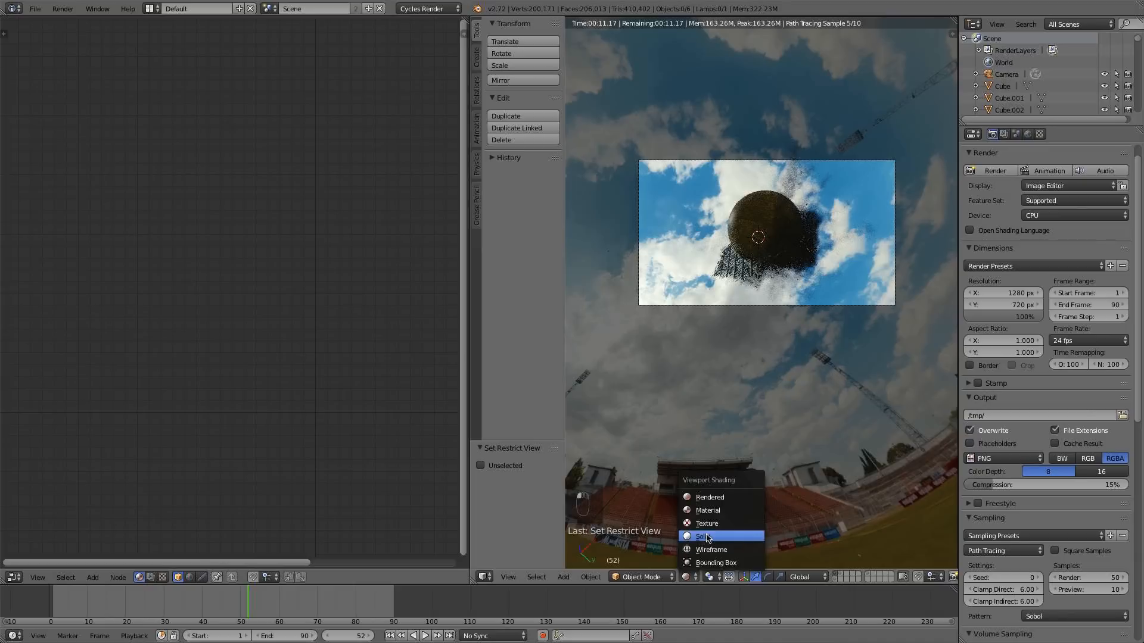
{"action": "left_click", "coordinate": [707, 537]}
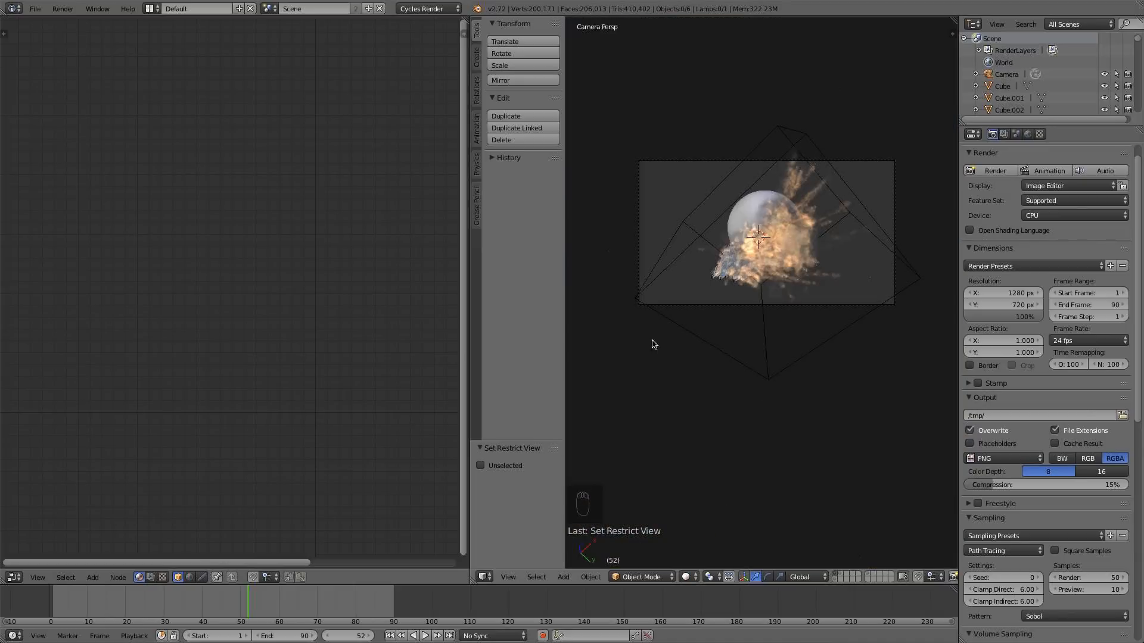
- Reselect the smoke domain cube and move its Attribute node farther away from the volume shaders
{"action": "right_click", "coordinate": [668, 268]}
{"action": "right_click", "coordinate": [688, 254]}
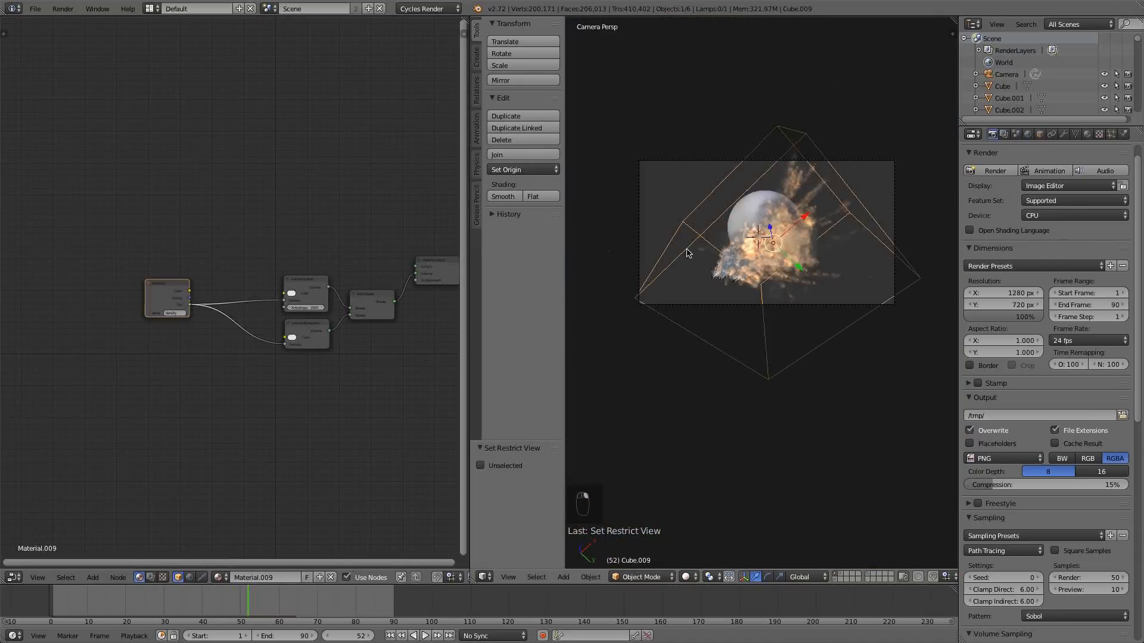
{"action": "scroll", "coordinate": [353, 348], "scroll_direction": "up", "scroll_amount": 2}
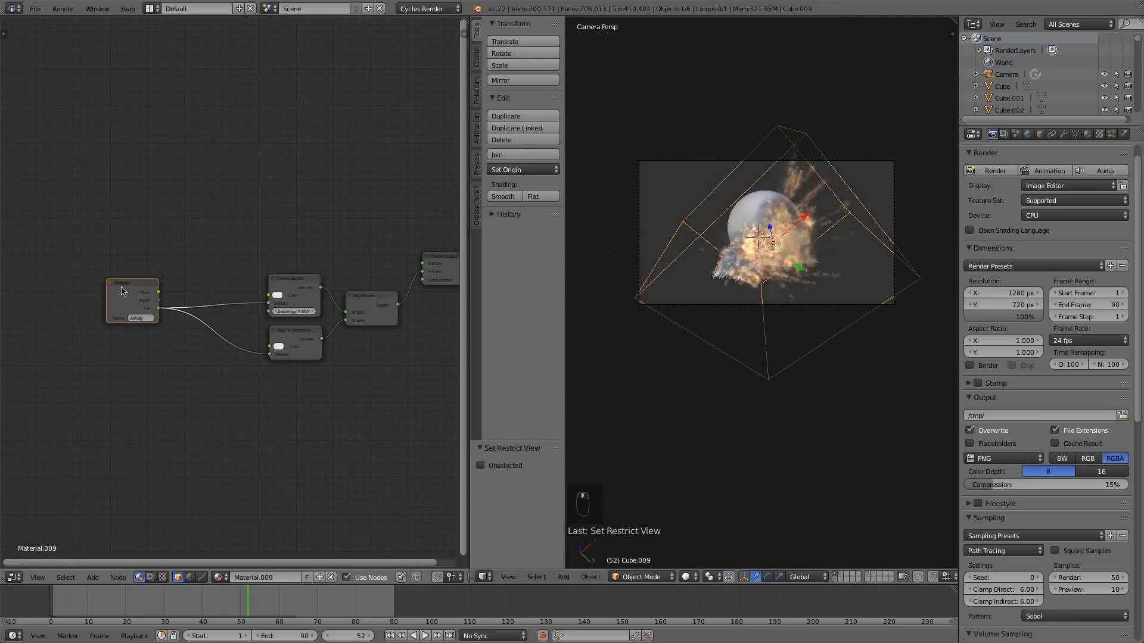
{"action": "left_click_drag", "start_coordinate": [121, 291], "coordinate": [48, 291]}
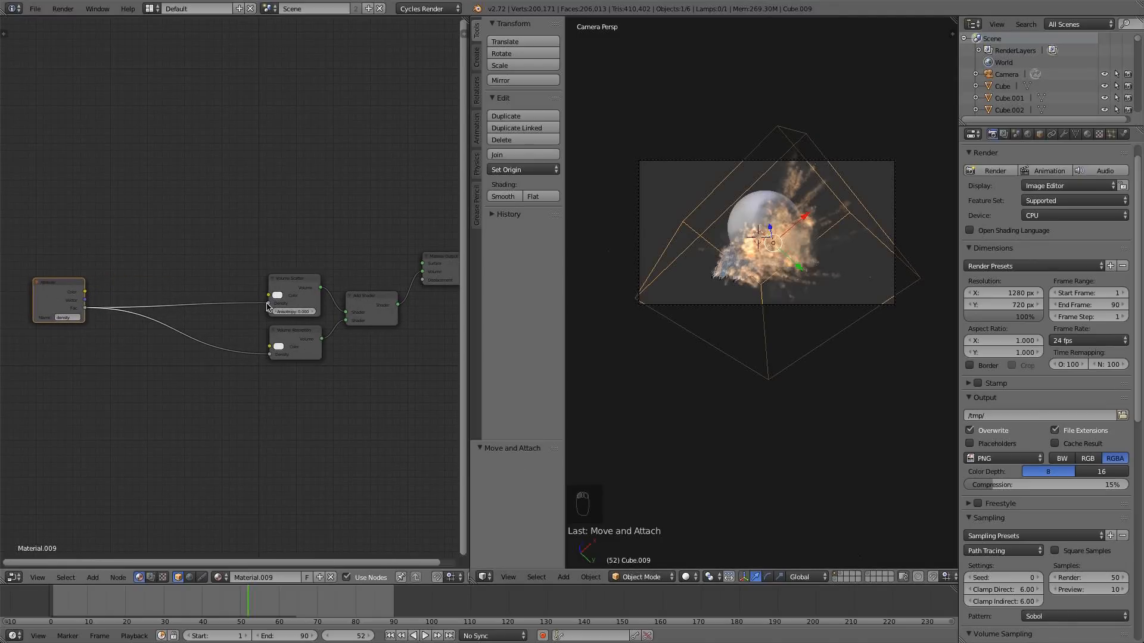
- Insert a Math node on the link between the Attribute's Fac and Volume Scatter's Density and set its operation to Multiply
{"action": "scroll", "coordinate": [284, 334], "scroll_direction": "up", "scroll_amount": 1}
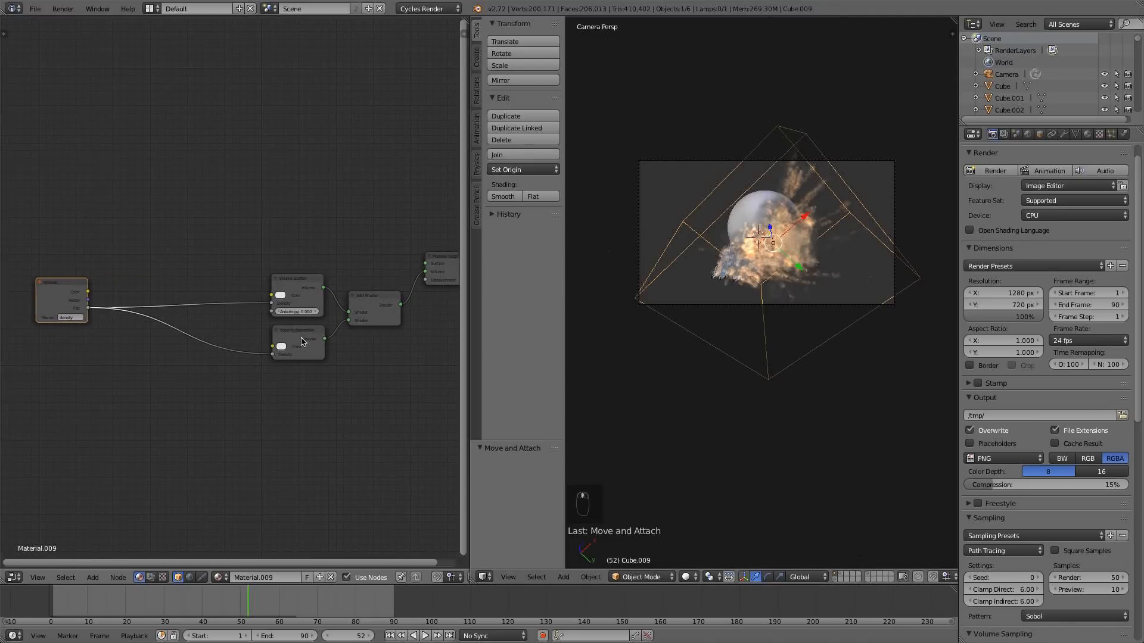
{"action": "scroll", "coordinate": [168, 273], "scroll_direction": "up", "scroll_amount": 1}
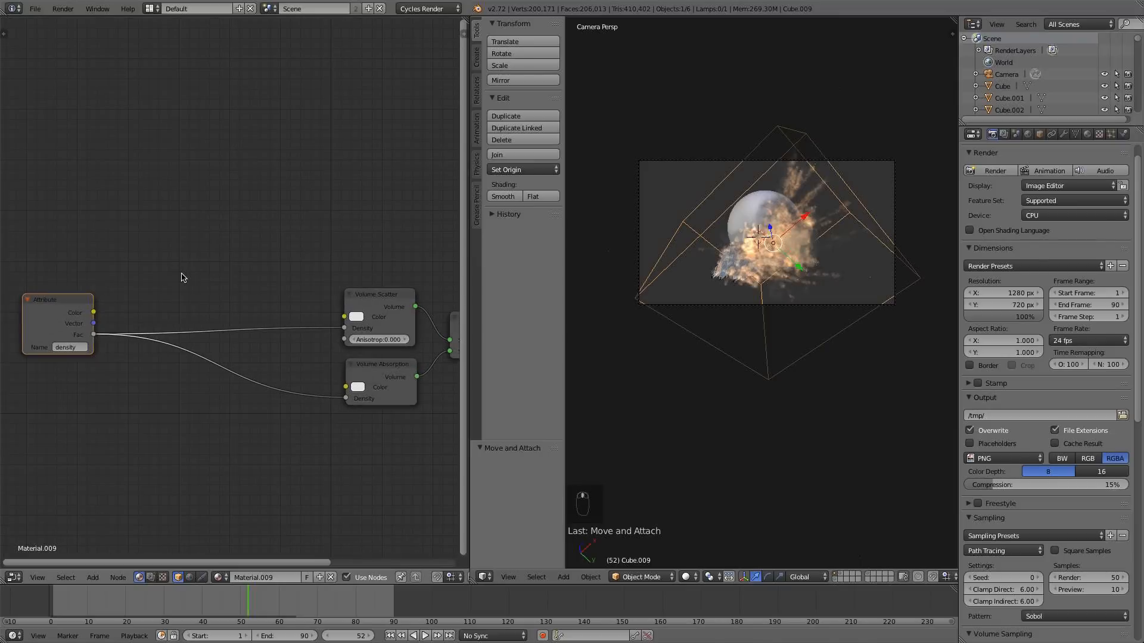
{"action": "key", "text": "shift+a"}
{"action": "mouse_move", "coordinate": [182, 276]}
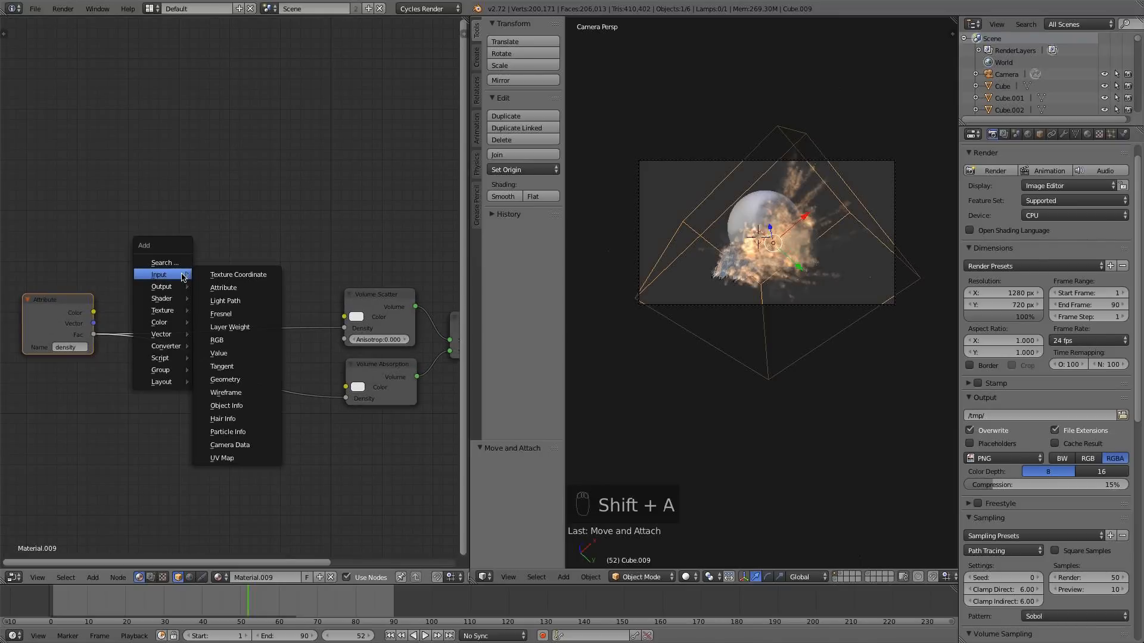
{"action": "mouse_move", "coordinate": [171, 344]}
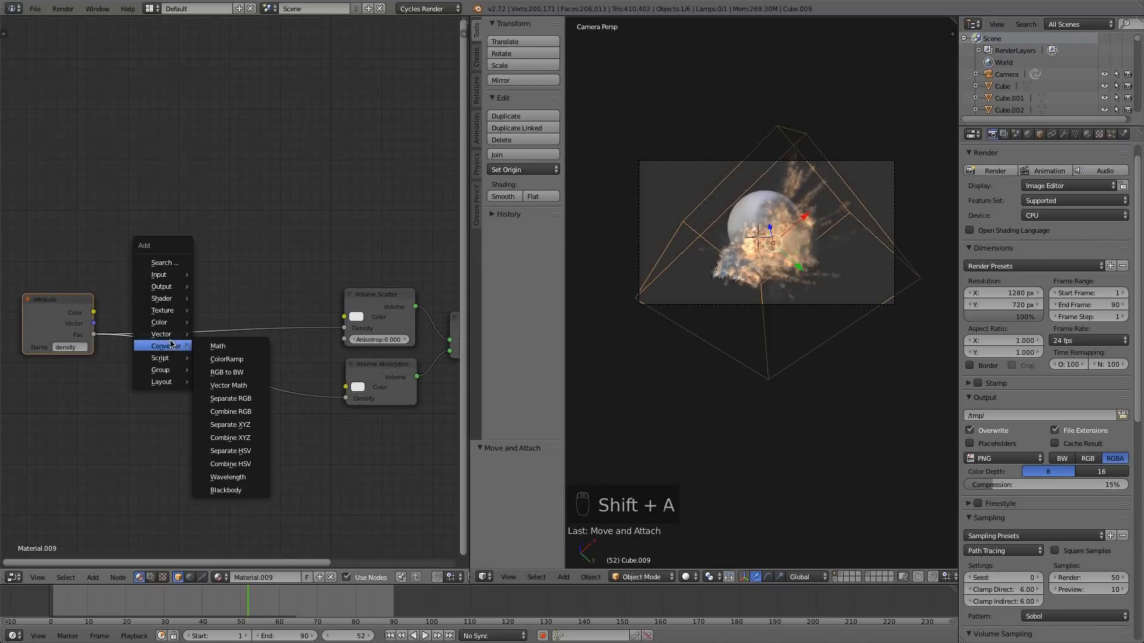
{"action": "left_click", "coordinate": [211, 346]}
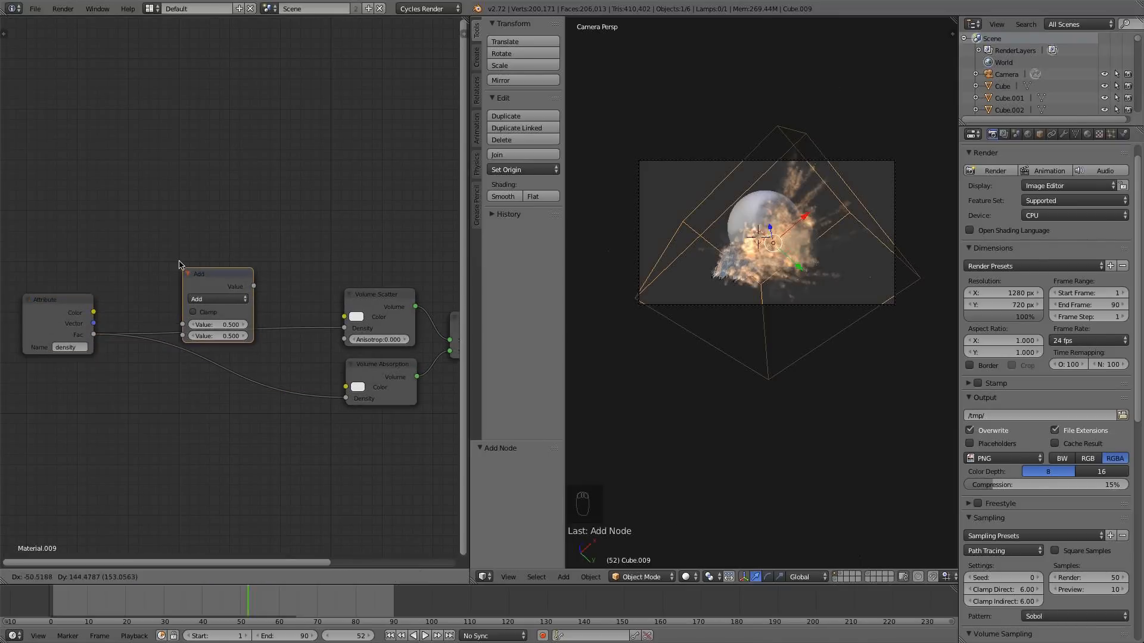
{"action": "left_click", "coordinate": [191, 274]}
{"action": "left_click", "coordinate": [206, 292]}
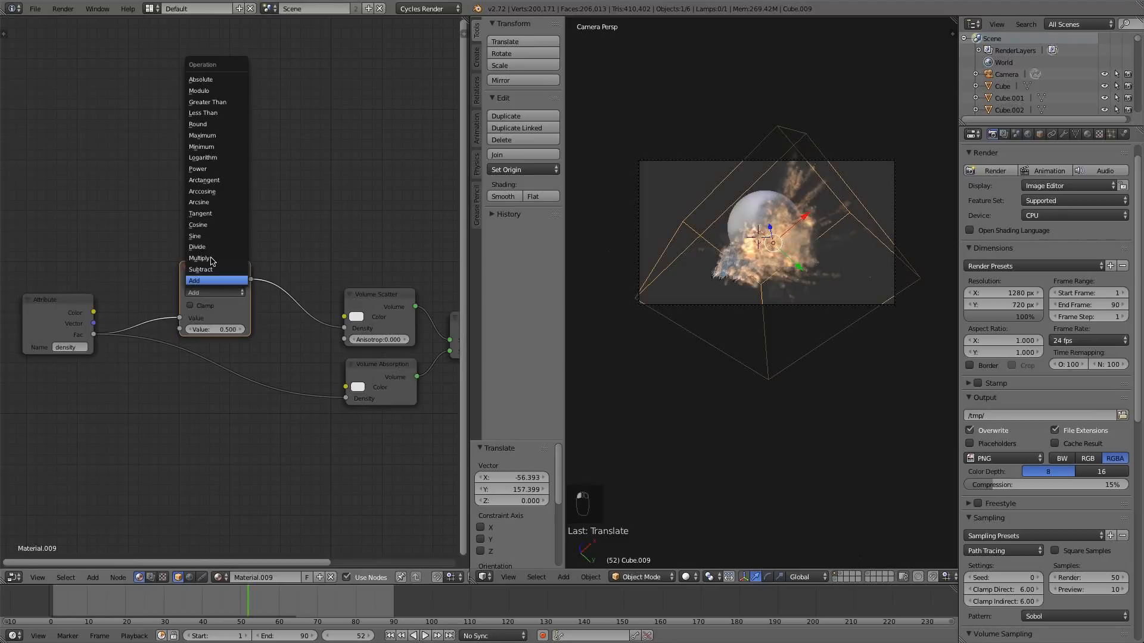
{"action": "left_click", "coordinate": [211, 259]}
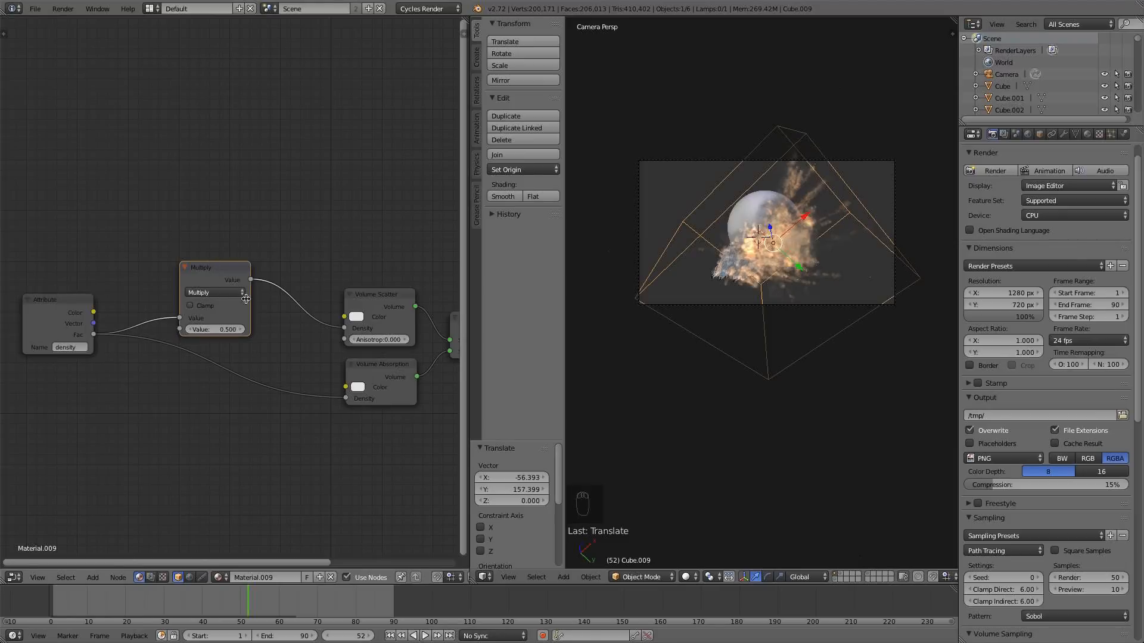
- Link the Multiply node's output to Volume Absorption's Density and set its multiplier value to 10
{"action": "left_click_drag", "start_coordinate": [251, 280], "coordinate": [346, 398]}
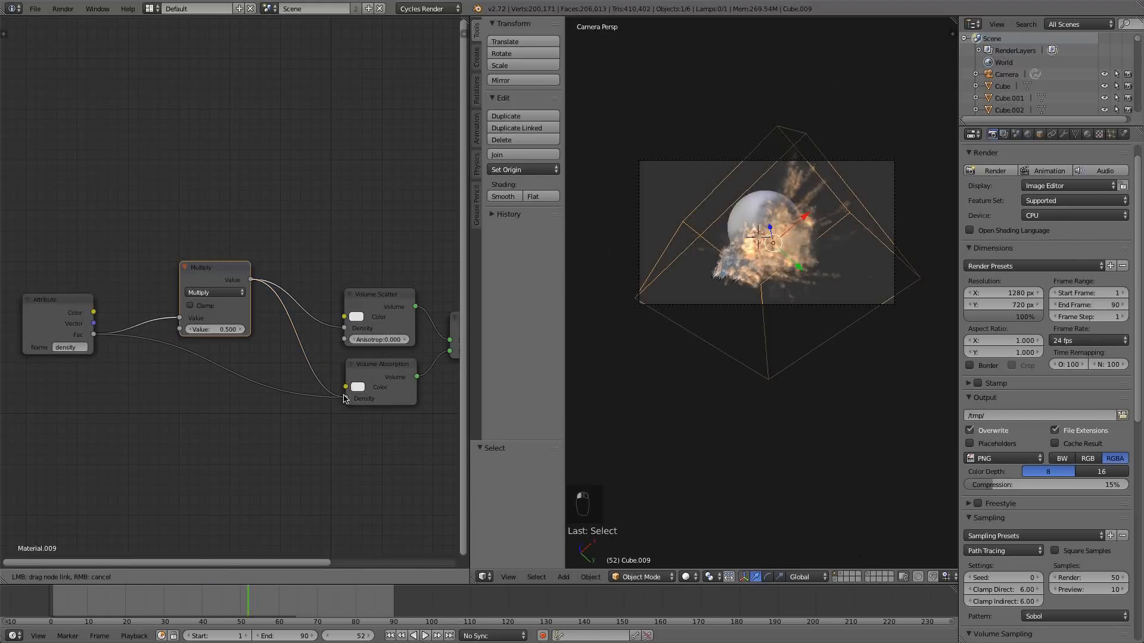
{"action": "left_click_drag", "start_coordinate": [214, 271], "coordinate": [233, 252]}
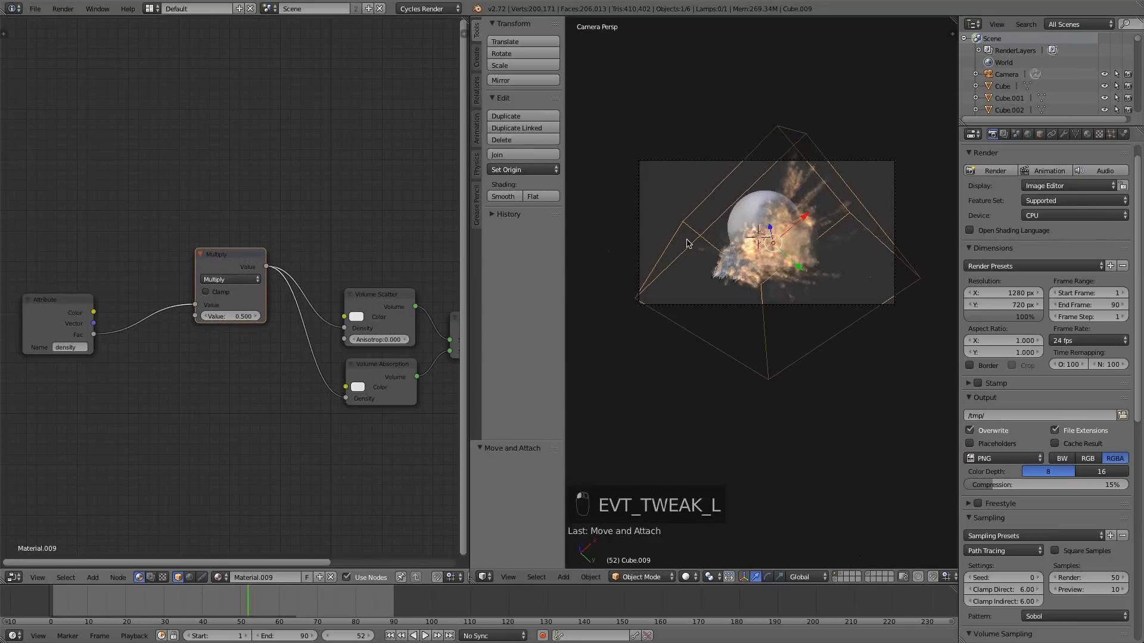
{"action": "left_click", "coordinate": [219, 317]}
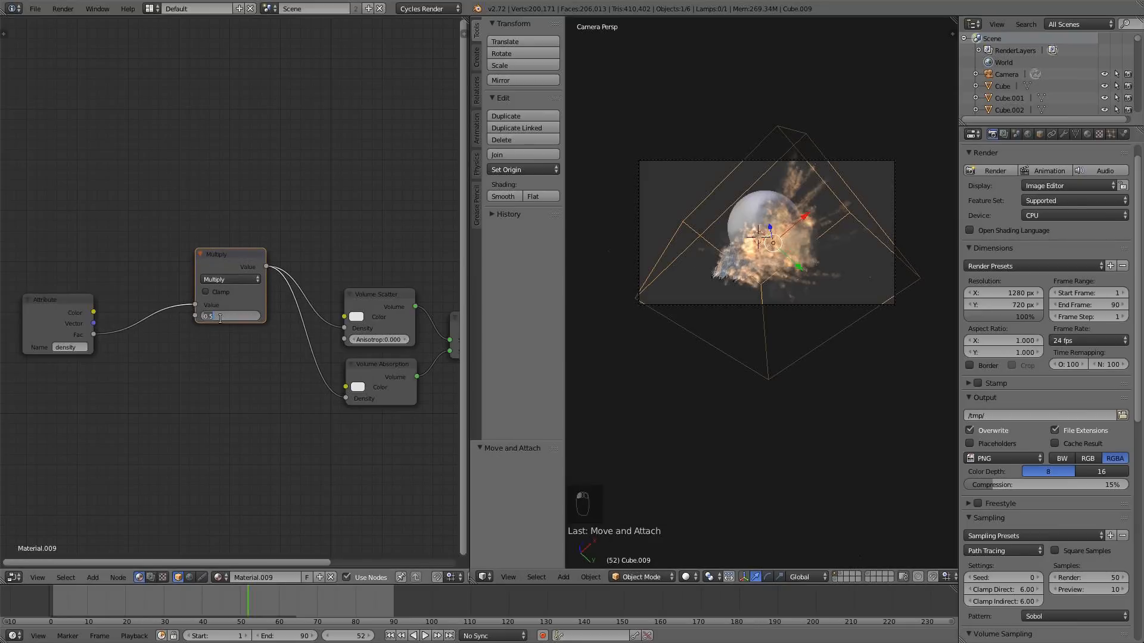
{"action": "type", "text": "10"}
{"action": "key", "text": "Return"}
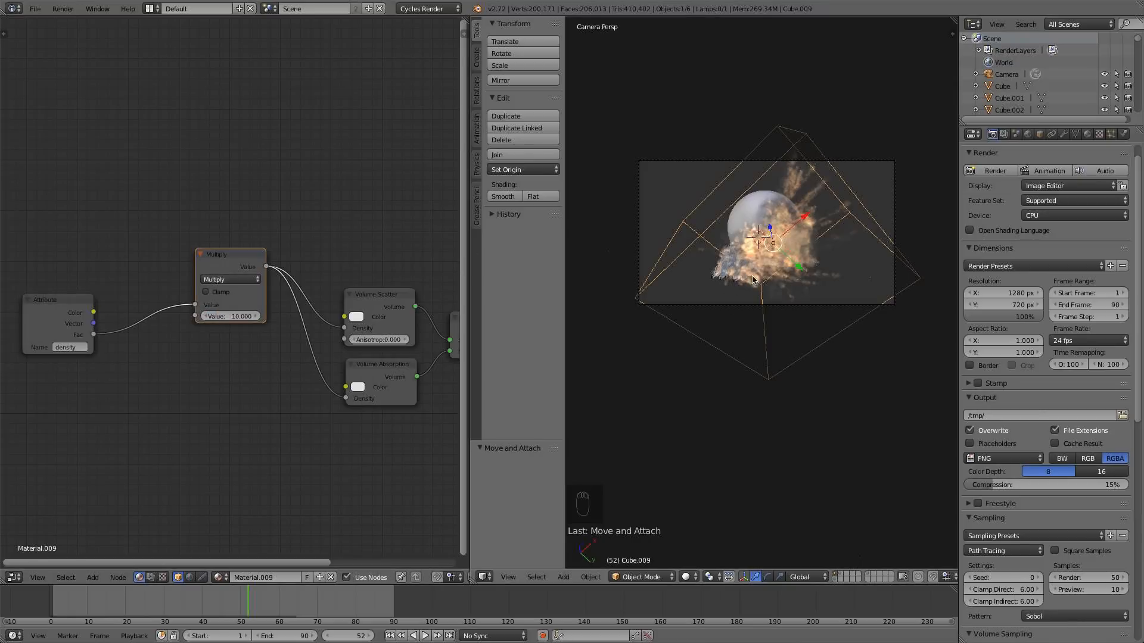
- Move the Material Output node farther away from the Add Shader to make room for more nodes
{"action": "scroll", "coordinate": [280, 336], "scroll_direction": "down", "scroll_amount": 3}
{"action": "middle_click_drag", "start_coordinate": [279, 336], "coordinate": [184, 312]}
{"action": "left_click_drag", "start_coordinate": [400, 255], "coordinate": [456, 247]}
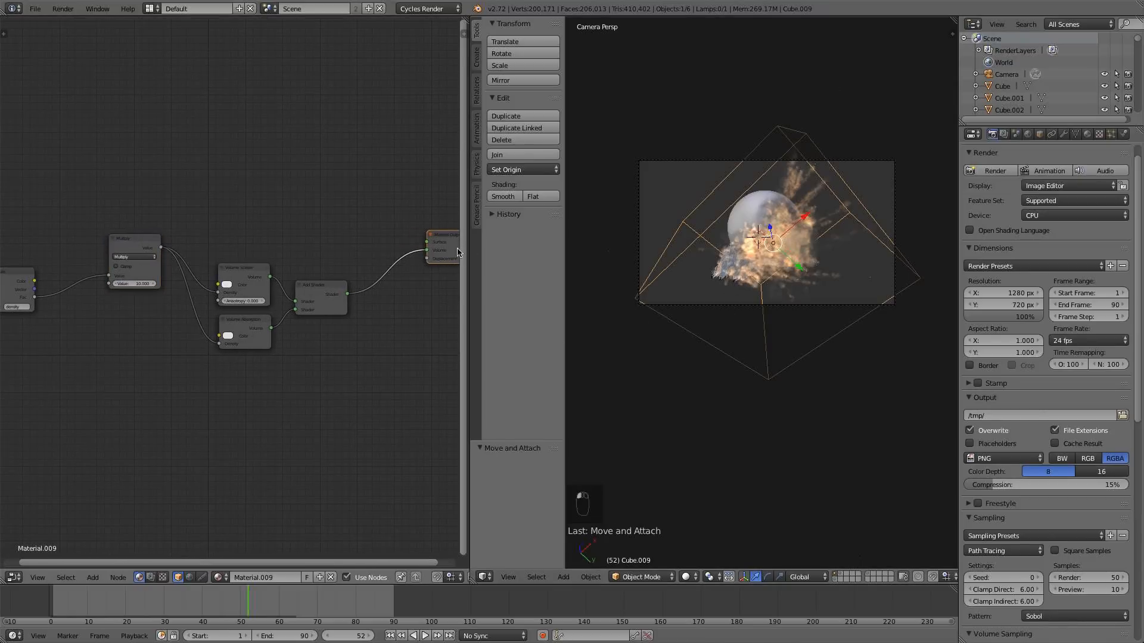
{"action": "middle_click_drag", "start_coordinate": [356, 246], "coordinate": [307, 240]}
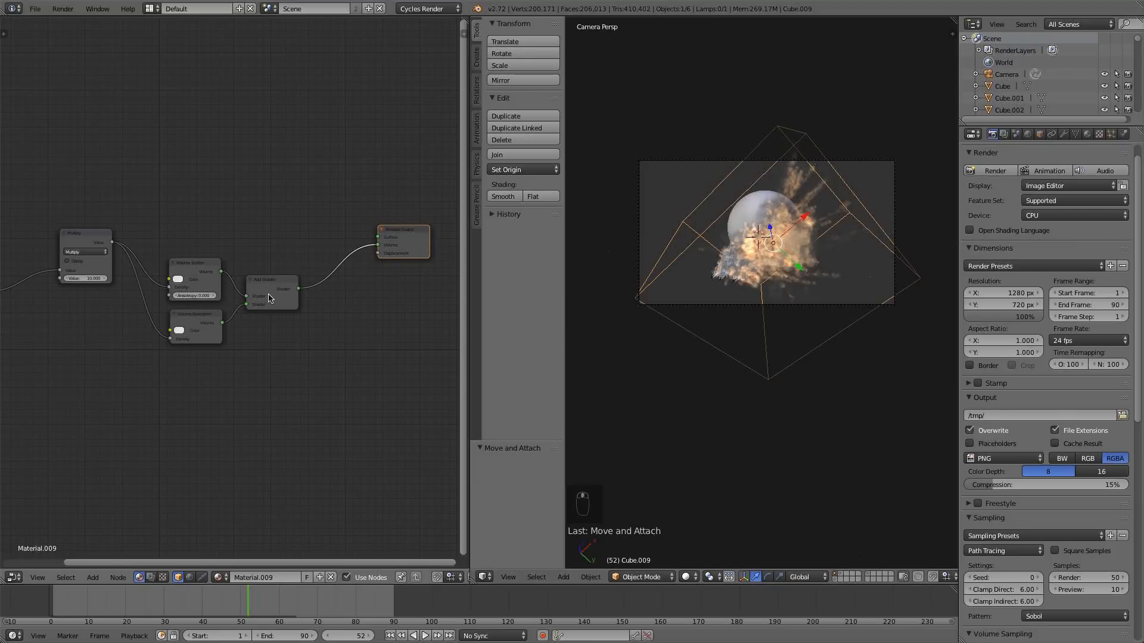
- Duplicate the Volume Scatter, Volume Absorption and Add Shader nodes together and place the copies below the originals
{"action": "key", "text": "a"}
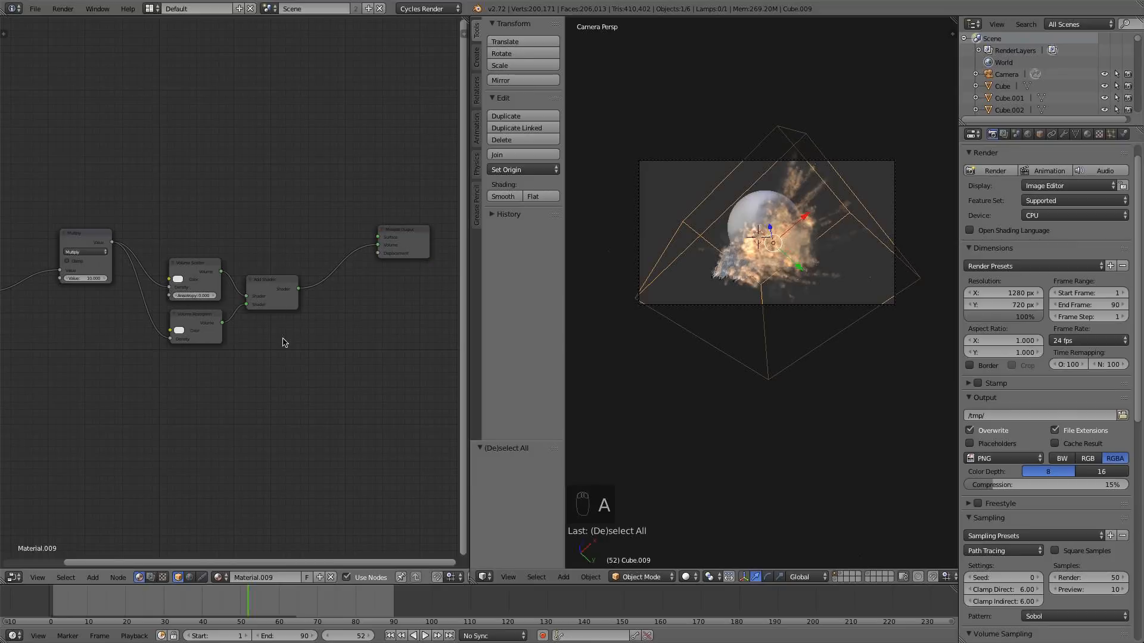
{"action": "key", "text": "Tab"}
{"action": "key", "text": "b"}
{"action": "key", "text": "b"}
{"action": "left_click_drag", "start_coordinate": [285, 345], "coordinate": [195, 283]}
{"action": "key", "text": "shift+d"}
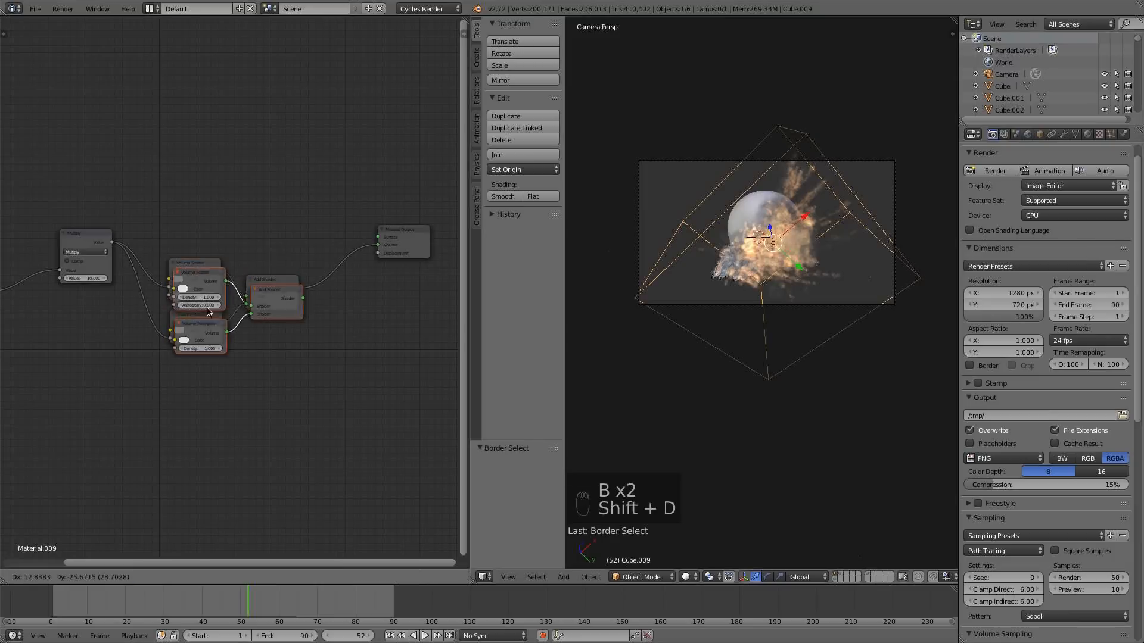
{"action": "left_click", "coordinate": [337, 357]}
{"action": "scroll", "coordinate": [337, 358], "scroll_direction": "up", "scroll_amount": 1}
- Insert a copy of the Add Shader before the Material Output and link the lower Add Shader into its second input
{"action": "key", "text": "a"}
{"action": "key", "text": "shift+a"}
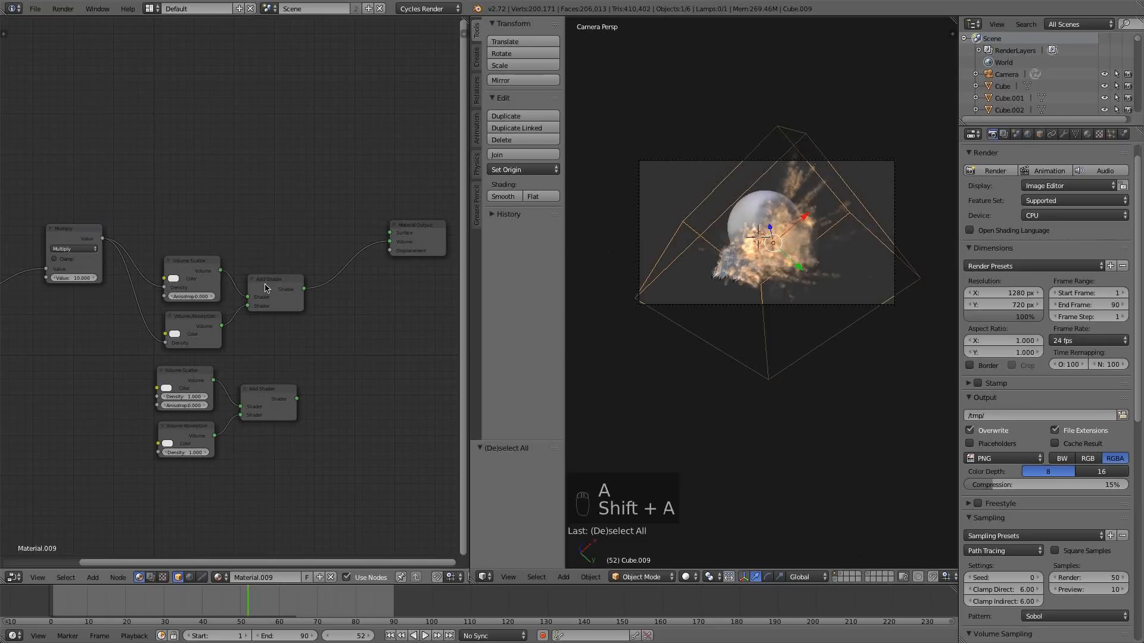
{"action": "left_click", "coordinate": [266, 288]}
{"action": "key", "text": "shift+d"}
{"action": "left_click", "coordinate": [338, 288]}
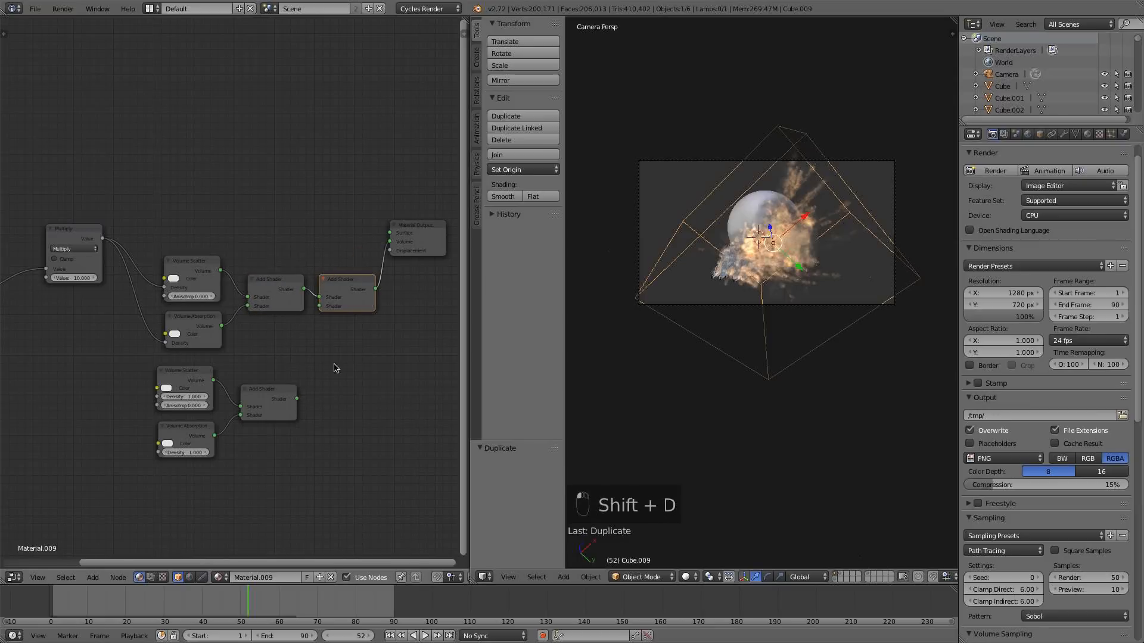
{"action": "left_click_drag", "start_coordinate": [297, 399], "coordinate": [320, 306]}
- Duplicate the density Attribute and Multiply nodes together, leaving the copies in place over the originals
{"action": "middle_click_drag", "start_coordinate": [320, 306], "coordinate": [443, 309]}
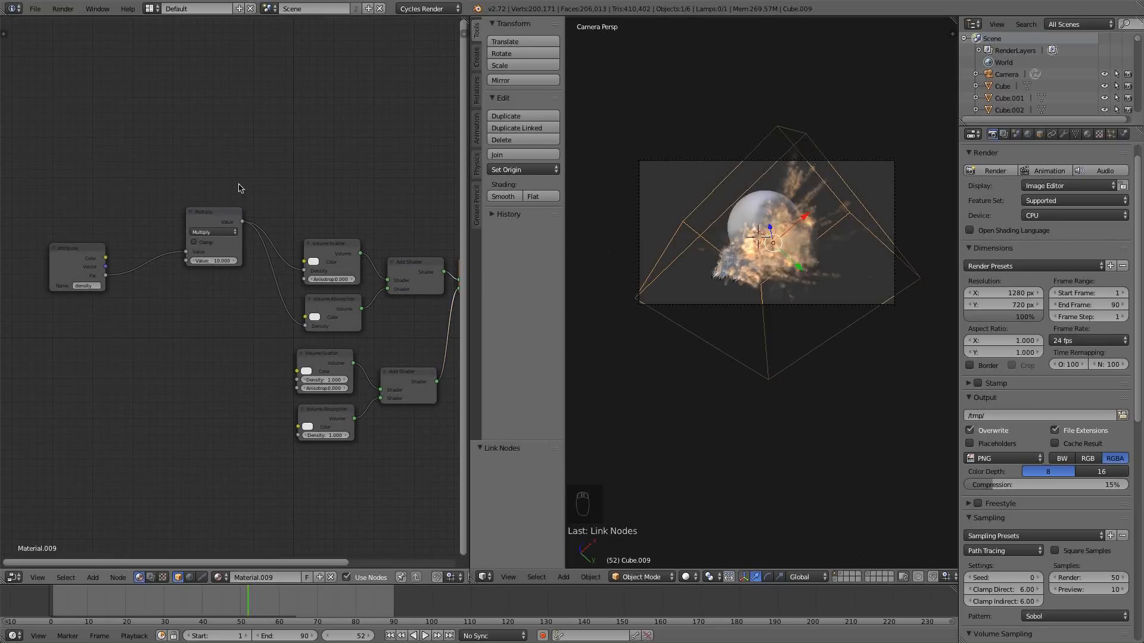
{"action": "key", "text": "b"}
{"action": "left_click_drag", "start_coordinate": [256, 174], "coordinate": [104, 256]}
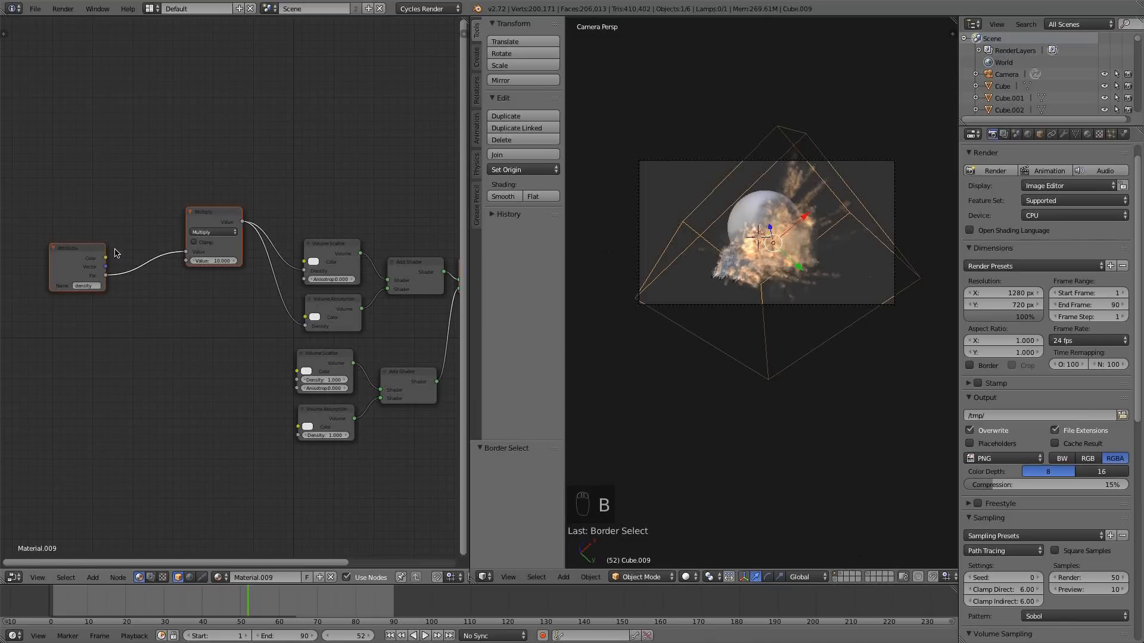
{"action": "key", "text": "shift+d"}
{"action": "right_click", "coordinate": [167, 335]}
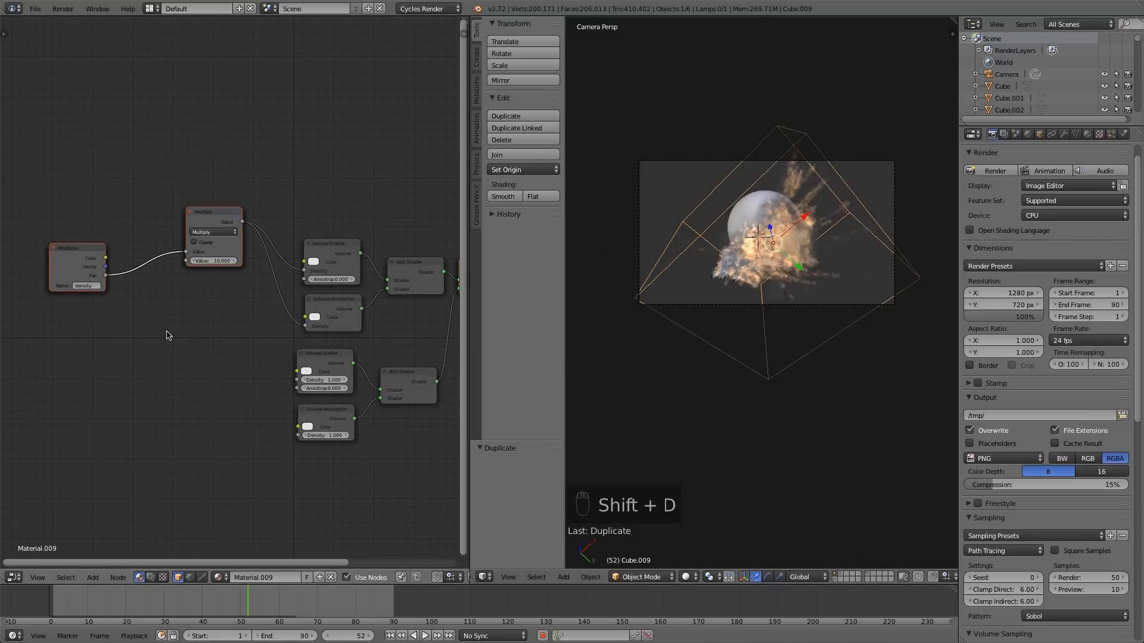
- Try to delete the Add Shader node just before the Material Output
{"action": "scroll", "coordinate": [167, 335], "scroll_direction": "down", "scroll_amount": 1}
{"action": "left_click", "coordinate": [438, 274]}
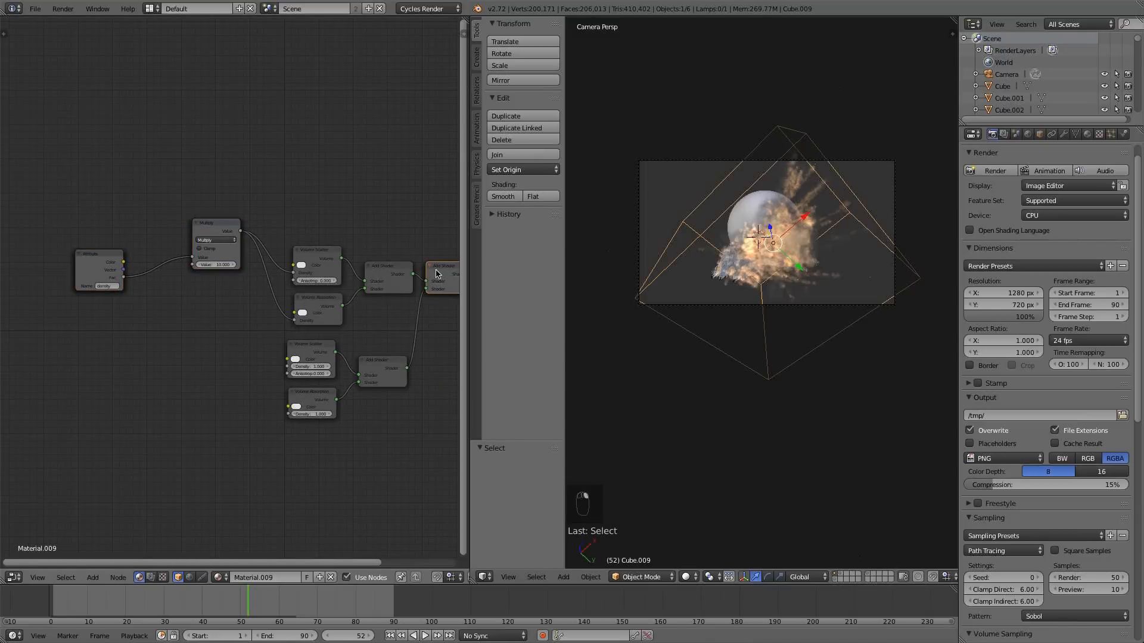
{"action": "key", "text": "x"}
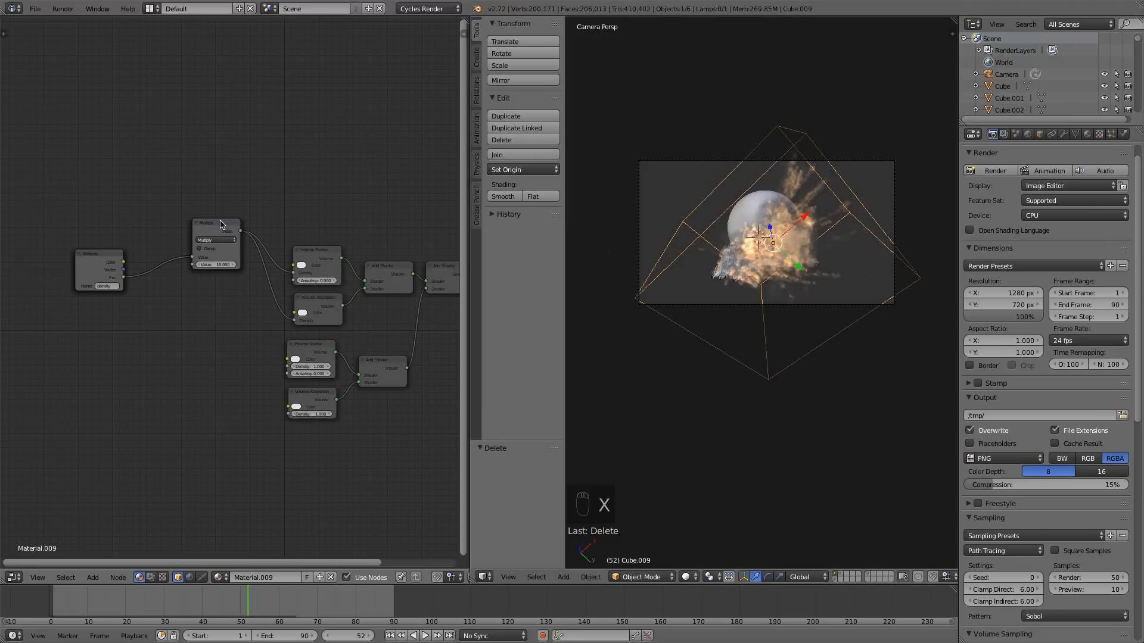
- Move the copied Multiply and Attribute nodes down beside the lower volume shader group
{"action": "left_click", "coordinate": [228, 267]}
{"action": "key", "text": "g"}
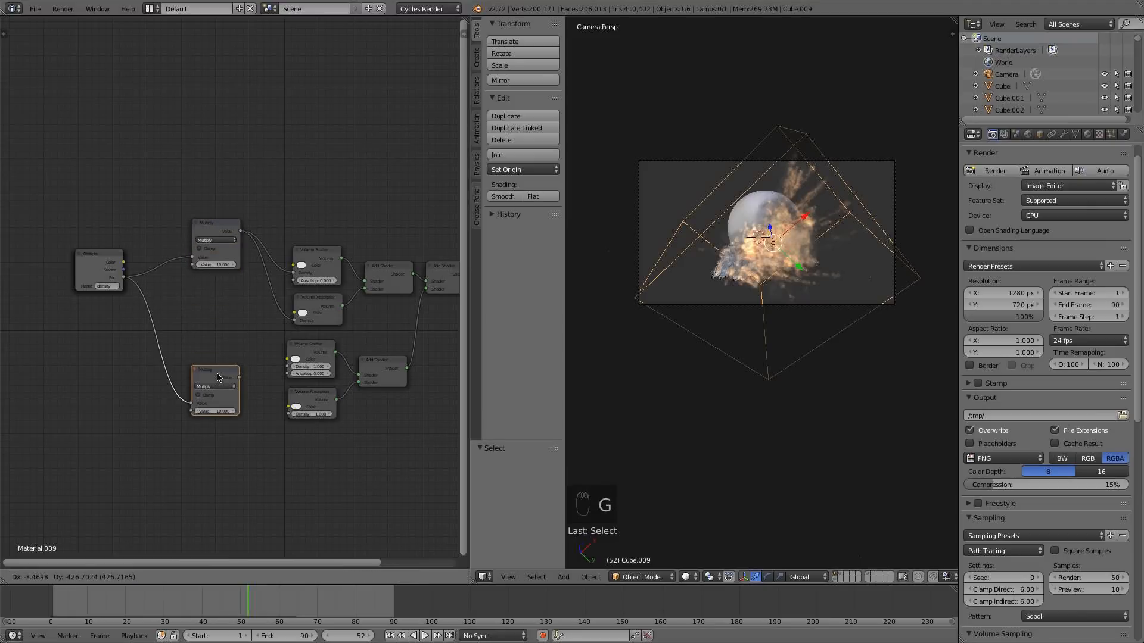
{"action": "left_click", "coordinate": [221, 416]}
{"action": "left_click", "coordinate": [110, 257]}
{"action": "key", "text": "g"}
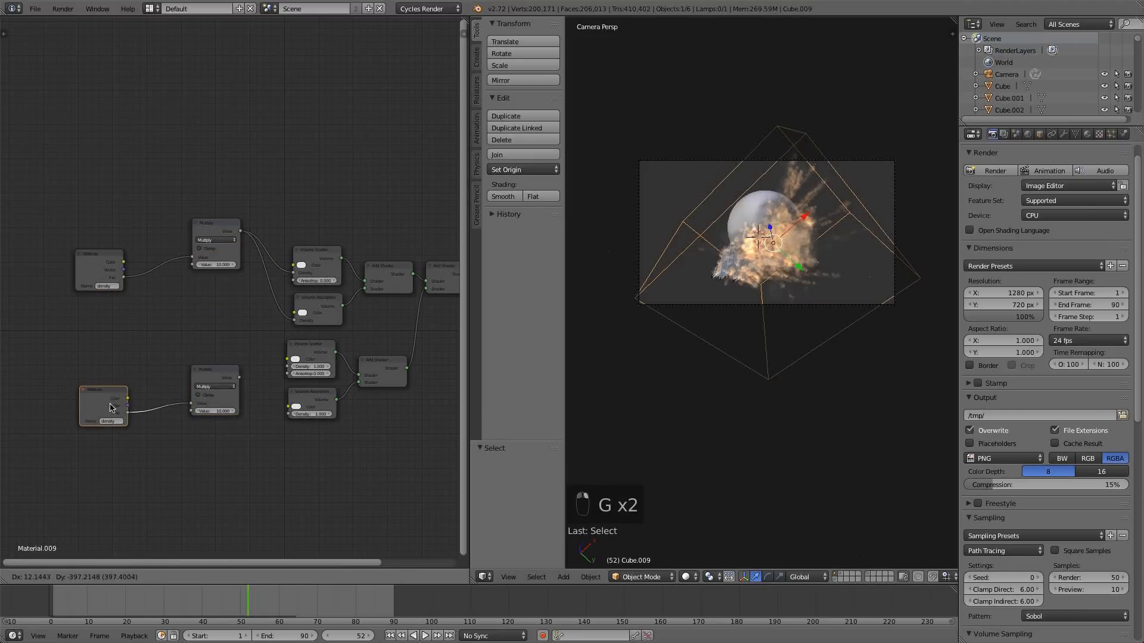
{"action": "left_click", "coordinate": [107, 454]}
- Link the lower Multiply node's Value to the Density inputs of the lower Volume Absorption and Volume Scatter
{"action": "scroll", "coordinate": [150, 380], "scroll_direction": "up", "scroll_amount": 1}
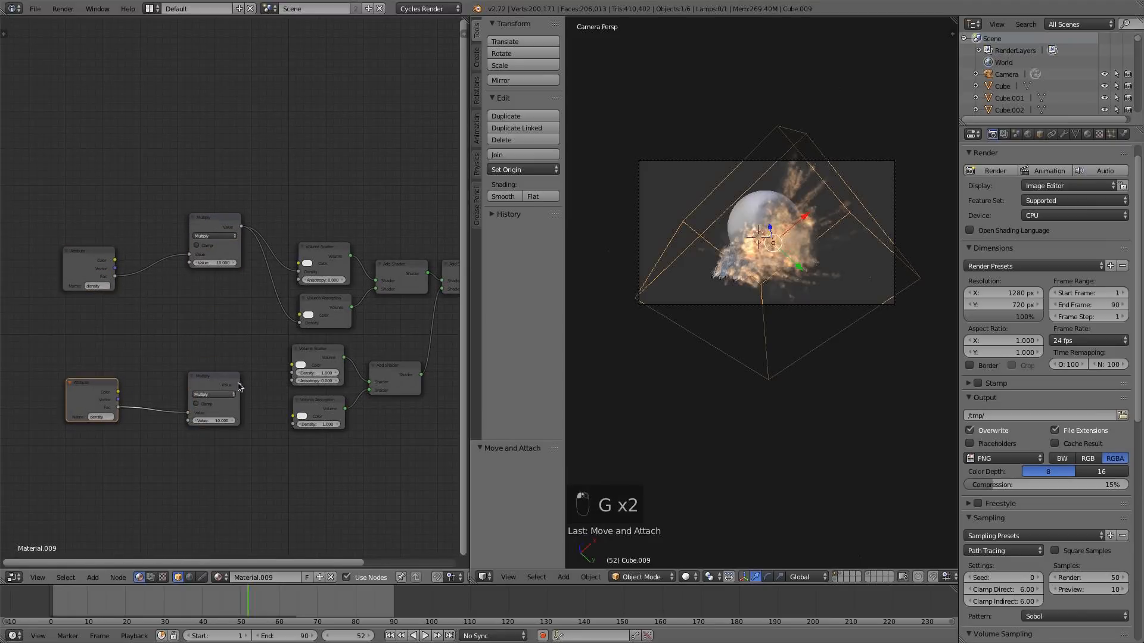
{"action": "left_click_drag", "start_coordinate": [240, 385], "coordinate": [293, 424]}
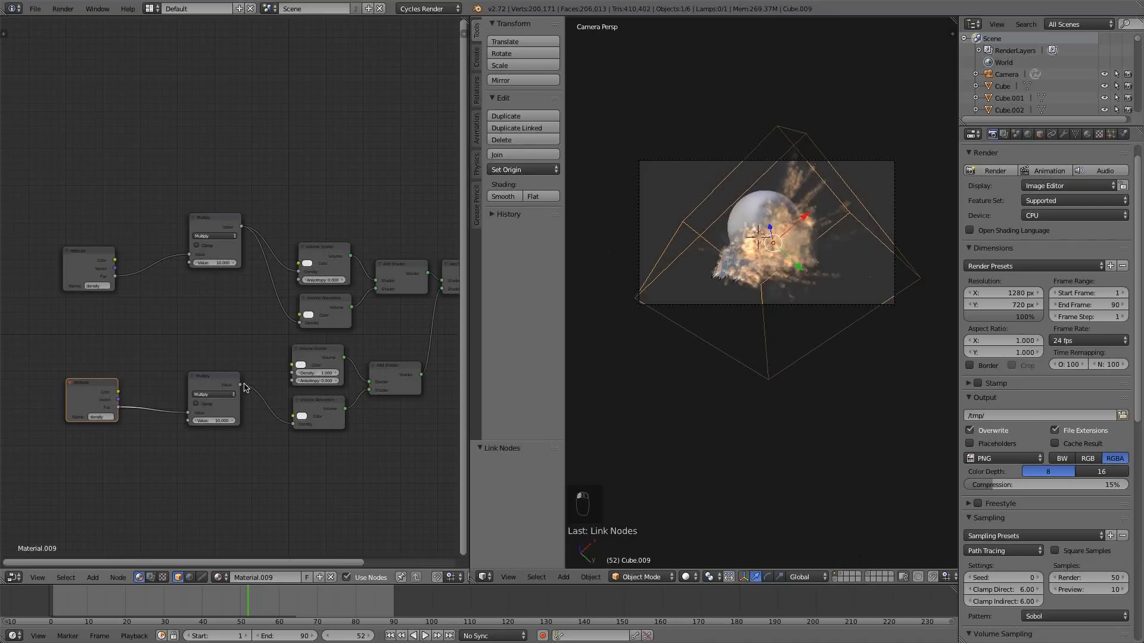
{"action": "left_click_drag", "start_coordinate": [240, 385], "coordinate": [292, 374]}
- Move the lower Attribute and Multiply nodes farther from the volume shaders to free space between them
{"action": "scroll", "coordinate": [322, 353], "scroll_direction": "down", "scroll_amount": 3}
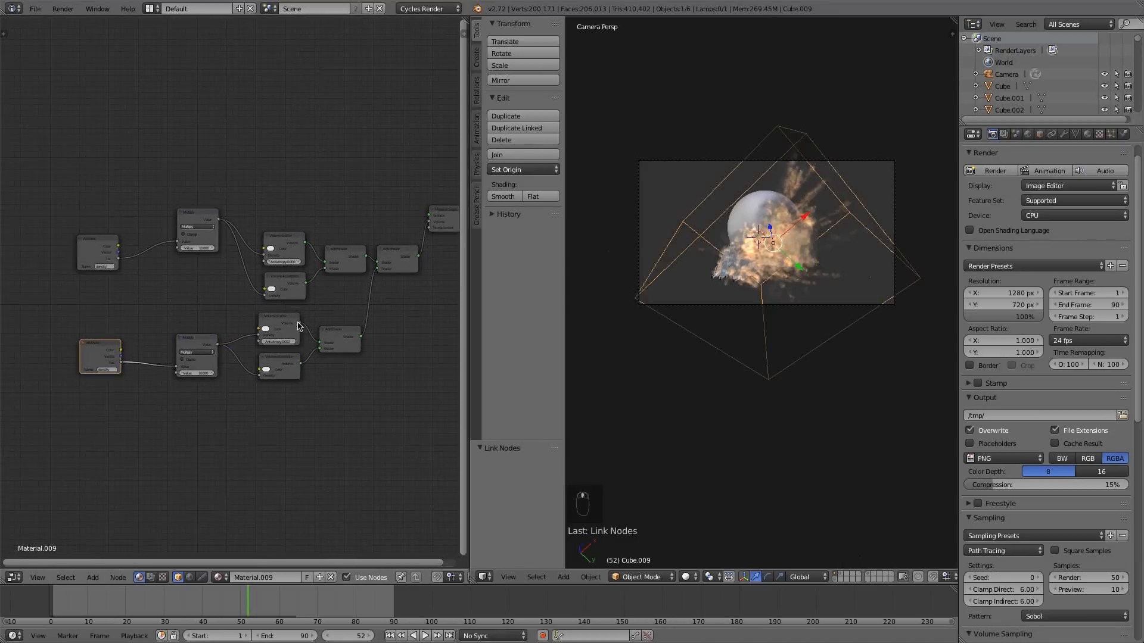
{"action": "scroll", "coordinate": [226, 328], "scroll_direction": "down", "scroll_amount": 2}
{"action": "left_click_drag", "start_coordinate": [122, 342], "coordinate": [98, 340]}
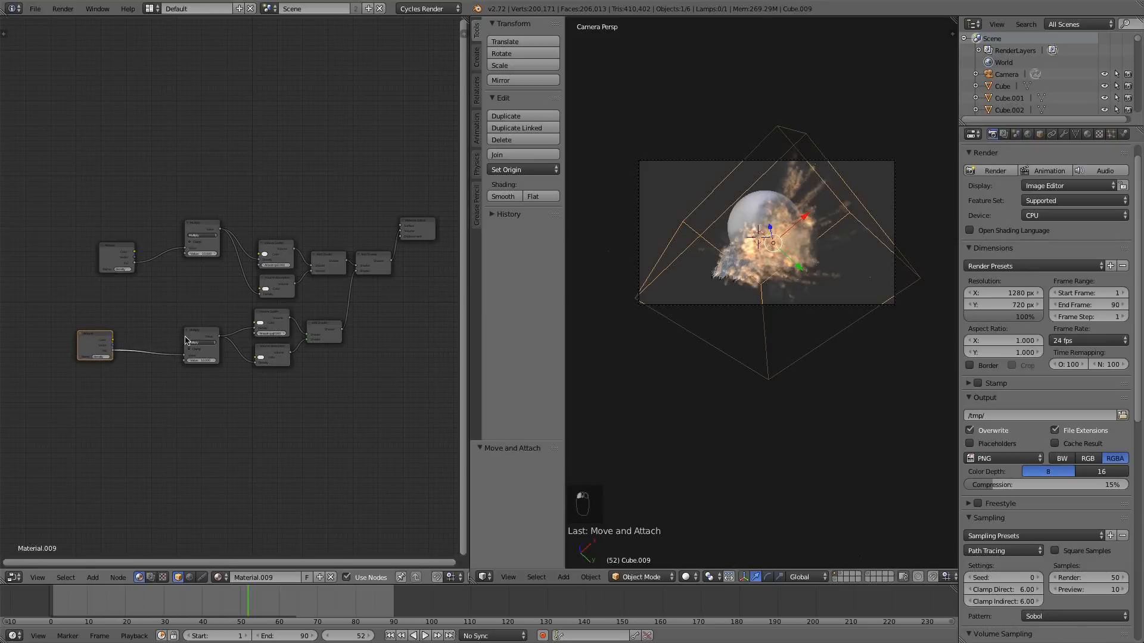
{"action": "left_click_drag", "start_coordinate": [198, 338], "coordinate": [143, 357]}
{"action": "scroll", "coordinate": [146, 357], "scroll_direction": "up", "scroll_amount": 4}
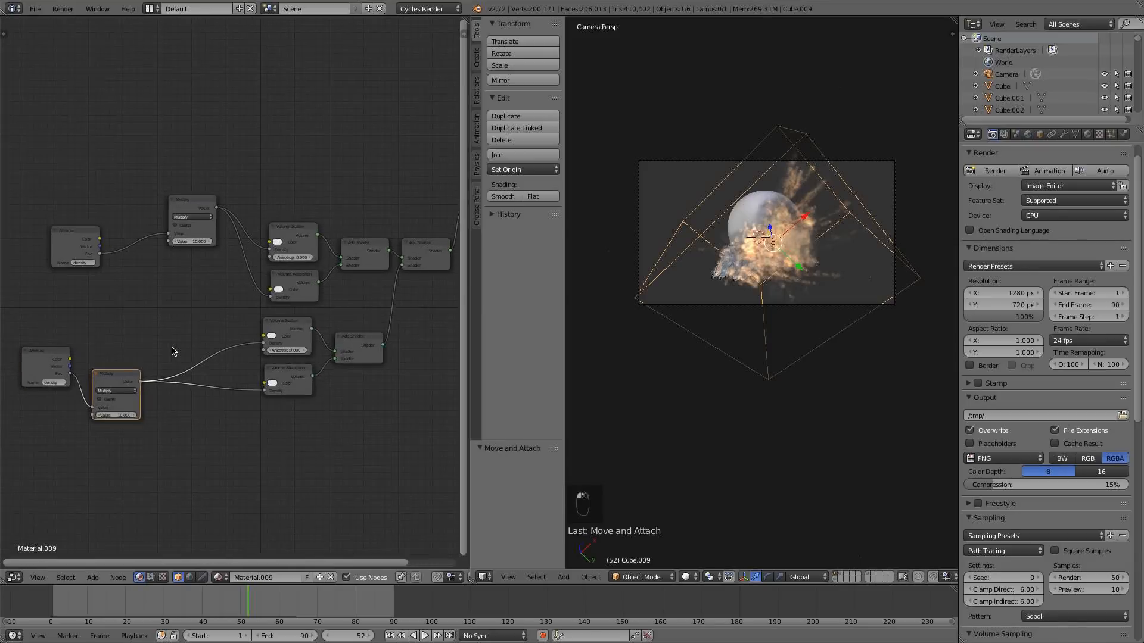
- Add a ColorRamp node above the lower Multiply and link the lower Attribute's Fac into its Fac input
{"action": "key", "text": "shift+a"}
{"action": "mouse_move", "coordinate": [144, 360]}
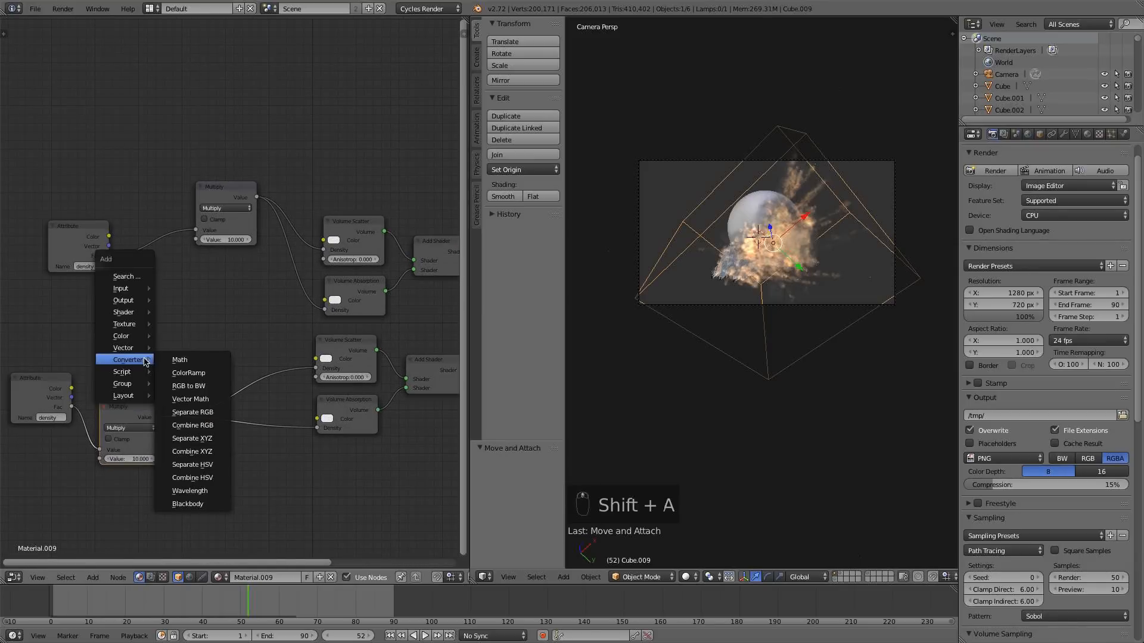
{"action": "left_click", "coordinate": [180, 373]}
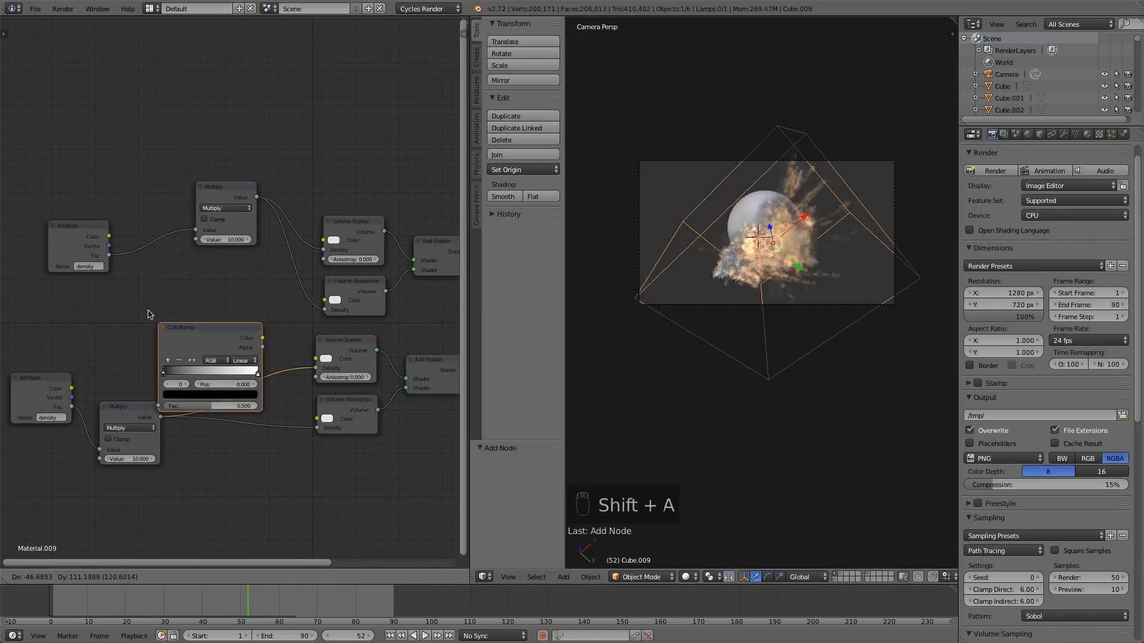
{"action": "left_click", "coordinate": [123, 302]}
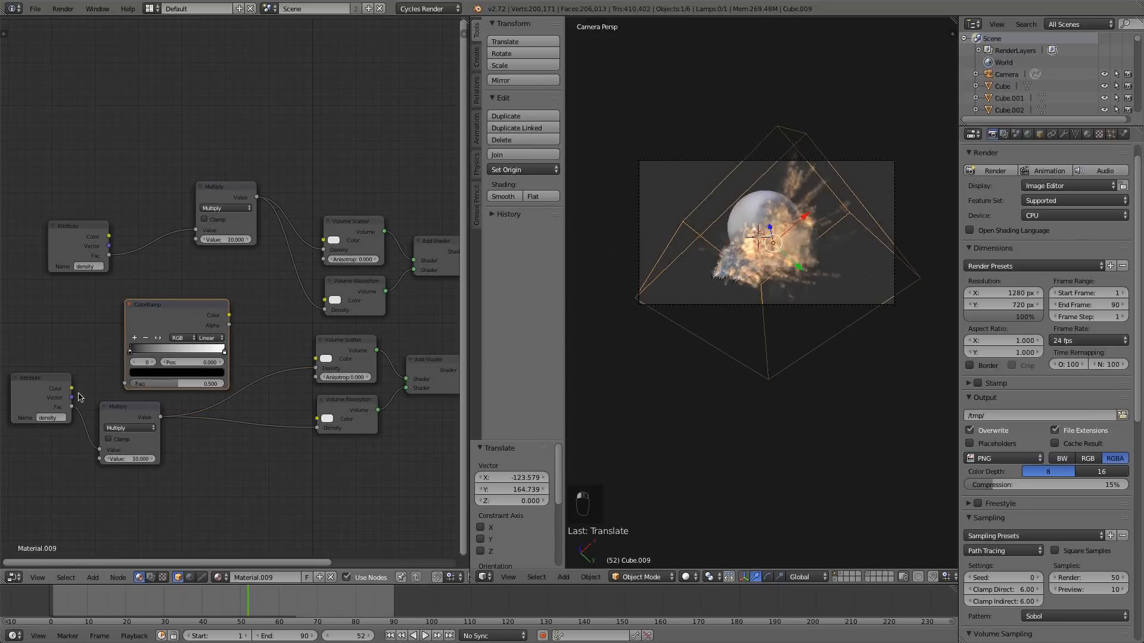
{"action": "left_click_drag", "start_coordinate": [72, 406], "coordinate": [124, 385]}
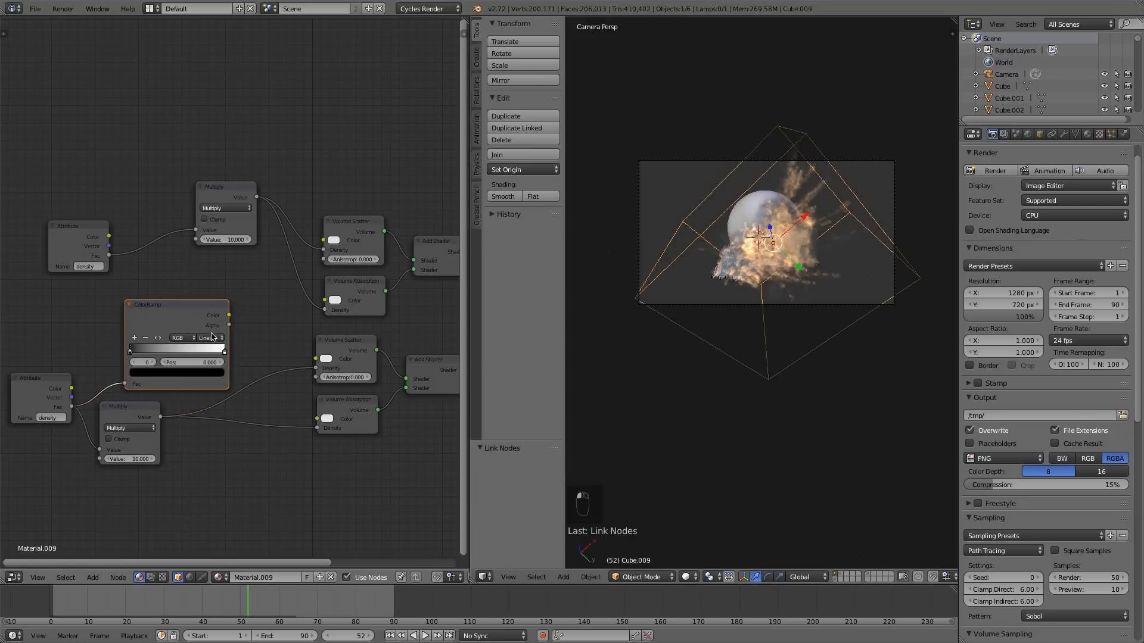
- Link the ColorRamp's Color output to the Color inputs of the lower Volume Scatter and Volume Absorption
{"action": "left_click_drag", "start_coordinate": [229, 315], "coordinate": [316, 358]}
{"action": "left_click_drag", "start_coordinate": [235, 317], "coordinate": [317, 418]}
{"action": "middle_click_drag", "start_coordinate": [305, 378], "coordinate": [300, 407], "text": "ctrl"}
{"action": "scroll", "coordinate": [300, 409], "scroll_direction": "up", "scroll_amount": 1}
{"action": "scroll", "coordinate": [300, 408], "scroll_direction": "down", "scroll_amount": 3}
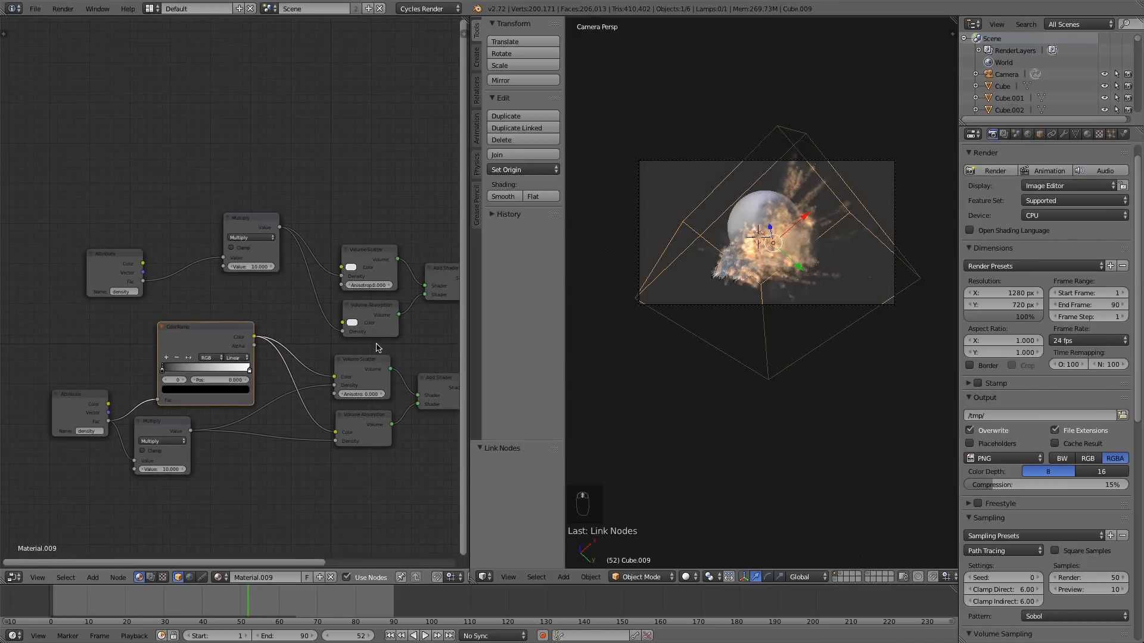
{"action": "left_click", "coordinate": [369, 305]}
{"action": "left_click", "coordinate": [370, 416]}
{"action": "scroll", "coordinate": [302, 339], "scroll_direction": "up", "scroll_amount": 2}
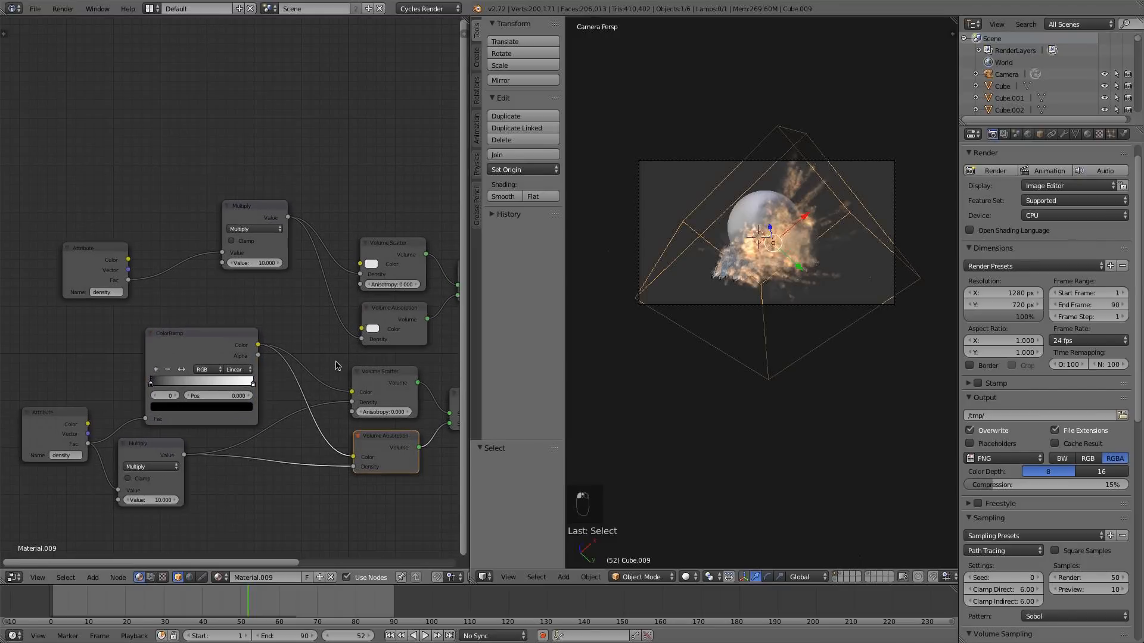
- Shift the ColorRamp's white stop to position 0.941 and add a golden yellow stop at 0.632
{"action": "middle_click_drag", "start_coordinate": [330, 360], "coordinate": [323, 360]}
{"action": "scroll", "coordinate": [306, 325], "scroll_direction": "up", "scroll_amount": 3}
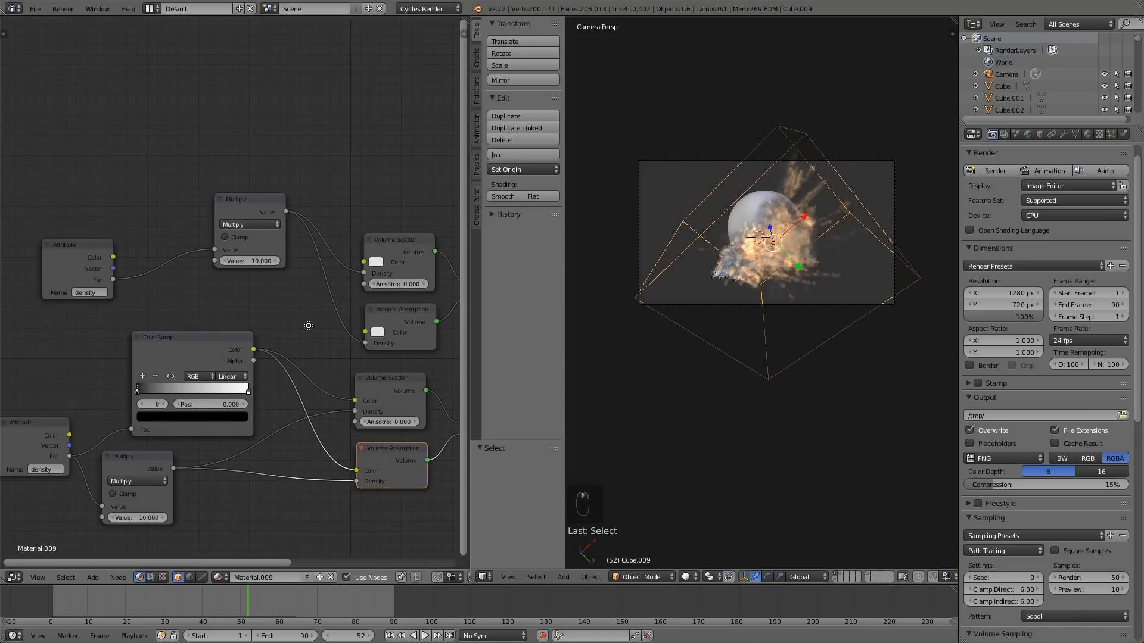
{"action": "left_click_drag", "start_coordinate": [275, 407], "coordinate": [273, 405]}
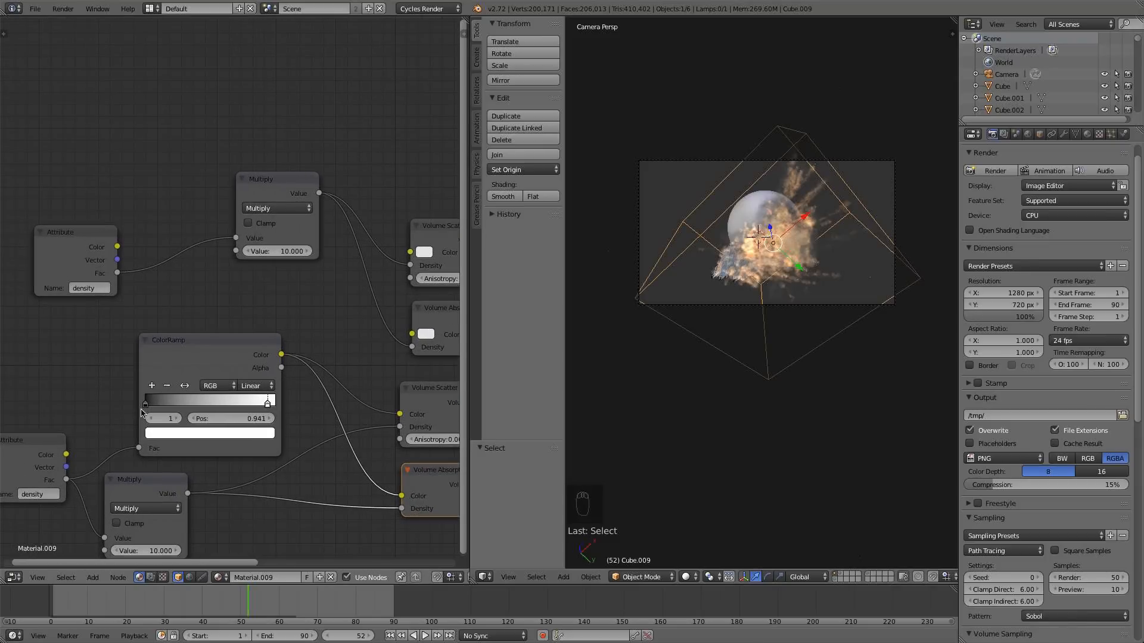
{"action": "left_click", "coordinate": [227, 404], "text": "ctrl"}
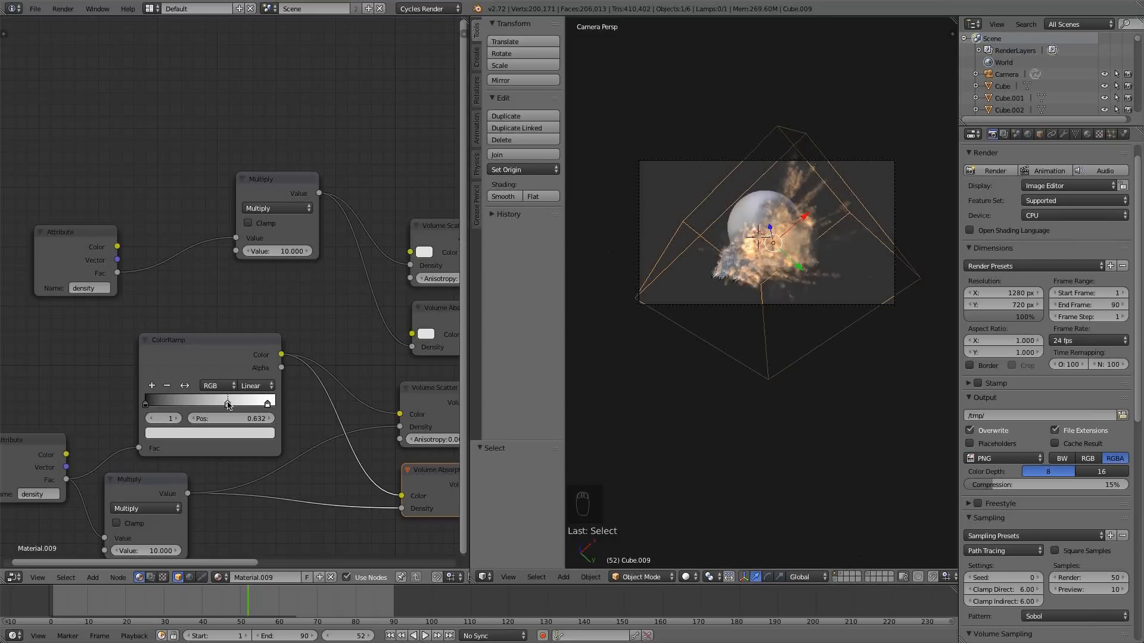
{"action": "left_click", "coordinate": [238, 435]}
{"action": "left_click_drag", "start_coordinate": [179, 319], "coordinate": [168, 327]}
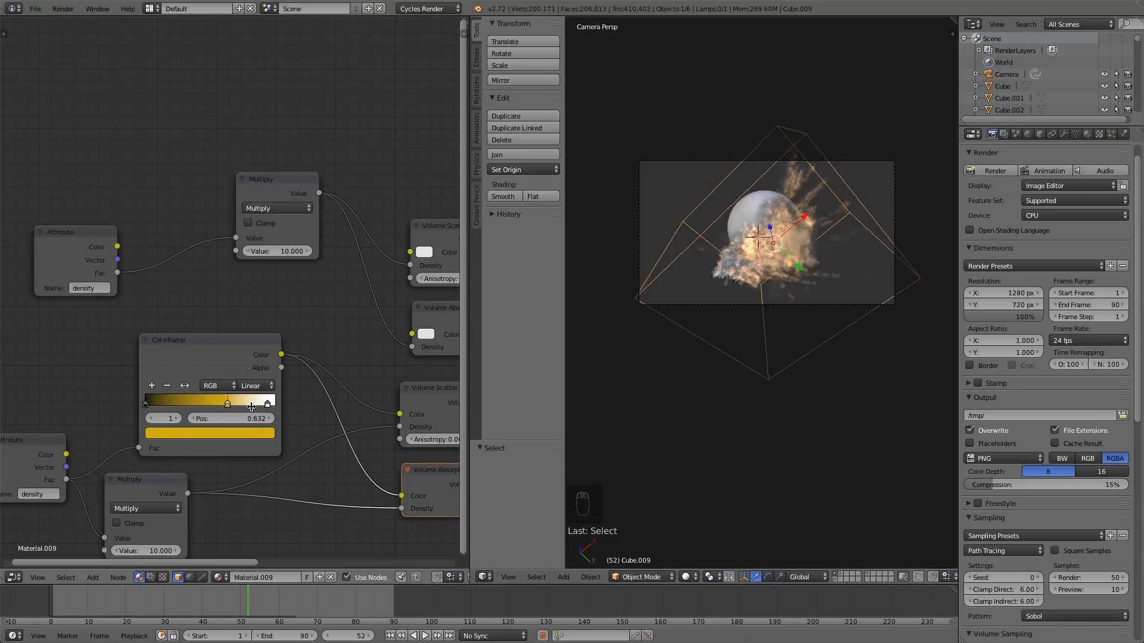
- Add a ColorRamp stop at position 0.336 and color it deep red with R 0.440, G 0.000 and B 0.003
{"action": "left_click", "coordinate": [188, 405], "text": "ctrl"}
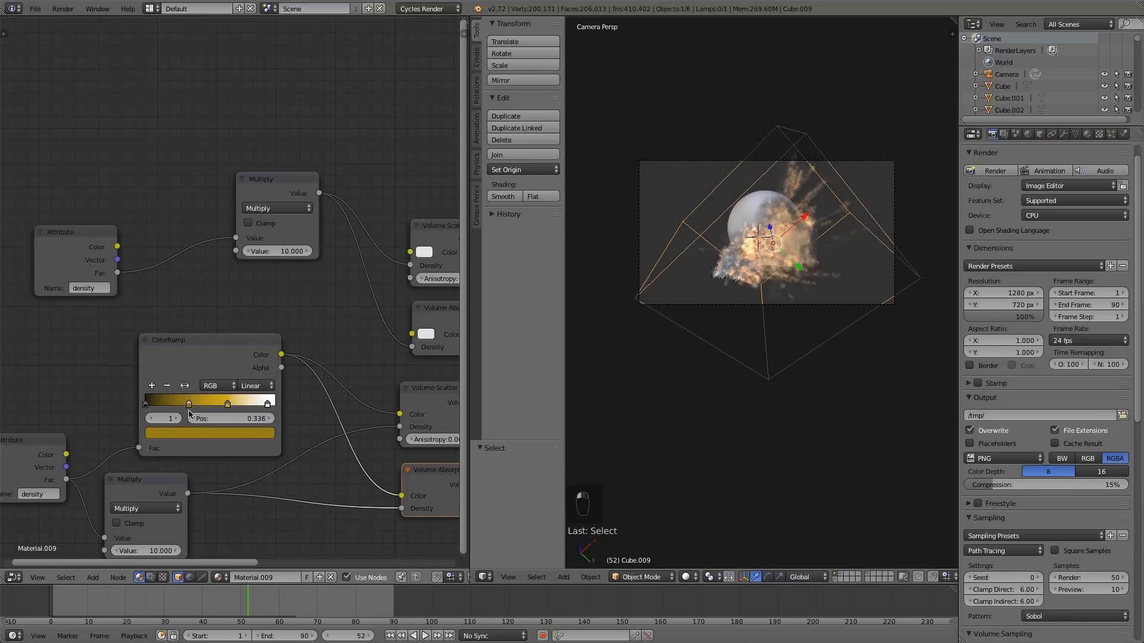
{"action": "left_click", "coordinate": [203, 437]}
{"action": "left_click", "coordinate": [188, 349]}
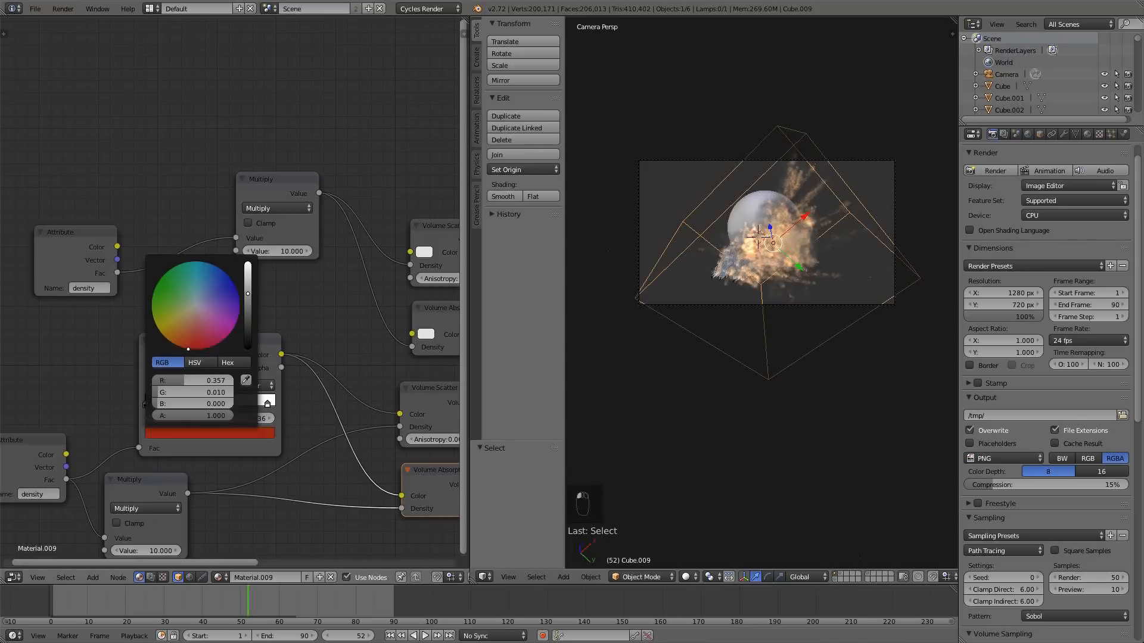
{"action": "left_click_drag", "start_coordinate": [248, 298], "coordinate": [248, 292]}
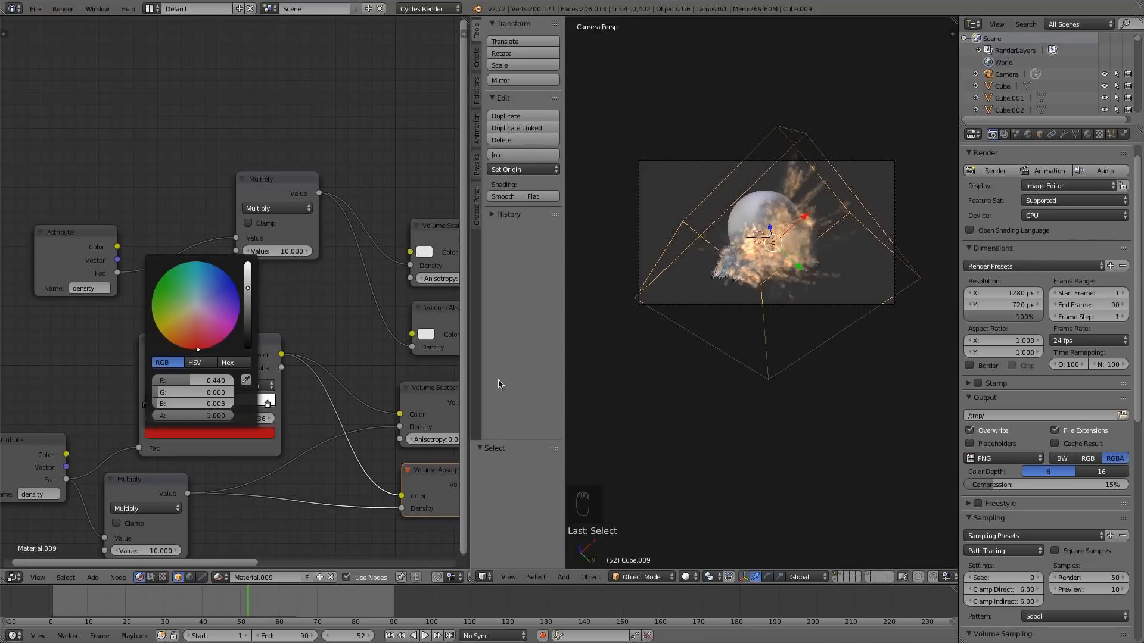
- Color the golden ColorRamp stop orange with R 0.671, G 0.320, B 0.003, move it to position 0.659 and shift the white stop inward
{"action": "left_click_drag", "start_coordinate": [229, 407], "coordinate": [237, 407]}
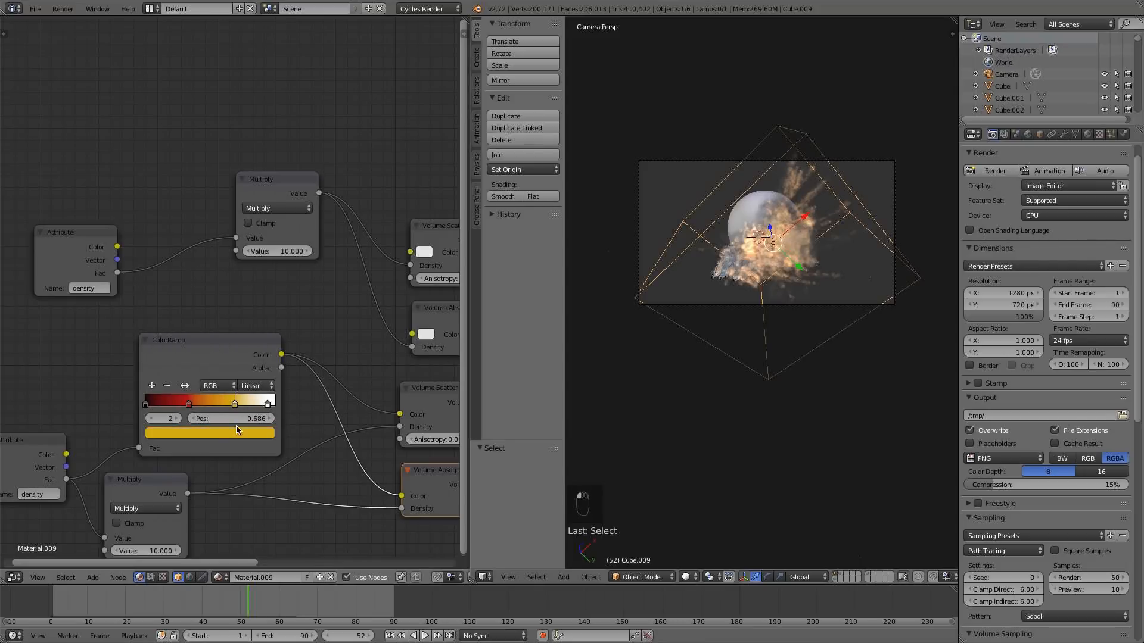
{"action": "left_click", "coordinate": [237, 433]}
{"action": "left_click_drag", "start_coordinate": [166, 329], "coordinate": [168, 337]}
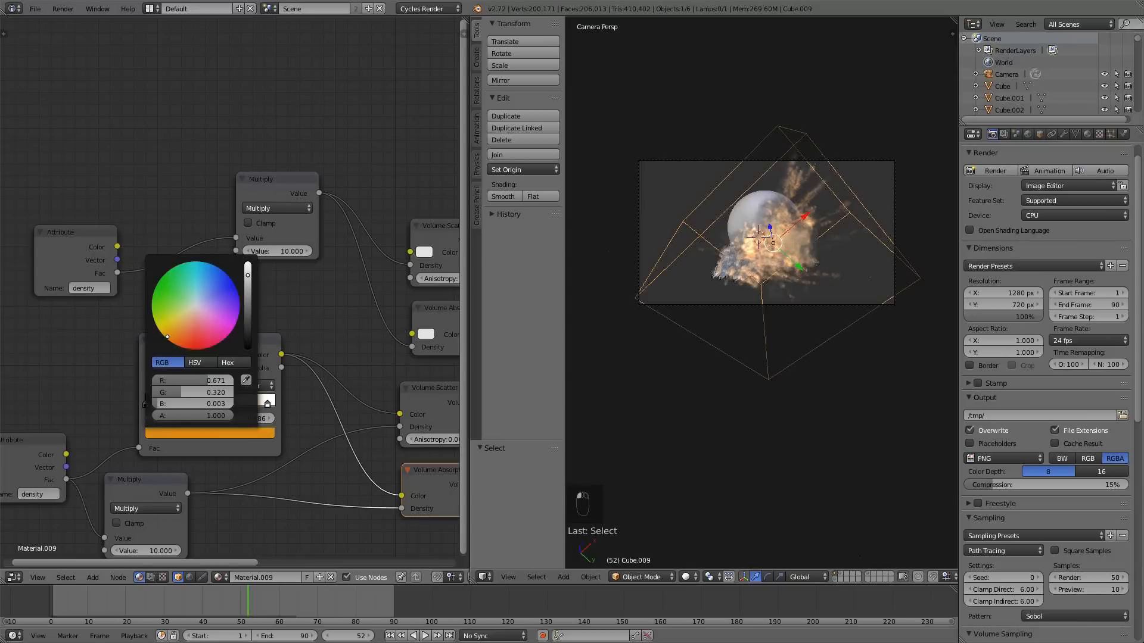
{"action": "left_click_drag", "start_coordinate": [267, 405], "coordinate": [218, 407]}
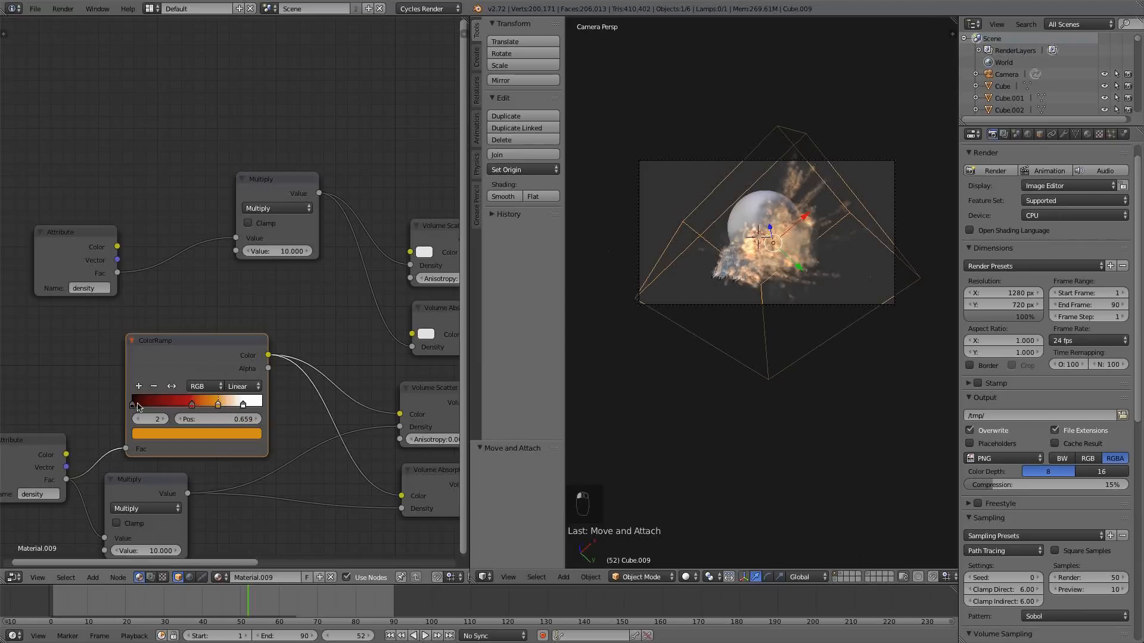
- Move the ColorRamp's black stop inward toward the red stop and recolor the red stop a brighter orange-red
{"action": "left_click_drag", "start_coordinate": [138, 407], "coordinate": [222, 408]}
{"action": "left_click", "coordinate": [192, 405]}
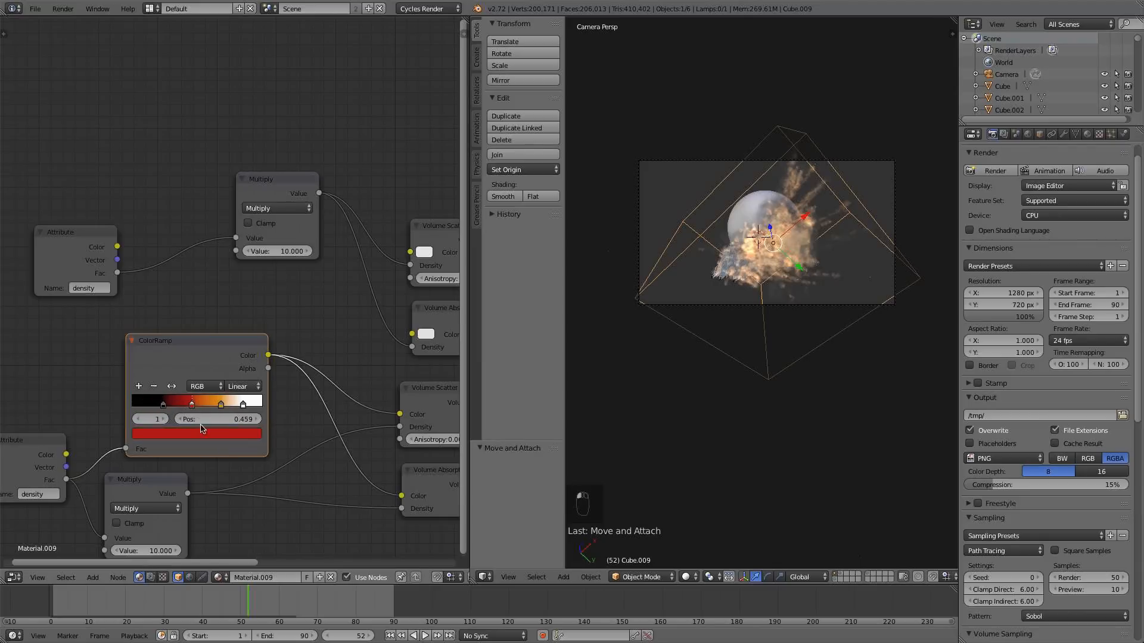
{"action": "left_click", "coordinate": [203, 433]}
{"action": "left_click", "coordinate": [234, 279]}
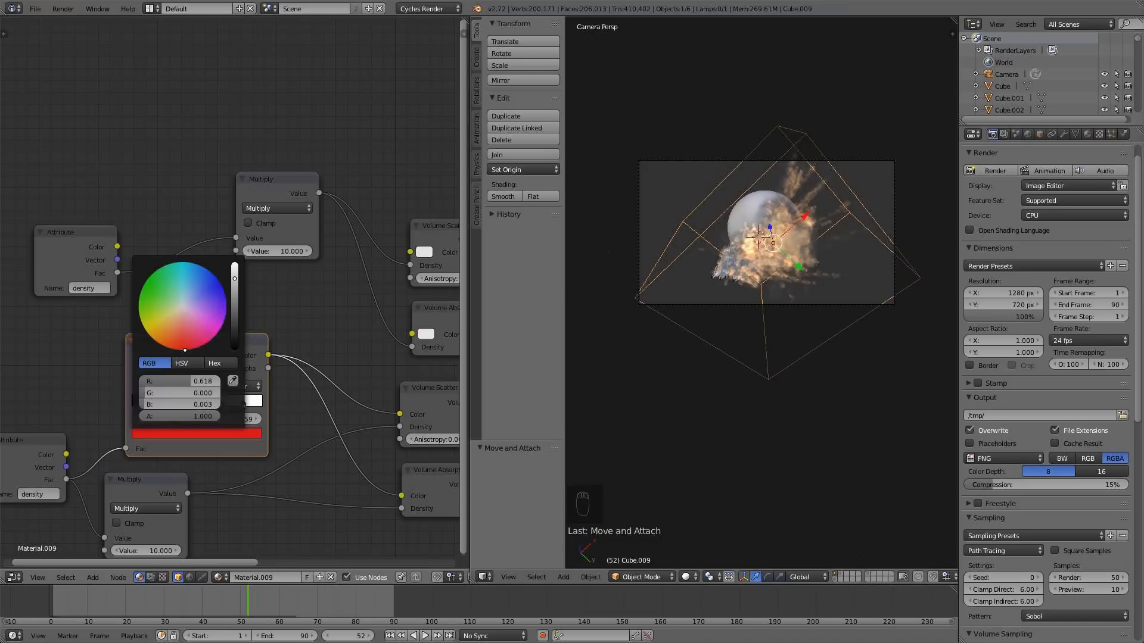
{"action": "left_click_drag", "start_coordinate": [185, 350], "coordinate": [176, 349]}
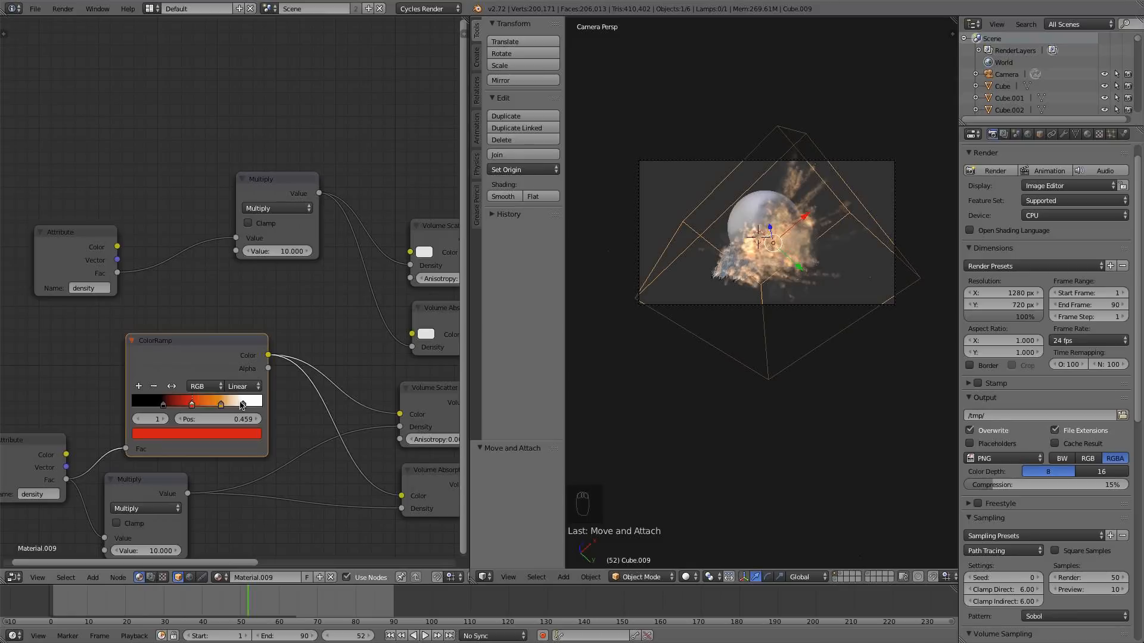
- Tighten the ColorRamp's white and orange stops, with orange at position 0.636, and save the file
{"action": "left_click_drag", "start_coordinate": [238, 404], "coordinate": [212, 405]}
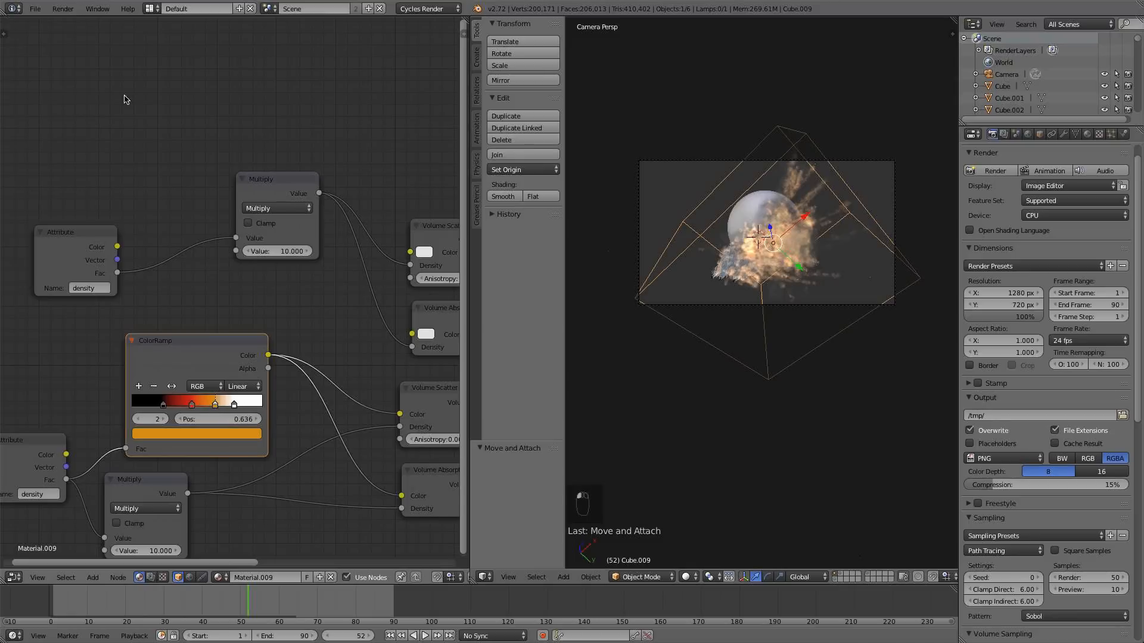
{"action": "left_click", "coordinate": [35, 8]}
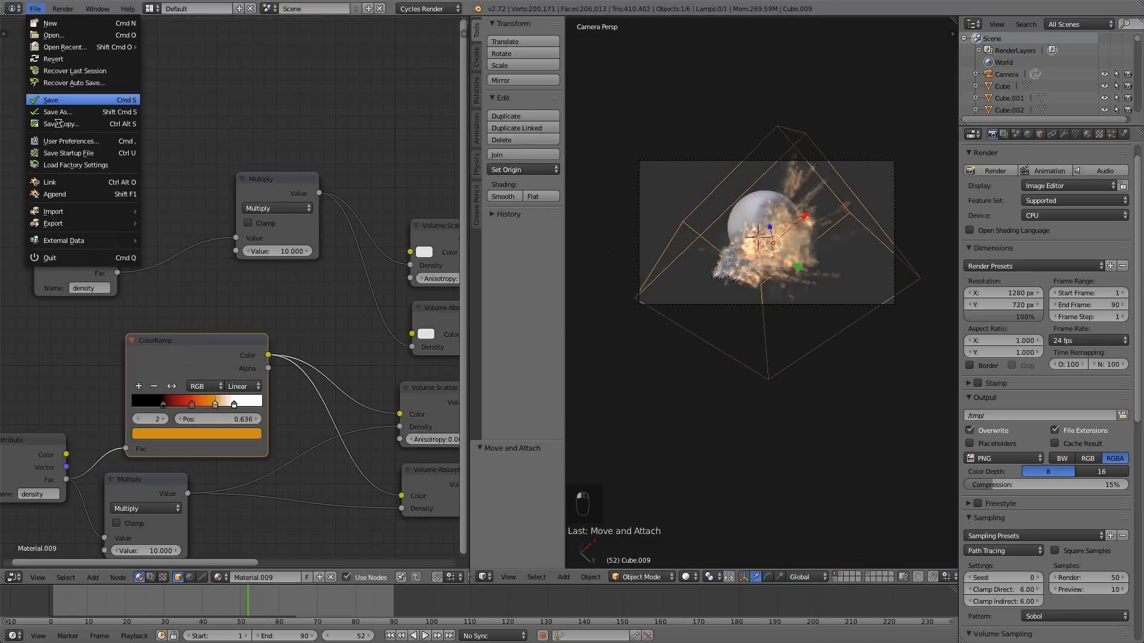
{"action": "left_click", "coordinate": [50, 99]}
- Move the lower Multiply node clear of the ColorRamp and set its value to 4
{"action": "scroll", "coordinate": [144, 339], "scroll_direction": "down", "scroll_amount": 2}
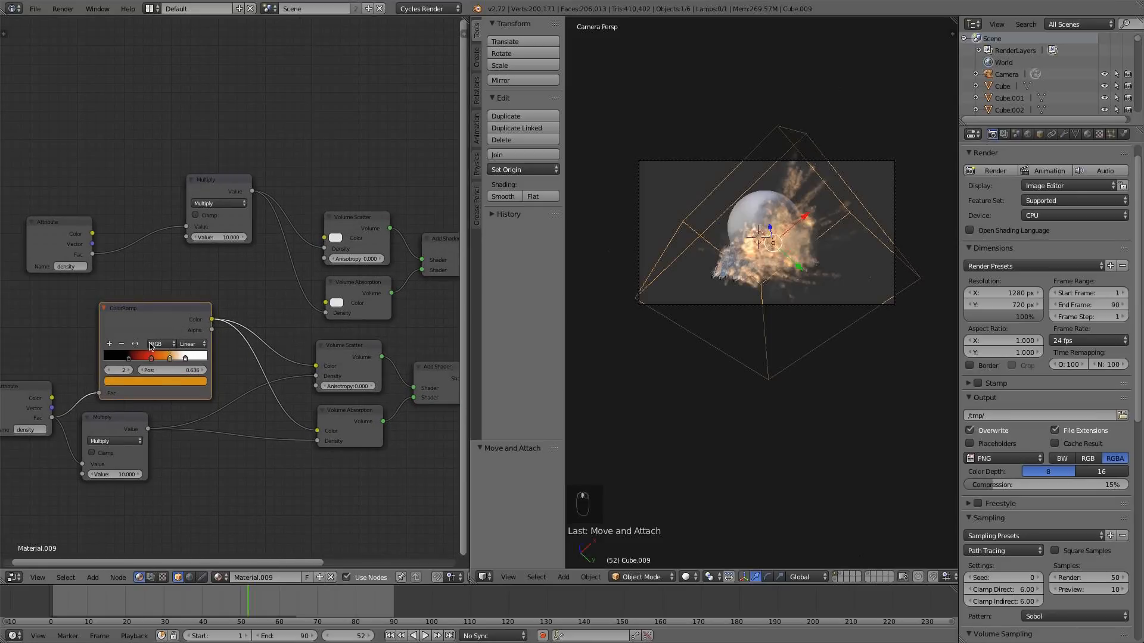
{"action": "scroll", "coordinate": [133, 446], "scroll_direction": "up", "scroll_amount": 1}
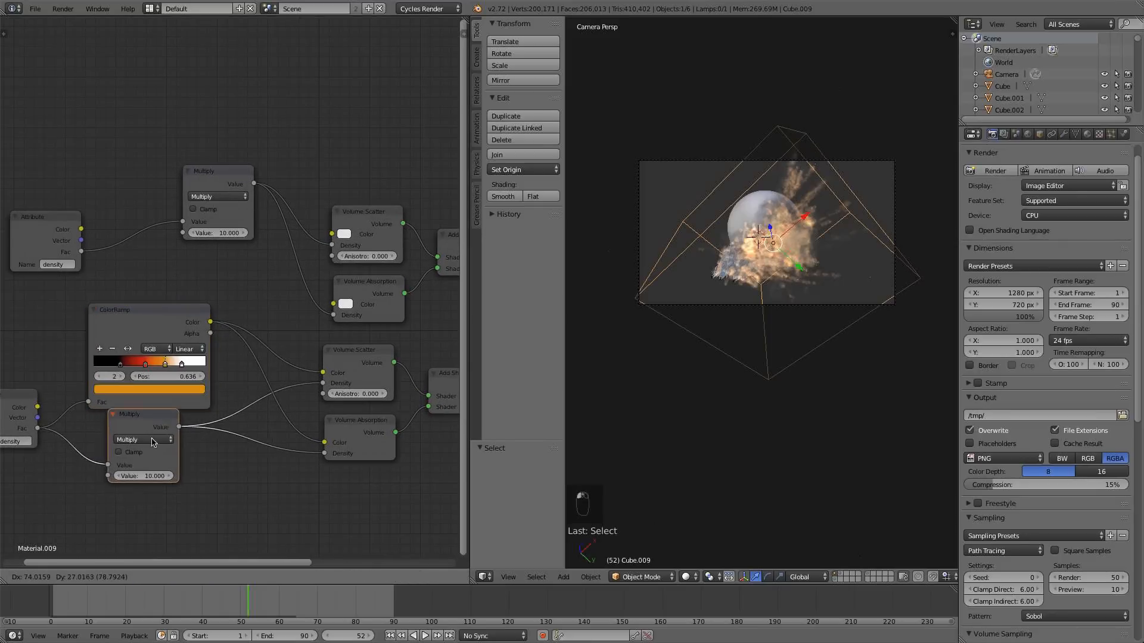
{"action": "left_click", "coordinate": [158, 436]}
{"action": "left_click", "coordinate": [147, 490]}
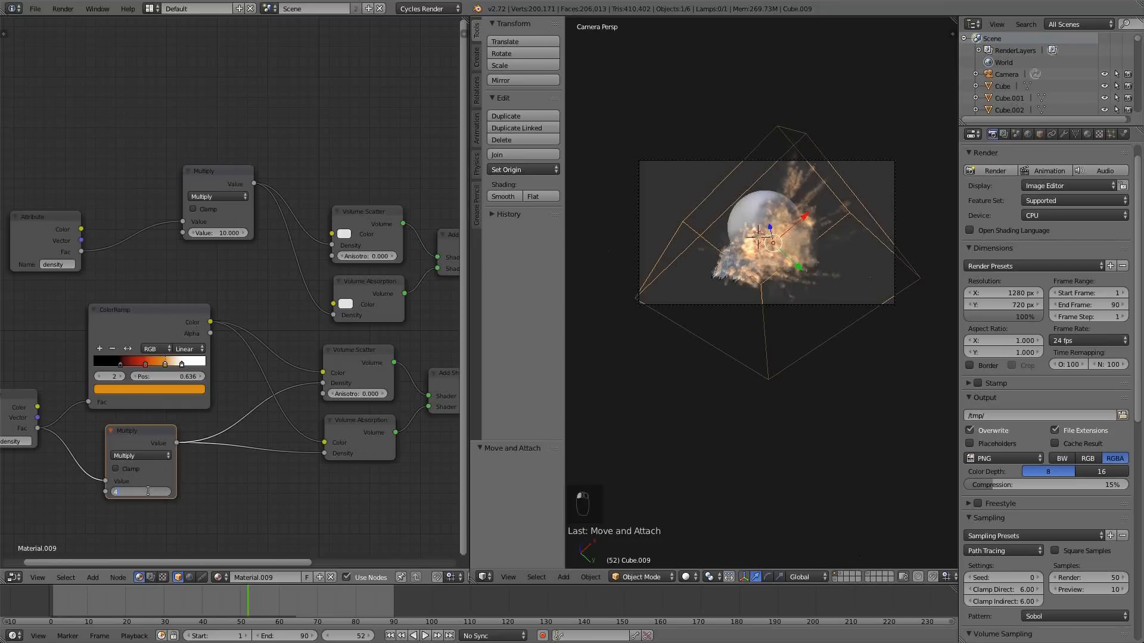
{"action": "type", "text": "4"}
{"action": "key", "text": "Return"}
{"action": "middle_click_drag", "start_coordinate": [131, 215], "coordinate": [206, 214]}
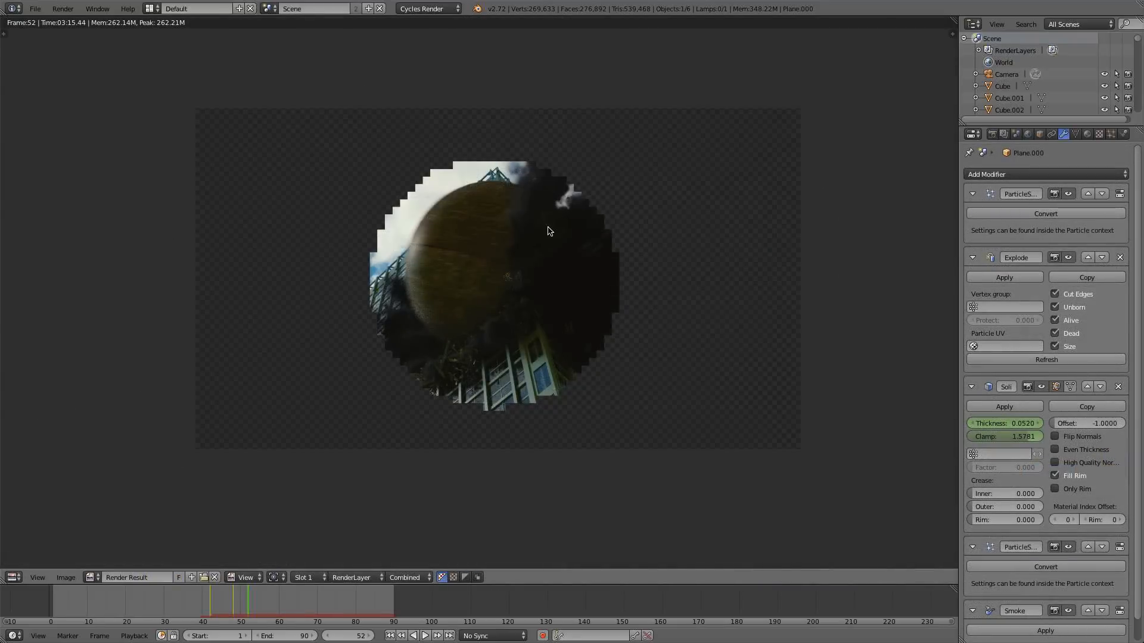
- Examine the partial render of frame 52 up close, around the sphere, smoke and broken building
{"action": "scroll", "coordinate": [549, 231], "scroll_direction": "up", "scroll_amount": 2}
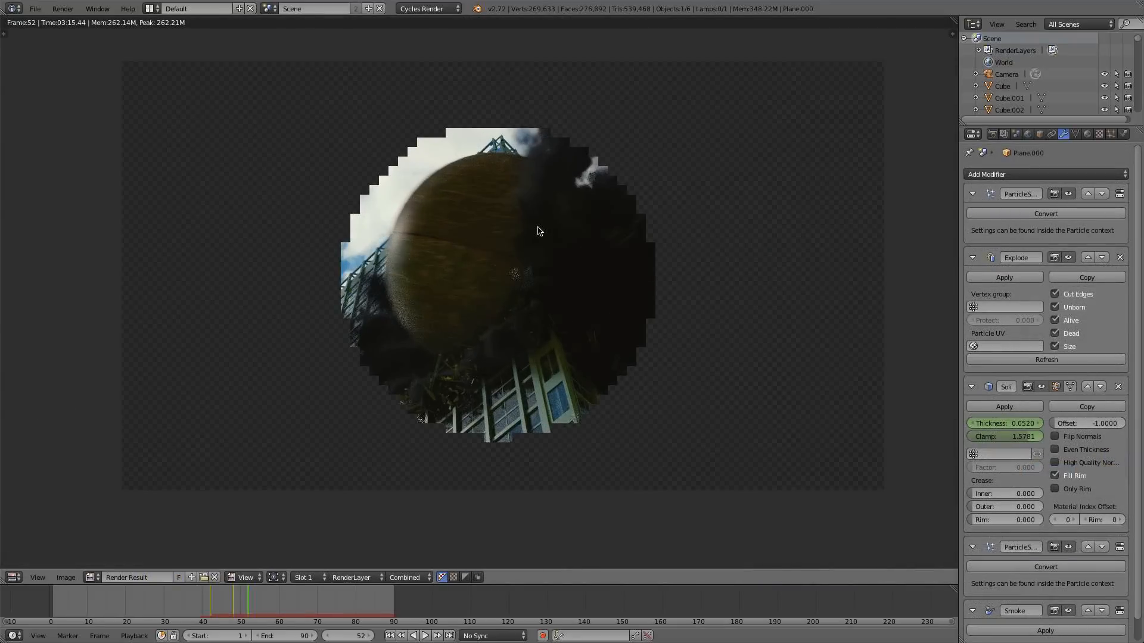
{"action": "middle_click_drag", "start_coordinate": [452, 151], "coordinate": [393, 176]}
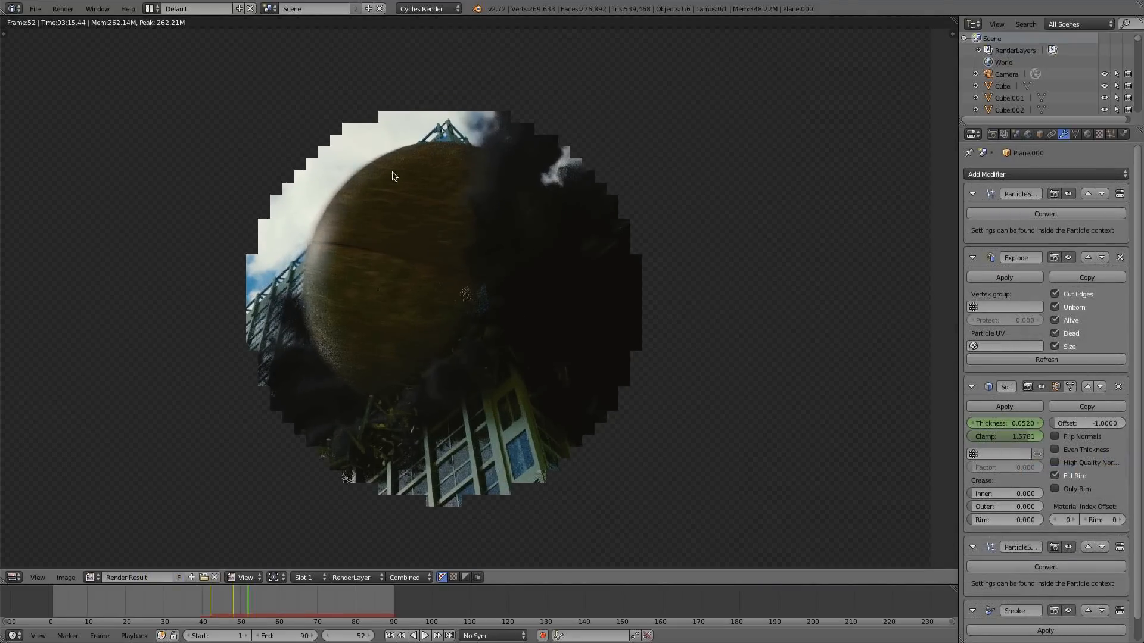
{"action": "scroll", "coordinate": [381, 176], "scroll_direction": "down", "scroll_amount": 2}
{"action": "scroll", "coordinate": [566, 262], "scroll_direction": "up", "scroll_amount": 2}
{"action": "scroll", "coordinate": [500, 226], "scroll_direction": "down", "scroll_amount": 4}
{"action": "scroll", "coordinate": [494, 218], "scroll_direction": "up", "scroll_amount": 3}
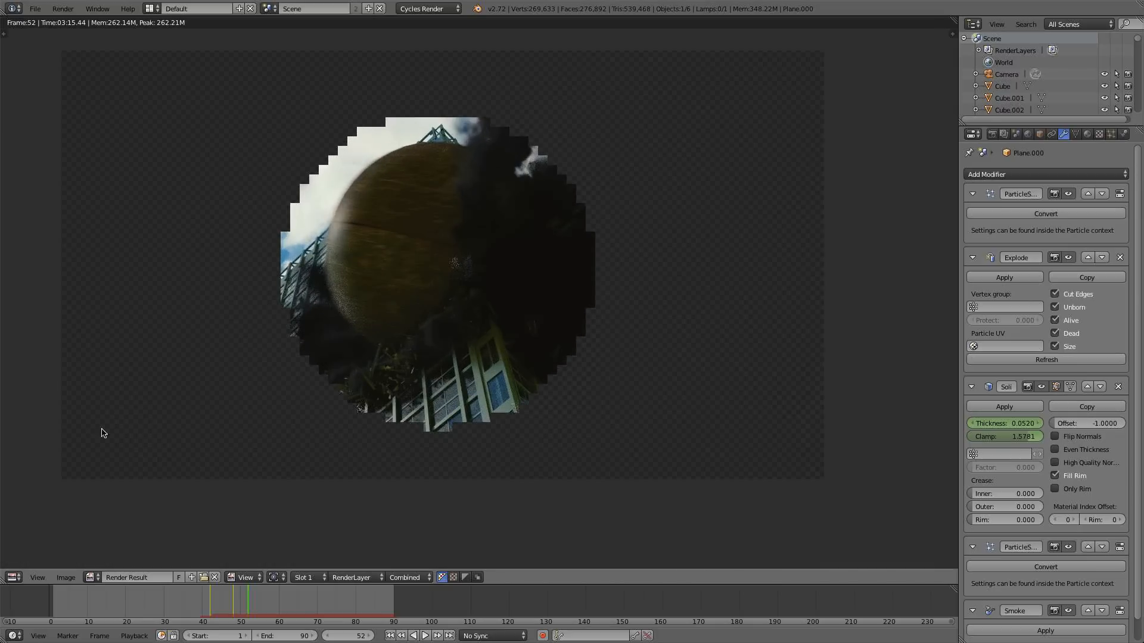
- Switch the render view back to the 3D View, split it, and make the new area a Node Editor without its properties sidebar
{"action": "left_click", "coordinate": [11, 578]}
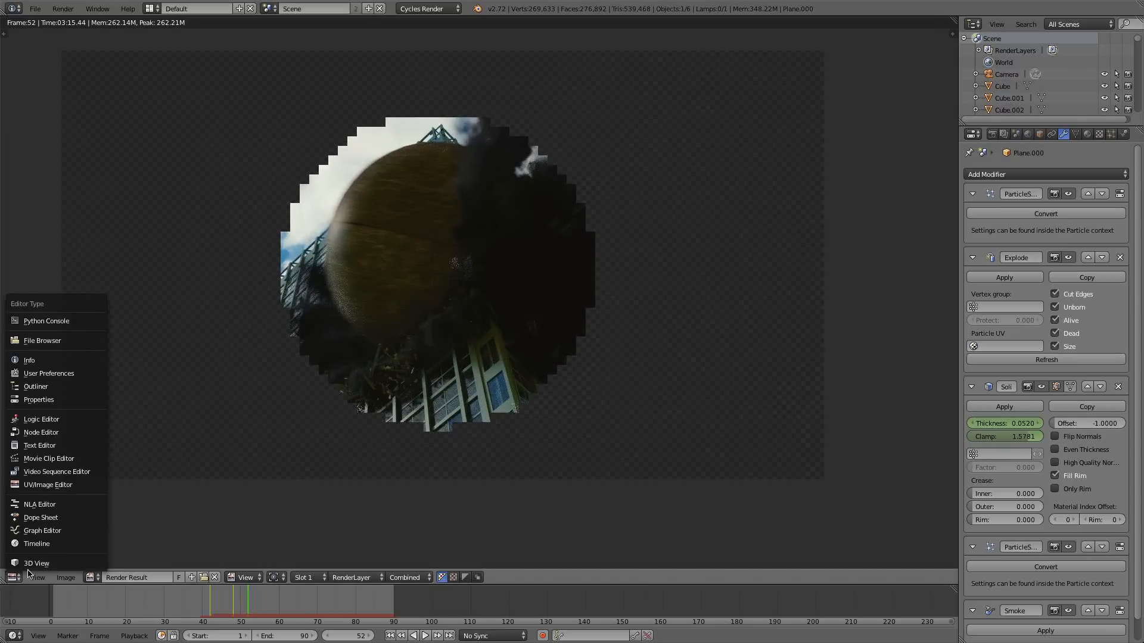
{"action": "left_click", "coordinate": [27, 562]}
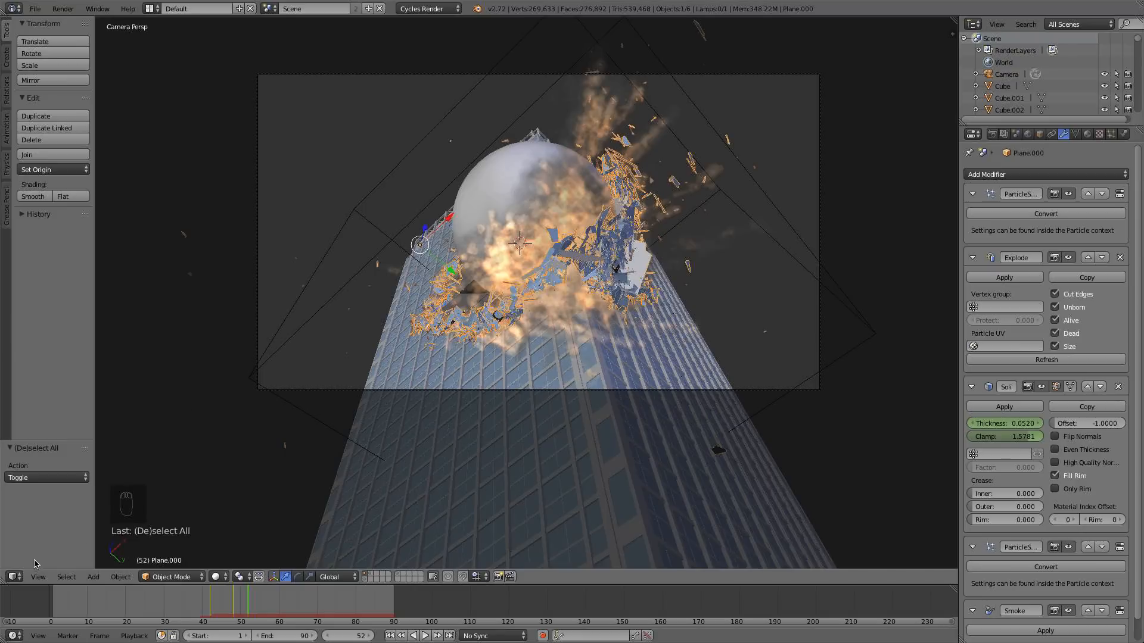
{"action": "left_click", "coordinate": [13, 577]}
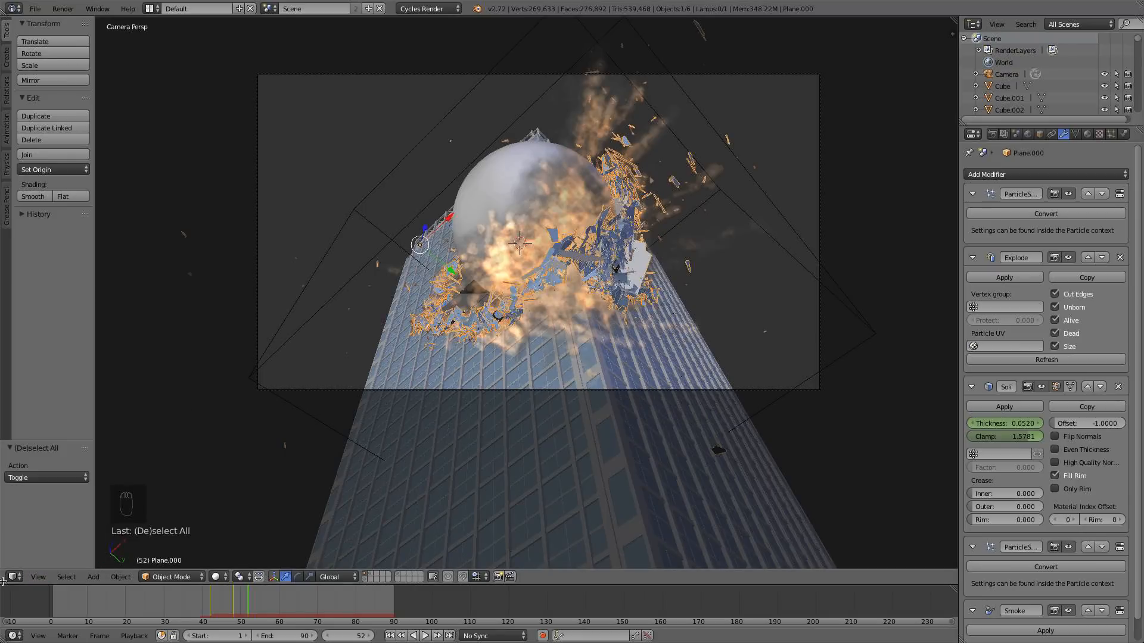
{"action": "left_click_drag", "start_coordinate": [330, 549], "coordinate": [330, 549]}
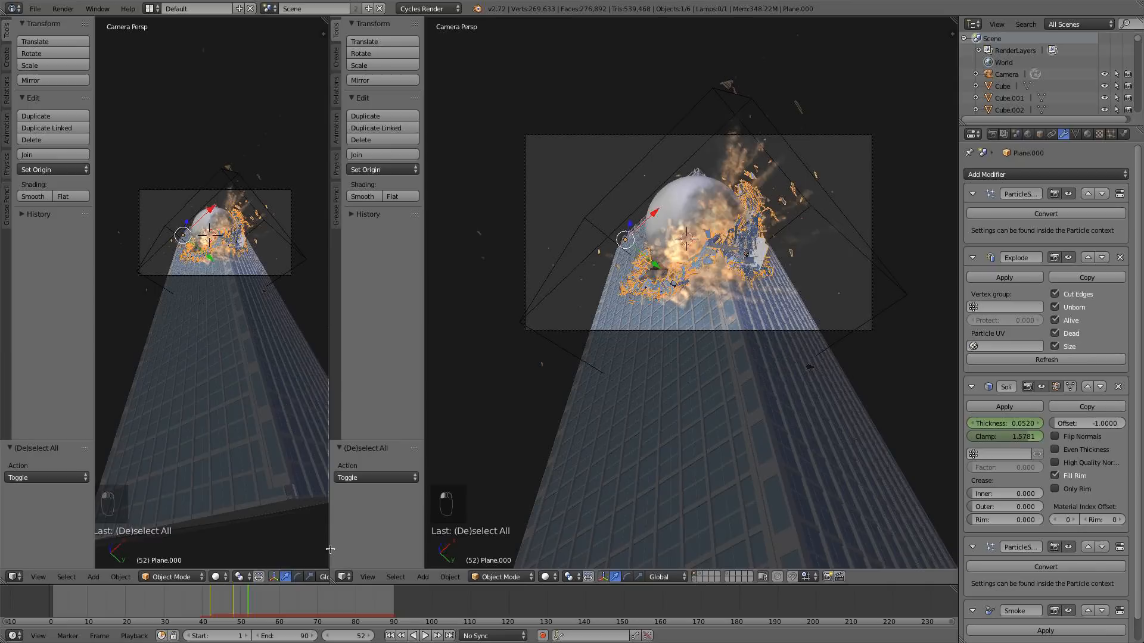
{"action": "left_click", "coordinate": [13, 577]}
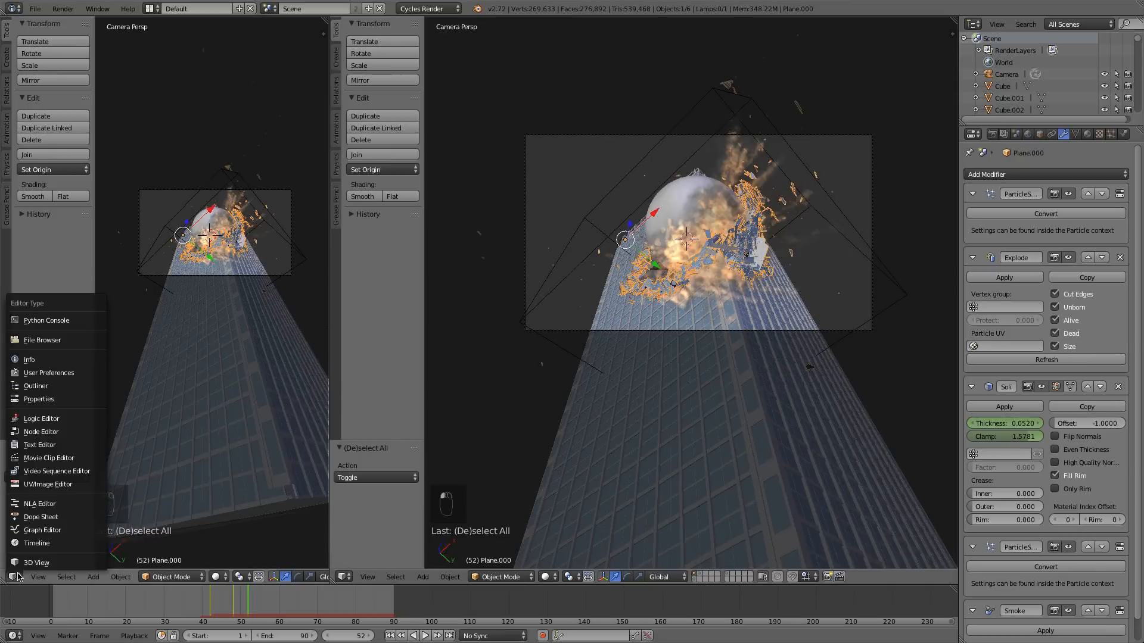
{"action": "left_click", "coordinate": [41, 432]}
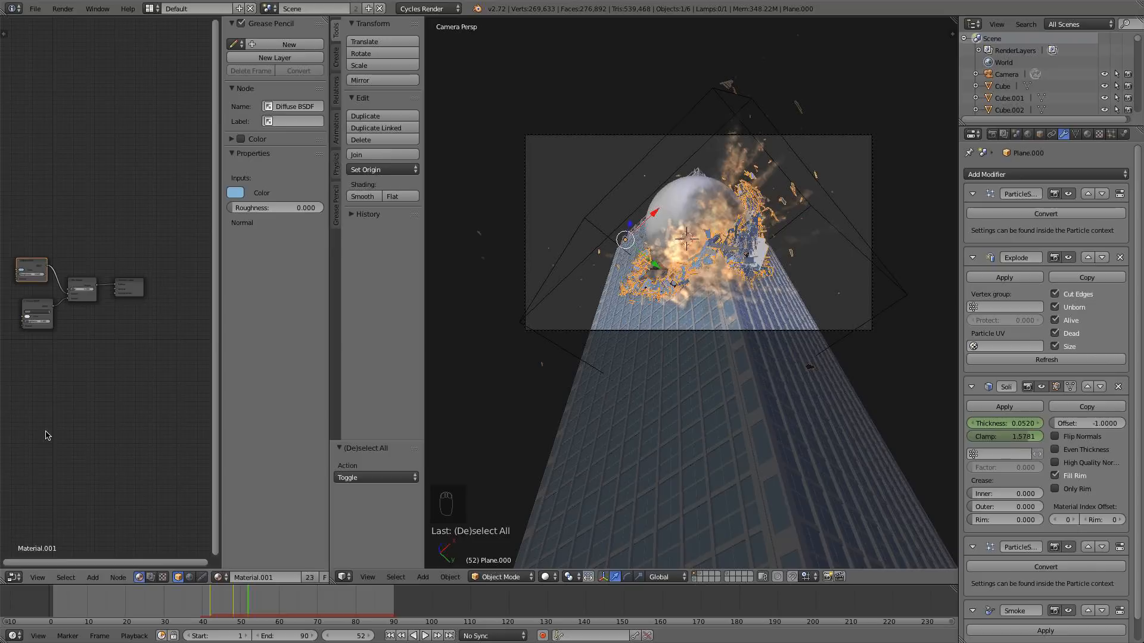
{"action": "key", "text": "n"}
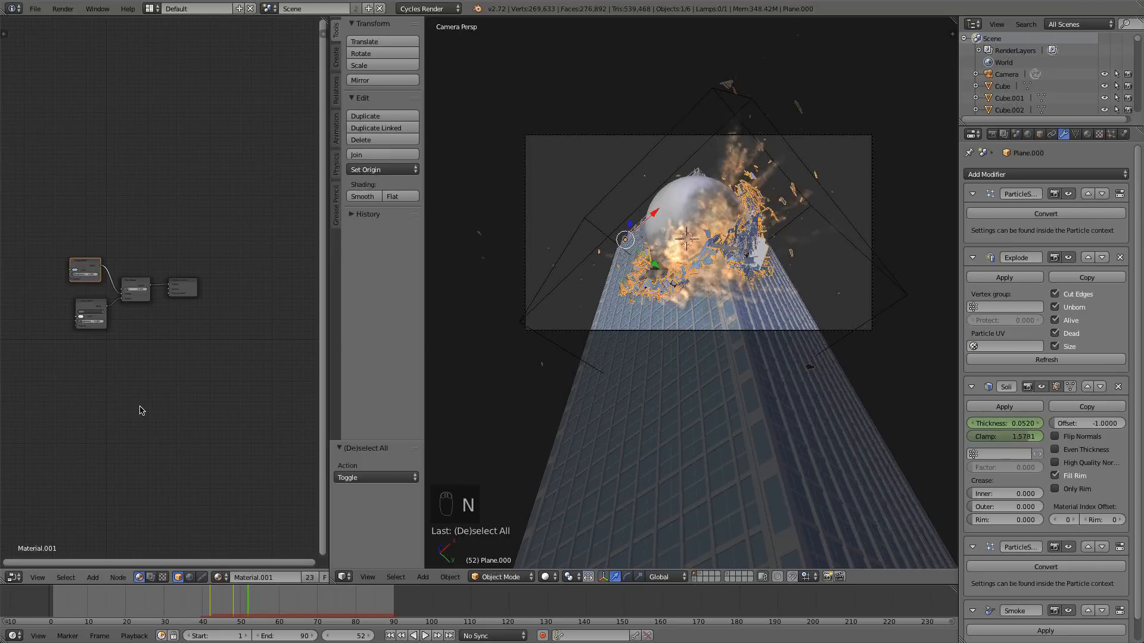
- Select the smoke domain and delete the lower Volume Scatter, Volume Absorption and Add Shader nodes from its material
{"action": "right_click", "coordinate": [815, 214]}
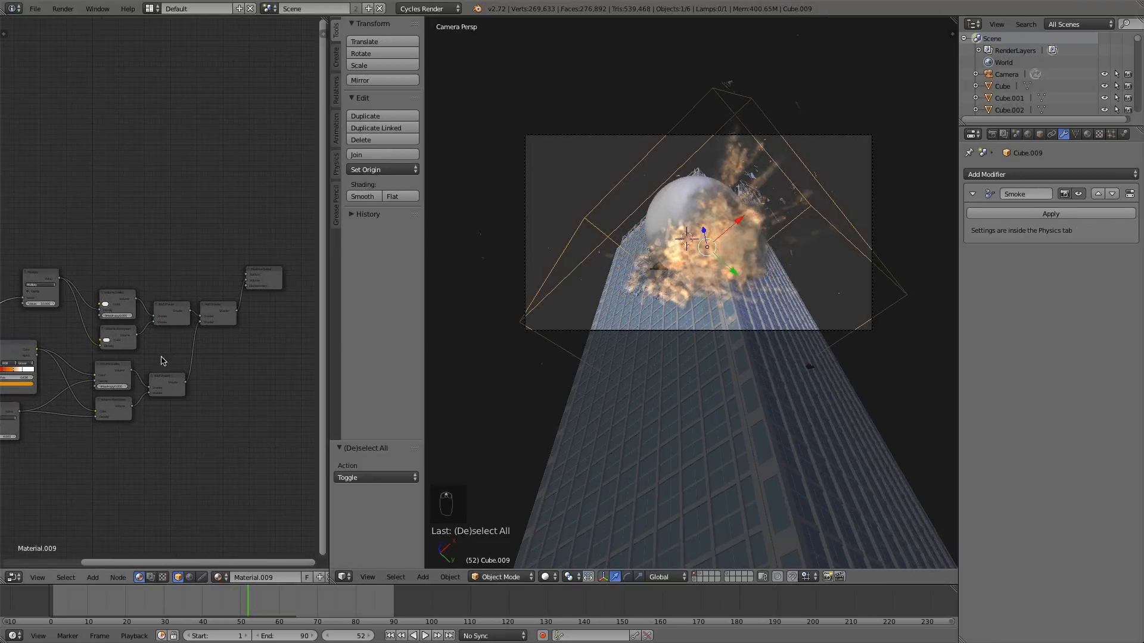
{"action": "scroll", "coordinate": [143, 349], "scroll_direction": "up", "scroll_amount": 2}
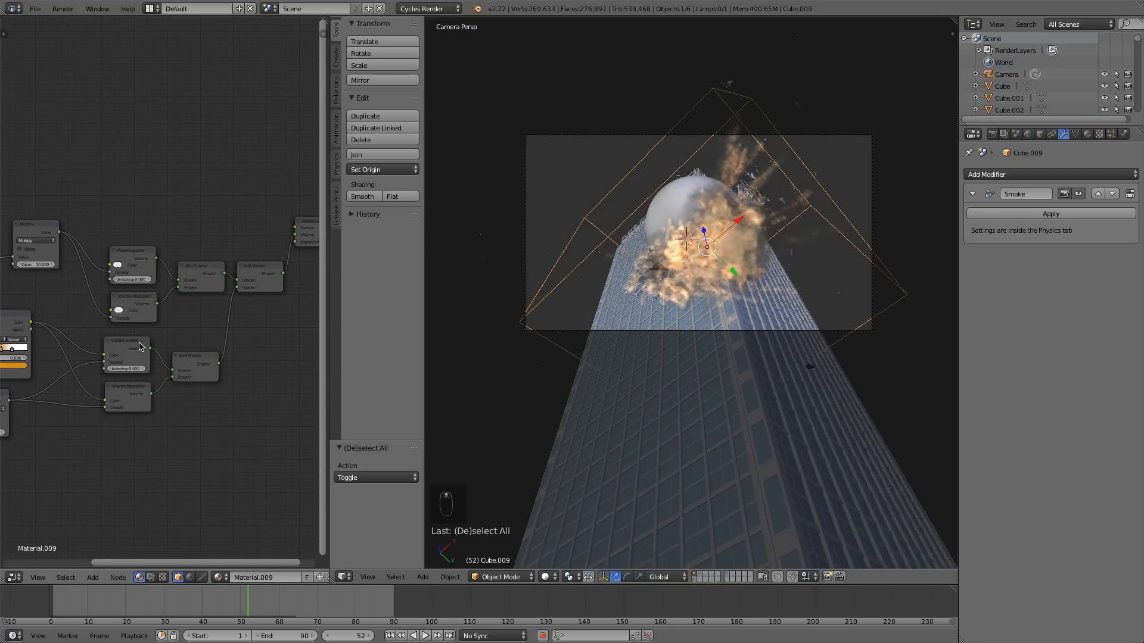
{"action": "key", "text": "a"}
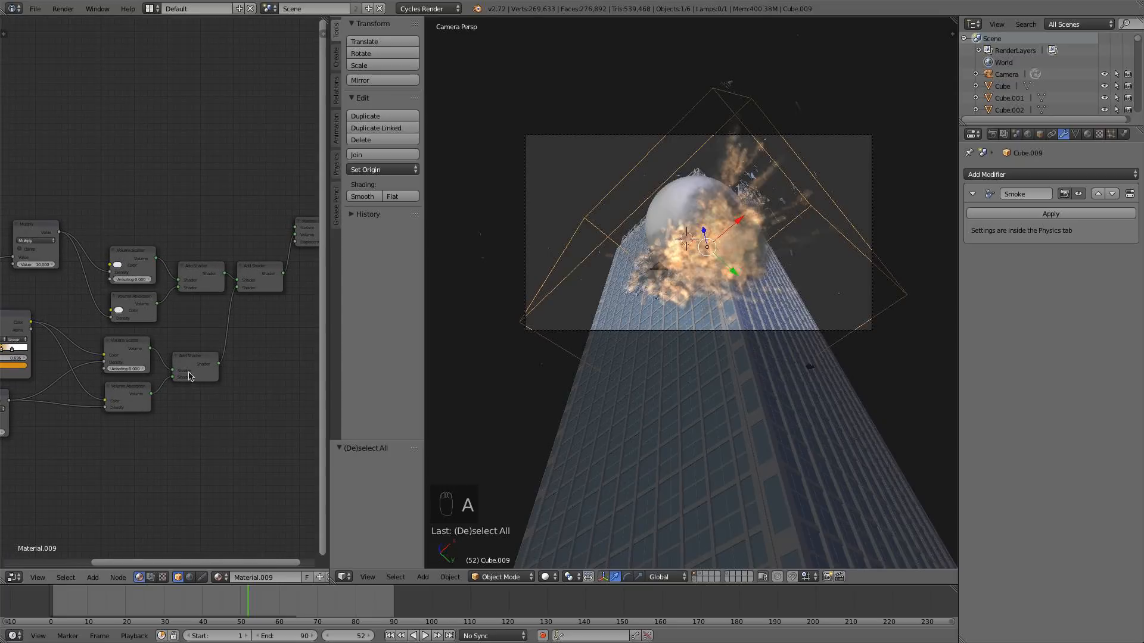
{"action": "key", "text": "b"}
{"action": "left_click_drag", "start_coordinate": [216, 397], "coordinate": [128, 352]}
{"action": "key", "text": "x"}
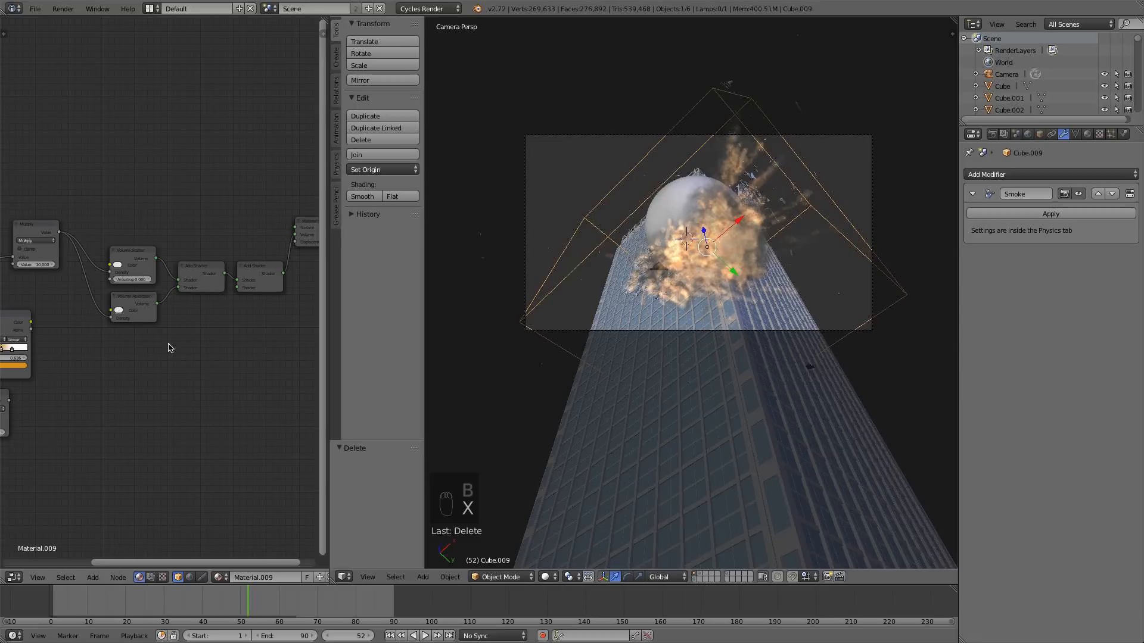
- Add an Emission shader, linking the ColorRamp's Color to its Color and the lower Multiply's Value to its Strength
{"action": "key", "text": "shift+a"}
{"action": "mouse_move", "coordinate": [167, 346]}
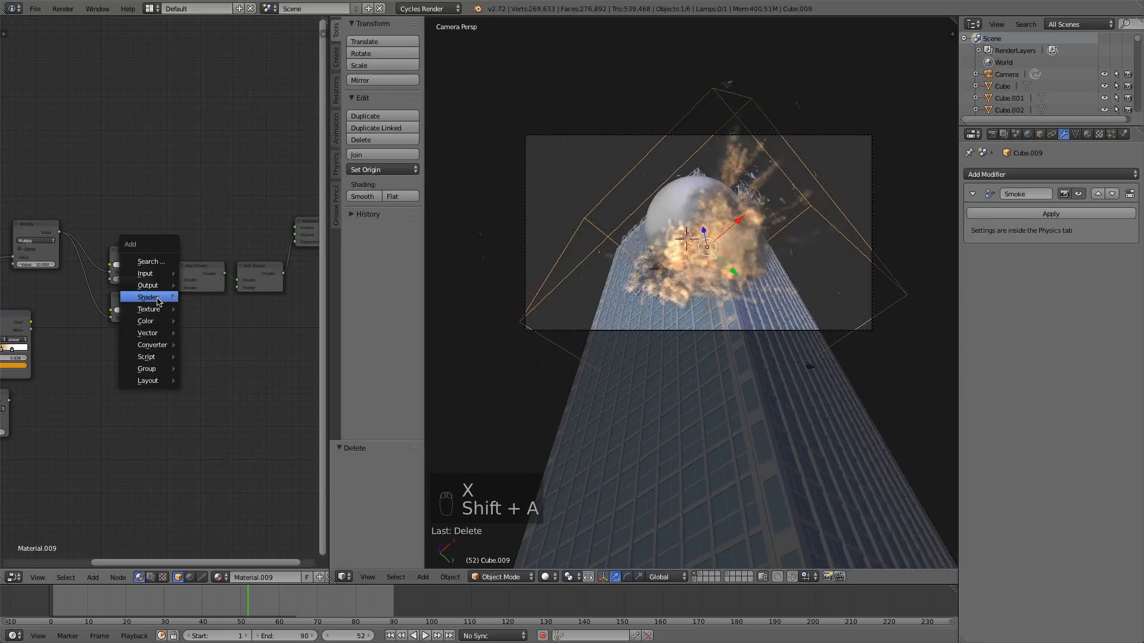
{"action": "mouse_move", "coordinate": [158, 300]}
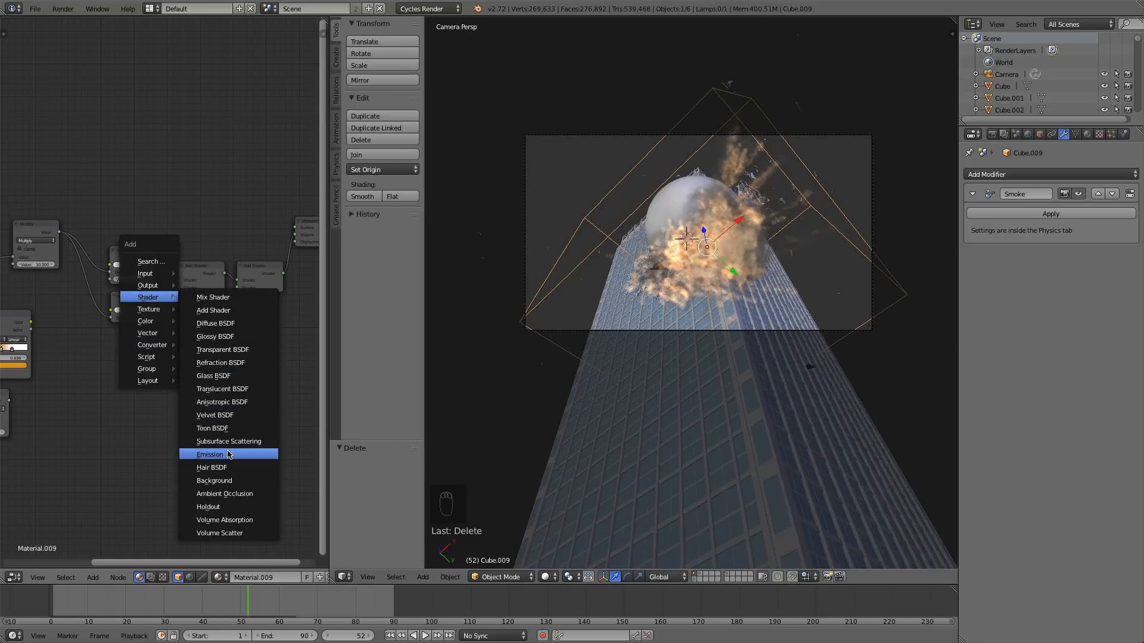
{"action": "left_click", "coordinate": [235, 454]}
{"action": "left_click", "coordinate": [154, 349]}
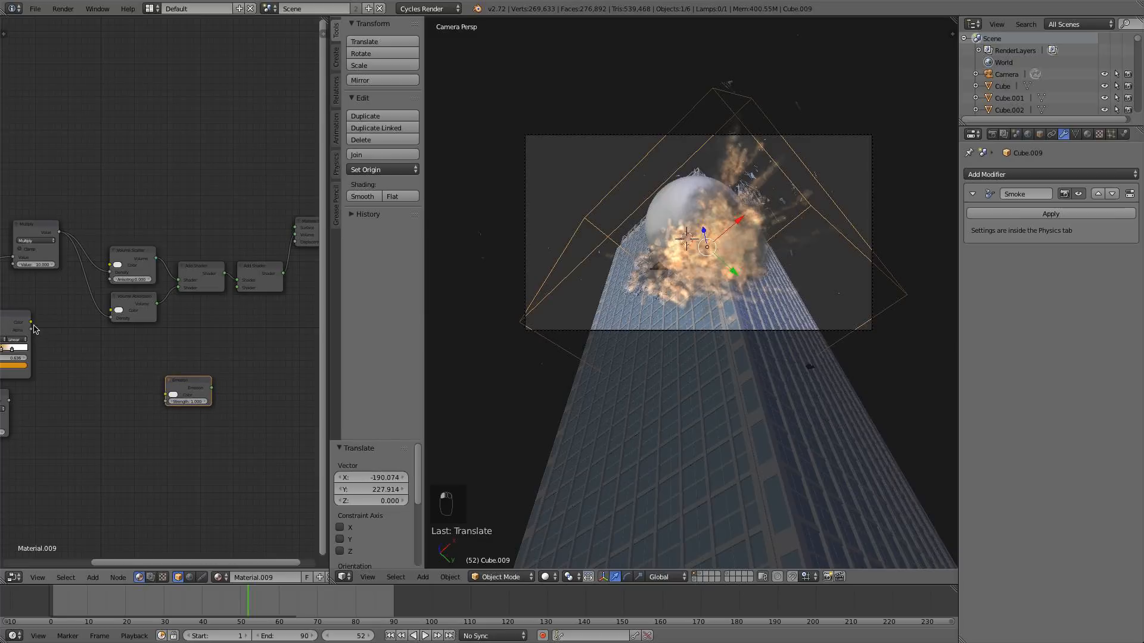
{"action": "left_click_drag", "start_coordinate": [30, 321], "coordinate": [166, 395]}
{"action": "left_click_drag", "start_coordinate": [9, 400], "coordinate": [166, 401]}
- Move the Emission node beneath the Volume Absorption and link its output to the final Add Shader's second input
{"action": "middle_click_drag", "start_coordinate": [155, 430], "coordinate": [198, 421]}
{"action": "left_click_drag", "start_coordinate": [223, 377], "coordinate": [189, 340]}
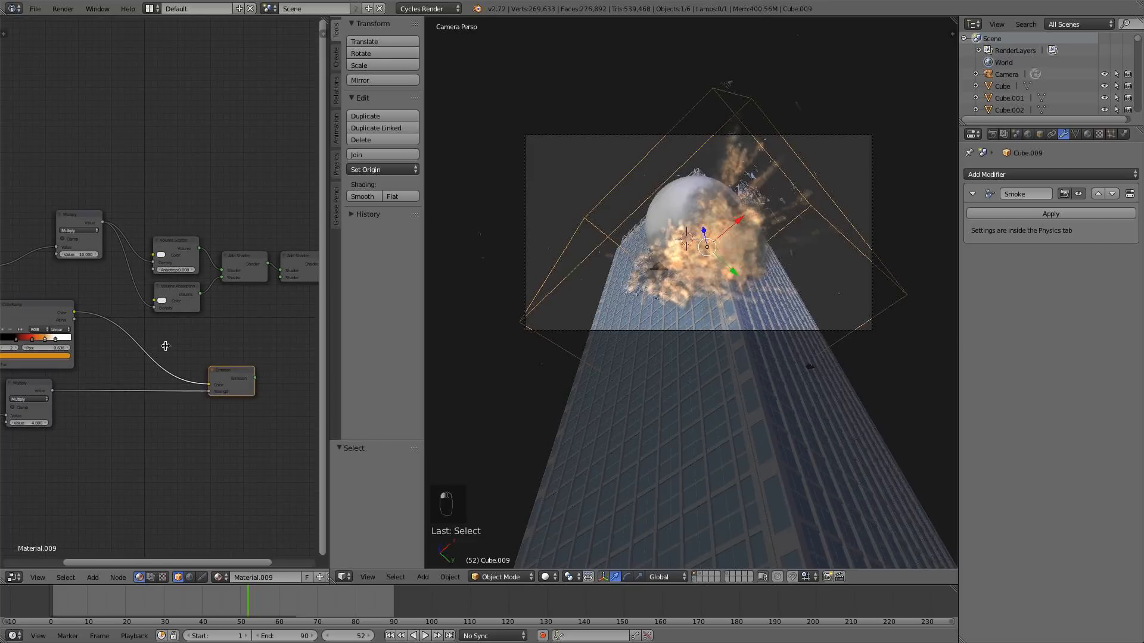
{"action": "middle_click_drag", "start_coordinate": [183, 376], "coordinate": [151, 405]}
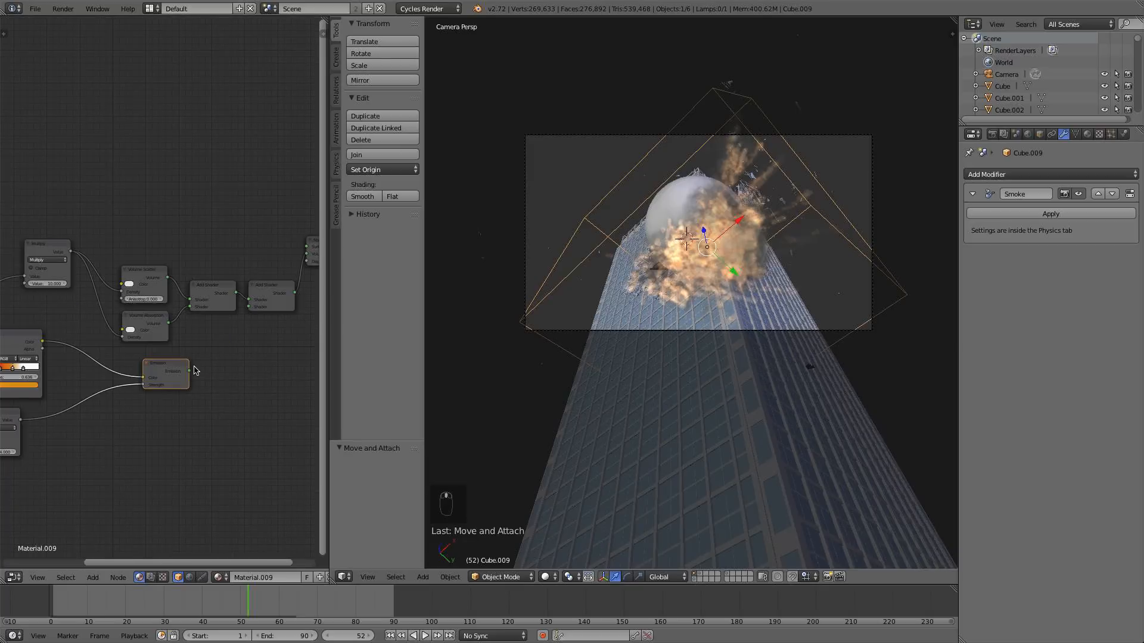
{"action": "left_click_drag", "start_coordinate": [191, 372], "coordinate": [250, 309]}
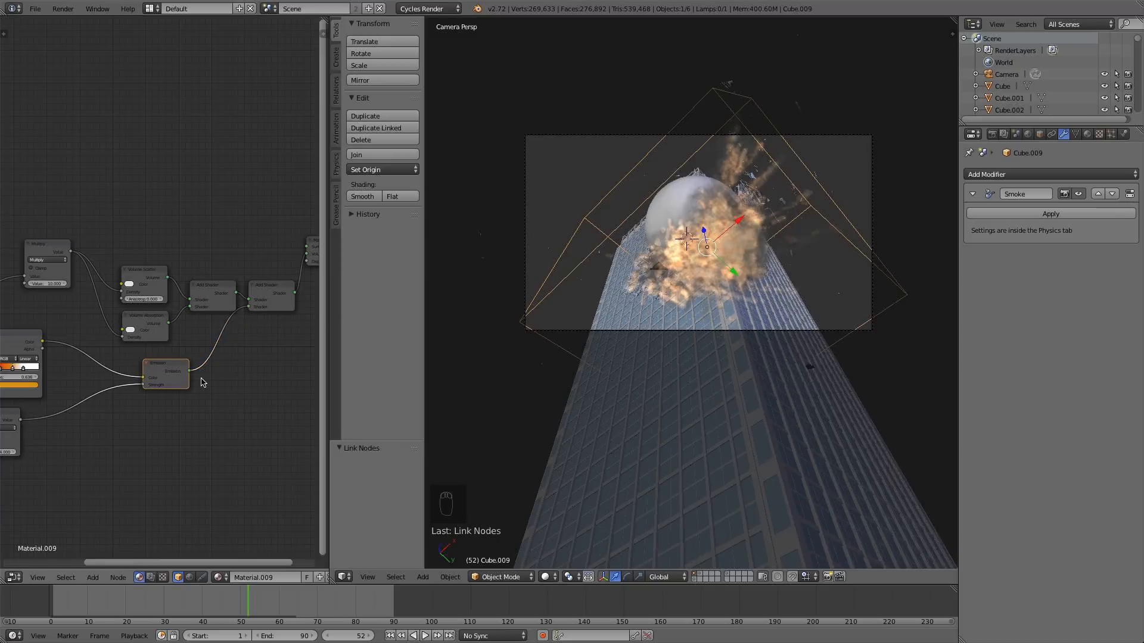
- Link the upper Attribute's Fac directly to the Volume Absorption's Density input, bypassing the upper Multiply
{"action": "middle_click_drag", "start_coordinate": [211, 377], "coordinate": [276, 367]}
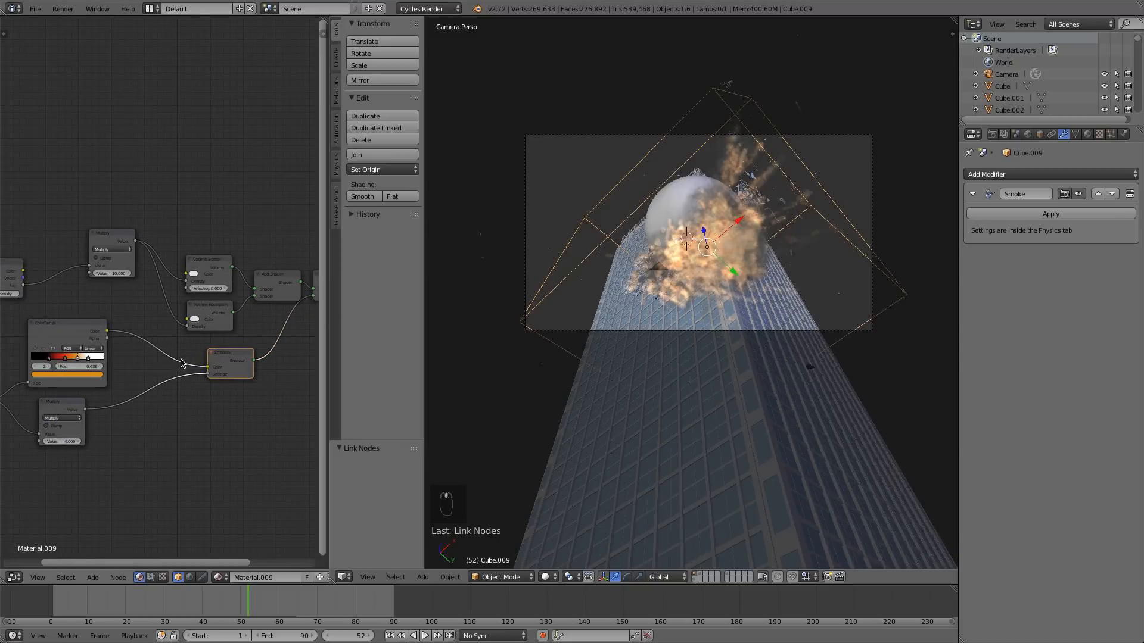
{"action": "middle_click_drag", "start_coordinate": [181, 363], "coordinate": [202, 370]}
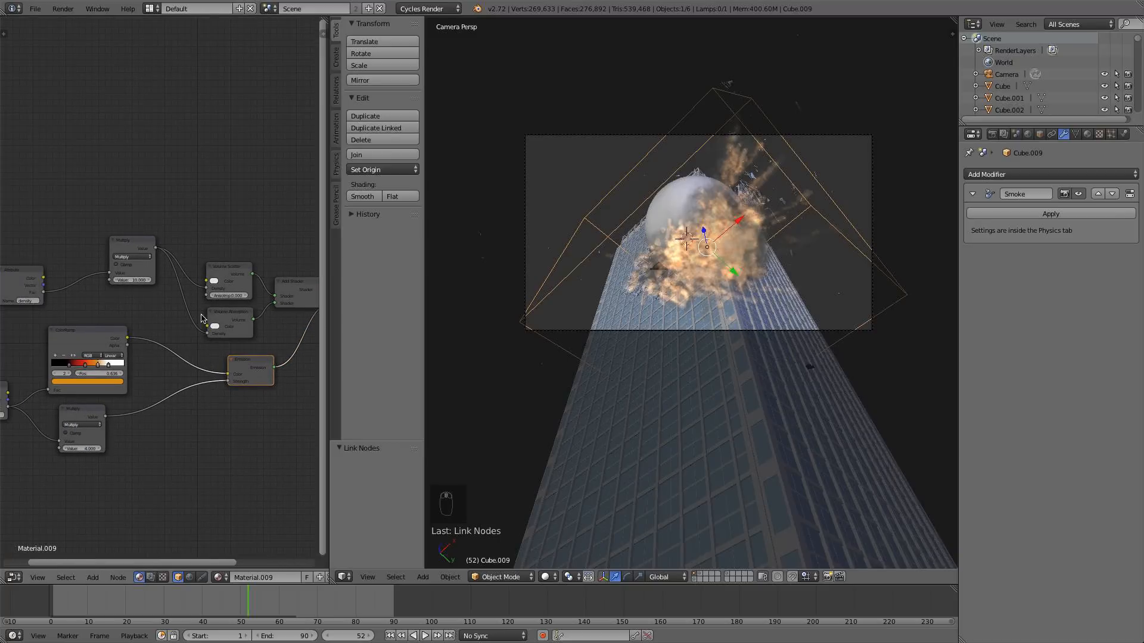
{"action": "left_click_drag", "start_coordinate": [45, 295], "coordinate": [208, 334]}
{"action": "left_click", "coordinate": [131, 280]}
{"action": "key", "text": "Escape"}
- Set the lower Multiply node's value to 3
{"action": "left_click", "coordinate": [80, 447]}
{"action": "type", "text": "3"}
{"action": "key", "text": "Return"}
{"action": "scroll", "coordinate": [88, 370], "scroll_direction": "up", "scroll_amount": 2}
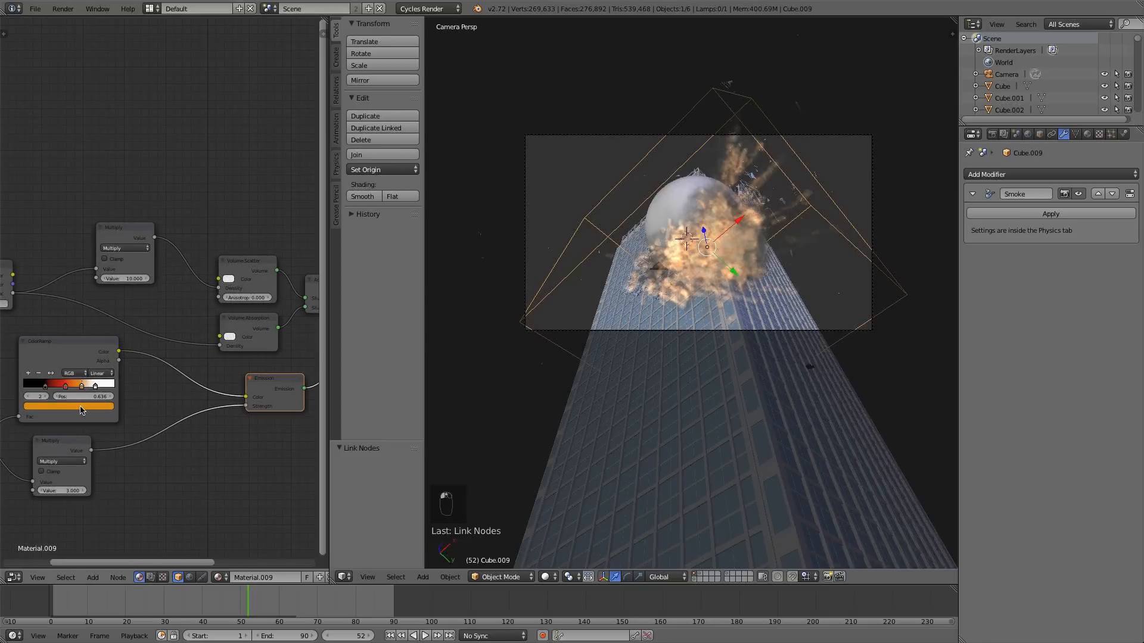
- Brighten the orange stop of the smoke material's ColorRamp, and set the upper Multiply node's value to 6
{"action": "left_click", "coordinate": [81, 410]}
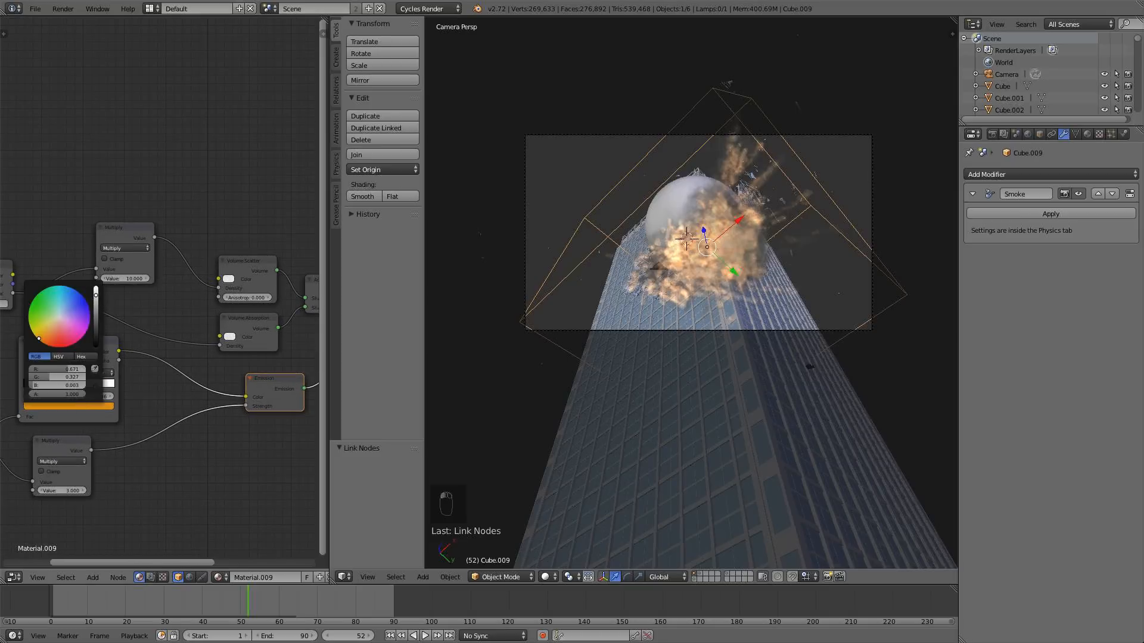
{"action": "left_click_drag", "start_coordinate": [96, 294], "coordinate": [96, 288]}
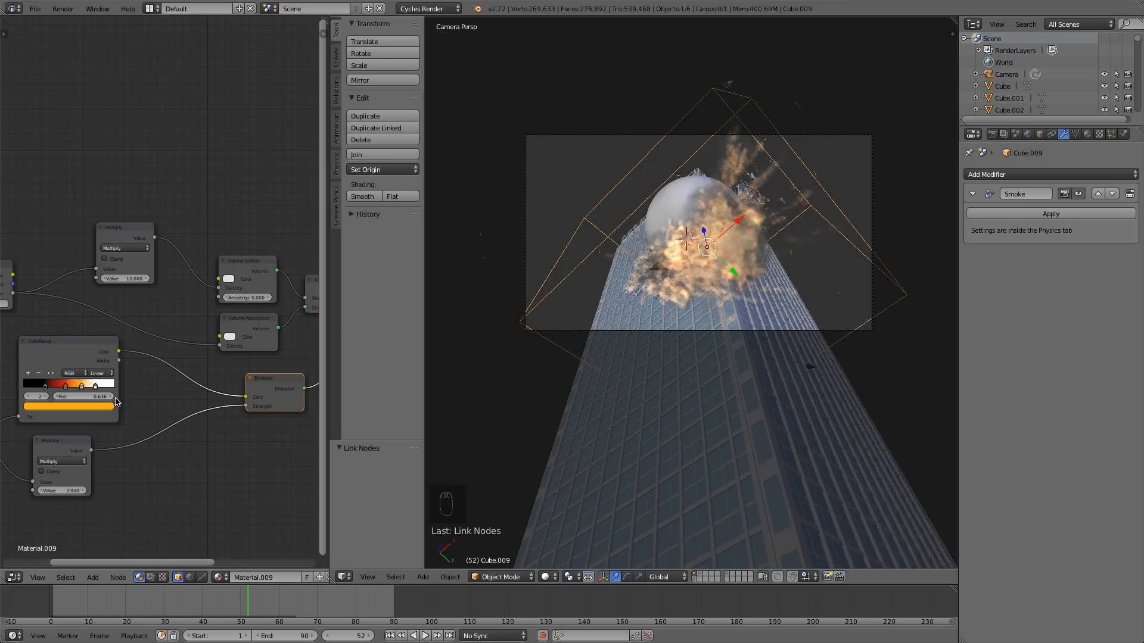
{"action": "scroll", "coordinate": [271, 411], "scroll_direction": "down", "scroll_amount": 1}
{"action": "middle_click_drag", "start_coordinate": [165, 416], "coordinate": [239, 421]}
{"action": "scroll", "coordinate": [159, 422], "scroll_direction": "down", "scroll_amount": 1}
{"action": "left_click", "coordinate": [120, 287]}
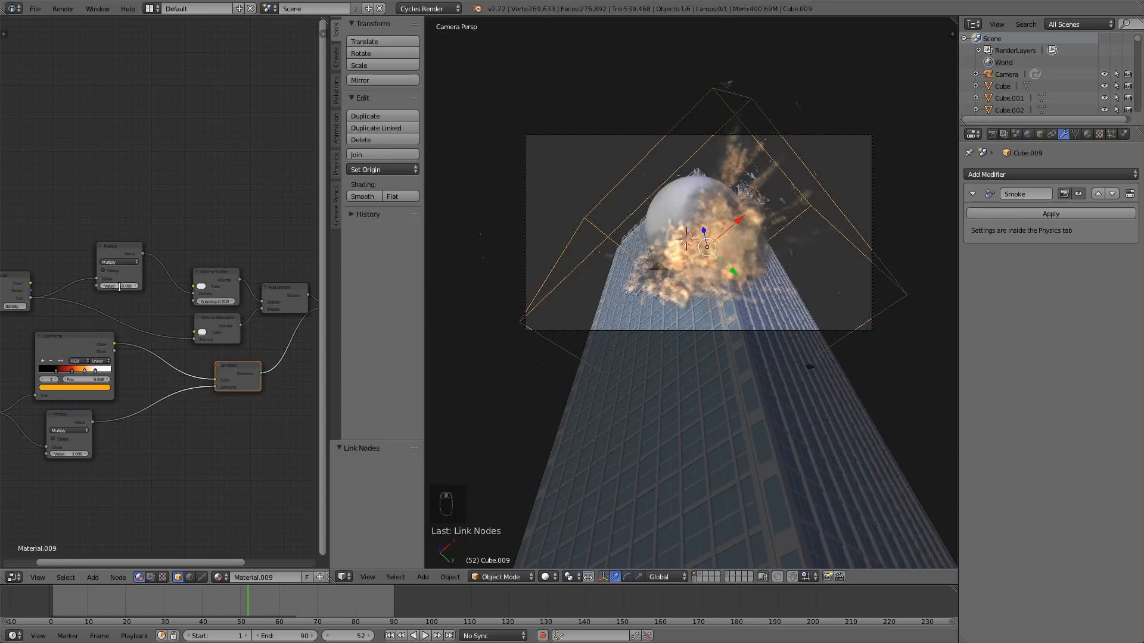
{"action": "type", "text": "6"}
{"action": "key", "text": "Return"}
- Save the project file and render frame 52
{"action": "left_click", "coordinate": [36, 9]}
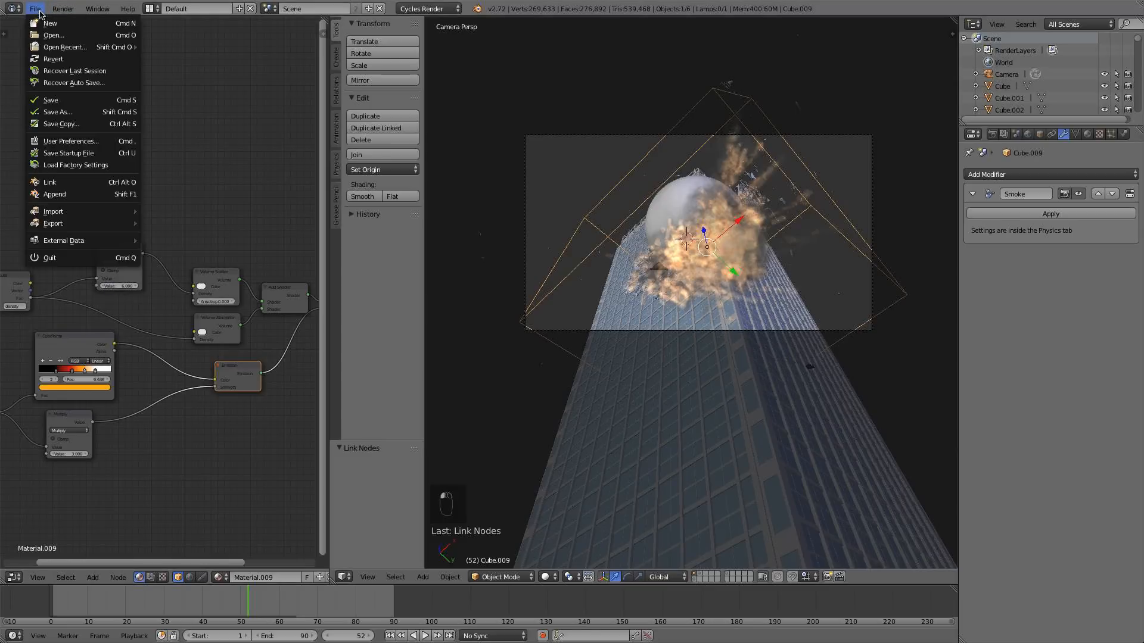
{"action": "left_click", "coordinate": [52, 100]}
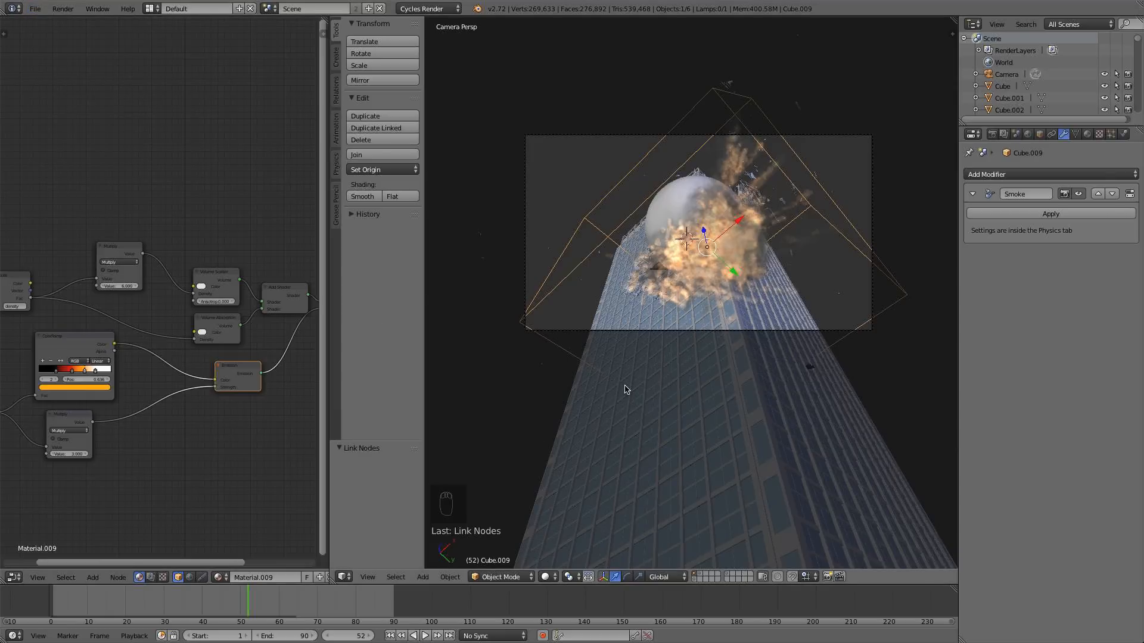
{"action": "key", "text": "F12"}
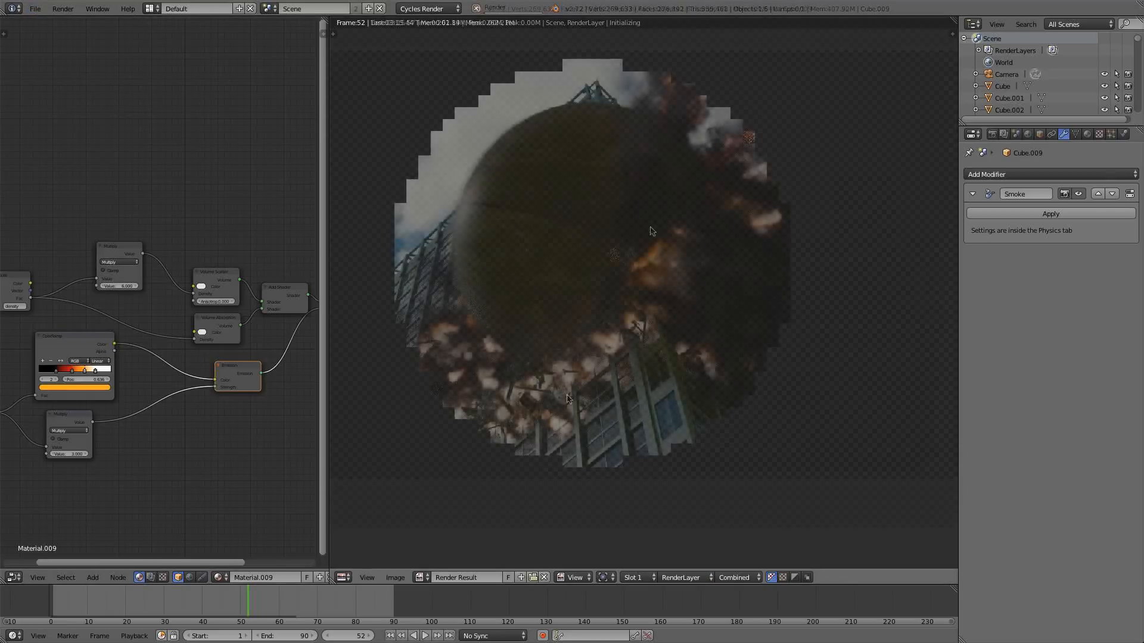
- Examine the smoke, fire and debris around the wrecking ball up close in the render result, and return to the scene
{"action": "scroll", "coordinate": [619, 225], "scroll_direction": "down", "scroll_amount": 3}
{"action": "scroll", "coordinate": [619, 225], "scroll_direction": "up", "scroll_amount": 2}
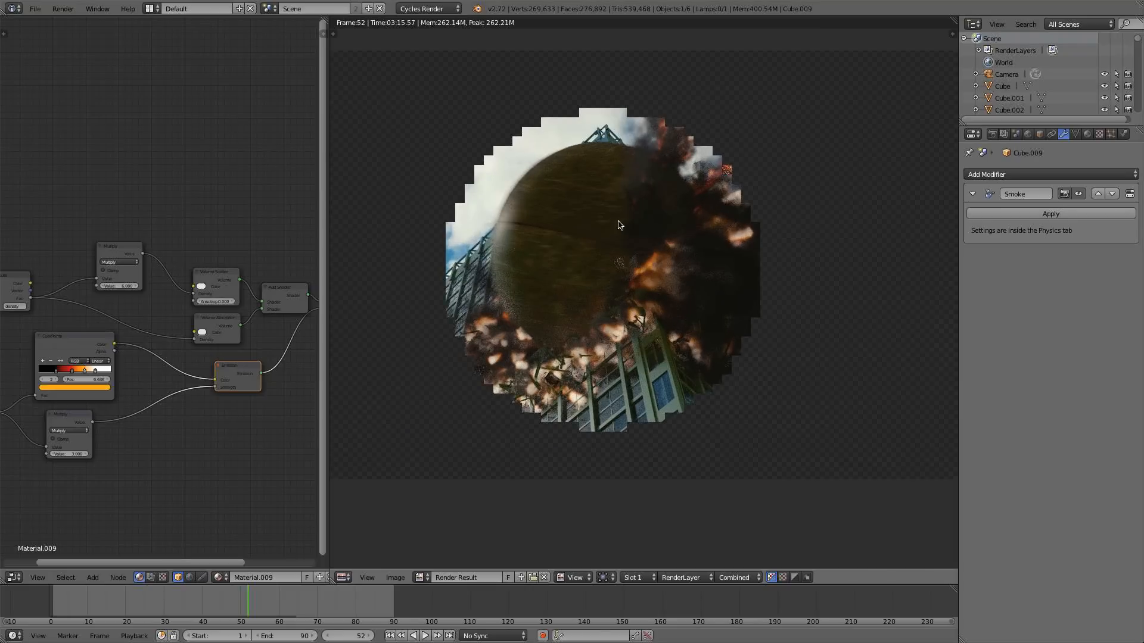
{"action": "scroll", "coordinate": [638, 243], "scroll_direction": "down", "scroll_amount": 3}
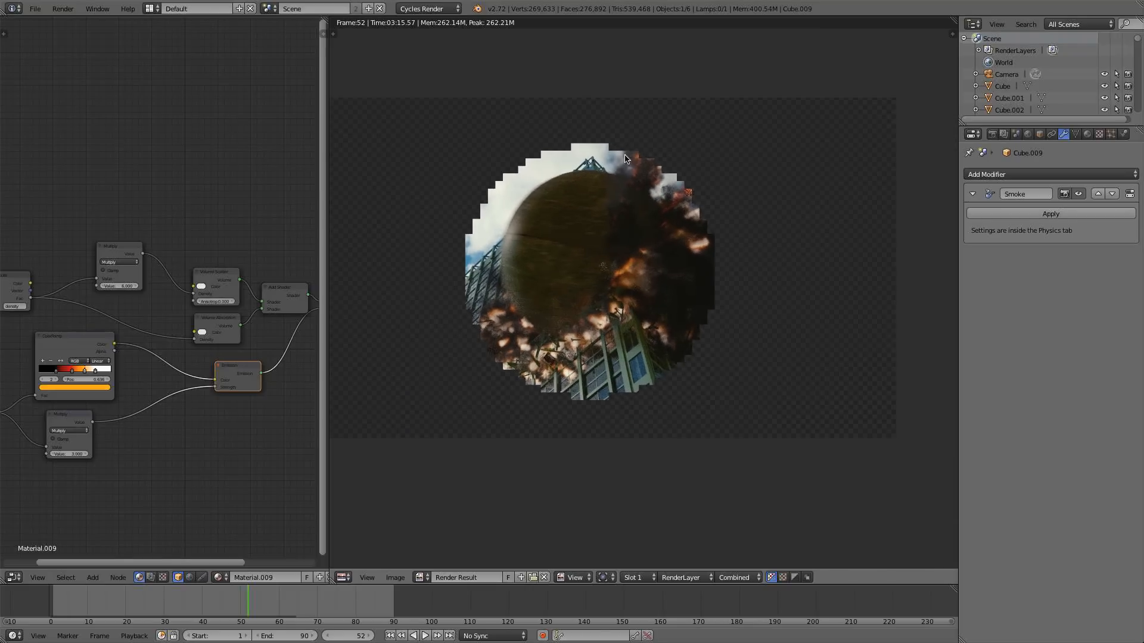
{"action": "scroll", "coordinate": [626, 232], "scroll_direction": "up", "scroll_amount": 1}
{"action": "scroll", "coordinate": [634, 232], "scroll_direction": "up", "scroll_amount": 1}
{"action": "scroll", "coordinate": [557, 216], "scroll_direction": "down", "scroll_amount": 1}
{"action": "middle_click_drag", "start_coordinate": [573, 206], "coordinate": [596, 187]}
{"action": "scroll", "coordinate": [596, 177], "scroll_direction": "up", "scroll_amount": 1}
{"action": "scroll", "coordinate": [594, 176], "scroll_direction": "down", "scroll_amount": 1}
{"action": "scroll", "coordinate": [598, 194], "scroll_direction": "down", "scroll_amount": 1}
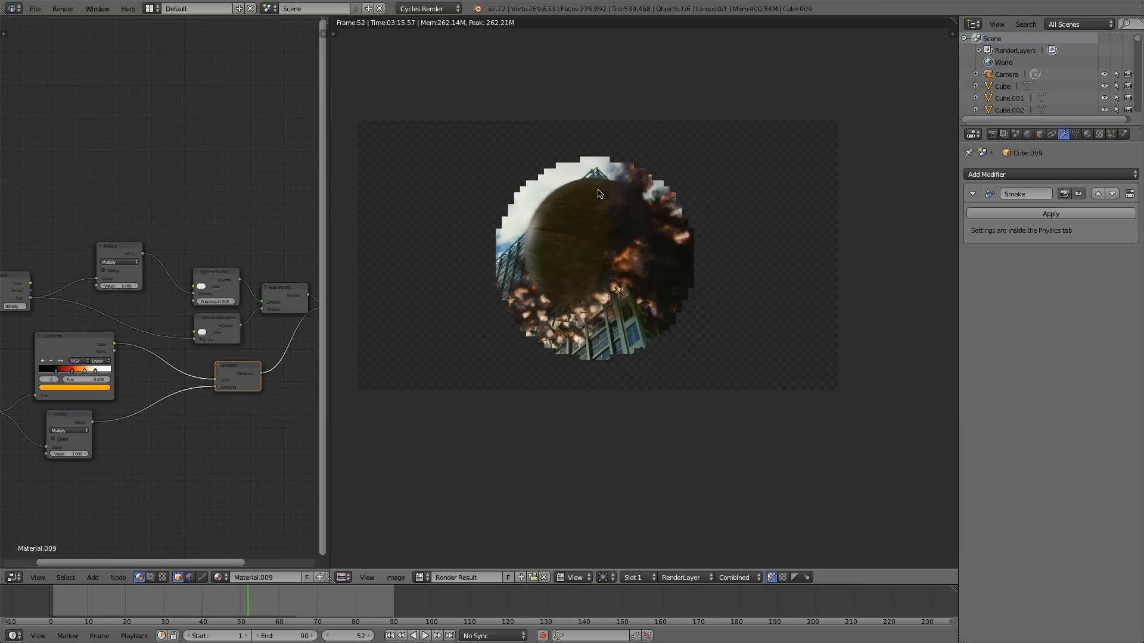
{"action": "scroll", "coordinate": [580, 229], "scroll_direction": "up", "scroll_amount": 3}
{"action": "middle_click_drag", "start_coordinate": [579, 248], "coordinate": [582, 252]}
{"action": "scroll", "coordinate": [582, 252], "scroll_direction": "up", "scroll_amount": 2}
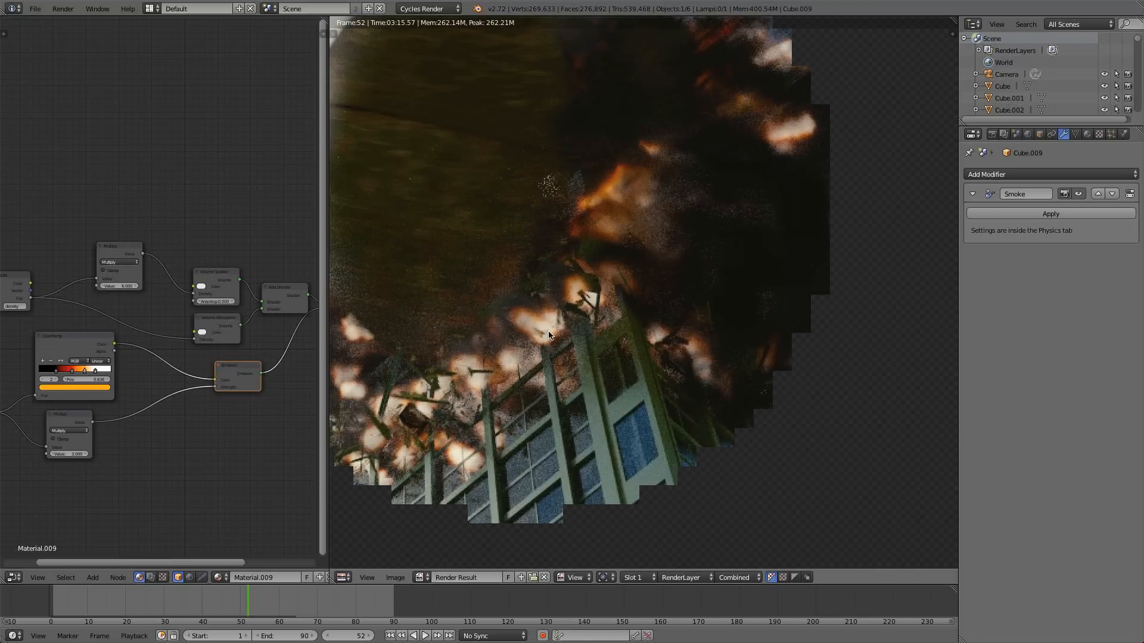
{"action": "scroll", "coordinate": [547, 334], "scroll_direction": "down", "scroll_amount": 1}
{"action": "scroll", "coordinate": [631, 284], "scroll_direction": "down", "scroll_amount": 2}
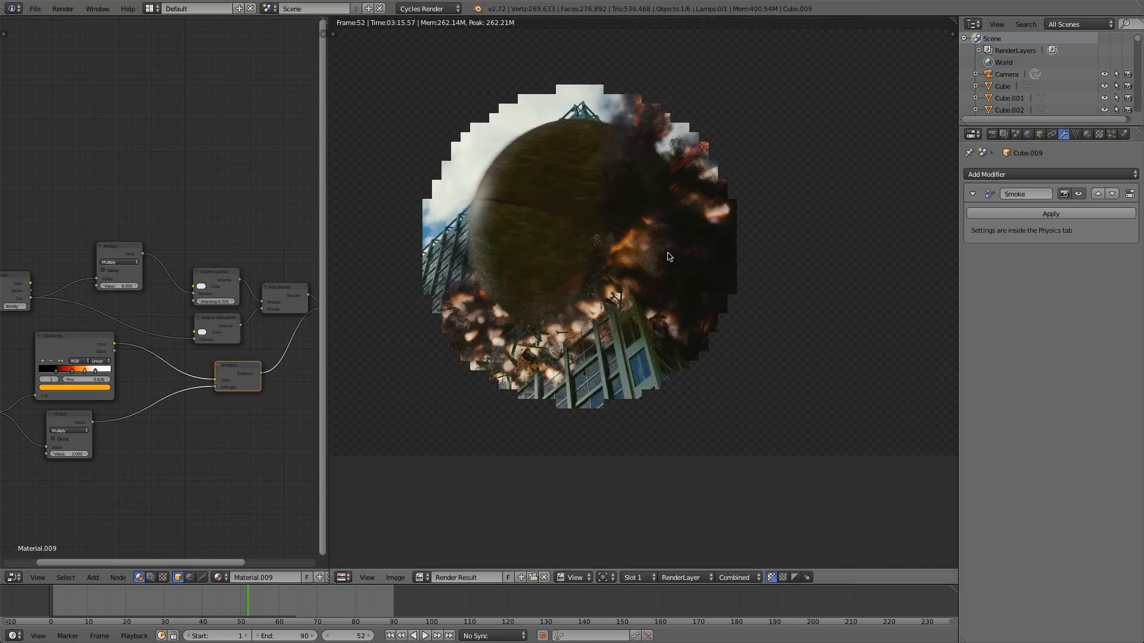
{"action": "key", "text": "Escape"}
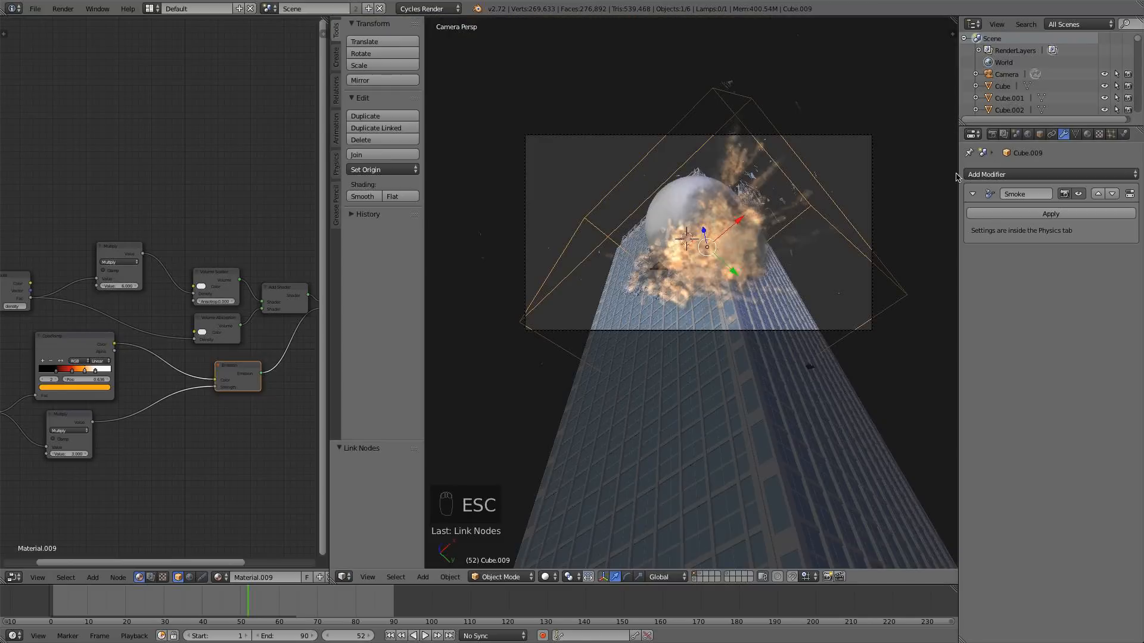
- Set the smoke flow particle size of the exploding debris object to 0.7 and save the project
{"action": "right_click", "coordinate": [757, 203]}
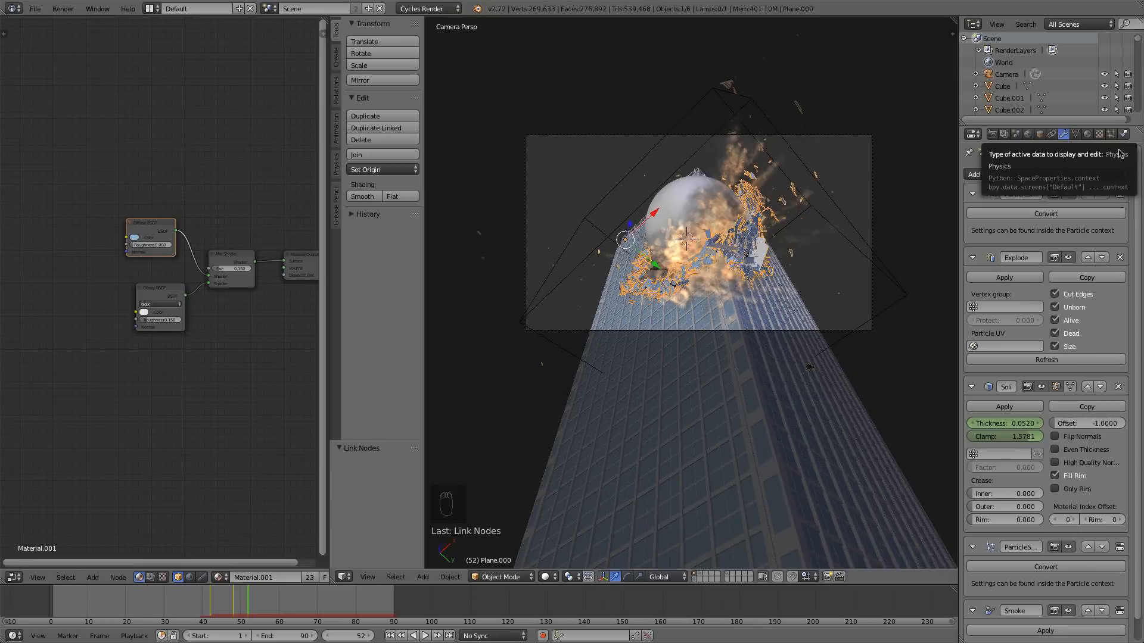
{"action": "left_click", "coordinate": [1123, 135]}
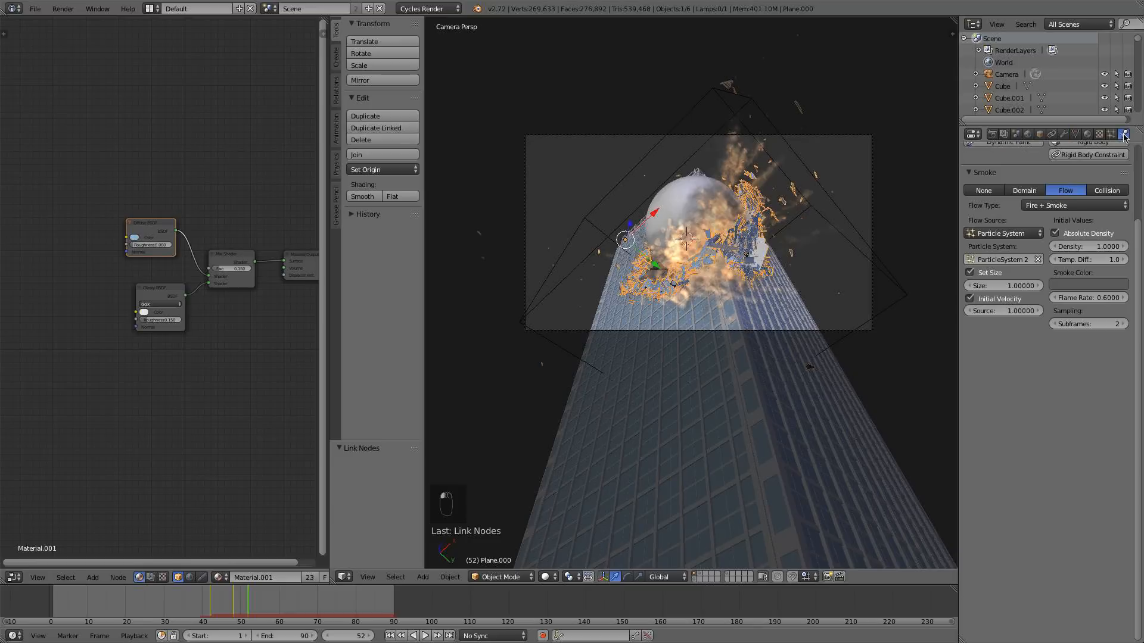
{"action": "left_click", "coordinate": [1010, 285]}
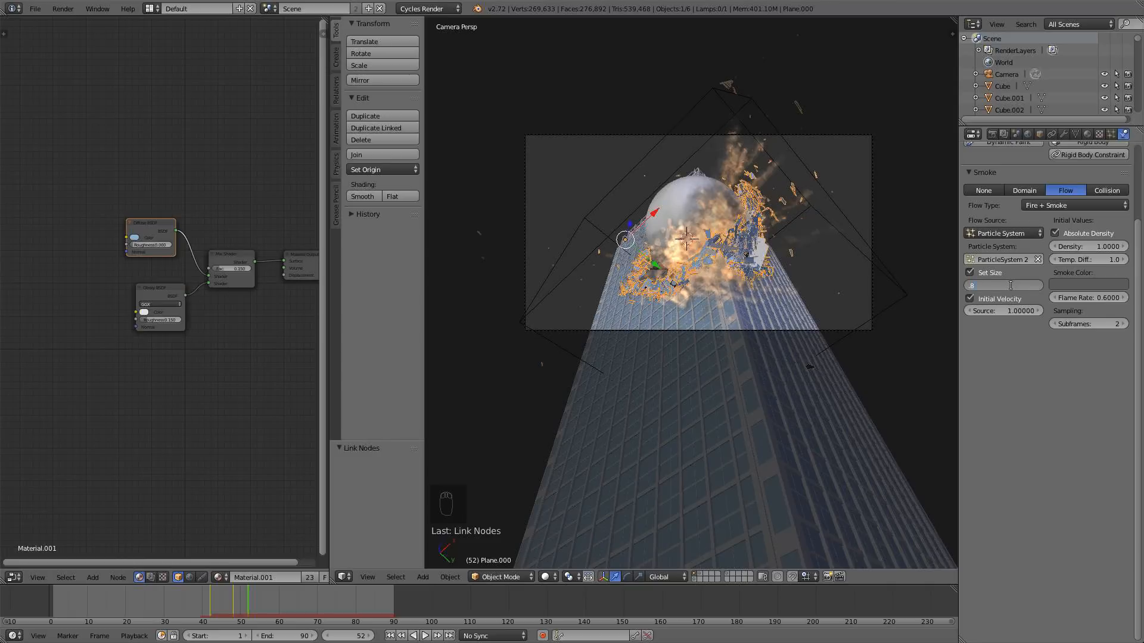
{"action": "type", "text": ".7"}
{"action": "key", "text": "Return"}
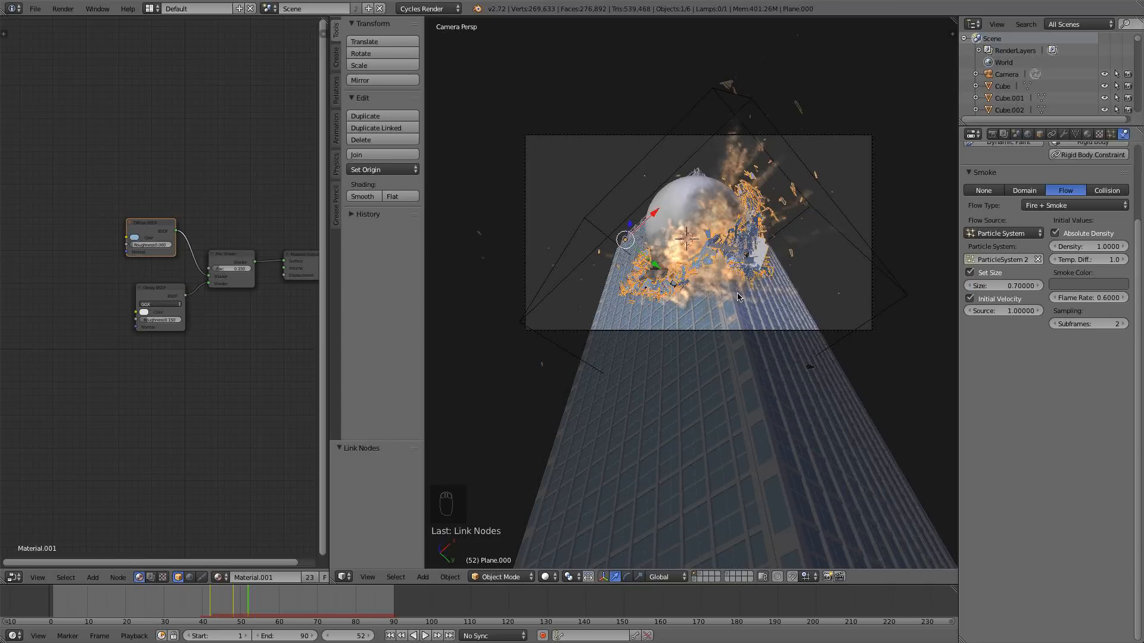
{"action": "left_click", "coordinate": [35, 9]}
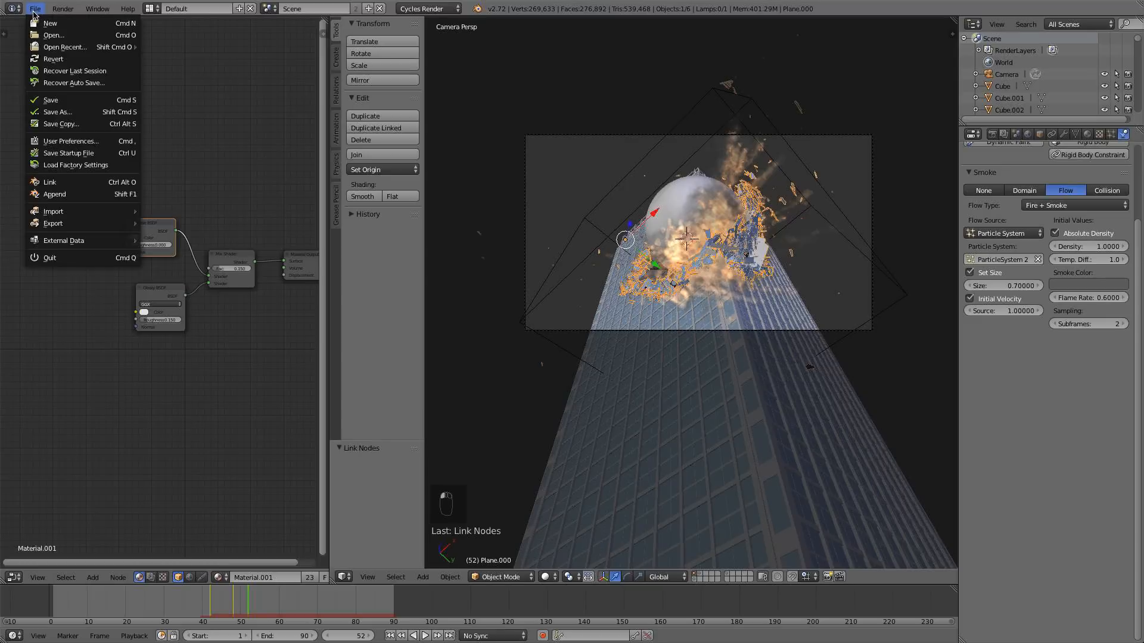
{"action": "left_click", "coordinate": [52, 101]}
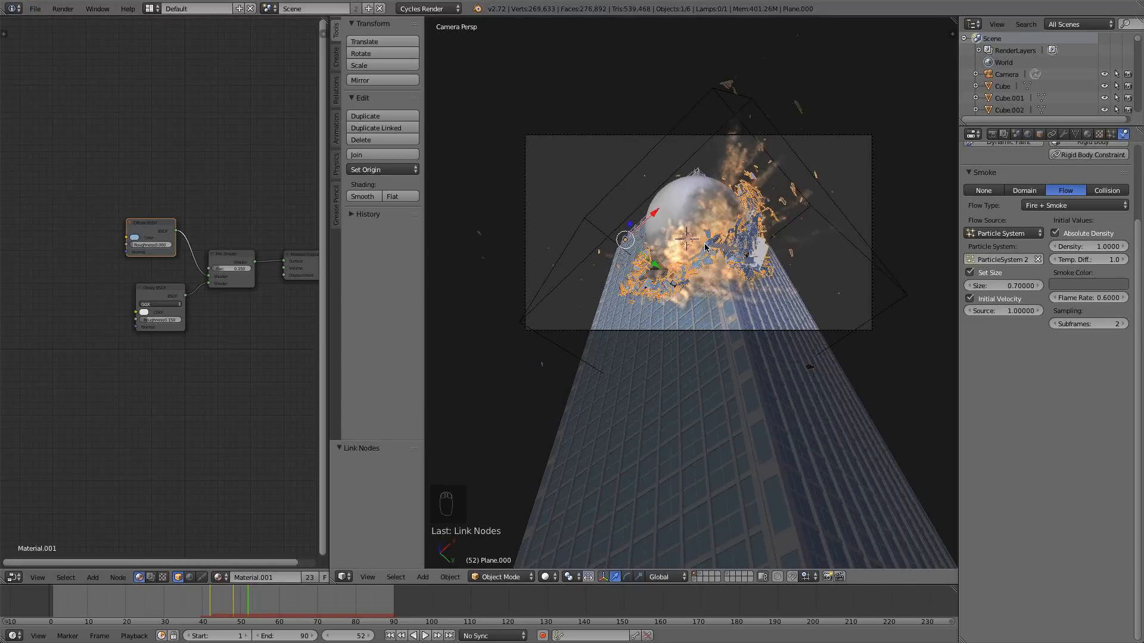
- Set the render's motion blur shutter to 0.40
{"action": "left_click", "coordinate": [992, 135]}
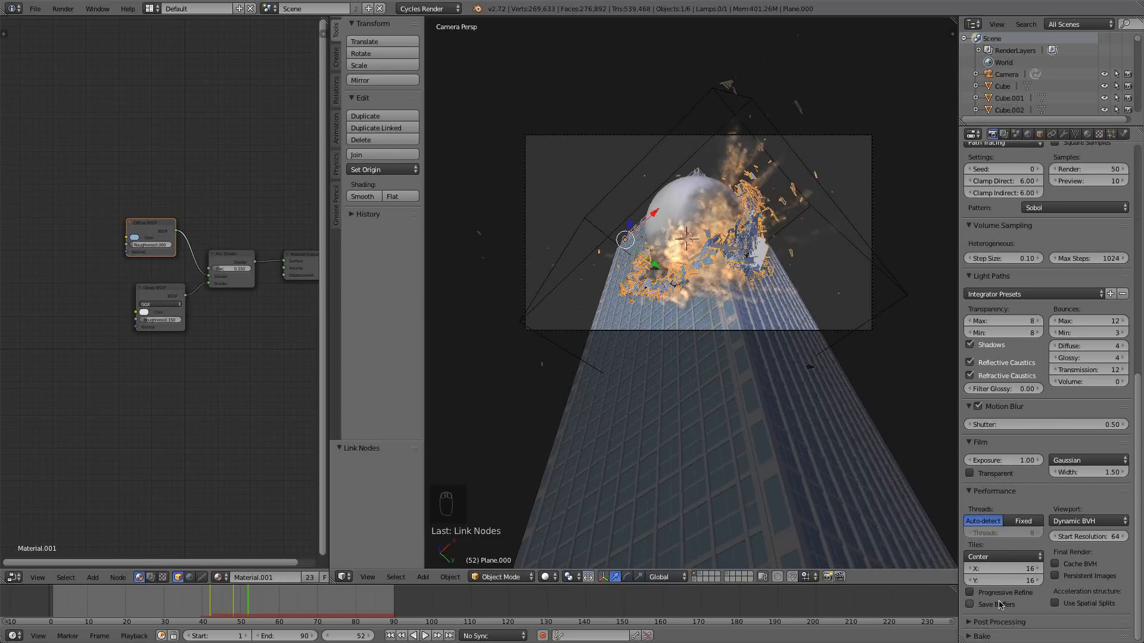
{"action": "left_click", "coordinate": [1008, 425]}
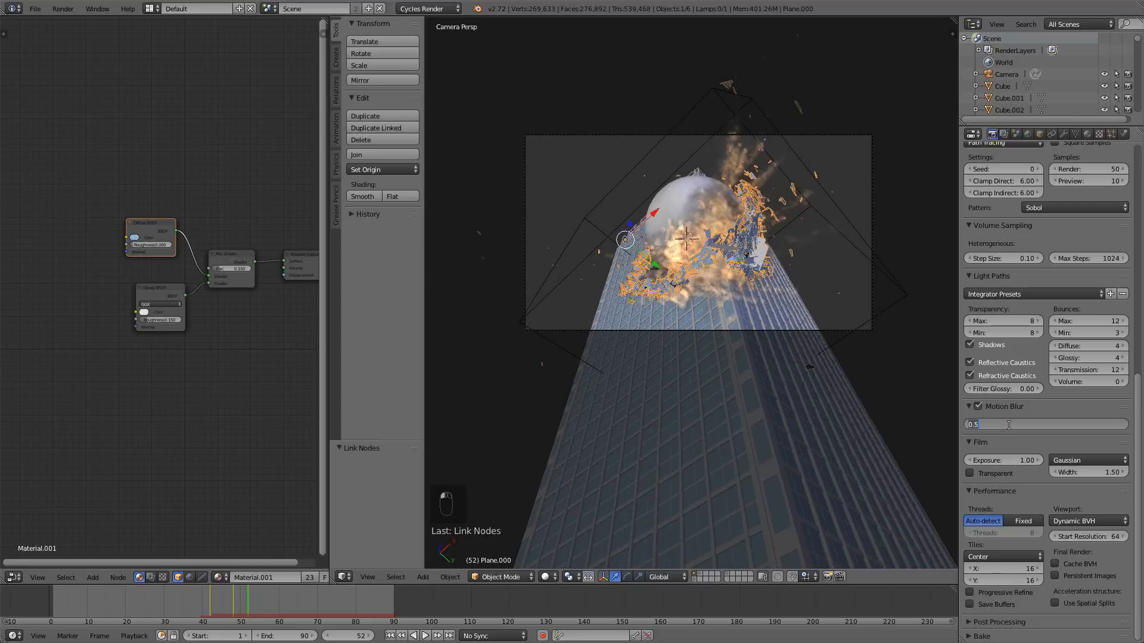
{"action": "type", "text": "0.4"}
{"action": "key", "text": "Return"}
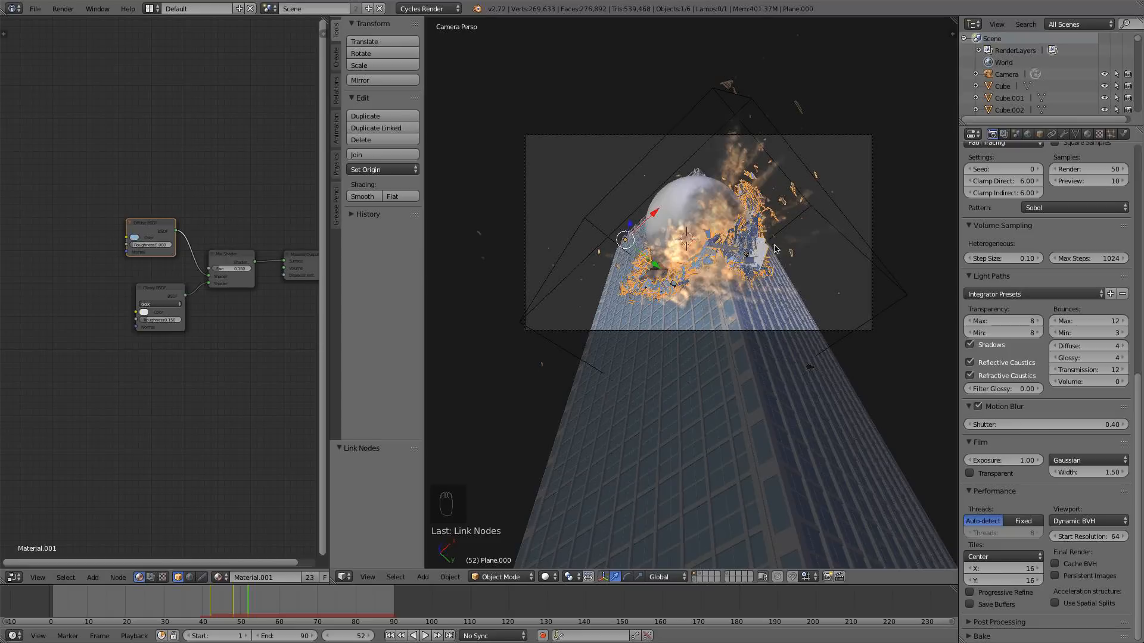
- Set the Bump node's strength in the sphere's material to 0.4 and save the project
{"action": "right_click", "coordinate": [658, 203]}
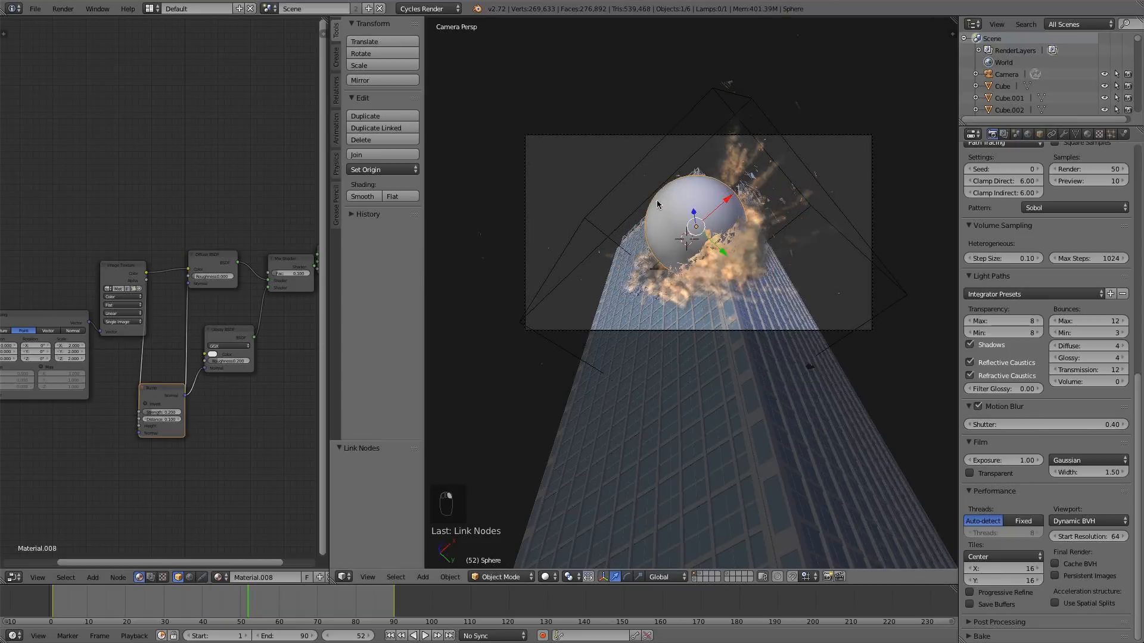
{"action": "left_click", "coordinate": [169, 412]}
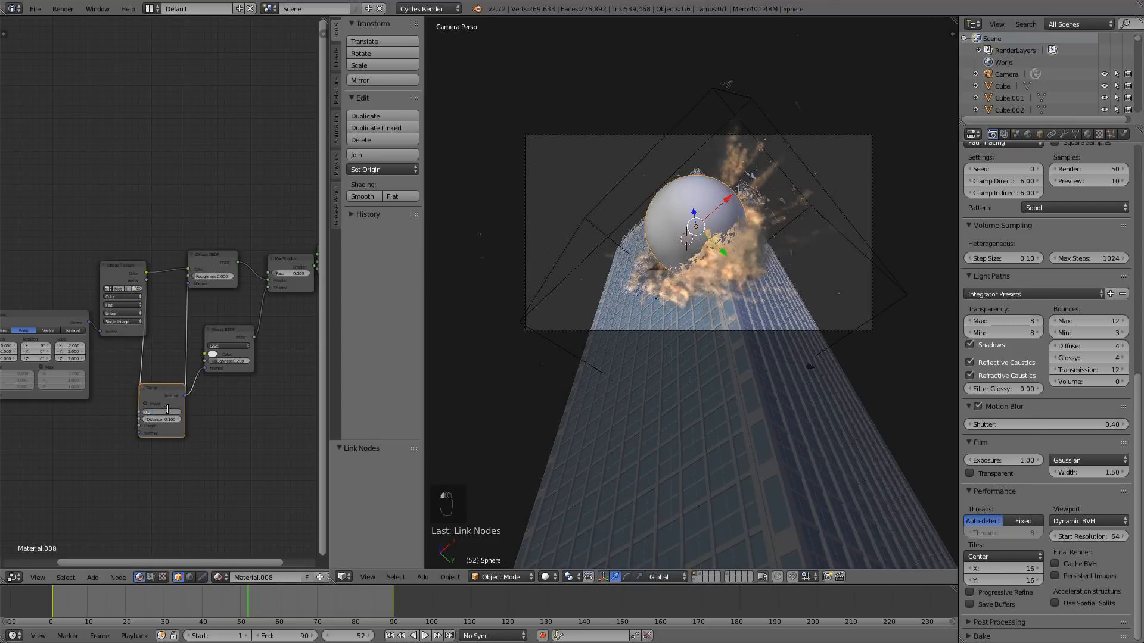
{"action": "type", "text": "0.4"}
{"action": "key", "text": "Return"}
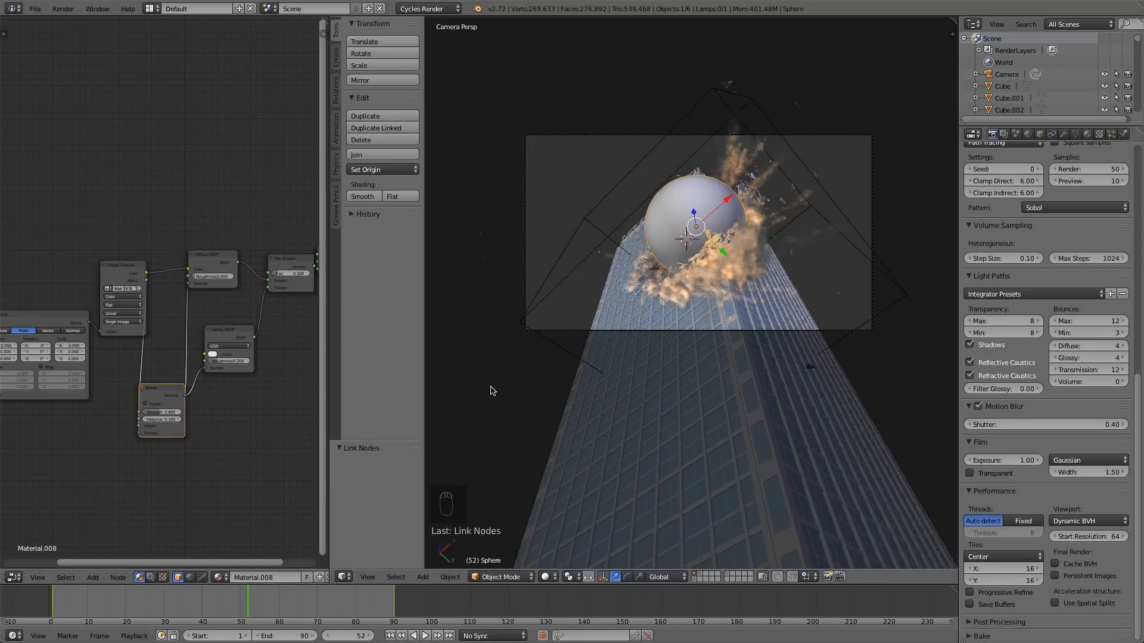
{"action": "left_click", "coordinate": [37, 9]}
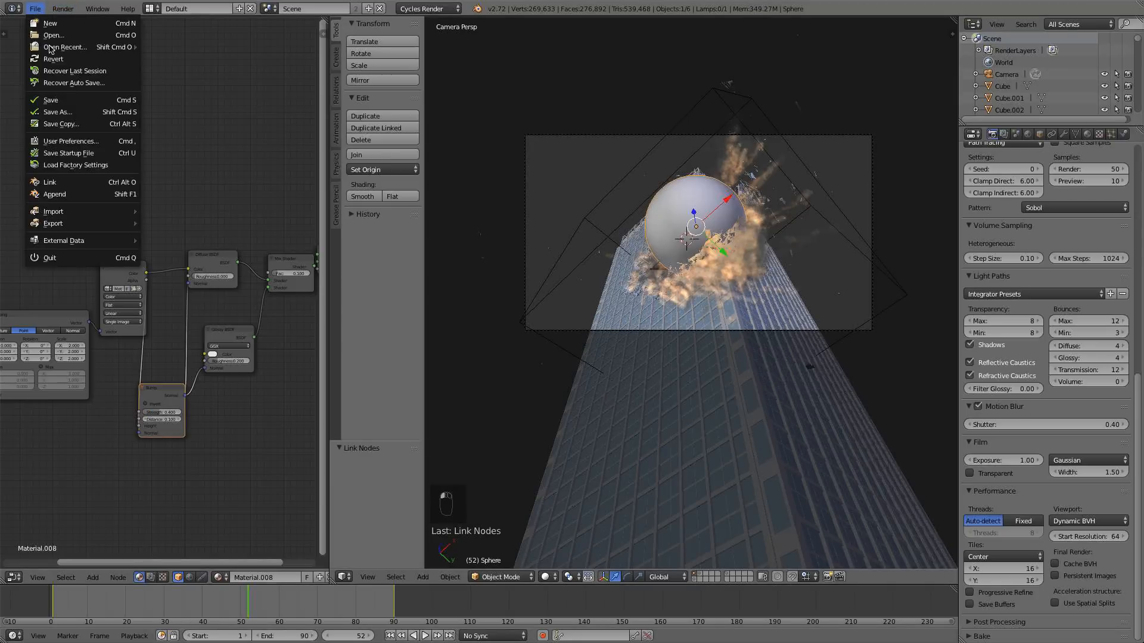
{"action": "left_click", "coordinate": [51, 100]}
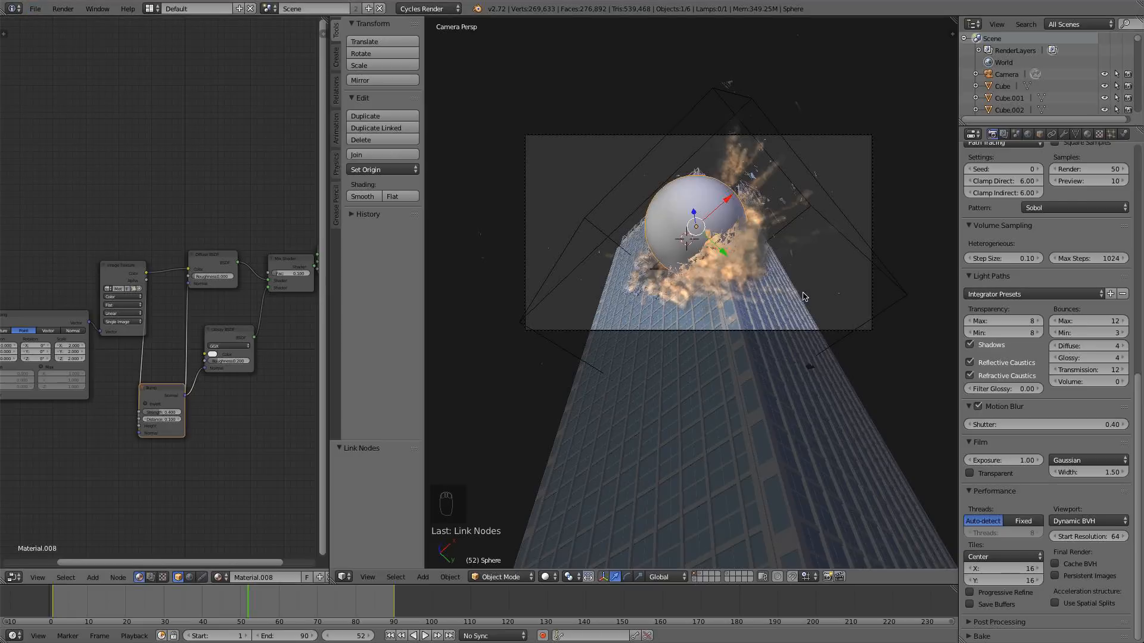
- Put the camera on the layer that holds the intact tower and display only that layer
{"action": "left_click", "coordinate": [728, 574]}
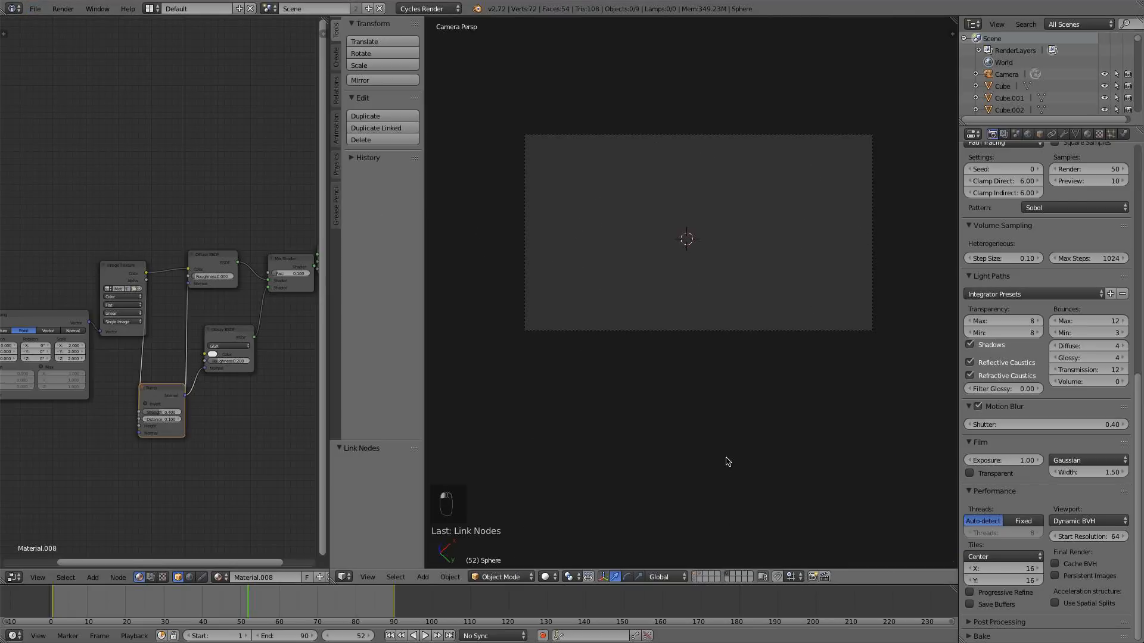
{"action": "left_click", "coordinate": [698, 575]}
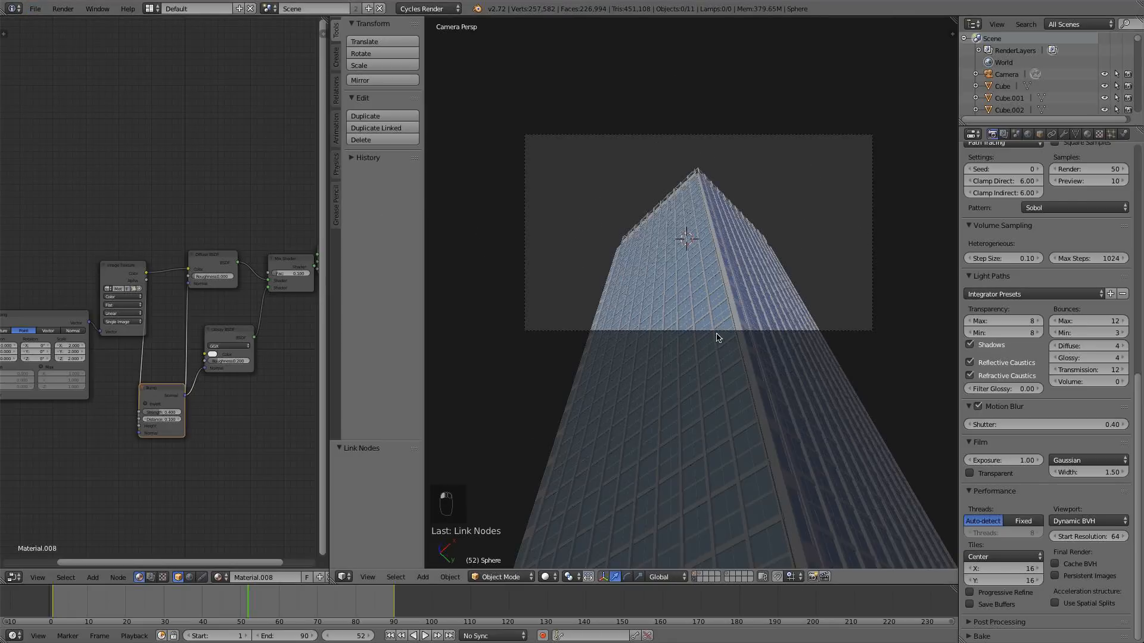
{"action": "right_click", "coordinate": [764, 286]}
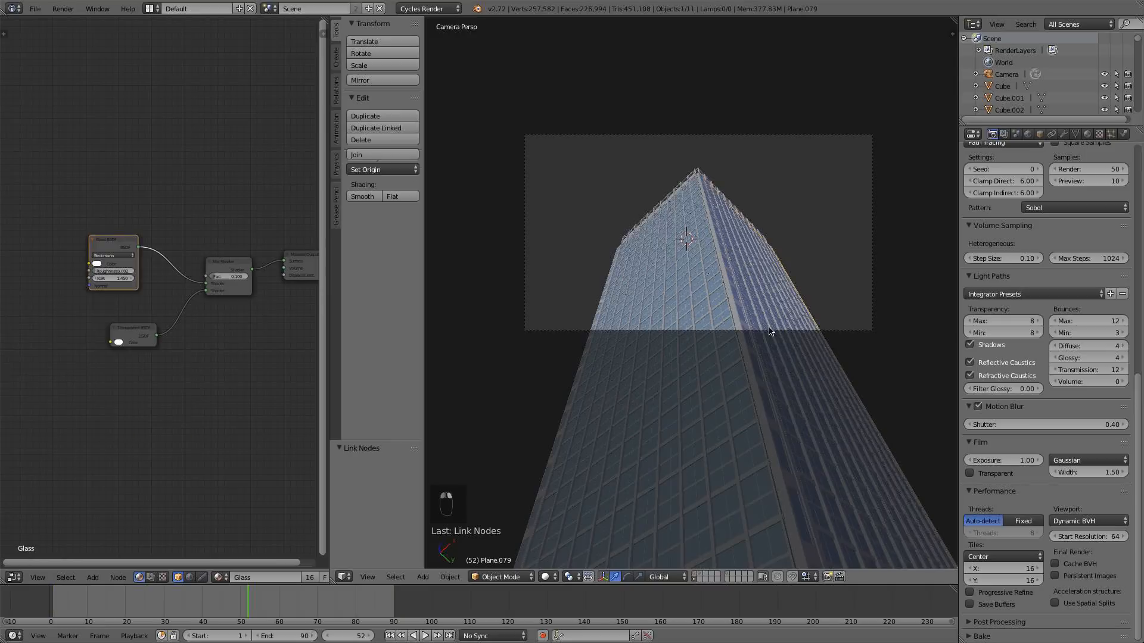
{"action": "right_click", "coordinate": [831, 331]}
{"action": "scroll", "coordinate": [647, 418], "scroll_direction": "down", "scroll_amount": 1}
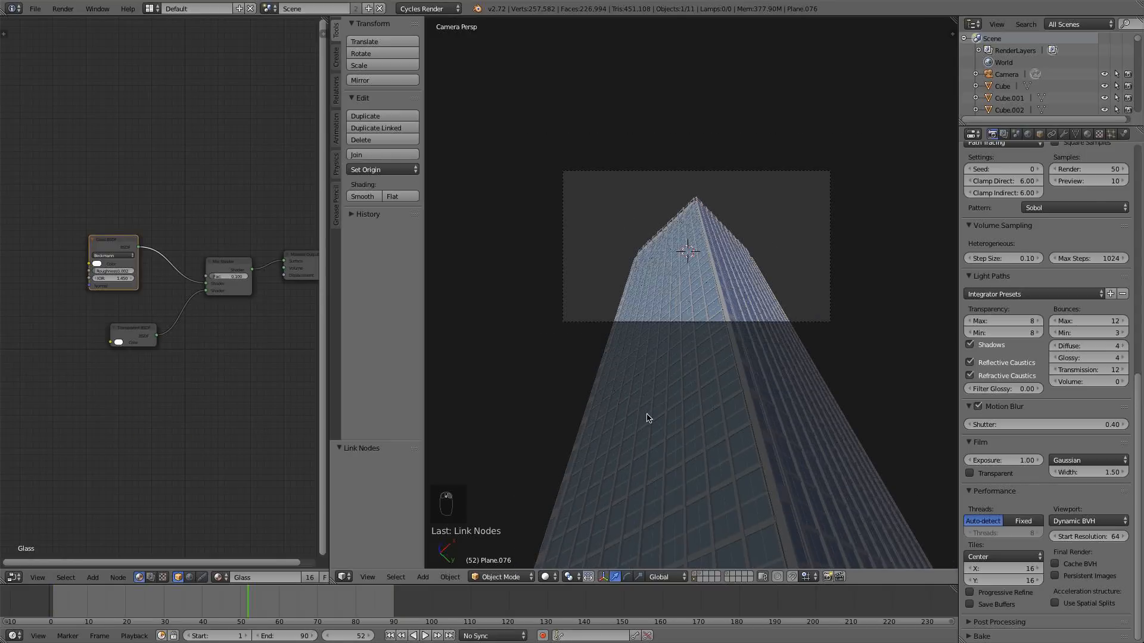
{"action": "right_click", "coordinate": [599, 323]}
{"action": "left_click", "coordinate": [697, 574]}
{"action": "right_click", "coordinate": [564, 215]}
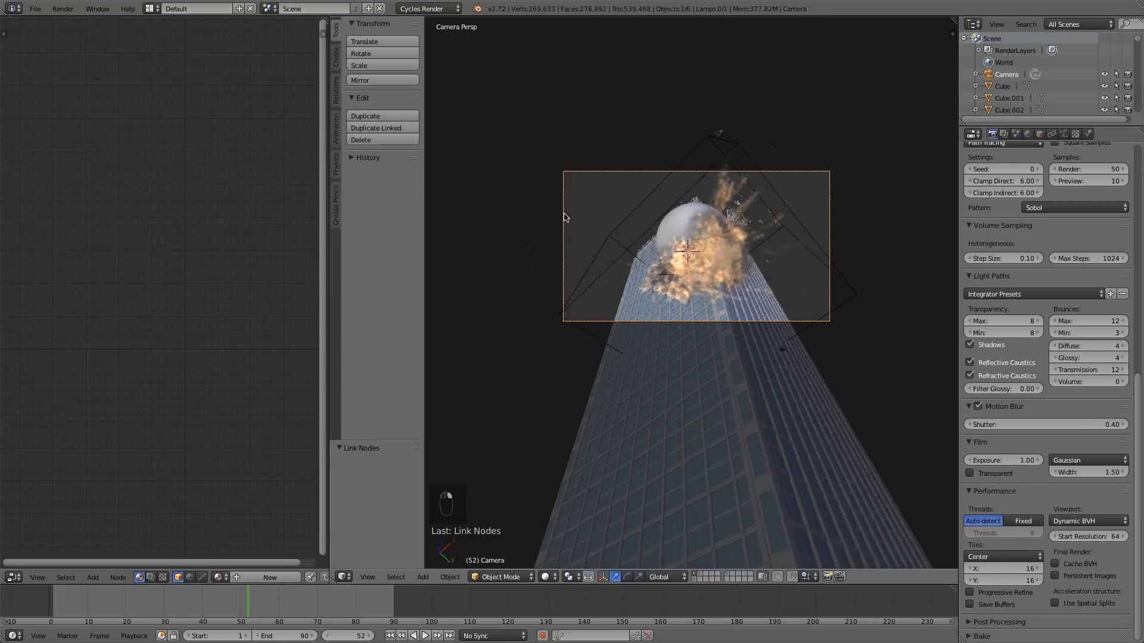
{"action": "key", "text": "m"}
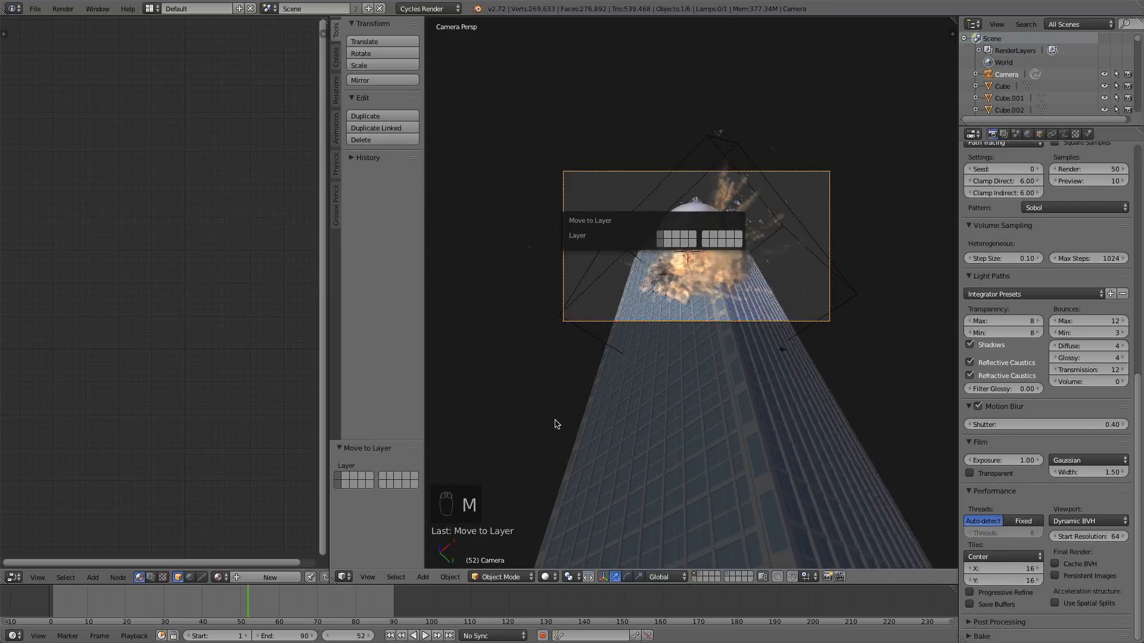
{"action": "left_click", "coordinate": [696, 580]}
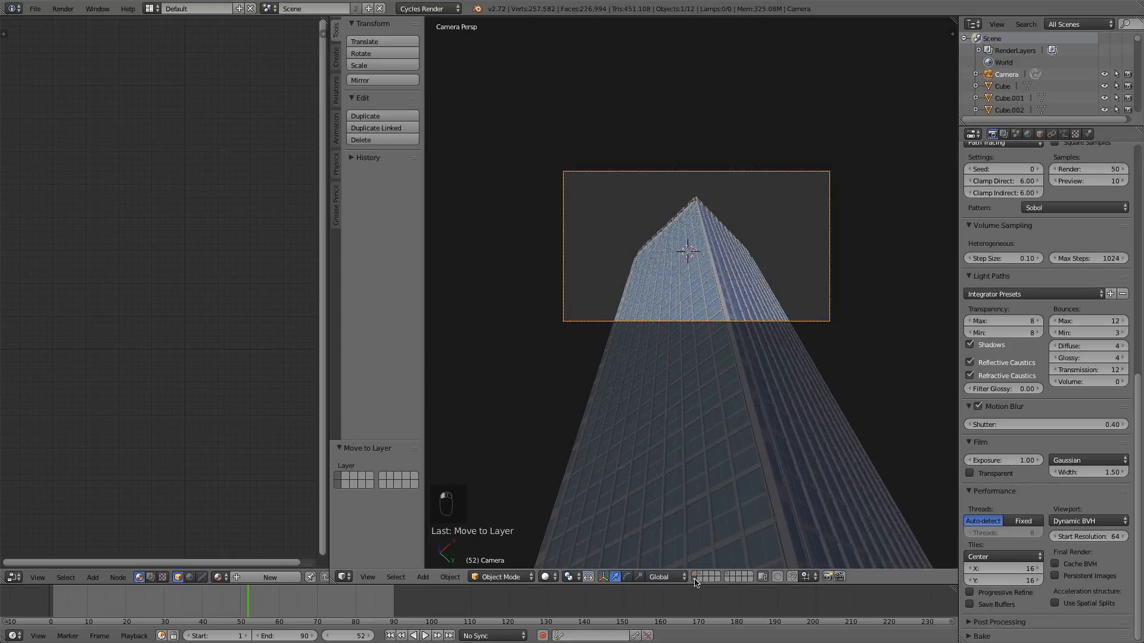
- Turn on automatic keyframing and, at frame 1, tilt the camera about 24° down towards the tower's middle
{"action": "left_click", "coordinate": [420, 635]}
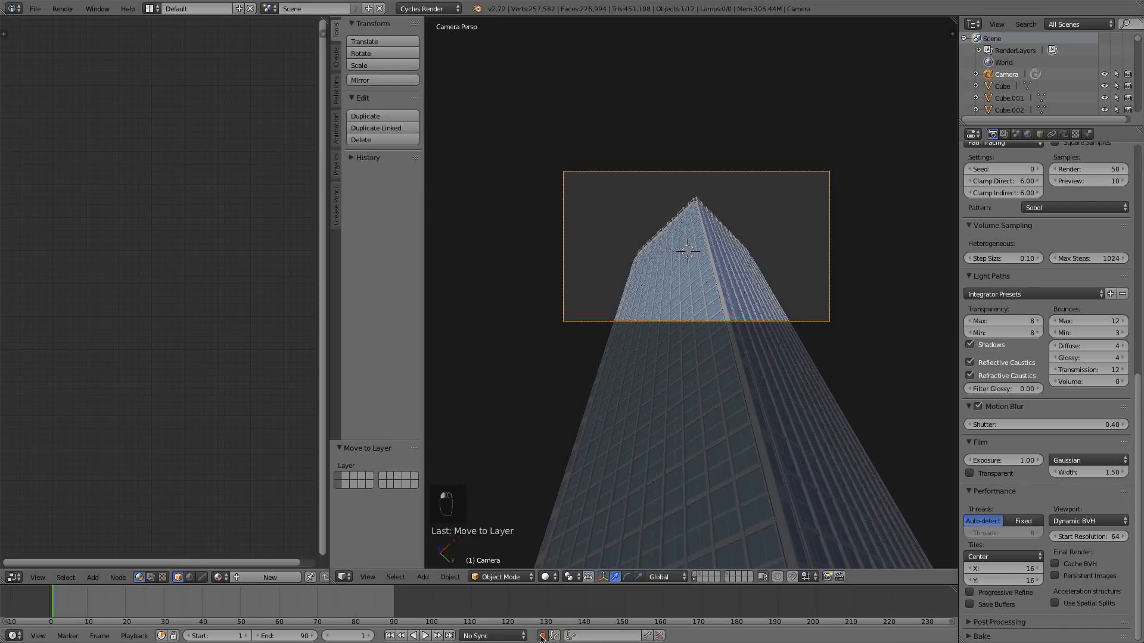
{"action": "key", "text": "r"}
{"action": "key", "text": "r"}
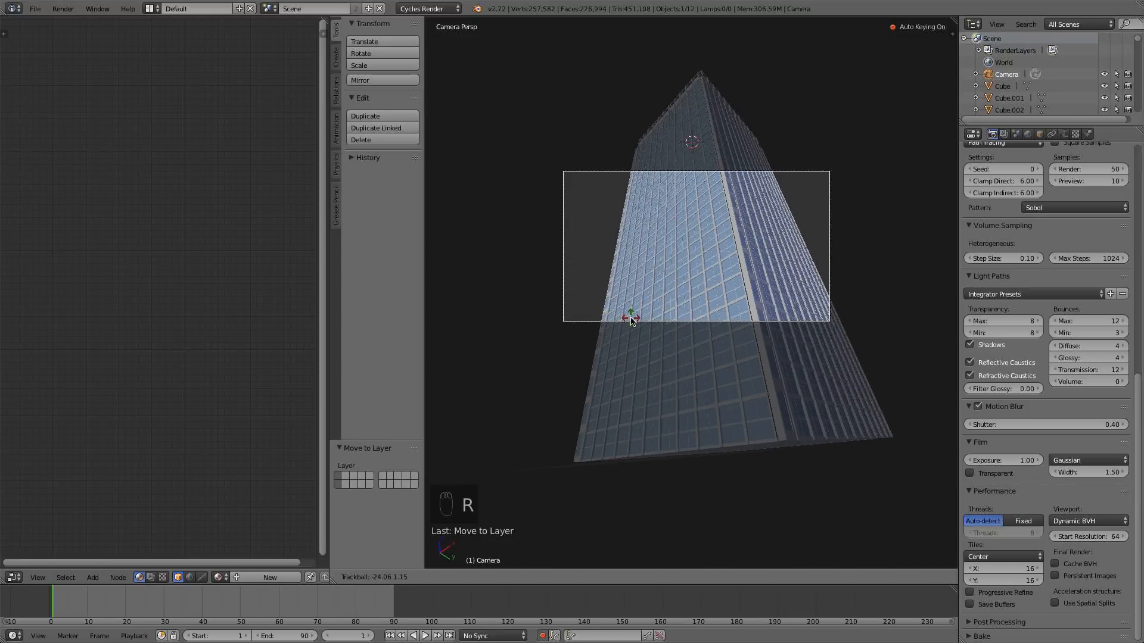
{"action": "left_click", "coordinate": [630, 320]}
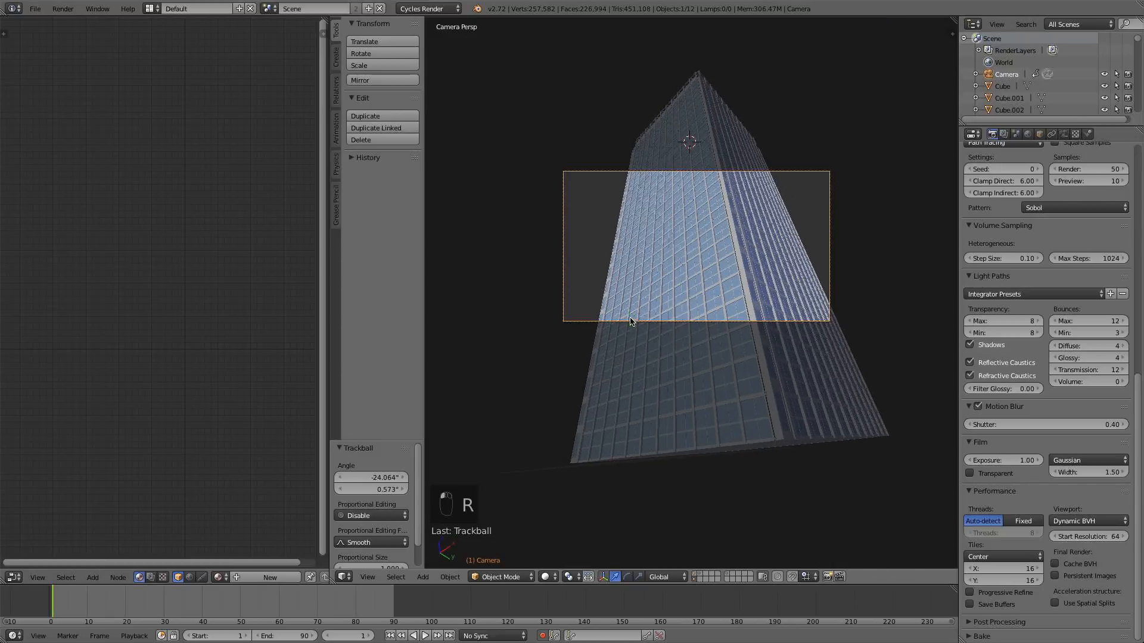
- At frame 20, tilt the camera about 21° back up so the tower's peak is in frame
{"action": "left_click", "coordinate": [125, 603]}
{"action": "key", "text": "r"}
{"action": "key", "text": "r"}
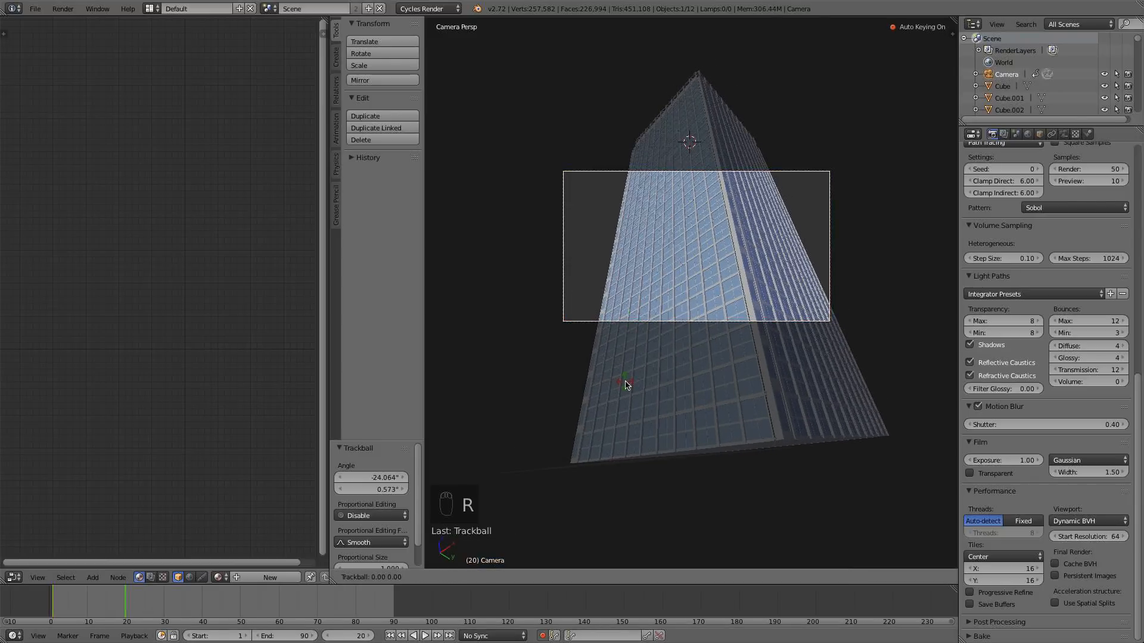
{"action": "left_click", "coordinate": [538, 459]}
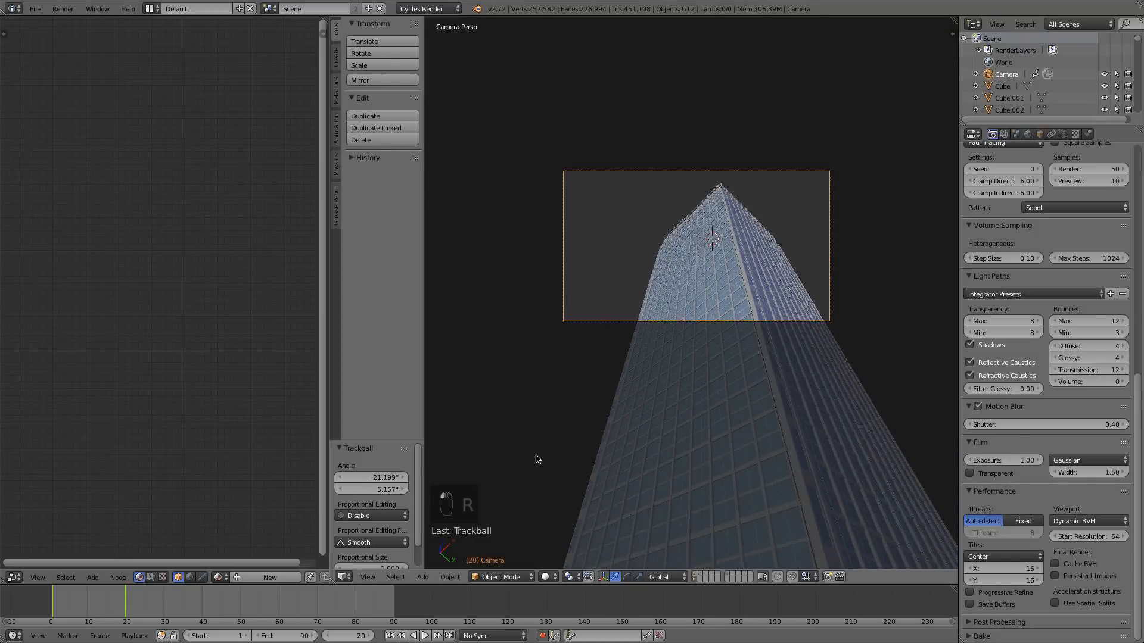
- Keyframe two small sideways camera swings, about 8.6° one way at frame 50 and about 6.9° back at frame 62
{"action": "left_click", "coordinate": [241, 600]}
{"action": "key", "text": "r"}
{"action": "key", "text": "r"}
{"action": "left_click", "coordinate": [605, 403]}
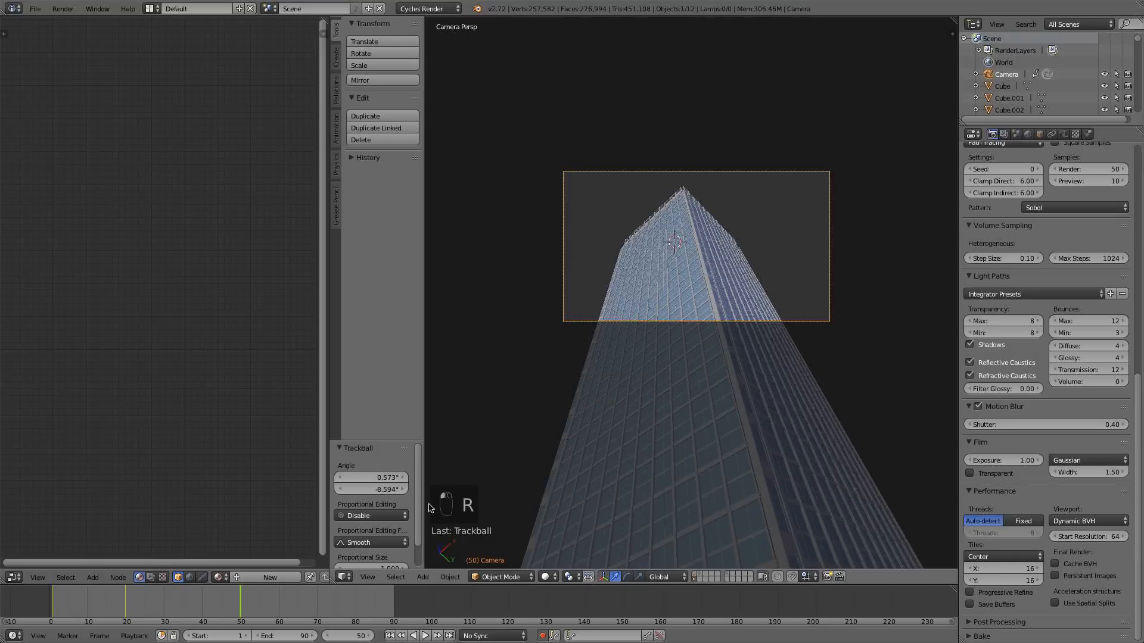
{"action": "left_click", "coordinate": [286, 605]}
{"action": "key", "text": "r"}
{"action": "key", "text": "r"}
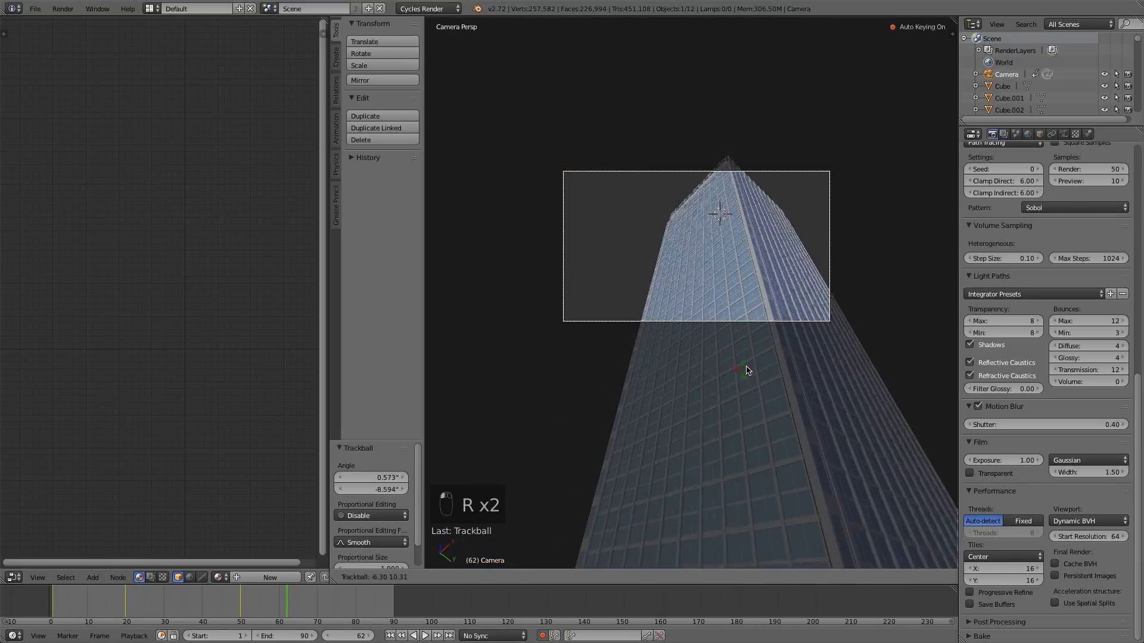
{"action": "left_click", "coordinate": [741, 377]}
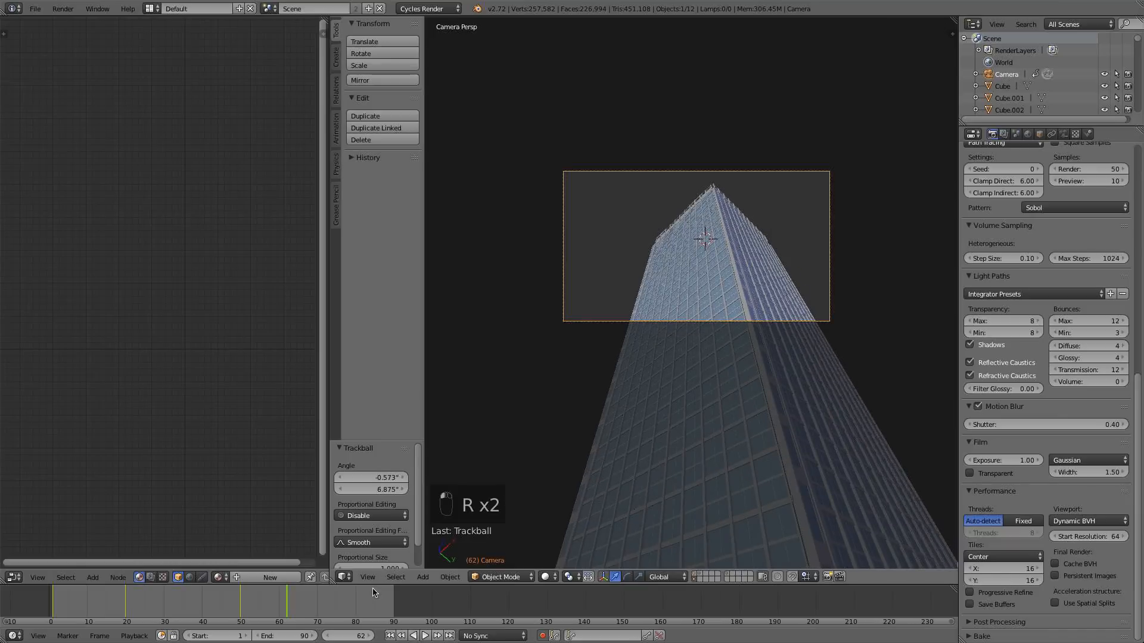
- Keyframe another sideways camera swing of about 12° at frame 85 and play back the animation
{"action": "left_click", "coordinate": [374, 594]}
{"action": "key", "text": "r"}
{"action": "key", "text": "r"}
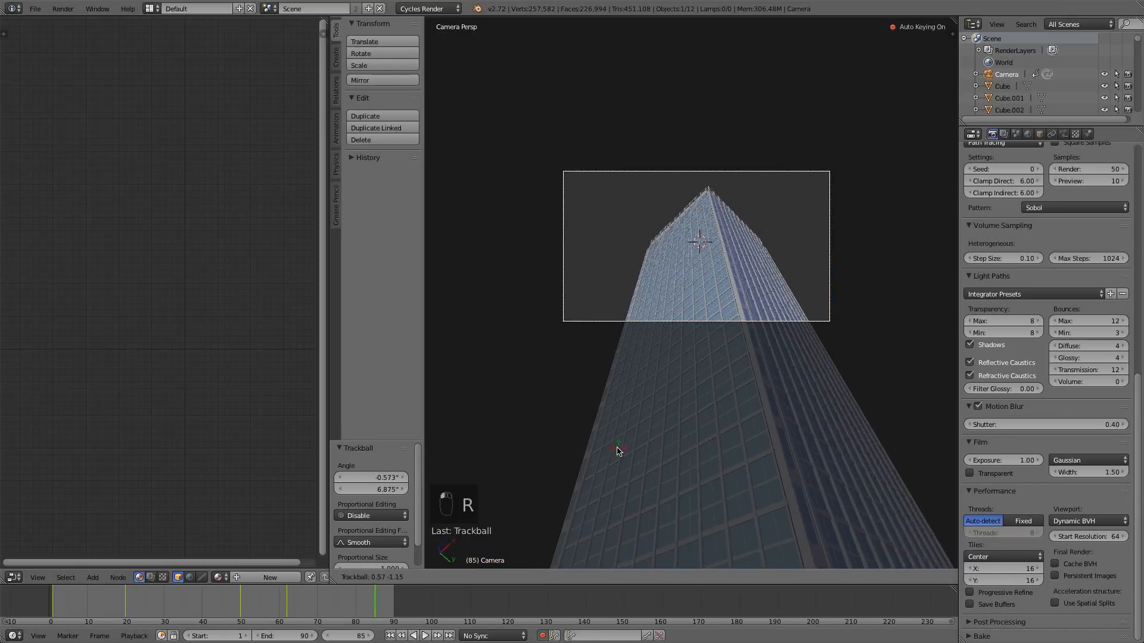
{"action": "left_click", "coordinate": [607, 451]}
{"action": "left_click", "coordinate": [426, 636]}
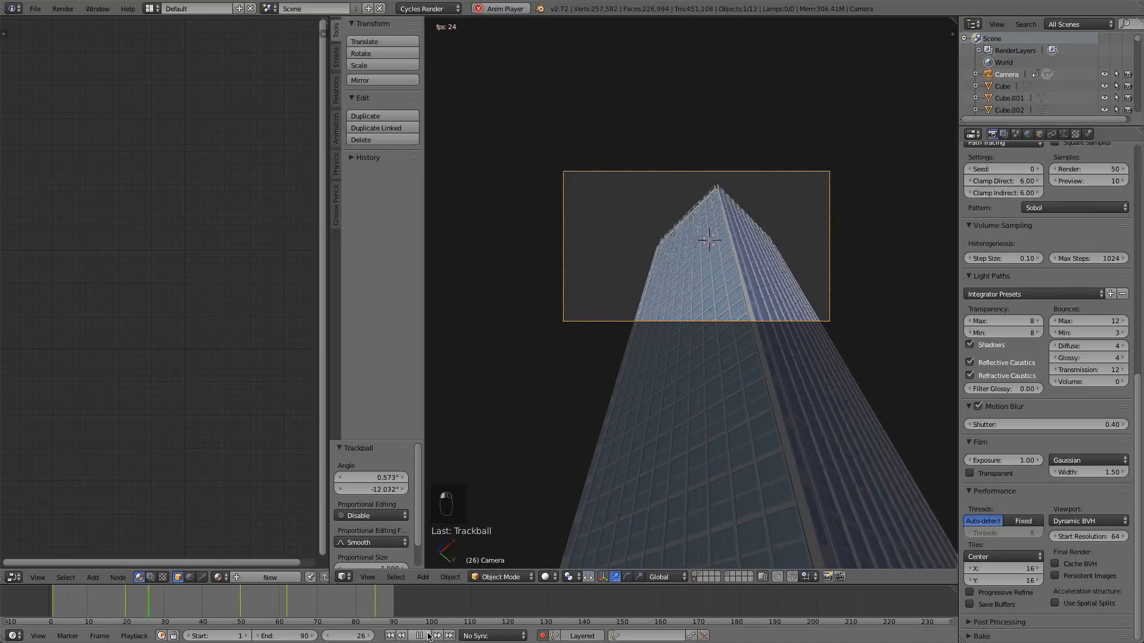
{"action": "left_click", "coordinate": [426, 635]}
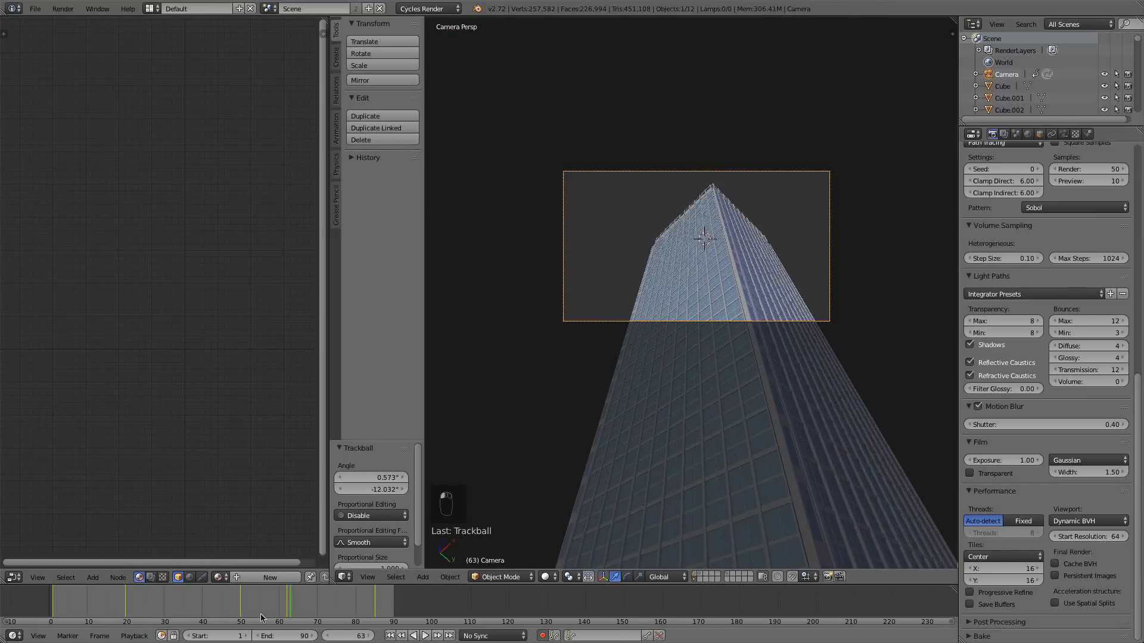
- Keyframe a slight camera rotation at frame 35 and replay the animation from the start
{"action": "left_click_drag", "start_coordinate": [213, 603], "coordinate": [183, 600]}
{"action": "key", "text": "r"}
{"action": "key", "text": "r"}
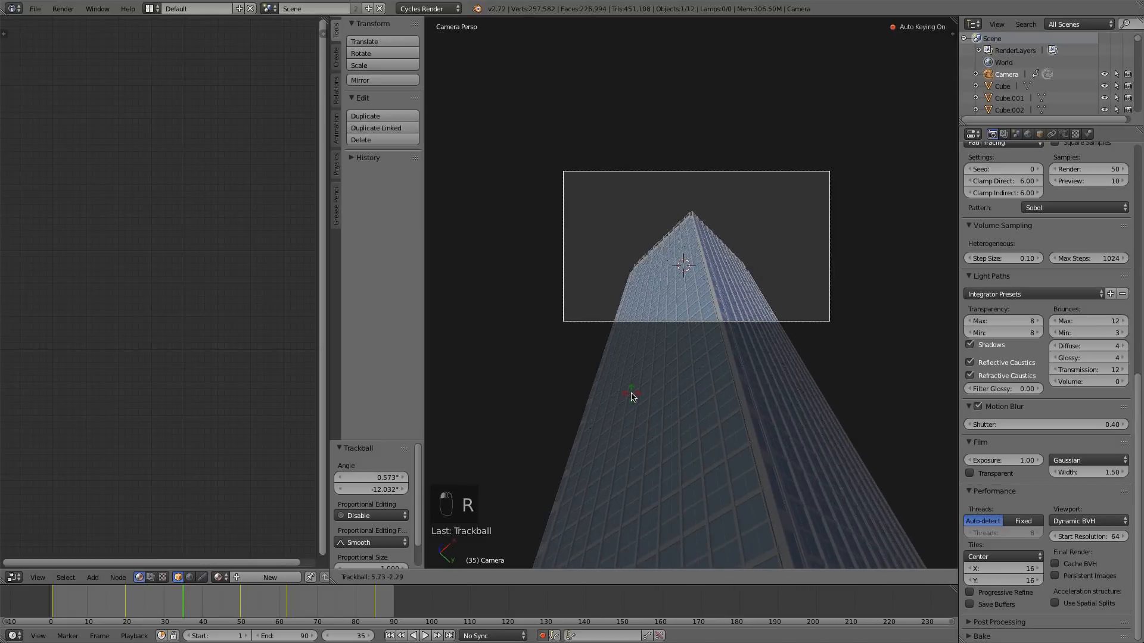
{"action": "left_click", "coordinate": [631, 391]}
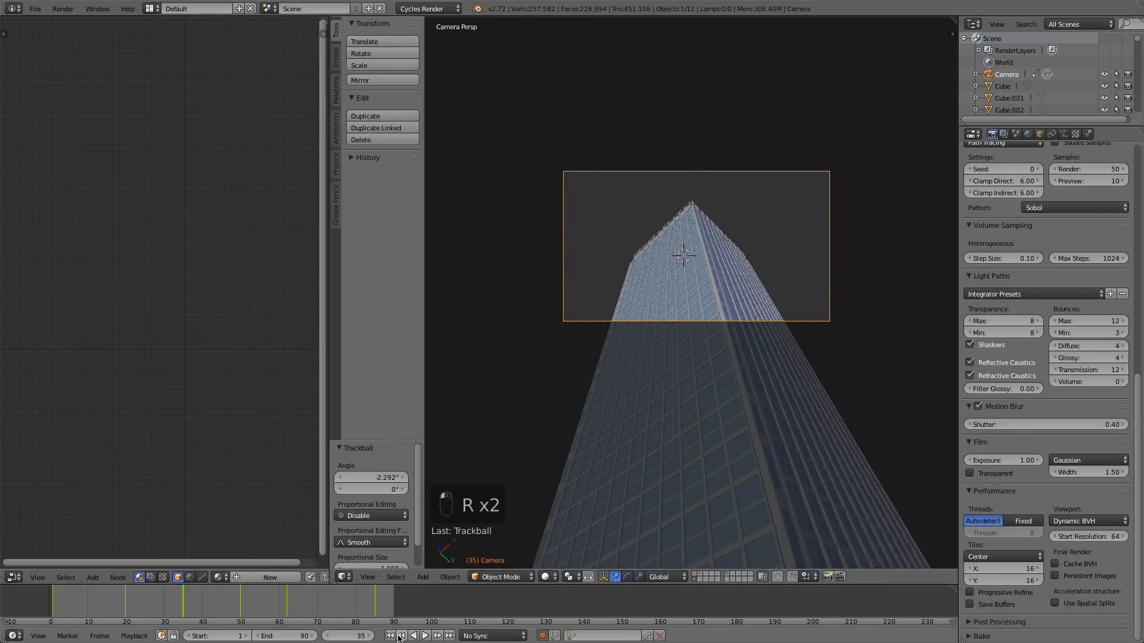
{"action": "left_click", "coordinate": [402, 636]}
{"action": "left_click", "coordinate": [390, 635]}
{"action": "left_click", "coordinate": [425, 636]}
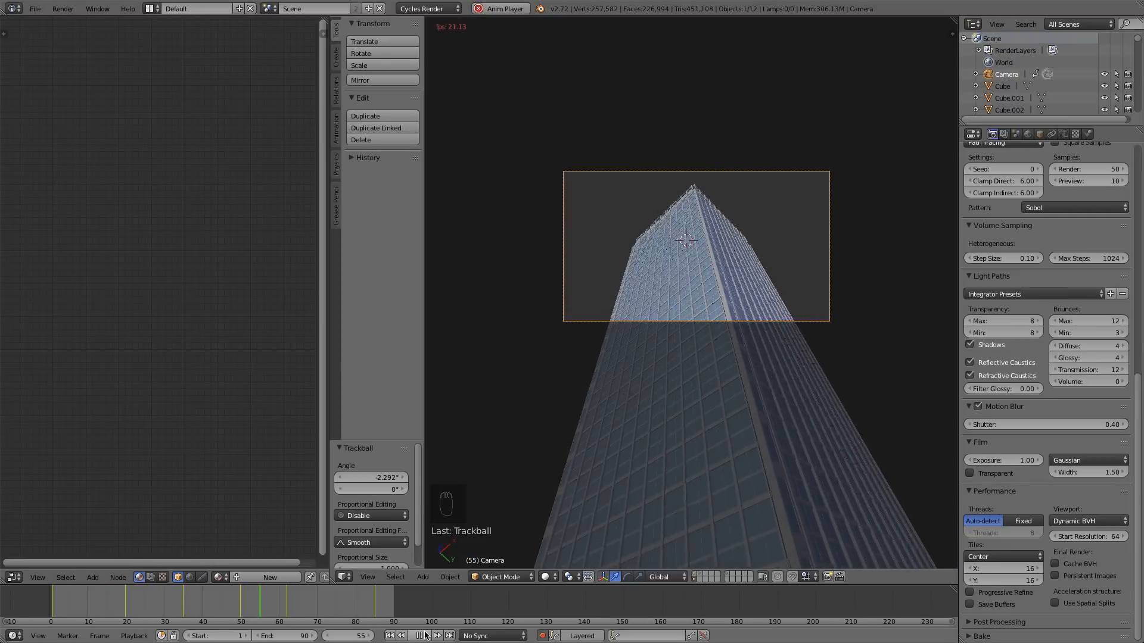
{"action": "left_click", "coordinate": [425, 636]}
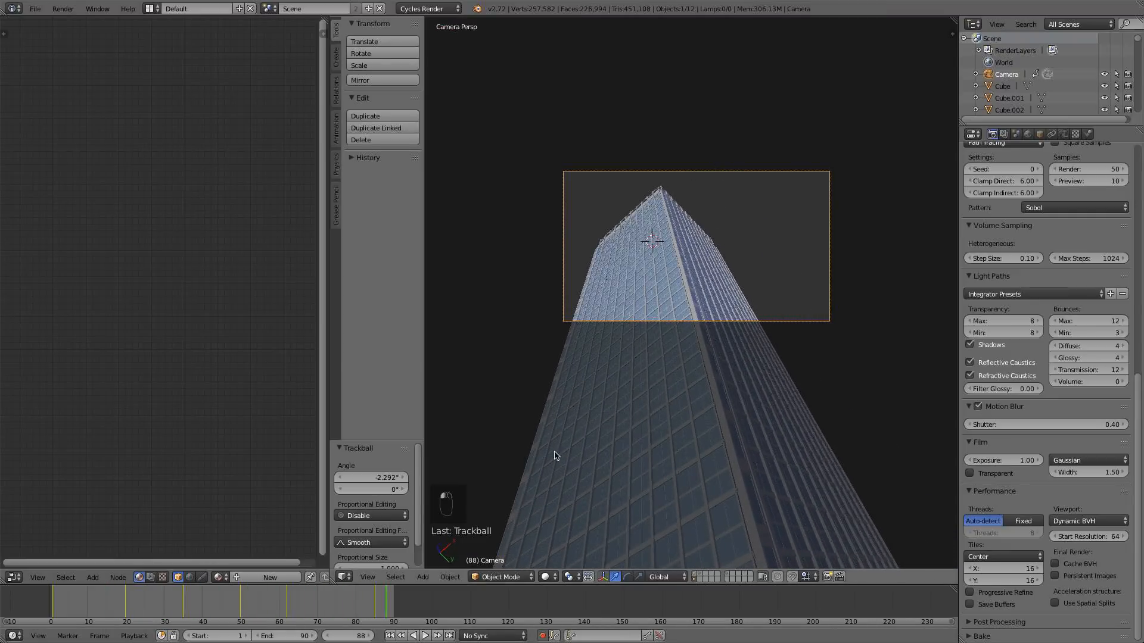
- Replace the empty node editor with a wider Graph Editor fitted to the camera's curves and show its curve properties
{"action": "left_click", "coordinate": [15, 577]}
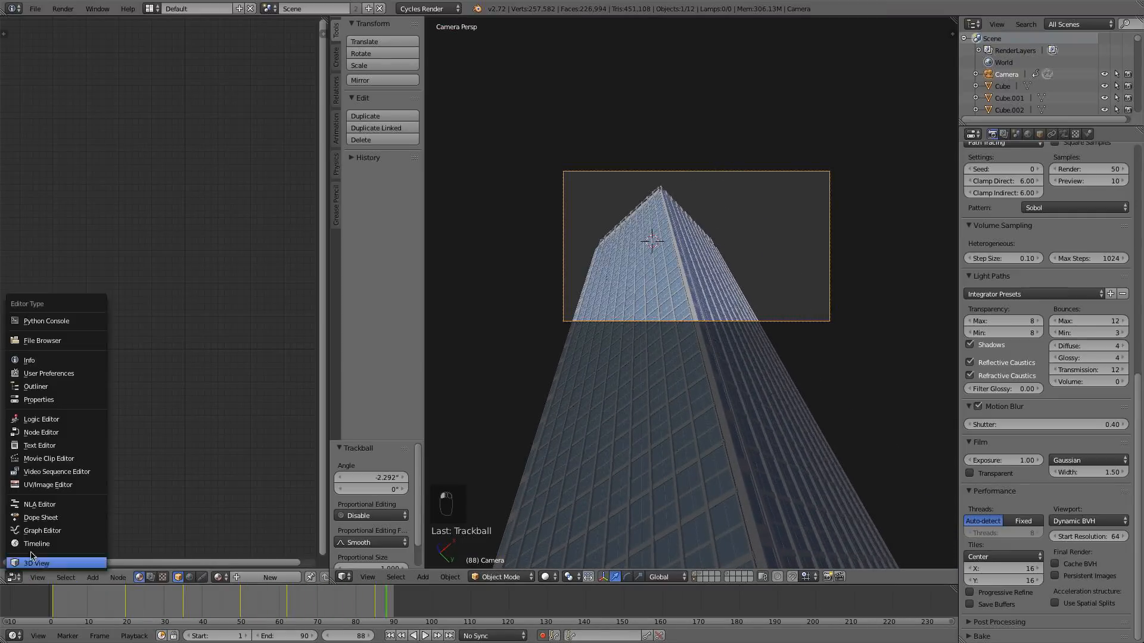
{"action": "left_click", "coordinate": [60, 530]}
{"action": "key", "text": "Home"}
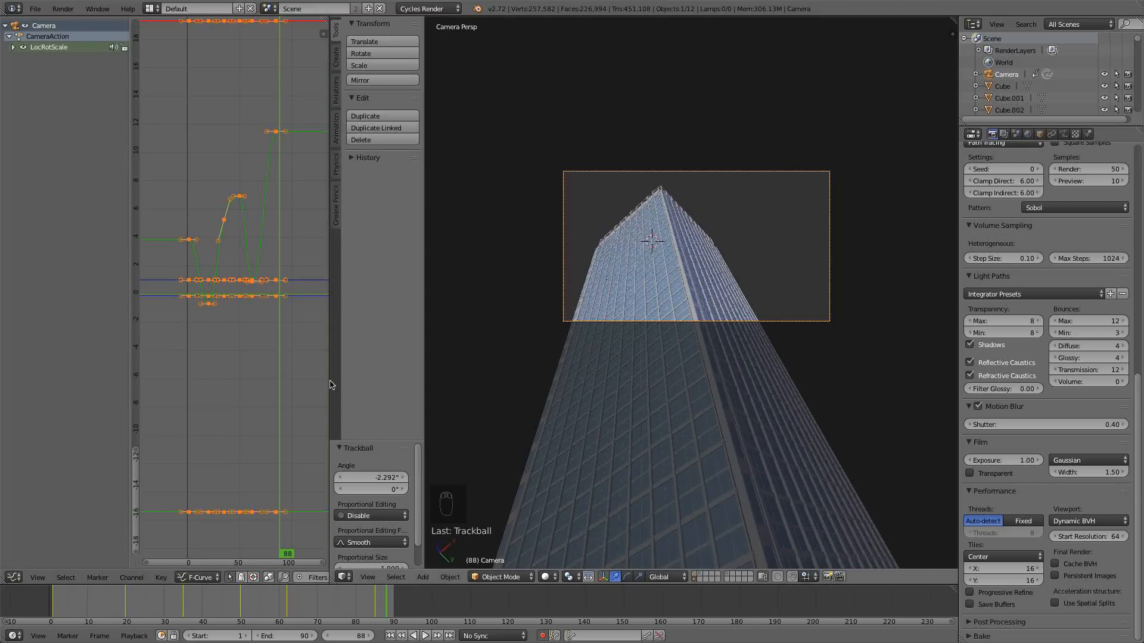
{"action": "left_click_drag", "start_coordinate": [330, 385], "coordinate": [417, 374]}
{"action": "key", "text": "n"}
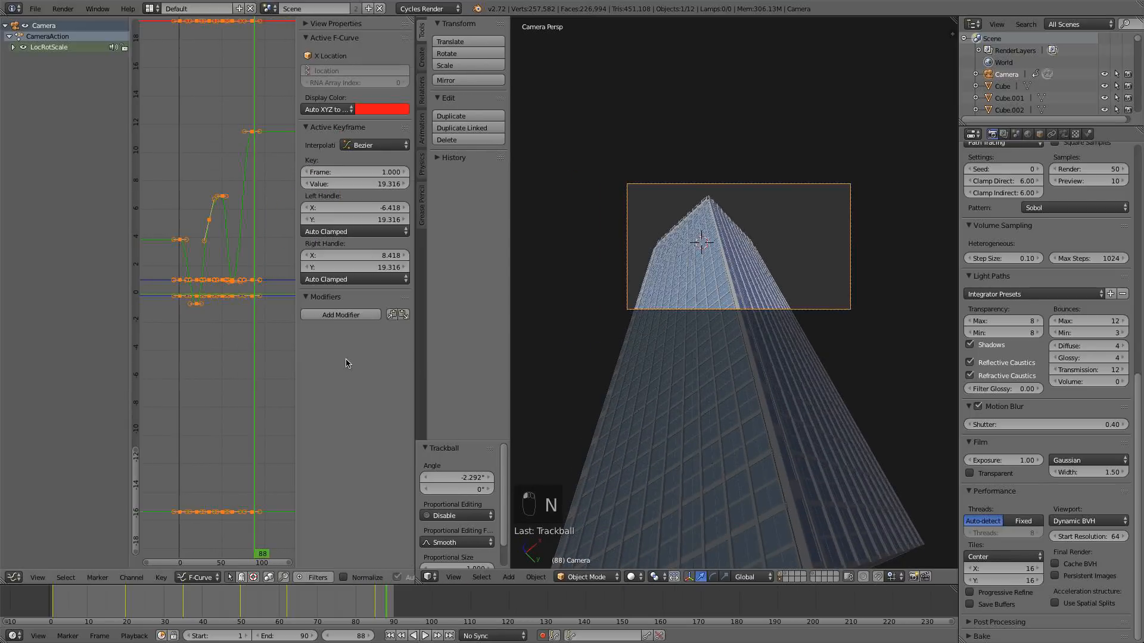
- Add a Noise modifier with scale 5 and strength 0.2 to the camera's X Location curve, with the animation playing
{"action": "left_click", "coordinate": [328, 316]}
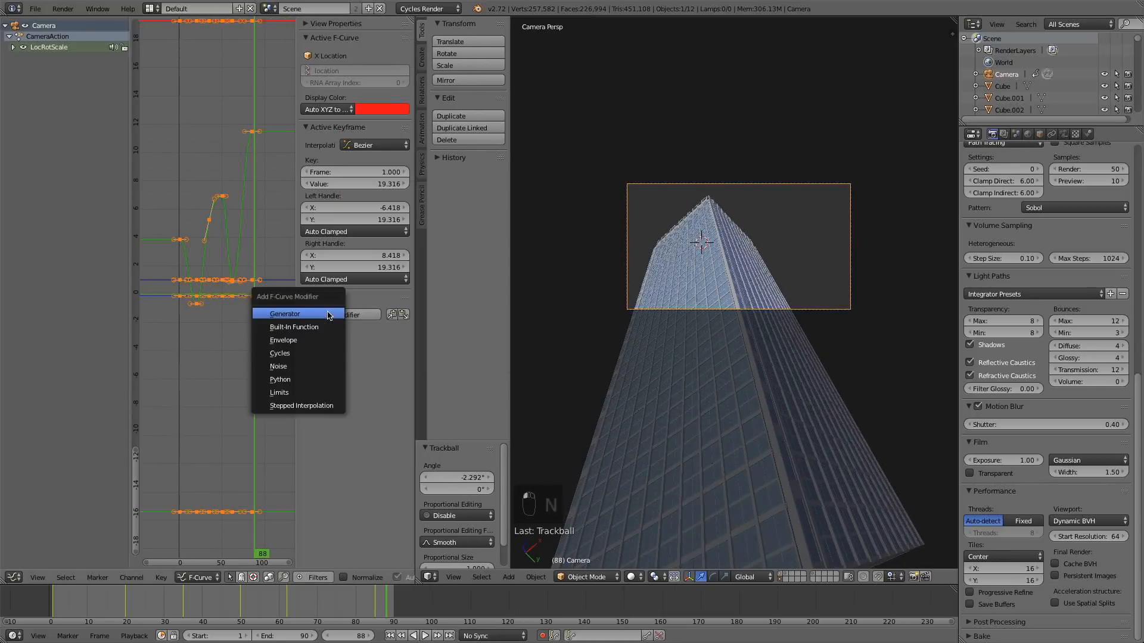
{"action": "left_click", "coordinate": [306, 367]}
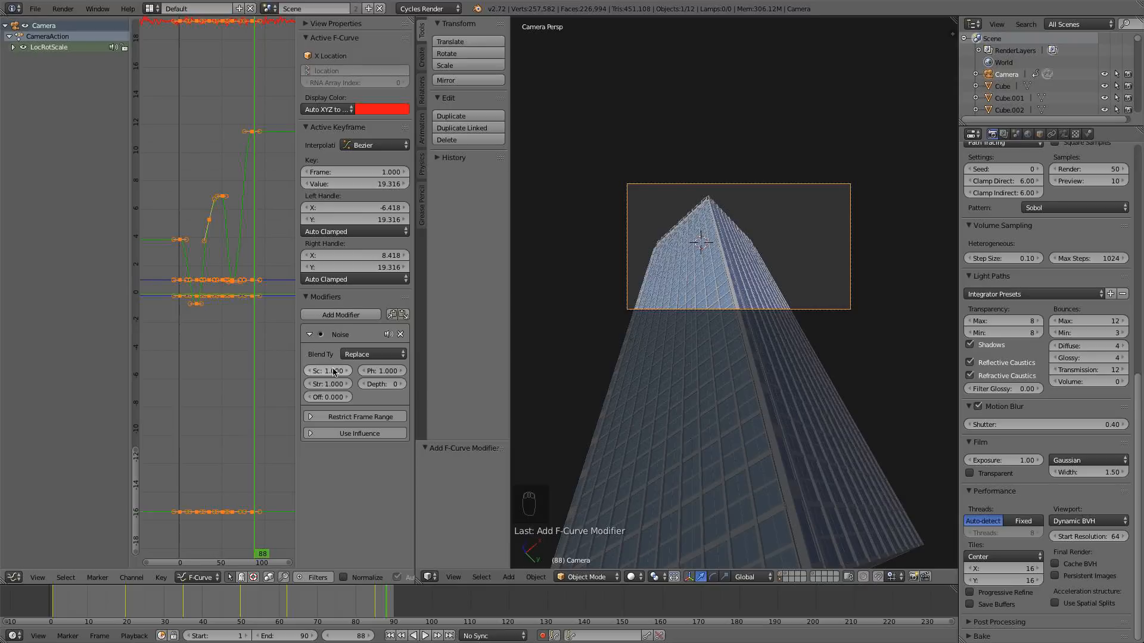
{"action": "left_click", "coordinate": [425, 636]}
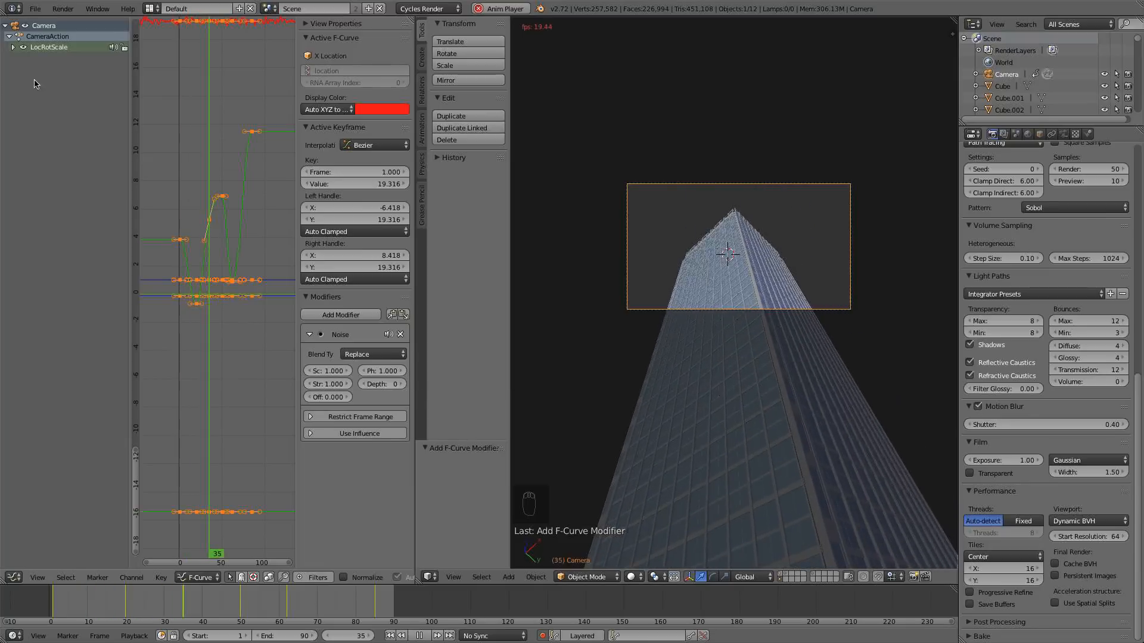
{"action": "left_click", "coordinate": [13, 47]}
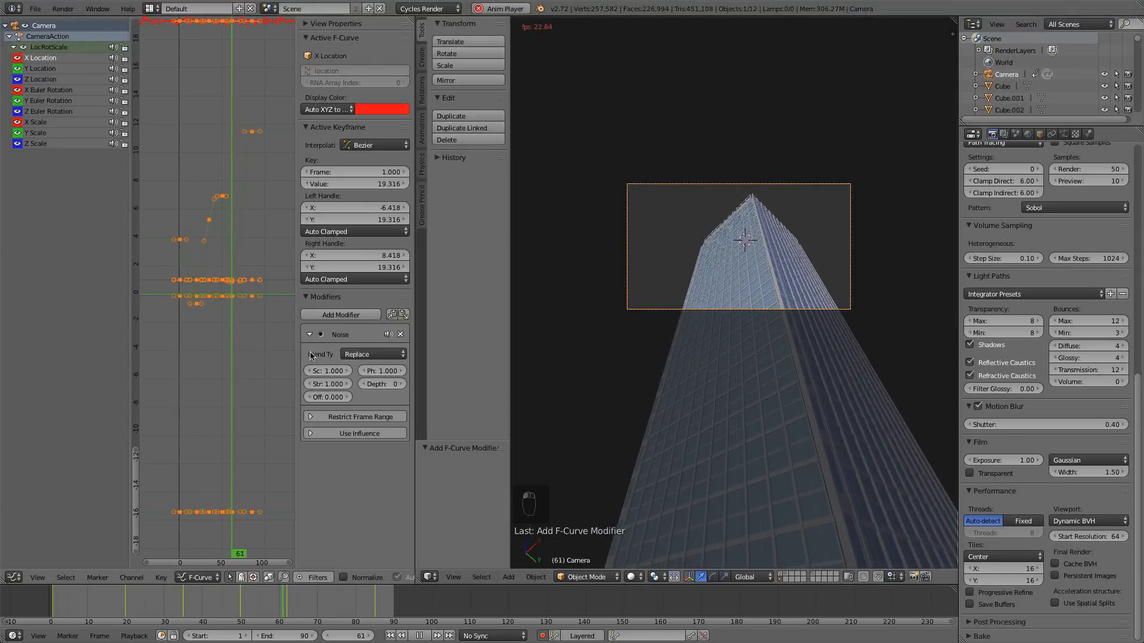
{"action": "left_click", "coordinate": [332, 384]}
{"action": "type", "text": "0.2"}
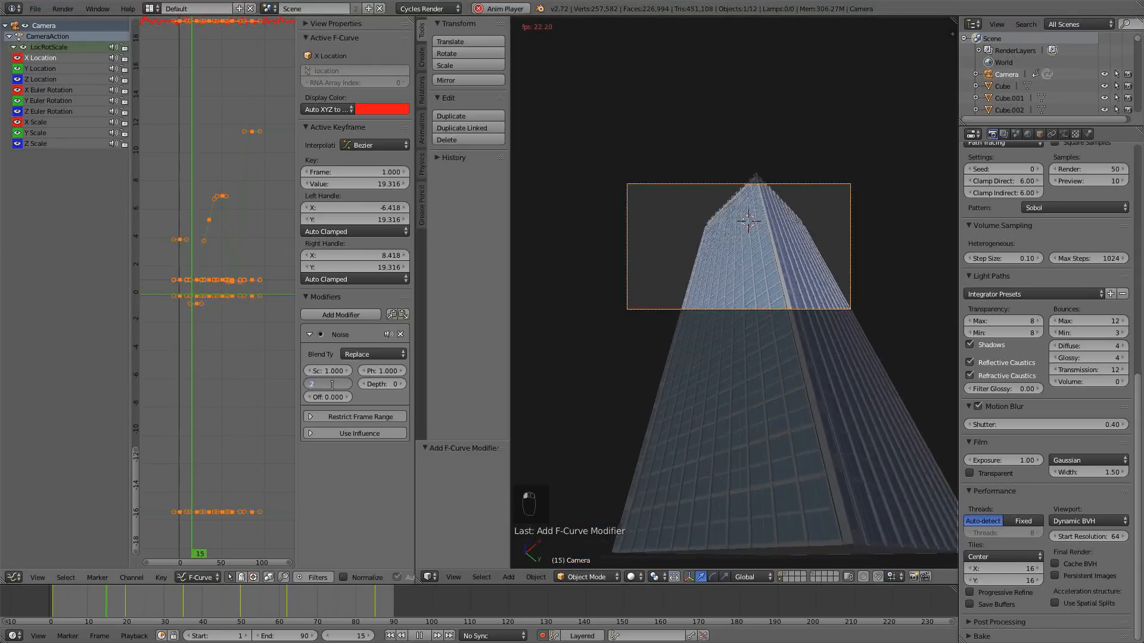
{"action": "key", "text": "Return"}
{"action": "left_click_drag", "start_coordinate": [296, 358], "coordinate": [238, 358]}
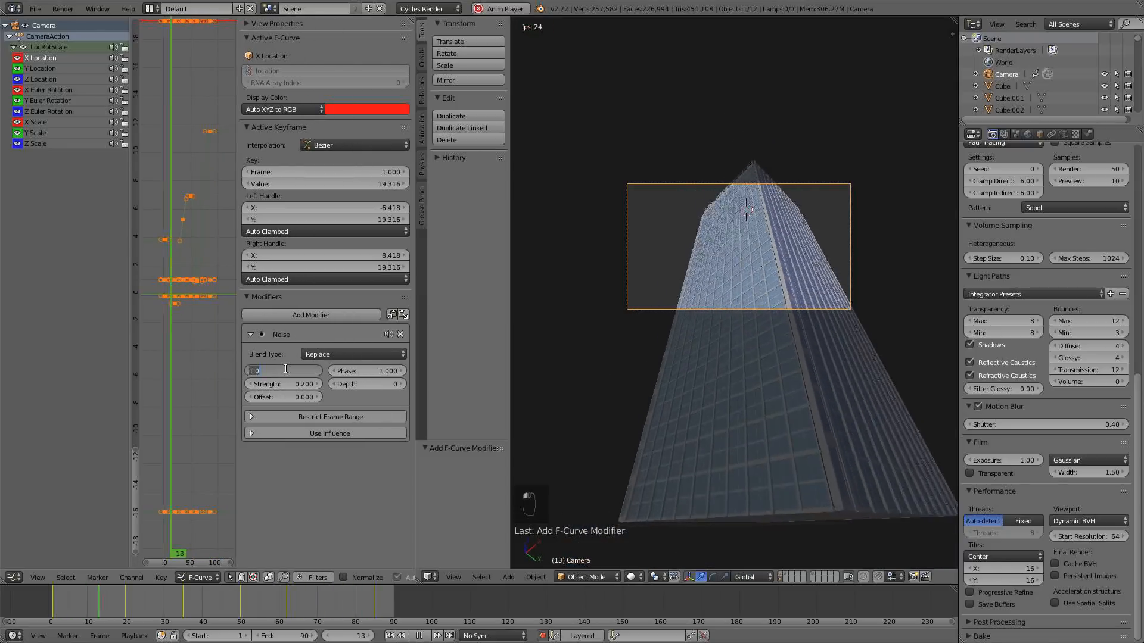
{"action": "left_click", "coordinate": [287, 372]}
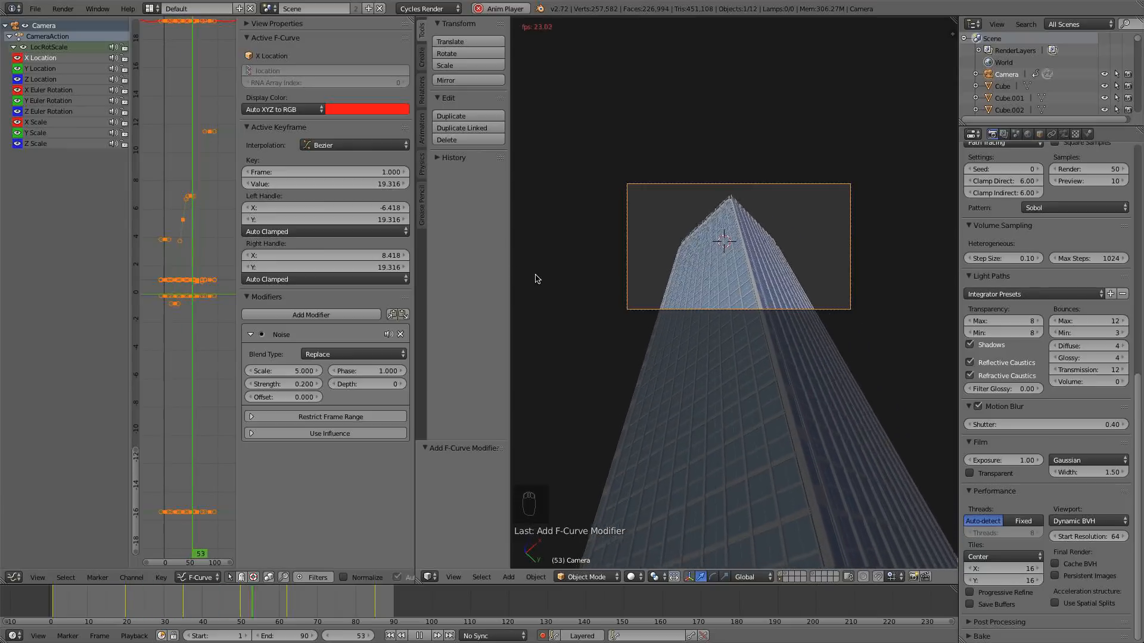
- Add a Noise modifier with scale 6 and strength 0.08 to the camera's X Euler Rotation curve
{"action": "left_click", "coordinate": [54, 93]}
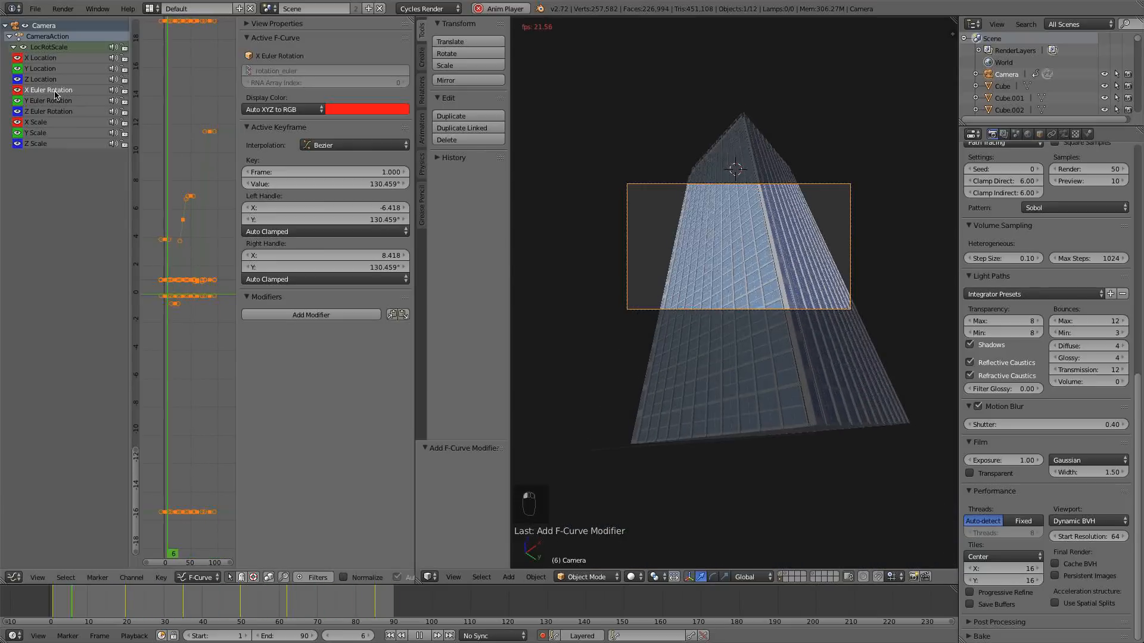
{"action": "left_click", "coordinate": [286, 320]}
{"action": "left_click", "coordinate": [287, 319]}
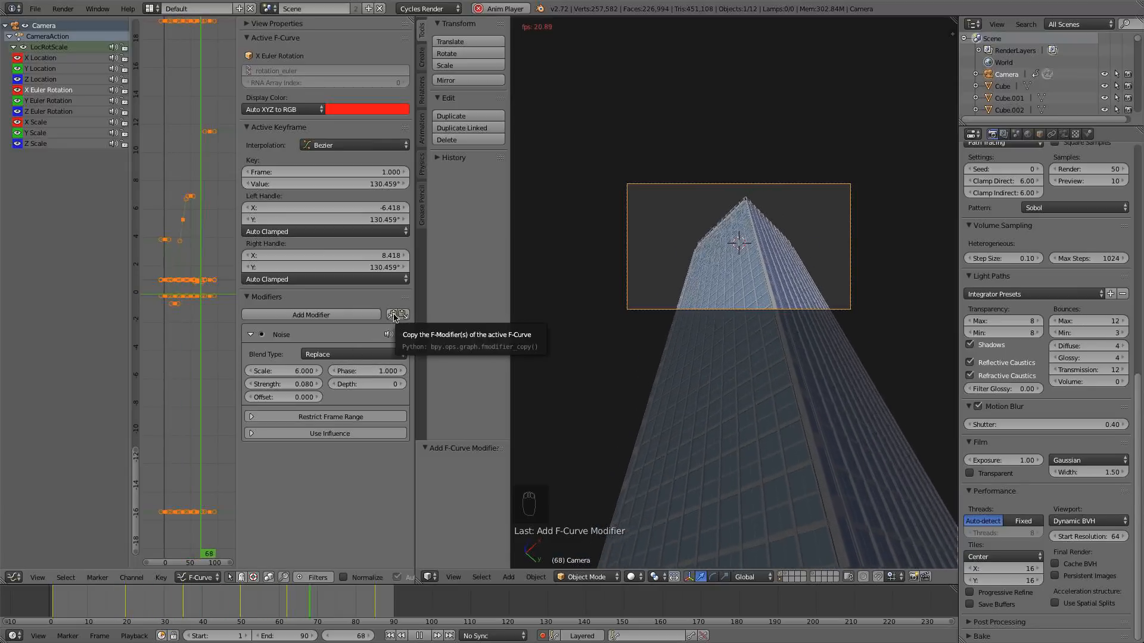
- Copy the X Euler Rotation noise to the Y Euler Rotation curve and set its scale to 5 and strength to 0.05
{"action": "left_click", "coordinate": [393, 315]}
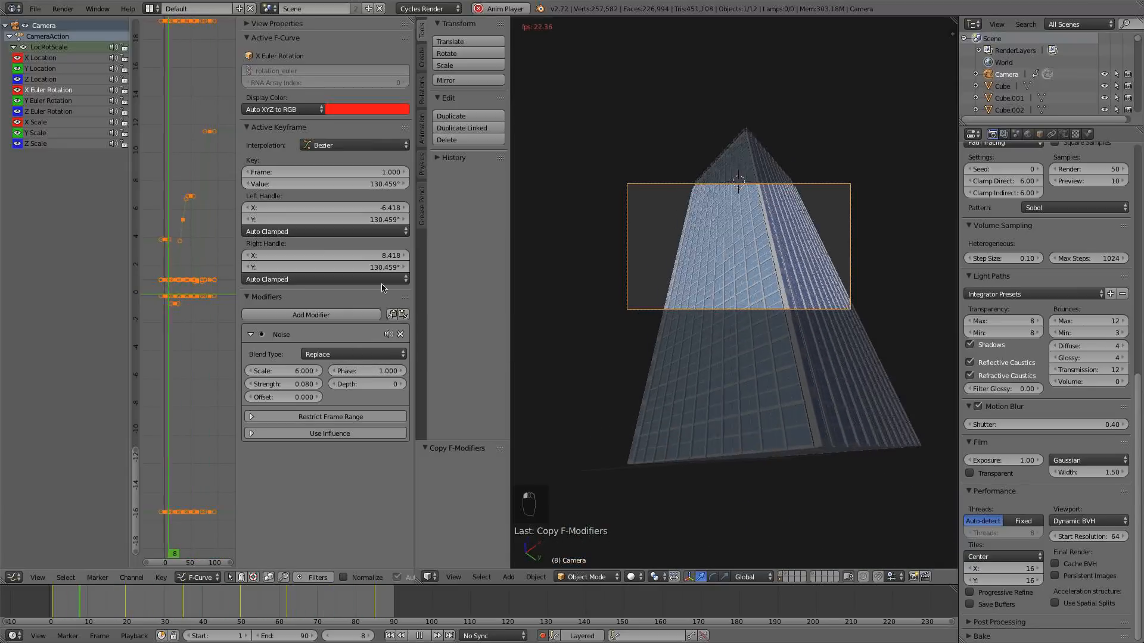
{"action": "left_click", "coordinate": [50, 100]}
{"action": "left_click", "coordinate": [409, 315]}
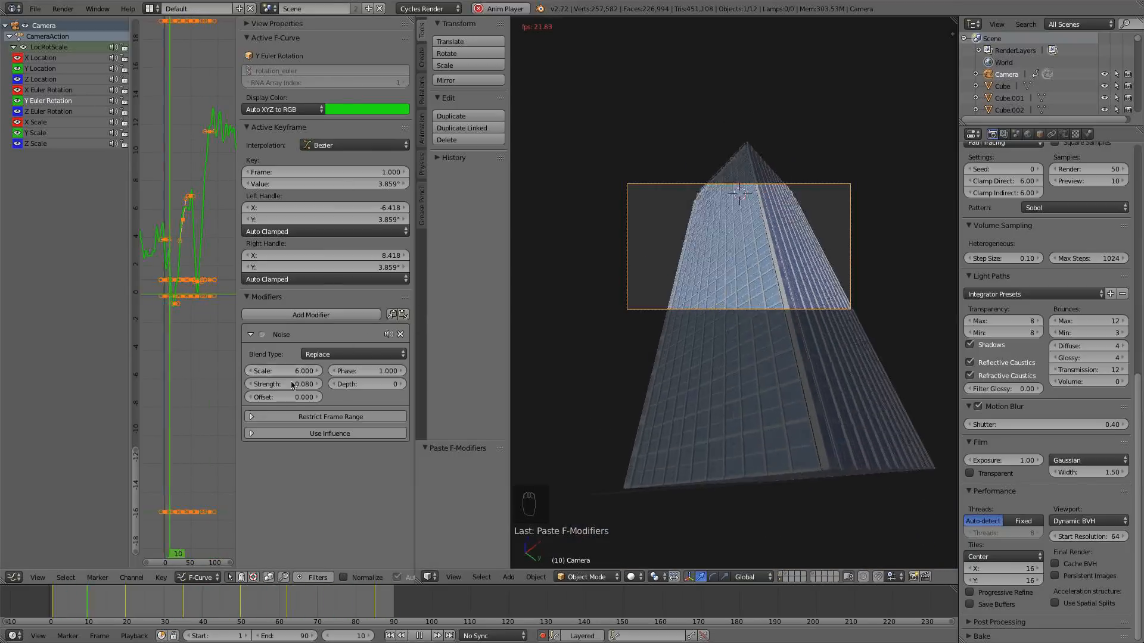
{"action": "left_click", "coordinate": [292, 371]}
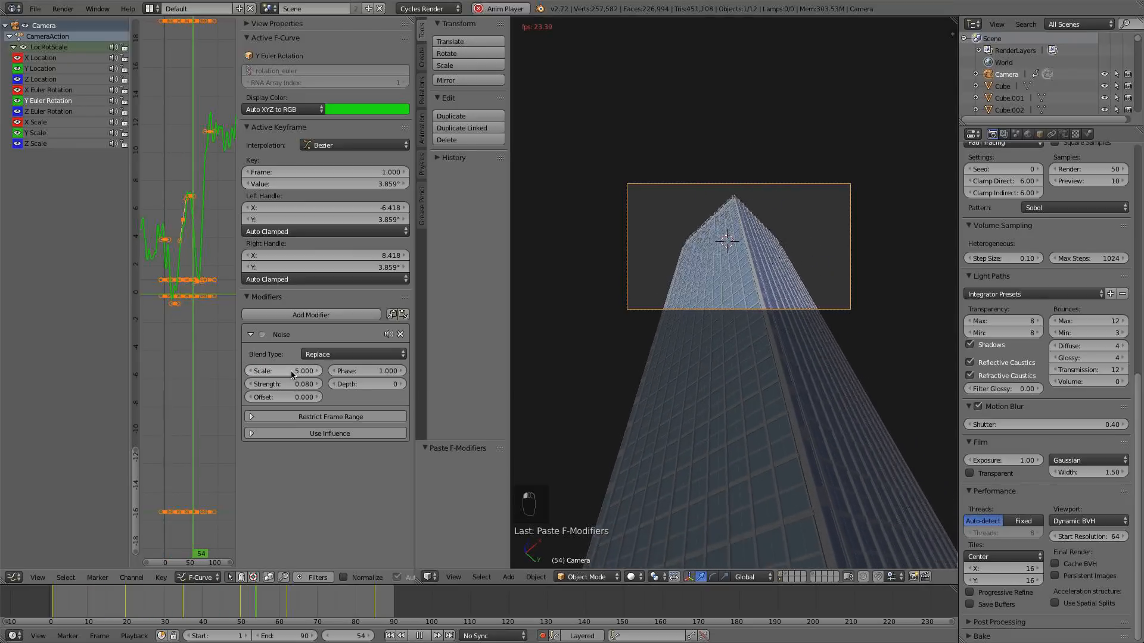
{"action": "left_click", "coordinate": [293, 380]}
{"action": "type", "text": "0.05"}
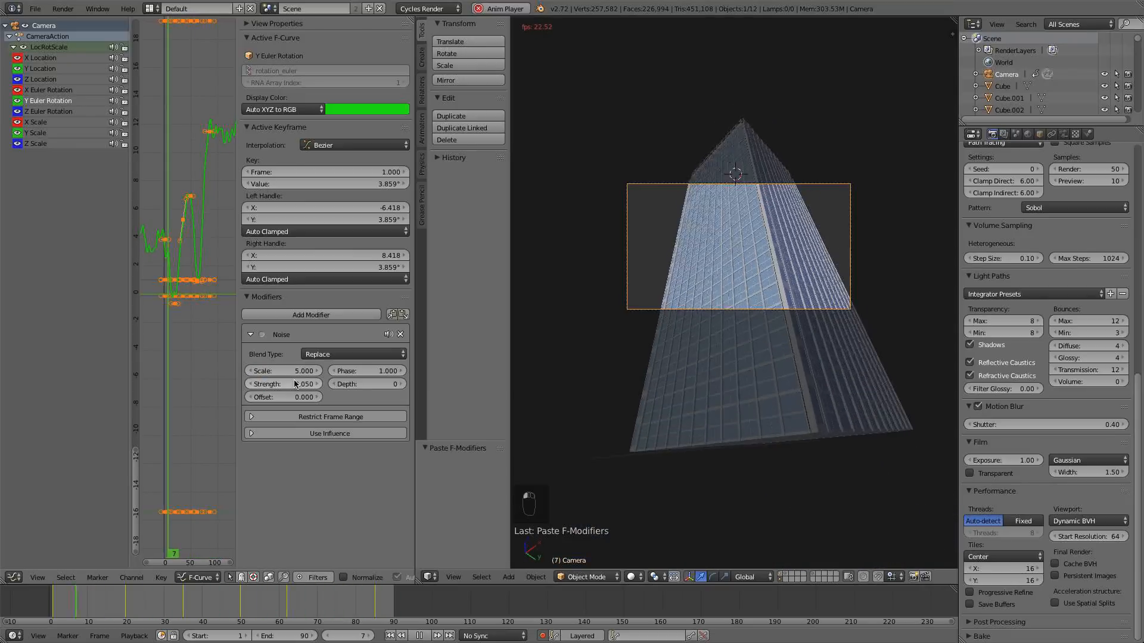
{"action": "key", "text": "Return"}
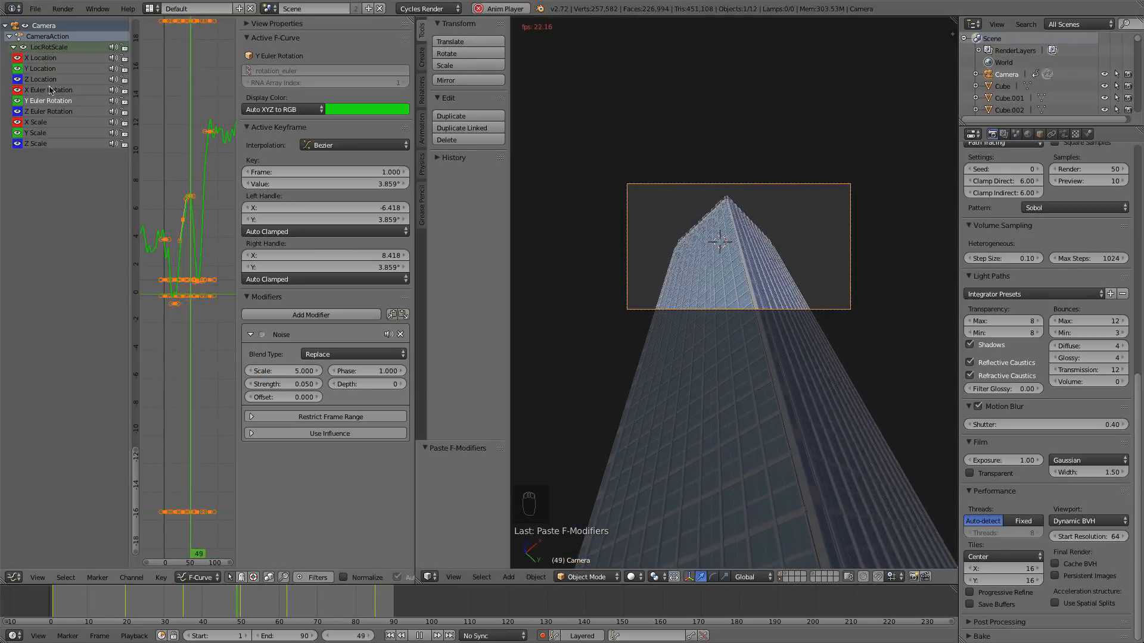
- Paste the copied noise onto the Z Euler Rotation curve and set its scale to 4 and strength to 0.04
{"action": "left_click", "coordinate": [51, 111]}
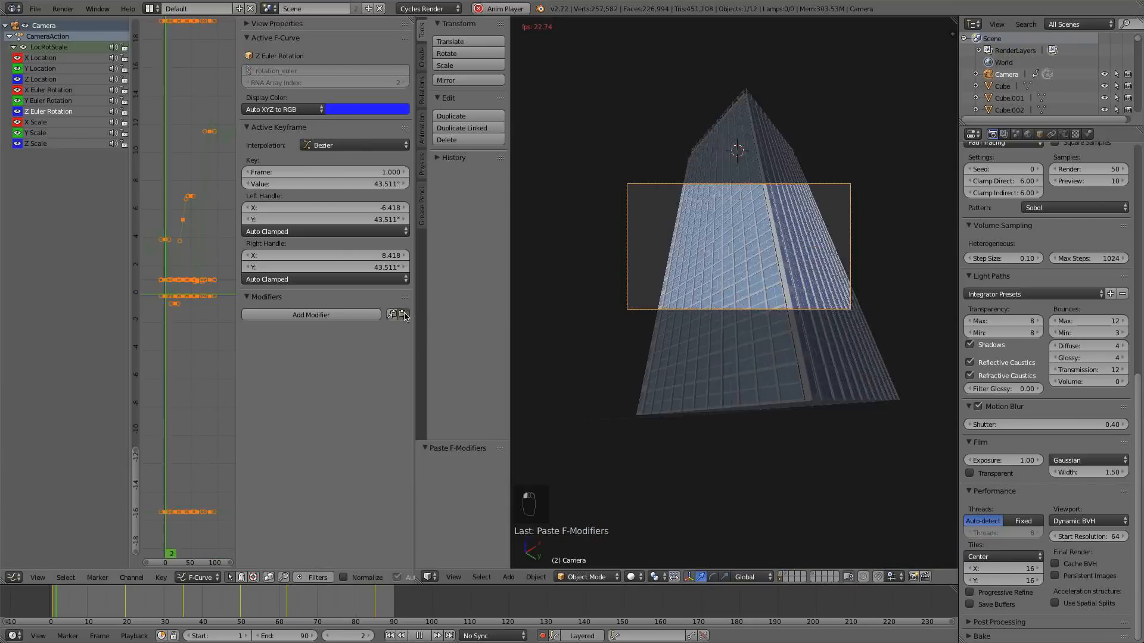
{"action": "left_click", "coordinate": [403, 314]}
{"action": "left_click", "coordinate": [287, 373]}
{"action": "type", "text": "4"}
{"action": "key", "text": "Return"}
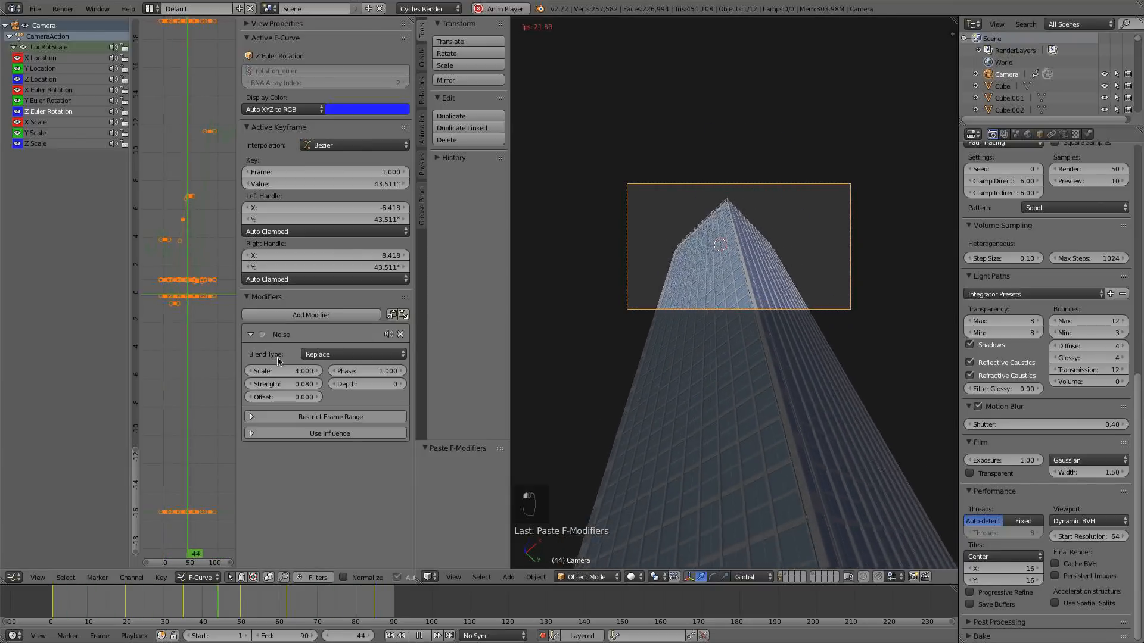
{"action": "left_click", "coordinate": [287, 382]}
{"action": "type", "text": "0.04"}
{"action": "key", "text": "Return"}
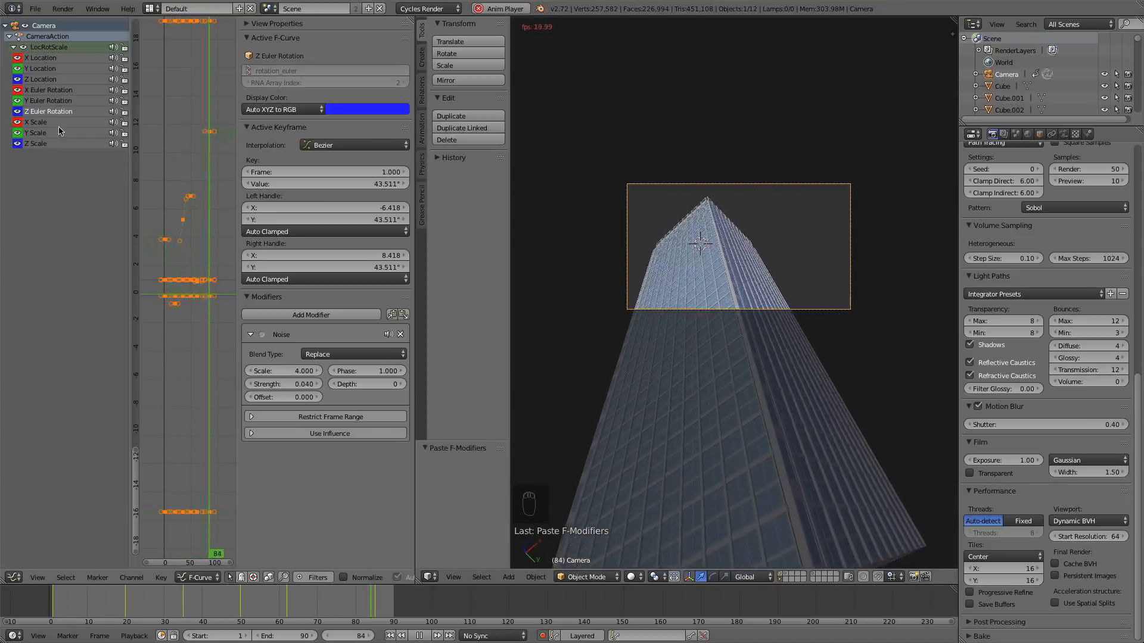
- Reduce the strength of the Noise modifier on the camera's Y Euler Rotation curve to 0.02
{"action": "left_click", "coordinate": [44, 102]}
{"action": "left_click", "coordinate": [303, 383]}
{"action": "type", "text": "0.05"}
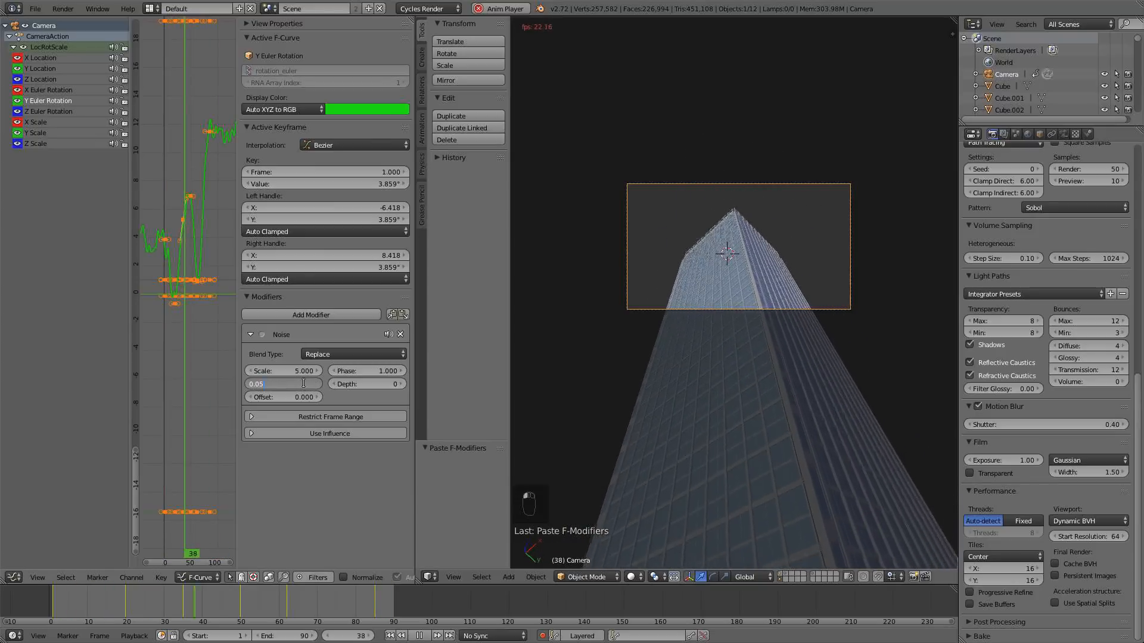
{"action": "key", "text": "Return"}
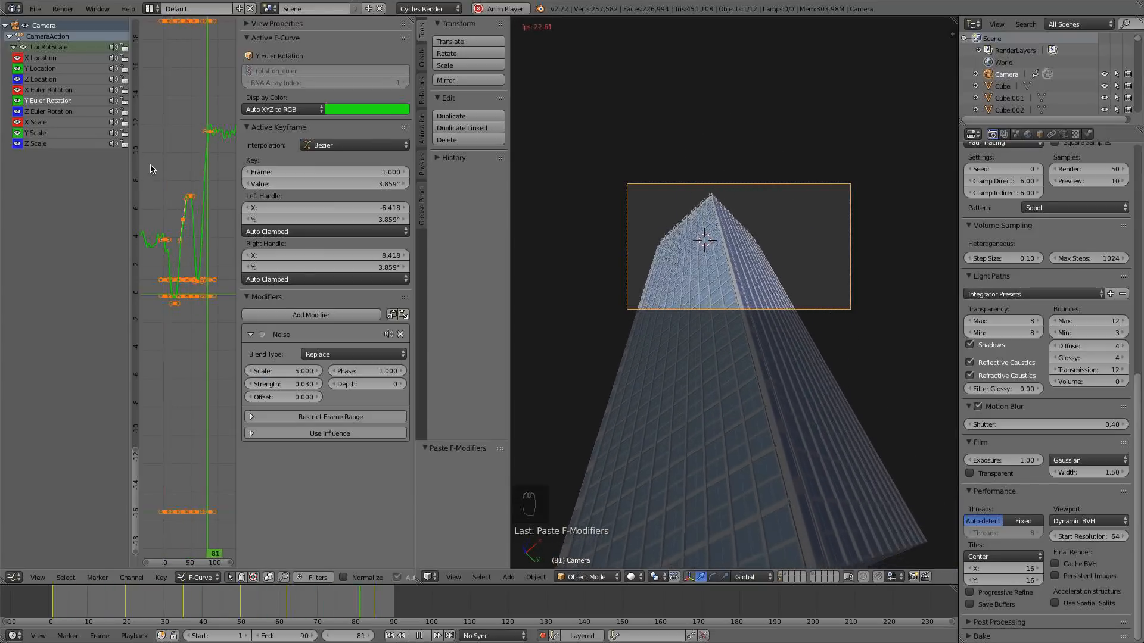
{"action": "left_click", "coordinate": [298, 384]}
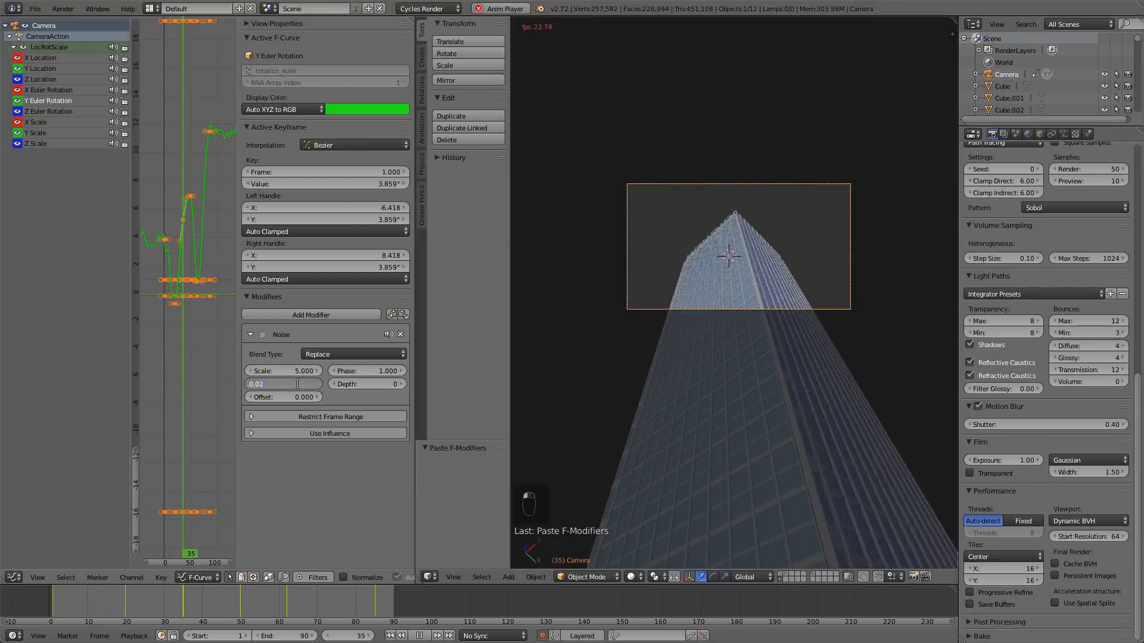
{"action": "key", "text": "Return"}
- Paste the copied Noise modifier onto the camera's Y Location curve and set its strength to 0.2
{"action": "left_click", "coordinate": [42, 58]}
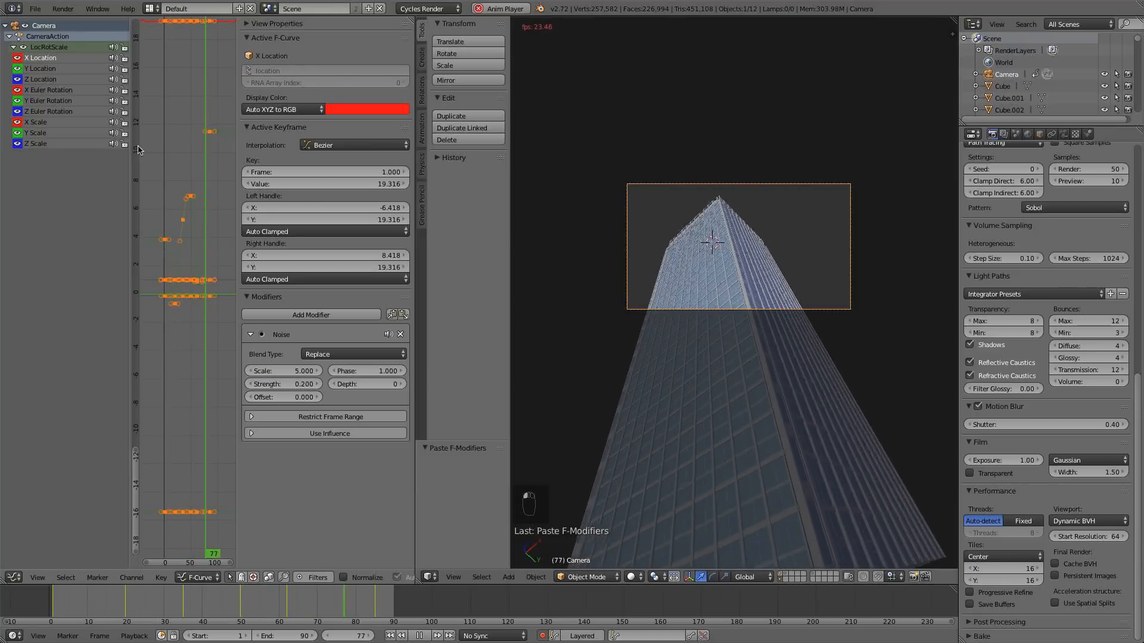
{"action": "left_click", "coordinate": [84, 69]}
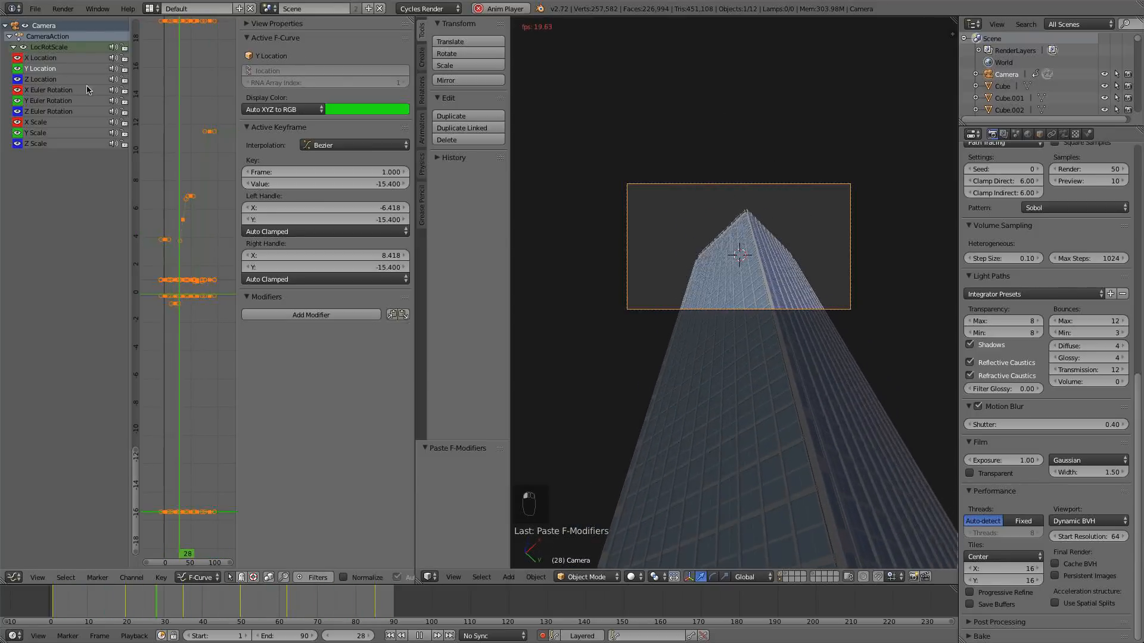
{"action": "left_click", "coordinate": [403, 314]}
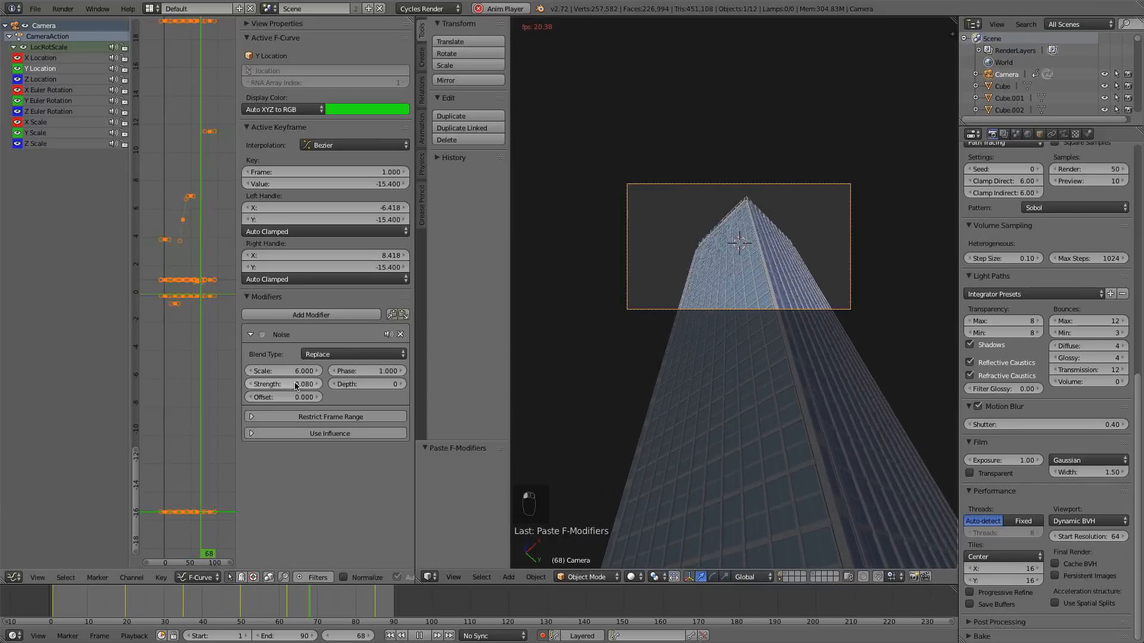
{"action": "left_click", "coordinate": [295, 384]}
{"action": "key", "text": "BackSpace"}
{"action": "type", "text": ".2"}
{"action": "key", "text": "Return"}
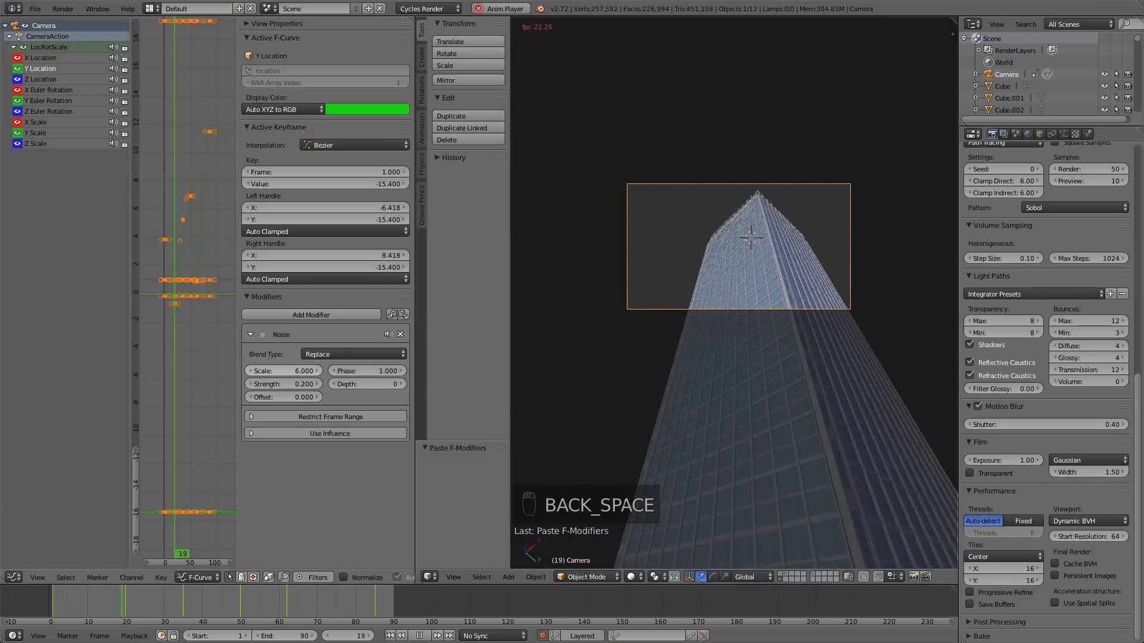
- Try scales of 8 and 12 for the noise on the Y Location curve
{"action": "left_click", "coordinate": [285, 369]}
{"action": "type", "text": "8"}
{"action": "key", "text": "Return"}
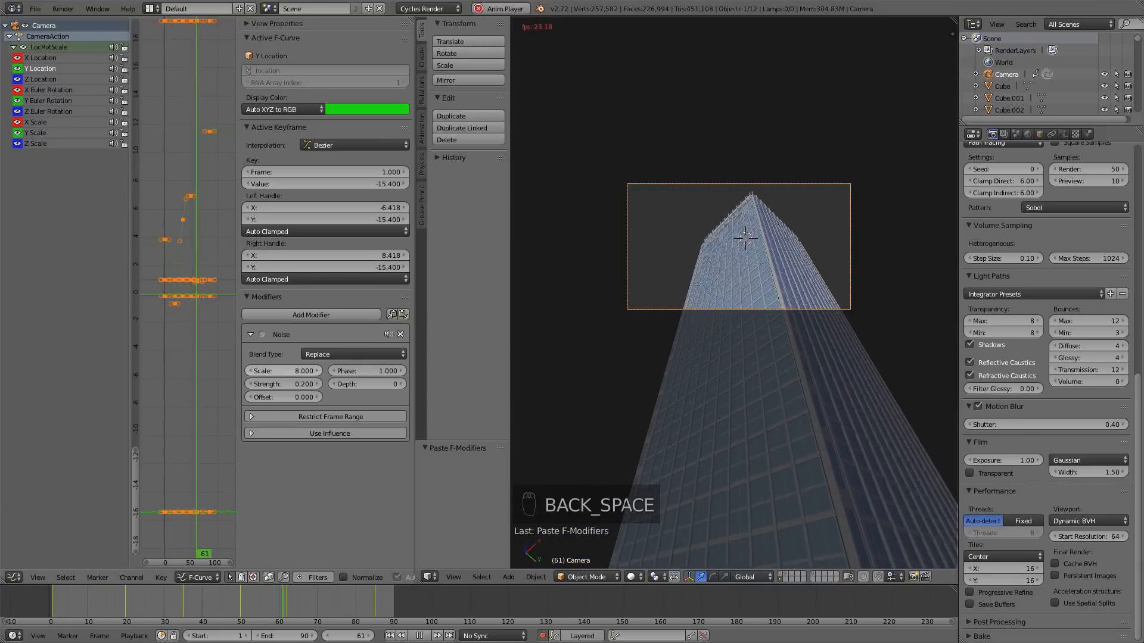
{"action": "left_click", "coordinate": [284, 370]}
{"action": "type", "text": "12"}
{"action": "key", "text": "Return"}
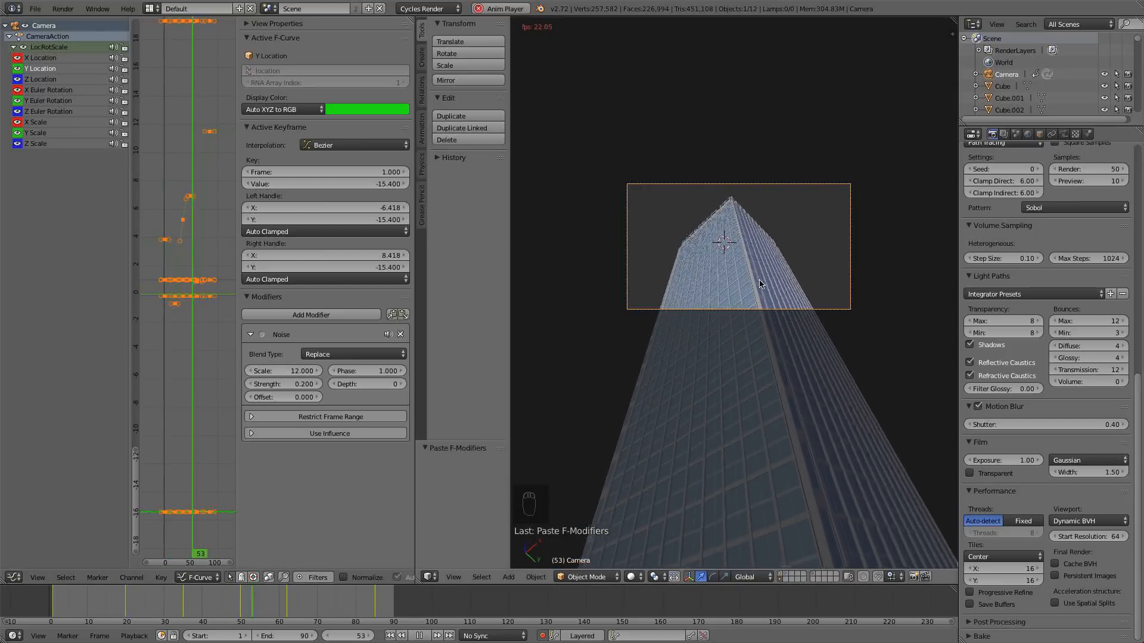
- Set the Y Location curve's noise to scale 15 and strength 0.12
{"action": "left_click", "coordinate": [289, 368]}
{"action": "type", "text": "15"}
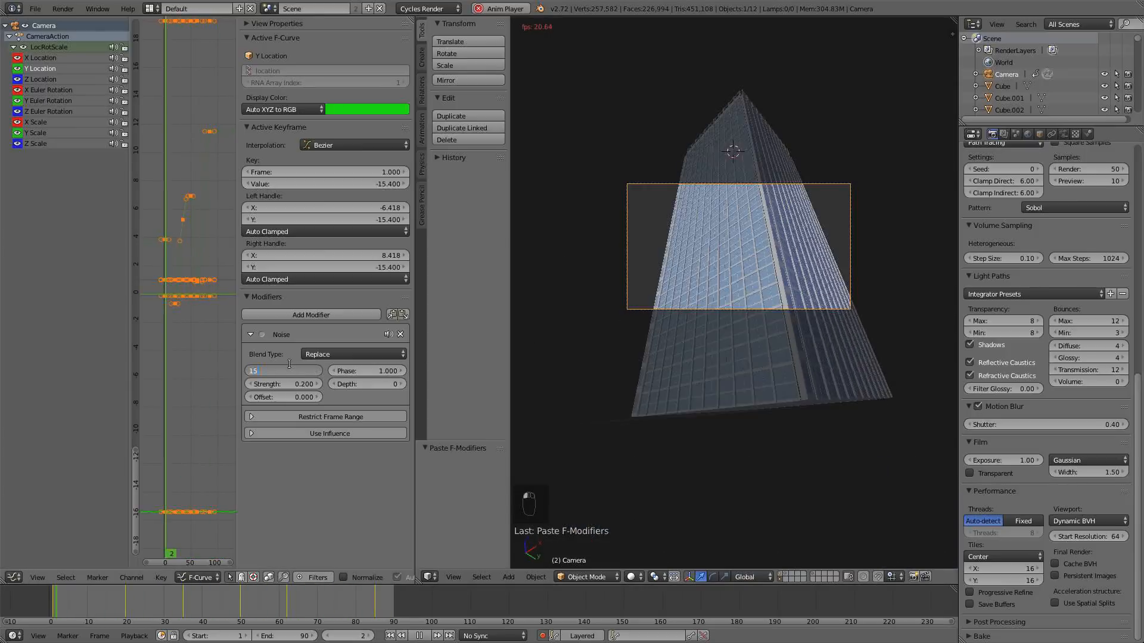
{"action": "key", "text": "Tab"}
{"action": "type", "text": "1"}
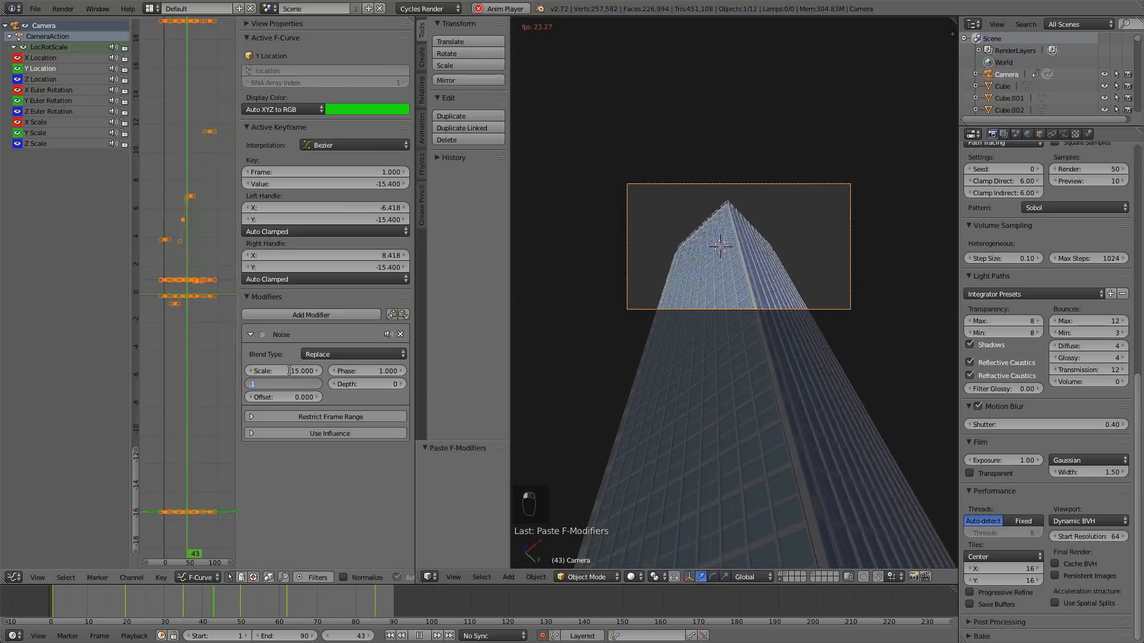
{"action": "type", "text": ".12"}
{"action": "key", "text": "Return"}
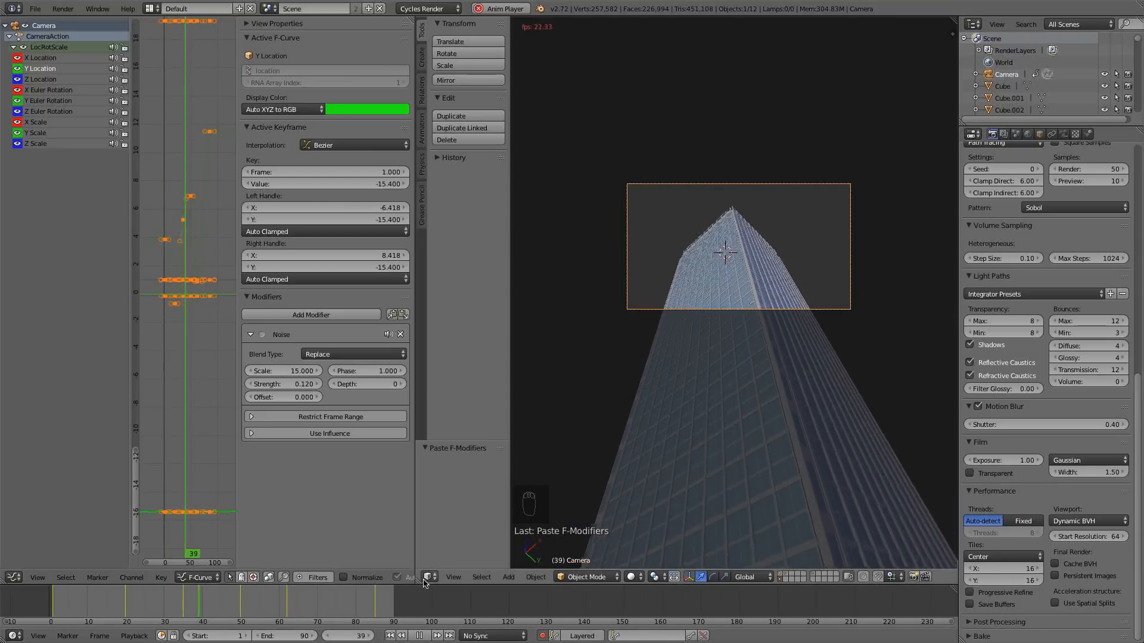
- Merge the Graph Editor area into the 3D view, stop playback and go to frame 55
{"action": "left_click_drag", "start_coordinate": [421, 580], "coordinate": [387, 579]}
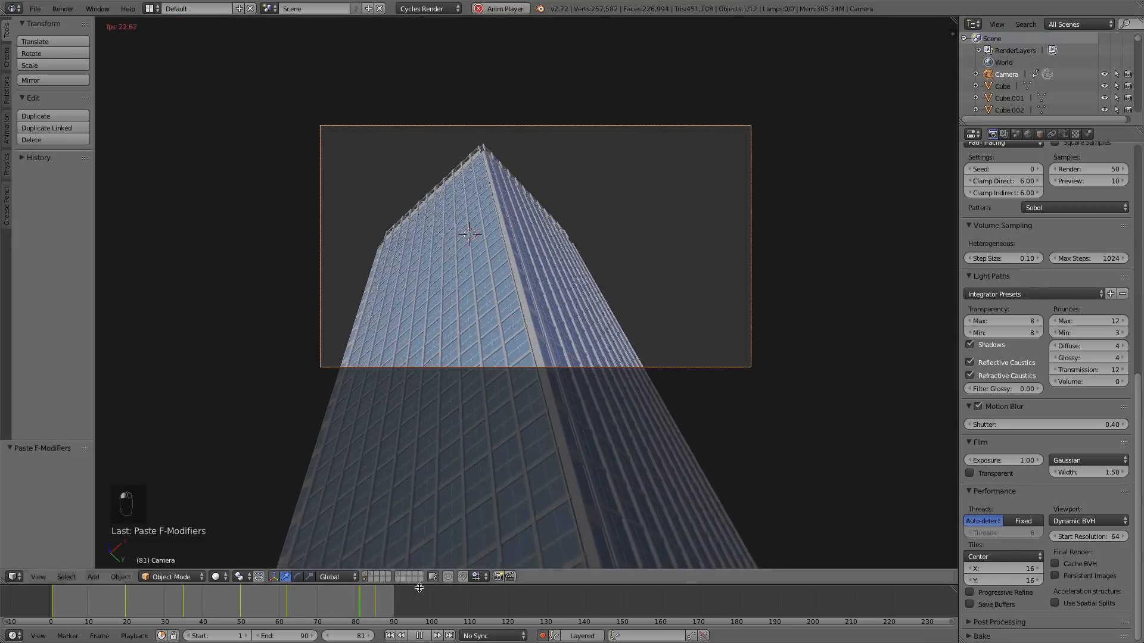
{"action": "key", "text": "Escape"}
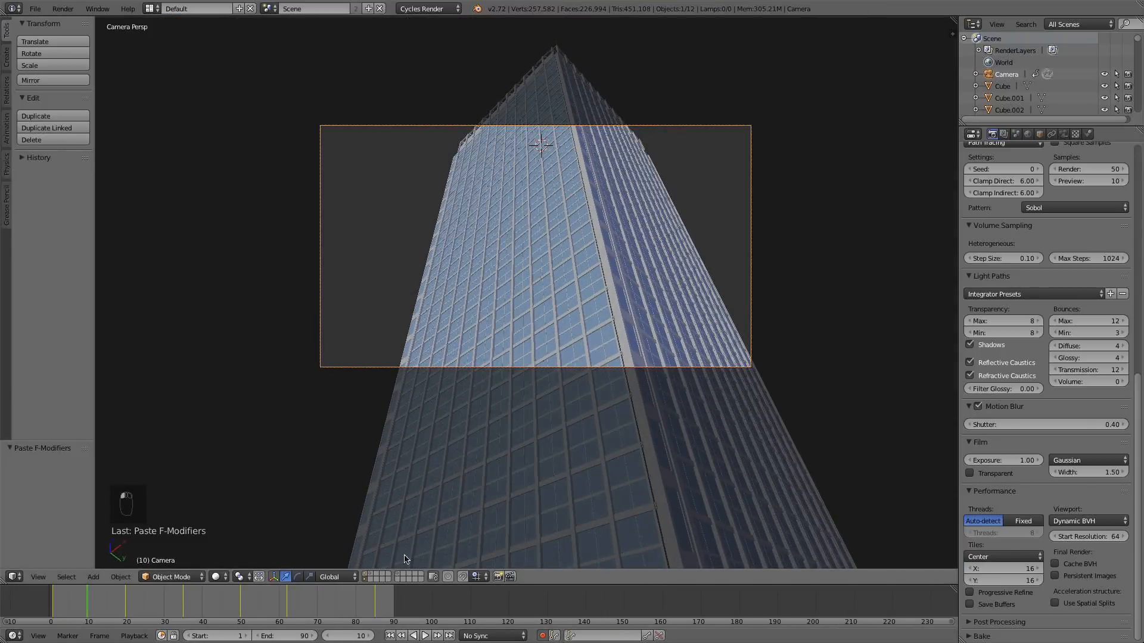
{"action": "mouse_move", "coordinate": [281, 603]}
{"action": "left_mouse_down"}
{"action": "mouse_move", "coordinate": [241, 603]}
{"action": "mouse_move", "coordinate": [260, 601]}
{"action": "left_mouse_up"}
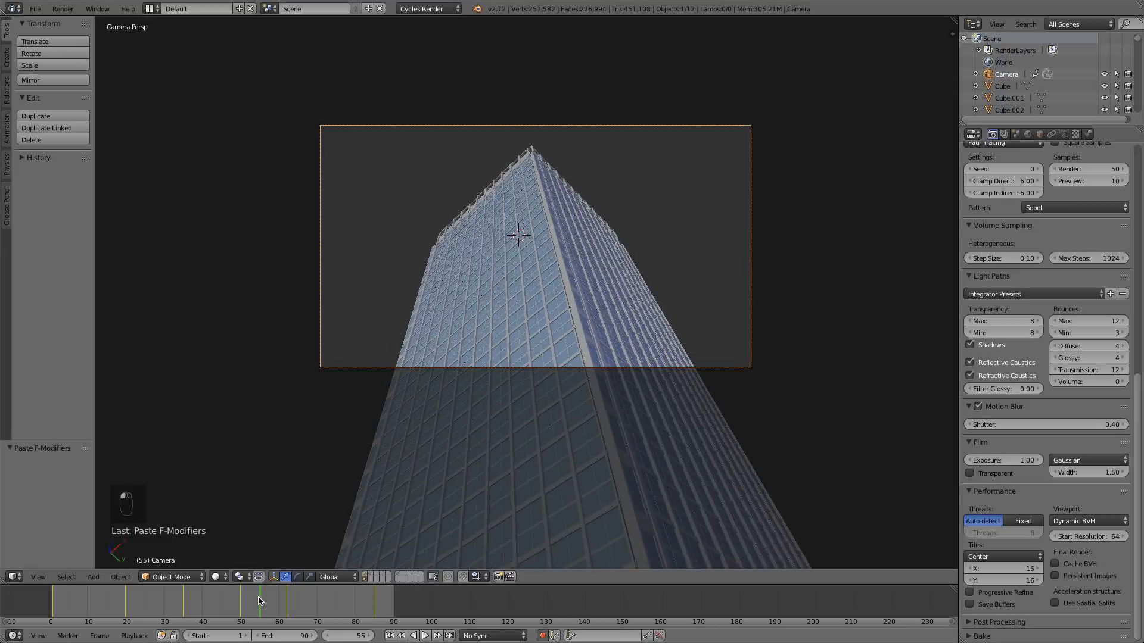
- Show only the first layer with the smashed building and explosion, and step through frames 55 to 57 to check the framing
{"action": "left_click", "coordinate": [367, 574]}
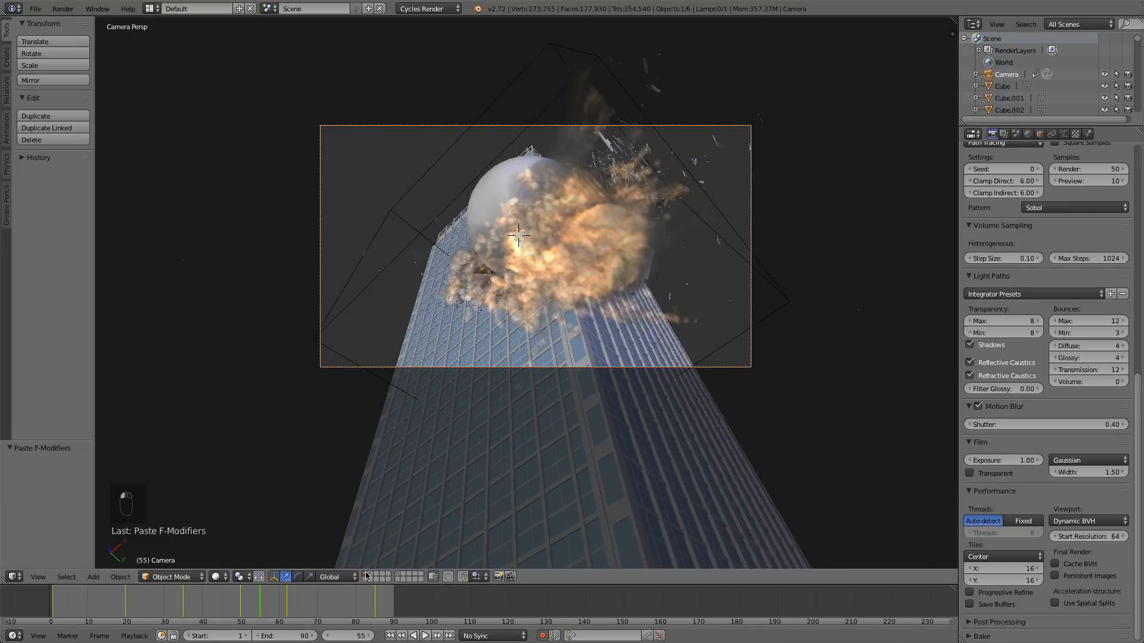
{"action": "key", "text": "Right"}
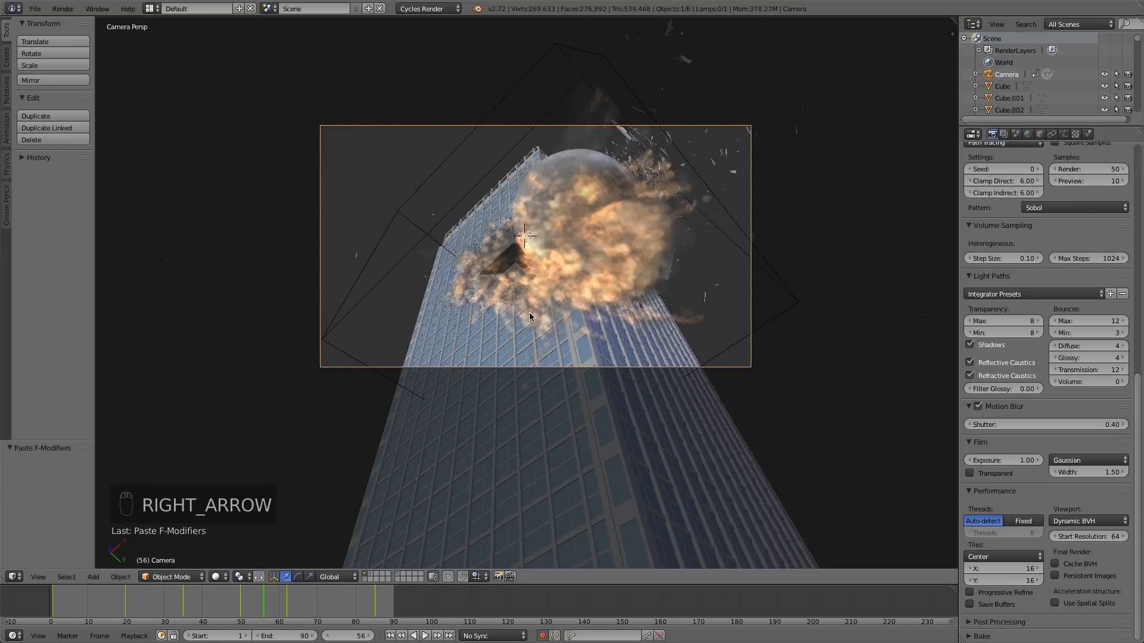
{"action": "key", "text": "Right"}
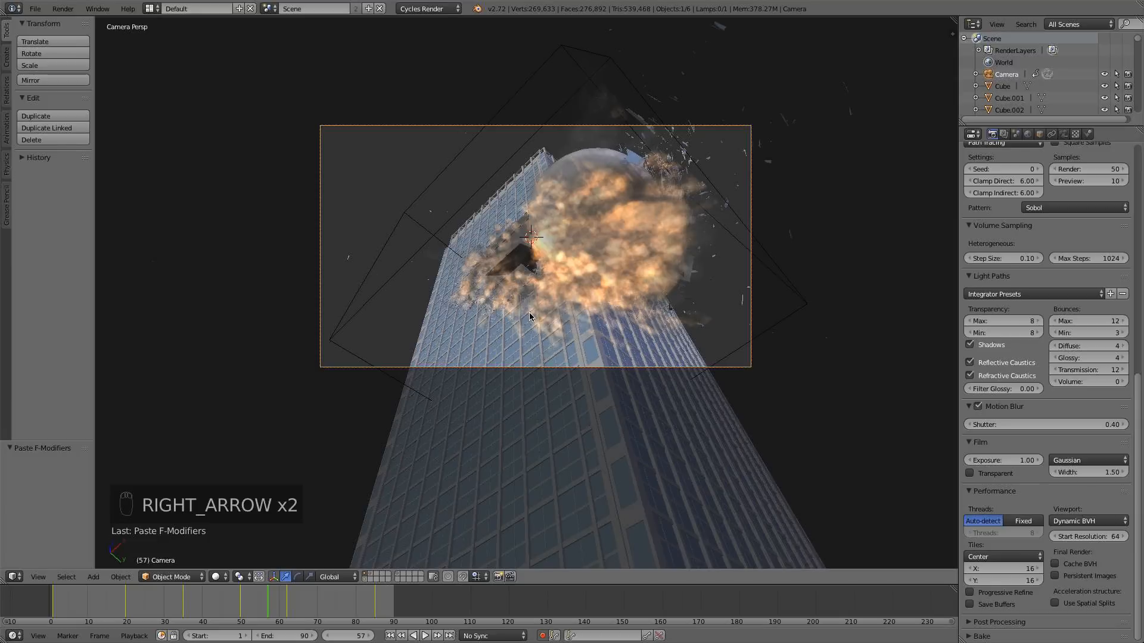
{"action": "key", "text": "Left"}
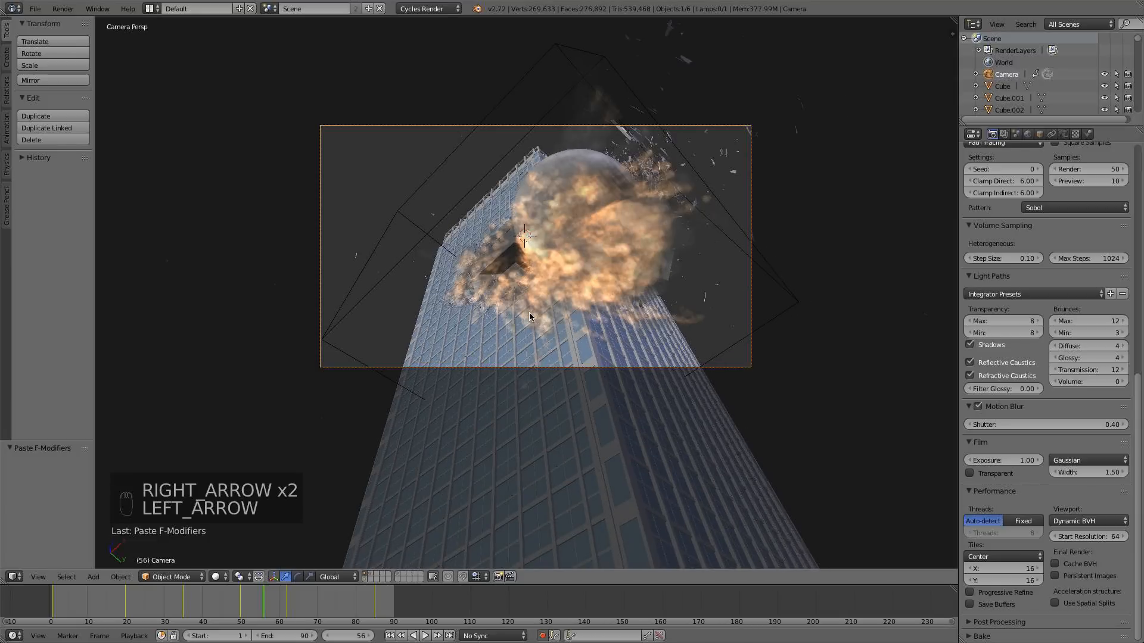
- At frame 62, re-aim the camera with an auto-keyed trackball rotation of about 2.3° and -3.4°
{"action": "left_click", "coordinate": [288, 604]}
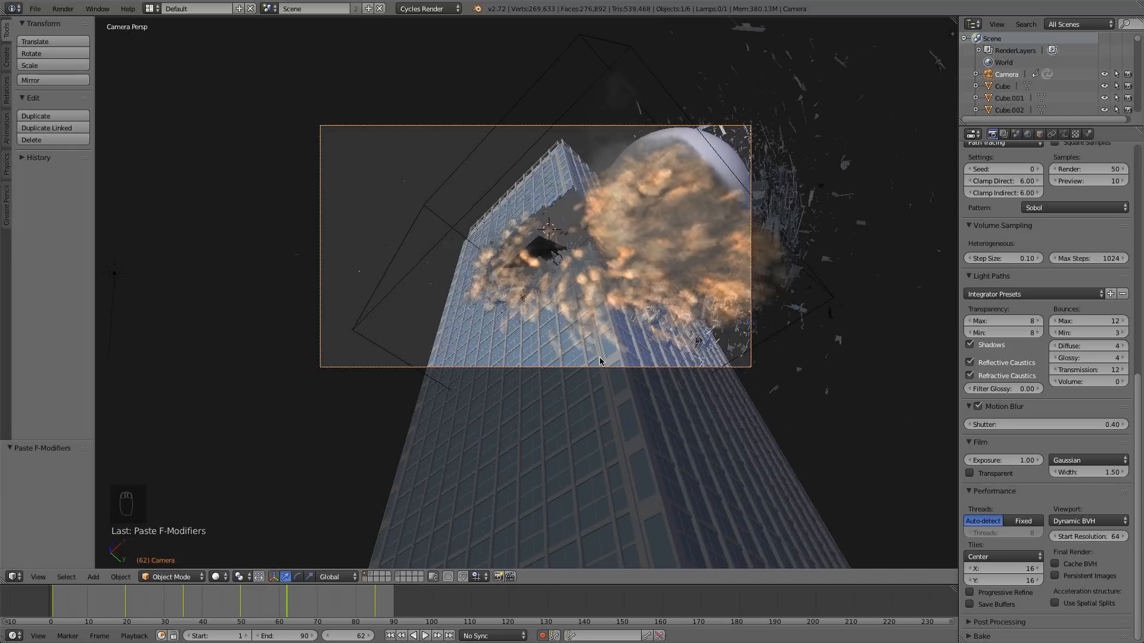
{"action": "key", "text": "r"}
{"action": "key", "text": "r"}
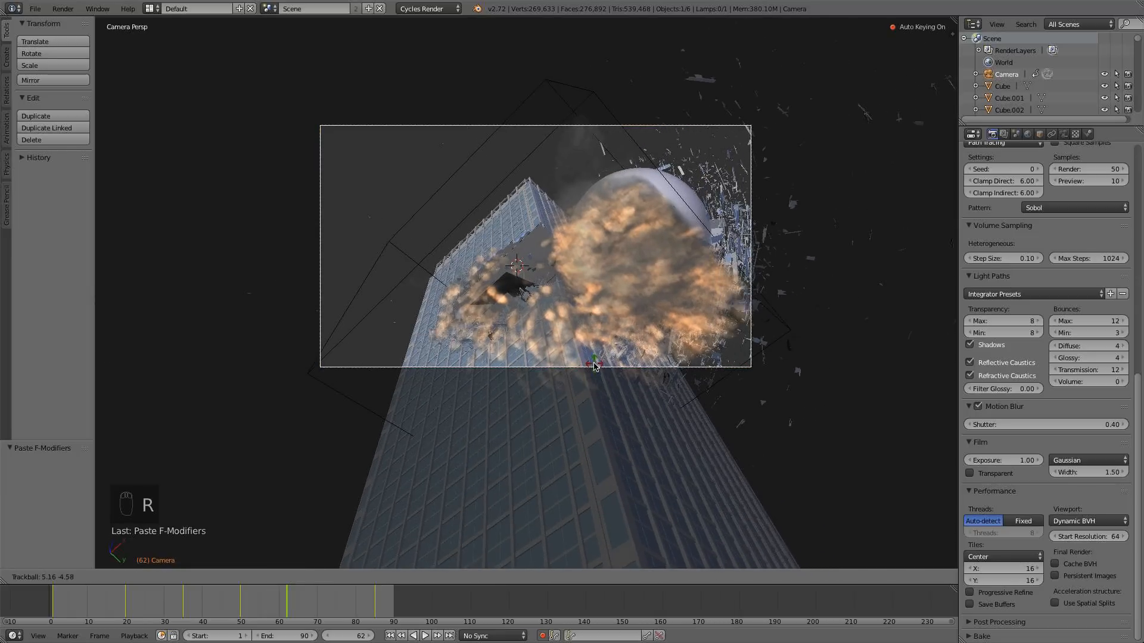
{"action": "left_click", "coordinate": [596, 364]}
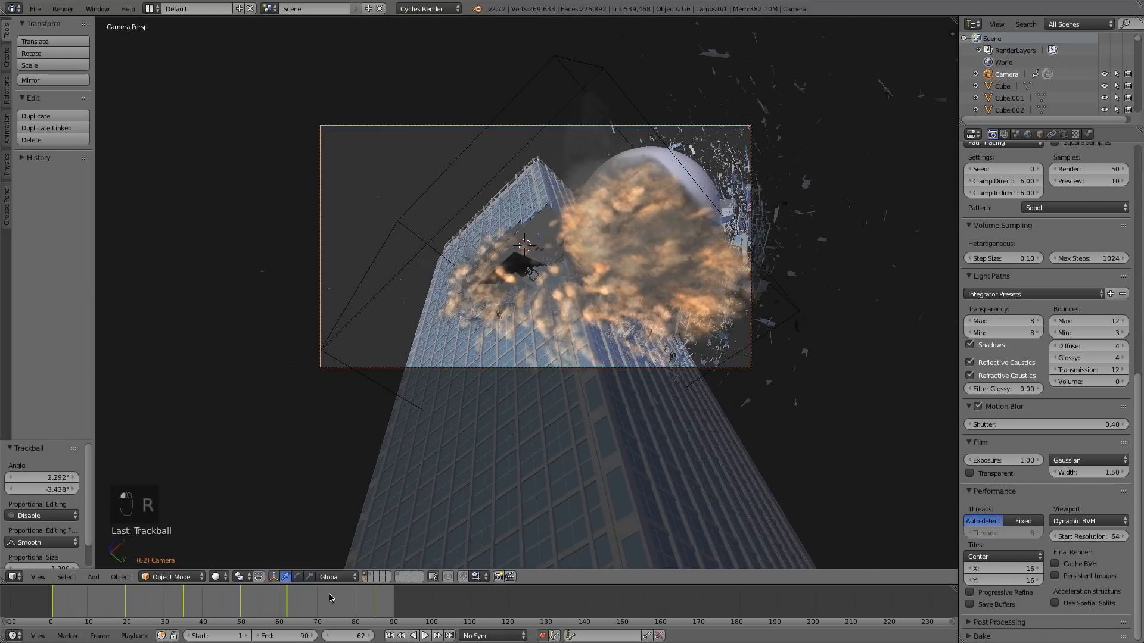
- At frame 55, re-aim the camera with three small auto-keyed trackball rotations so the explosion sits nearer the middle of the frame
{"action": "left_click", "coordinate": [266, 605]}
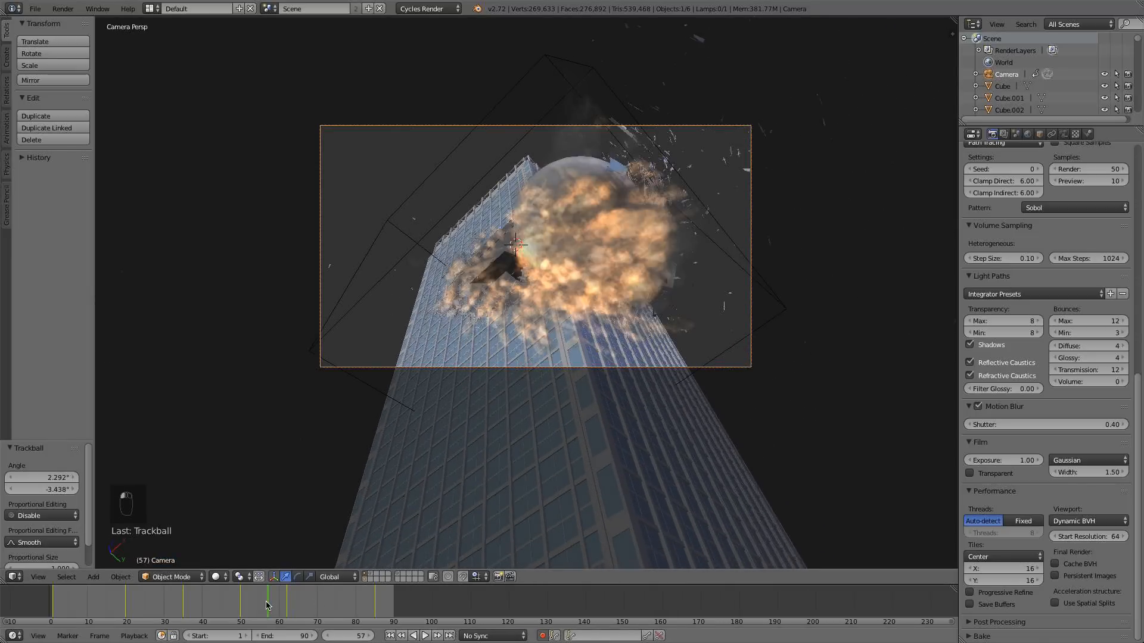
{"action": "left_click", "coordinate": [262, 605]}
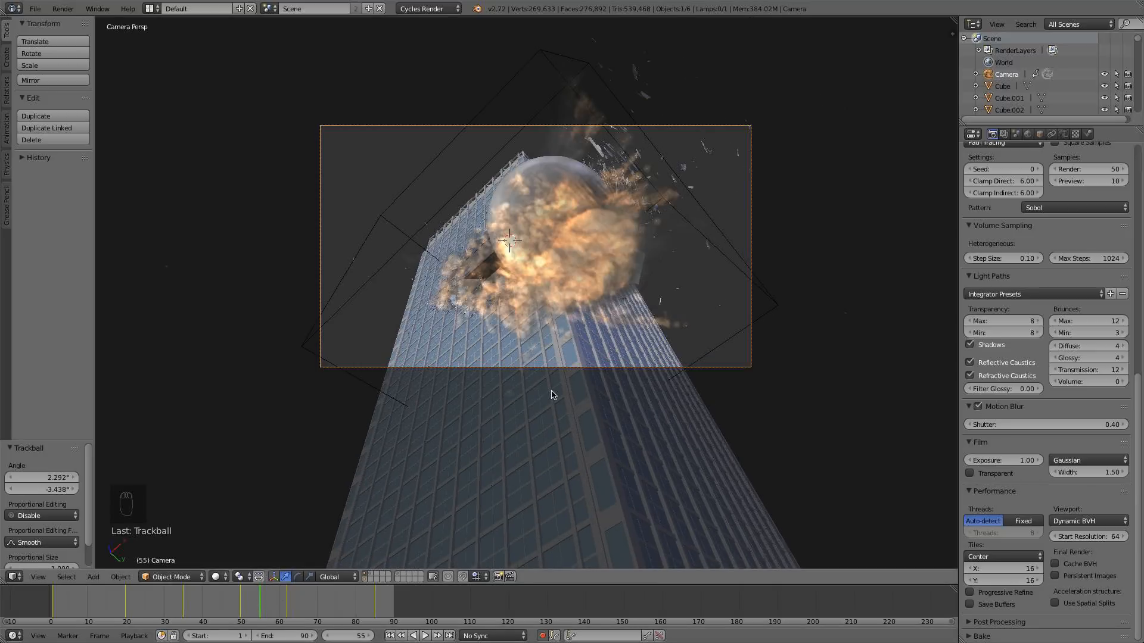
{"action": "key", "text": "r"}
{"action": "key", "text": "r"}
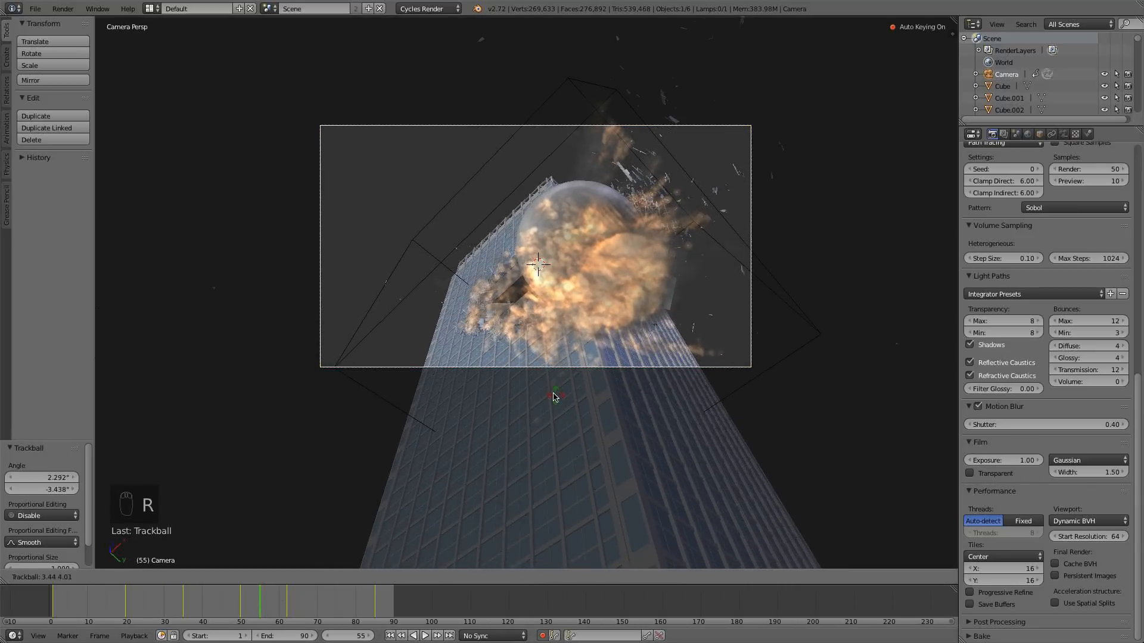
{"action": "left_click", "coordinate": [554, 396]}
{"action": "key", "text": "r"}
{"action": "key", "text": "r"}
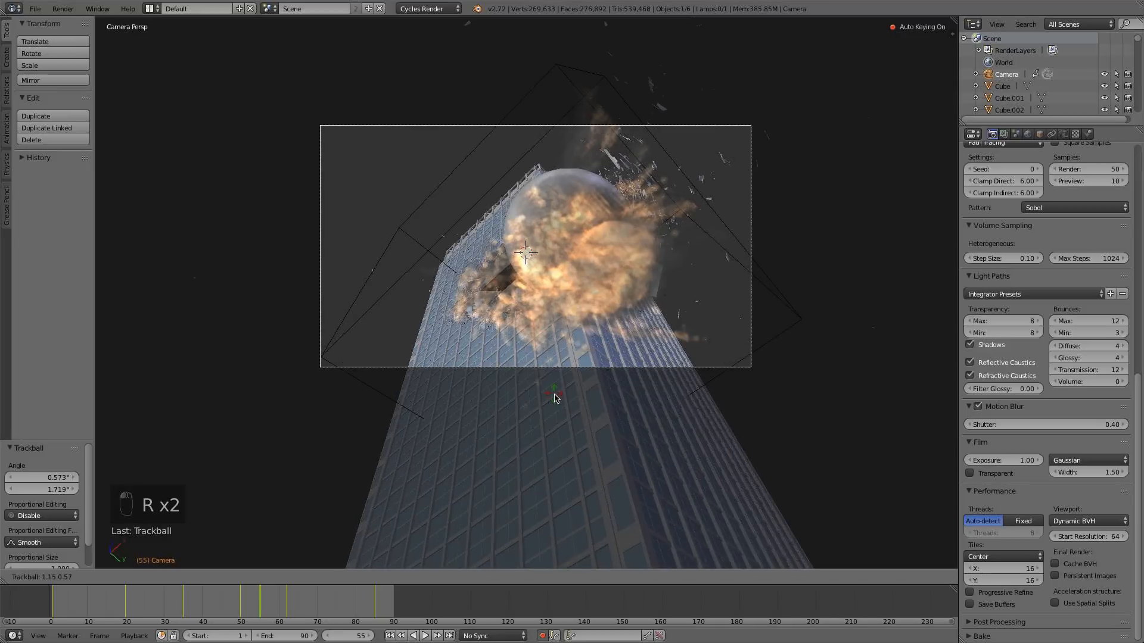
{"action": "left_click", "coordinate": [557, 399]}
{"action": "key", "text": "r"}
{"action": "key", "text": "r"}
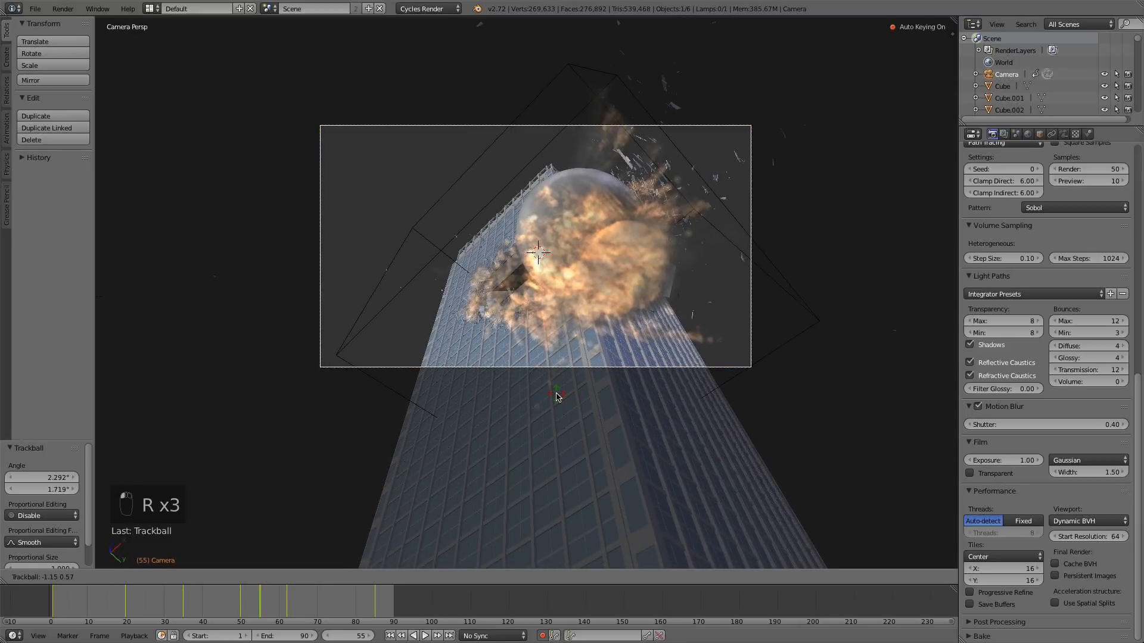
{"action": "left_click", "coordinate": [600, 385]}
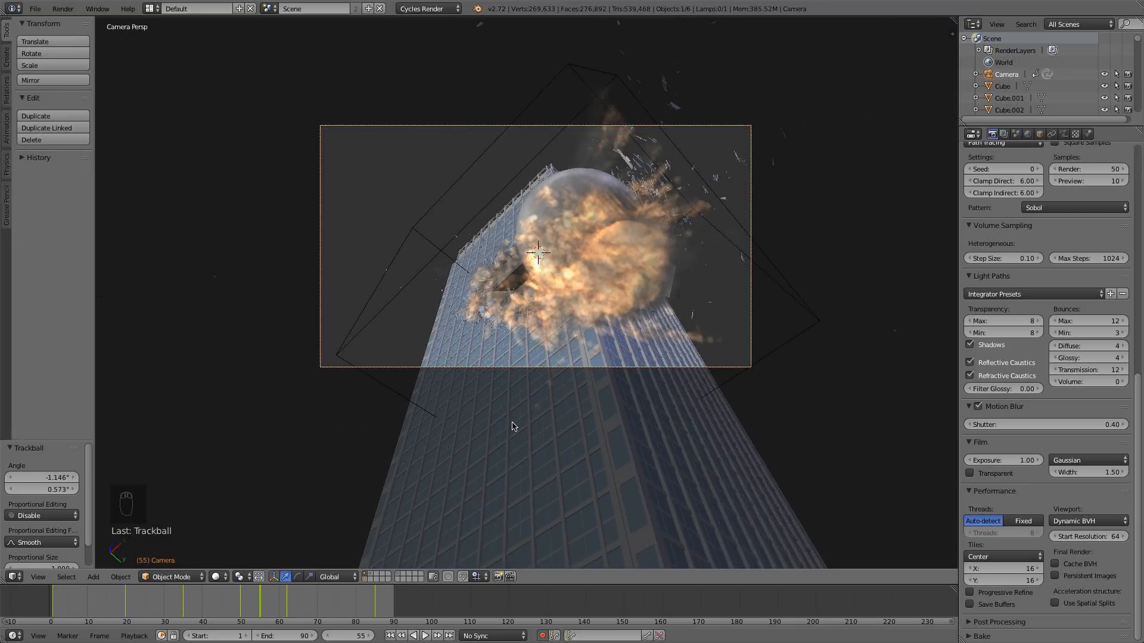
- Go back to frame 50 and trackball-rotate the camera by about 1.15° and 2.87°, keying it automatically
{"action": "key", "text": "Left"}
{"action": "key", "text": "Left"}
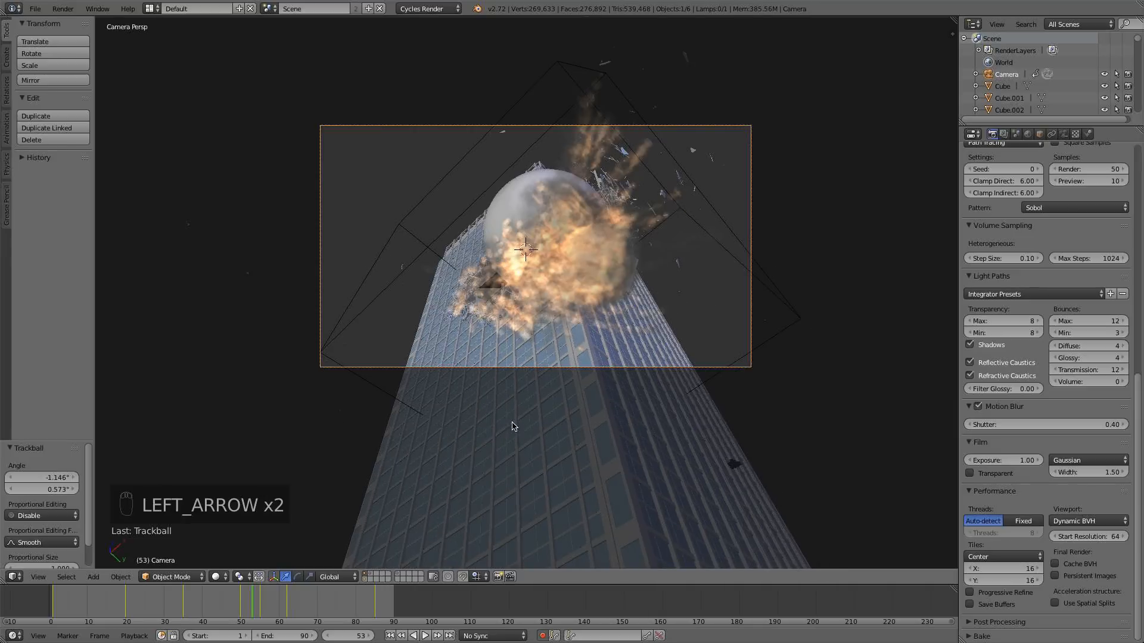
{"action": "key", "text": "Left"}
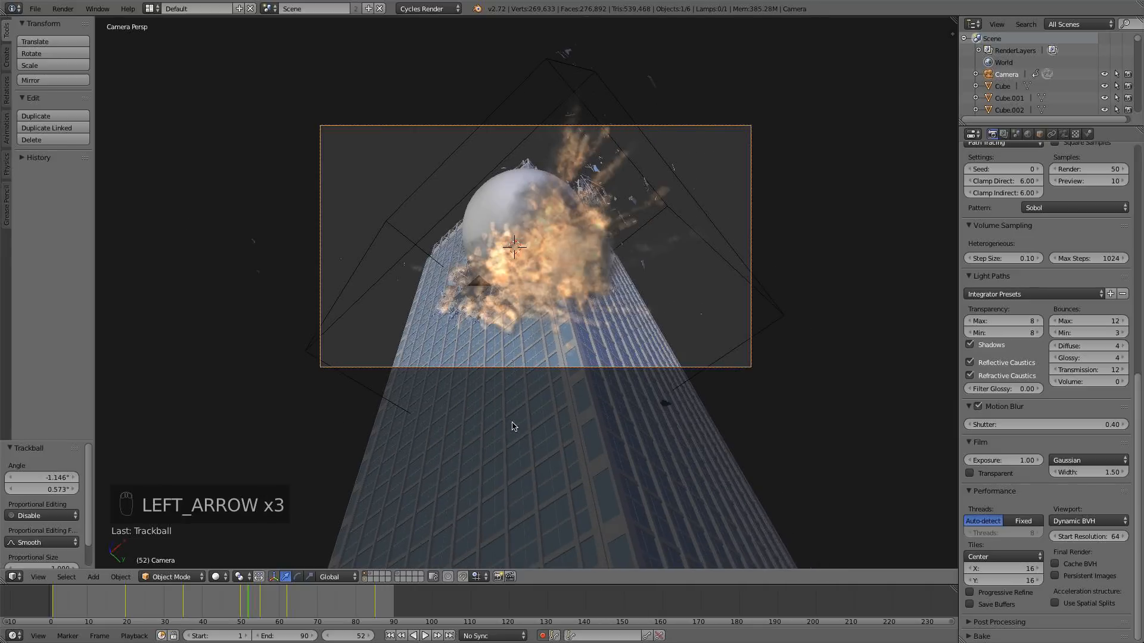
{"action": "left_click", "coordinate": [241, 606]}
{"action": "key", "text": "r"}
{"action": "key", "text": "r"}
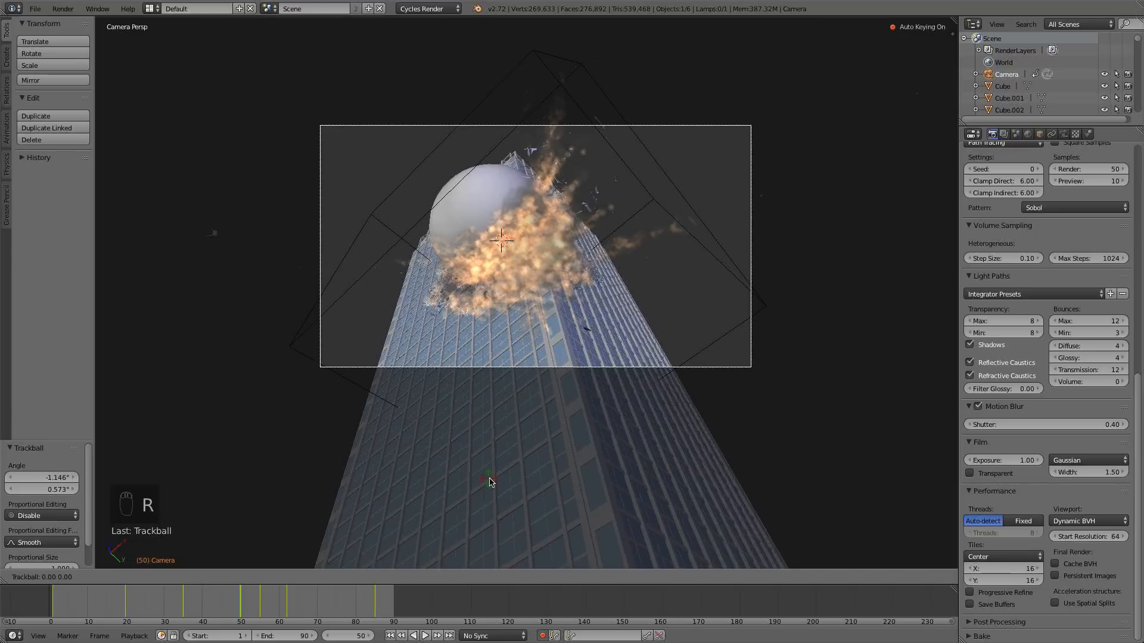
{"action": "left_click", "coordinate": [492, 484]}
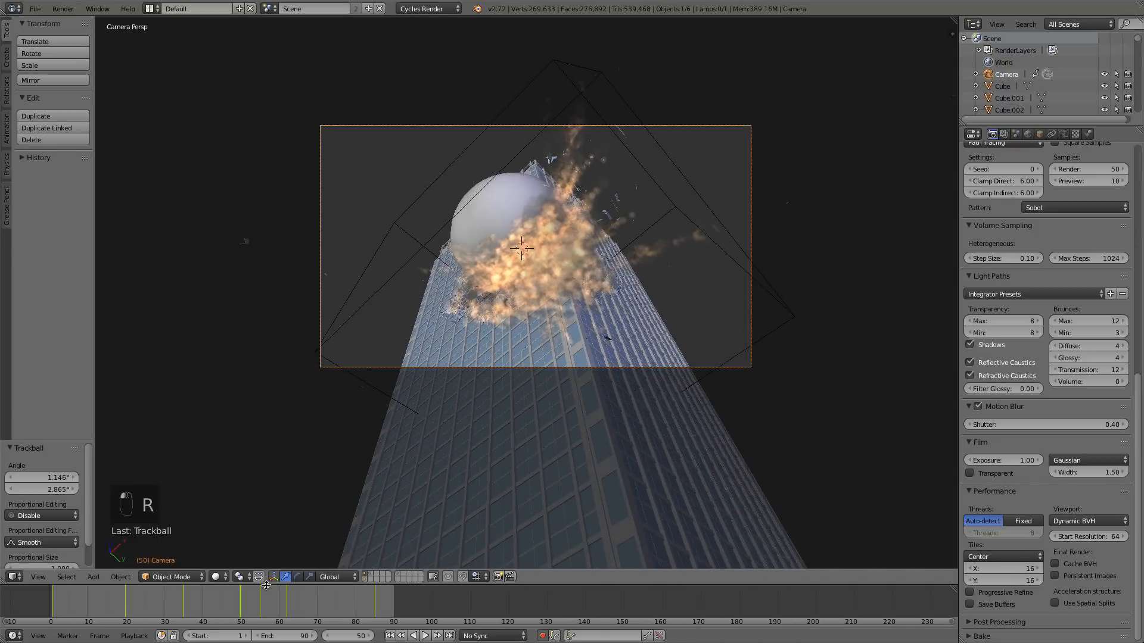
- Step forward to frame 54 and check the camera's framing of the explosion
{"action": "key", "text": "Right"}
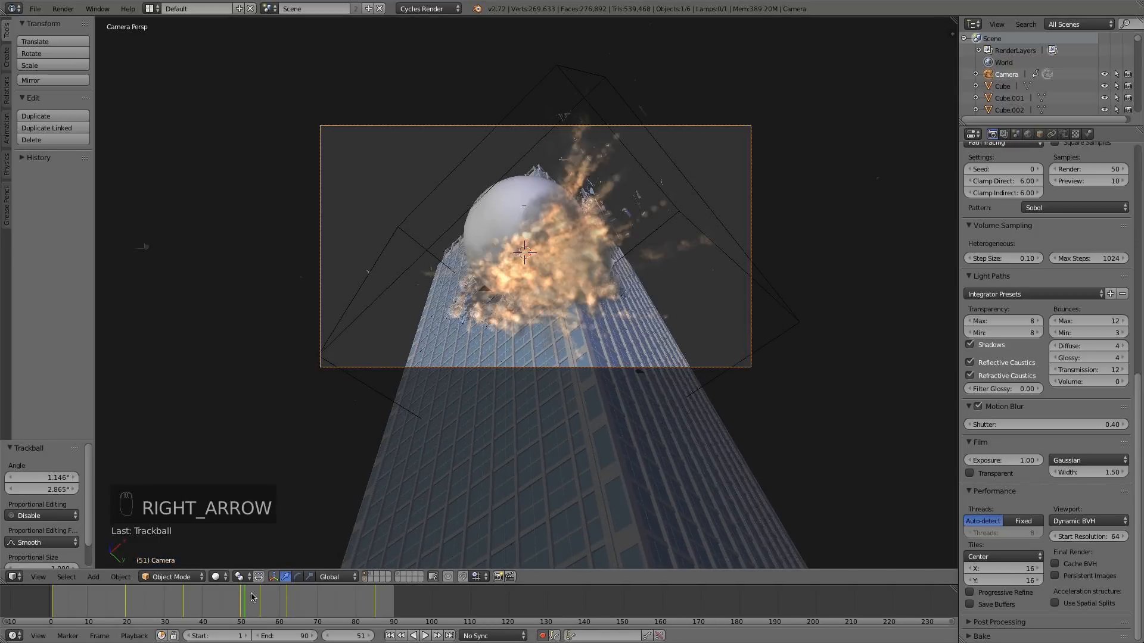
{"action": "key", "text": "Right"}
{"action": "key", "text": "Right"}
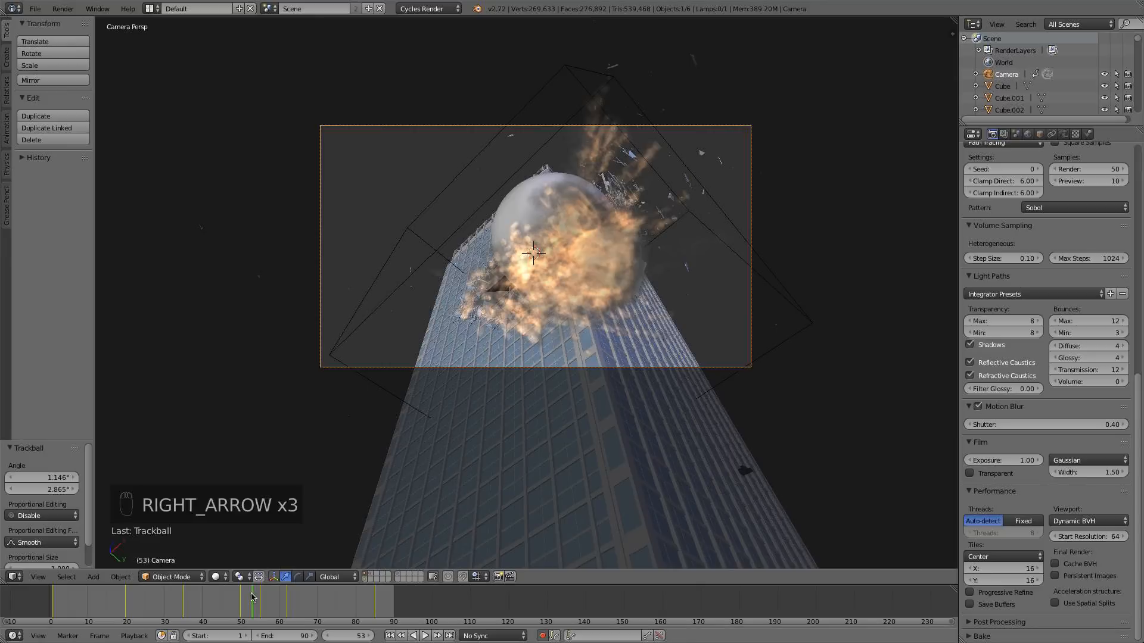
{"action": "key", "text": "Right"}
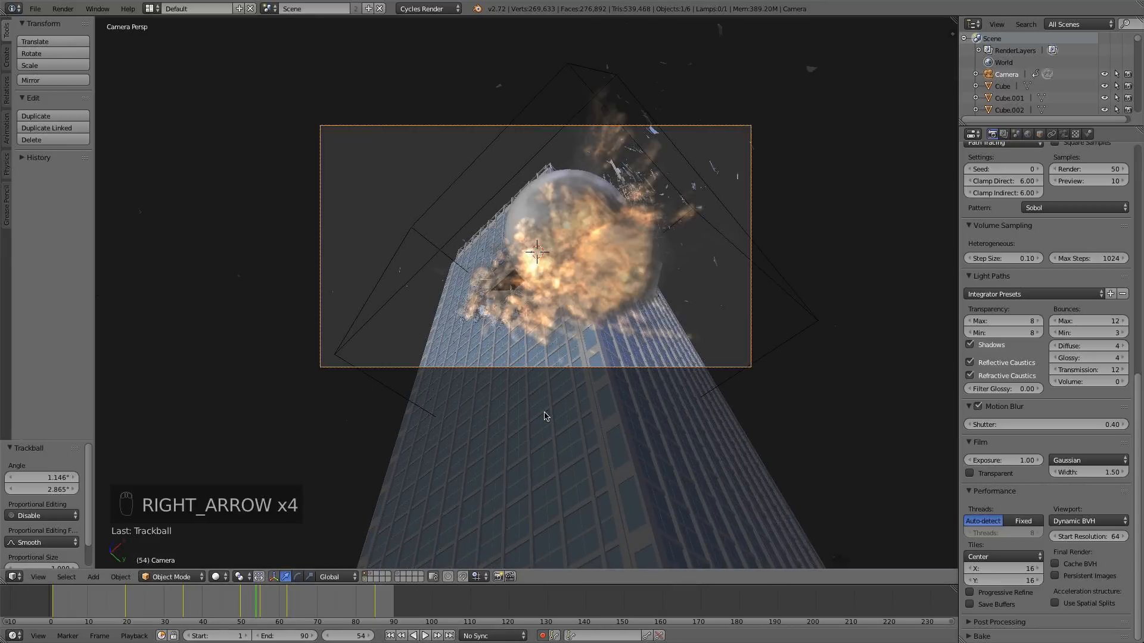
{"action": "middle_click_drag", "start_coordinate": [619, 387], "coordinate": [611, 376], "text": "shift"}
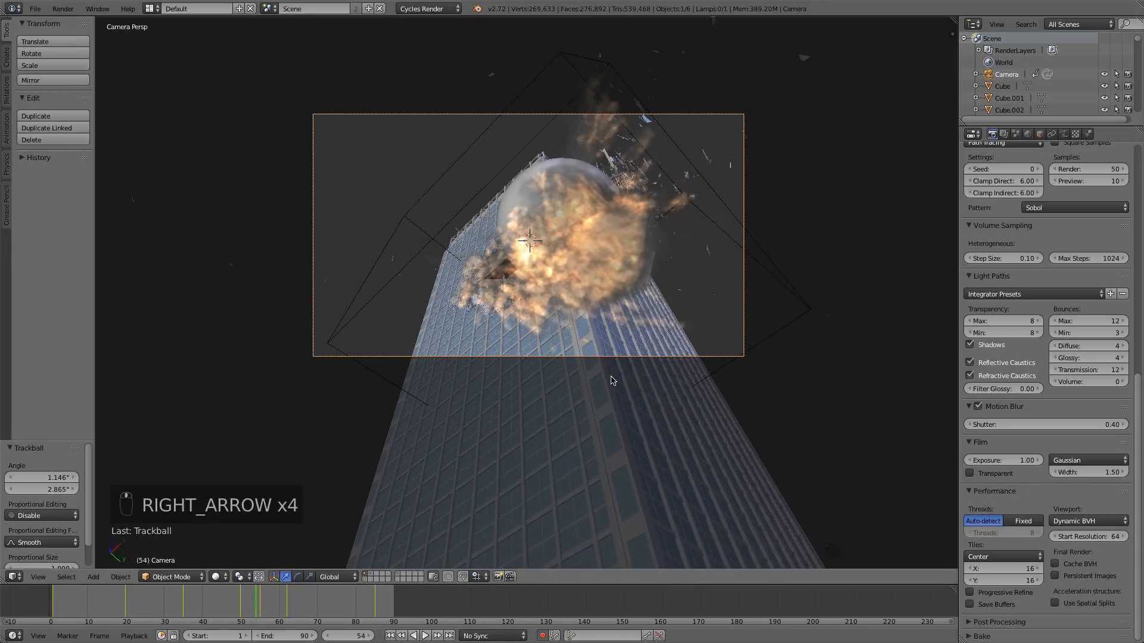
{"action": "scroll", "coordinate": [461, 290], "scroll_direction": "up", "scroll_amount": 2}
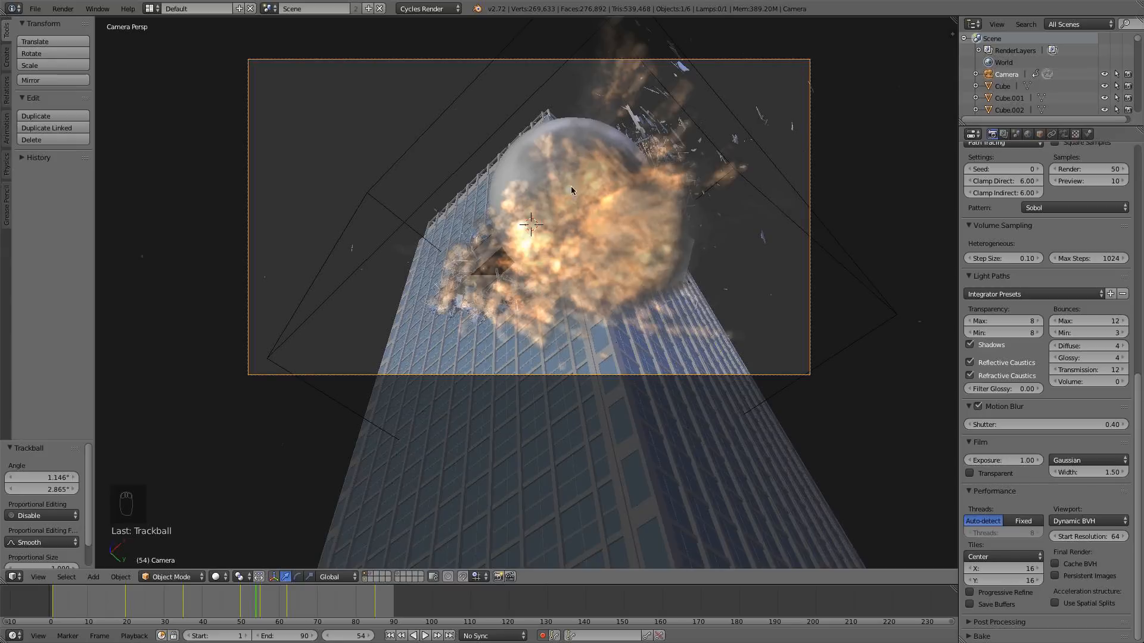
- Show the surrounding buildings' layer, lower the ground plane by about 0.128 along Z in front view, and return to the camera view
{"action": "left_click", "coordinate": [372, 576]}
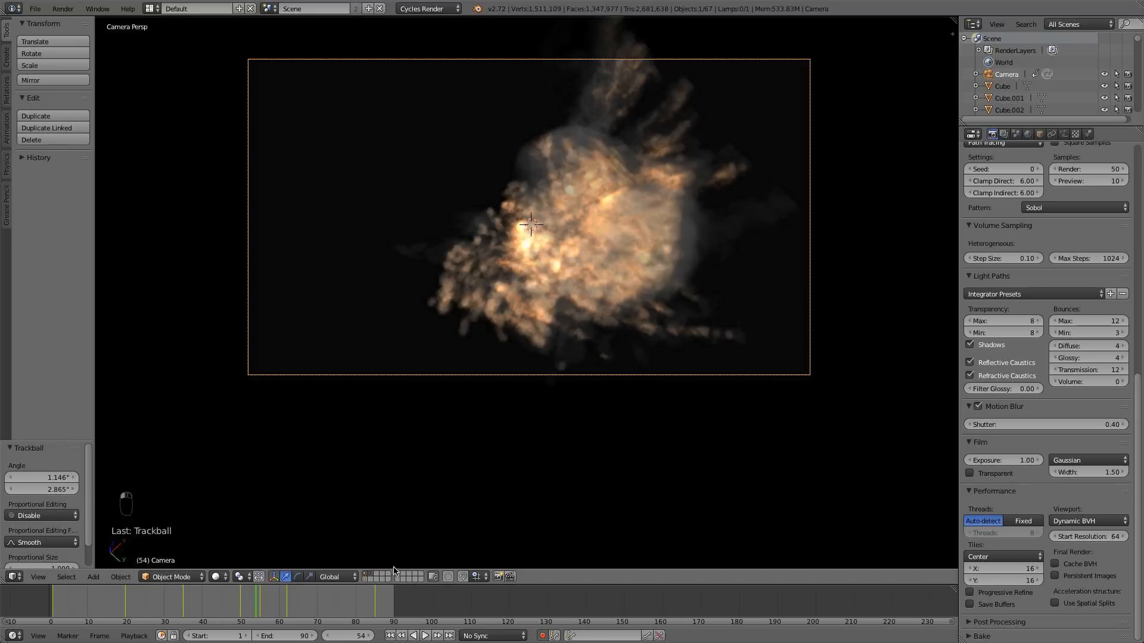
{"action": "key", "text": "KP_1"}
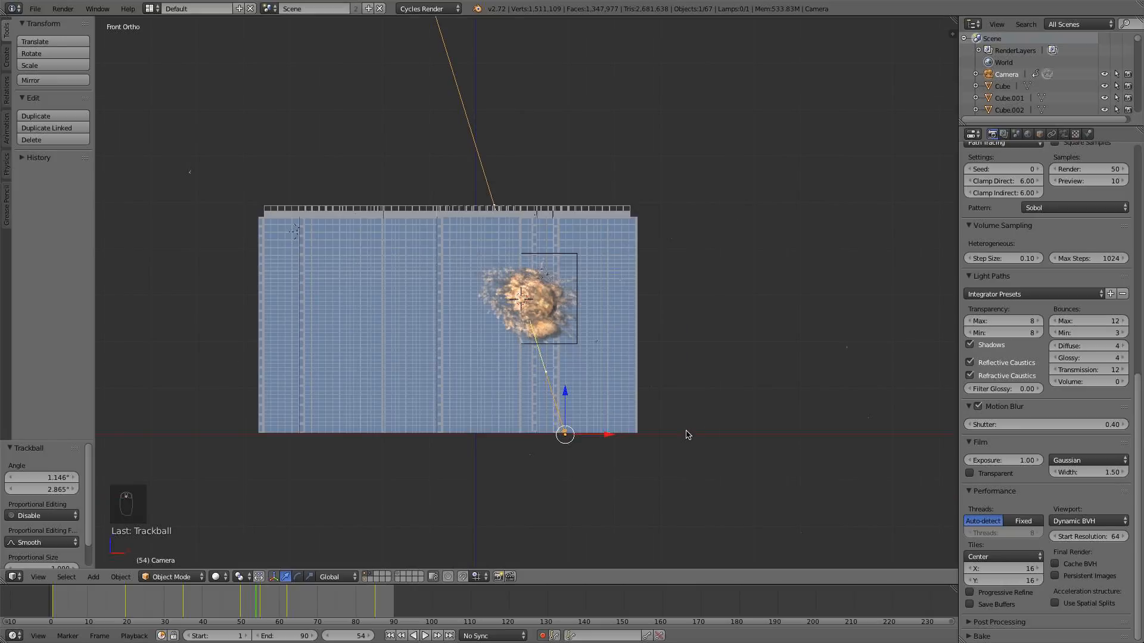
{"action": "right_click", "coordinate": [686, 434]}
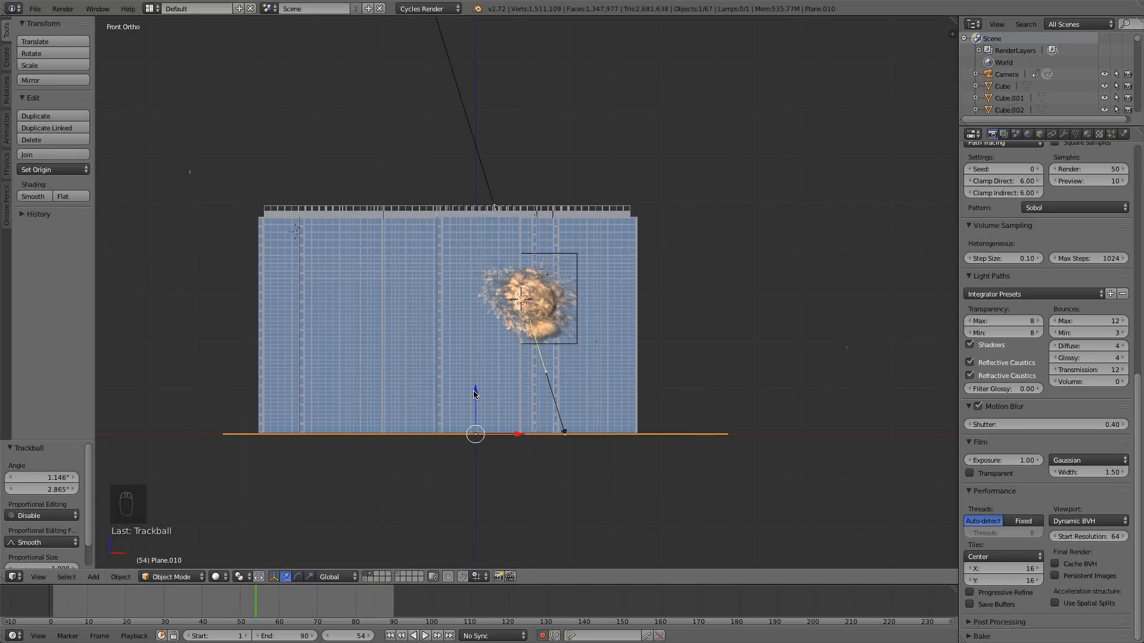
{"action": "left_click_drag", "start_coordinate": [475, 393], "coordinate": [472, 395]}
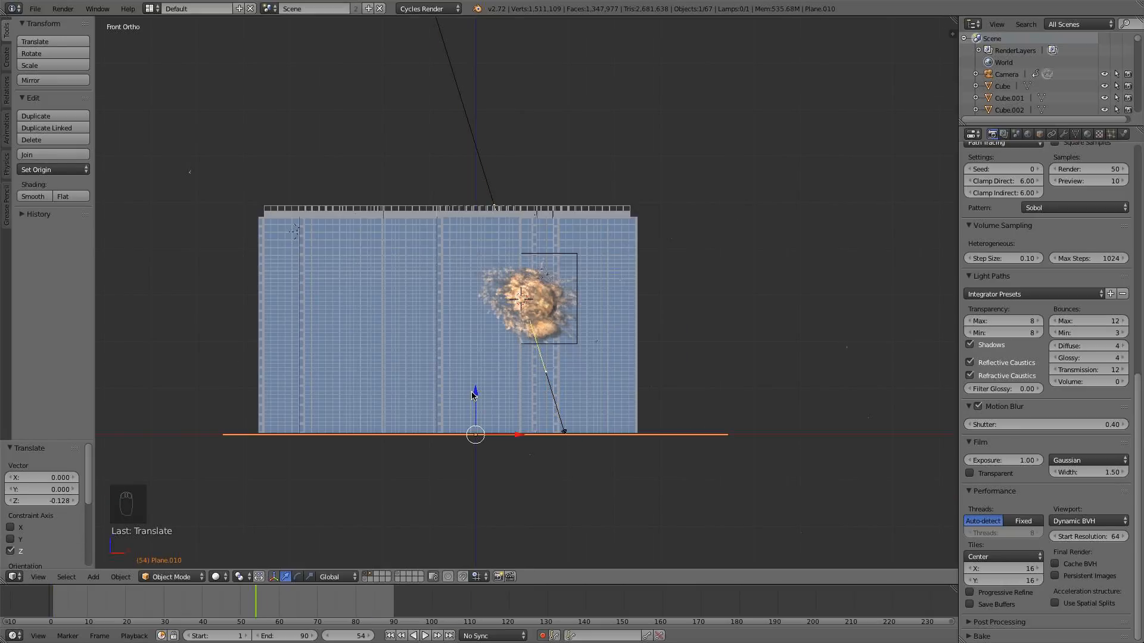
{"action": "key", "text": "KP_0"}
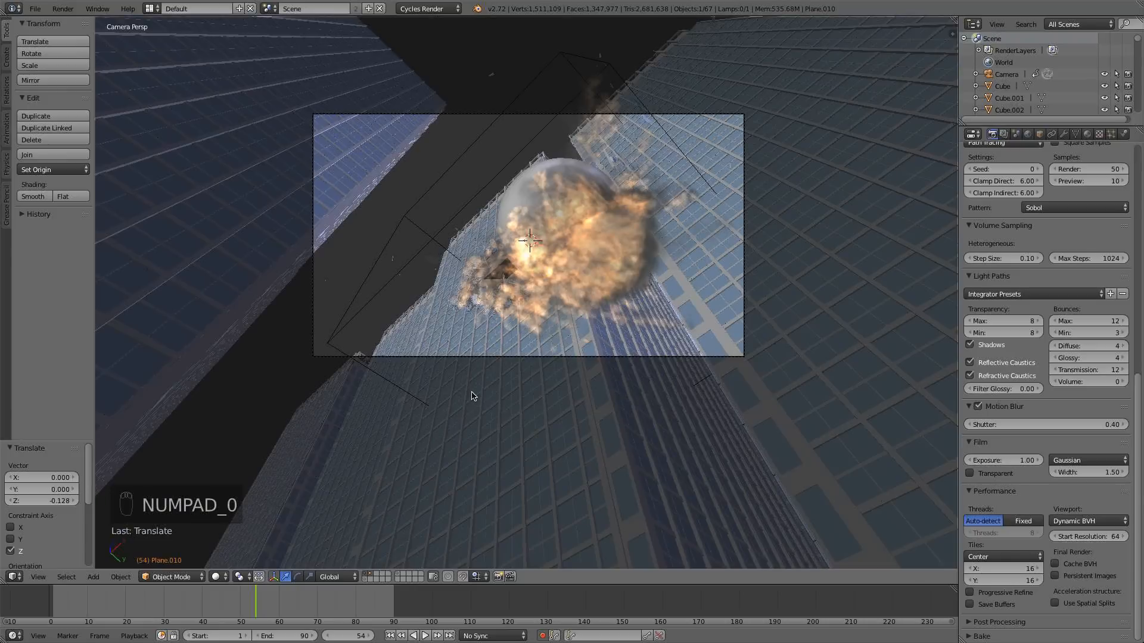
- Deselect all objects and save the file
{"action": "key", "text": "a"}
{"action": "key", "text": "a"}
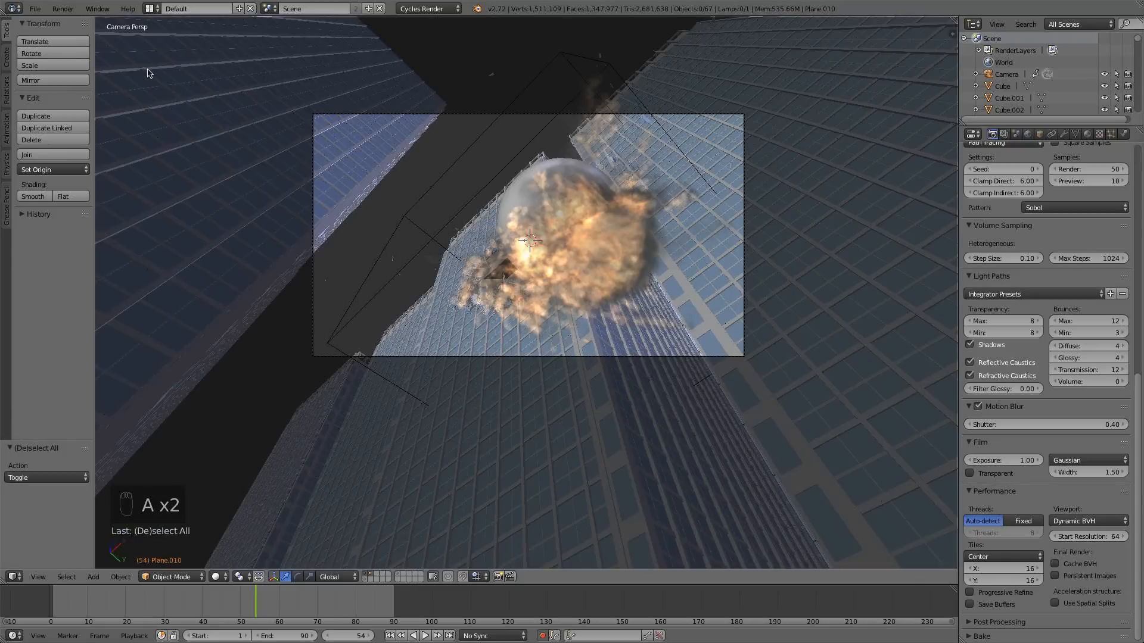
{"action": "left_click", "coordinate": [36, 9]}
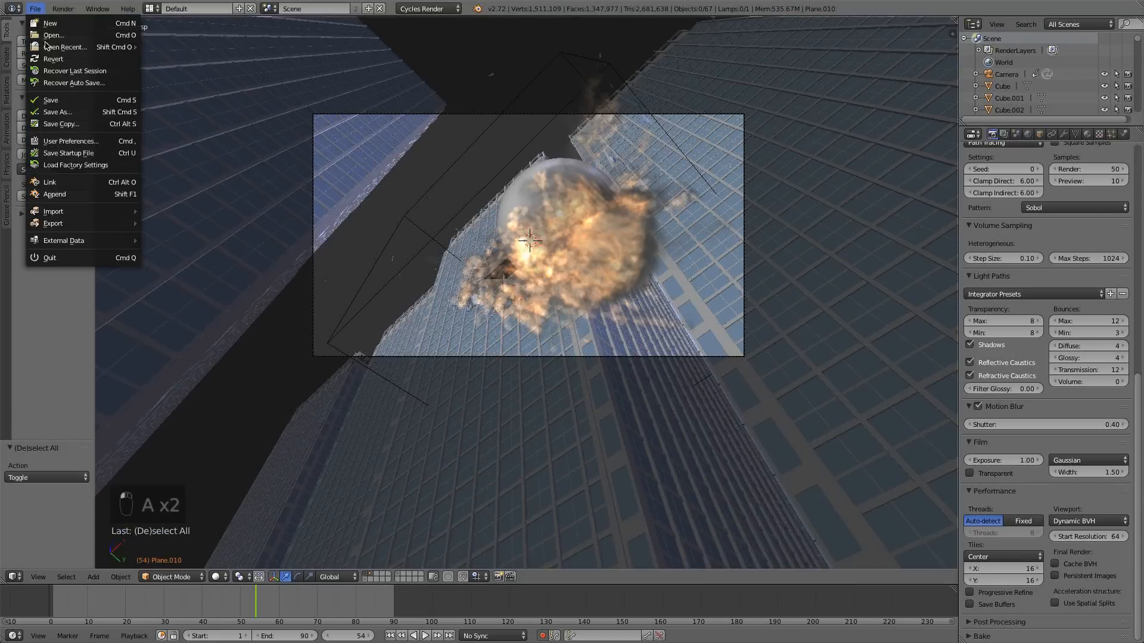
{"action": "left_click", "coordinate": [51, 101]}
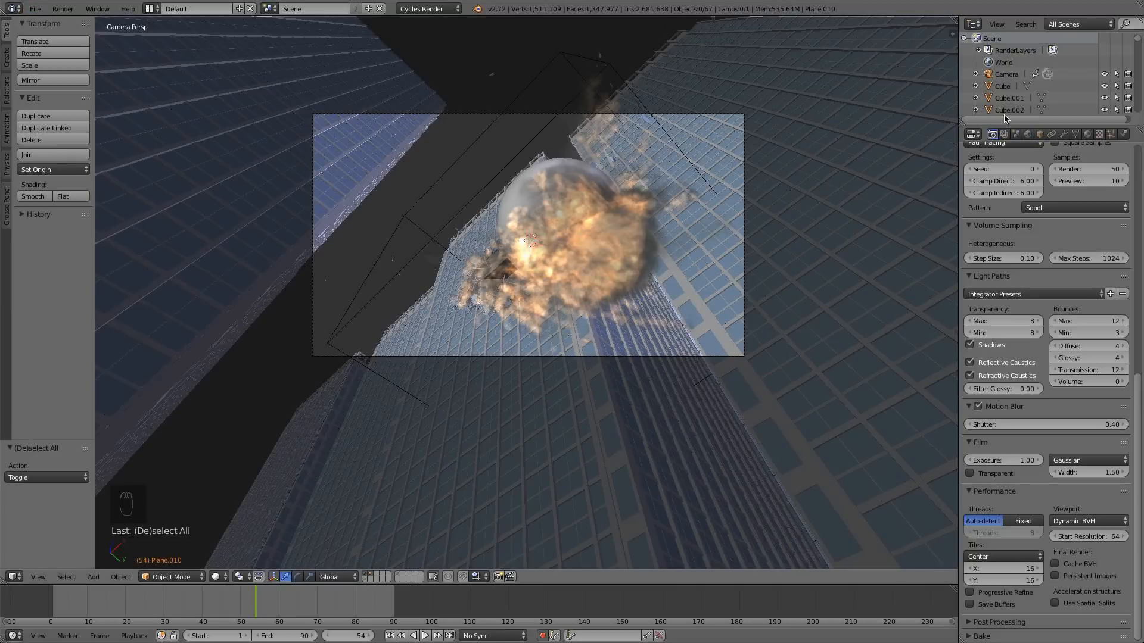
- Review which passes are enabled for the render layer
{"action": "left_click", "coordinate": [1004, 134]}
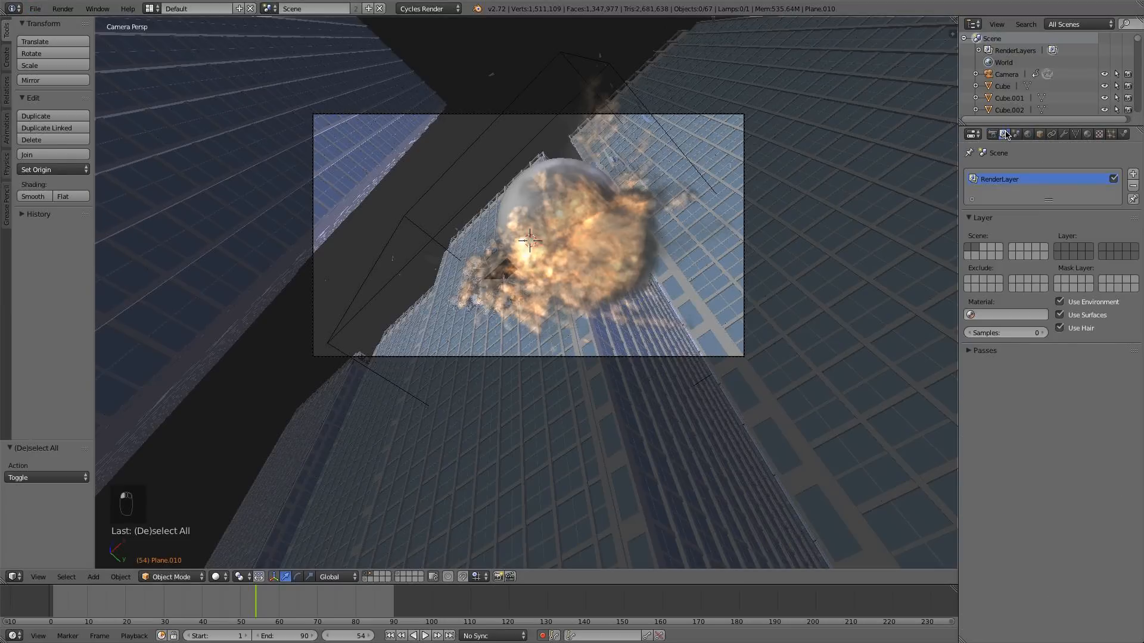
{"action": "left_click", "coordinate": [990, 353]}
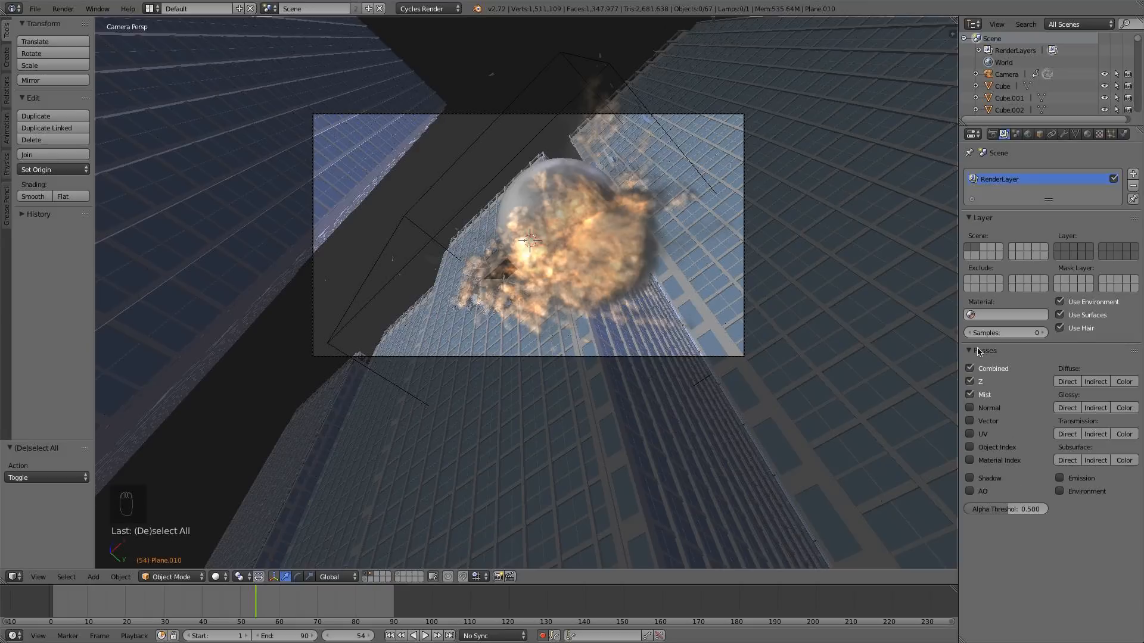
{"action": "left_click", "coordinate": [979, 352]}
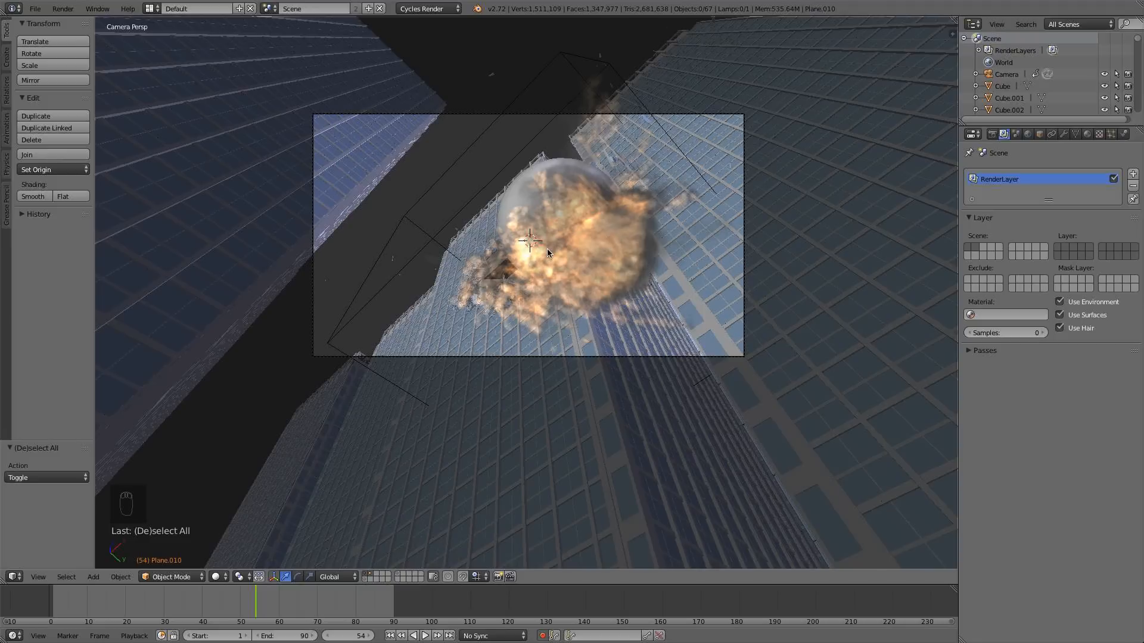
- Advance to frame 55 and render that frame
{"action": "key", "text": "Right"}
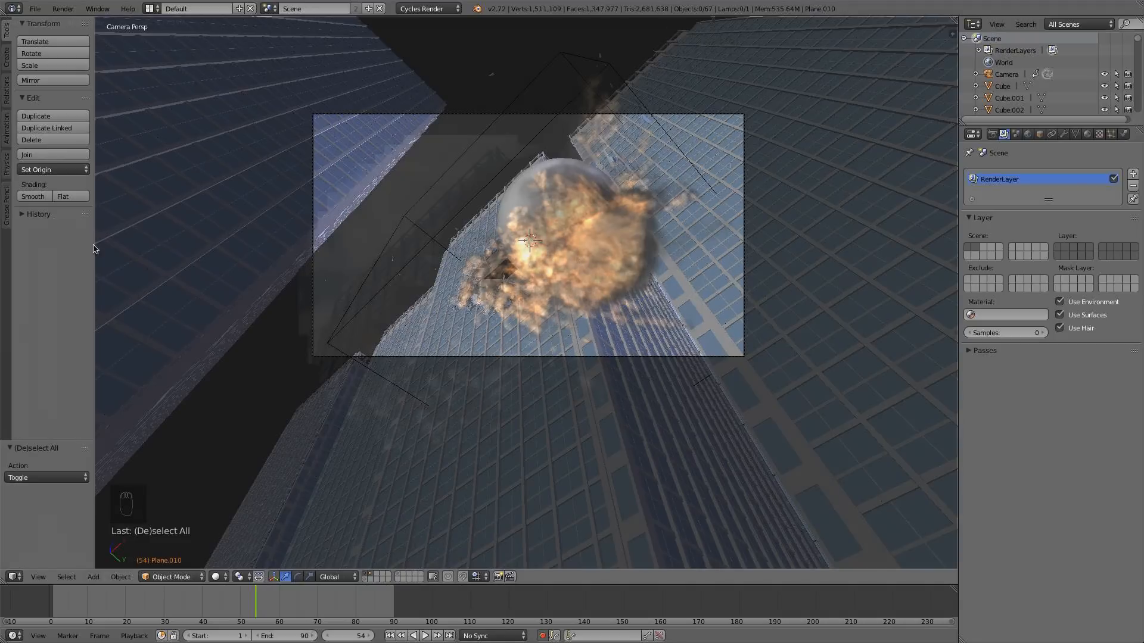
{"action": "key", "text": "F12"}
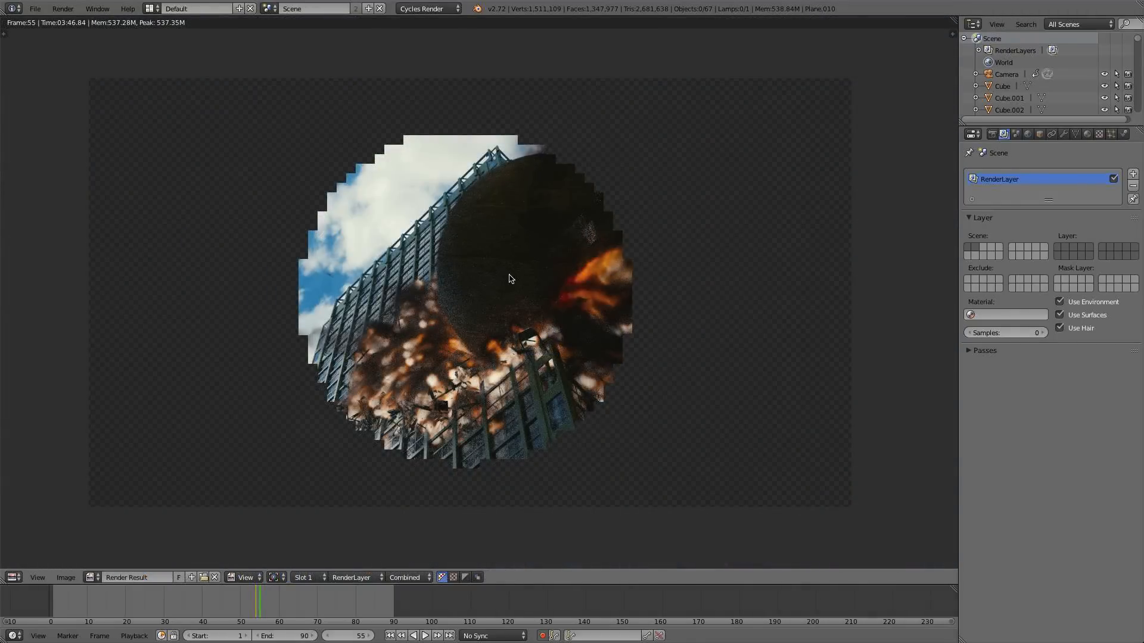
- Examine the sphere, fire and building in the frame 55 render, then return to the 3D view
{"action": "scroll", "coordinate": [497, 246], "scroll_direction": "down", "scroll_amount": 2}
{"action": "scroll", "coordinate": [498, 247], "scroll_direction": "up", "scroll_amount": 3}
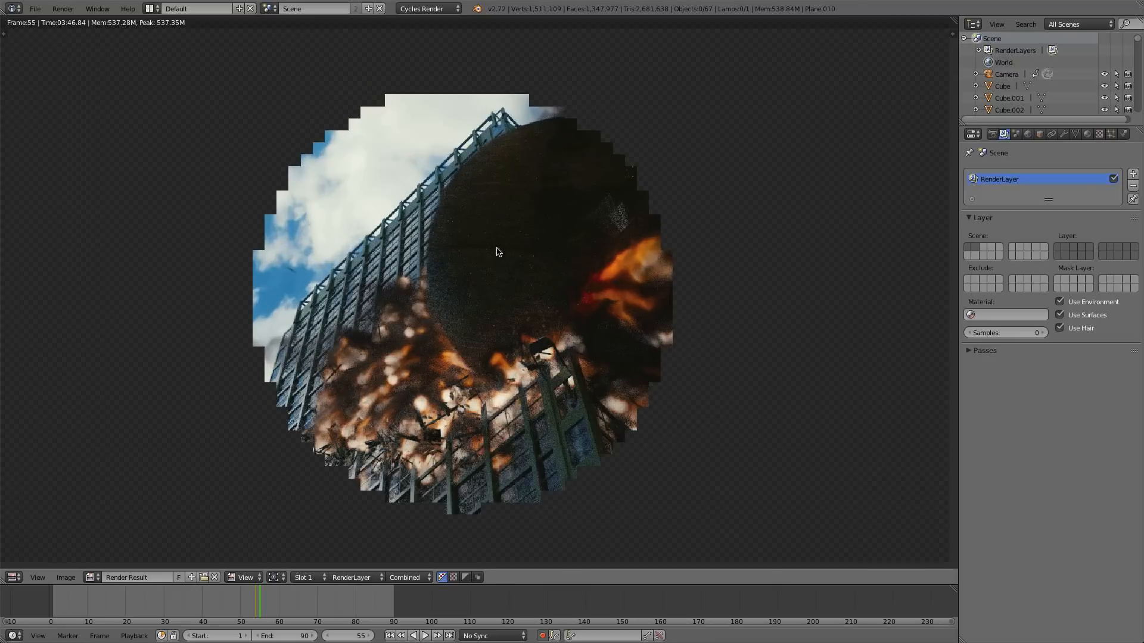
{"action": "middle_click_drag", "start_coordinate": [475, 268], "coordinate": [460, 245]}
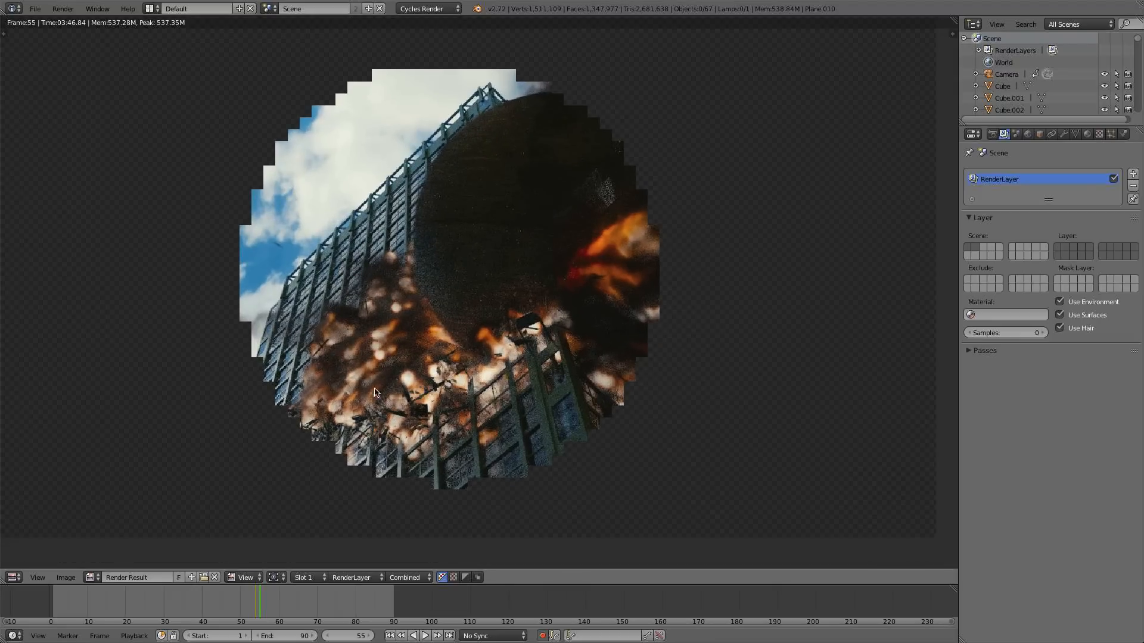
{"action": "scroll", "coordinate": [402, 345], "scroll_direction": "down", "scroll_amount": 3}
{"action": "scroll", "coordinate": [405, 343], "scroll_direction": "up", "scroll_amount": 2}
{"action": "scroll", "coordinate": [426, 328], "scroll_direction": "up", "scroll_amount": 1}
{"action": "middle_click_drag", "start_coordinate": [482, 327], "coordinate": [443, 312]}
{"action": "scroll", "coordinate": [536, 182], "scroll_direction": "down", "scroll_amount": 1}
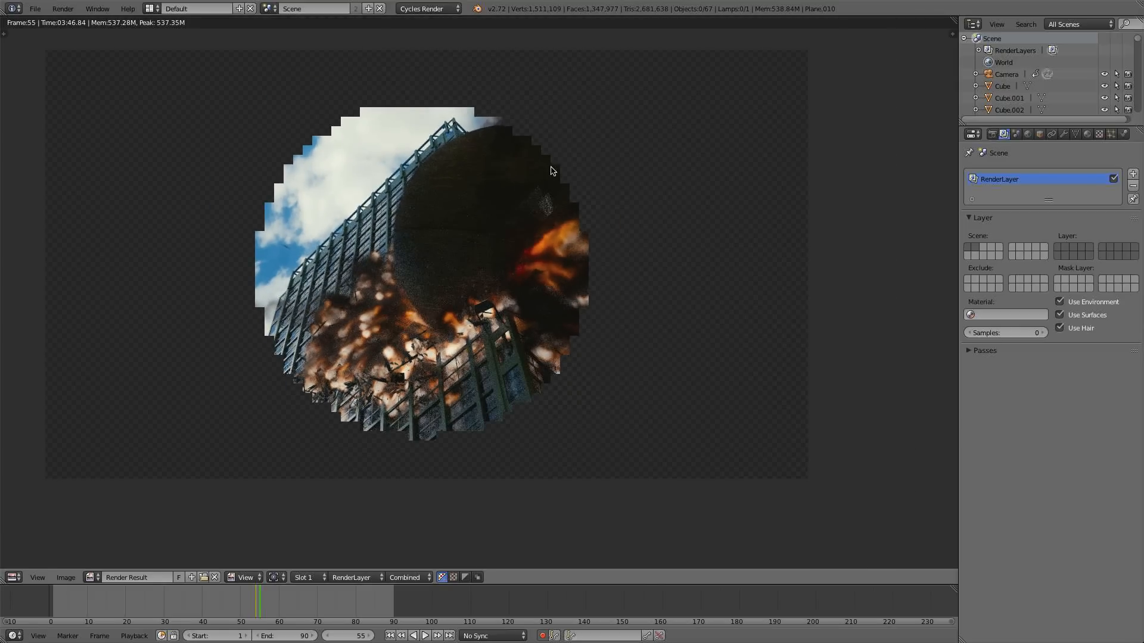
{"action": "middle_click_drag", "start_coordinate": [524, 217], "coordinate": [522, 240]}
{"action": "scroll", "coordinate": [522, 246], "scroll_direction": "down", "scroll_amount": 1}
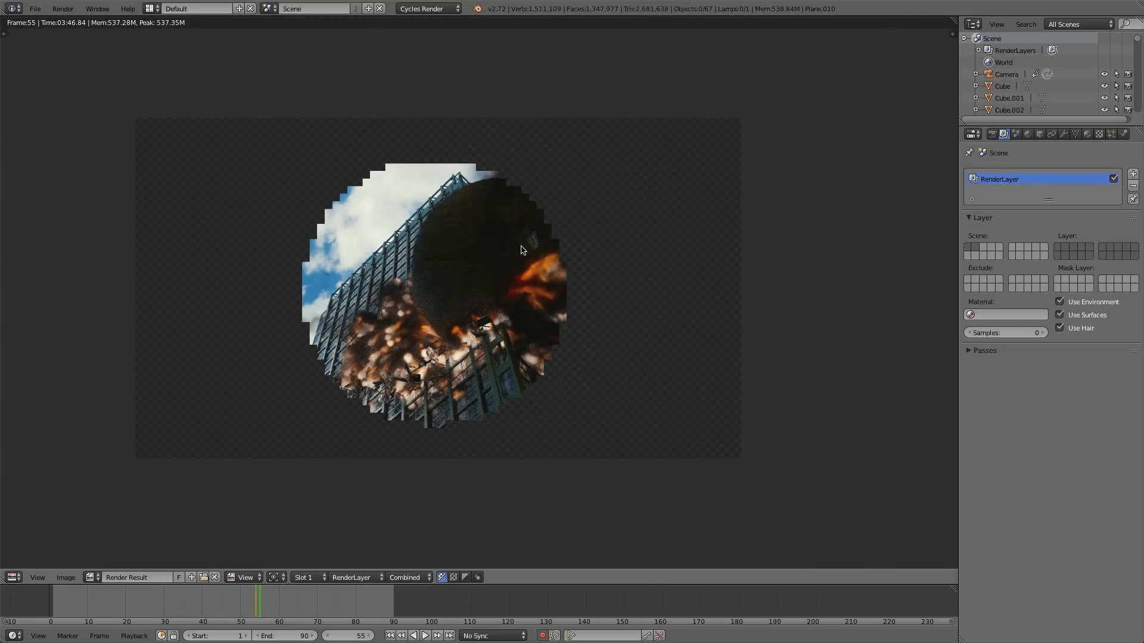
{"action": "key", "text": "Escape"}
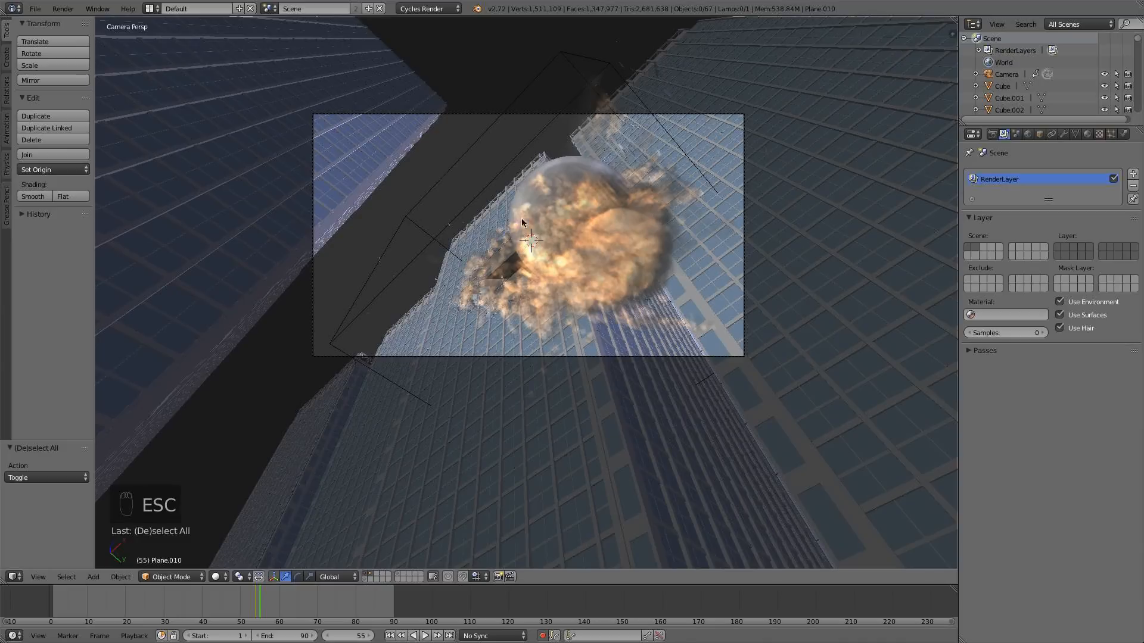
- Show only the first layer and move the box around the explosion about 0.297 along X in front view
{"action": "left_click", "coordinate": [367, 575]}
{"action": "key", "text": "KP_1"}
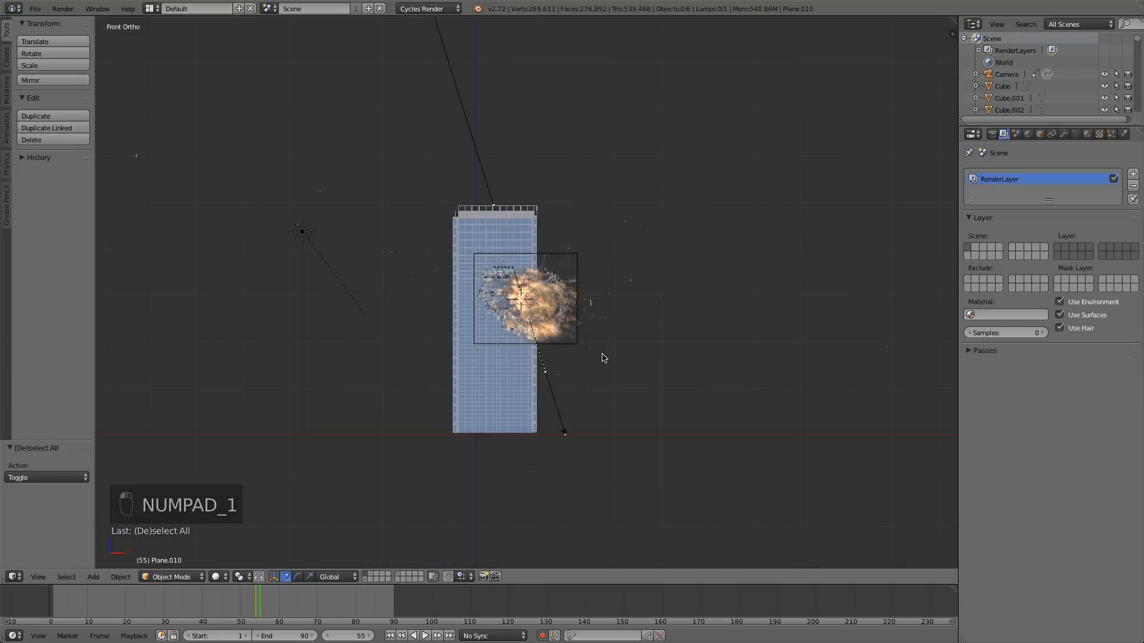
{"action": "scroll", "coordinate": [602, 358], "scroll_direction": "up", "scroll_amount": 3}
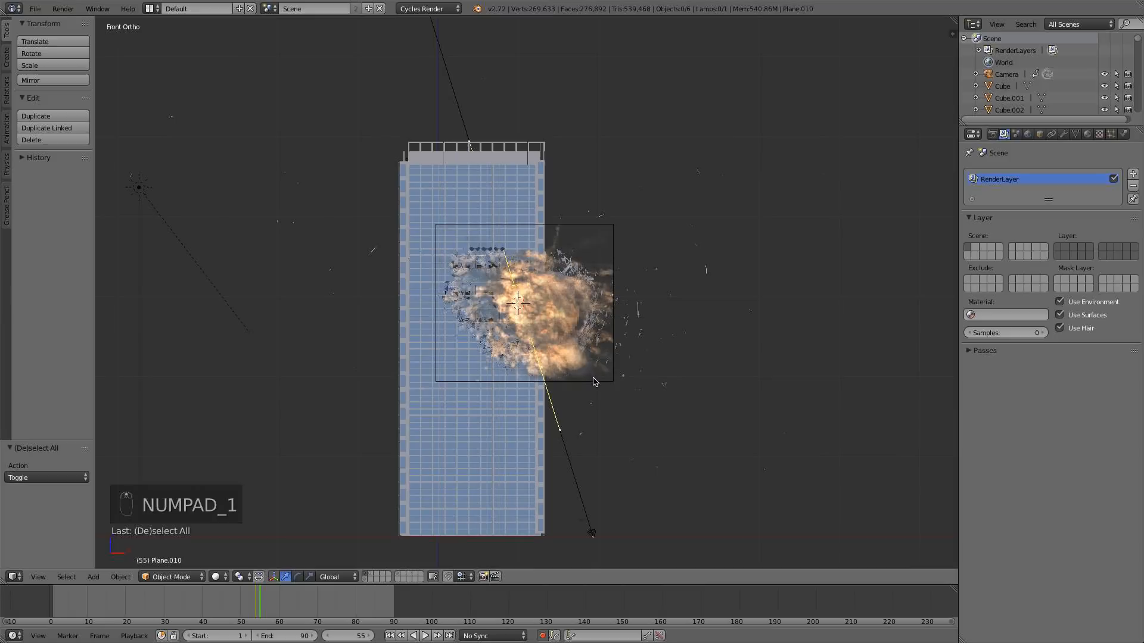
{"action": "right_click", "coordinate": [594, 380]}
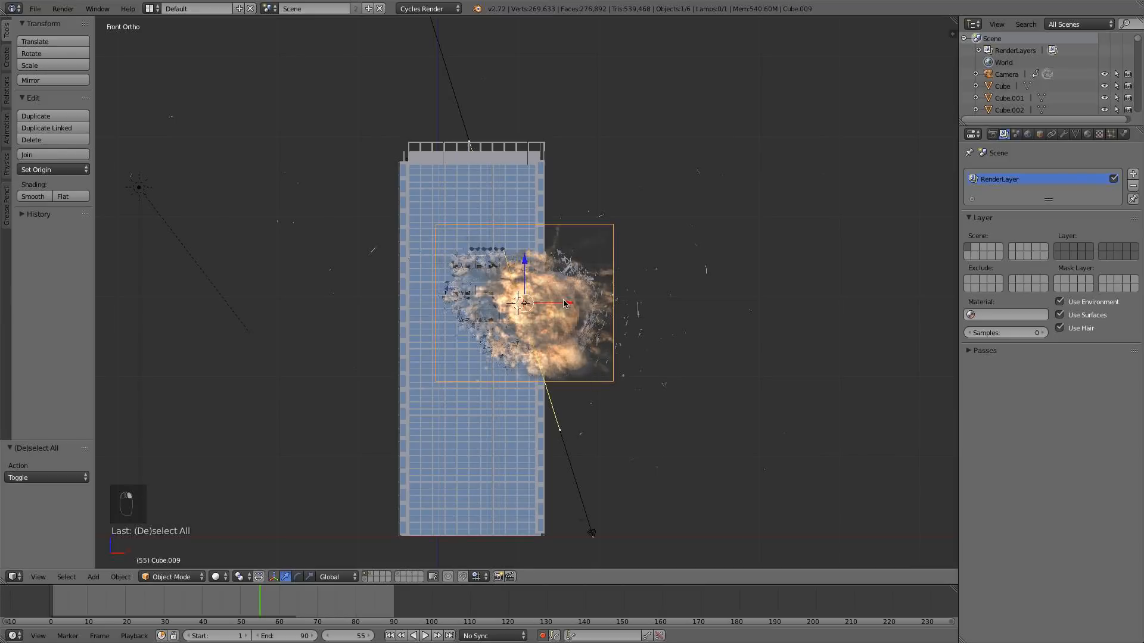
{"action": "left_click_drag", "start_coordinate": [565, 304], "coordinate": [567, 304]}
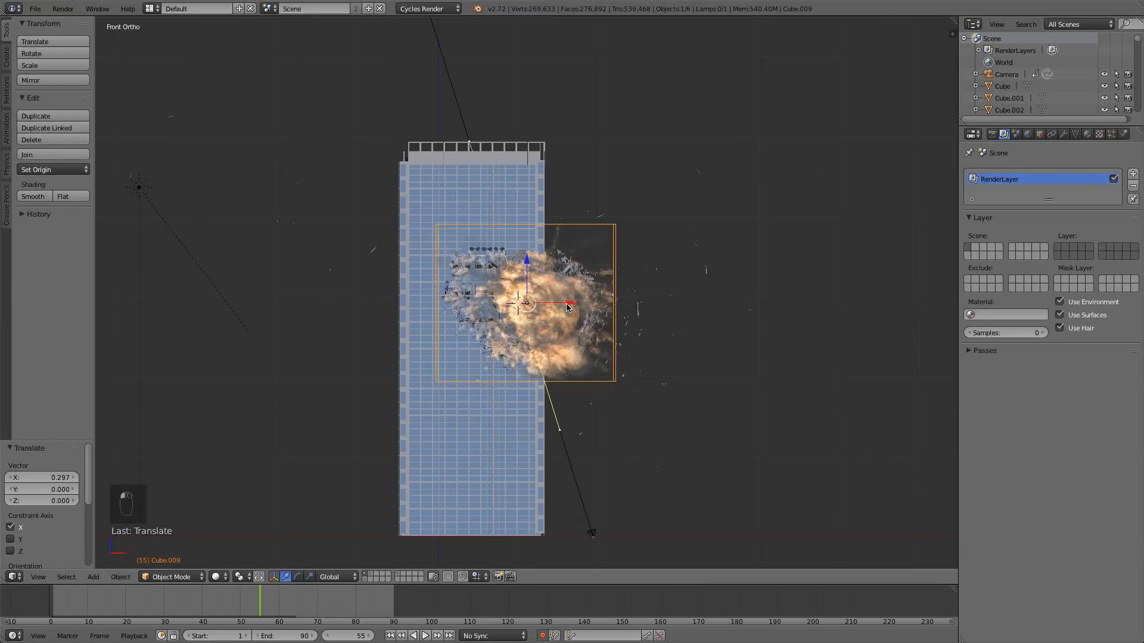
- Delete the explosion box's keyframes at frame 55 and turn off automatic keyframing
{"action": "key", "text": "alt+i"}
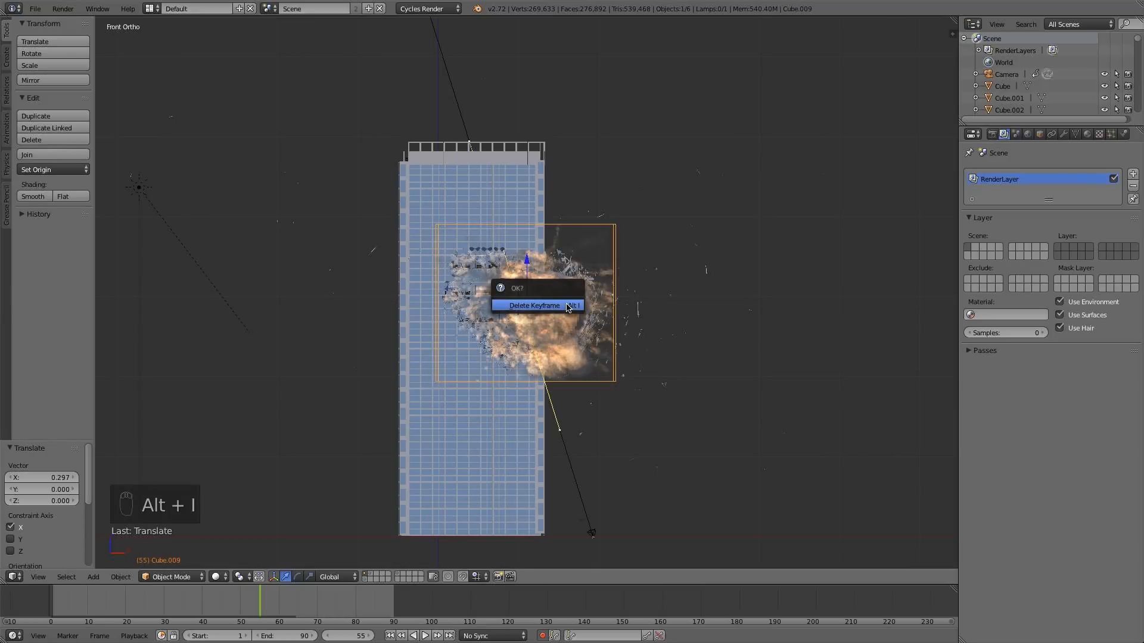
{"action": "left_click", "coordinate": [568, 307]}
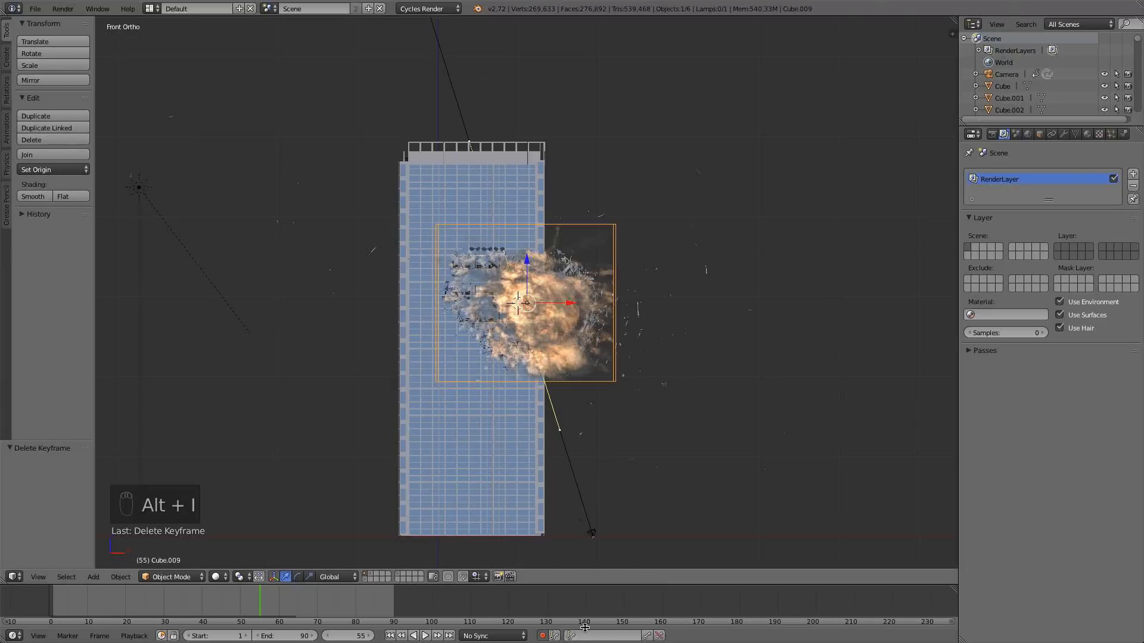
{"action": "left_click", "coordinate": [542, 636]}
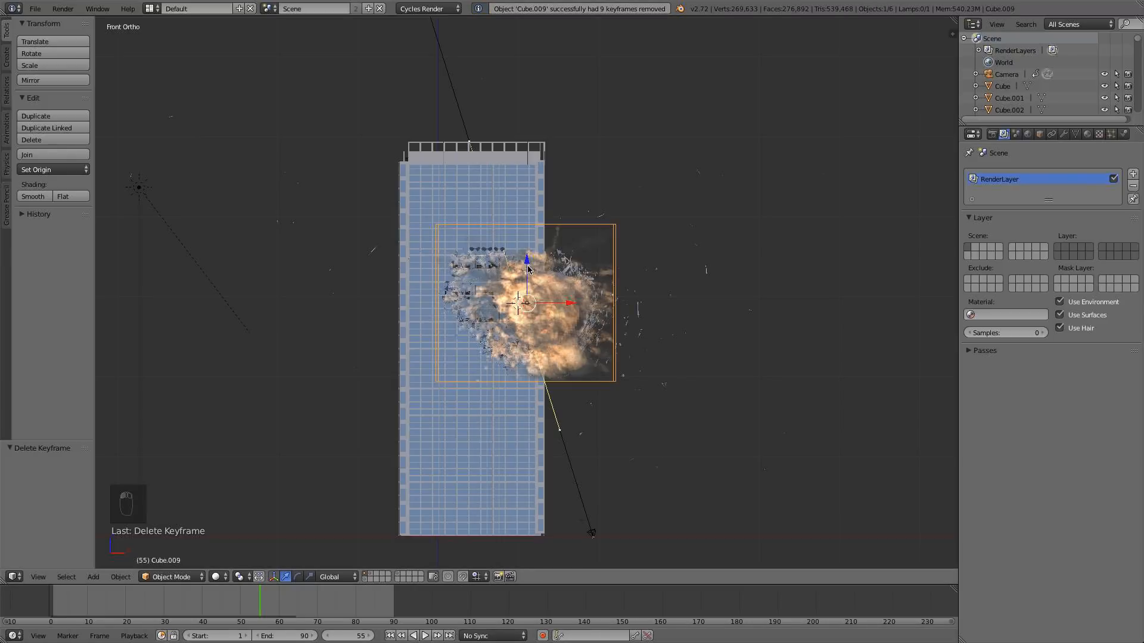
- Move the box around the explosion about -0.149 along Z
{"action": "left_click_drag", "start_coordinate": [527, 269], "coordinate": [527, 272]}
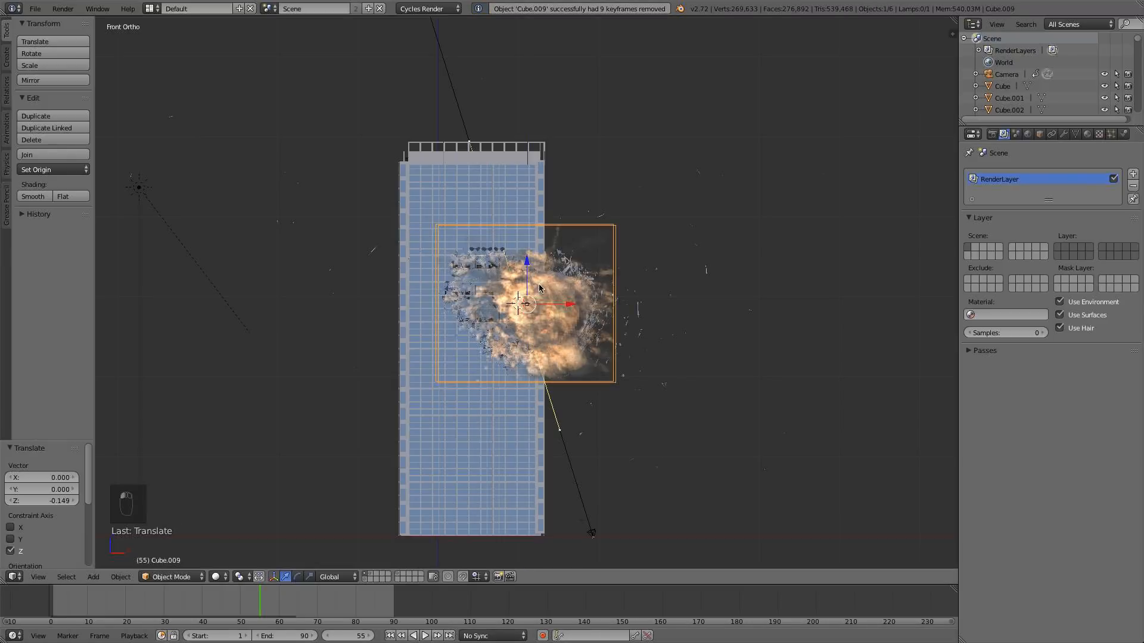
- Nudge the box around the explosion slightly along X and Z in front view
{"action": "left_click", "coordinate": [579, 307]}
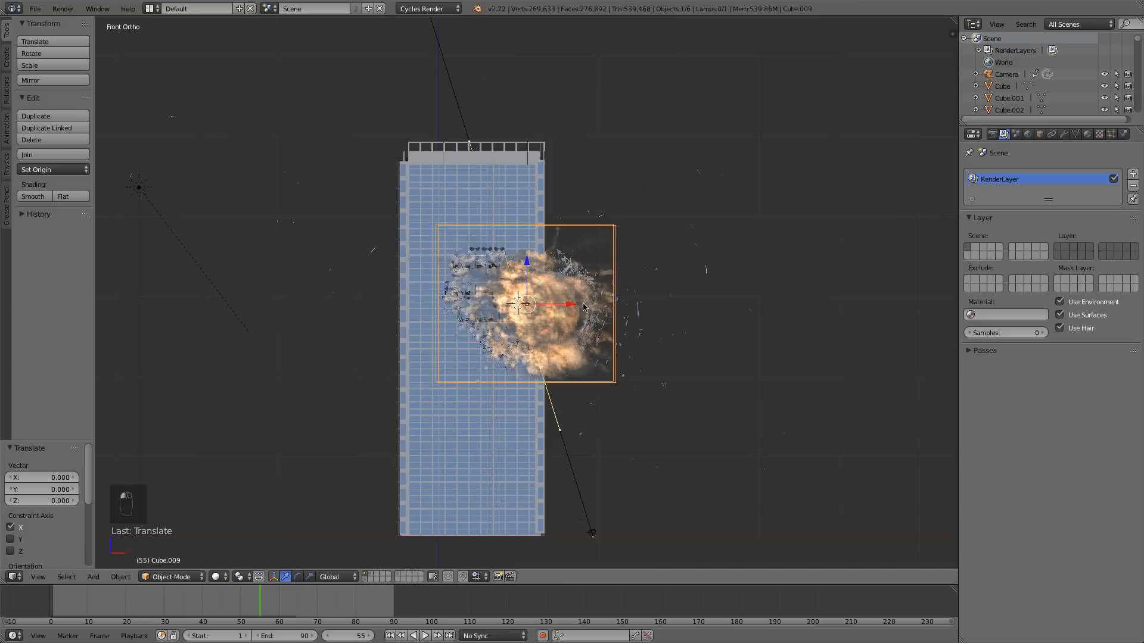
{"action": "left_click_drag", "start_coordinate": [583, 307], "coordinate": [581, 303]}
{"action": "left_click_drag", "start_coordinate": [528, 261], "coordinate": [528, 266]}
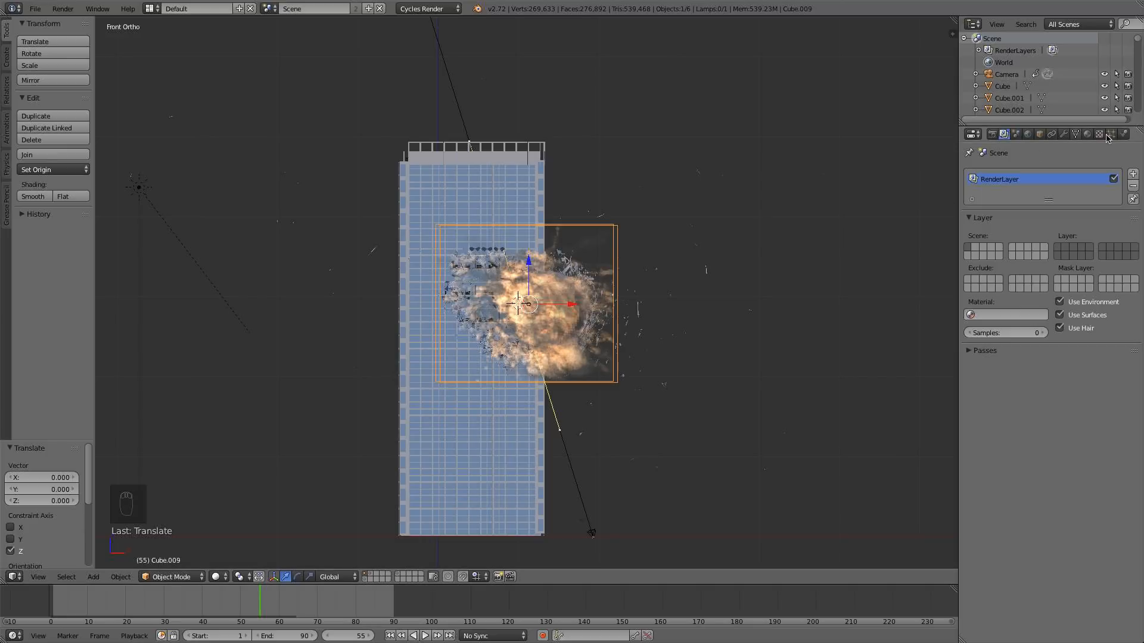
- Select the building debris object and free the bake of its ParticleSystem 2
{"action": "right_click", "coordinate": [601, 324]}
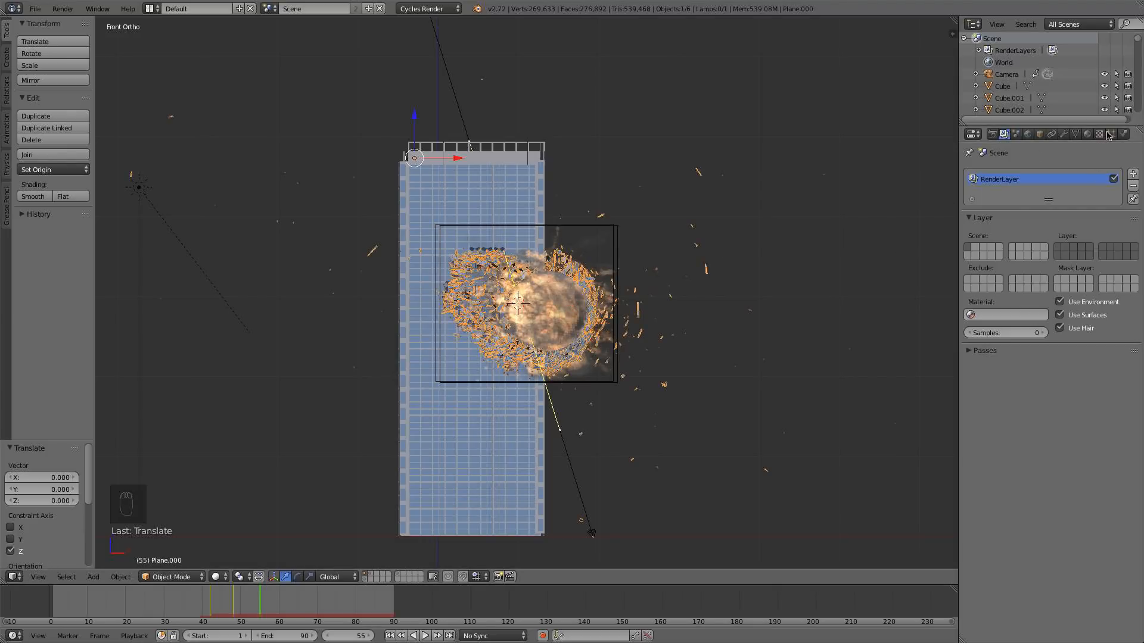
{"action": "left_click", "coordinate": [1110, 135]}
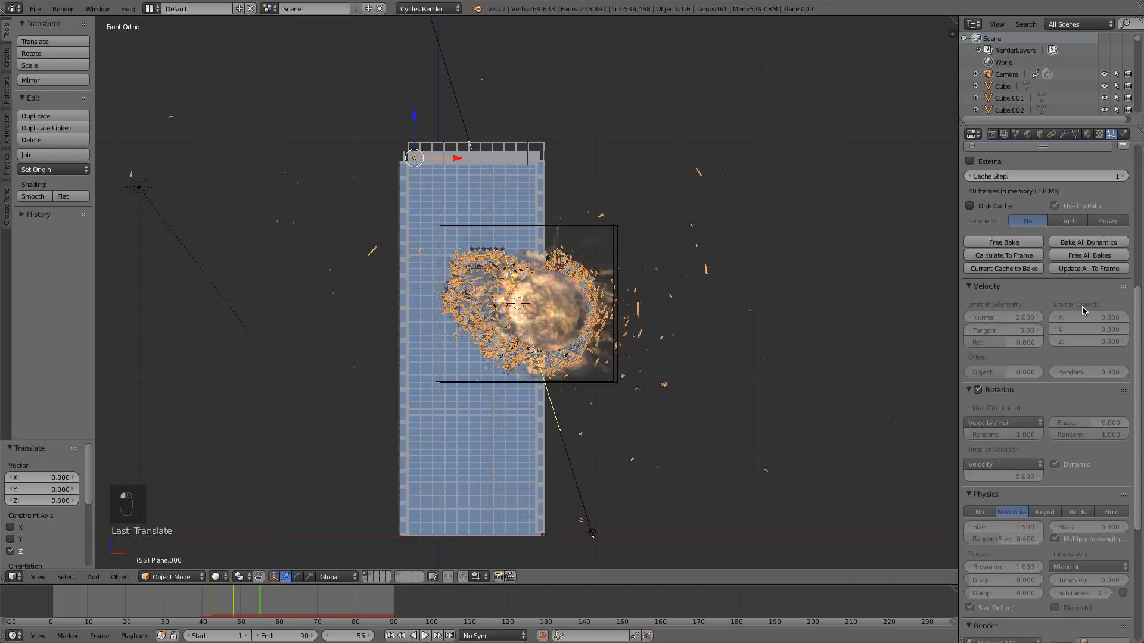
{"action": "scroll", "coordinate": [1018, 244], "scroll_direction": "up", "scroll_amount": 2}
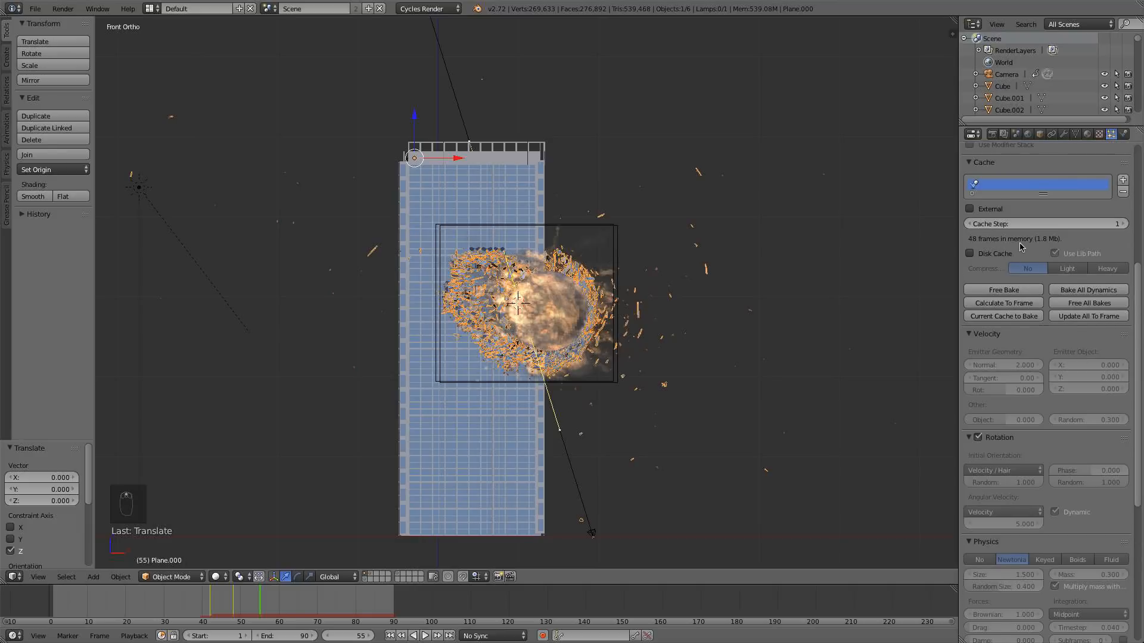
{"action": "scroll", "coordinate": [1021, 246], "scroll_direction": "up", "scroll_amount": 10}
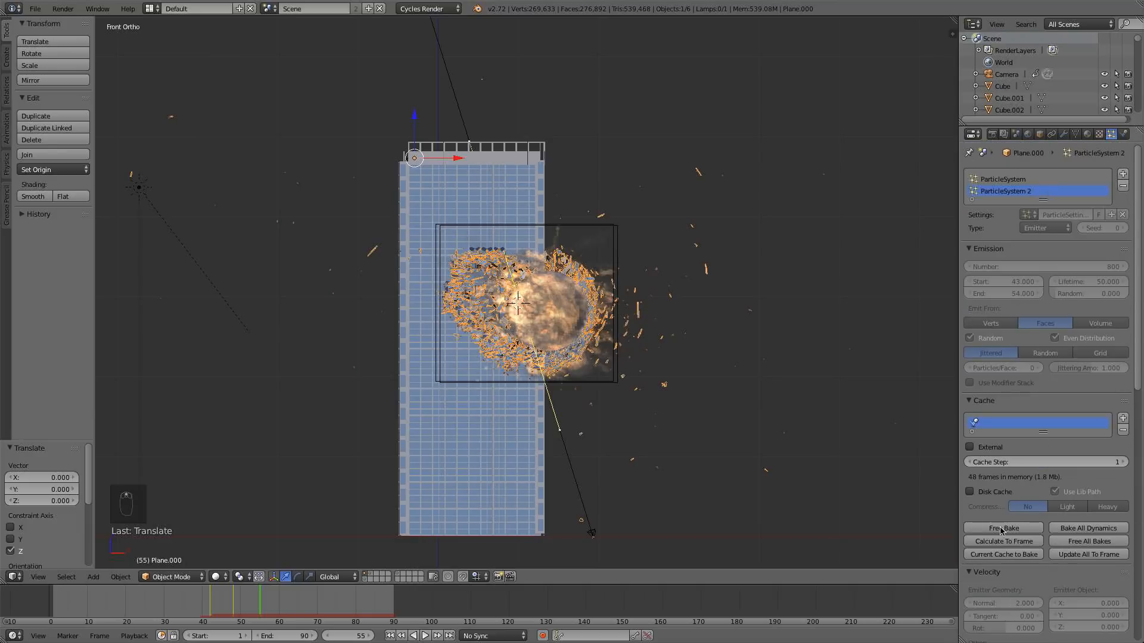
{"action": "left_click", "coordinate": [1001, 529]}
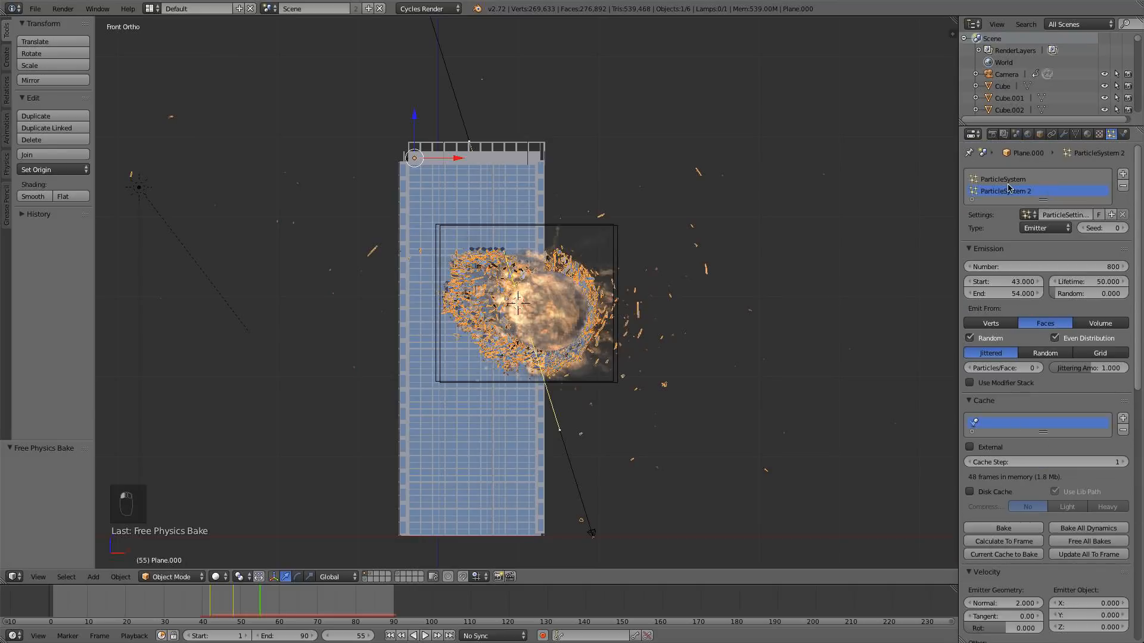
- Set the emission number of ParticleSystem 2 to 500
{"action": "left_click", "coordinate": [1047, 266]}
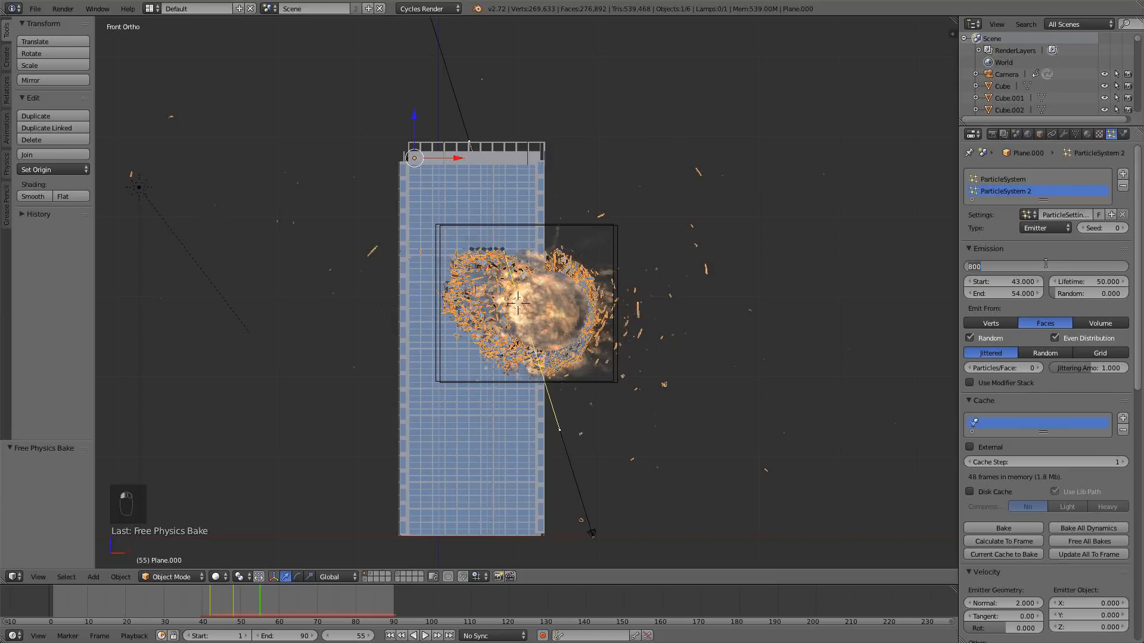
{"action": "key", "text": "Return"}
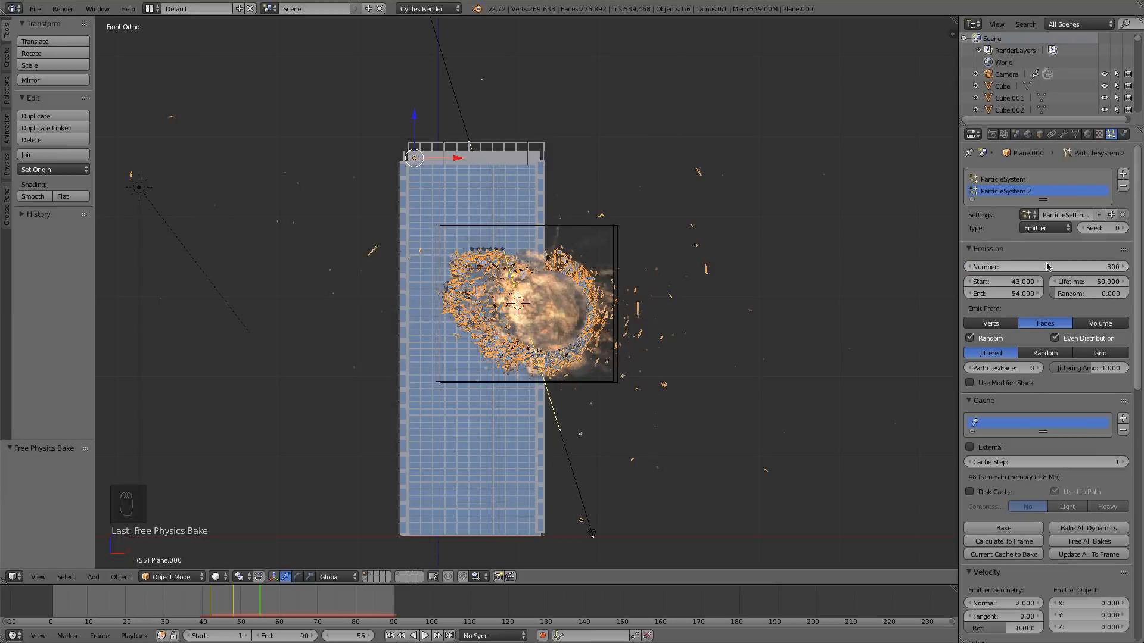
{"action": "left_click", "coordinate": [1045, 266]}
{"action": "type", "text": "500"}
{"action": "key", "text": "Return"}
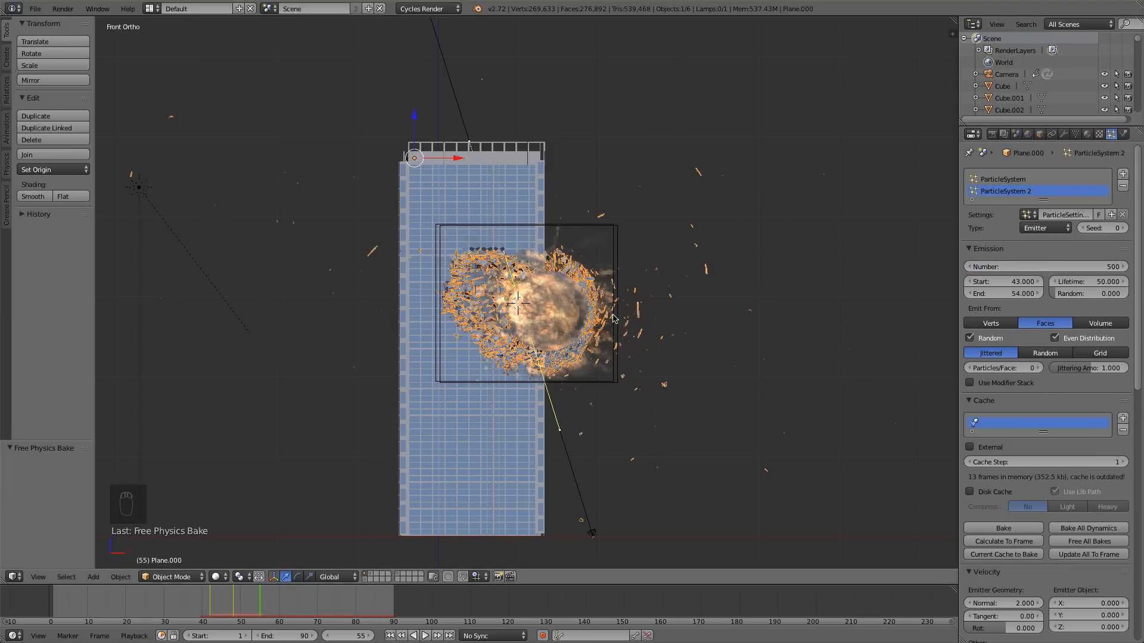
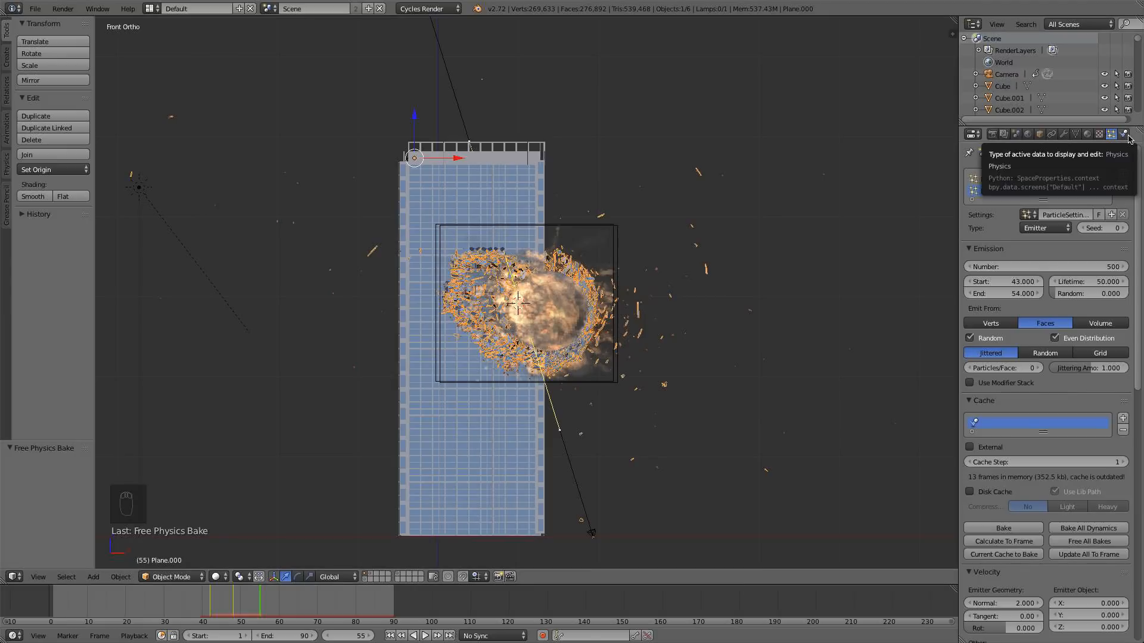
- Set the particle size of the debris object's smoke flow to 0.6
{"action": "left_click", "coordinate": [1125, 135]}
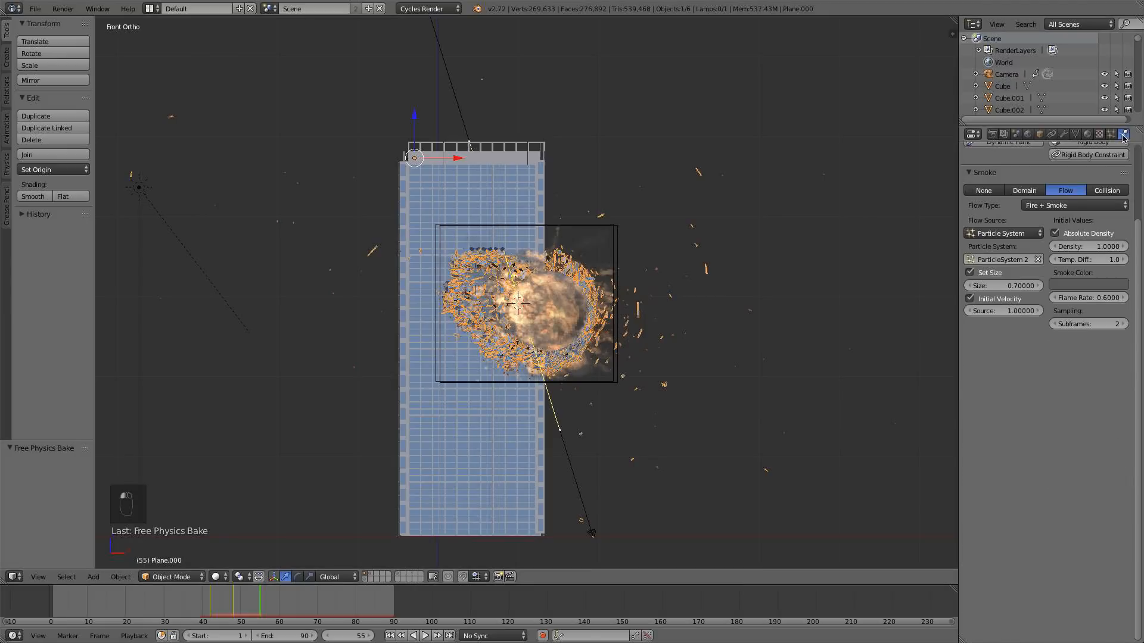
{"action": "left_click", "coordinate": [1019, 286]}
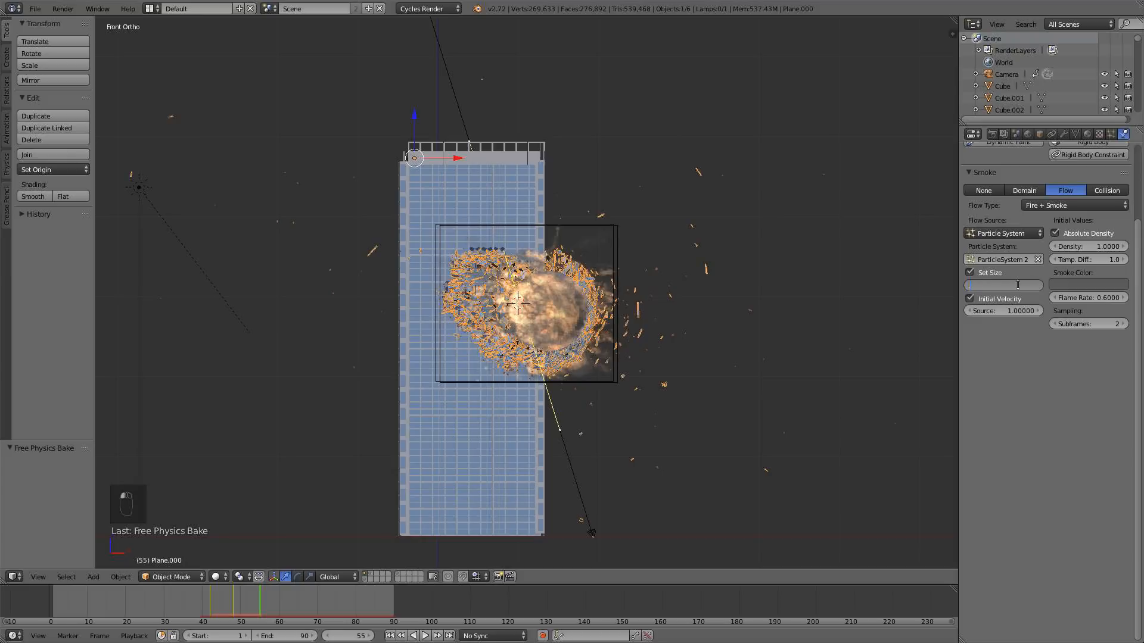
{"action": "type", "text": ".6"}
{"action": "key", "text": "Return"}
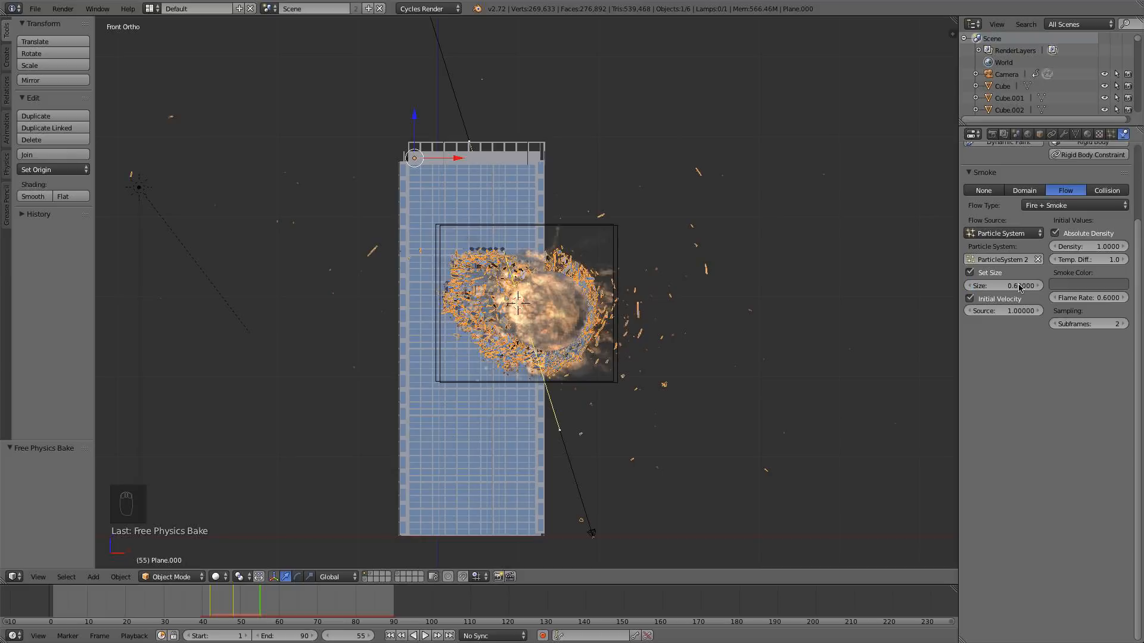
- Set the smoke flow's flame rate to 0.5 and adjust the brightness of its smoke color
{"action": "left_click", "coordinate": [1080, 297]}
{"action": "key", "text": "BackSpace"}
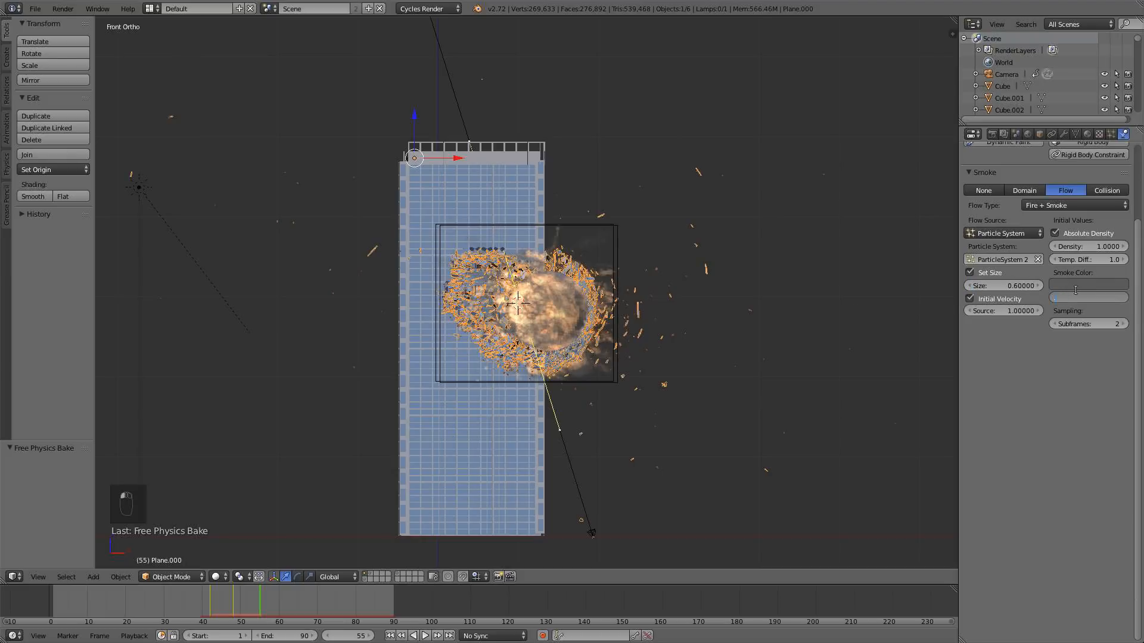
{"action": "type", "text": ".5"}
{"action": "key", "text": "Return"}
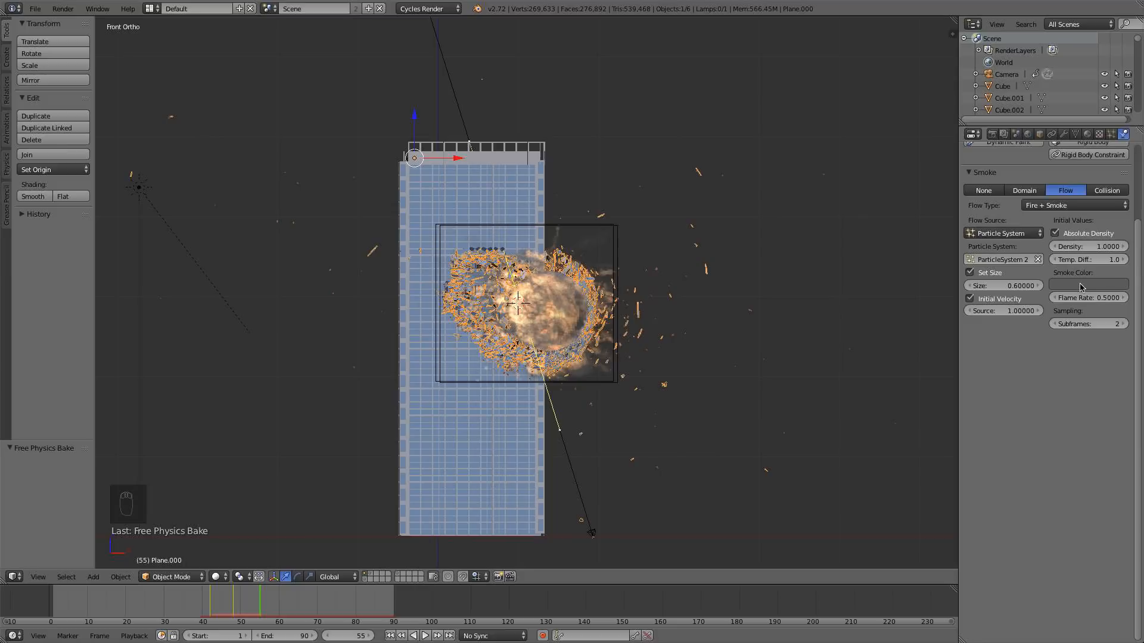
{"action": "left_click", "coordinate": [1081, 286]}
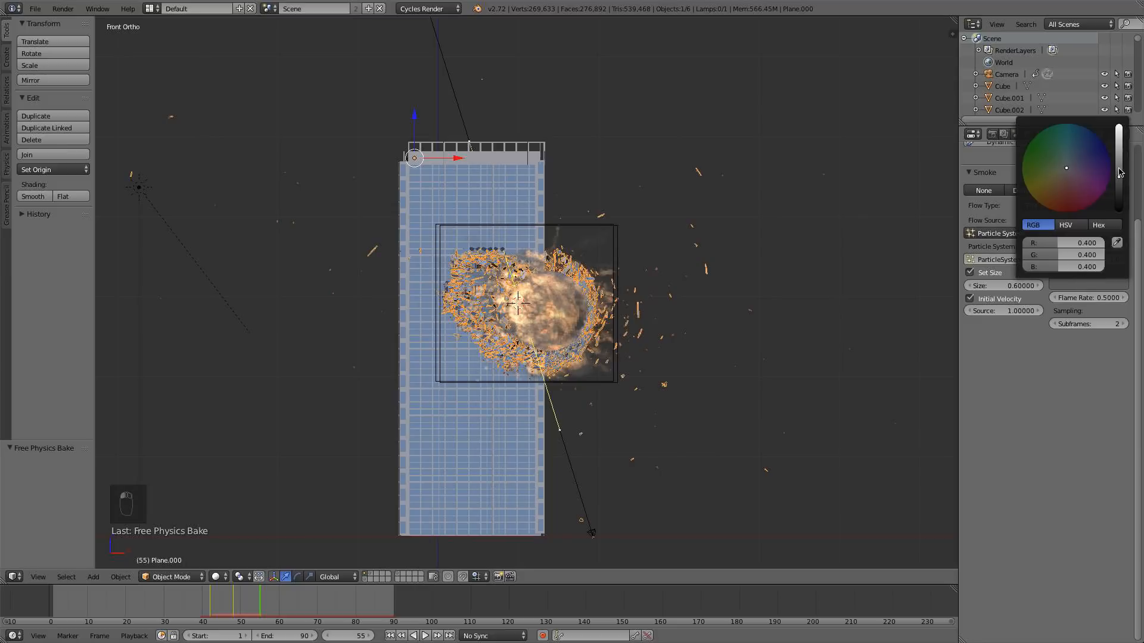
{"action": "left_click", "coordinate": [1119, 169]}
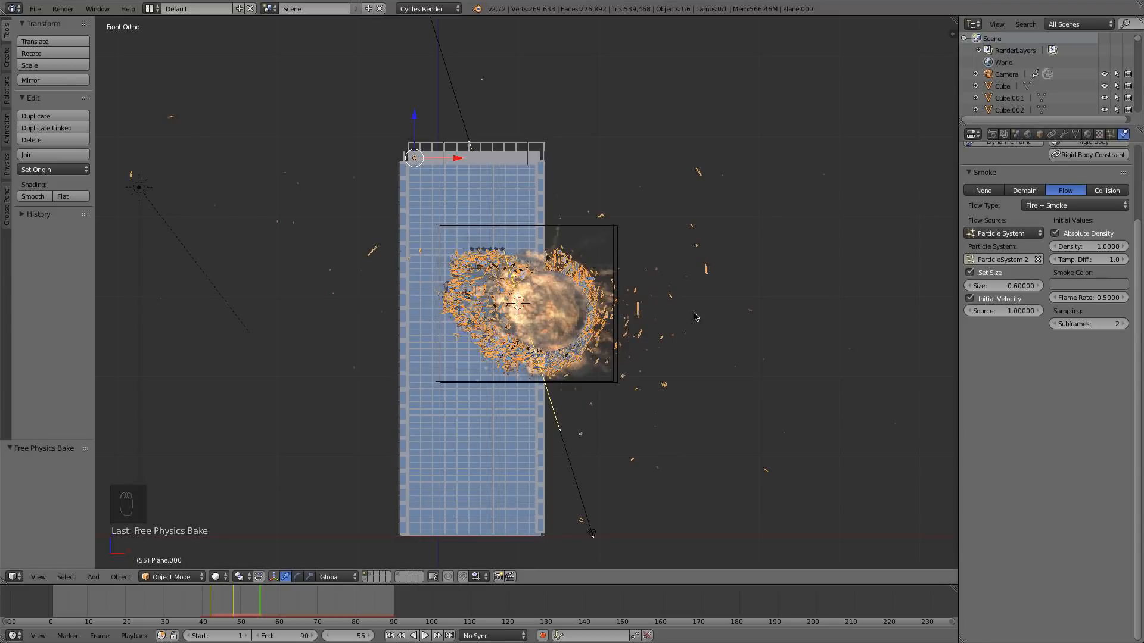
- Return to frame 1 and move the smoke domain box about 0.074 along Y in top view
{"action": "left_click", "coordinate": [389, 635]}
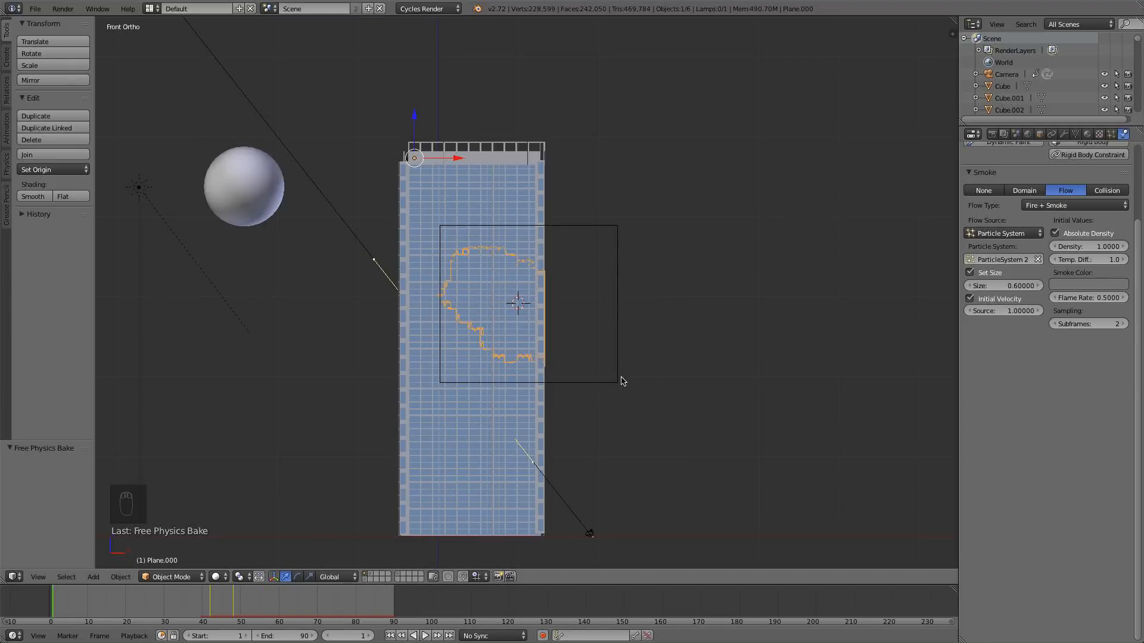
{"action": "right_click", "coordinate": [619, 324]}
{"action": "key", "text": "KP_7"}
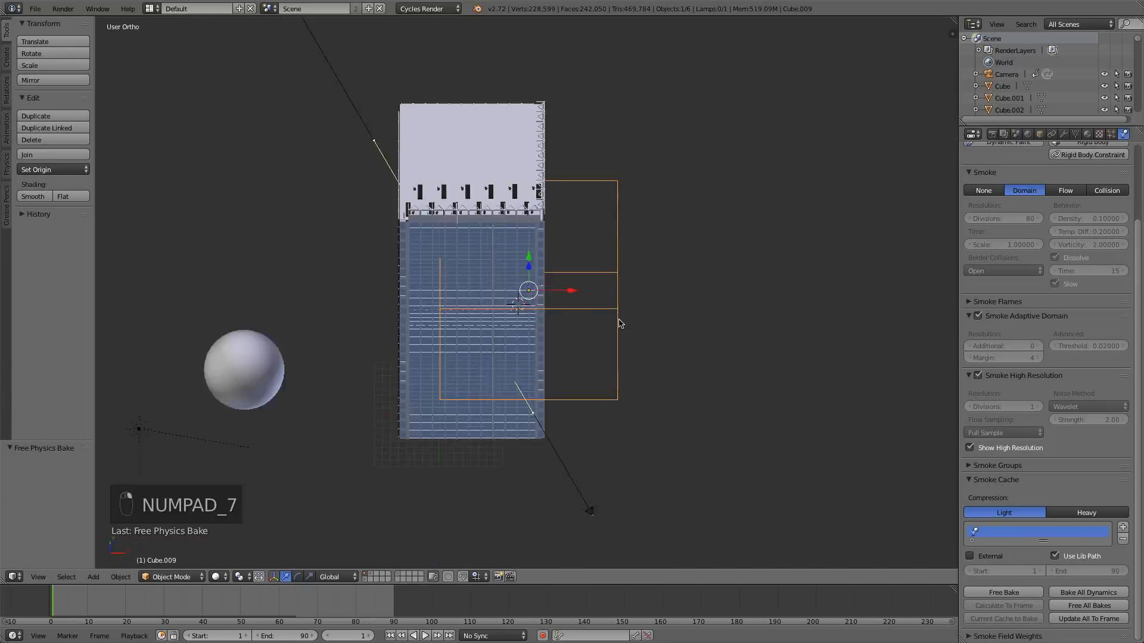
{"action": "mouse_move", "coordinate": [534, 246]}
{"action": "left_mouse_down"}
{"action": "mouse_move", "coordinate": [547, 245]}
{"action": "mouse_move", "coordinate": [532, 249]}
{"action": "left_mouse_up"}
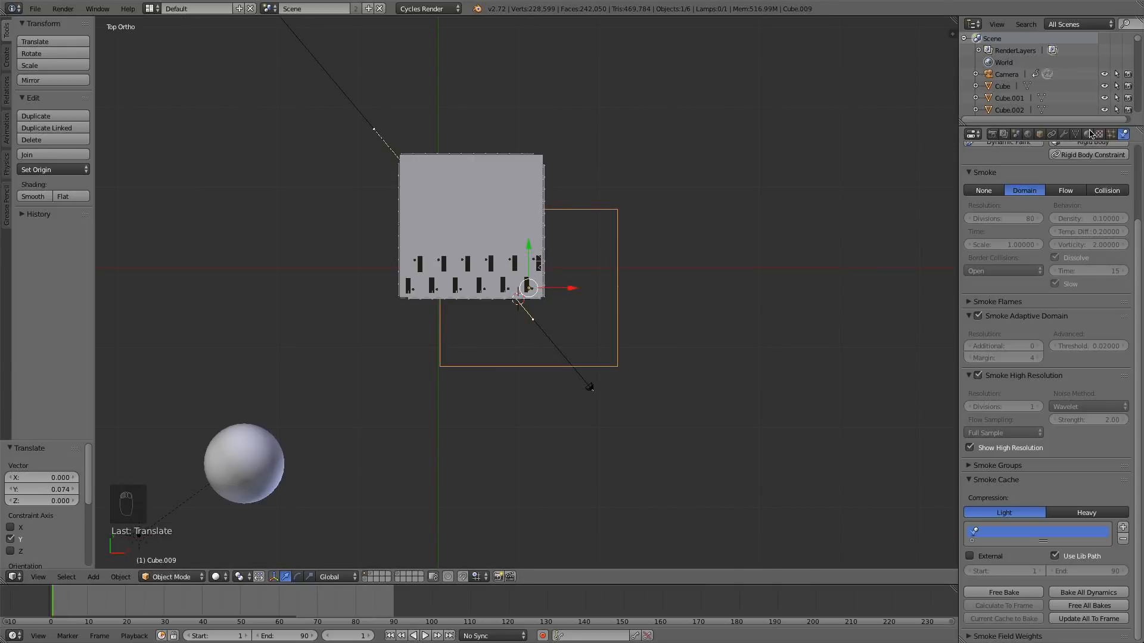
- Free the smoke domain's bake and set its dissolve time to 10
{"action": "left_click", "coordinate": [1003, 592]}
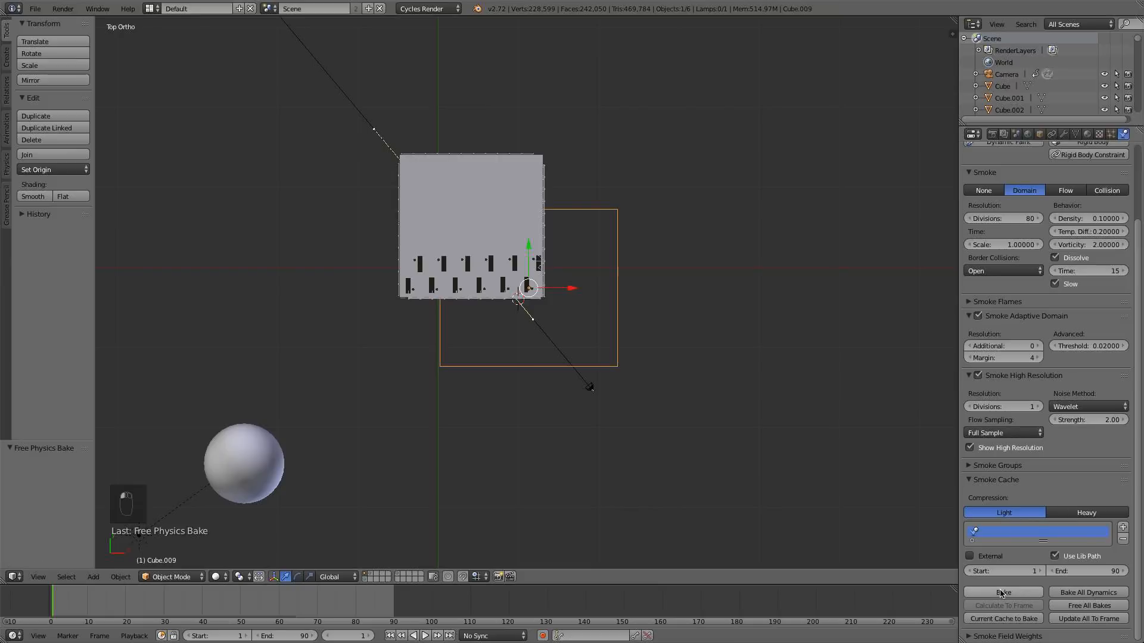
{"action": "scroll", "coordinate": [1039, 557], "scroll_direction": "up", "scroll_amount": 2}
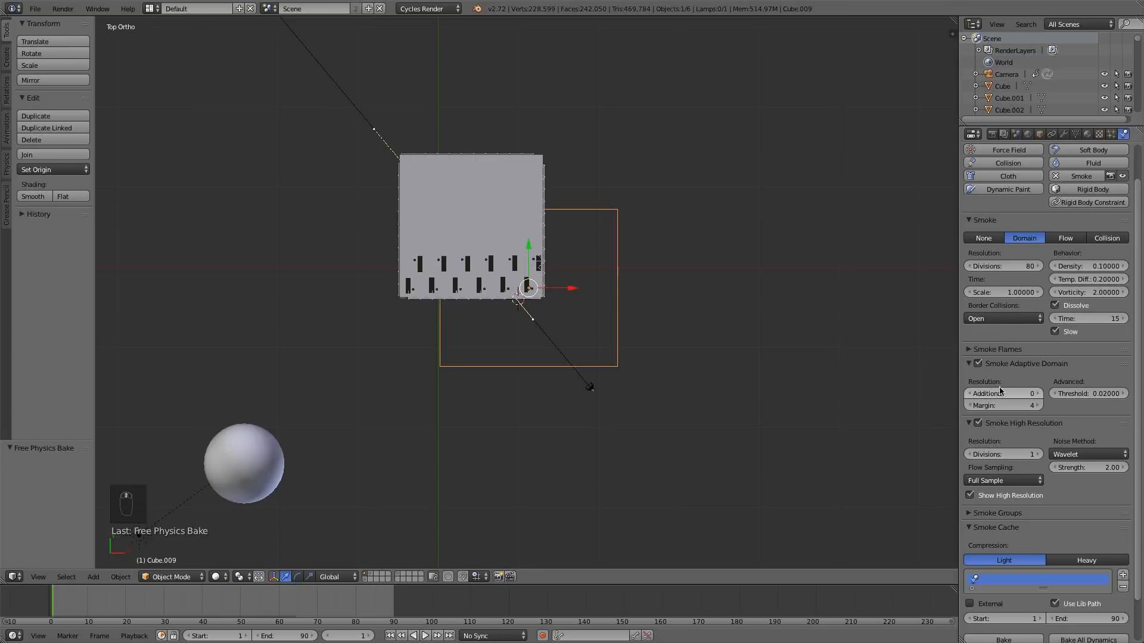
{"action": "left_click", "coordinate": [1088, 319]}
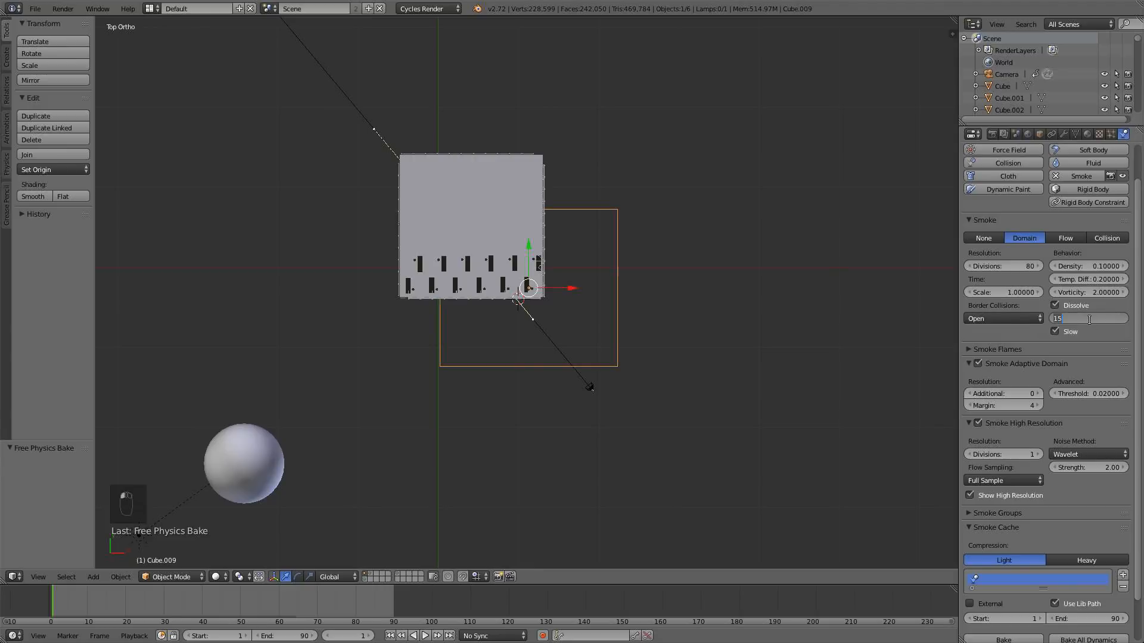
{"action": "key", "text": "Return"}
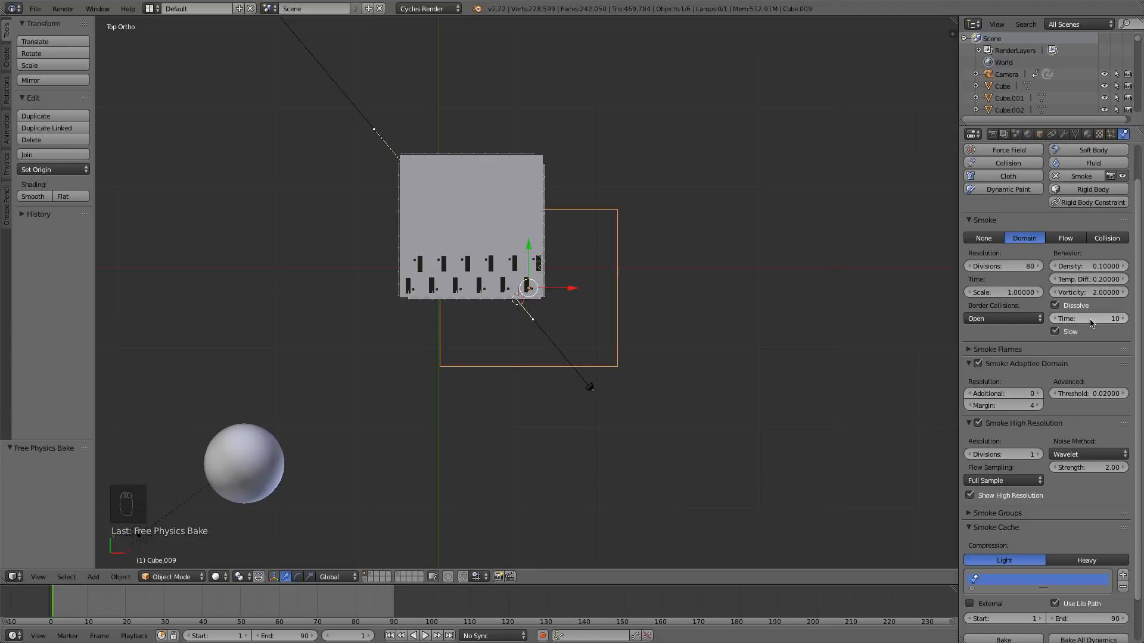
- Bake the smoke simulation for frames 1 to 90
{"action": "scroll", "coordinate": [1091, 322], "scroll_direction": "down", "scroll_amount": 2}
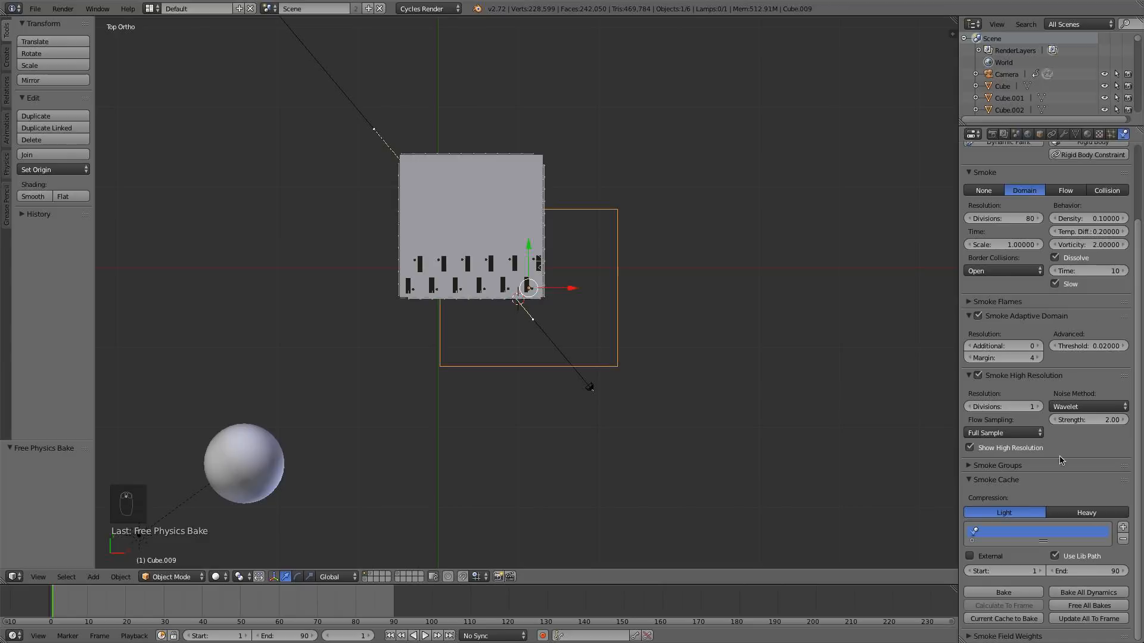
{"action": "left_click", "coordinate": [1009, 591]}
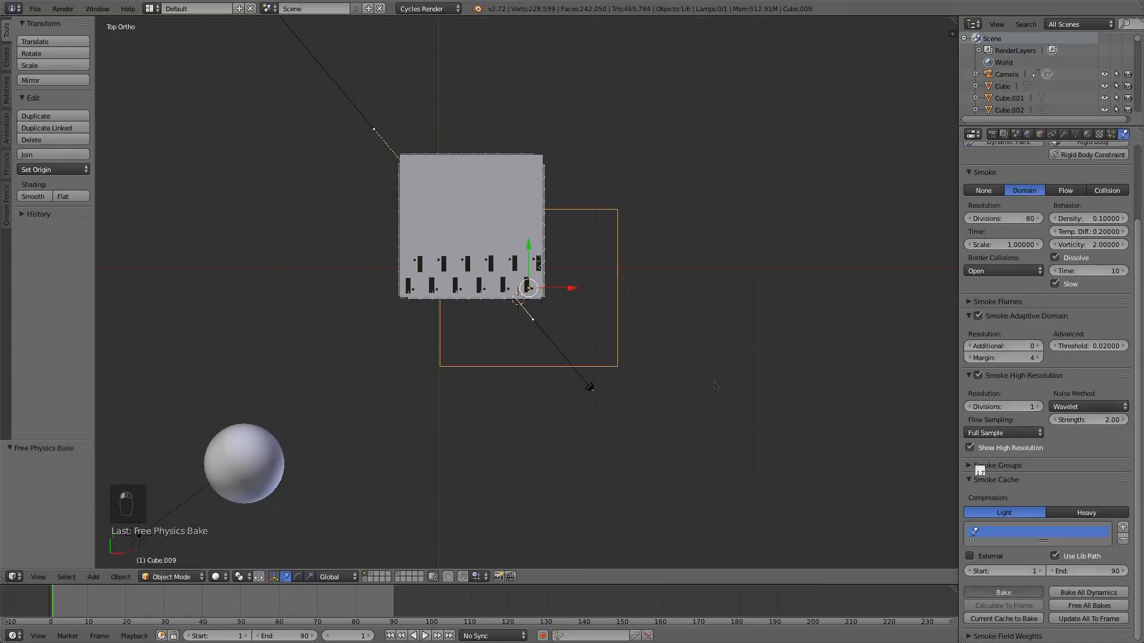
{"action": "middle_click_drag", "start_coordinate": [695, 370], "coordinate": [668, 291]}
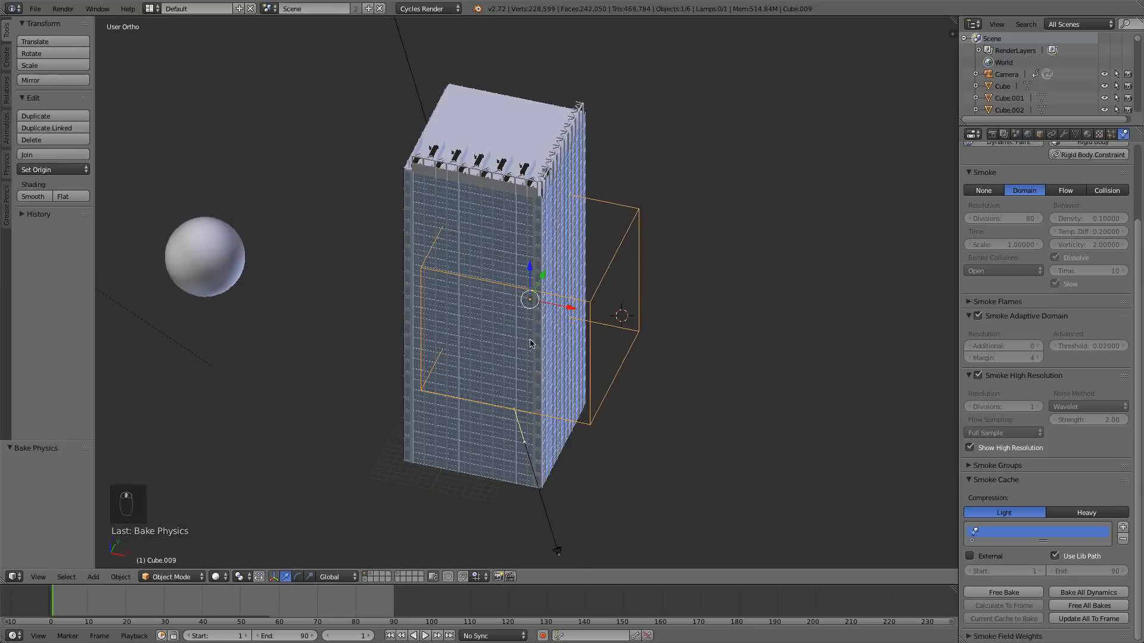
- Examine the newly baked explosion around the sphere through the camera, stepping back from frame 57 to 50
{"action": "left_click", "coordinate": [267, 608]}
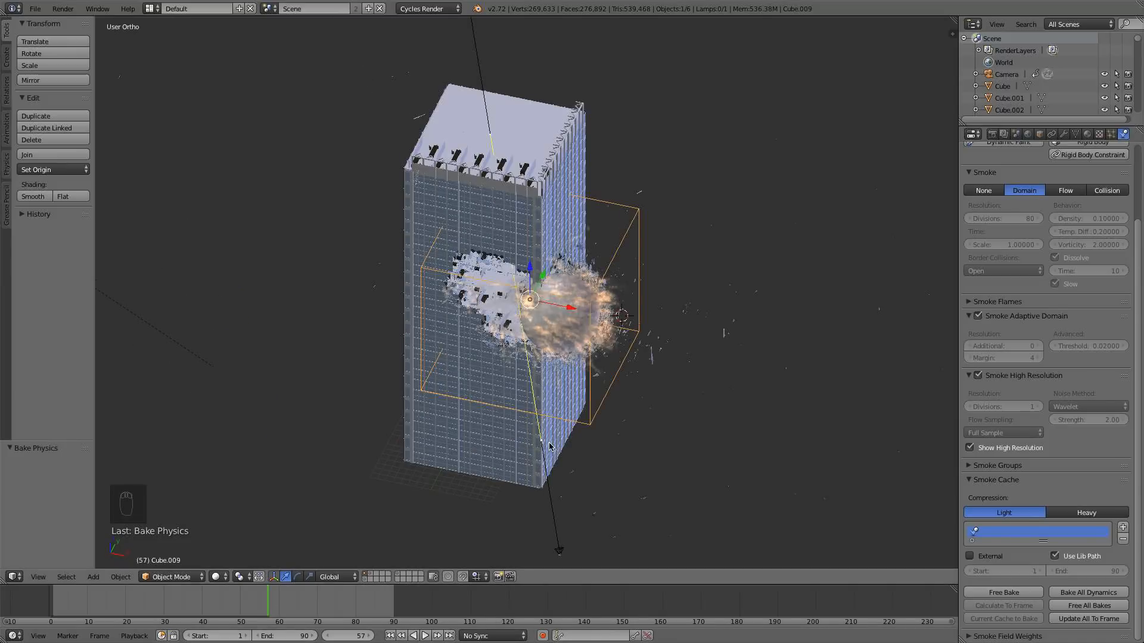
{"action": "key", "text": "KP_0"}
{"action": "key", "text": "Left"}
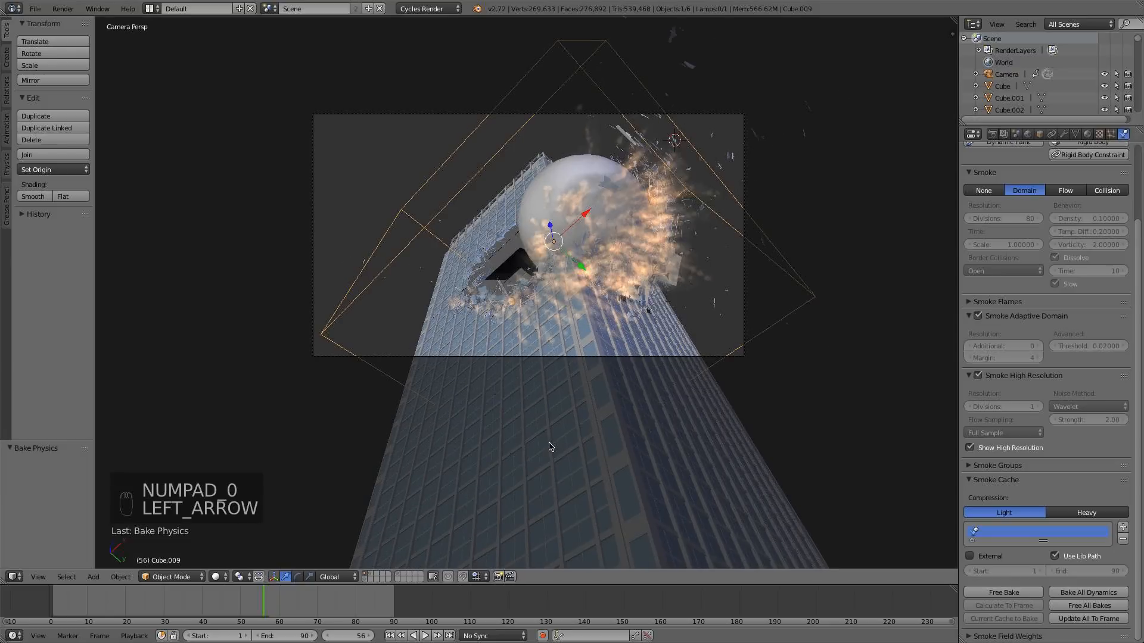
{"action": "key", "text": "Left"}
{"action": "key", "text": "Left"}
{"action": "key", "text": "Left"}
{"action": "key", "text": "Left"}
{"action": "key", "text": "Left"}
{"action": "key", "text": "Left"}
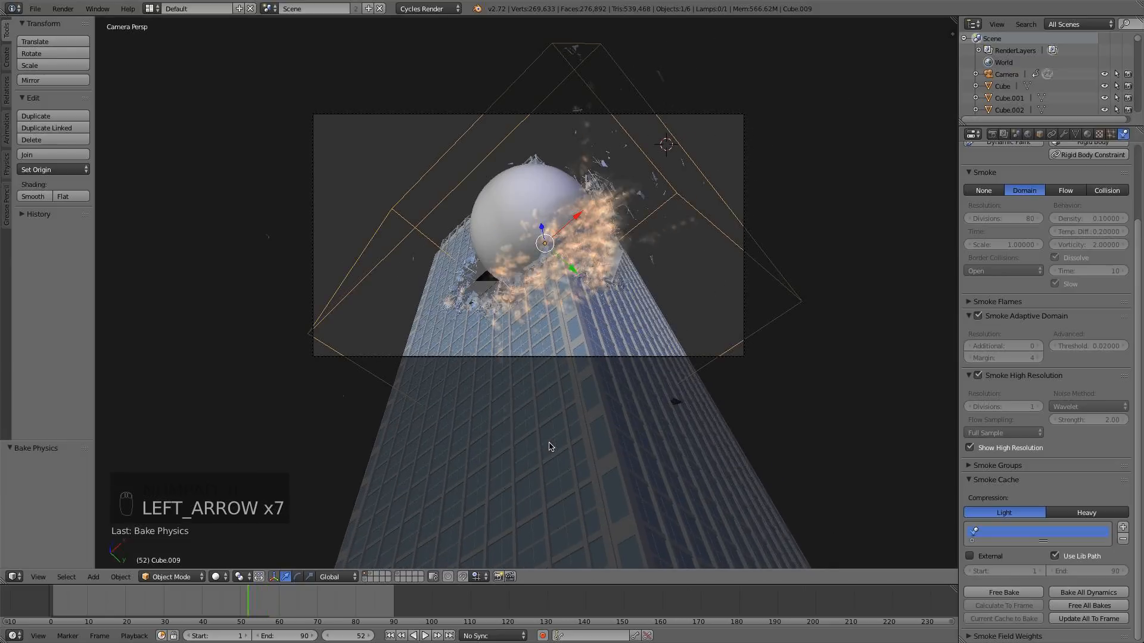
{"action": "key", "text": "Left"}
{"action": "key", "text": "Left"}
{"action": "key", "text": "Left"}
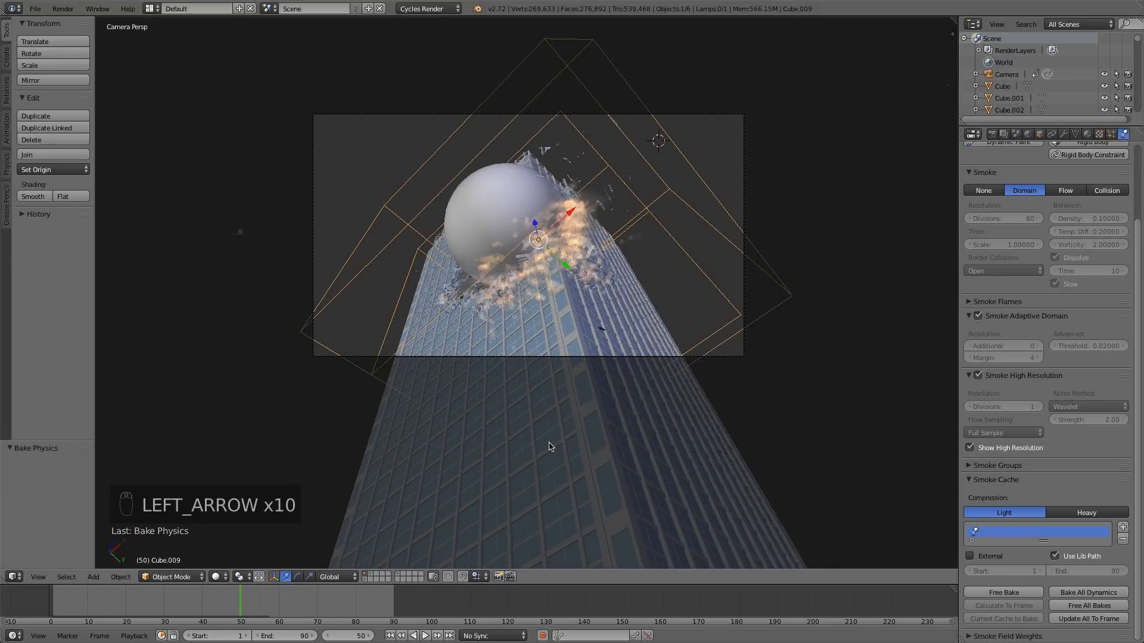
- Go to frame 52 and show the layer with the surrounding buildings alongside the first layer
{"action": "key", "text": "Right"}
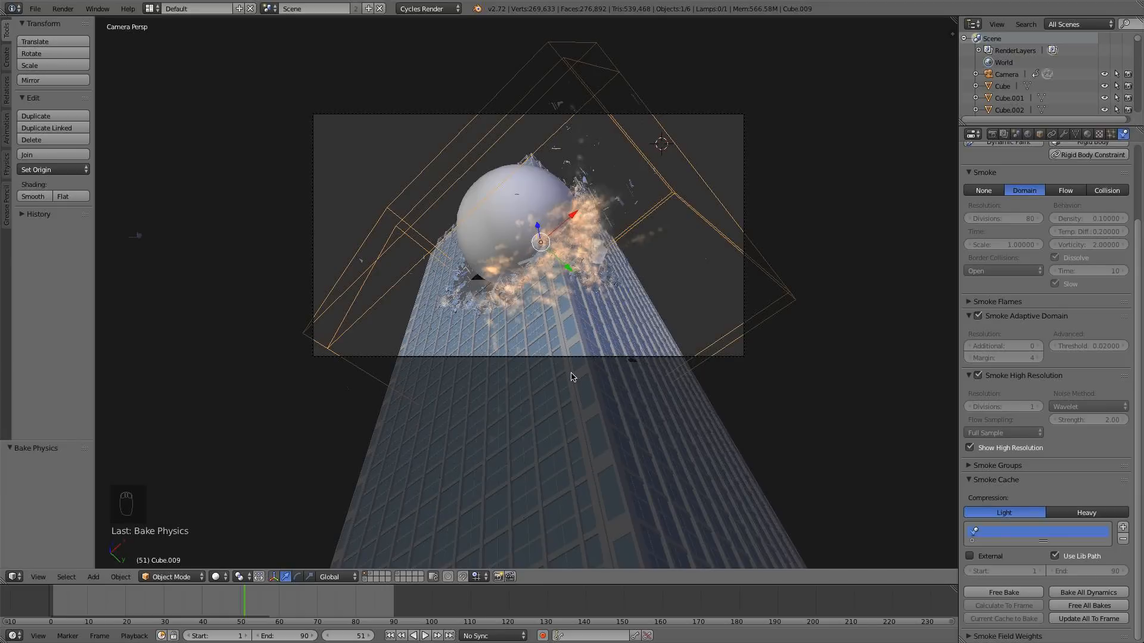
{"action": "key", "text": "Right"}
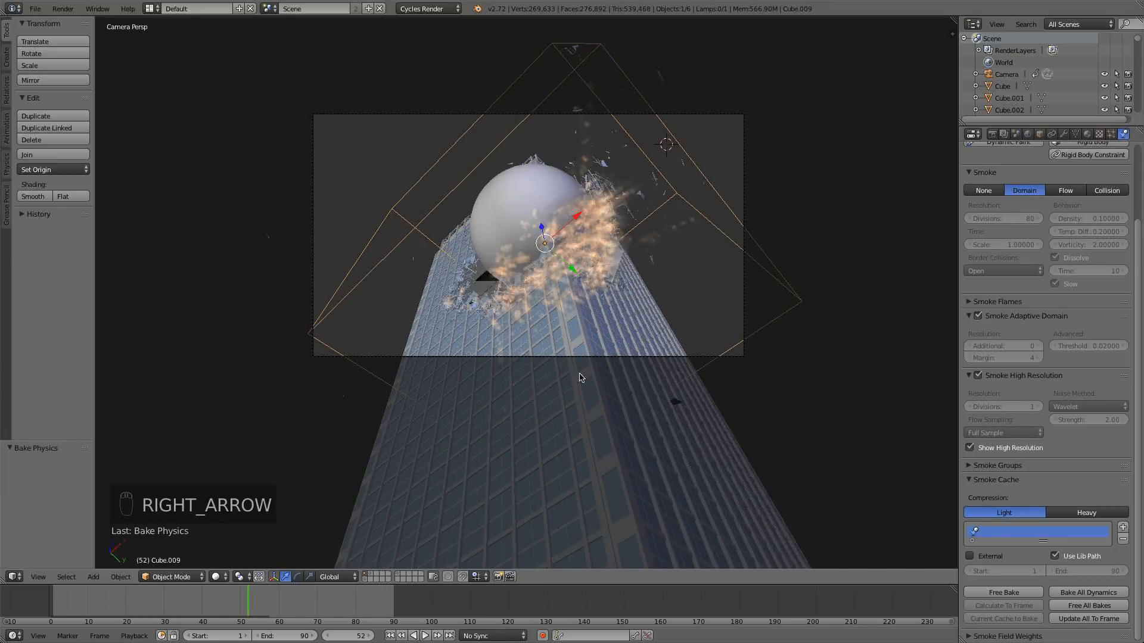
{"action": "left_click", "coordinate": [369, 576], "text": "shift"}
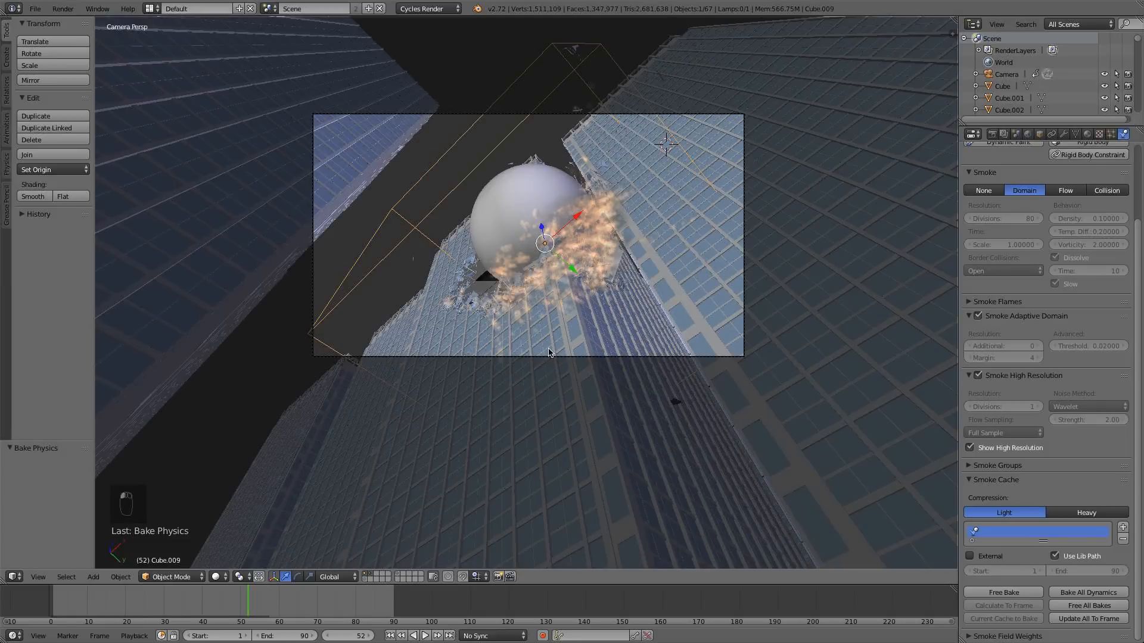
- Deselect all objects and review the render settings for resolution, output, sampling, volume sampling, light paths and motion blur
{"action": "key", "text": "a"}
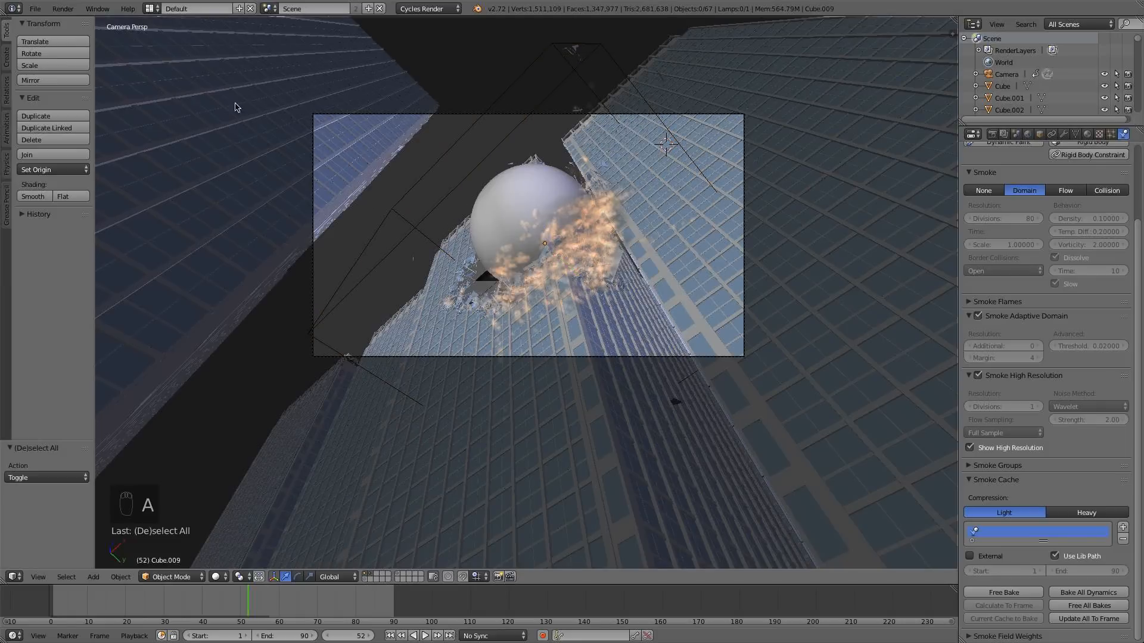
{"action": "left_click", "coordinate": [36, 9]}
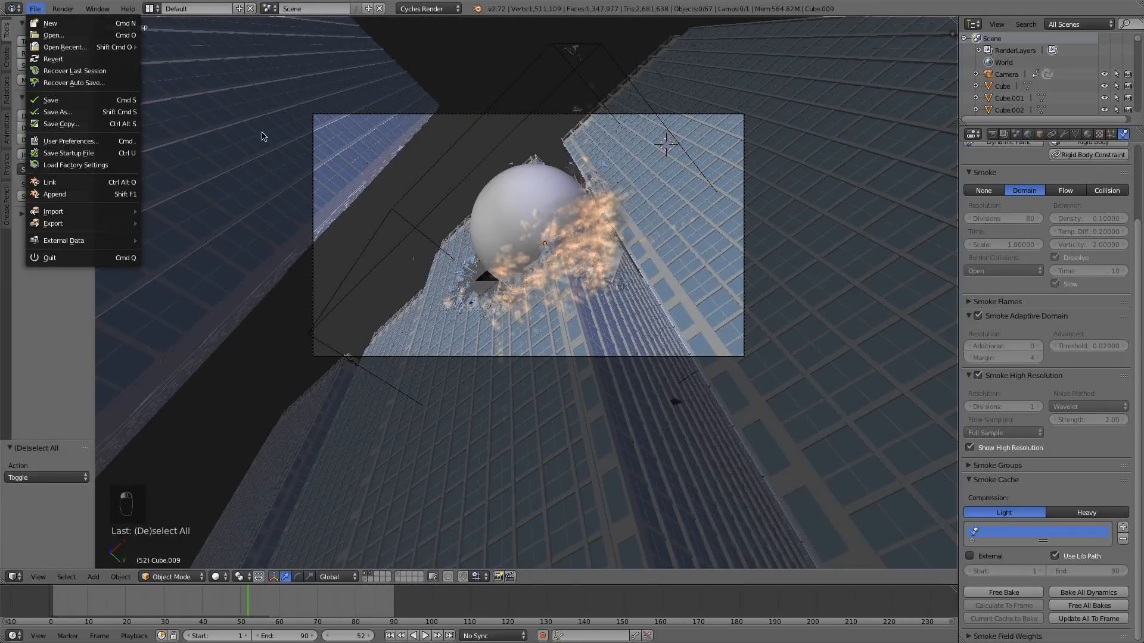
{"action": "left_click", "coordinate": [993, 135]}
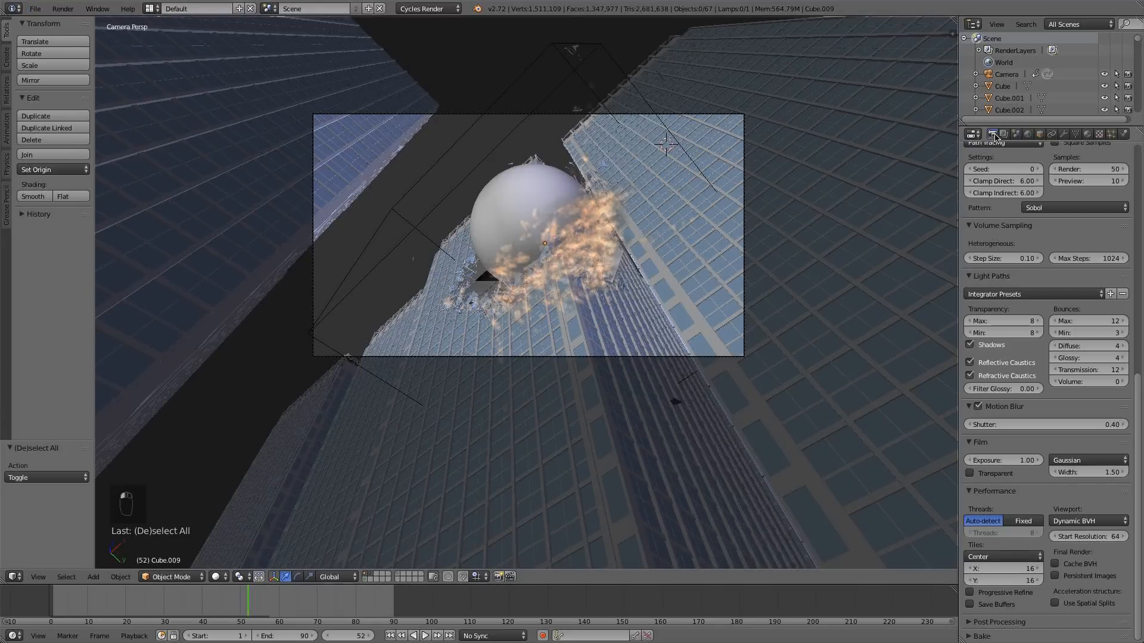
{"action": "scroll", "coordinate": [1046, 222], "scroll_direction": "up", "scroll_amount": 3}
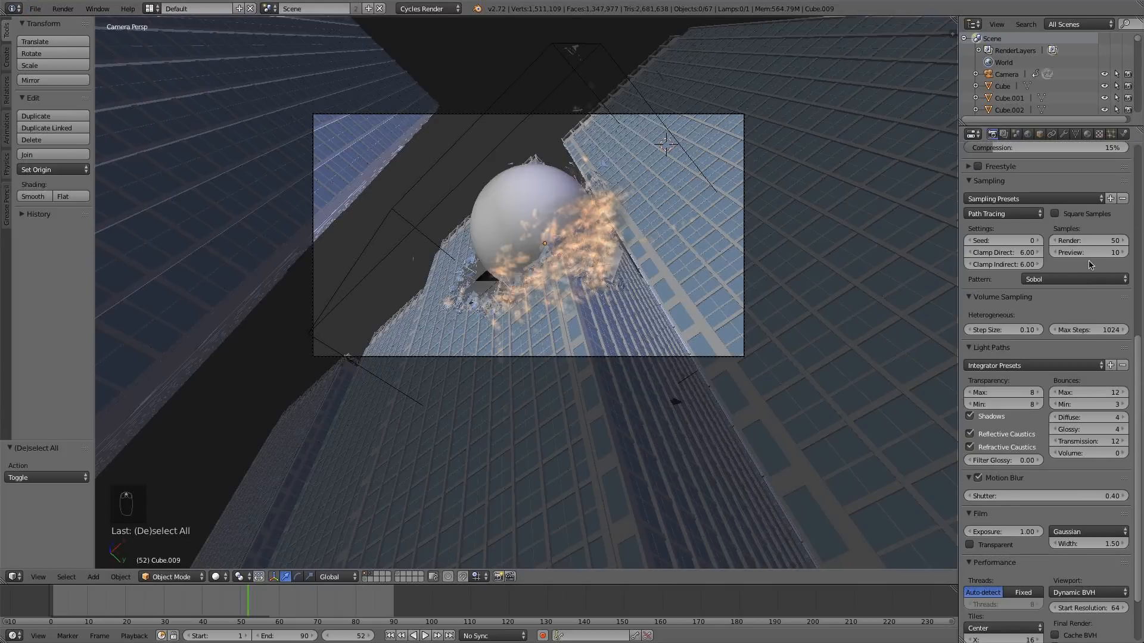
{"action": "scroll", "coordinate": [1081, 392], "scroll_direction": "up", "scroll_amount": 4}
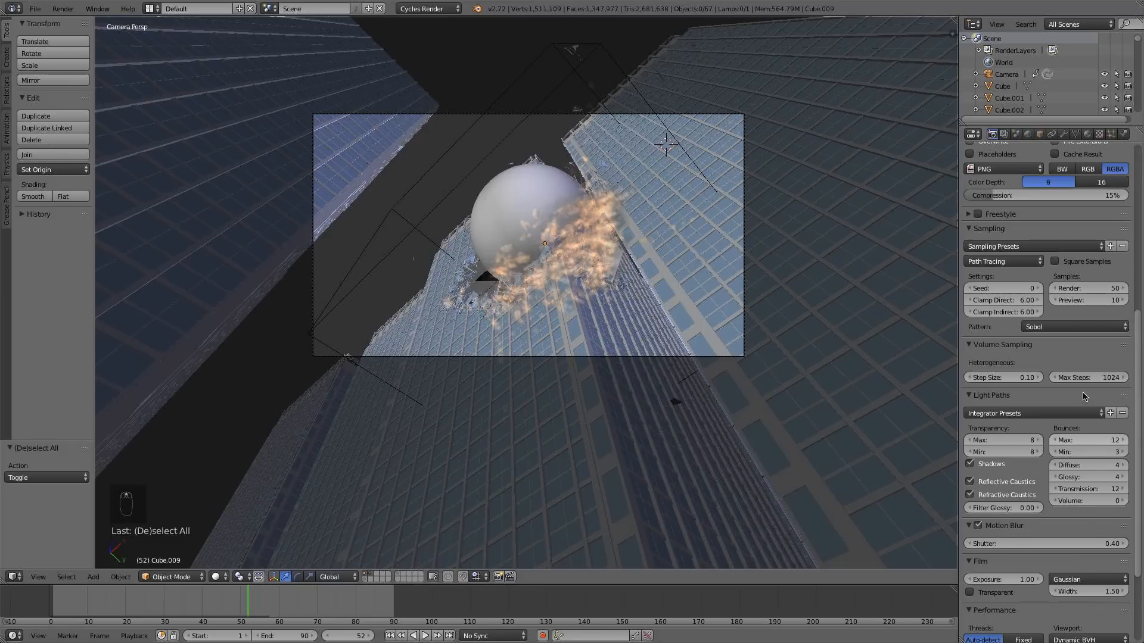
{"action": "scroll", "coordinate": [1084, 393], "scroll_direction": "up", "scroll_amount": 8}
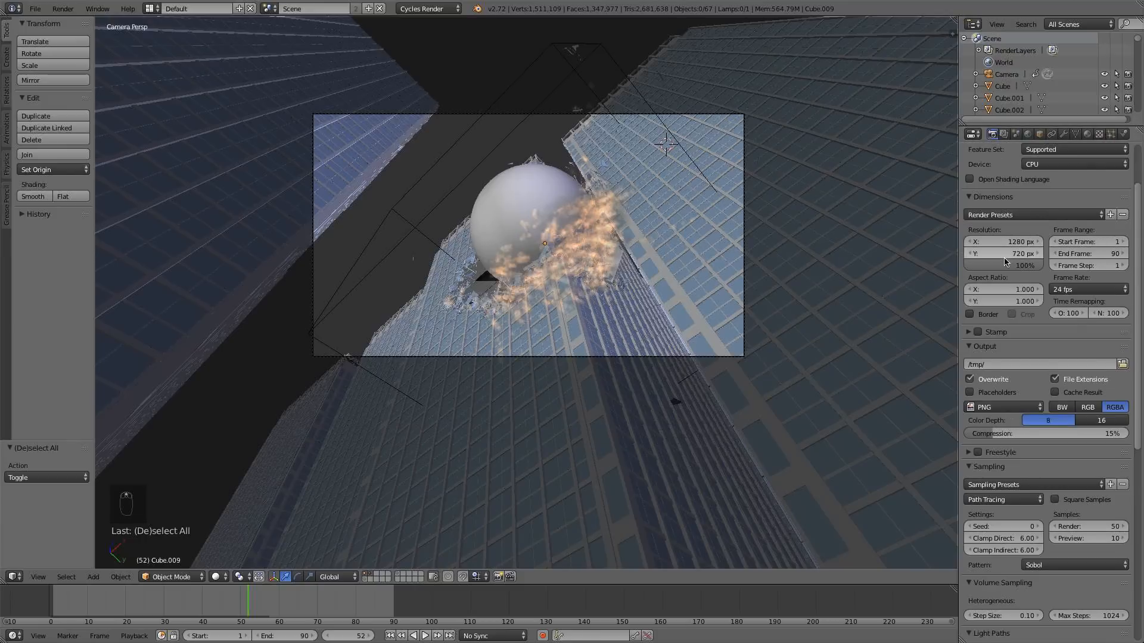
{"action": "scroll", "coordinate": [1003, 262], "scroll_direction": "down", "scroll_amount": 3}
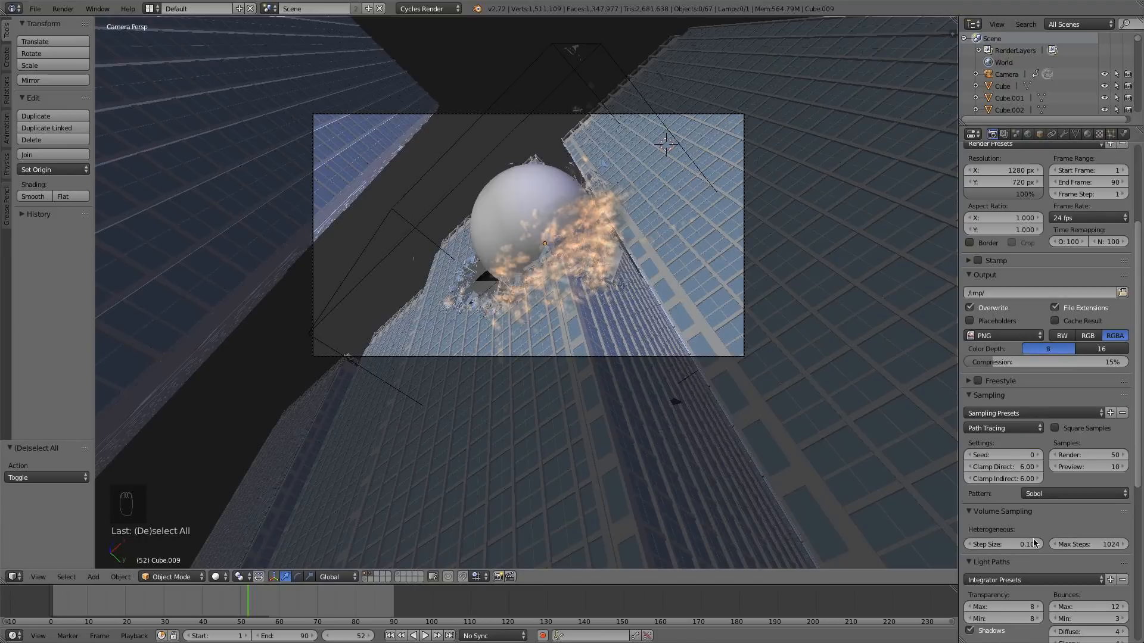
{"action": "scroll", "coordinate": [1035, 542], "scroll_direction": "down", "scroll_amount": 1}
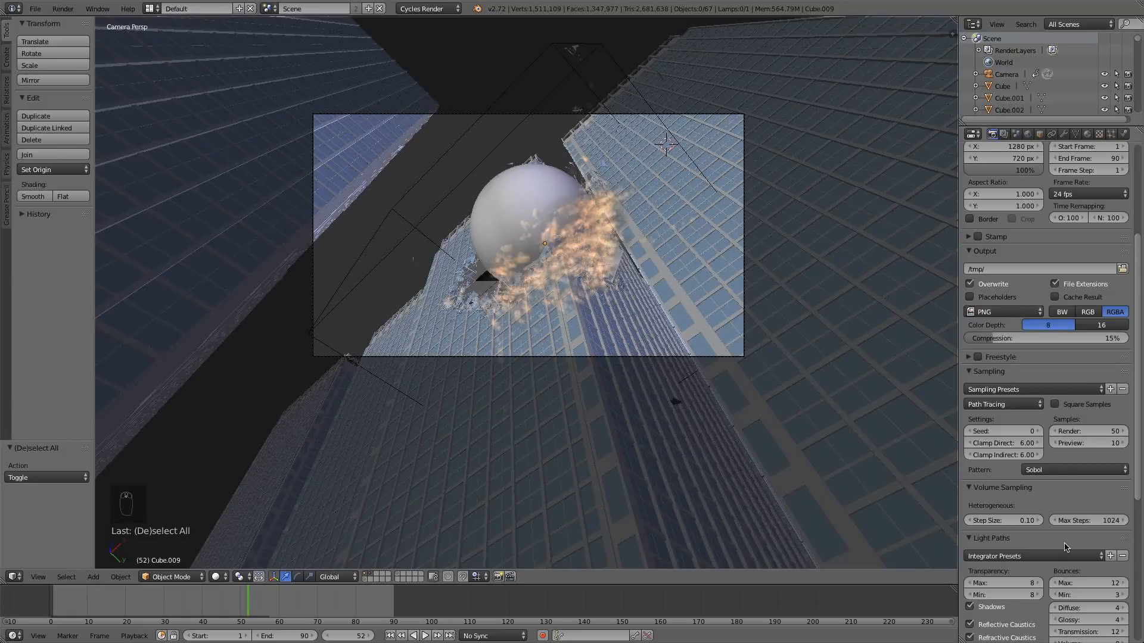
{"action": "scroll", "coordinate": [1065, 546], "scroll_direction": "down", "scroll_amount": 2}
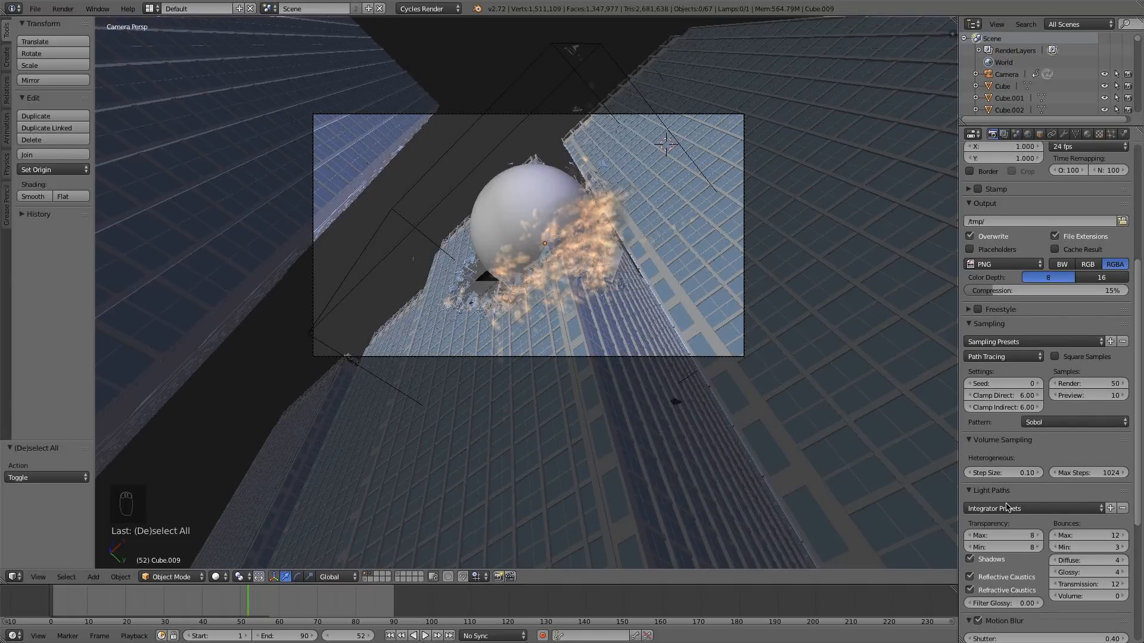
{"action": "scroll", "coordinate": [1007, 507], "scroll_direction": "down", "scroll_amount": 3}
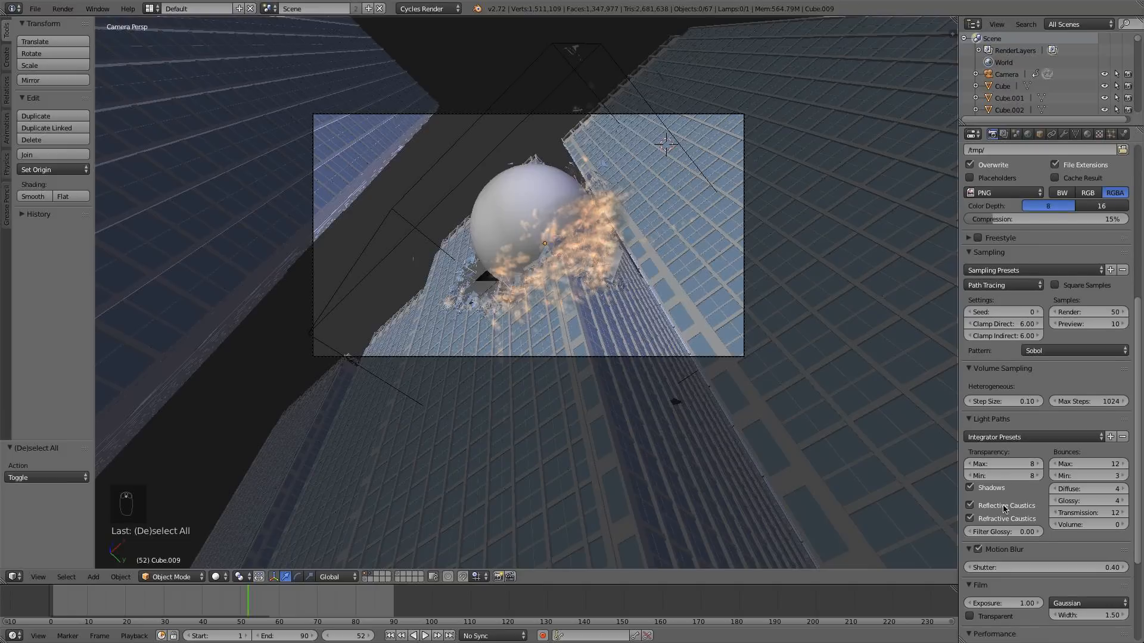
{"action": "scroll", "coordinate": [1005, 508], "scroll_direction": "down", "scroll_amount": 2}
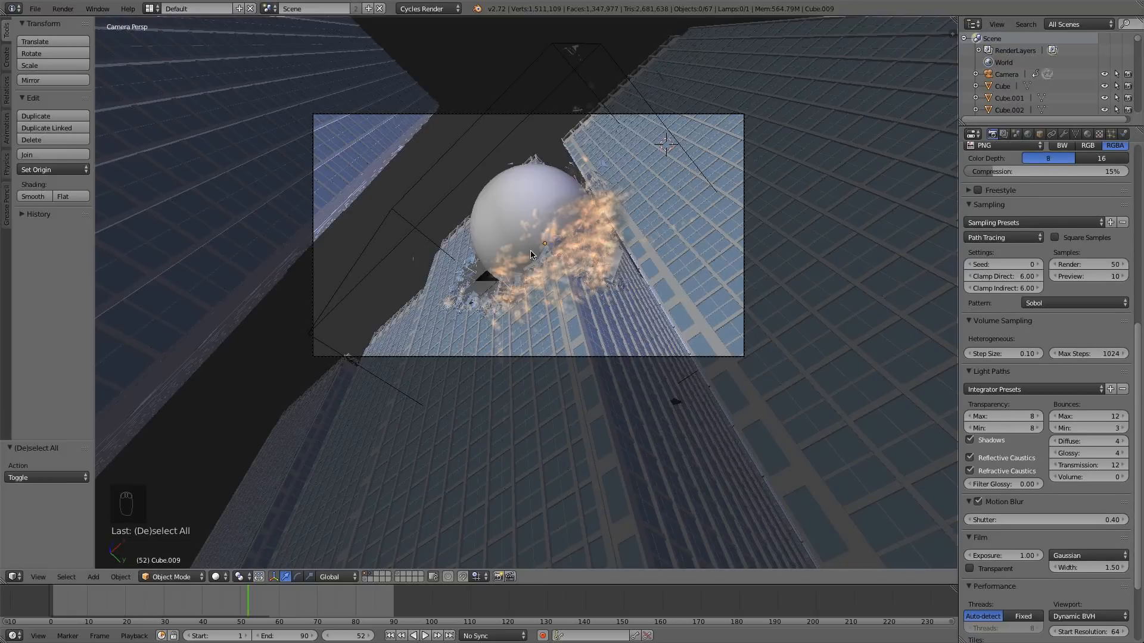
- Start a test render of frame 52 through the camera with the buildings, sphere and explosion
{"action": "key", "text": "F12"}
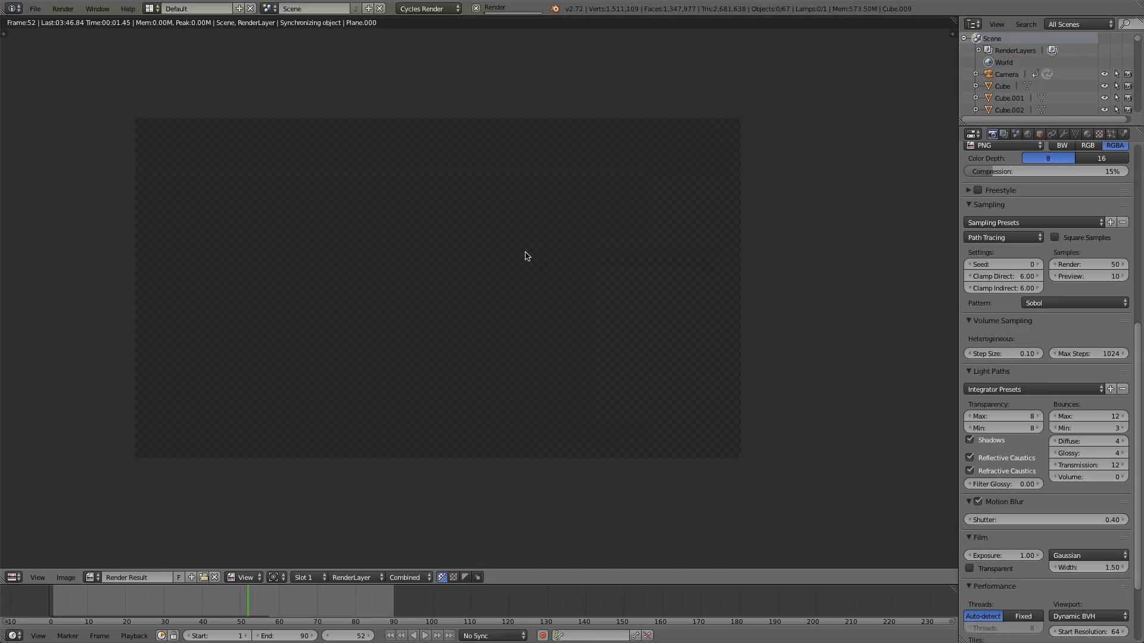
{"action": "key", "text": "Left"}
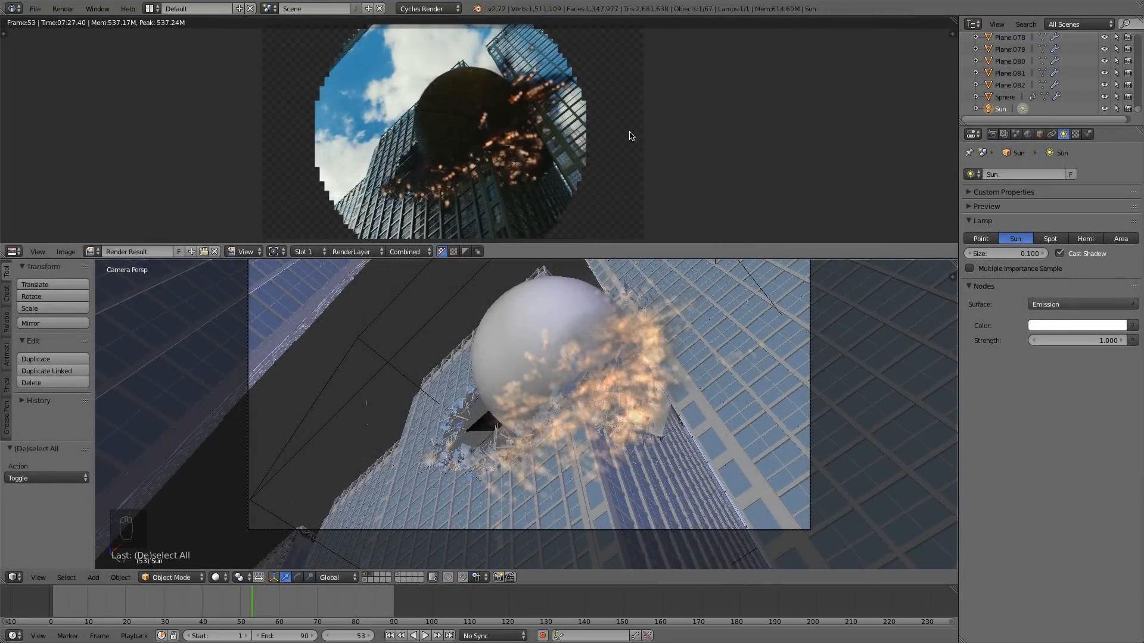
- Examine the fire, smoke and lighting around the sphere in the partial render of frame 53, close up and as a whole
{"action": "scroll", "coordinate": [500, 178], "scroll_direction": "up", "scroll_amount": 2}
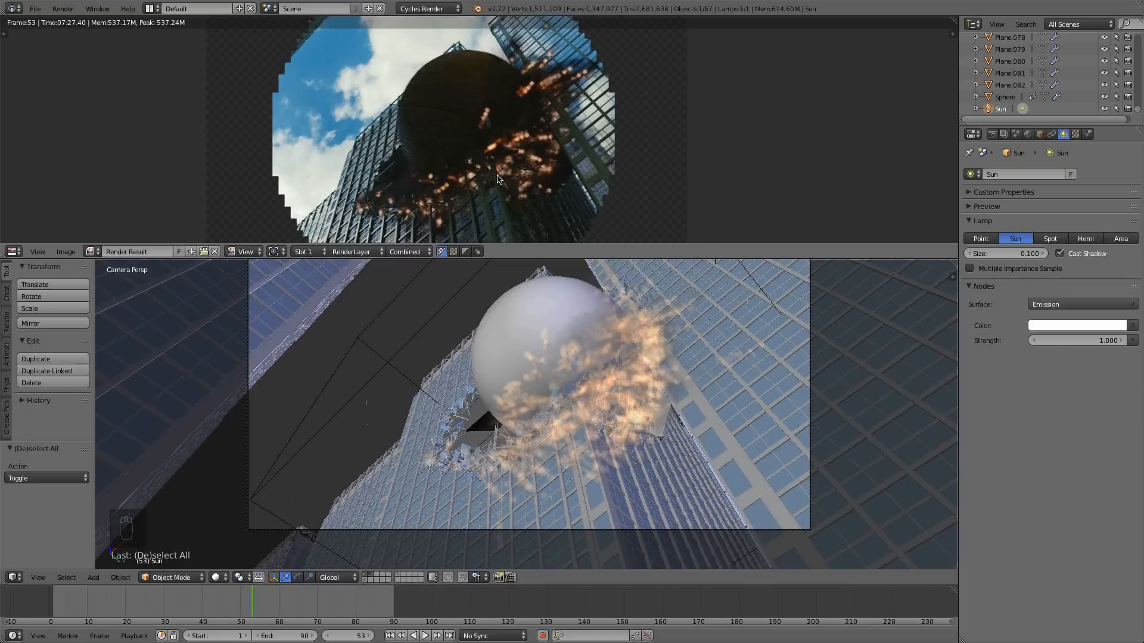
{"action": "scroll", "coordinate": [533, 151], "scroll_direction": "up", "scroll_amount": 4}
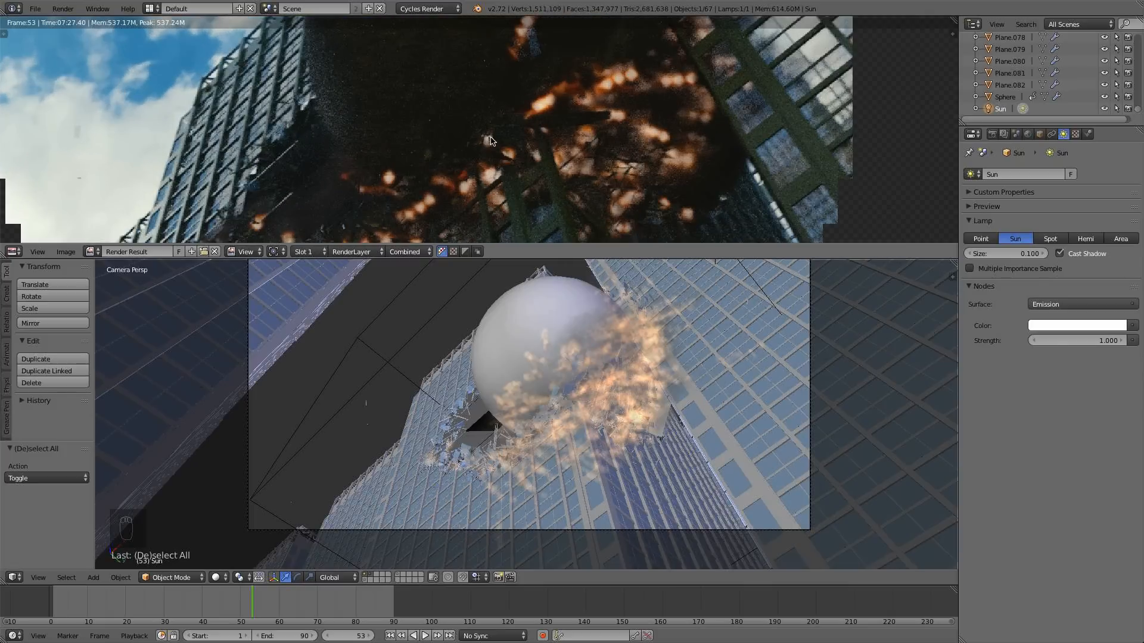
{"action": "scroll", "coordinate": [492, 143], "scroll_direction": "down", "scroll_amount": 1}
{"action": "scroll", "coordinate": [493, 152], "scroll_direction": "down", "scroll_amount": 1}
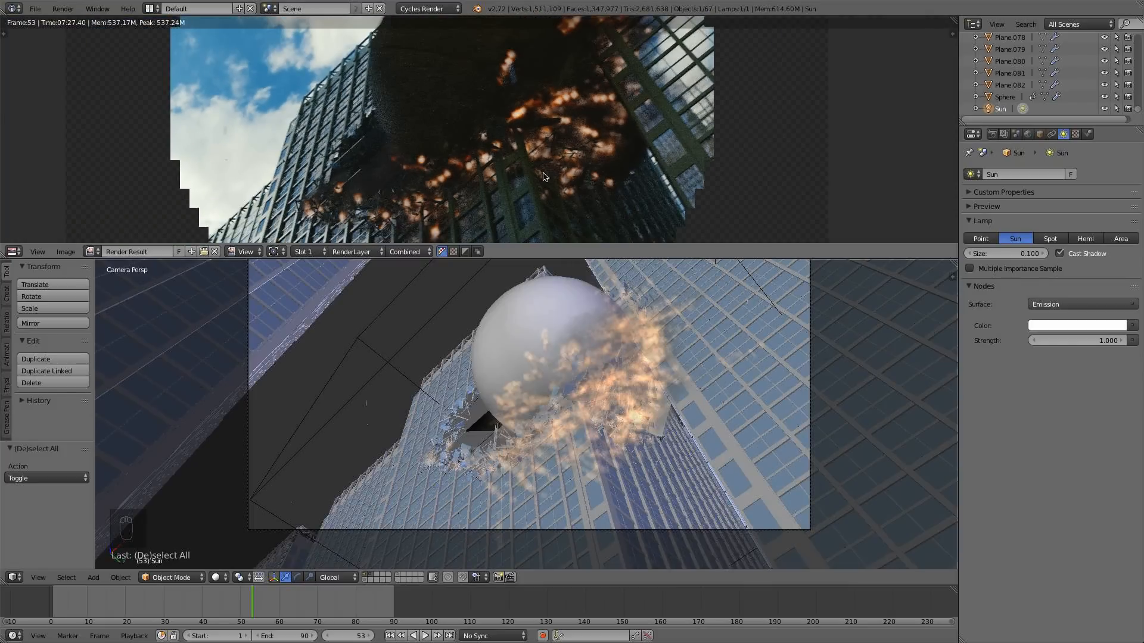
{"action": "scroll", "coordinate": [494, 166], "scroll_direction": "down", "scroll_amount": 1}
{"action": "scroll", "coordinate": [559, 153], "scroll_direction": "down", "scroll_amount": 2}
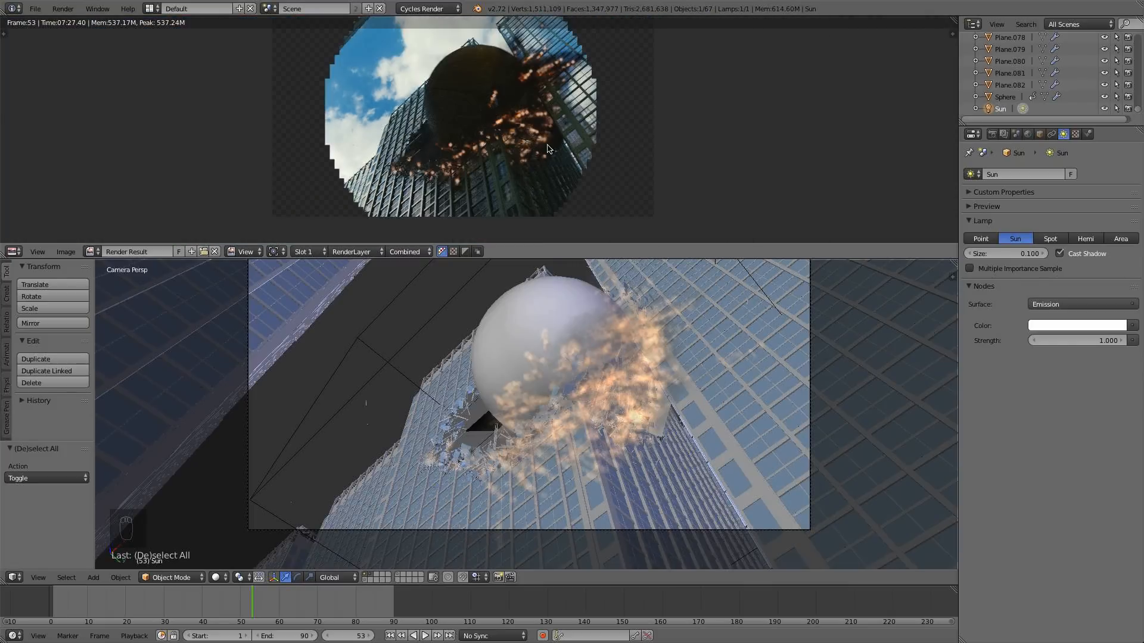
{"action": "scroll", "coordinate": [537, 162], "scroll_direction": "up", "scroll_amount": 1}
{"action": "scroll", "coordinate": [513, 143], "scroll_direction": "down", "scroll_amount": 2}
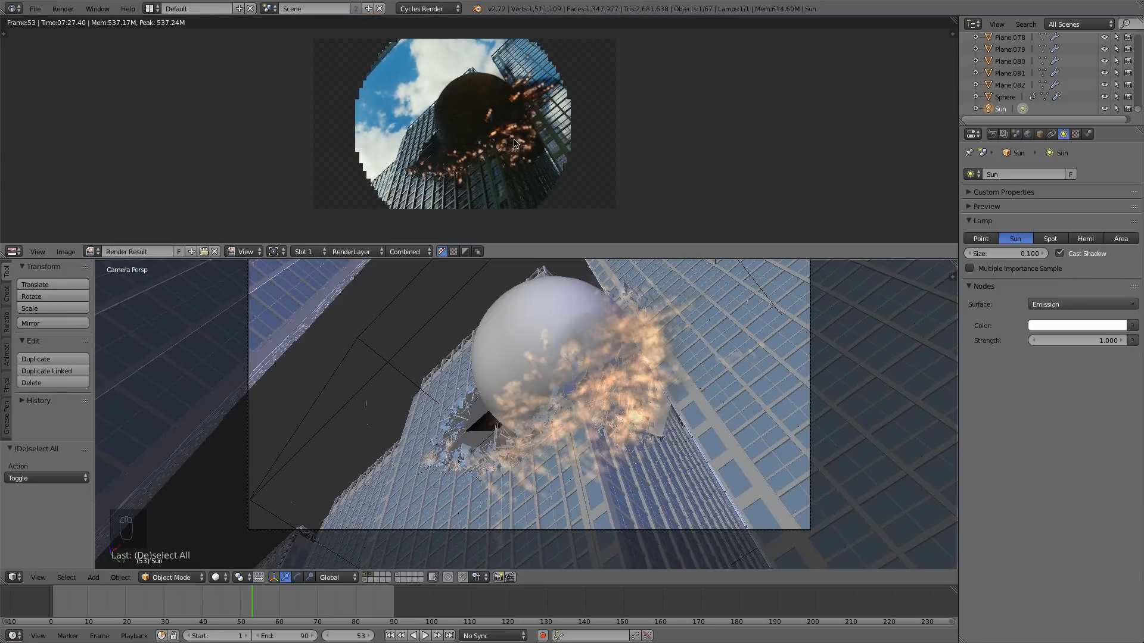
{"action": "scroll", "coordinate": [566, 393], "scroll_direction": "down", "scroll_amount": 2}
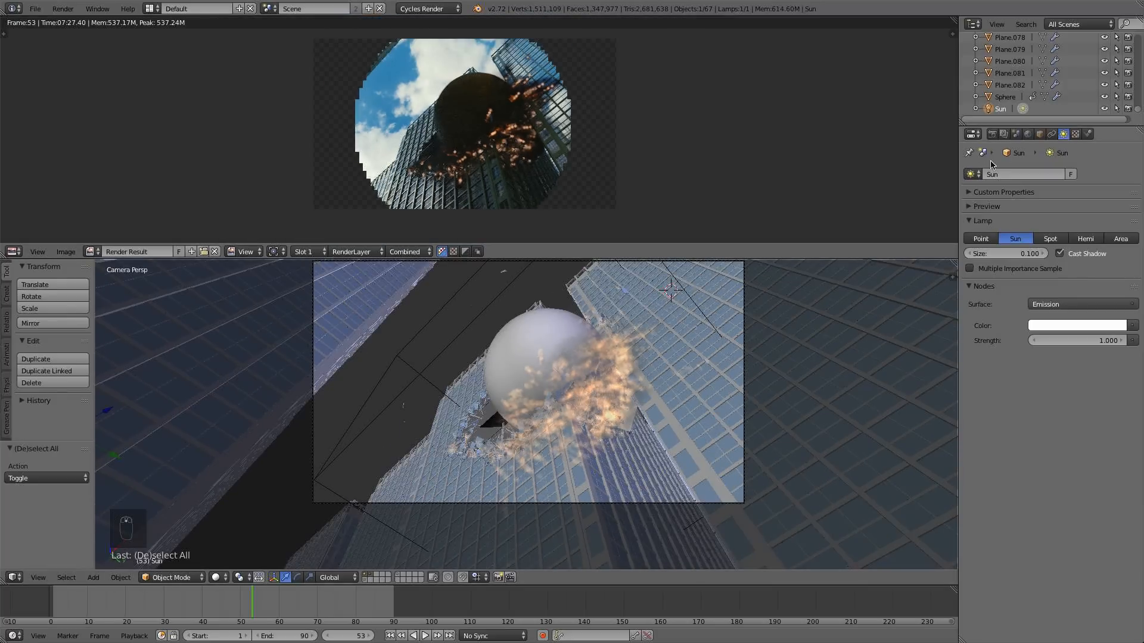
- Set the sun lamp's emission strength to 6 and tint its colour a pale warm yellow
{"action": "left_click", "coordinate": [1071, 342]}
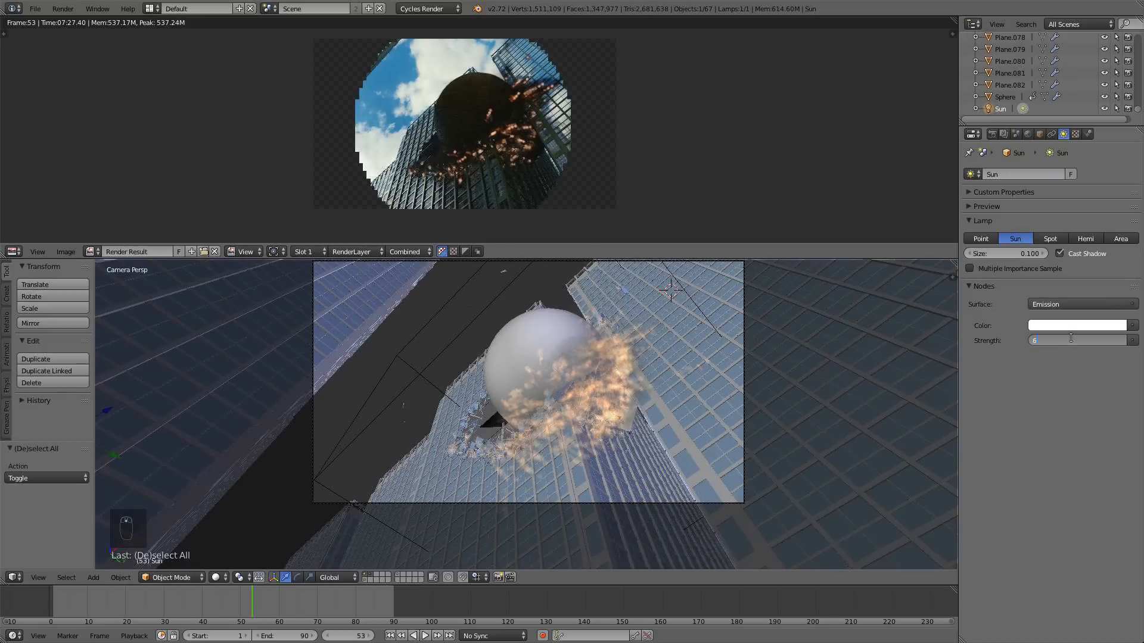
{"action": "key", "text": "Return"}
{"action": "left_click", "coordinate": [1065, 325]}
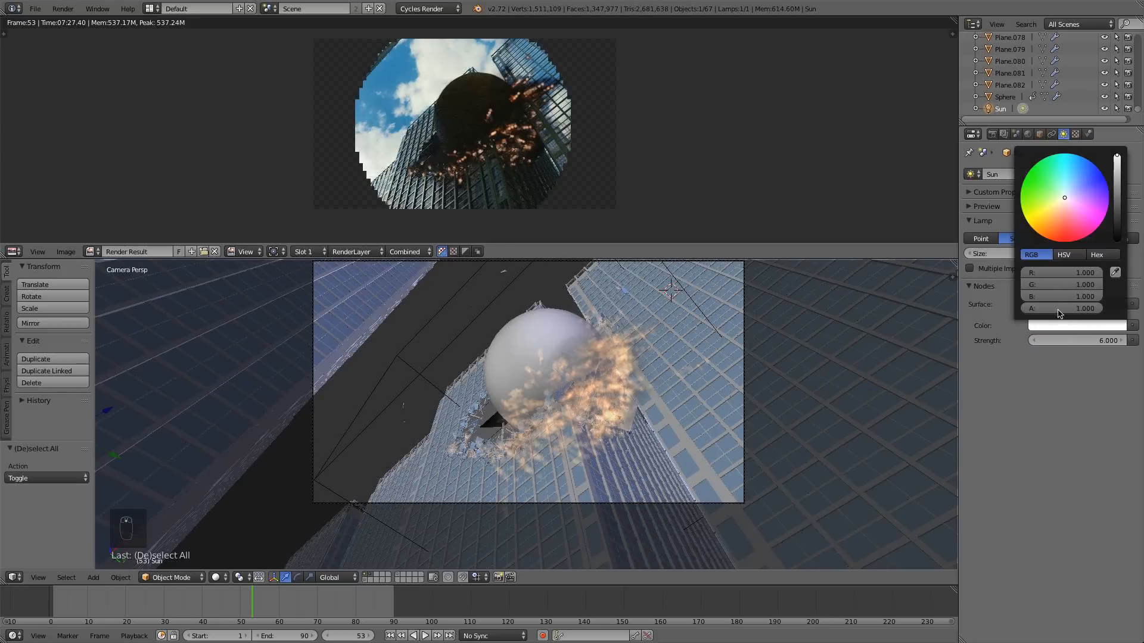
{"action": "left_click", "coordinate": [1062, 202]}
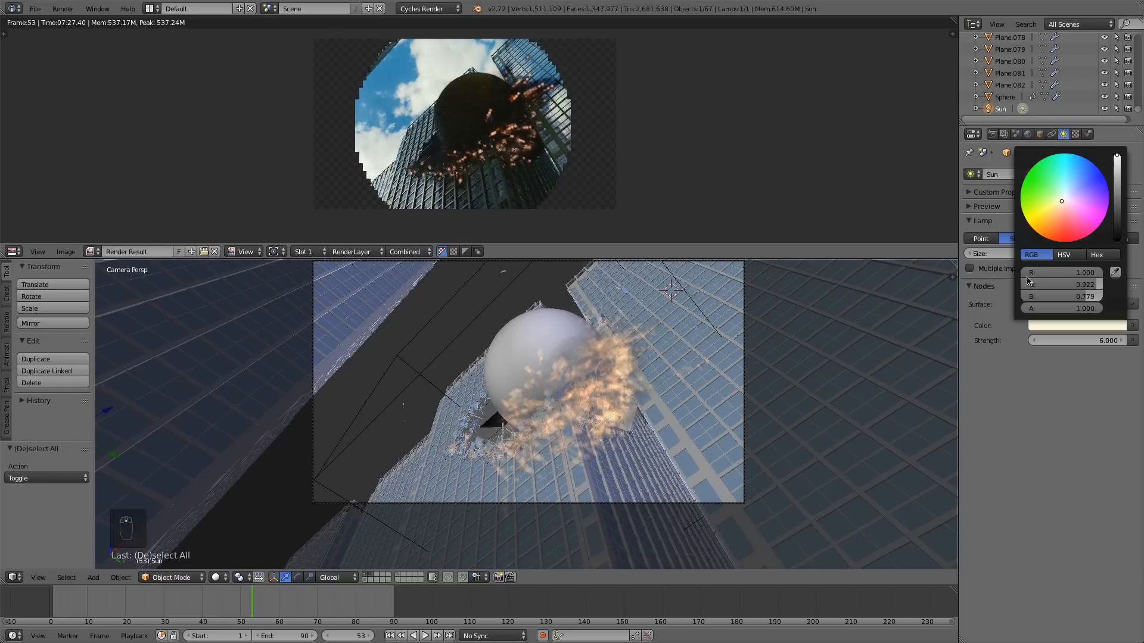
{"action": "left_click", "coordinate": [1071, 327]}
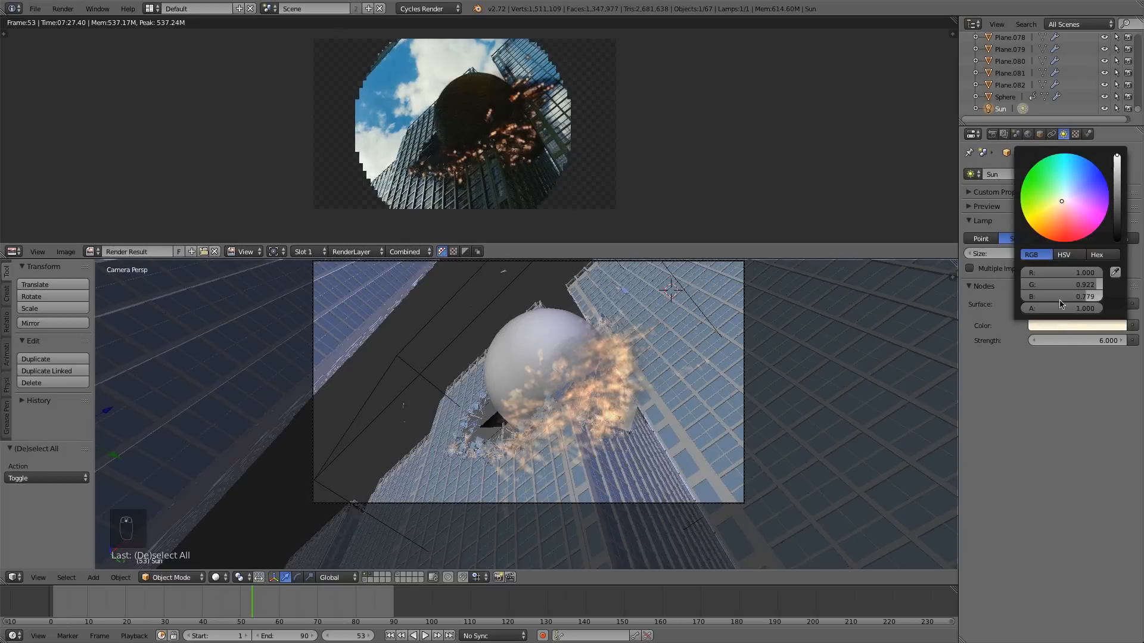
{"action": "left_click", "coordinate": [1060, 202]}
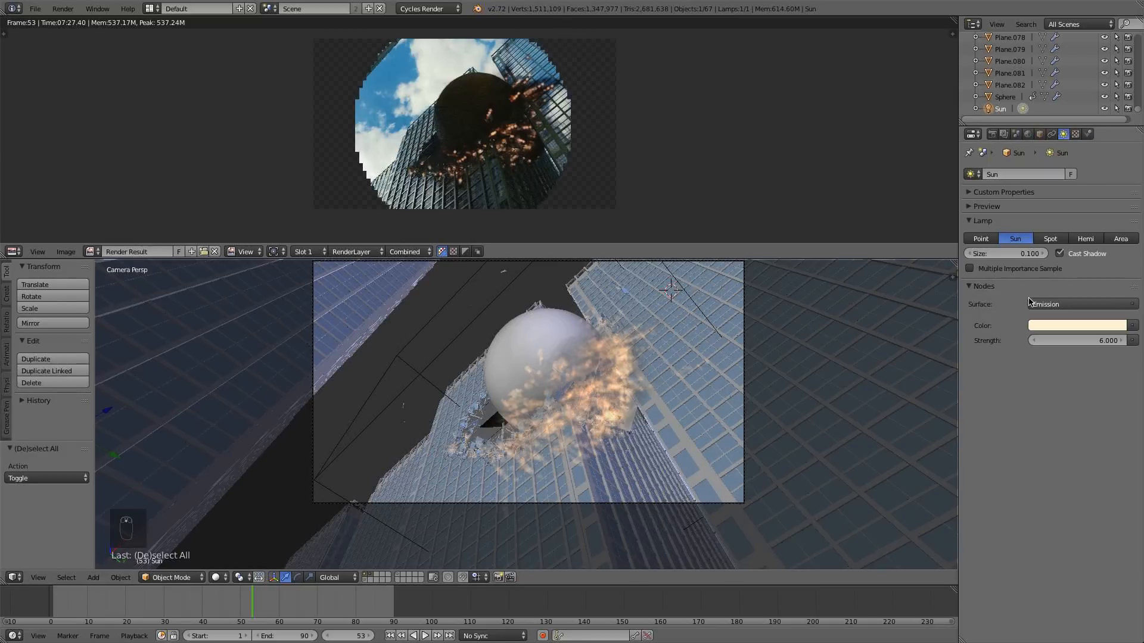
- Return to the render settings and render frame 53 with the adjusted sun lamp
{"action": "left_click", "coordinate": [992, 134]}
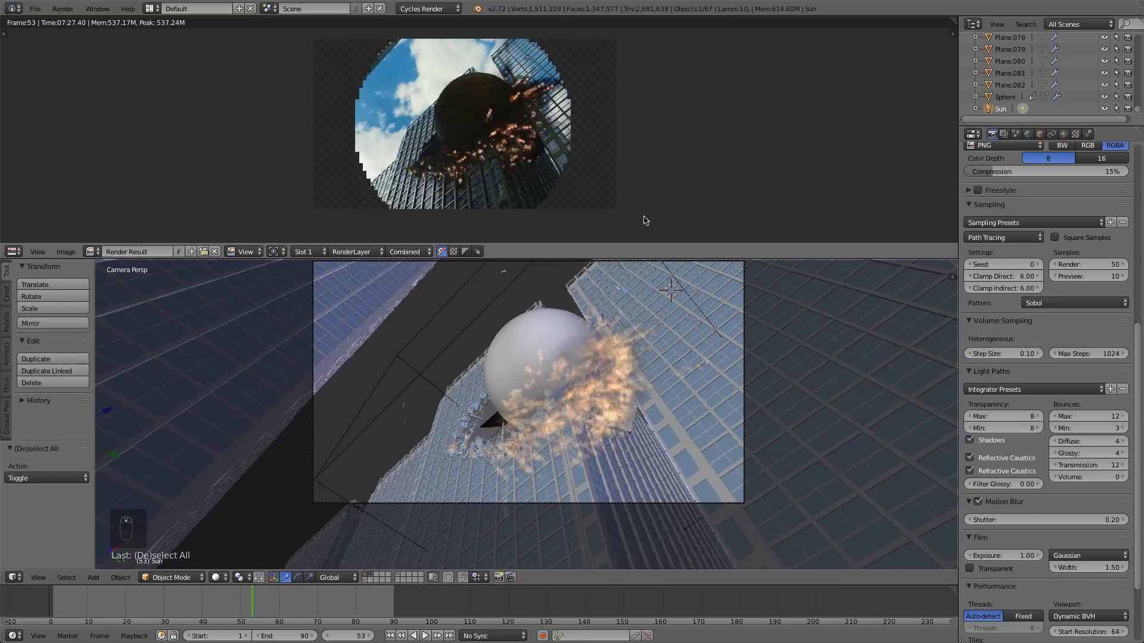
{"action": "key", "text": "F12"}
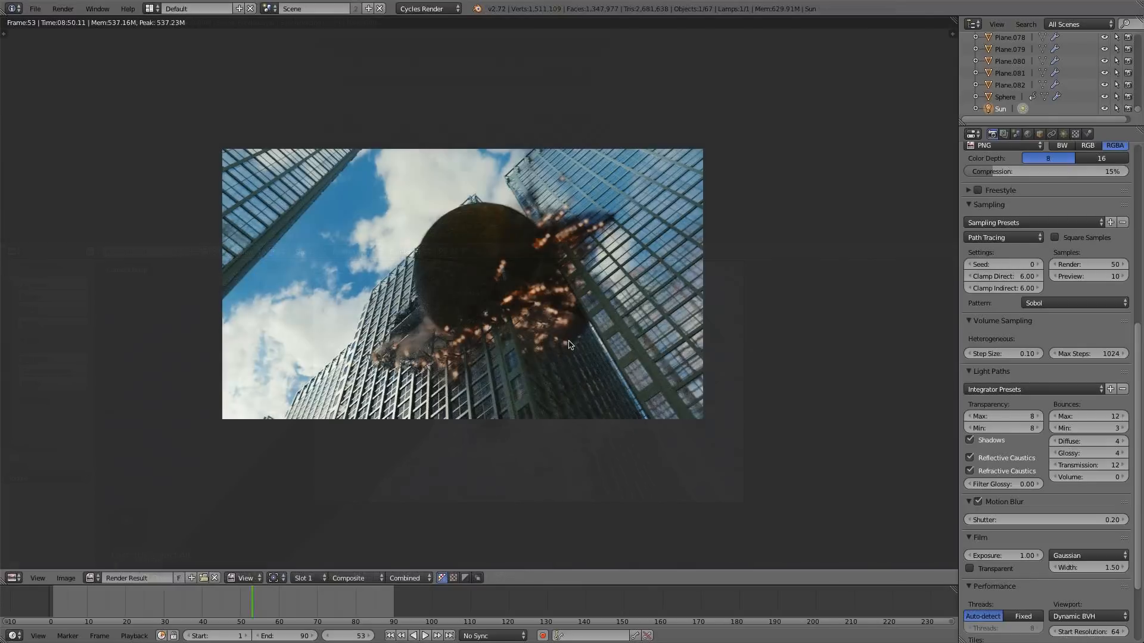
- Examine the finished render of frame 53, inspecting the sphere, flames, smoke and debris up close and the overall composition
{"action": "middle_click_drag", "start_coordinate": [463, 375], "coordinate": [476, 318]}
{"action": "scroll", "coordinate": [533, 250], "scroll_direction": "up", "scroll_amount": 1}
{"action": "middle_click_drag", "start_coordinate": [534, 250], "coordinate": [519, 325]}
{"action": "scroll", "coordinate": [519, 325], "scroll_direction": "up", "scroll_amount": 1}
{"action": "scroll", "coordinate": [579, 292], "scroll_direction": "down", "scroll_amount": 2}
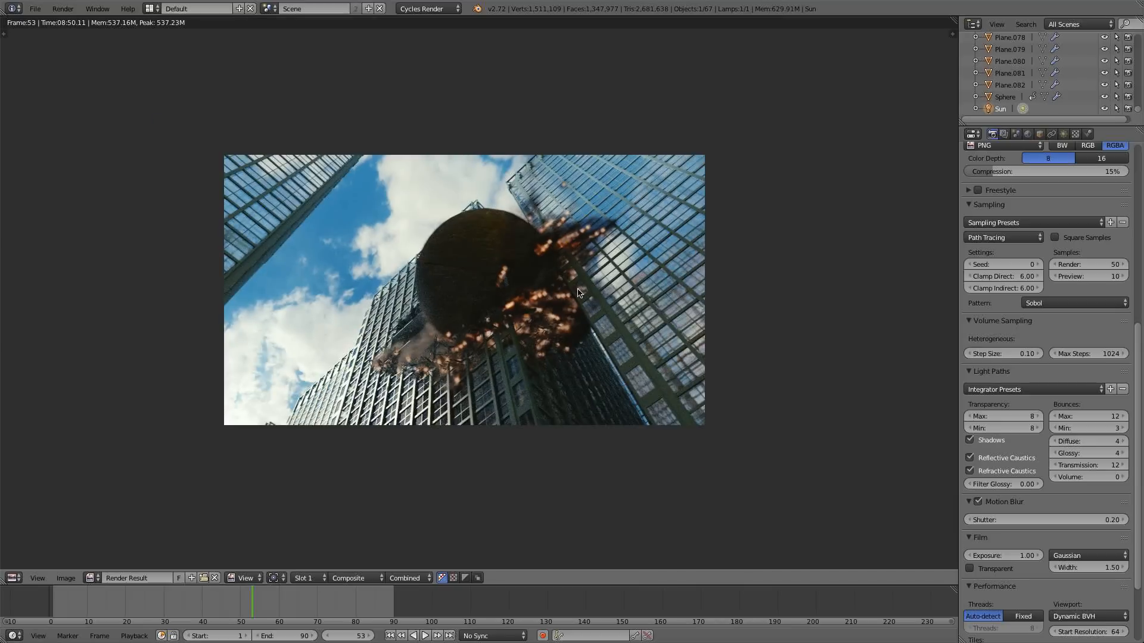
{"action": "scroll", "coordinate": [577, 278], "scroll_direction": "up", "scroll_amount": 2}
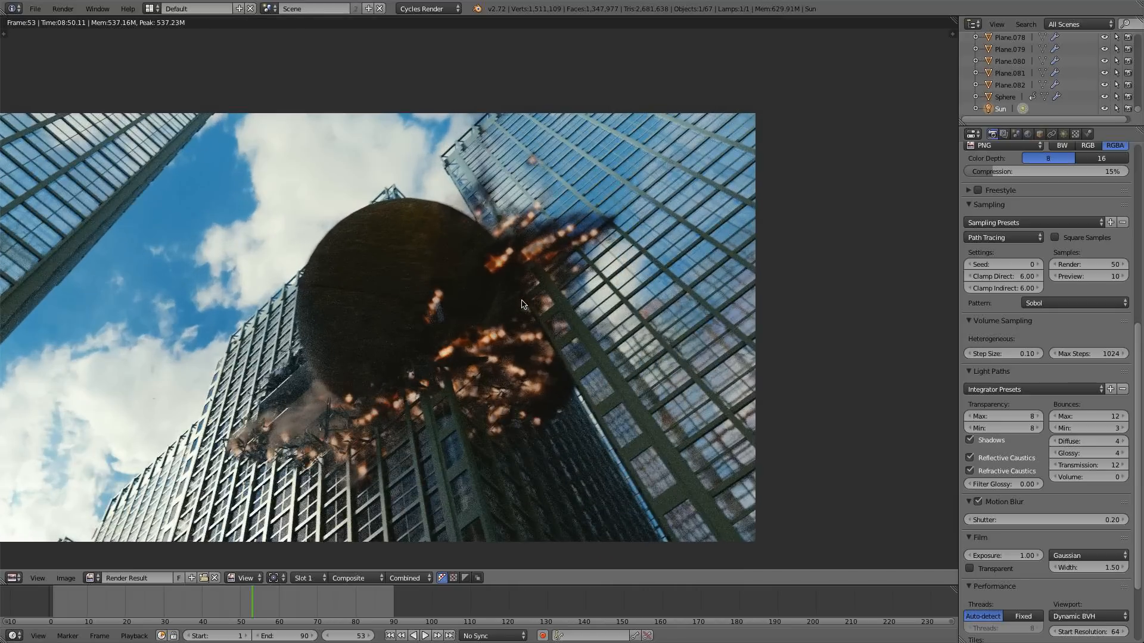
{"action": "middle_click_drag", "start_coordinate": [488, 310], "coordinate": [546, 243]}
{"action": "scroll", "coordinate": [492, 282], "scroll_direction": "up", "scroll_amount": 3}
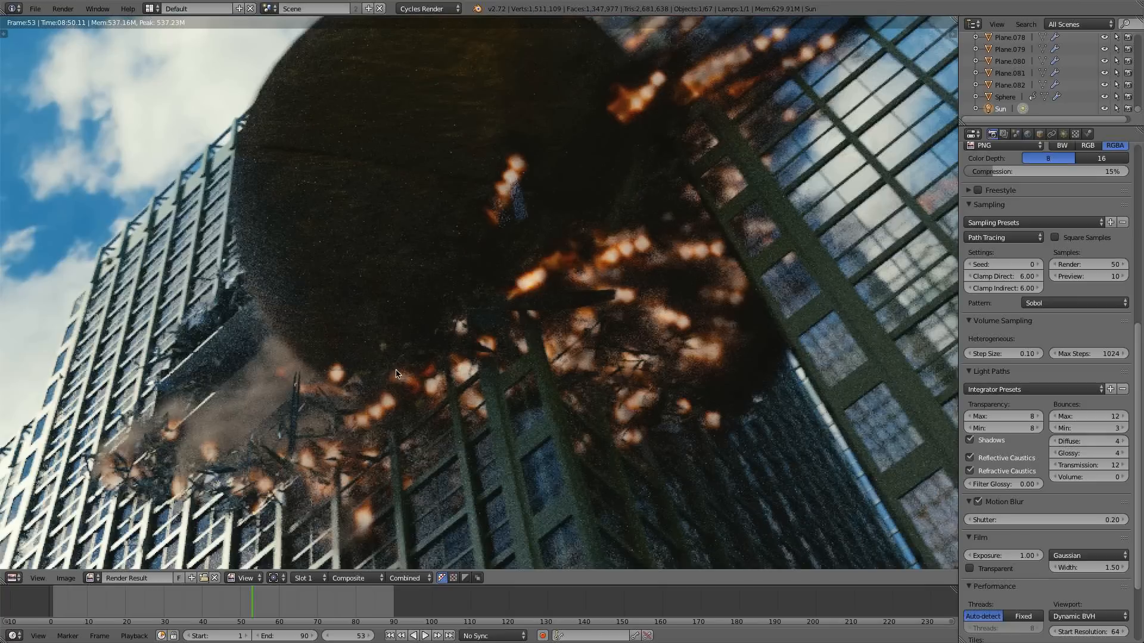
{"action": "middle_click_drag", "start_coordinate": [396, 371], "coordinate": [410, 337]}
{"action": "scroll", "coordinate": [411, 336], "scroll_direction": "down", "scroll_amount": 5}
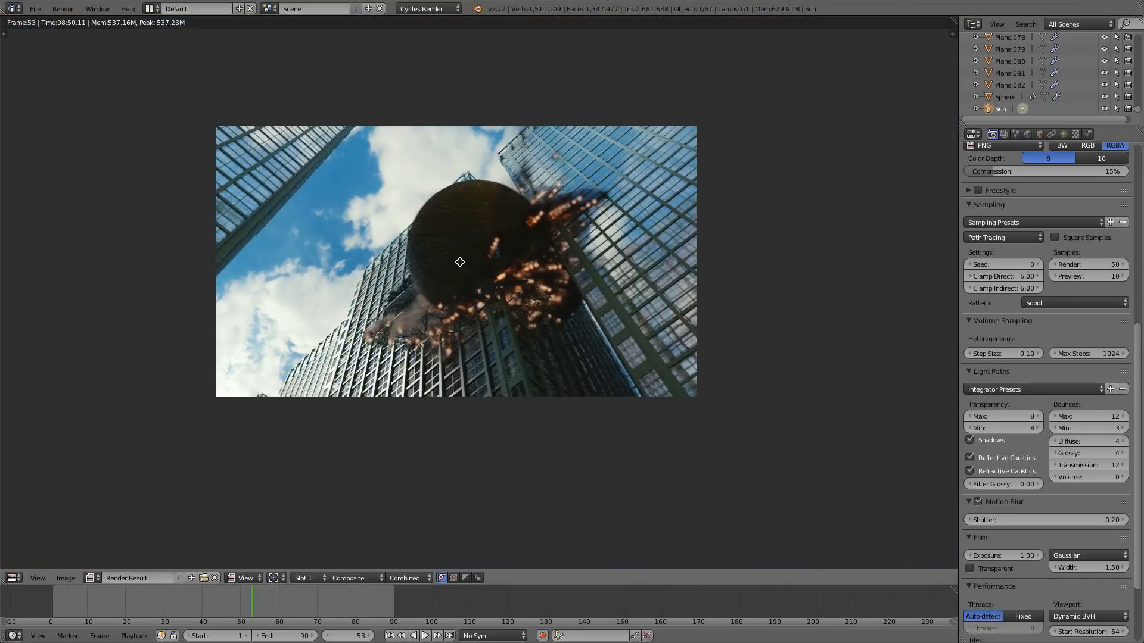
{"action": "scroll", "coordinate": [481, 255], "scroll_direction": "up", "scroll_amount": 3}
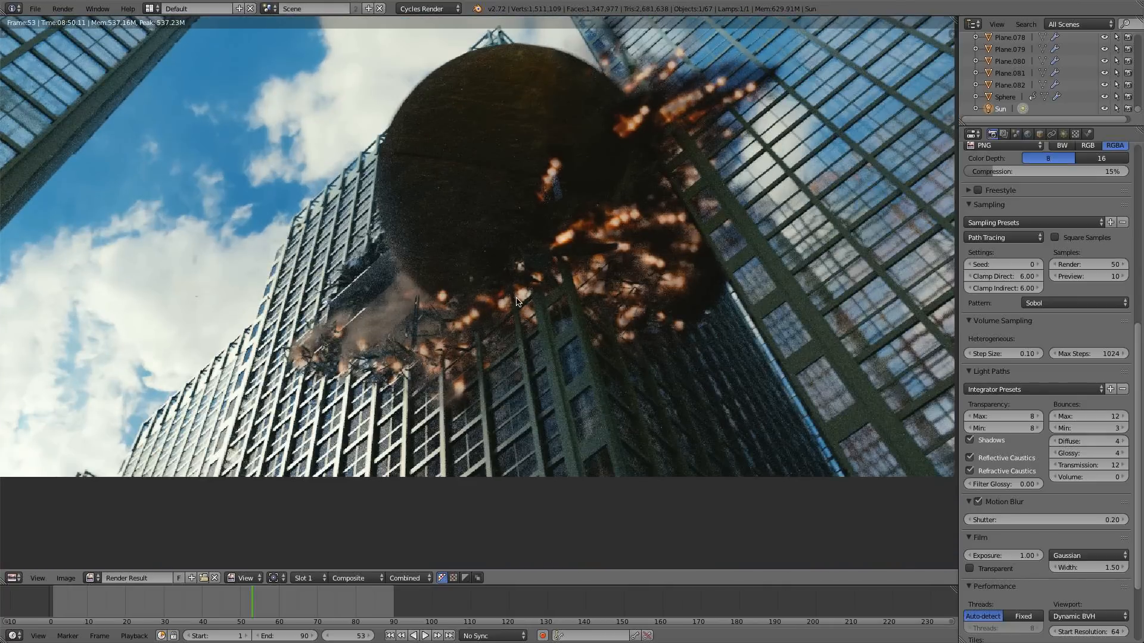
{"action": "scroll", "coordinate": [482, 331], "scroll_direction": "down", "scroll_amount": 1}
{"action": "middle_click_drag", "start_coordinate": [501, 284], "coordinate": [488, 330]}
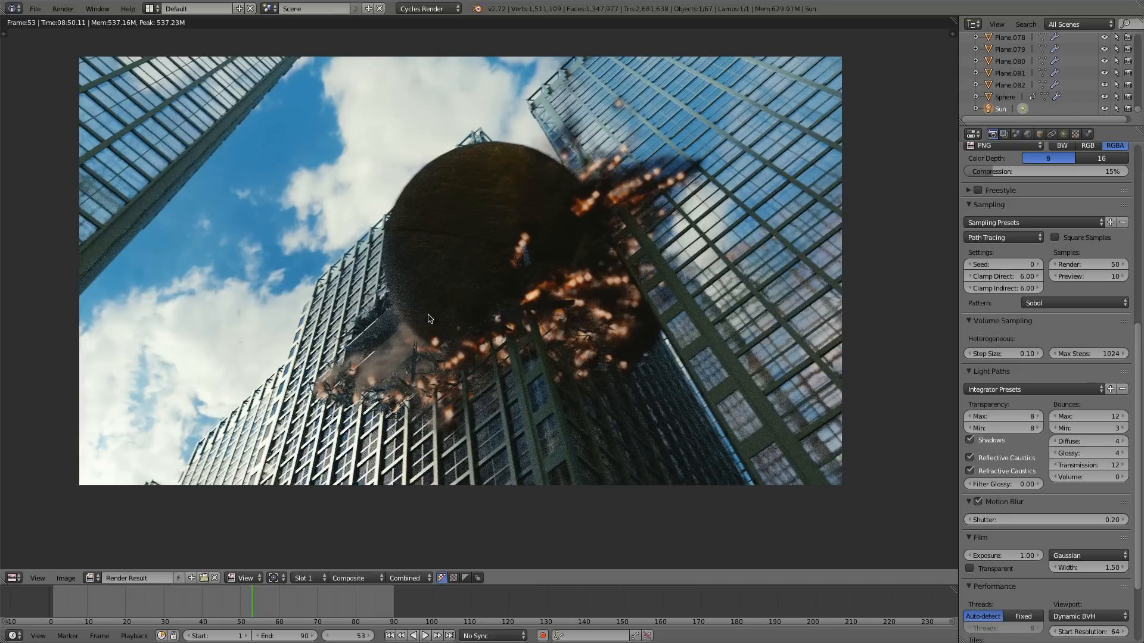
{"action": "scroll", "coordinate": [476, 226], "scroll_direction": "down", "scroll_amount": 1}
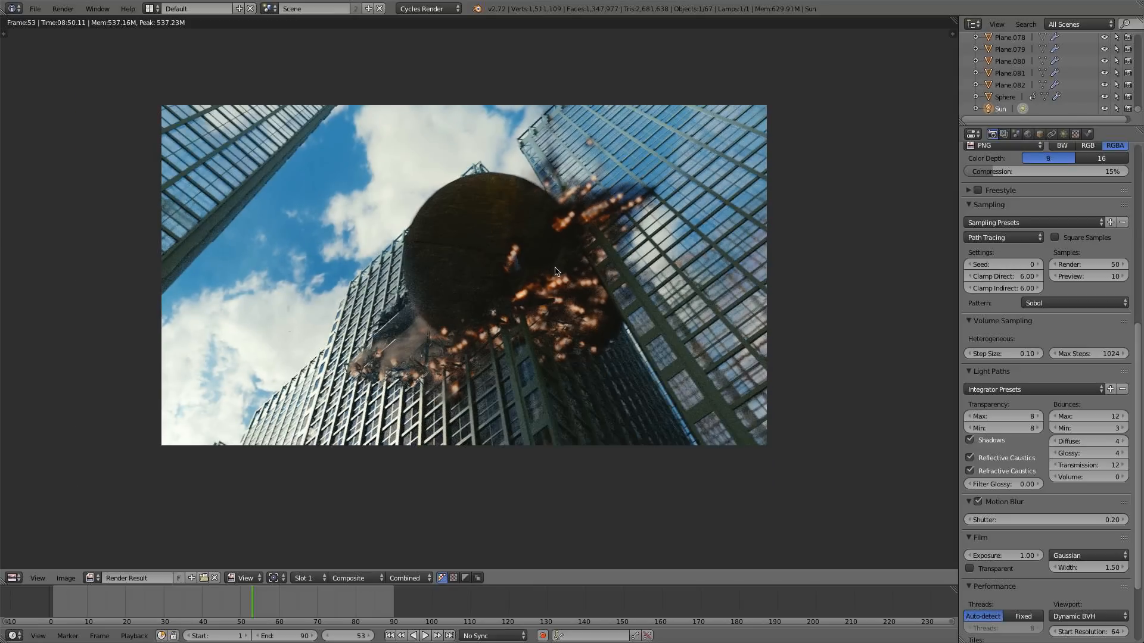
{"action": "scroll", "coordinate": [417, 342], "scroll_direction": "down", "scroll_amount": 2}
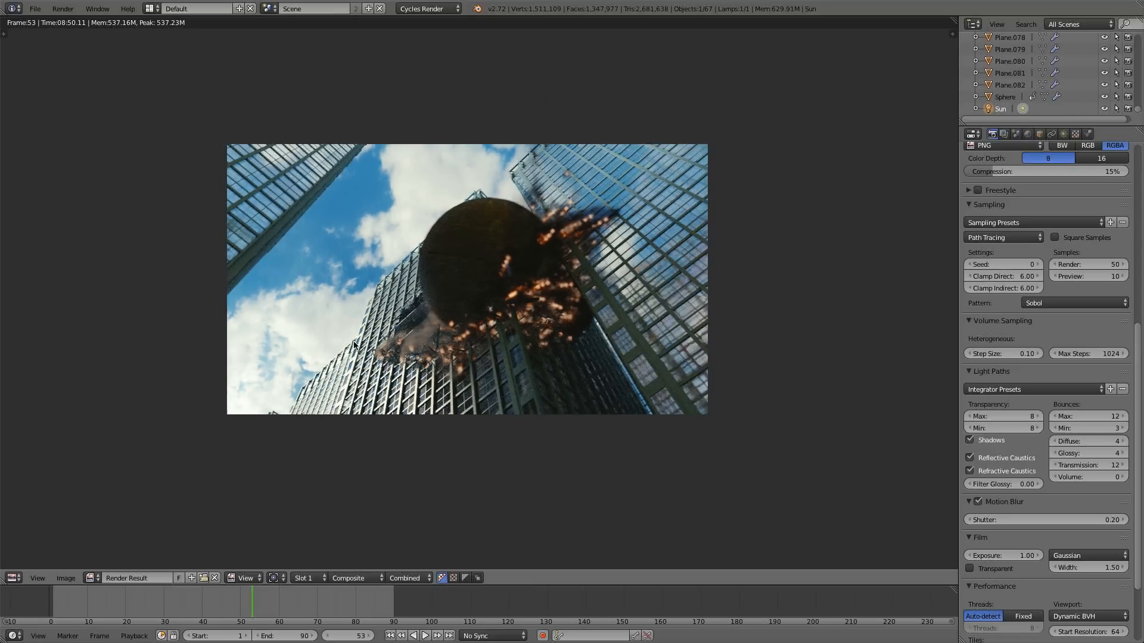
{"action": "middle_click_drag", "start_coordinate": [461, 302], "coordinate": [456, 314]}
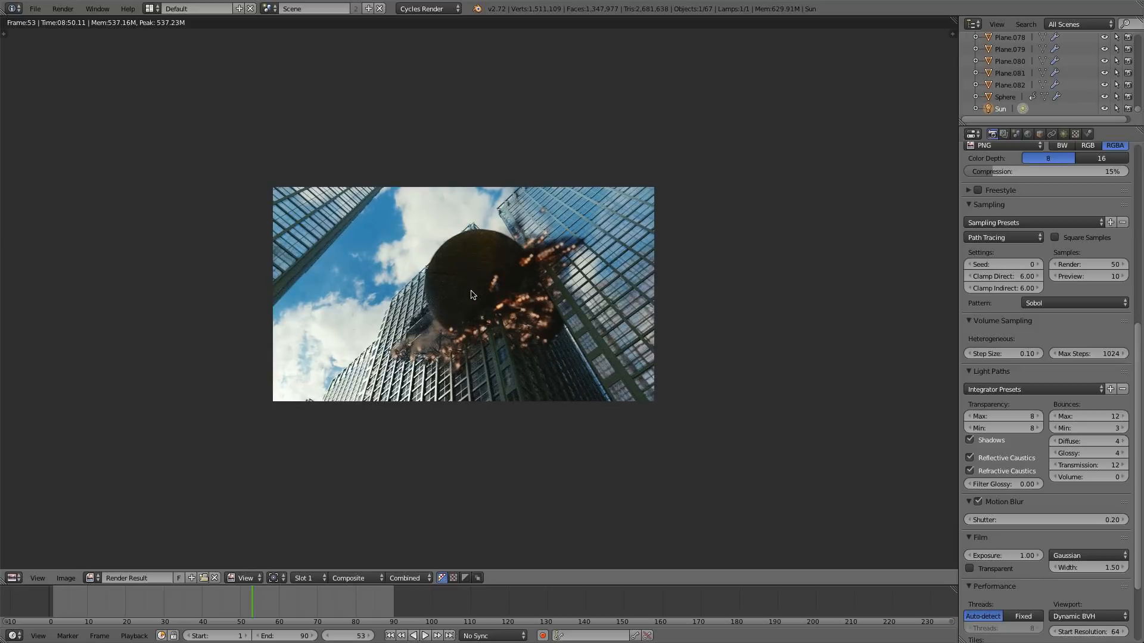
- Switch to the Compositing layout, move the Composite node away and preview the render image through a Viewer node placed beneath it
{"action": "left_click", "coordinate": [150, 8]}
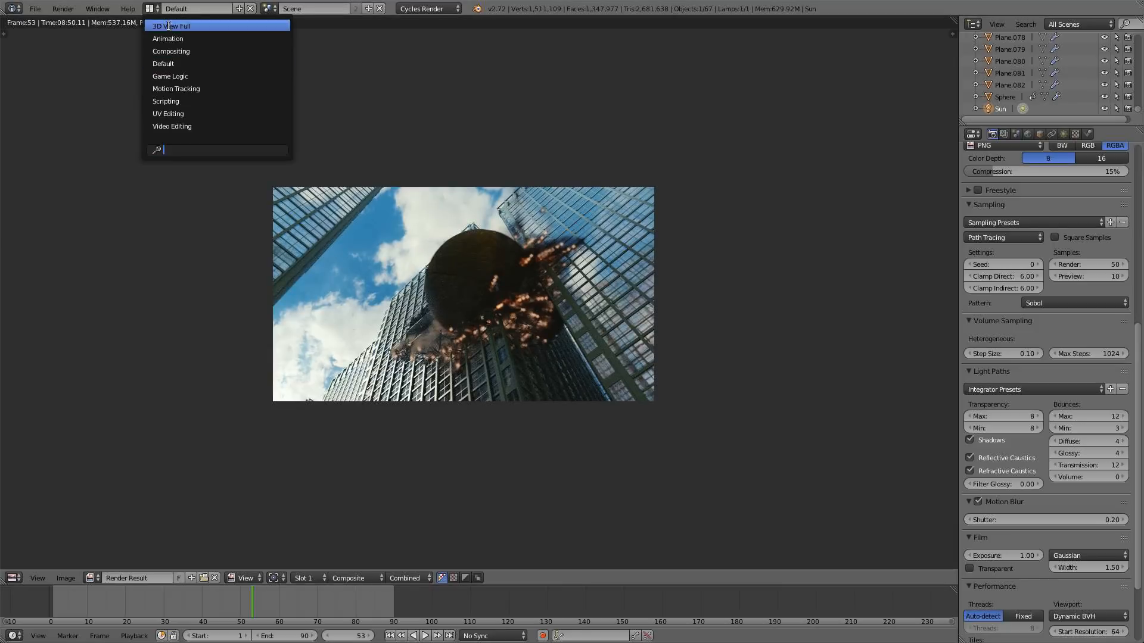
{"action": "left_click", "coordinate": [192, 52]}
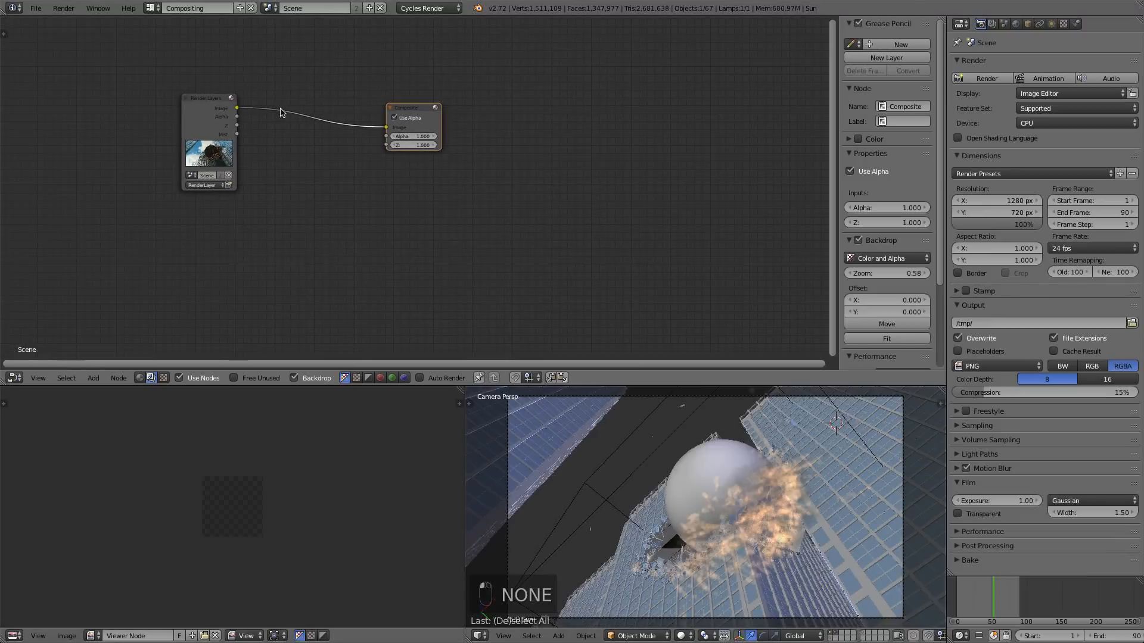
{"action": "left_click_drag", "start_coordinate": [427, 114], "coordinate": [792, 118]}
{"action": "left_click", "coordinate": [206, 109], "text": "ctrl+shift"}
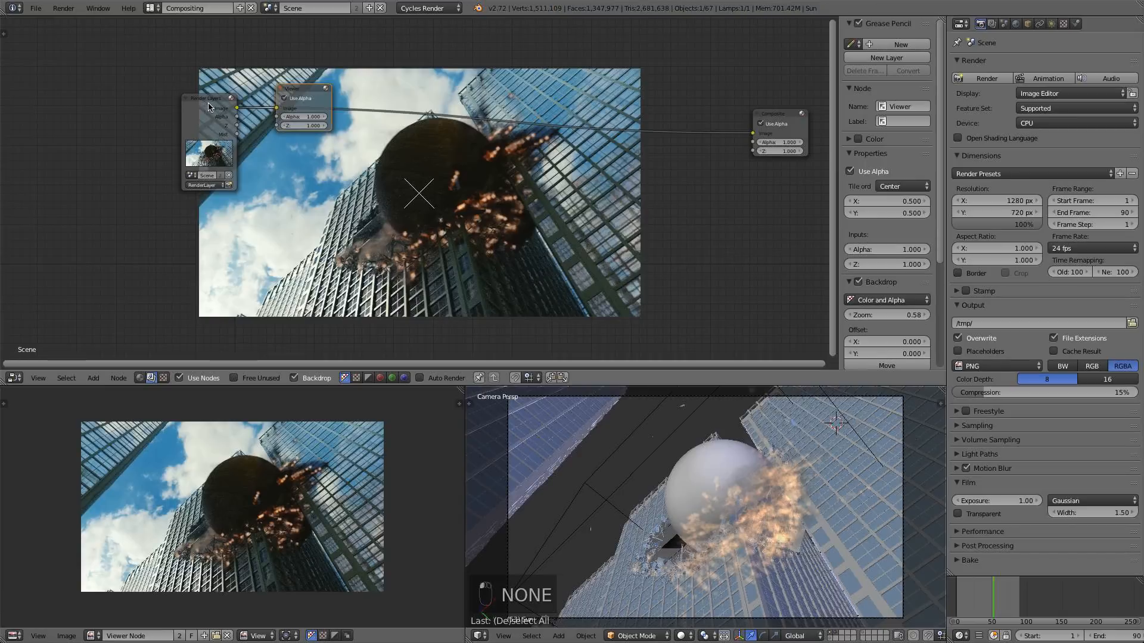
{"action": "left_click_drag", "start_coordinate": [296, 92], "coordinate": [772, 185]}
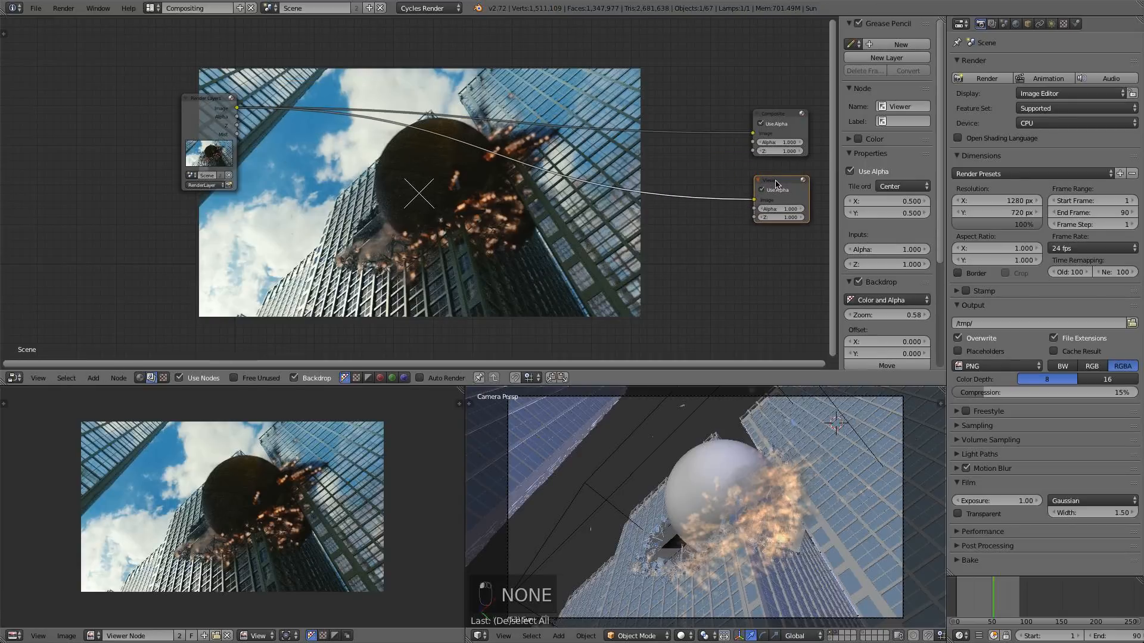
- Make room beside the Render Layers node and insert a Mix node between its image output and the Viewer
{"action": "key", "text": "n"}
{"action": "scroll", "coordinate": [342, 152], "scroll_direction": "up", "scroll_amount": 1}
{"action": "left_click_drag", "start_coordinate": [206, 84], "coordinate": [106, 109]}
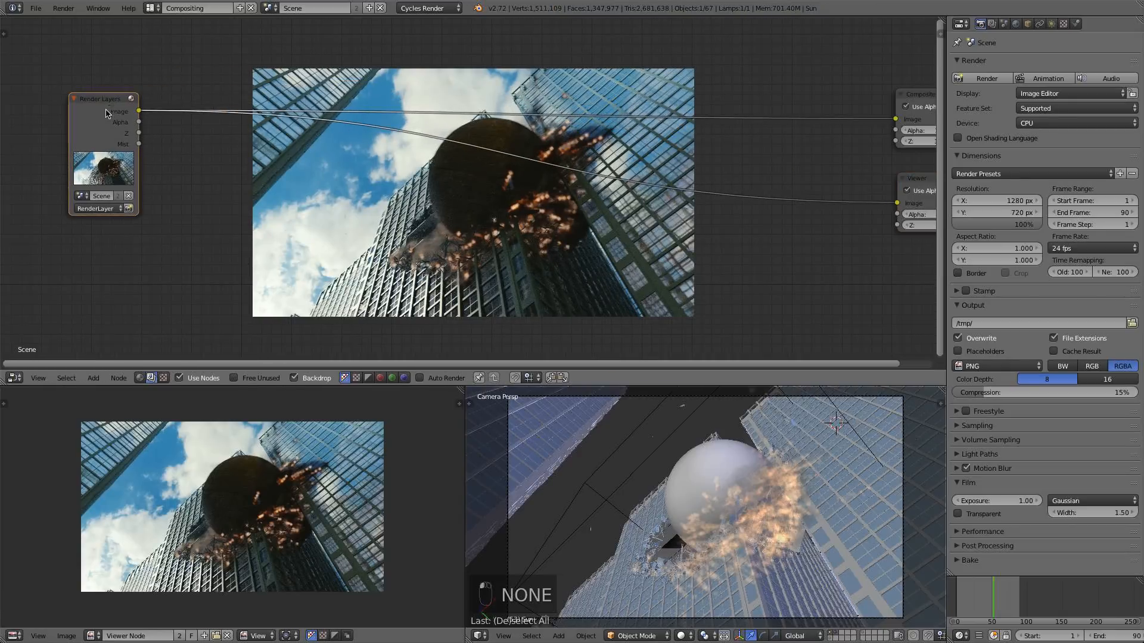
{"action": "middle_click_drag", "start_coordinate": [188, 163], "coordinate": [293, 164]}
{"action": "scroll", "coordinate": [291, 164], "scroll_direction": "up", "scroll_amount": 3}
{"action": "key", "text": "shift+a"}
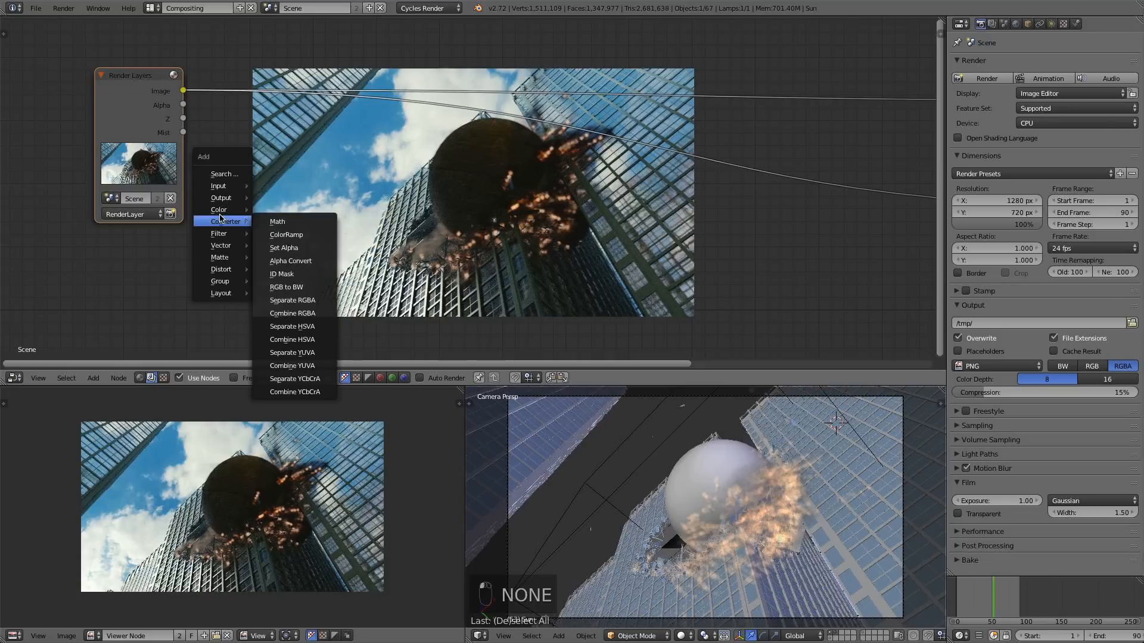
{"action": "mouse_move", "coordinate": [221, 210]}
{"action": "left_click", "coordinate": [271, 210]}
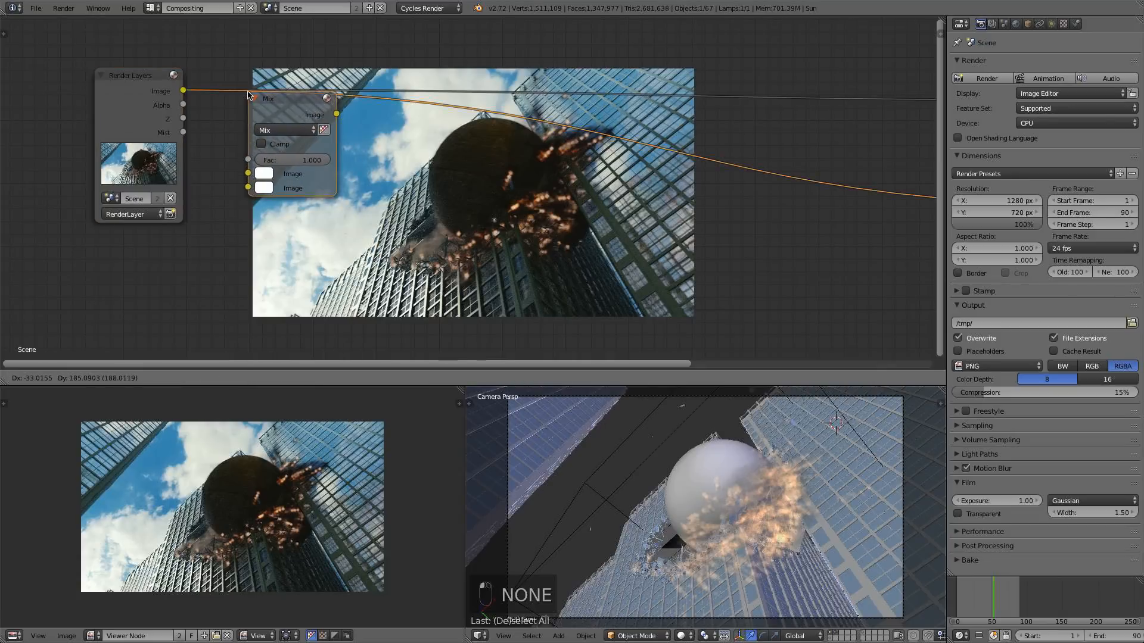
{"action": "left_click", "coordinate": [262, 94]}
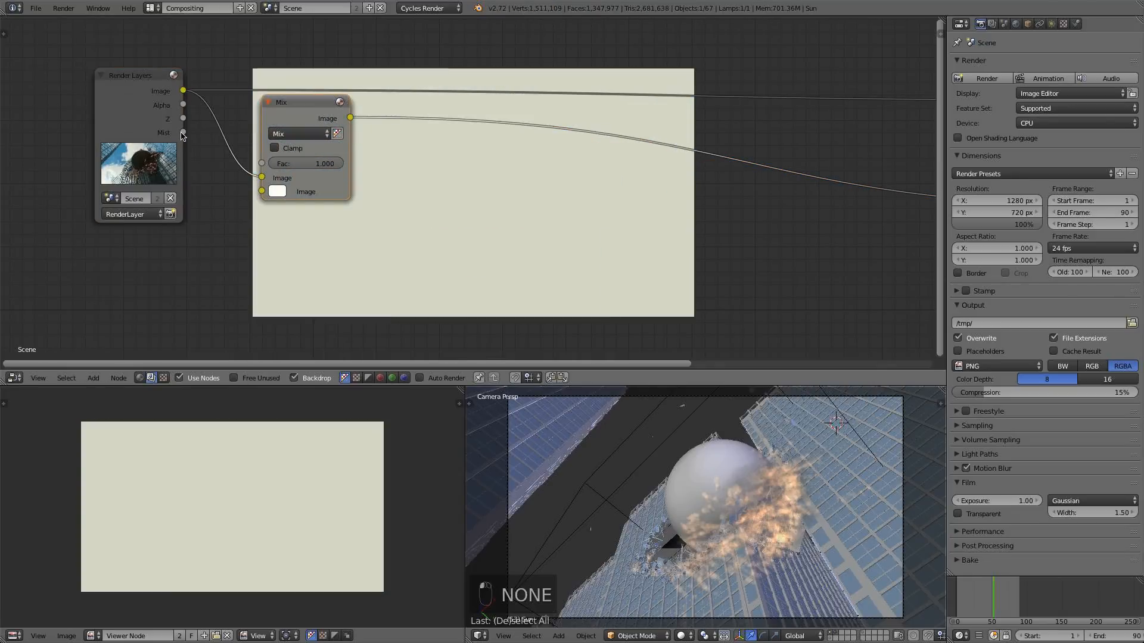
- Drive the Mix node's factor with the Mist pass and tint its second colour a pale light blue
{"action": "left_click_drag", "start_coordinate": [182, 133], "coordinate": [261, 163]}
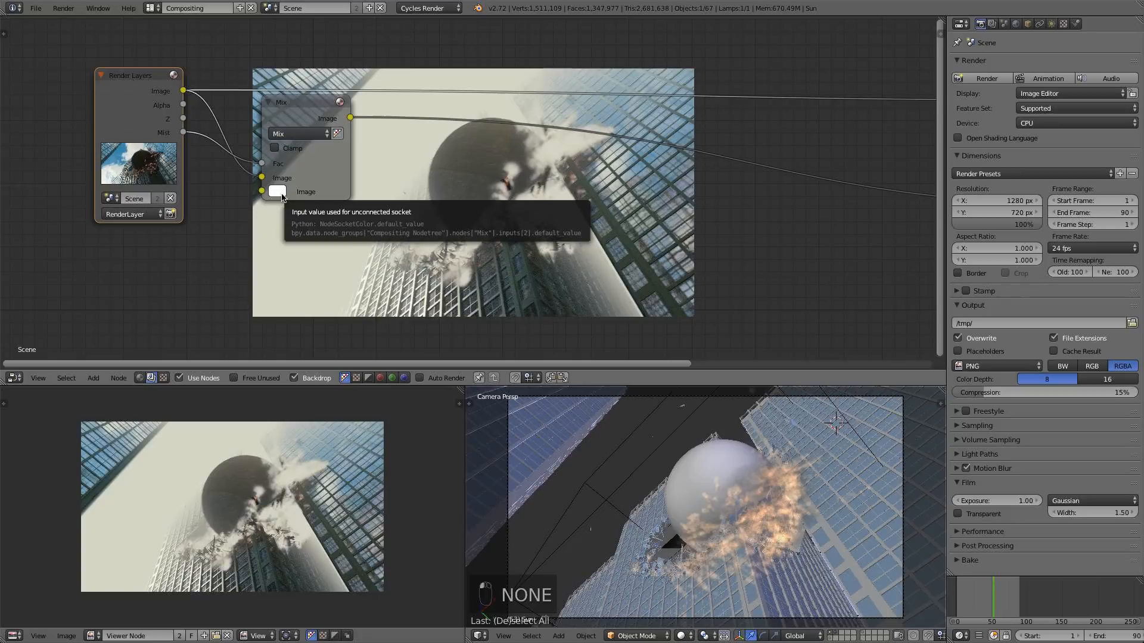
{"action": "left_click", "coordinate": [278, 194]}
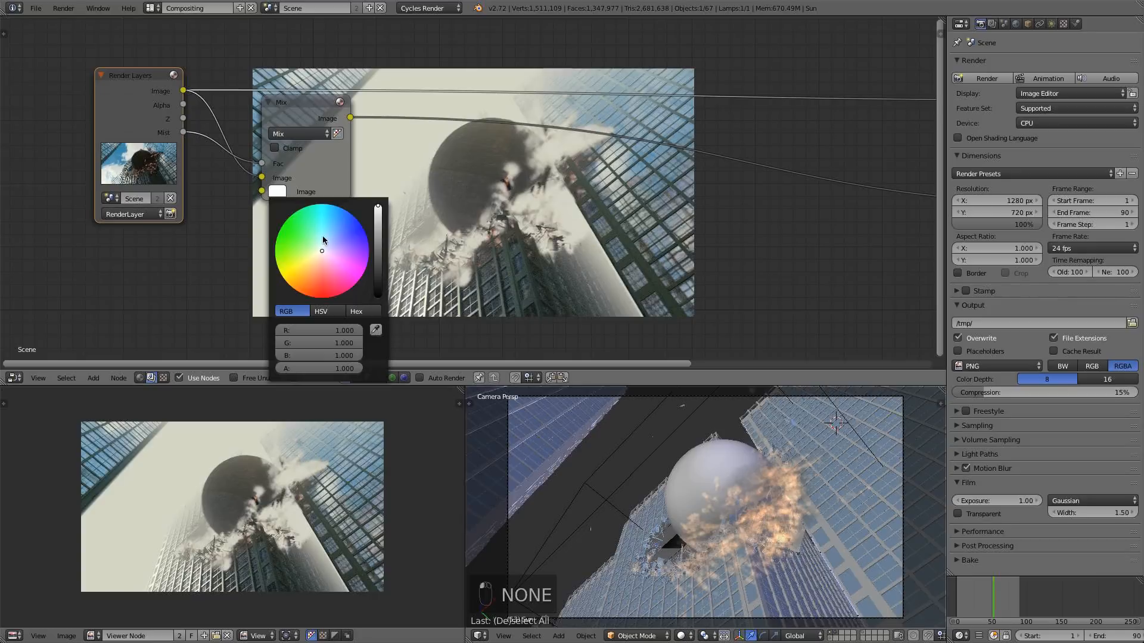
{"action": "left_click", "coordinate": [325, 241]}
{"action": "left_click", "coordinate": [324, 241]}
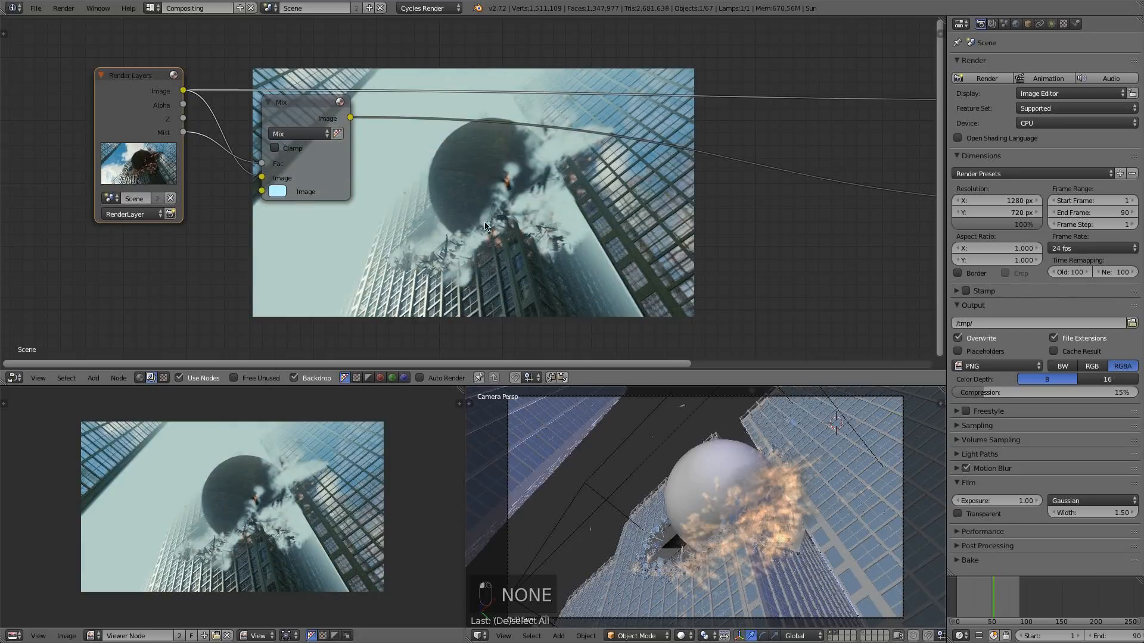
- Duplicate the Mix node onto the Composite link, feeding the mist mix into its first image and the original render into its second
{"action": "scroll", "coordinate": [483, 222], "scroll_direction": "down", "scroll_amount": 2}
{"action": "middle_click_drag", "start_coordinate": [486, 223], "coordinate": [410, 209]}
{"action": "left_click_drag", "start_coordinate": [255, 111], "coordinate": [254, 137]}
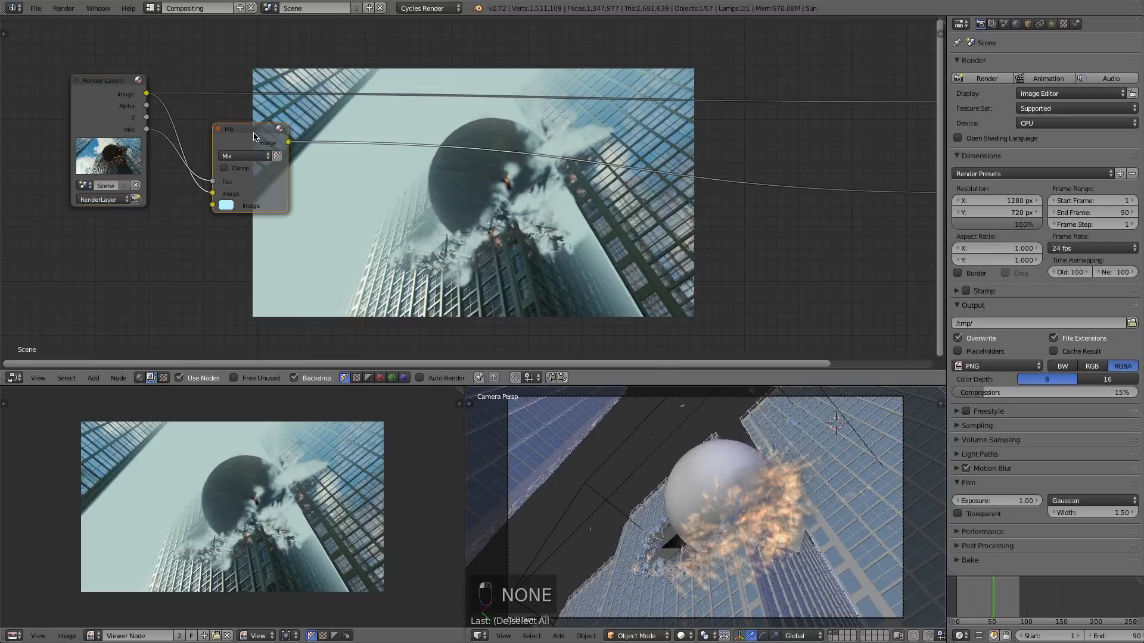
{"action": "key", "text": "shift+d"}
{"action": "left_click", "coordinate": [405, 35]}
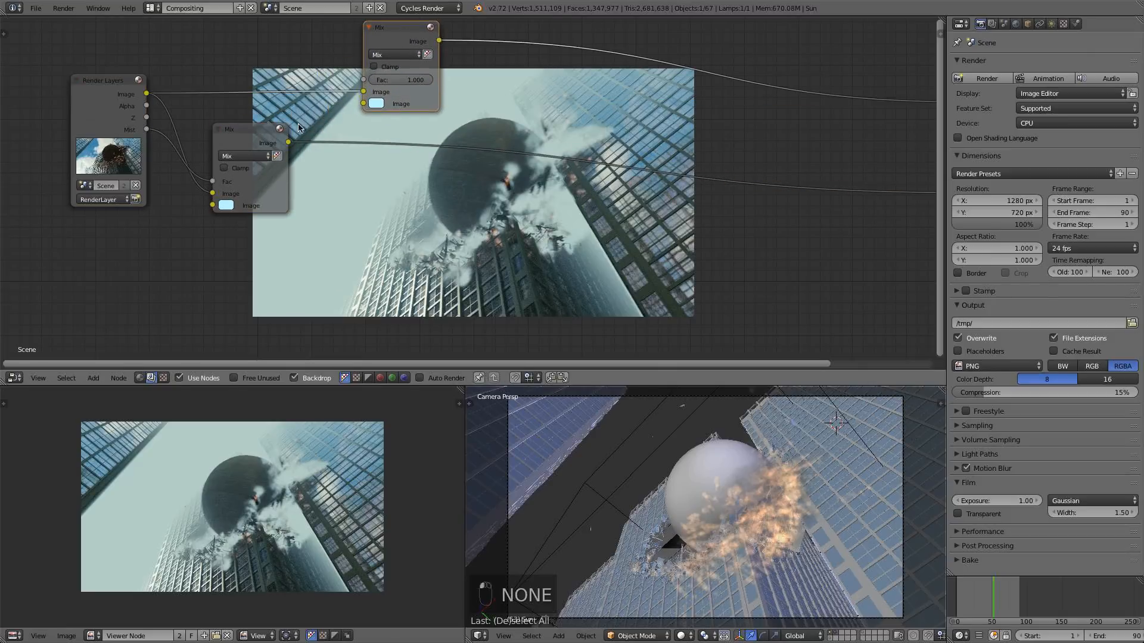
{"action": "left_click", "coordinate": [289, 145]}
{"action": "left_click_drag", "start_coordinate": [146, 94], "coordinate": [364, 104]}
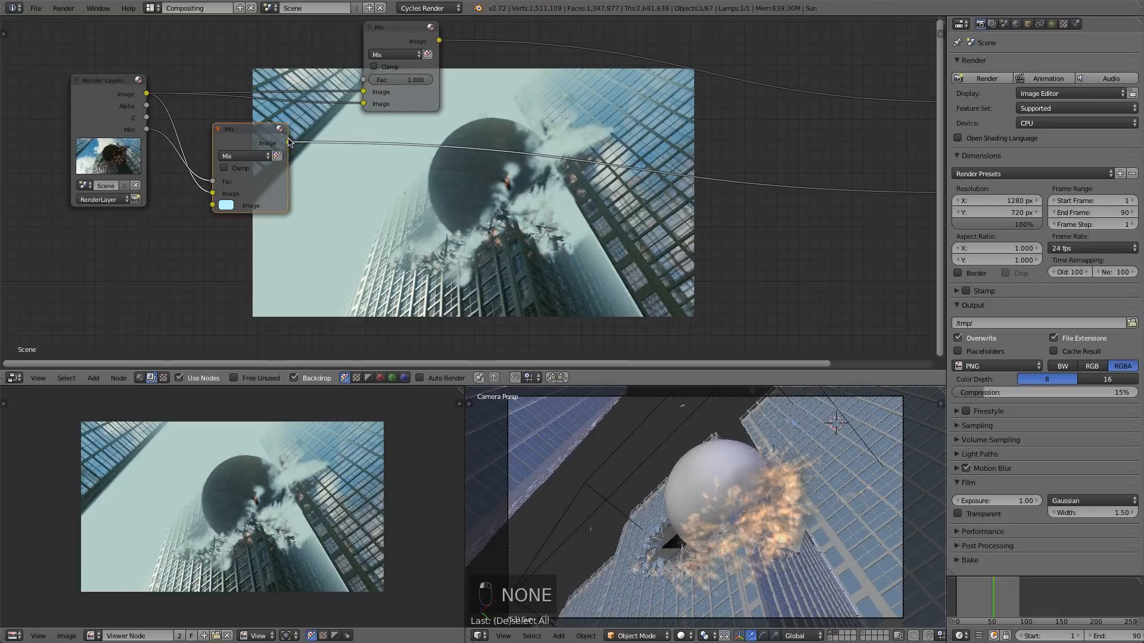
{"action": "left_click_drag", "start_coordinate": [288, 143], "coordinate": [363, 91]}
- Preview the second Mix node in the Viewer and set its factor to 0.945
{"action": "left_click_drag", "start_coordinate": [437, 47], "coordinate": [404, 90]}
{"action": "left_click", "coordinate": [257, 135]}
{"action": "left_click", "coordinate": [416, 55], "text": "ctrl+shift"}
{"action": "scroll", "coordinate": [418, 78], "scroll_direction": "up", "scroll_amount": 1}
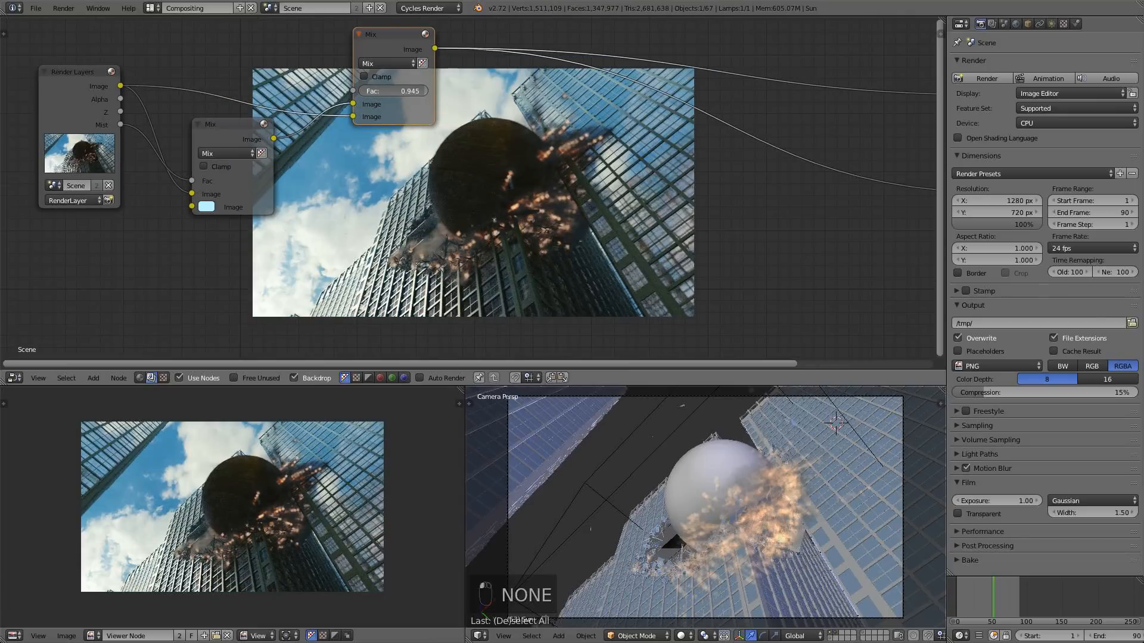
{"action": "scroll", "coordinate": [357, 194], "scroll_direction": "up", "scroll_amount": 4}
{"action": "middle_click_drag", "start_coordinate": [357, 194], "coordinate": [350, 266]}
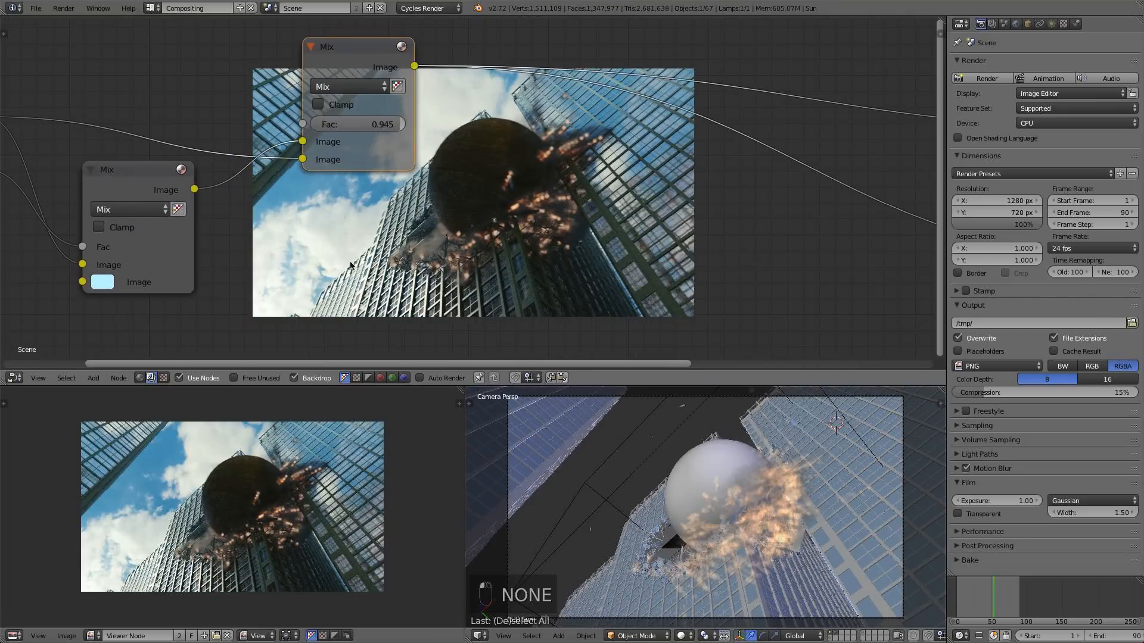
- Compare the full mist mix with the blended result and set the second Mix node's factor to 0.930
{"action": "left_click", "coordinate": [137, 191], "text": "ctrl+shift"}
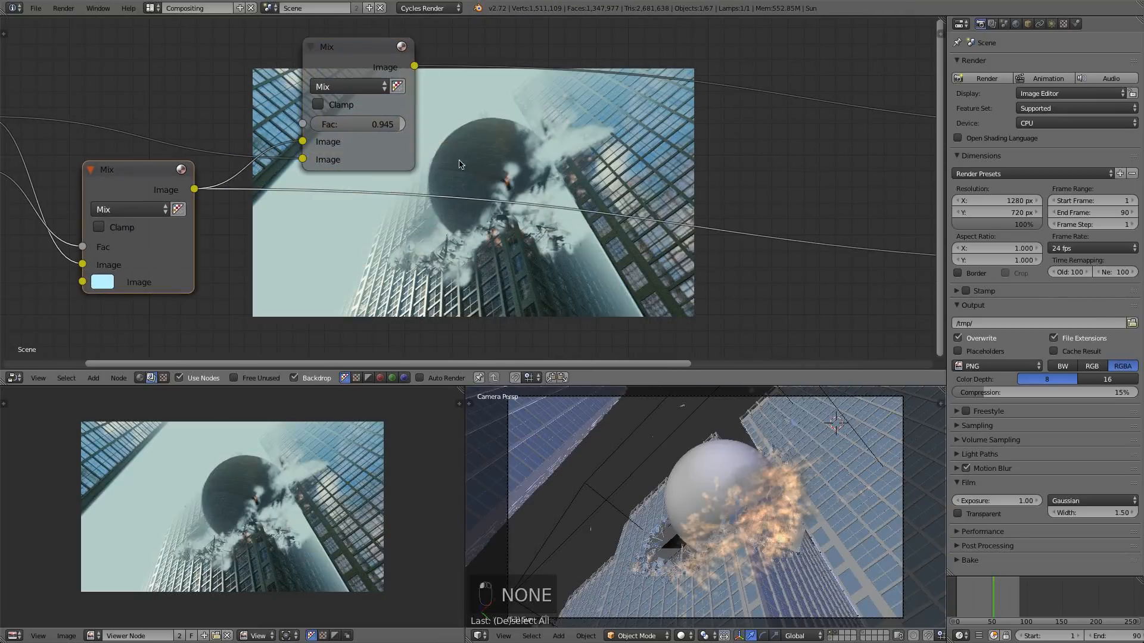
{"action": "middle_click_drag", "start_coordinate": [513, 144], "coordinate": [414, 190]}
{"action": "left_click", "coordinate": [372, 95], "text": "ctrl+shift"}
{"action": "scroll", "coordinate": [451, 156], "scroll_direction": "up", "scroll_amount": 1}
{"action": "left_click_drag", "start_coordinate": [304, 196], "coordinate": [300, 196]}
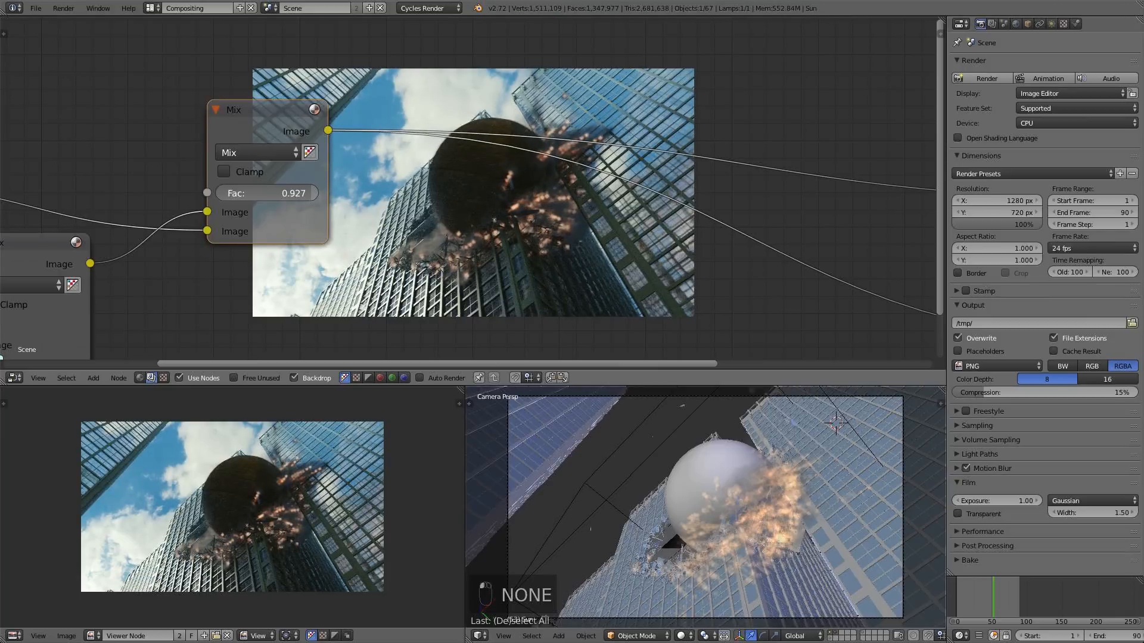
{"action": "scroll", "coordinate": [655, 208], "scroll_direction": "up", "scroll_amount": 1}
{"action": "middle_click_drag", "start_coordinate": [527, 214], "coordinate": [520, 179]}
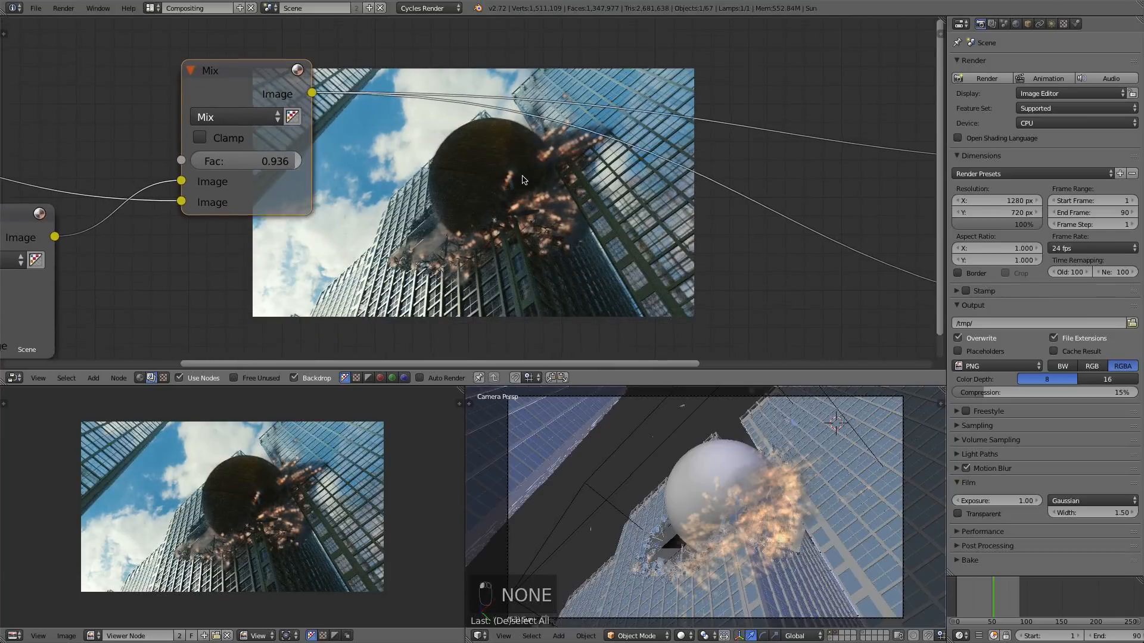
{"action": "scroll", "coordinate": [461, 153], "scroll_direction": "down", "scroll_amount": 5}
{"action": "left_click", "coordinate": [329, 170]}
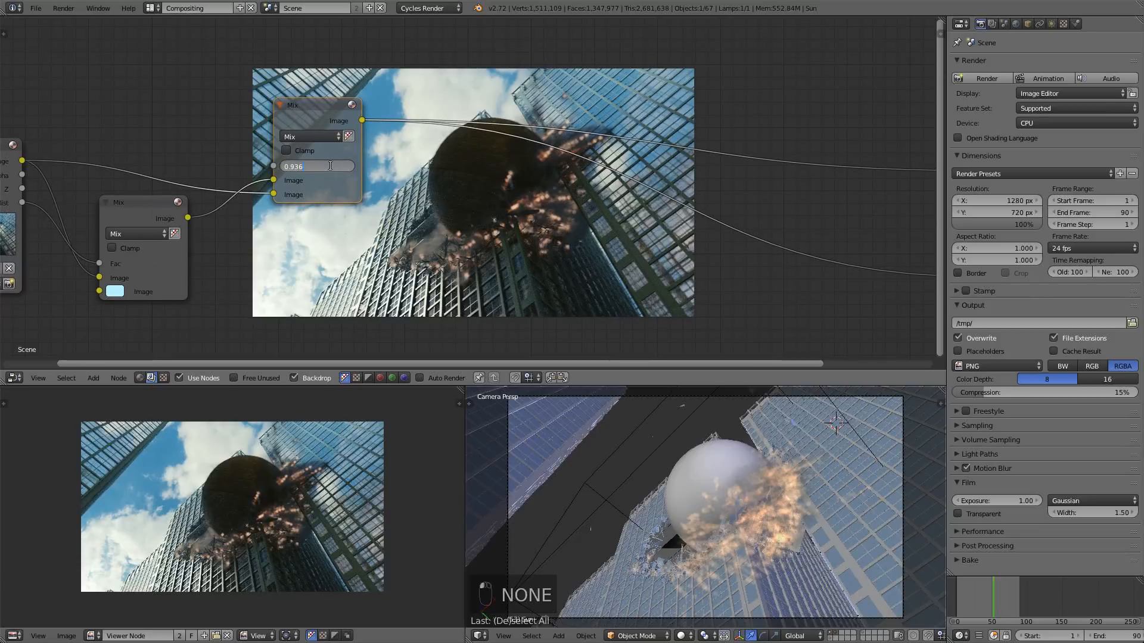
{"action": "key", "text": "Return"}
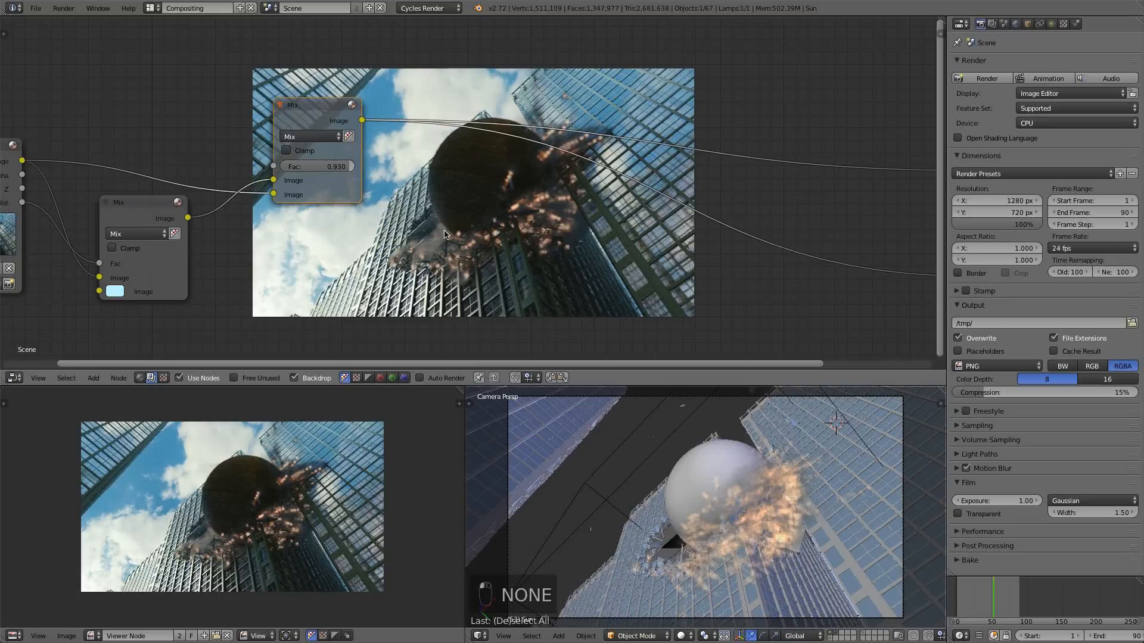
- Darken the mist colour to RGB 0.297, 0.473, 0.521 and set the second Mix node's factor to 0.894
{"action": "left_click", "coordinate": [119, 291]}
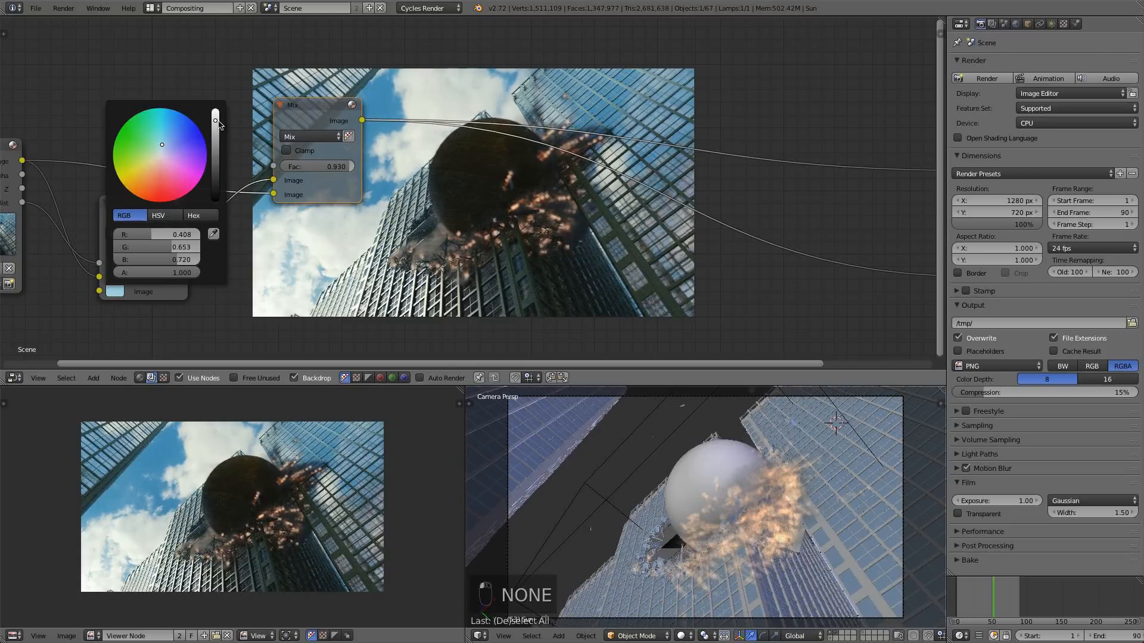
{"action": "left_click_drag", "start_coordinate": [342, 171], "coordinate": [324, 171]}
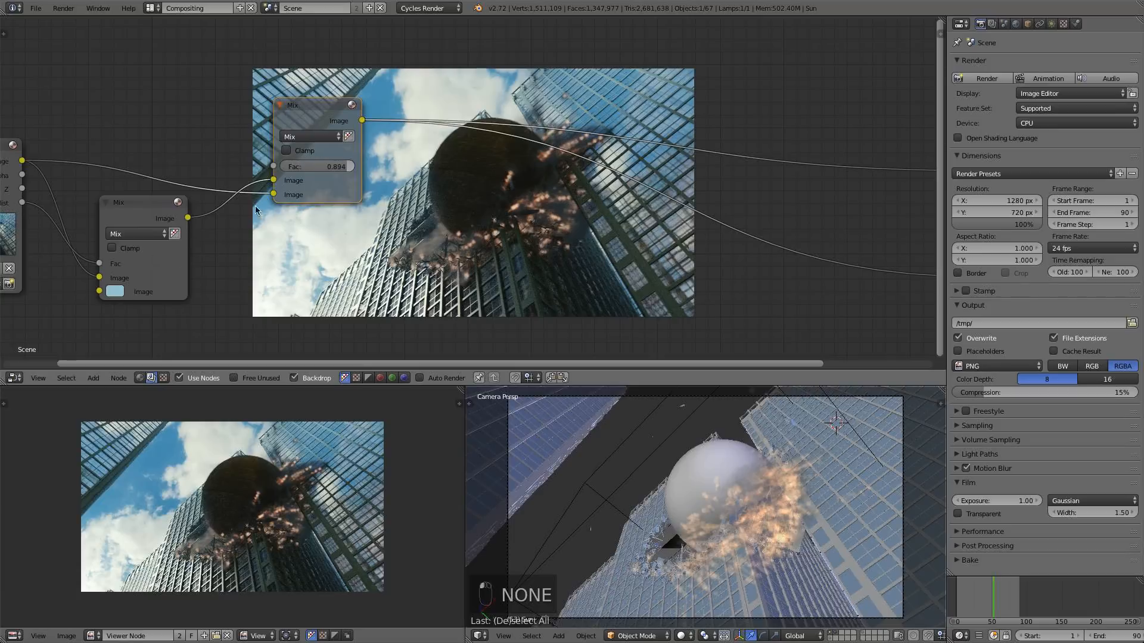
{"action": "left_click", "coordinate": [113, 290]}
{"action": "left_click_drag", "start_coordinate": [219, 125], "coordinate": [215, 130]}
{"action": "scroll", "coordinate": [635, 259], "scroll_direction": "down", "scroll_amount": 3}
{"action": "middle_click_drag", "start_coordinate": [635, 260], "coordinate": [510, 208]}
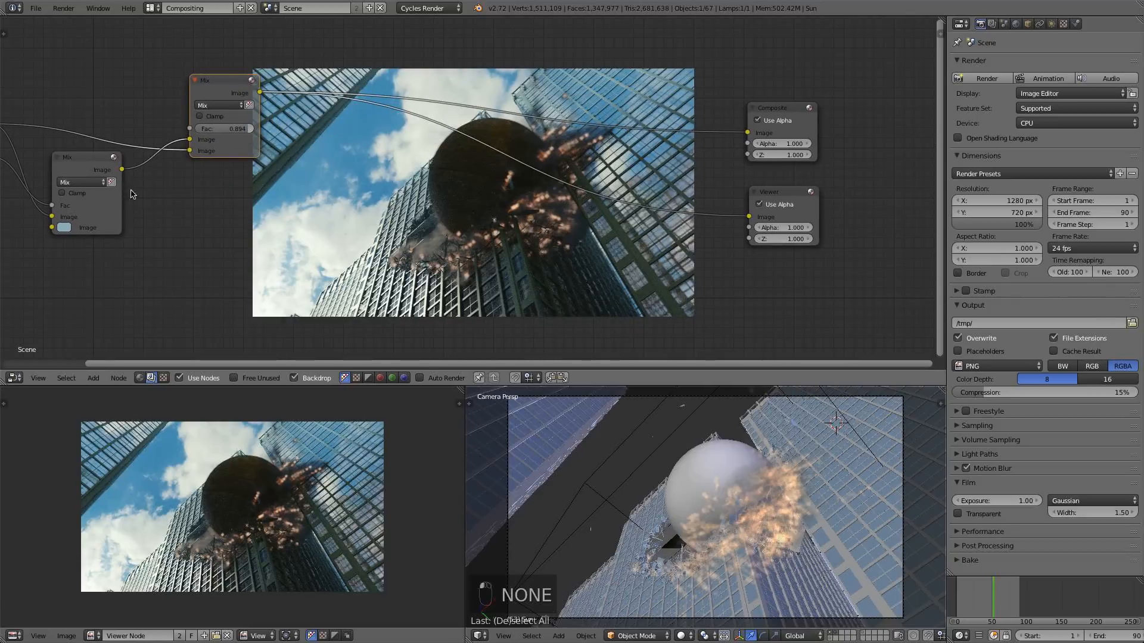
{"action": "left_click", "coordinate": [64, 227]}
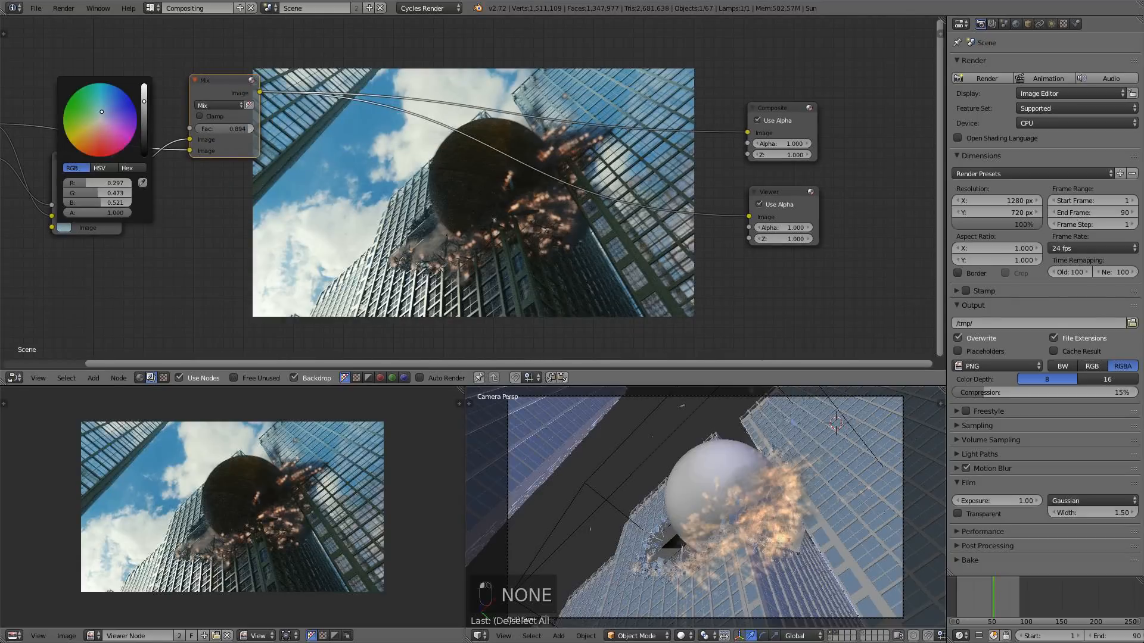
- Compare the original render with the blended mist result and set the second Mix node's factor to 0.9
{"action": "middle_click_drag", "start_coordinate": [271, 167], "coordinate": [331, 178]}
{"action": "scroll", "coordinate": [330, 178], "scroll_direction": "down", "scroll_amount": 3}
{"action": "left_click", "coordinate": [94, 140], "text": "ctrl+shift"}
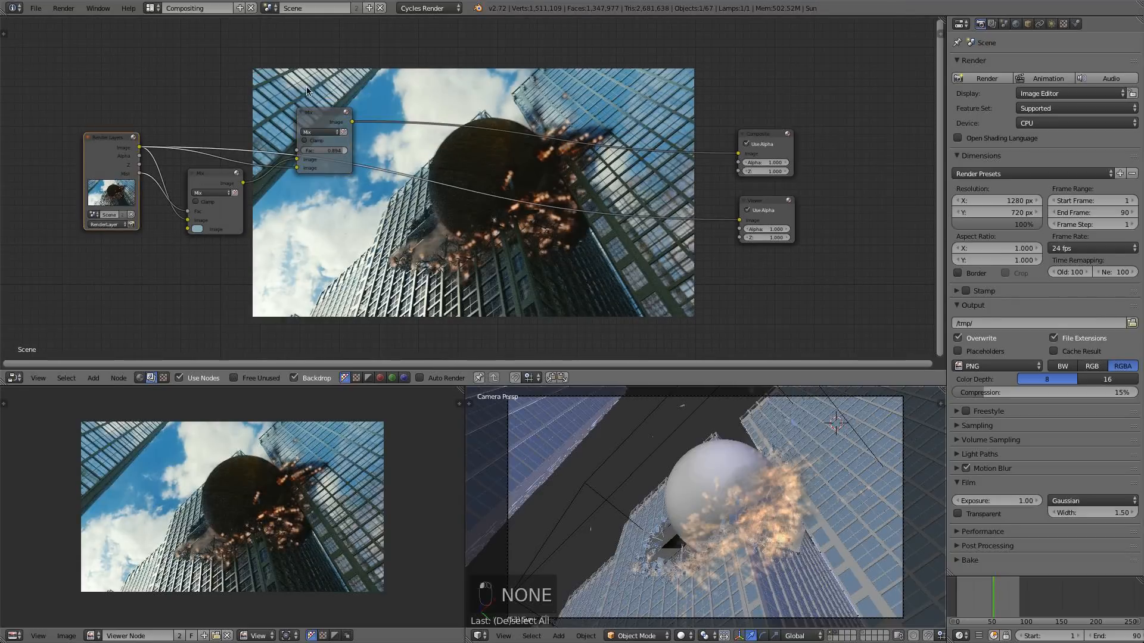
{"action": "left_click", "coordinate": [343, 116], "text": "ctrl+shift"}
{"action": "left_click", "coordinate": [341, 153]}
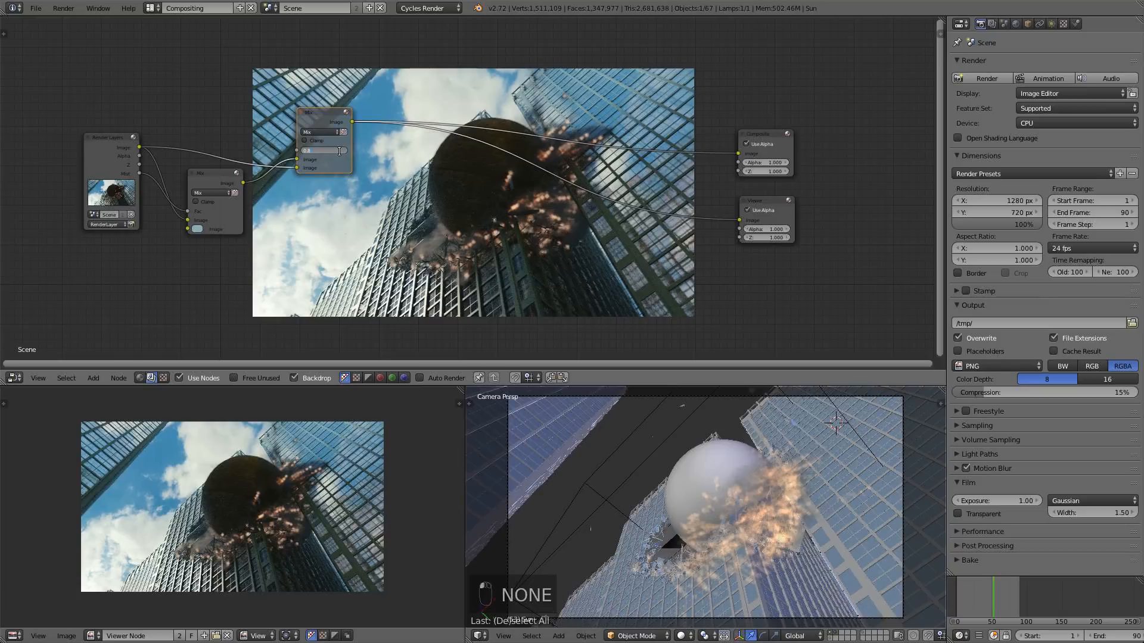
{"action": "type", "text": "0.9"}
{"action": "key", "text": "Return"}
- Check the blended mist against the original render again and set the second Mix node's factor to 0.92
{"action": "left_click", "coordinate": [133, 148], "text": "ctrl+shift"}
{"action": "left_click", "coordinate": [332, 115], "text": "ctrl+shift"}
{"action": "scroll", "coordinate": [581, 182], "scroll_direction": "up", "scroll_amount": 2}
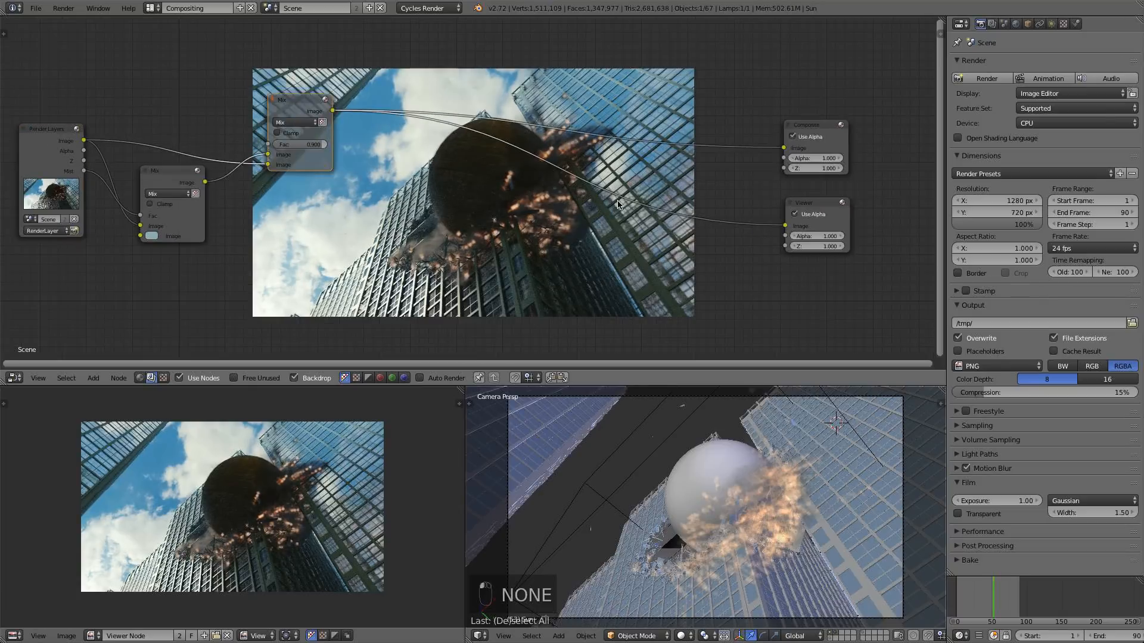
{"action": "left_click", "coordinate": [280, 146]}
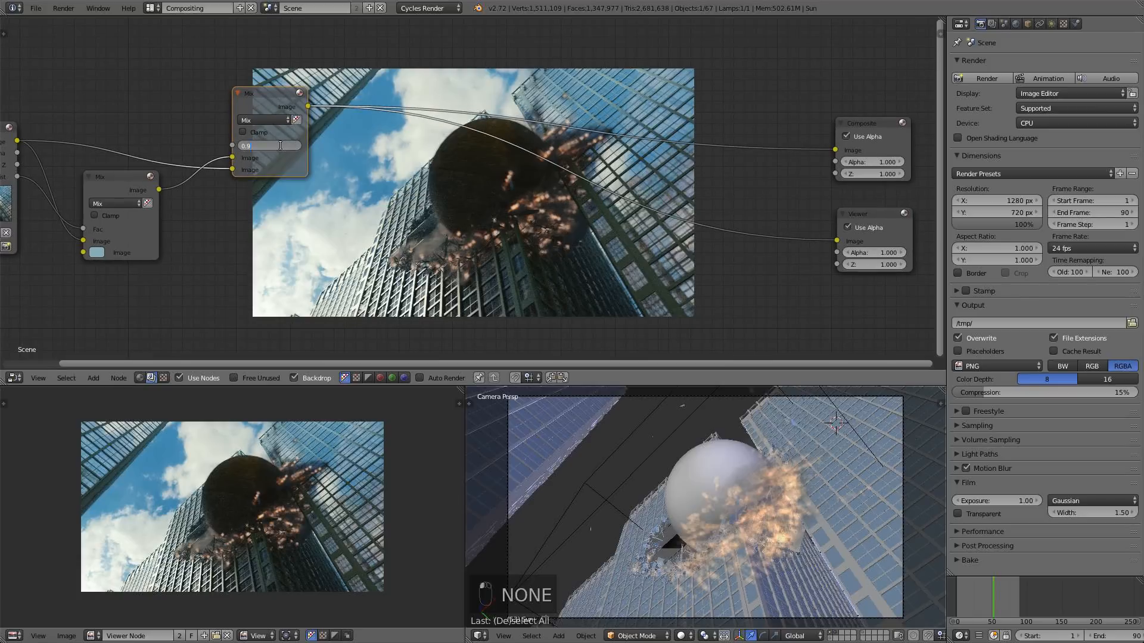
{"action": "type", "text": "0.92"}
{"action": "key", "text": "Return"}
{"action": "middle_click_drag", "start_coordinate": [334, 199], "coordinate": [264, 219]}
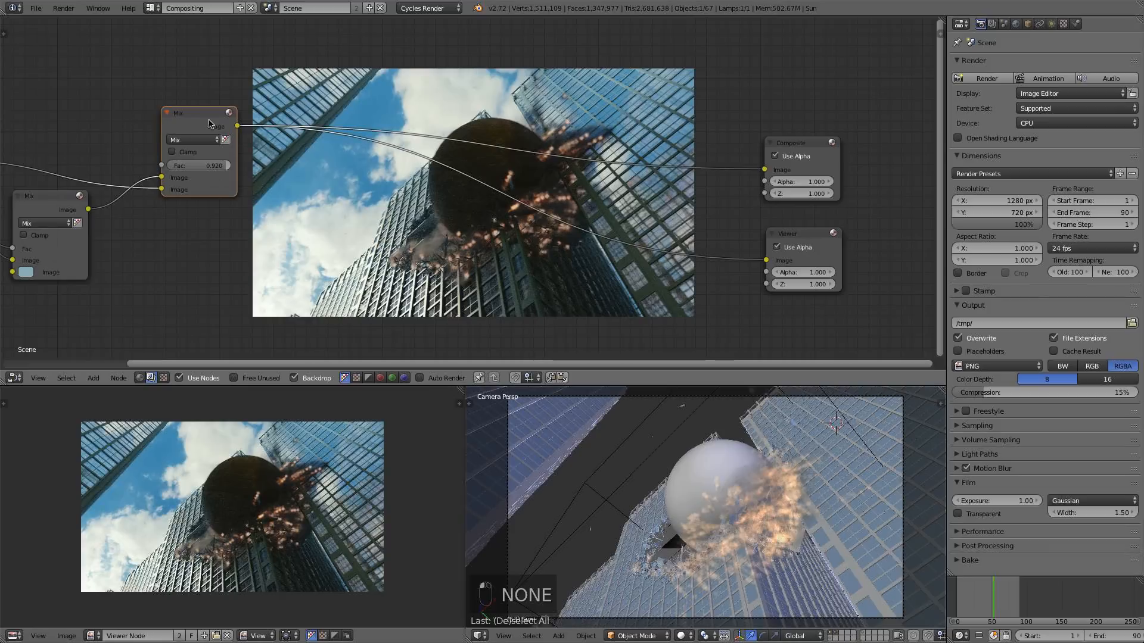
- Insert a Glare node between the second Mix node and the Viewer, set to Fog Glow, and position it clear of the sphere
{"action": "middle_click_drag", "start_coordinate": [209, 123], "coordinate": [197, 121]}
{"action": "key", "text": "shift+a"}
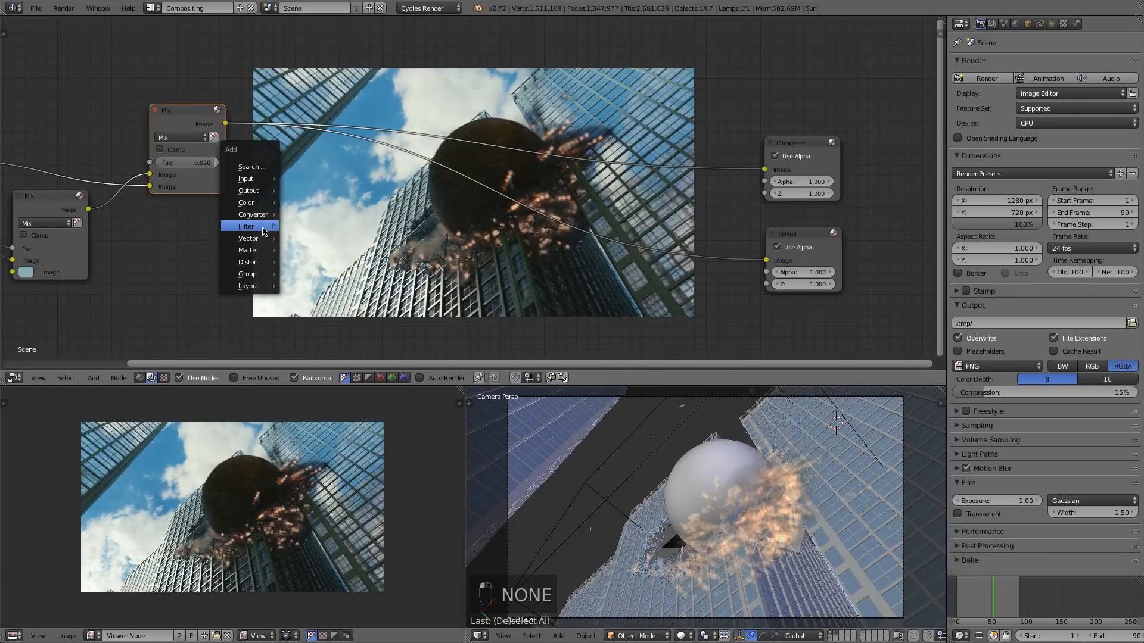
{"action": "mouse_move", "coordinate": [244, 229]}
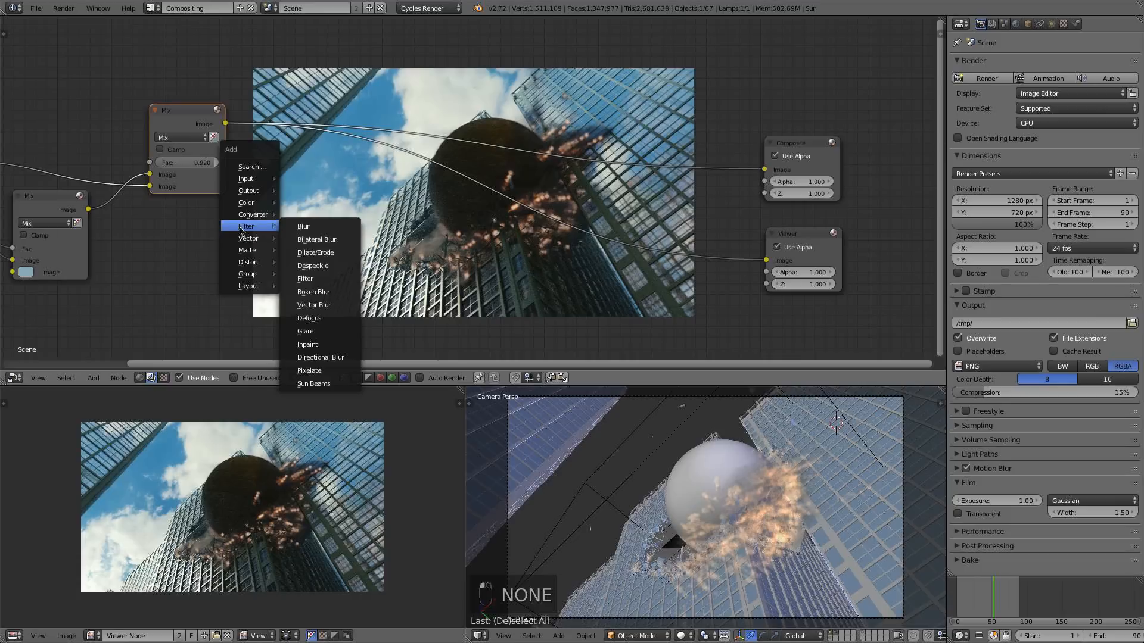
{"action": "left_click", "coordinate": [307, 332]}
{"action": "left_click", "coordinate": [370, 149]}
{"action": "left_click", "coordinate": [401, 186]}
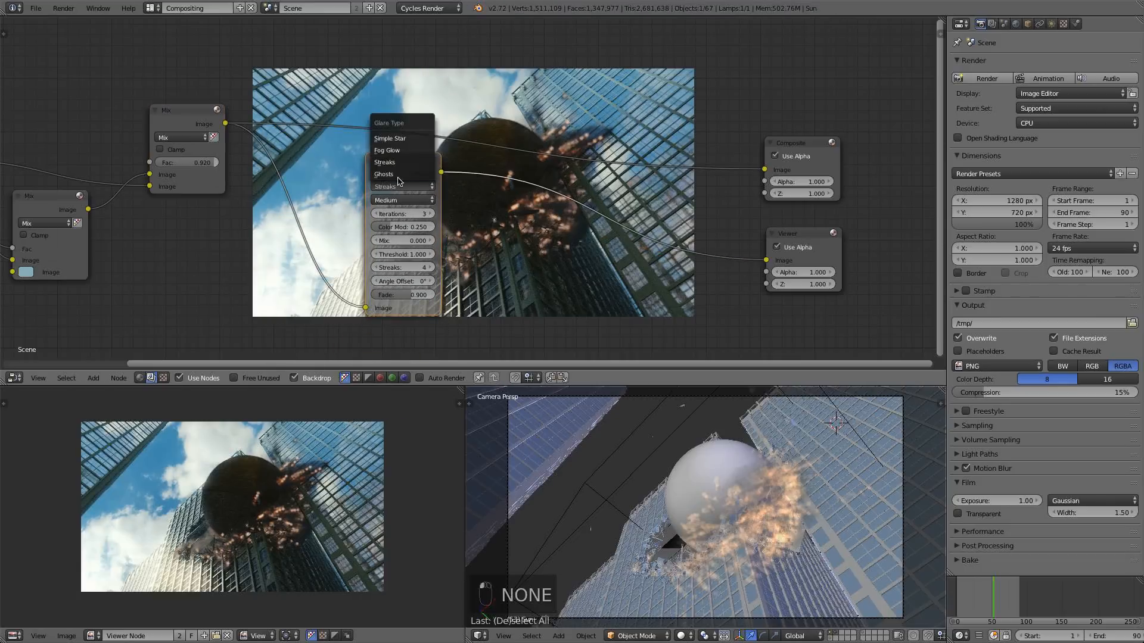
{"action": "left_click", "coordinate": [387, 150]}
{"action": "scroll", "coordinate": [384, 179], "scroll_direction": "up", "scroll_amount": 3}
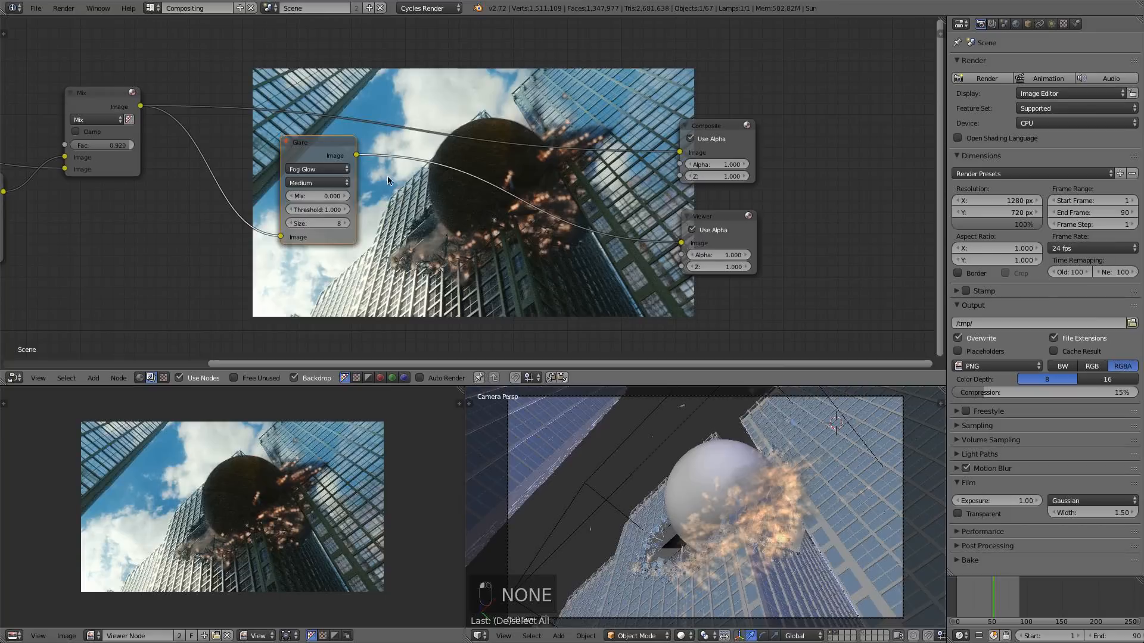
{"action": "left_click_drag", "start_coordinate": [314, 126], "coordinate": [279, 106]}
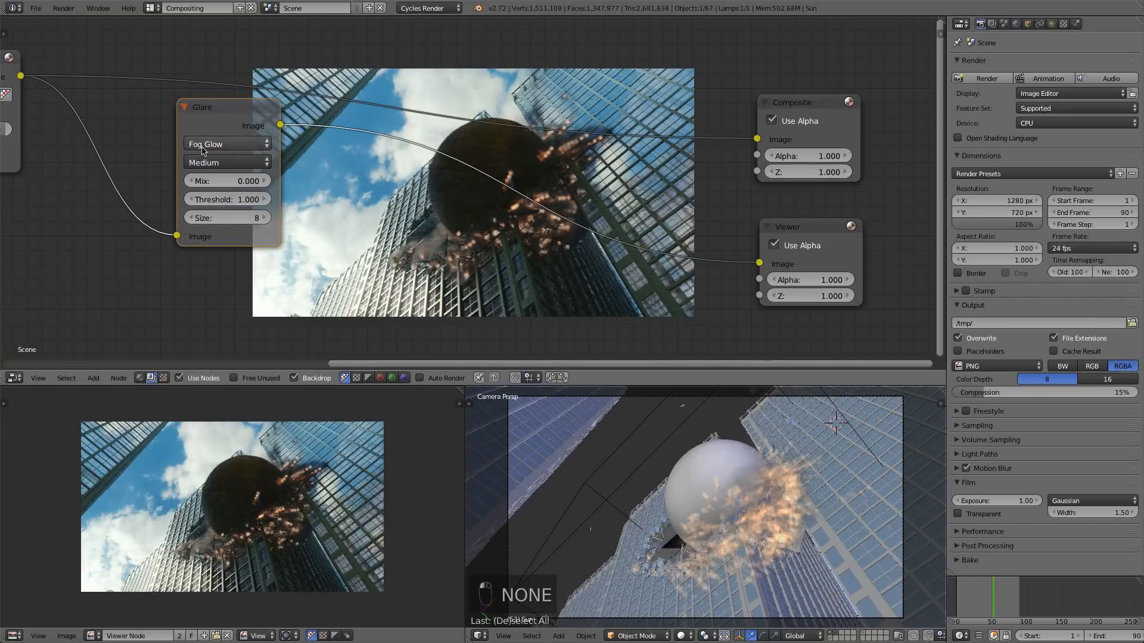
- Set the Fog Glow glare's mix to 1 to isolate the glow, with threshold 0.9 and size 9
{"action": "left_click_drag", "start_coordinate": [227, 181], "coordinate": [271, 181]}
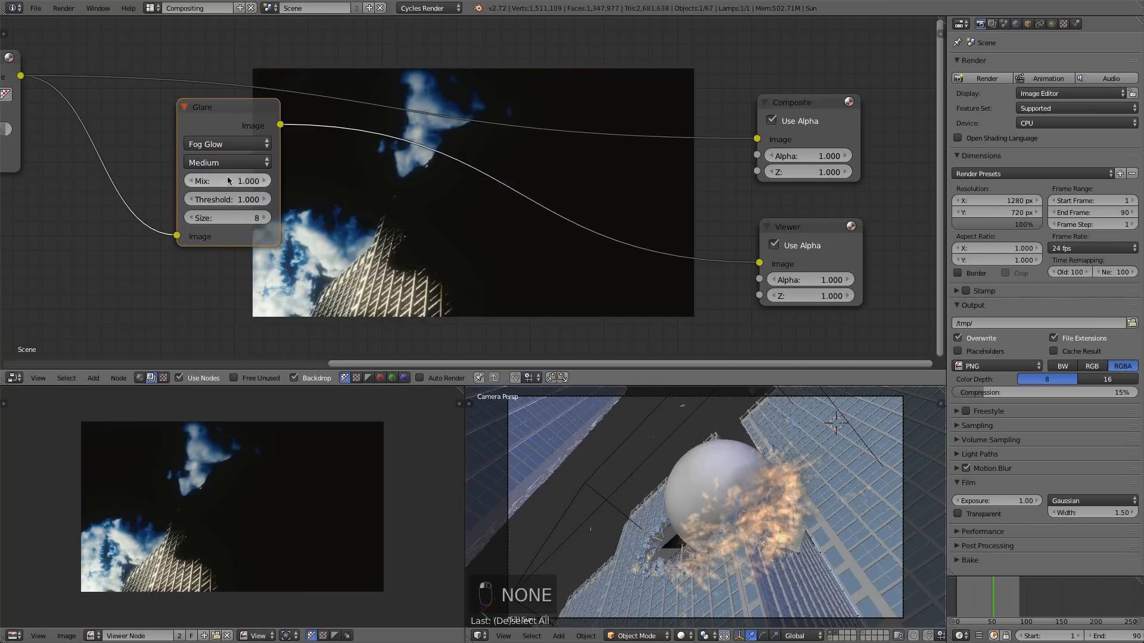
{"action": "mouse_move", "coordinate": [324, 174]}
{"action": "middle_mouse_down"}
{"action": "mouse_move", "coordinate": [341, 176]}
{"action": "mouse_move", "coordinate": [332, 187]}
{"action": "middle_mouse_up"}
{"action": "scroll", "coordinate": [433, 168], "scroll_direction": "up", "scroll_amount": 1}
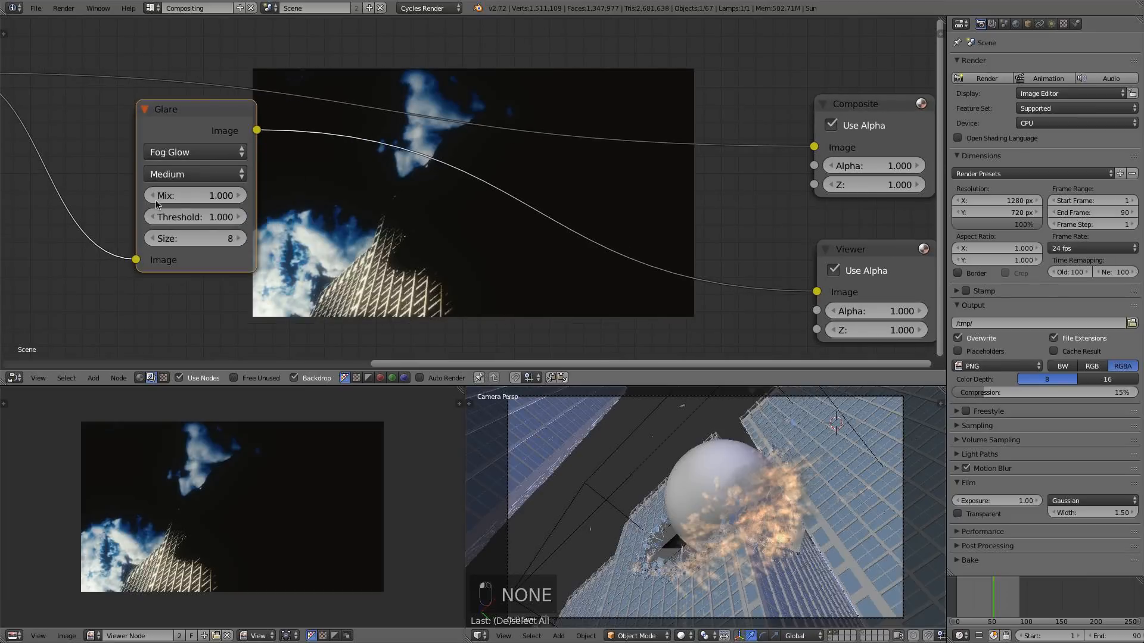
{"action": "left_click", "coordinate": [157, 219]}
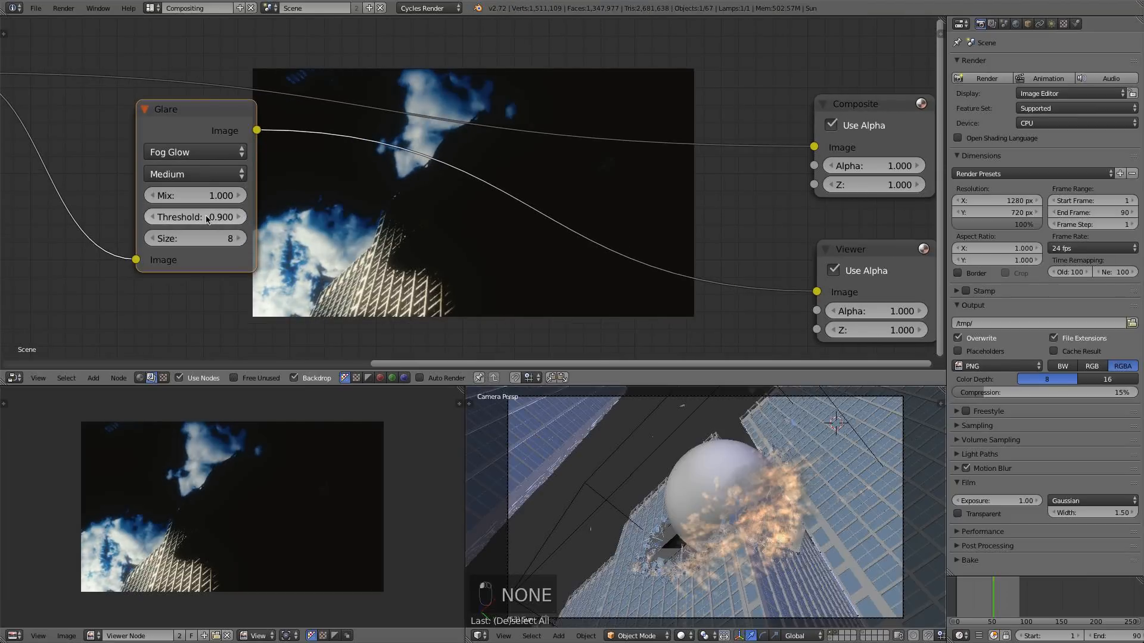
{"action": "middle_click_drag", "start_coordinate": [467, 162], "coordinate": [420, 177]}
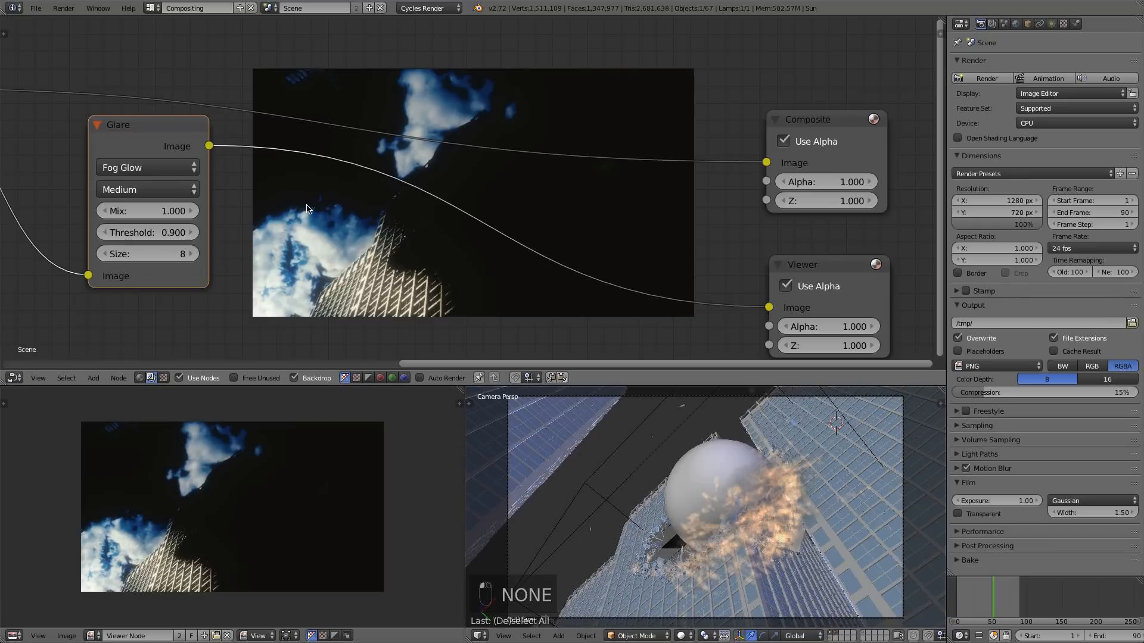
{"action": "left_click", "coordinate": [192, 254]}
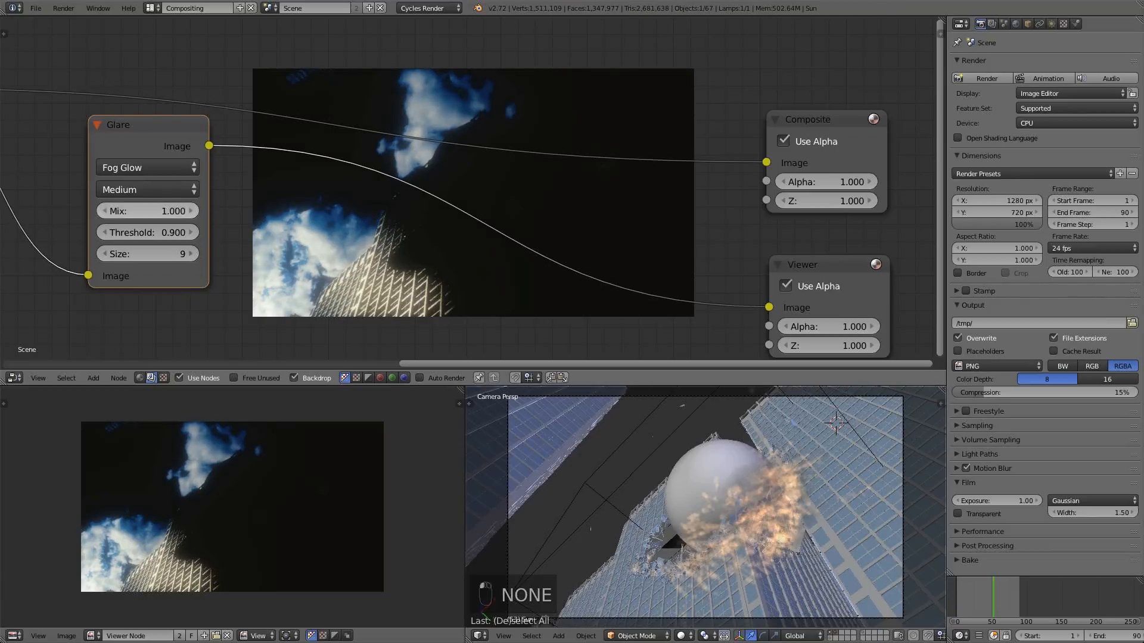
- Bring the Fog Glow glare's mix back to 0, reduce it to -0.2, and compare against the second Mix node's result
{"action": "left_click", "coordinate": [164, 207]}
{"action": "type", "text": "0"}
{"action": "key", "text": "Return"}
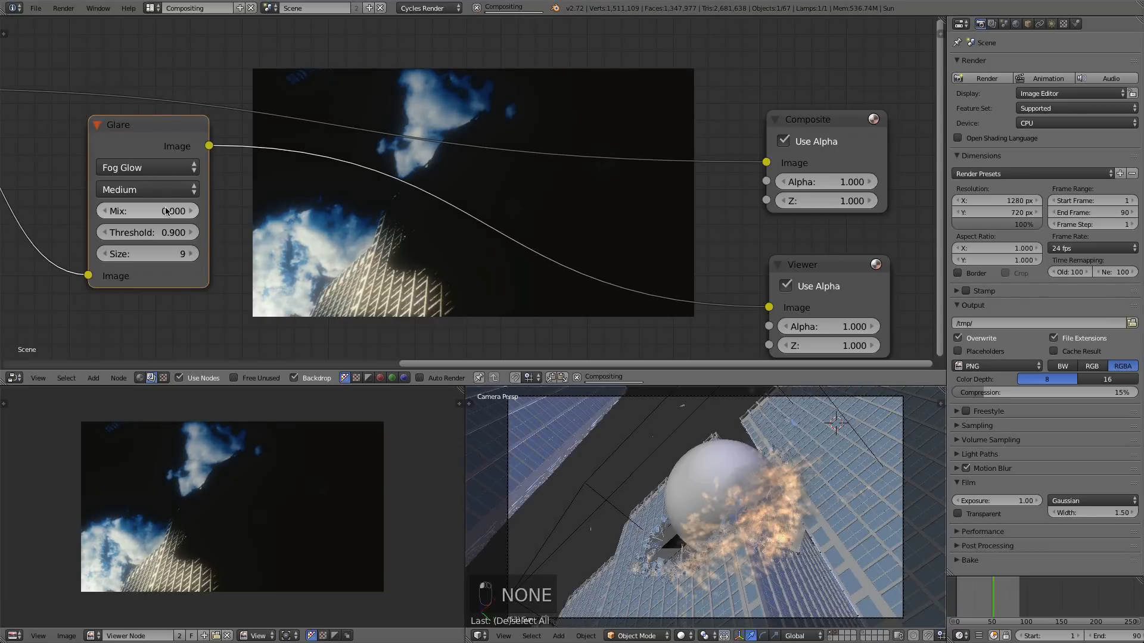
{"action": "scroll", "coordinate": [389, 205], "scroll_direction": "down", "scroll_amount": 1}
{"action": "middle_click_drag", "start_coordinate": [391, 207], "coordinate": [445, 197]}
{"action": "scroll", "coordinate": [406, 167], "scroll_direction": "up", "scroll_amount": 4}
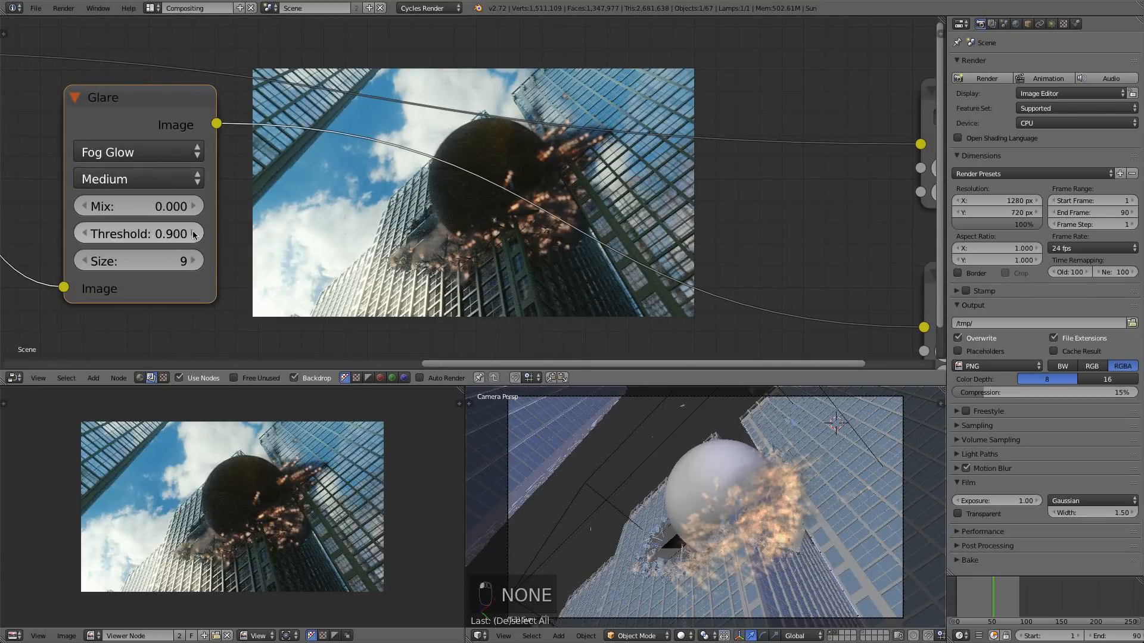
{"action": "left_click", "coordinate": [148, 206]}
{"action": "type", "text": "-"}
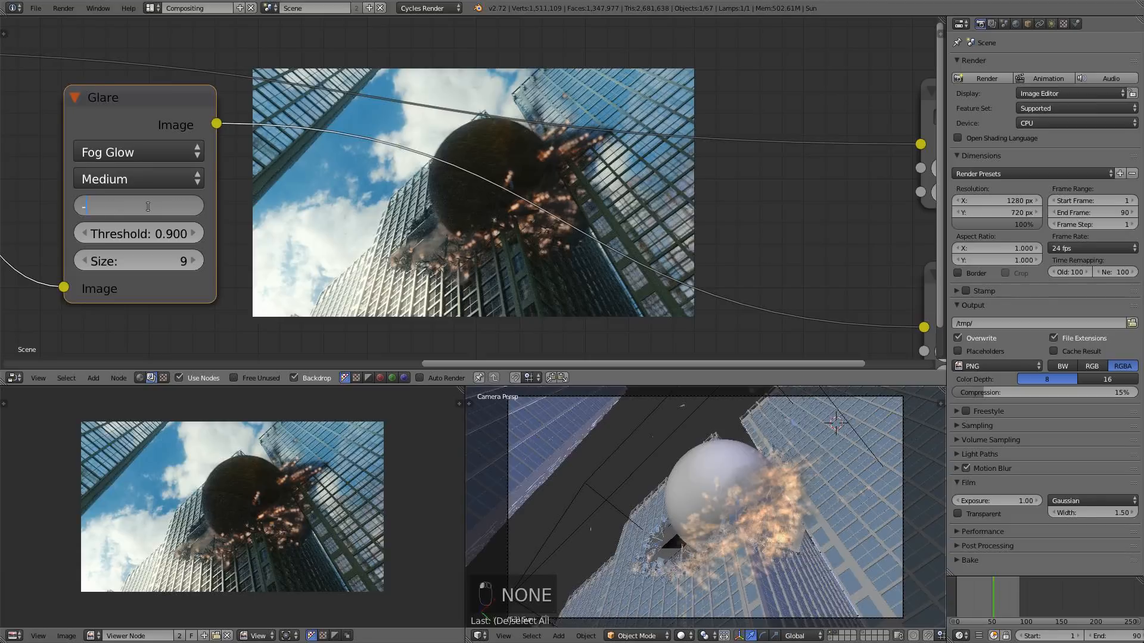
{"action": "type", "text": "0.2"}
{"action": "key", "text": "Return"}
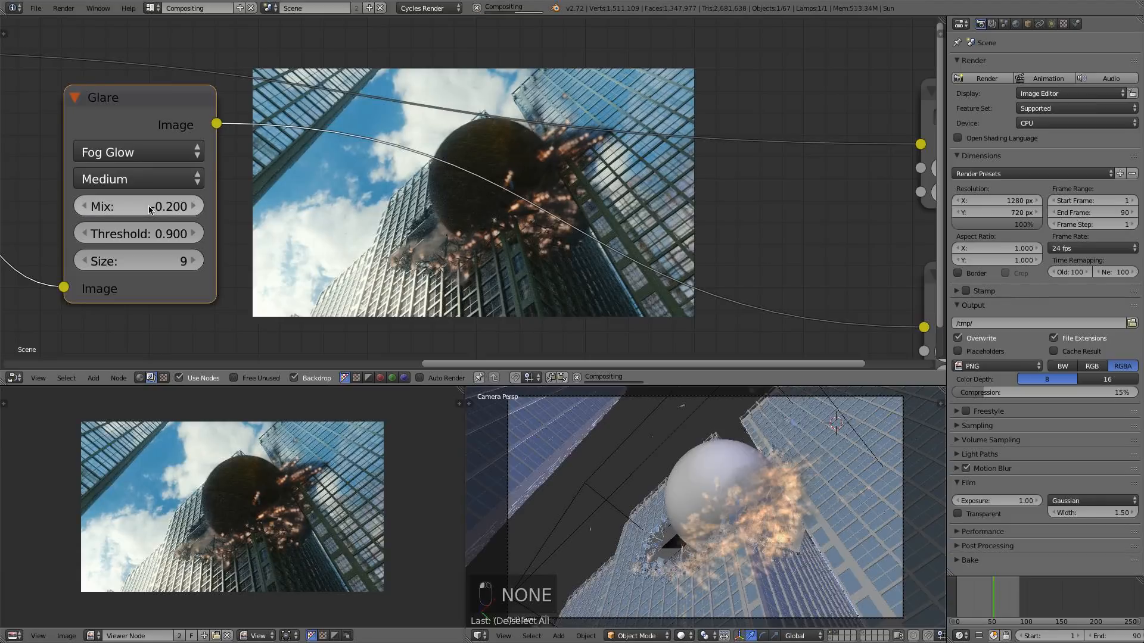
{"action": "scroll", "coordinate": [179, 199], "scroll_direction": "down", "scroll_amount": 2}
{"action": "left_click", "coordinate": [52, 103], "text": "ctrl+shift"}
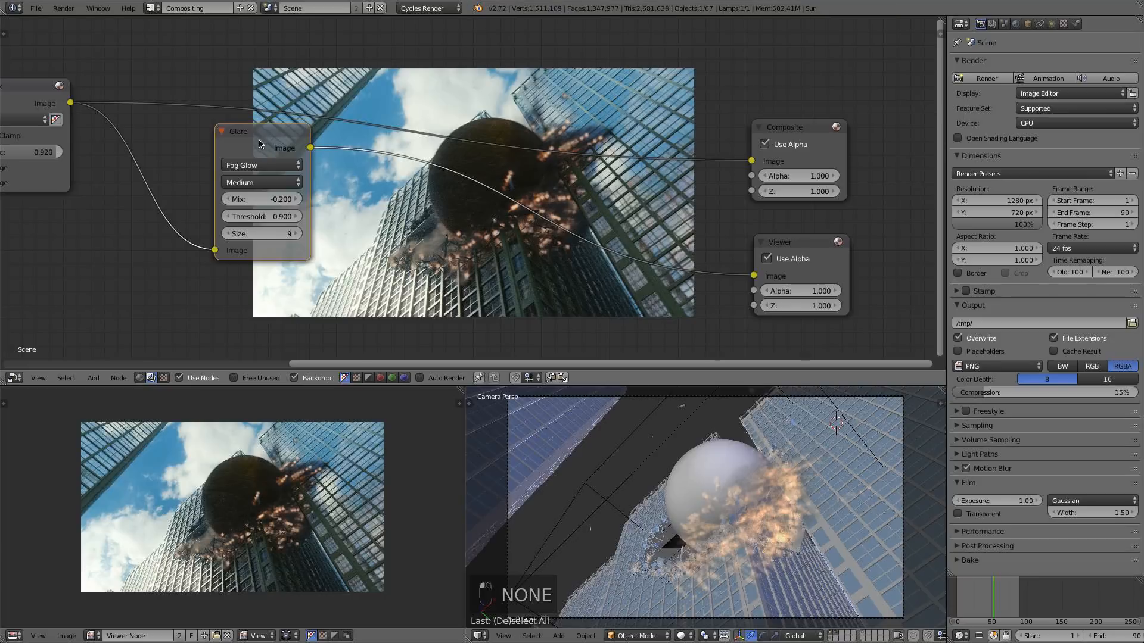
- Duplicate the Fog Glow Glare node, place the copy between it and the Viewer, and change the copy's type to Streaks
{"action": "left_click_drag", "start_coordinate": [258, 140], "coordinate": [218, 149]}
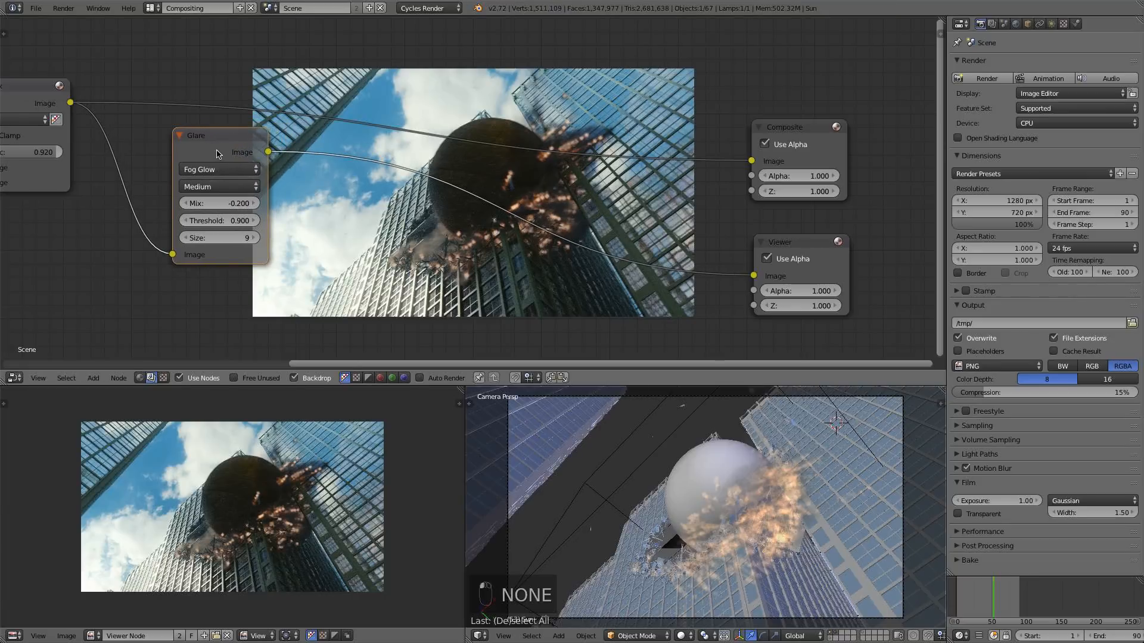
{"action": "key", "text": "shift+d"}
{"action": "left_click", "coordinate": [368, 171]}
{"action": "left_click", "coordinate": [370, 188]}
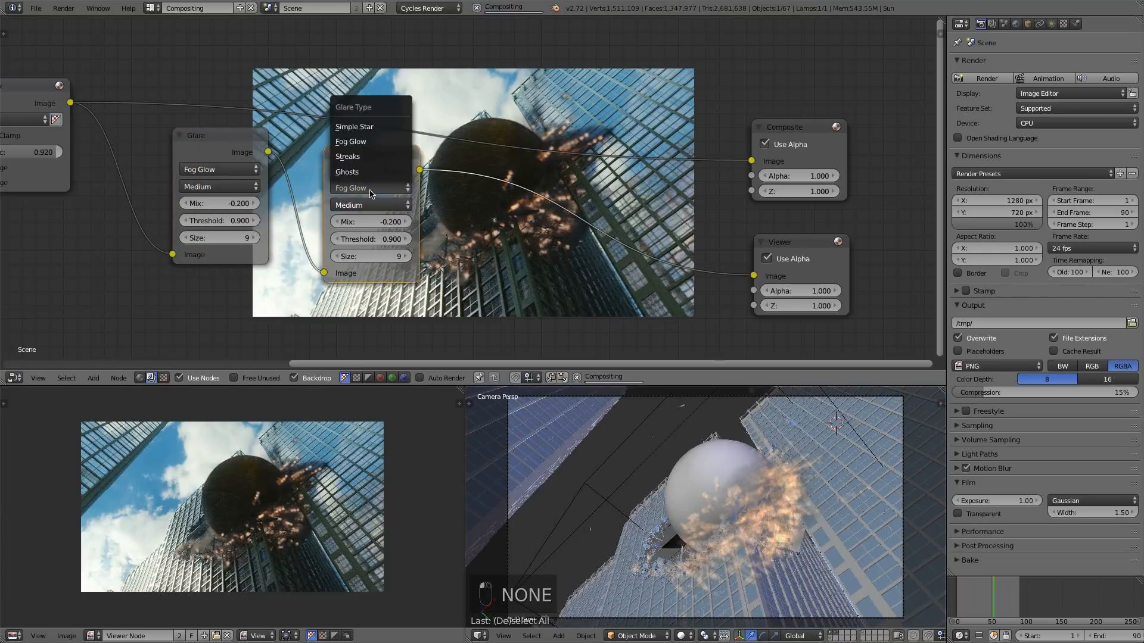
{"action": "left_click", "coordinate": [370, 157]}
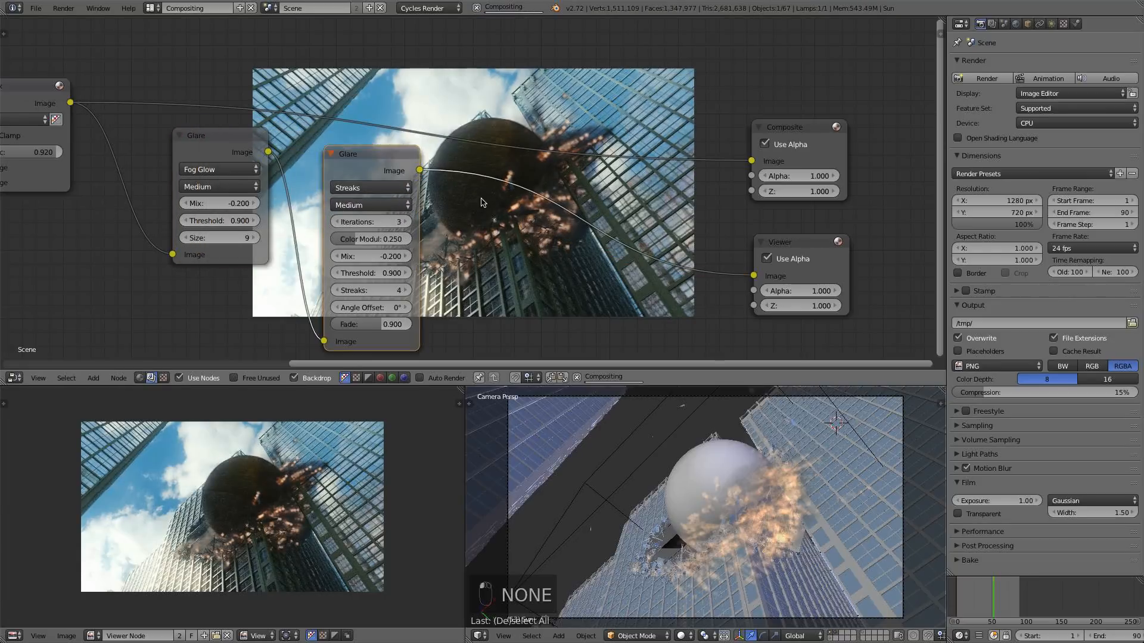
{"action": "middle_click_drag", "start_coordinate": [482, 202], "coordinate": [333, 160]}
{"action": "left_click_drag", "start_coordinate": [225, 119], "coordinate": [218, 115]}
{"action": "middle_click_drag", "start_coordinate": [311, 141], "coordinate": [318, 116]}
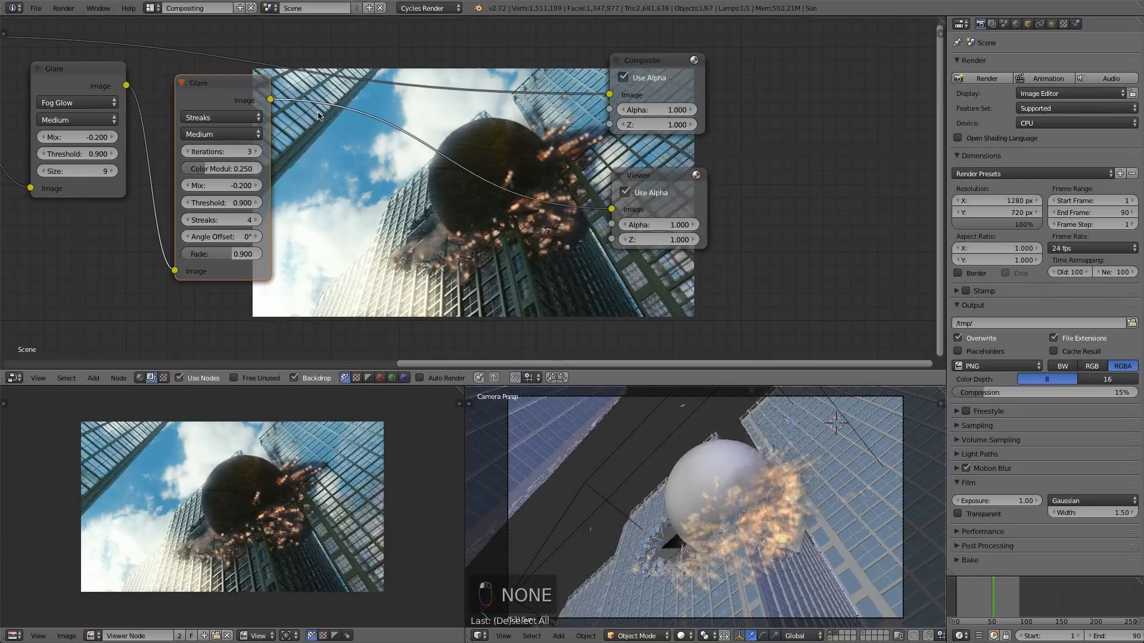
{"action": "scroll", "coordinate": [318, 116], "scroll_direction": "up", "scroll_amount": 1}
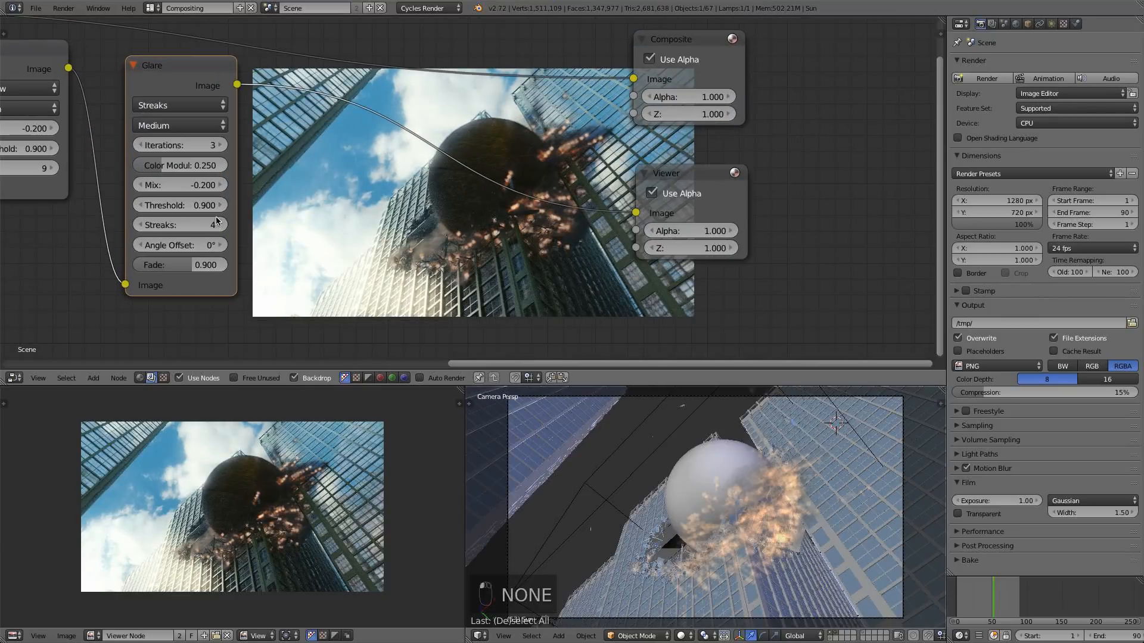
- Set the Streaks glare to 2 streaks, isolate its effect with a mix of 1, and raise its threshold to 1.4
{"action": "left_click", "coordinate": [155, 225]}
{"action": "type", "text": "2"}
{"action": "key", "text": "Return"}
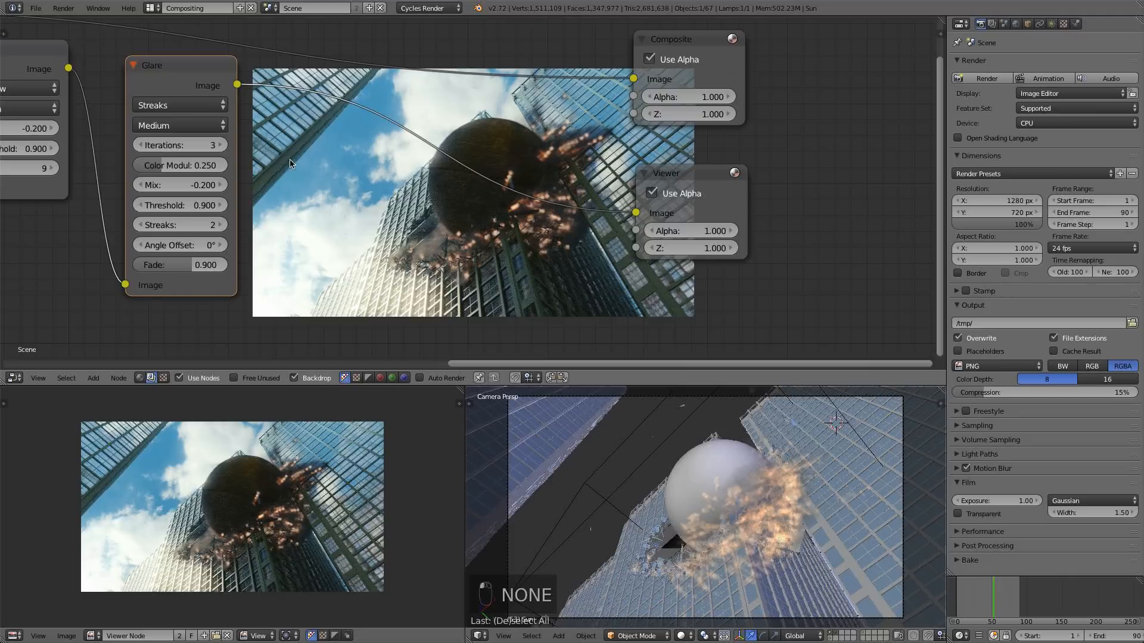
{"action": "left_click_drag", "start_coordinate": [198, 81], "coordinate": [193, 81]}
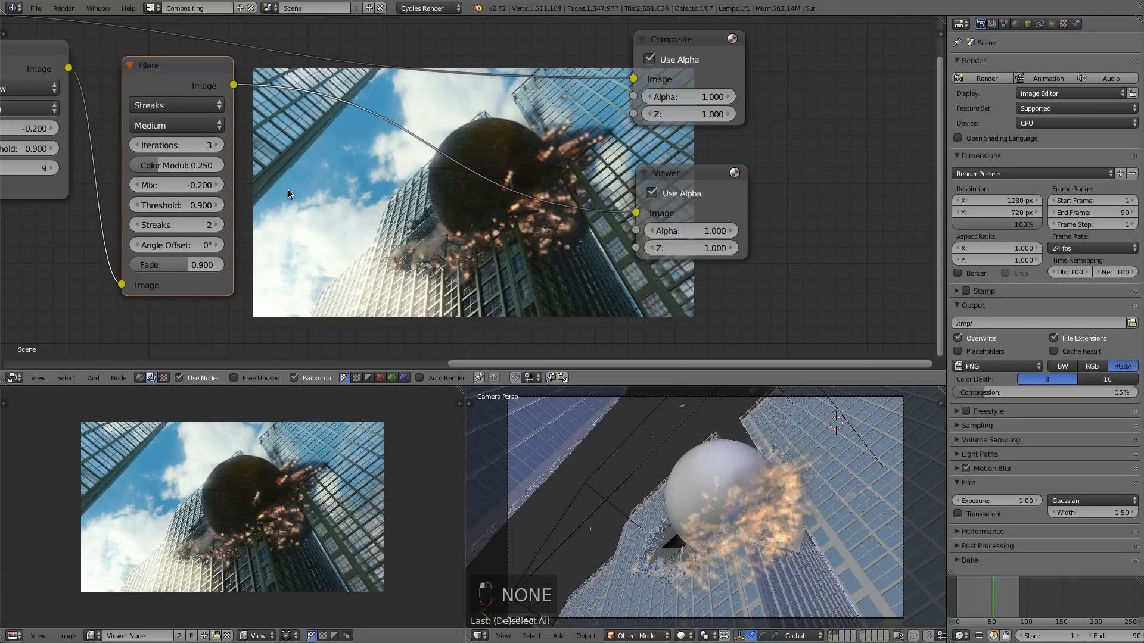
{"action": "left_click_drag", "start_coordinate": [174, 184], "coordinate": [244, 185]}
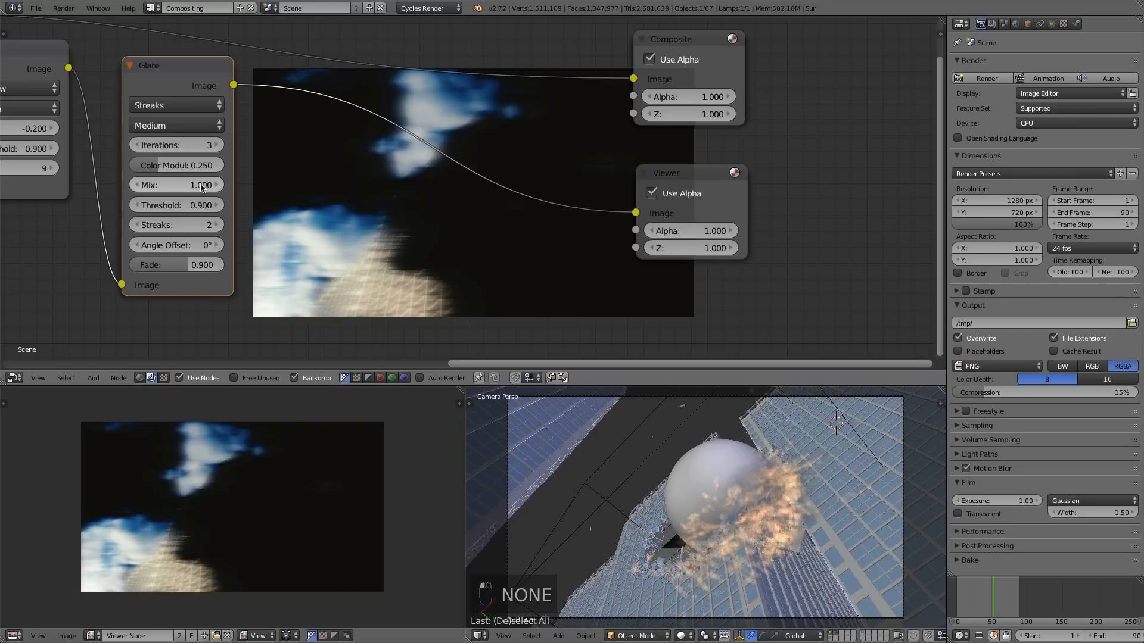
{"action": "left_click", "coordinate": [215, 206]}
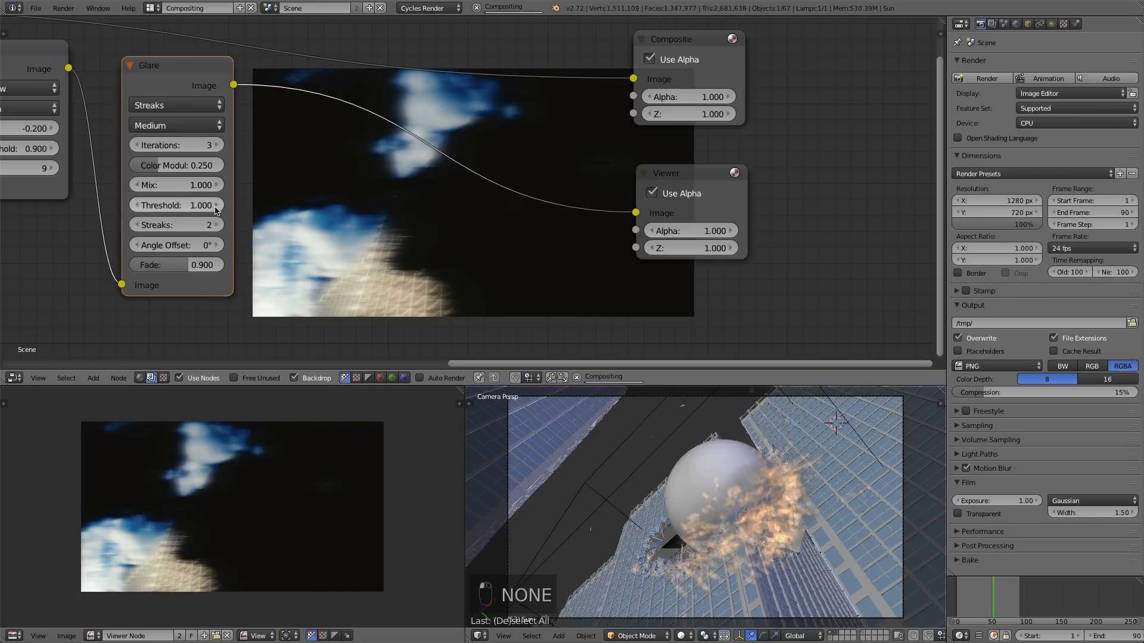
{"action": "left_click", "coordinate": [216, 207]}
{"action": "left_click", "coordinate": [216, 206]}
{"action": "left_click", "coordinate": [216, 206]}
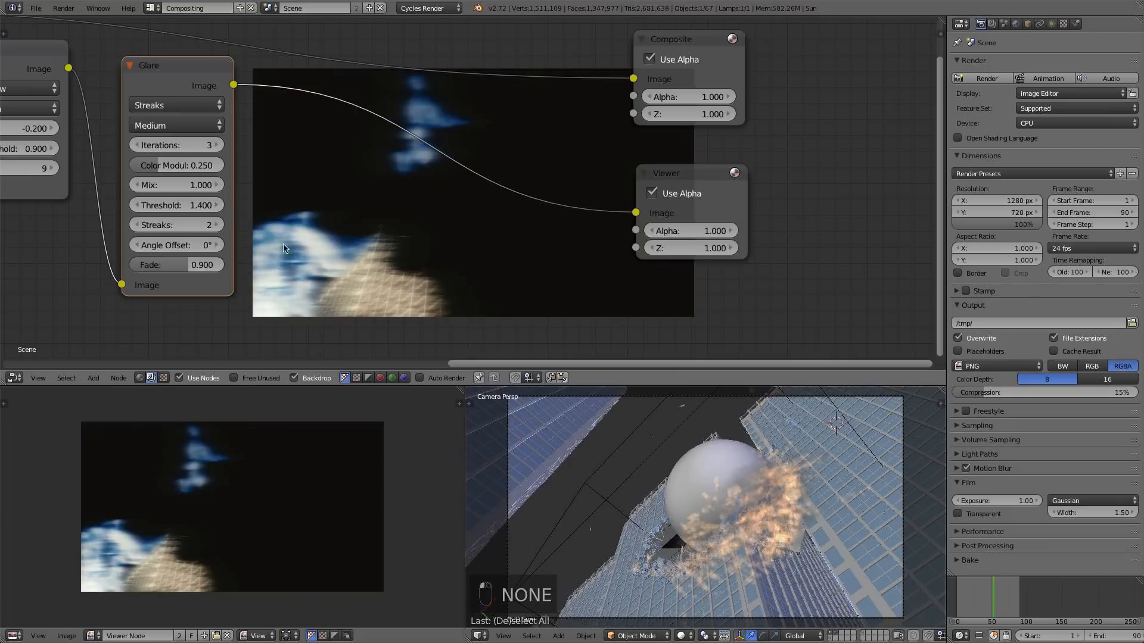
- Try 4 streaks on the Streaks glare and return it to 2
{"action": "left_click", "coordinate": [216, 224]}
{"action": "left_click", "coordinate": [217, 224]}
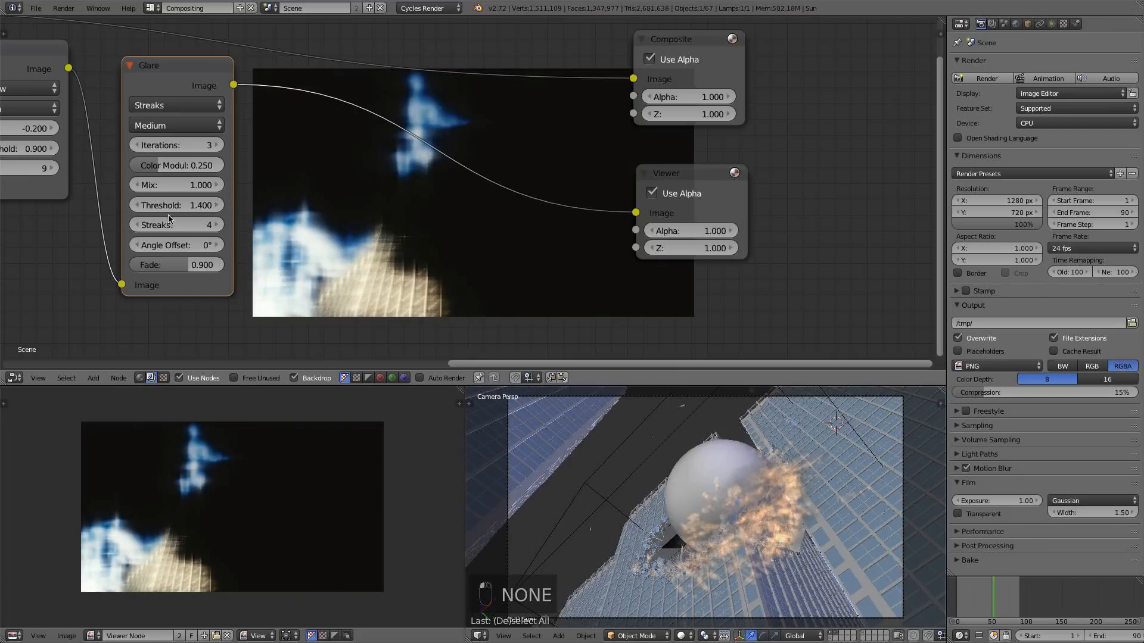
{"action": "left_click", "coordinate": [143, 225]}
{"action": "left_click", "coordinate": [143, 225]}
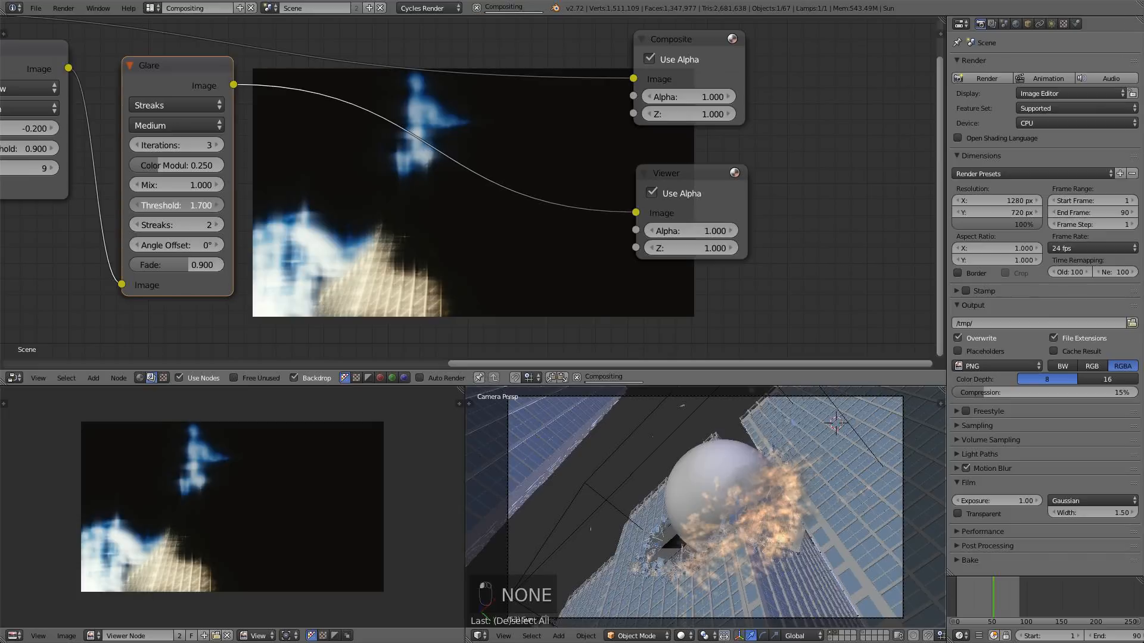
- Raise the Streaks glare's threshold to 2.2 and lengthen the streaks with a fade of 0.989
{"action": "left_click", "coordinate": [215, 206]}
{"action": "left_click", "coordinate": [215, 206]}
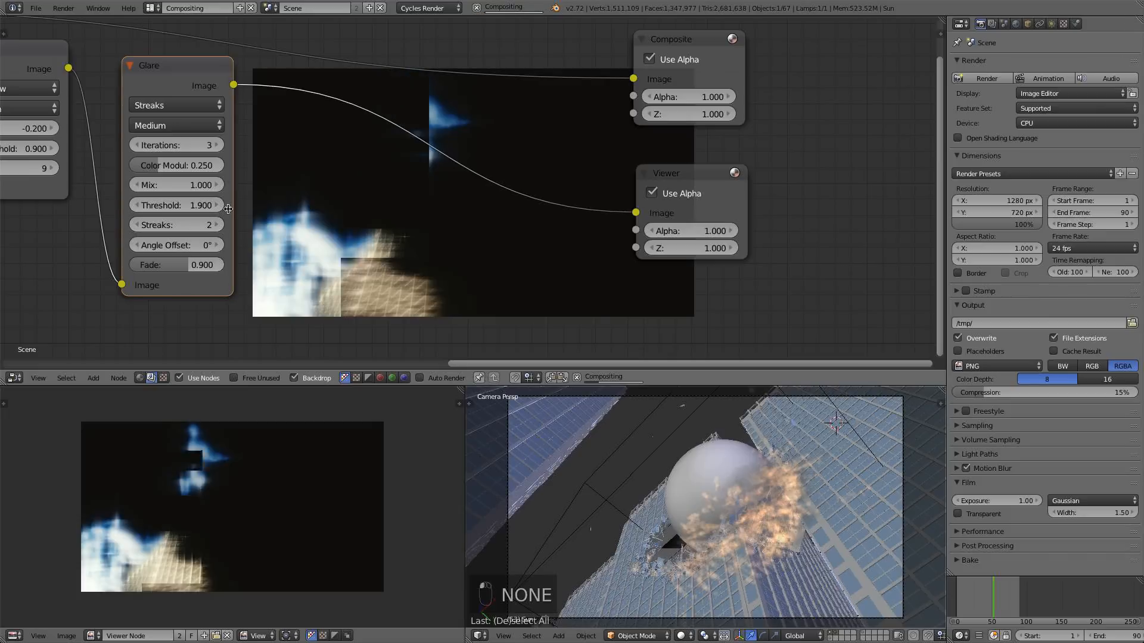
{"action": "left_click", "coordinate": [216, 206]}
{"action": "left_click", "coordinate": [215, 205]}
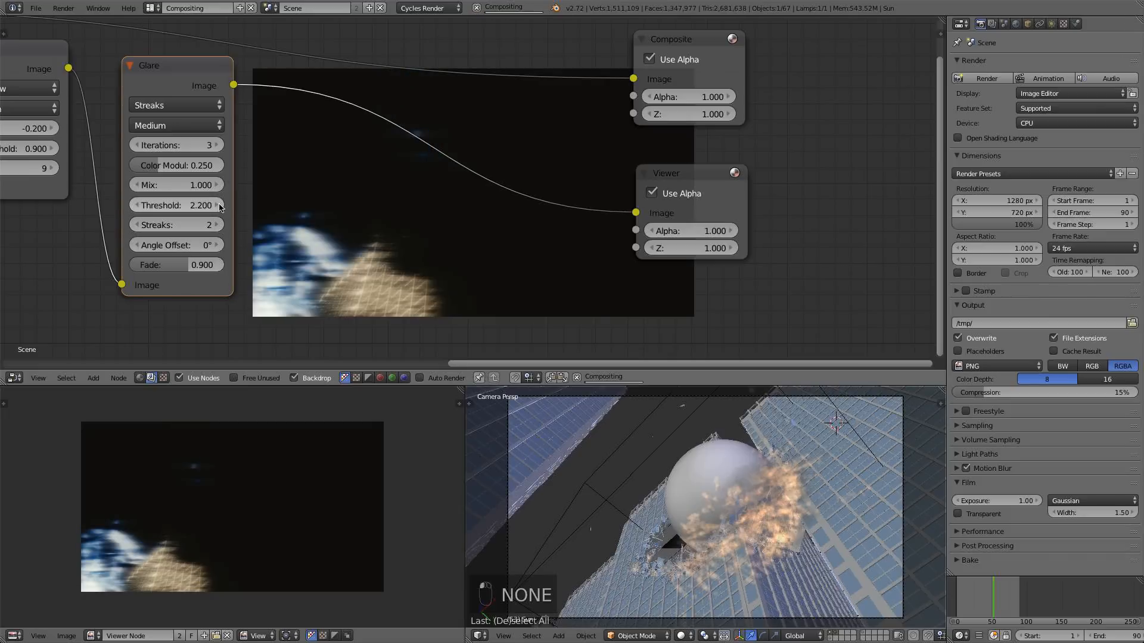
{"action": "left_click", "coordinate": [215, 206]}
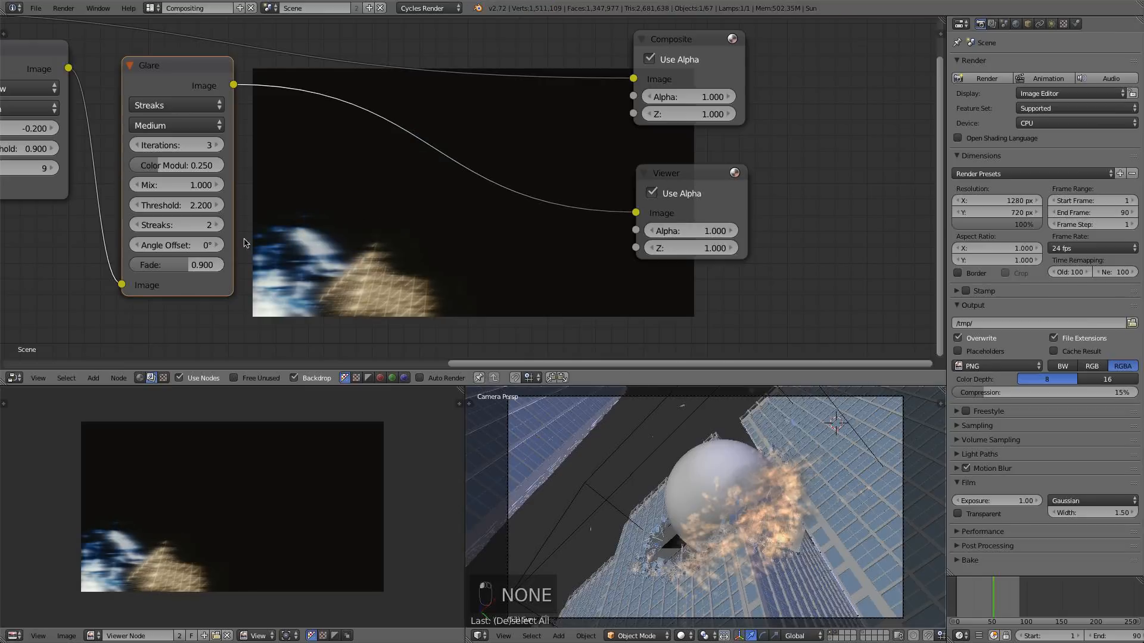
{"action": "left_click_drag", "start_coordinate": [184, 265], "coordinate": [188, 265]}
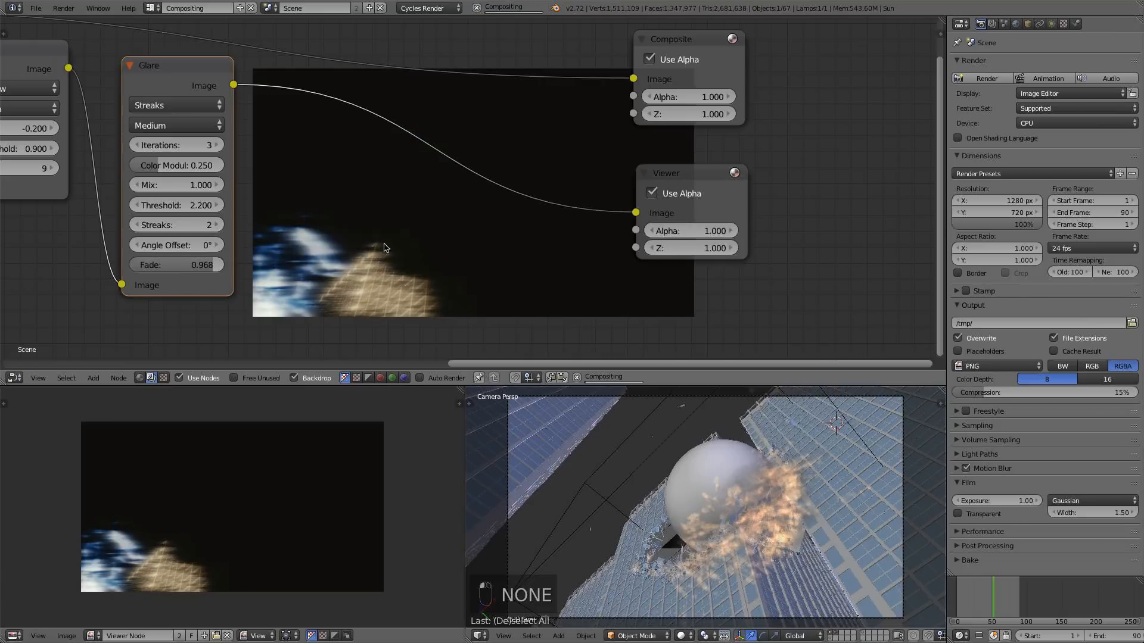
{"action": "left_click_drag", "start_coordinate": [214, 265], "coordinate": [216, 265]}
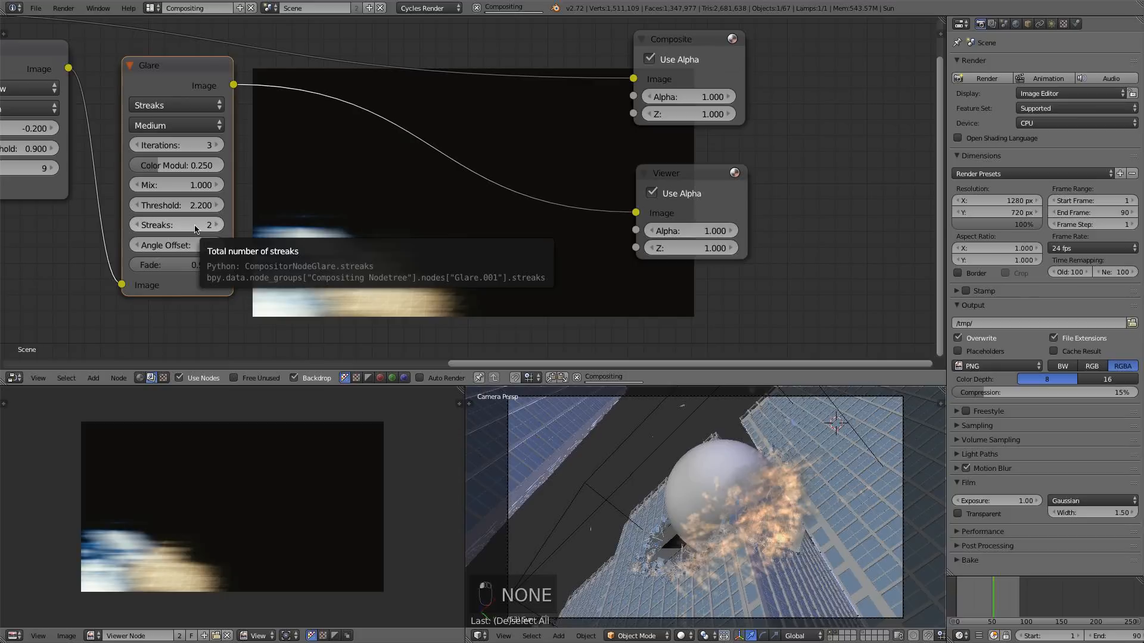
- Set the Streaks glare's threshold to 3, and raise it further to 3.5
{"action": "left_click", "coordinate": [176, 204]}
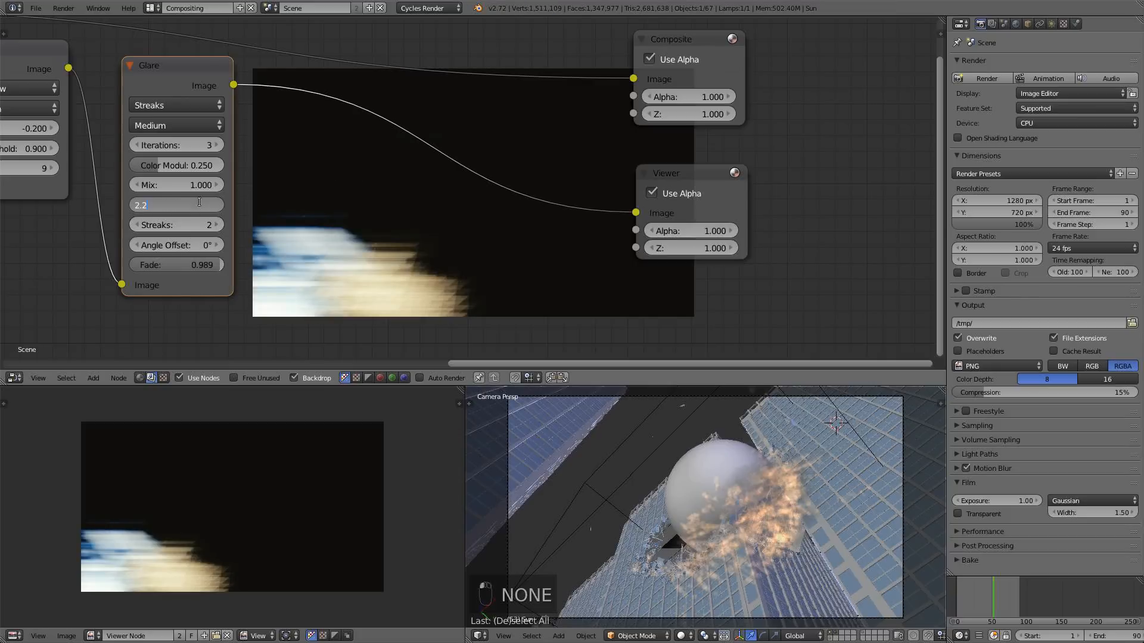
{"action": "type", "text": "3"}
{"action": "key", "text": "Return"}
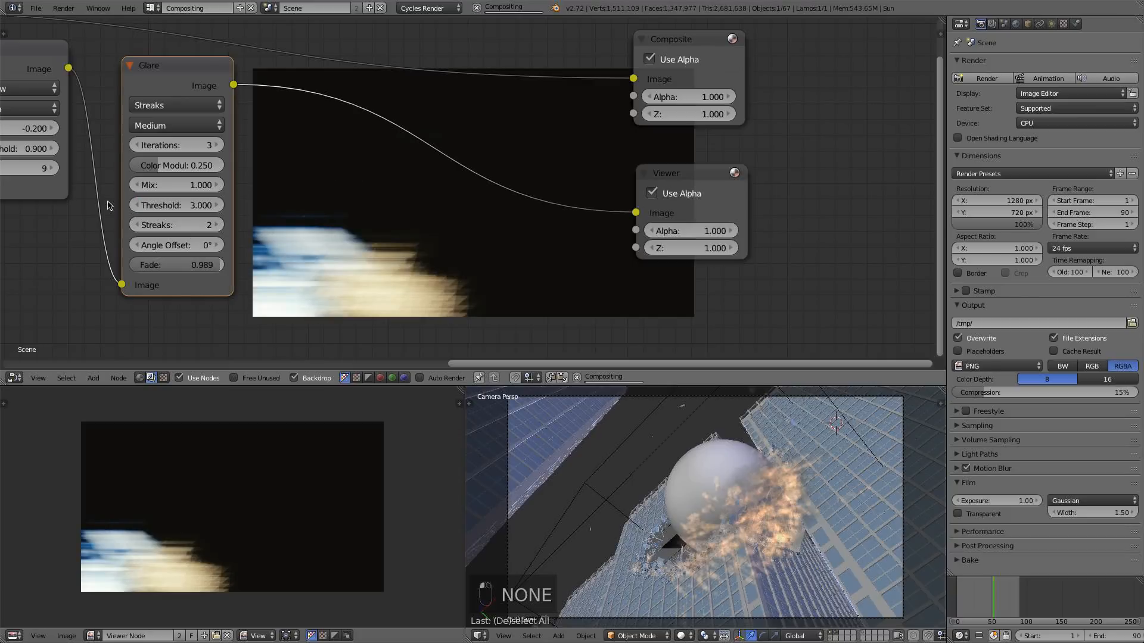
{"action": "left_click", "coordinate": [180, 207]}
{"action": "type", "text": "3.5"}
{"action": "key", "text": "Return"}
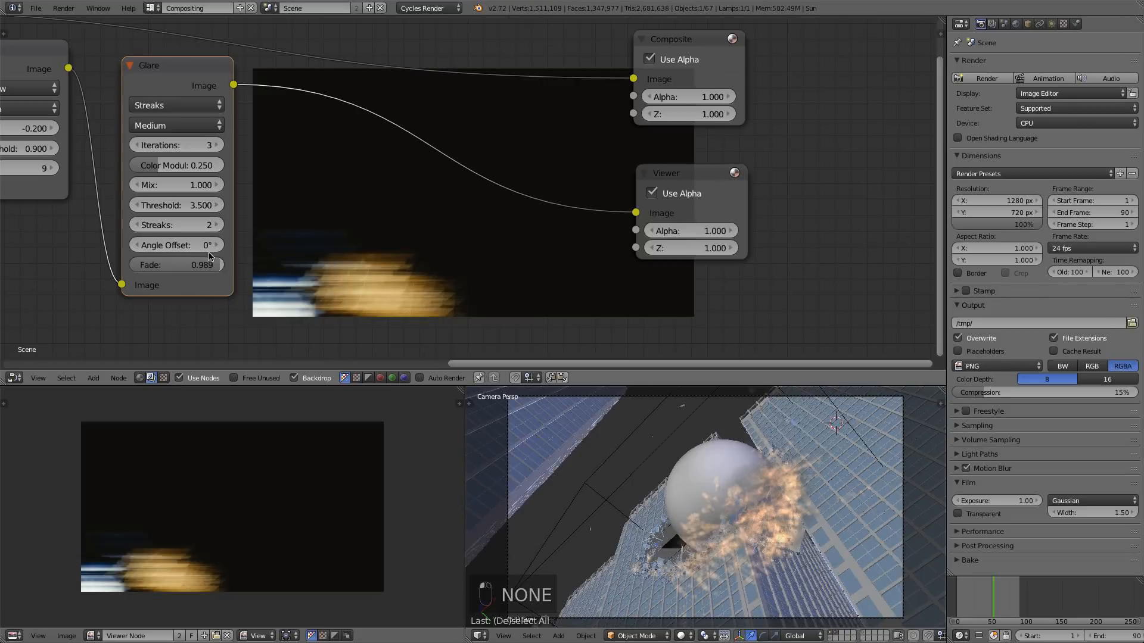
- Set the Streaks glare's fade to 0.995 and its iterations to 5
{"action": "left_click_drag", "start_coordinate": [218, 265], "coordinate": [221, 264]}
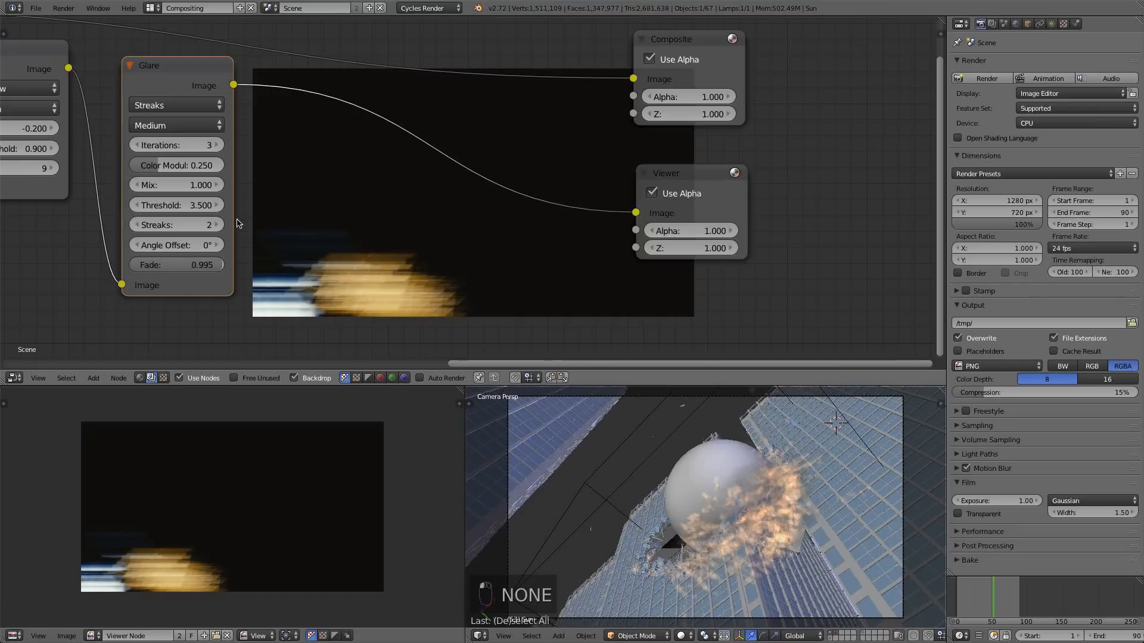
{"action": "left_click", "coordinate": [217, 145]}
{"action": "left_click", "coordinate": [217, 146]}
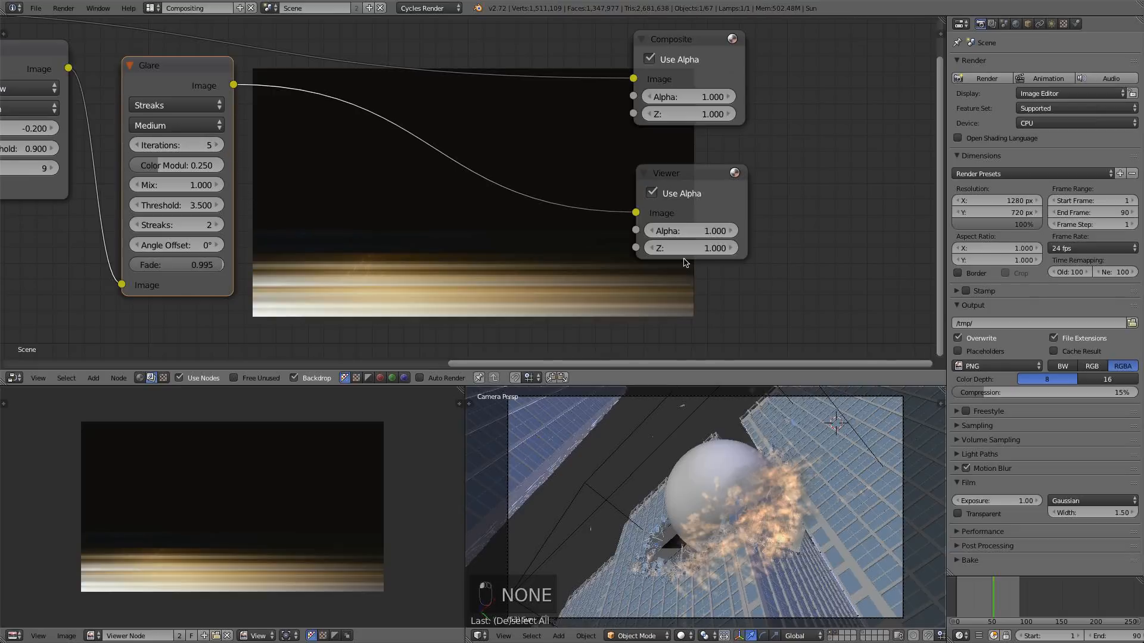
- Shorten the streaks by setting the Streaks glare's fade to 0.99 and finally to 0.985
{"action": "left_click", "coordinate": [164, 266]}
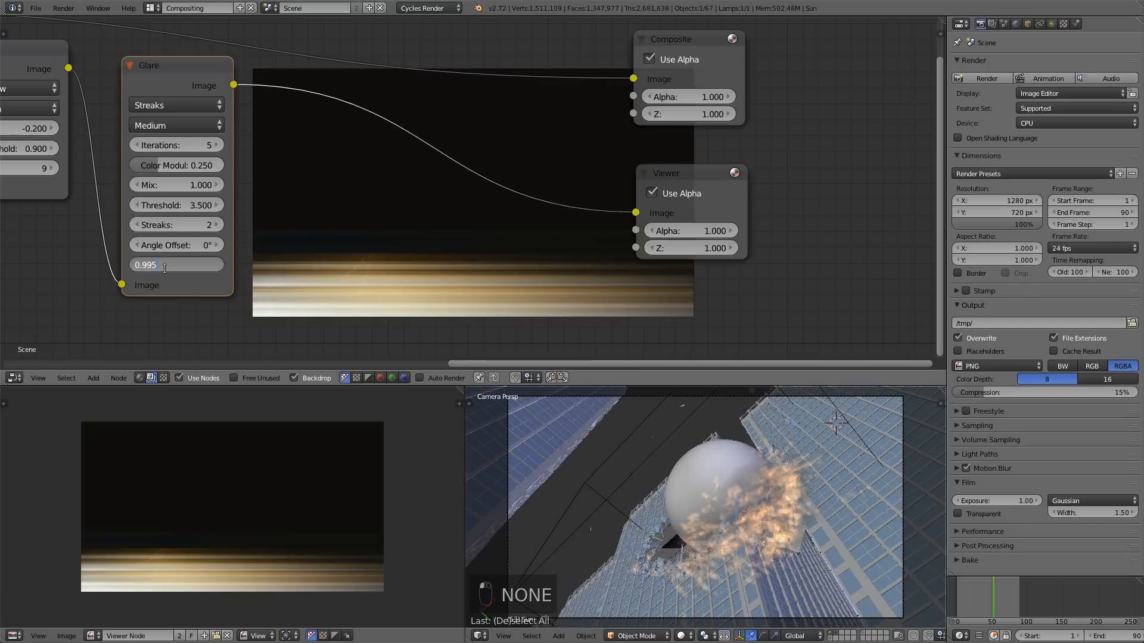
{"action": "key", "text": "Return"}
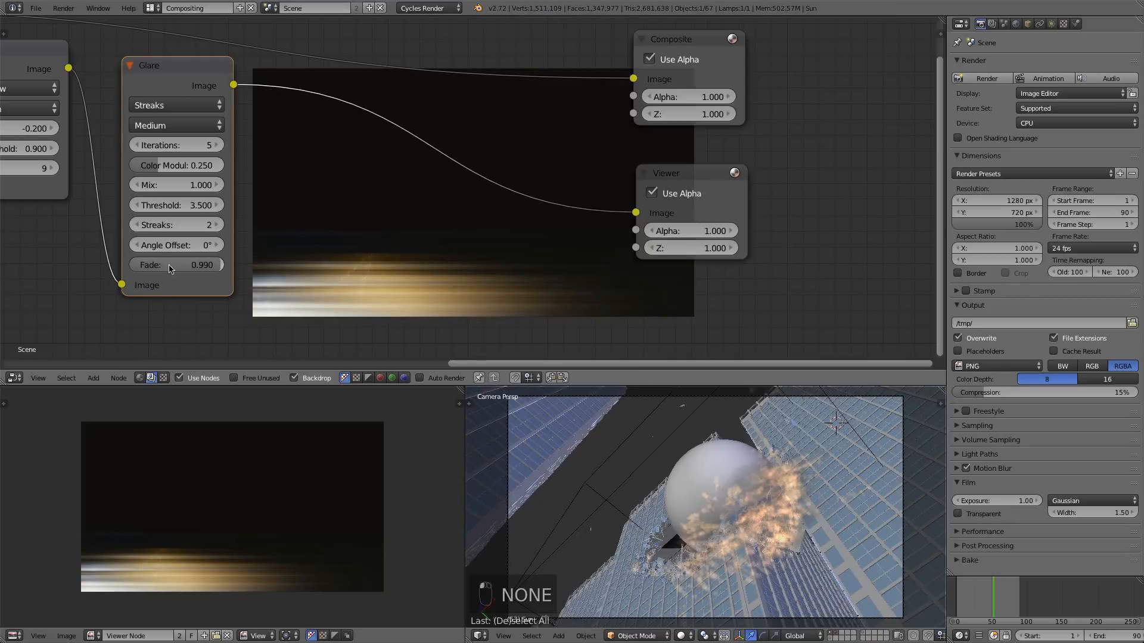
{"action": "left_click", "coordinate": [179, 266]}
{"action": "type", "text": "0.985"}
{"action": "key", "text": "Return"}
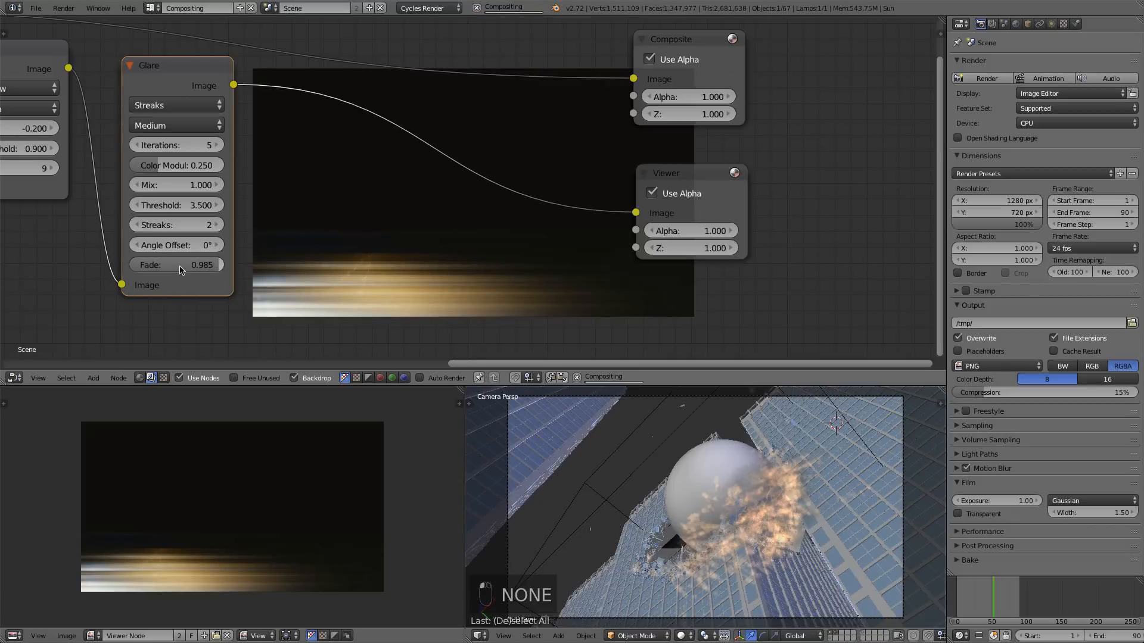
- Try the Streaks glare with a fade of 0.99 and then with a fade of 0.9
{"action": "middle_click_drag", "start_coordinate": [318, 261], "coordinate": [334, 237]}
{"action": "left_click", "coordinate": [210, 242]}
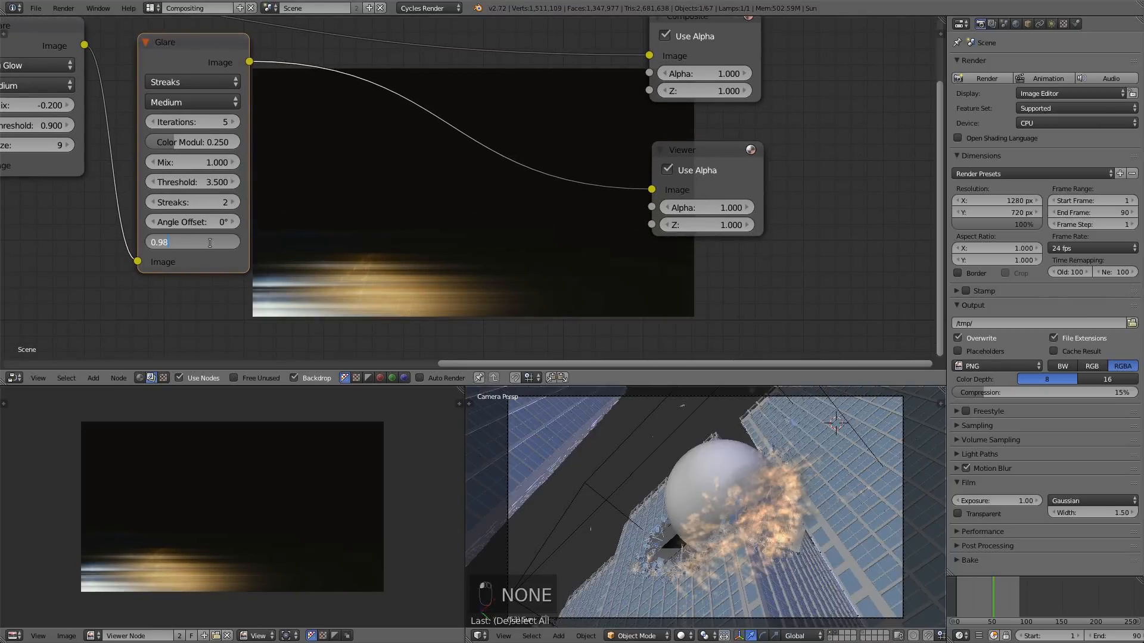
{"action": "type", "text": "0.99"}
{"action": "key", "text": "Return"}
{"action": "left_click", "coordinate": [210, 242]}
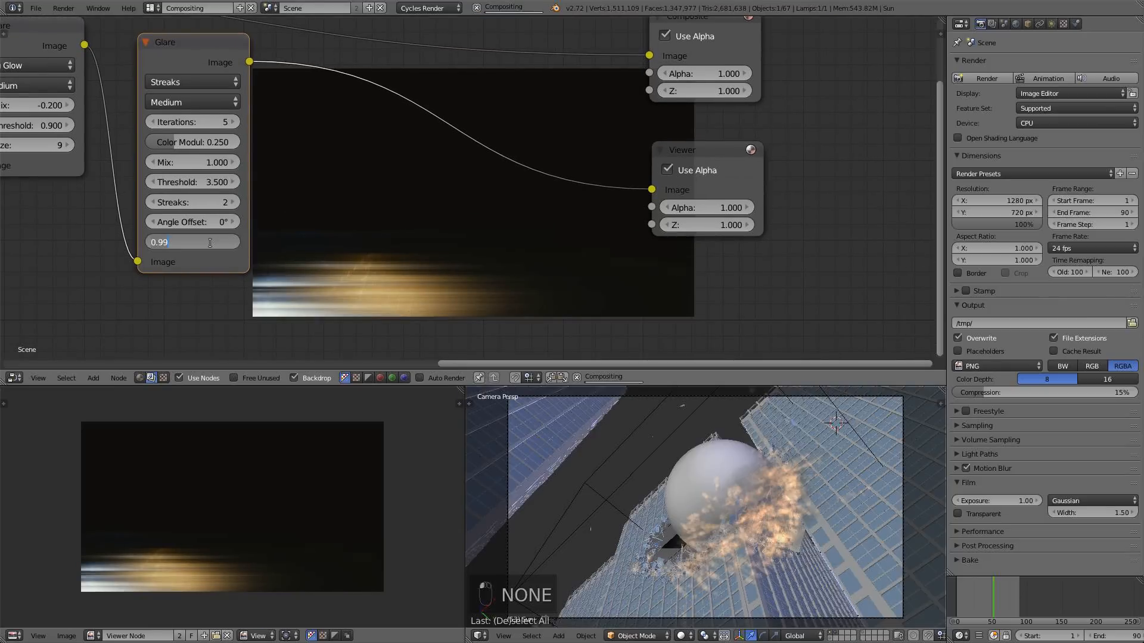
{"action": "type", "text": "0.9"}
{"action": "key", "text": "Return"}
{"action": "scroll", "coordinate": [257, 167], "scroll_direction": "down", "scroll_amount": 2}
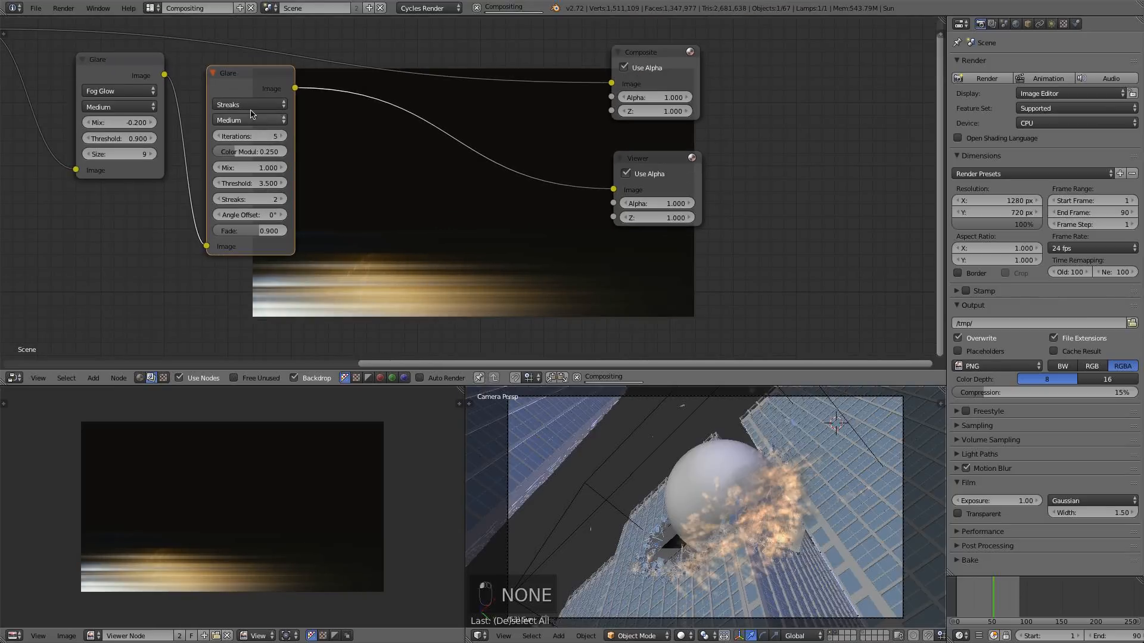
- Blend the streaks over the render with a mix of -0.3 and set the Streaks glare's fade to 0.99
{"action": "left_click", "coordinate": [258, 168]}
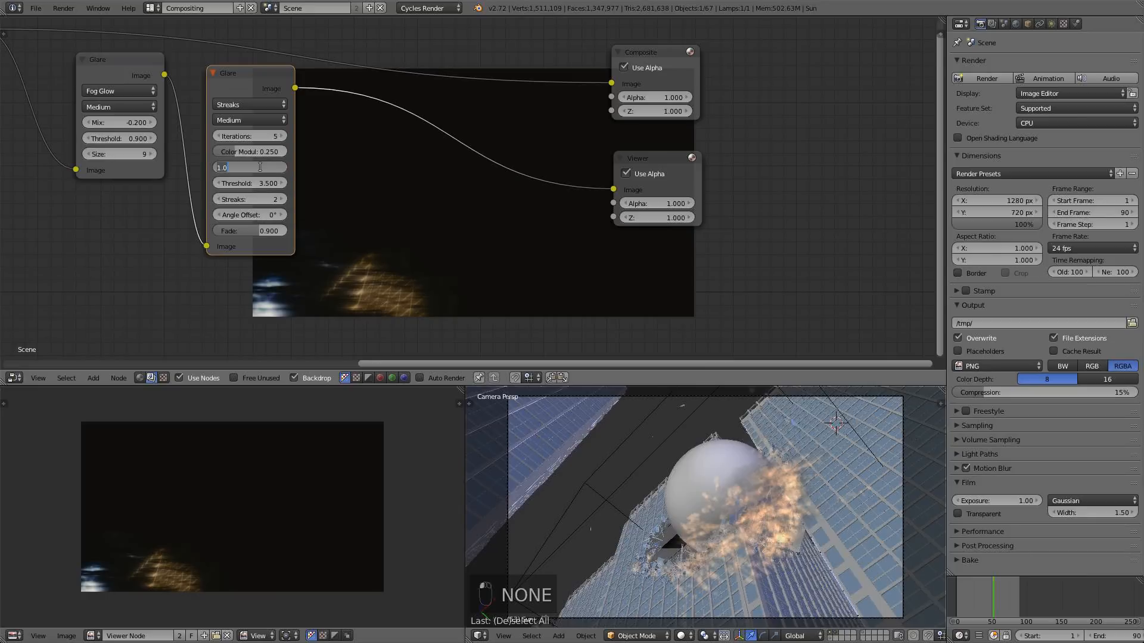
{"action": "type", "text": "-0.3"}
{"action": "key", "text": "Return"}
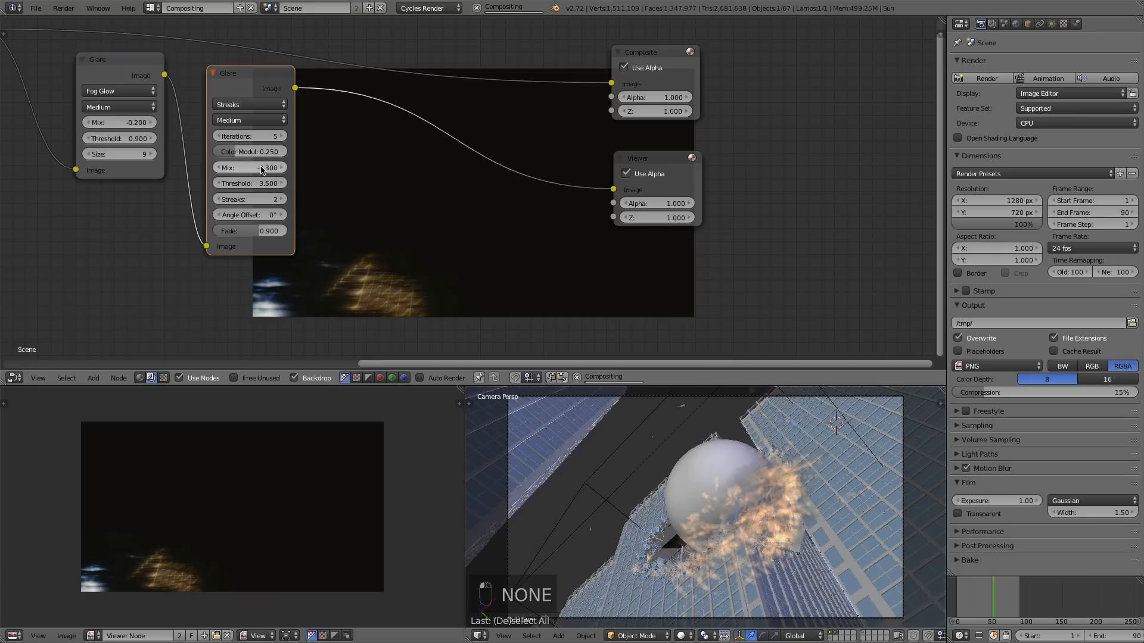
{"action": "left_click", "coordinate": [270, 231]}
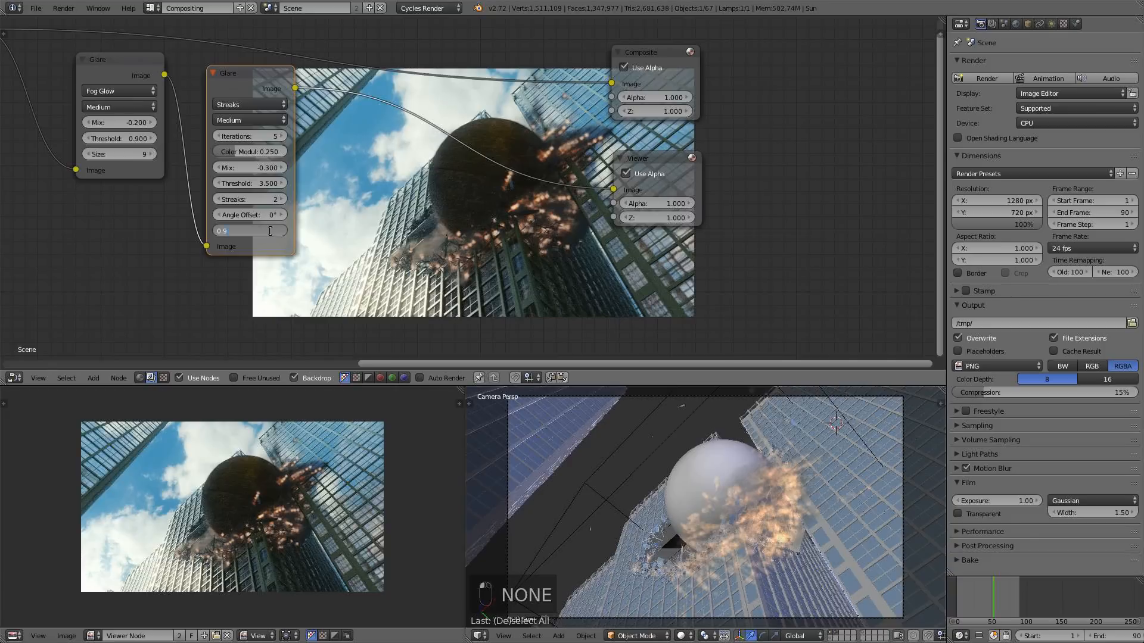
{"action": "type", "text": "0.99"}
{"action": "key", "text": "Return"}
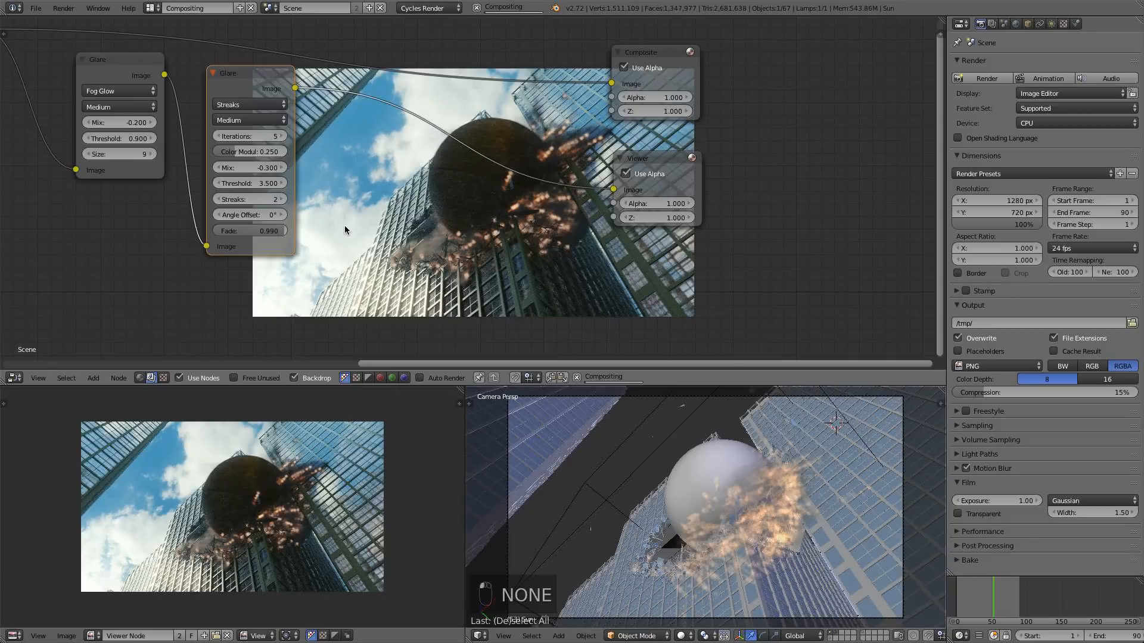
{"action": "middle_click_drag", "start_coordinate": [387, 287], "coordinate": [379, 252]}
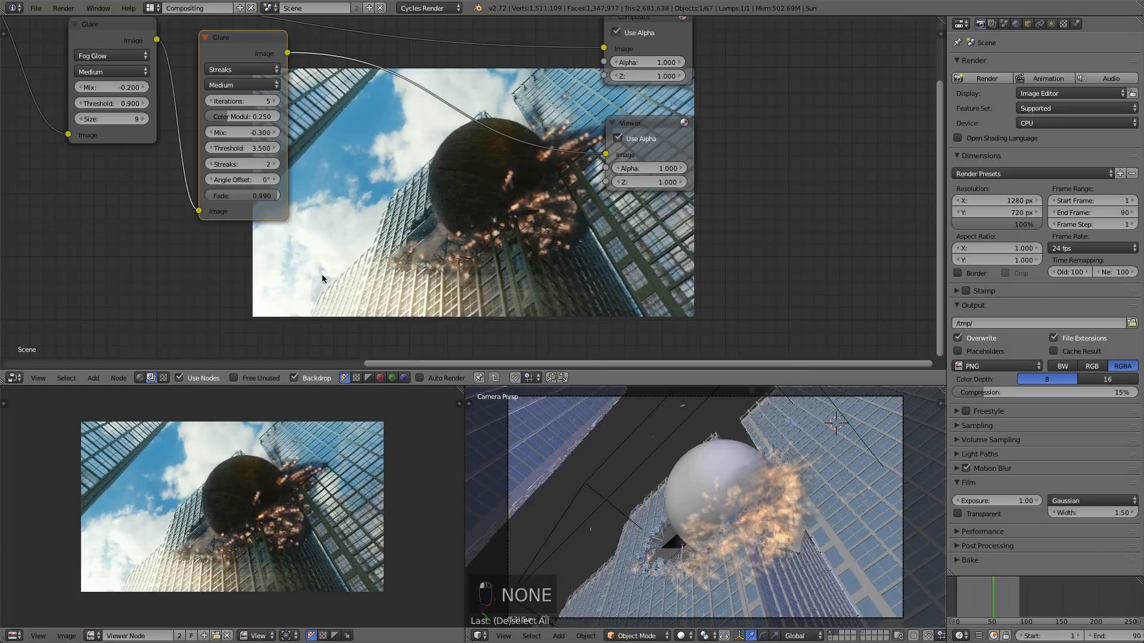
- Raise the Streaks glare's threshold to 3.8 and check the effect on the composited image
{"action": "middle_click_drag", "start_coordinate": [451, 185], "coordinate": [440, 233]}
{"action": "scroll", "coordinate": [440, 234], "scroll_direction": "up", "scroll_amount": 2}
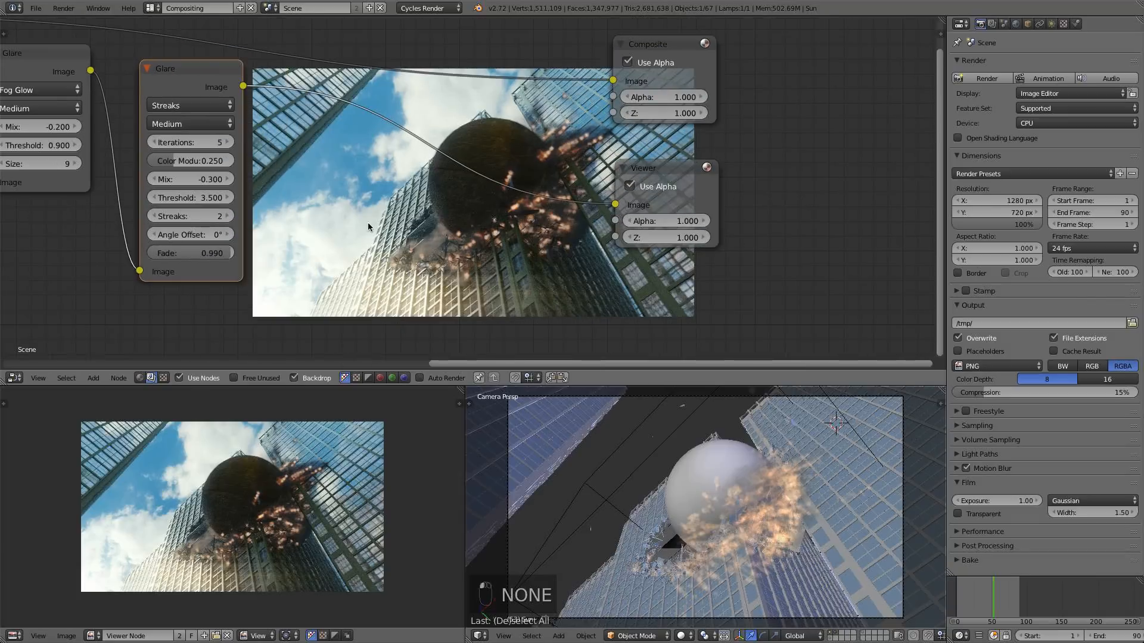
{"action": "left_click", "coordinate": [209, 198]}
{"action": "type", "text": "3.8"}
{"action": "key", "text": "Return"}
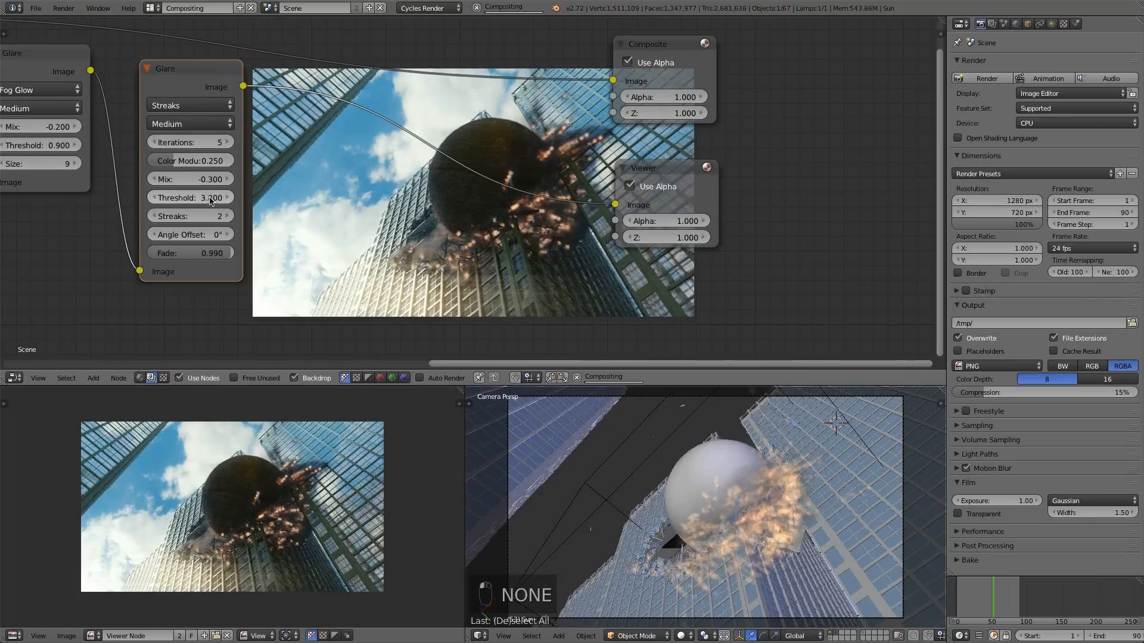
{"action": "scroll", "coordinate": [318, 229], "scroll_direction": "down", "scroll_amount": 1}
{"action": "scroll", "coordinate": [318, 228], "scroll_direction": "down", "scroll_amount": 4}
{"action": "middle_click_drag", "start_coordinate": [318, 228], "coordinate": [253, 268]}
{"action": "scroll", "coordinate": [267, 496], "scroll_direction": "down", "scroll_amount": 2}
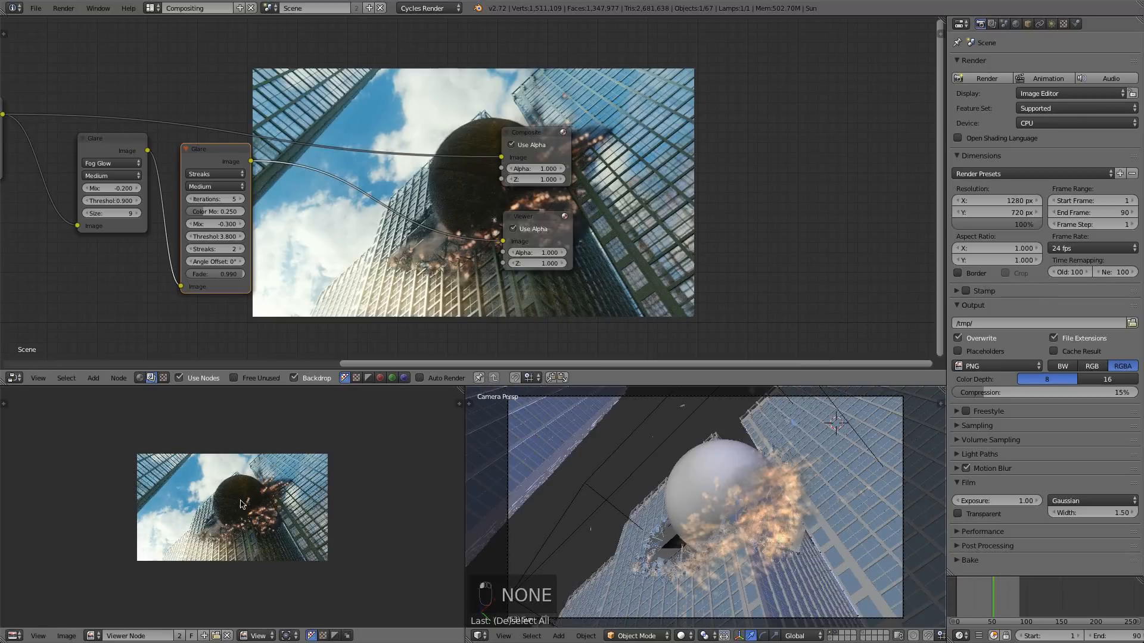
- Make the streaks subtler by setting the Streaks glare's mix to -0.4
{"action": "scroll", "coordinate": [306, 199], "scroll_direction": "up", "scroll_amount": 2}
{"action": "left_click", "coordinate": [122, 236]}
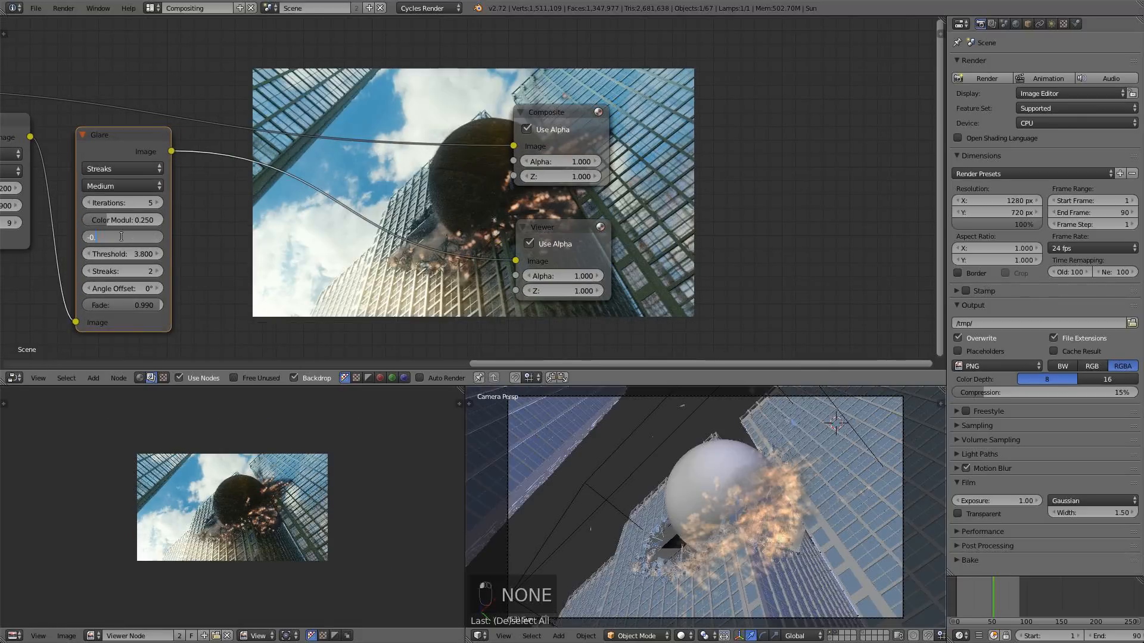
{"action": "key", "text": "Return"}
{"action": "scroll", "coordinate": [208, 201], "scroll_direction": "down", "scroll_amount": 1}
{"action": "middle_click_drag", "start_coordinate": [207, 201], "coordinate": [199, 237]}
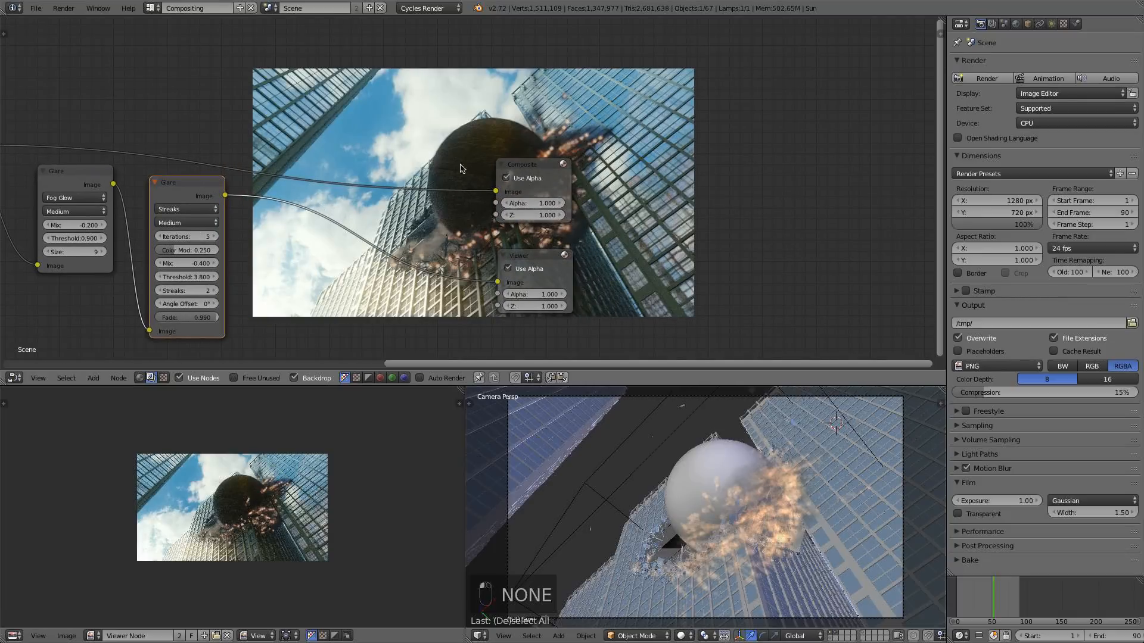
- Reduce the mist by setting the factor of the Mix node before the Fog Glow glare to 0.93
{"action": "middle_click_drag", "start_coordinate": [264, 175], "coordinate": [519, 162]}
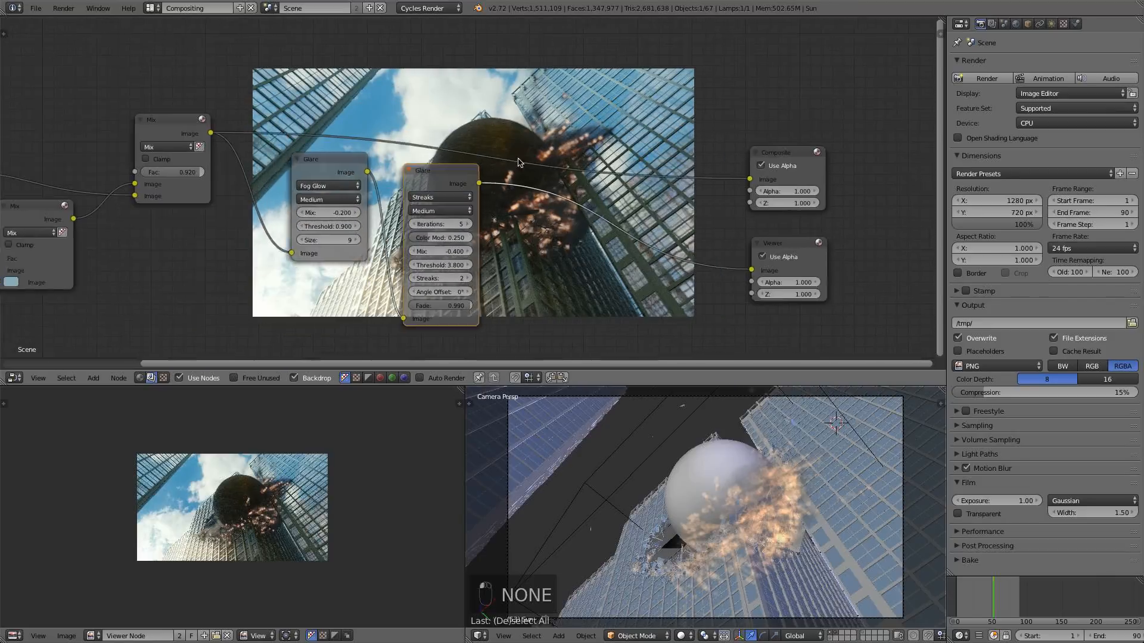
{"action": "scroll", "coordinate": [518, 163], "scroll_direction": "up", "scroll_amount": 1}
{"action": "left_click", "coordinate": [111, 169]}
{"action": "type", "text": "0.9"}
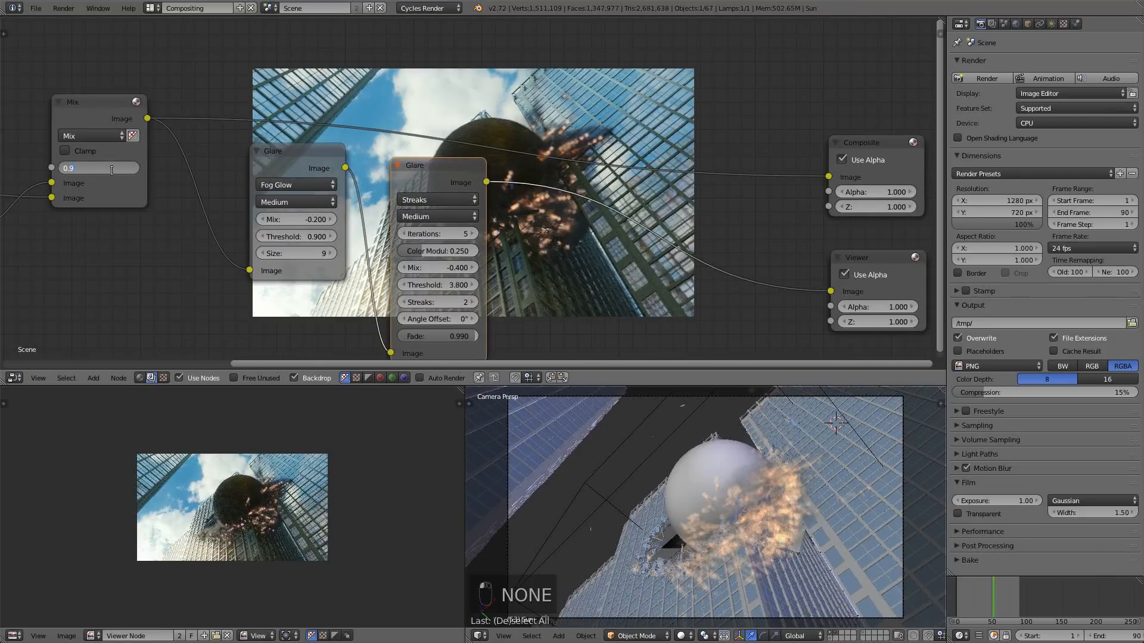
{"action": "type", "text": "3"}
{"action": "key", "text": "Return"}
- Move the Viewer and Composite nodes farther from the Streaks glare to make room for another node
{"action": "middle_click_drag", "start_coordinate": [361, 152], "coordinate": [280, 143]}
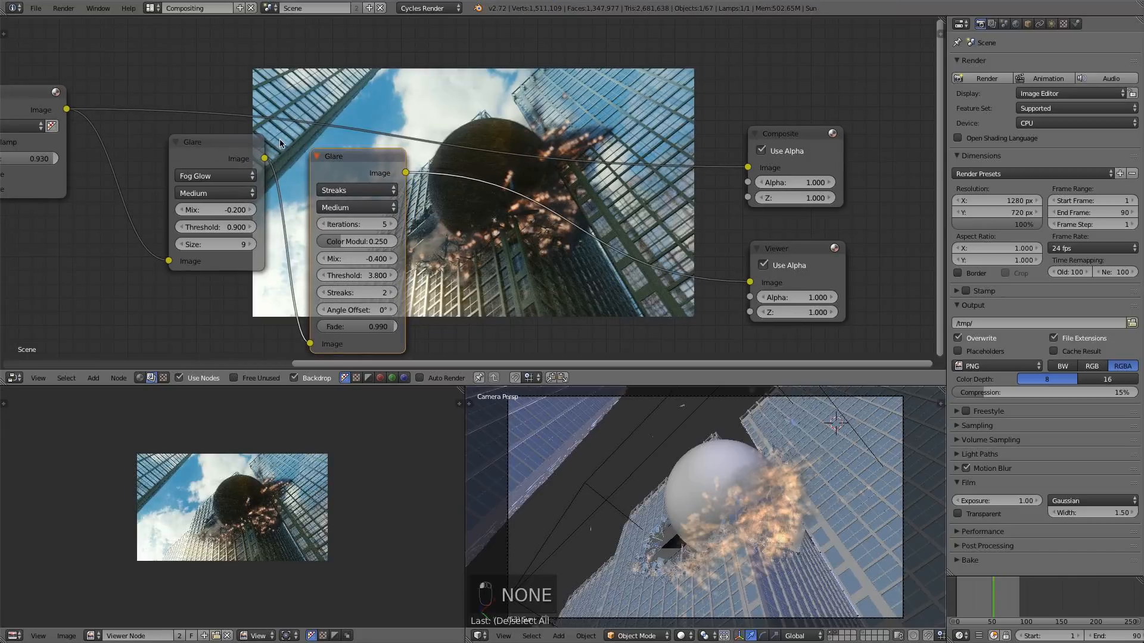
{"action": "middle_click_drag", "start_coordinate": [356, 201], "coordinate": [258, 179]}
{"action": "scroll", "coordinate": [381, 242], "scroll_direction": "down", "scroll_amount": 4}
{"action": "middle_click_drag", "start_coordinate": [385, 245], "coordinate": [303, 245]}
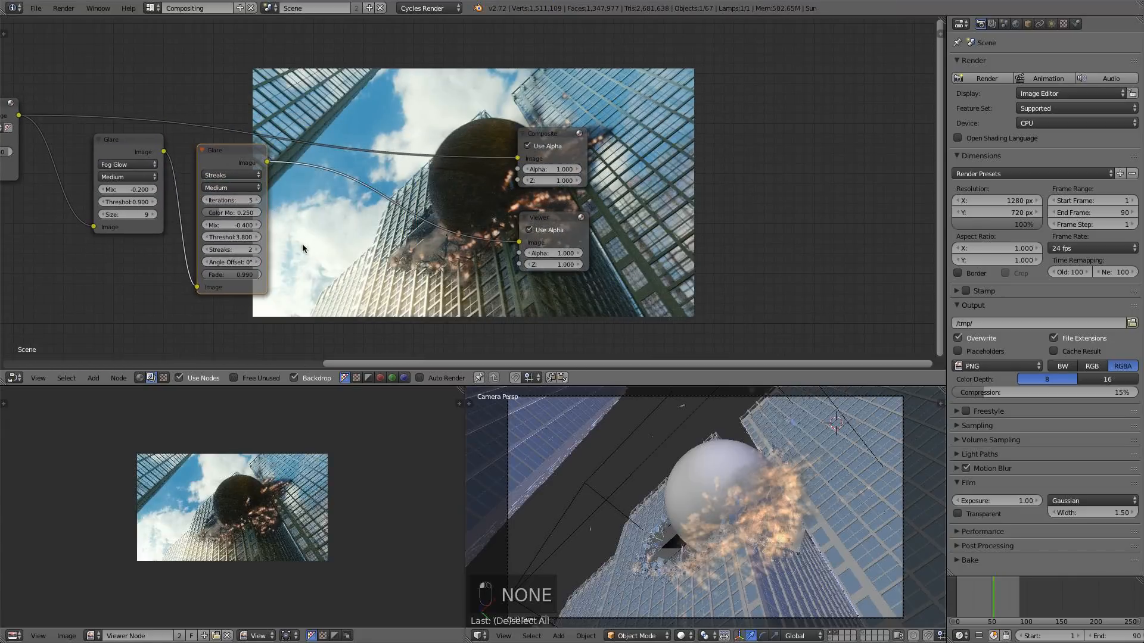
{"action": "left_click_drag", "start_coordinate": [556, 228], "coordinate": [768, 241]}
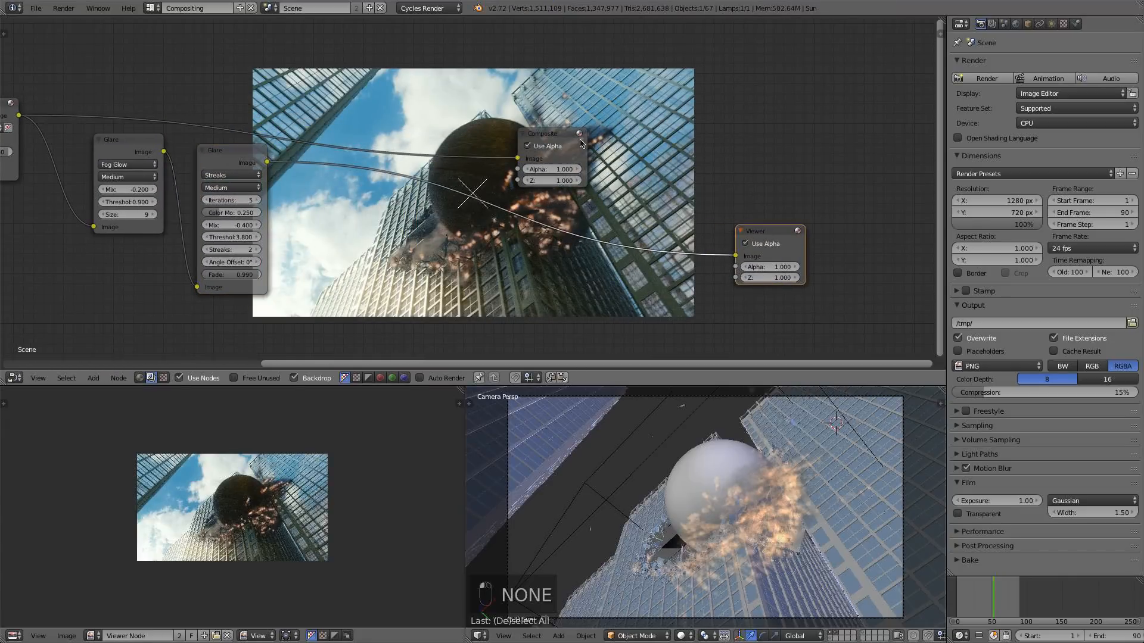
{"action": "left_click_drag", "start_coordinate": [573, 143], "coordinate": [850, 105]}
- Duplicate the Fog Glow glare, insert the copy between the Streaks glare and the Viewer, and change its type to Ghosts
{"action": "left_click", "coordinate": [119, 147]}
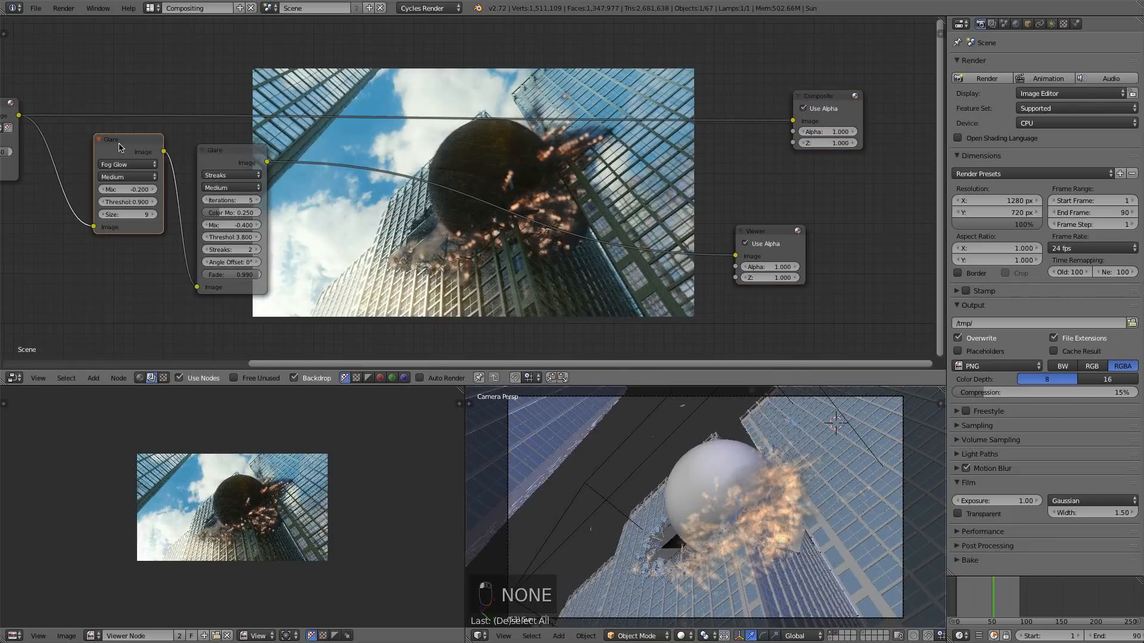
{"action": "key", "text": "shift+d"}
{"action": "left_click", "coordinate": [366, 167]}
{"action": "left_click", "coordinate": [360, 173]}
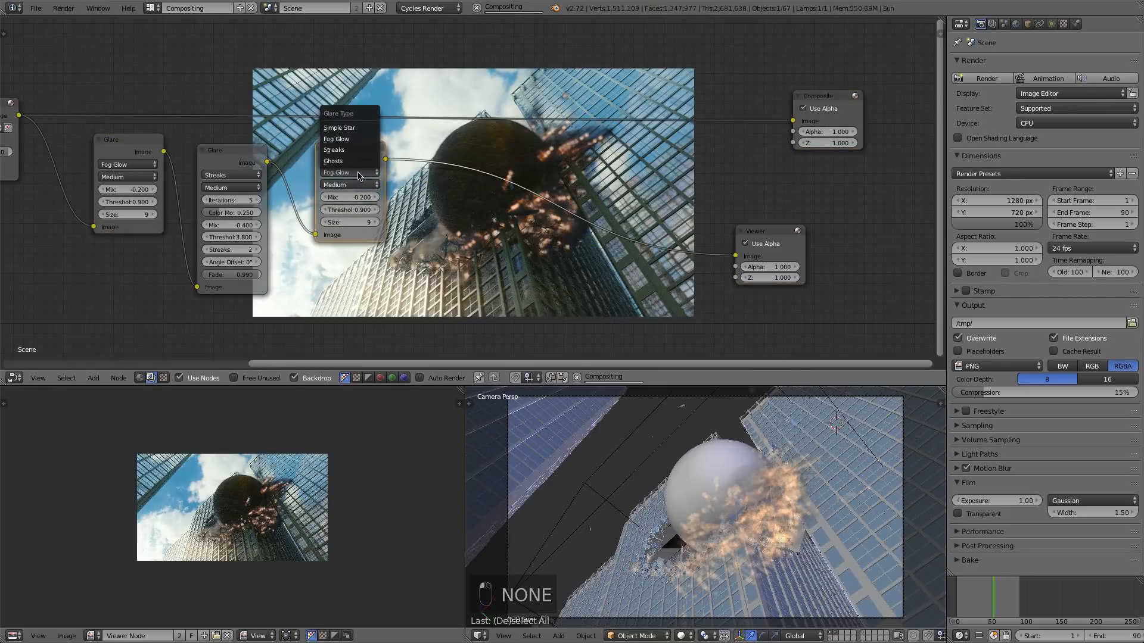
{"action": "left_click", "coordinate": [356, 160]}
{"action": "scroll", "coordinate": [413, 196], "scroll_direction": "up", "scroll_amount": 4}
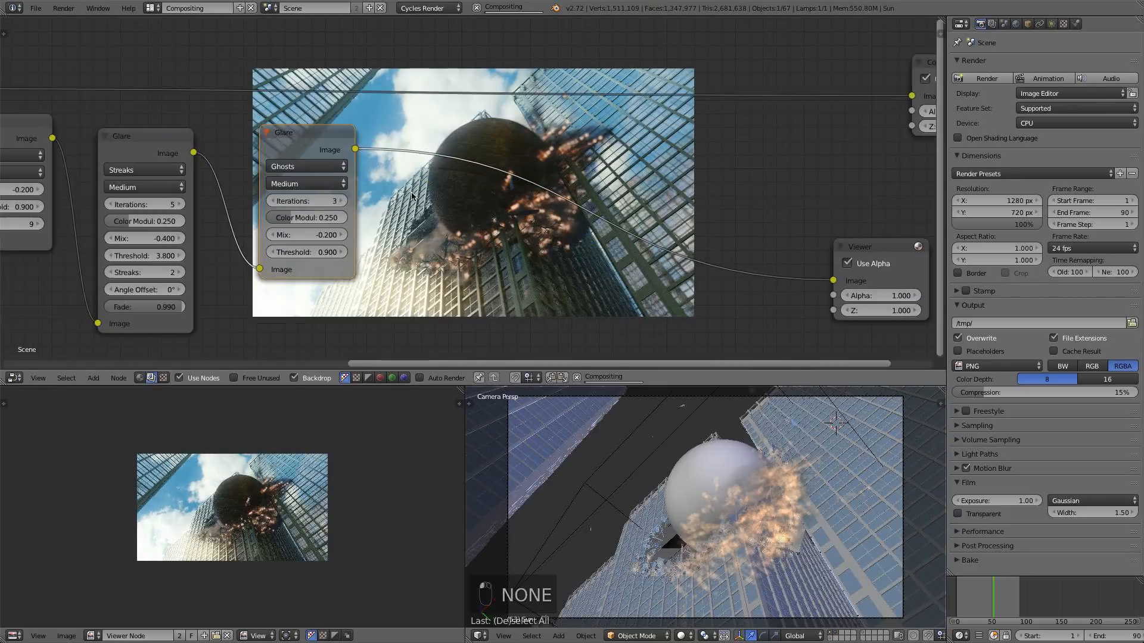
{"action": "middle_click_drag", "start_coordinate": [411, 192], "coordinate": [377, 163]}
- Isolate the ghosts with a mix of 1 and raise the Ghosts glare's threshold to 1.2
{"action": "scroll", "coordinate": [376, 162], "scroll_direction": "up", "scroll_amount": 3}
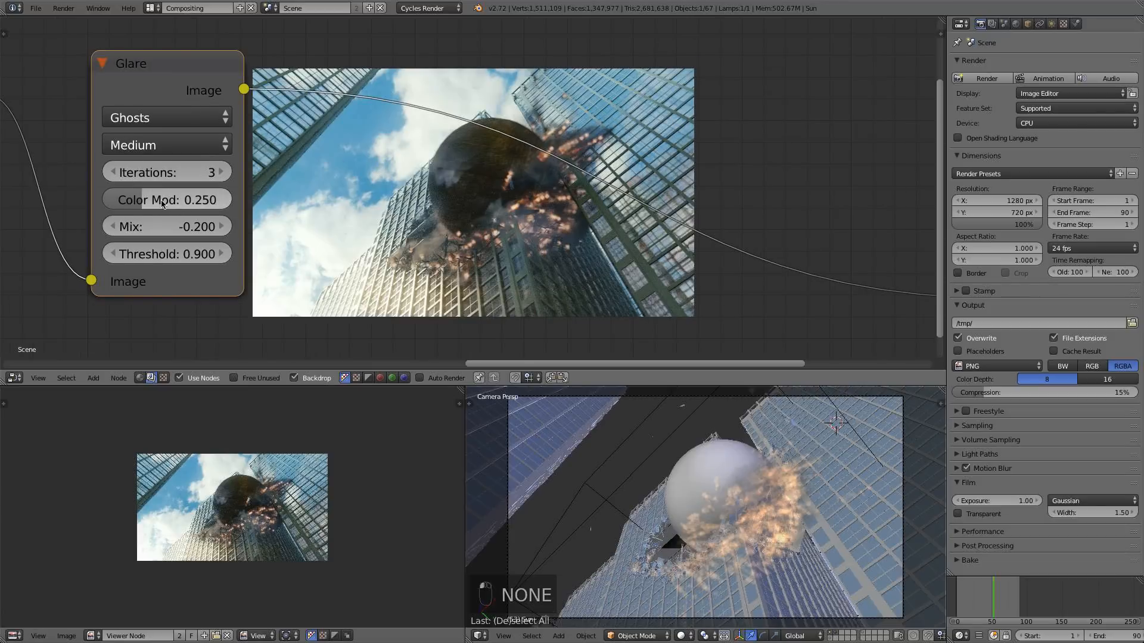
{"action": "left_click_drag", "start_coordinate": [163, 227], "coordinate": [232, 227]}
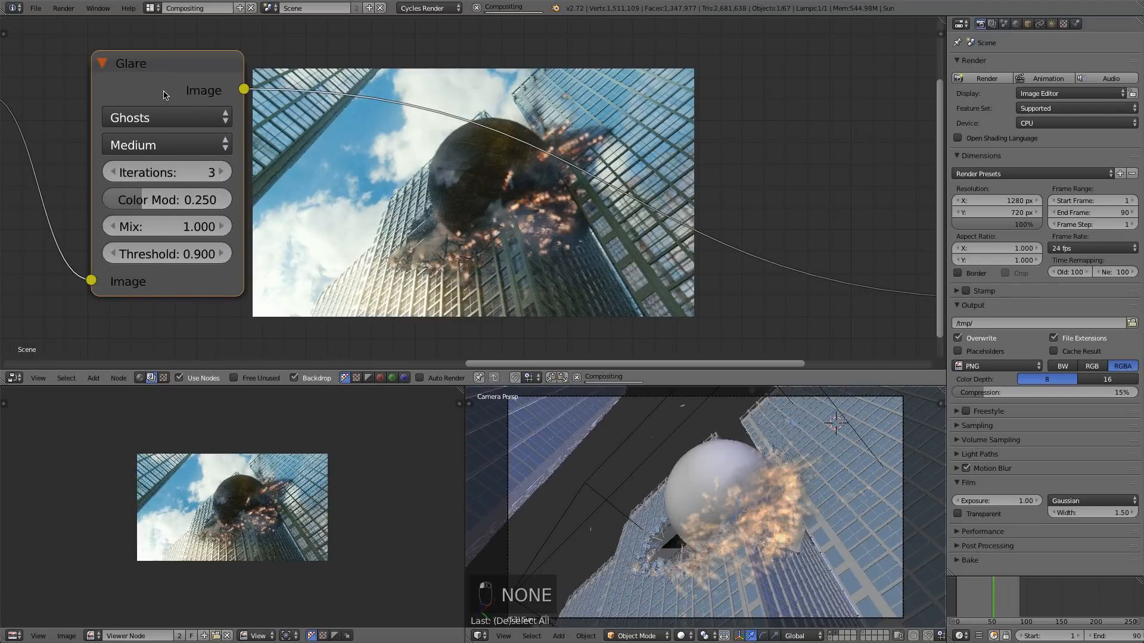
{"action": "scroll", "coordinate": [490, 153], "scroll_direction": "up", "scroll_amount": 2}
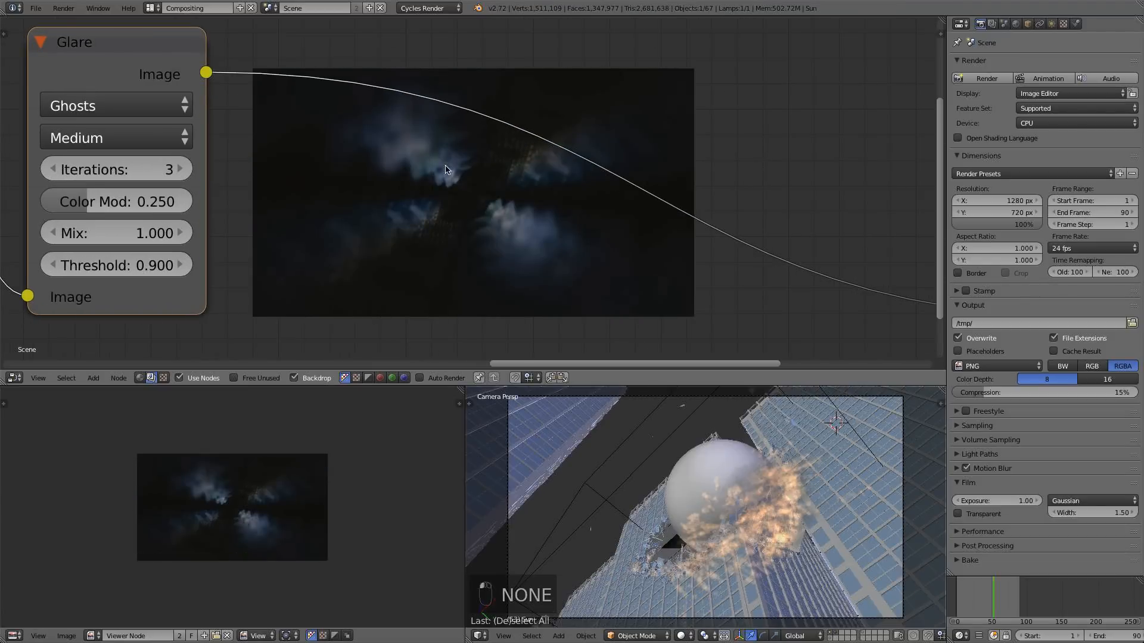
{"action": "left_click", "coordinate": [181, 267]}
{"action": "left_click", "coordinate": [180, 268]}
{"action": "left_click", "coordinate": [181, 267]}
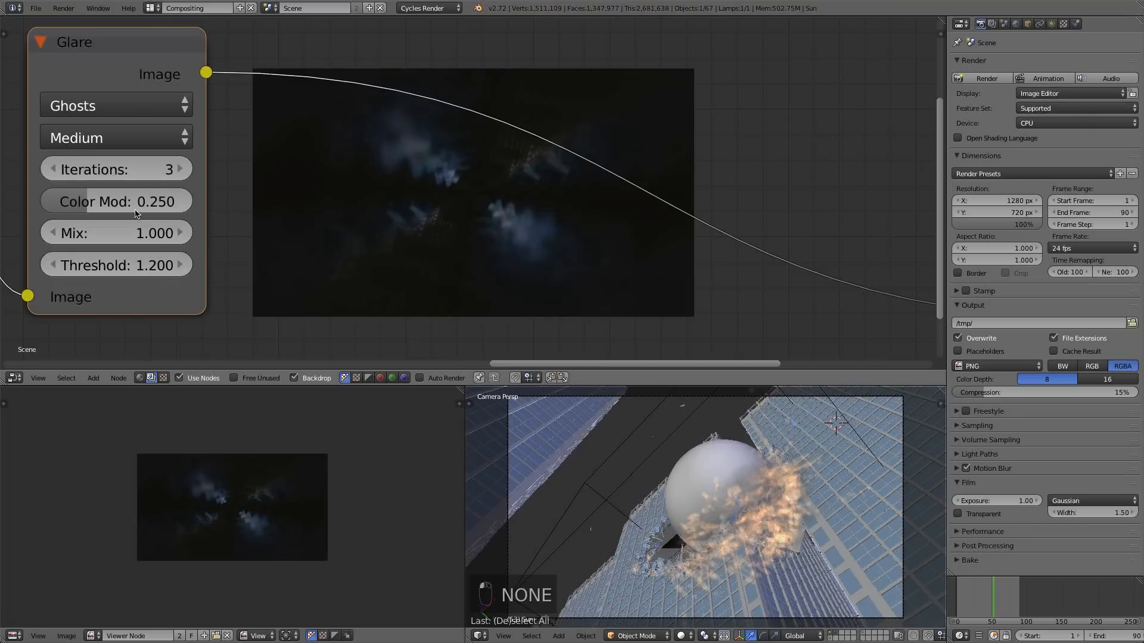
- Set the Ghosts glare's color modulation to about 0.359 and its iterations to 4 after trying 5
{"action": "left_click_drag", "start_coordinate": [100, 203], "coordinate": [125, 205]}
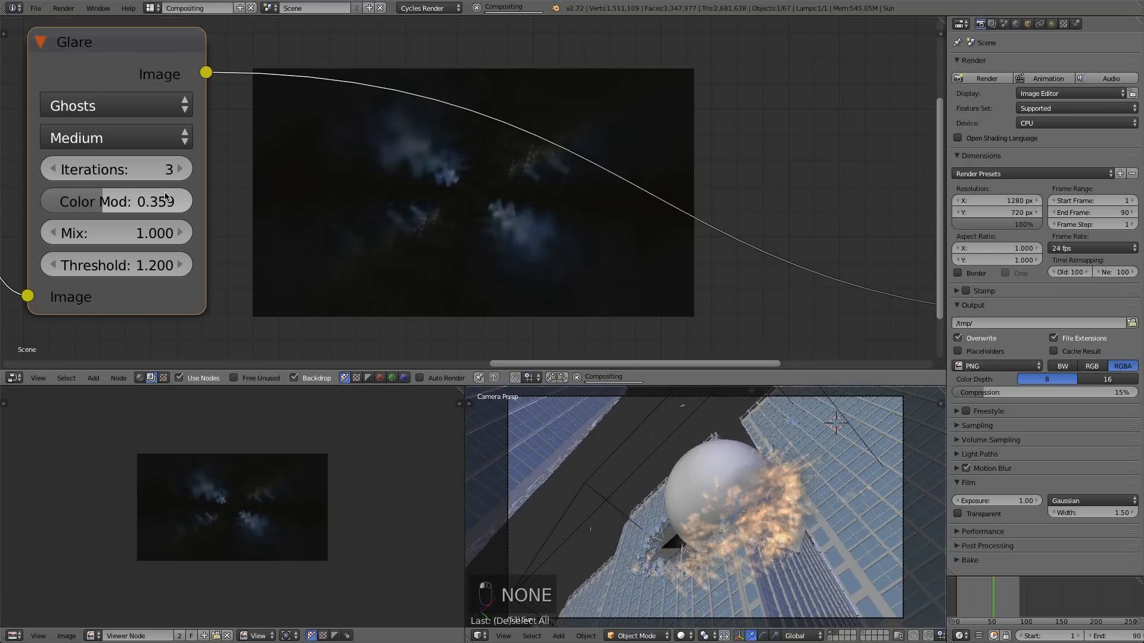
{"action": "left_click", "coordinate": [179, 170]}
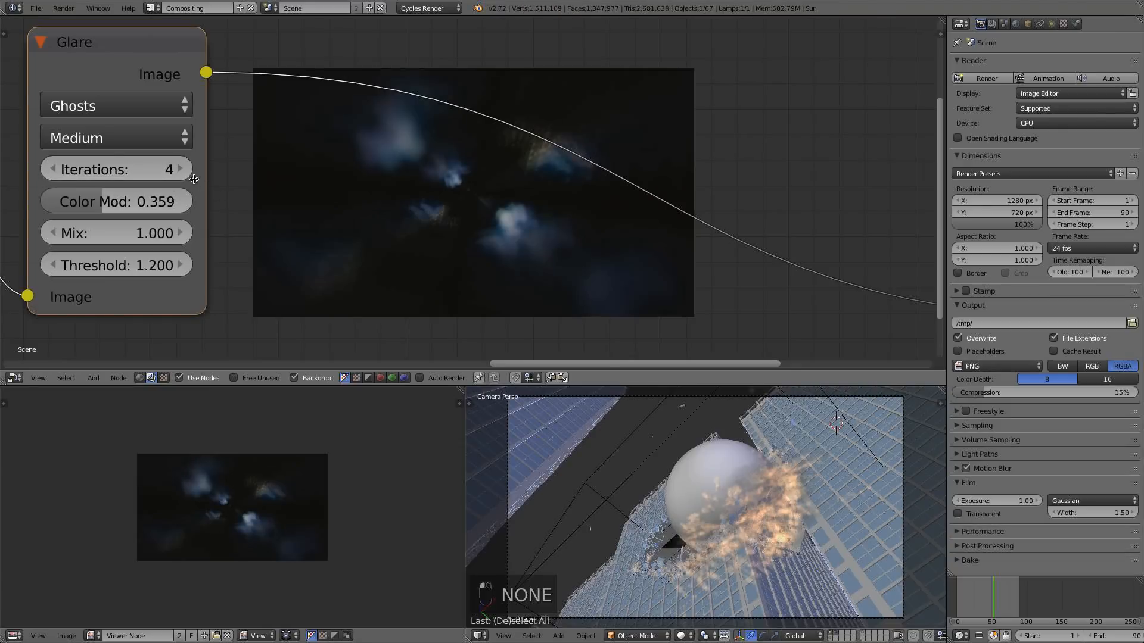
{"action": "left_click", "coordinate": [179, 169]}
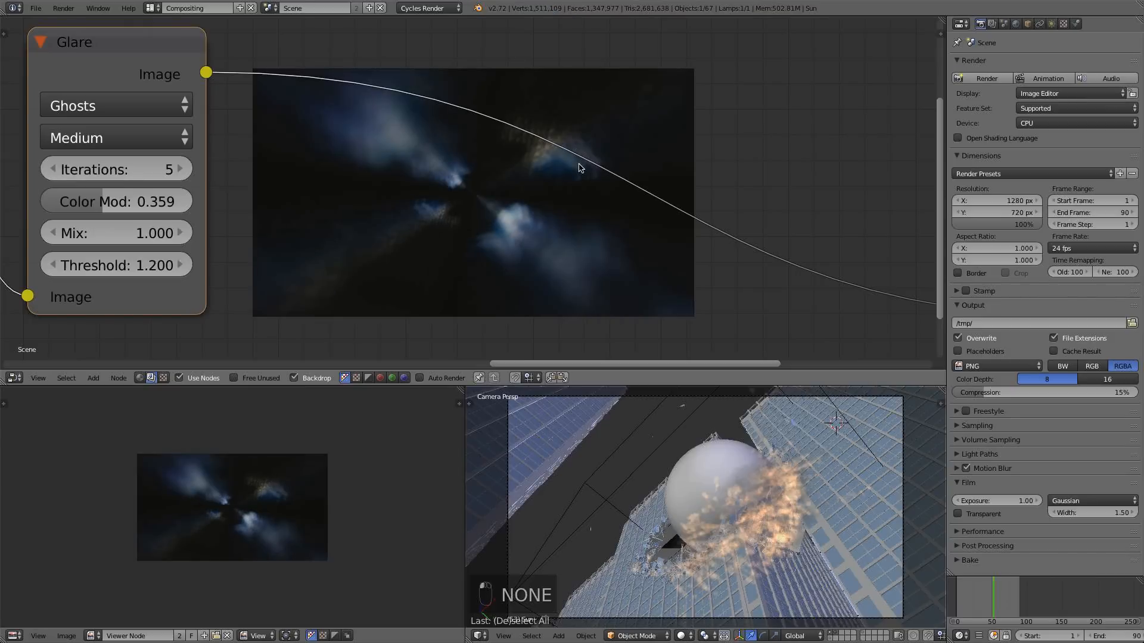
{"action": "left_click", "coordinate": [53, 169]}
- Blend the ghosts back over the image by setting the Ghosts glare's mix to -0.5
{"action": "scroll", "coordinate": [291, 167], "scroll_direction": "down", "scroll_amount": 5}
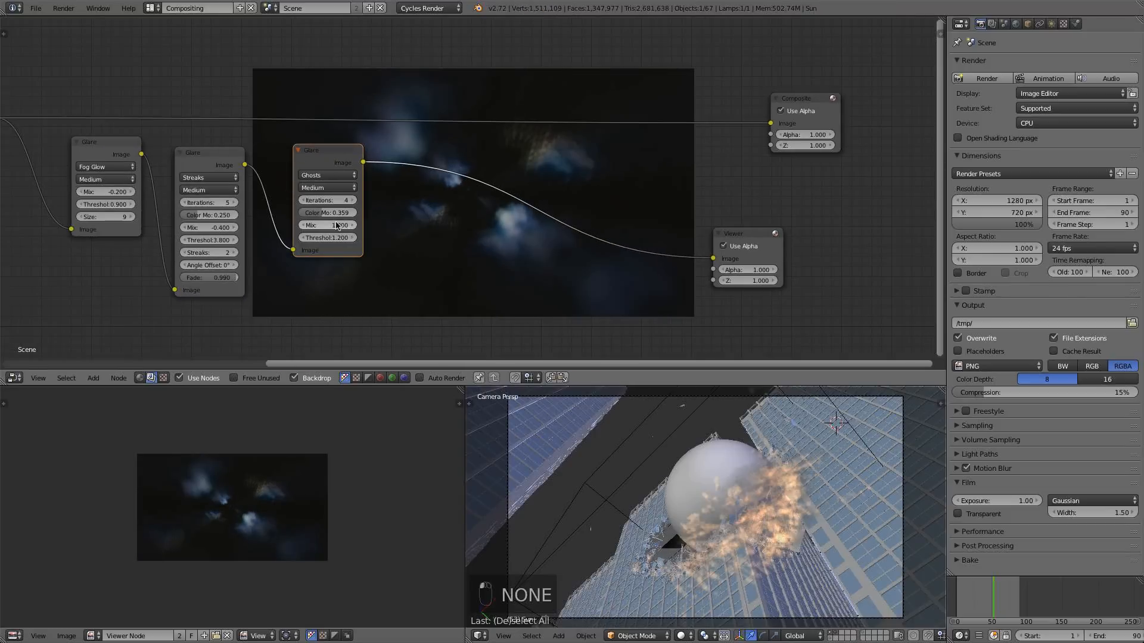
{"action": "left_click", "coordinate": [329, 225]}
{"action": "type", "text": "-0.5"}
{"action": "key", "text": "Return"}
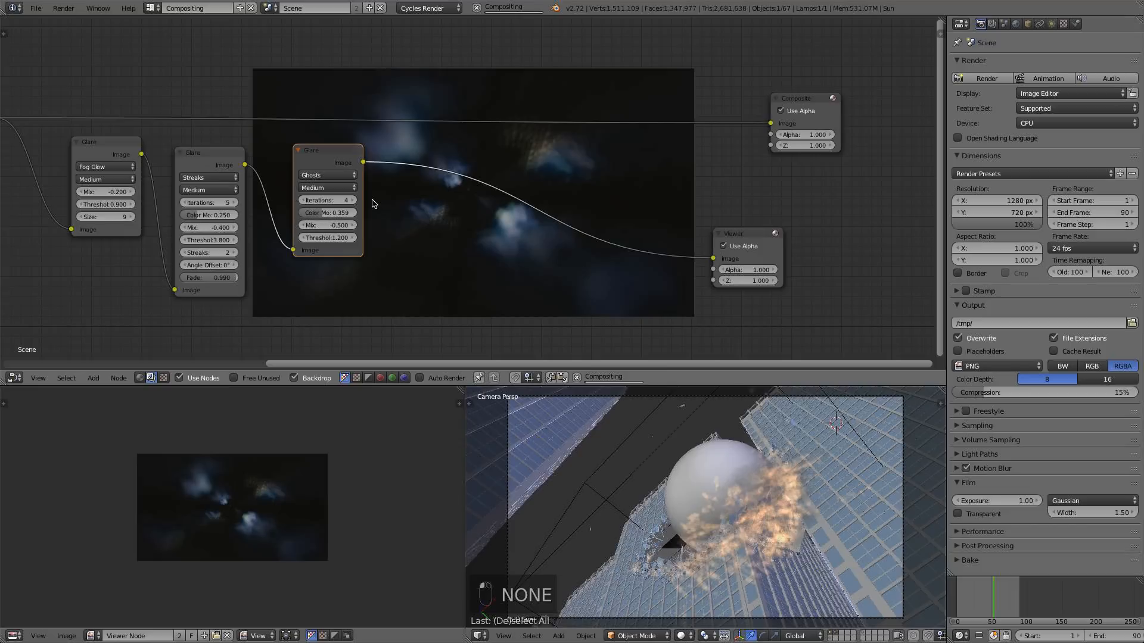
- Compare the image with and without ghosts by previewing the Streaks glare and then the Ghosts glare
{"action": "scroll", "coordinate": [420, 167], "scroll_direction": "down", "scroll_amount": 1}
{"action": "left_click", "coordinate": [239, 170]}
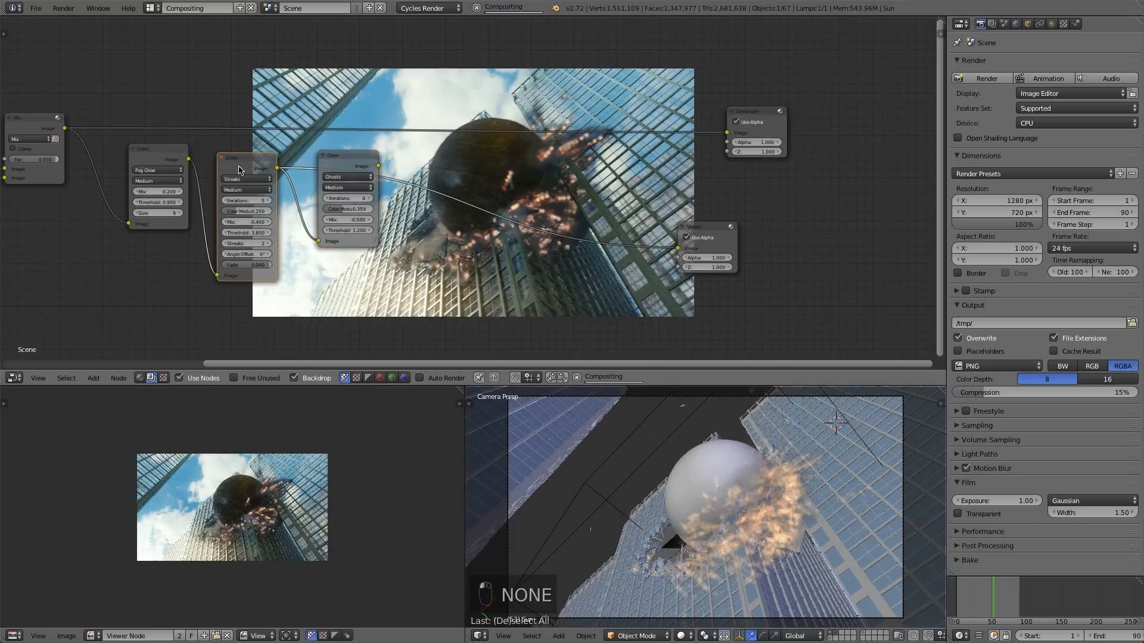
{"action": "left_click", "coordinate": [349, 162], "text": "ctrl+shift"}
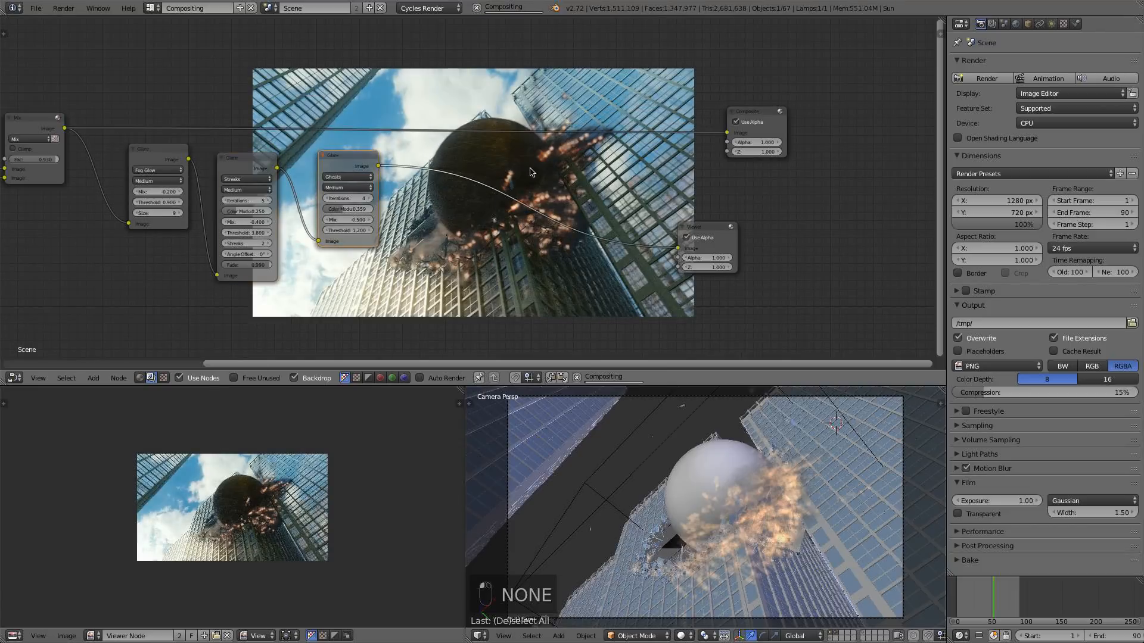
{"action": "middle_click_drag", "start_coordinate": [528, 159], "coordinate": [426, 45]}
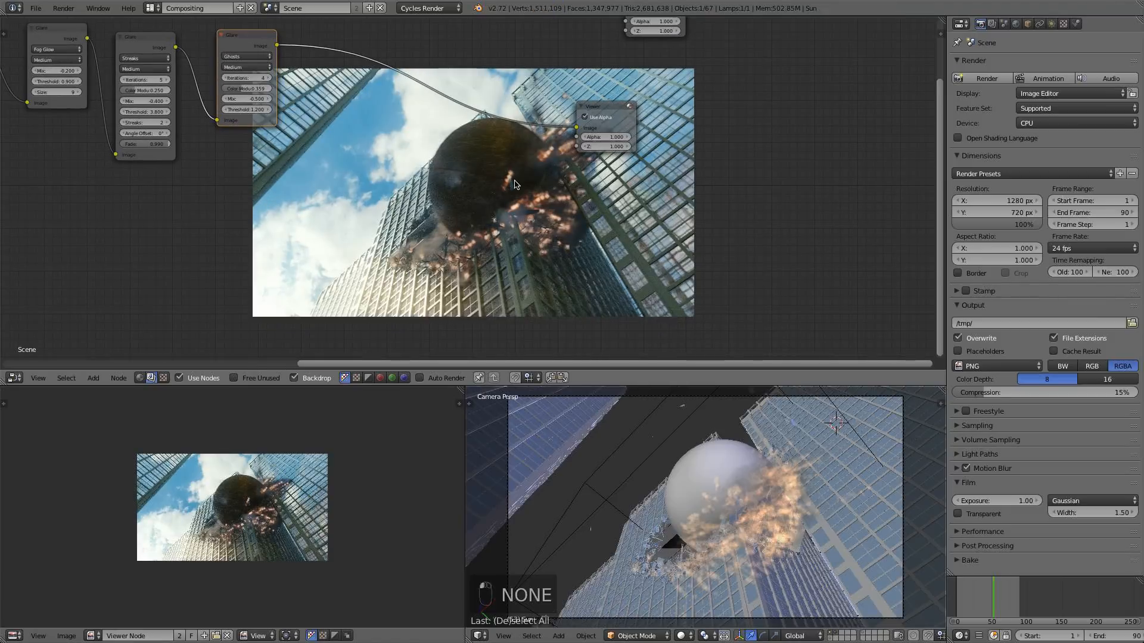
- Move the Viewer and Composite nodes farther from the Ghosts glare to free space in the node tree
{"action": "scroll", "coordinate": [378, 227], "scroll_direction": "down", "scroll_amount": 2}
{"action": "middle_click_drag", "start_coordinate": [378, 227], "coordinate": [416, 209]}
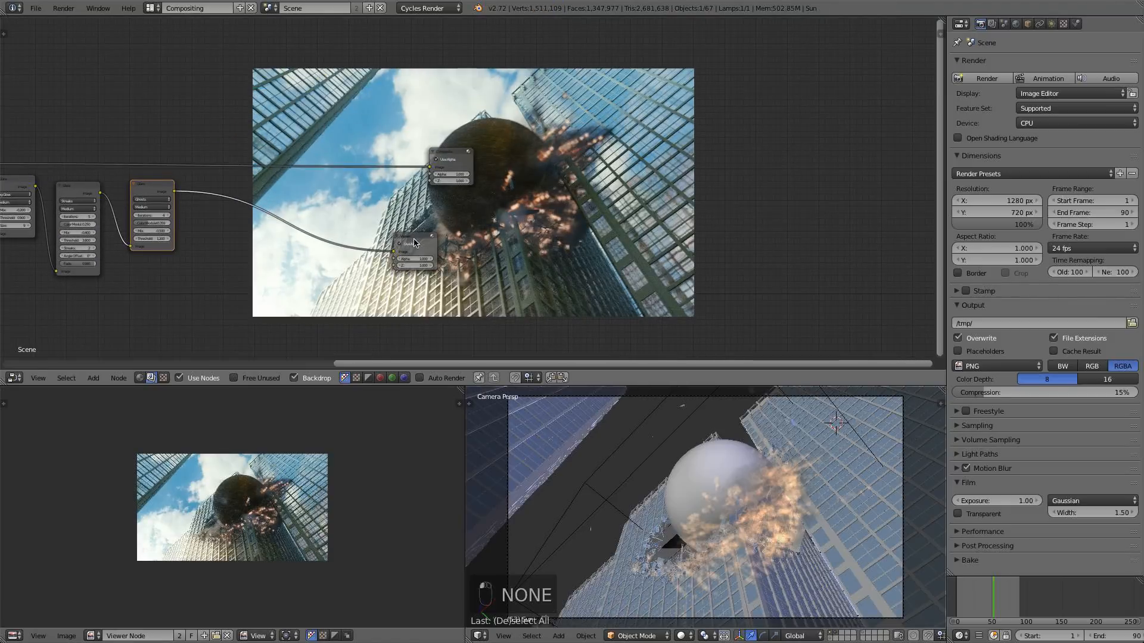
{"action": "left_click_drag", "start_coordinate": [415, 243], "coordinate": [500, 258]}
{"action": "left_click_drag", "start_coordinate": [464, 156], "coordinate": [586, 119]}
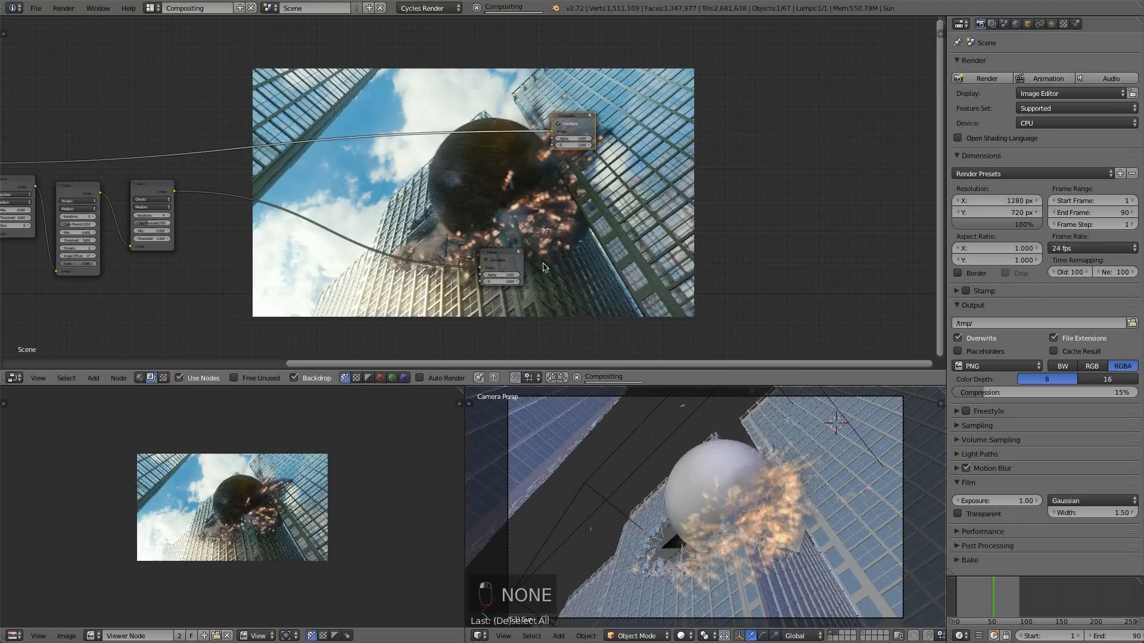
- Move the Viewer farther away, insert a Lens Distortion node after the Ghosts glare and set its Distort to 1
{"action": "left_click_drag", "start_coordinate": [502, 260], "coordinate": [644, 254]}
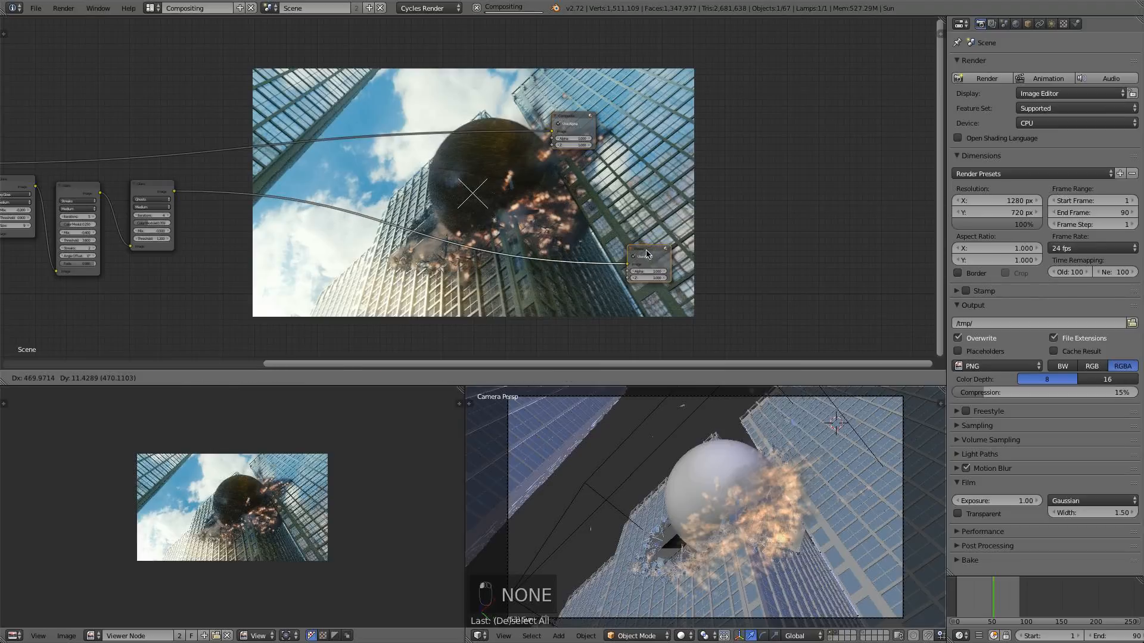
{"action": "scroll", "coordinate": [338, 245], "scroll_direction": "up", "scroll_amount": 2}
{"action": "middle_click_drag", "start_coordinate": [264, 177], "coordinate": [395, 134]}
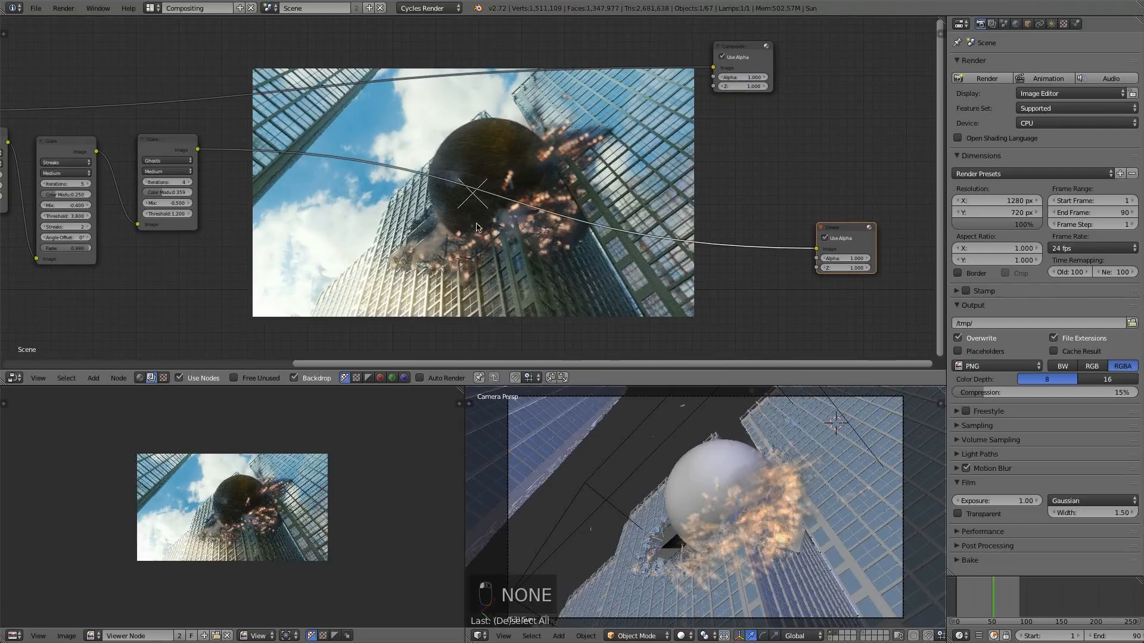
{"action": "key", "text": "shift+a"}
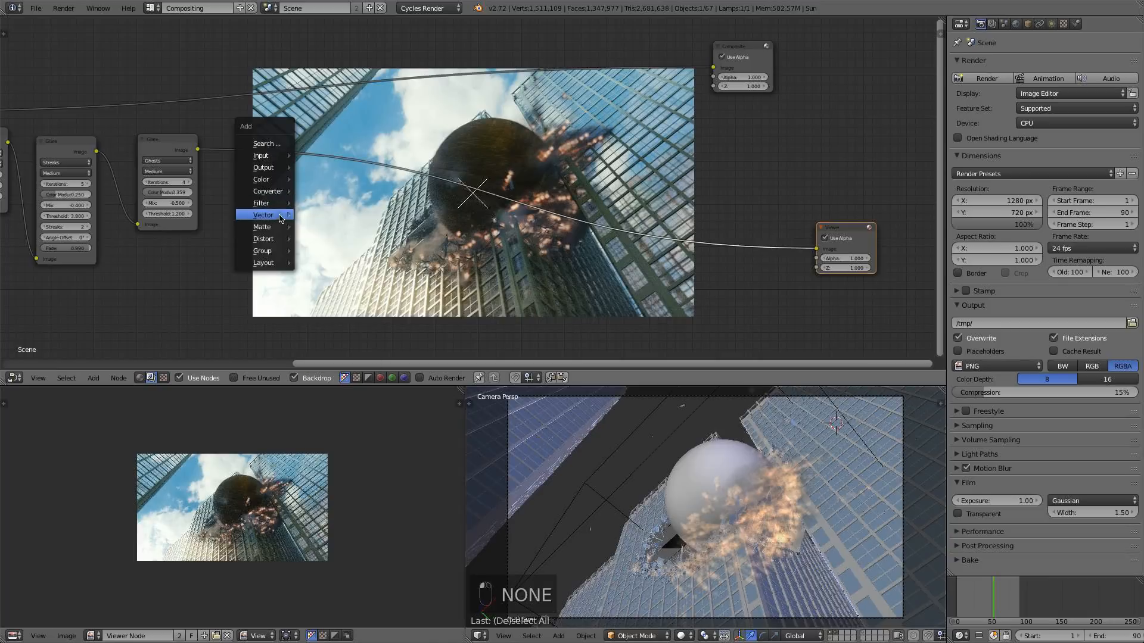
{"action": "mouse_move", "coordinate": [260, 244]}
{"action": "left_click", "coordinate": [244, 144]}
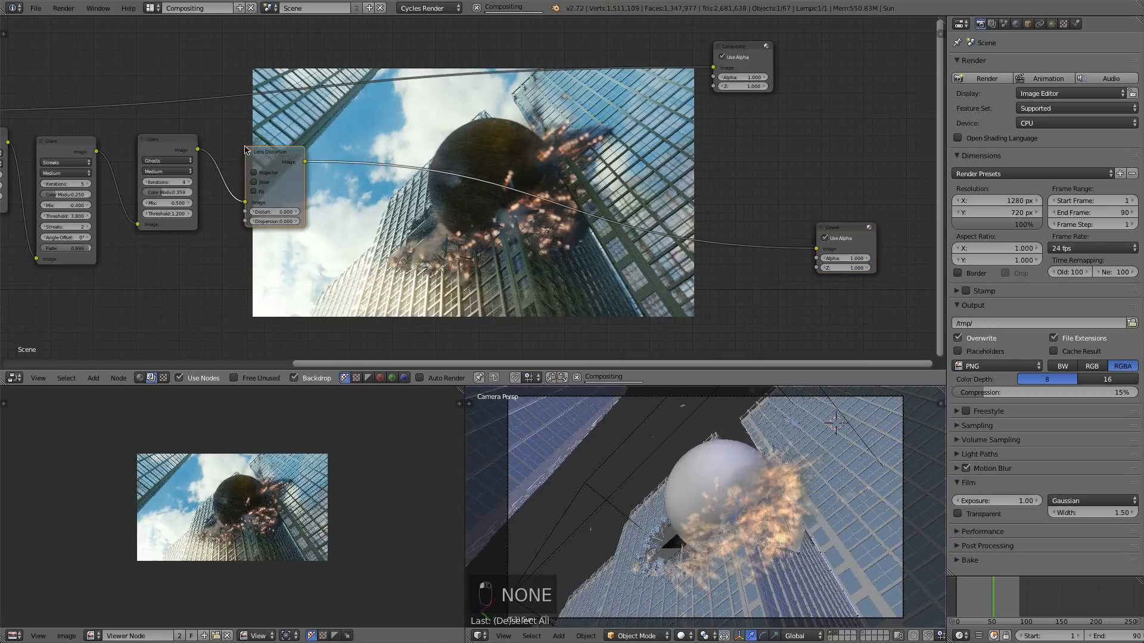
{"action": "left_click", "coordinate": [275, 212]}
{"action": "type", "text": "1"}
{"action": "key", "text": "Return"}
- Insert a Math node after the Lens Distortion, set it to Greater Than, and use a value of 0 after trying 1
{"action": "key", "text": "shift+a"}
{"action": "mouse_move", "coordinate": [319, 210]}
{"action": "mouse_move", "coordinate": [297, 174]}
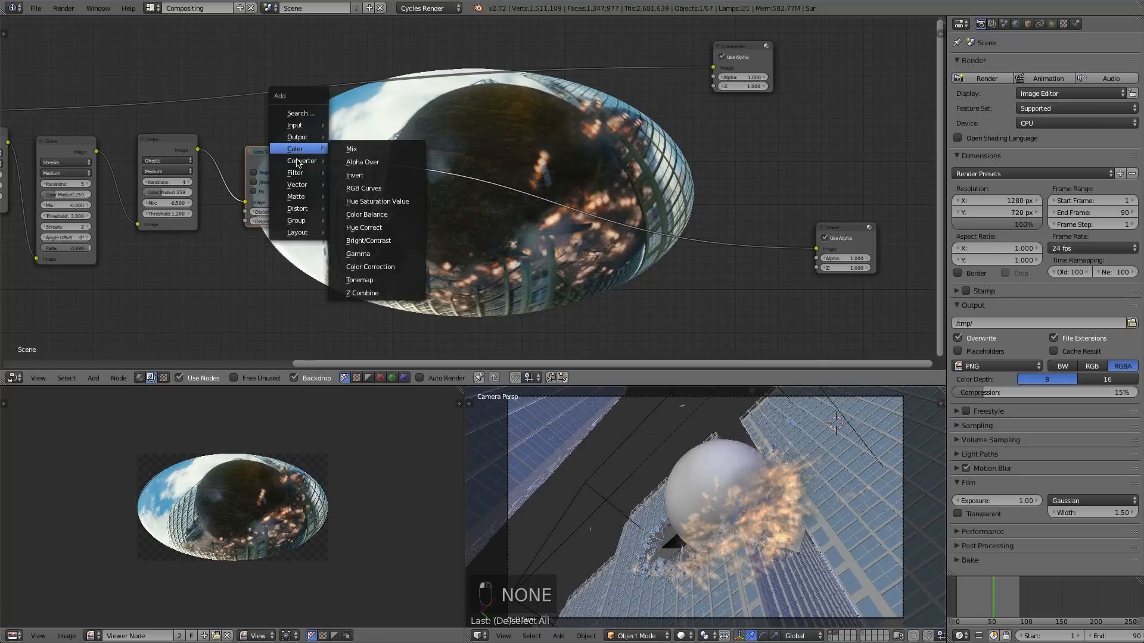
{"action": "left_click", "coordinate": [353, 161]}
{"action": "left_click", "coordinate": [367, 164]}
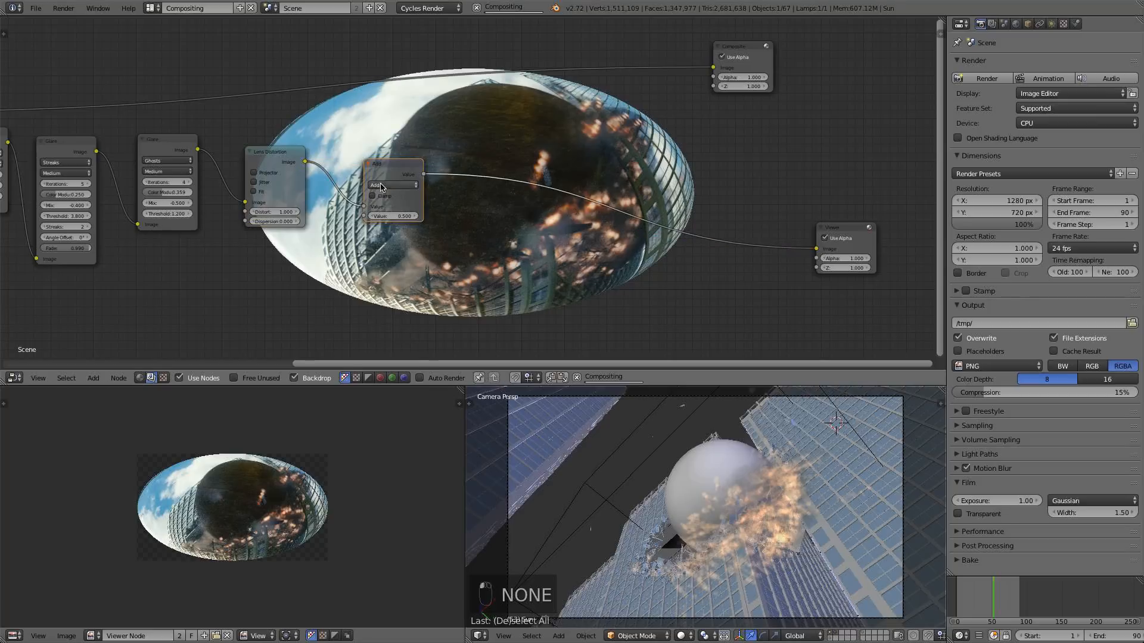
{"action": "left_click", "coordinate": [393, 185]}
{"action": "left_click", "coordinate": [398, 346]}
{"action": "left_click", "coordinate": [389, 215]}
{"action": "type", "text": "1"}
{"action": "key", "text": "Return"}
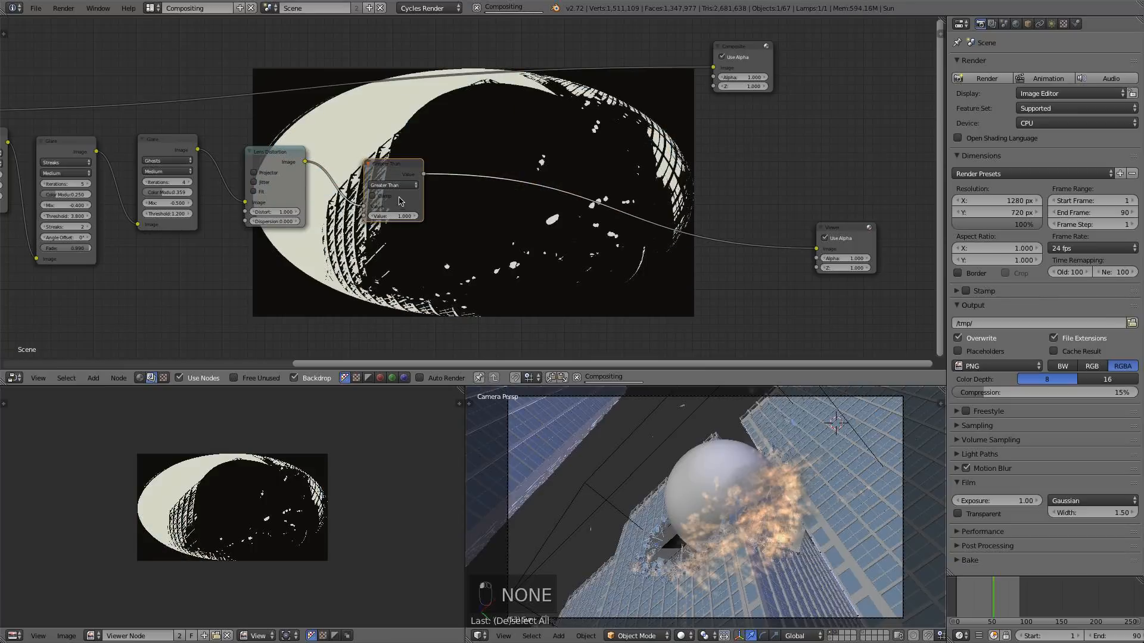
{"action": "left_click_drag", "start_coordinate": [386, 168], "coordinate": [370, 168]}
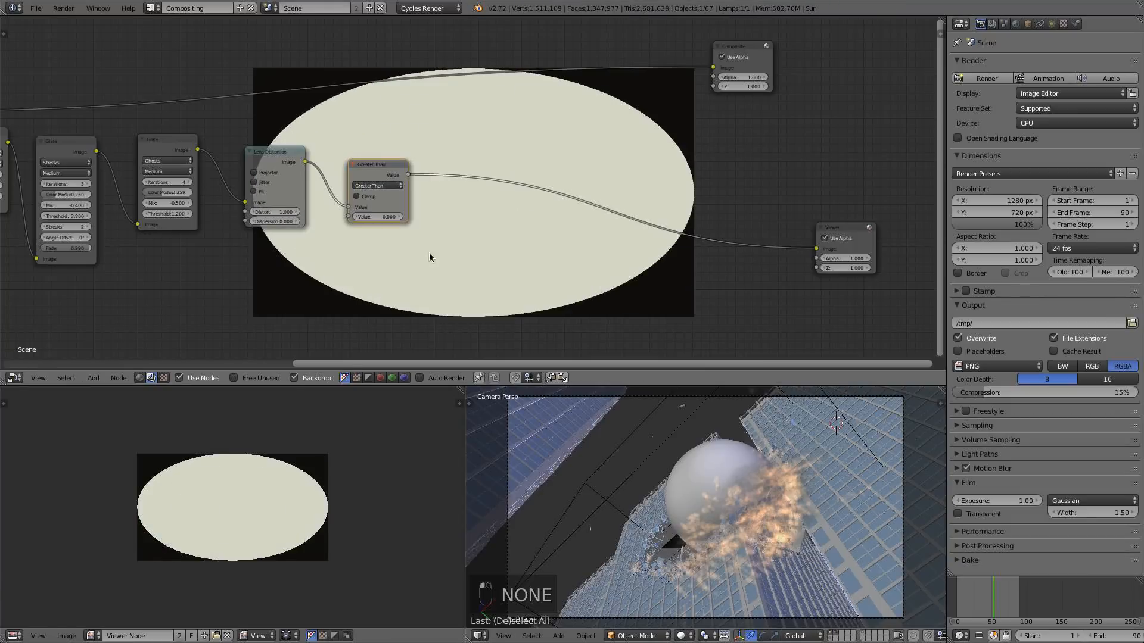
- Insert a Blur node after the Greater Than node, using Fast Gaussian, Relative sizing and Y aspect correction
{"action": "key", "text": "shift+a"}
{"action": "mouse_move", "coordinate": [451, 207]}
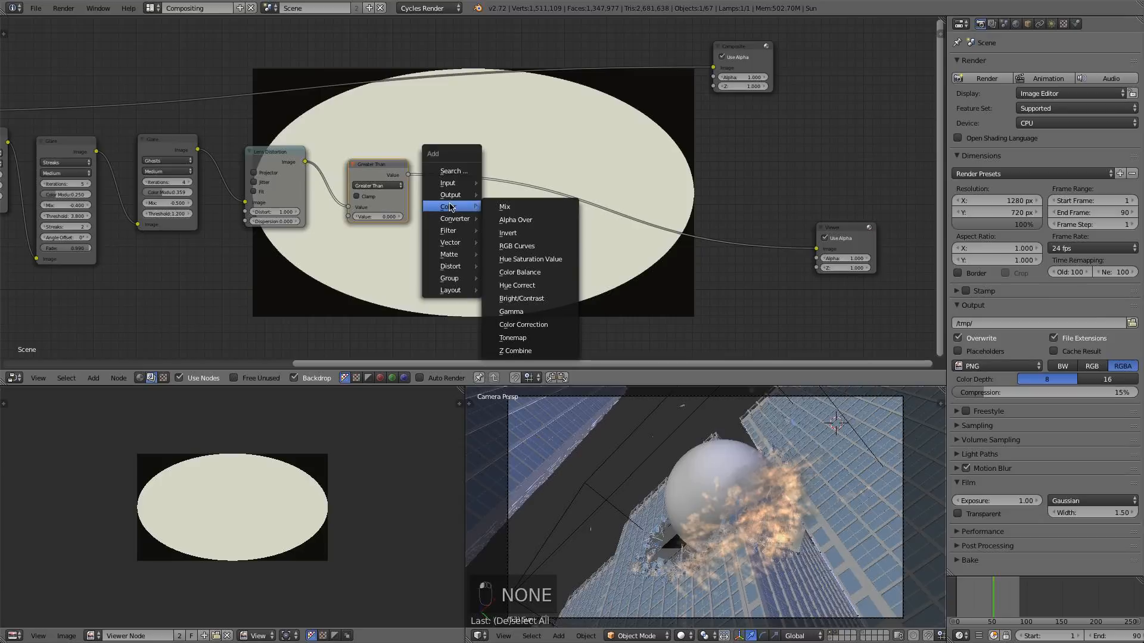
{"action": "mouse_move", "coordinate": [448, 230]}
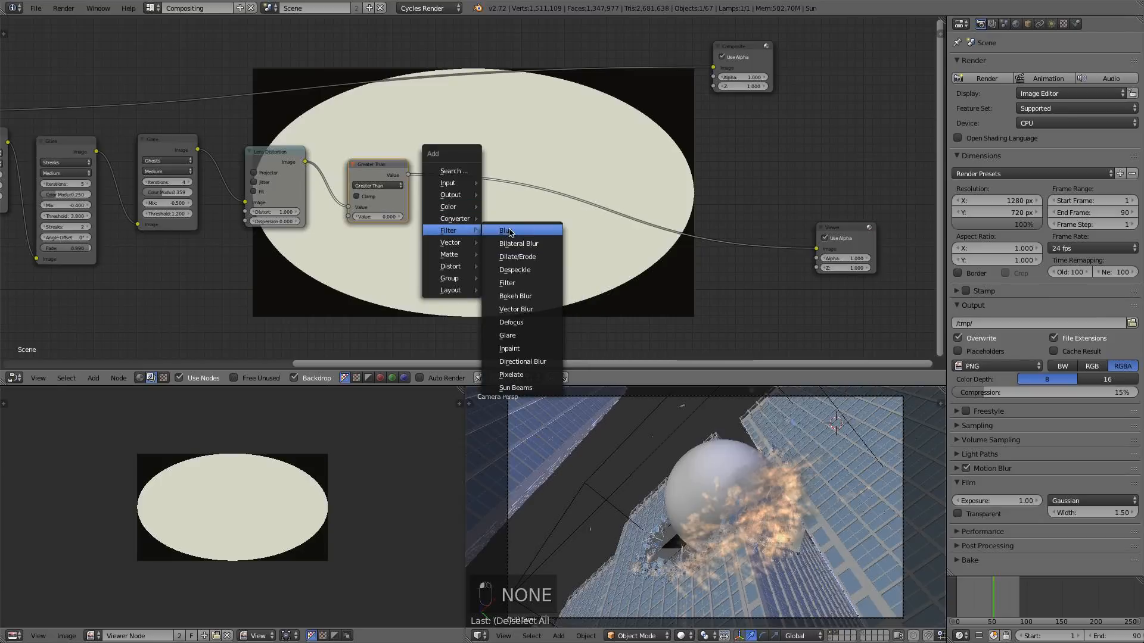
{"action": "left_click", "coordinate": [503, 231]}
{"action": "left_click", "coordinate": [473, 186]}
{"action": "left_click", "coordinate": [490, 208]}
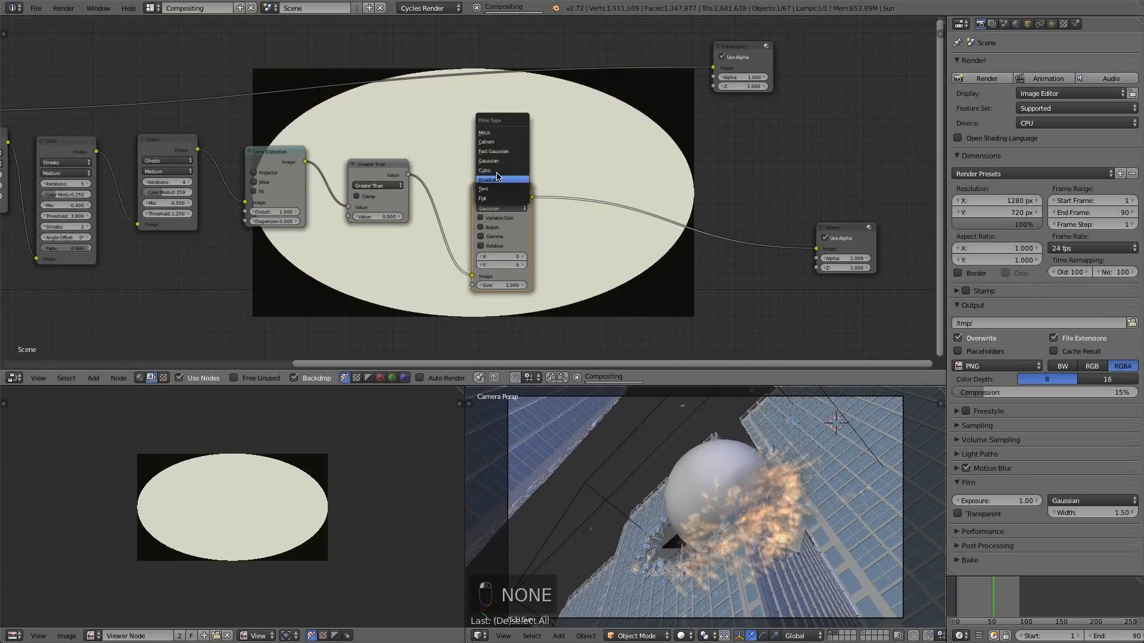
{"action": "left_click", "coordinate": [495, 151]}
{"action": "left_click", "coordinate": [506, 217]}
{"action": "left_click", "coordinate": [501, 238]}
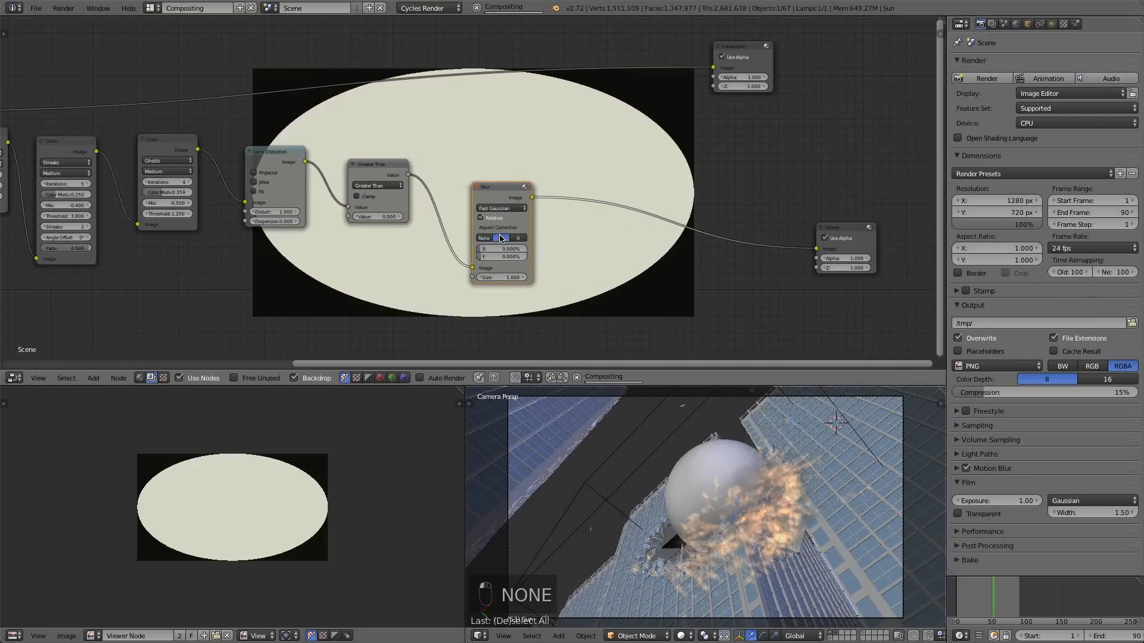
- Set the Blur node's X and Y sizes to 16% to soften the vignette mask
{"action": "left_click", "coordinate": [501, 249]}
{"action": "type", "text": "16"}
{"action": "key", "text": "Return"}
{"action": "left_click", "coordinate": [501, 258]}
{"action": "type", "text": "16"}
{"action": "key", "text": "Return"}
- Add a Mix node set to Multiply after the Blur, with the Ghosts glare as first image and the blurred mask as second
{"action": "key", "text": "shift+a"}
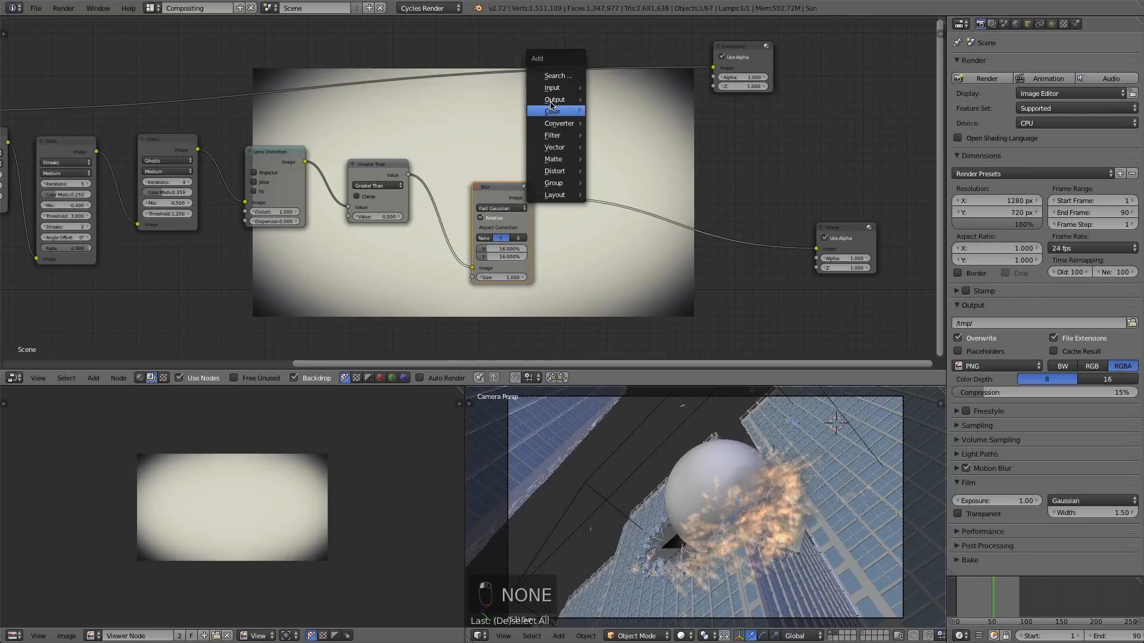
{"action": "mouse_move", "coordinate": [555, 103]}
{"action": "left_click", "coordinate": [618, 112]}
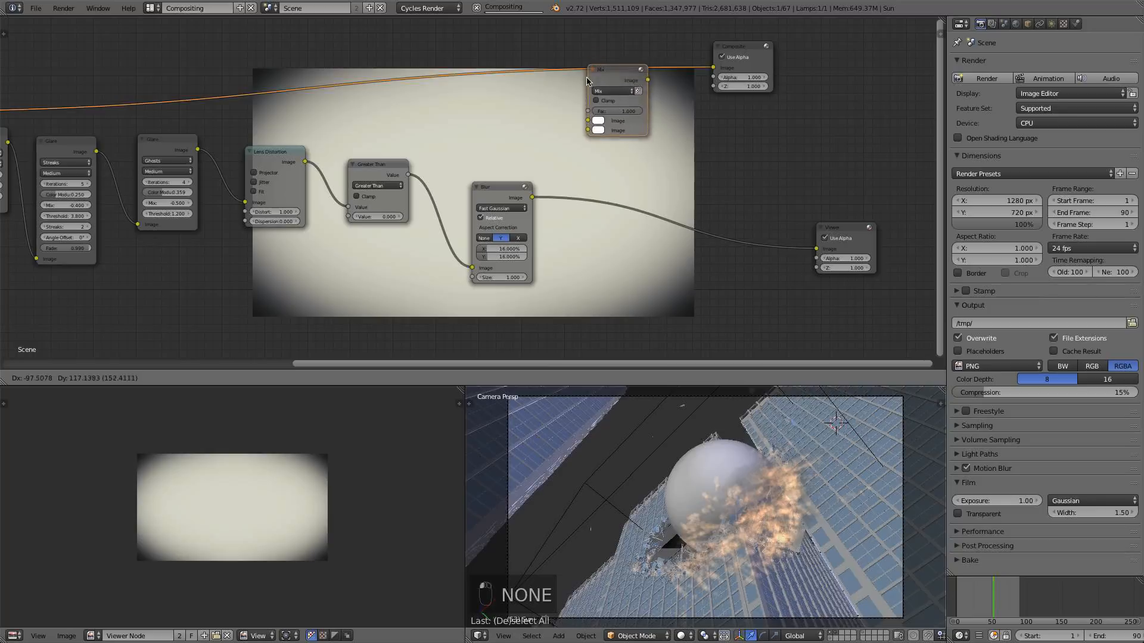
{"action": "left_click", "coordinate": [583, 150]}
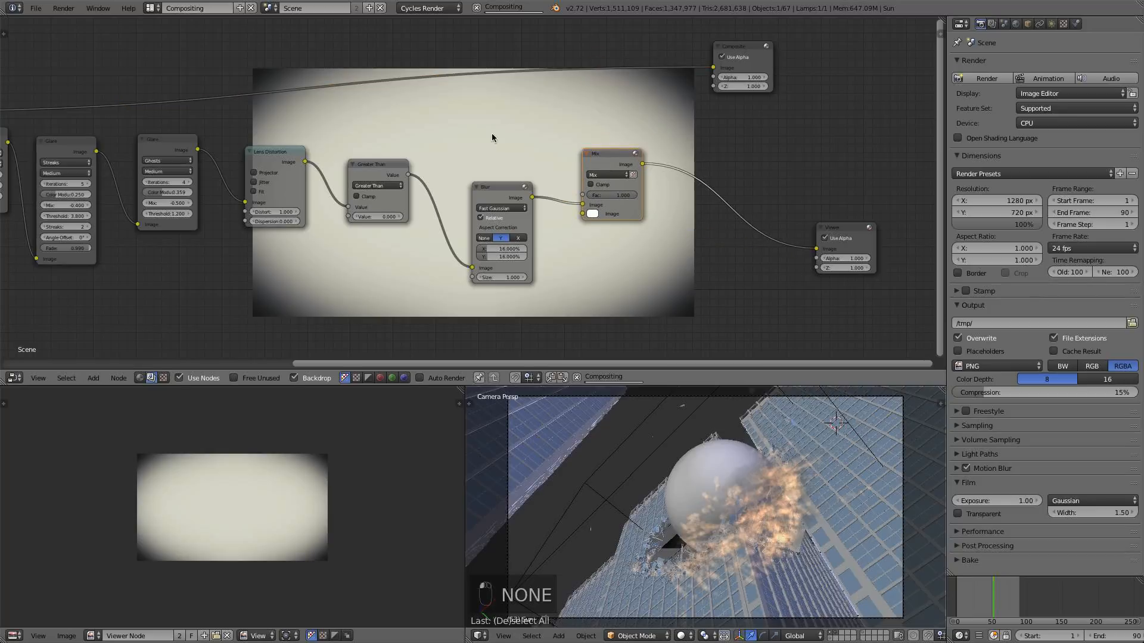
{"action": "left_click", "coordinate": [598, 174]}
{"action": "left_click", "coordinate": [604, 195]}
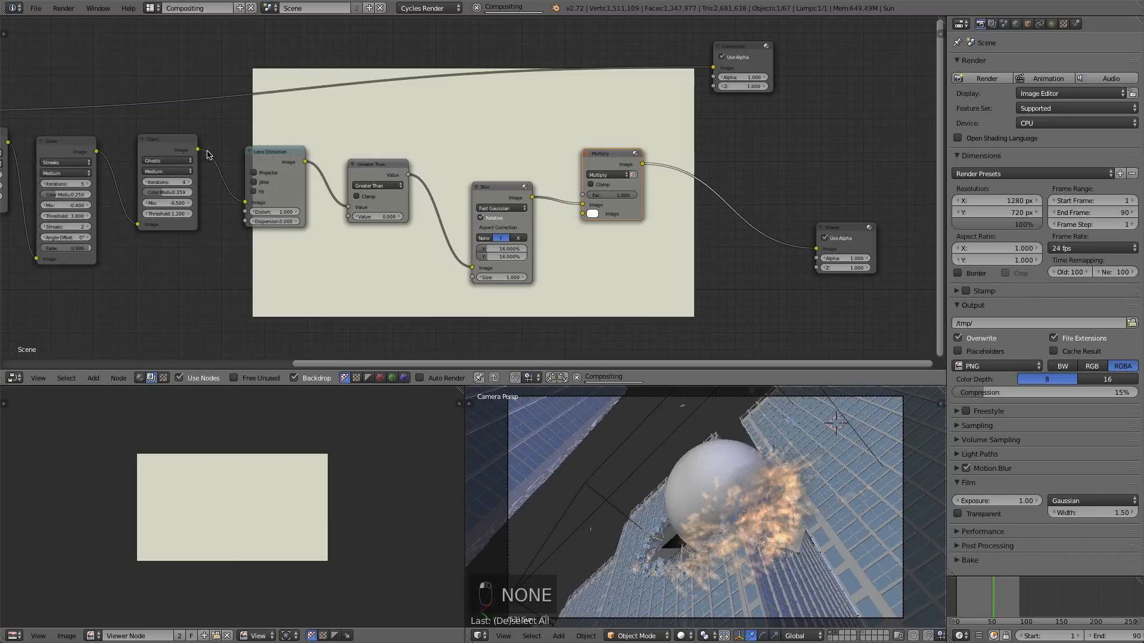
{"action": "left_click_drag", "start_coordinate": [198, 150], "coordinate": [582, 214]}
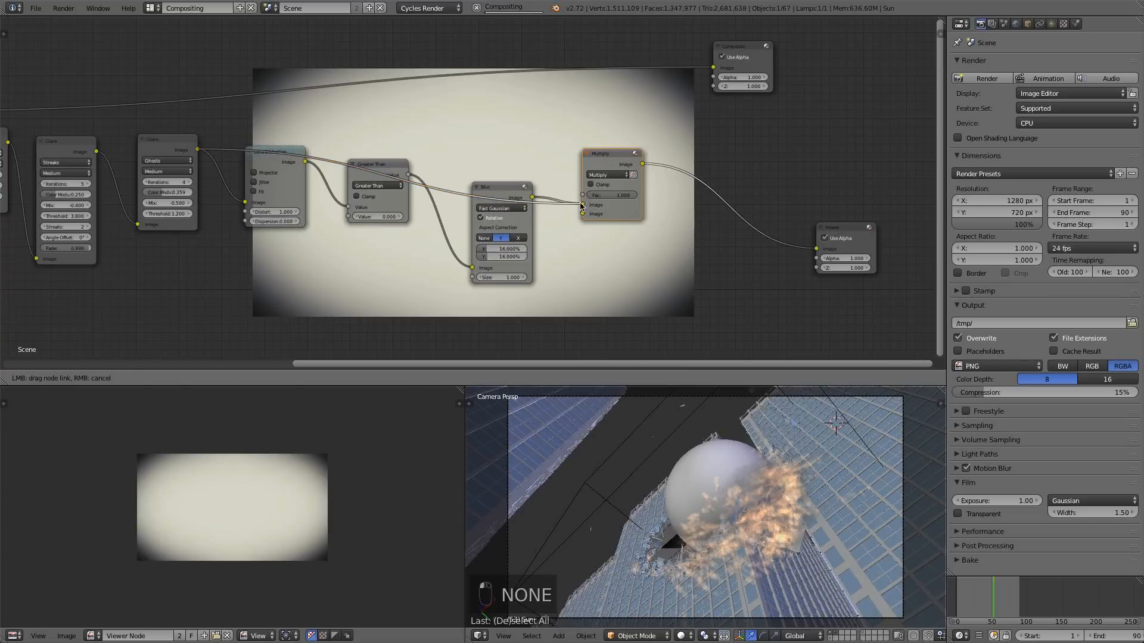
- Arrange the Blur, Greater Than and Lens Distortion nodes below the direct link from the Ghosts glare to the Multiply node
{"action": "left_click_drag", "start_coordinate": [511, 196], "coordinate": [505, 229]}
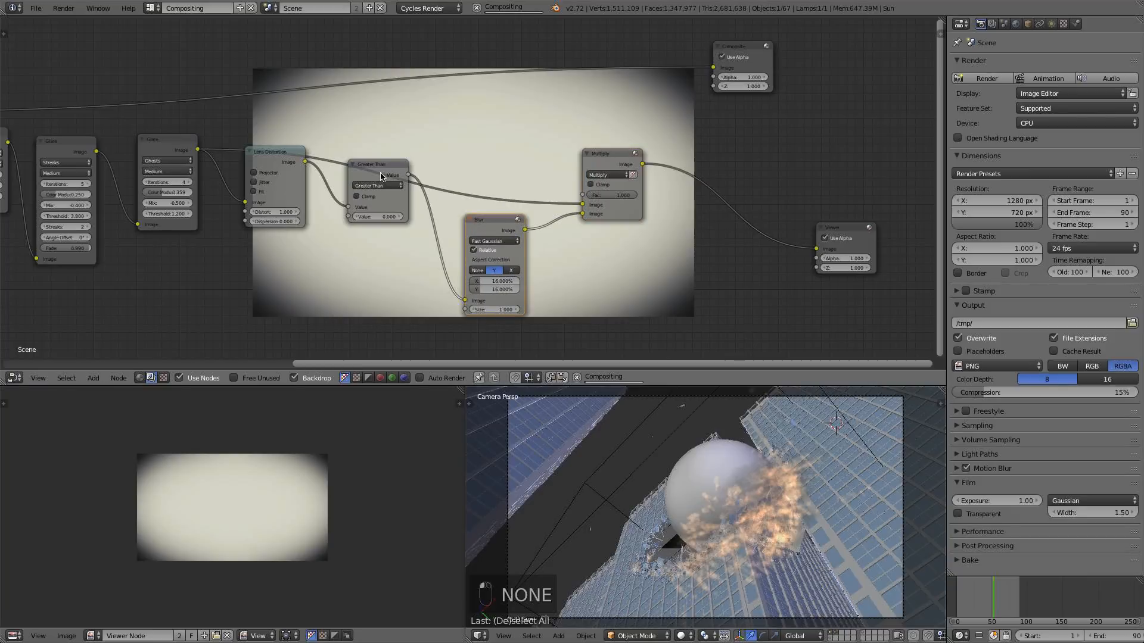
{"action": "left_click_drag", "start_coordinate": [381, 175], "coordinate": [389, 226]}
{"action": "left_click_drag", "start_coordinate": [290, 157], "coordinate": [295, 195]}
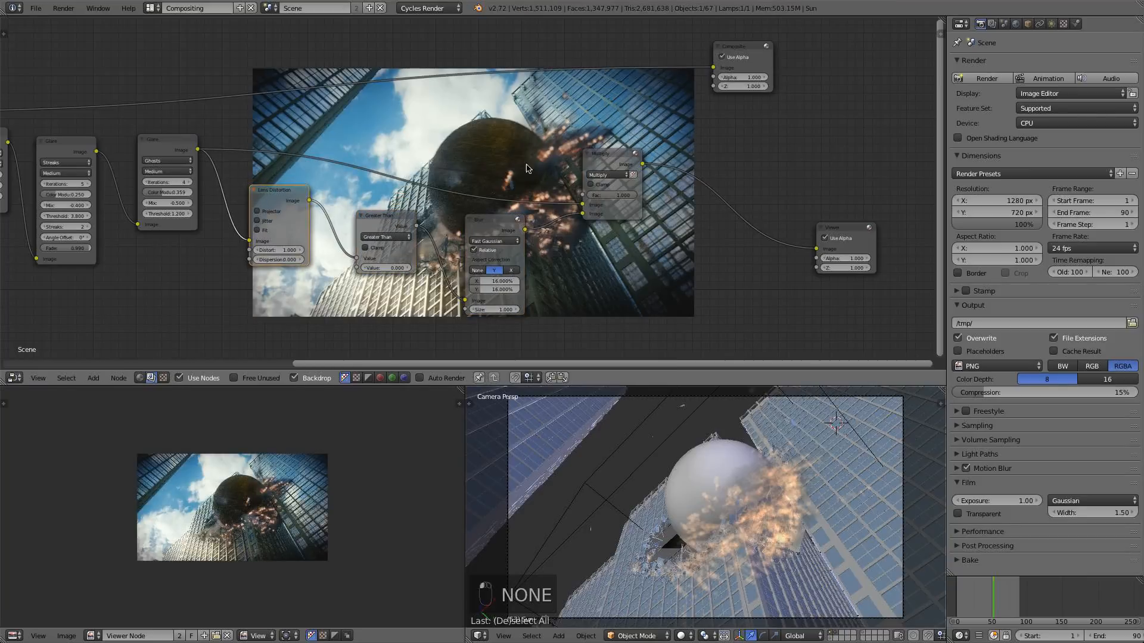
- Set the Multiply node's factor to 0.9 to weaken the vignette slightly
{"action": "left_click", "coordinate": [615, 196]}
{"action": "type", "text": "0.9"}
{"action": "key", "text": "Return"}
- Reposition the vignette's Lens Distortion node and move the Viewer farther from the Multiply node
{"action": "middle_click_drag", "start_coordinate": [675, 199], "coordinate": [251, 203]}
{"action": "scroll", "coordinate": [645, 119], "scroll_direction": "up", "scroll_amount": 1}
{"action": "middle_click_drag", "start_coordinate": [430, 170], "coordinate": [595, 162]}
{"action": "scroll", "coordinate": [595, 162], "scroll_direction": "up", "scroll_amount": 1}
{"action": "middle_click_drag", "start_coordinate": [485, 142], "coordinate": [432, 241]}
{"action": "key", "text": "g"}
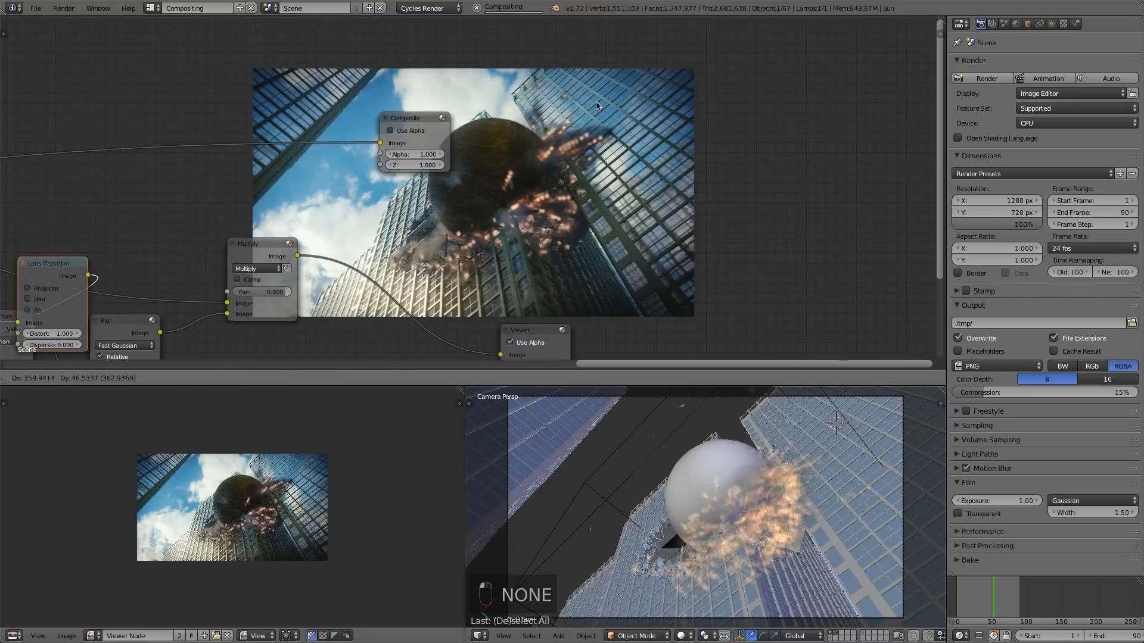
{"action": "left_click", "coordinate": [595, 102]}
{"action": "middle_click_drag", "start_coordinate": [422, 193], "coordinate": [621, 116]}
{"action": "left_click_drag", "start_coordinate": [256, 199], "coordinate": [90, 222]}
{"action": "left_click_drag", "start_coordinate": [729, 253], "coordinate": [945, 232]}
{"action": "middle_click_drag", "start_coordinate": [519, 219], "coordinate": [349, 208]}
- Inspect the vignette node chain and preview the Multiply node's output
{"action": "key", "text": "shift+a"}
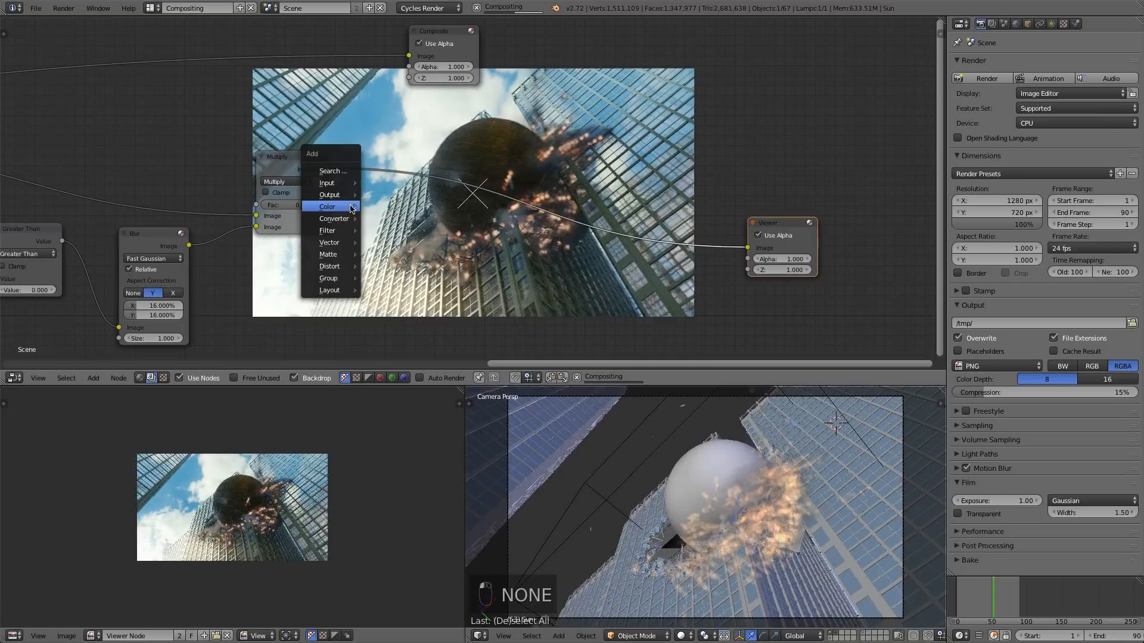
{"action": "left_click", "coordinate": [289, 167]}
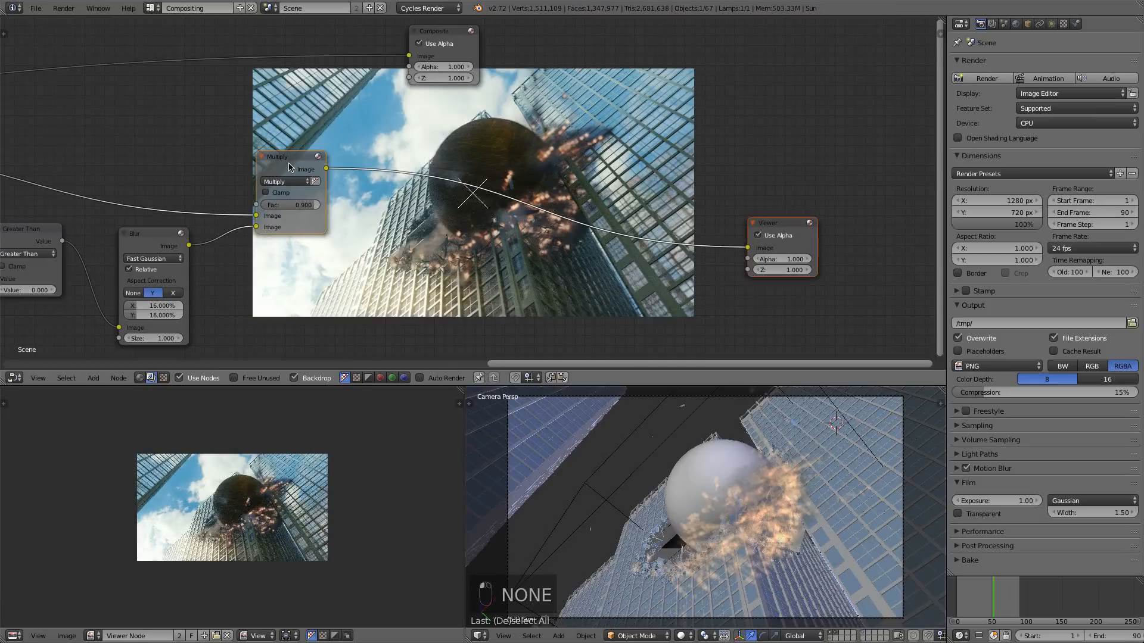
{"action": "scroll", "coordinate": [374, 166], "scroll_direction": "down", "scroll_amount": 1}
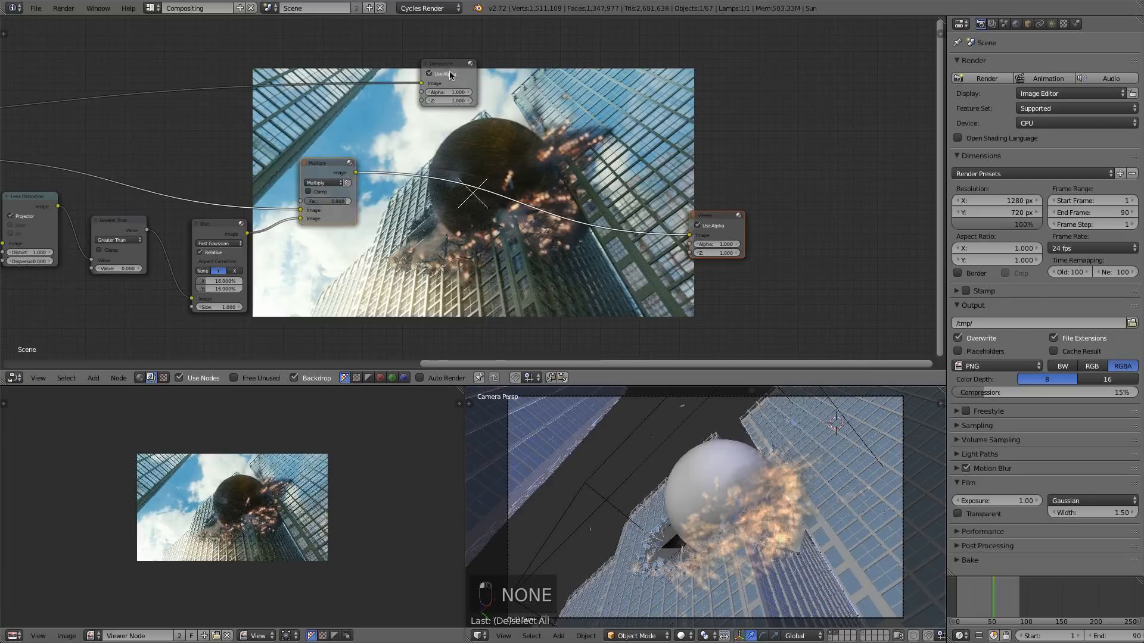
{"action": "middle_click_drag", "start_coordinate": [345, 252], "coordinate": [654, 208]}
{"action": "scroll", "coordinate": [536, 213], "scroll_direction": "up", "scroll_amount": 1}
{"action": "scroll", "coordinate": [535, 216], "scroll_direction": "down", "scroll_amount": 5}
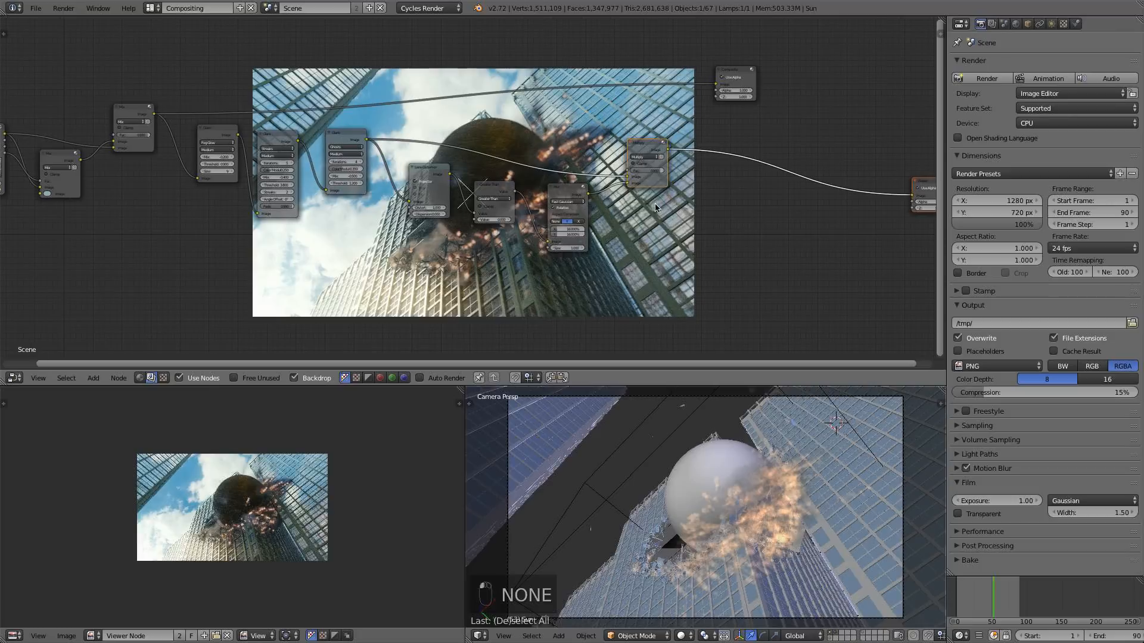
{"action": "scroll", "coordinate": [502, 88], "scroll_direction": "down", "scroll_amount": 1}
{"action": "middle_click_drag", "start_coordinate": [648, 126], "coordinate": [546, 129]}
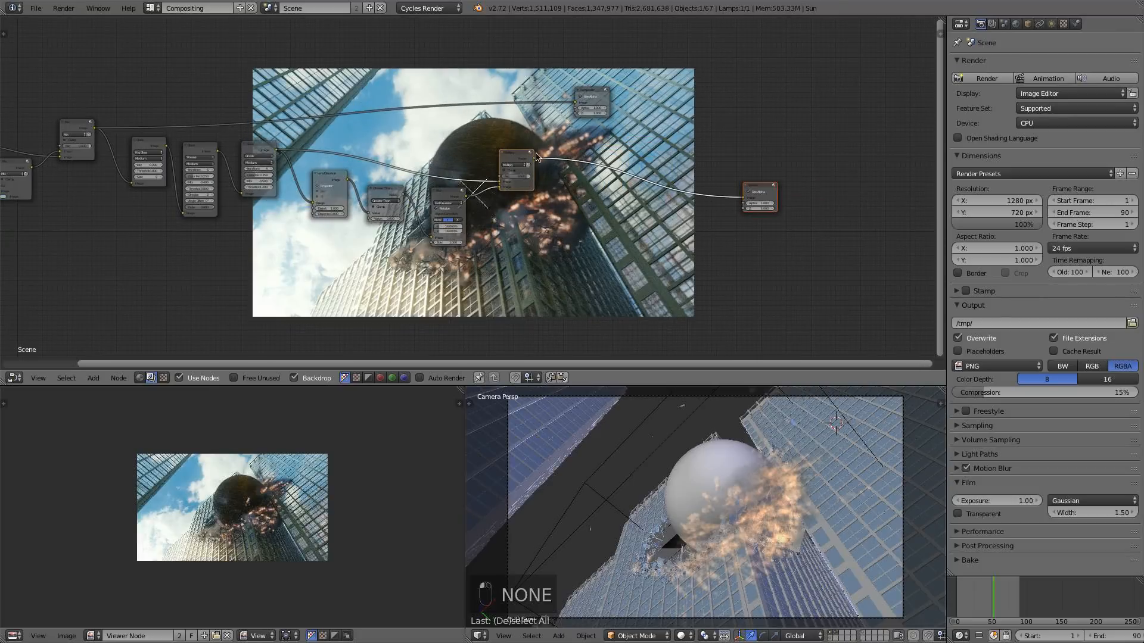
{"action": "left_click", "coordinate": [522, 151], "text": "ctrl+shift"}
- Enable Clamp on the Multiply node and toggle its alpha option
{"action": "scroll", "coordinate": [576, 178], "scroll_direction": "up", "scroll_amount": 1}
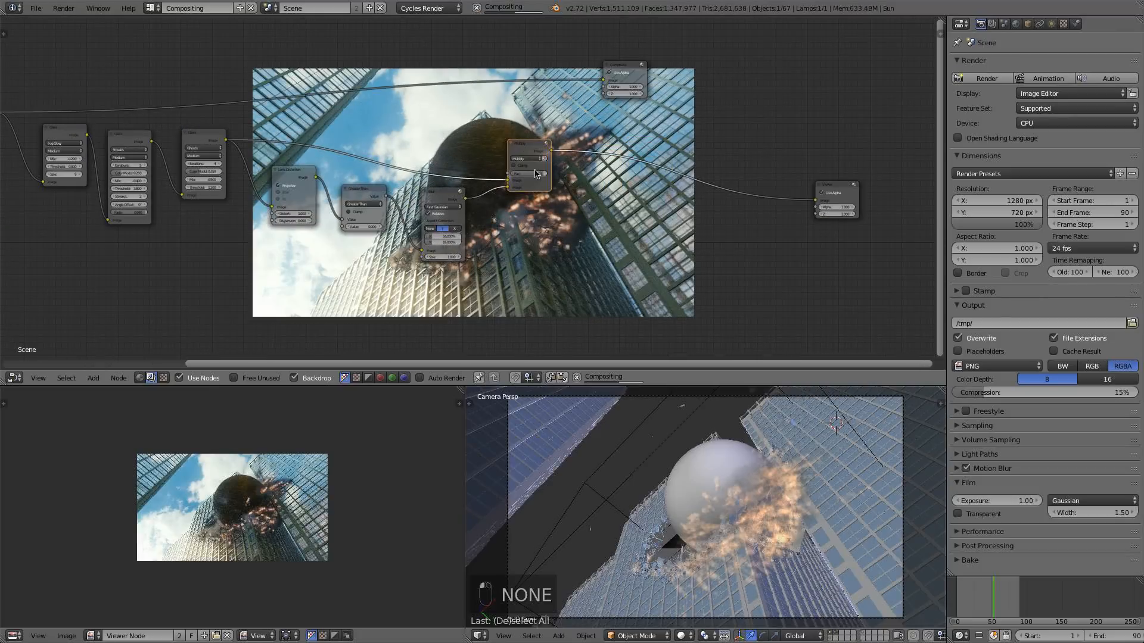
{"action": "scroll", "coordinate": [566, 166], "scroll_direction": "up", "scroll_amount": 2}
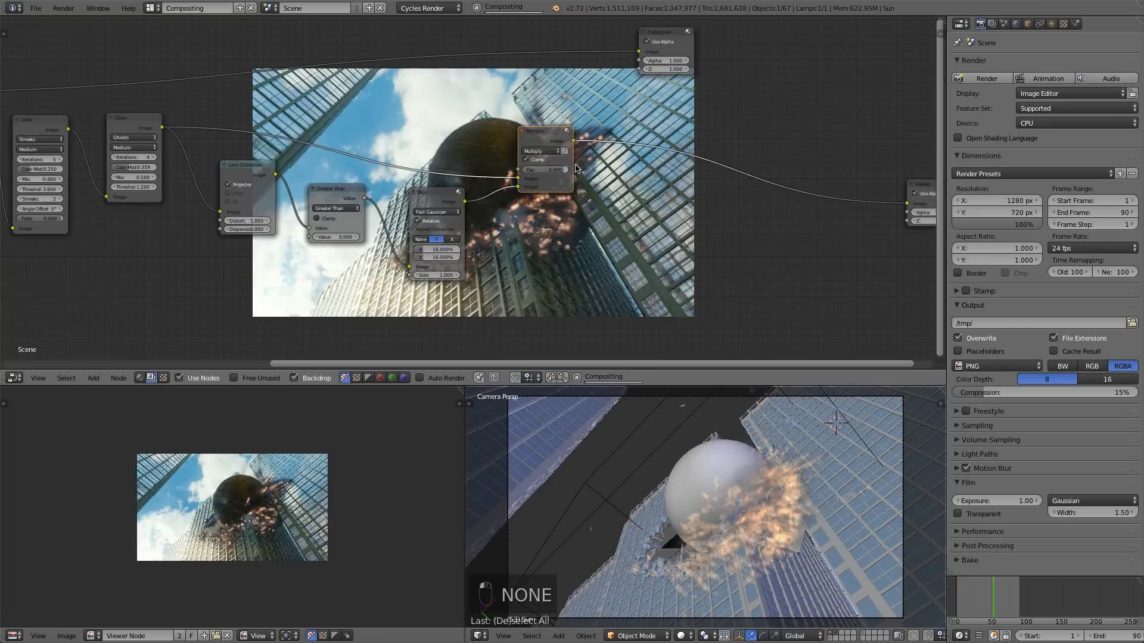
{"action": "left_click", "coordinate": [589, 142]}
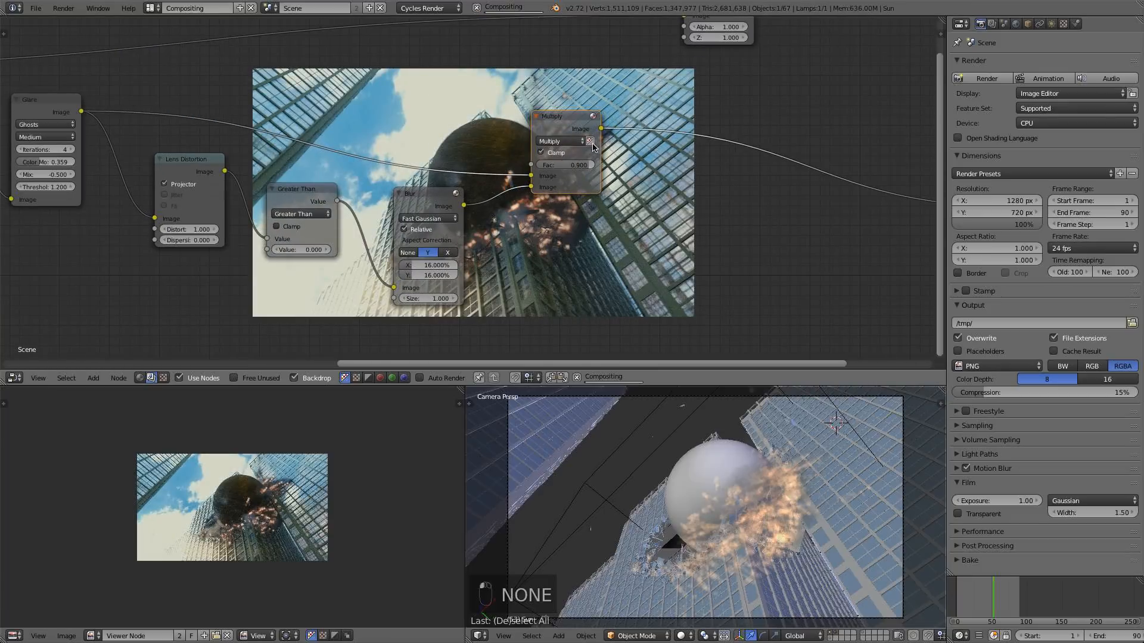
- Preview the Ghosts glare to check the image feeding the Multiply node
{"action": "scroll", "coordinate": [598, 218], "scroll_direction": "down", "scroll_amount": 1}
{"action": "middle_click_drag", "start_coordinate": [599, 218], "coordinate": [807, 224]}
{"action": "left_click", "coordinate": [336, 136], "text": "ctrl+shift"}
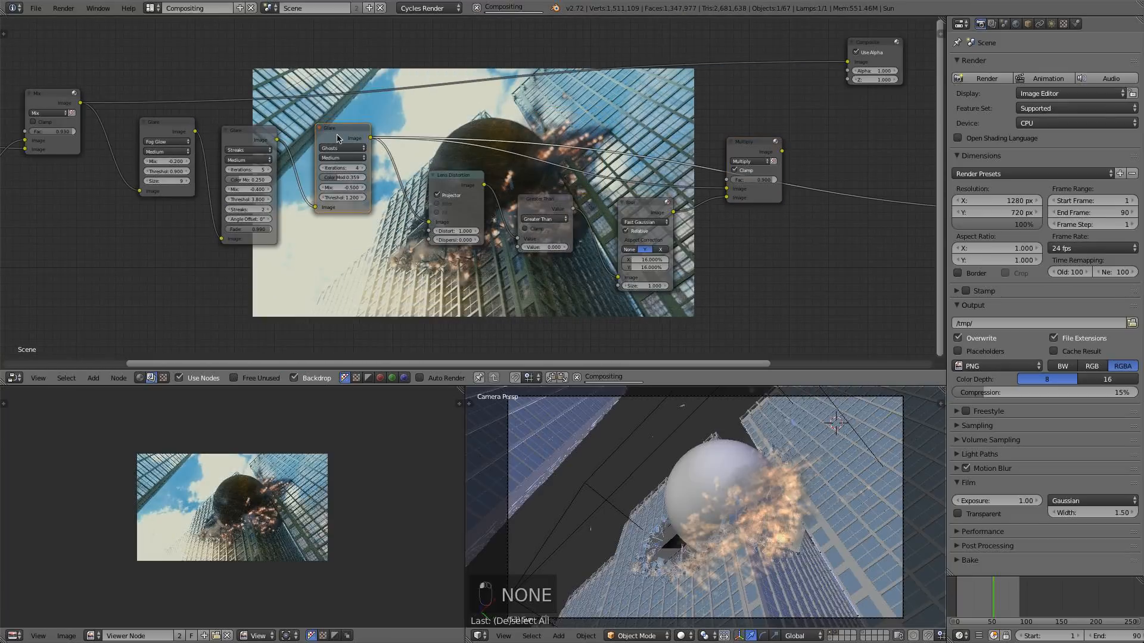
{"action": "middle_click_drag", "start_coordinate": [506, 161], "coordinate": [376, 185]}
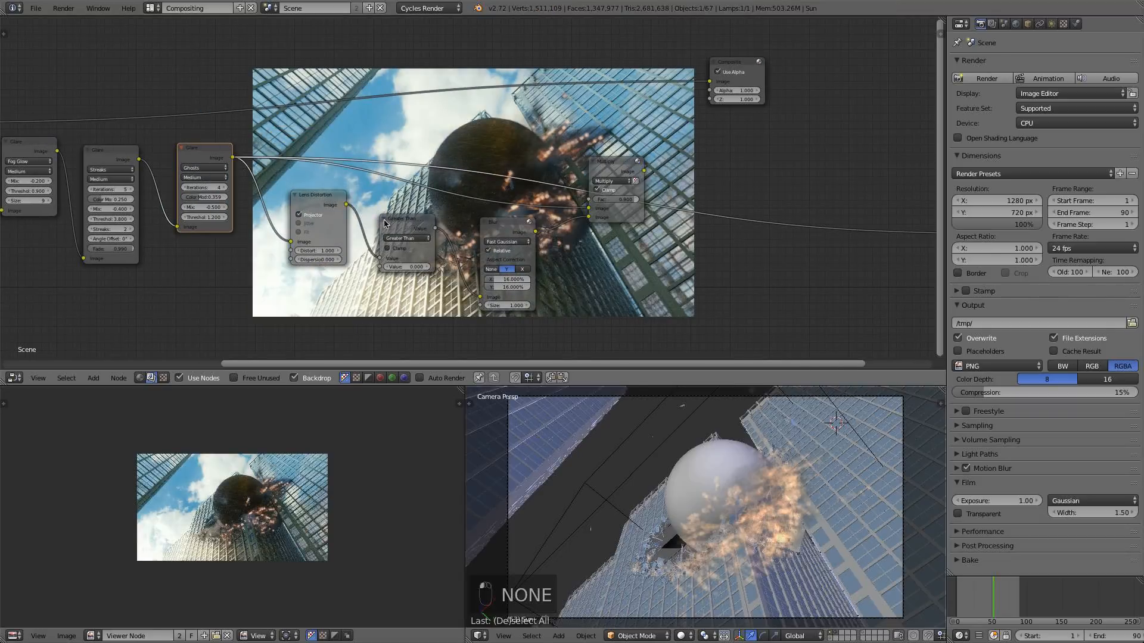
- Disable Projector on the vignette's Lens Distortion node, checking the Greater Than mask and the Multiply output
{"action": "left_click", "coordinate": [410, 228], "text": "ctrl+shift"}
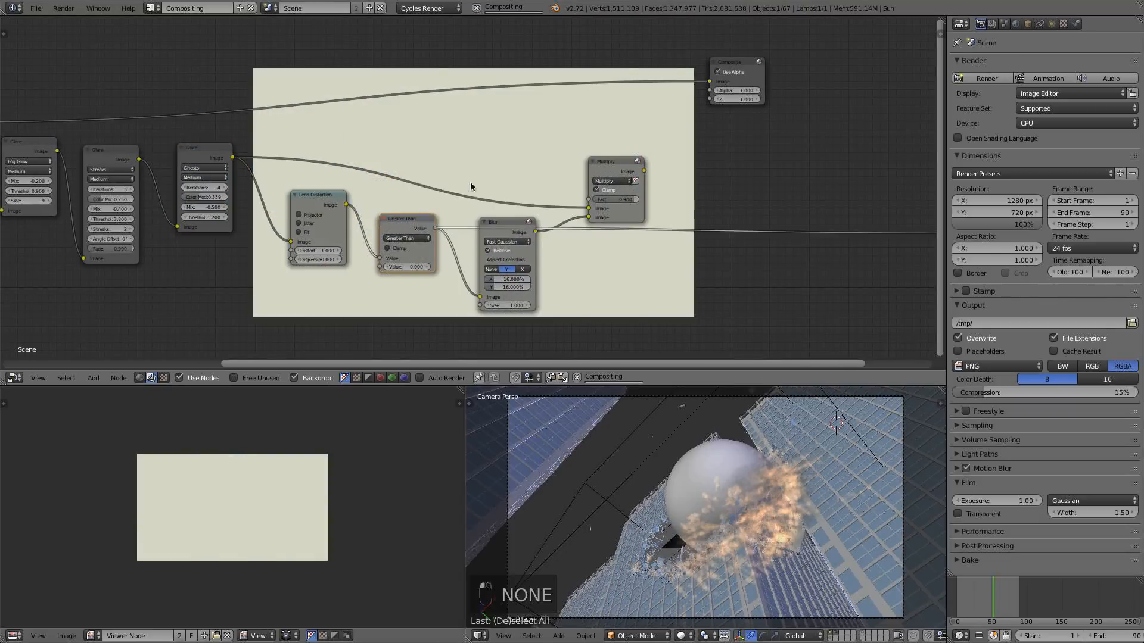
{"action": "scroll", "coordinate": [470, 184], "scroll_direction": "down", "scroll_amount": 2}
{"action": "middle_click_drag", "start_coordinate": [469, 184], "coordinate": [340, 173]}
{"action": "left_click", "coordinate": [470, 158], "text": "ctrl+shift"}
{"action": "scroll", "coordinate": [518, 152], "scroll_direction": "up", "scroll_amount": 1}
{"action": "middle_click_drag", "start_coordinate": [518, 152], "coordinate": [395, 178]}
- Insert a second Lens Distortion node between the Multiply node and the Viewer
{"action": "key", "text": "shift+a"}
{"action": "mouse_move", "coordinate": [453, 238]}
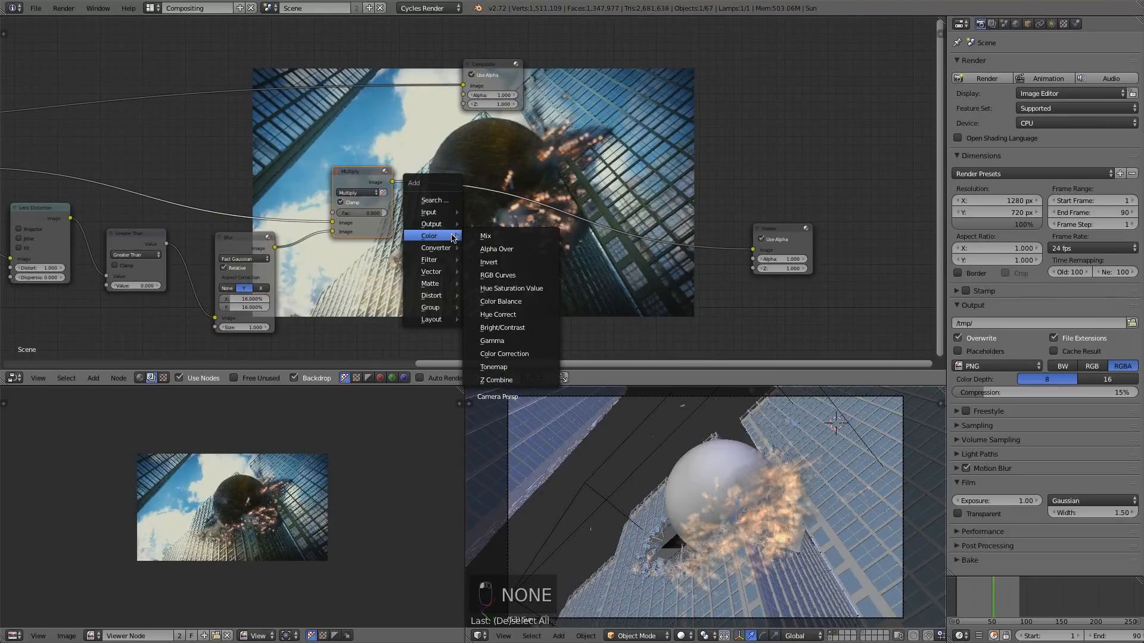
{"action": "mouse_move", "coordinate": [433, 295]}
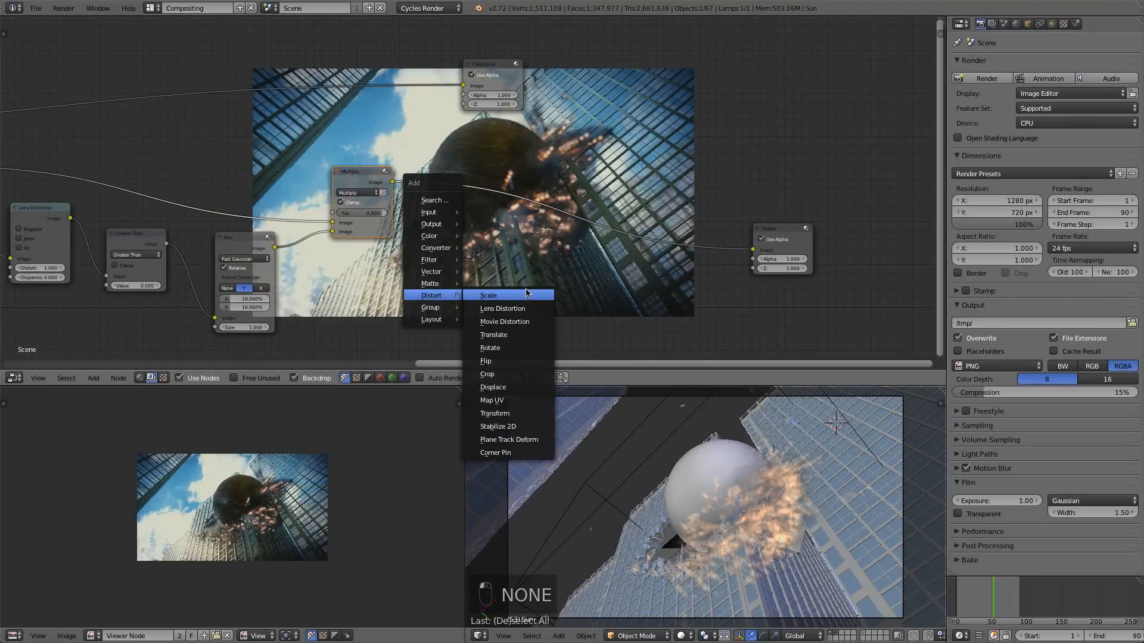
{"action": "left_click", "coordinate": [518, 310]}
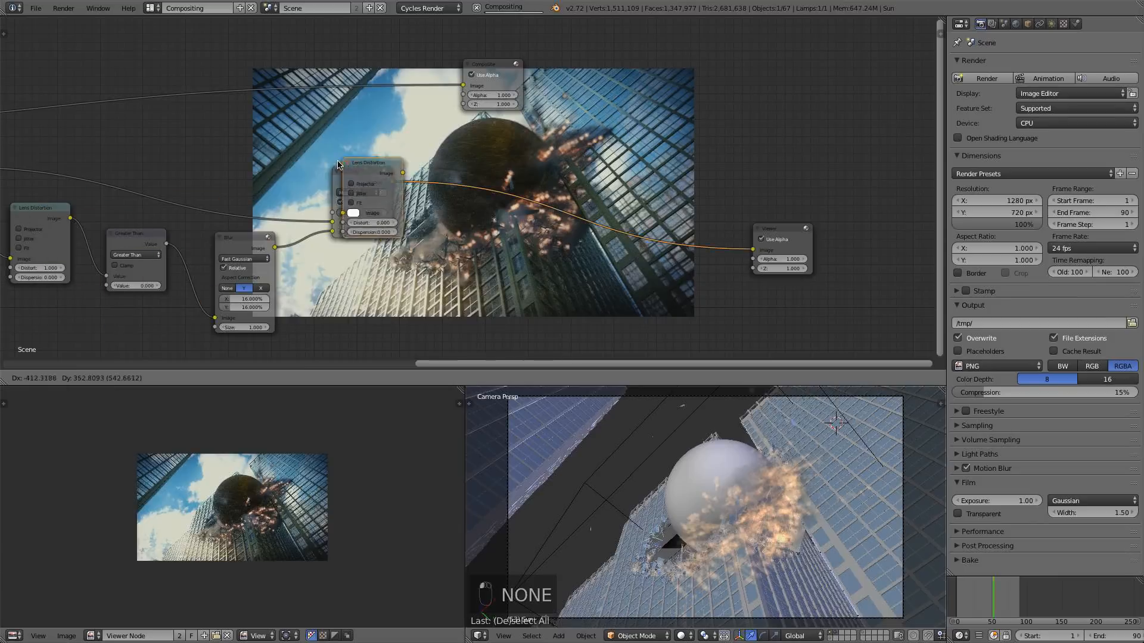
{"action": "left_click", "coordinate": [421, 169]}
{"action": "scroll", "coordinate": [435, 149], "scroll_direction": "up", "scroll_amount": 5}
{"action": "middle_click_drag", "start_coordinate": [544, 186], "coordinate": [339, 134]}
{"action": "scroll", "coordinate": [324, 133], "scroll_direction": "up", "scroll_amount": 2}
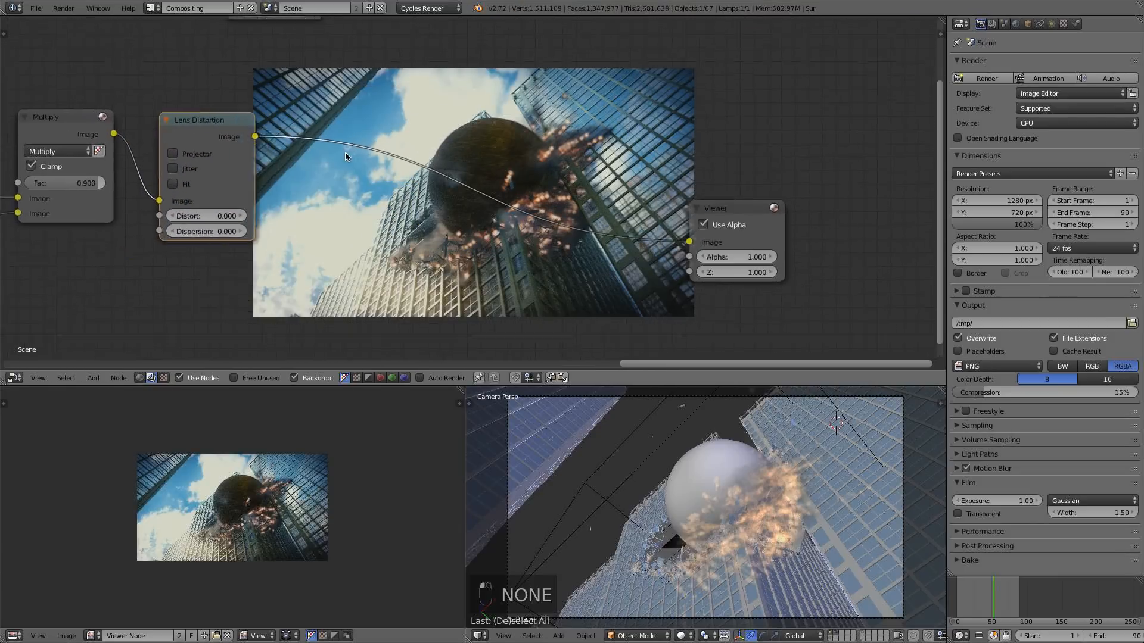
- Set the final Lens Distortion node's Distort to 0.006, trying 0.010 first
{"action": "left_click", "coordinate": [172, 219]}
{"action": "type", "text": "1"}
{"action": "key", "text": "Return"}
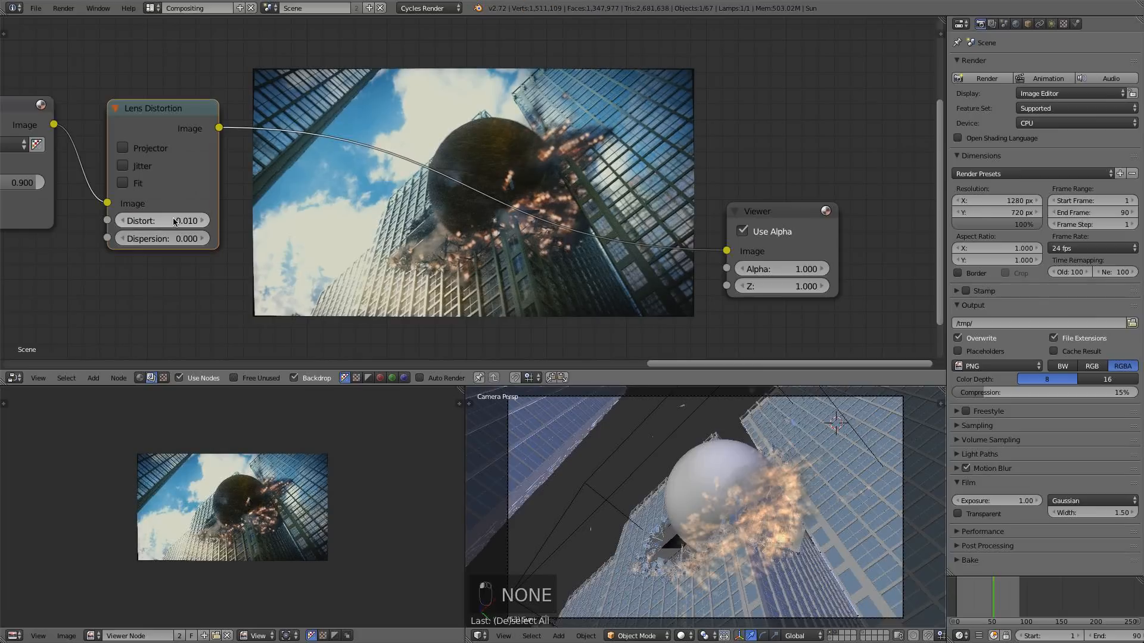
{"action": "left_click", "coordinate": [171, 221]}
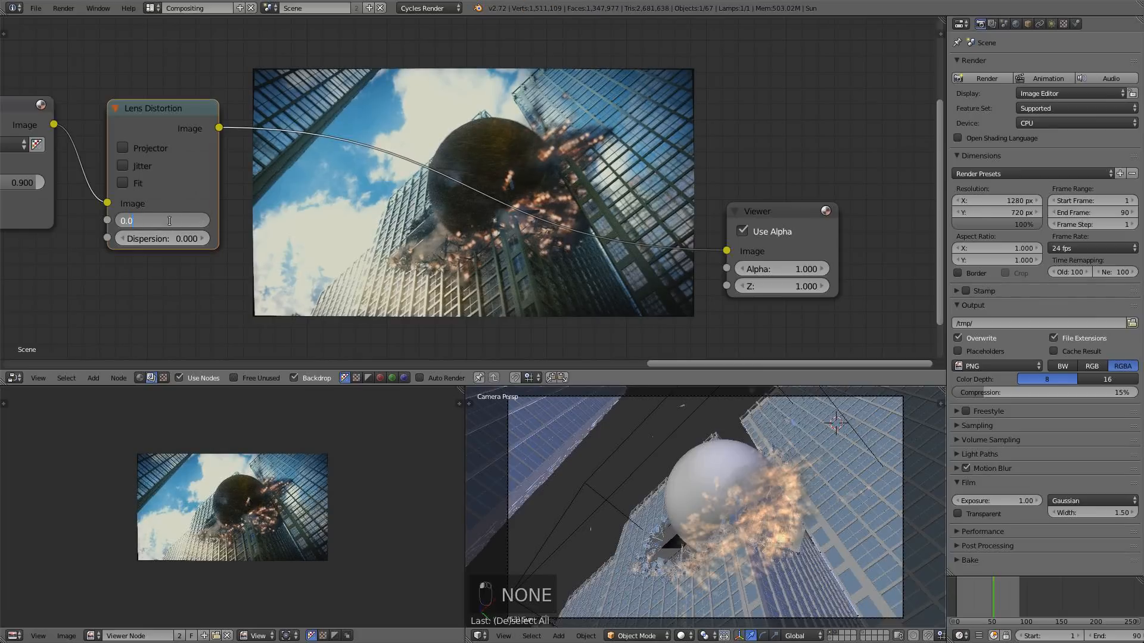
{"action": "key", "text": "Return"}
- Set the final Lens Distortion node's Dispersion to 0.012 after trying 0.010, and enable Fit
{"action": "left_click", "coordinate": [172, 237]}
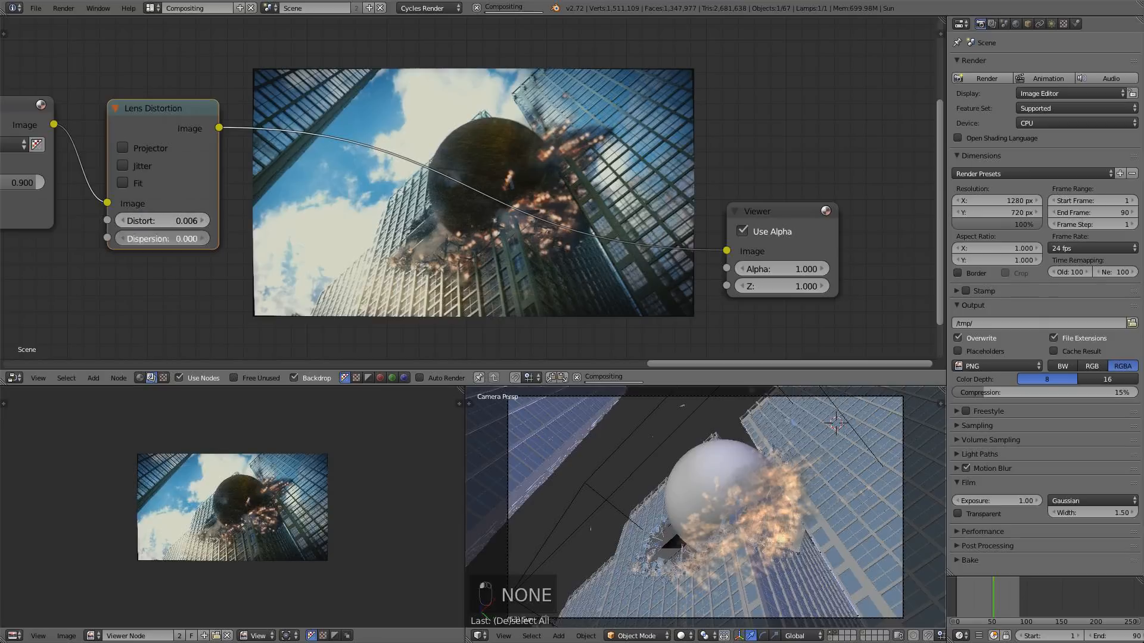
{"action": "type", "text": "0.01"}
{"action": "key", "text": "Return"}
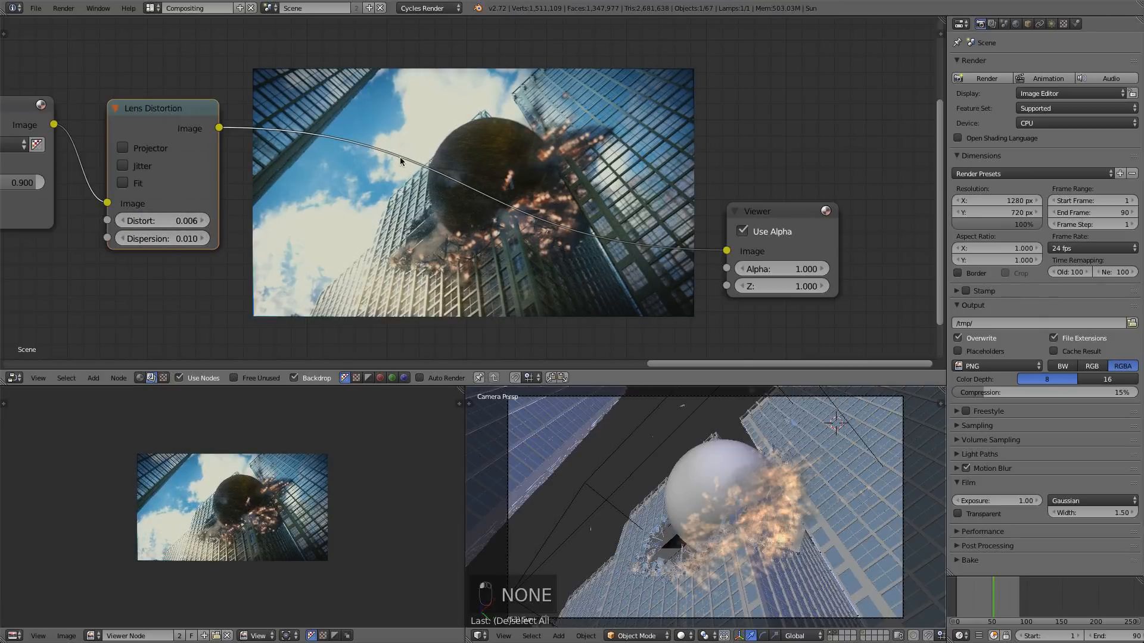
{"action": "left_click", "coordinate": [184, 238]}
{"action": "key", "text": "Return"}
{"action": "left_click", "coordinate": [177, 238]}
{"action": "type", "text": "2"}
{"action": "key", "text": "Return"}
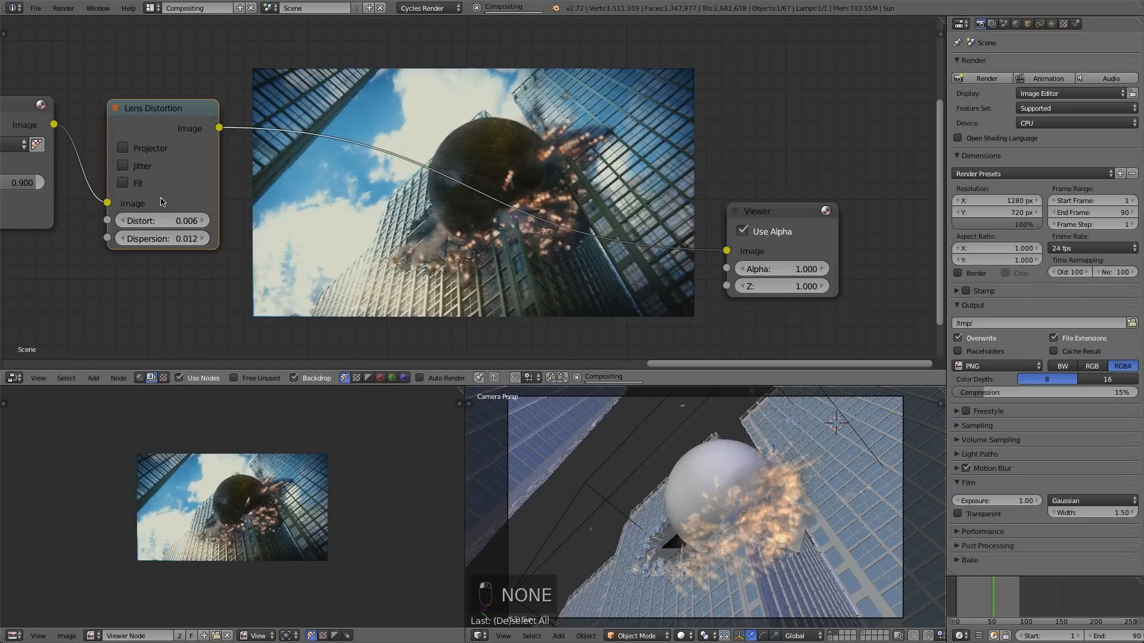
{"action": "left_click", "coordinate": [122, 183]}
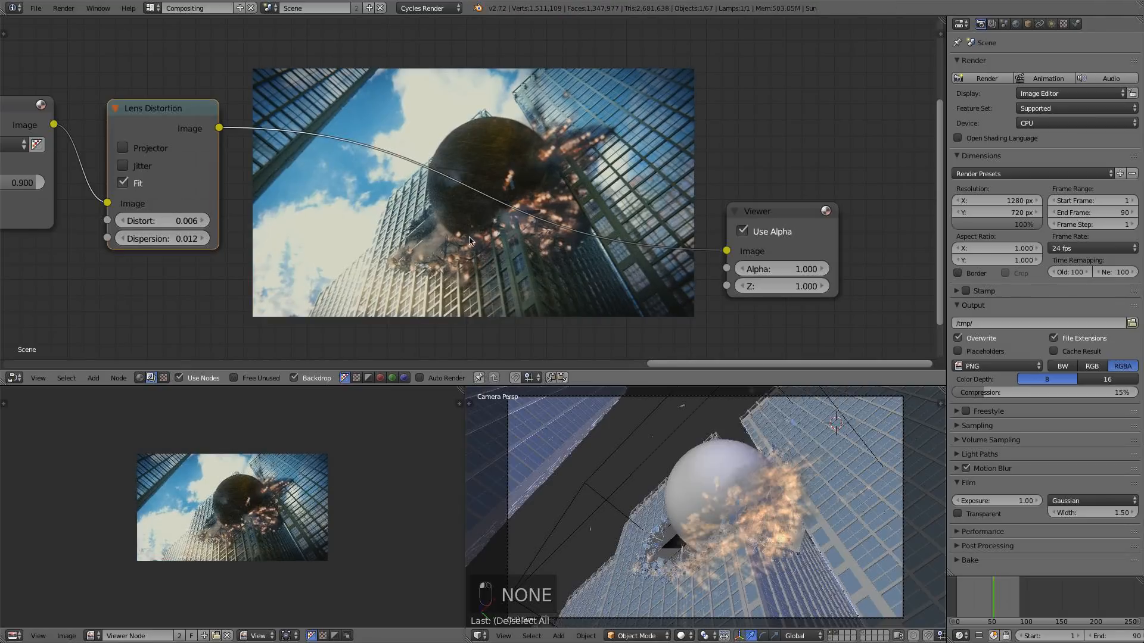
- Move the Composite node across to sit above the Viewer node
{"action": "middle_click_drag", "start_coordinate": [460, 235], "coordinate": [416, 257]}
{"action": "scroll", "coordinate": [429, 208], "scroll_direction": "up", "scroll_amount": 1}
{"action": "scroll", "coordinate": [428, 208], "scroll_direction": "down", "scroll_amount": 4}
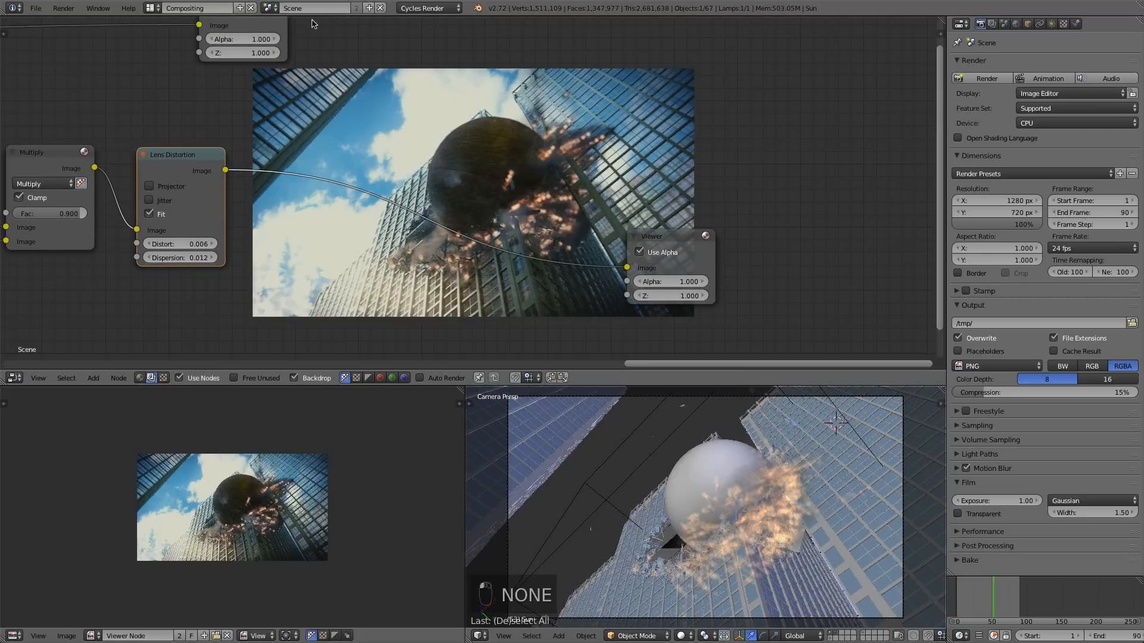
{"action": "scroll", "coordinate": [286, 50], "scroll_direction": "down", "scroll_amount": 1}
{"action": "middle_click_drag", "start_coordinate": [285, 51], "coordinate": [282, 95]}
{"action": "left_click_drag", "start_coordinate": [268, 53], "coordinate": [677, 99]}
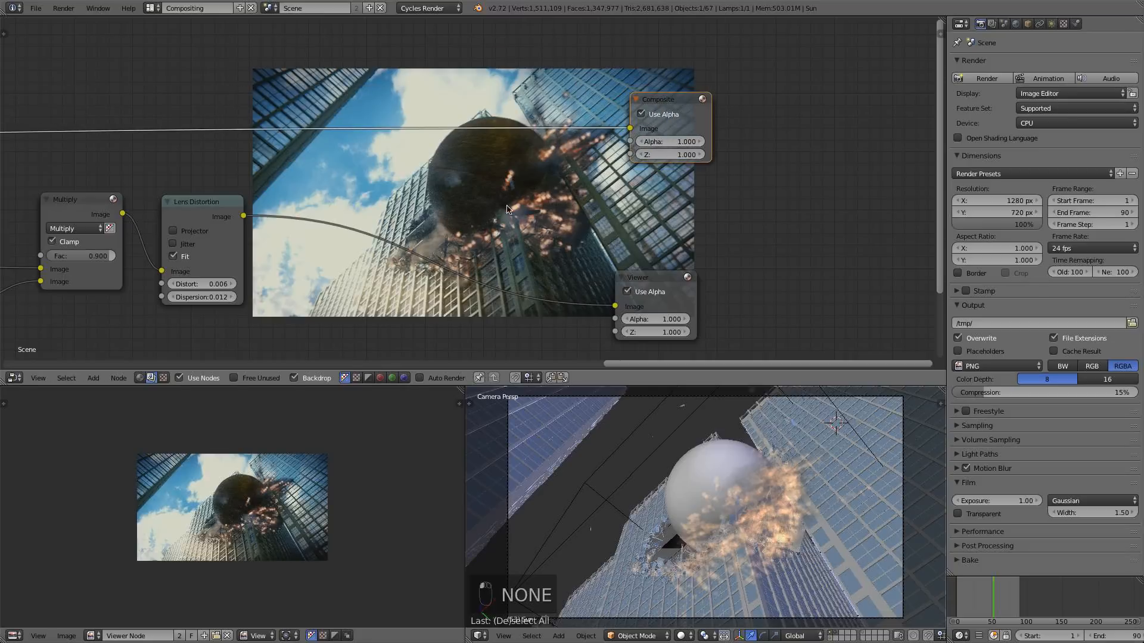
- Insert a Color Balance node between the final Lens Distortion node and the Viewer
{"action": "key", "text": "shift+a"}
{"action": "mouse_move", "coordinate": [417, 173]}
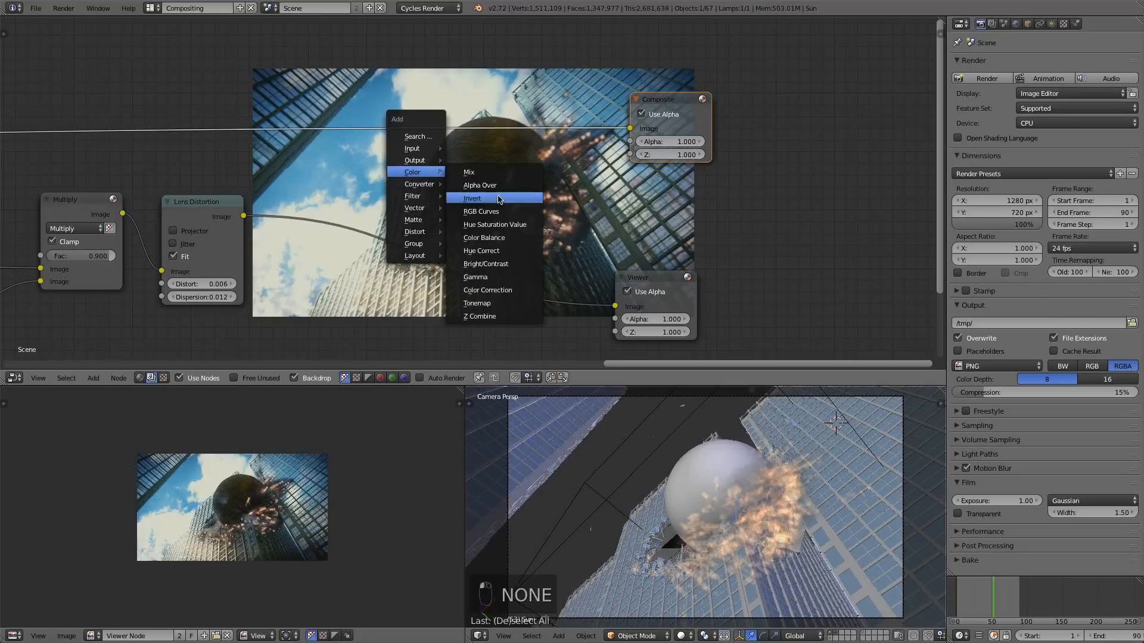
{"action": "left_click", "coordinate": [505, 237]}
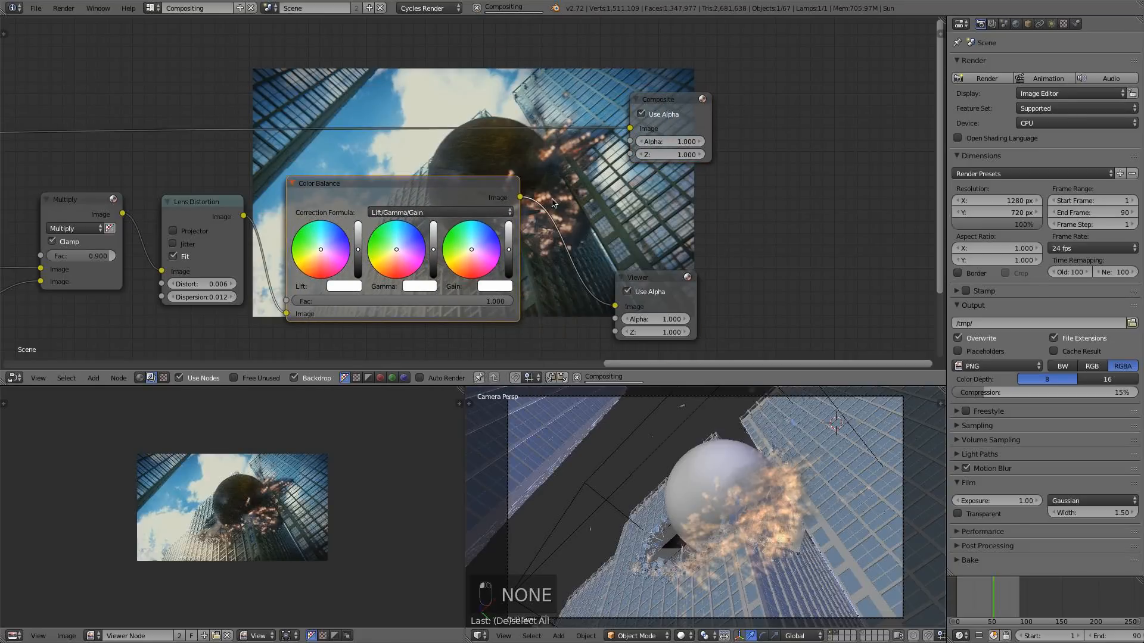
{"action": "left_click", "coordinate": [489, 200]}
- Tint the Color Balance node's Lift slightly blue, to R 0.978, G 0.981, B 1.000
{"action": "middle_click_drag", "start_coordinate": [490, 200], "coordinate": [524, 193]}
{"action": "scroll", "coordinate": [256, 106], "scroll_direction": "up", "scroll_amount": 2}
{"action": "scroll", "coordinate": [278, 101], "scroll_direction": "up", "scroll_amount": 4}
{"action": "scroll", "coordinate": [459, 192], "scroll_direction": "up", "scroll_amount": 3}
{"action": "middle_click_drag", "start_coordinate": [399, 191], "coordinate": [715, 146]}
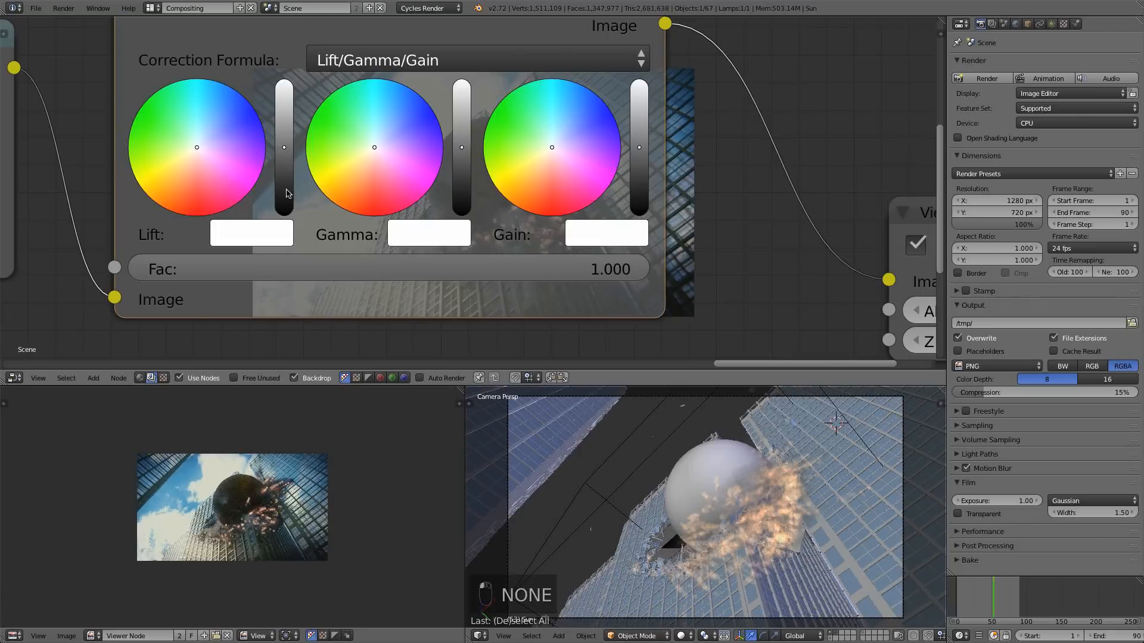
{"action": "left_click", "coordinate": [199, 147]}
{"action": "left_click", "coordinate": [254, 241]}
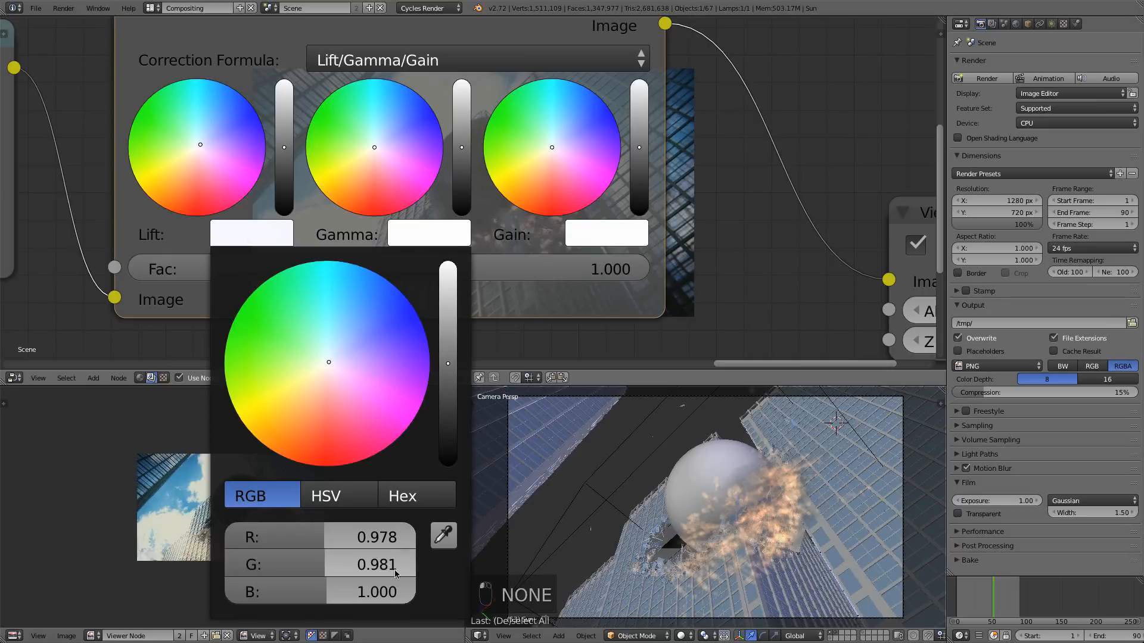
{"action": "double_click", "coordinate": [376, 568]}
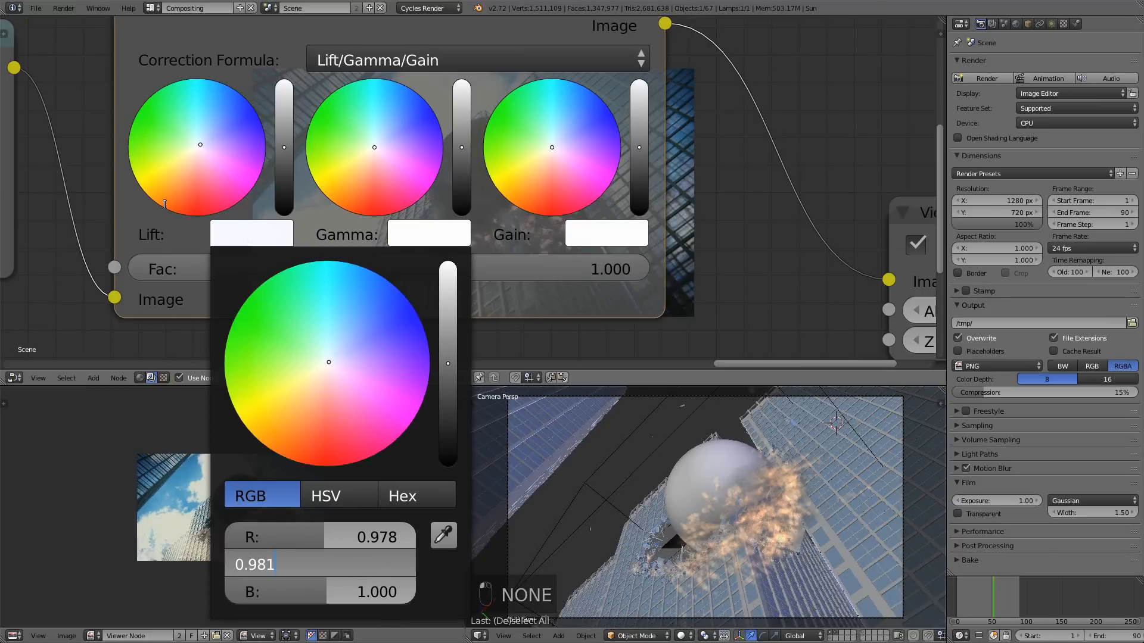
{"action": "key", "text": "Return"}
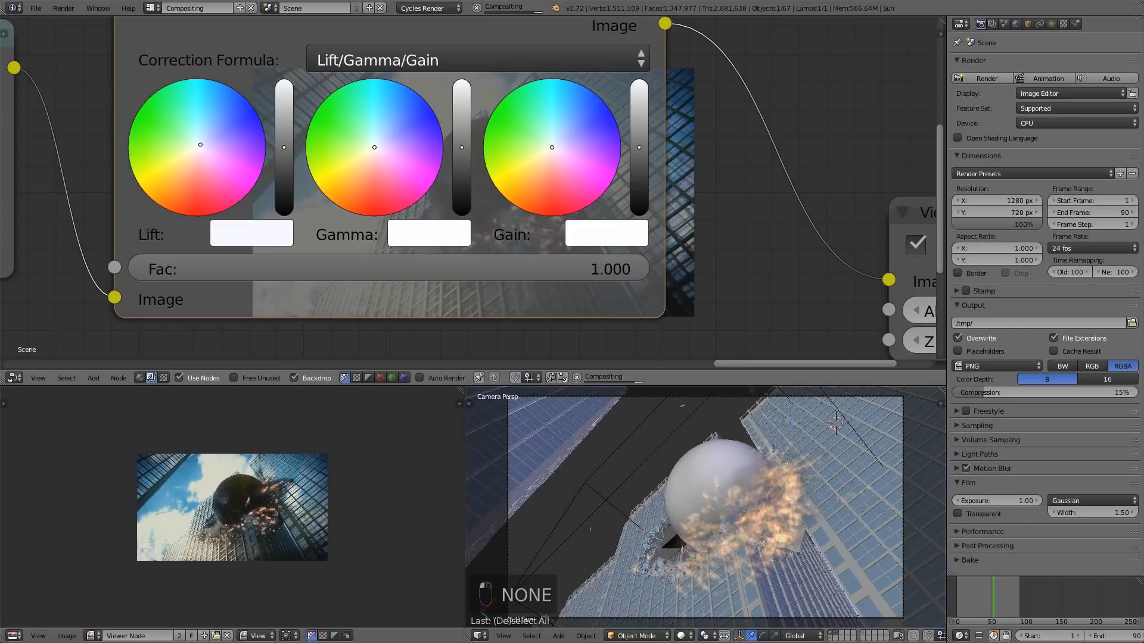
- Darken the Color Balance node's Lift slightly and set its colour to R 0.940, G 0.940, B 0.960
{"action": "middle_click_drag", "start_coordinate": [415, 183], "coordinate": [333, 246]}
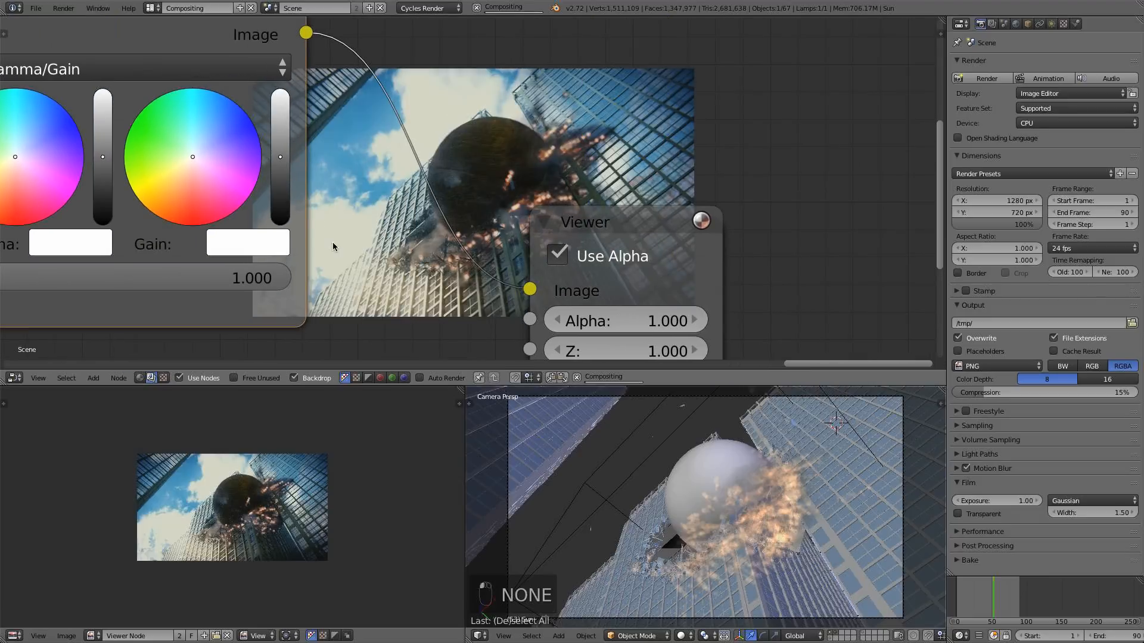
{"action": "middle_click_drag", "start_coordinate": [470, 184], "coordinate": [579, 200]}
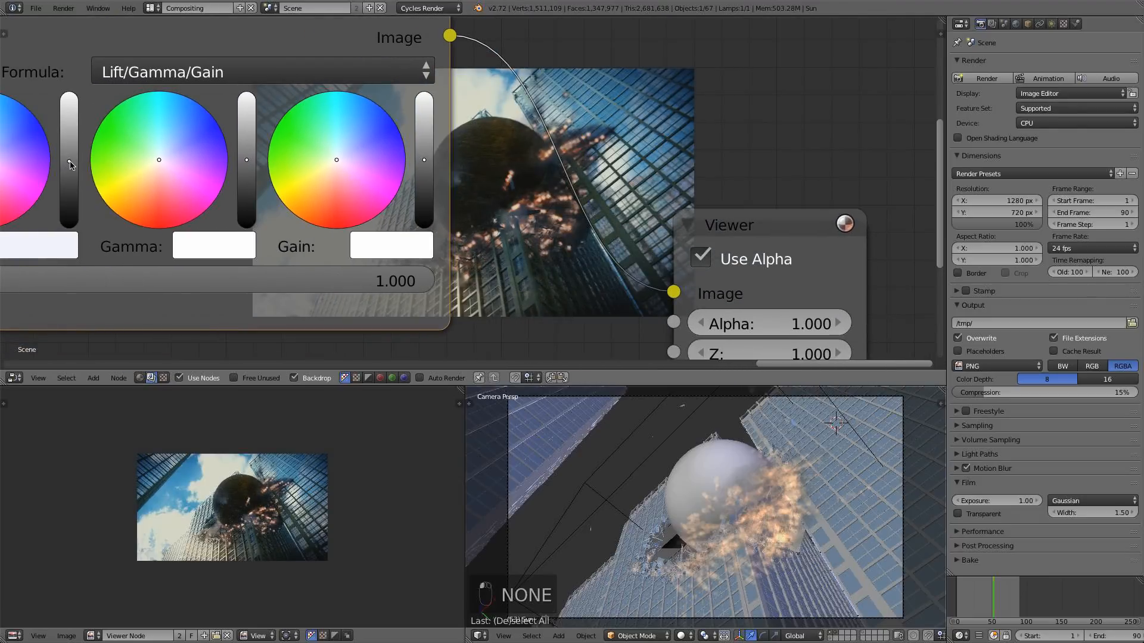
{"action": "left_click_drag", "start_coordinate": [69, 165], "coordinate": [69, 162]}
{"action": "left_click", "coordinate": [56, 251]}
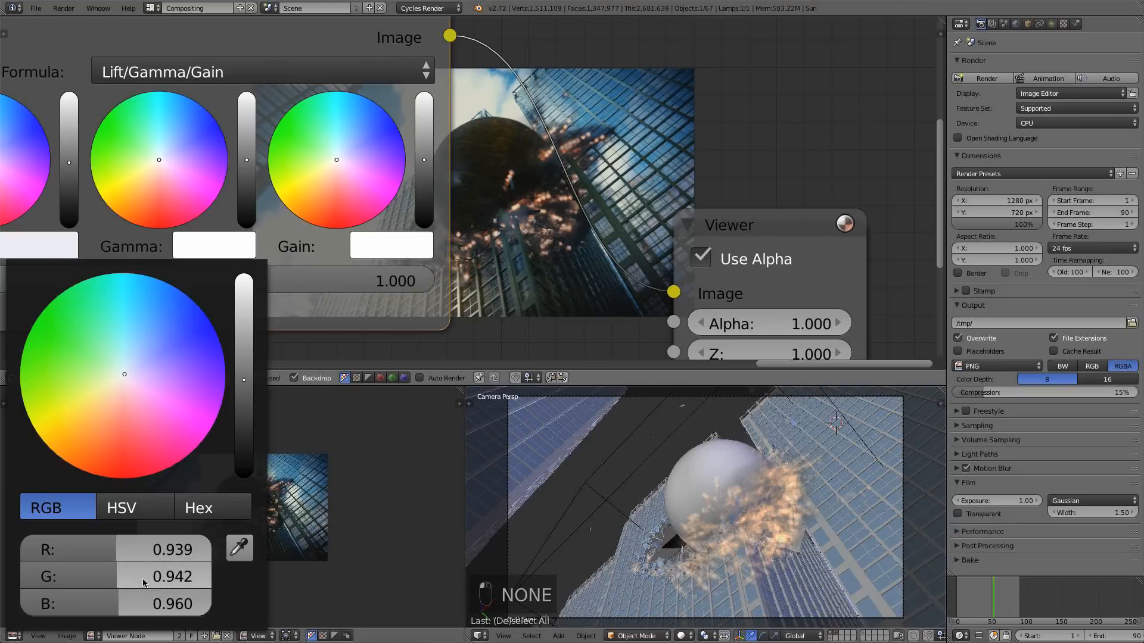
{"action": "left_click", "coordinate": [168, 550]}
{"action": "type", "text": "0.9"}
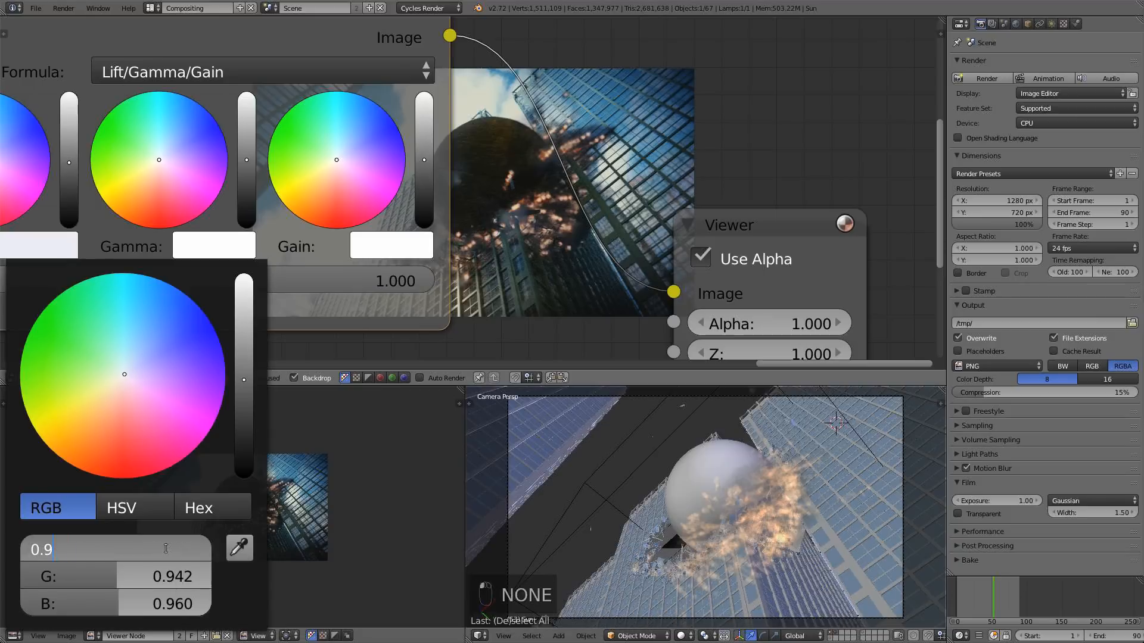
{"action": "type", "text": "4"}
{"action": "key", "text": "Return"}
{"action": "left_click", "coordinate": [172, 576]}
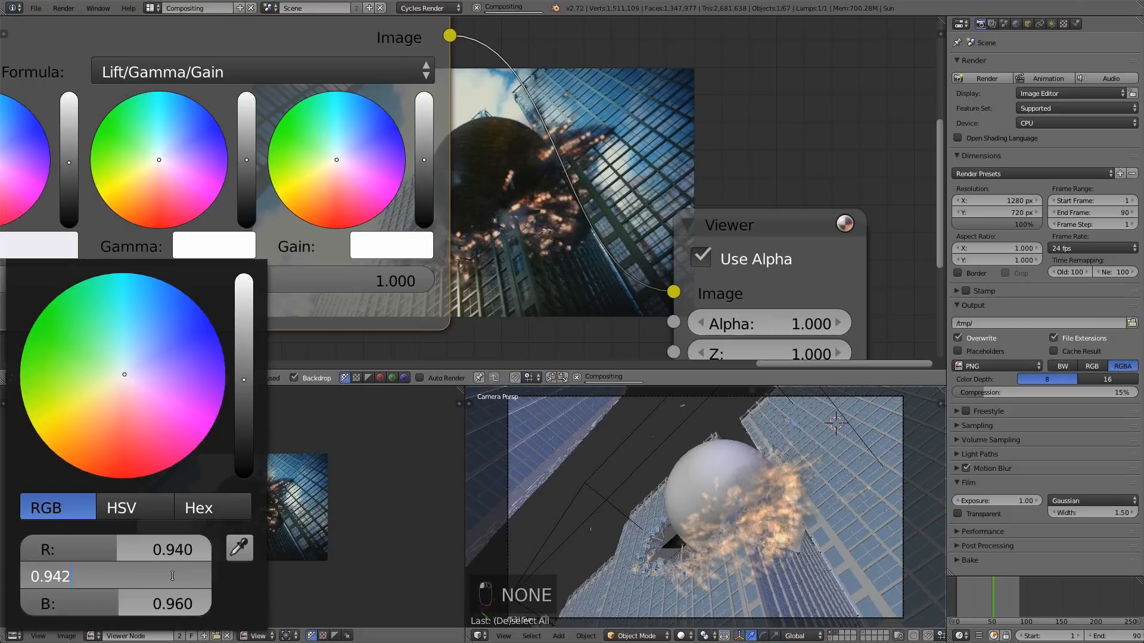
{"action": "key", "text": "BackSpace"}
{"action": "key", "text": "Return"}
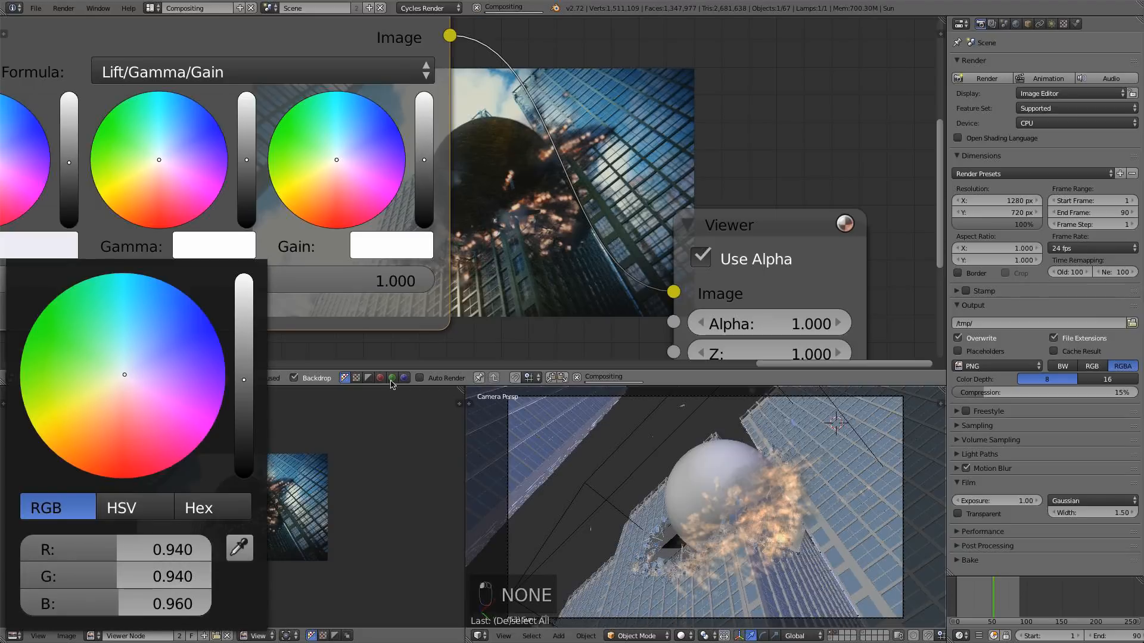
- Recheck the Lift colour, and give Gamma and Gain a slight warm tint with Gamma a little brighter
{"action": "scroll", "coordinate": [523, 240], "scroll_direction": "down", "scroll_amount": 1}
{"action": "middle_click_drag", "start_coordinate": [523, 240], "coordinate": [434, 290]}
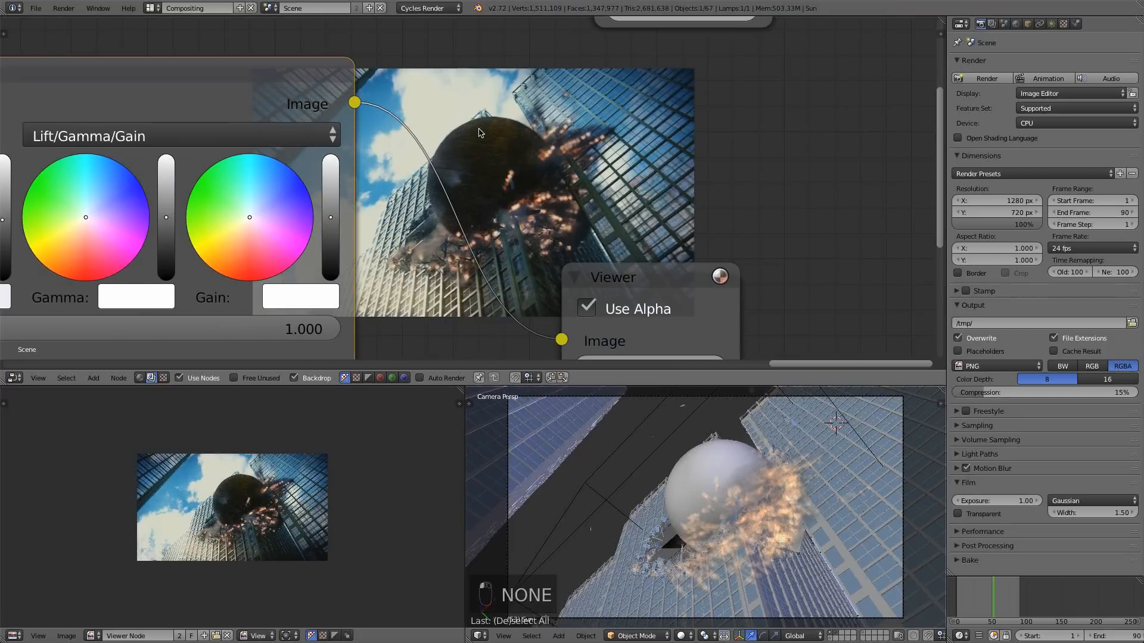
{"action": "middle_click_drag", "start_coordinate": [17, 256], "coordinate": [185, 203]}
{"action": "left_click", "coordinate": [55, 277]}
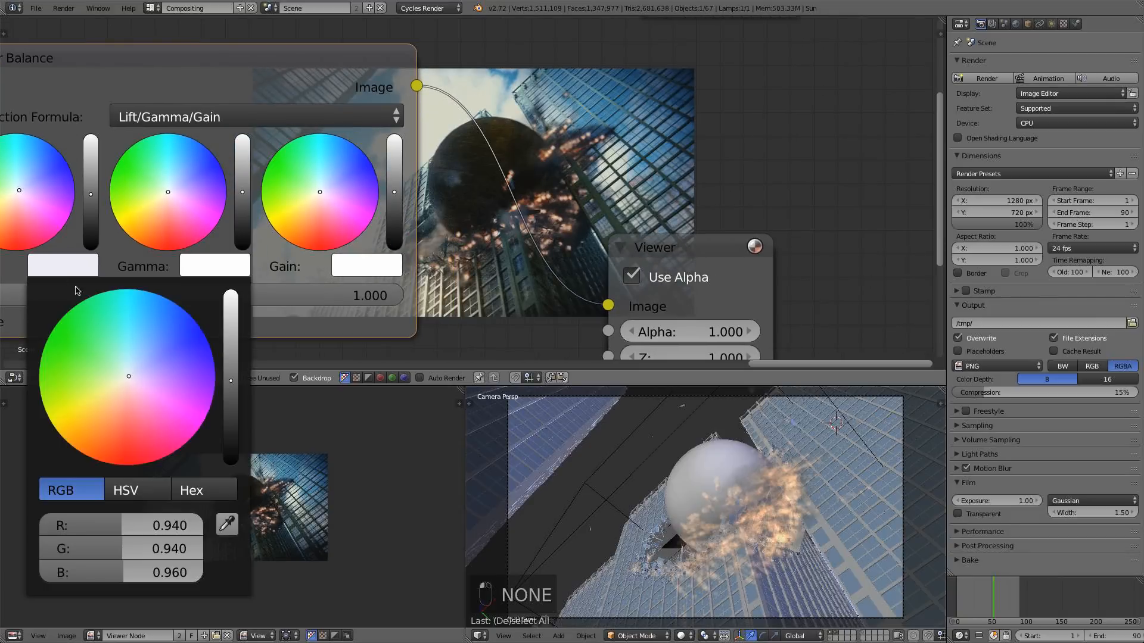
{"action": "middle_click_drag", "start_coordinate": [480, 250], "coordinate": [451, 249]}
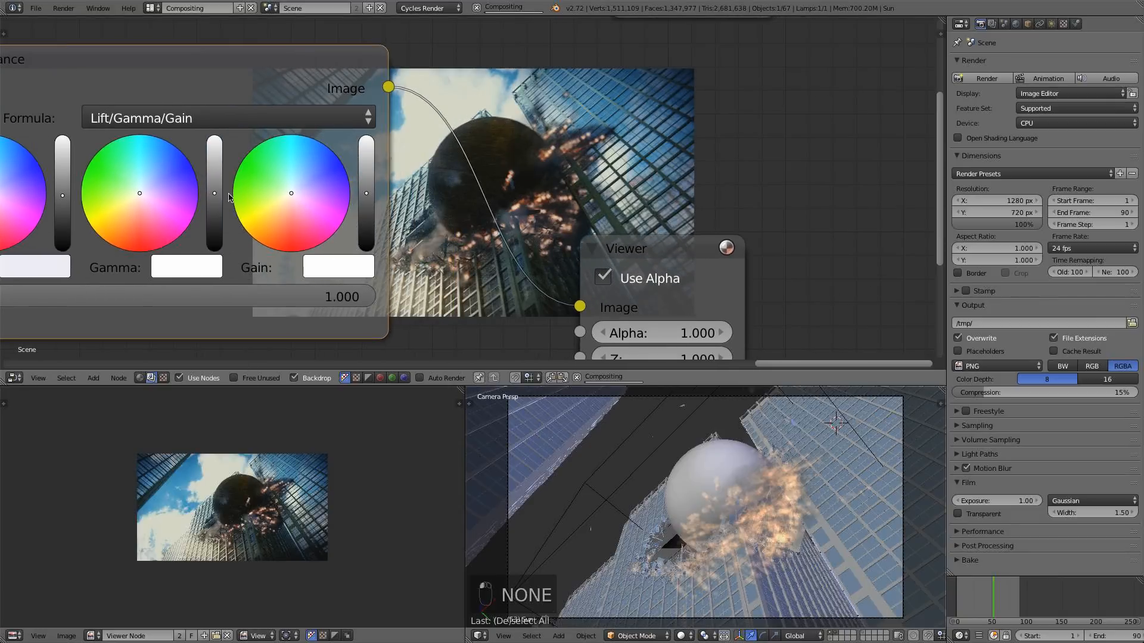
{"action": "left_click", "coordinate": [140, 194]}
{"action": "middle_click_drag", "start_coordinate": [509, 238], "coordinate": [242, 298]}
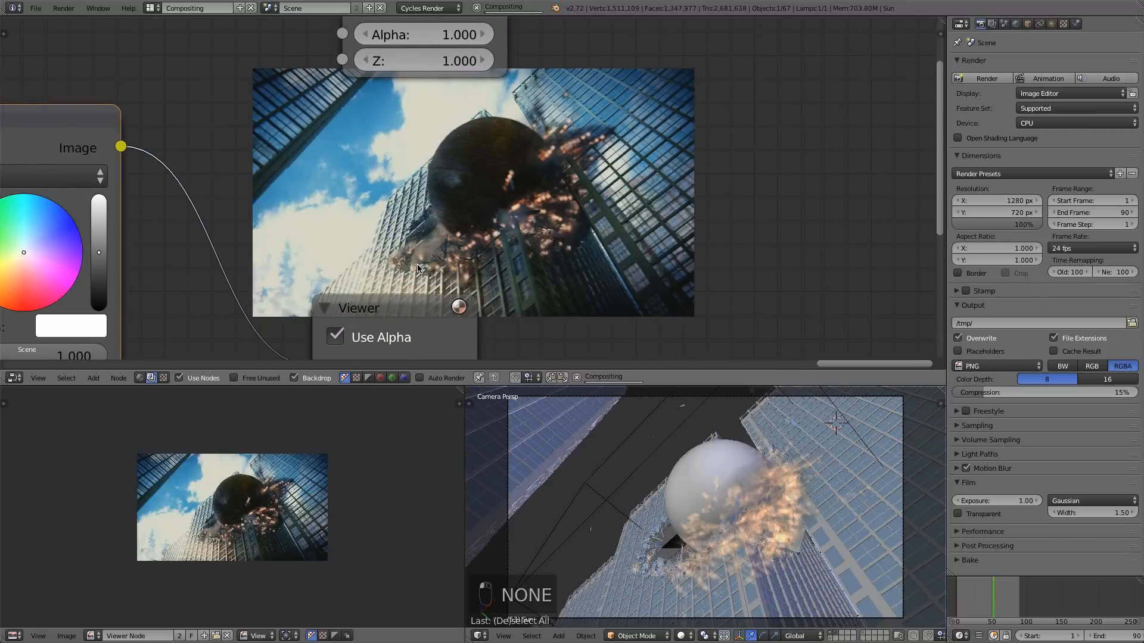
{"action": "middle_click_drag", "start_coordinate": [452, 253], "coordinate": [505, 214]}
{"action": "left_click", "coordinate": [334, 180]}
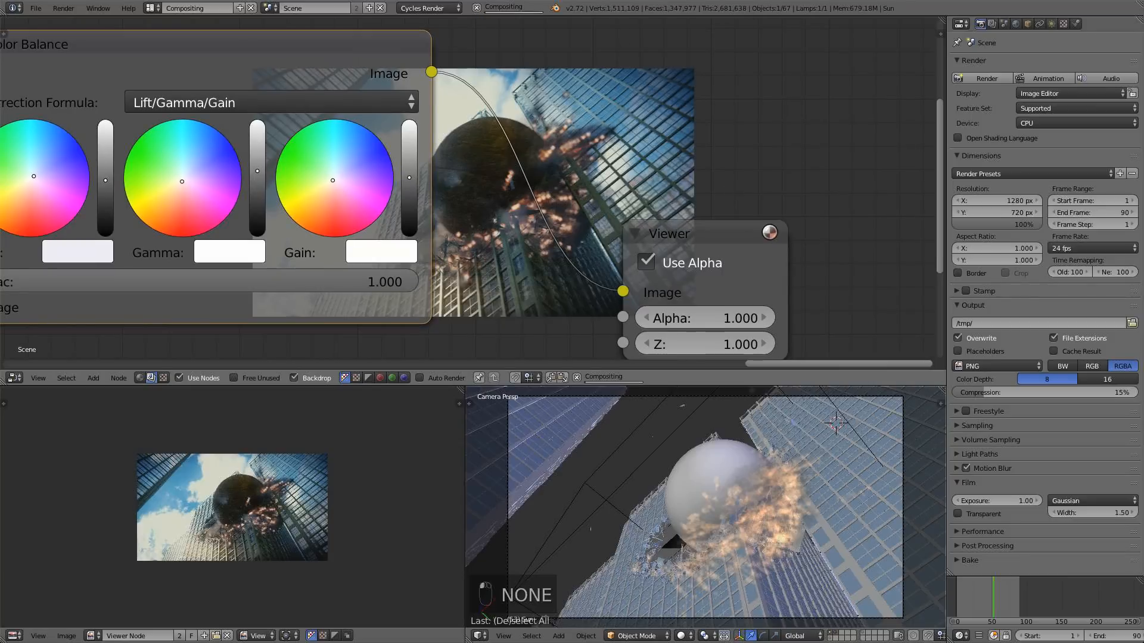
- Set the Threshold of the Streaks Glare node to 4.000
{"action": "middle_click_drag", "start_coordinate": [531, 243], "coordinate": [399, 164]}
{"action": "scroll", "coordinate": [88, 262], "scroll_direction": "down", "scroll_amount": 6}
{"action": "scroll", "coordinate": [332, 230], "scroll_direction": "down", "scroll_amount": 2}
{"action": "middle_click_drag", "start_coordinate": [333, 230], "coordinate": [1017, 148]}
{"action": "middle_click_drag", "start_coordinate": [317, 273], "coordinate": [455, 274]}
{"action": "scroll", "coordinate": [454, 192], "scroll_direction": "up", "scroll_amount": 1}
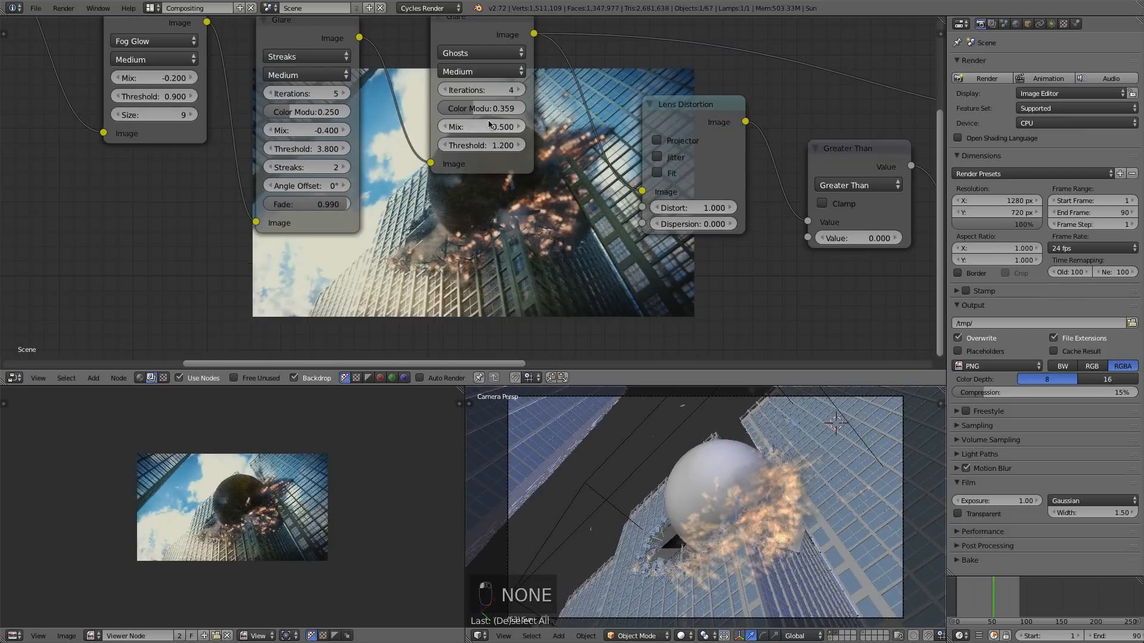
{"action": "middle_click_drag", "start_coordinate": [572, 146], "coordinate": [569, 226]}
{"action": "left_click", "coordinate": [305, 229]}
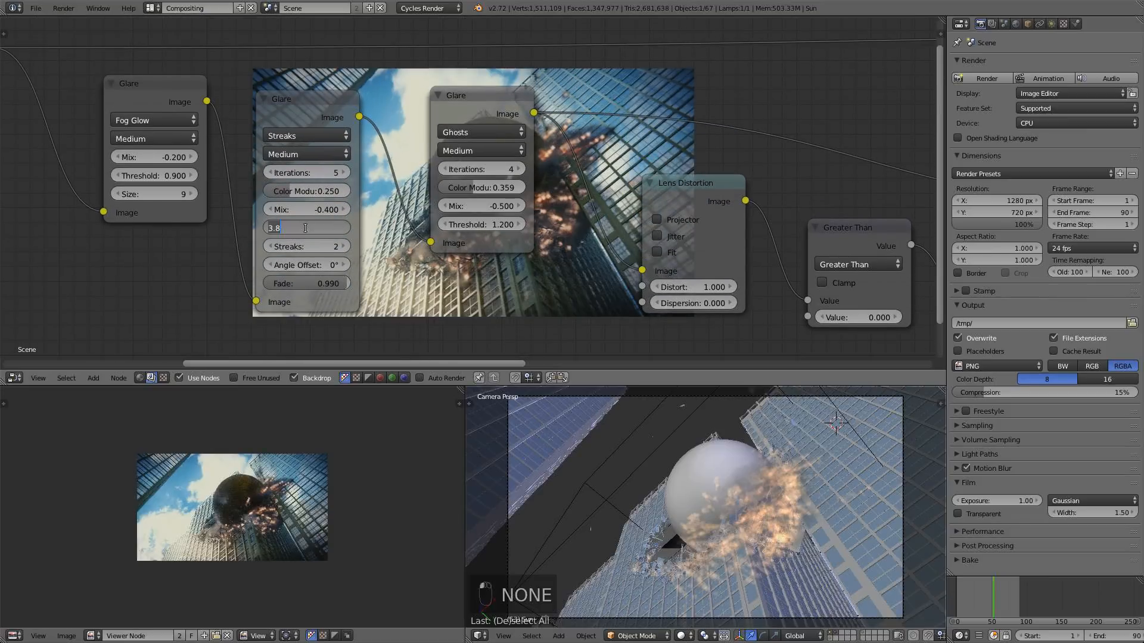
{"action": "type", "text": "4"}
{"action": "key", "text": "Return"}
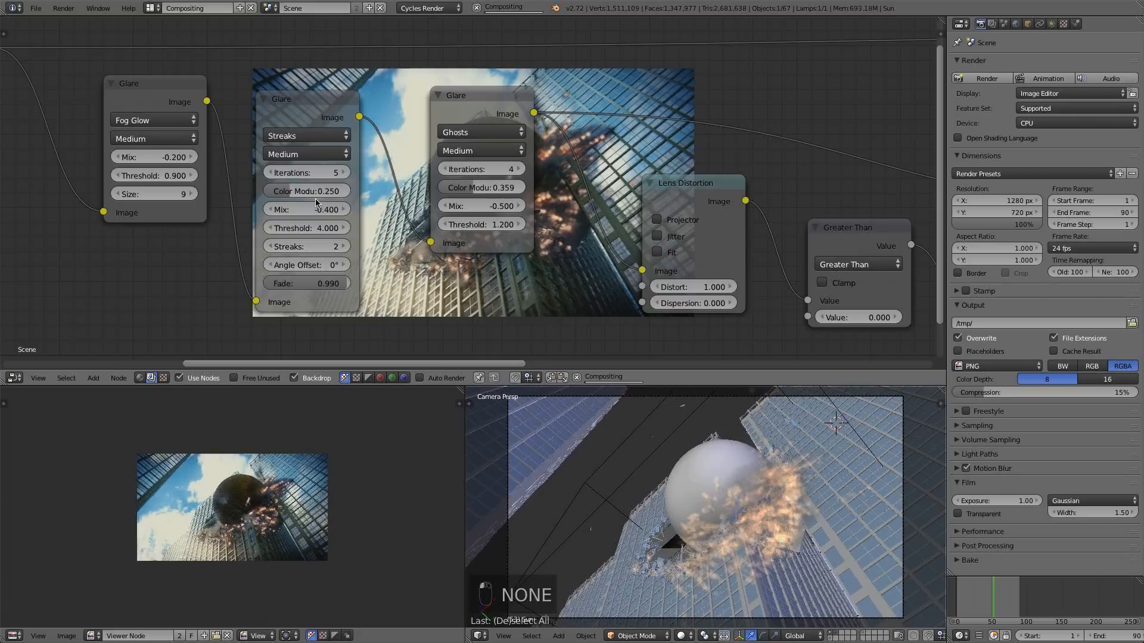
- Set the Streaks Glare node's Color Modulation to 0.505 and its Fade to 0.993
{"action": "mouse_move", "coordinate": [319, 191]}
{"action": "left_mouse_down"}
{"action": "mouse_move", "coordinate": [343, 192]}
{"action": "mouse_move", "coordinate": [320, 191]}
{"action": "left_mouse_up"}
{"action": "middle_click_drag", "start_coordinate": [528, 275], "coordinate": [440, 185]}
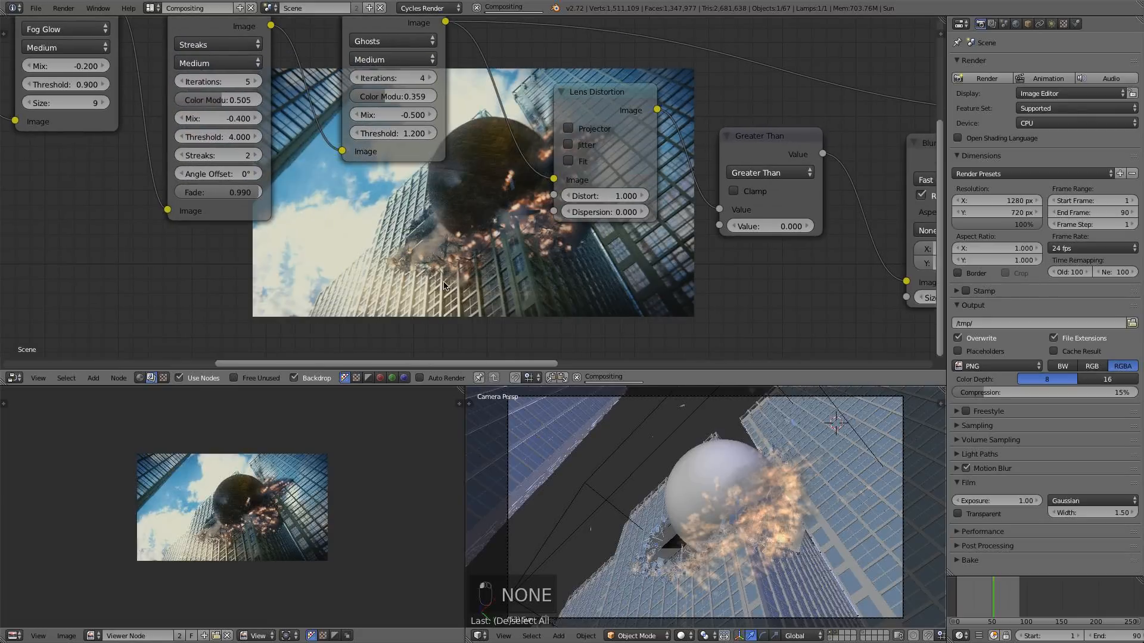
{"action": "middle_click_drag", "start_coordinate": [370, 253], "coordinate": [405, 297]}
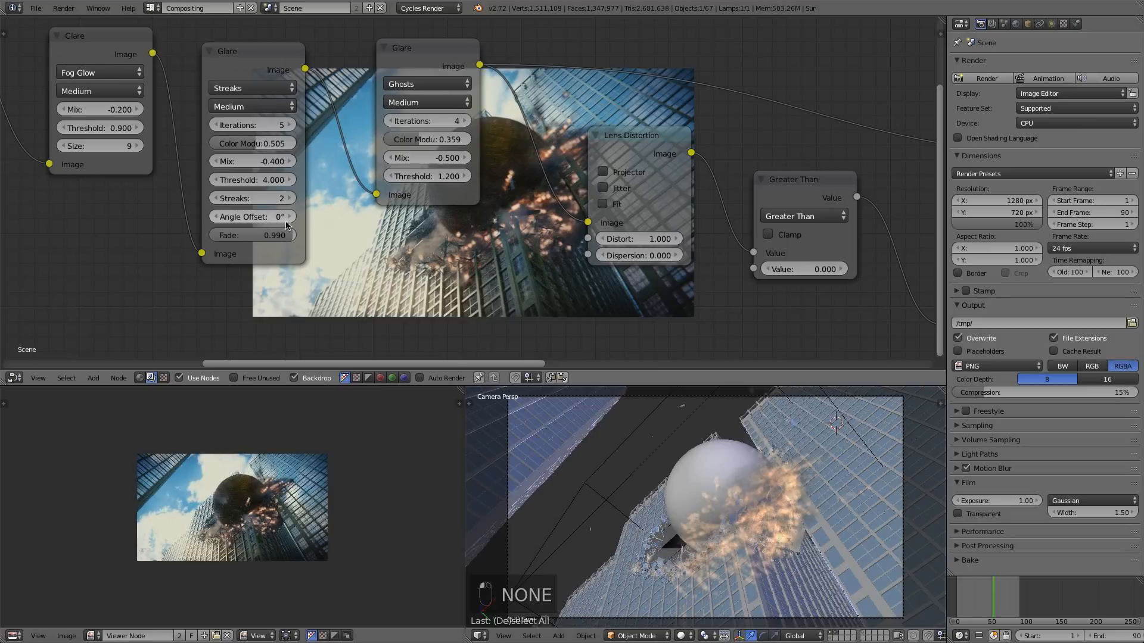
{"action": "left_click", "coordinate": [272, 236]}
{"action": "type", "text": "3"}
{"action": "key", "text": "Return"}
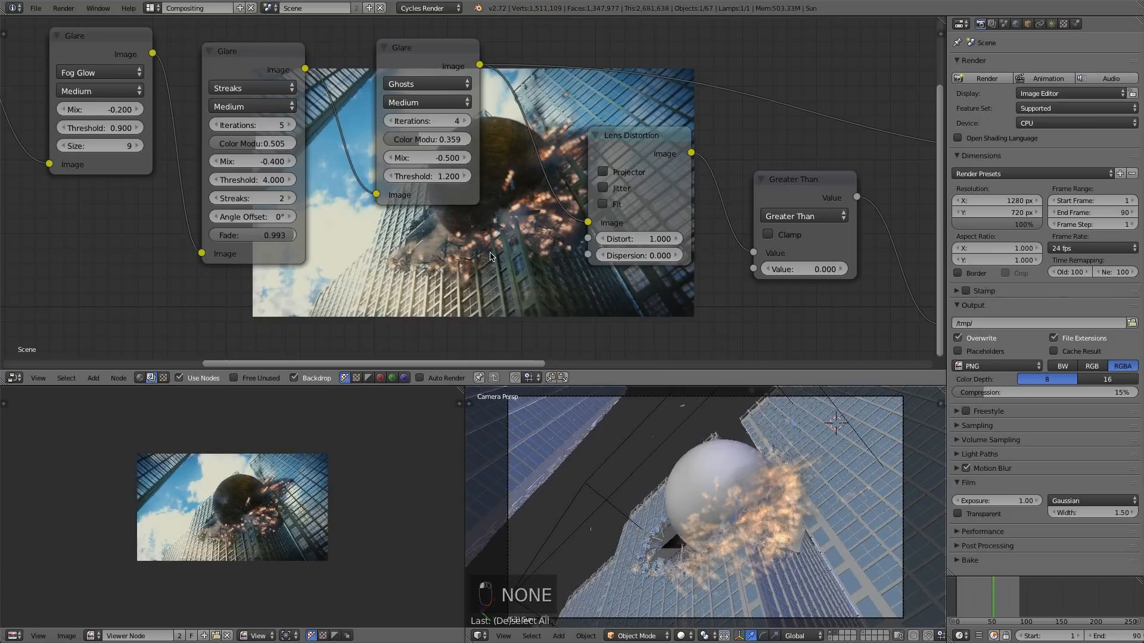
- Set the Fog Glow Glare node's Threshold to 1.000 and its Size to 8
{"action": "middle_click_drag", "start_coordinate": [491, 256], "coordinate": [596, 286]}
{"action": "left_click", "coordinate": [202, 158]}
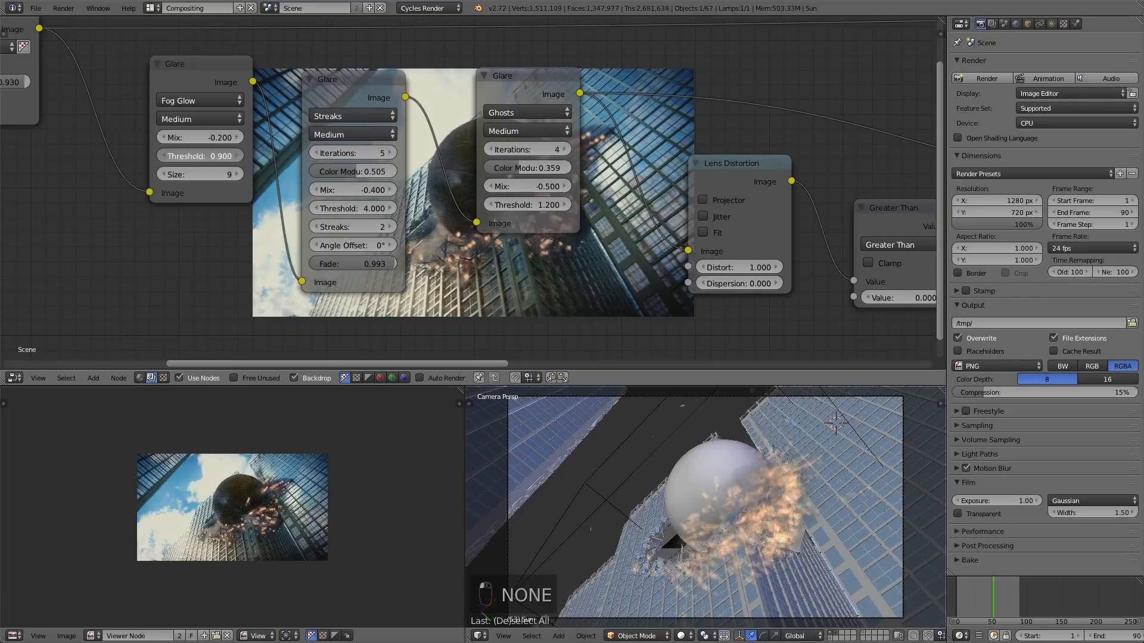
{"action": "type", "text": "1"}
{"action": "key", "text": "Return"}
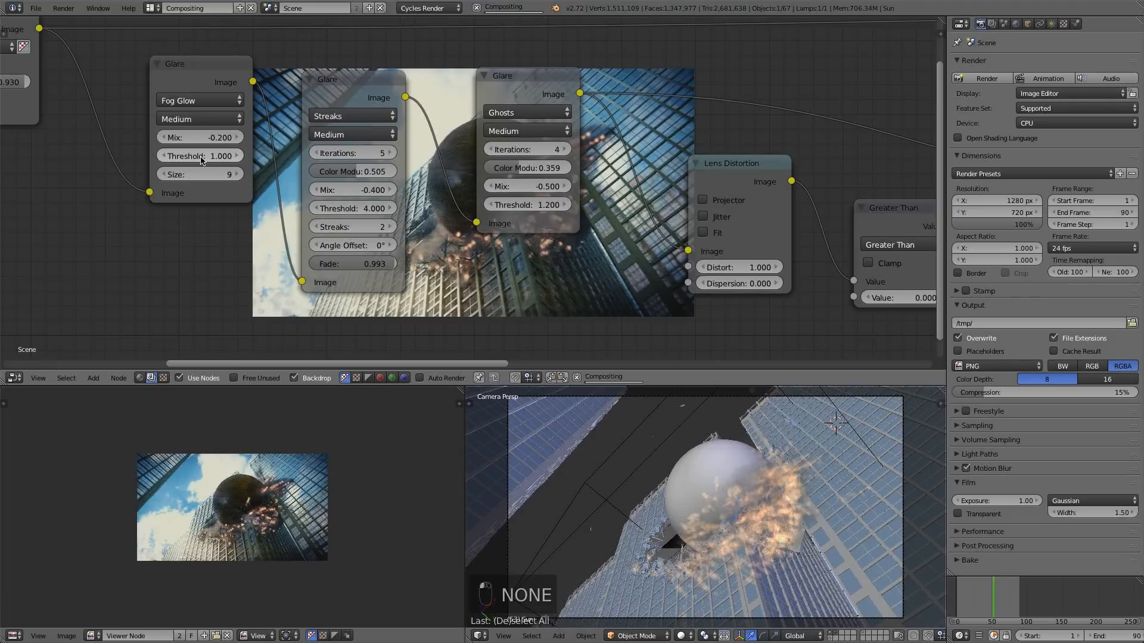
{"action": "left_click", "coordinate": [162, 175]}
{"action": "middle_click_drag", "start_coordinate": [215, 256], "coordinate": [180, 188]}
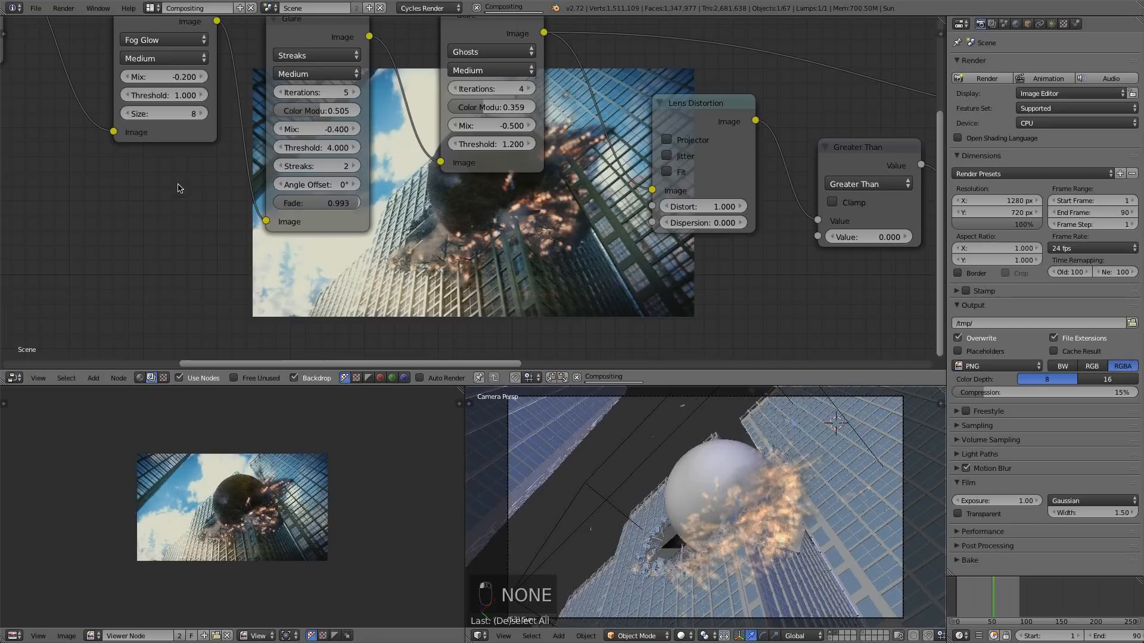
{"action": "middle_click_drag", "start_coordinate": [554, 256], "coordinate": [0, 244]}
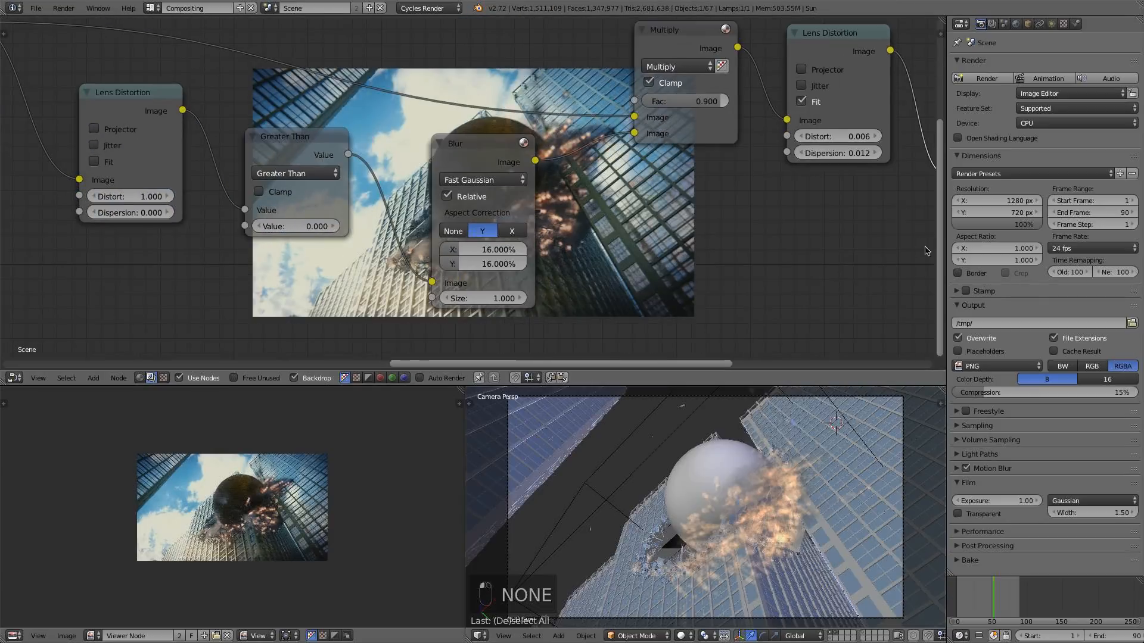
- Lower the Lift brightness of the Color Balance node slightly
{"action": "middle_click_drag", "start_coordinate": [655, 218], "coordinate": [277, 298]}
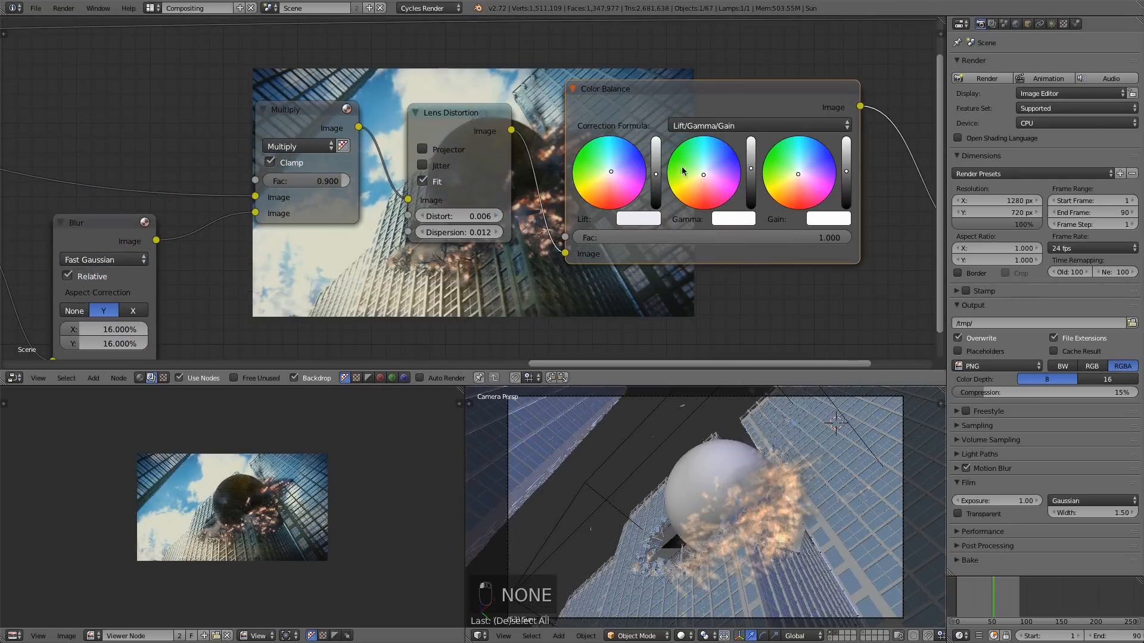
{"action": "left_click", "coordinate": [655, 175]}
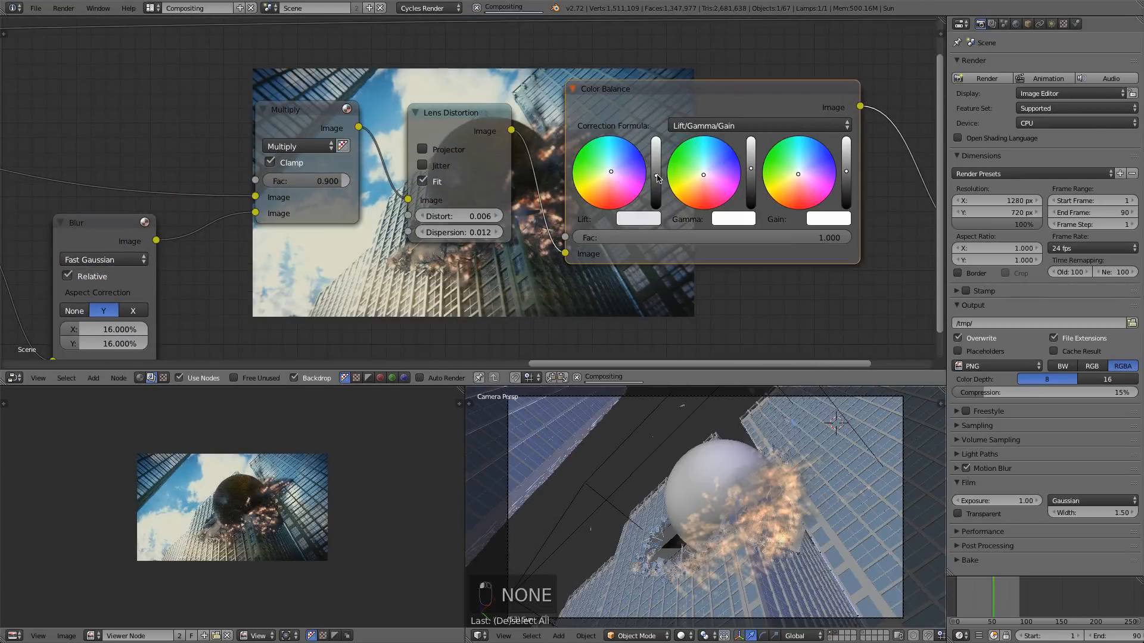
{"action": "middle_click_drag", "start_coordinate": [680, 288], "coordinate": [465, 154]}
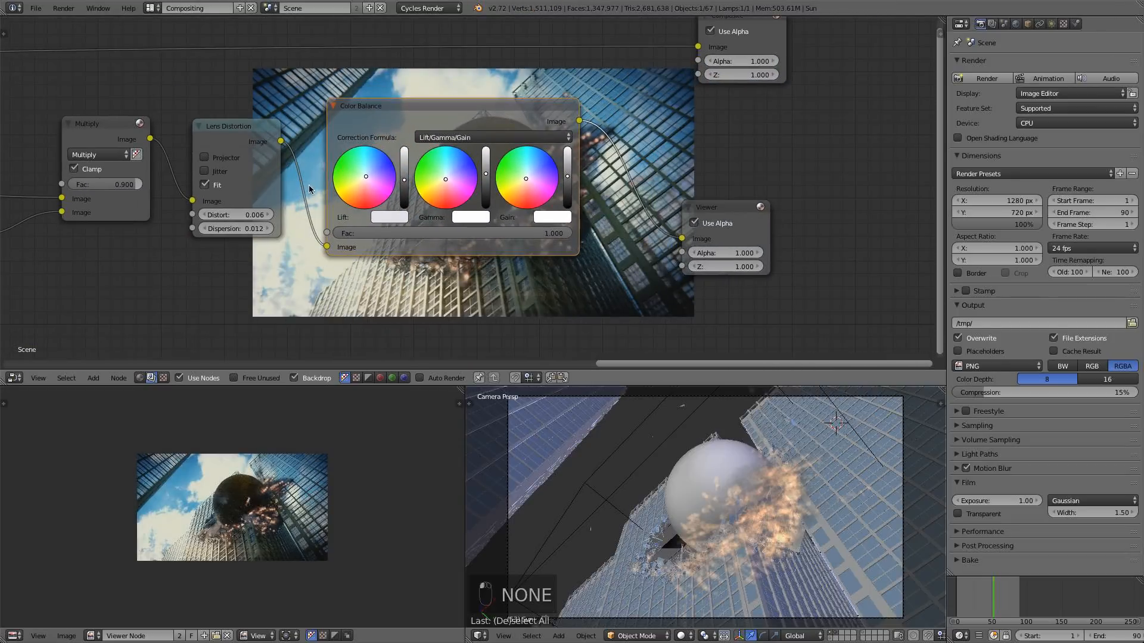
- Move the Viewer and Composite nodes farther along and insert a Hue Saturation Value node between Color Balance and the Viewer
{"action": "scroll", "coordinate": [309, 189], "scroll_direction": "down", "scroll_amount": 2}
{"action": "left_click_drag", "start_coordinate": [425, 214], "coordinate": [666, 211]}
{"action": "left_click_drag", "start_coordinate": [419, 72], "coordinate": [701, 75]}
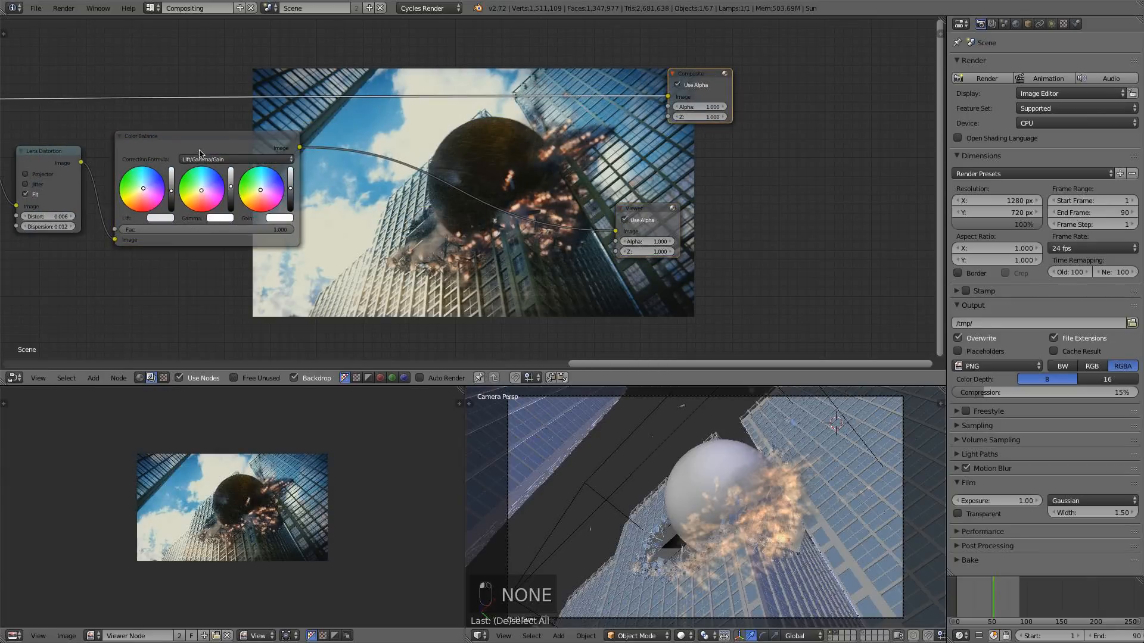
{"action": "key", "text": "shift+a"}
{"action": "mouse_move", "coordinate": [365, 230]}
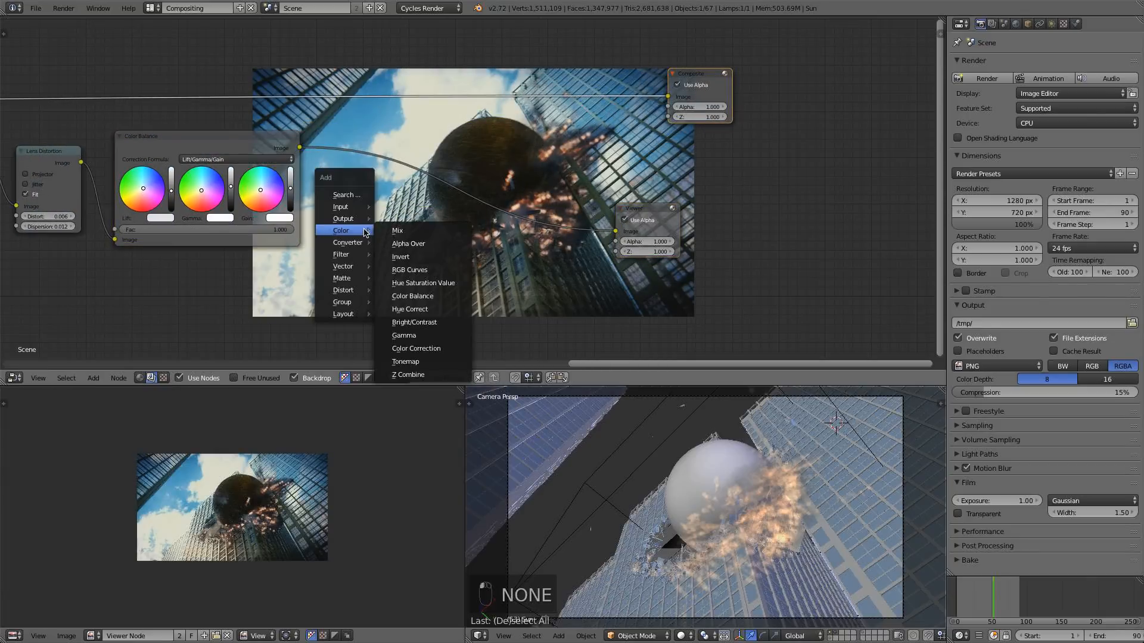
{"action": "left_click", "coordinate": [414, 283]}
{"action": "left_click", "coordinate": [419, 197]}
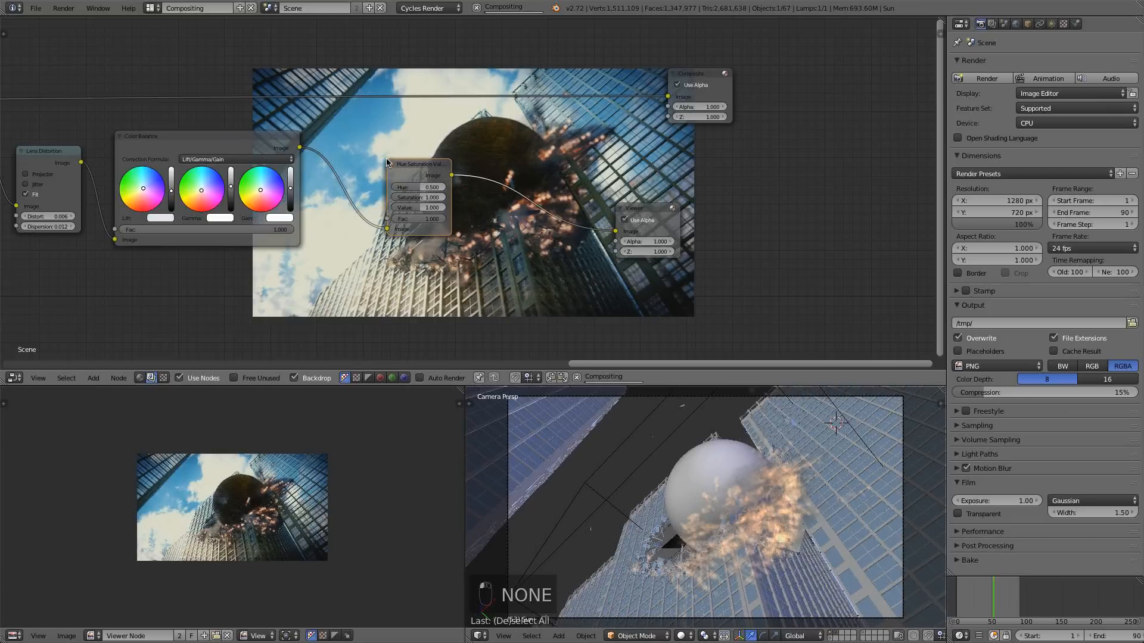
- Set the Hue Saturation Value node's Saturation to 0.800
{"action": "left_click", "coordinate": [420, 200]}
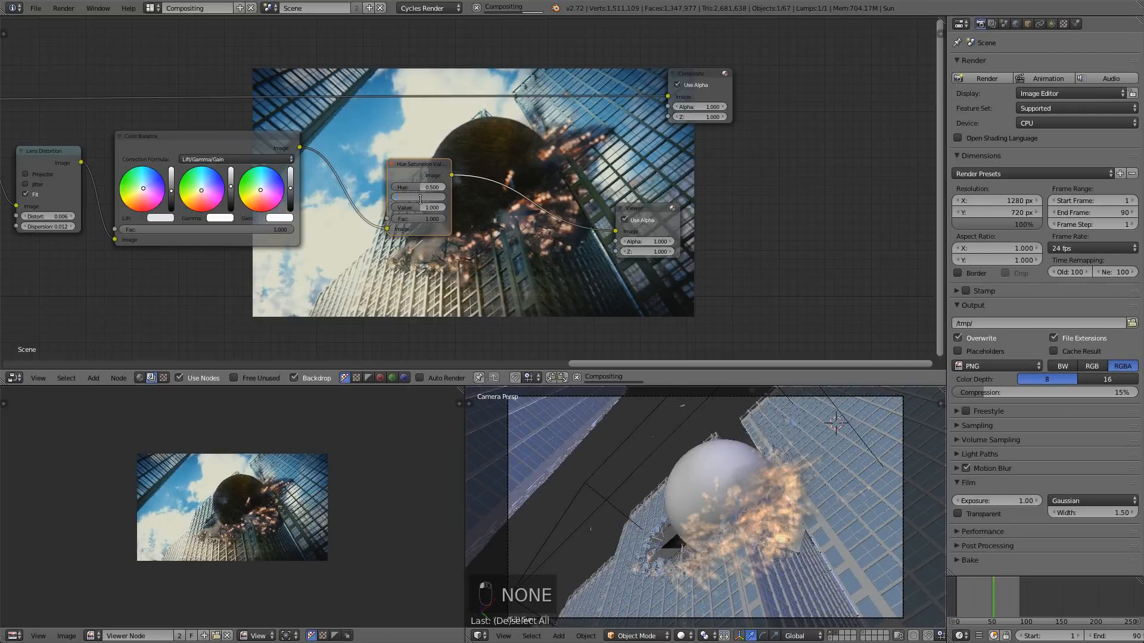
{"action": "type", "text": "0.8"}
{"action": "key", "text": "Return"}
{"action": "middle_click_drag", "start_coordinate": [421, 203], "coordinate": [369, 243]}
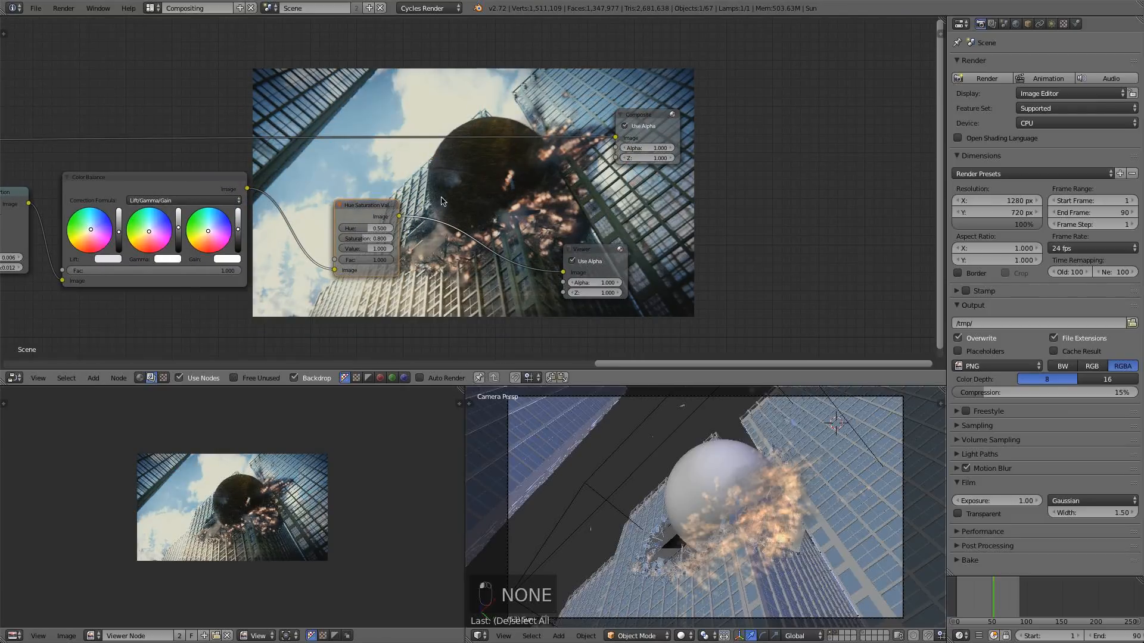
- Set the Hue Saturation Value node's Saturation to 0.900
{"action": "middle_click_drag", "start_coordinate": [376, 240], "coordinate": [346, 188]}
{"action": "left_click", "coordinate": [345, 182]}
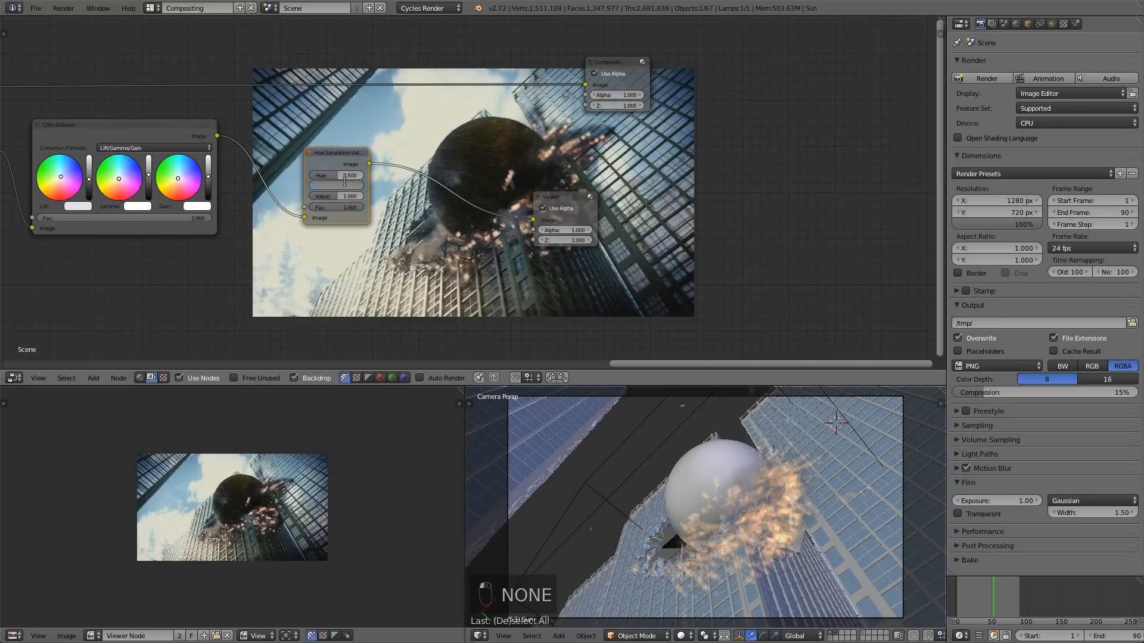
{"action": "type", "text": "0.9"}
{"action": "key", "text": "Return"}
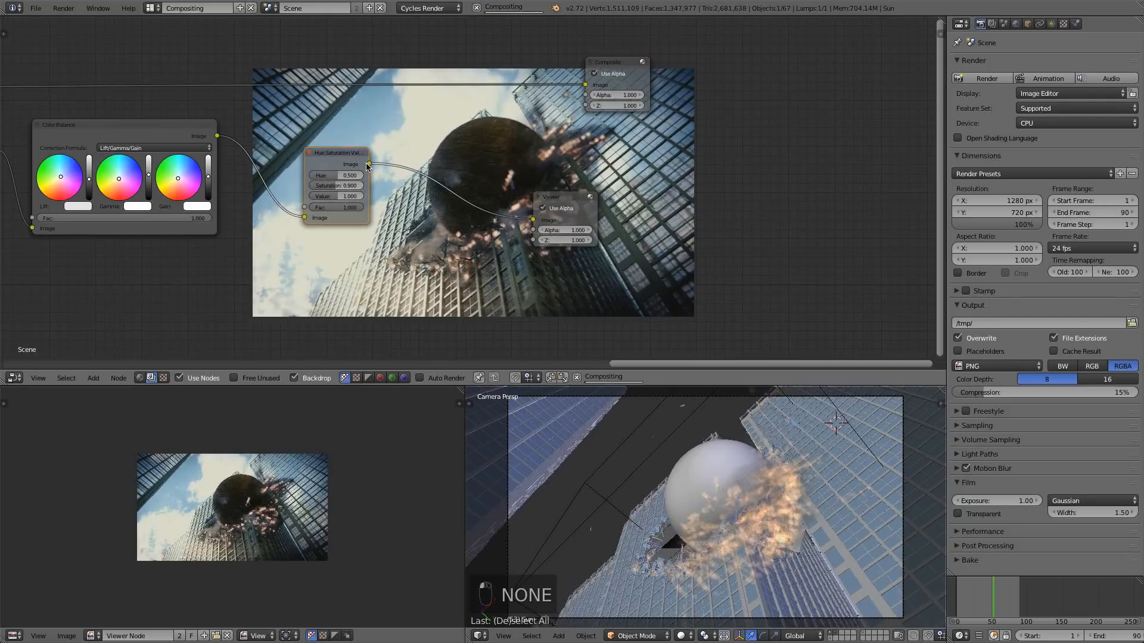
- Connect the Hue Saturation Value node's Image output to the Composite node's Image input
{"action": "left_click_drag", "start_coordinate": [367, 167], "coordinate": [589, 84]}
{"action": "middle_click_drag", "start_coordinate": [549, 222], "coordinate": [92, 206]}
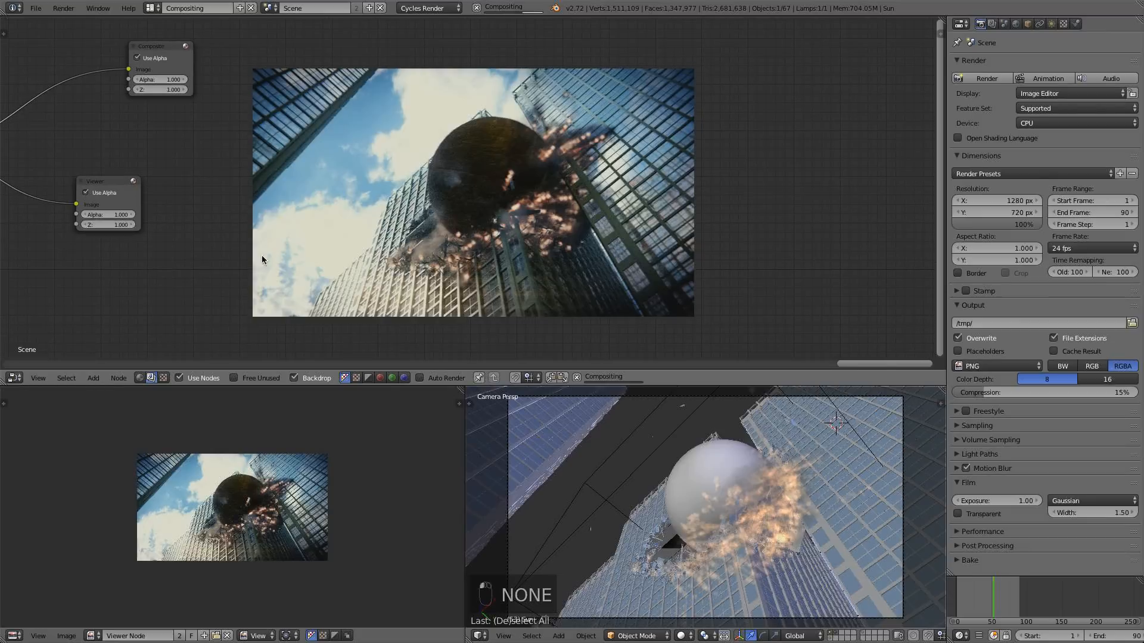
{"action": "middle_click_drag", "start_coordinate": [262, 260], "coordinate": [552, 285]}
{"action": "scroll", "coordinate": [552, 286], "scroll_direction": "up", "scroll_amount": 2}
{"action": "middle_click_drag", "start_coordinate": [477, 273], "coordinate": [716, 228]}
{"action": "middle_click_drag", "start_coordinate": [298, 213], "coordinate": [345, 205]}
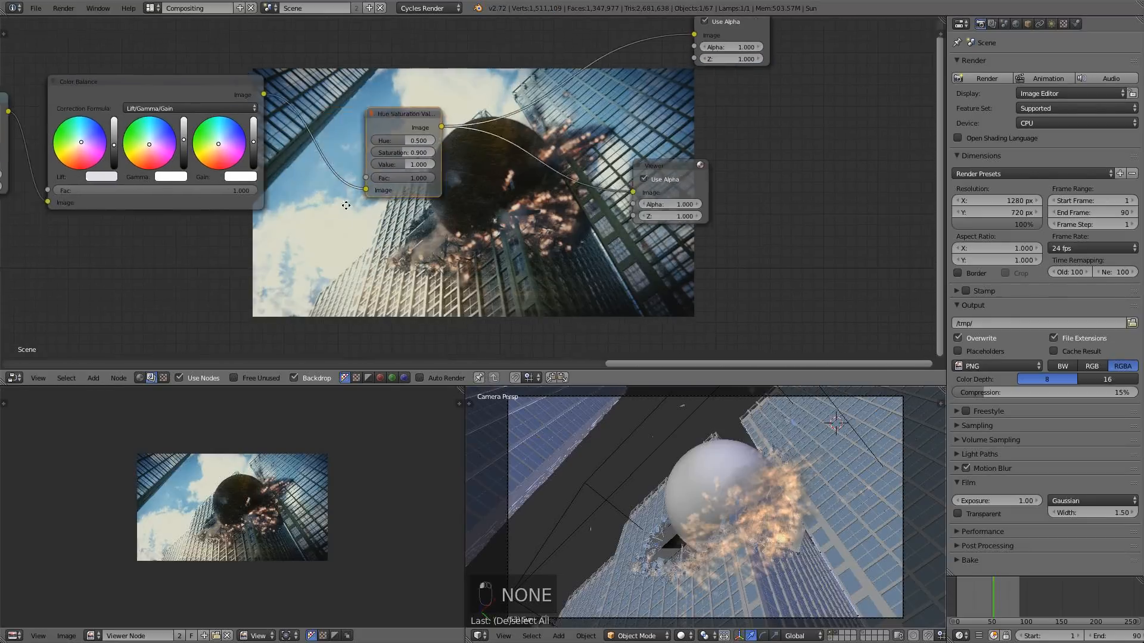
- Lower the Gamma brightness of the Color Balance node slightly and check the image
{"action": "scroll", "coordinate": [346, 205], "scroll_direction": "up", "scroll_amount": 4}
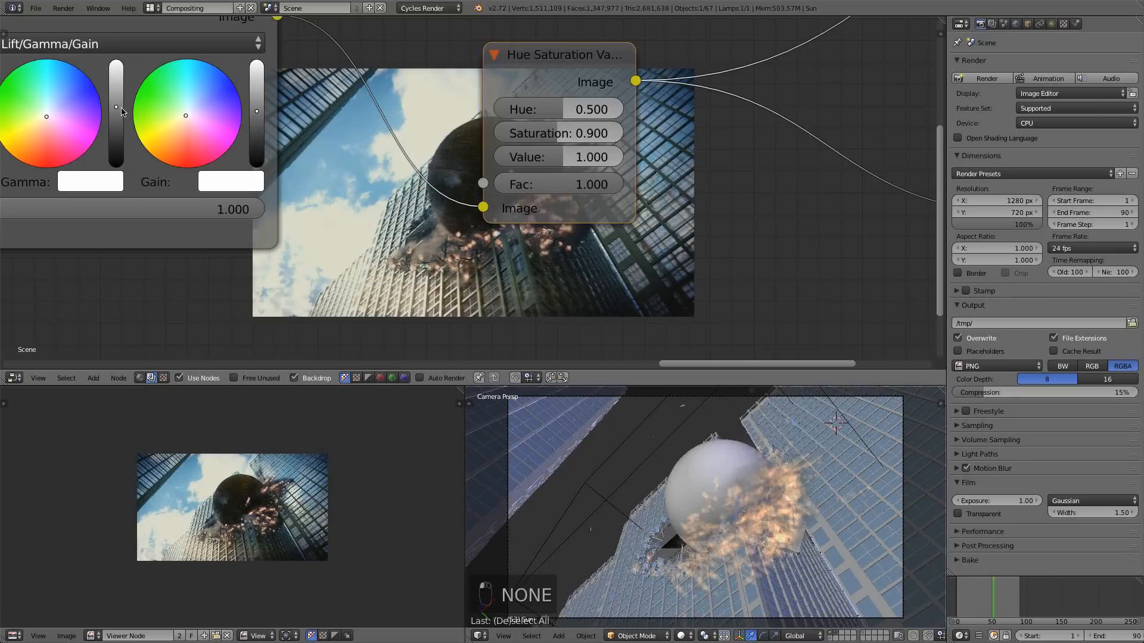
{"action": "left_click", "coordinate": [121, 109]}
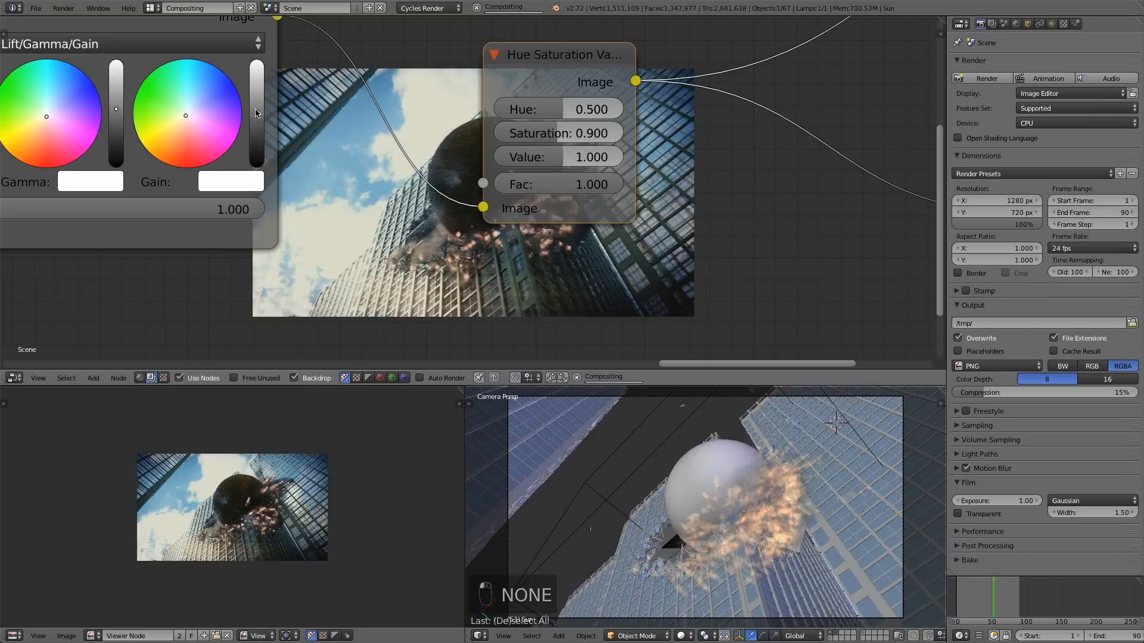
{"action": "middle_click_drag", "start_coordinate": [367, 180], "coordinate": [435, 106]}
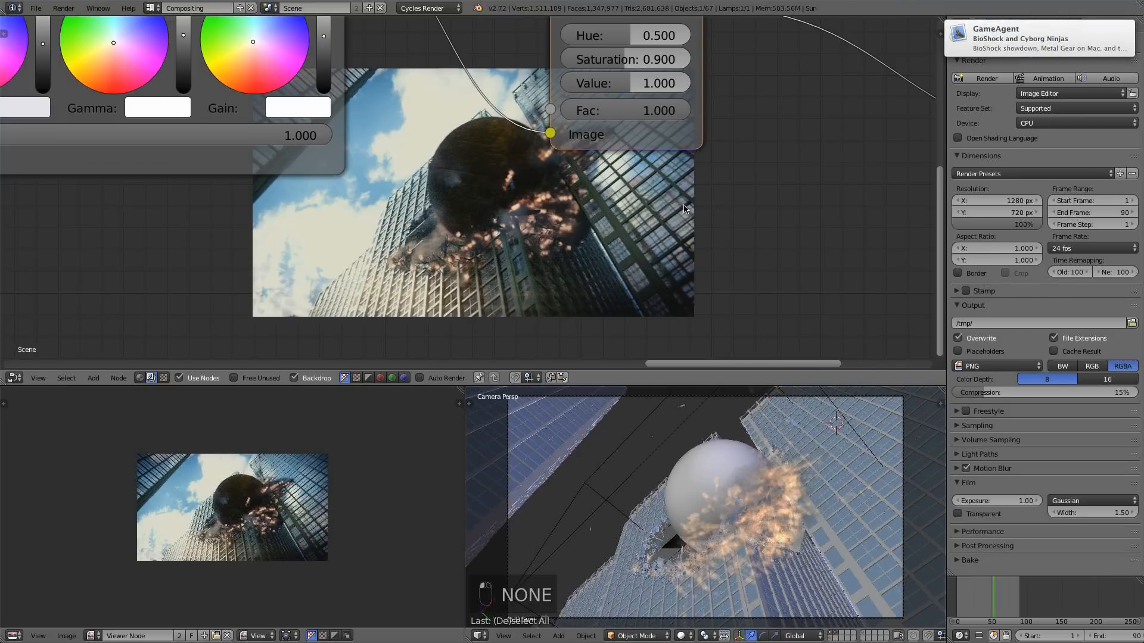
{"action": "middle_click_drag", "start_coordinate": [685, 208], "coordinate": [47, 220]}
{"action": "scroll", "coordinate": [401, 217], "scroll_direction": "down", "scroll_amount": 2}
{"action": "middle_click_drag", "start_coordinate": [387, 202], "coordinate": [94, 186]}
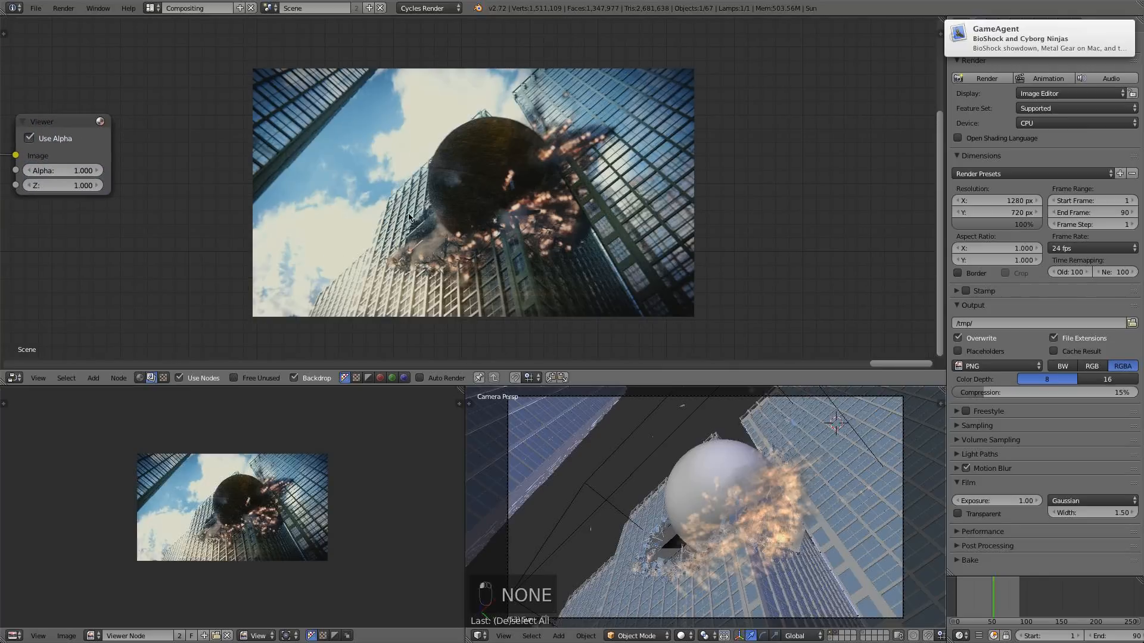
- Set the Fac of the Mix node feeding the Fog Glow Glare node to 0.9
{"action": "middle_click_drag", "start_coordinate": [216, 211], "coordinate": [762, 220]}
{"action": "scroll", "coordinate": [368, 177], "scroll_direction": "down", "scroll_amount": 2}
{"action": "middle_click_drag", "start_coordinate": [367, 177], "coordinate": [766, 162]}
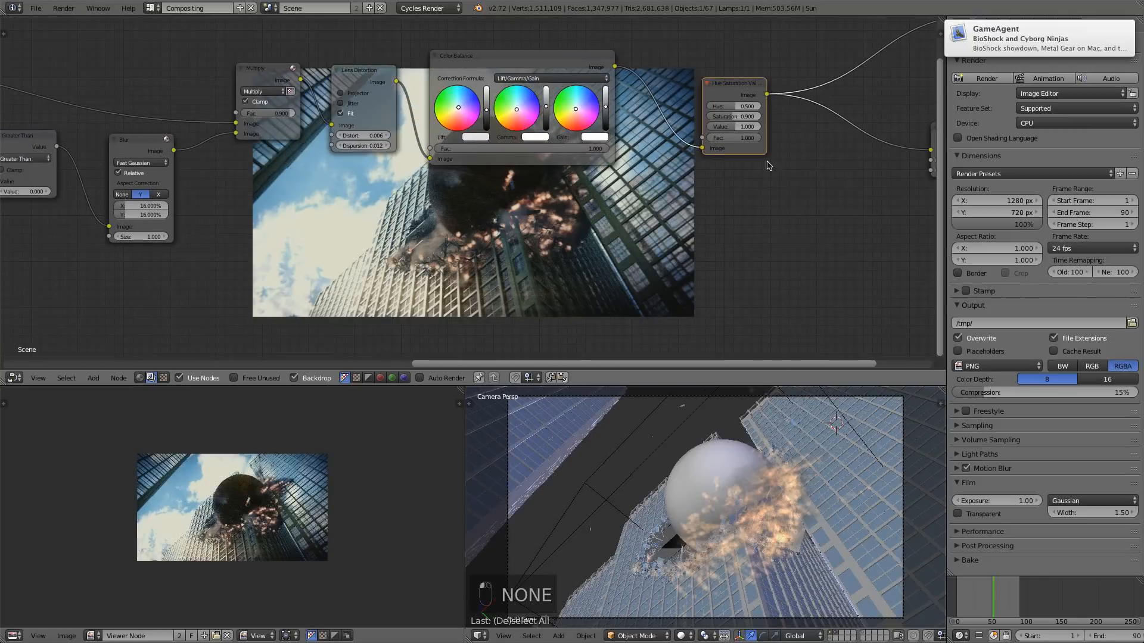
{"action": "middle_click_drag", "start_coordinate": [480, 161], "coordinate": [848, 155]}
{"action": "middle_click_drag", "start_coordinate": [409, 165], "coordinate": [853, 171]}
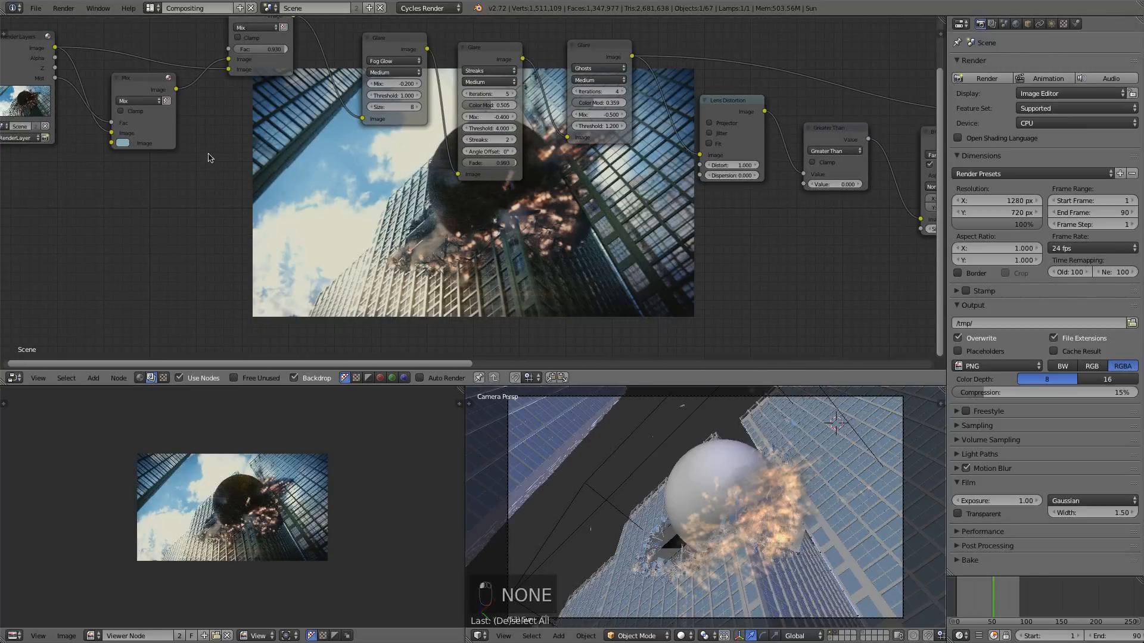
{"action": "left_click", "coordinate": [123, 143]}
{"action": "left_click", "coordinate": [261, 48]}
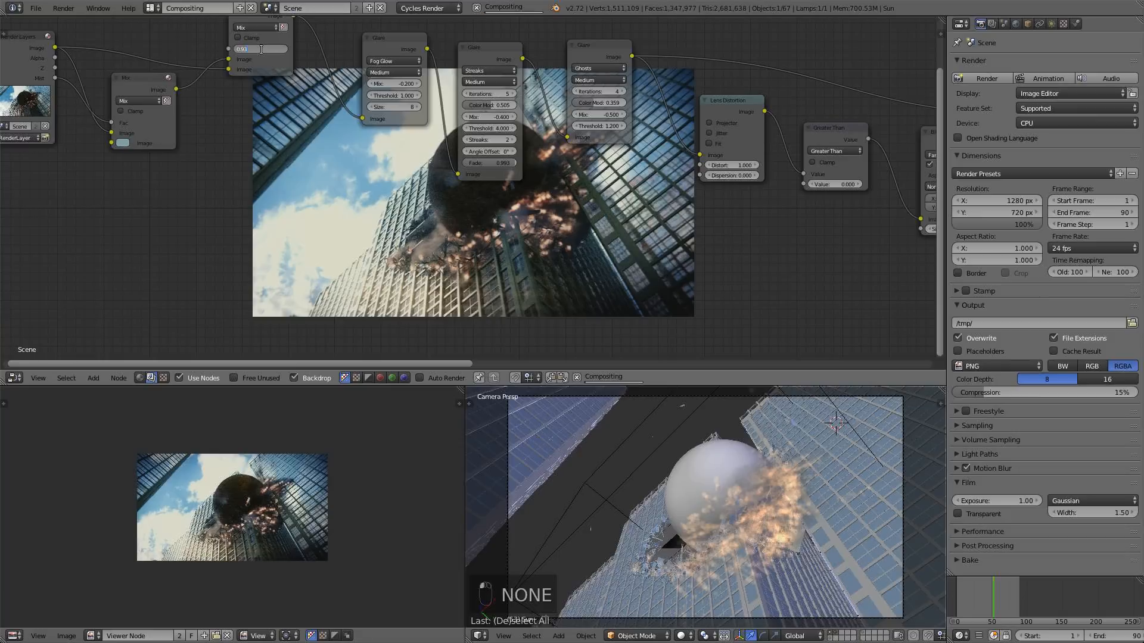
{"action": "type", "text": "0.9"}
{"action": "key", "text": "Return"}
- Maximize the node editor, enlarge and centre the backdrop, and examine the finished composite clear of the nodes
{"action": "middle_click_drag", "start_coordinate": [597, 187], "coordinate": [158, 51]}
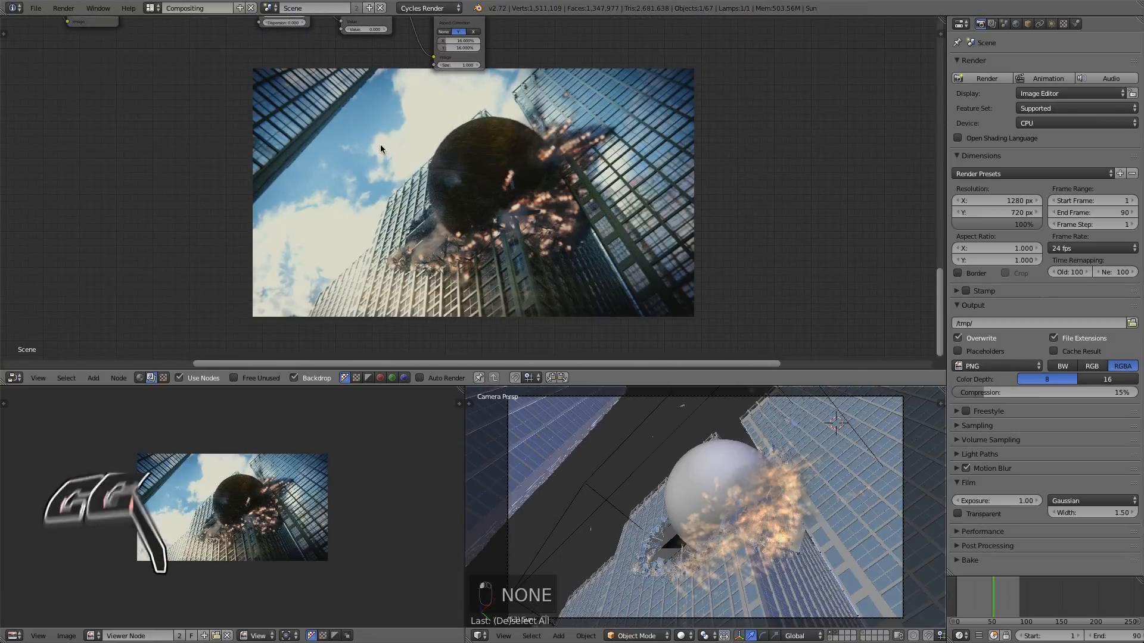
{"action": "key", "text": "shift+space"}
{"action": "scroll", "coordinate": [527, 309], "scroll_direction": "up", "scroll_amount": 1}
{"action": "scroll", "coordinate": [527, 309], "scroll_direction": "up", "scroll_amount": 1}
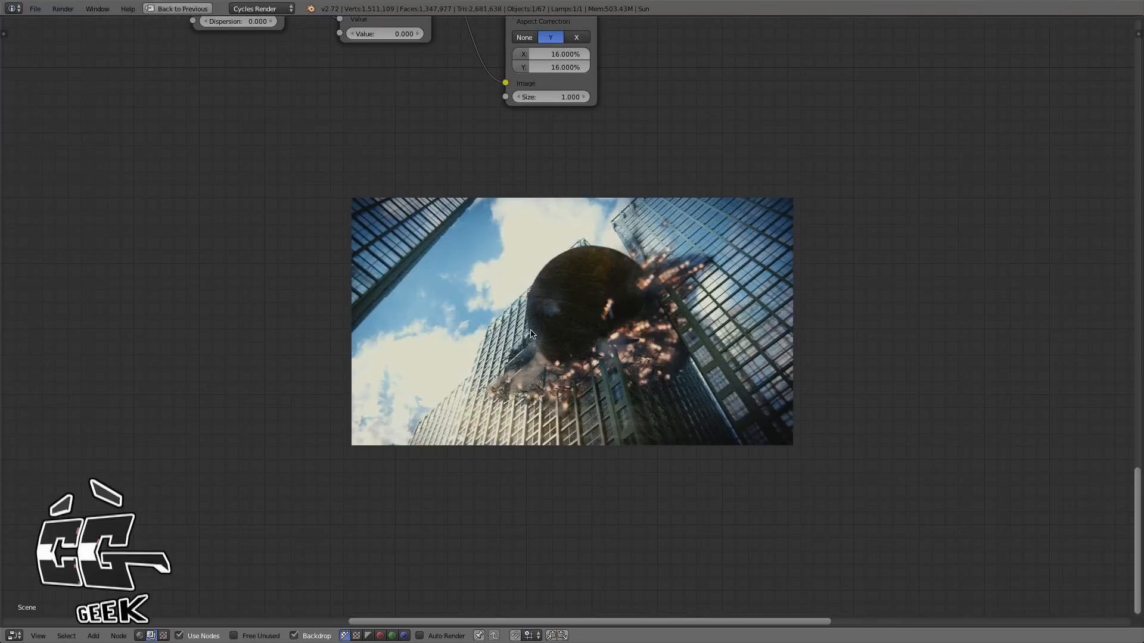
{"action": "key", "text": "v"}
{"action": "key", "text": "v"}
{"action": "key", "text": "alt+v"}
{"action": "key", "text": "alt+v"}
{"action": "key", "text": "alt+v"}
{"action": "key", "text": "alt+v"}
{"action": "key", "text": "alt+v"}
{"action": "key", "text": "alt+v"}
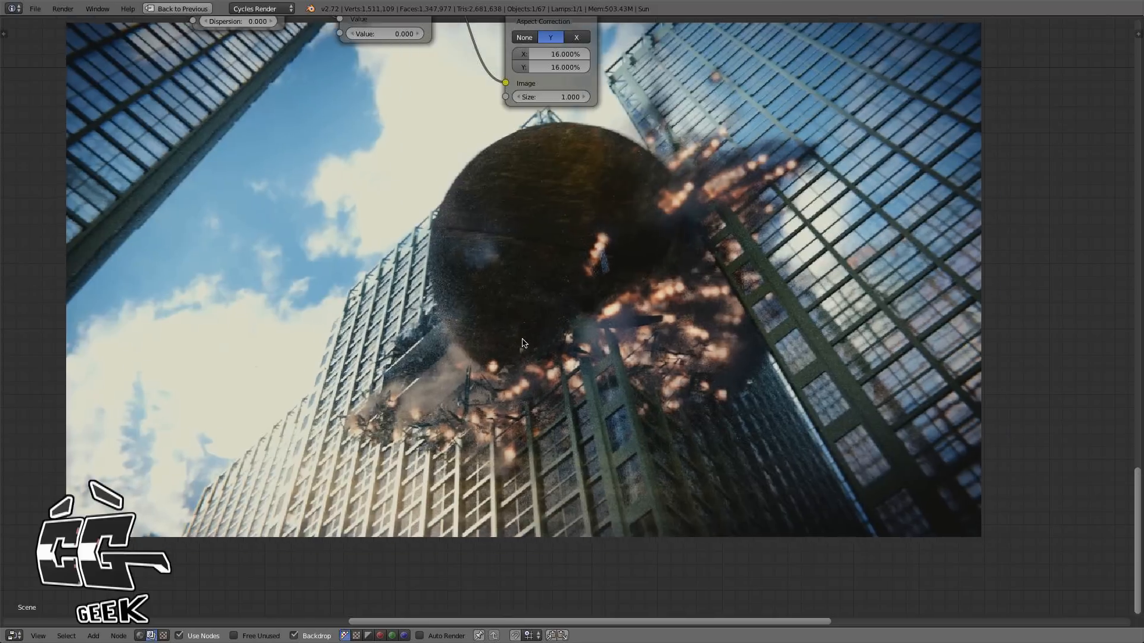
{"action": "middle_click_drag", "start_coordinate": [523, 343], "coordinate": [476, 338], "text": "alt"}
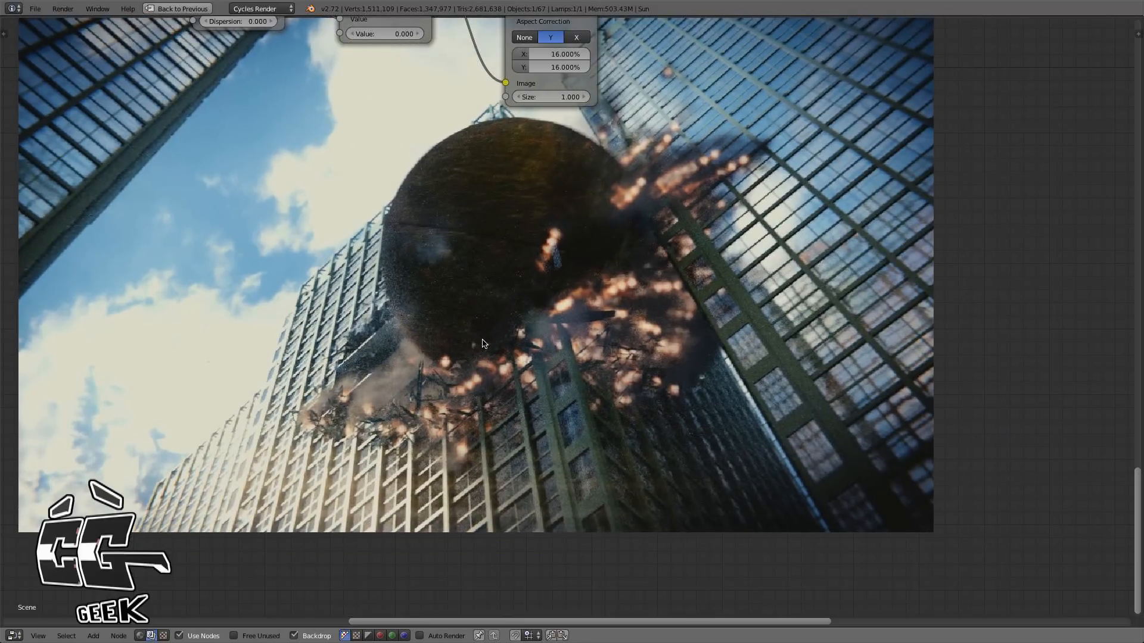
{"action": "key", "text": "v"}
{"action": "middle_click_drag", "start_coordinate": [581, 316], "coordinate": [590, 344], "text": "alt"}
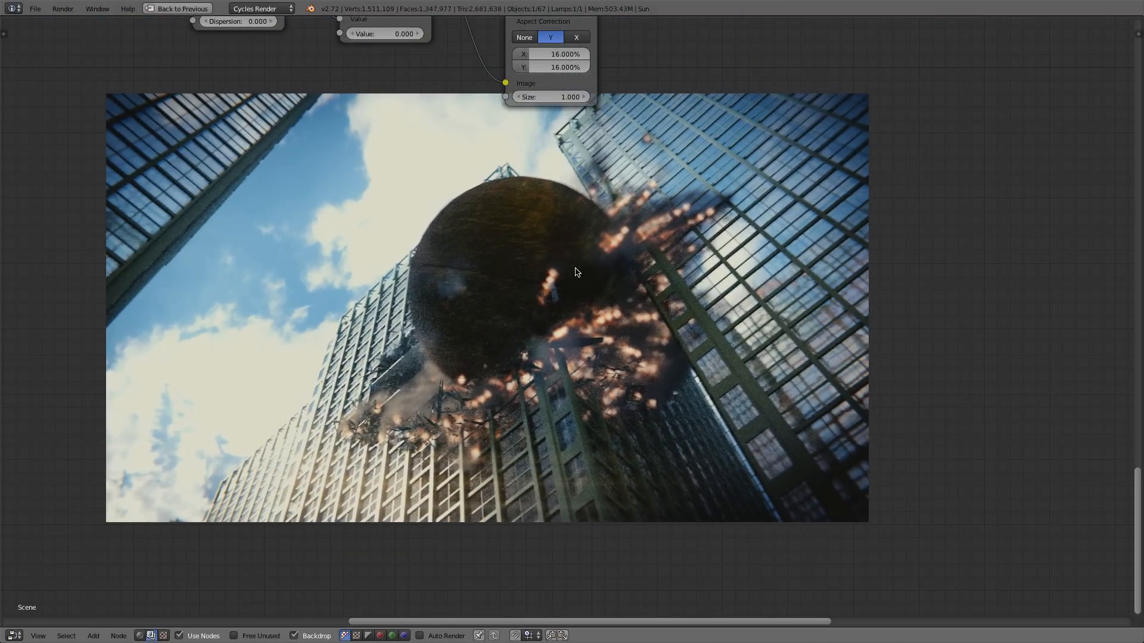
{"action": "middle_click_drag", "start_coordinate": [577, 272], "coordinate": [468, 168]}
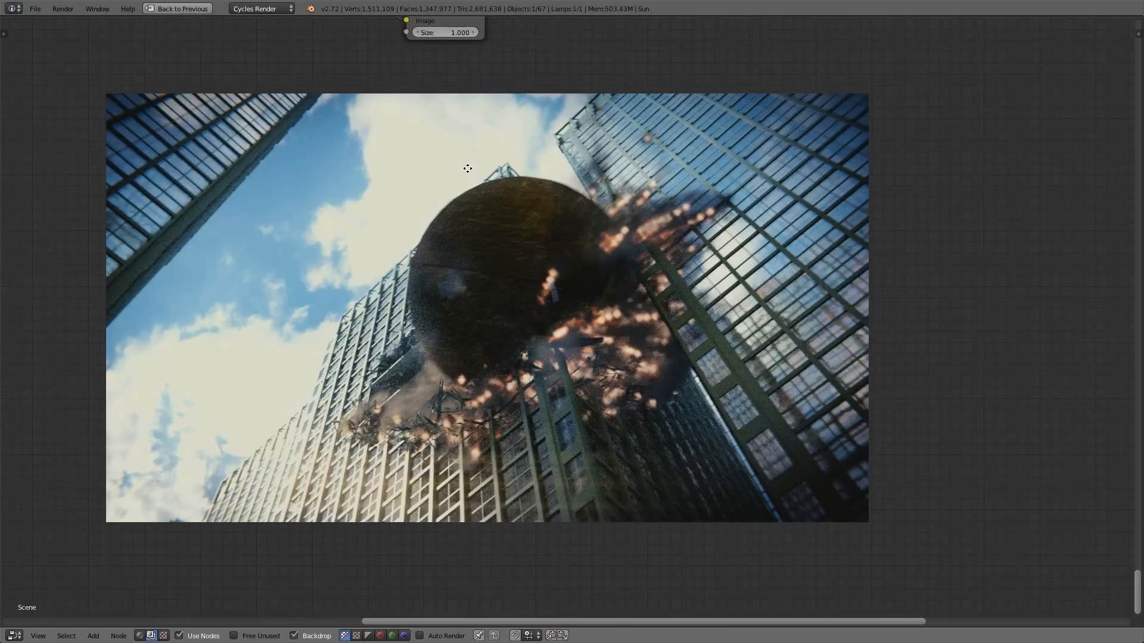
{"action": "scroll", "coordinate": [468, 172], "scroll_direction": "down", "scroll_amount": 1}
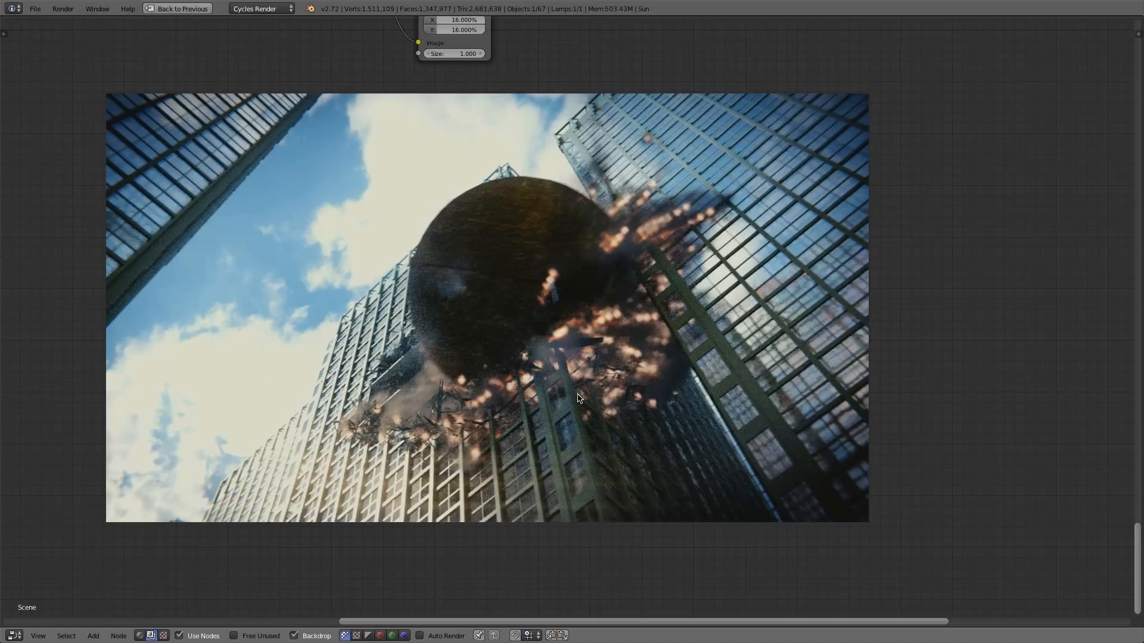
{"action": "scroll", "coordinate": [527, 270], "scroll_direction": "down", "scroll_amount": 1}
{"action": "middle_click_drag", "start_coordinate": [527, 269], "coordinate": [516, 259]}
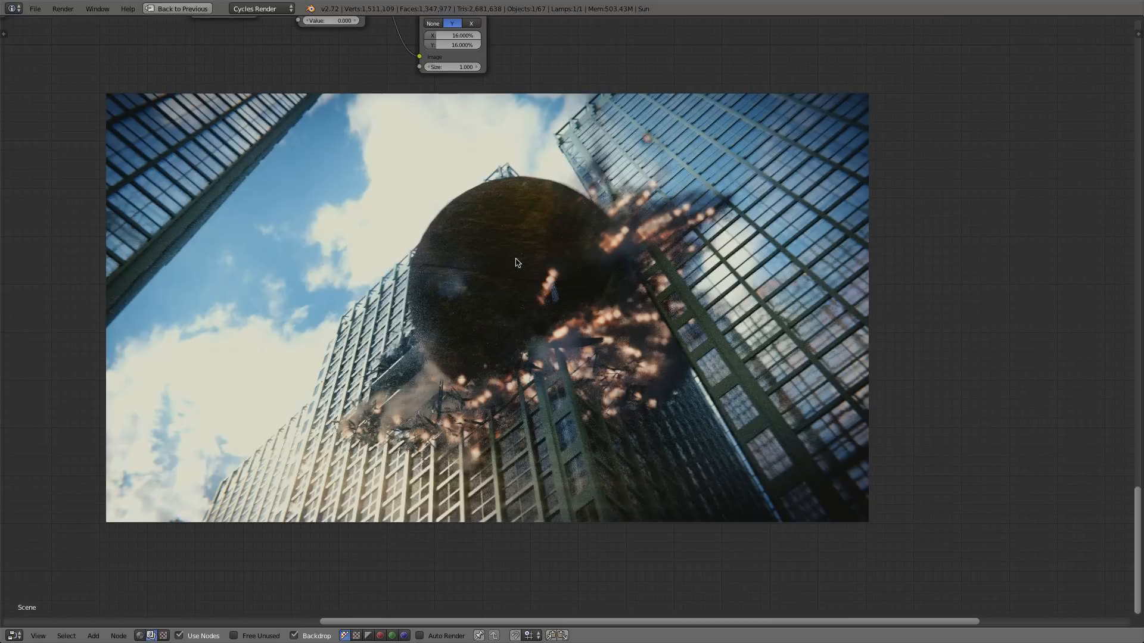